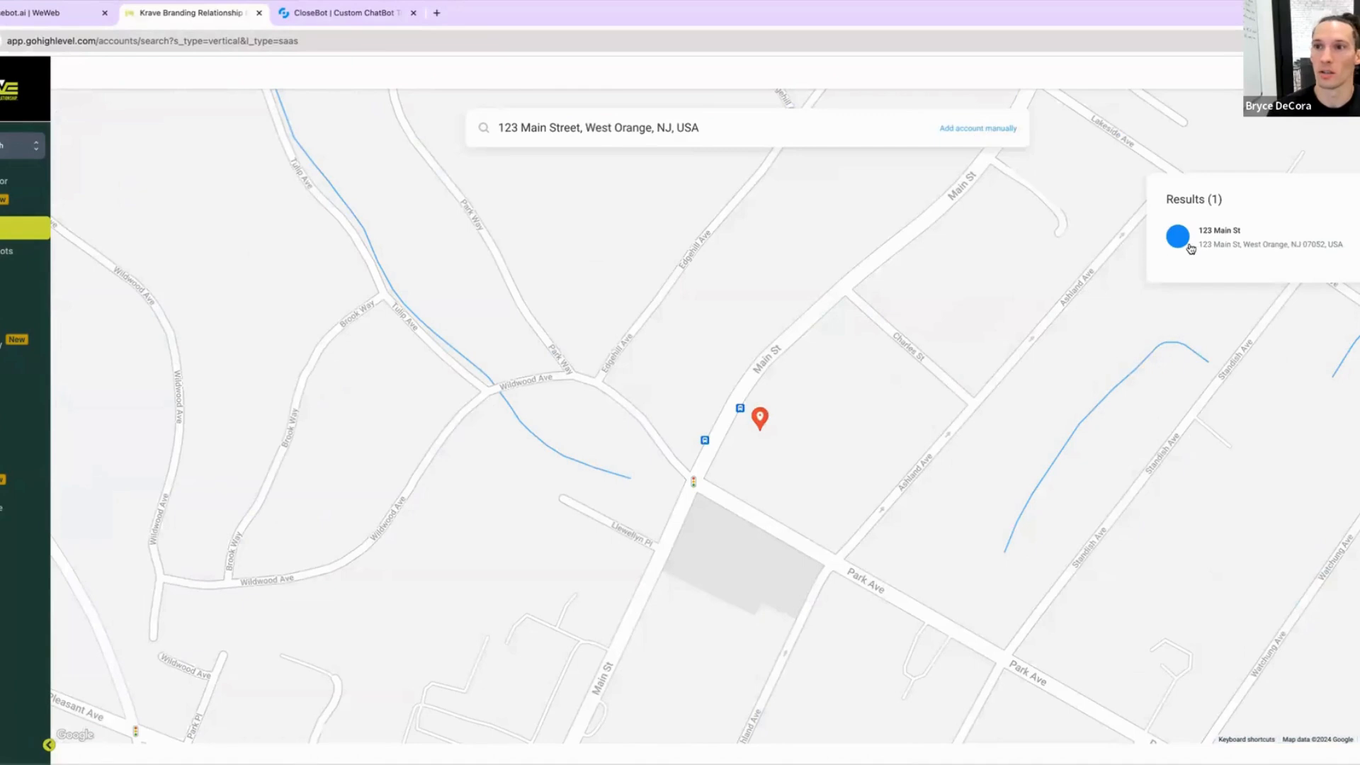
Step: Add an account from the 123 Main St search result and set its first name to "CloseBot - Chiro Web Chat Test"
{"action": "left_click", "coordinate": [1225, 246]}
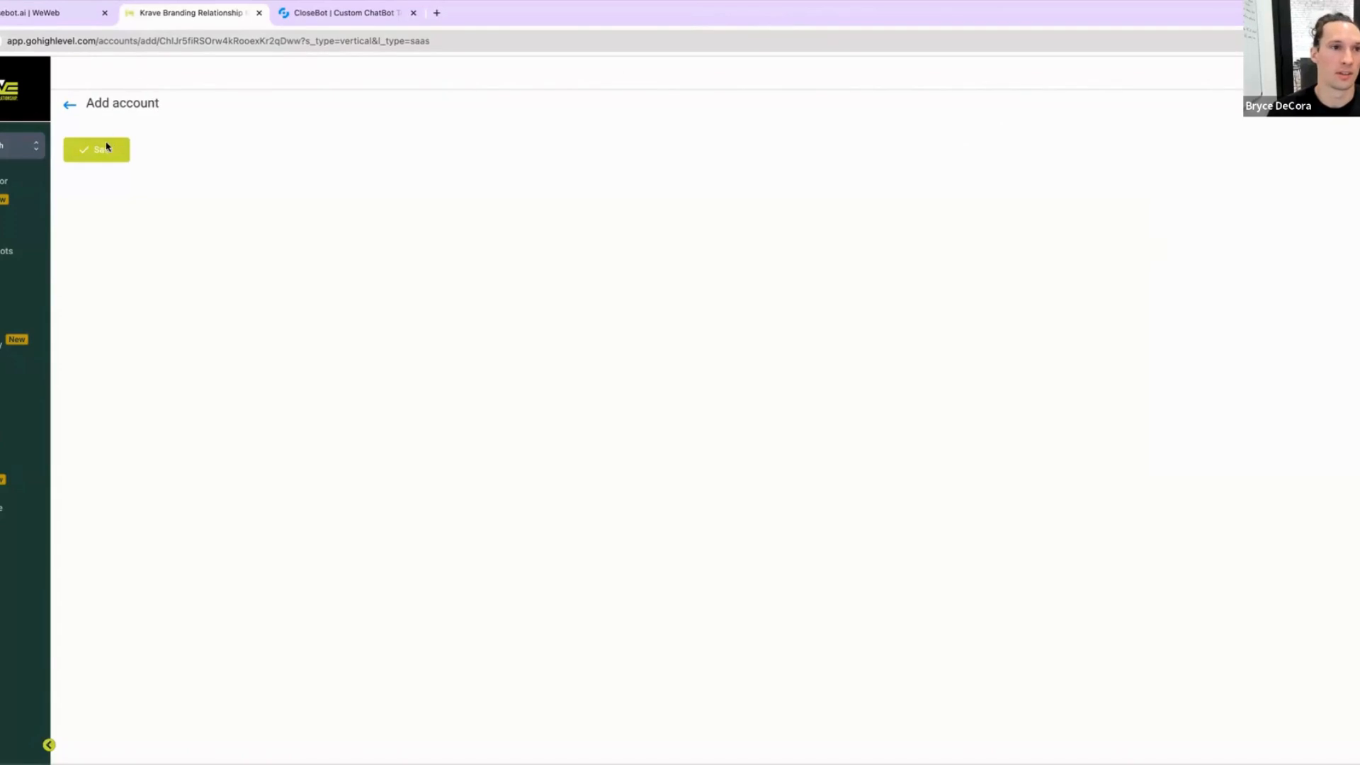
{"action": "left_click", "coordinate": [133, 218]}
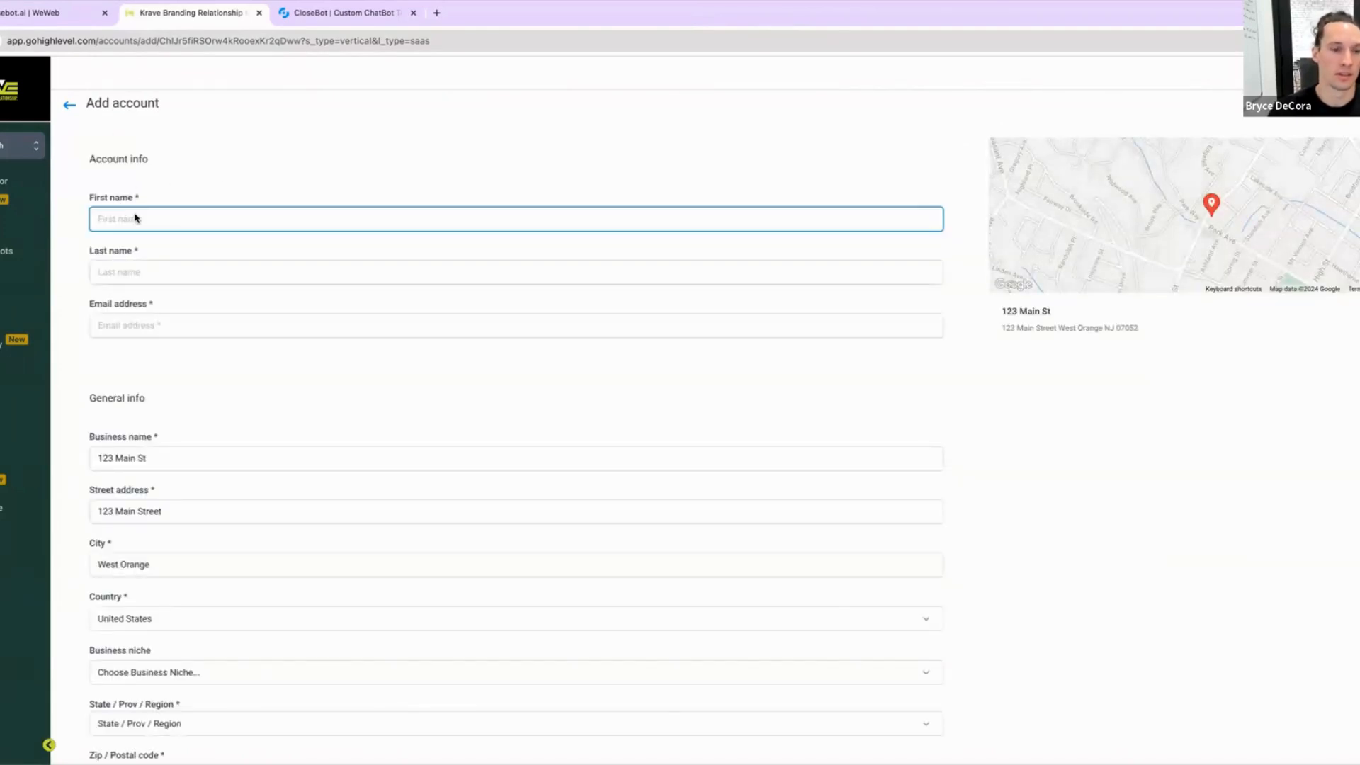
{"action": "type", "text": "CloseBot - Chiro"}
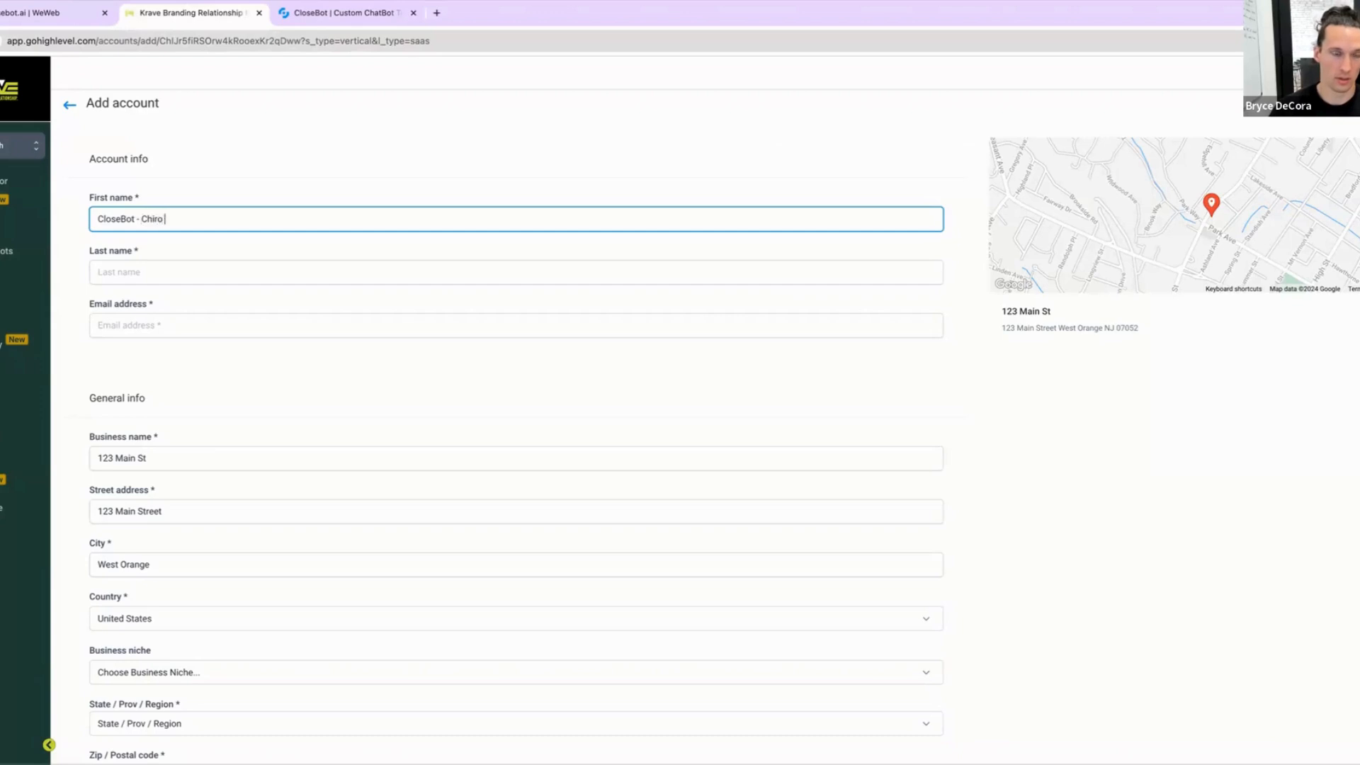
{"action": "type", "text": "Web Chat Test"}
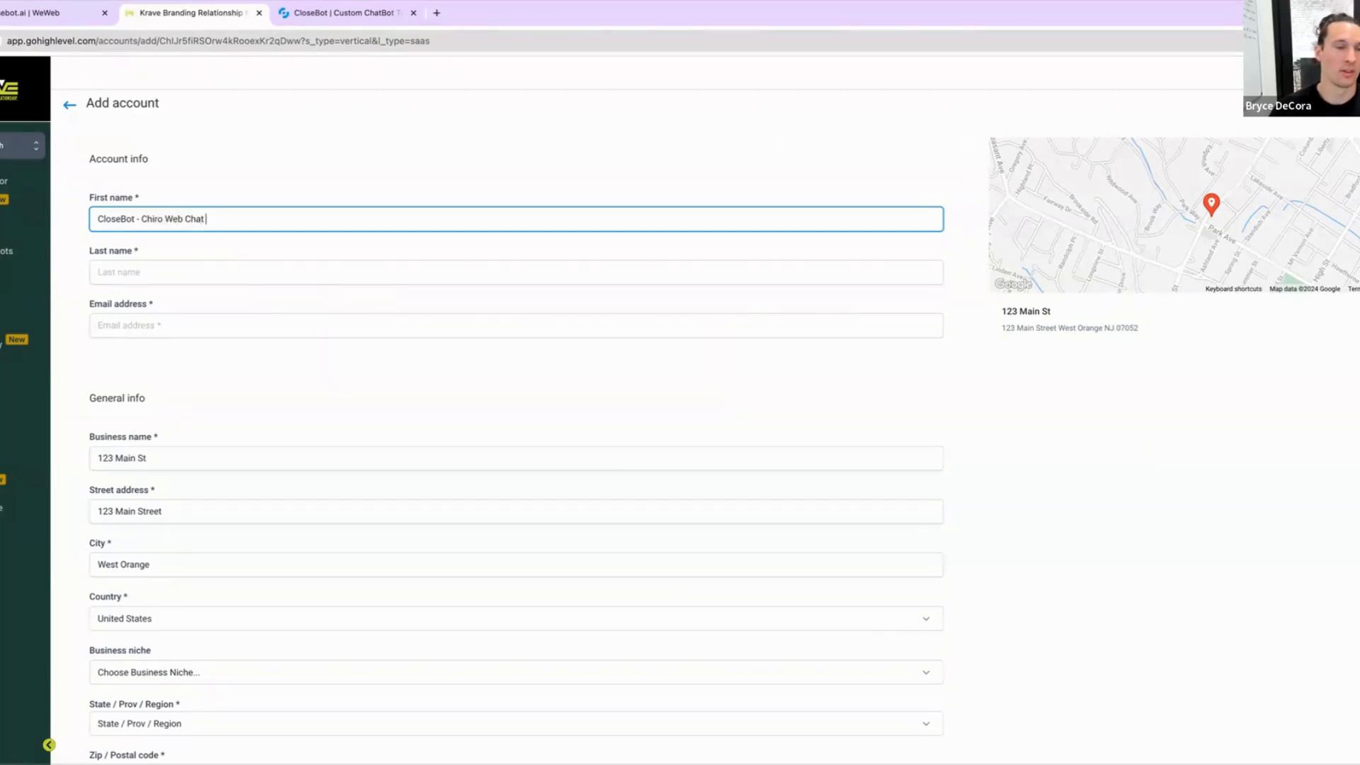
{"action": "triple_click", "coordinate": [182, 221]}
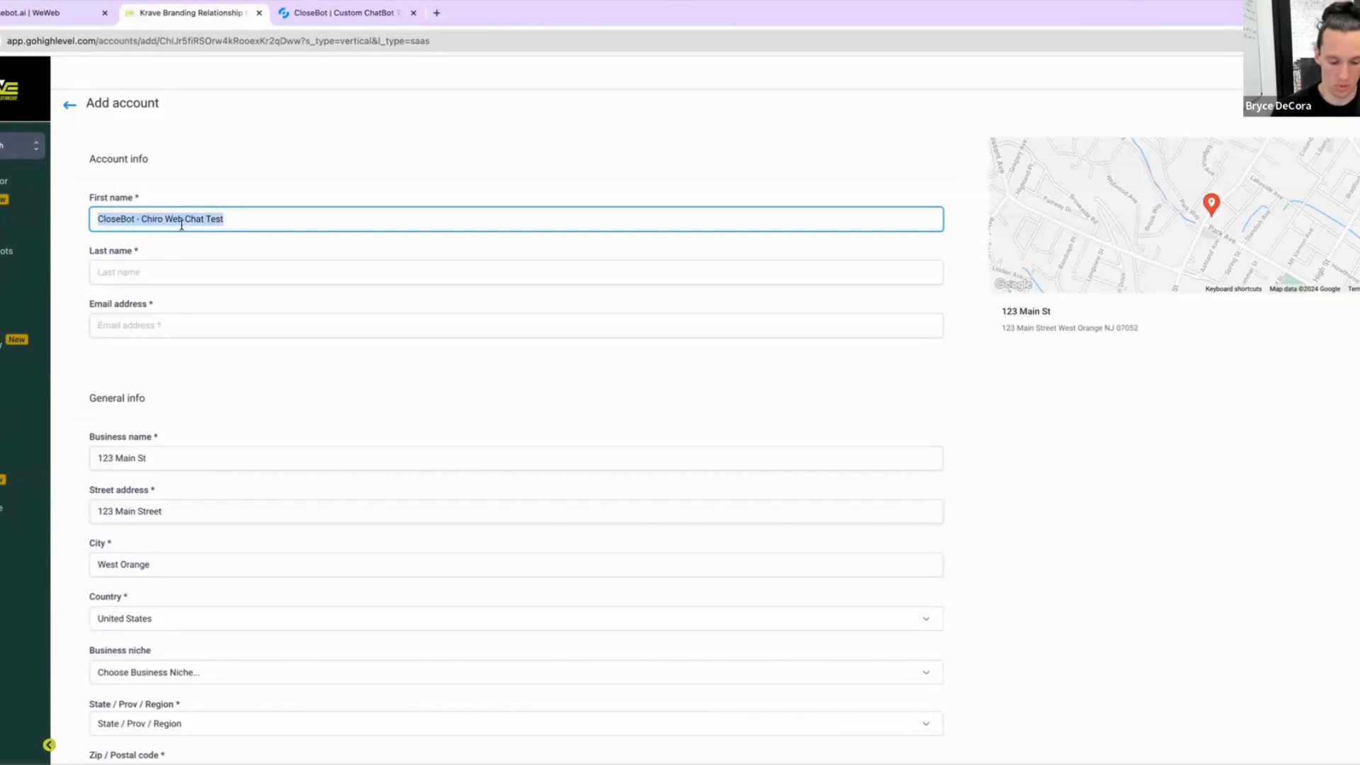
Step: Set the account's last name to "None" and fill in the contact e-mail address
{"action": "left_click", "coordinate": [170, 272]}
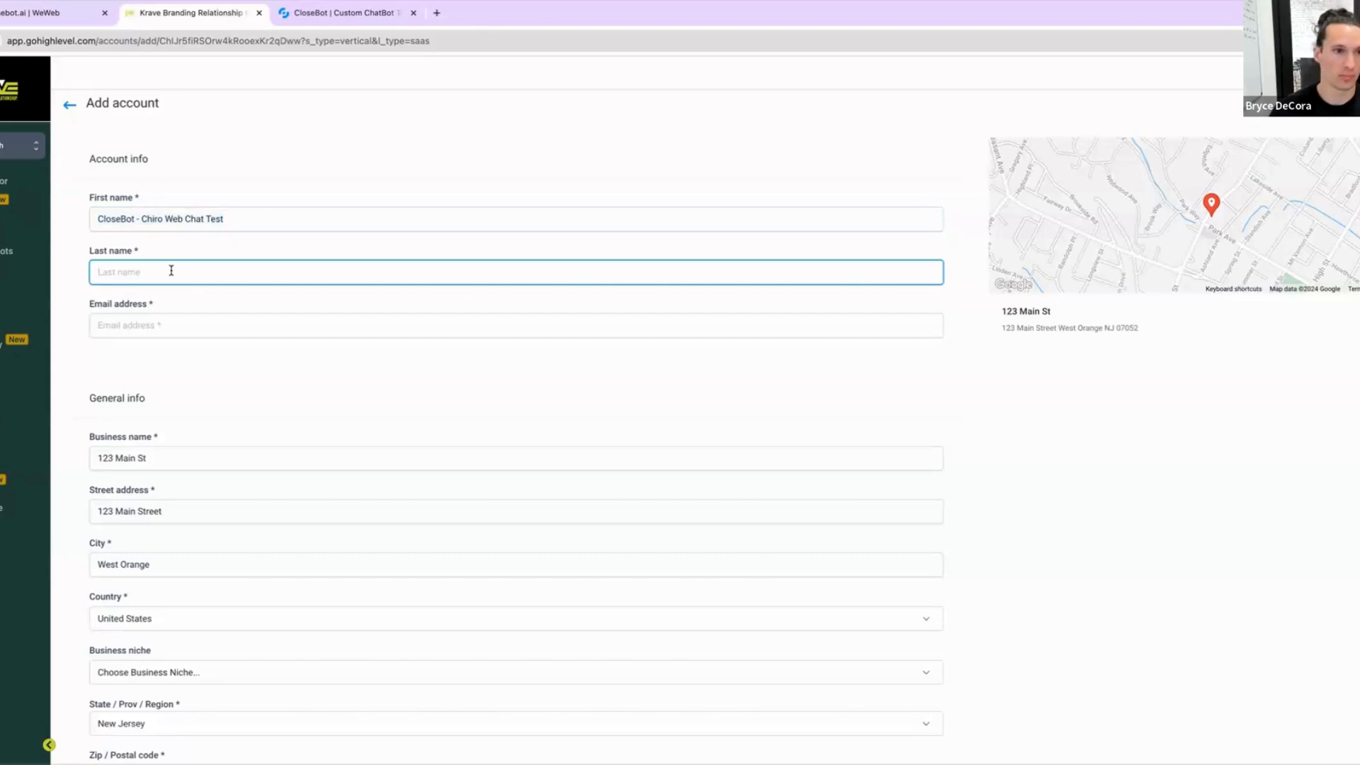
{"action": "type", "text": "None"}
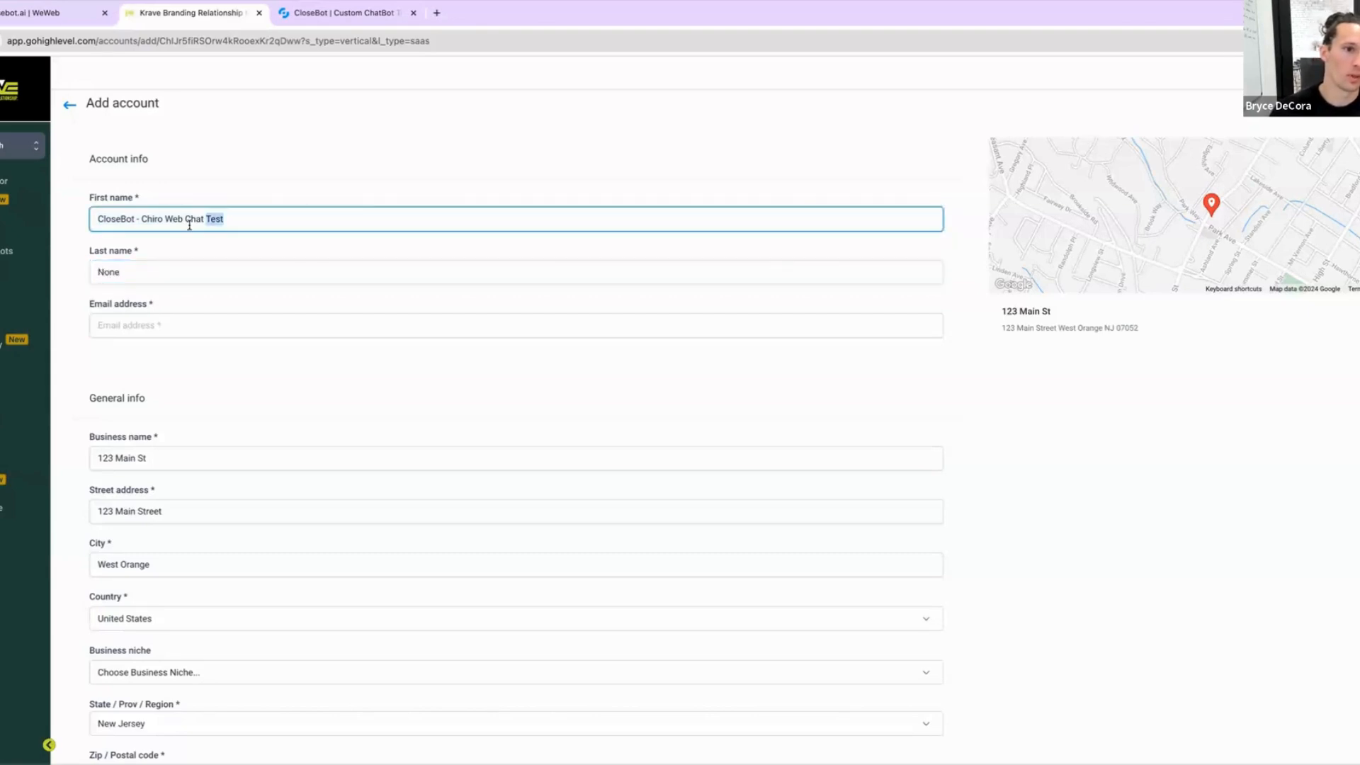
{"action": "triple_click", "coordinate": [188, 225]}
{"action": "left_click", "coordinate": [160, 328]}
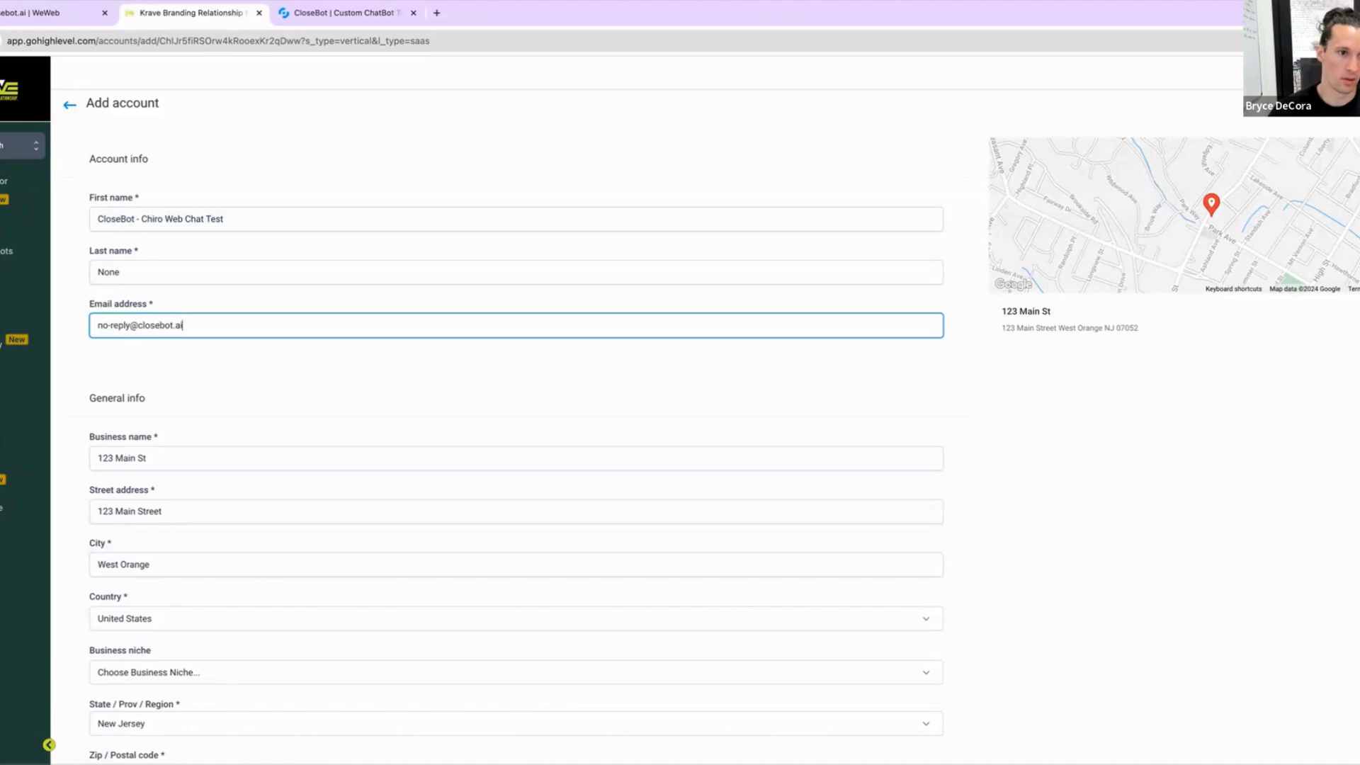
Step: Fill in the business phone number and save the new account
{"action": "scroll", "coordinate": [196, 607], "scroll_direction": "down", "scroll_amount": 4}
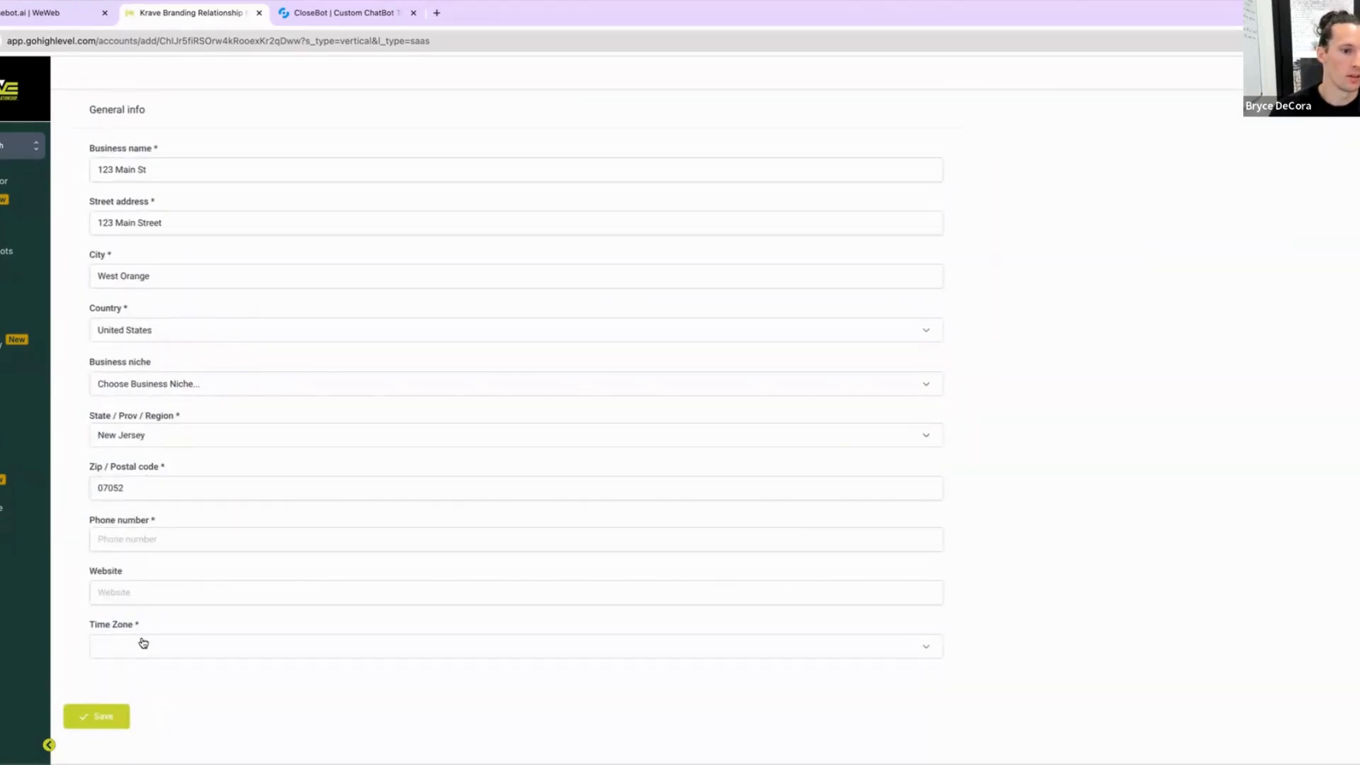
{"action": "left_click", "coordinate": [117, 721]}
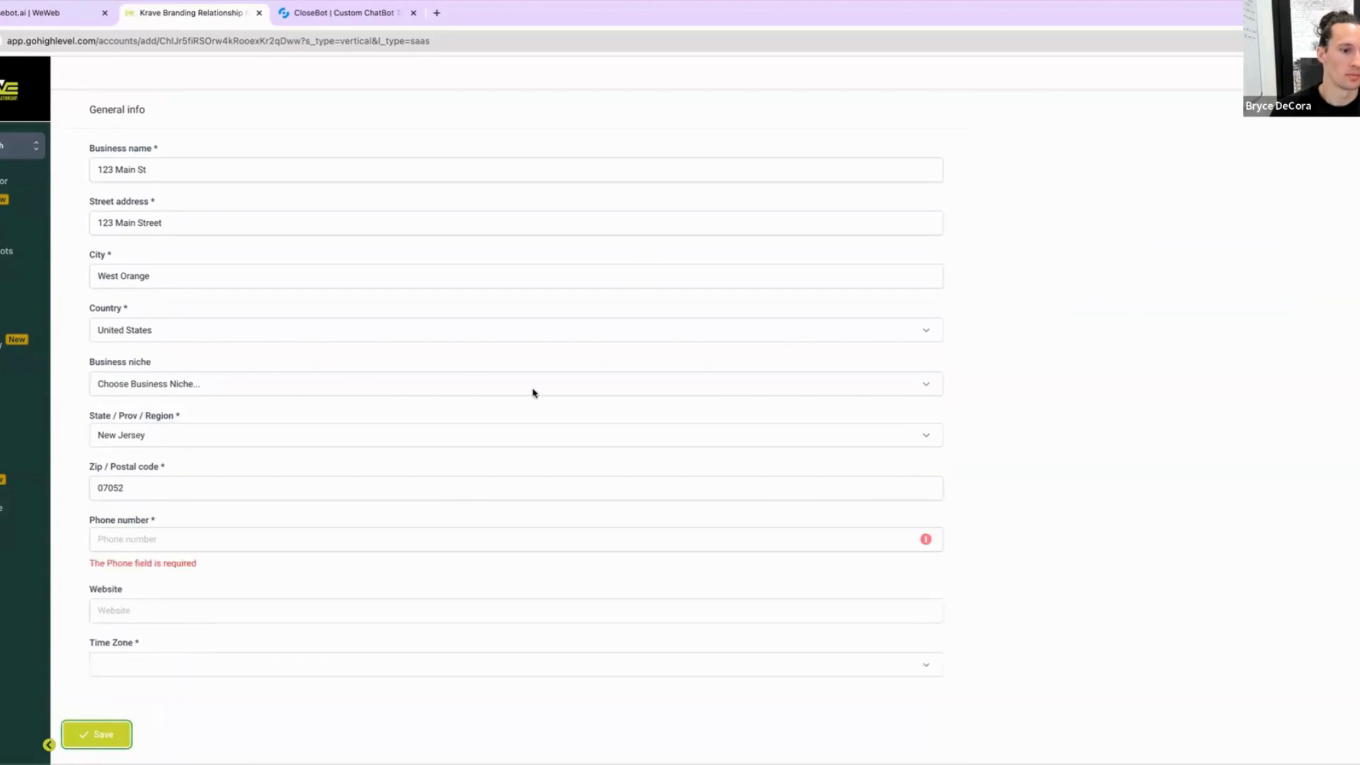
{"action": "left_click", "coordinate": [170, 536]}
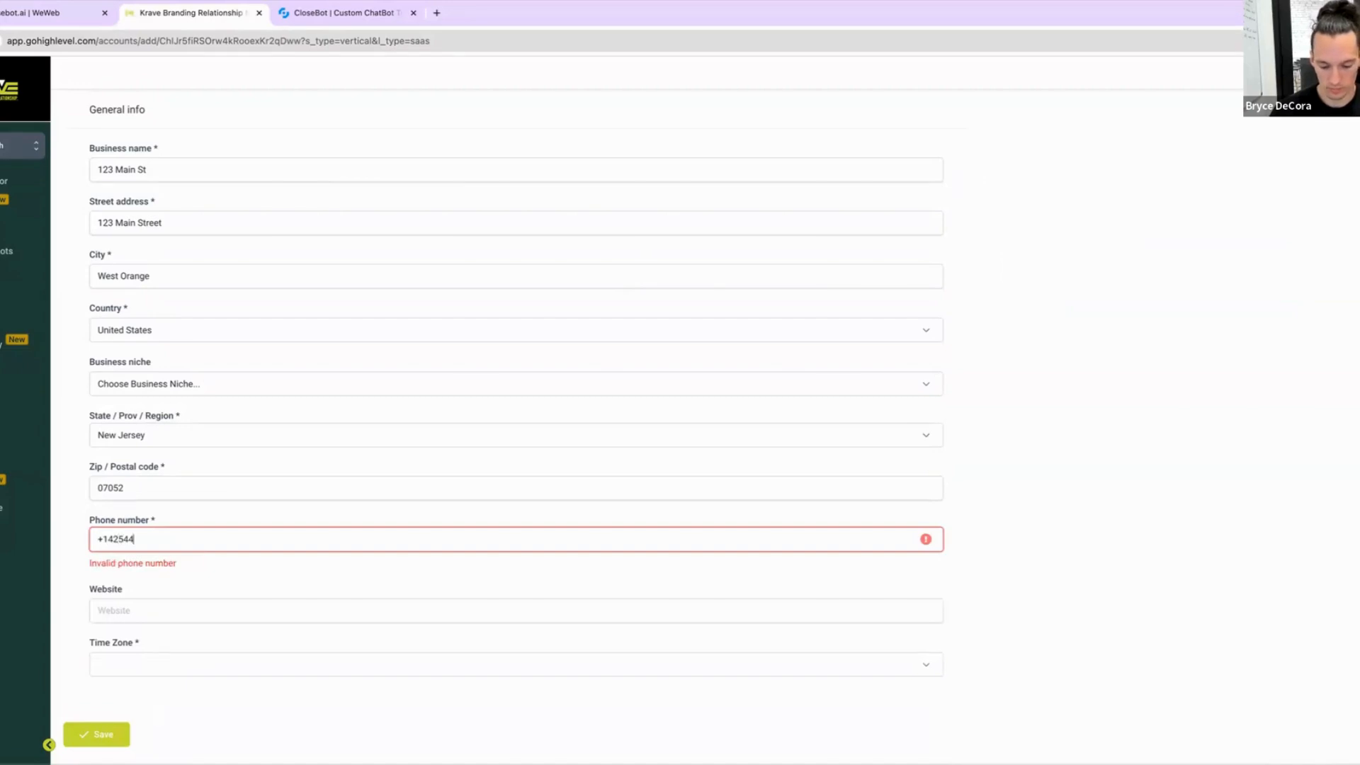
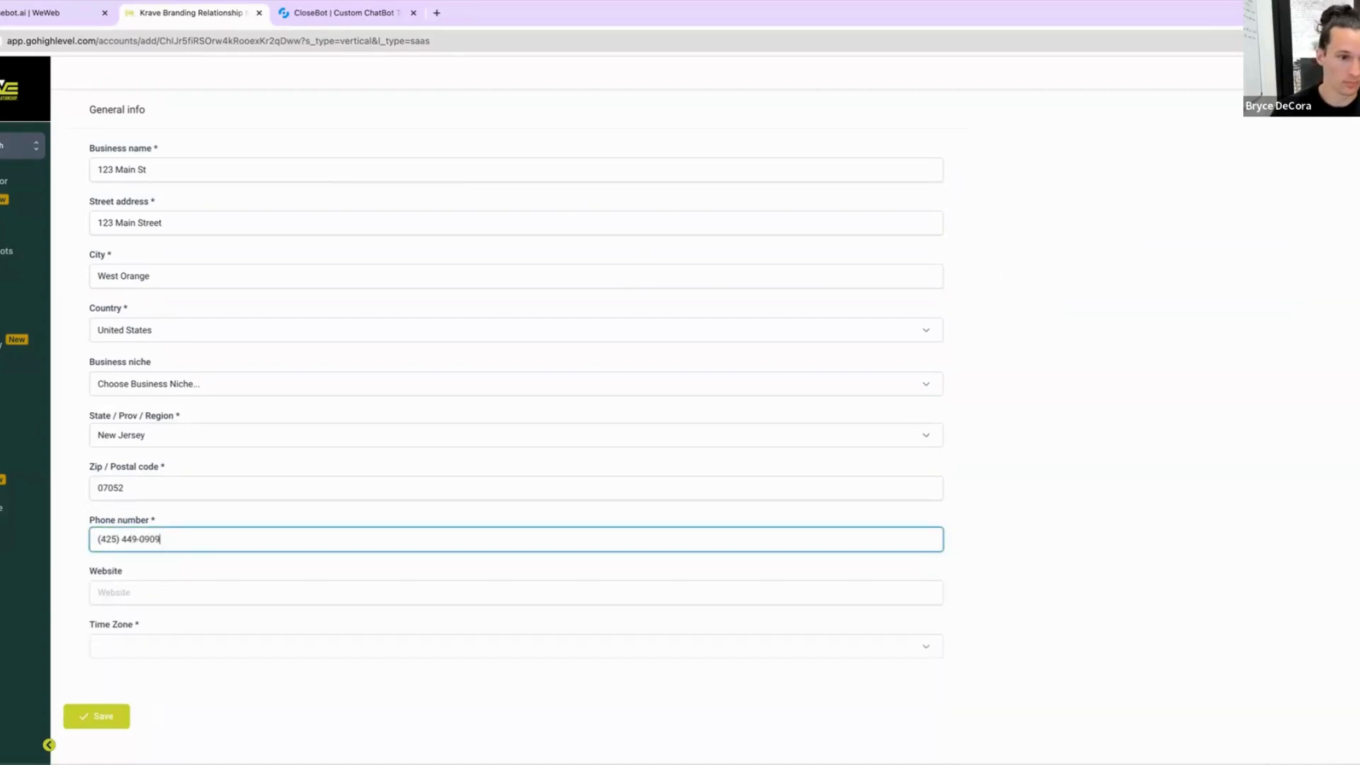
{"action": "left_click", "coordinate": [74, 721]}
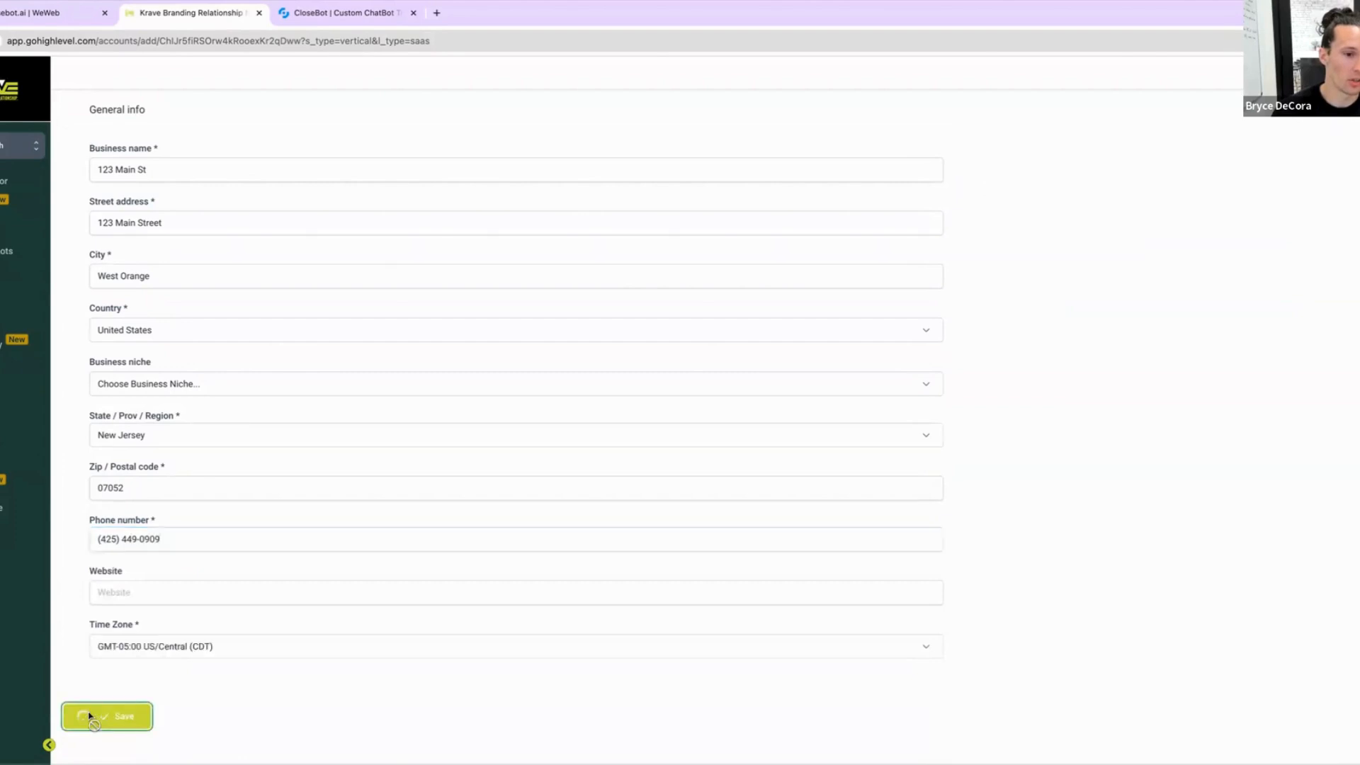
{"action": "triple_click", "coordinate": [178, 545]}
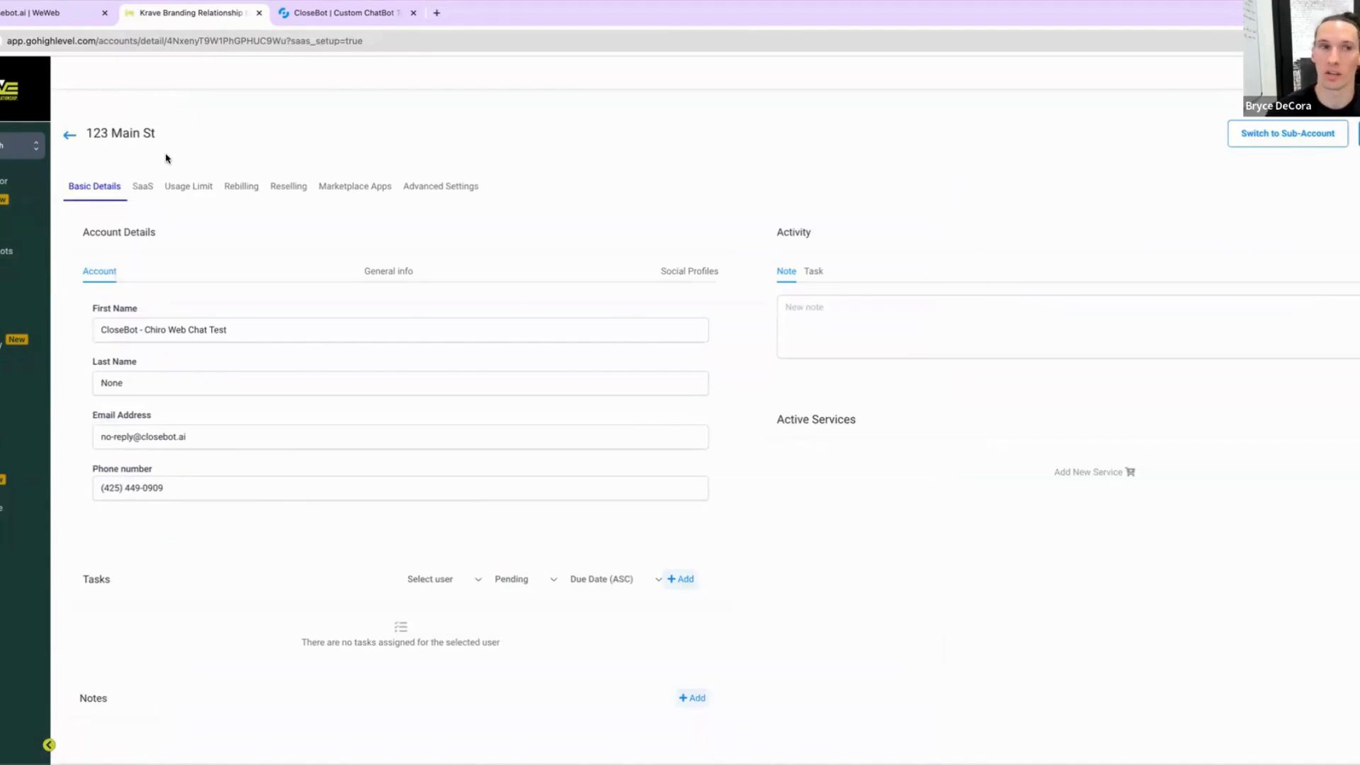
Step: Switch into the newly created 123 Main St sub-account
{"action": "left_click", "coordinate": [11, 145]}
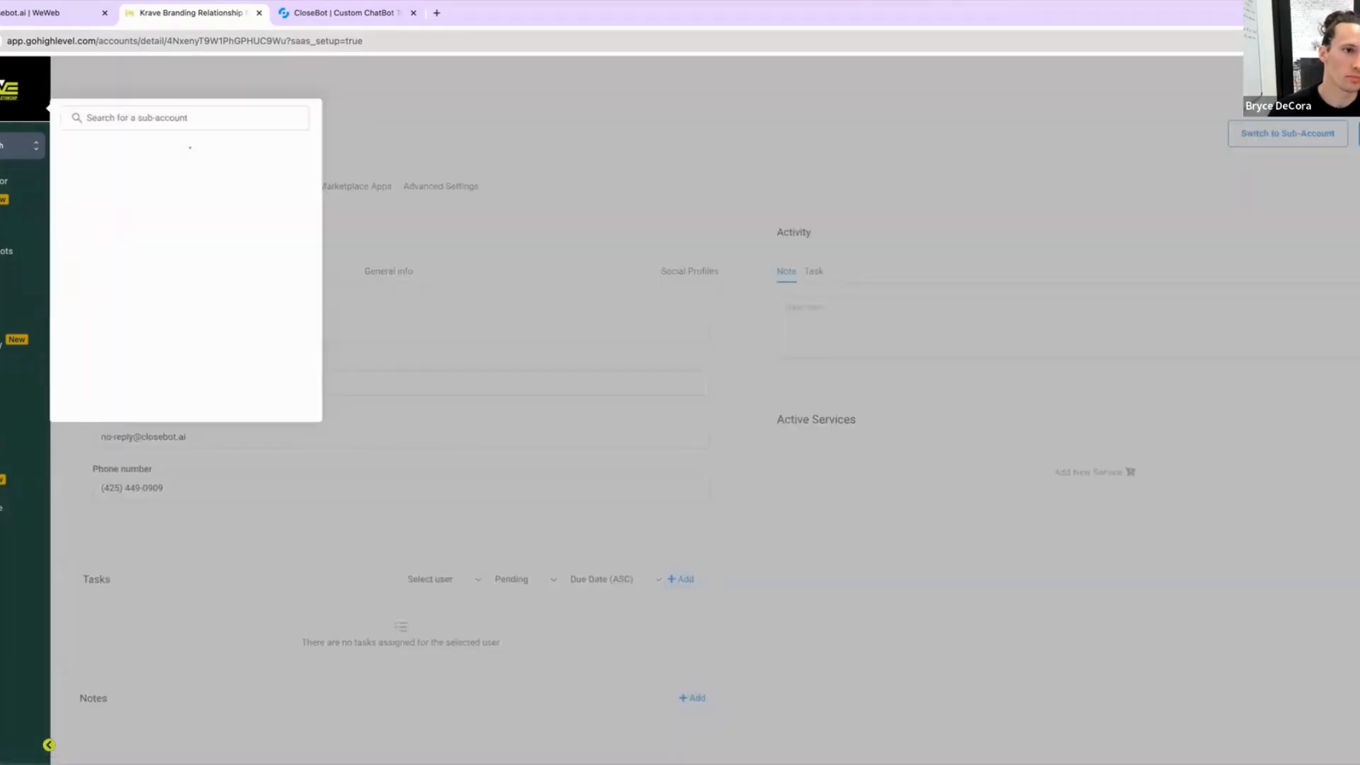
{"action": "left_click", "coordinate": [424, 106]}
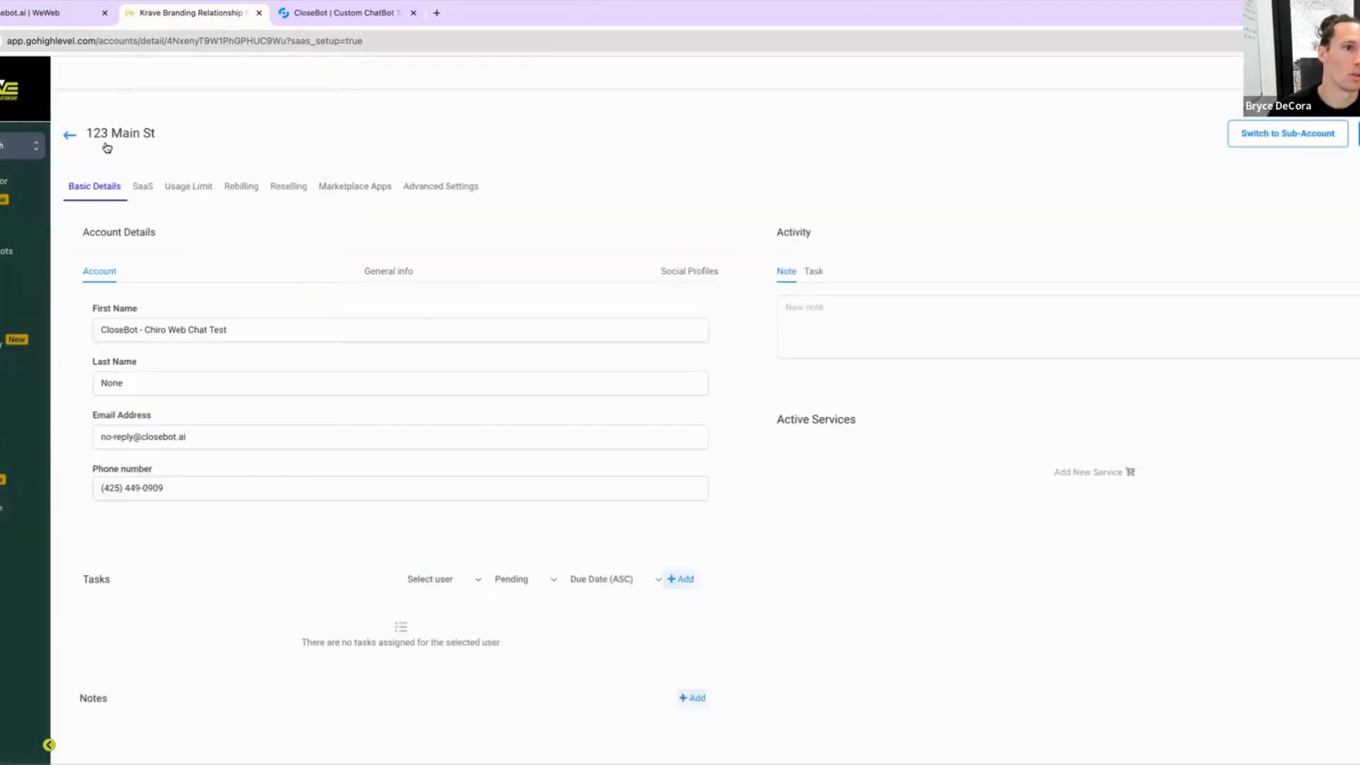
{"action": "left_click", "coordinate": [1311, 143]}
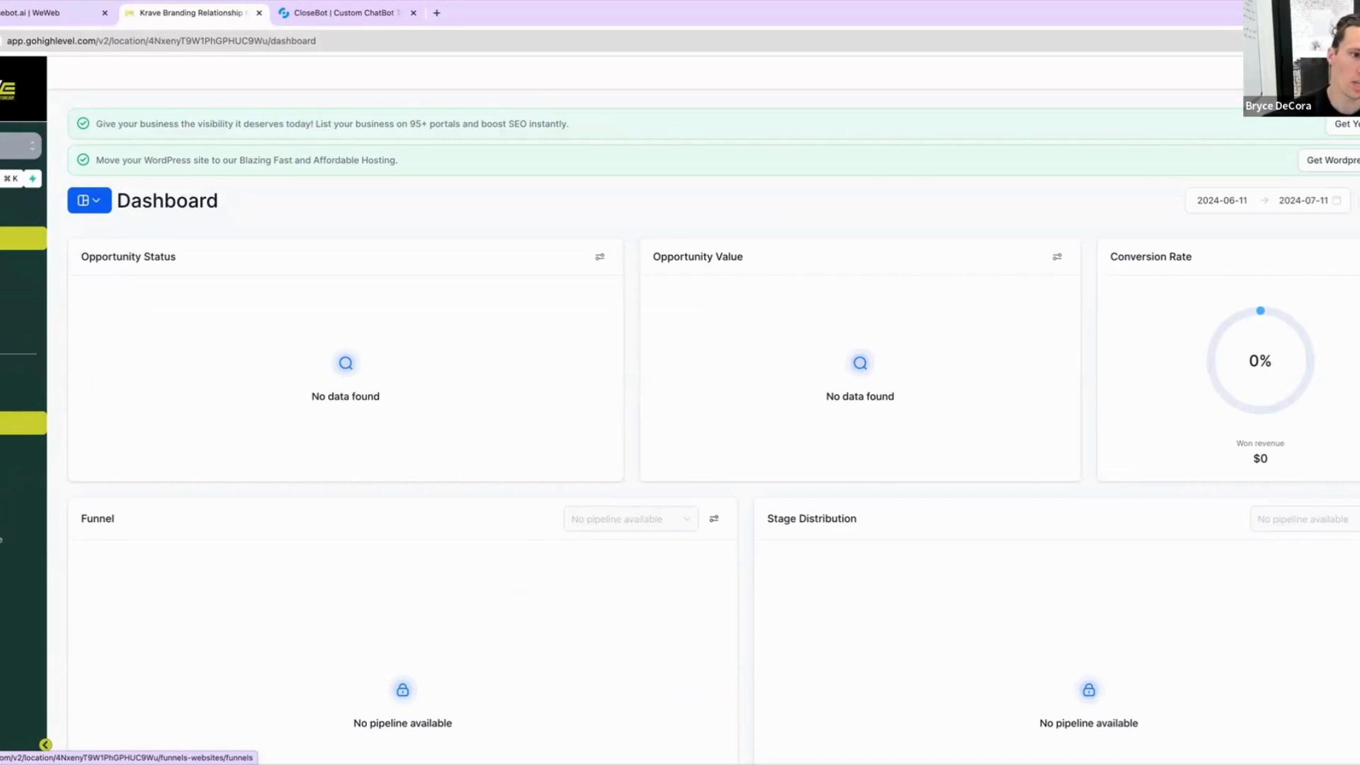
Step: Create a new Live chat widget in the sub-account's Sites chat widget section
{"action": "left_click", "coordinate": [24, 423]}
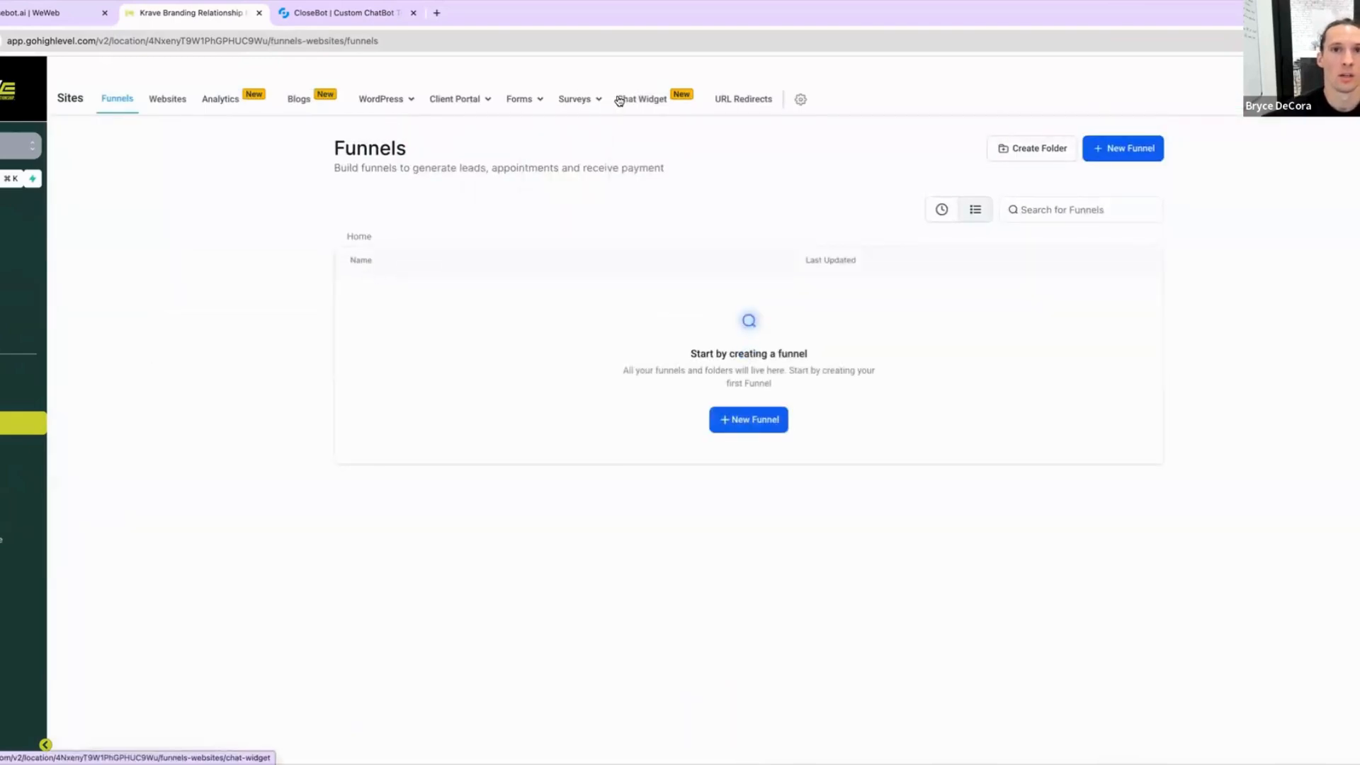
{"action": "left_click", "coordinate": [641, 99]}
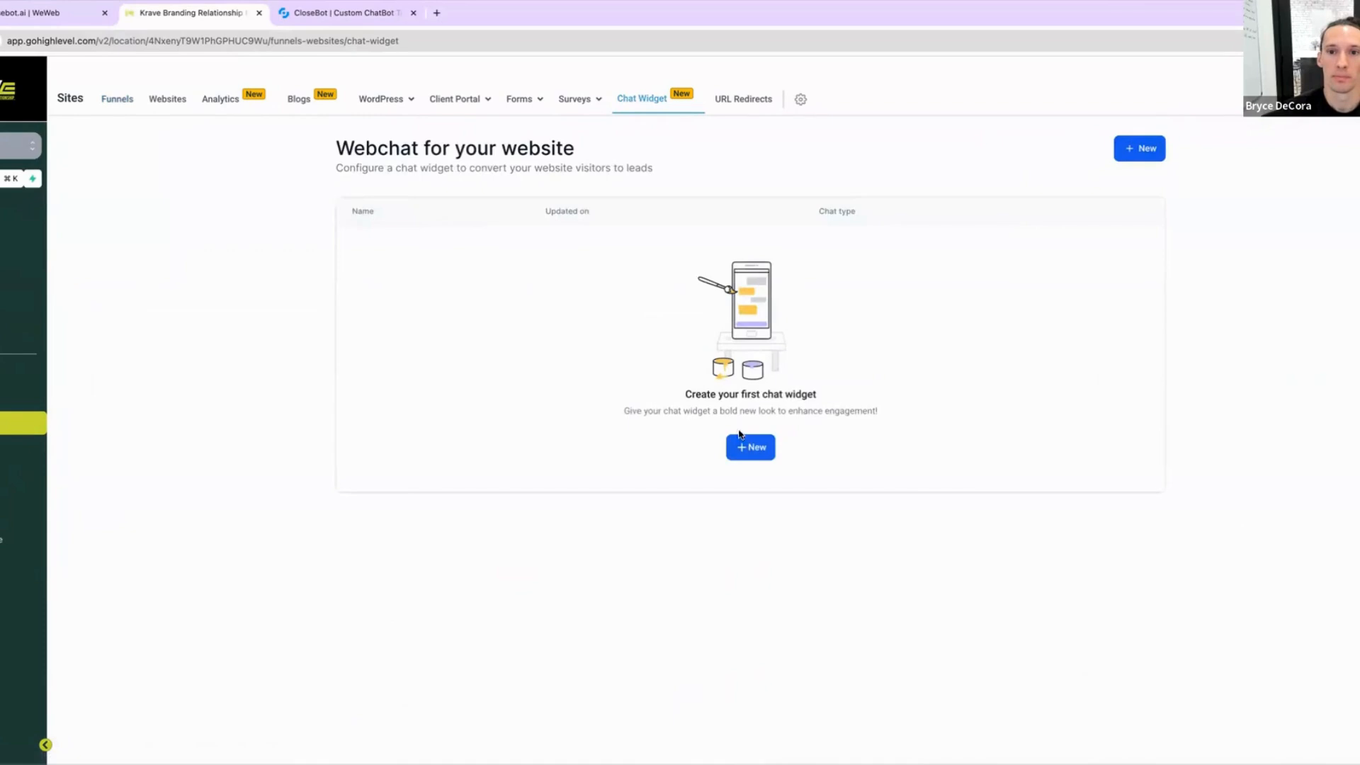
{"action": "left_click", "coordinate": [749, 449]}
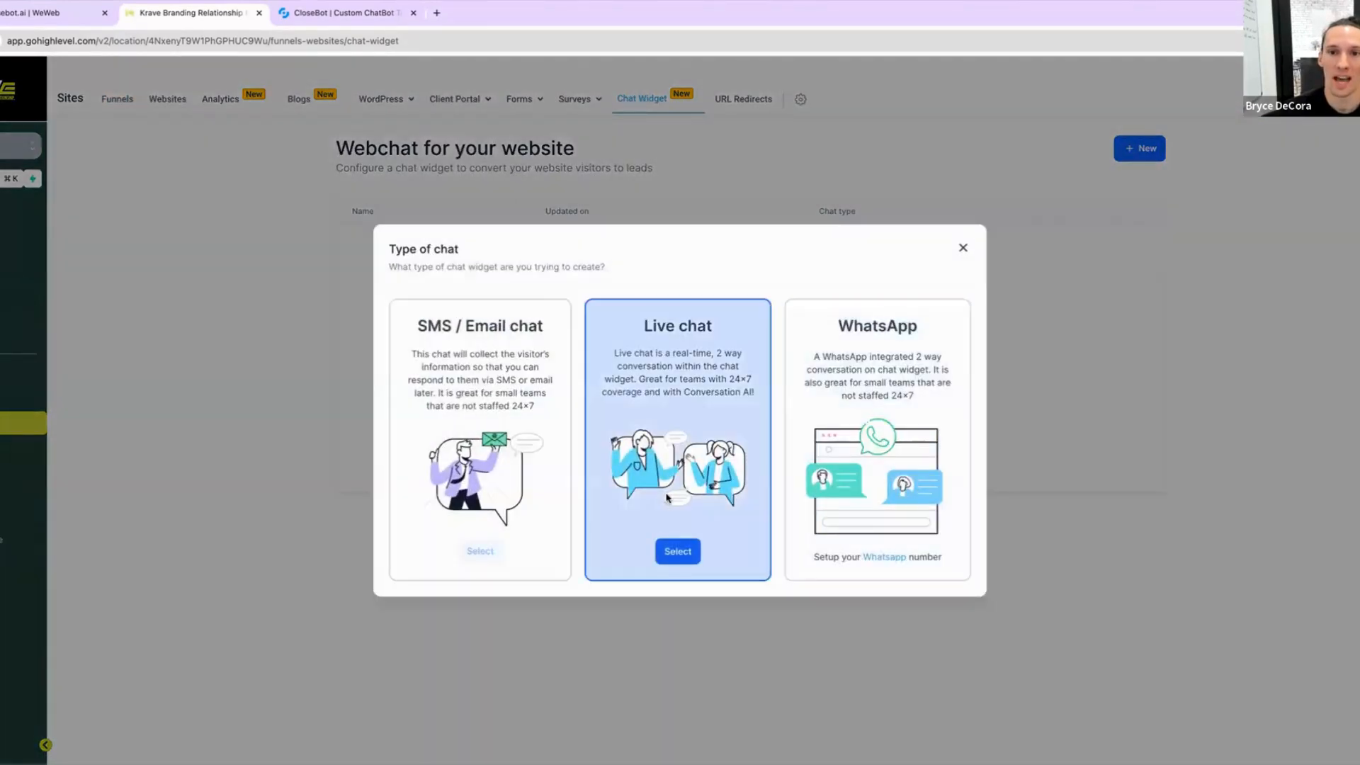
{"action": "left_click", "coordinate": [675, 551]}
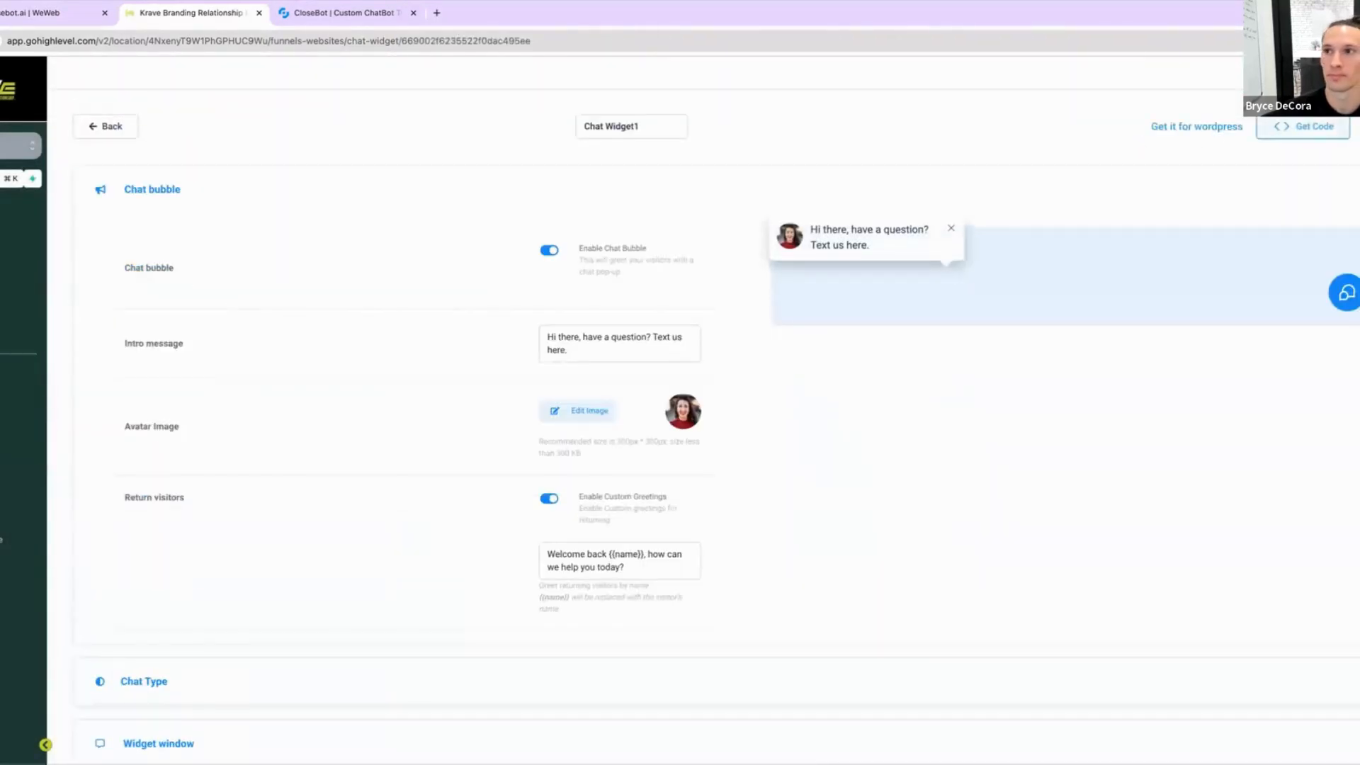
Step: Review the new chat widget's bubble settings and return to the widget list
{"action": "scroll", "coordinate": [871, 547], "scroll_direction": "down", "scroll_amount": 2}
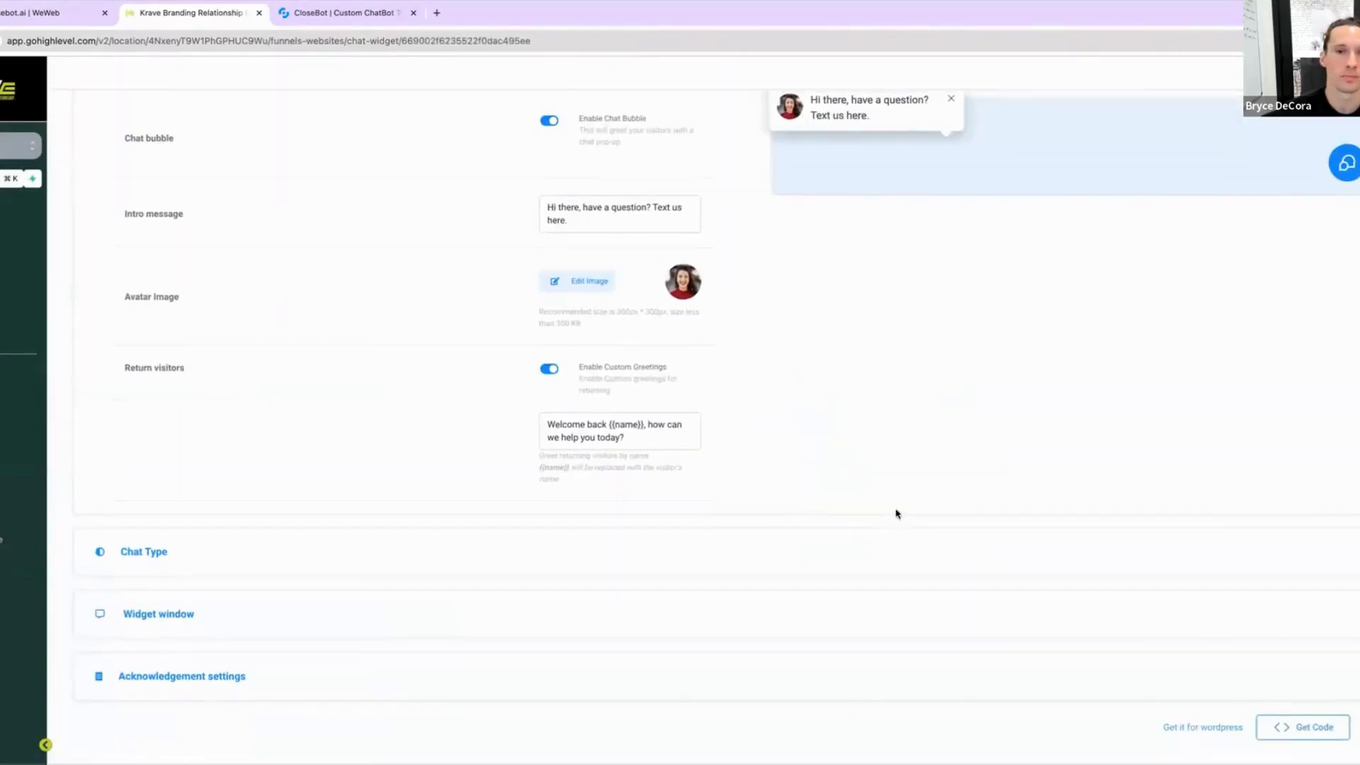
{"action": "scroll", "coordinate": [895, 512], "scroll_direction": "up", "scroll_amount": 2}
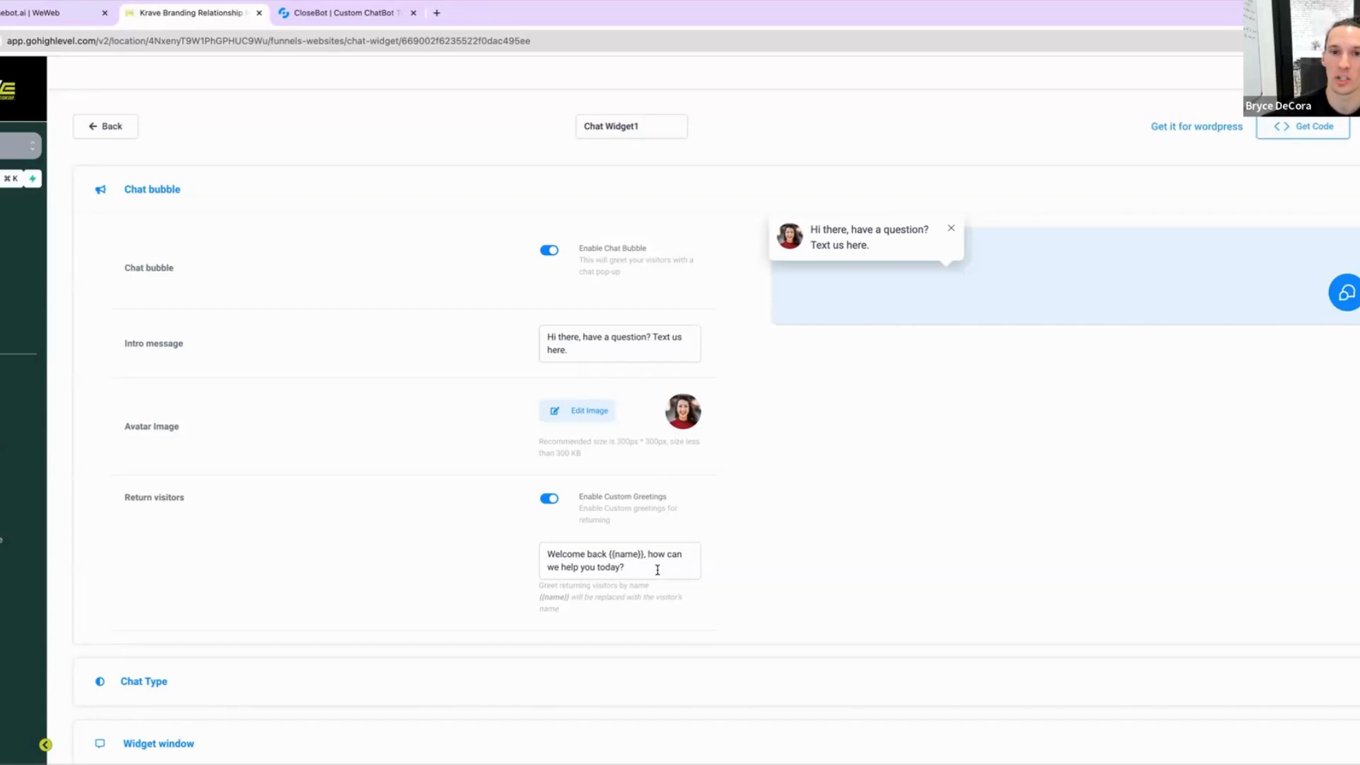
{"action": "scroll", "coordinate": [729, 588], "scroll_direction": "down", "scroll_amount": 2}
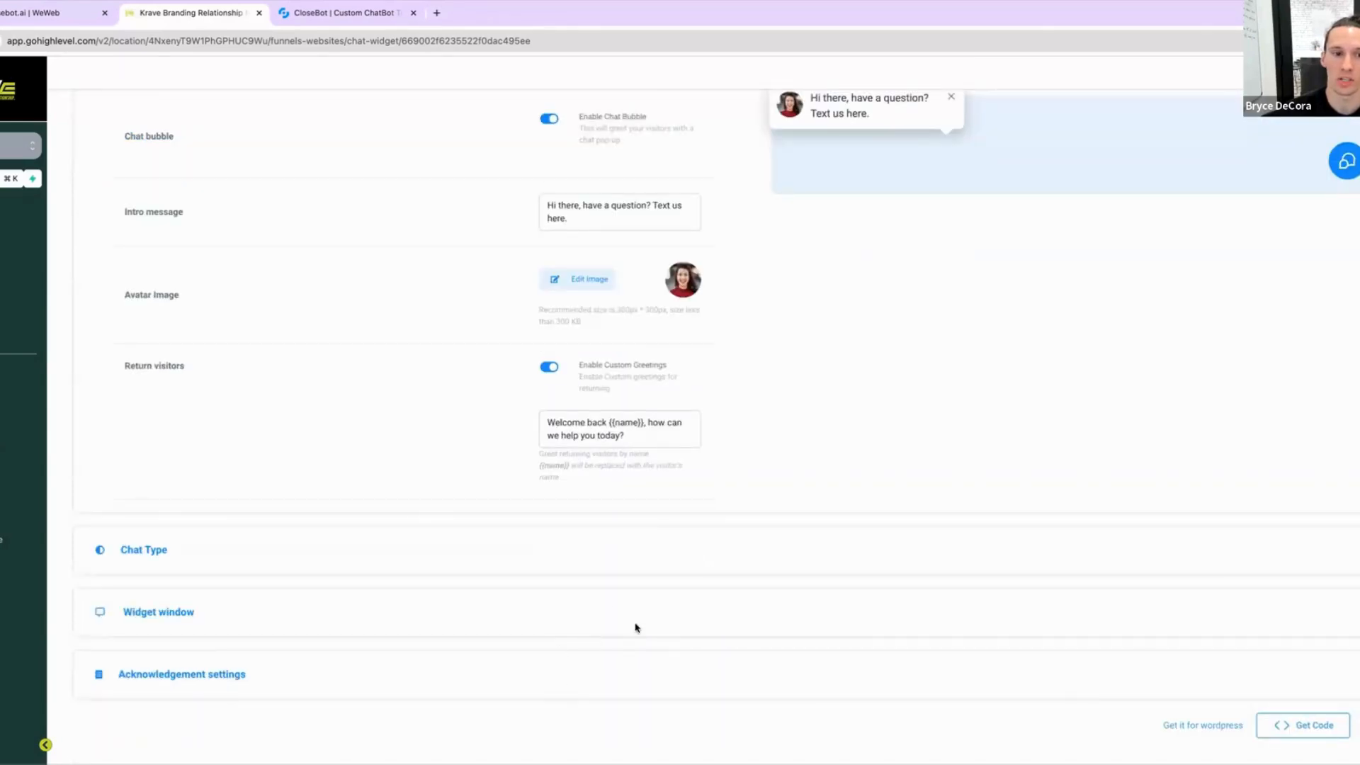
{"action": "scroll", "coordinate": [1277, 243], "scroll_direction": "up", "scroll_amount": 2}
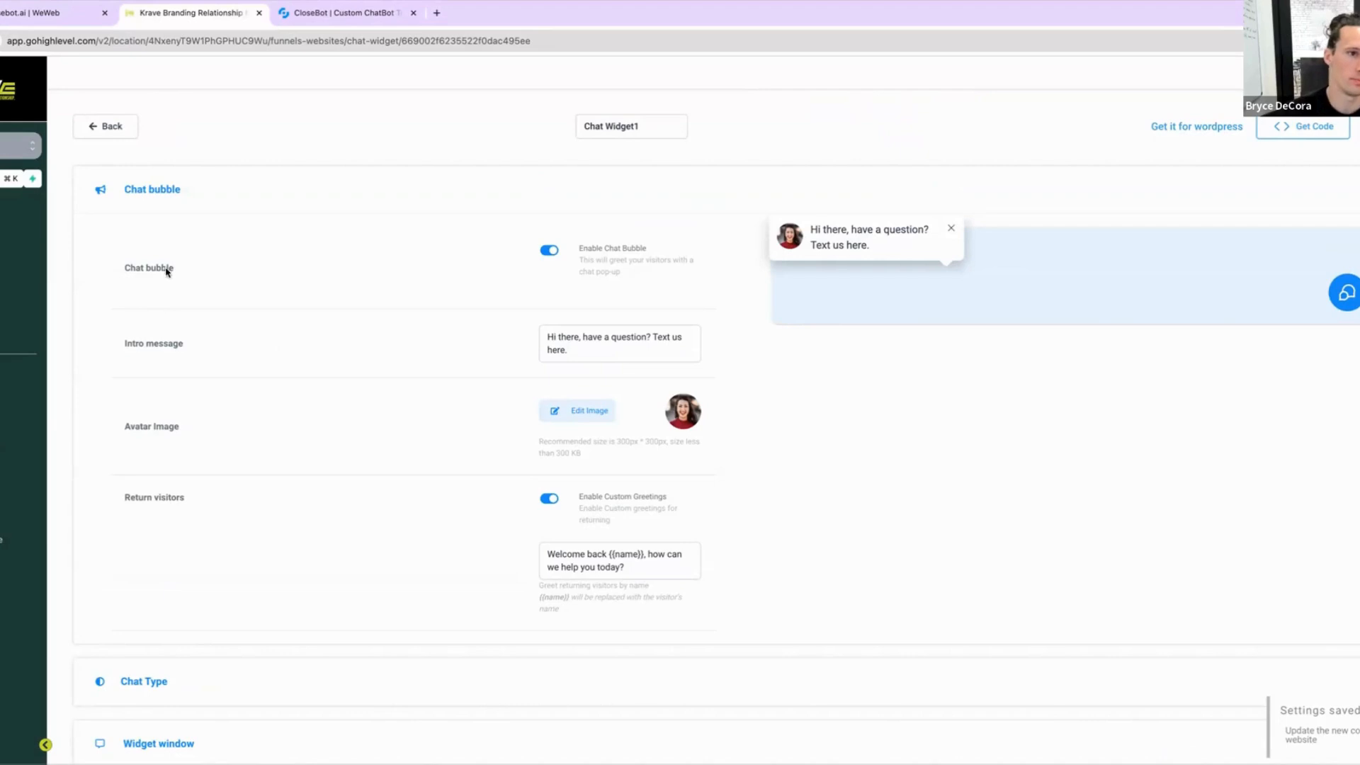
{"action": "left_click", "coordinate": [115, 129]}
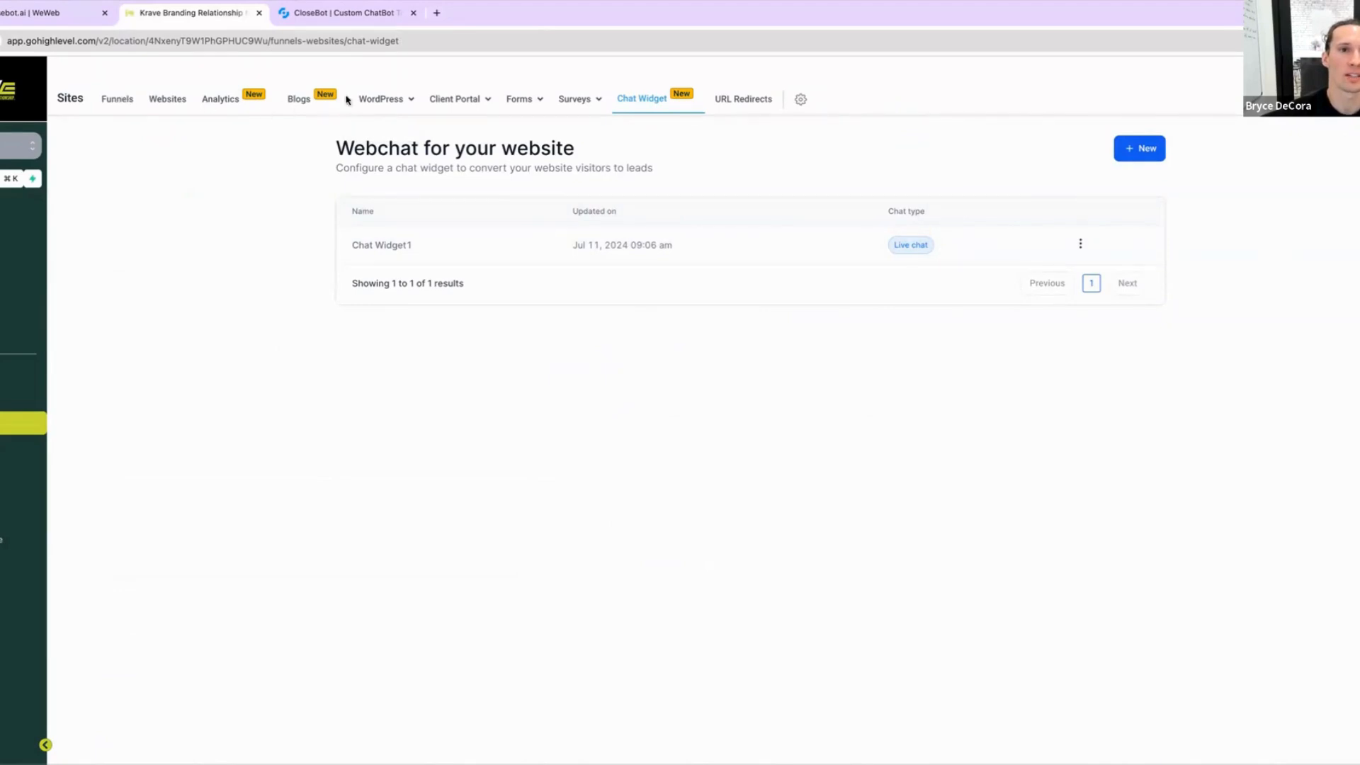
Step: Create a new blank website named "Testing"
{"action": "mouse_move", "coordinate": [492, 111]}
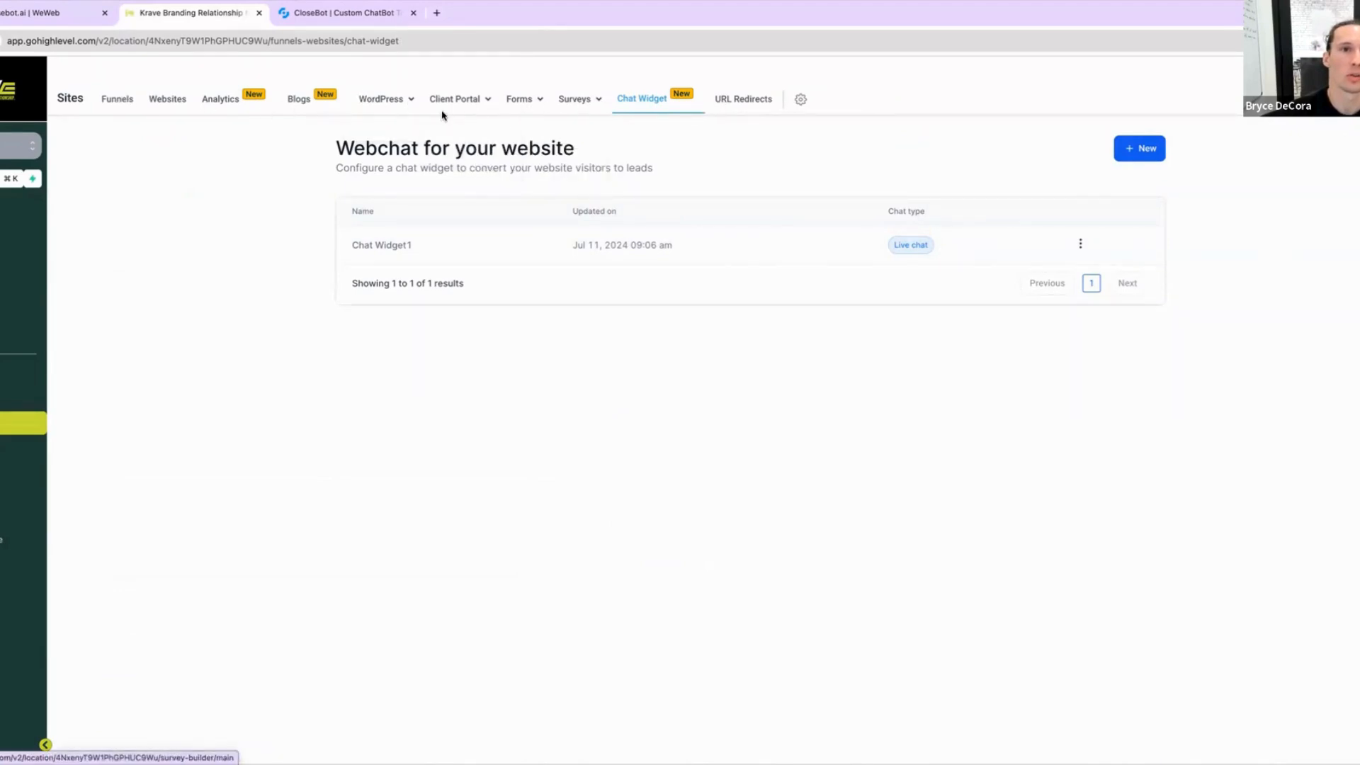
{"action": "left_click", "coordinate": [170, 98]}
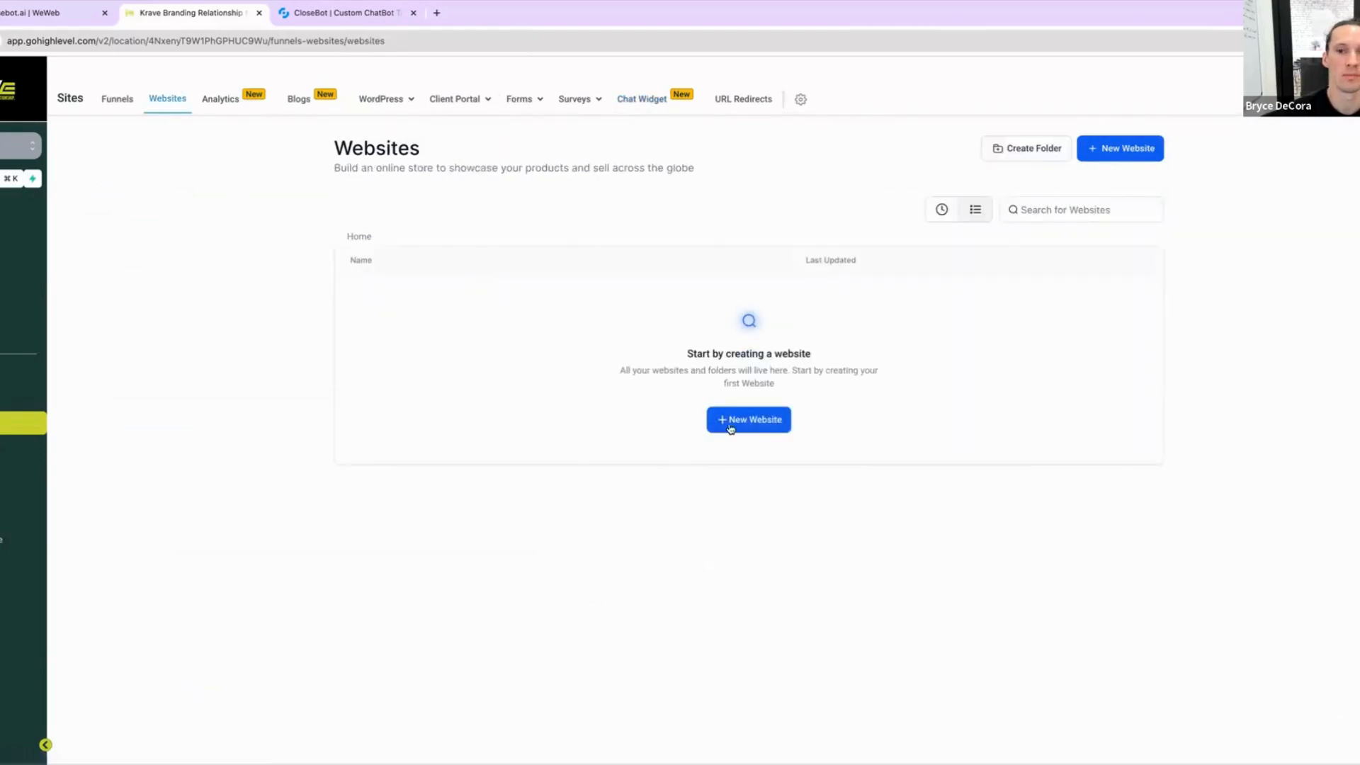
{"action": "left_click", "coordinate": [755, 424]}
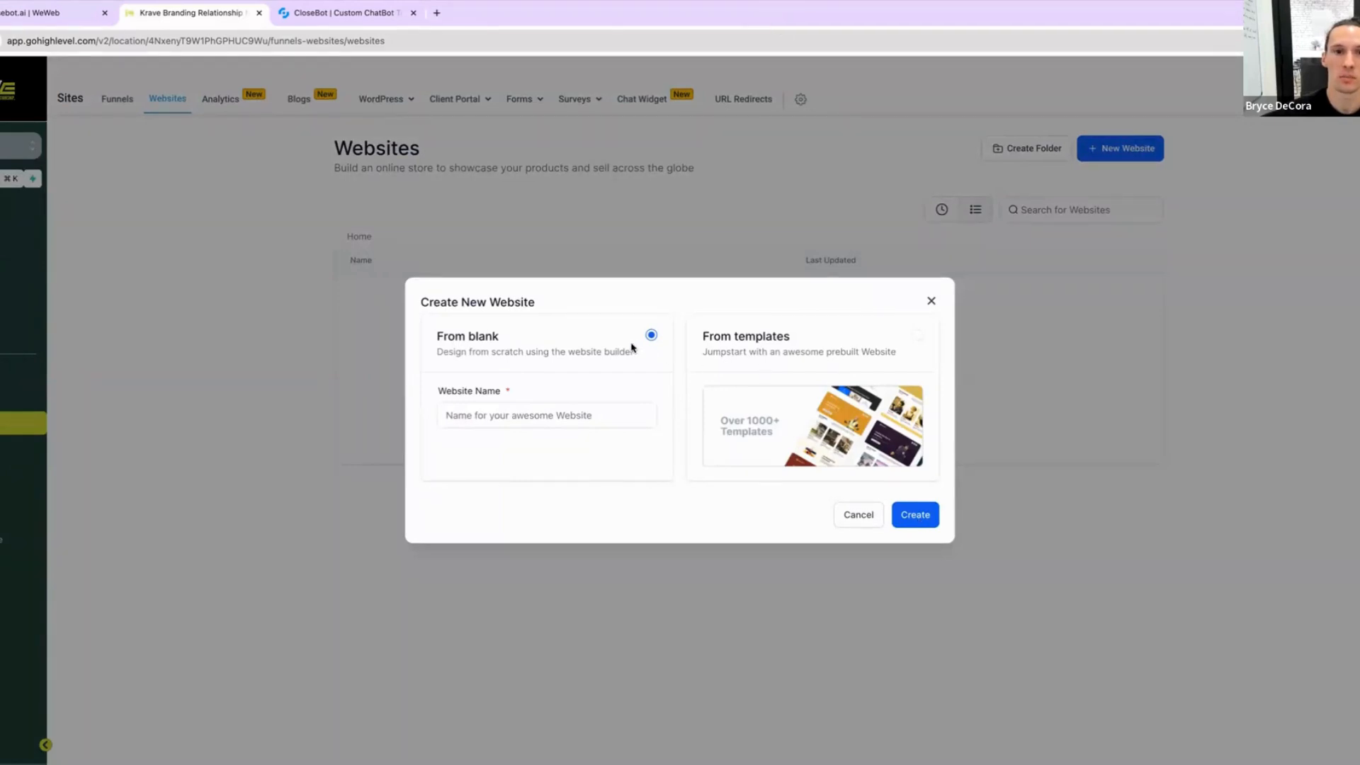
{"action": "left_click", "coordinate": [541, 420]}
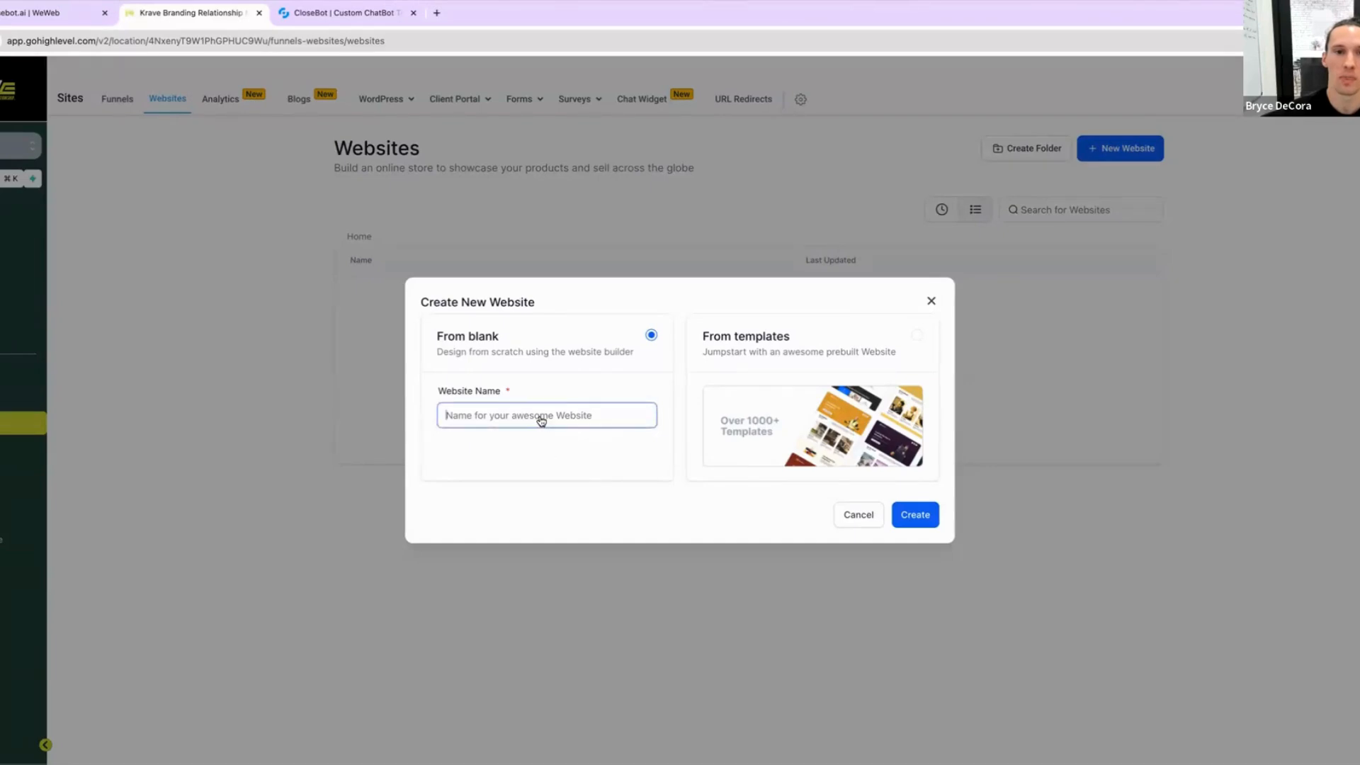
{"action": "type", "text": "Testing"}
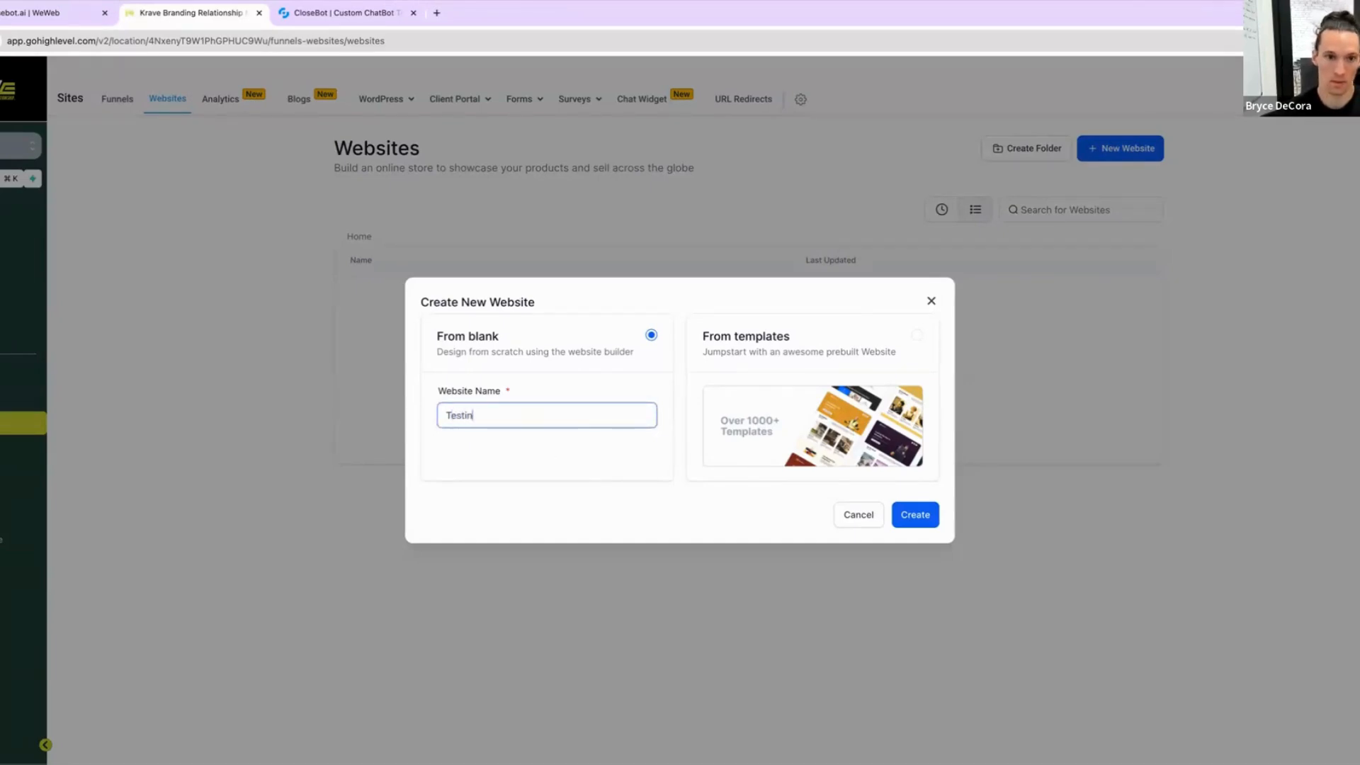
{"action": "left_click", "coordinate": [915, 518]}
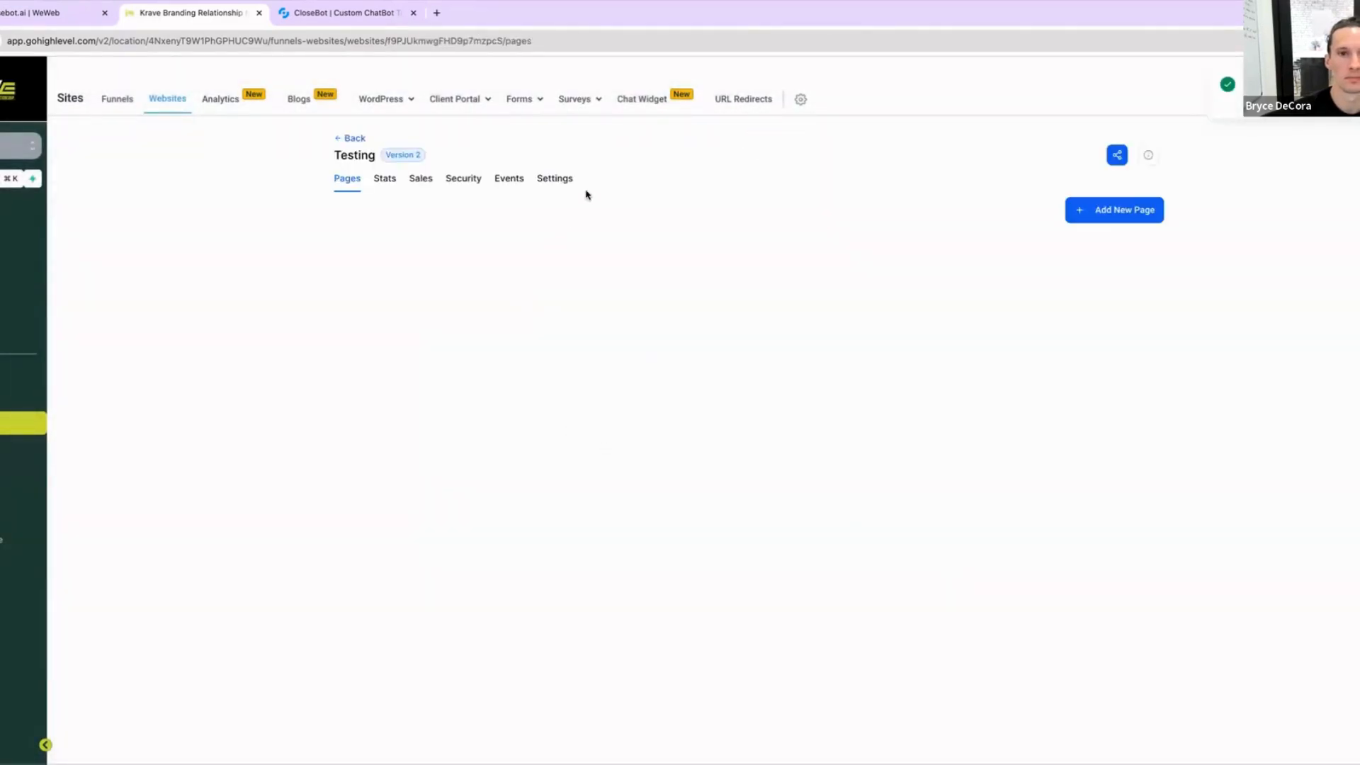
Step: Add a new website page named "Home Page" with the path /home
{"action": "left_click", "coordinate": [1139, 209]}
{"action": "left_click", "coordinate": [611, 350]}
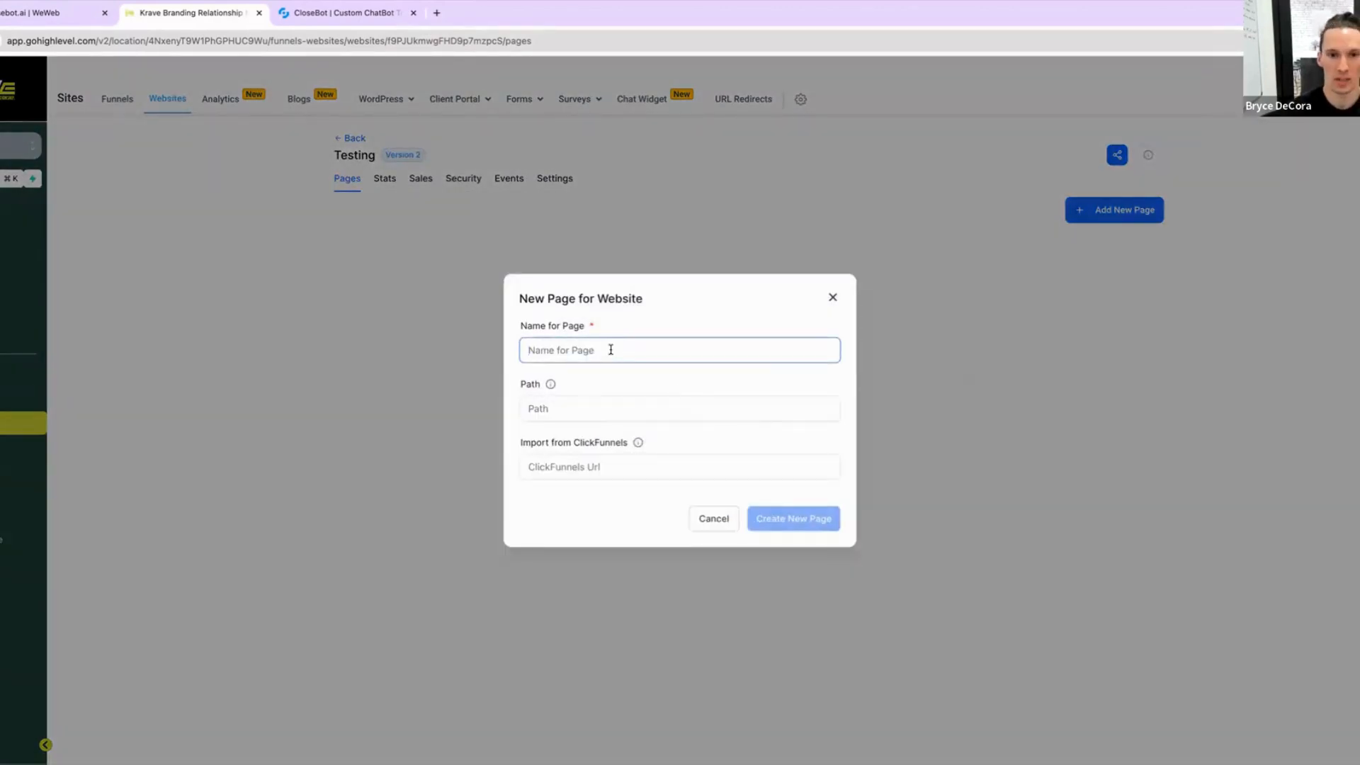
{"action": "type", "text": "Home"}
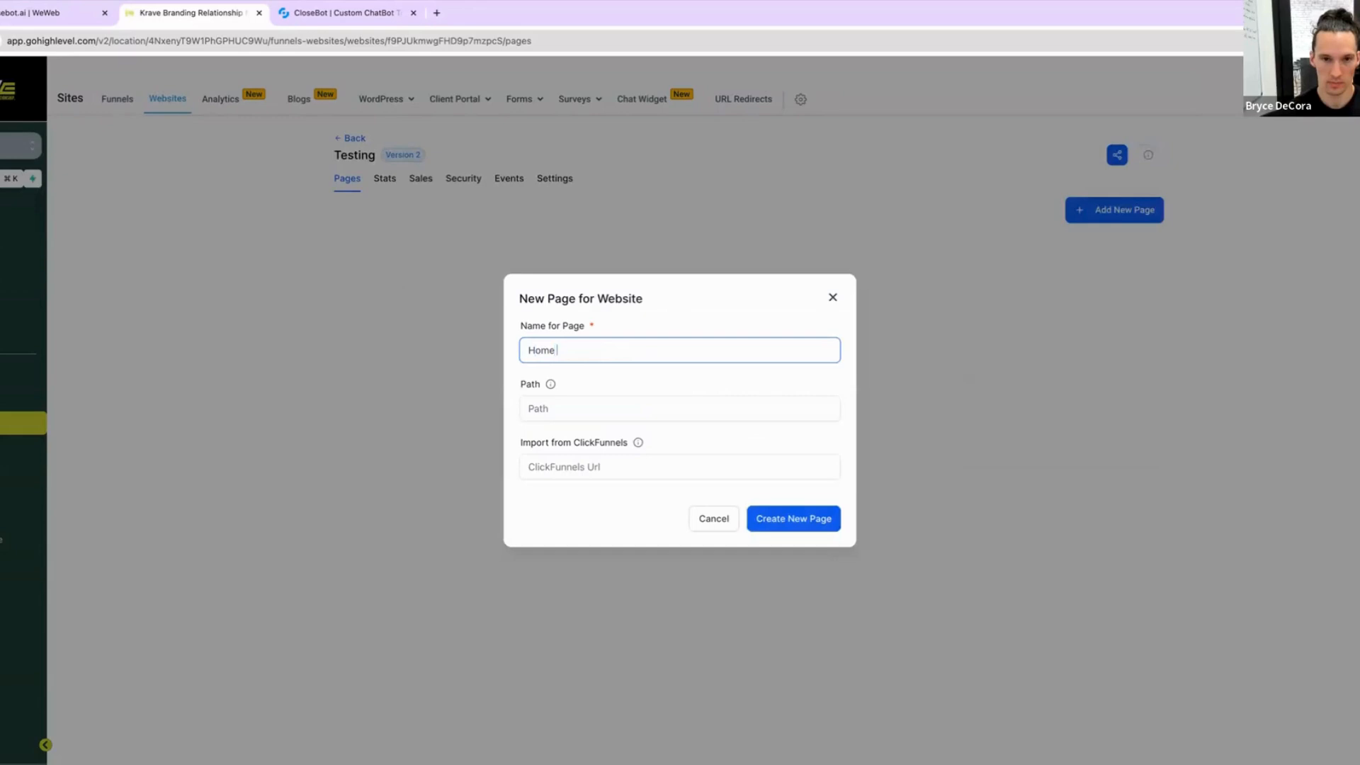
{"action": "type", "text": " Page"}
{"action": "left_click", "coordinate": [531, 409]}
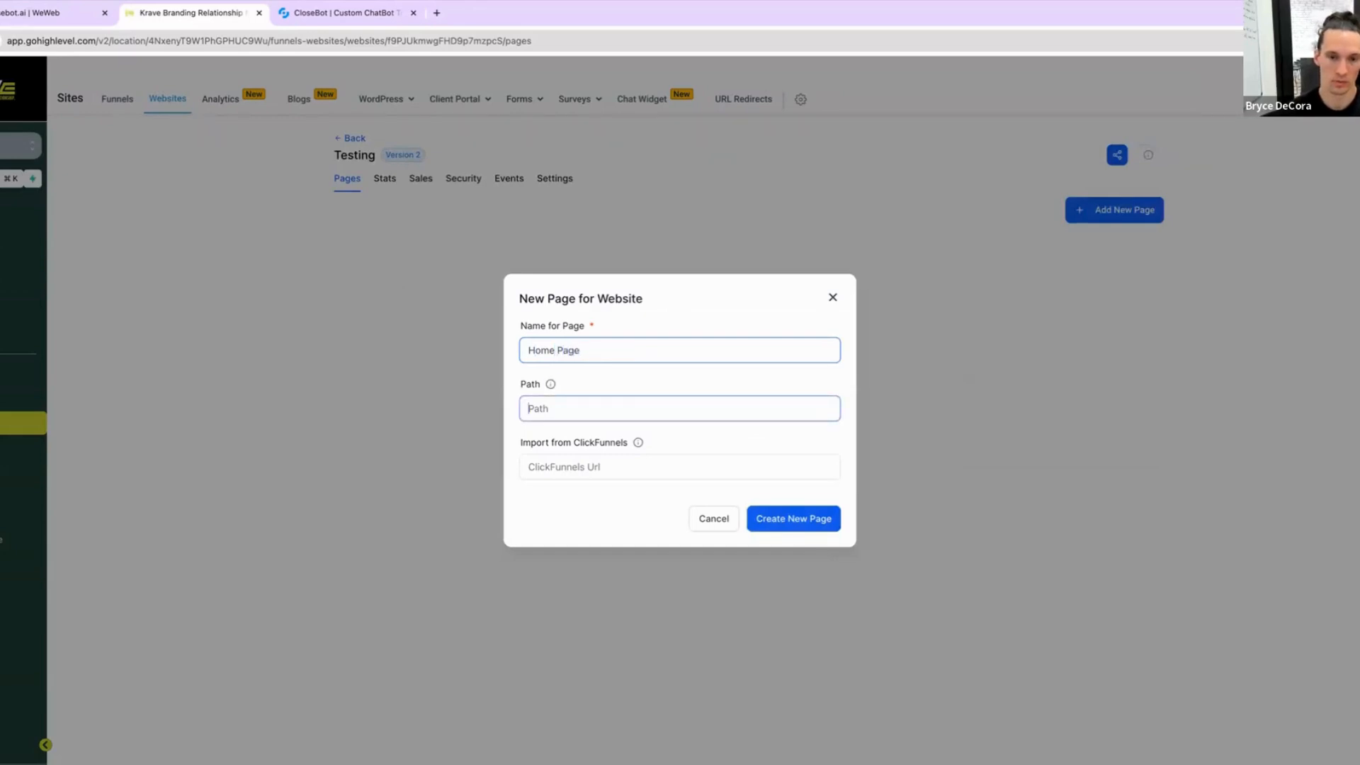
{"action": "type", "text": "/home"}
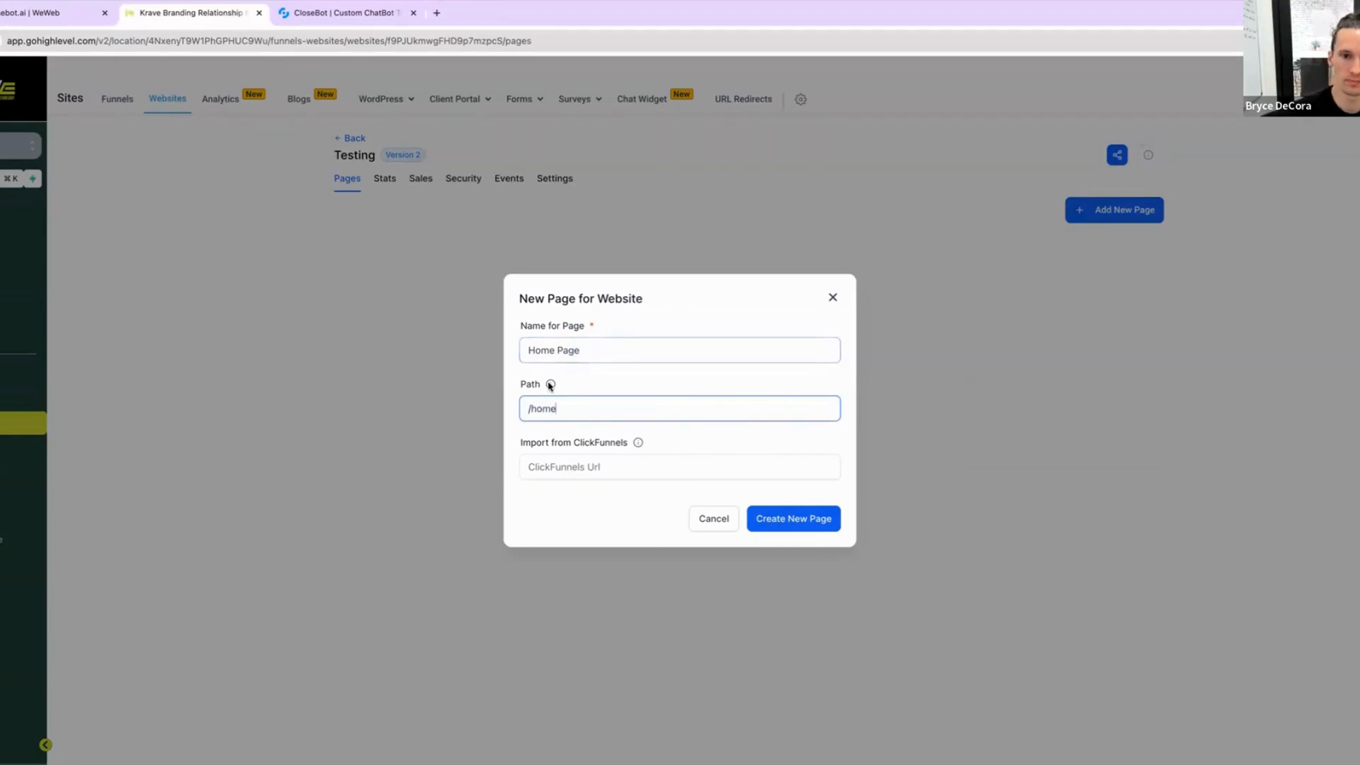
{"action": "mouse_move", "coordinate": [550, 385]}
{"action": "left_click", "coordinate": [552, 465]}
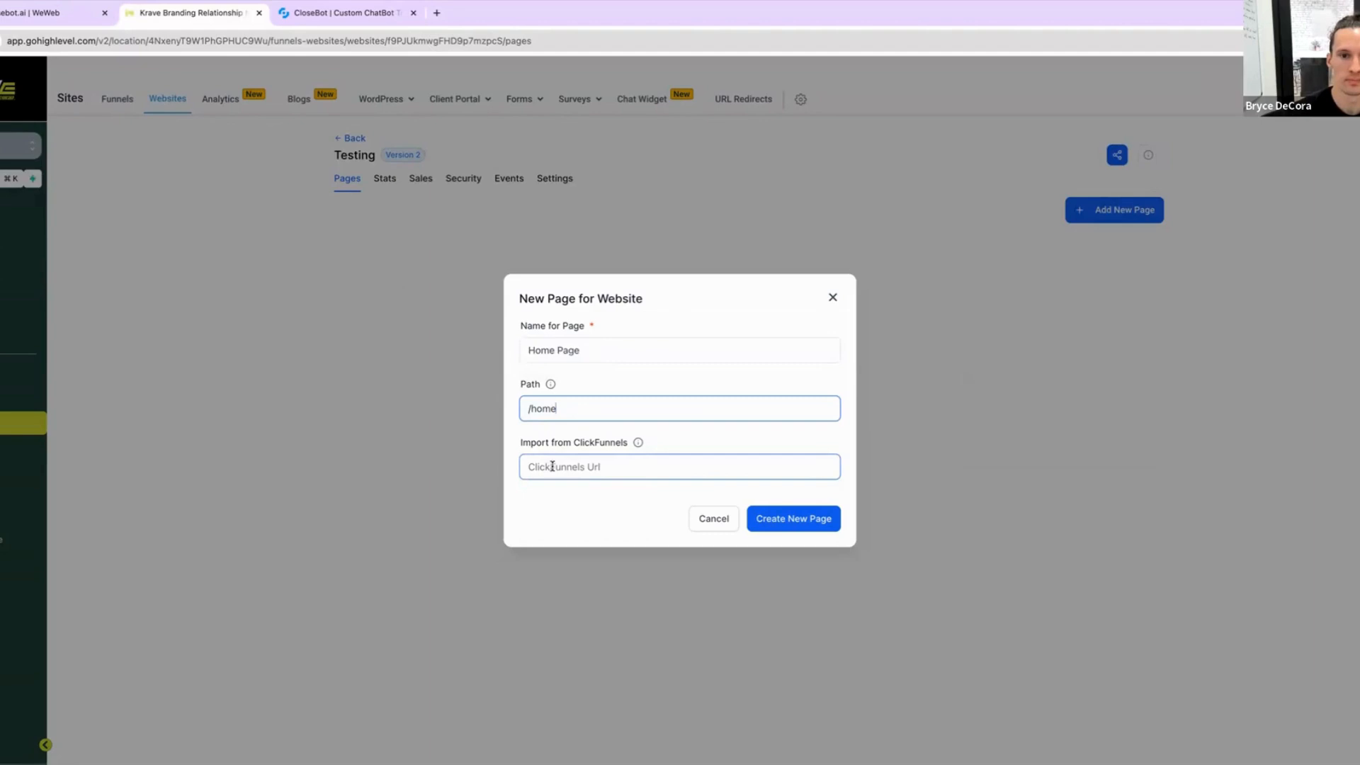
{"action": "left_click", "coordinate": [783, 525]}
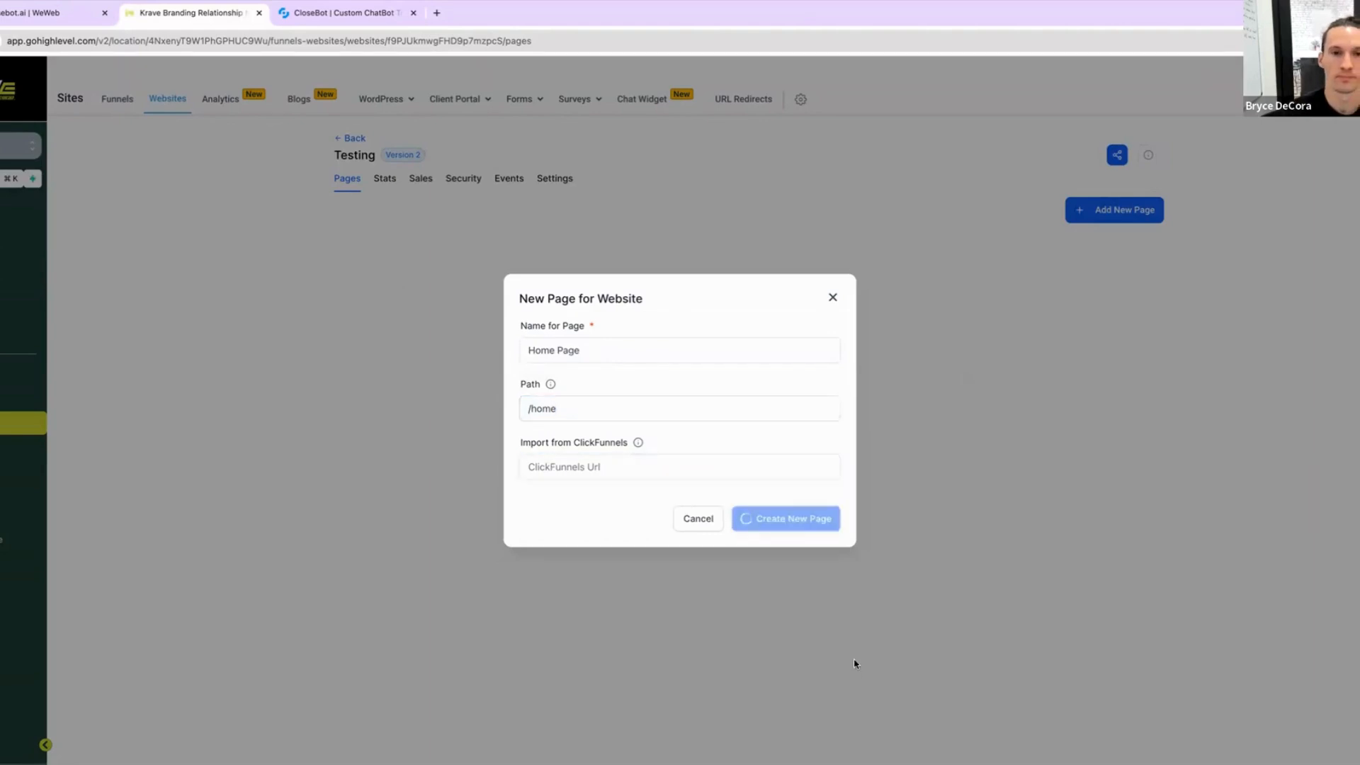
{"action": "left_click", "coordinate": [528, 408]}
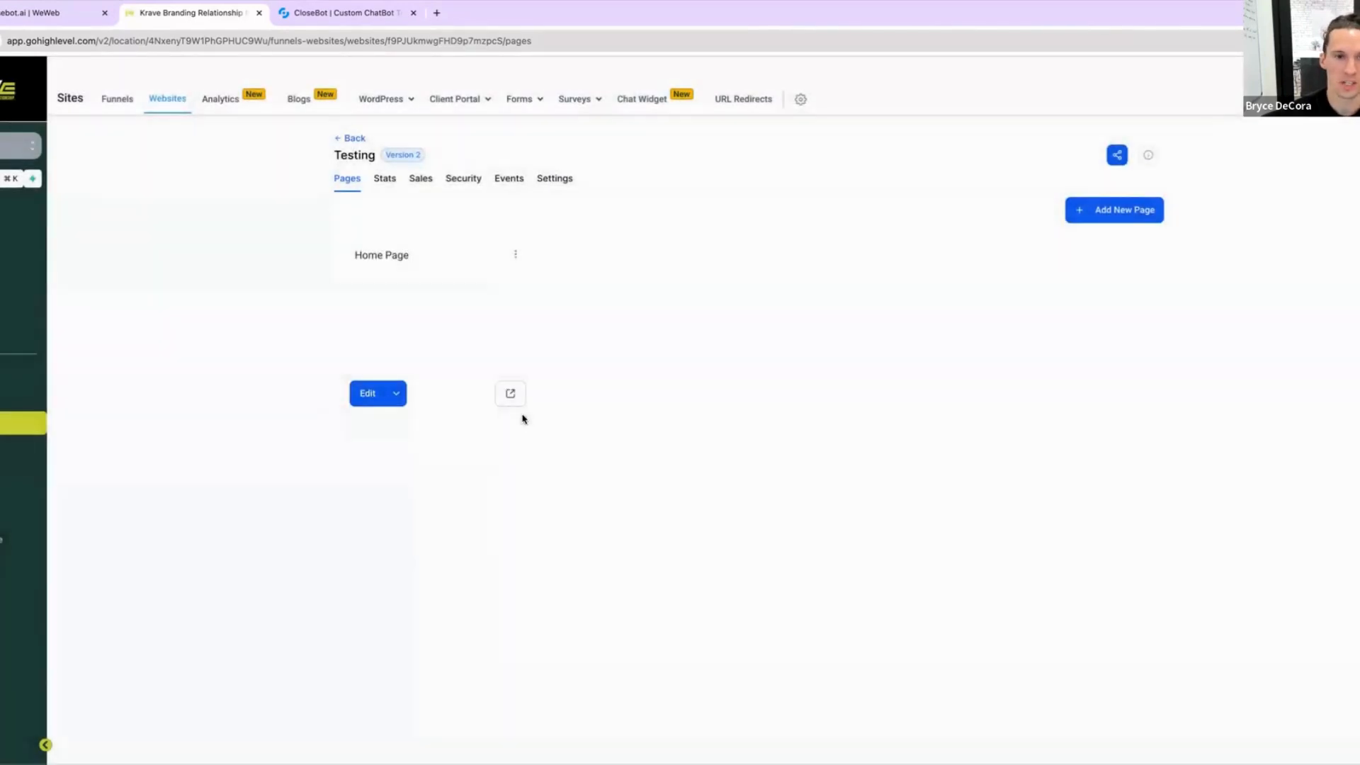
Step: Open the Home Page's page details and close them without changes
{"action": "mouse_move", "coordinate": [415, 275]}
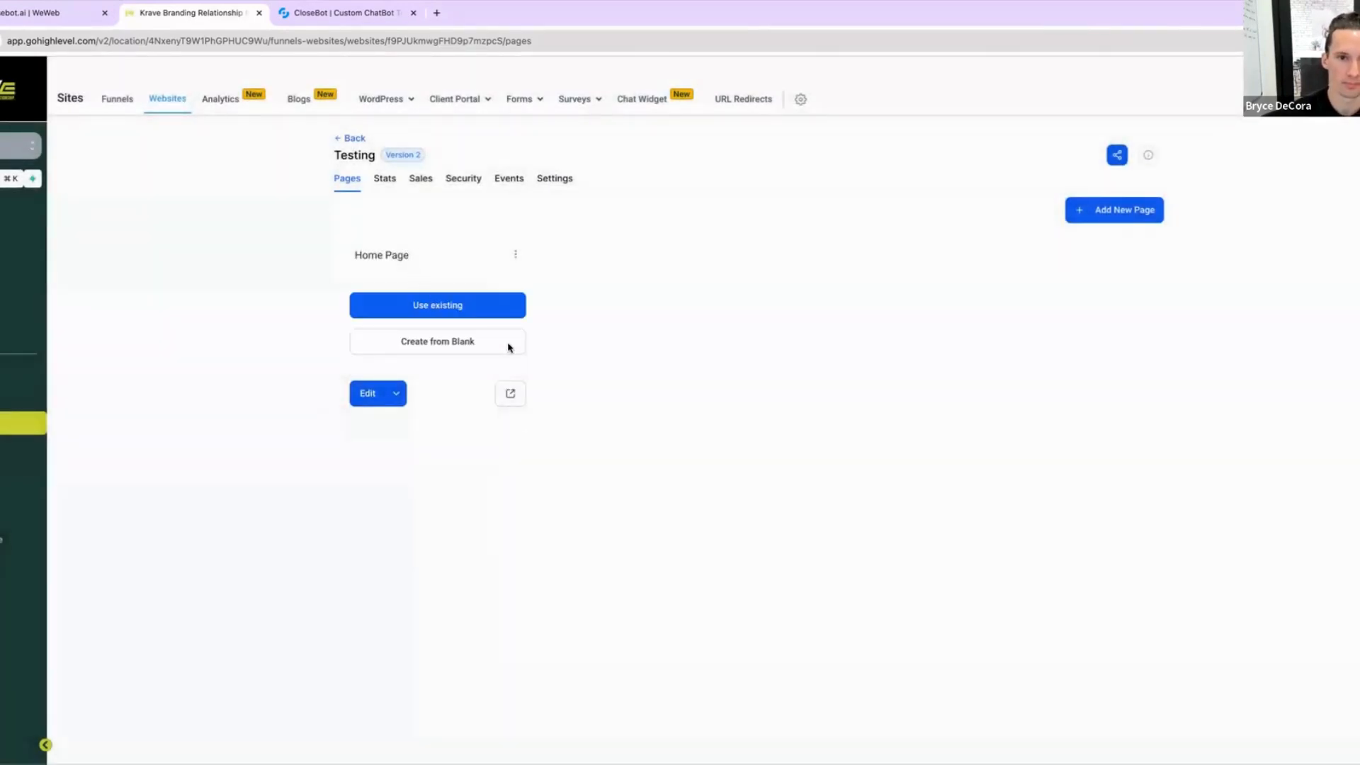
{"action": "left_click", "coordinate": [515, 255]}
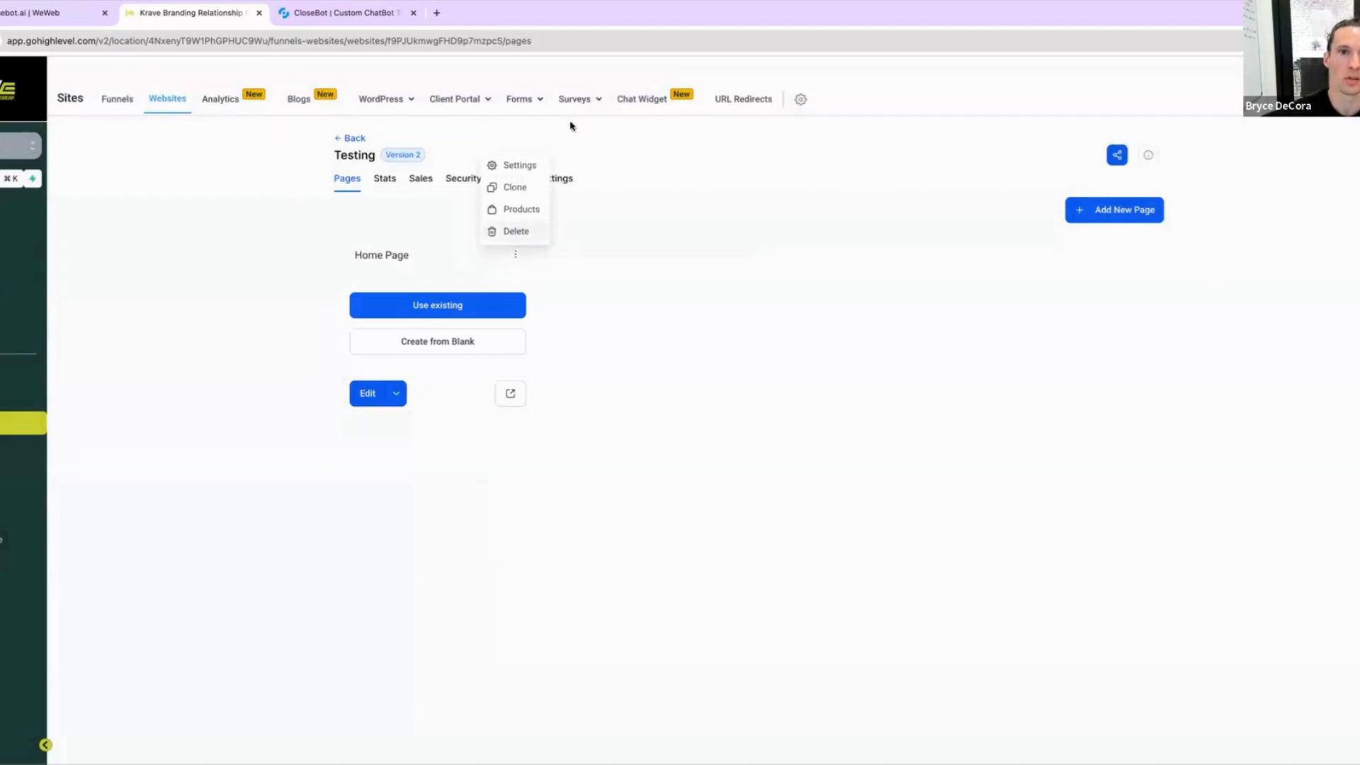
{"action": "left_click", "coordinate": [516, 166]}
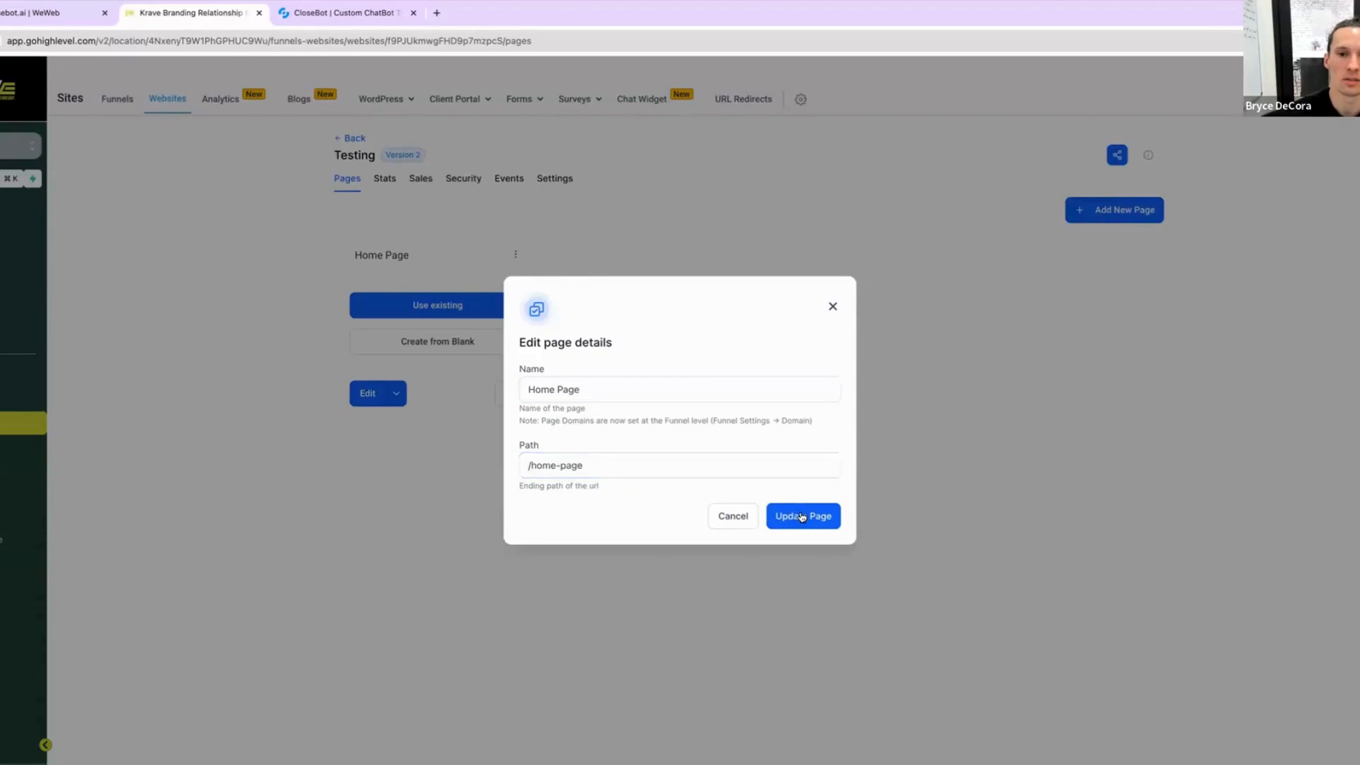
{"action": "left_click", "coordinate": [829, 310]}
{"action": "left_click", "coordinate": [366, 393]}
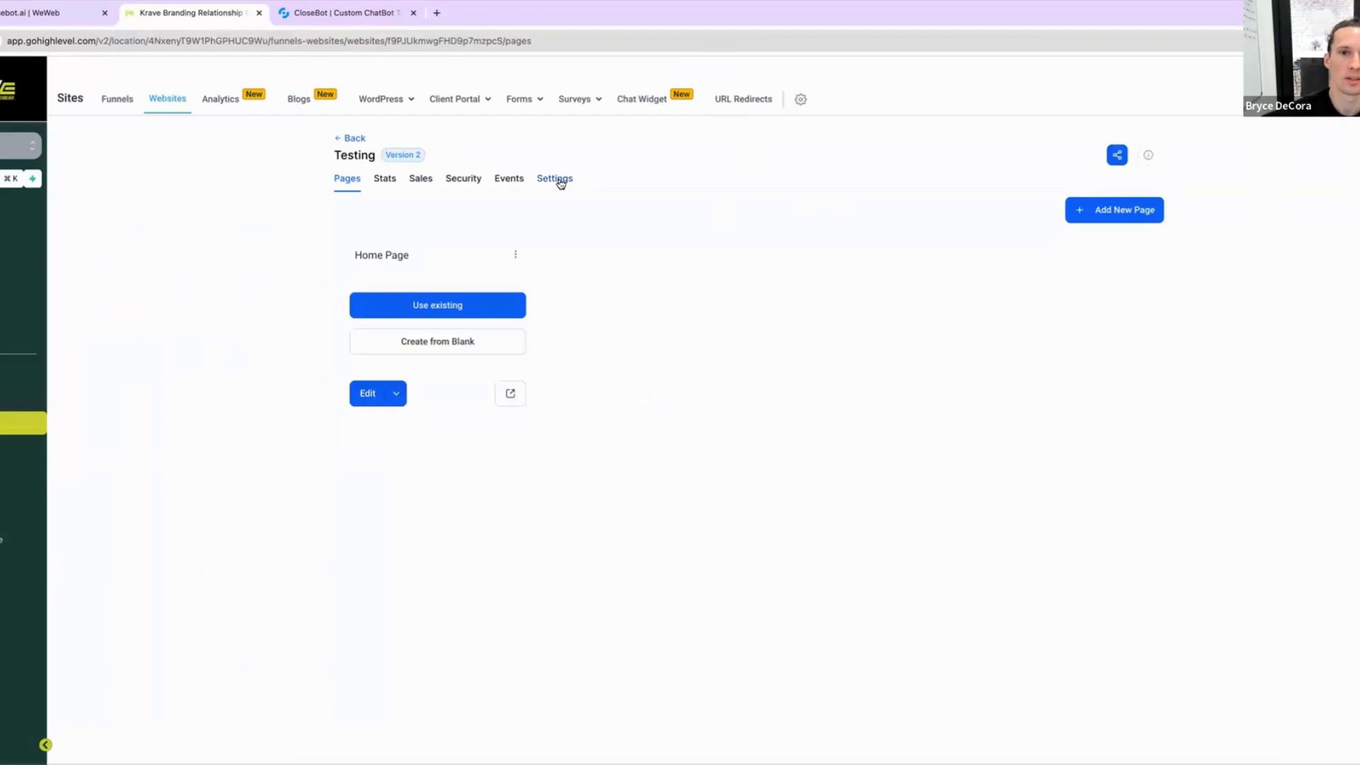
Step: Assign Chat Widget1 as the website's chat widget in the site settings and save
{"action": "left_click", "coordinate": [560, 183]}
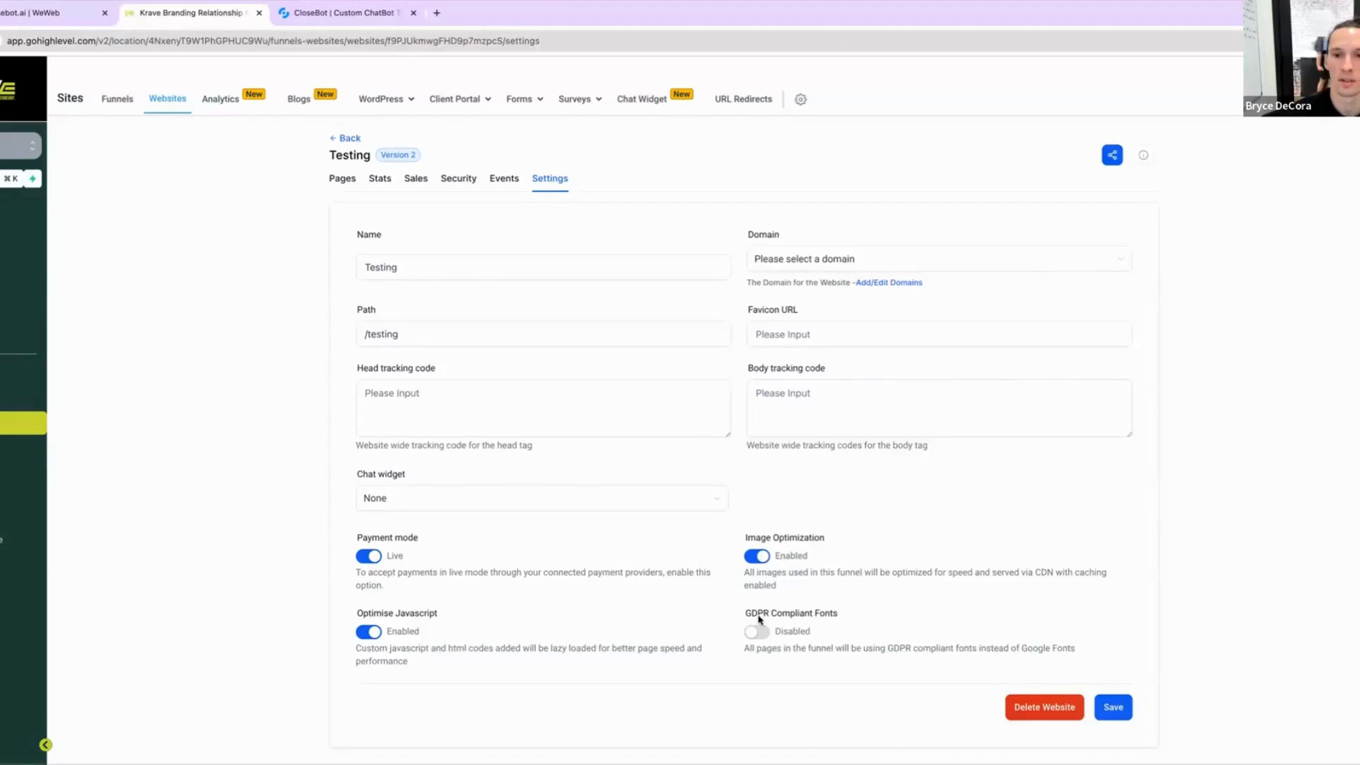
{"action": "left_click", "coordinate": [381, 501]}
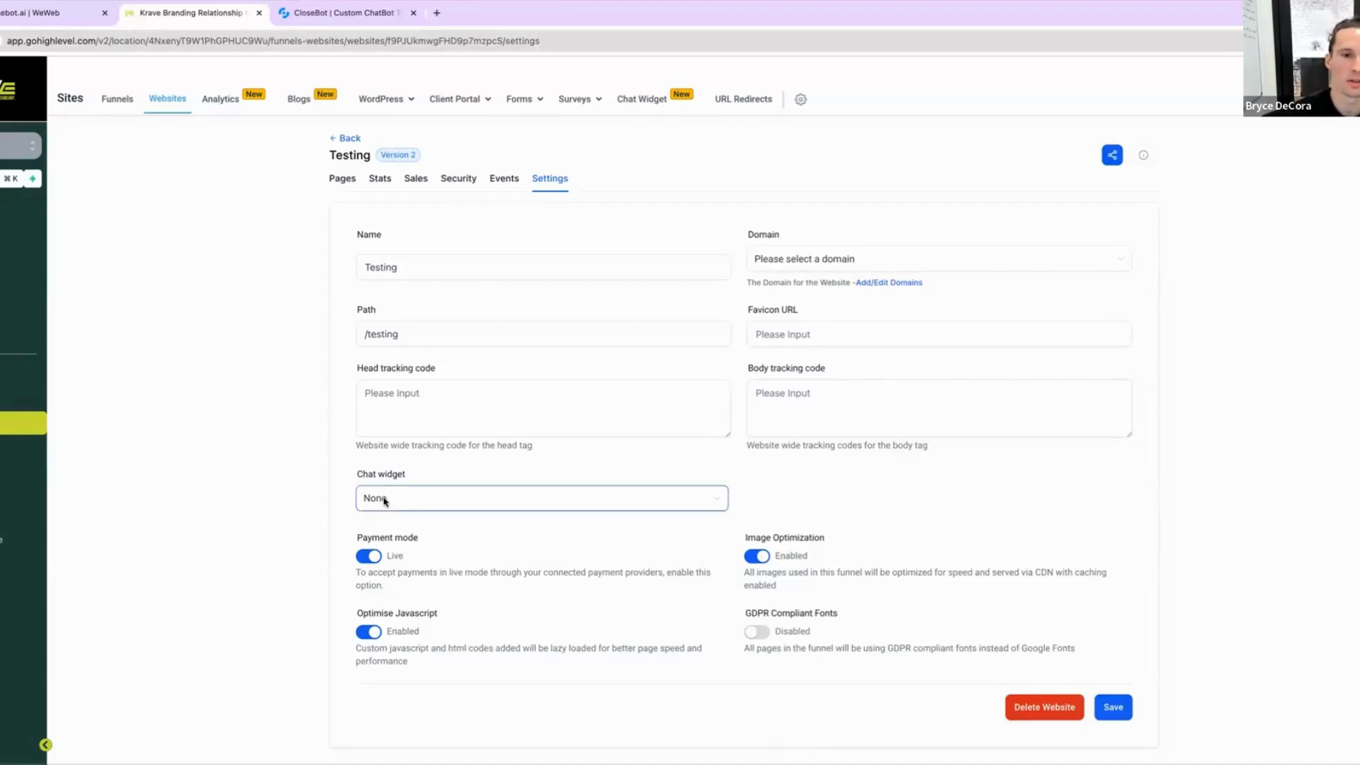
{"action": "left_click", "coordinate": [403, 551]}
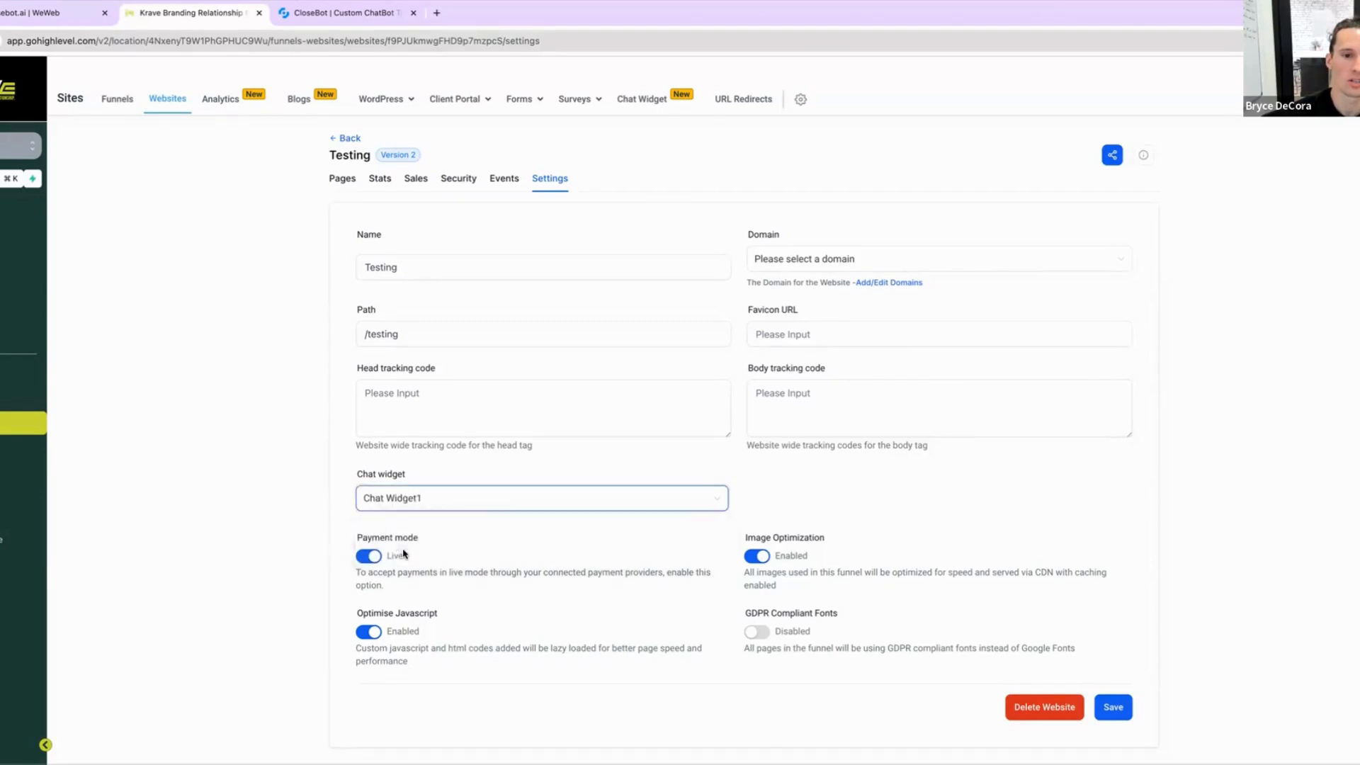
{"action": "left_click", "coordinate": [801, 485]}
{"action": "left_click", "coordinate": [1121, 711]}
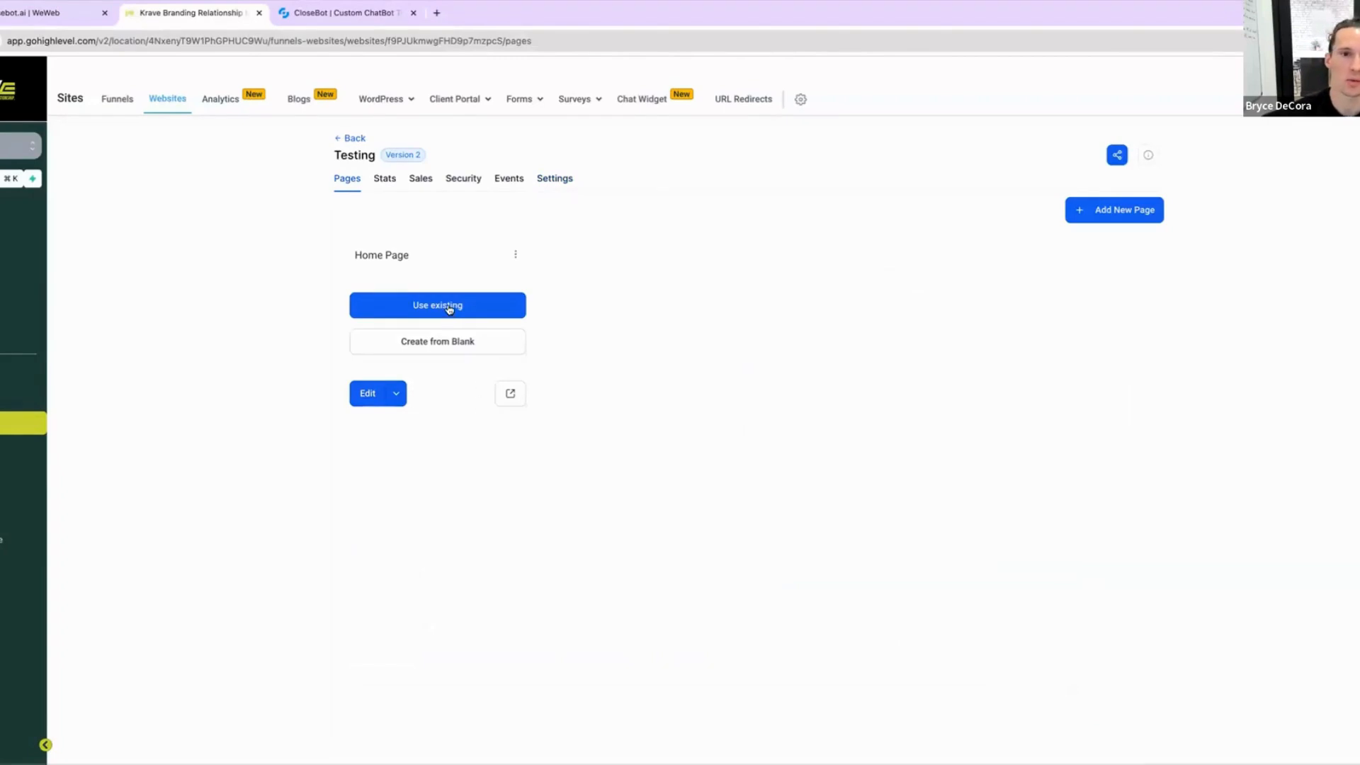
Step: Preview the Home Page in a new browser tab and return to the website's pages
{"action": "left_click", "coordinate": [511, 393]}
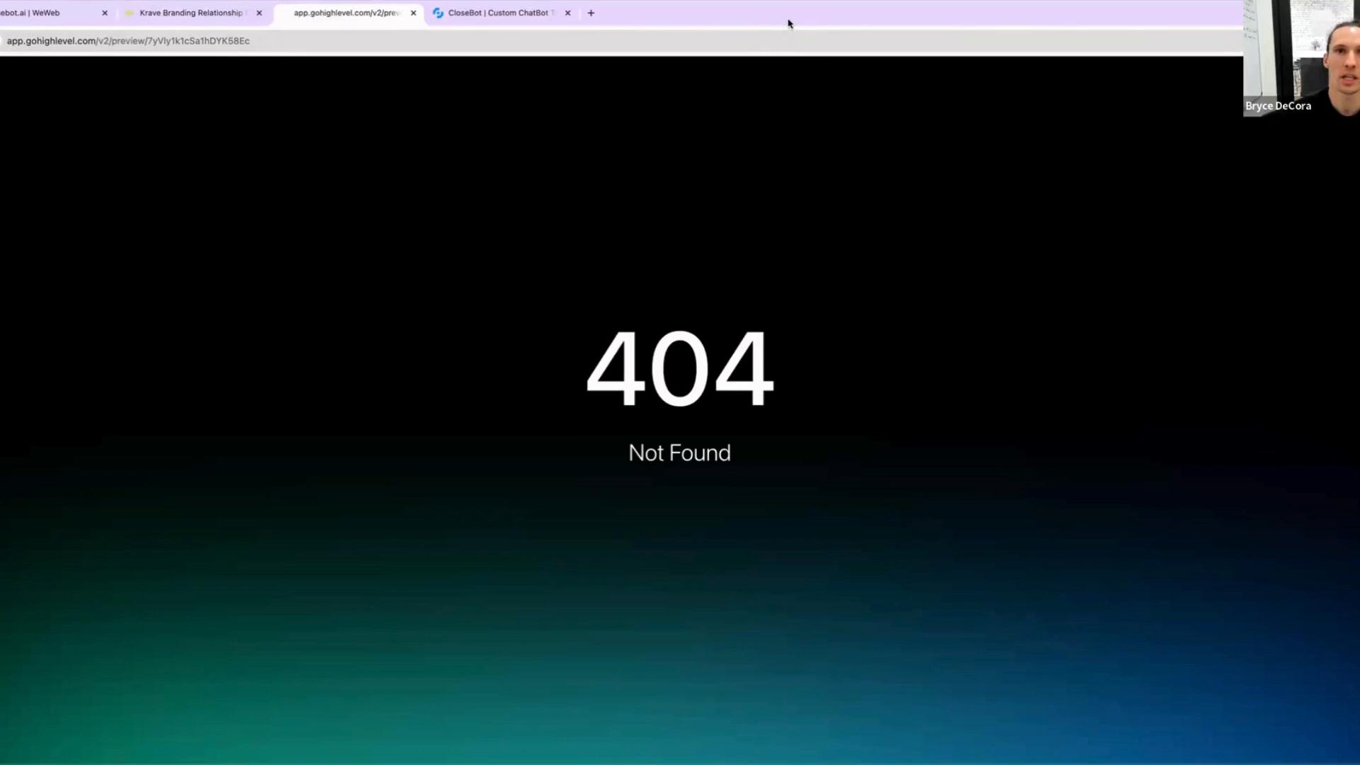
{"action": "left_click", "coordinate": [209, 15]}
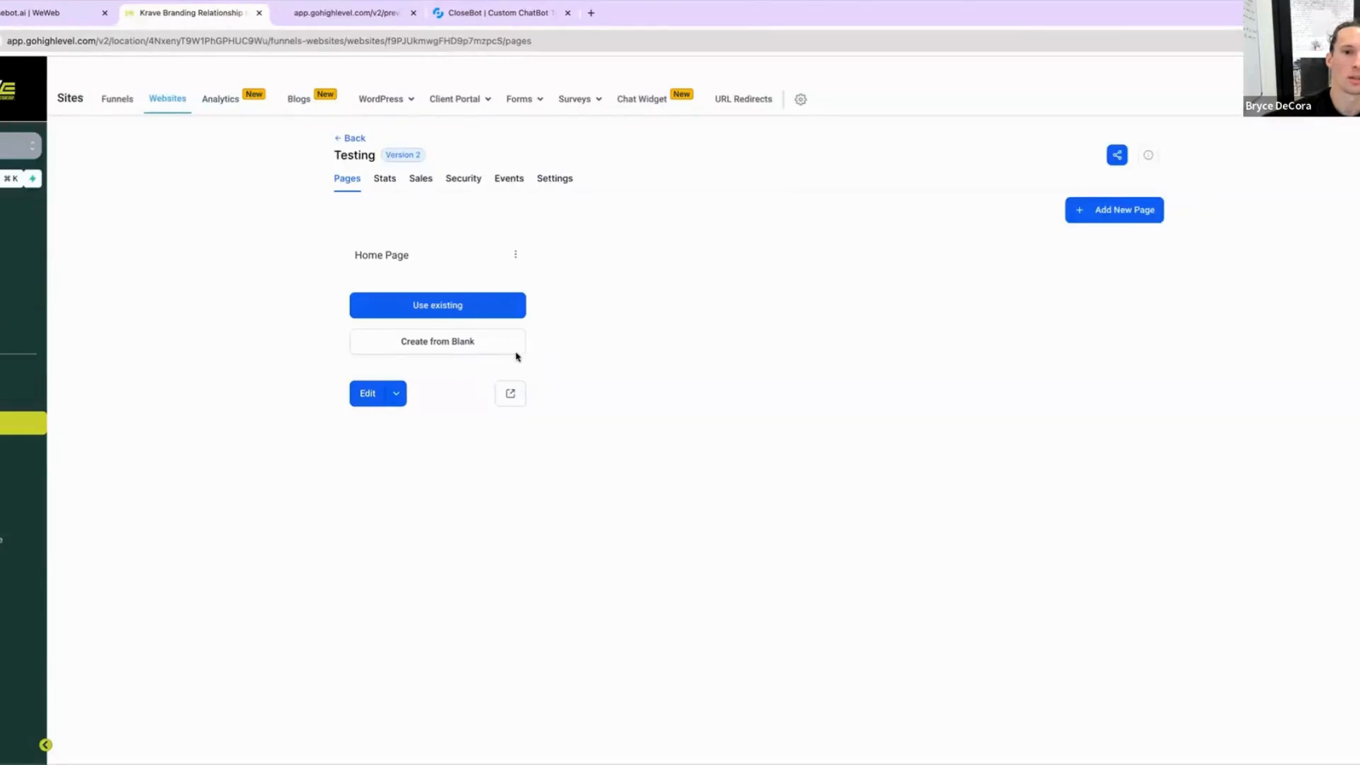
{"action": "left_click", "coordinate": [509, 395]}
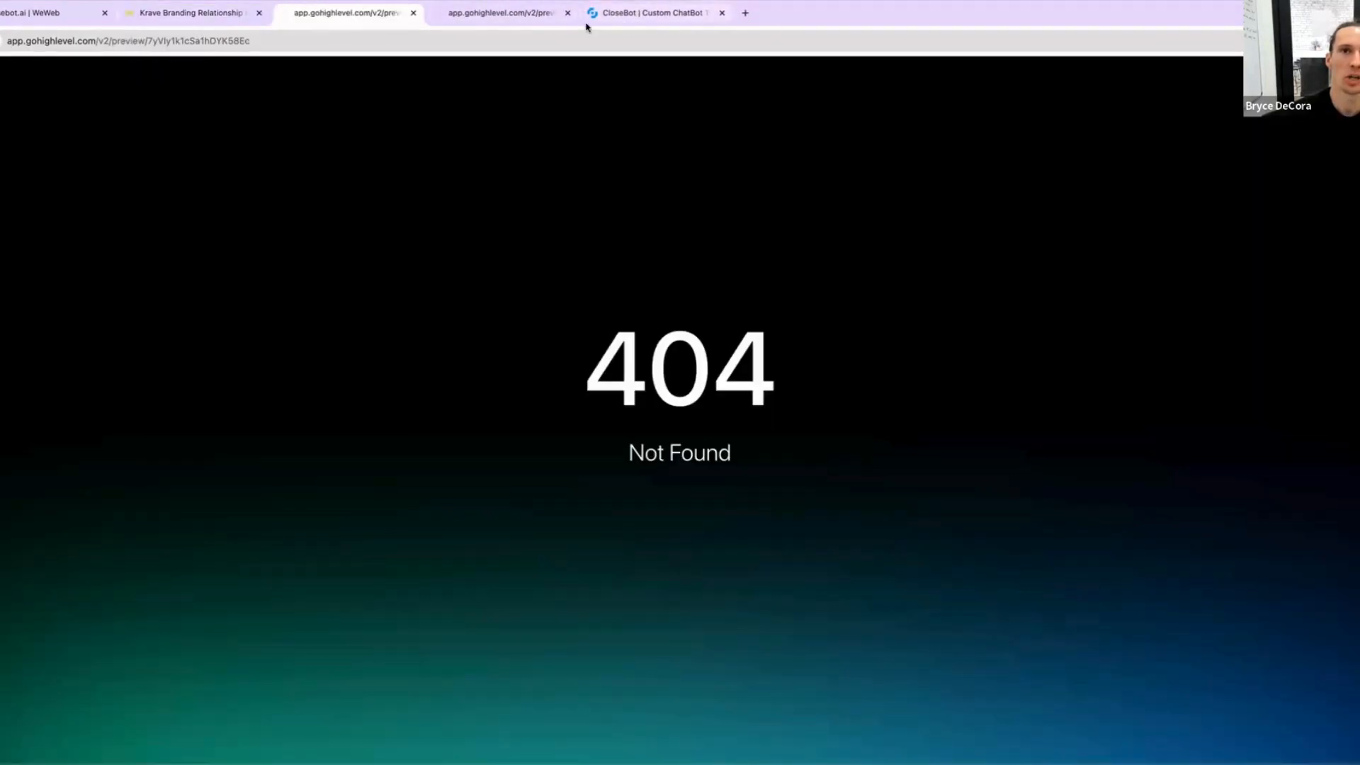
{"action": "left_click", "coordinate": [567, 13]}
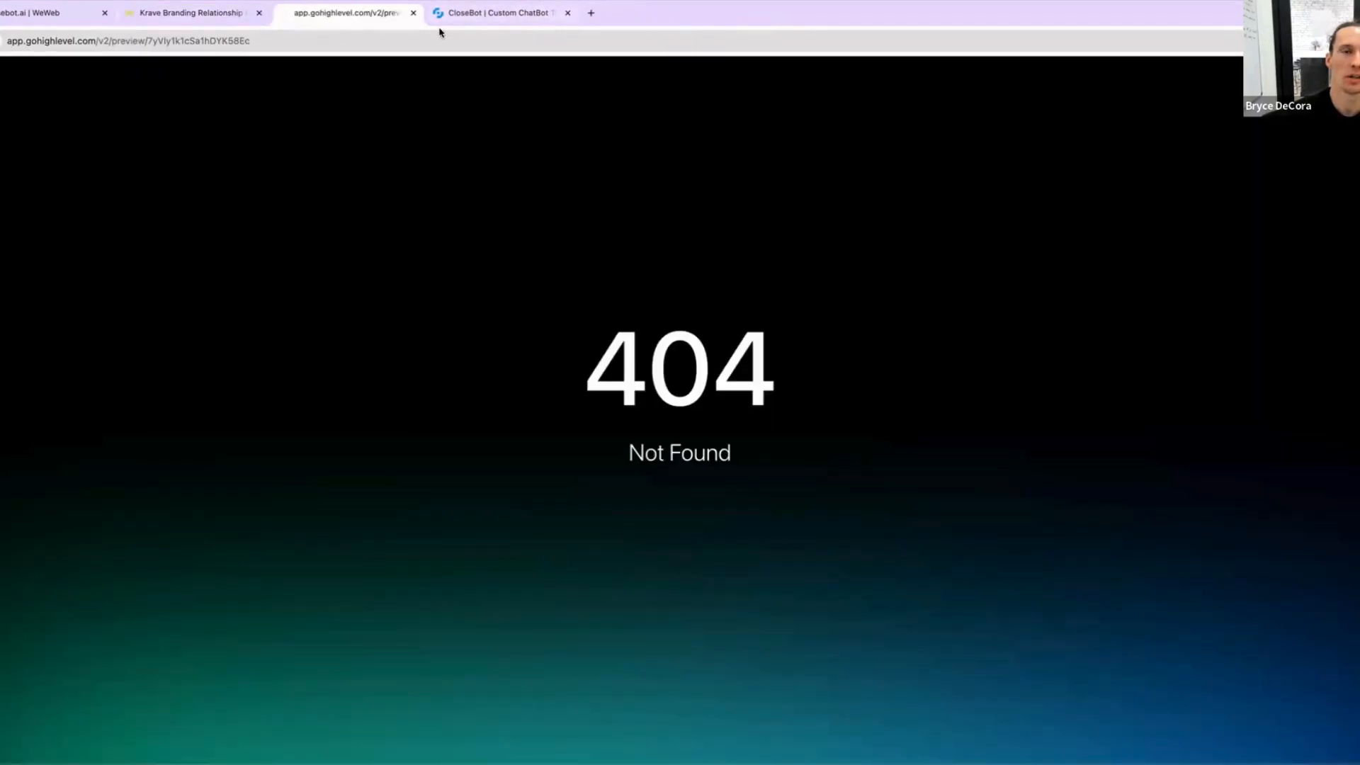
{"action": "left_click", "coordinate": [225, 19]}
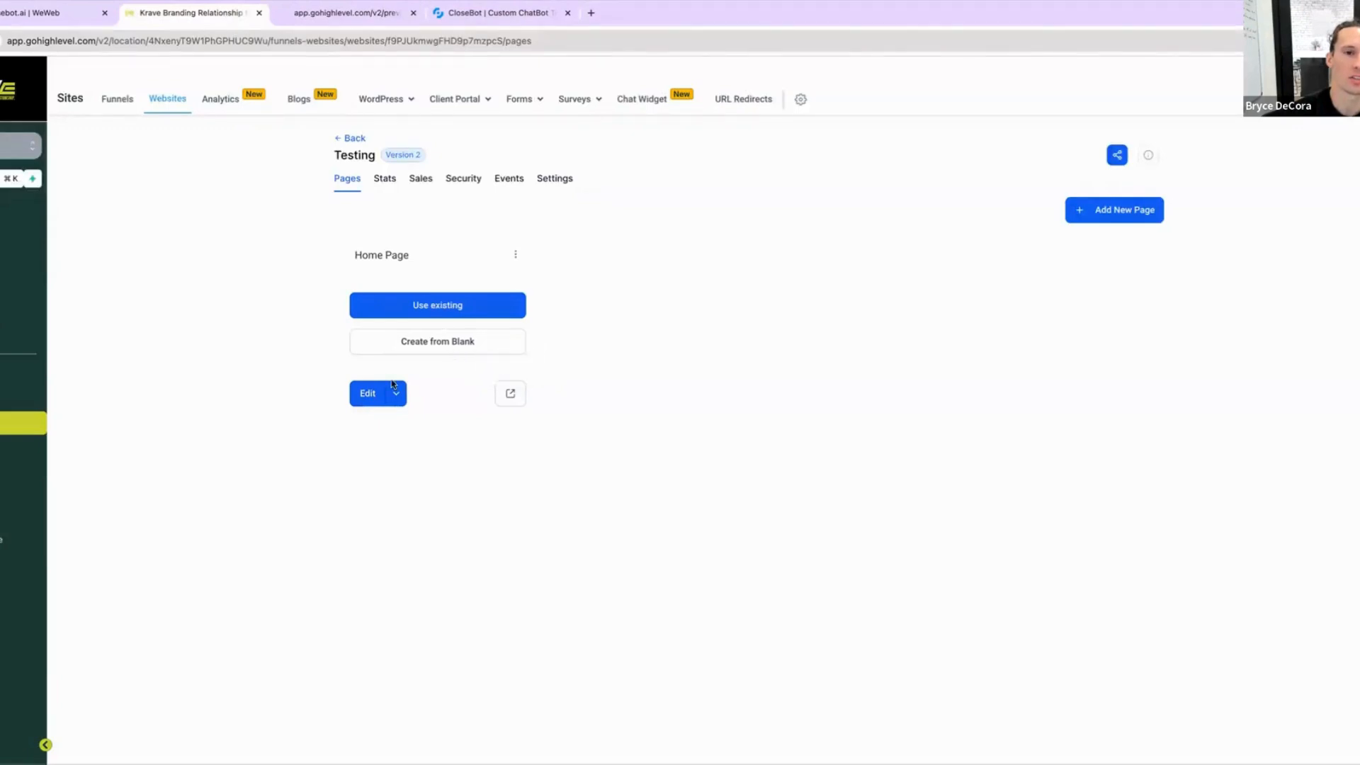
Step: Edit the Home Page, adding a full-width section with a one-column row and a headline element
{"action": "left_click", "coordinate": [368, 396]}
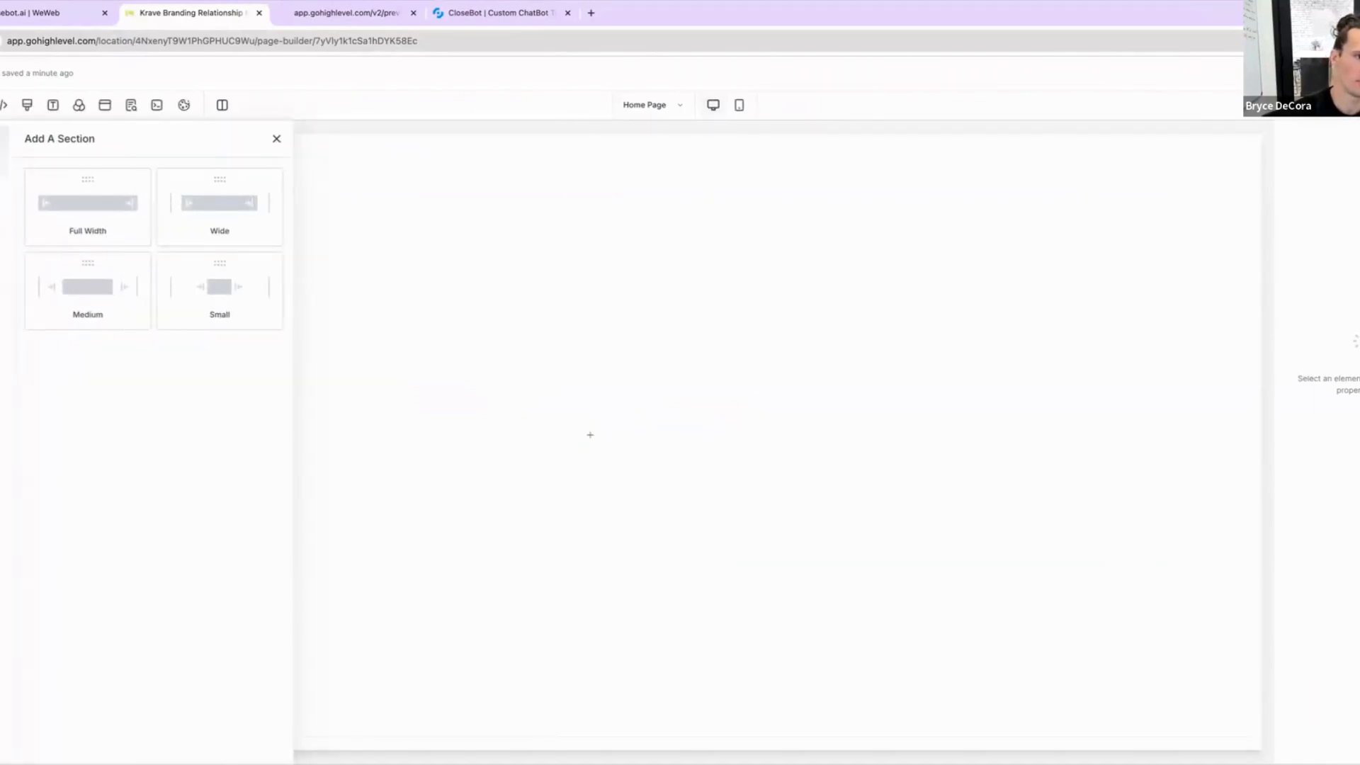
{"action": "left_click", "coordinate": [89, 214]}
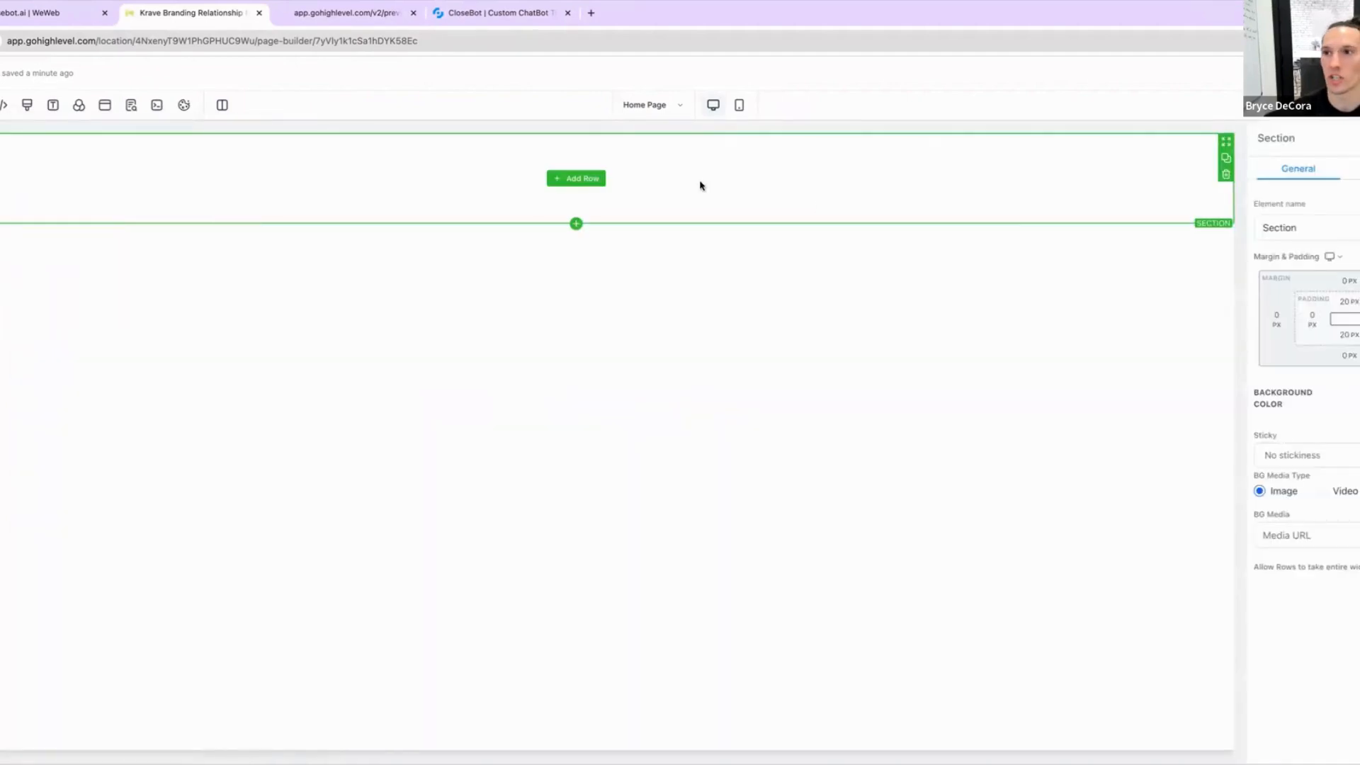
{"action": "left_click", "coordinate": [575, 178]}
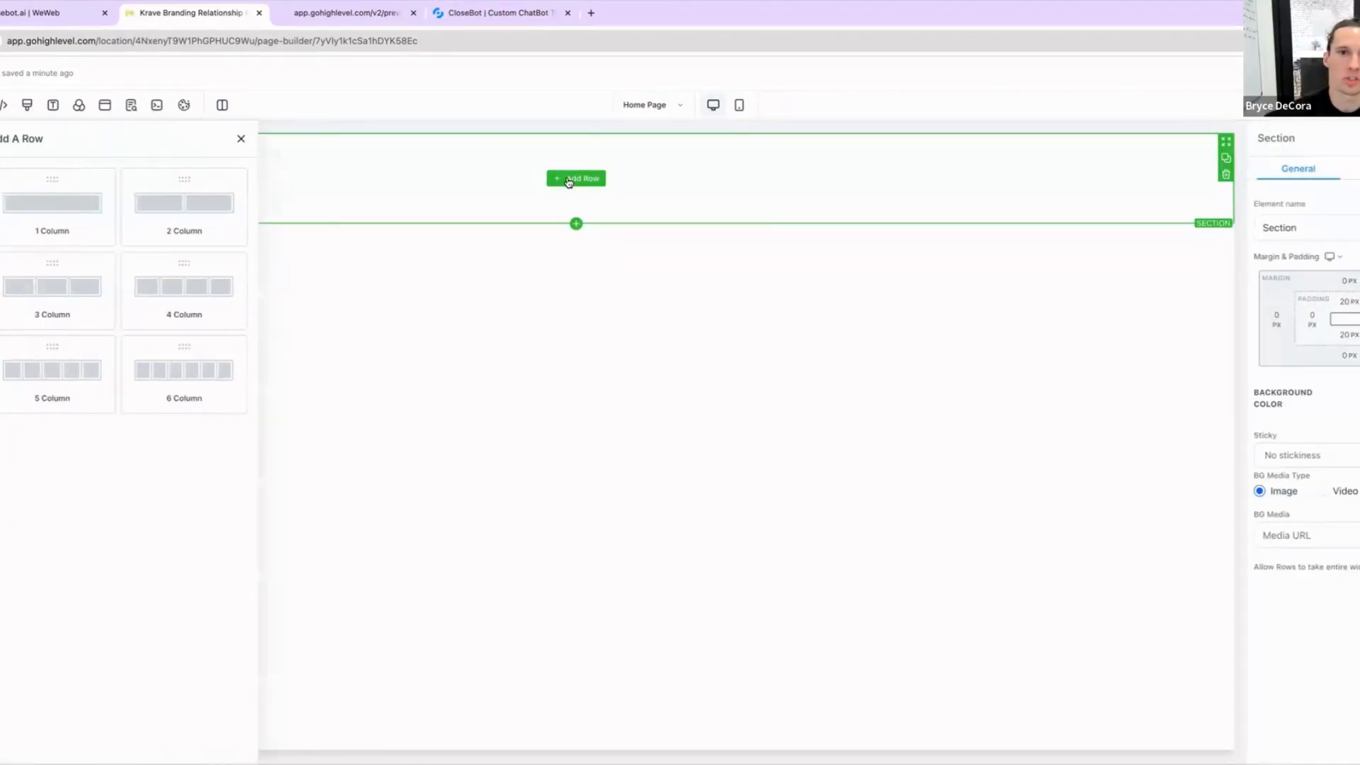
{"action": "left_click", "coordinate": [88, 211]}
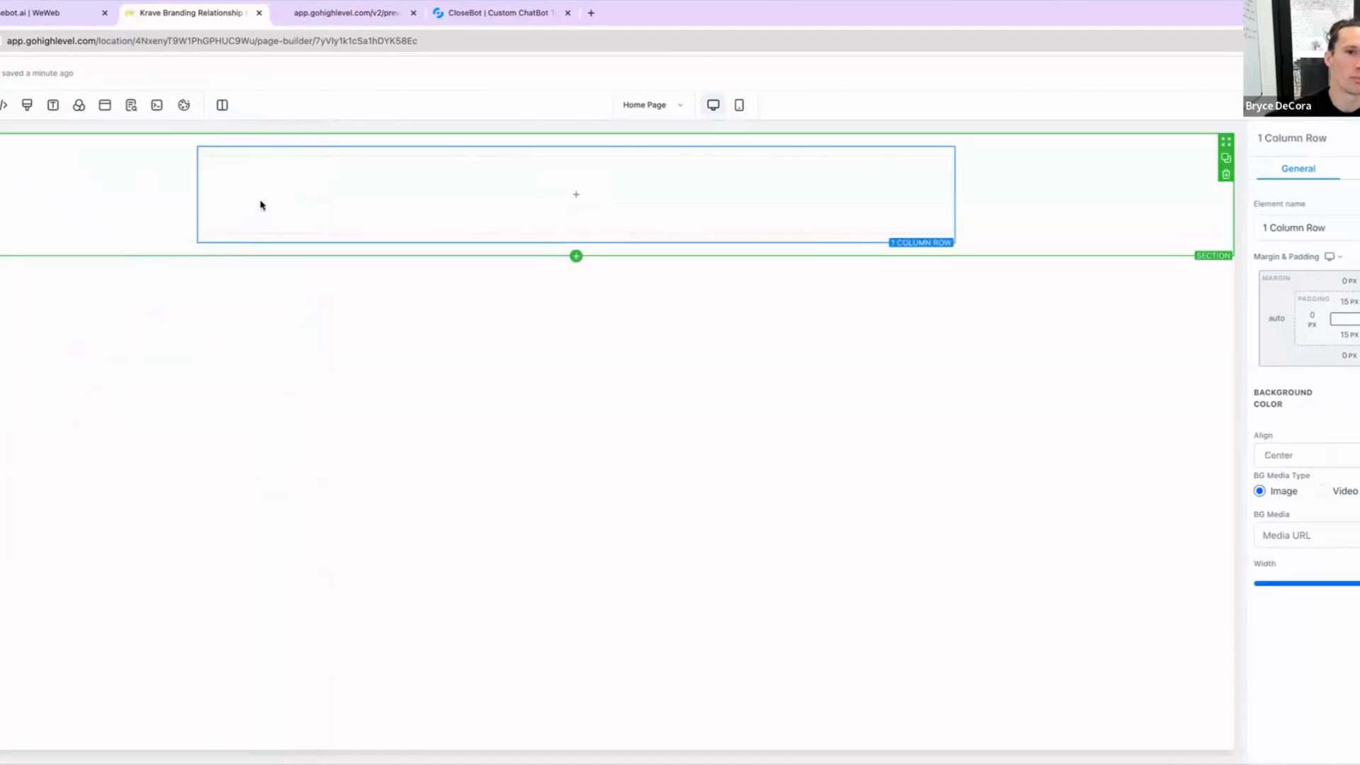
{"action": "left_click", "coordinate": [570, 199]}
{"action": "left_click", "coordinate": [82, 258]}
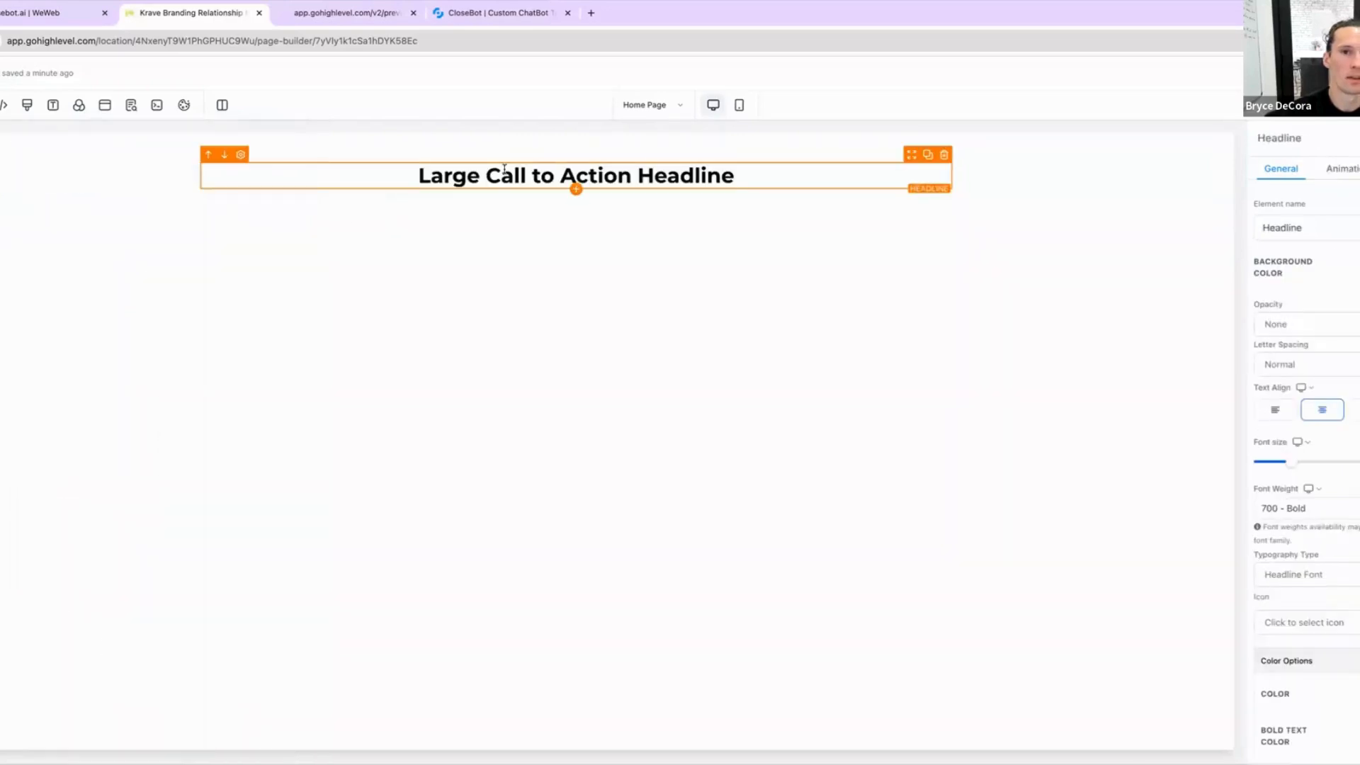
Step: Replace the headline text with "Testing a Chiropractic Bot"
{"action": "triple_click", "coordinate": [502, 175]}
{"action": "type", "text": "Te"}
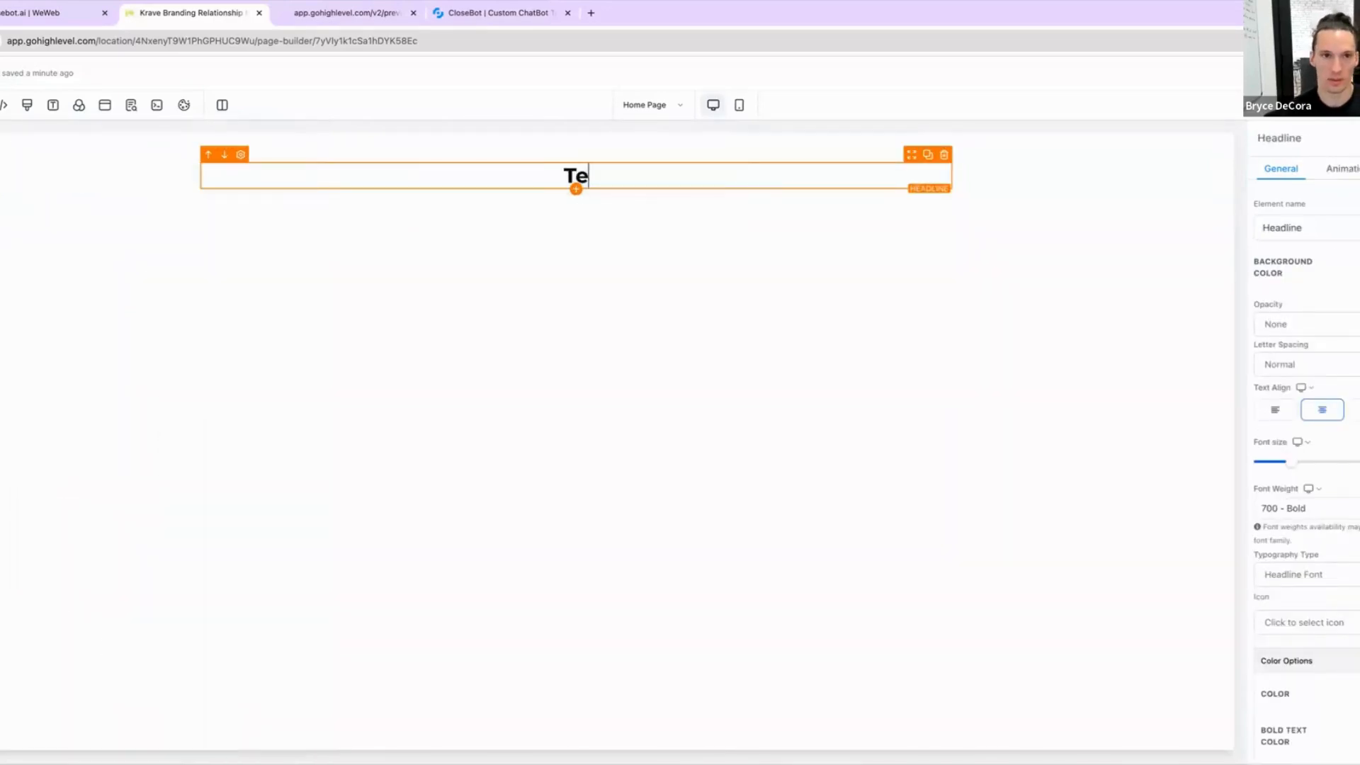
{"action": "type", "text": "sting a Chi"}
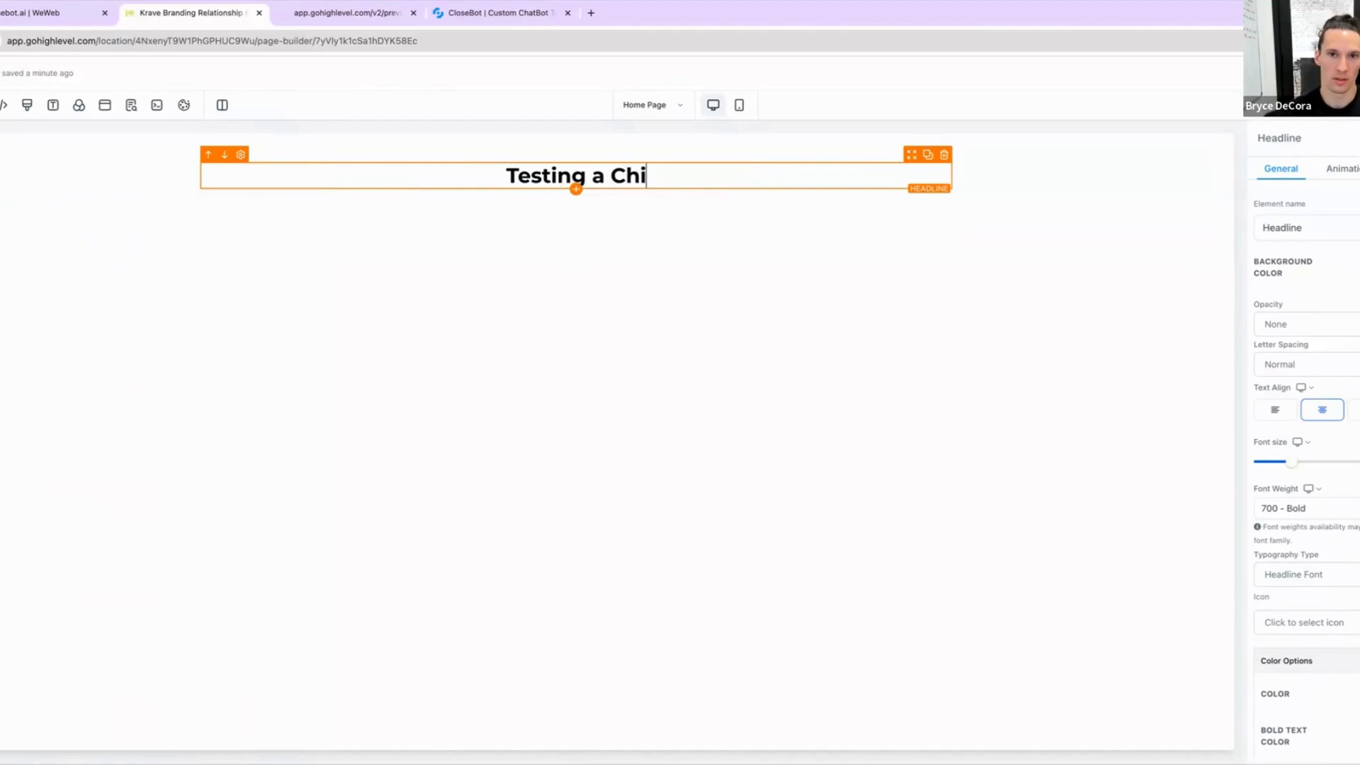
{"action": "type", "text": "ropracti"}
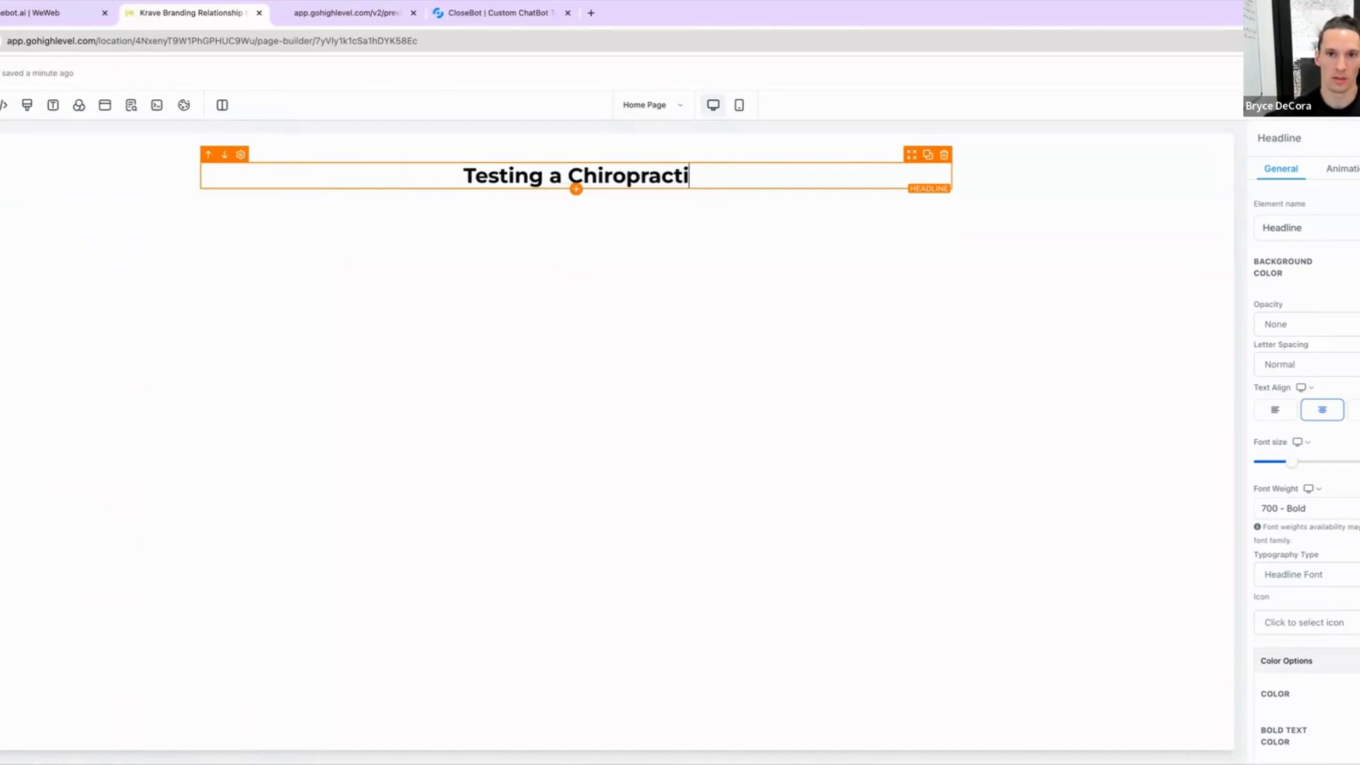
{"action": "type", "text": "c Bot"}
{"action": "left_click", "coordinate": [477, 364]}
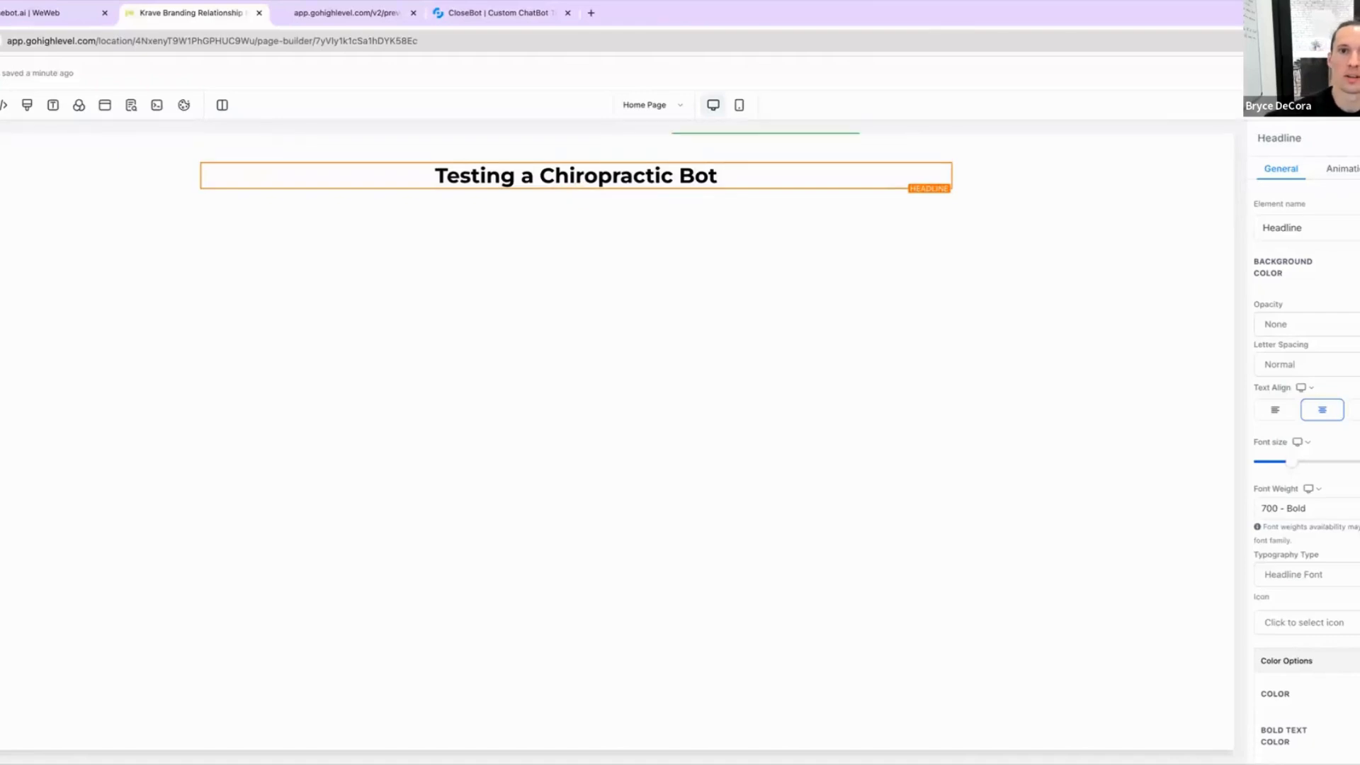
Step: Try to publish the page, then cancel the domain selection
{"action": "left_click", "coordinate": [1345, 73]}
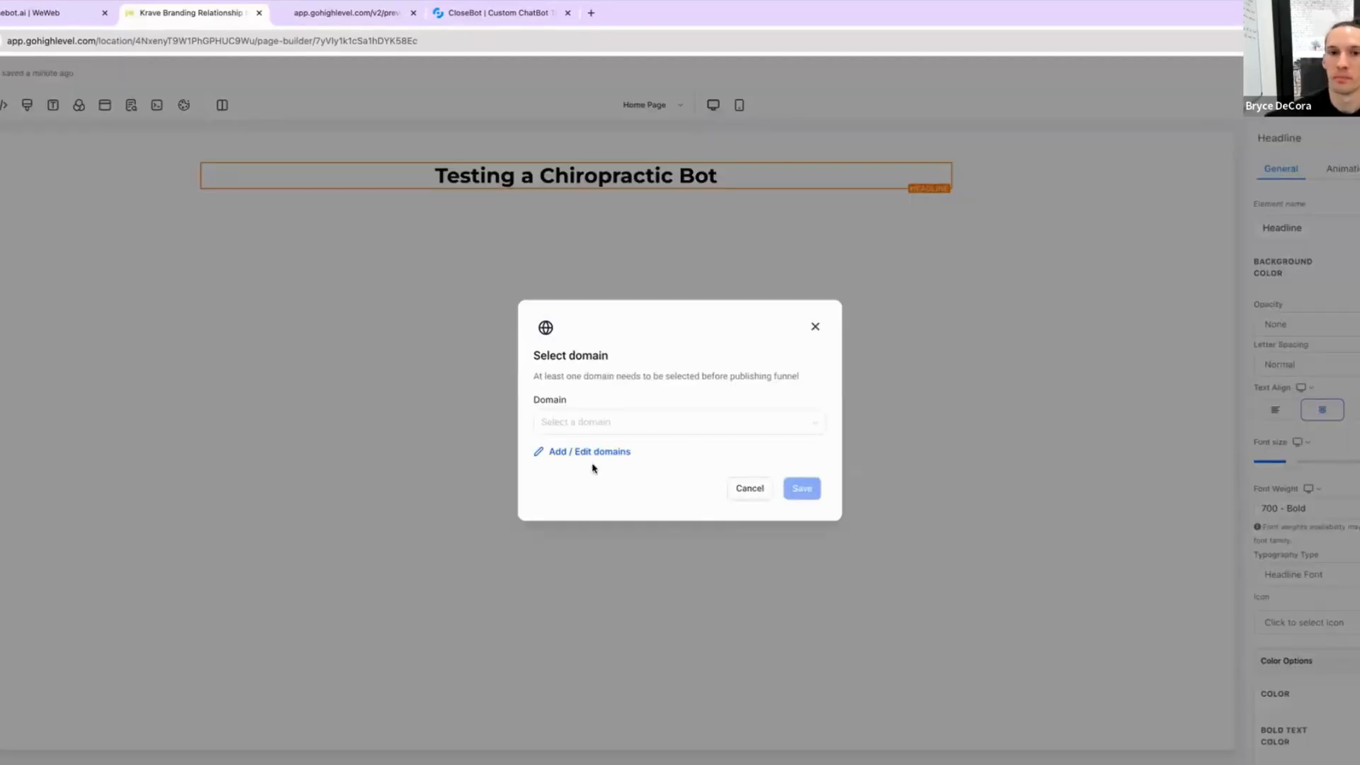
{"action": "left_click", "coordinate": [593, 424]}
{"action": "left_click", "coordinate": [977, 445]}
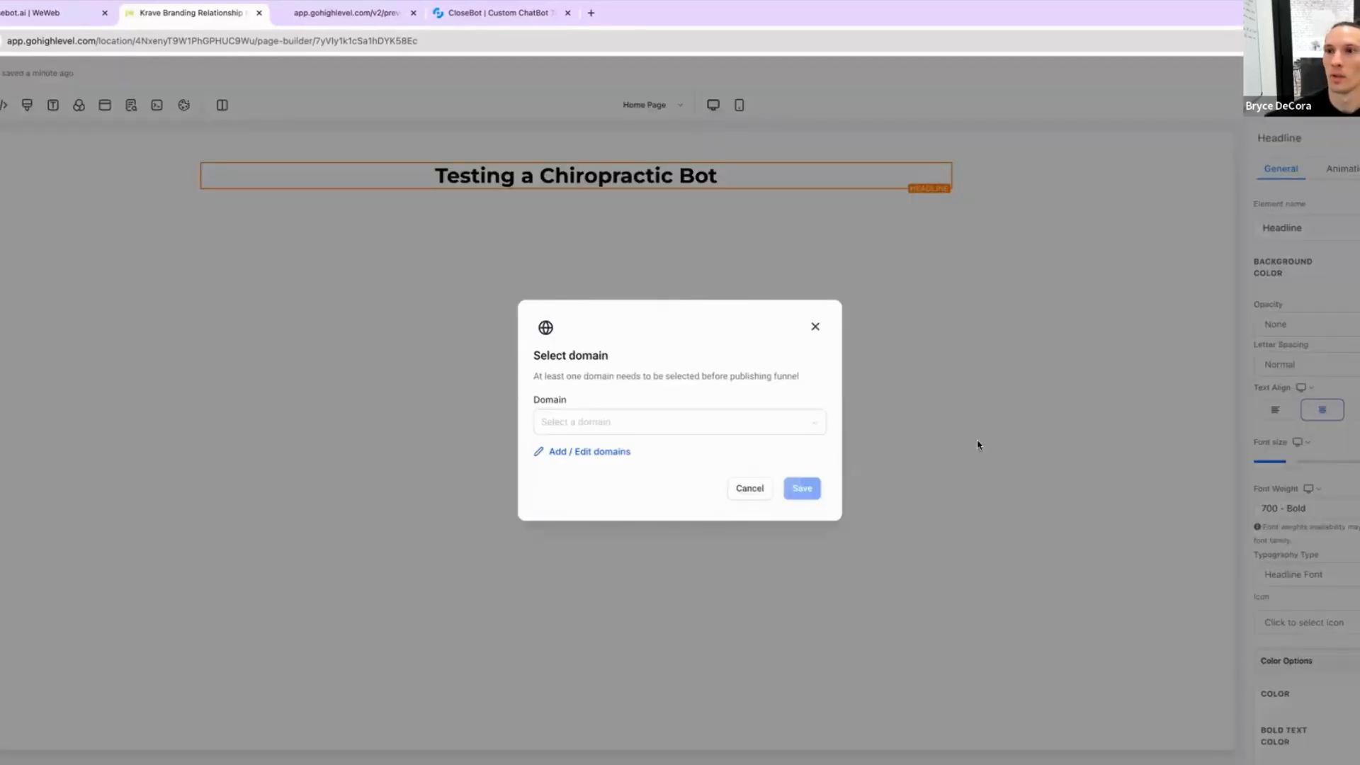
{"action": "left_click", "coordinate": [736, 492]}
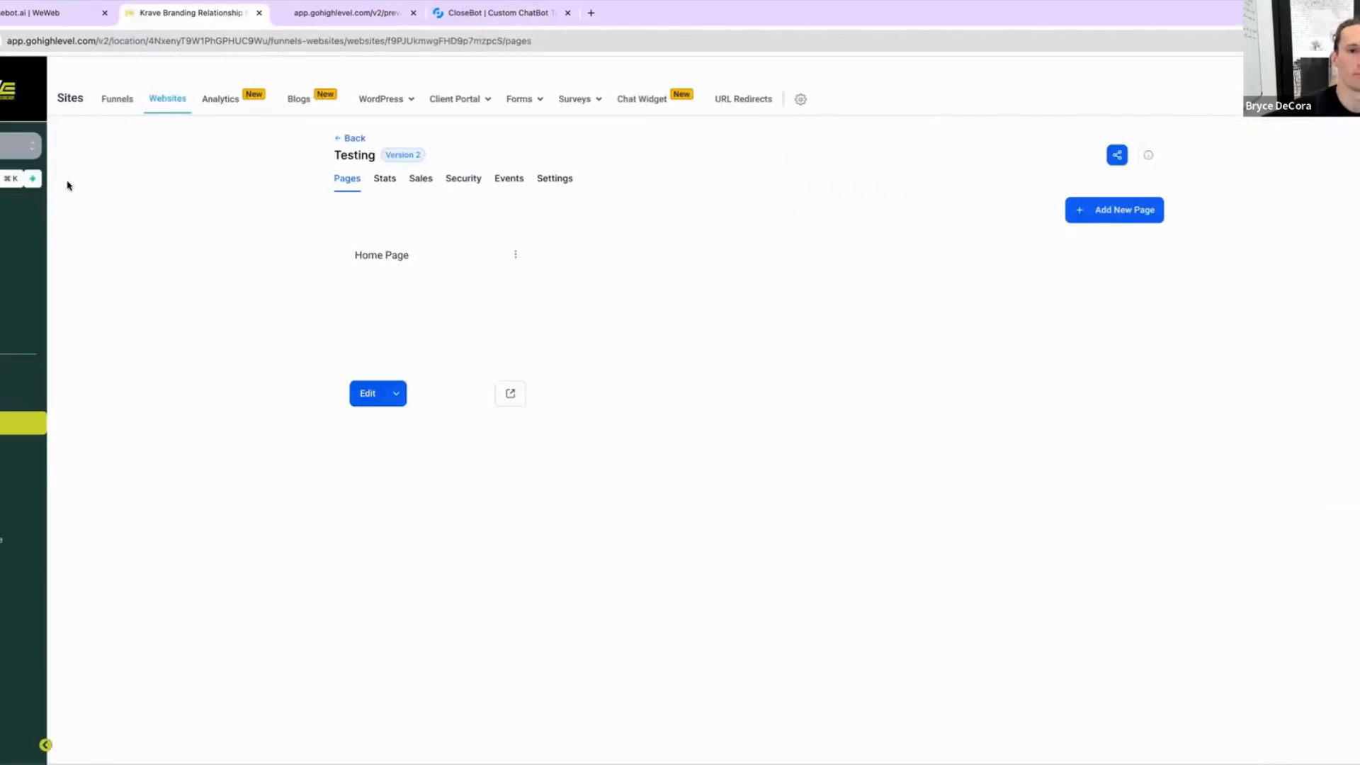
Step: Preview the Home Page and open the chat widget on it
{"action": "mouse_move", "coordinate": [504, 308]}
{"action": "left_click", "coordinate": [507, 390]}
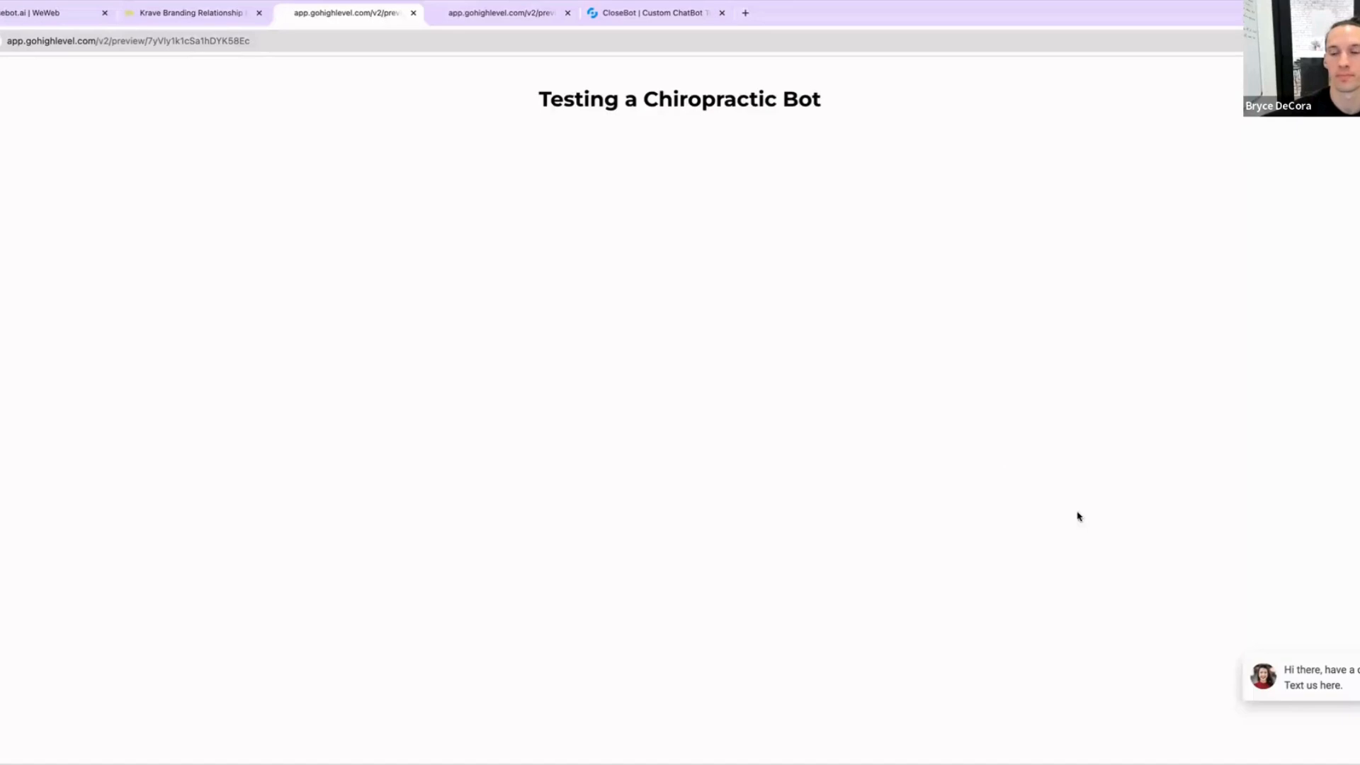
{"action": "left_click", "coordinate": [1263, 677]}
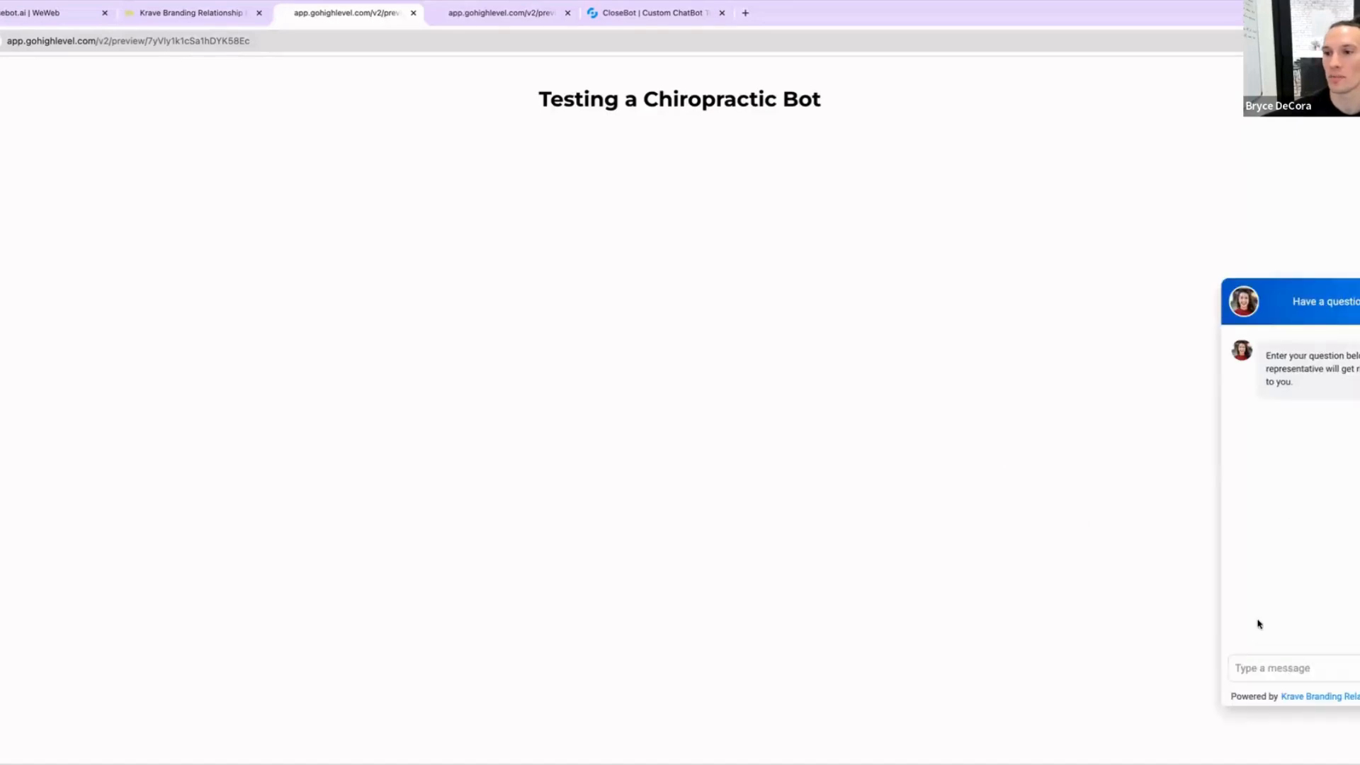
{"action": "left_click", "coordinate": [1254, 669]}
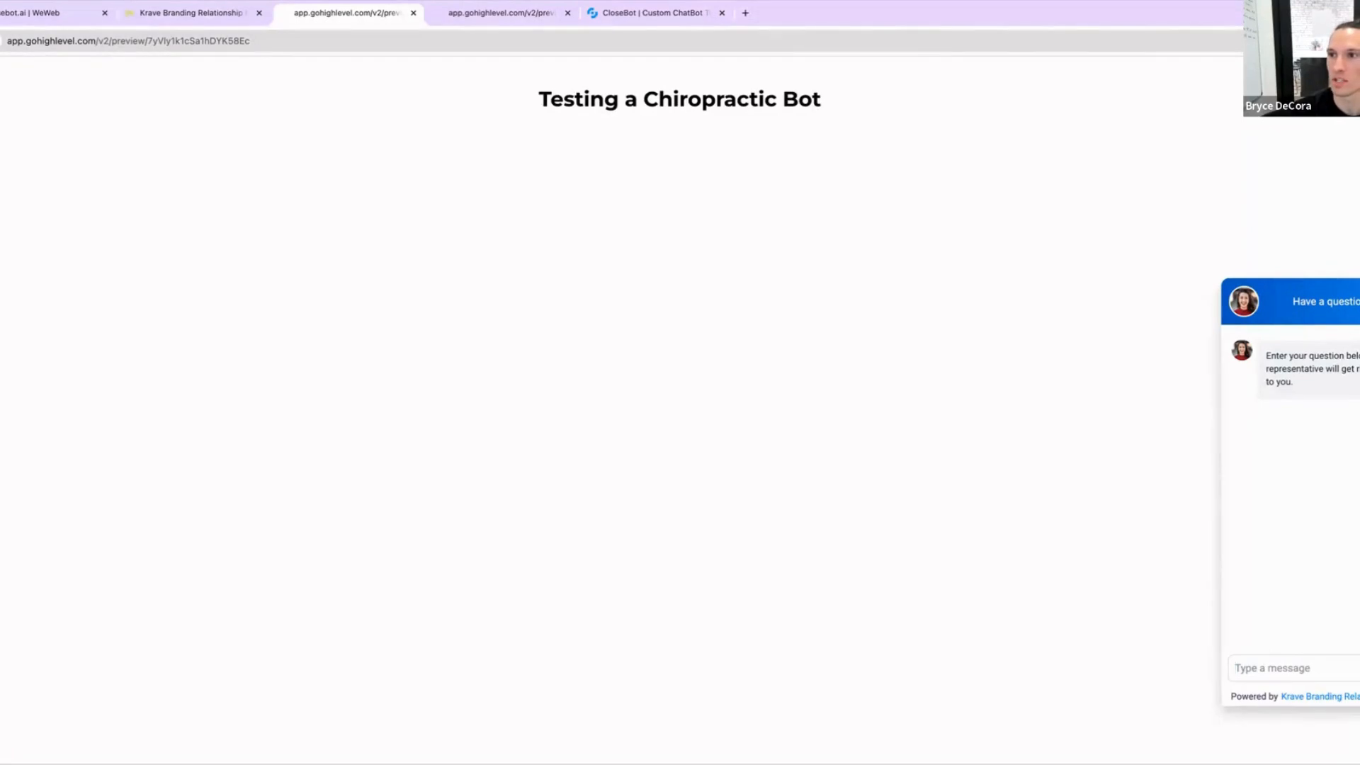
Step: Send the message "Hi" through the chat widget on the previewed Home Page
{"action": "left_click", "coordinate": [162, 26]}
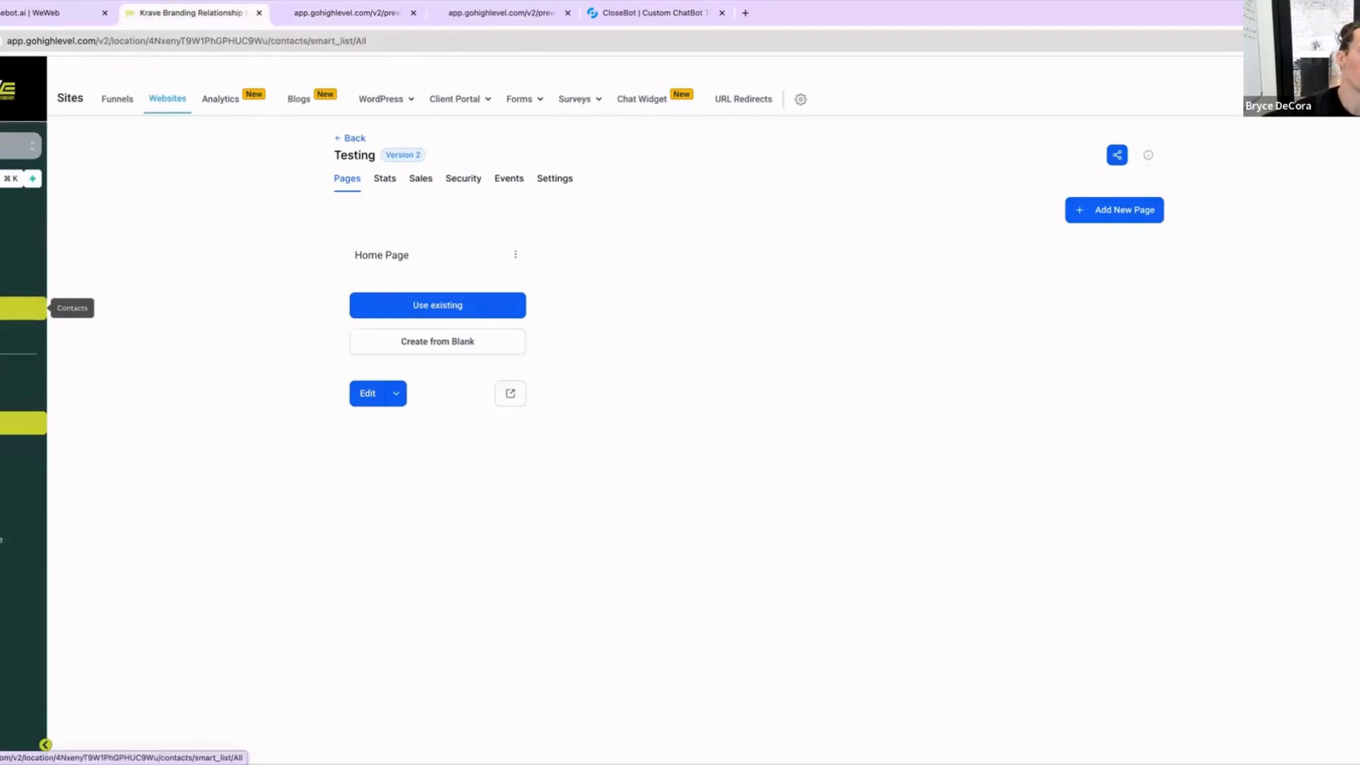
{"action": "left_click", "coordinate": [333, 13]}
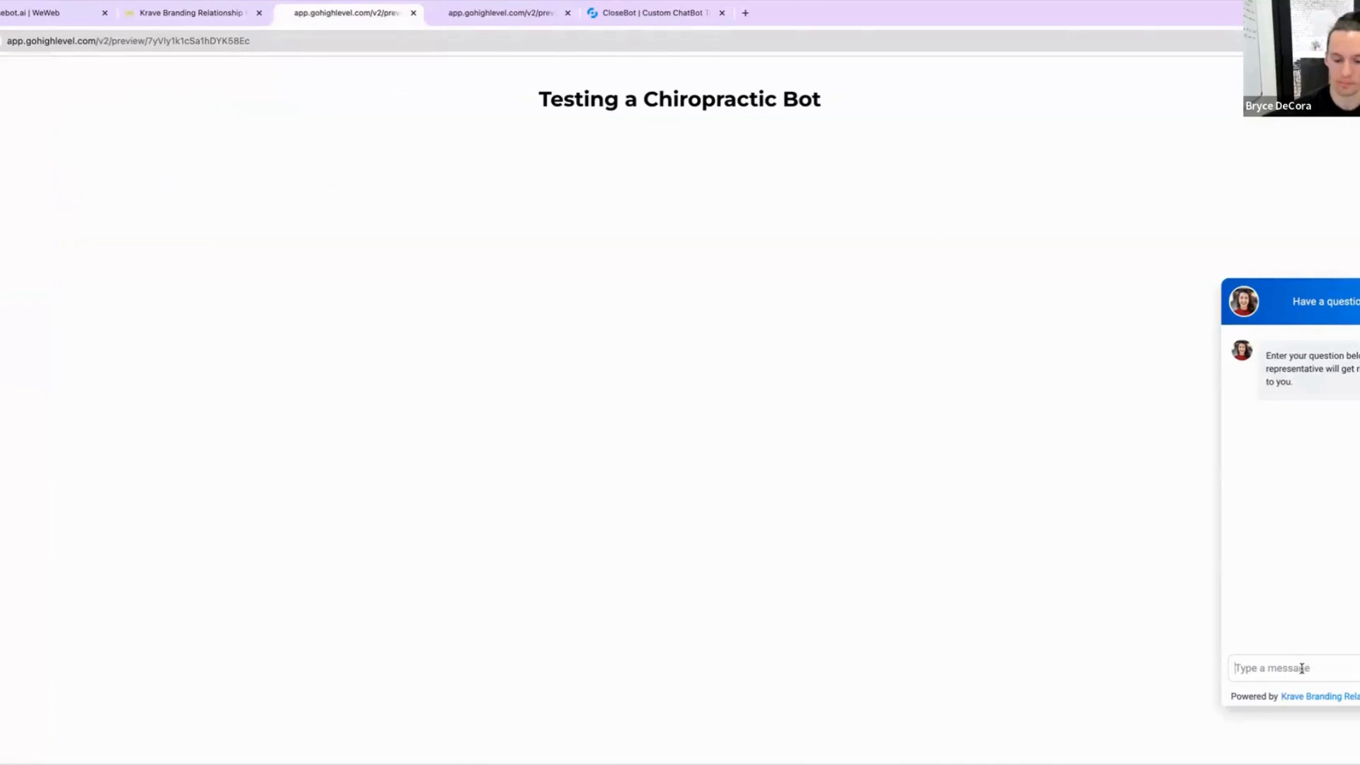
{"action": "type", "text": "Hi"}
{"action": "key", "text": "Return"}
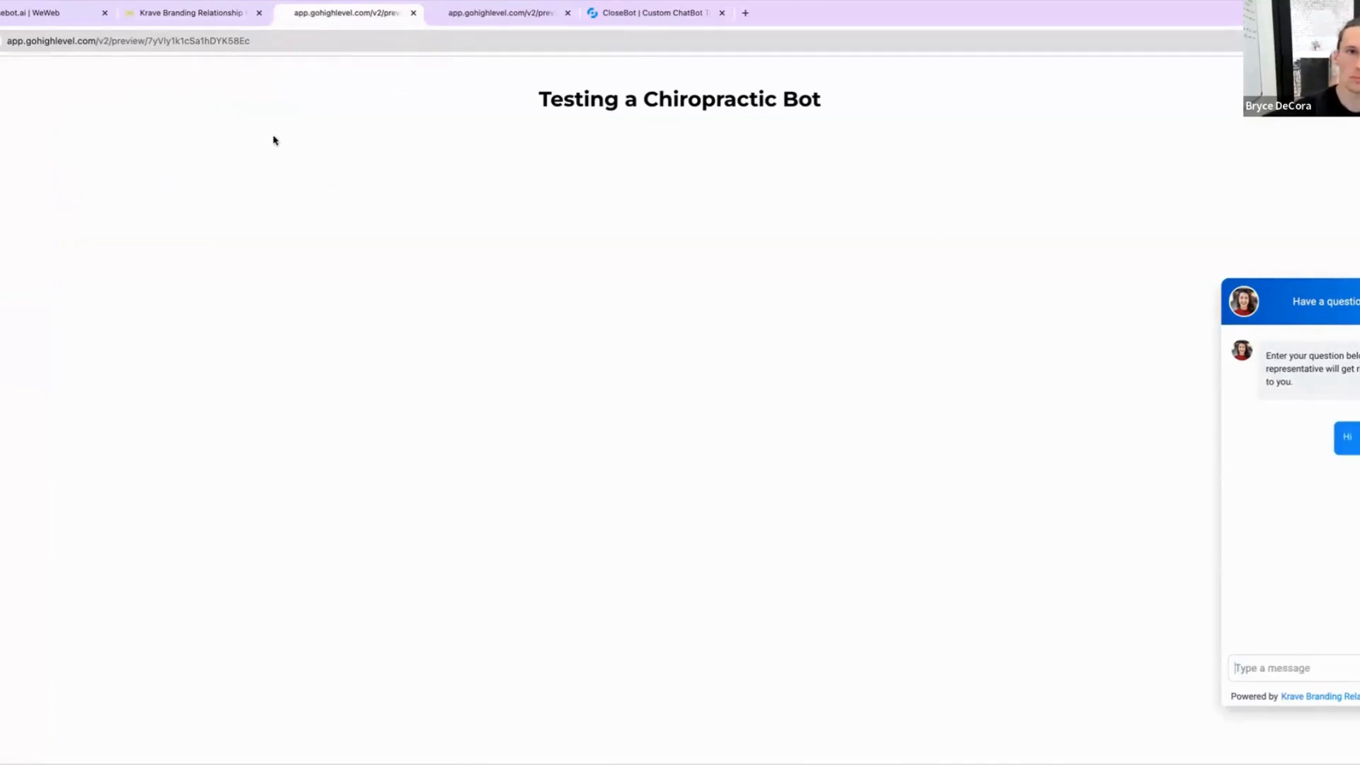
Step: Compare the sub-account's contact list with the chat widget conversation on the preview page
{"action": "left_click", "coordinate": [203, 22]}
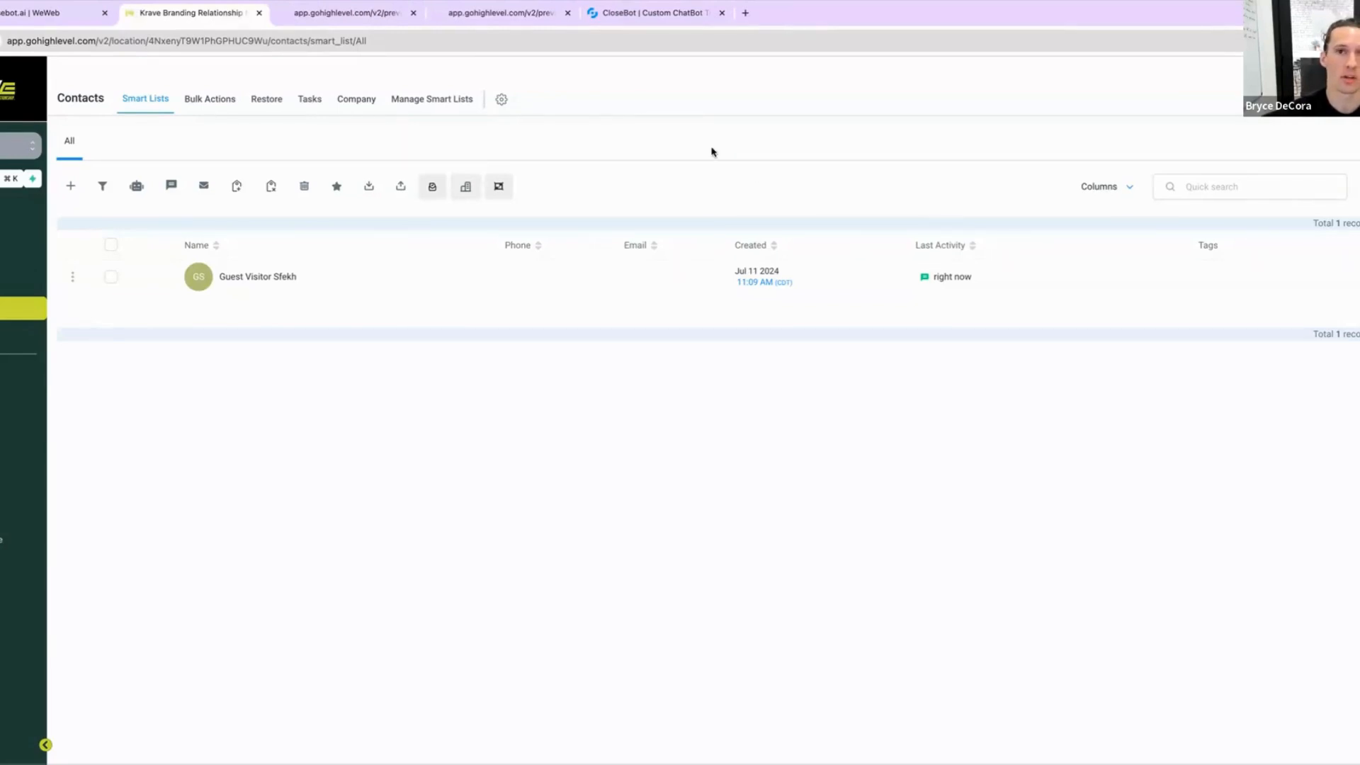
{"action": "left_click", "coordinate": [376, 20]}
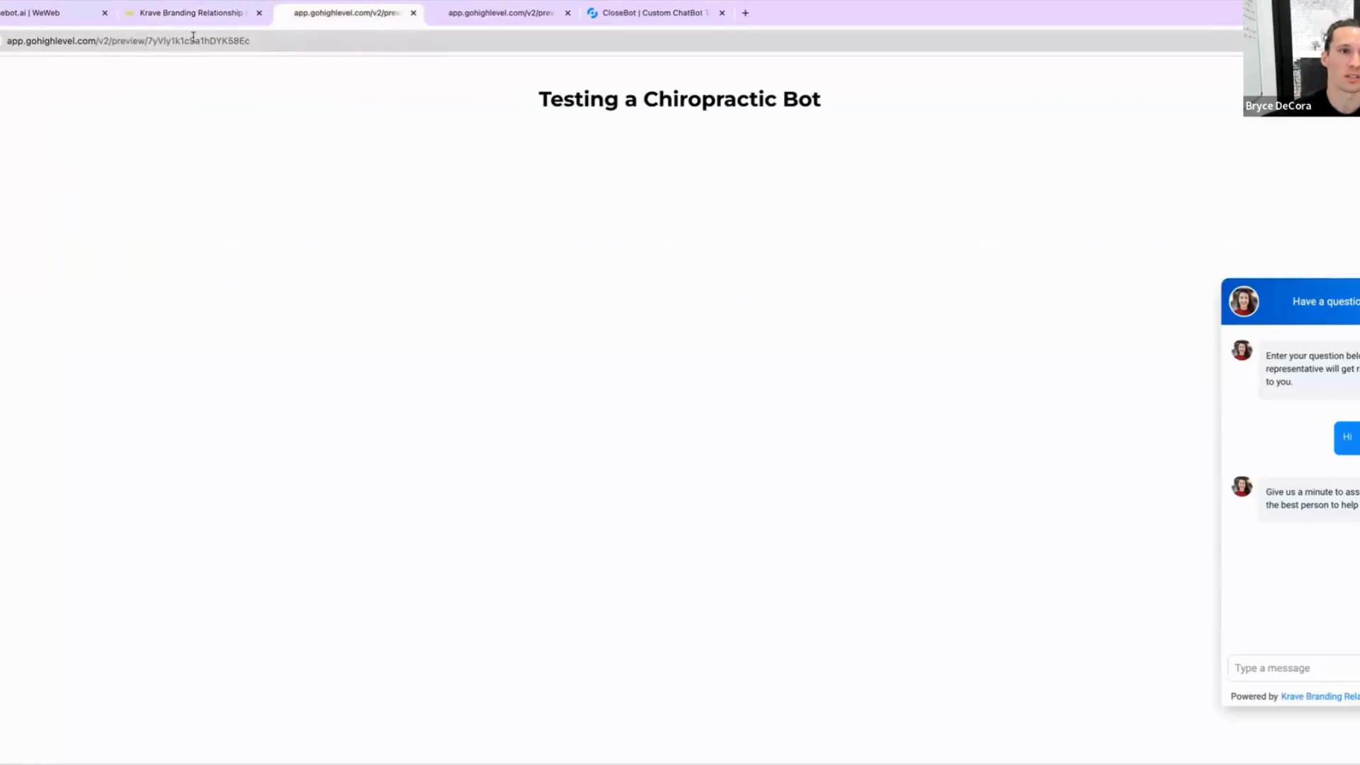
{"action": "left_click", "coordinate": [193, 40]}
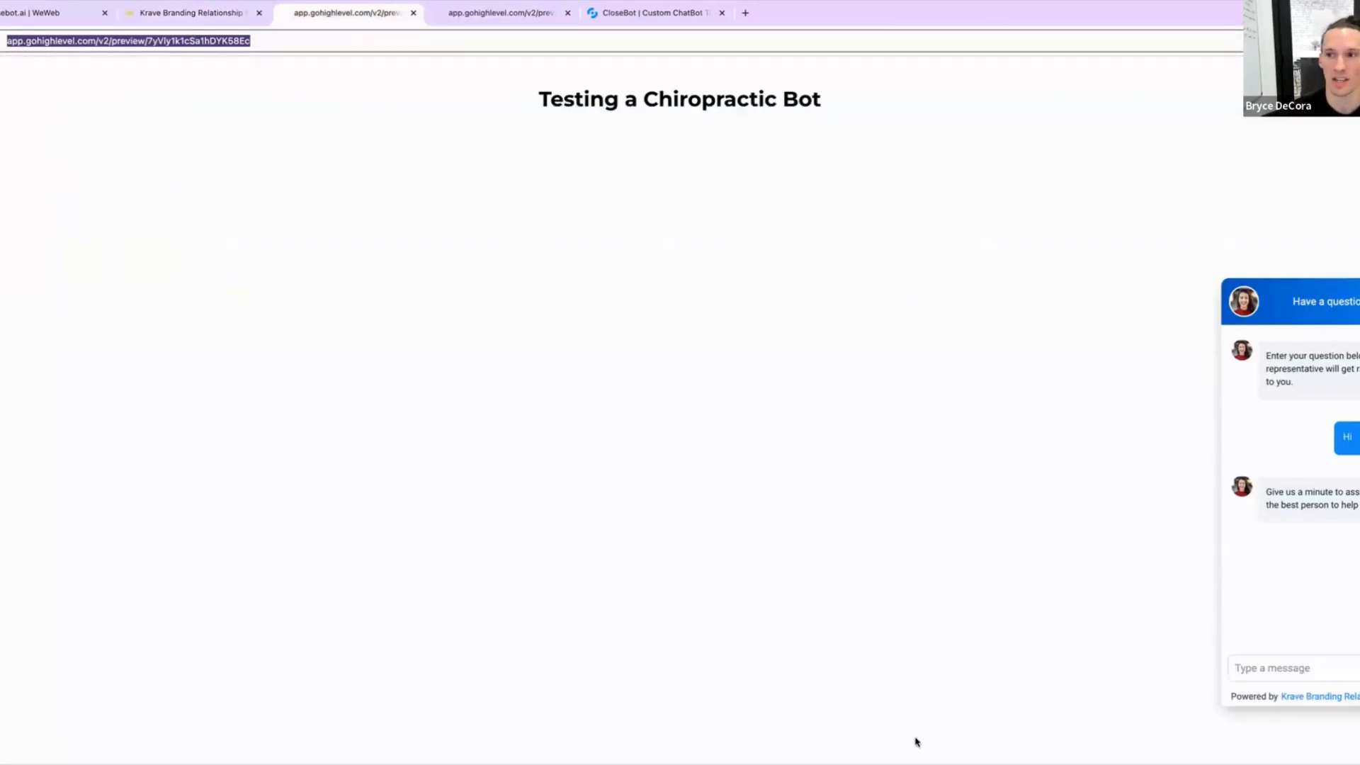
{"action": "left_click", "coordinate": [1341, 669]}
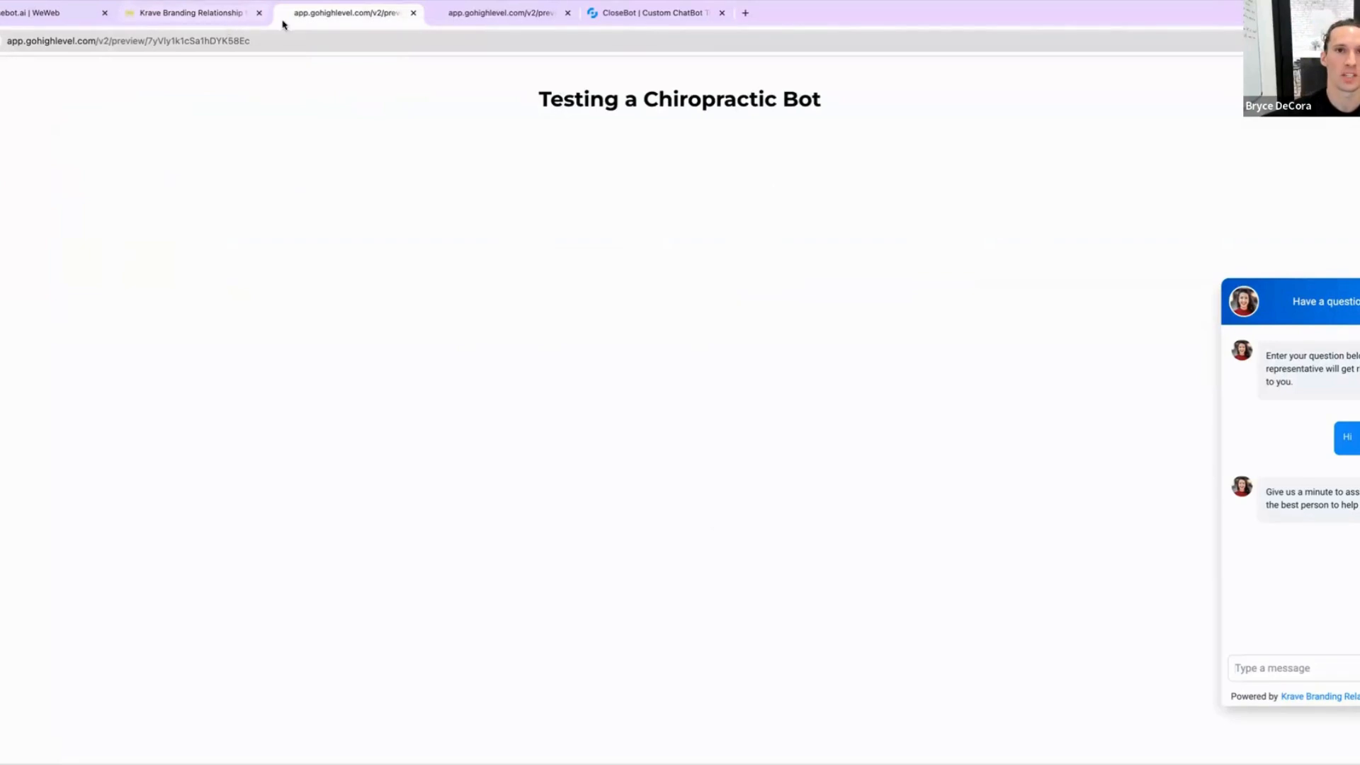
Step: Switch to CloseBot and create a new bot from the Fitness template
{"action": "left_click_drag", "start_coordinate": [599, 14], "coordinate": [400, 32]}
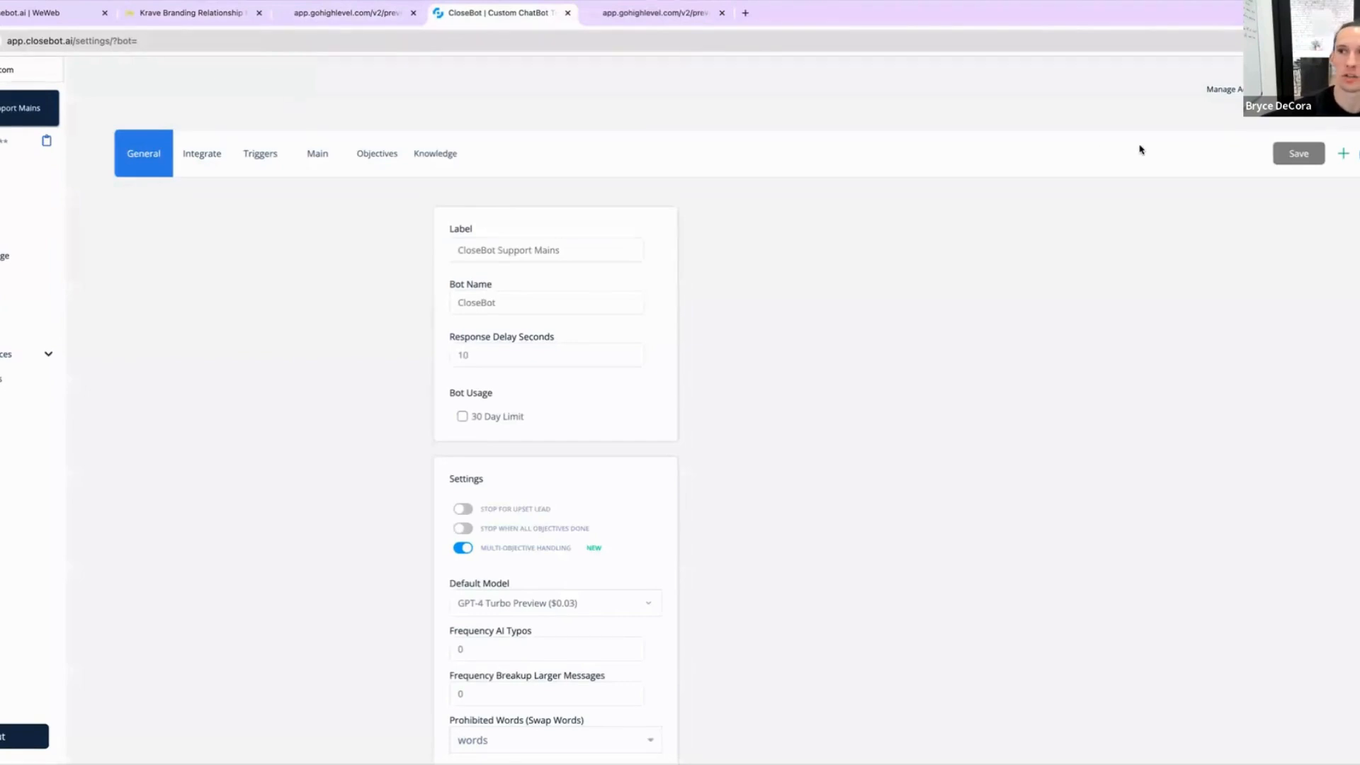
{"action": "left_click", "coordinate": [1343, 154]}
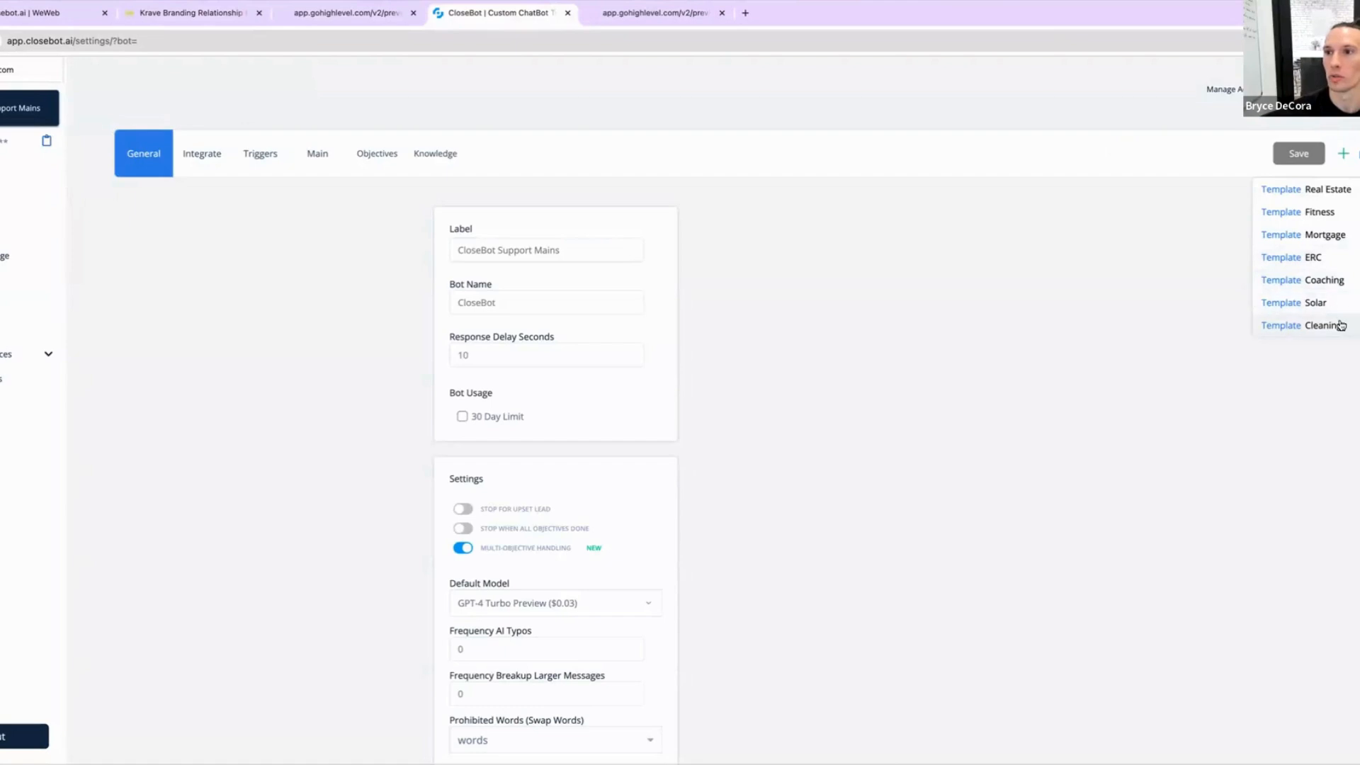
{"action": "left_click", "coordinate": [1331, 211]}
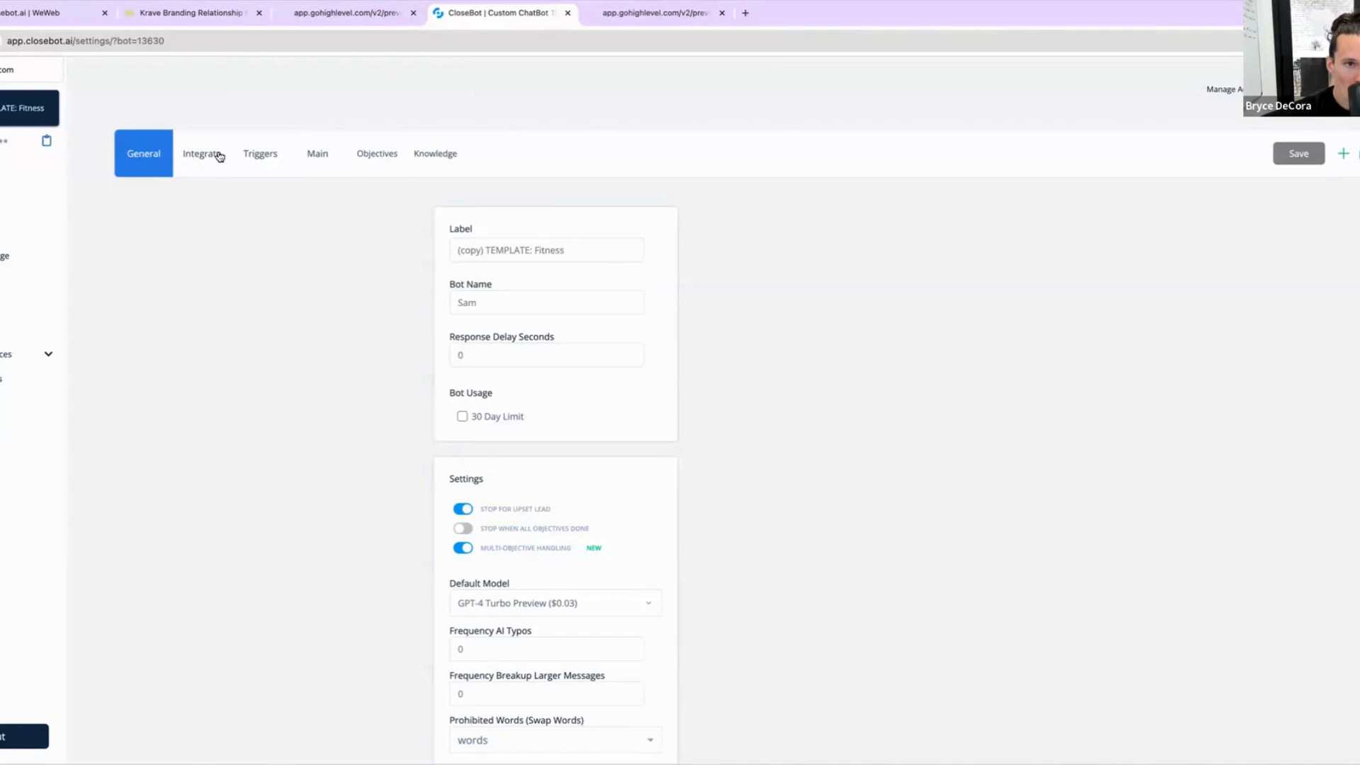
Step: Start connecting the bot's GoHighLevel integration and search the account list for "123" and then "chiro"
{"action": "left_click", "coordinate": [220, 157]}
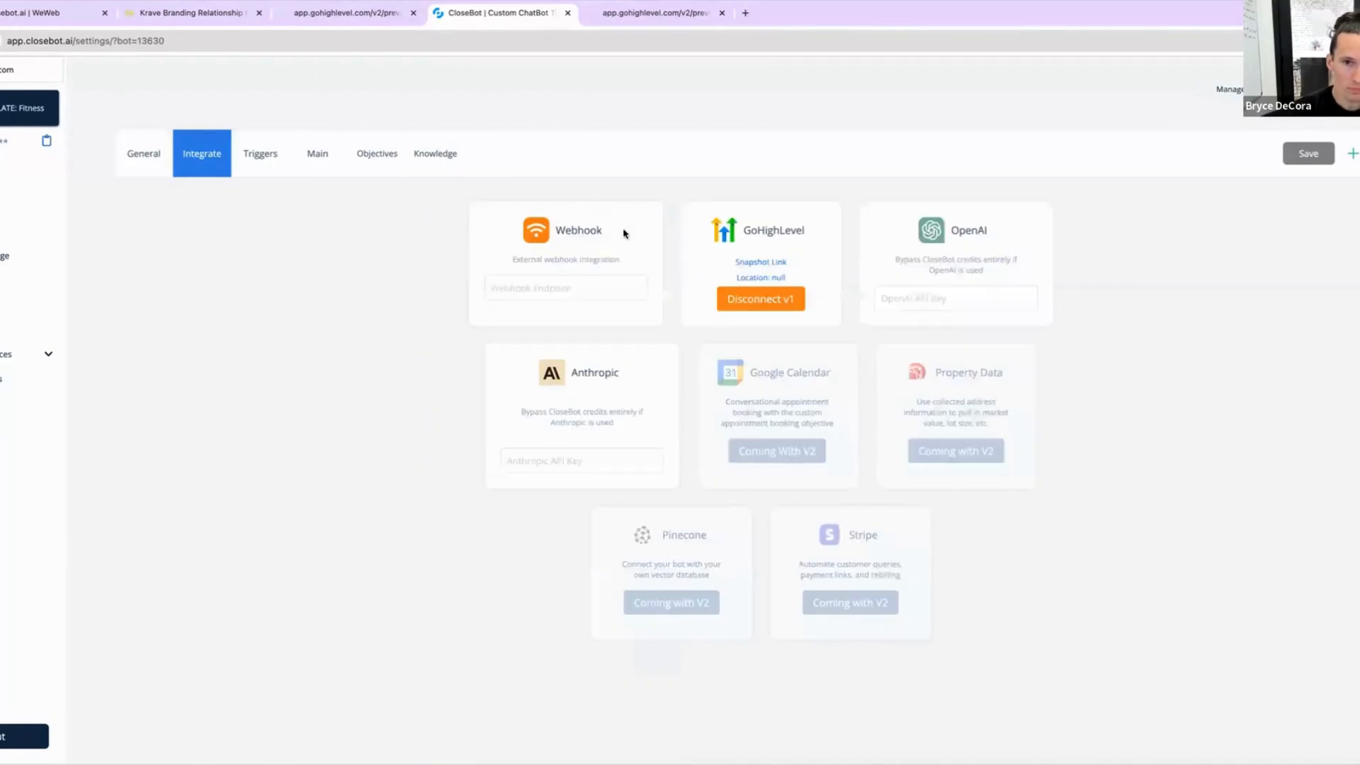
{"action": "left_click", "coordinate": [773, 303]}
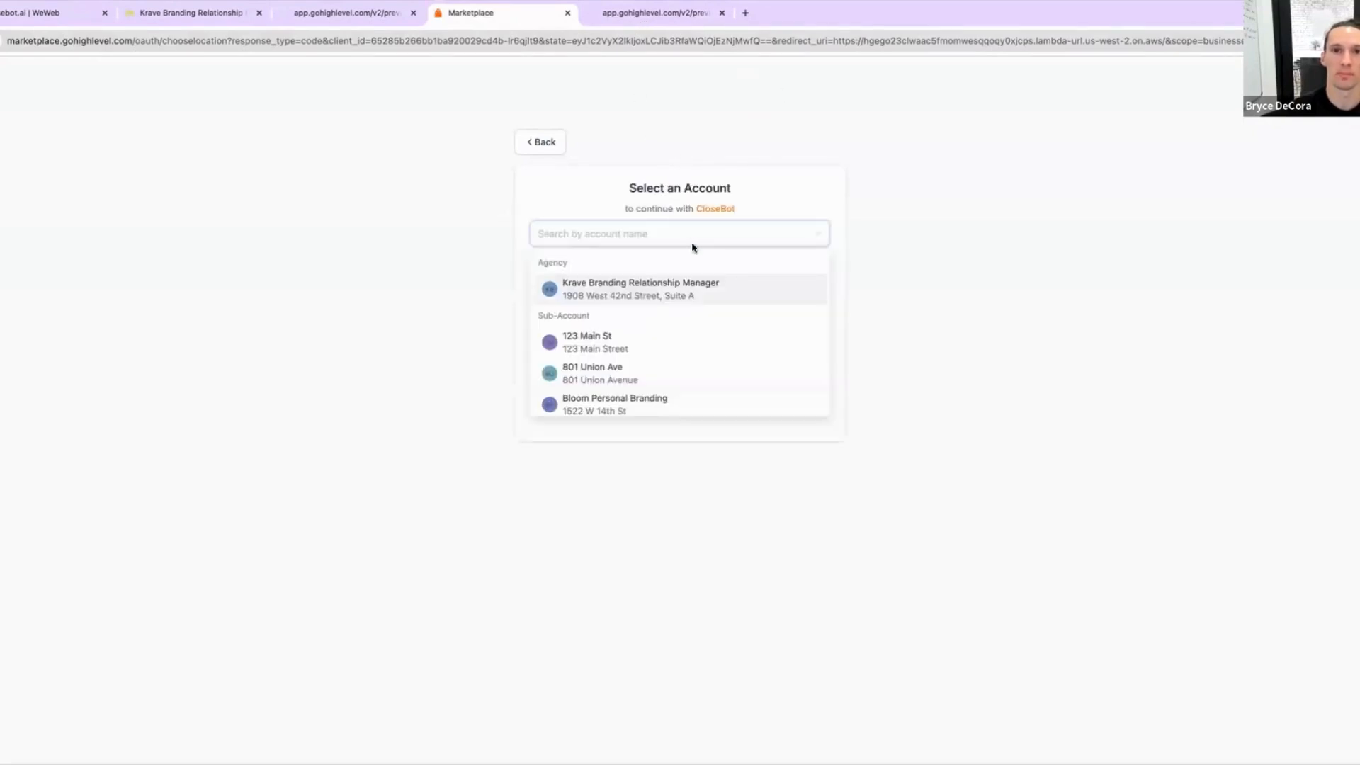
{"action": "type", "text": "123"}
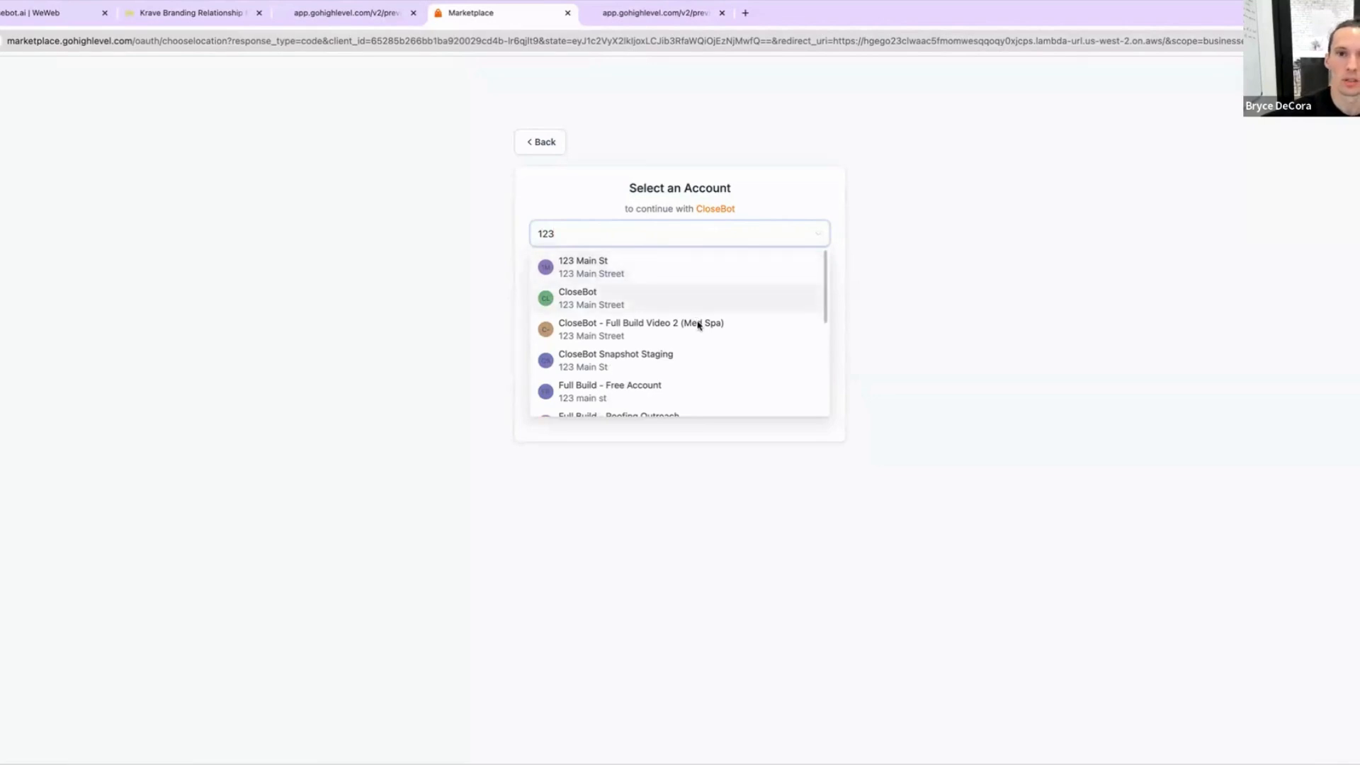
{"action": "scroll", "coordinate": [698, 330], "scroll_direction": "down", "scroll_amount": 2}
{"action": "scroll", "coordinate": [699, 337], "scroll_direction": "down", "scroll_amount": 8}
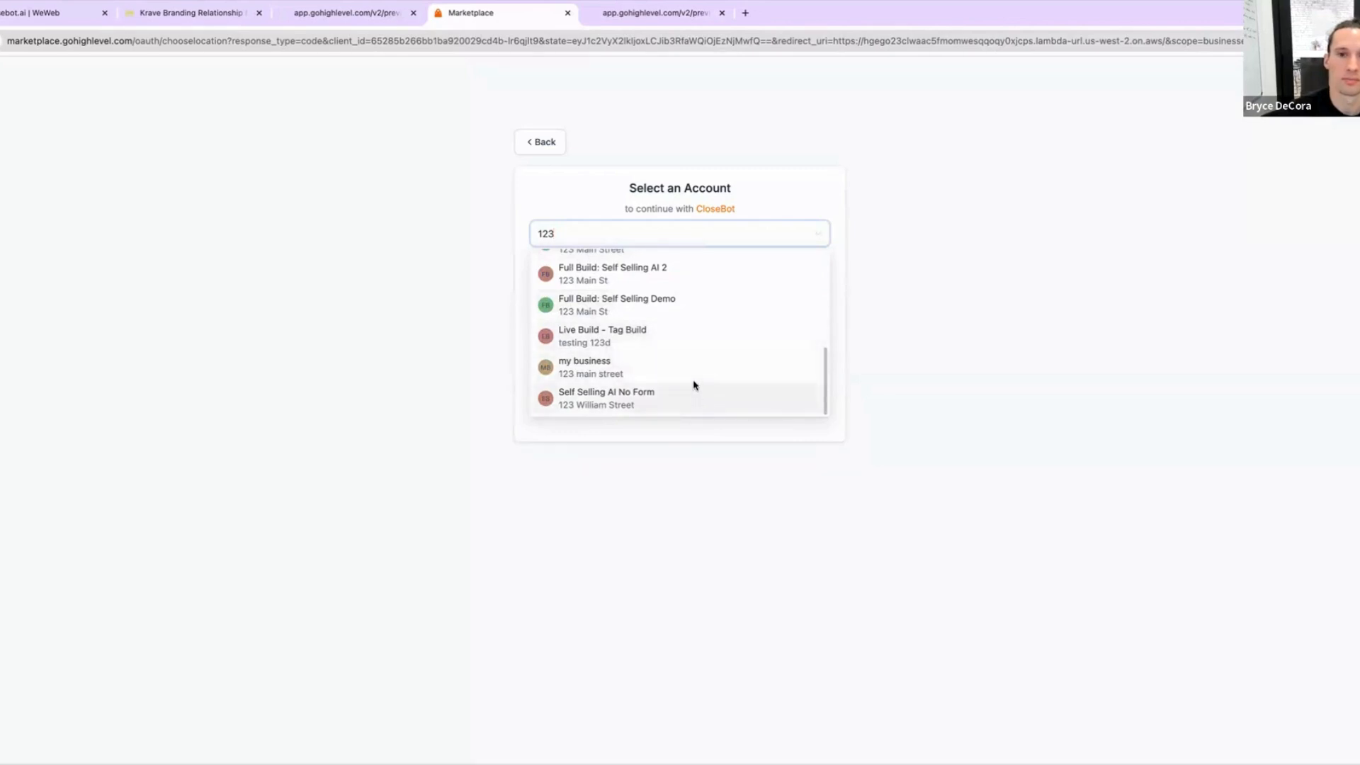
{"action": "double_click", "coordinate": [609, 240]}
{"action": "type", "text": "chiro"}
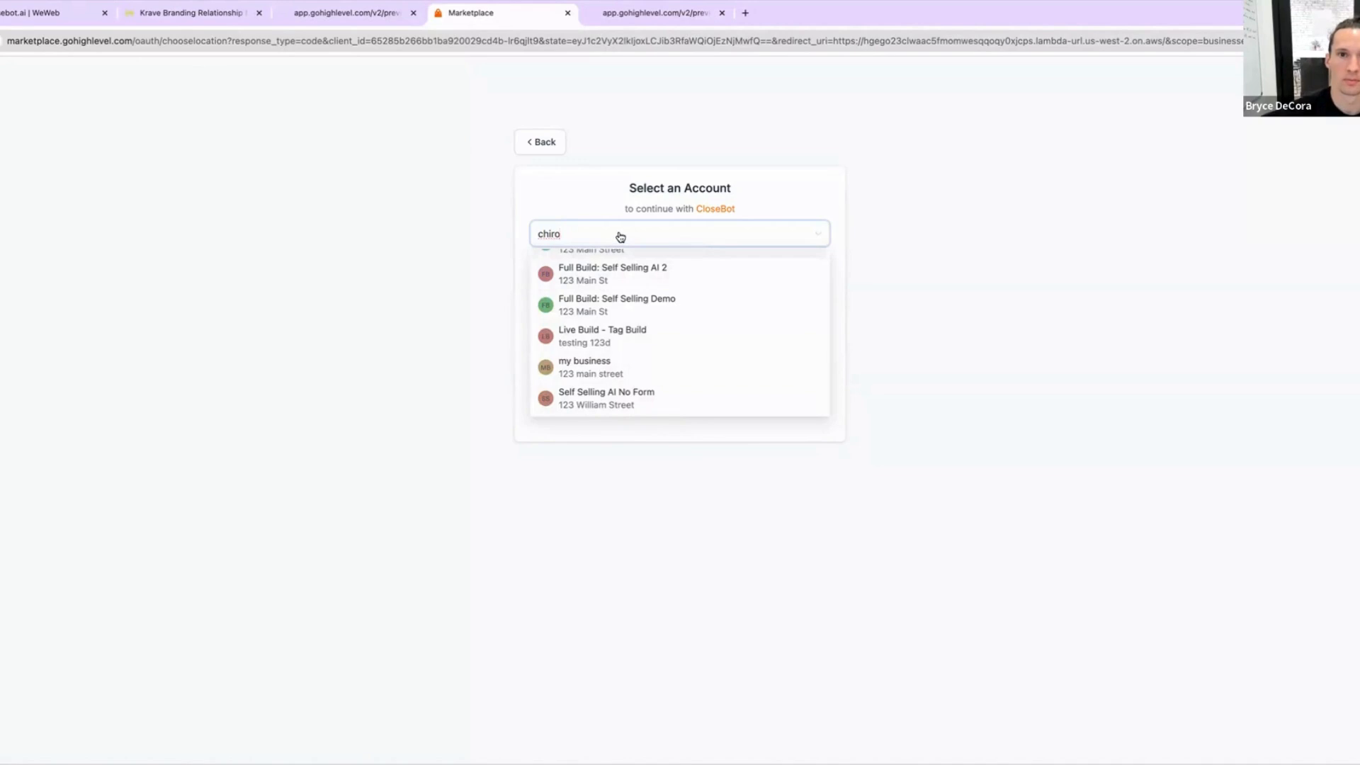
{"action": "scroll", "coordinate": [655, 297], "scroll_direction": "up", "scroll_amount": 5}
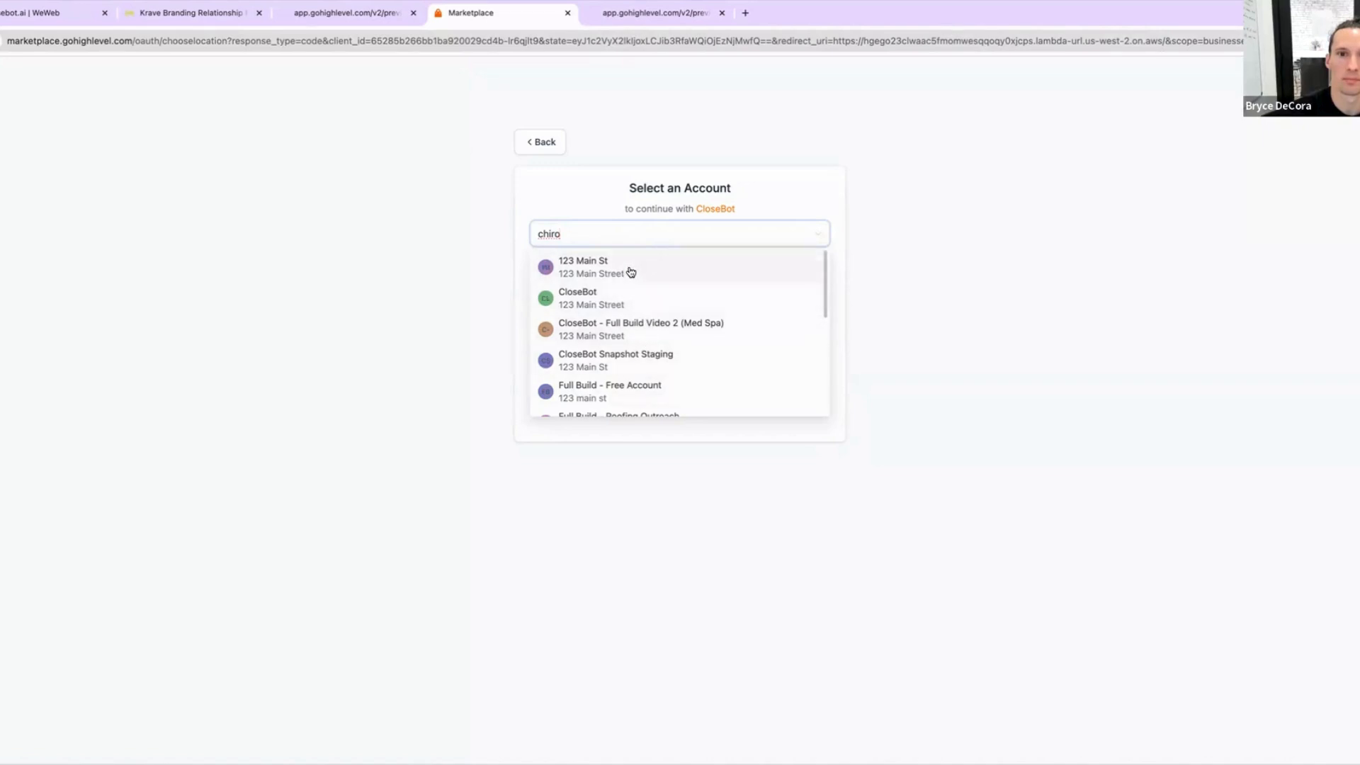
{"action": "scroll", "coordinate": [664, 296], "scroll_direction": "down", "scroll_amount": 2}
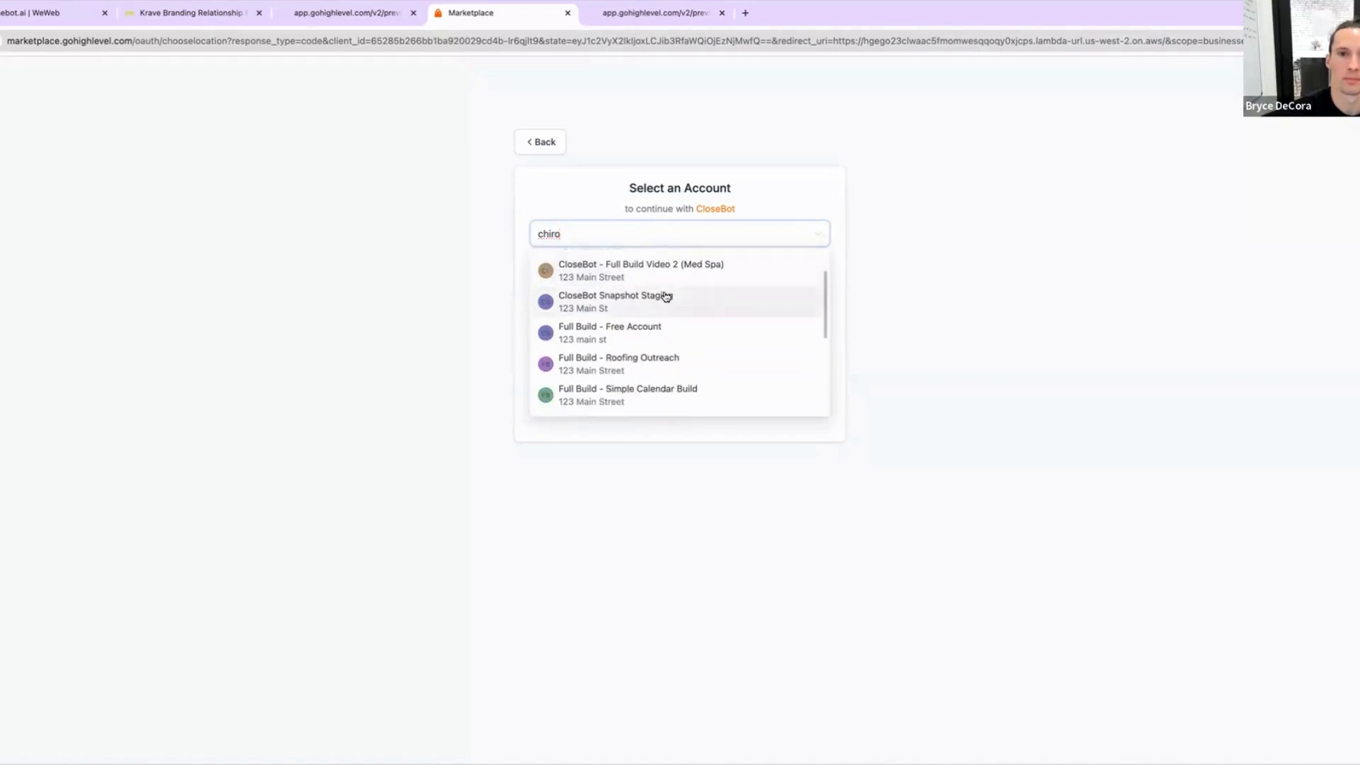
{"action": "scroll", "coordinate": [667, 302], "scroll_direction": "down", "scroll_amount": 7}
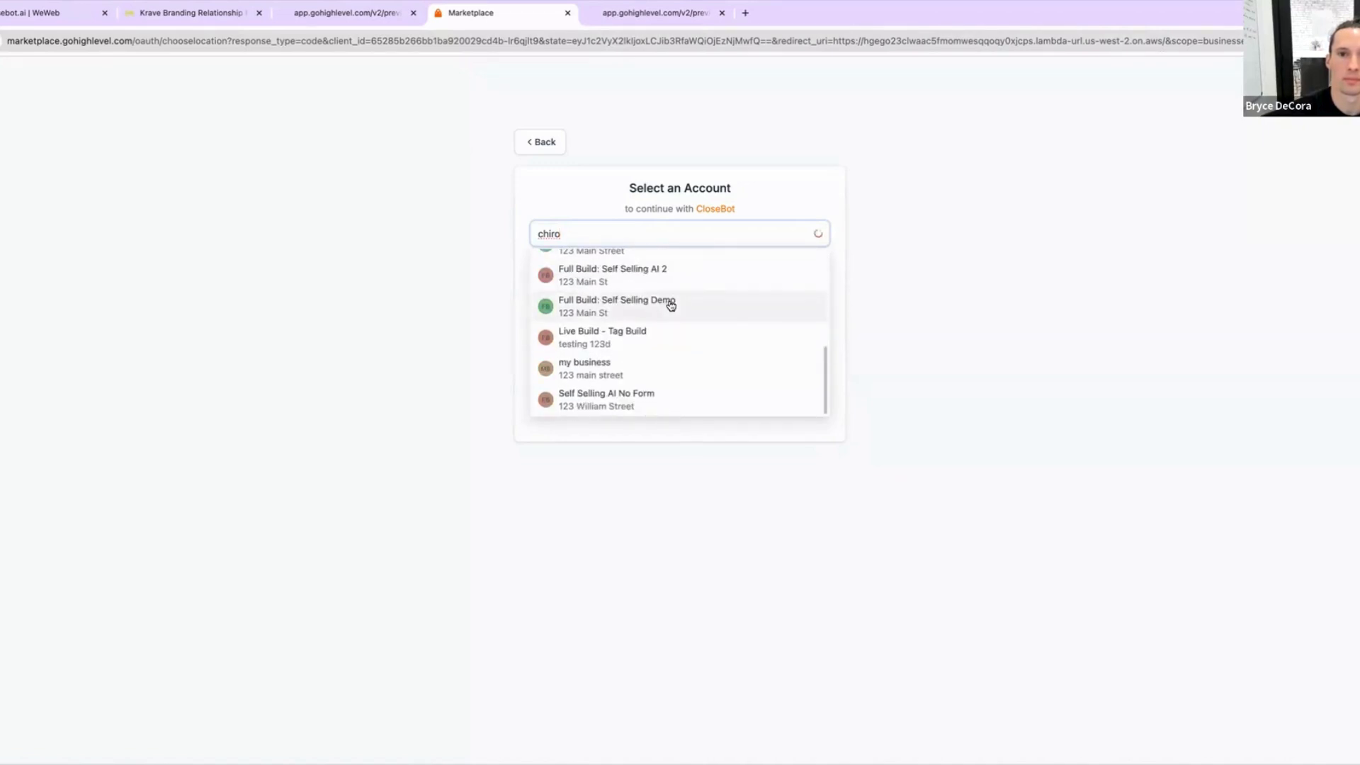
{"action": "scroll", "coordinate": [649, 337], "scroll_direction": "up", "scroll_amount": 9}
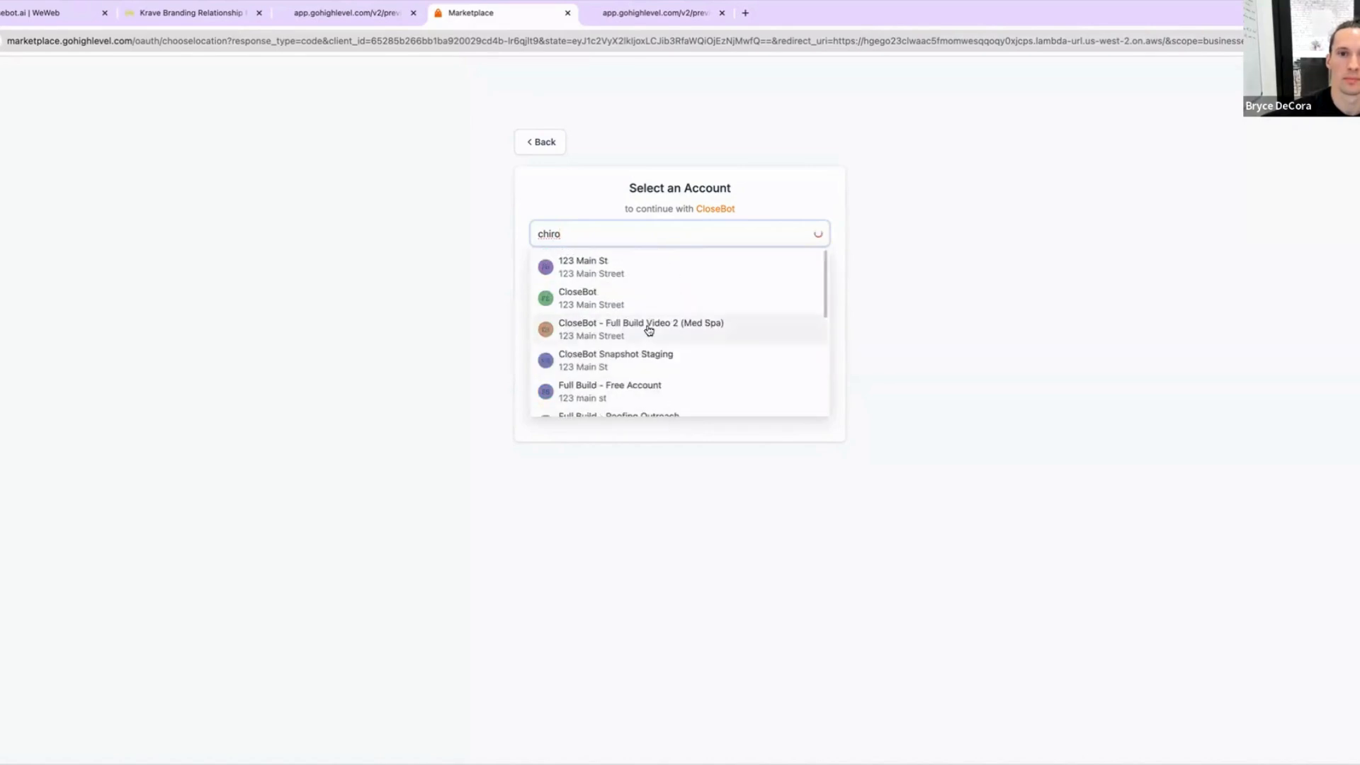
Step: Check the sub-account's friendly business name in its business profile settings
{"action": "left_click", "coordinate": [219, 9]}
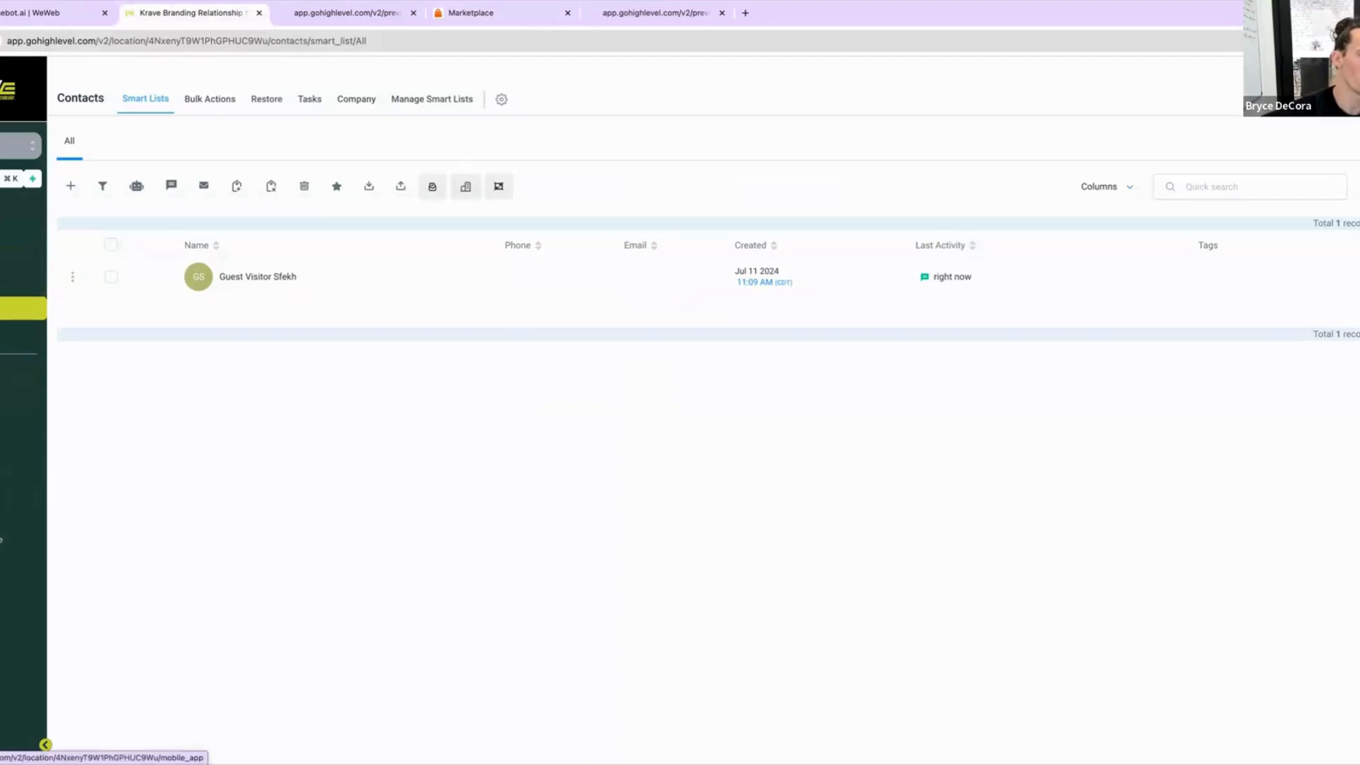
{"action": "left_click", "coordinate": [10, 742]}
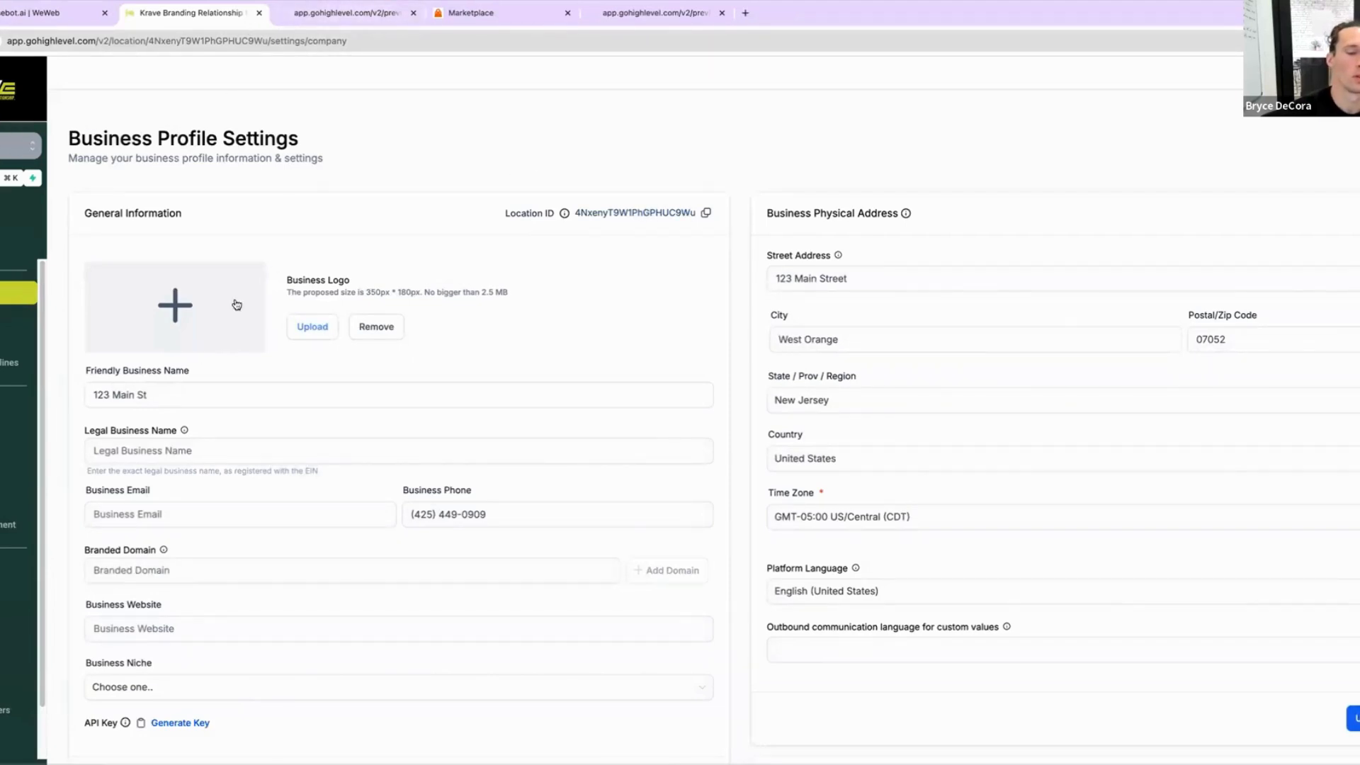
{"action": "scroll", "coordinate": [240, 294], "scroll_direction": "down", "scroll_amount": 3}
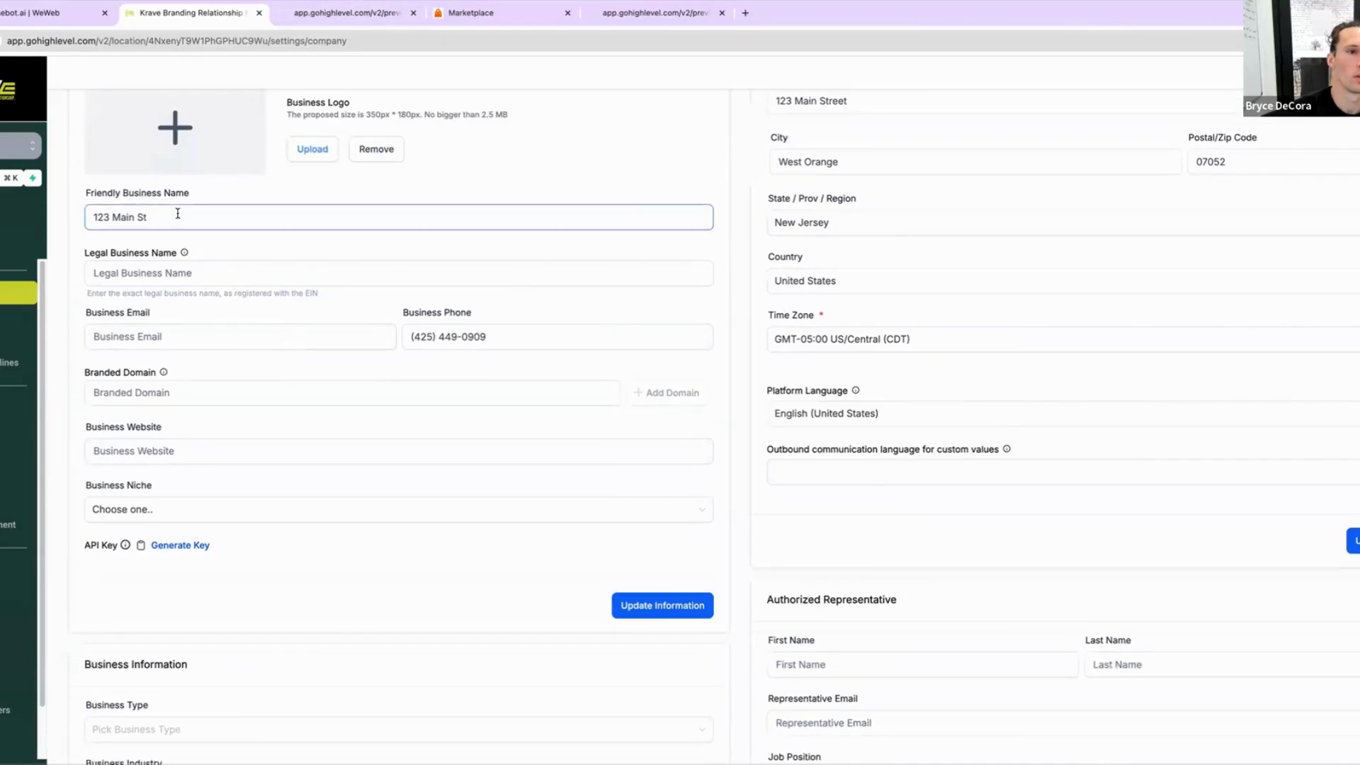
Step: Select the 123 Main St sub-account to connect CloseBot to GoHighLevel
{"action": "left_click", "coordinate": [354, 12]}
{"action": "left_click_drag", "start_coordinate": [621, 13], "coordinate": [482, 24]}
{"action": "left_click", "coordinate": [566, 13]}
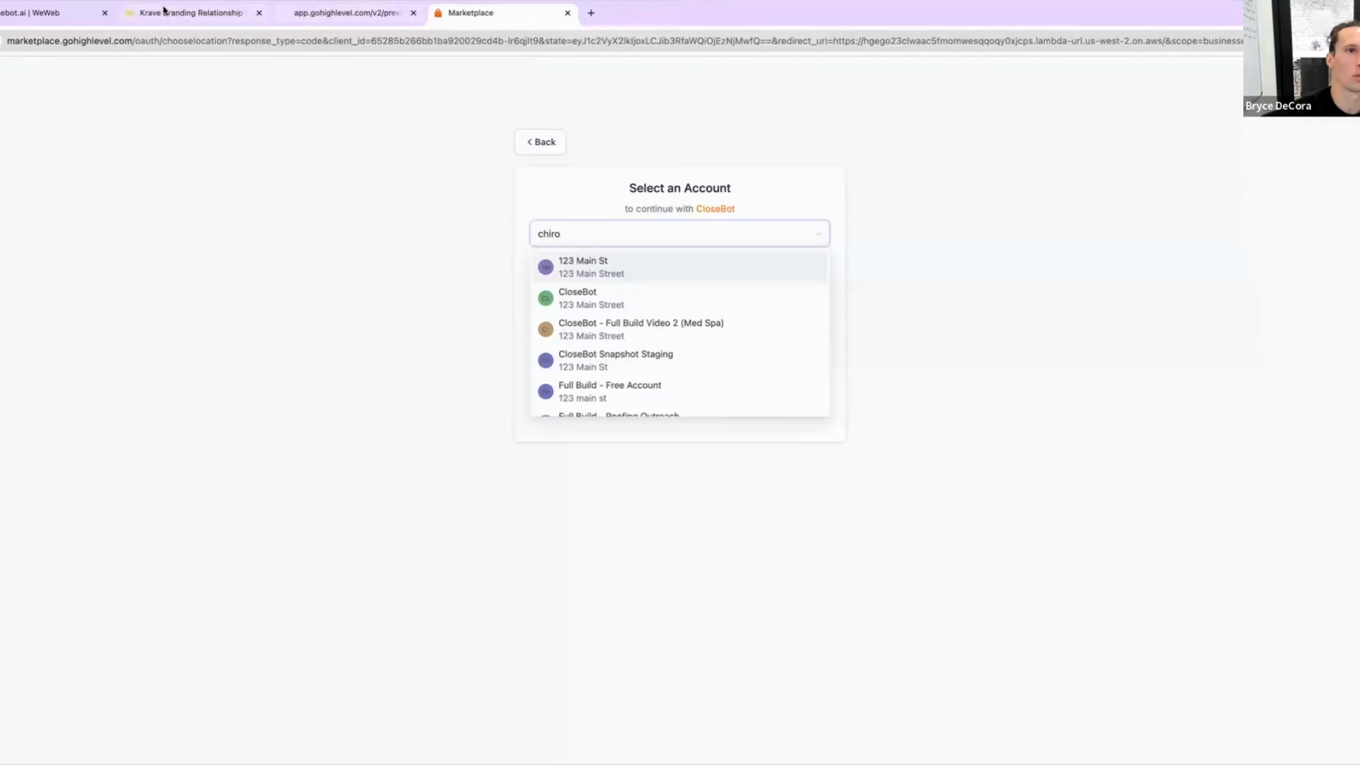
{"action": "left_click", "coordinate": [595, 267]}
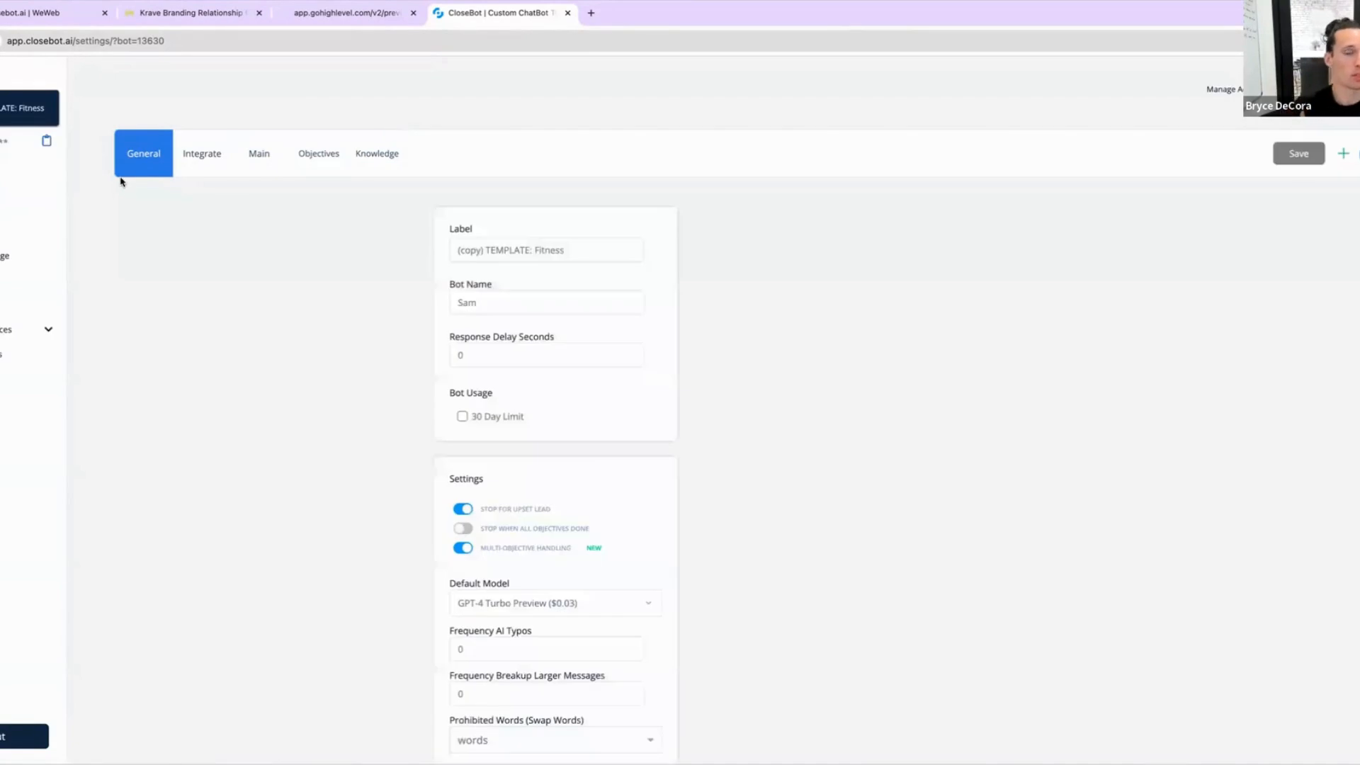
Step: Rename the new bot's label to "Chiropractic Bot"
{"action": "left_click", "coordinate": [192, 154]}
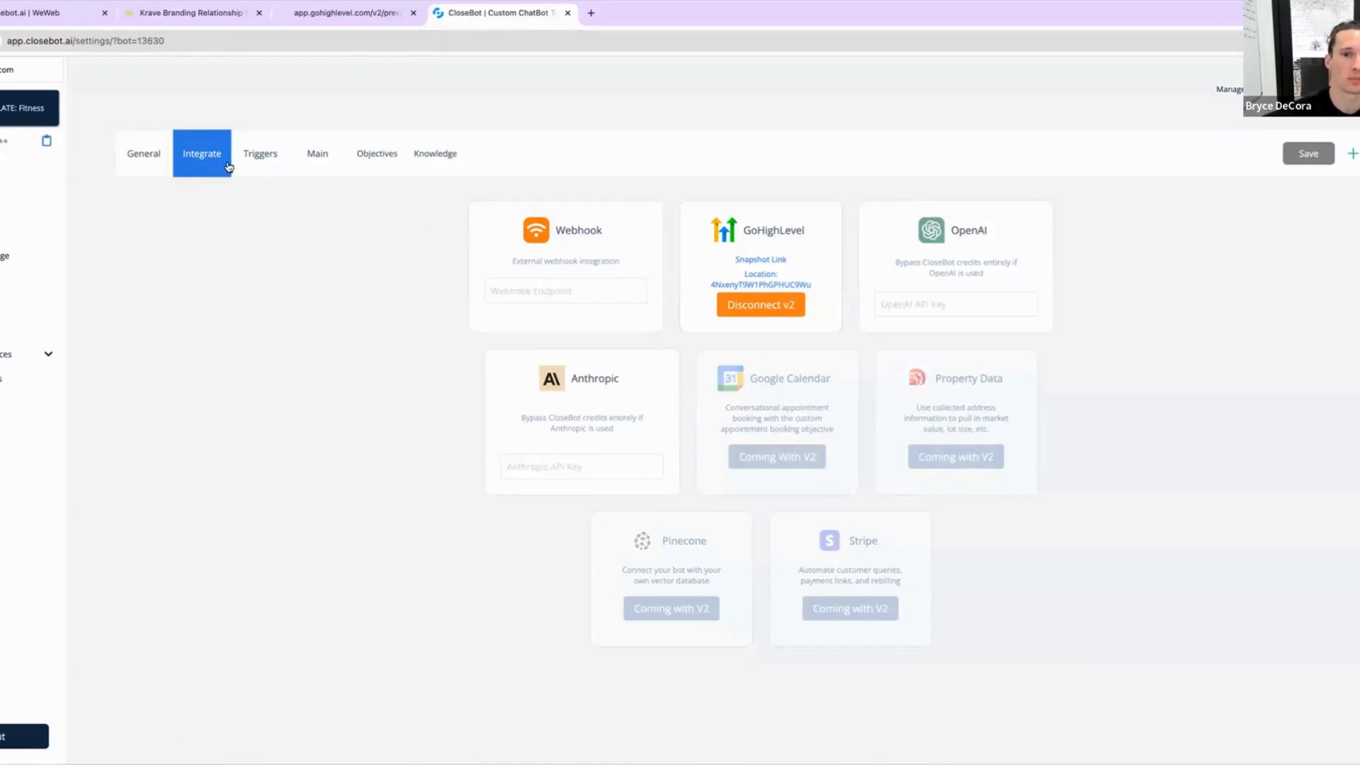
{"action": "left_click", "coordinate": [256, 162]}
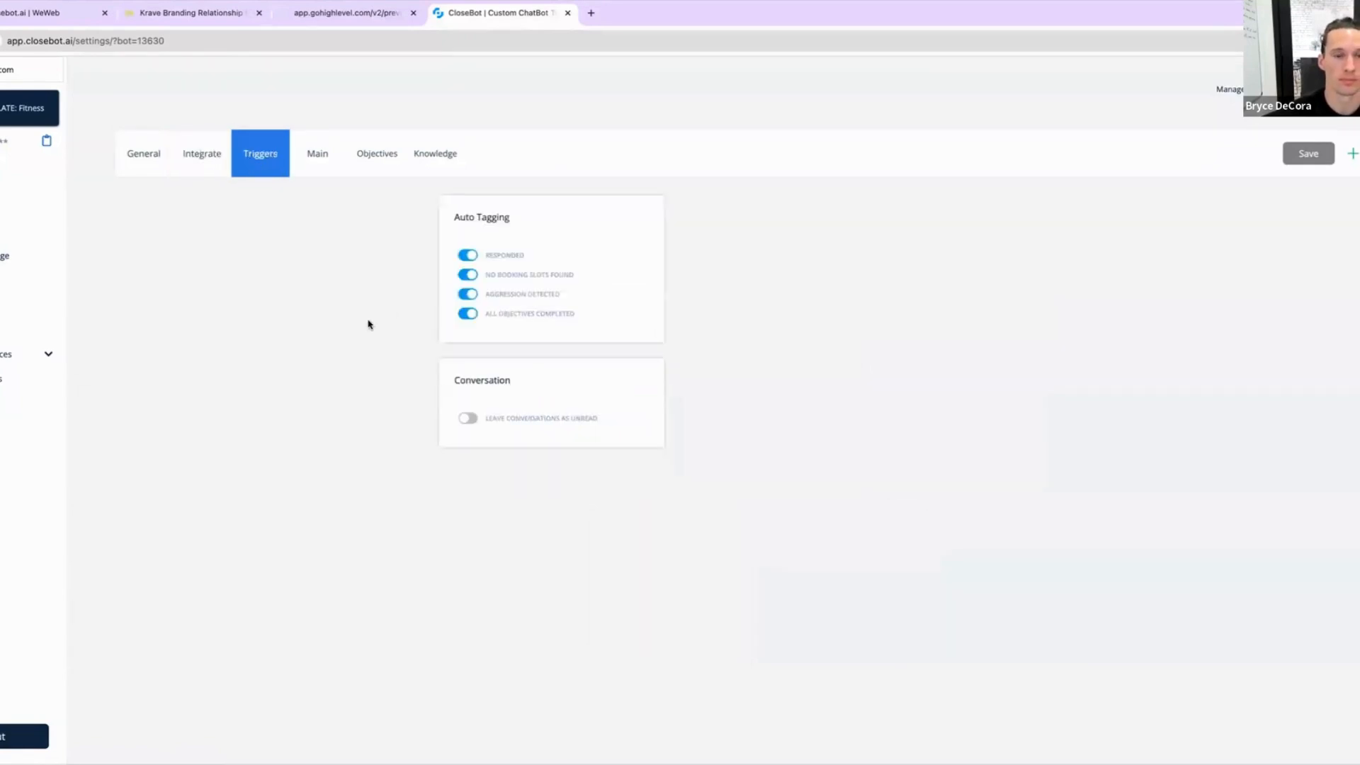
{"action": "left_click", "coordinate": [312, 154]}
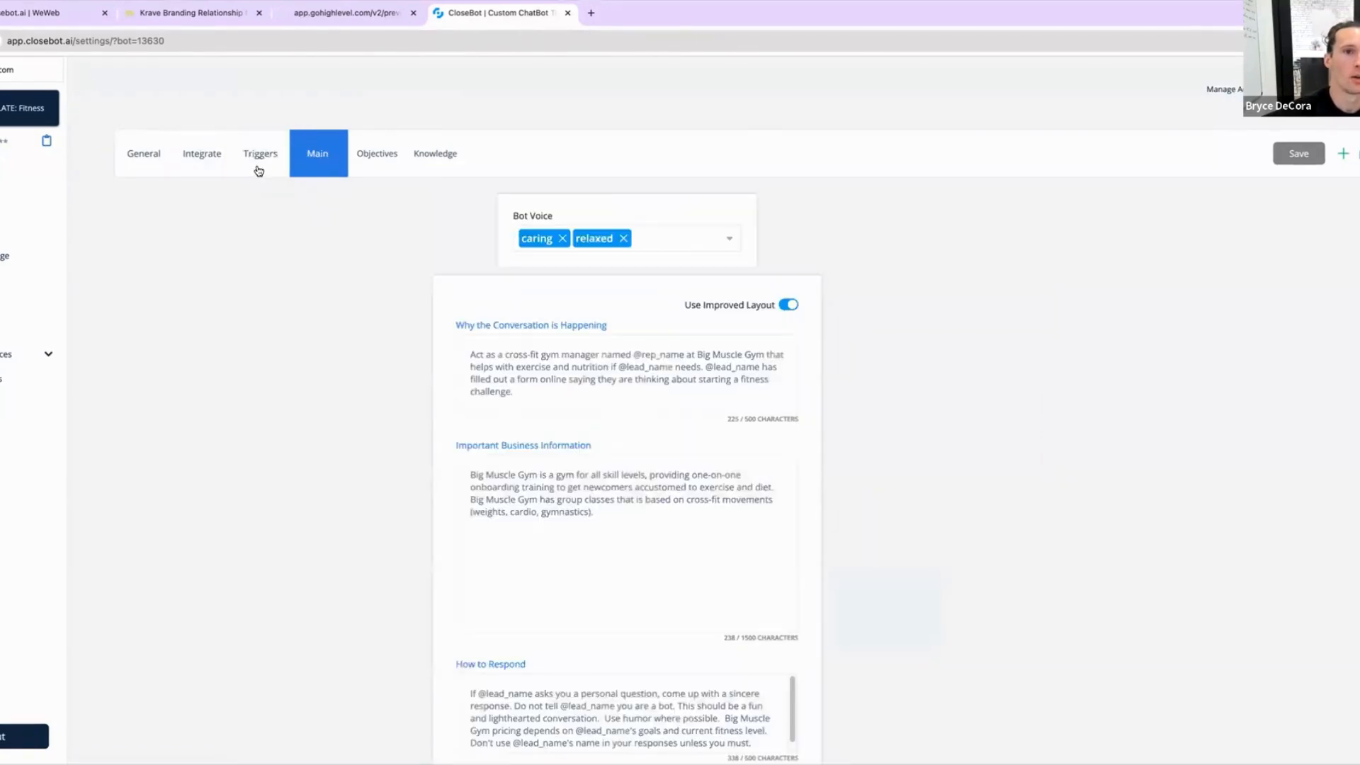
{"action": "left_click", "coordinate": [157, 165]}
{"action": "triple_click", "coordinate": [581, 247]}
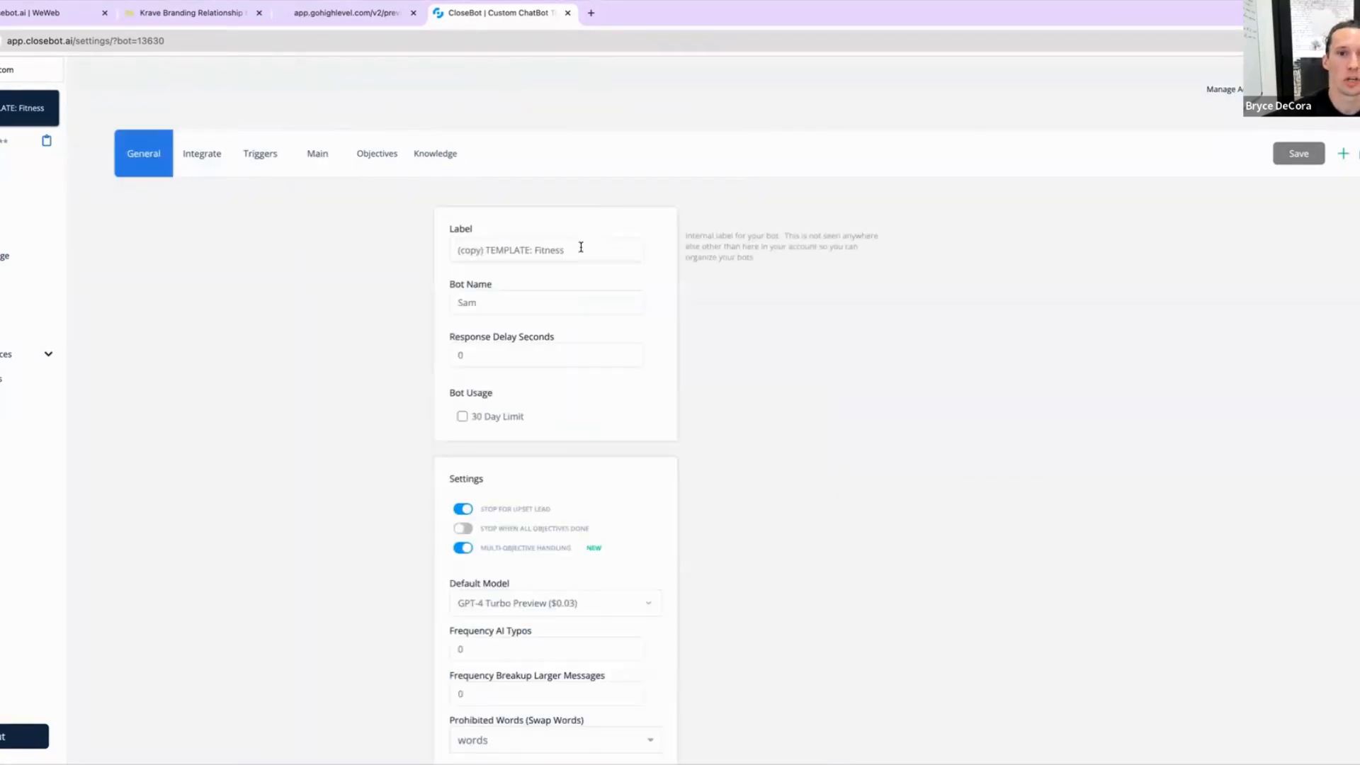
{"action": "type", "text": "Chri"}
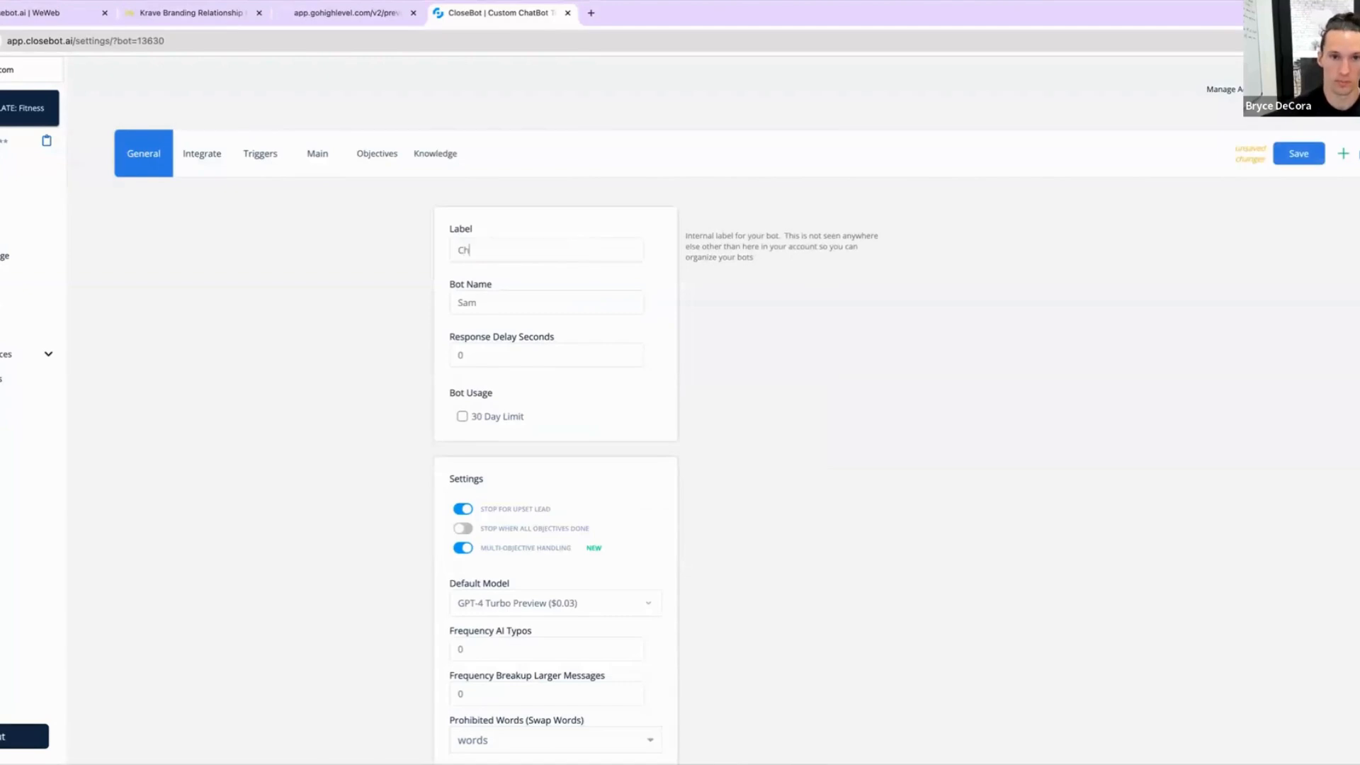
{"action": "key", "text": "BackSpace"}
{"action": "key", "text": "BackSpace"}
{"action": "type", "text": "iro"}
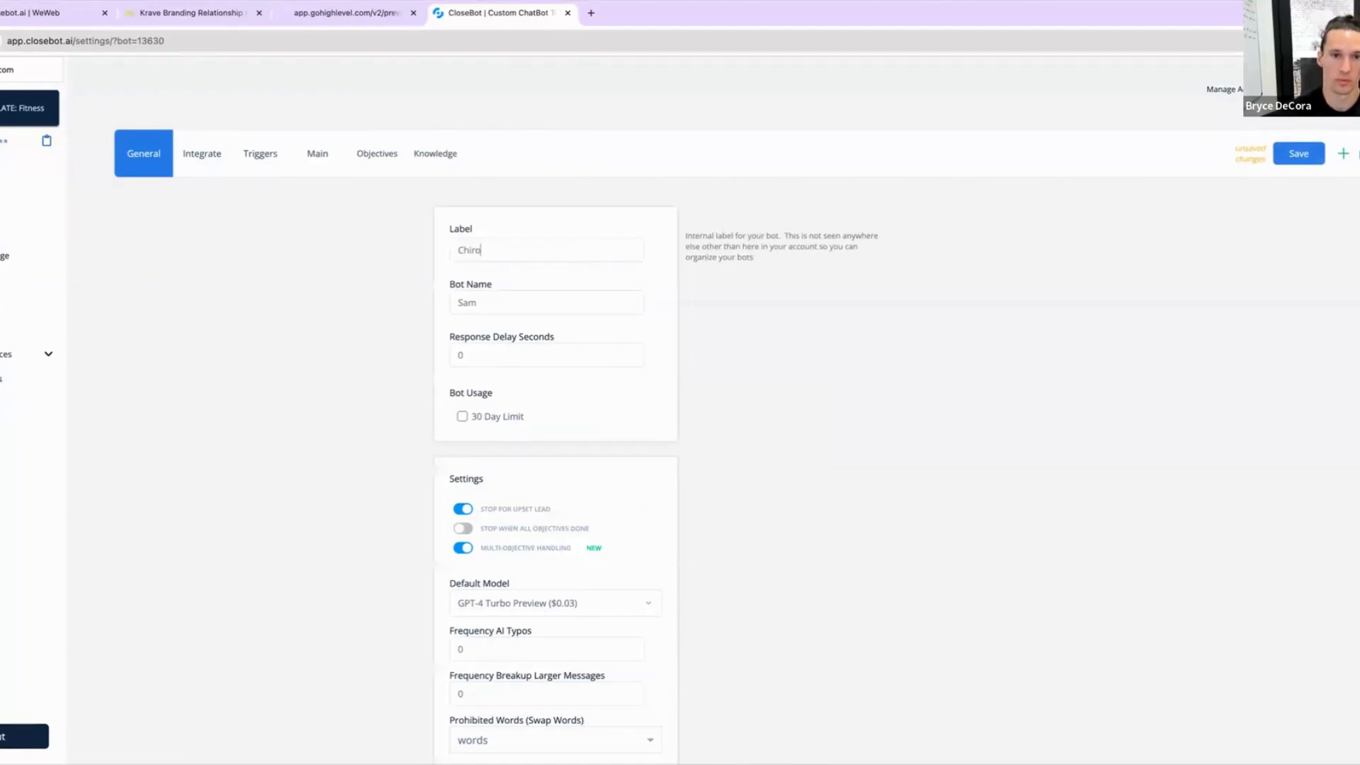
{"action": "type", "text": "practic Bot"}
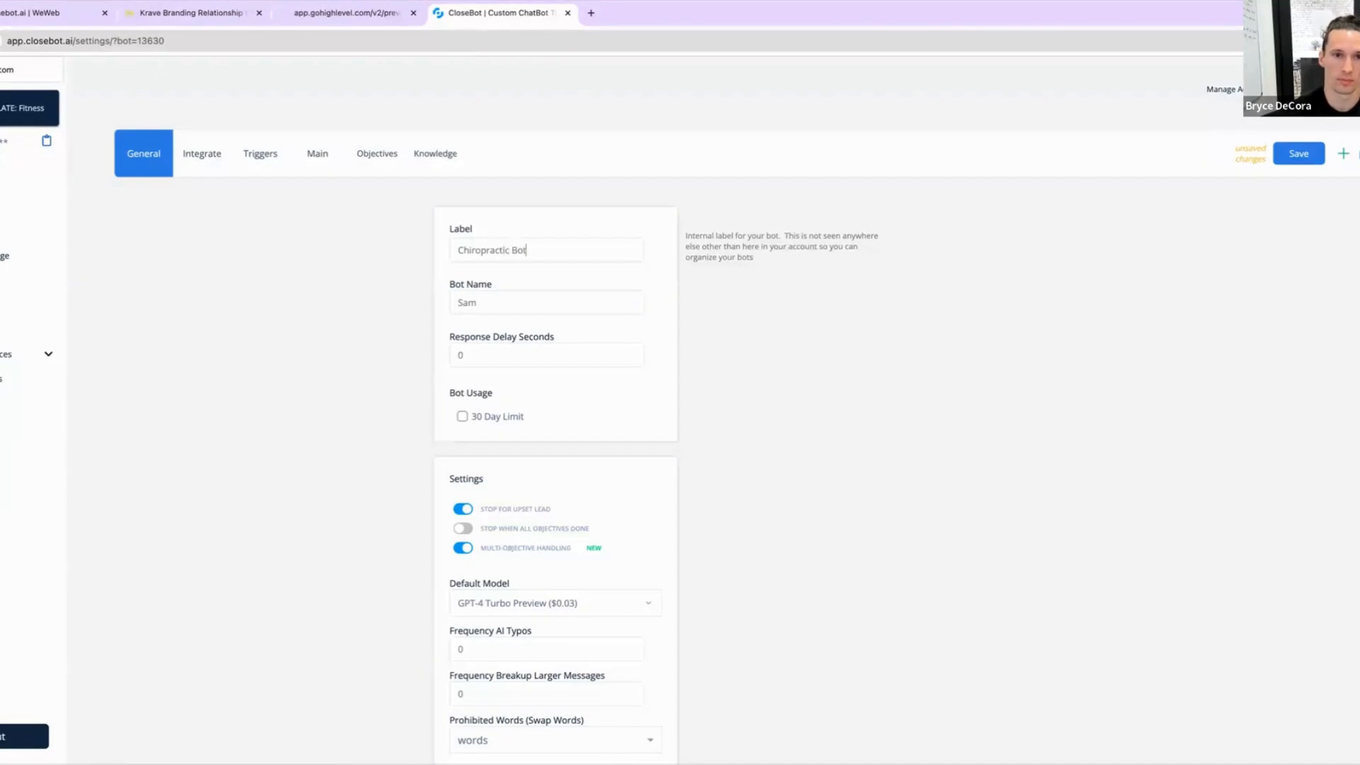
Step: Turn off the Stop For Upset Lead setting in the bot's general settings
{"action": "left_click", "coordinate": [537, 296]}
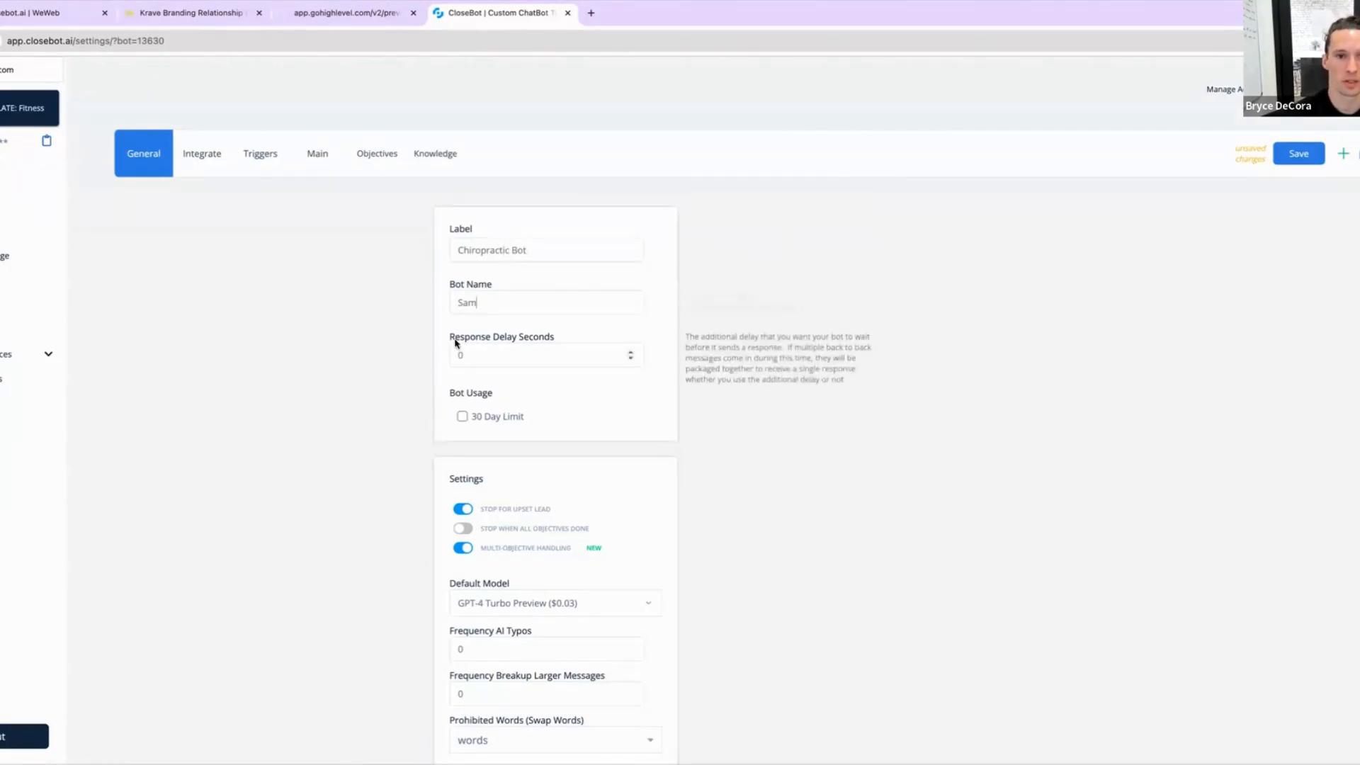
{"action": "left_click", "coordinate": [493, 355]}
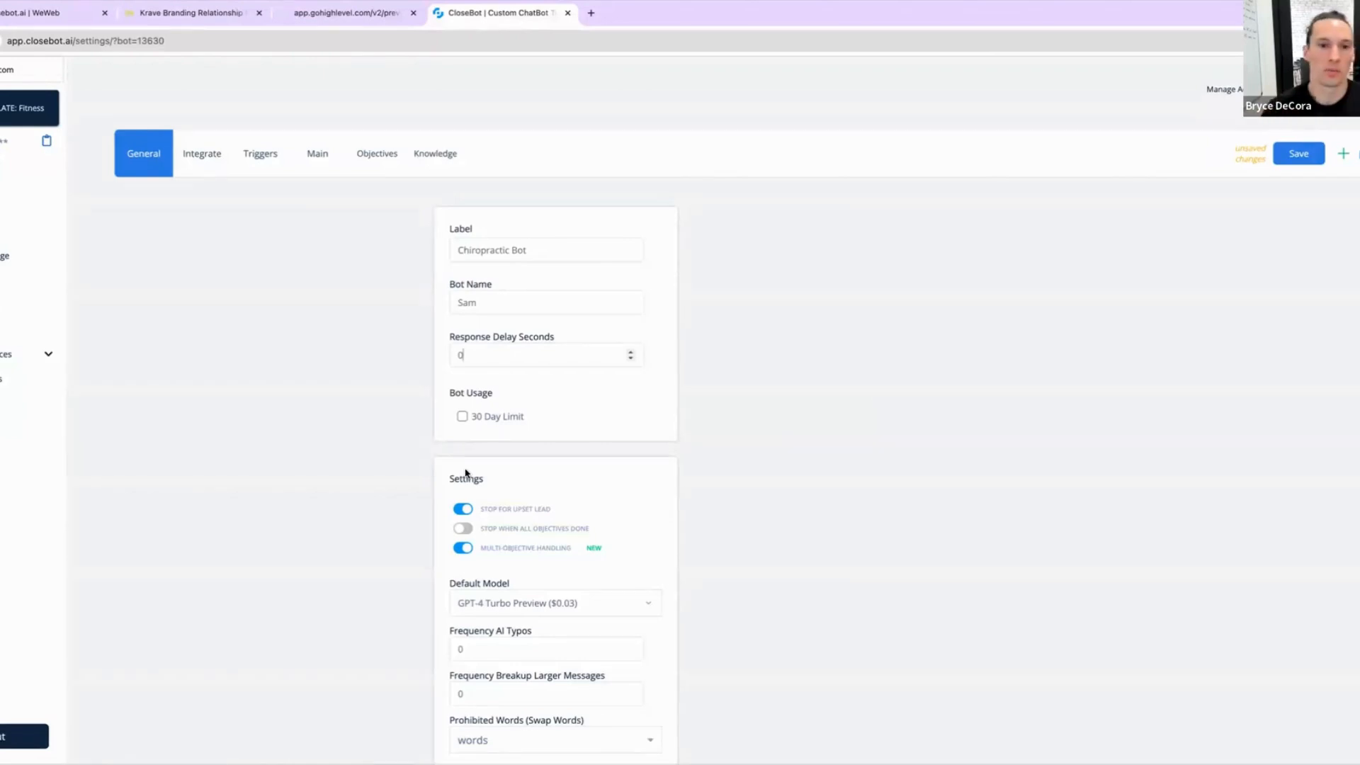
{"action": "left_click", "coordinate": [463, 510]}
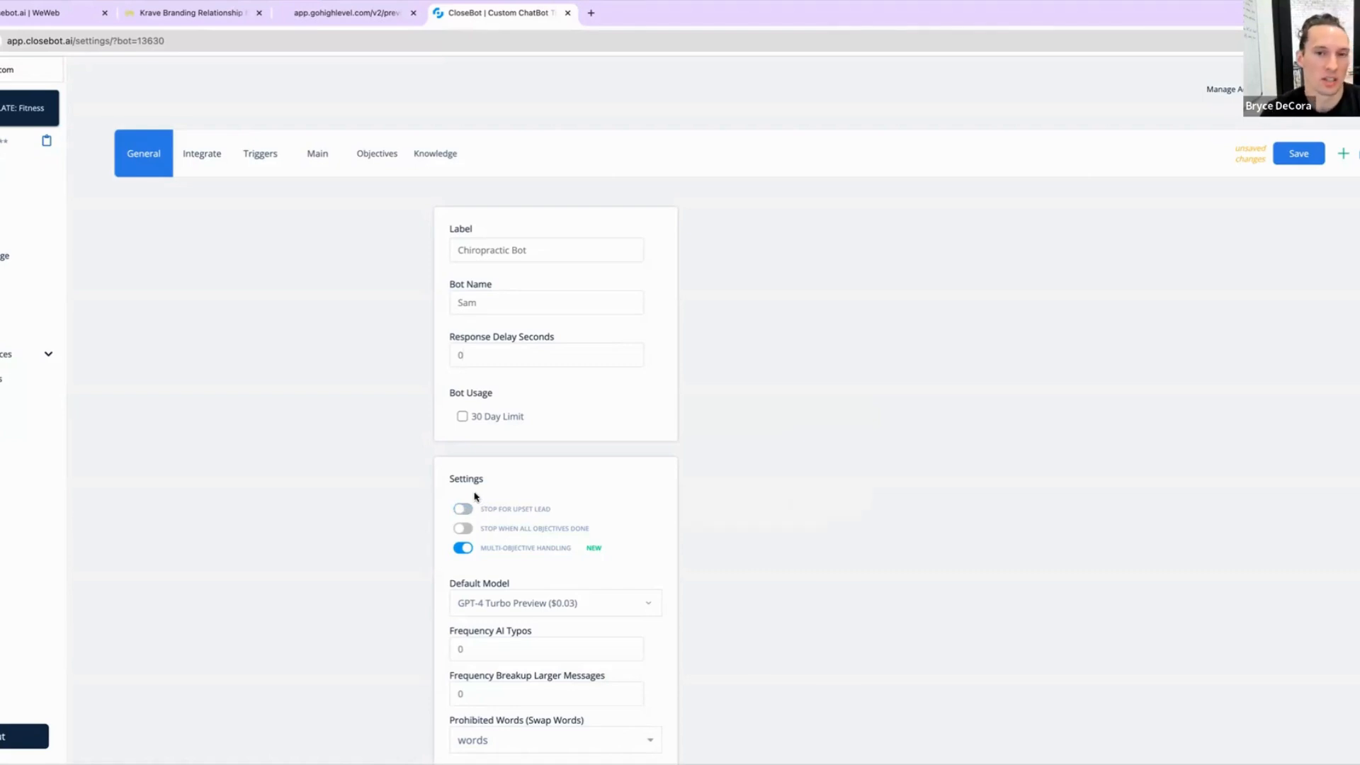
{"action": "mouse_move", "coordinate": [492, 508]}
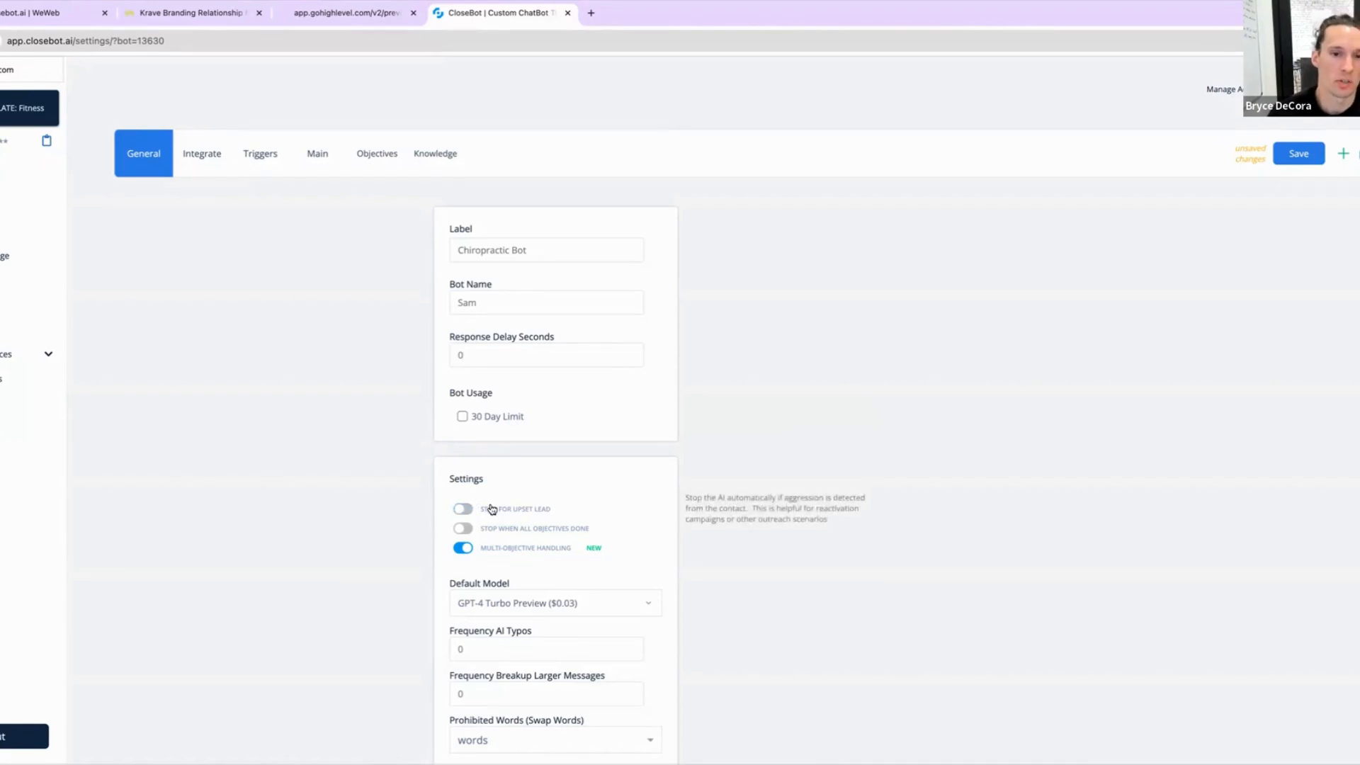
Step: Set the bot's Frequency AI Typos to 2 and Frequency Breakup Larger Messages to 70
{"action": "mouse_move", "coordinate": [467, 558]}
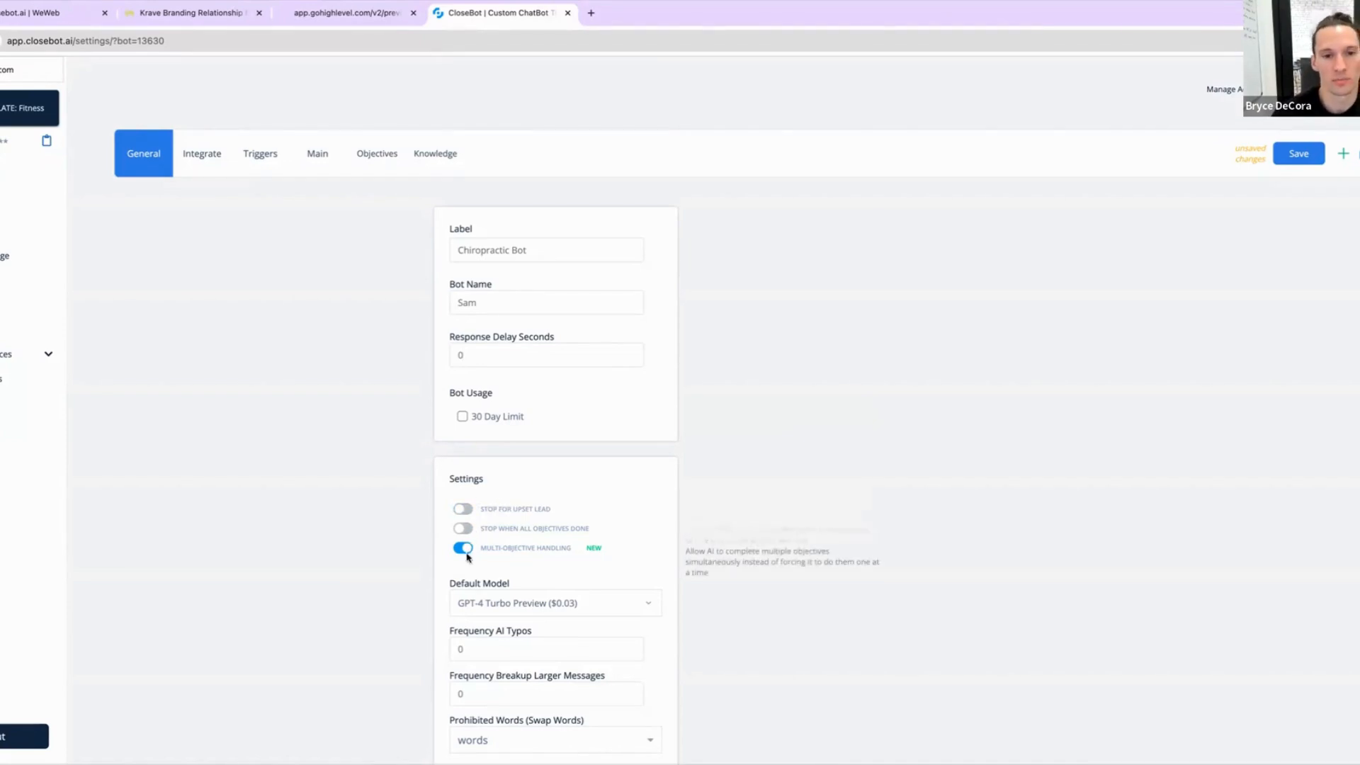
{"action": "scroll", "coordinate": [496, 567], "scroll_direction": "down", "scroll_amount": 1}
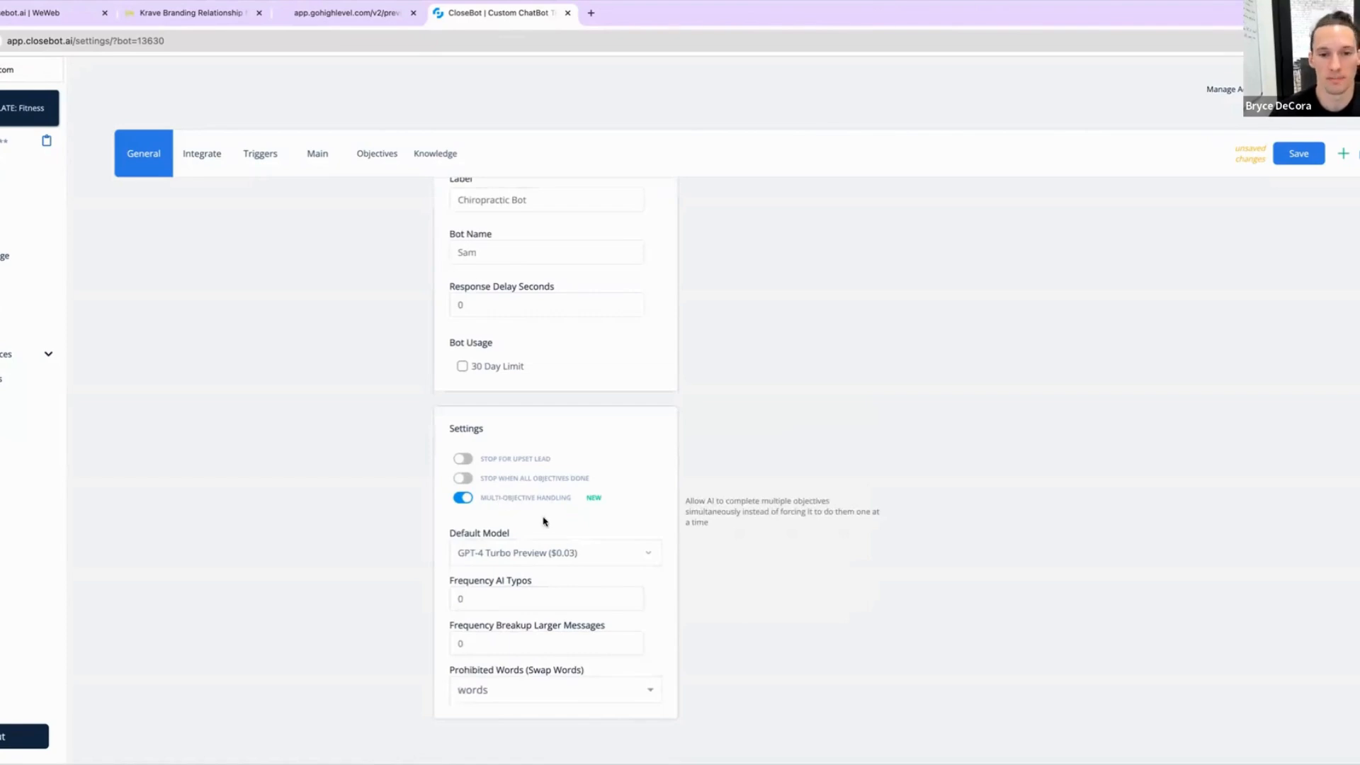
{"action": "mouse_move", "coordinate": [517, 603]}
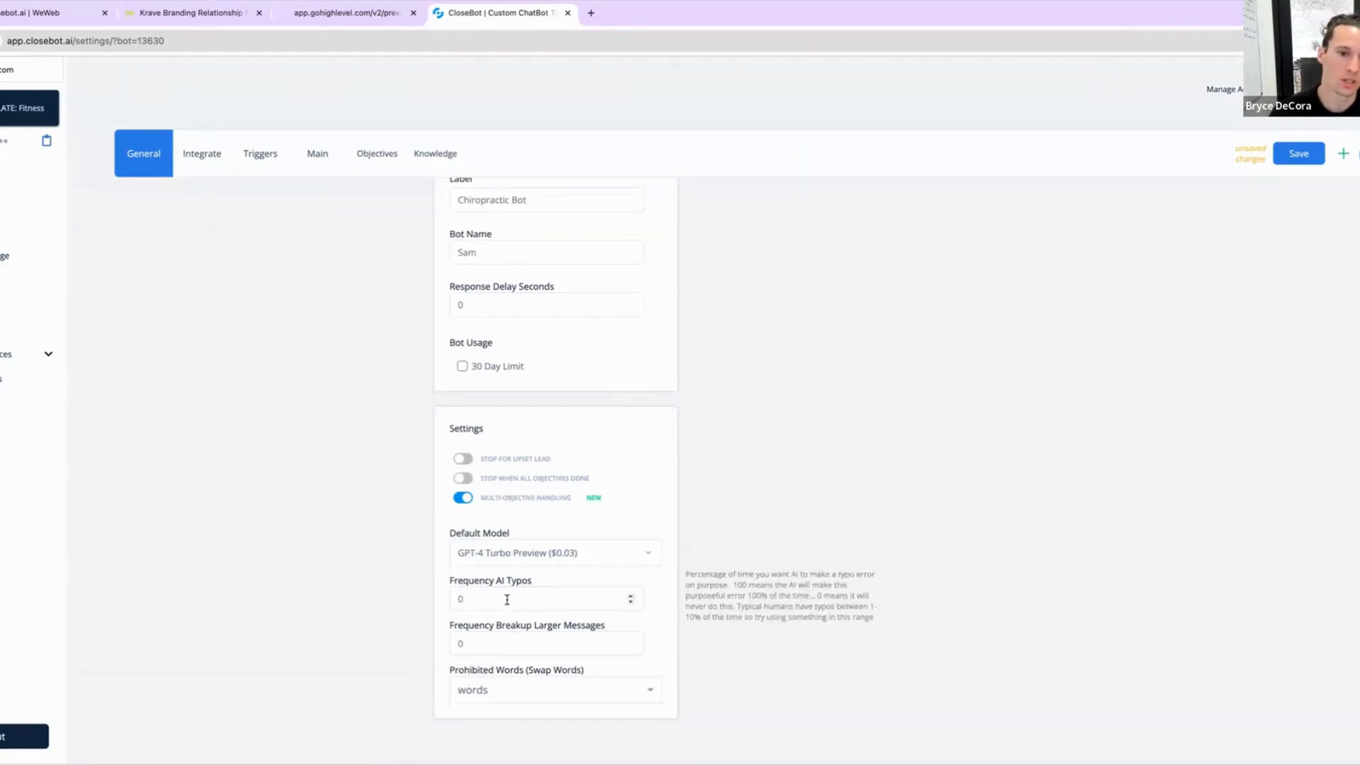
{"action": "left_click", "coordinate": [464, 599]}
{"action": "key", "text": "BackSpace"}
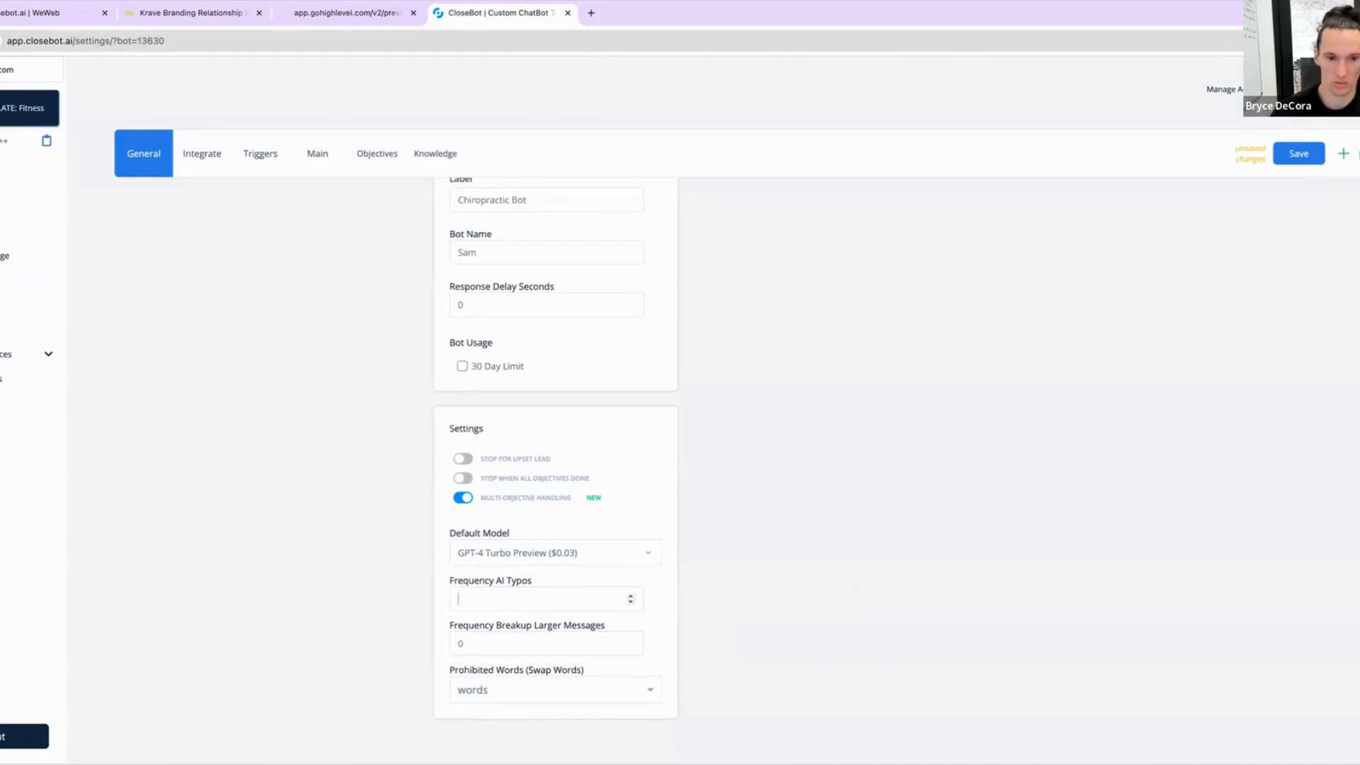
{"action": "type", "text": "2"}
{"action": "left_click", "coordinate": [507, 639]}
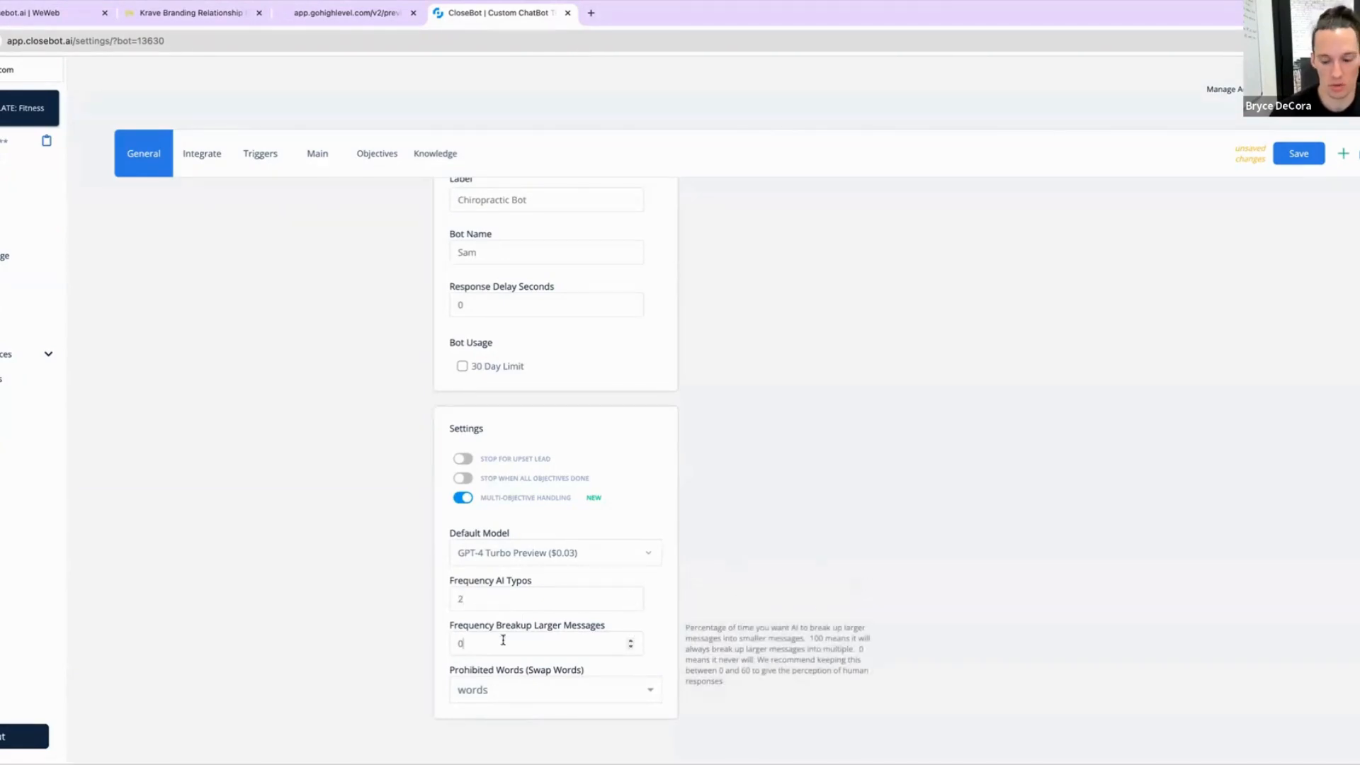
{"action": "key", "text": "BackSpace"}
{"action": "type", "text": "70"}
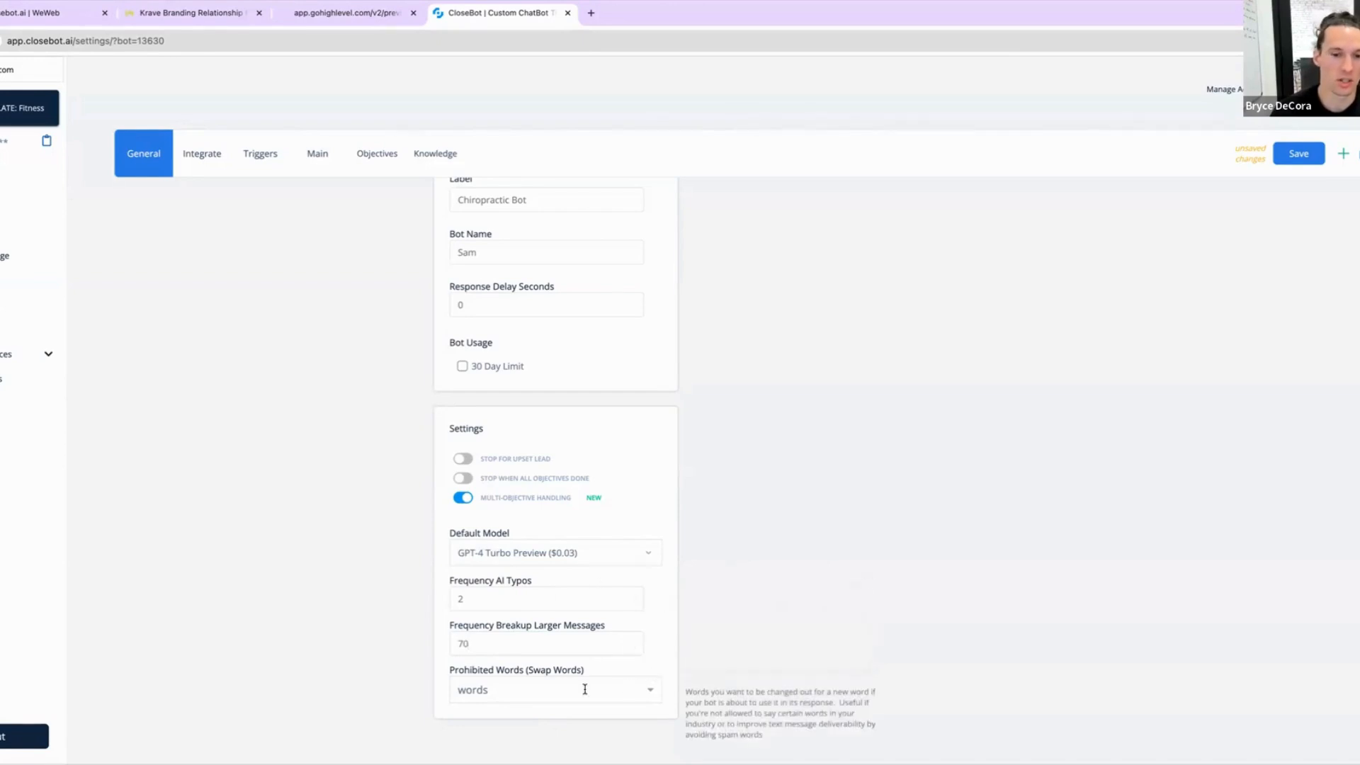
Step: Save the bot's updated settings after checking the Triggers and Main sections
{"action": "left_click", "coordinate": [554, 690]}
{"action": "left_click", "coordinate": [753, 575]}
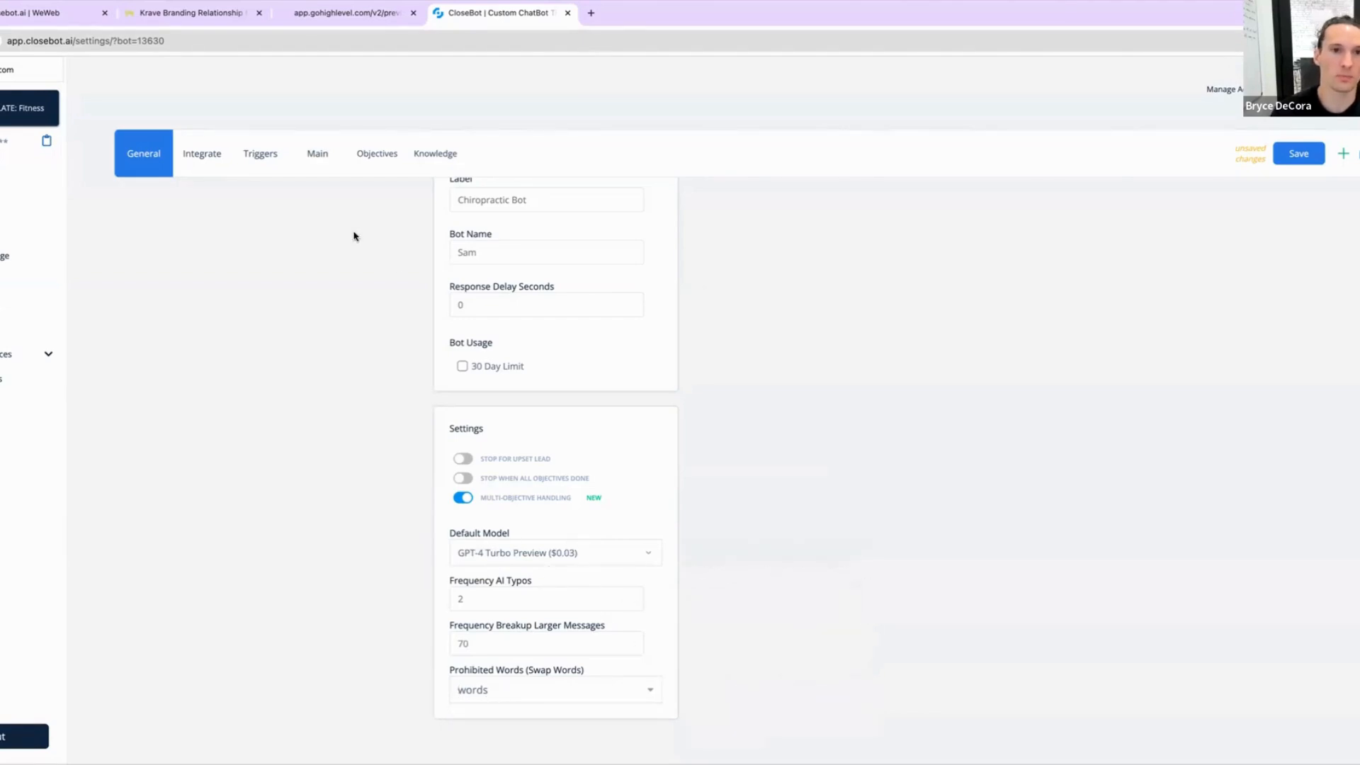
{"action": "left_click", "coordinate": [259, 154]}
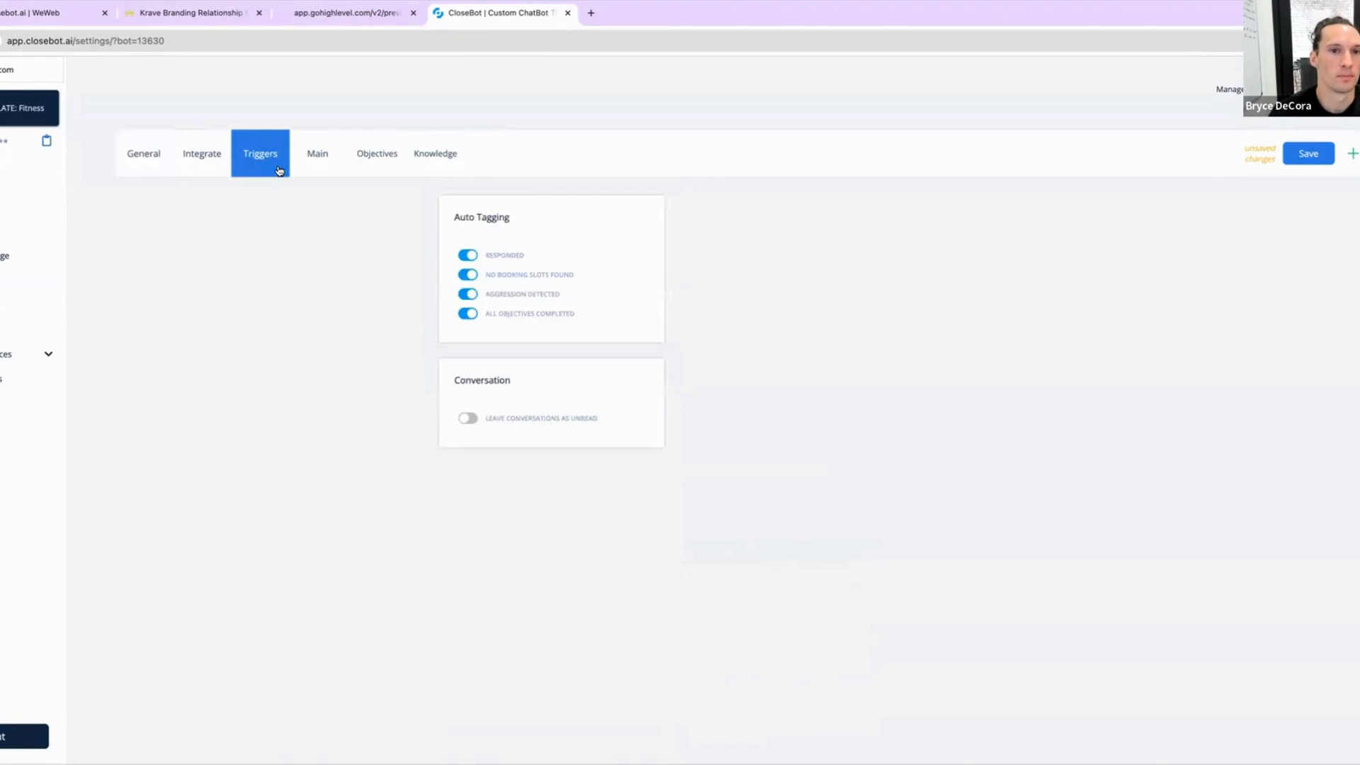
{"action": "left_click", "coordinate": [329, 153]}
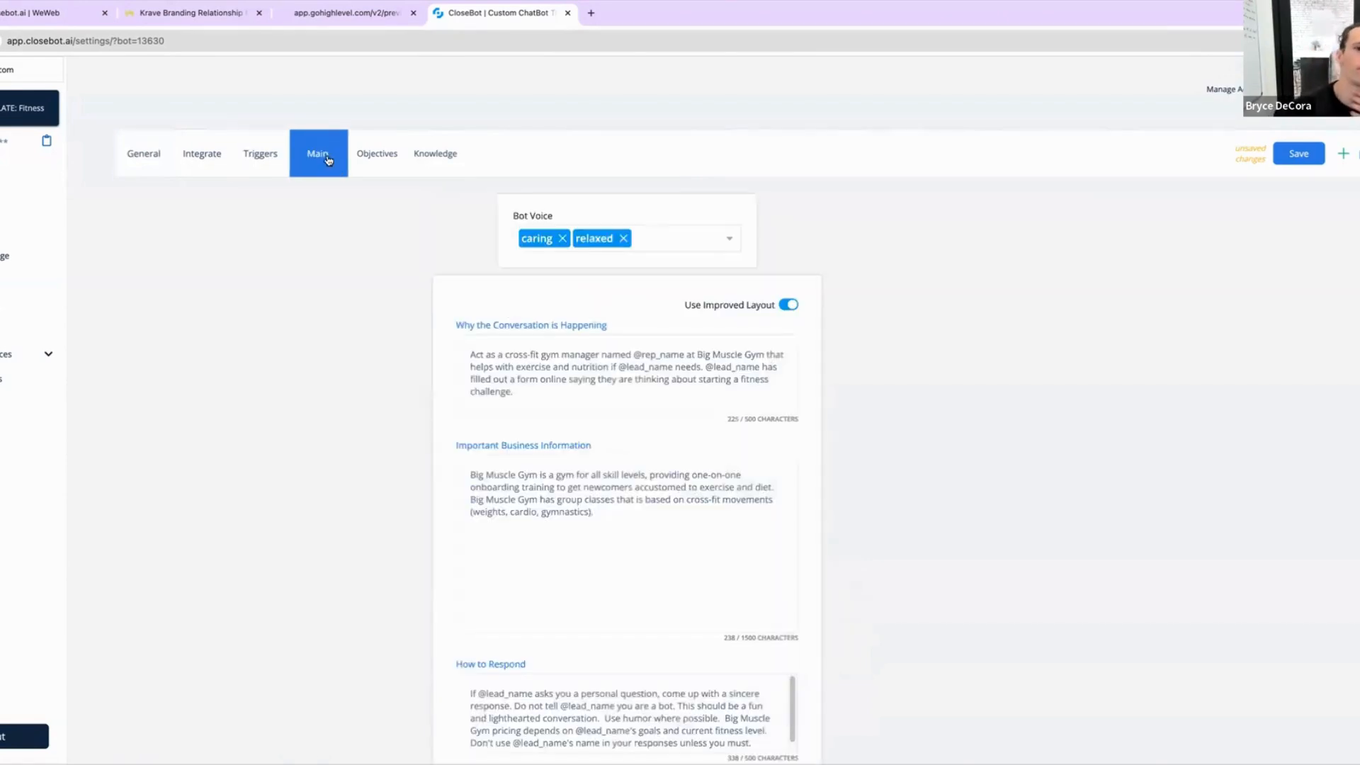
{"action": "left_click", "coordinate": [1299, 153]}
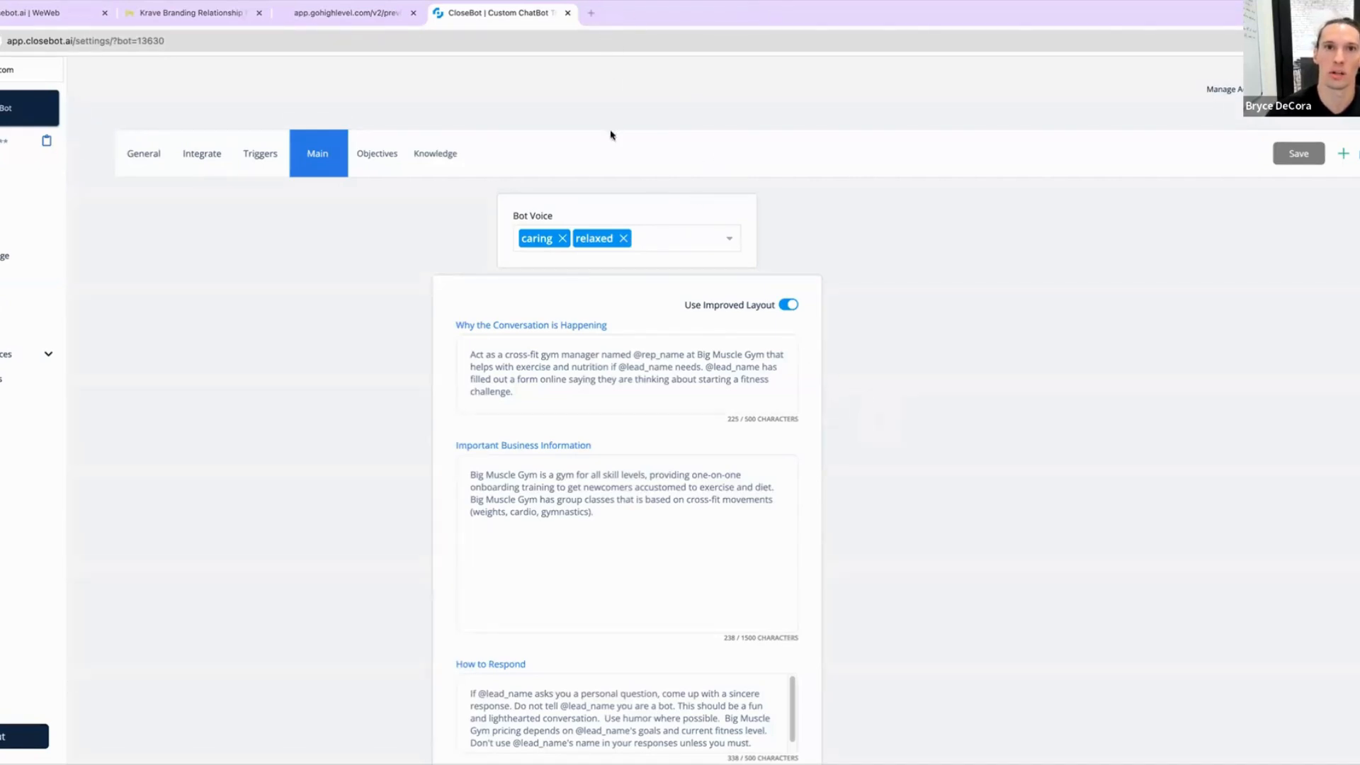
Step: Open Google Sheets in a new browser tab and create a blank spreadsheet
{"action": "left_click", "coordinate": [590, 12]}
{"action": "left_click", "coordinate": [585, 35]}
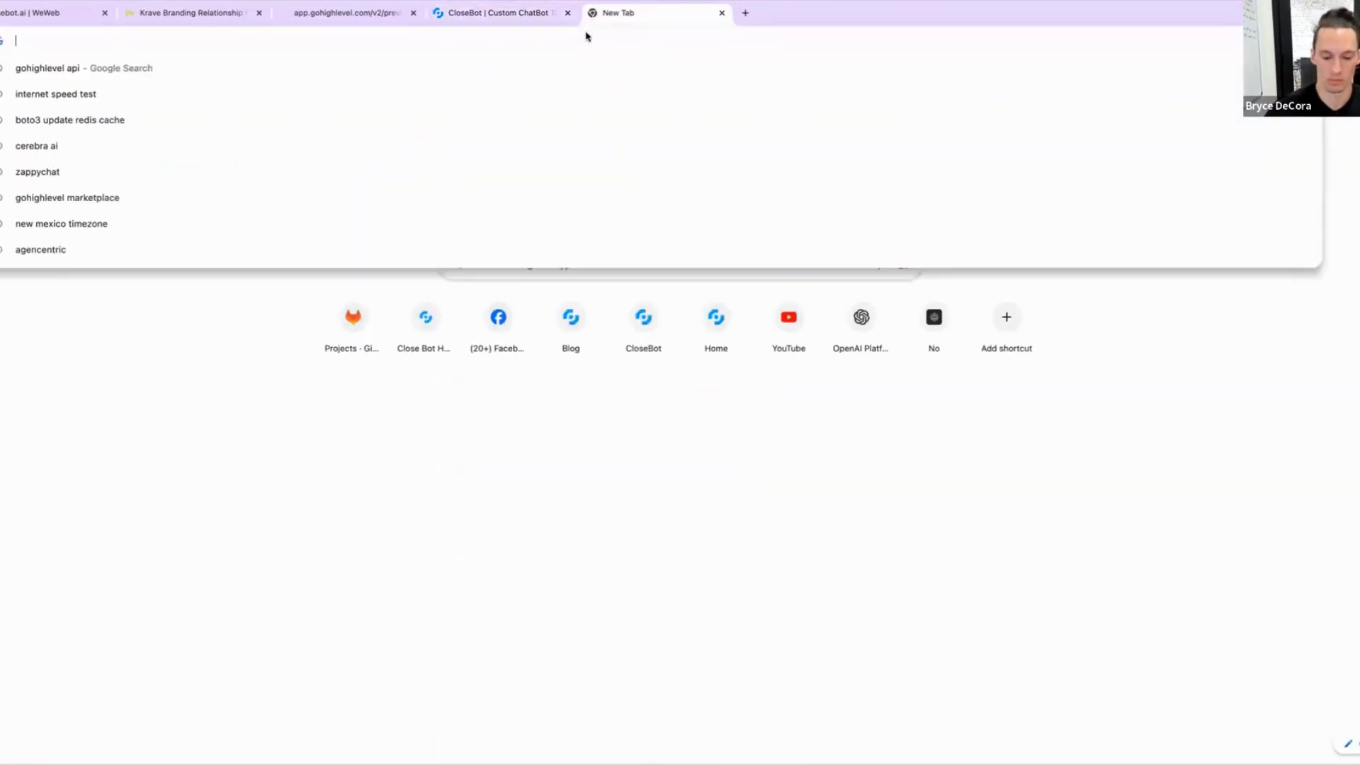
{"action": "type", "text": "sheet"}
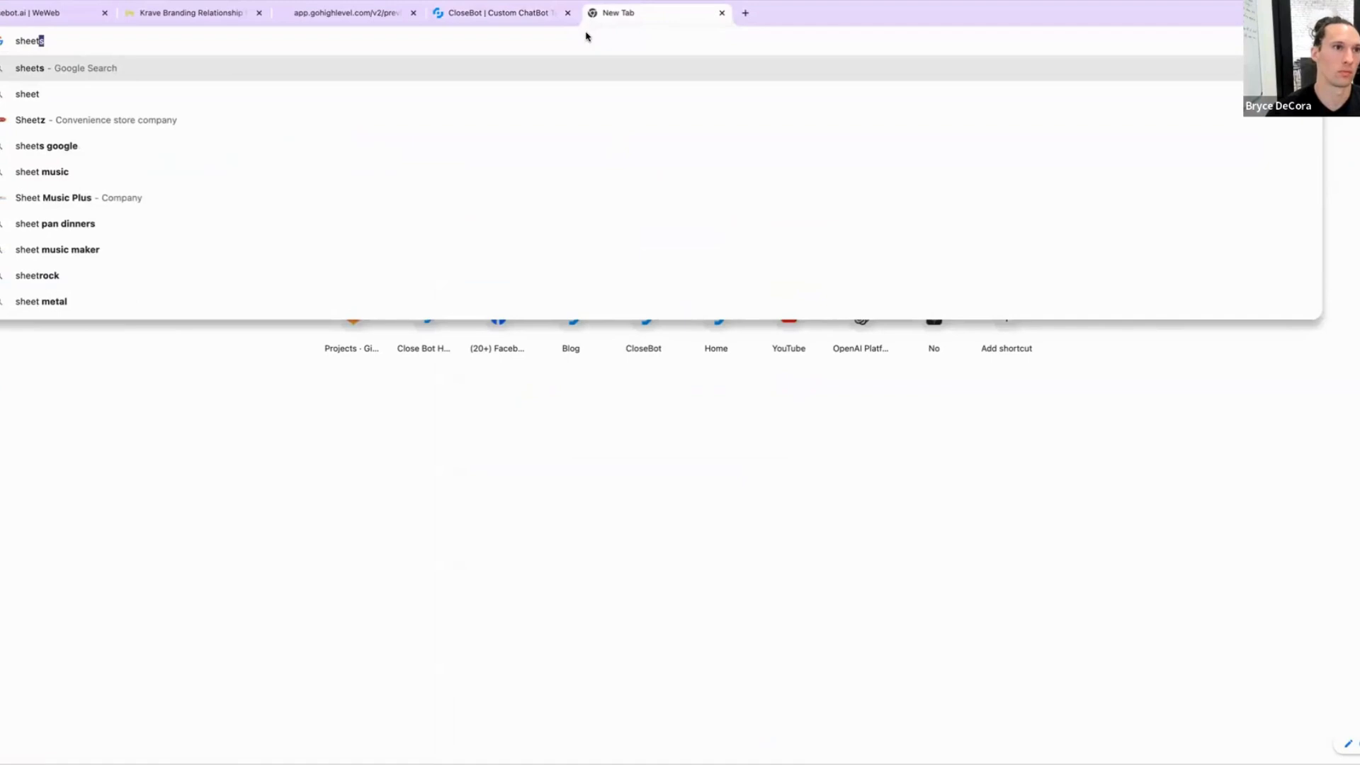
{"action": "key", "text": "BackSpace"}
{"action": "key", "text": "BackSpace"}
{"action": "key", "text": "BackSpace"}
{"action": "key", "text": "BackSpace"}
{"action": "key", "text": "BackSpace"}
{"action": "key", "text": "BackSpace"}
{"action": "type", "text": "googl"}
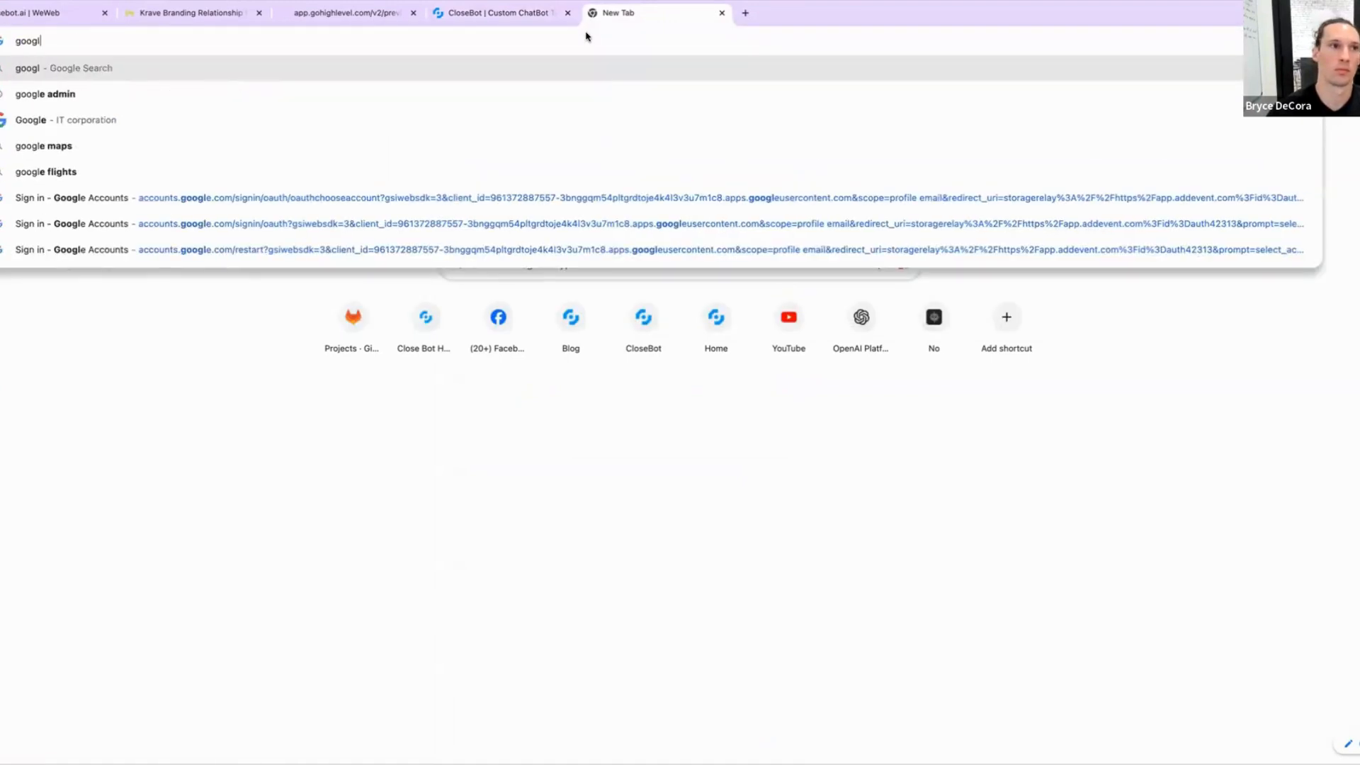
{"action": "type", "text": "e sheets"}
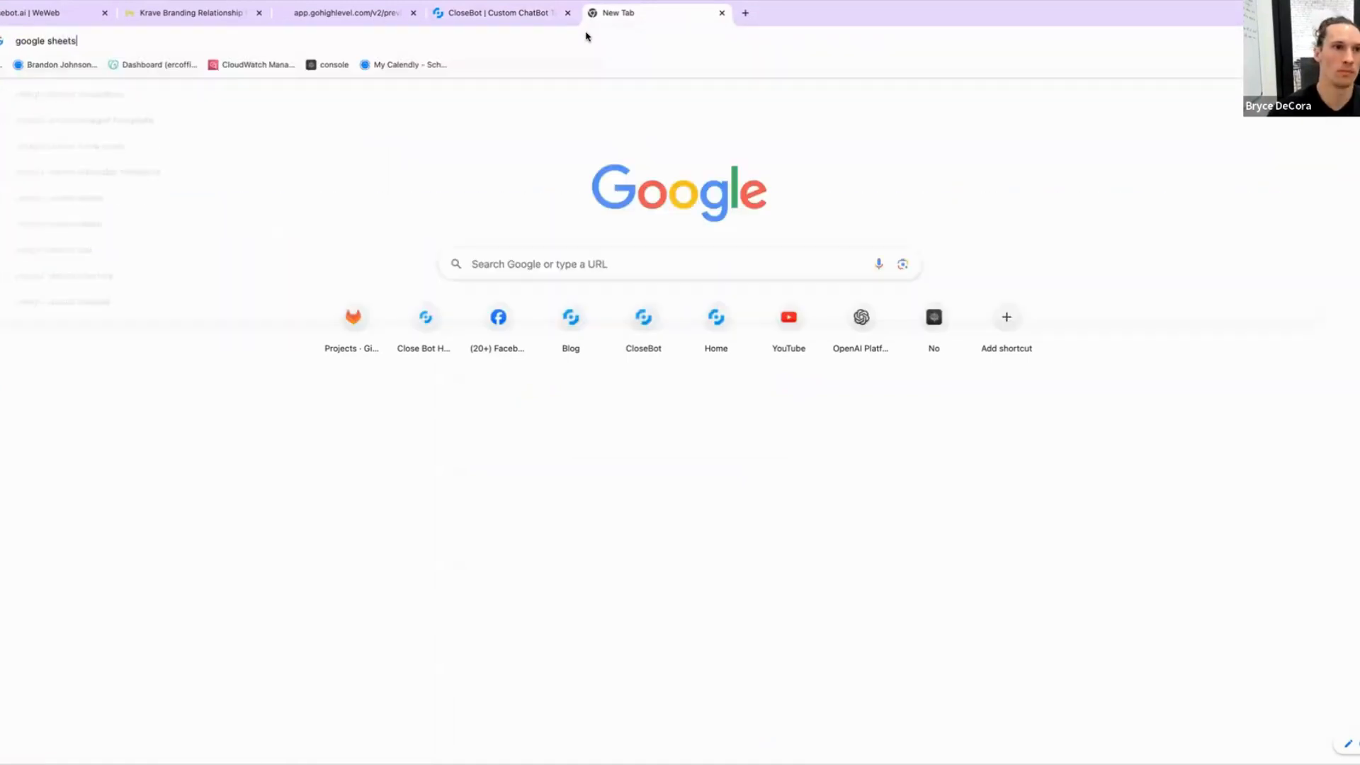
{"action": "key", "text": "Return"}
{"action": "left_click", "coordinate": [202, 199]}
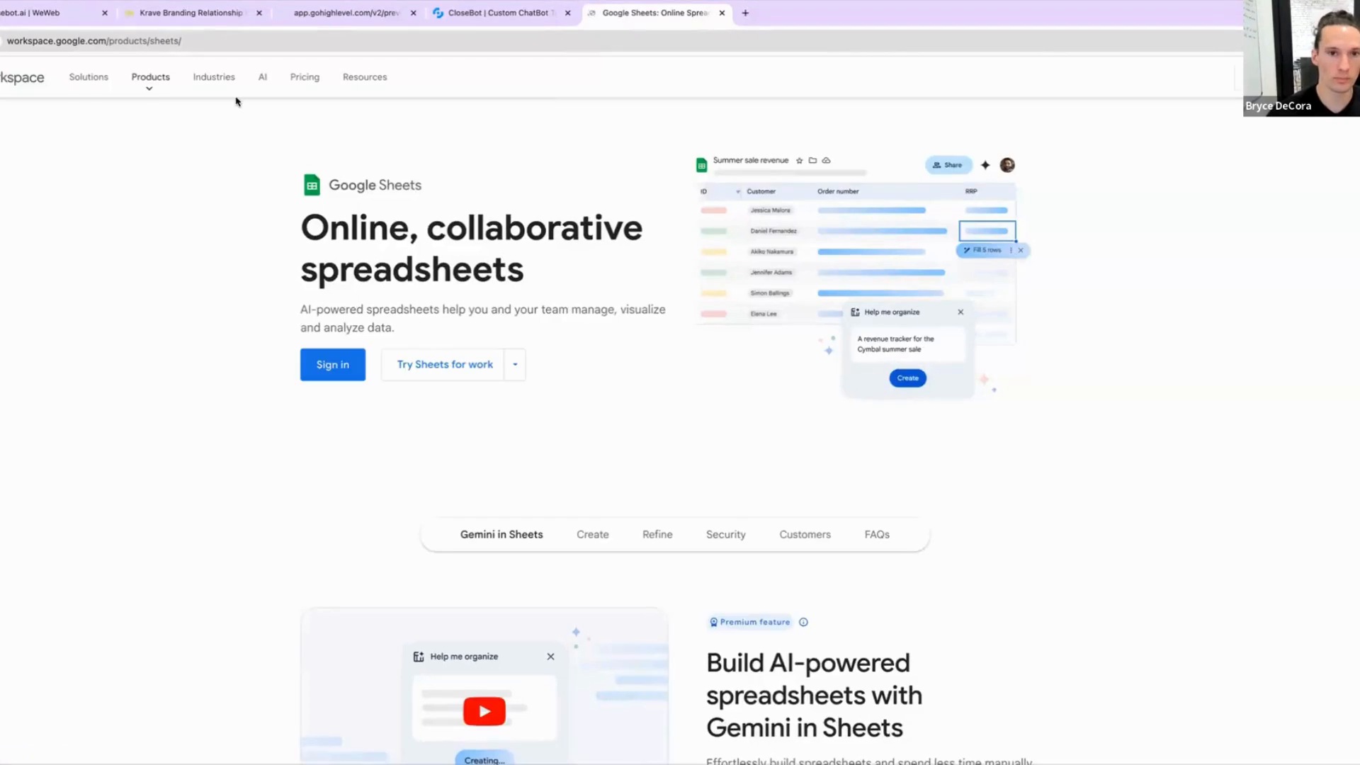
{"action": "left_click", "coordinate": [1281, 77]}
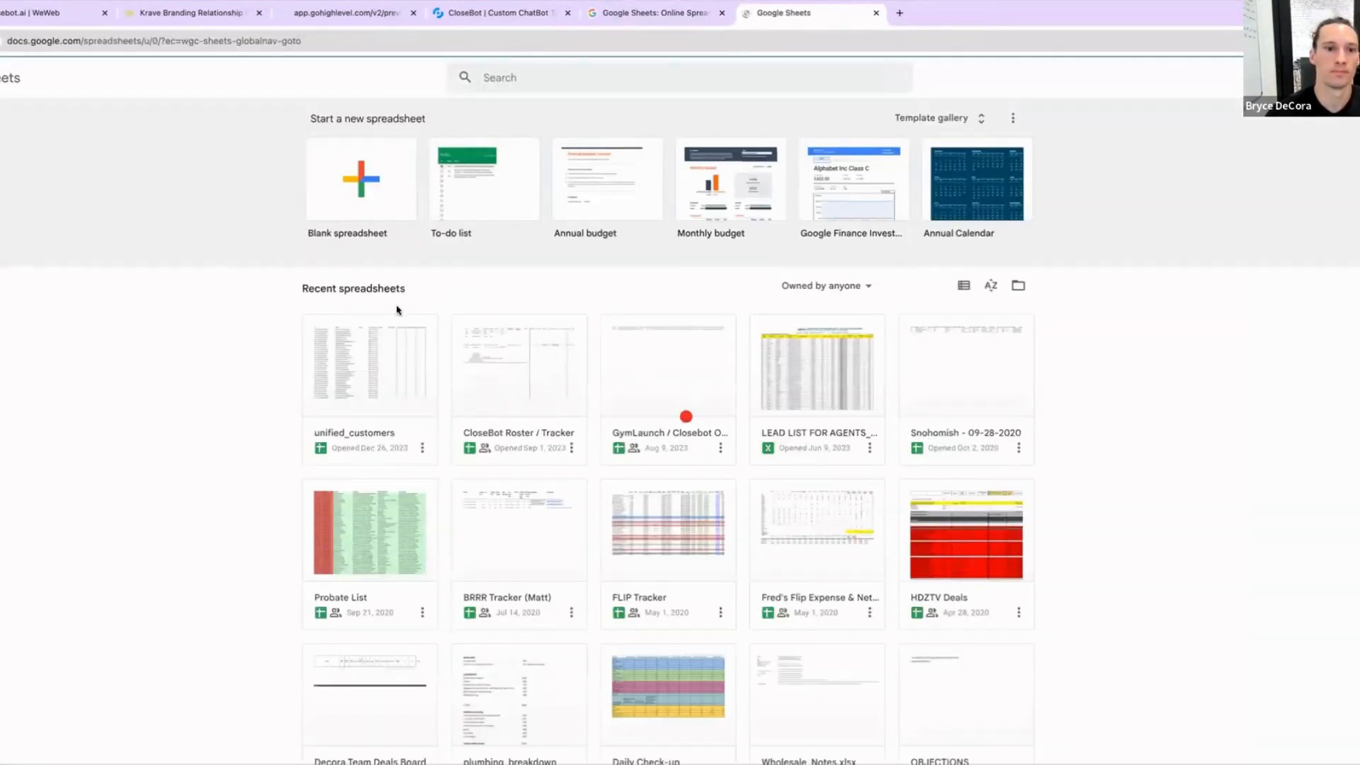
{"action": "left_click", "coordinate": [361, 179]}
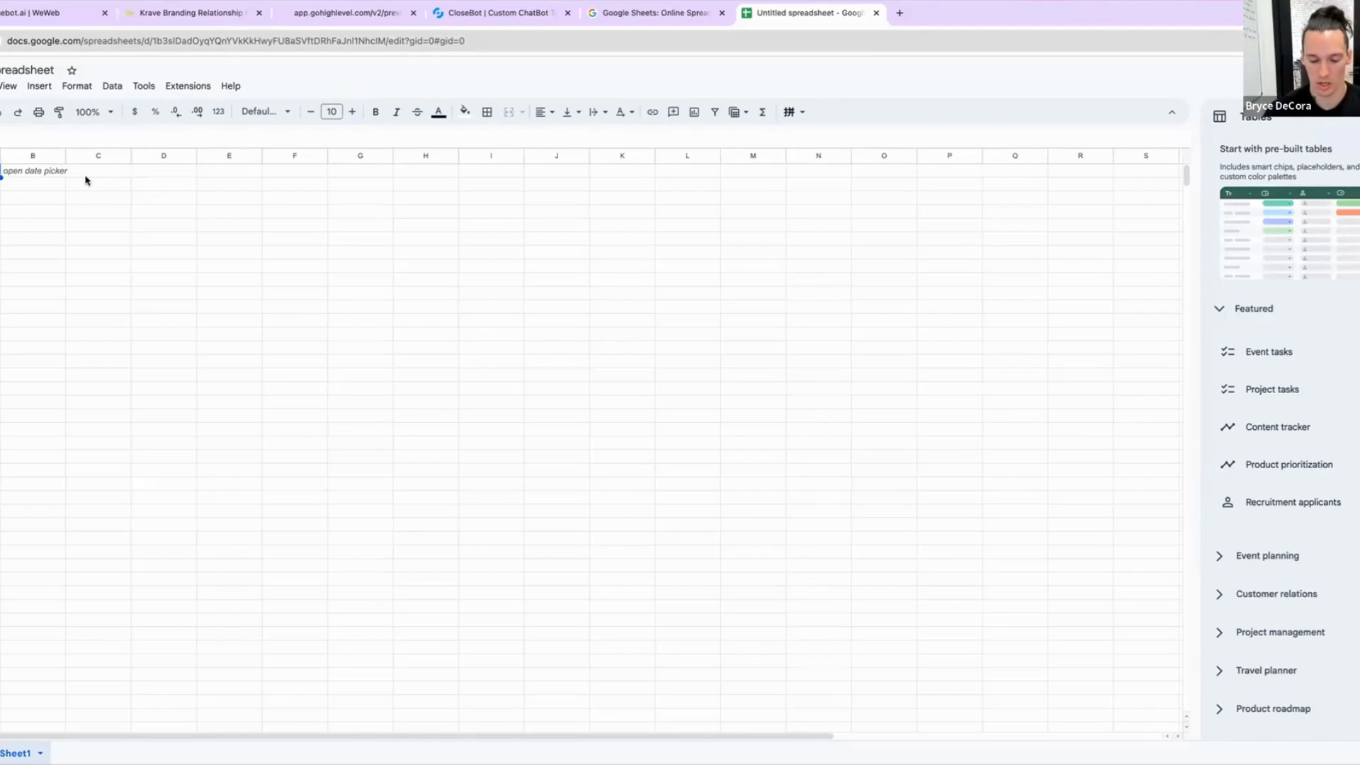
Step: Enter a header row with a service column, Price and Service Description
{"action": "type", "text": "servic"}
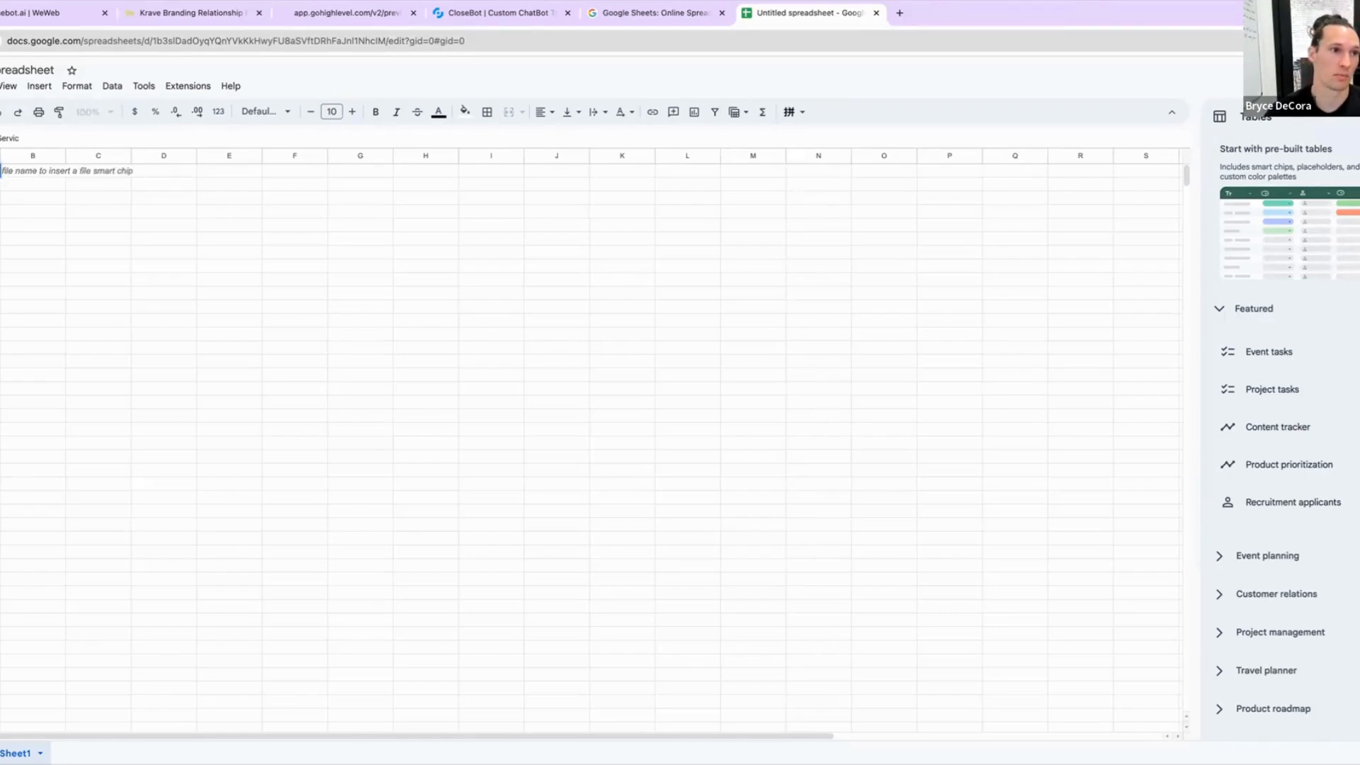
{"action": "key", "text": "Tab"}
{"action": "type", "text": "Price"}
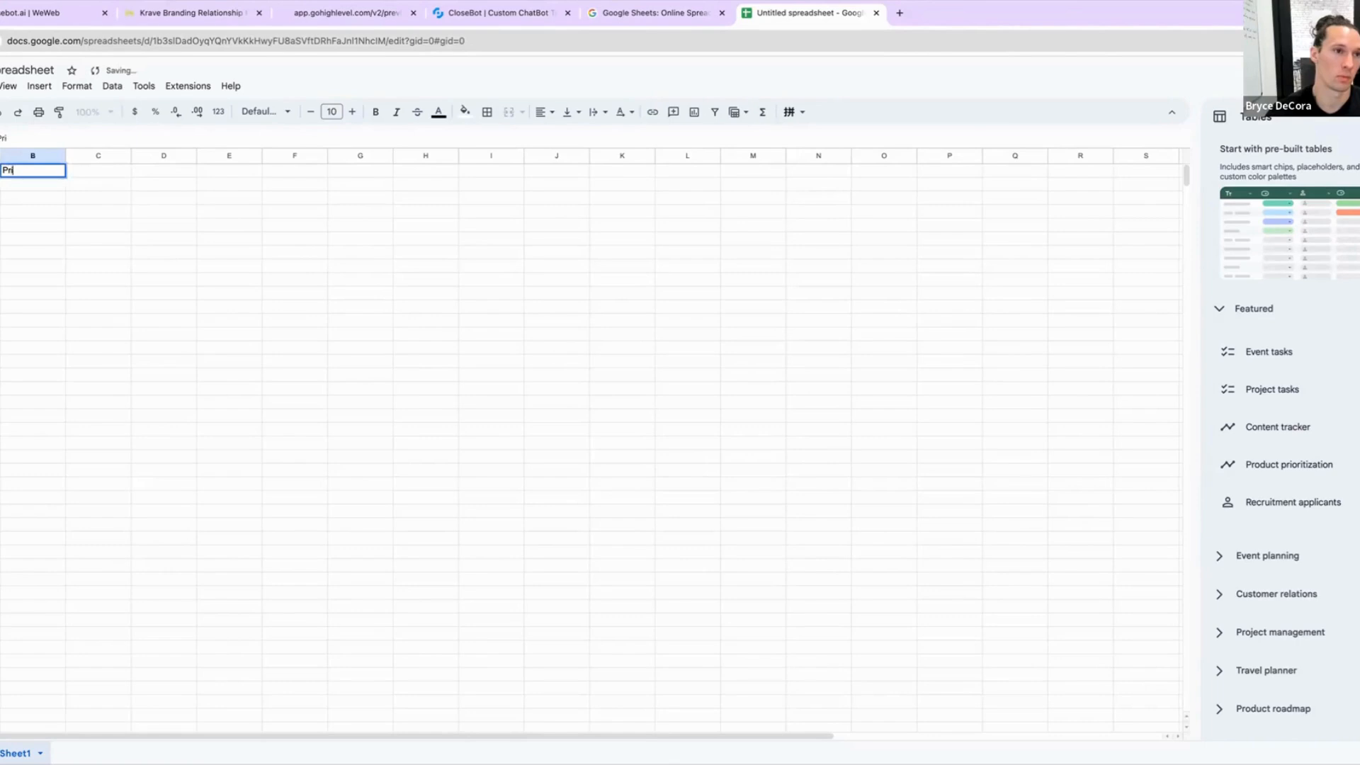
{"action": "key", "text": "Tab"}
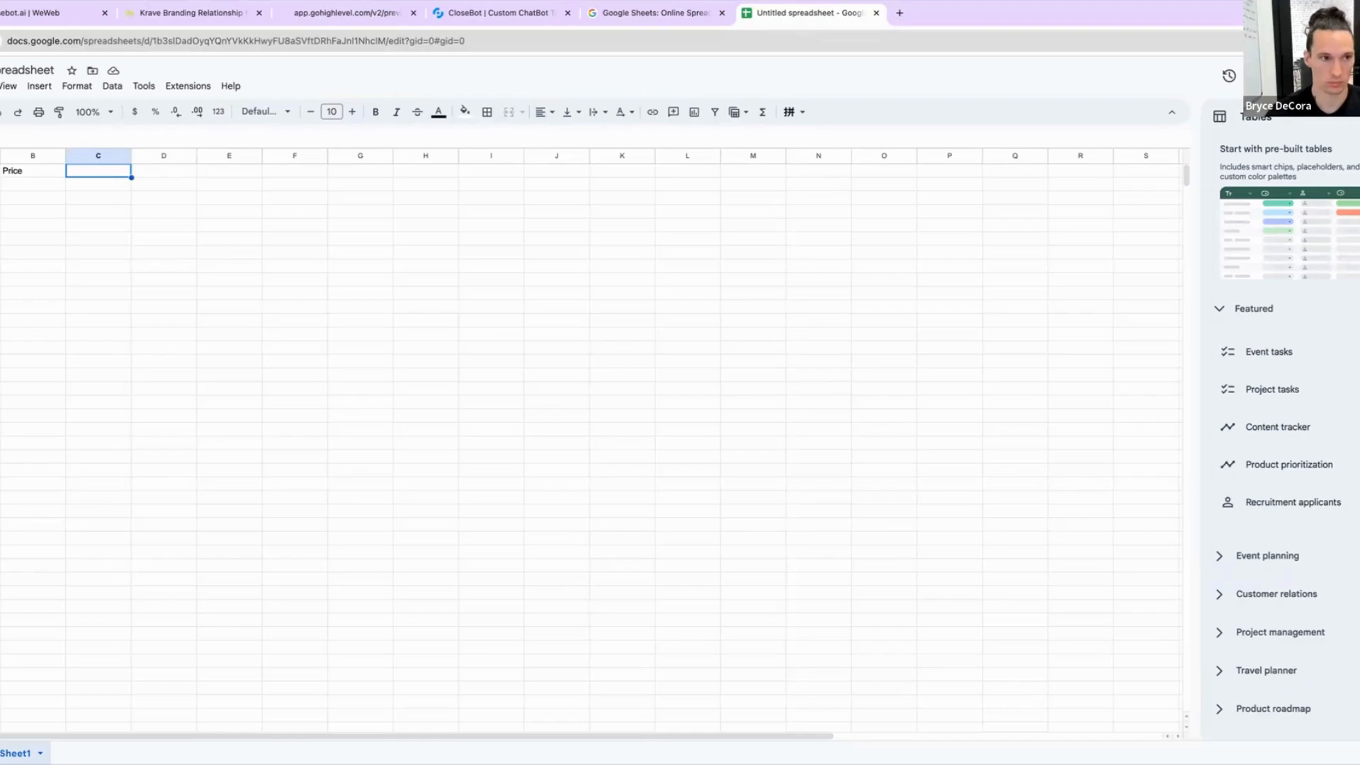
{"action": "type", "text": "Servi"}
{"action": "key", "text": "BackSpace"}
{"action": "key", "text": "BackSpace"}
{"action": "key", "text": "BackSpace"}
{"action": "key", "text": "BackSpace"}
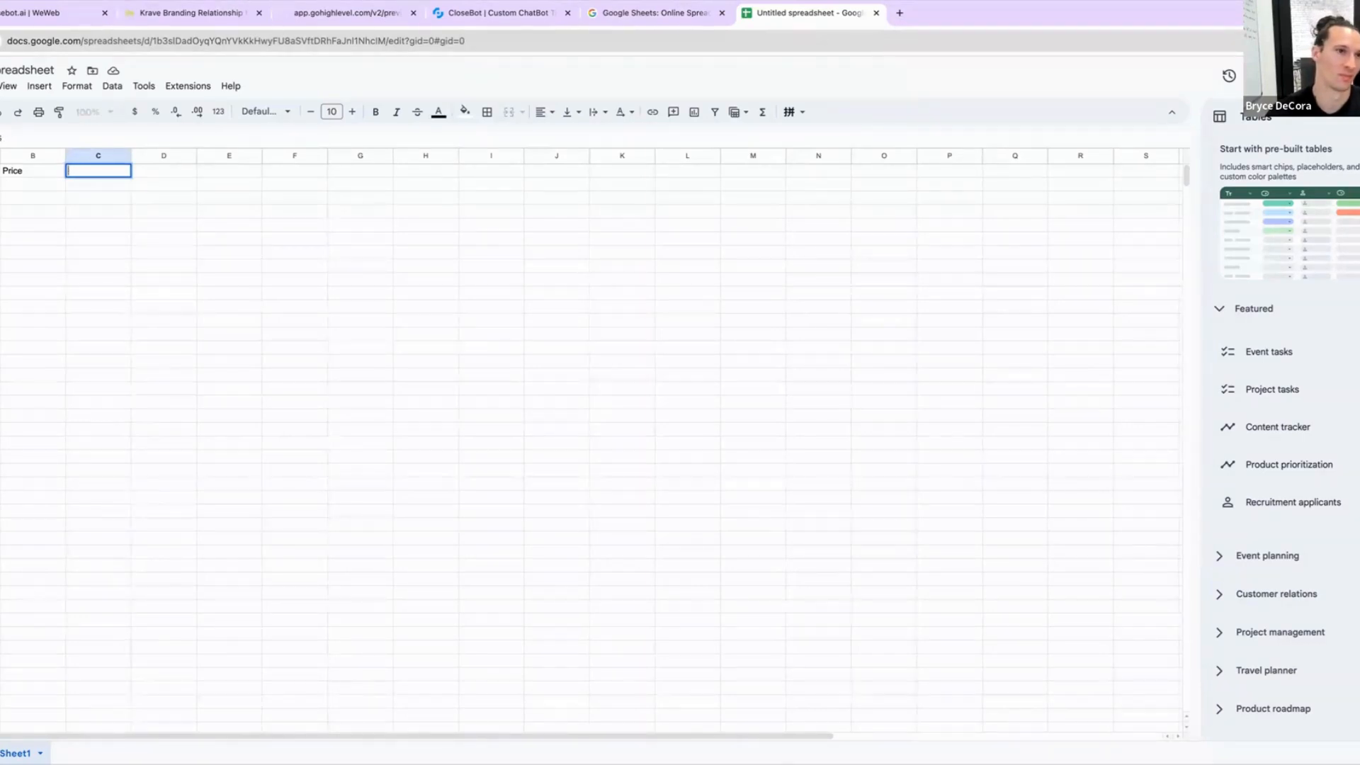
{"action": "type", "text": "Service "}
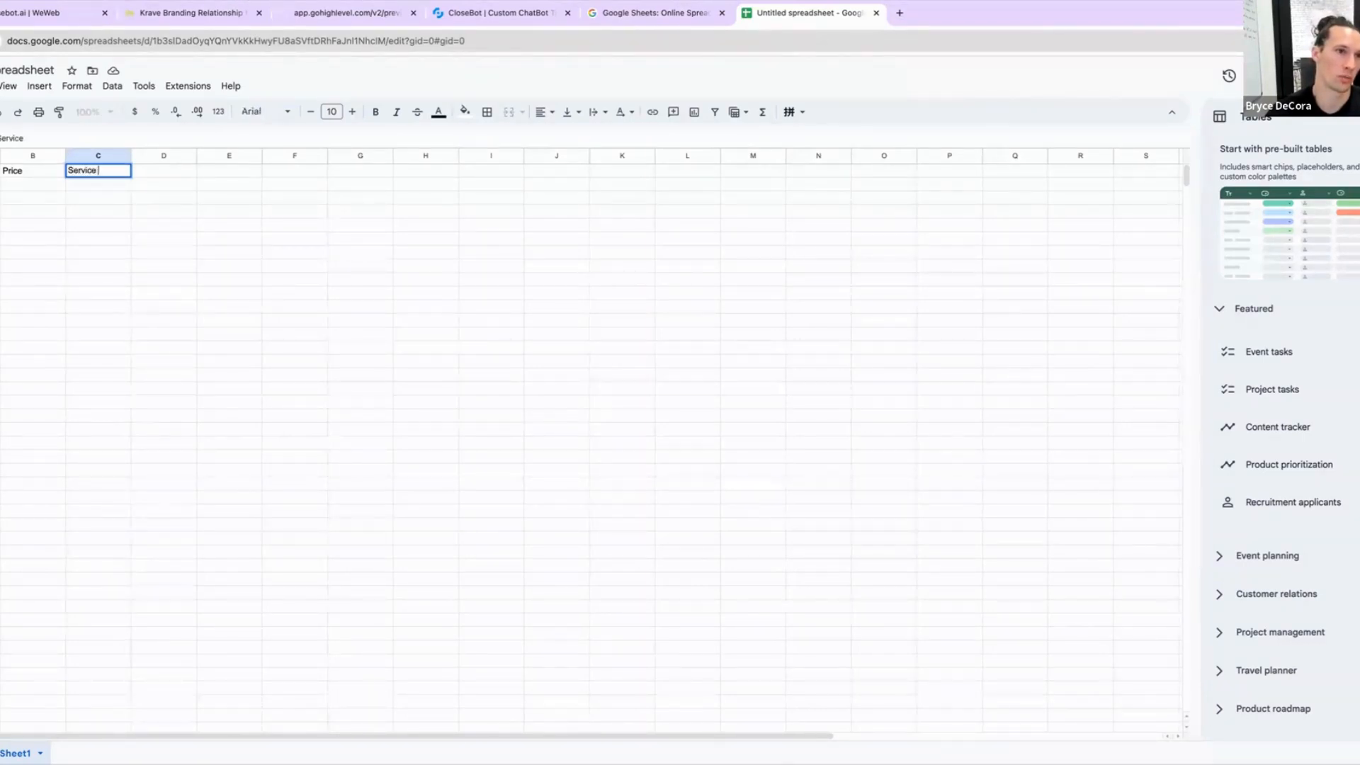
{"action": "type", "text": "Description"}
{"action": "key", "text": "Return"}
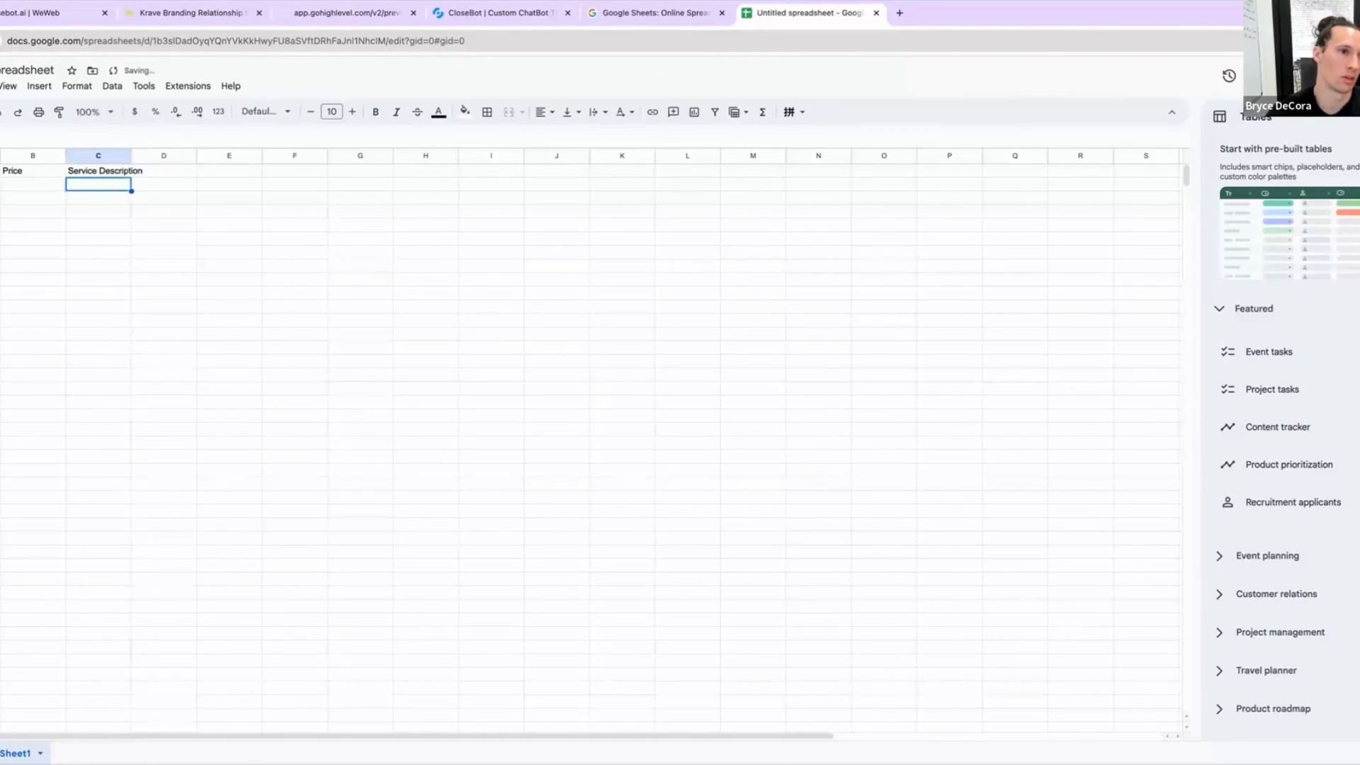
Step: List the services Basic Adjustment, Exam, Basic Massage and Deep Massage in the first column and widen it
{"action": "left_click", "coordinate": [1, 184]}
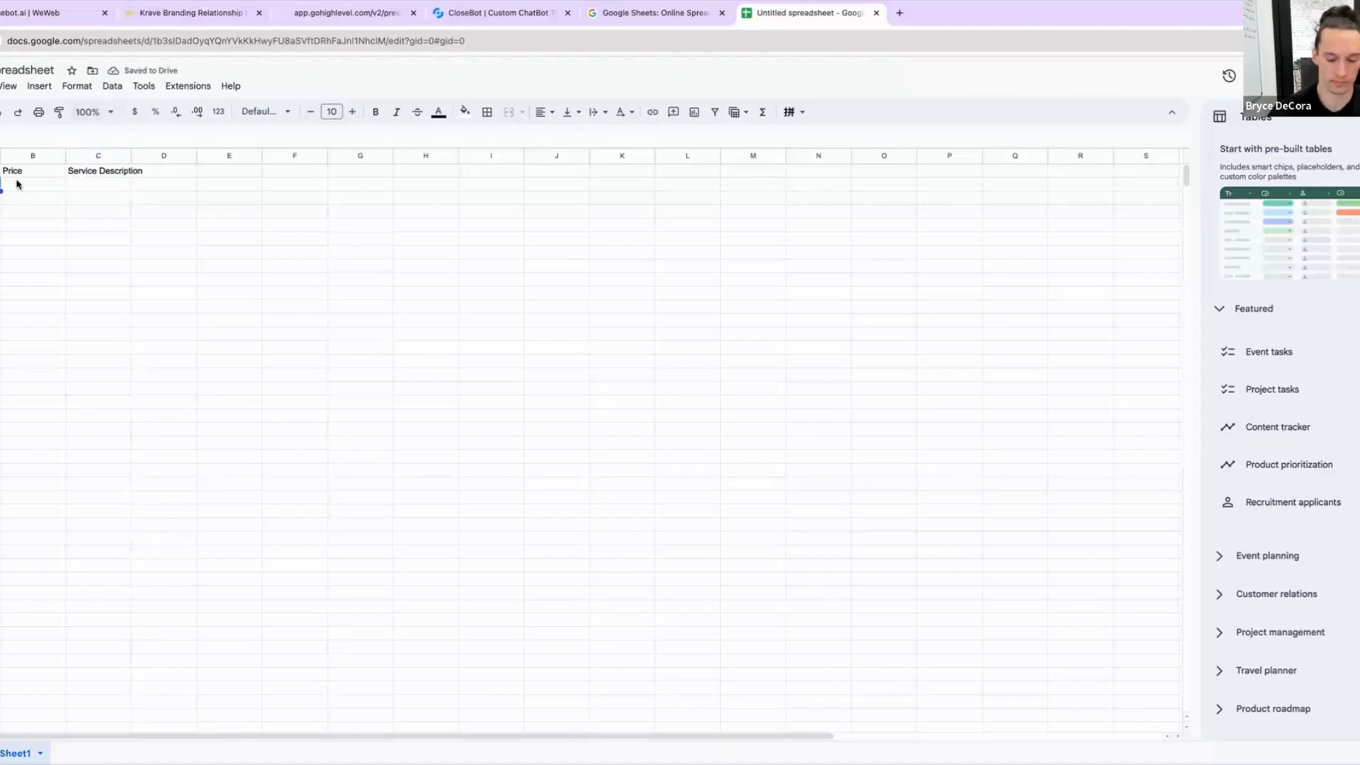
{"action": "type", "text": "Basic"}
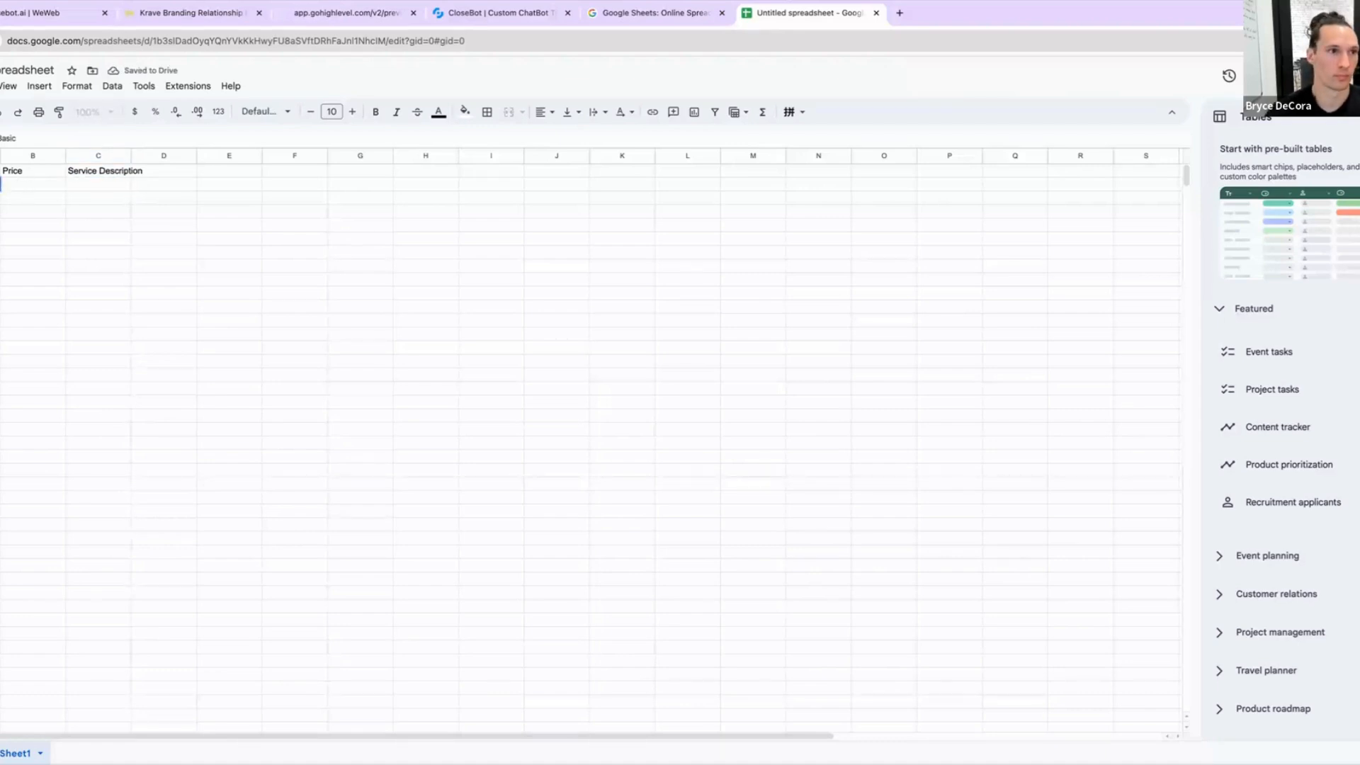
{"action": "type", "text": " Adjustment"}
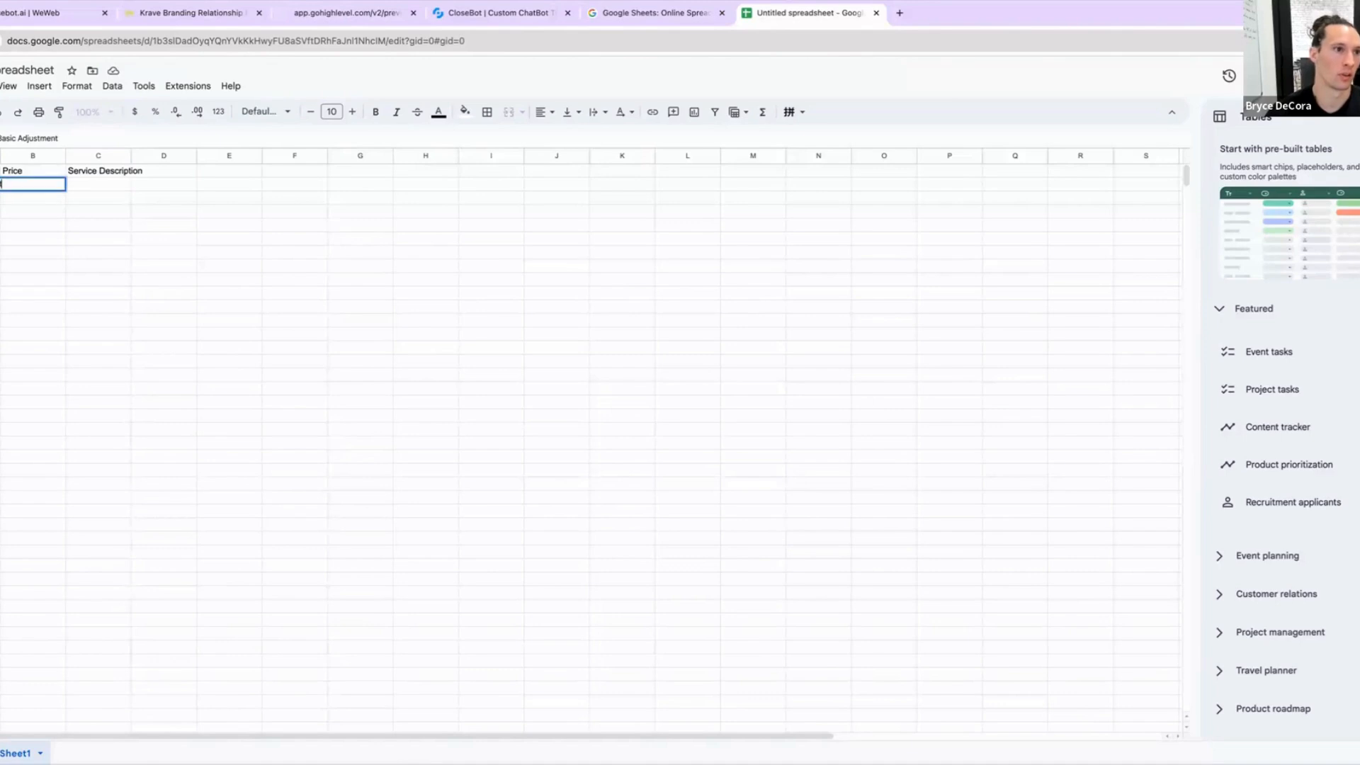
{"action": "key", "text": "Return"}
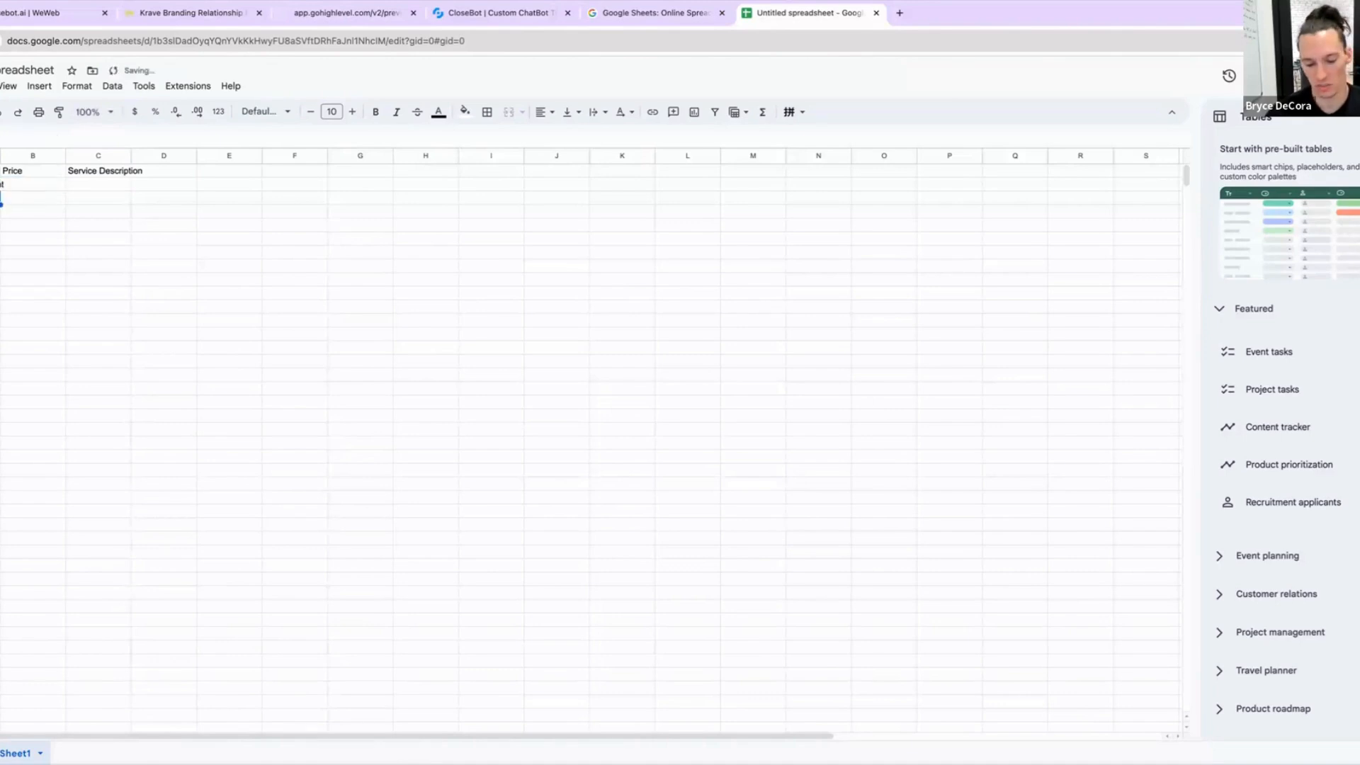
{"action": "type", "text": "Exam"}
{"action": "key", "text": "Return"}
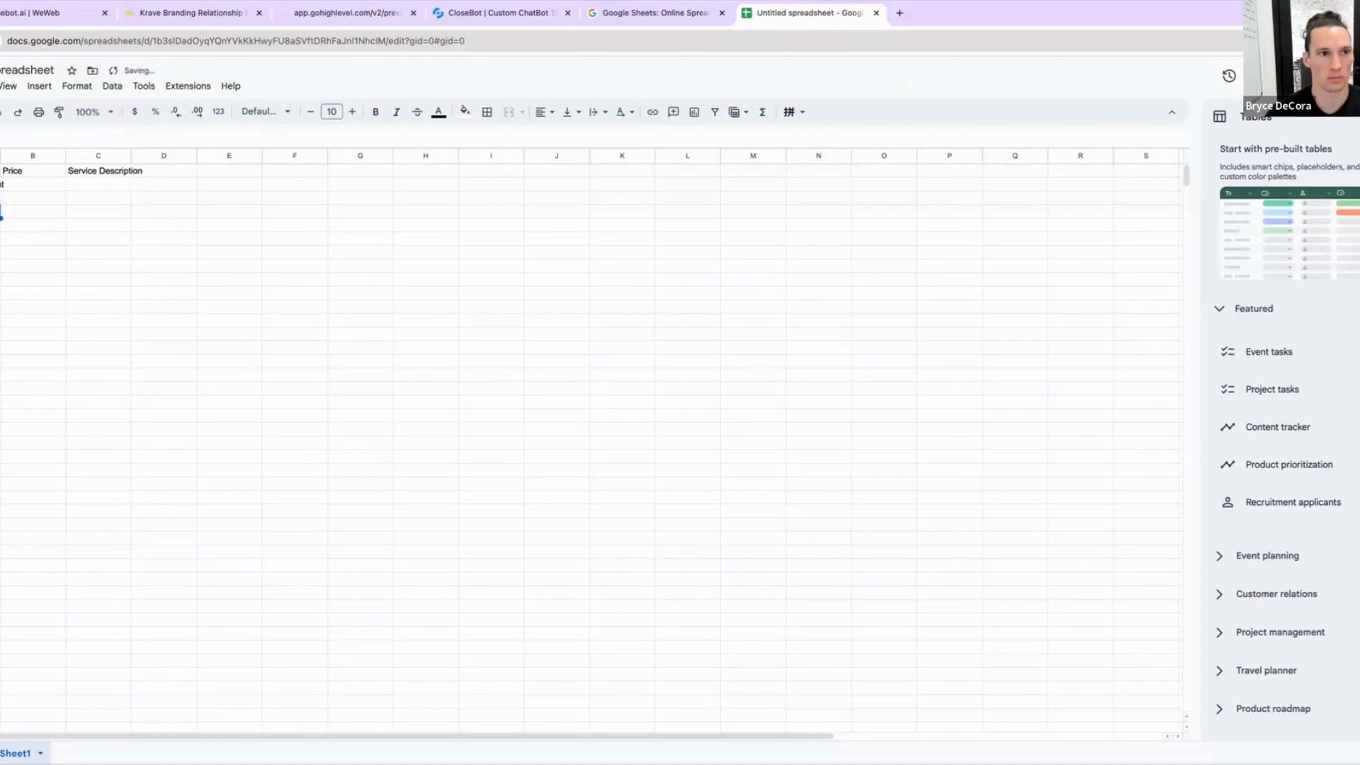
{"action": "type", "text": "M"}
{"action": "key", "text": "BackSpace"}
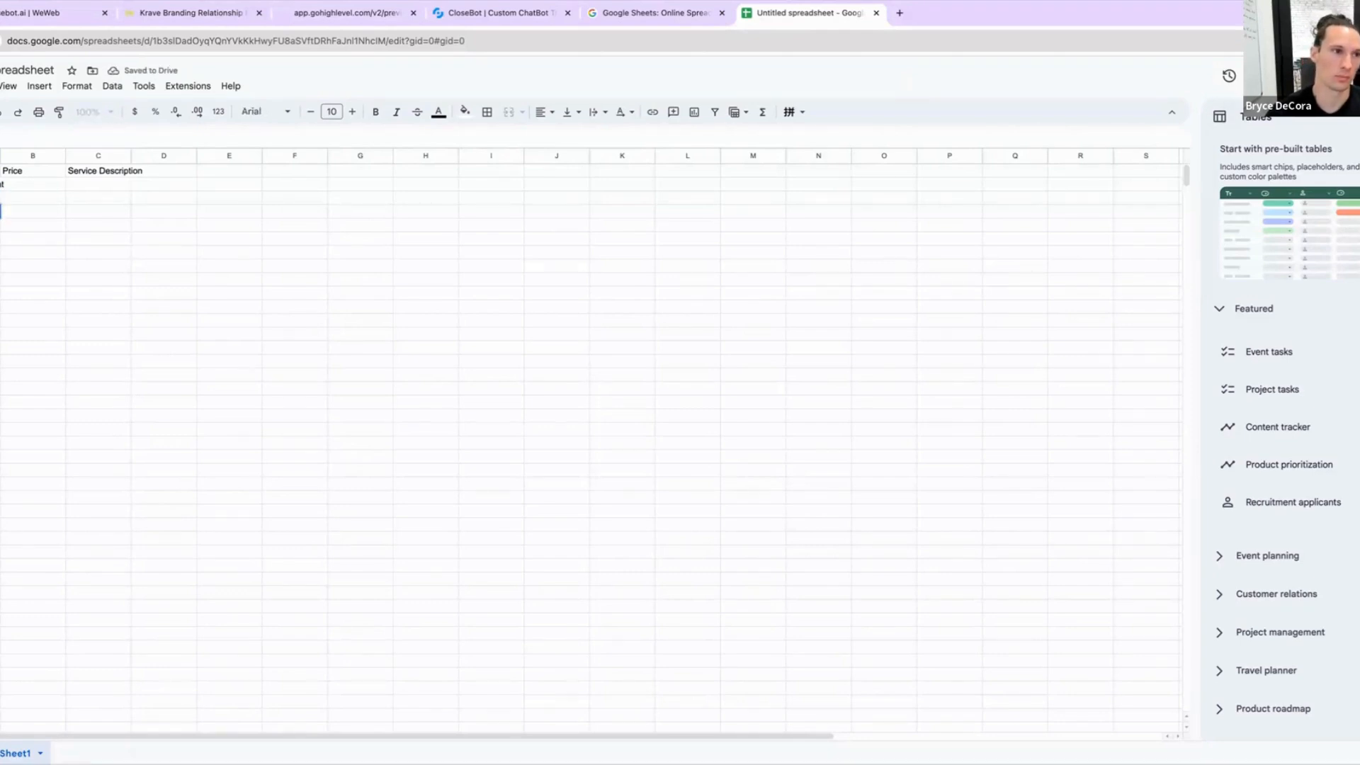
{"action": "type", "text": "Basic Mas"}
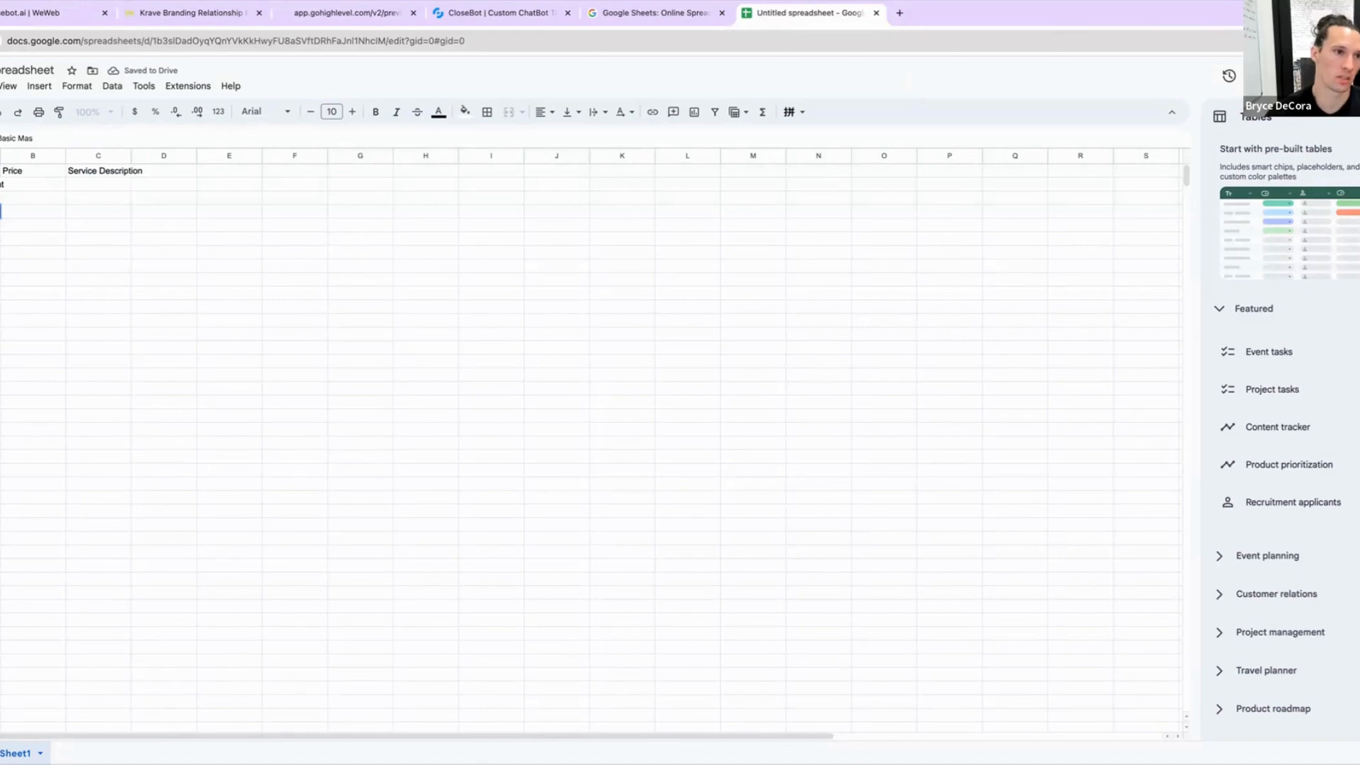
{"action": "type", "text": "sage"}
{"action": "key", "text": "Return"}
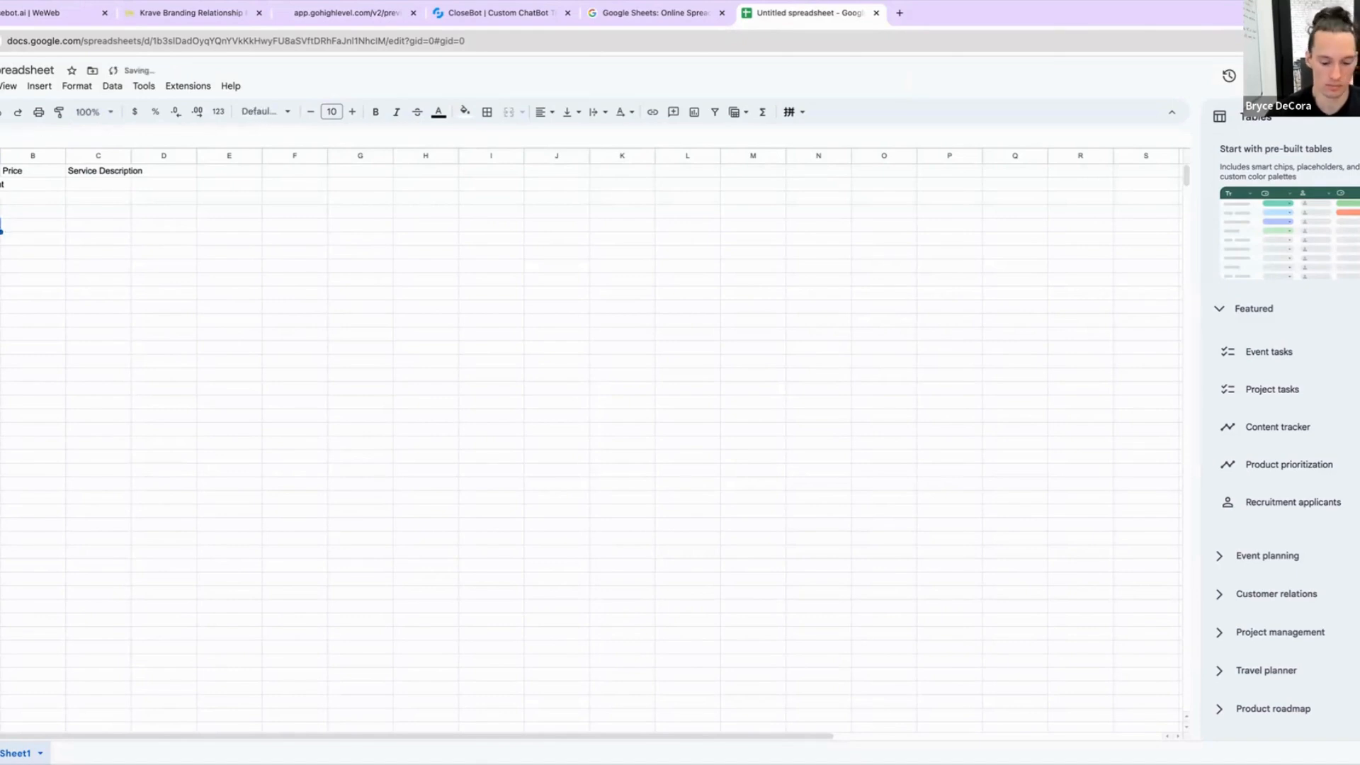
{"action": "type", "text": "Deep Massa"}
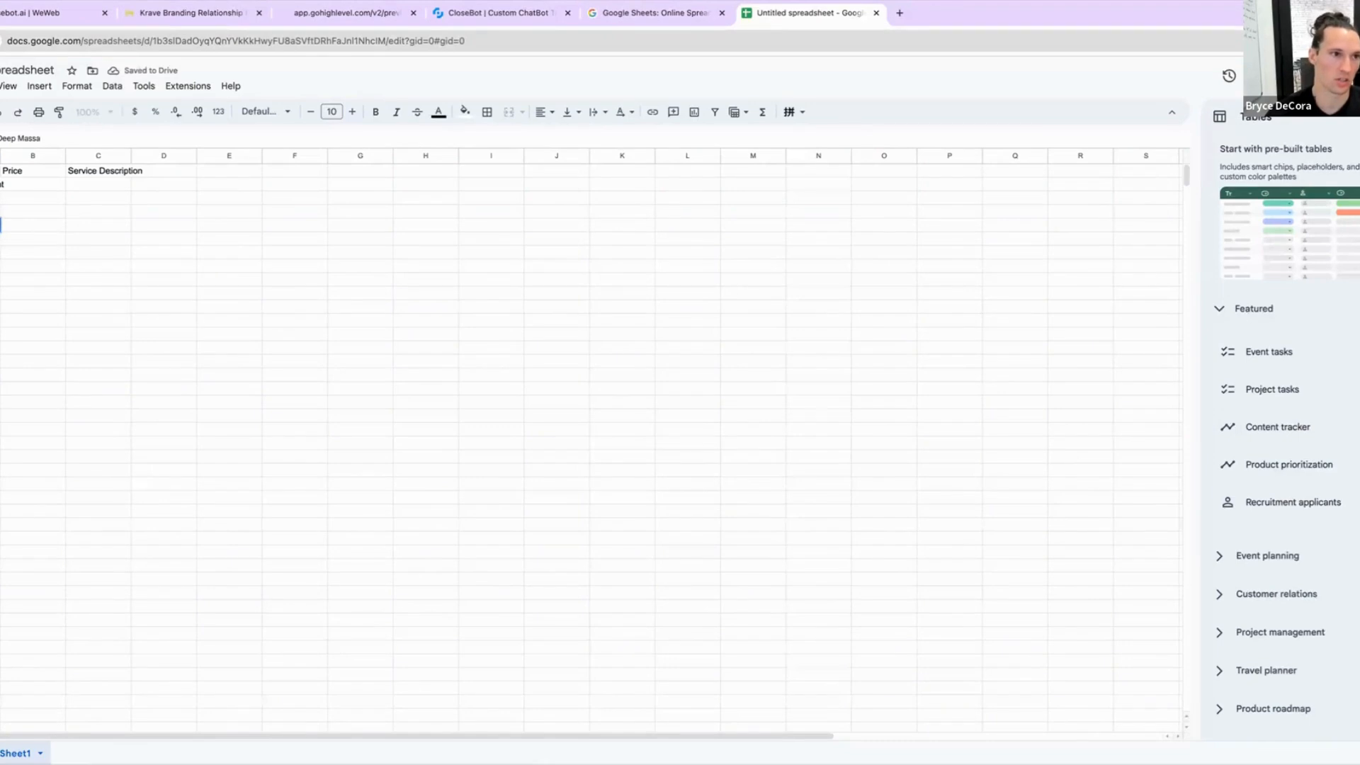
{"action": "type", "text": "ge"}
{"action": "key", "text": "Return"}
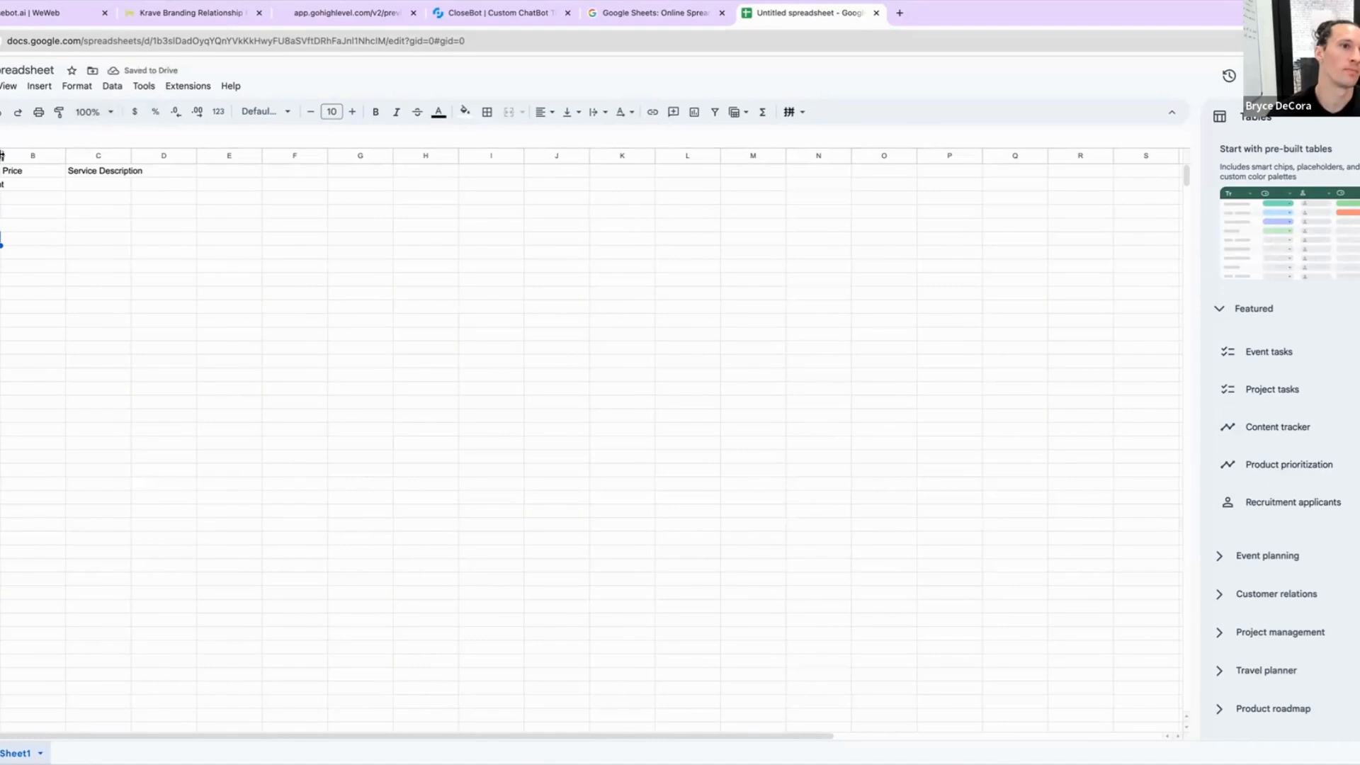
{"action": "left_click_drag", "start_coordinate": [2, 154], "coordinate": [30, 154]}
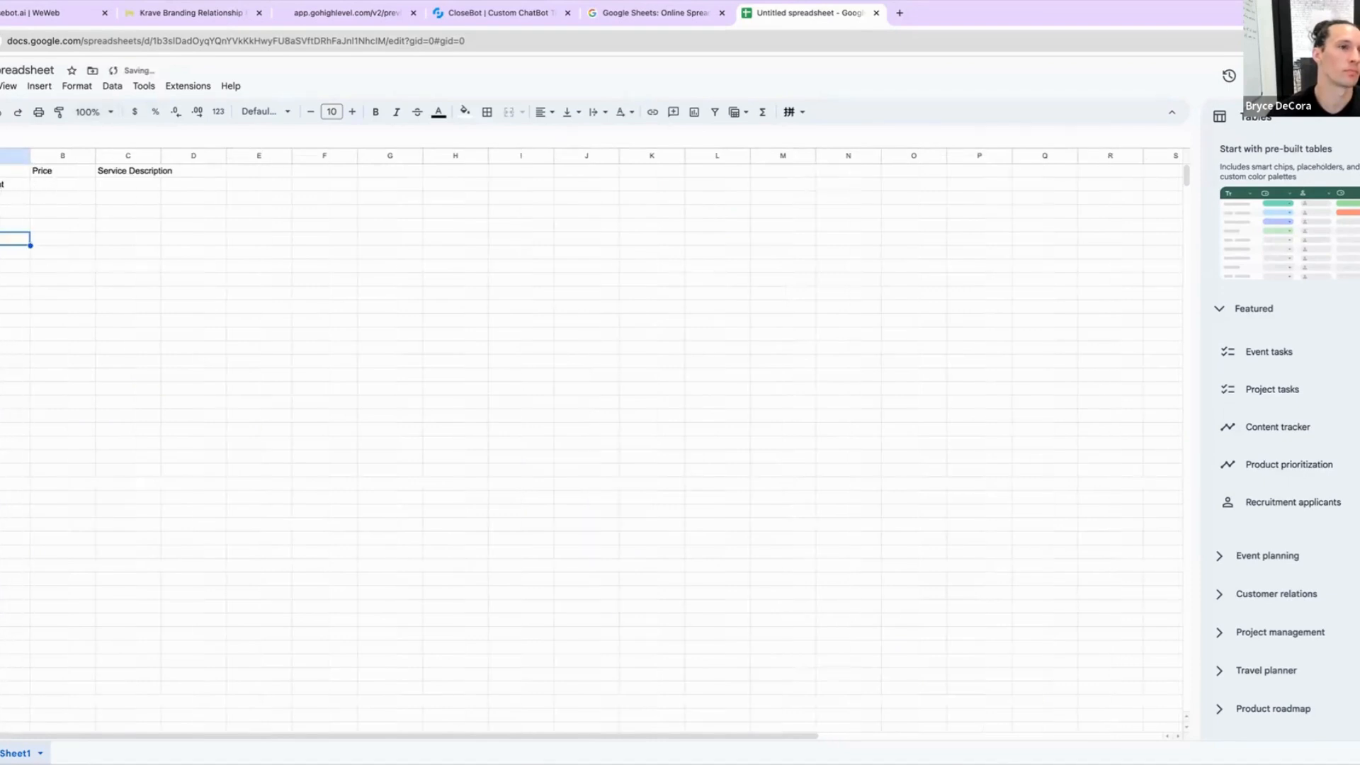
{"action": "double_click", "coordinate": [29, 236]}
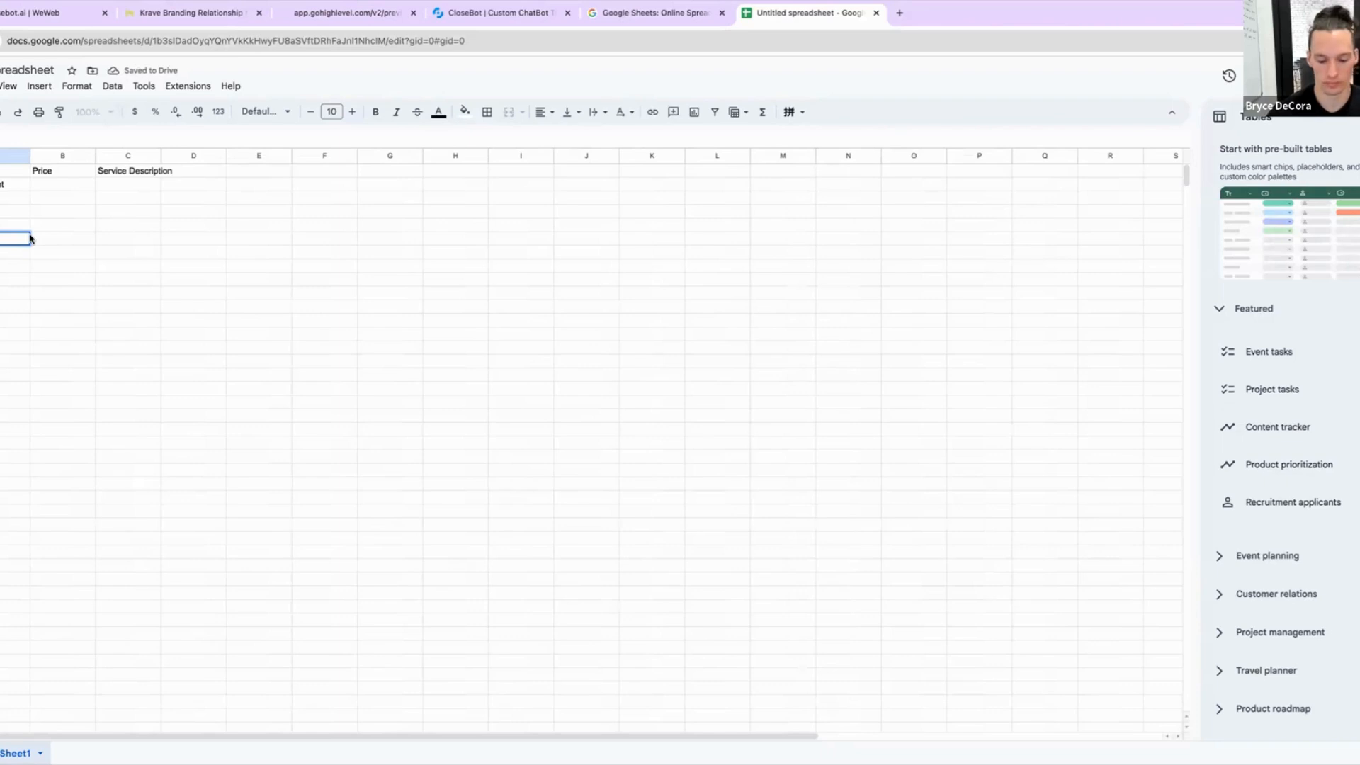
Step: Add a Body Analysis service row priced at $250 below the listed services
{"action": "type", "text": "Body A"}
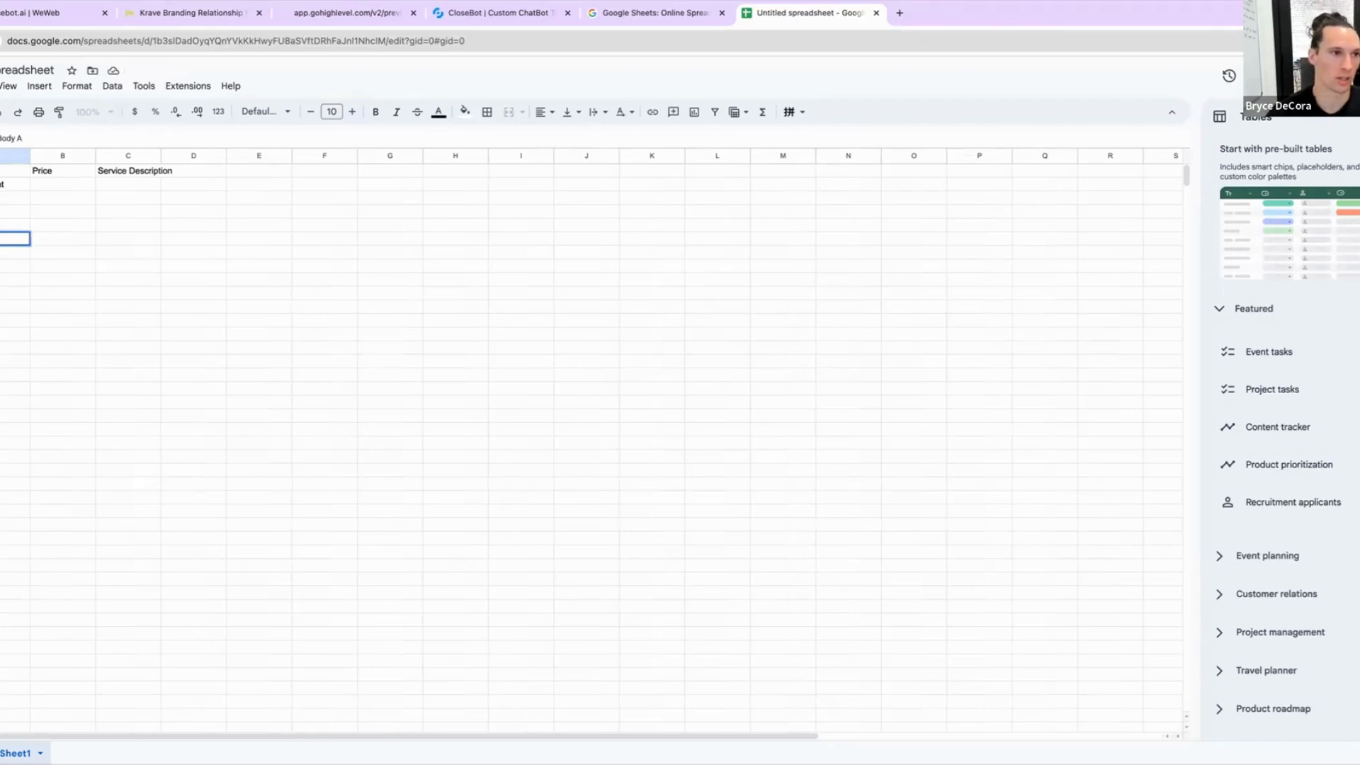
{"action": "type", "text": "nalysis"}
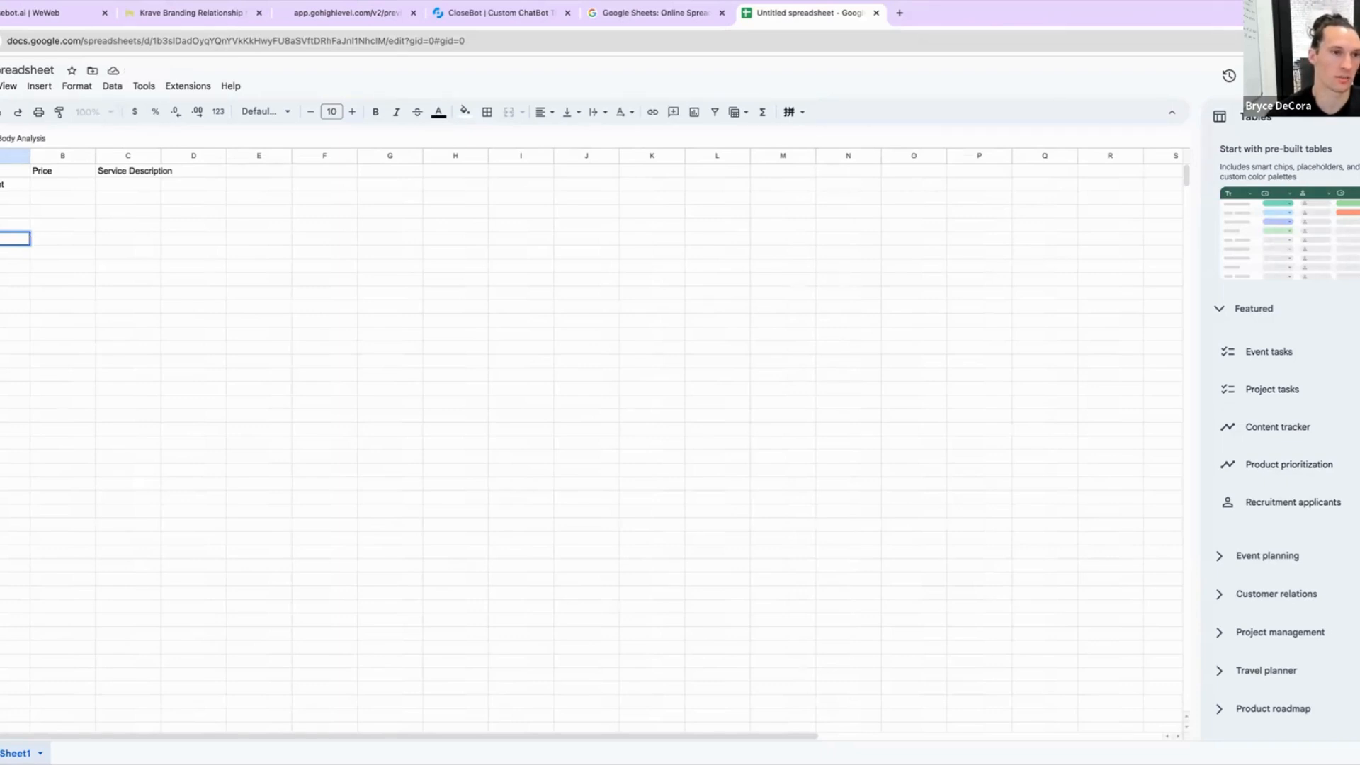
{"action": "key", "text": "Tab"}
{"action": "type", "text": "$"}
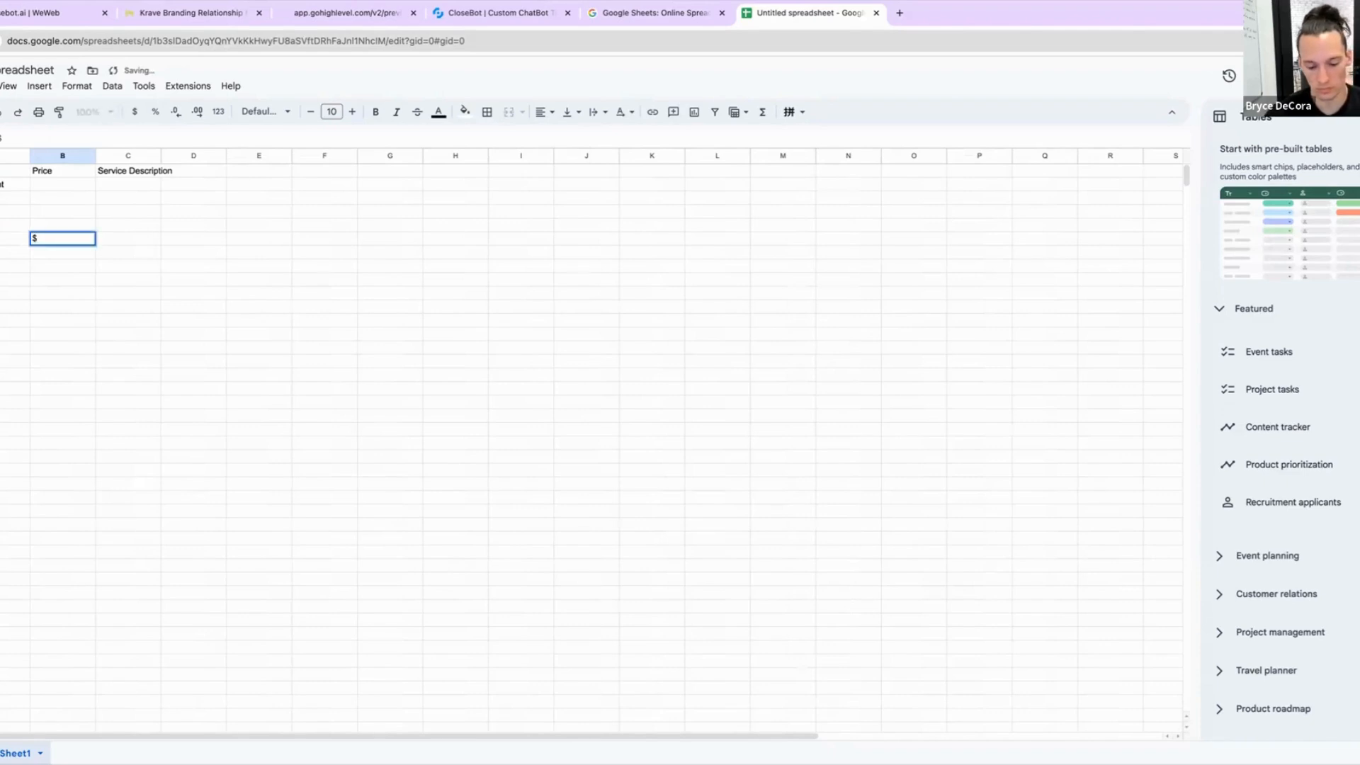
{"action": "type", "text": "250"}
{"action": "key", "text": "Return"}
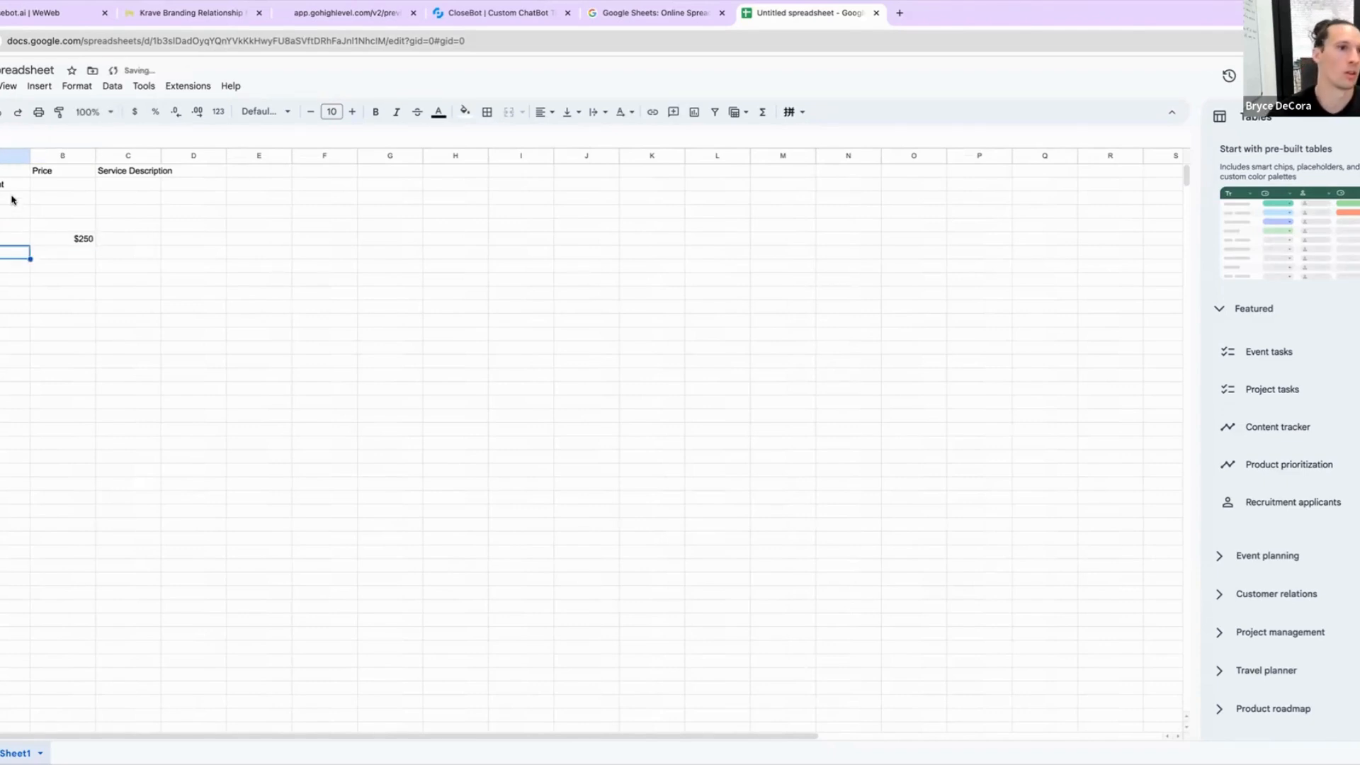
Step: Enter prices $45, $65, $85 and $95 for the first four services in the Price column
{"action": "left_click", "coordinate": [52, 184]}
{"action": "type", "text": "$"}
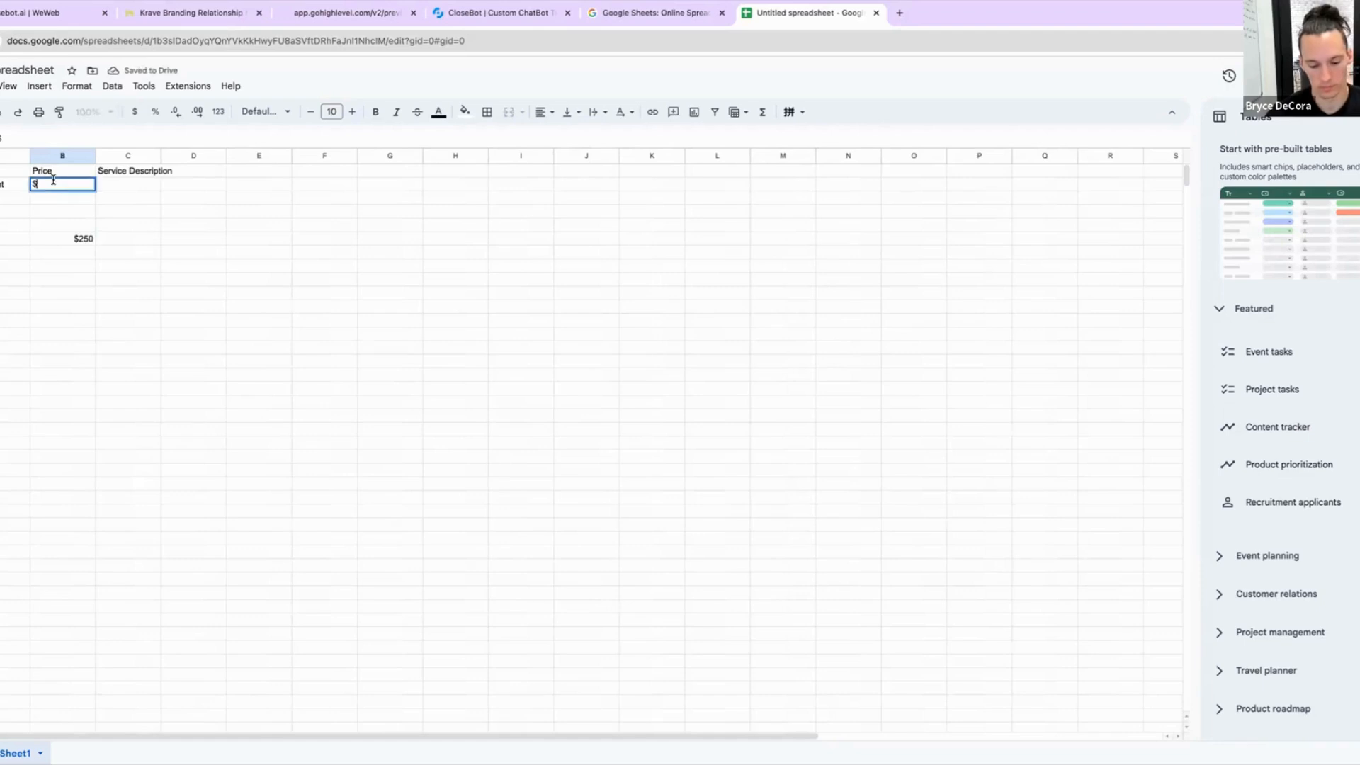
{"action": "type", "text": "45"}
{"action": "key", "text": "Return"}
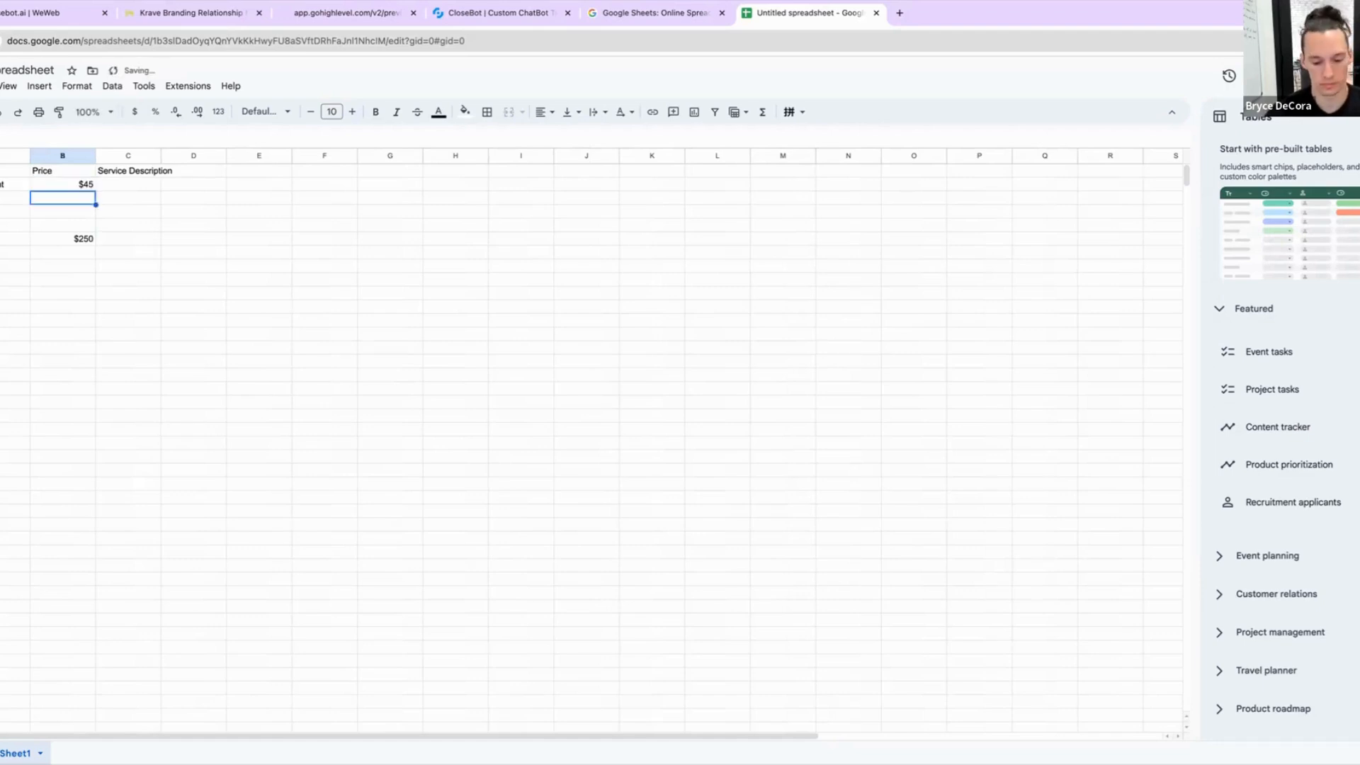
{"action": "type", "text": "$65"}
{"action": "key", "text": "Return"}
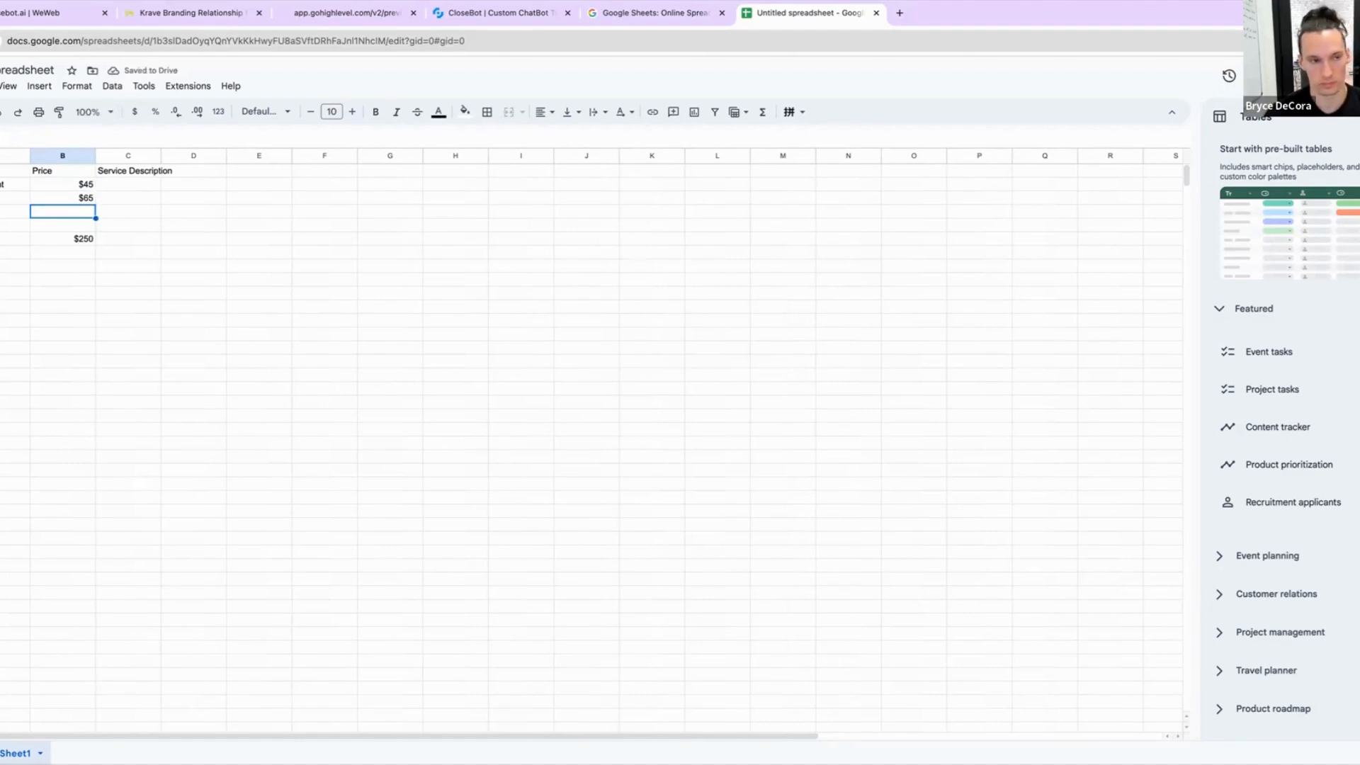
{"action": "type", "text": "$"}
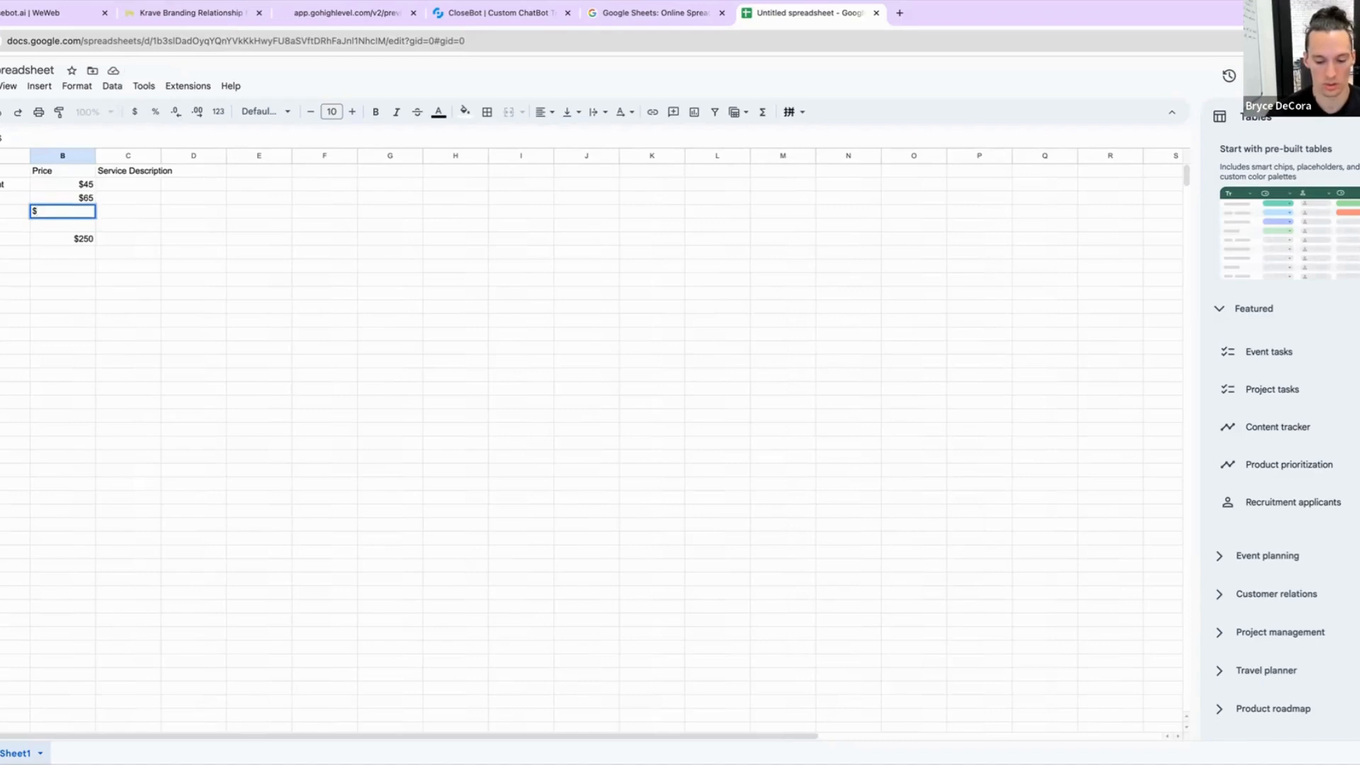
{"action": "type", "text": "85"}
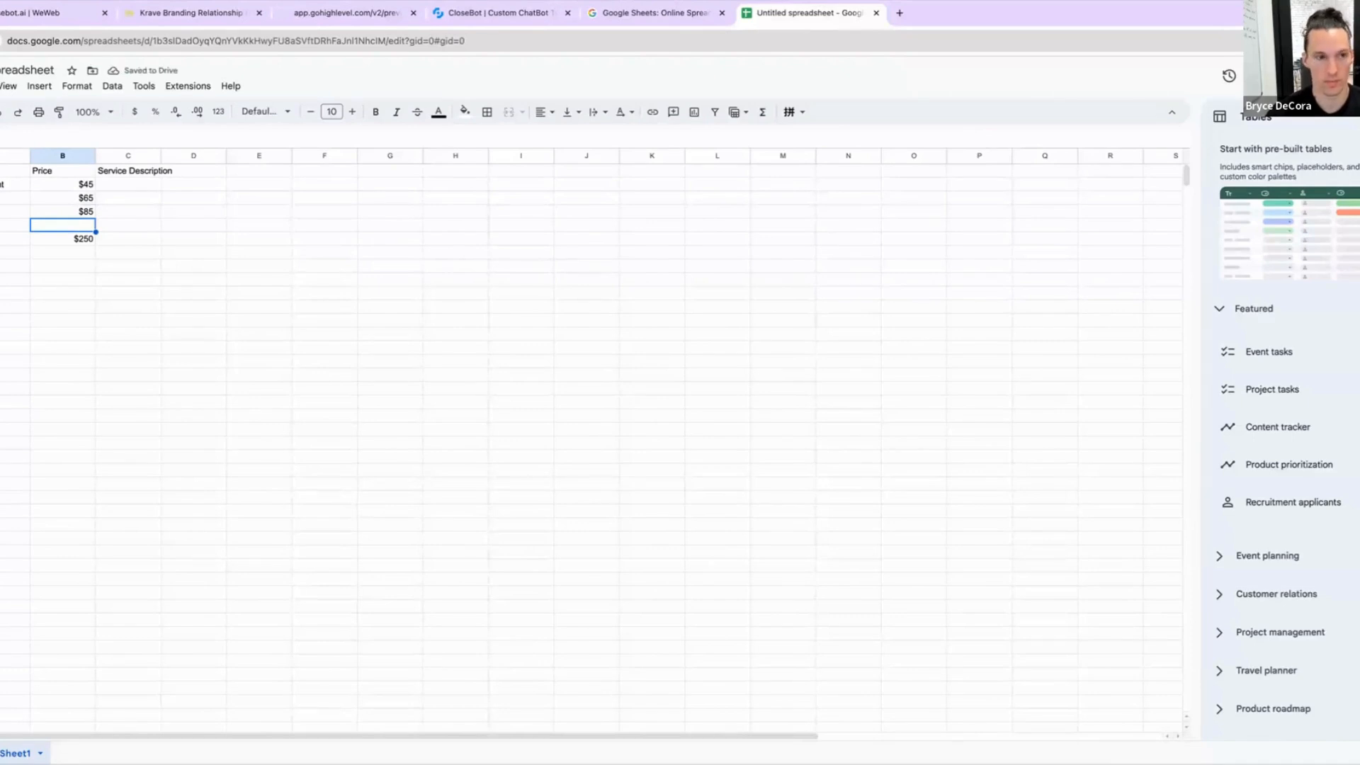
{"action": "type", "text": "$95"}
{"action": "key", "text": "Return"}
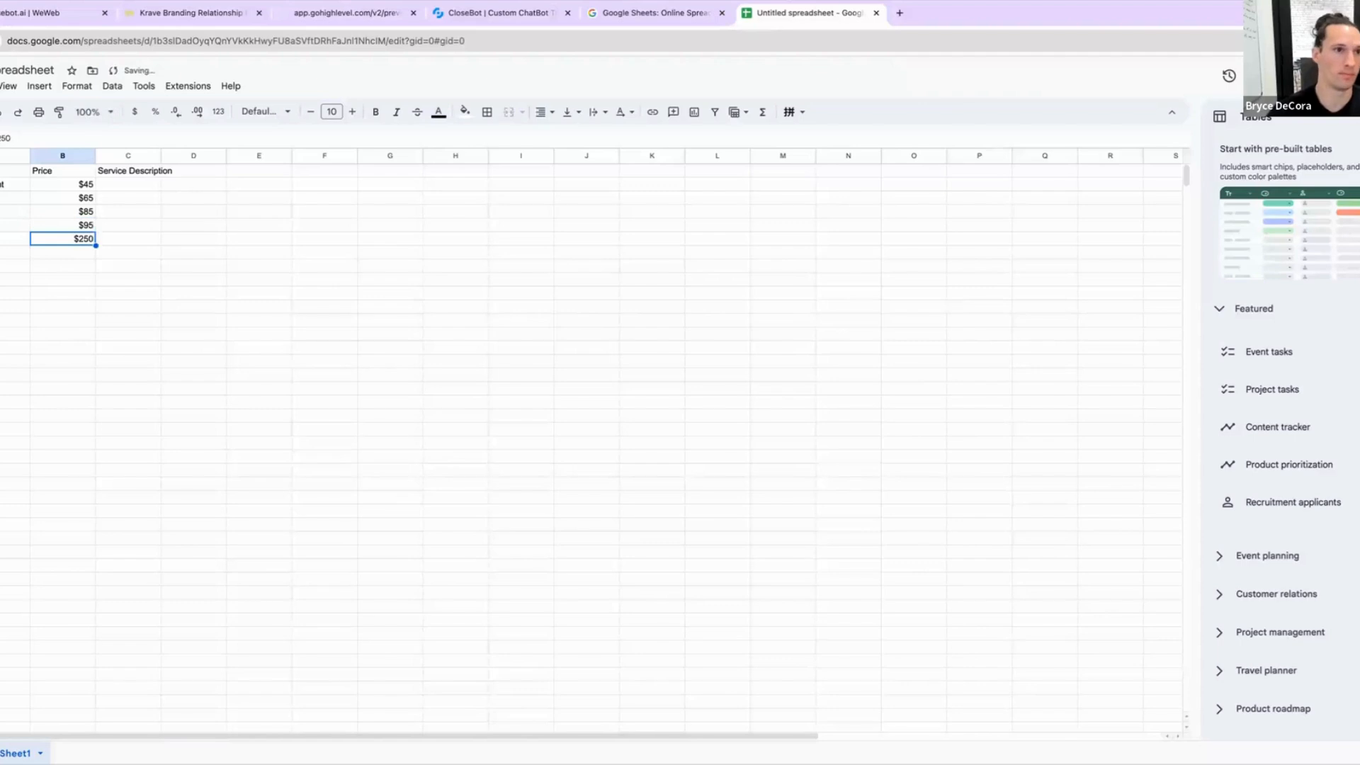
Step: Widen the Service Description column and describe the first service as 'Basic chiropractic adjustment required to first have a body analysis done and this is more of a maintenance session'
{"action": "left_click_drag", "start_coordinate": [161, 155], "coordinate": [413, 155]}
{"action": "left_click", "coordinate": [168, 187]}
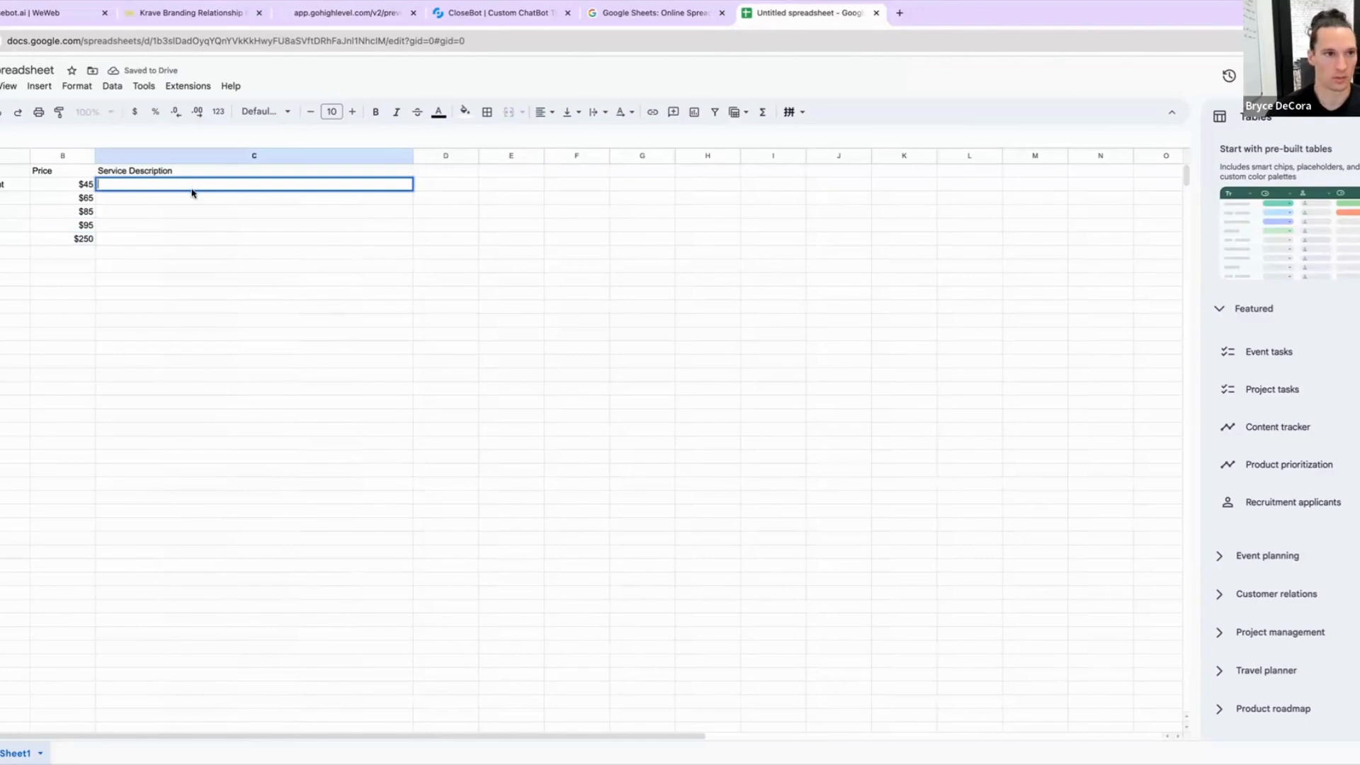
{"action": "type", "text": "Basi"}
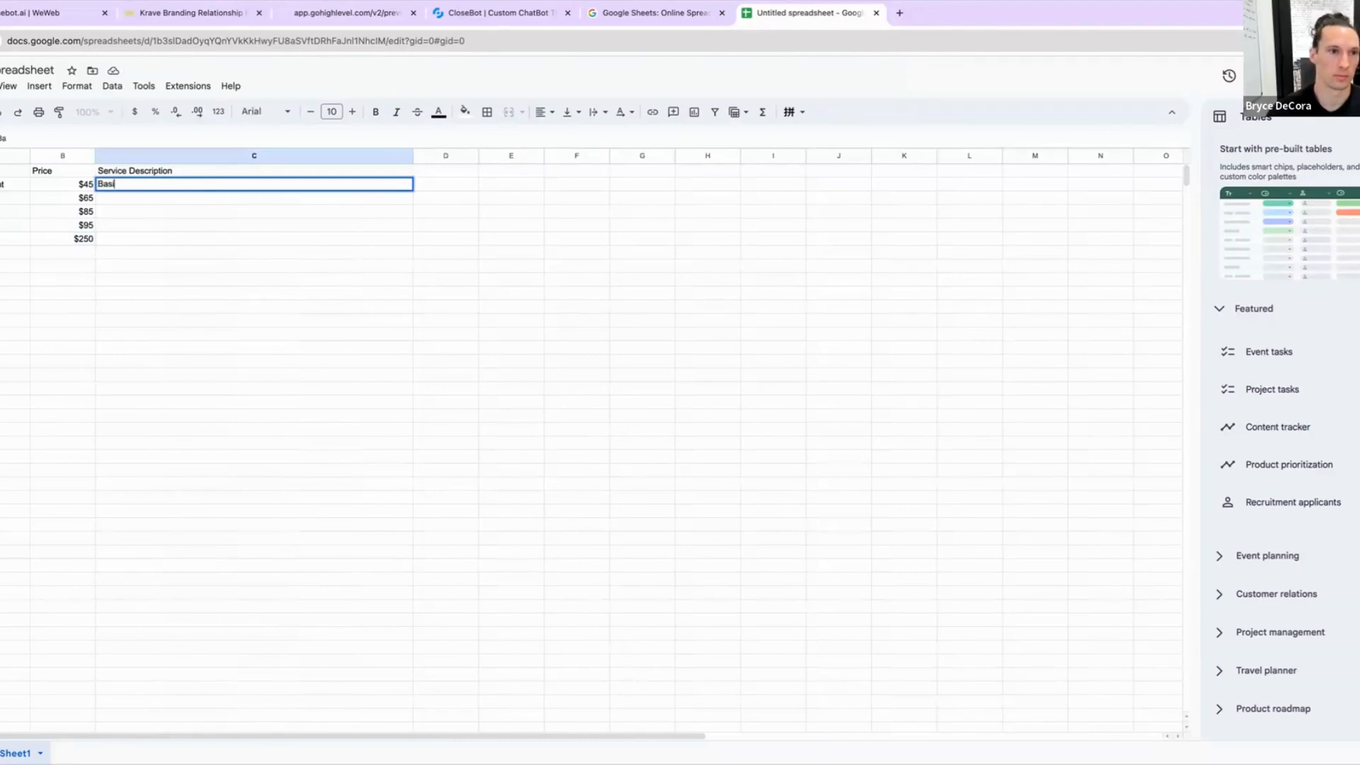
{"action": "type", "text": "c chirop"}
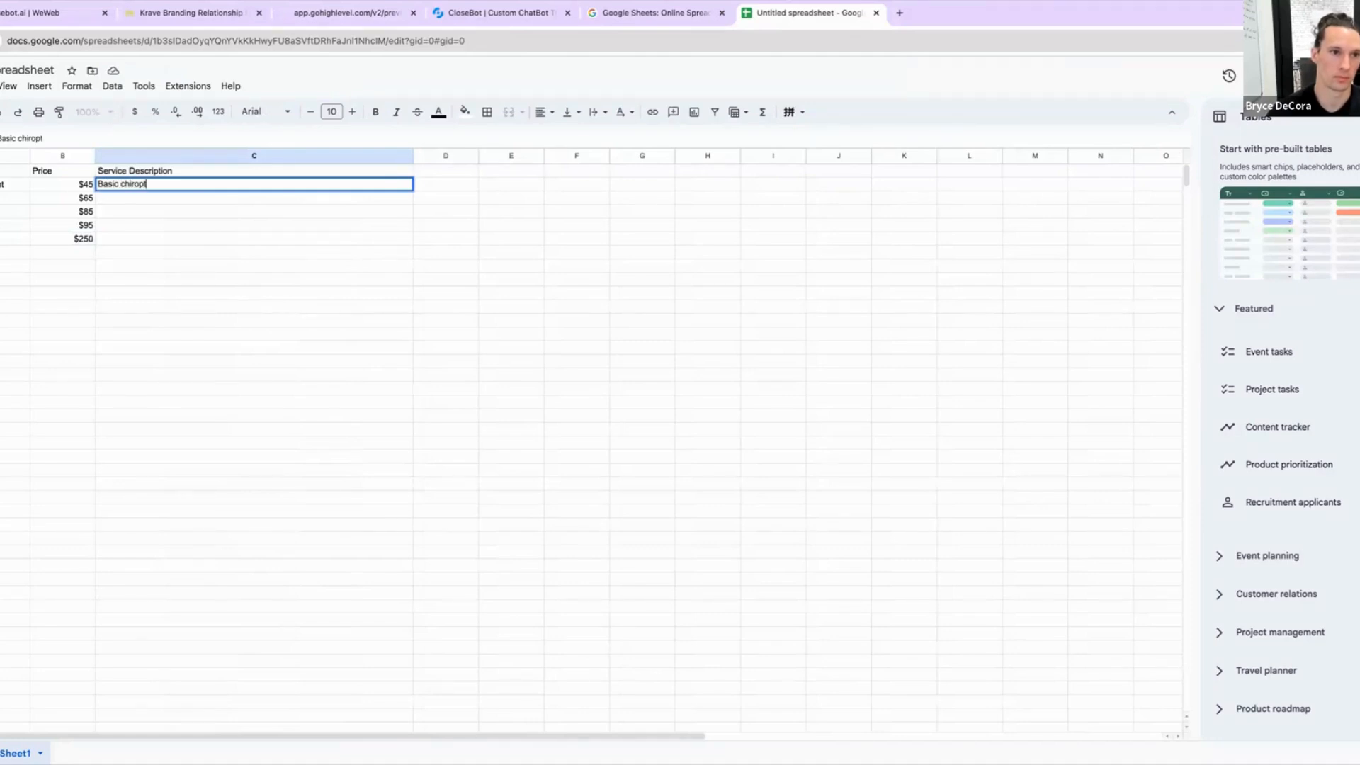
{"action": "type", "text": "ra"}
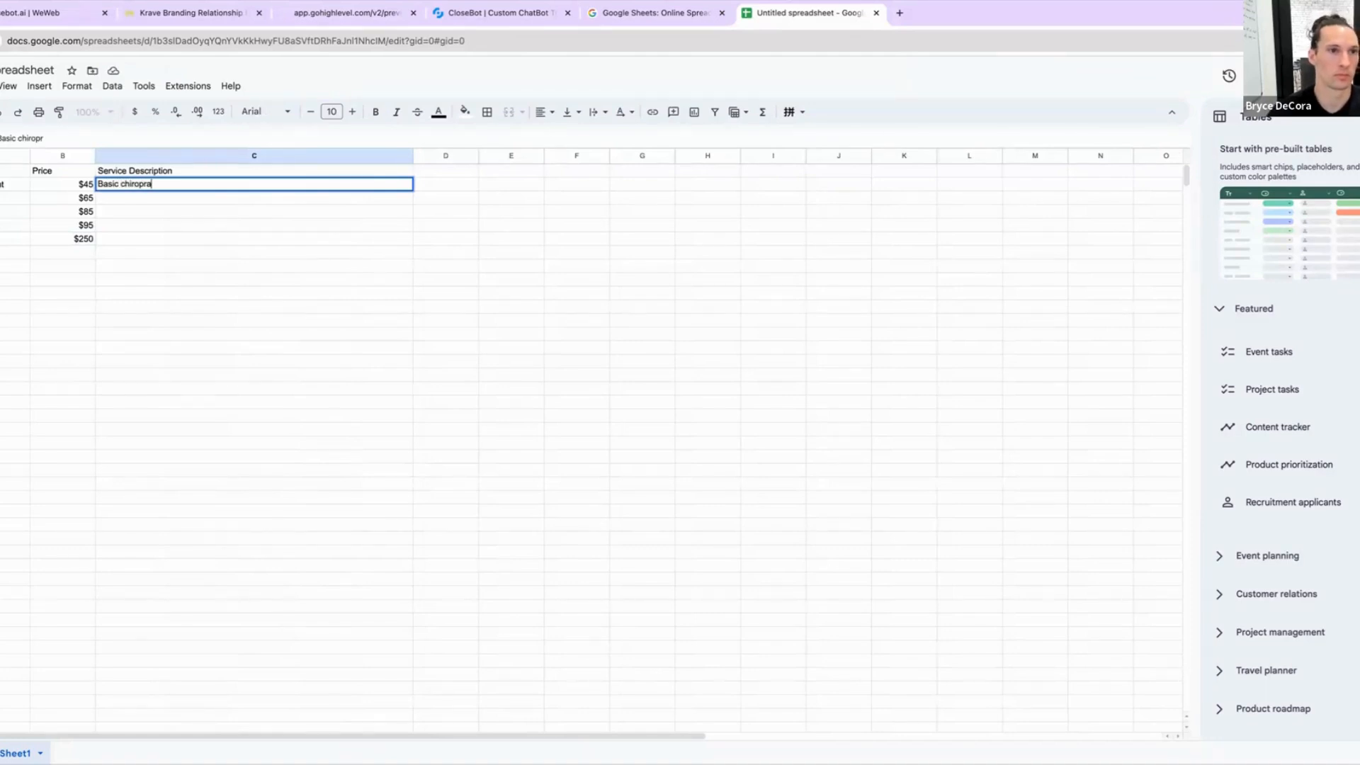
{"action": "type", "text": "ctic adjust"}
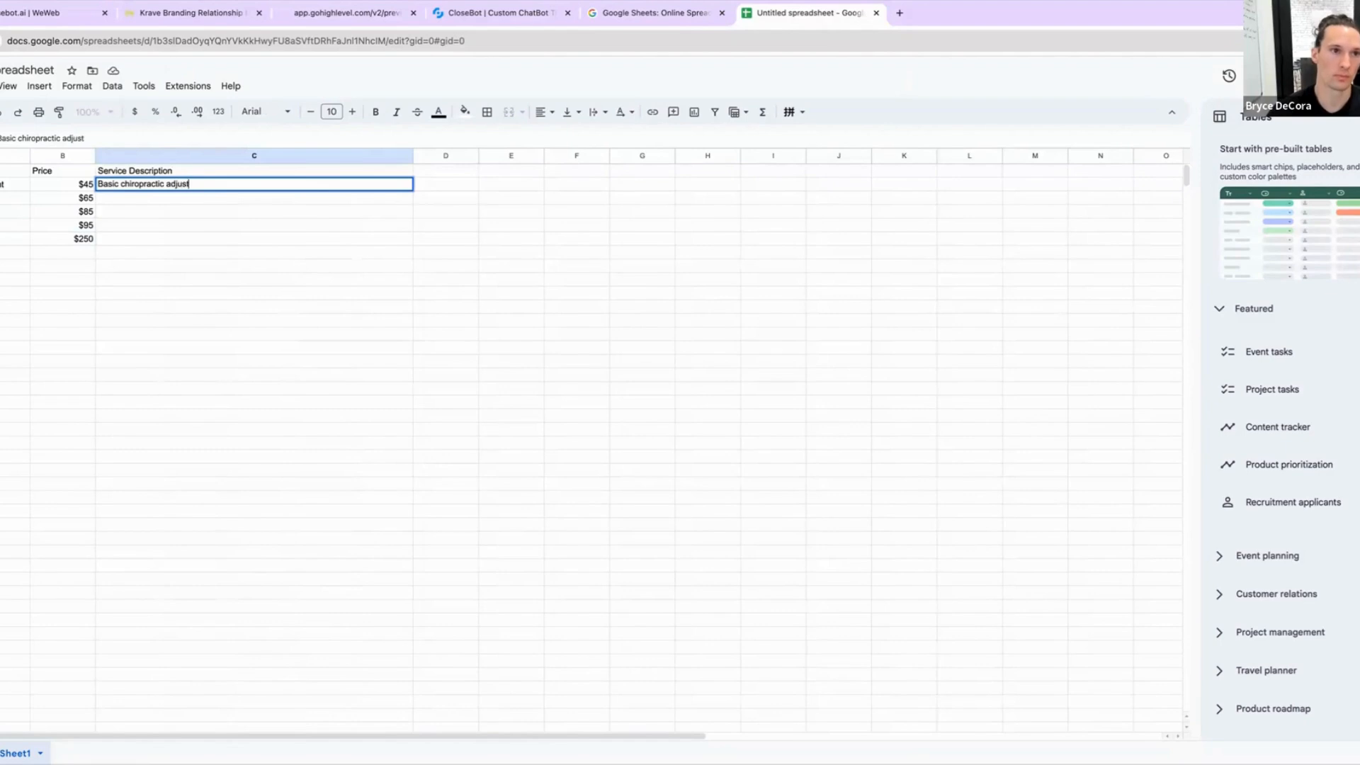
{"action": "type", "text": "ment"}
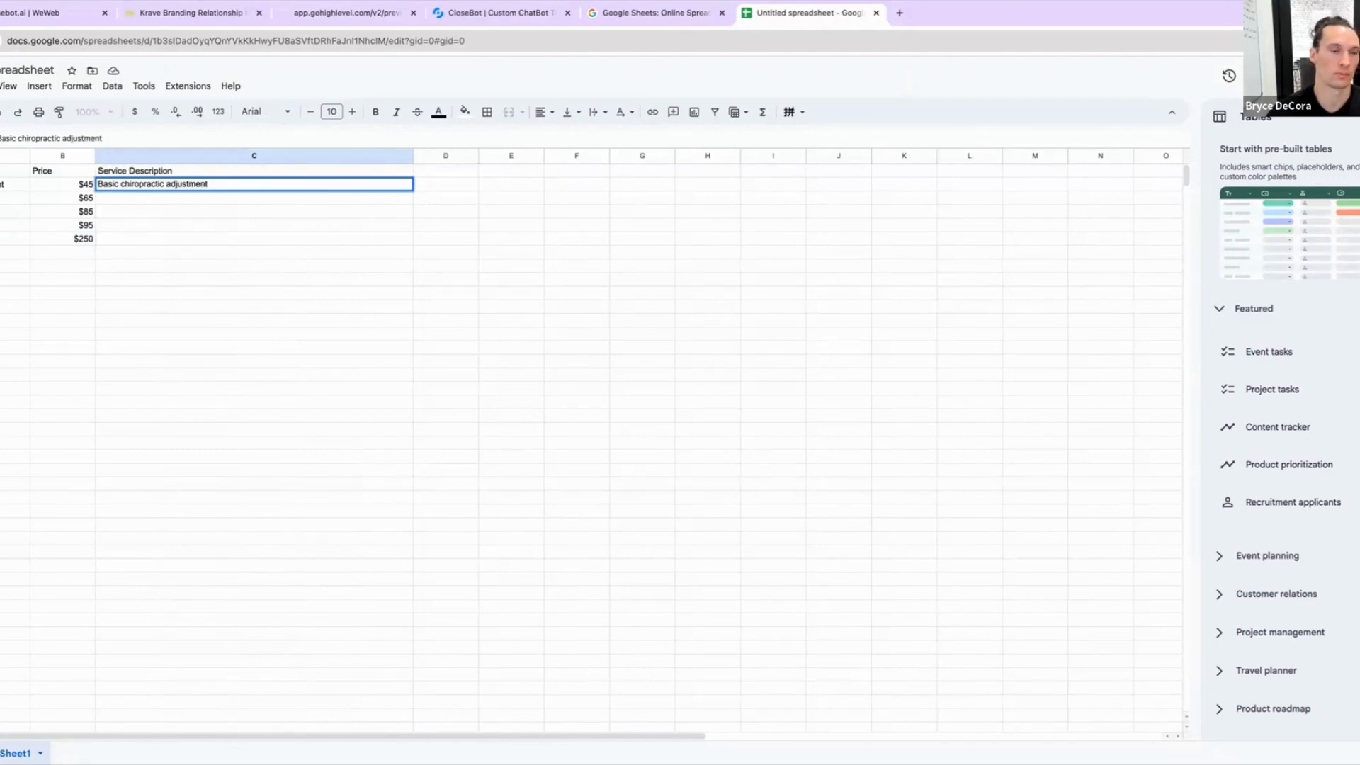
{"action": "type", "text": " requ"}
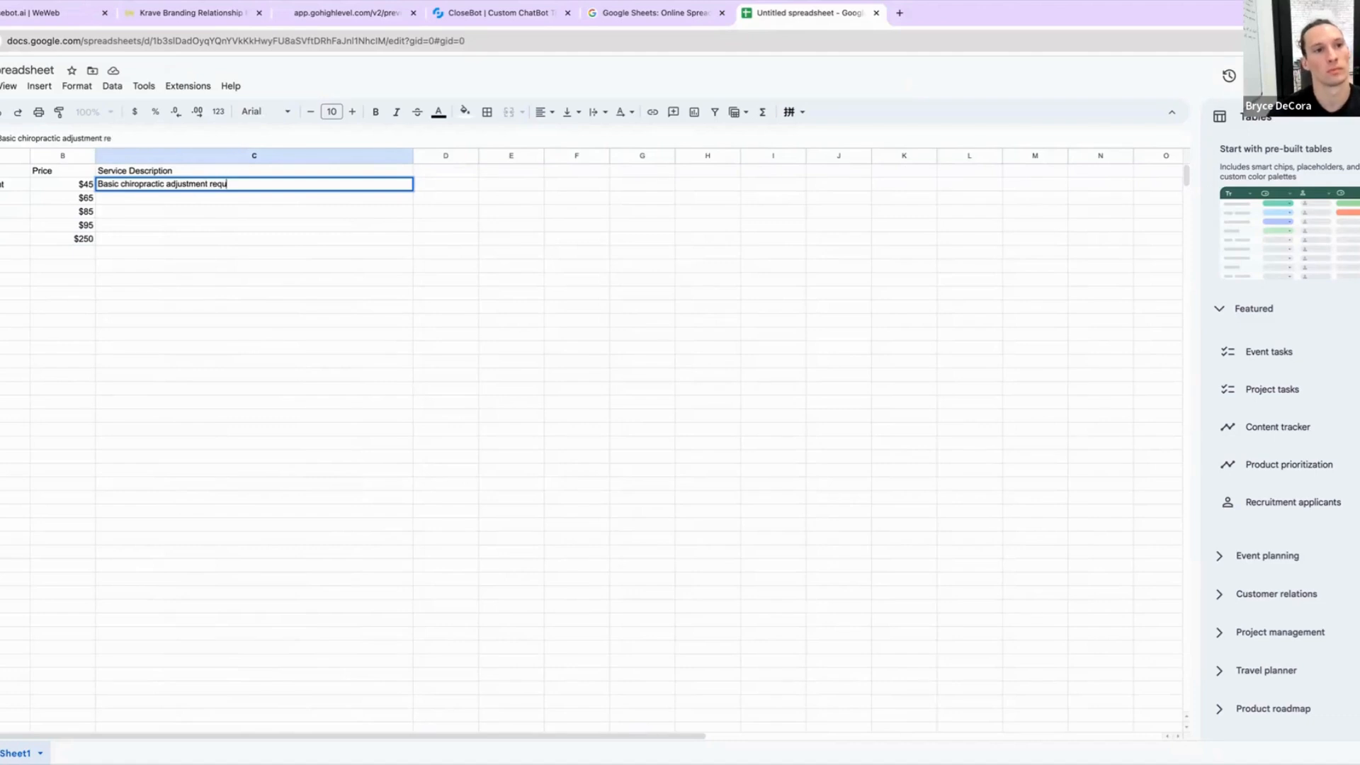
{"action": "type", "text": "ired to fir"}
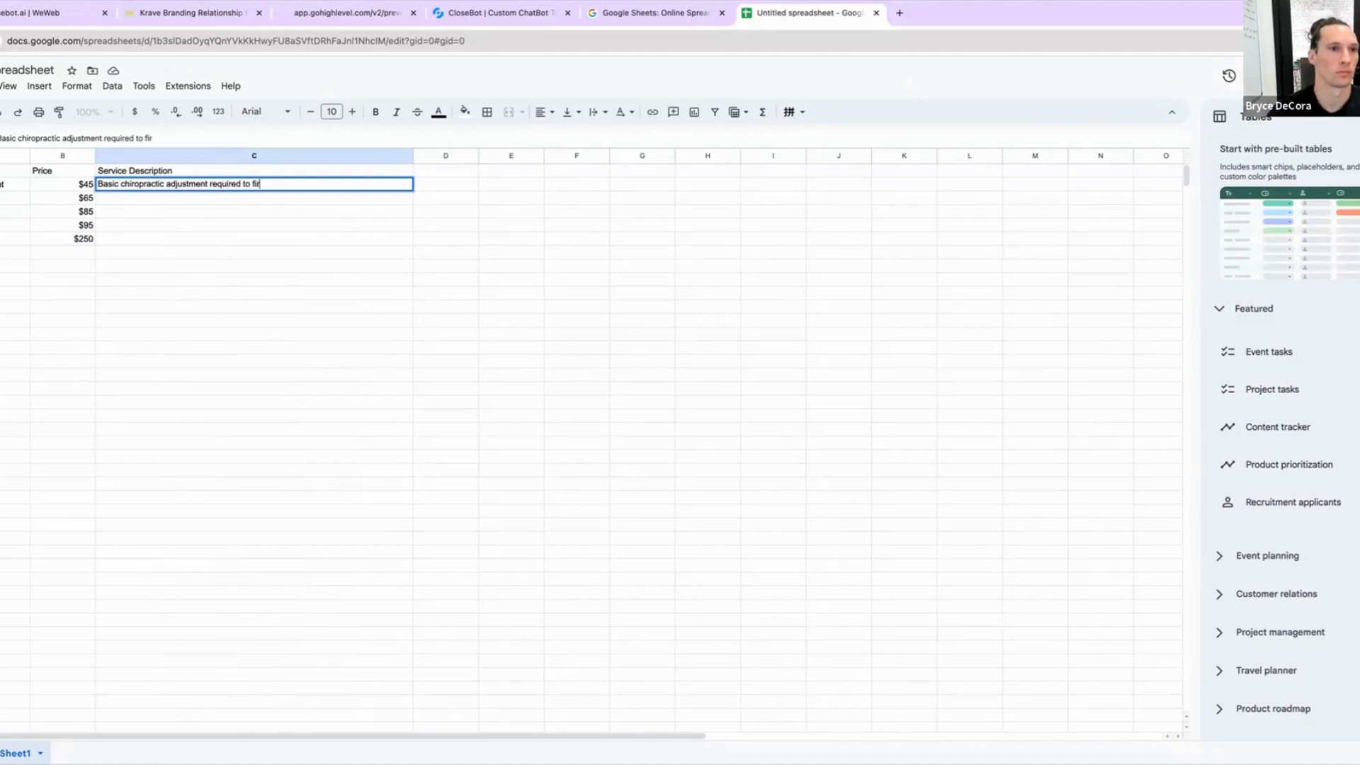
{"action": "type", "text": "st have a body an"}
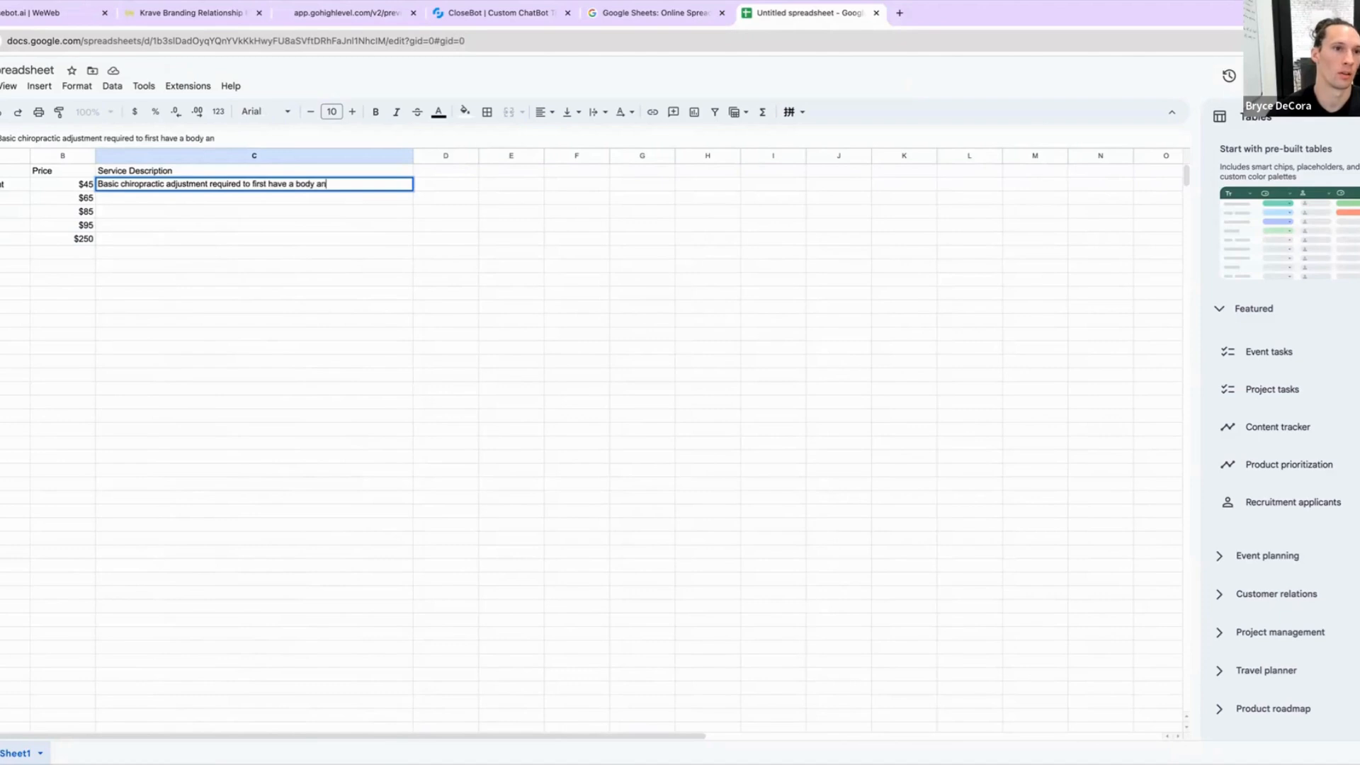
{"action": "type", "text": "alysis done "}
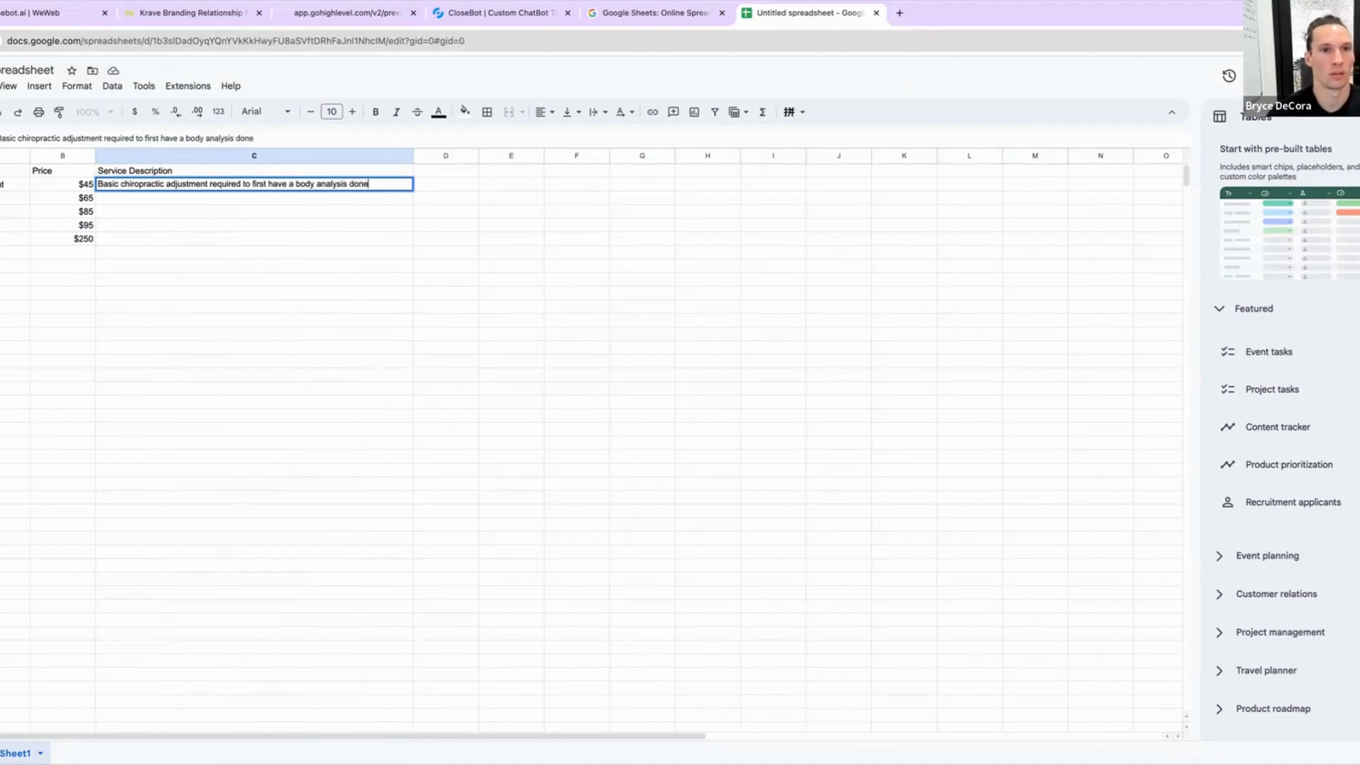
{"action": "type", "text": "and this is m"}
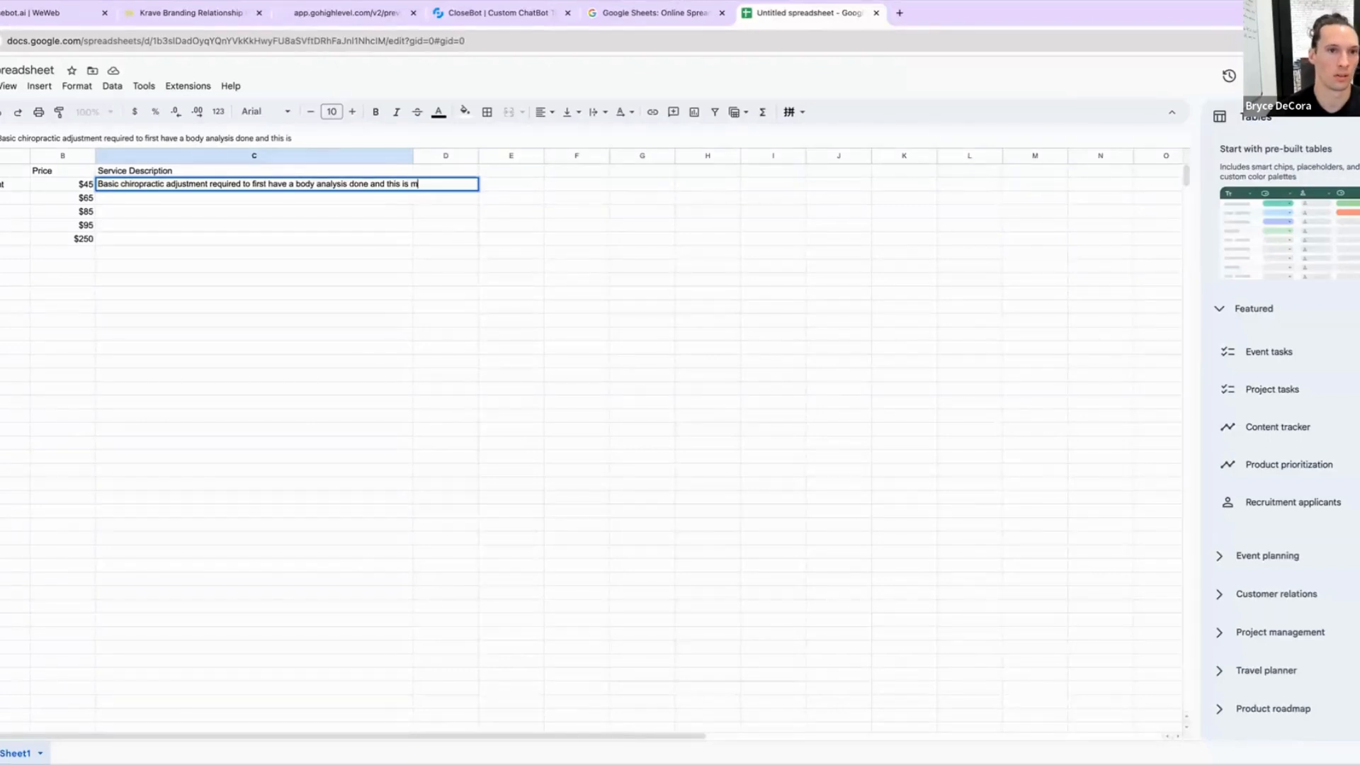
{"action": "type", "text": "ore or a mai"}
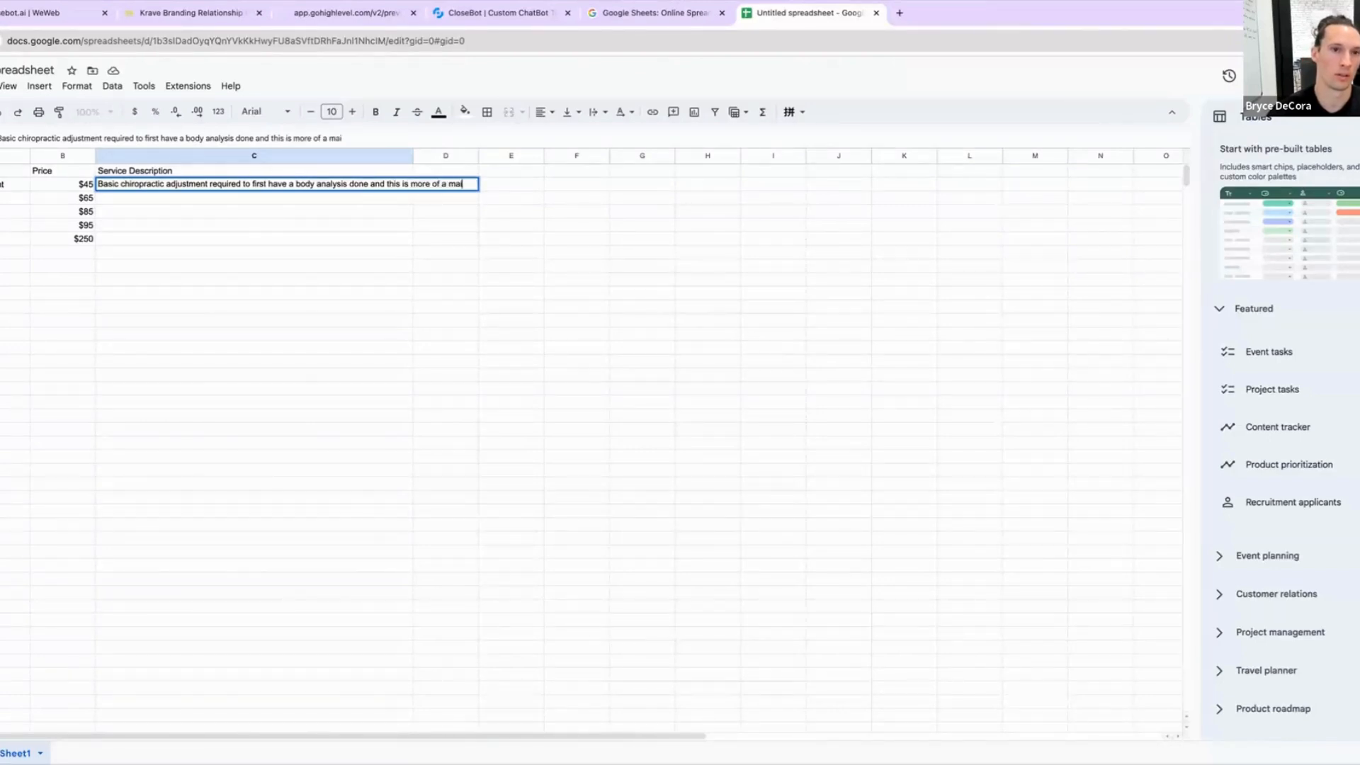
{"action": "type", "text": "ntenance "}
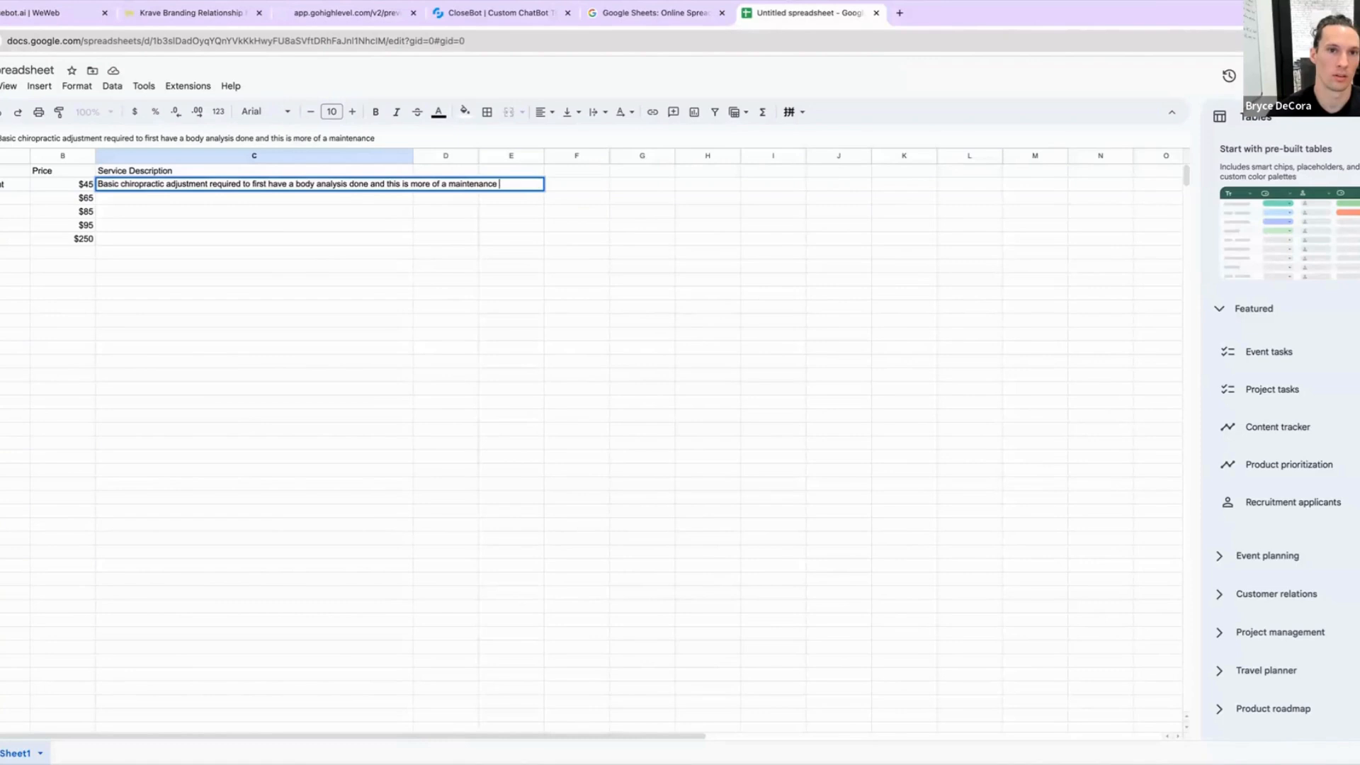
{"action": "type", "text": "session"}
{"action": "key", "text": "Return"}
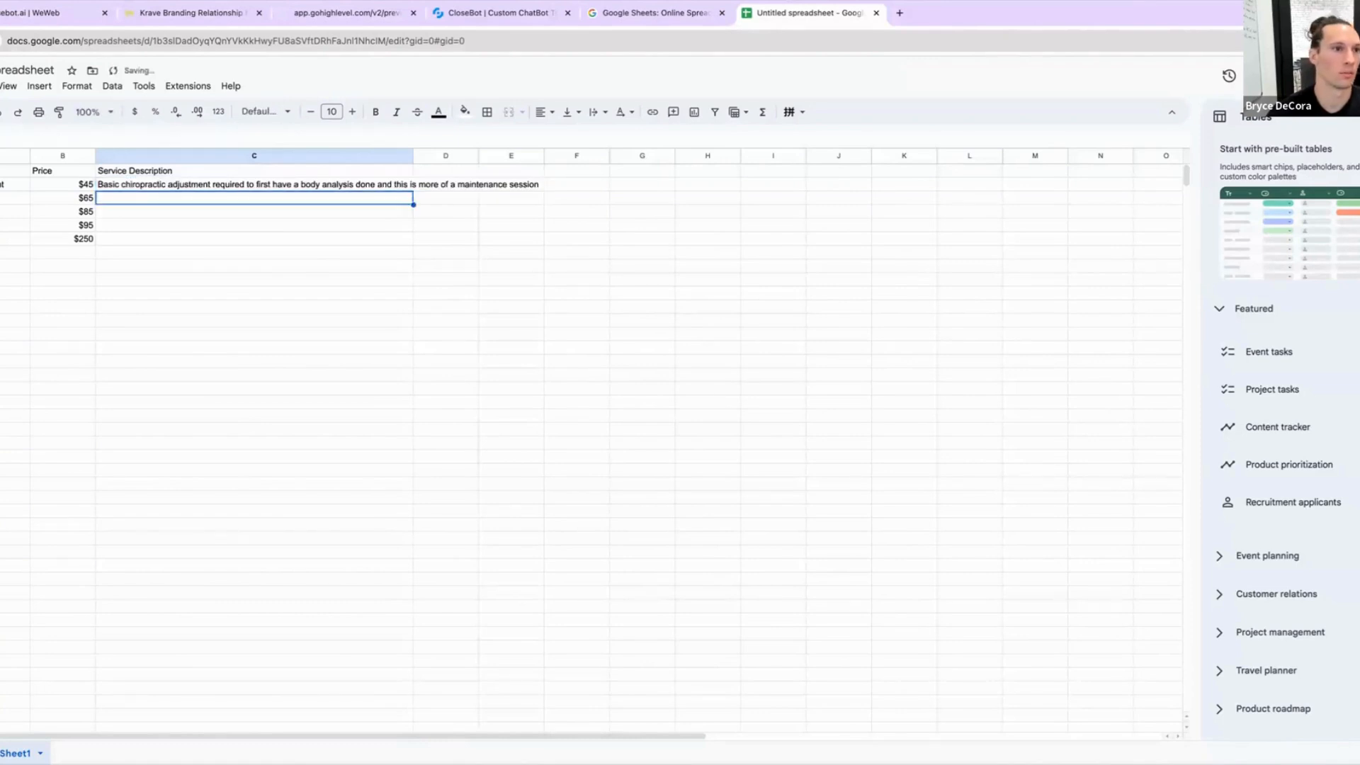
Step: Describe the second service as 'Cupping can help relieve localized muscle pain'
{"action": "type", "text": "Cupp"}
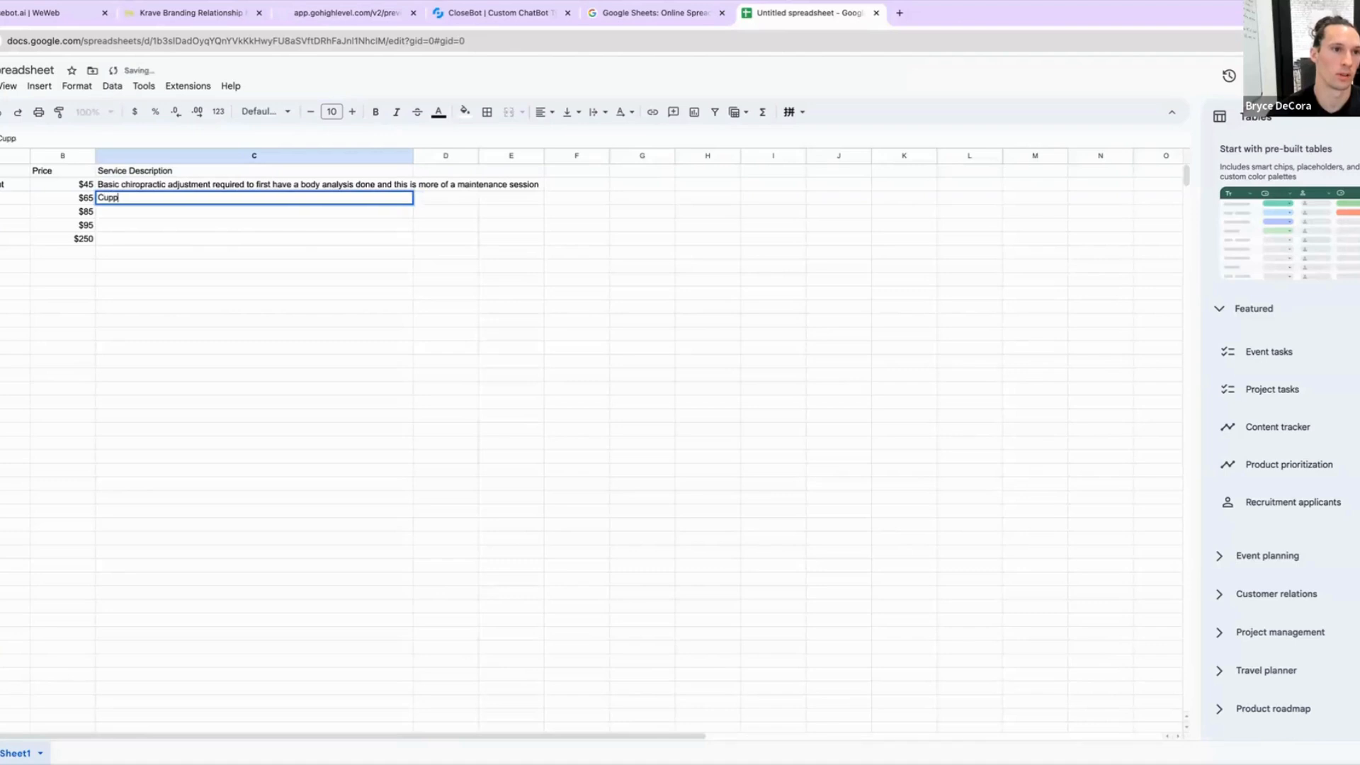
{"action": "type", "text": "ing can help r"}
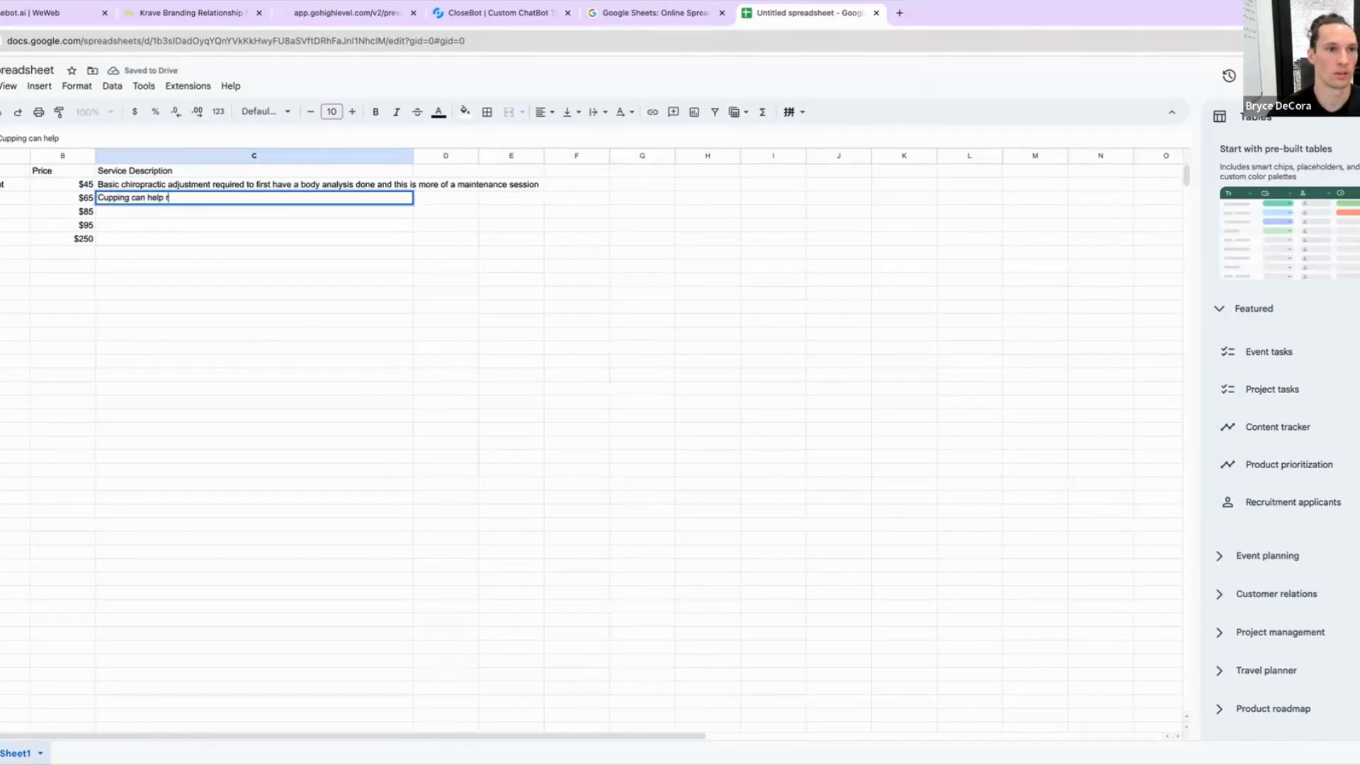
{"action": "type", "text": "elieve loc"}
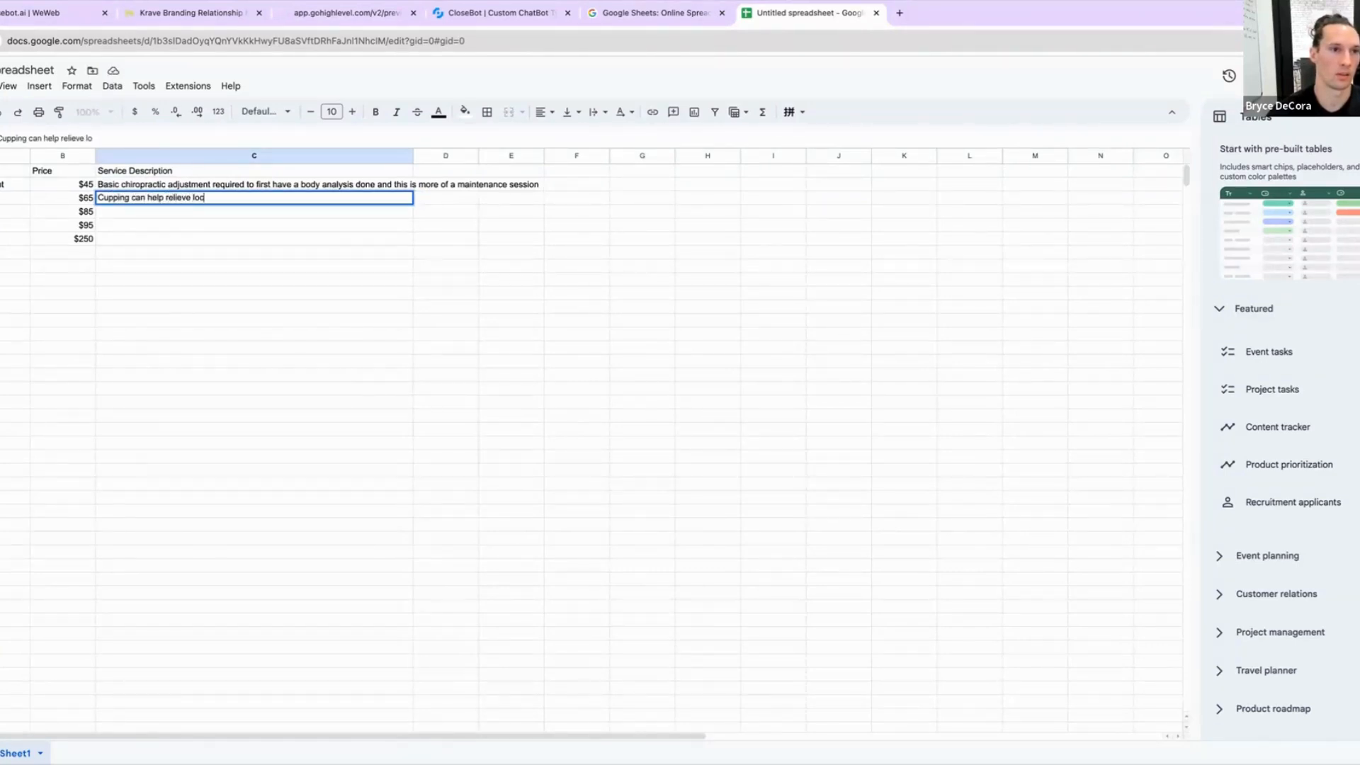
{"action": "type", "text": "alized musc"}
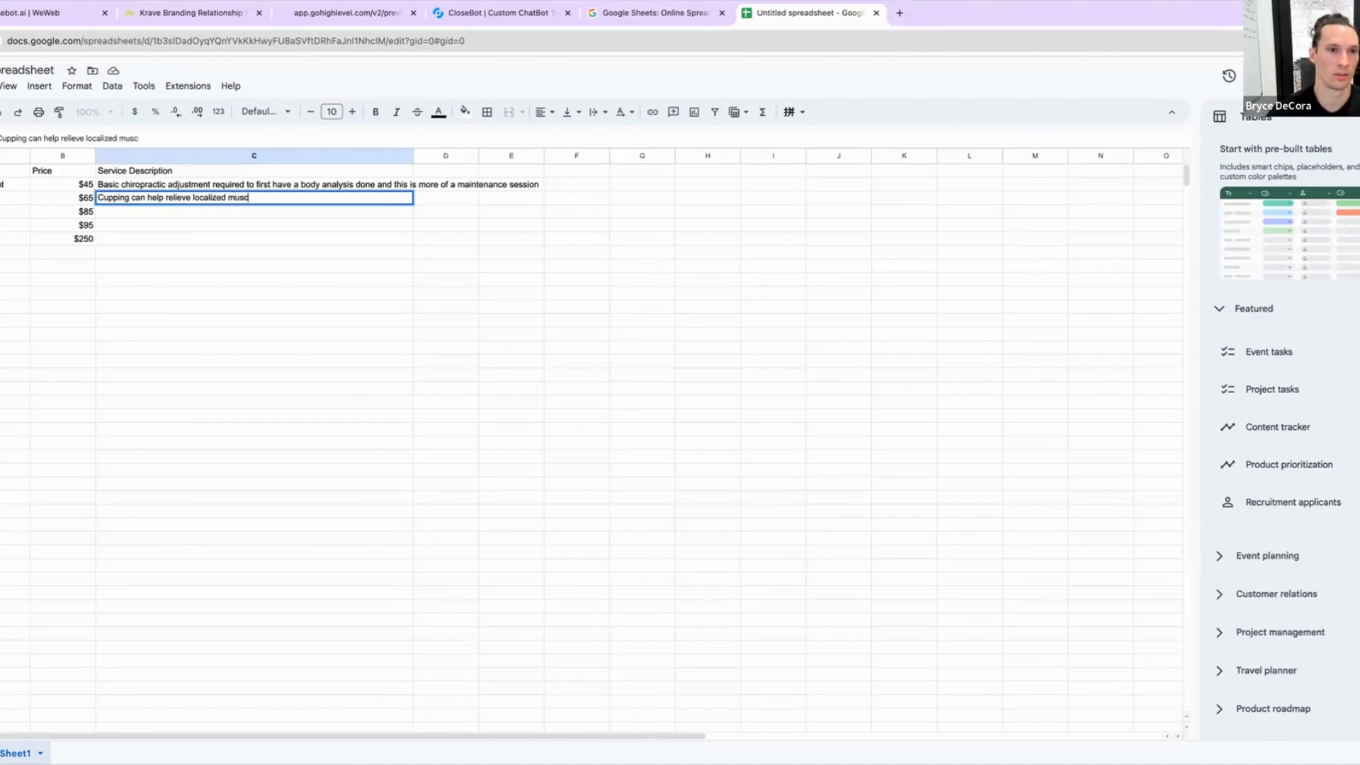
{"action": "type", "text": "le pain"}
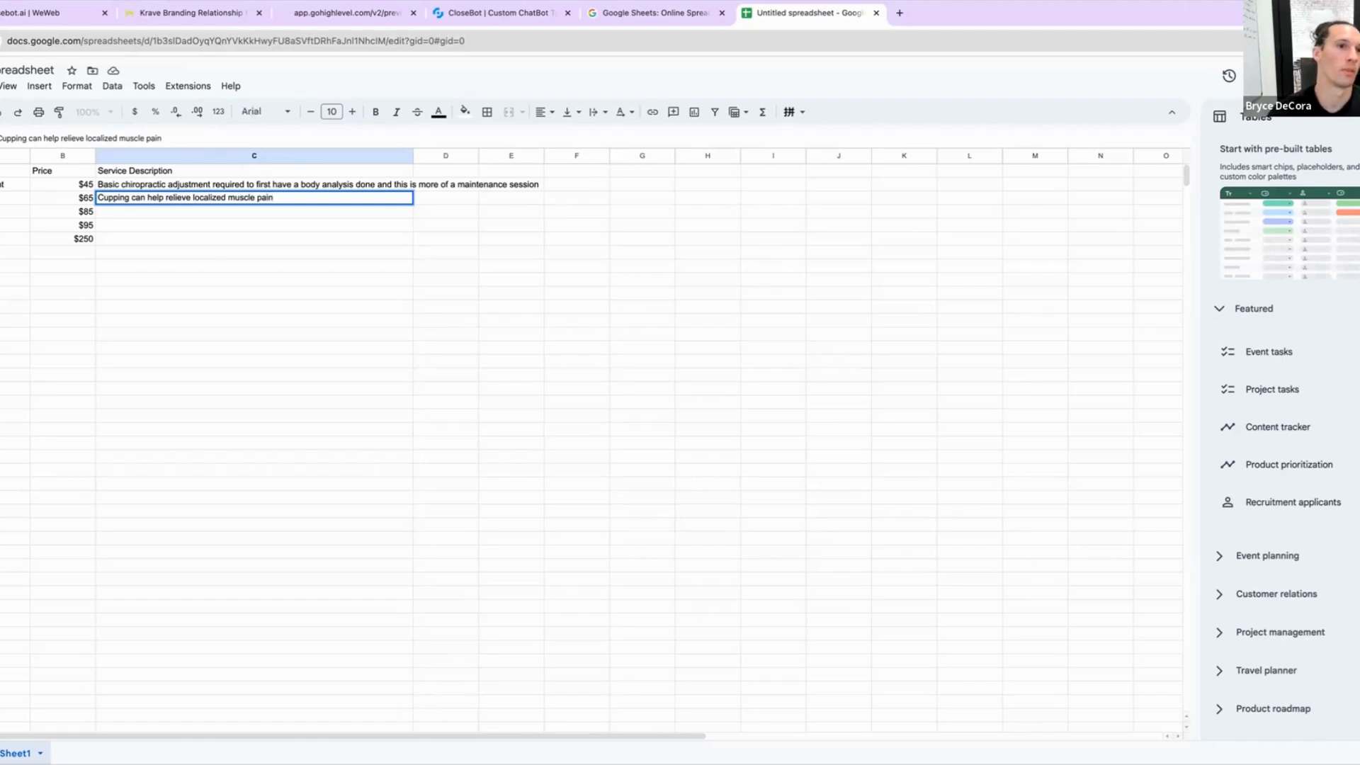
{"action": "type", "text": "using"}
{"action": "key", "text": "BackSpace"}
{"action": "key", "text": "BackSpace"}
{"action": "key", "text": "BackSpace"}
{"action": "key", "text": "BackSpace"}
{"action": "key", "text": "BackSpace"}
{"action": "key", "text": "Return"}
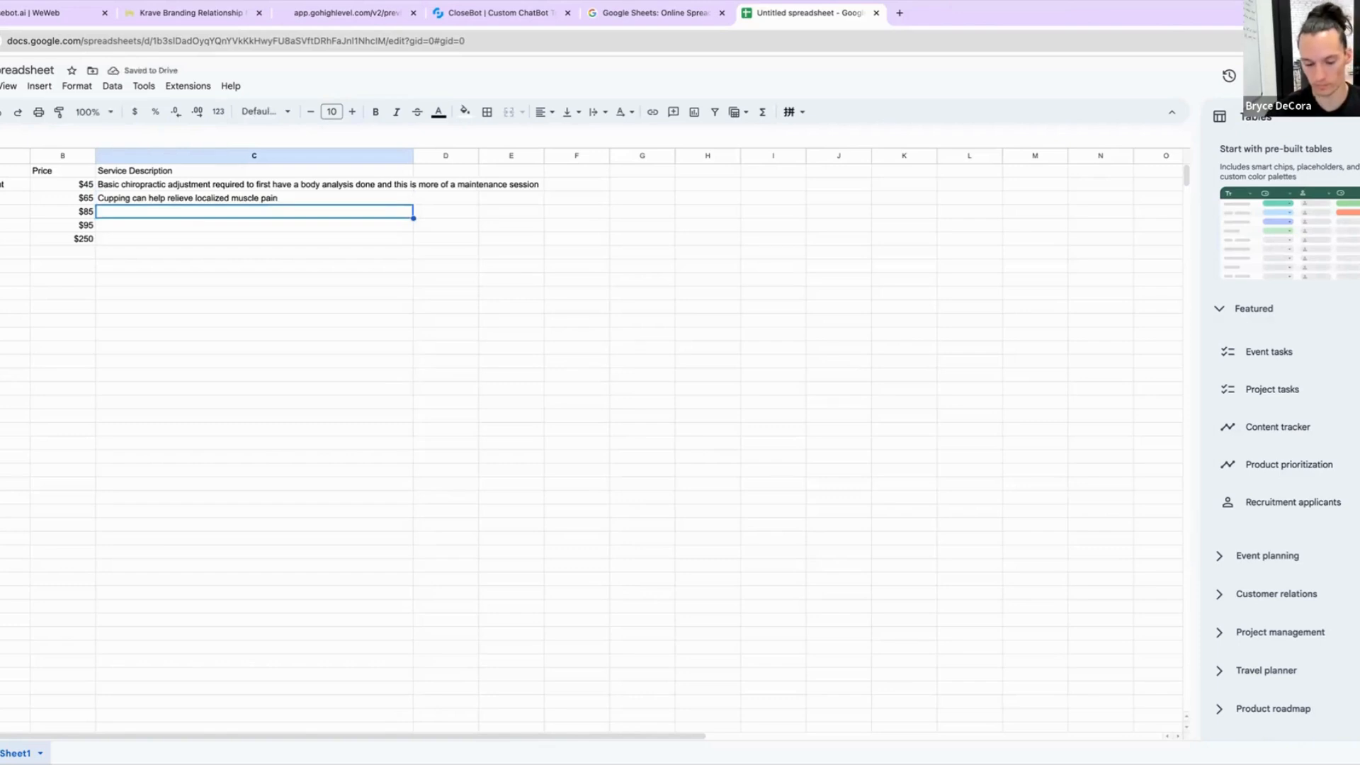
Step: Describe the third service as '45 minute massage not deep tissue, but used to loosen tight areas'
{"action": "type", "text": "45 minute ma"}
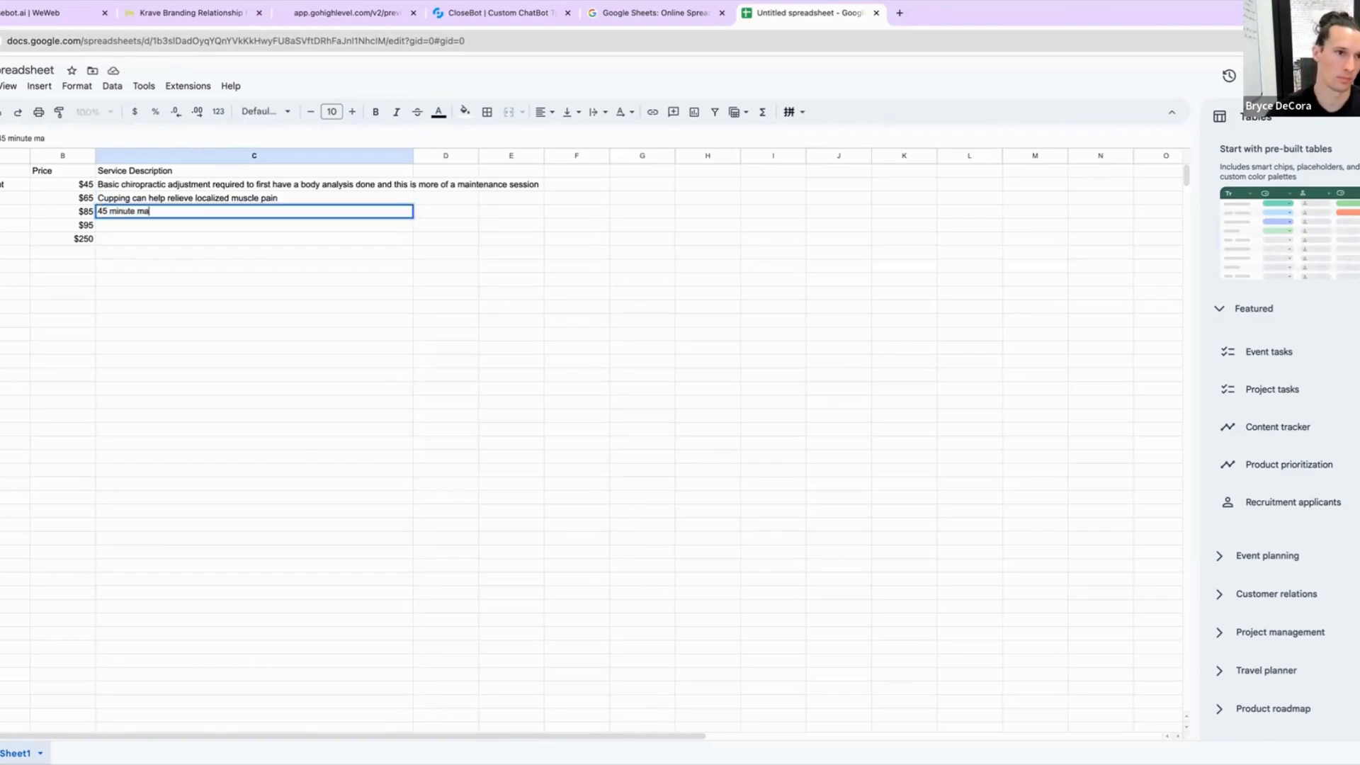
{"action": "type", "text": "ssage"}
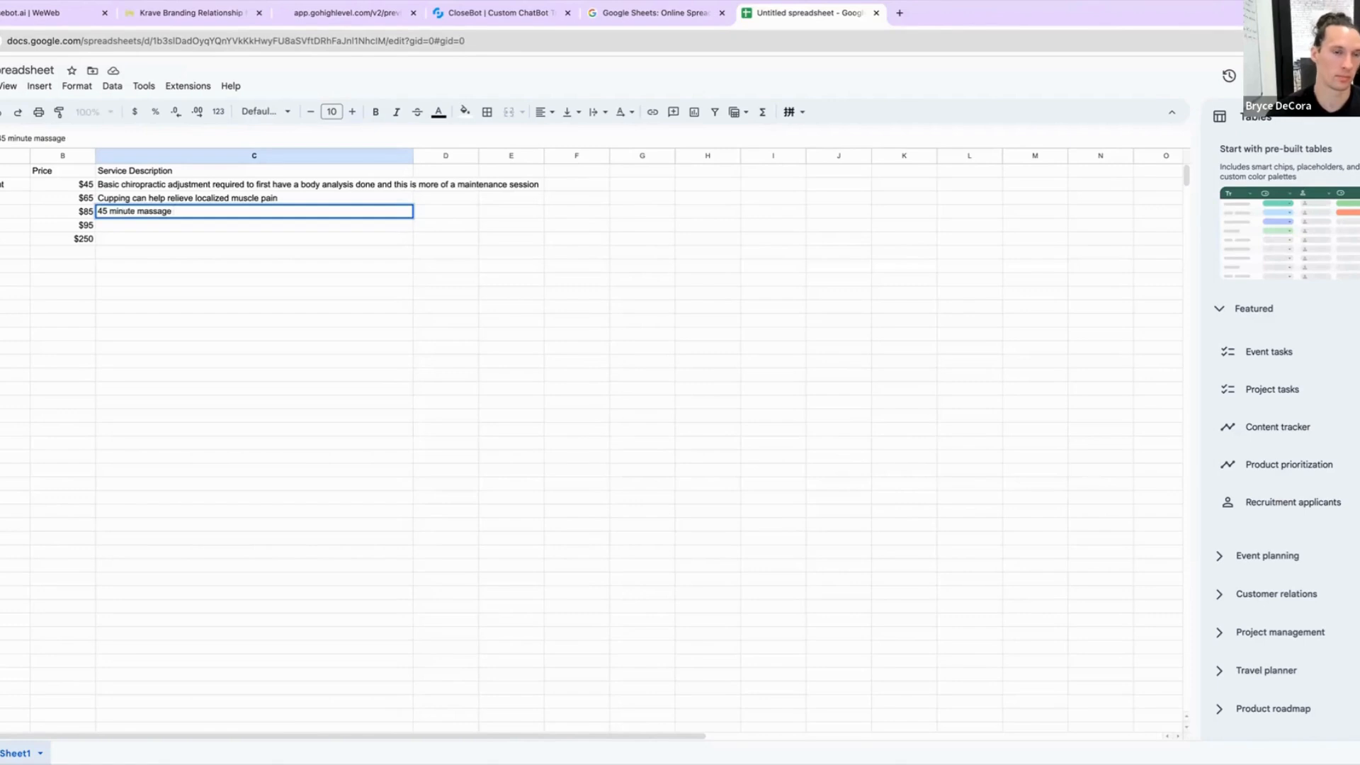
{"action": "type", "text": " not dee"}
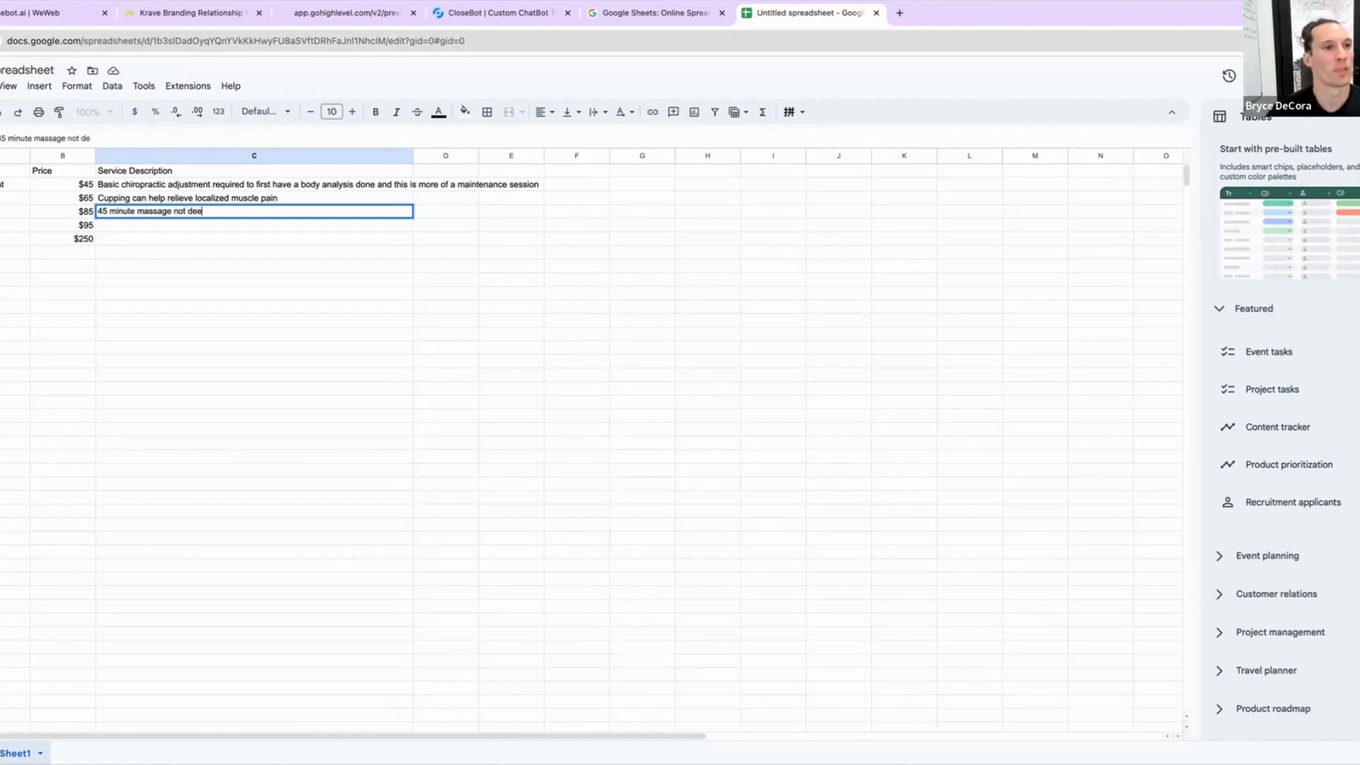
{"action": "type", "text": "p tissue"}
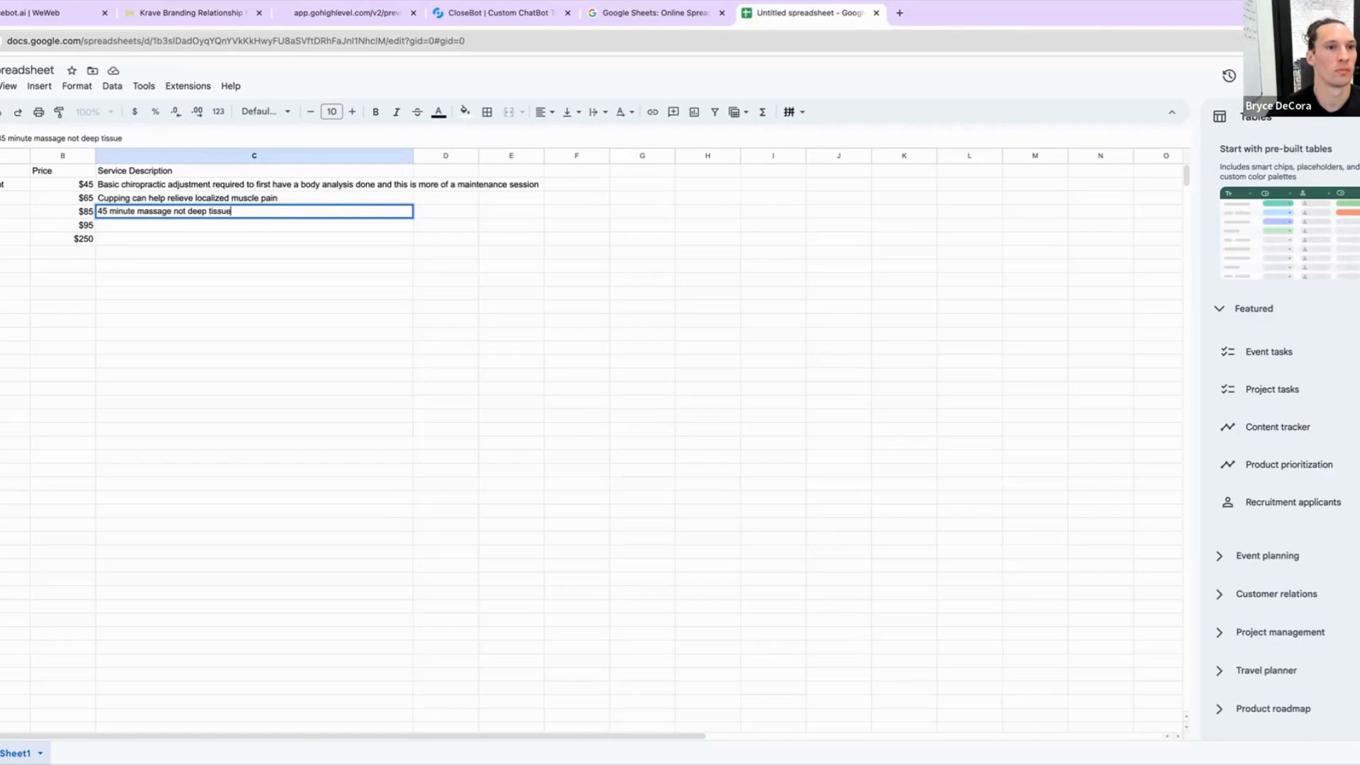
{"action": "type", "text": ", but"}
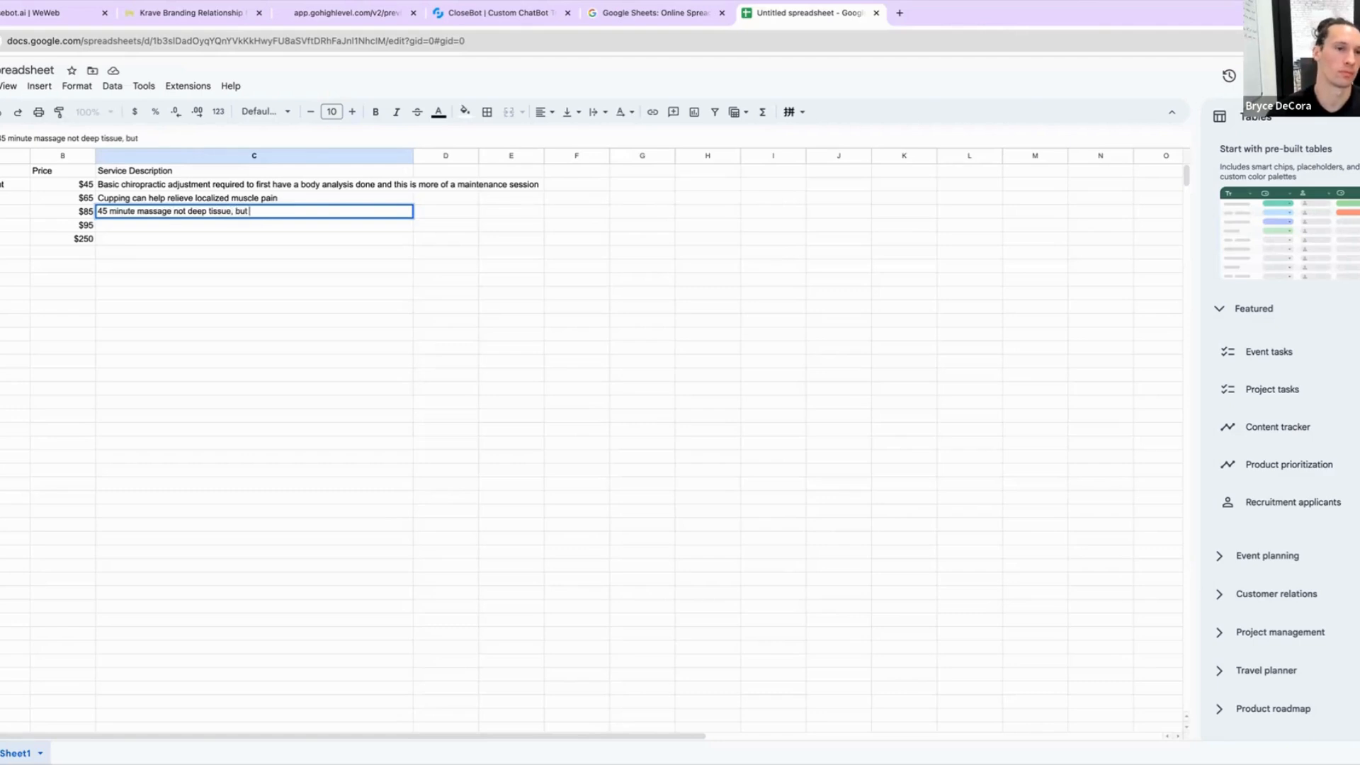
{"action": "type", "text": " used to "}
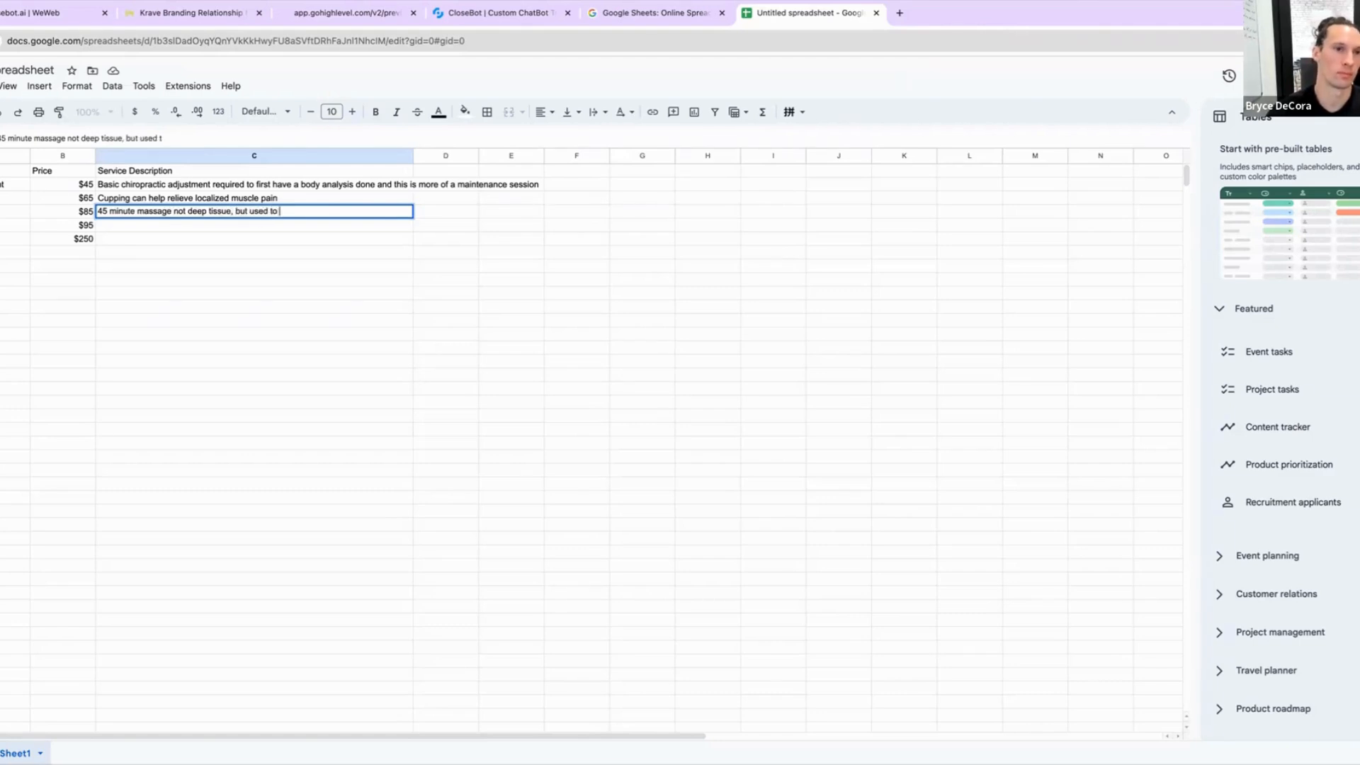
{"action": "type", "text": "loosen tight ar"}
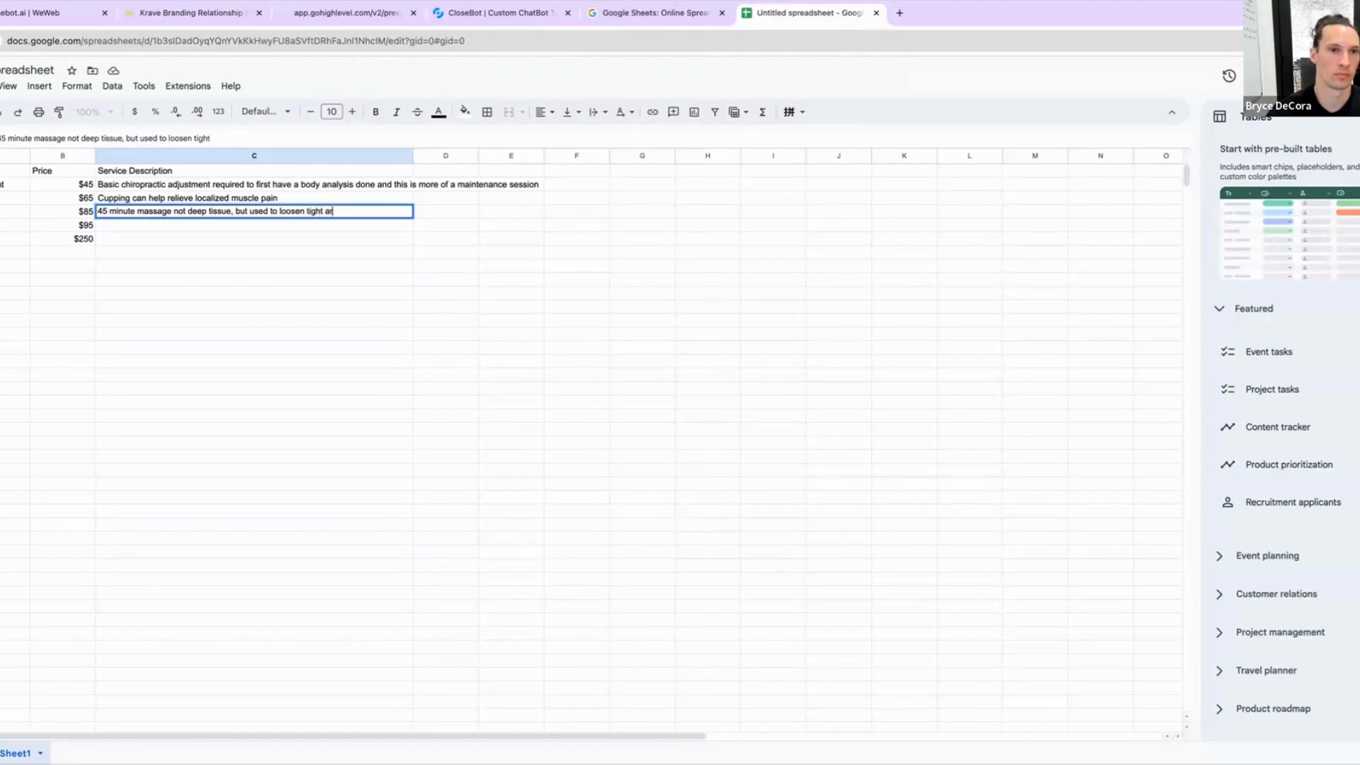
{"action": "type", "text": "eas"}
{"action": "key", "text": "Return"}
Step: Describe the fourth service as 'Deep tissue massage used to break up chronic pain and stiffness 60 minutes'
{"action": "type", "text": "D"}
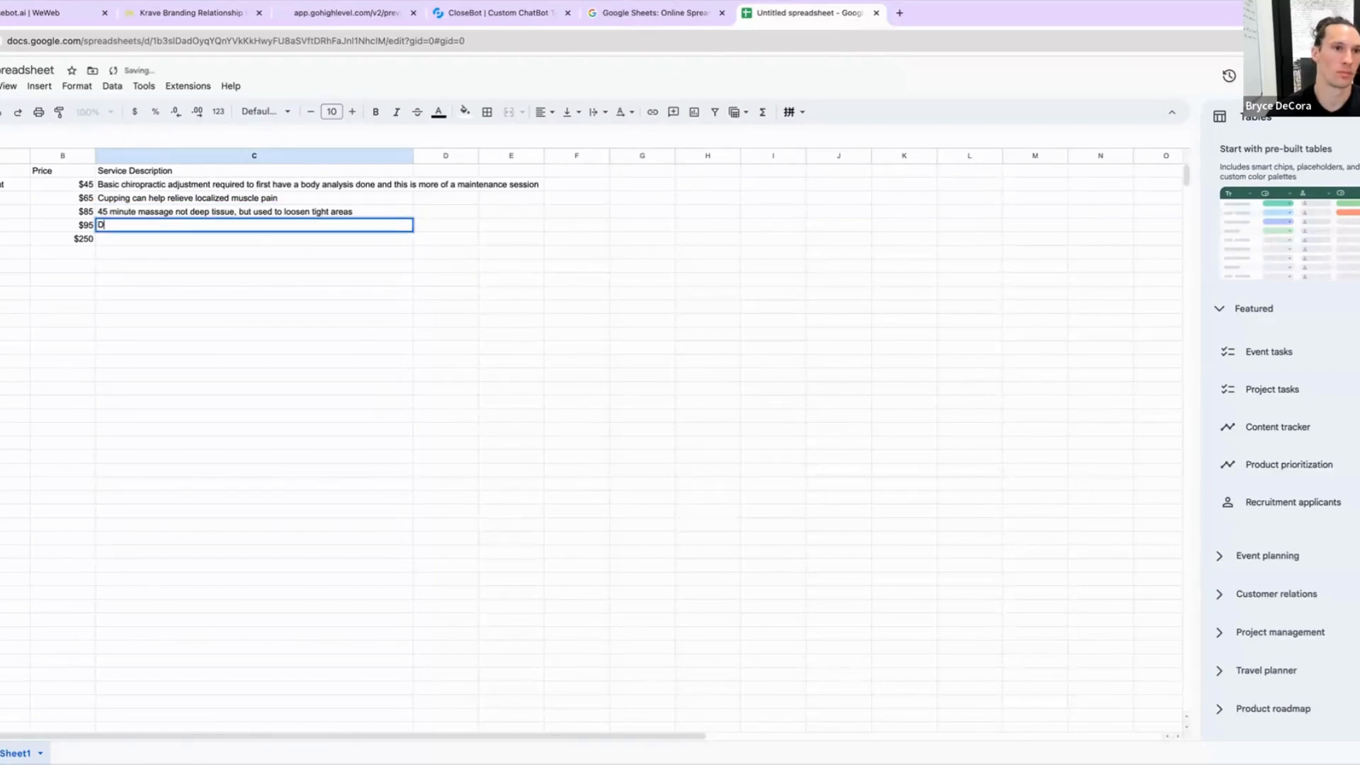
{"action": "type", "text": "eep tiss"}
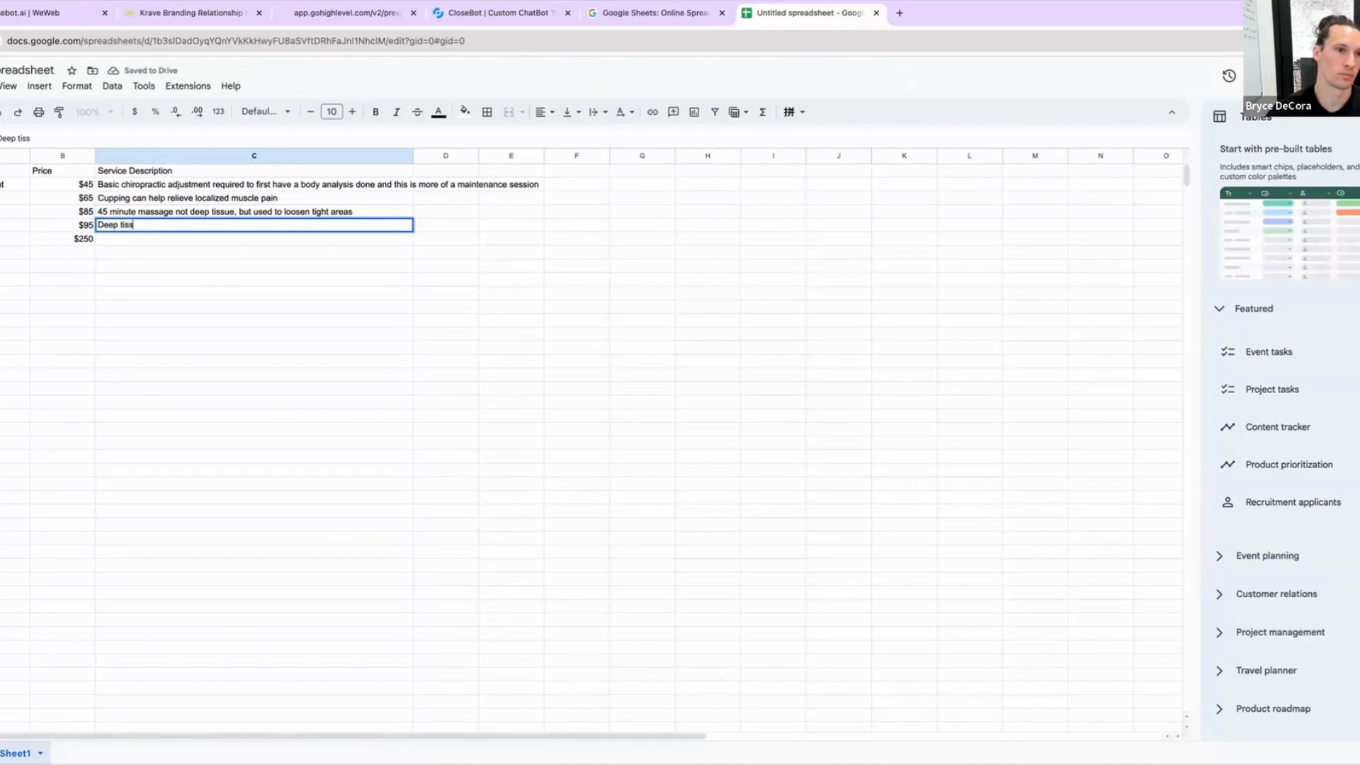
{"action": "type", "text": "ue massage "}
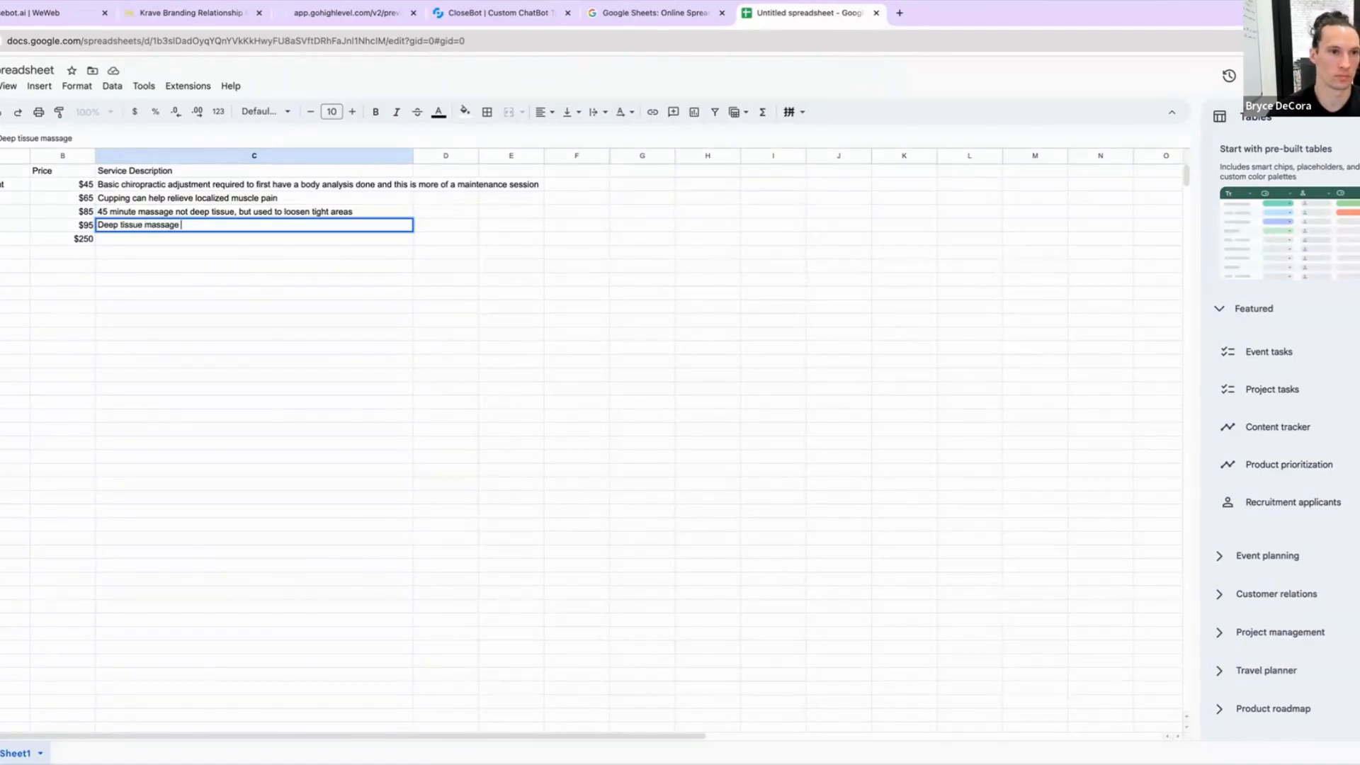
{"action": "type", "text": "used to break"}
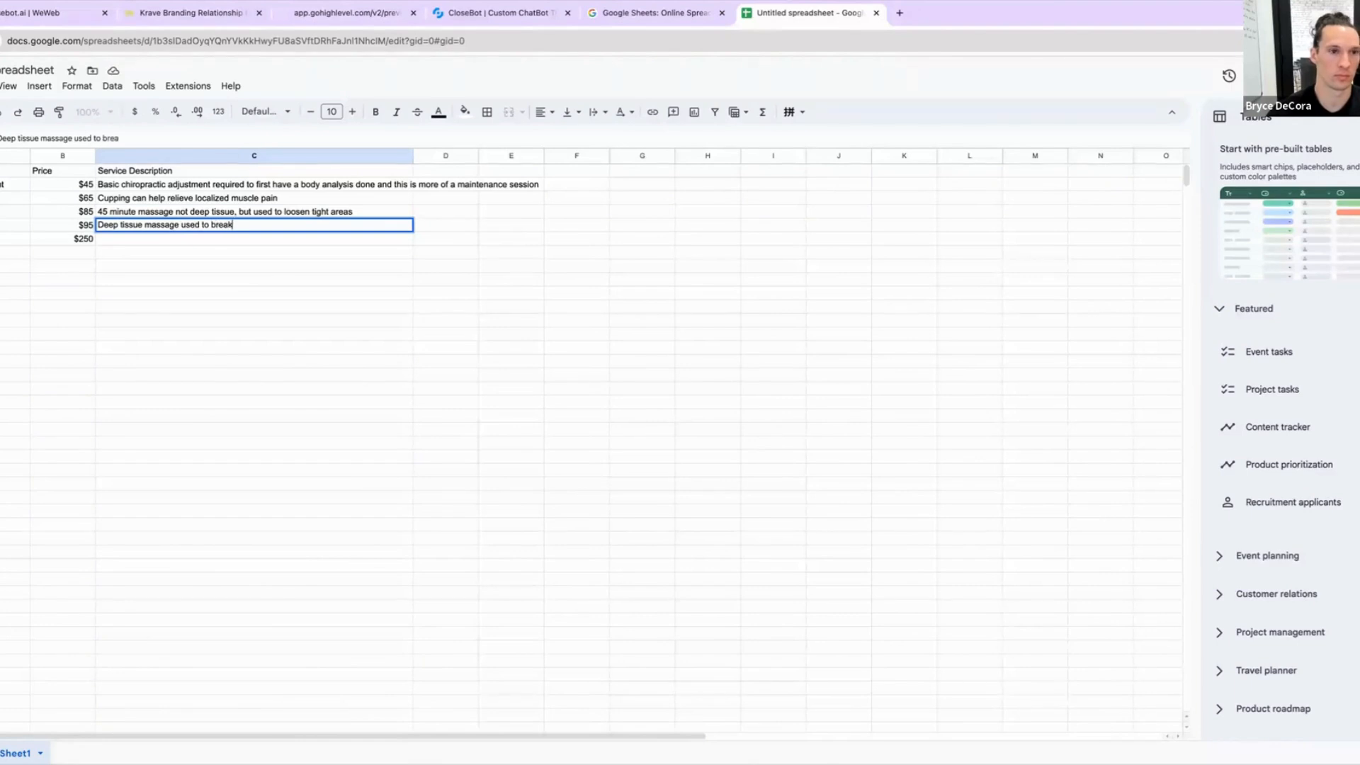
{"action": "type", "text": " up chronic p"}
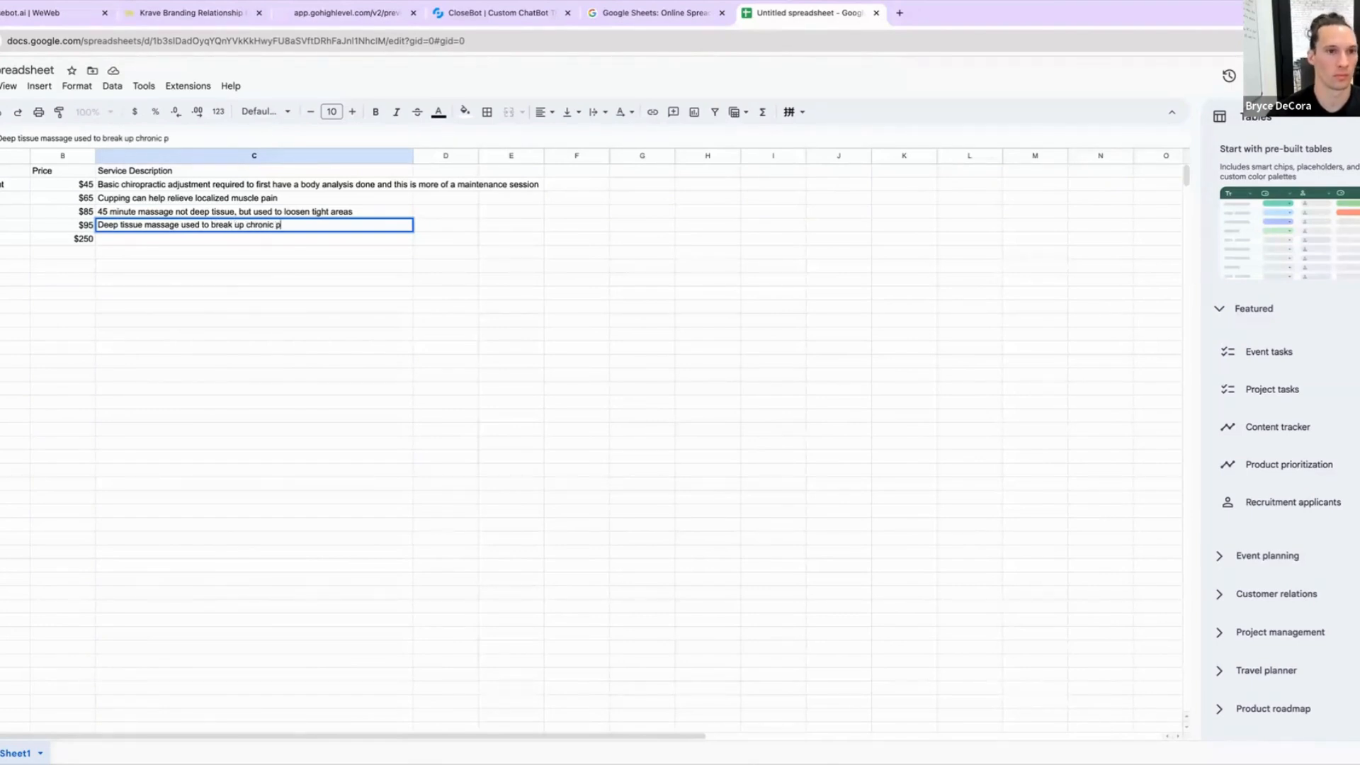
{"action": "type", "text": "ain and stiffn"}
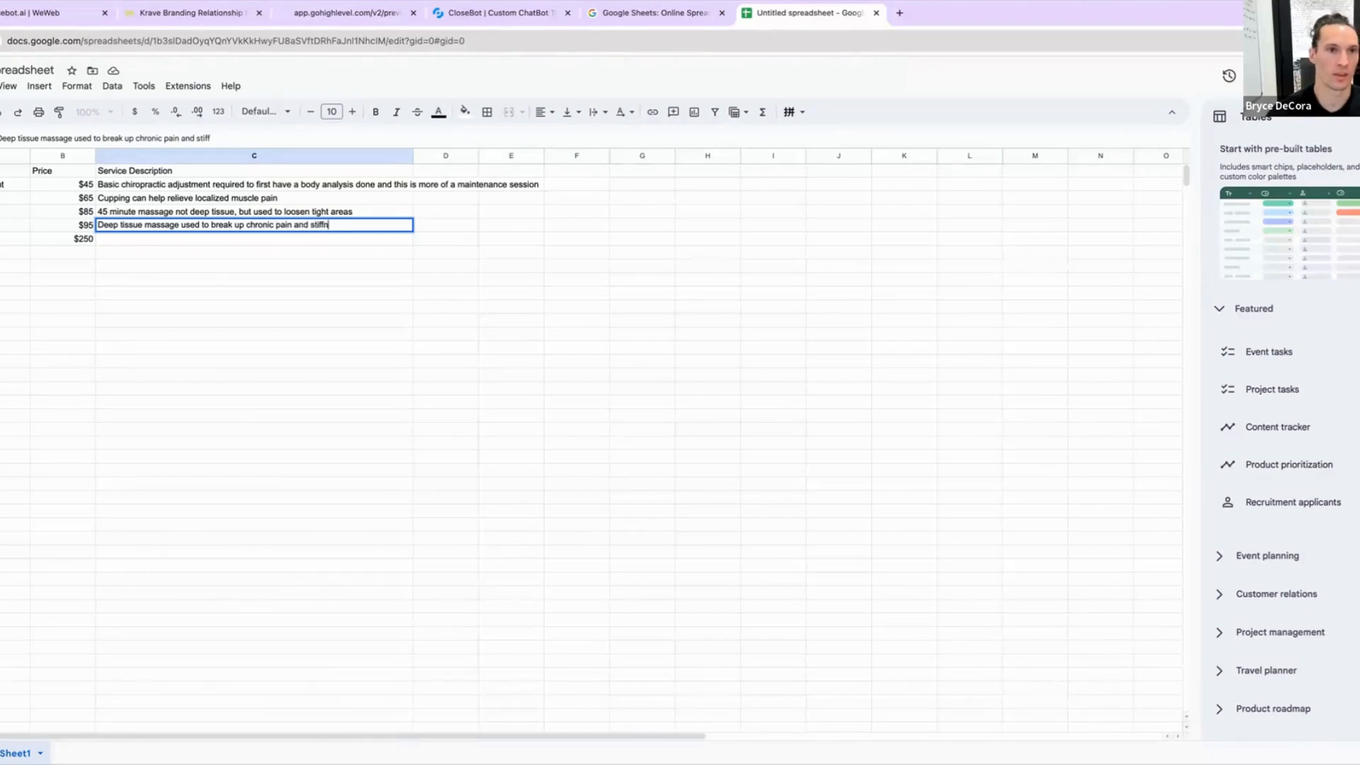
{"action": "type", "text": "ess"}
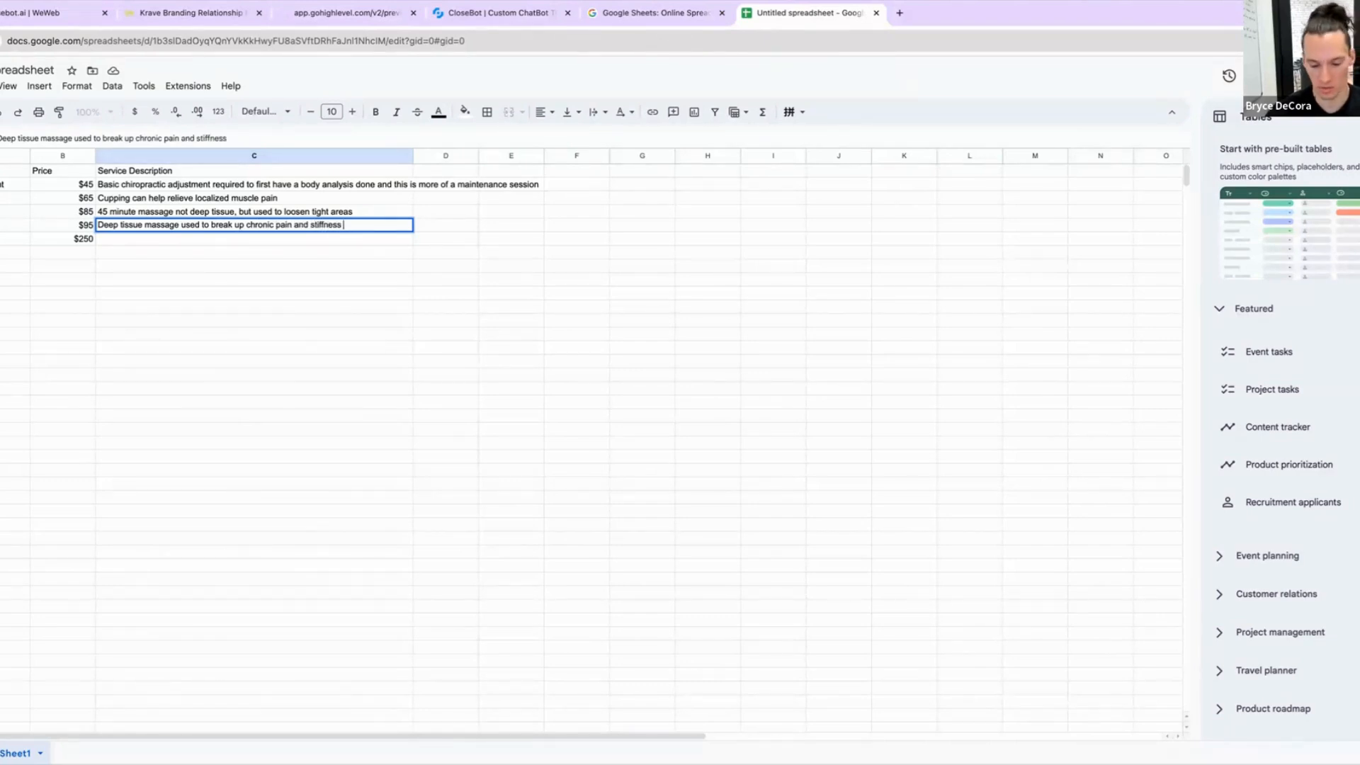
{"action": "type", "text": " 60 mi"}
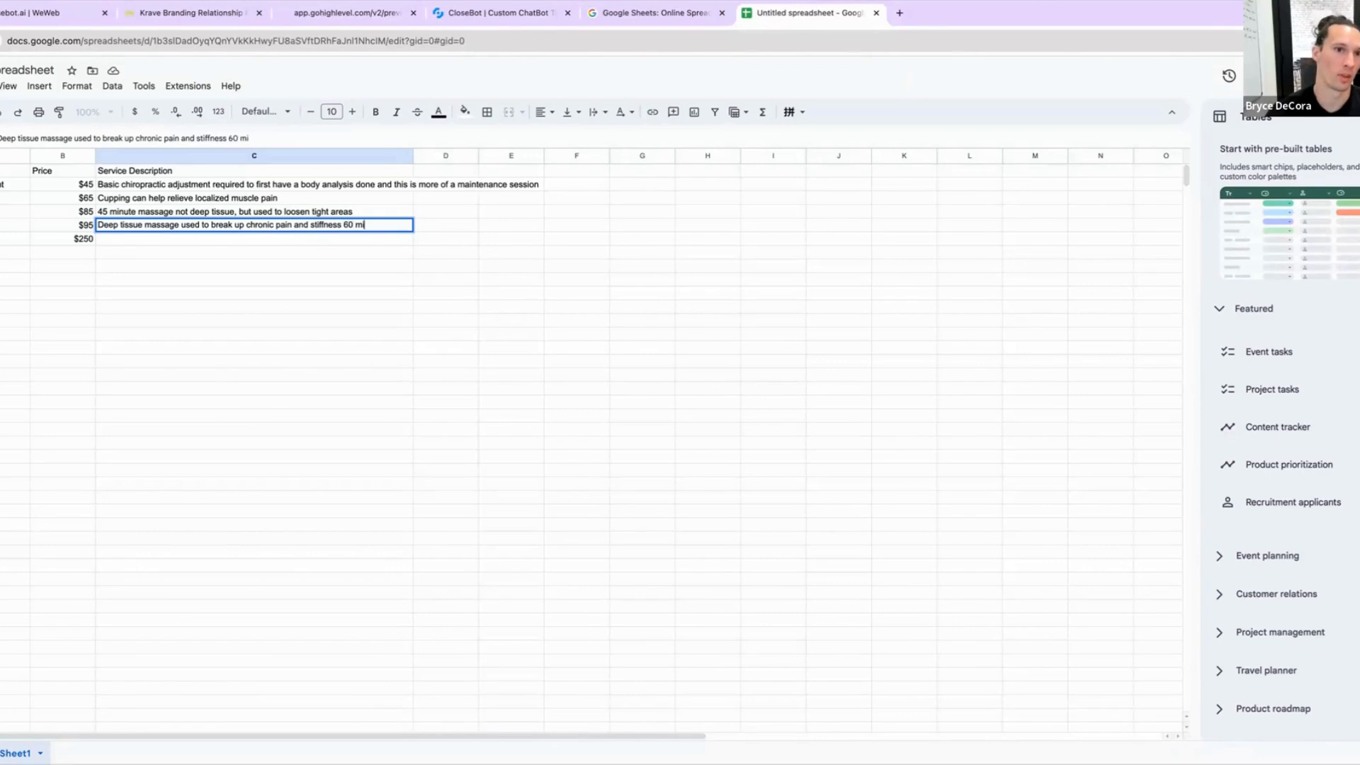
{"action": "type", "text": "nutes"}
{"action": "key", "text": "Return"}
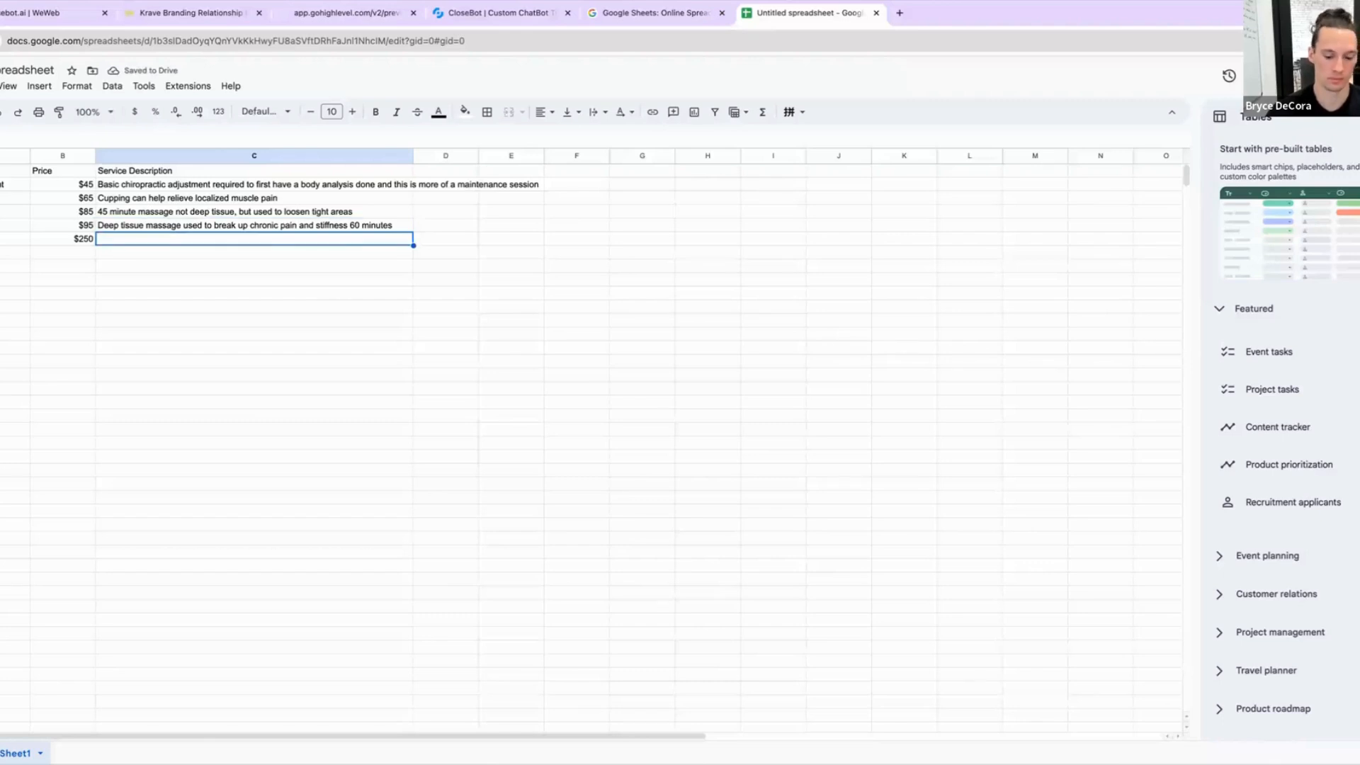
Step: Describe the Body Analysis service as '45 minute body analysis with X-Ray to determine body composition and make an action plan'
{"action": "type", "text": "45 minut"}
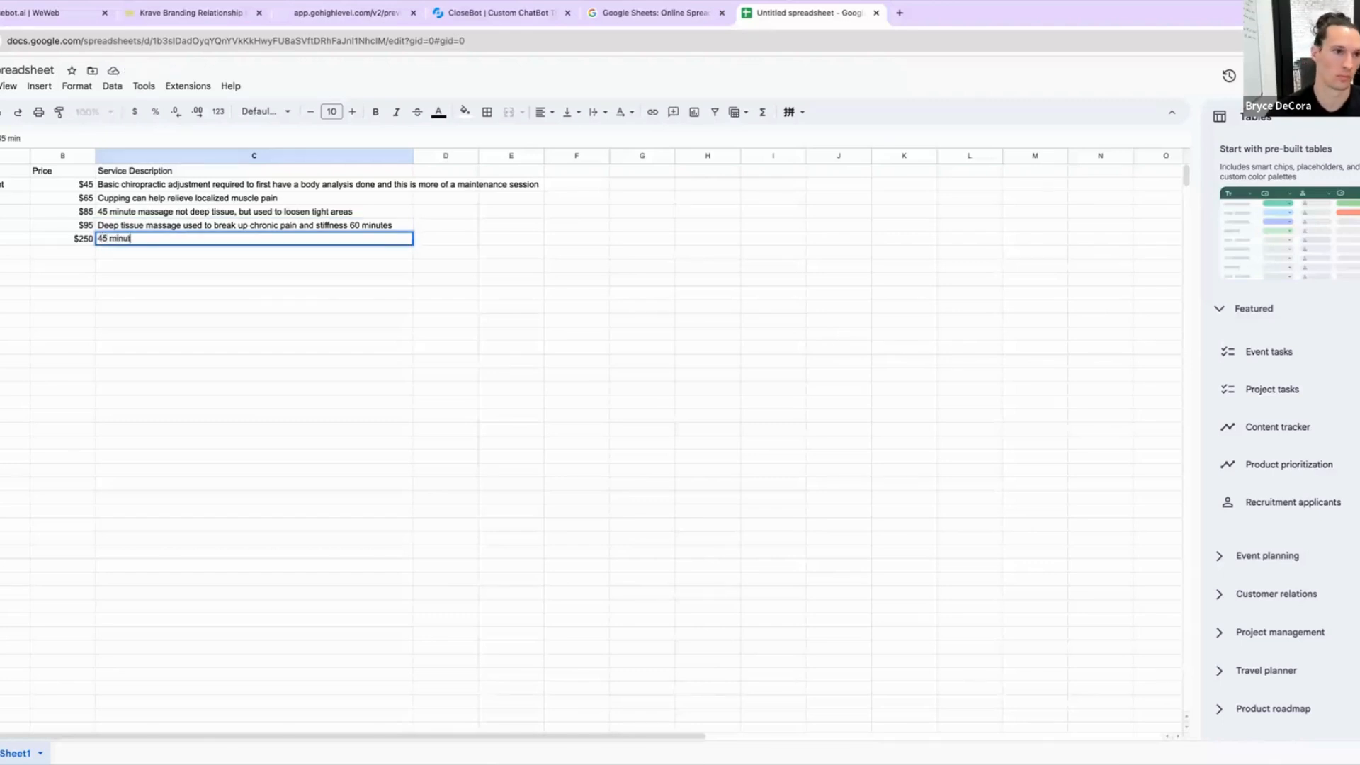
{"action": "type", "text": "e body an"}
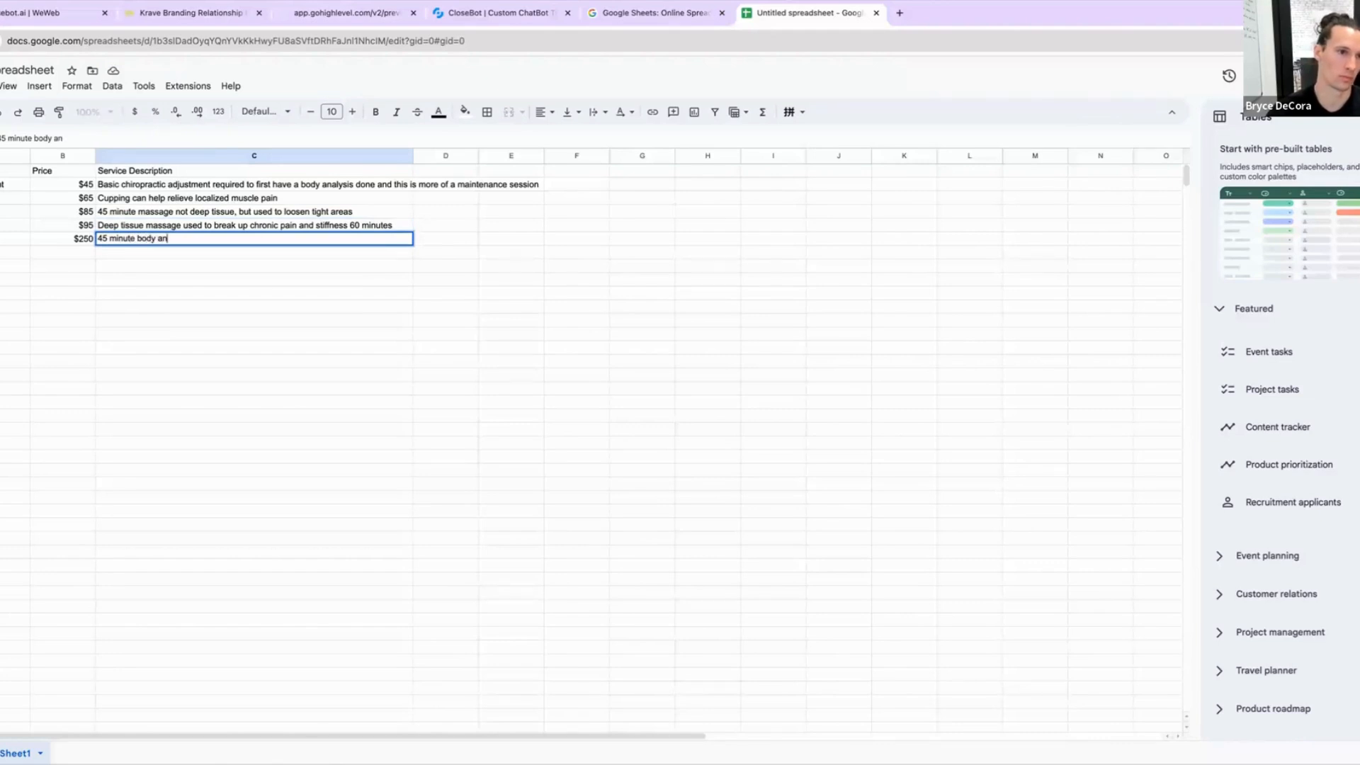
{"action": "type", "text": "alysis wit"}
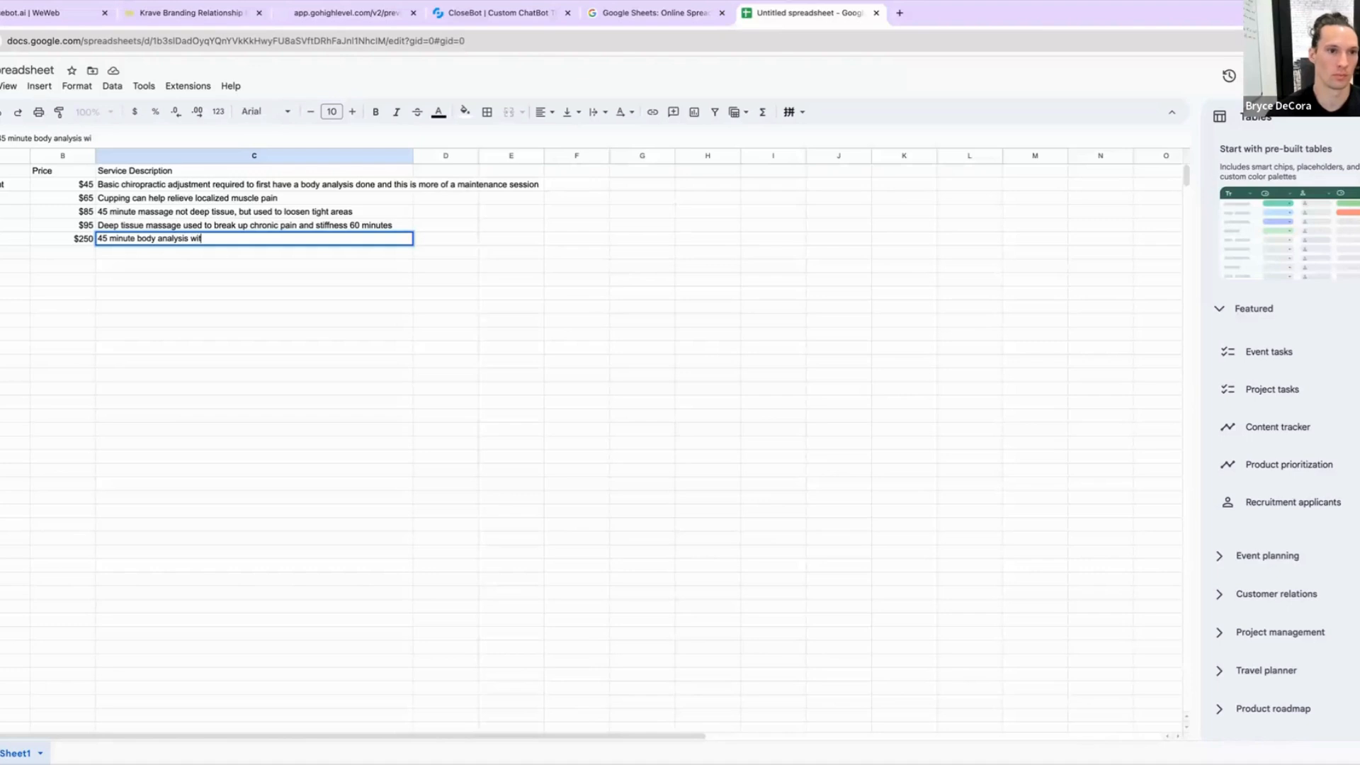
{"action": "type", "text": "h X-R"}
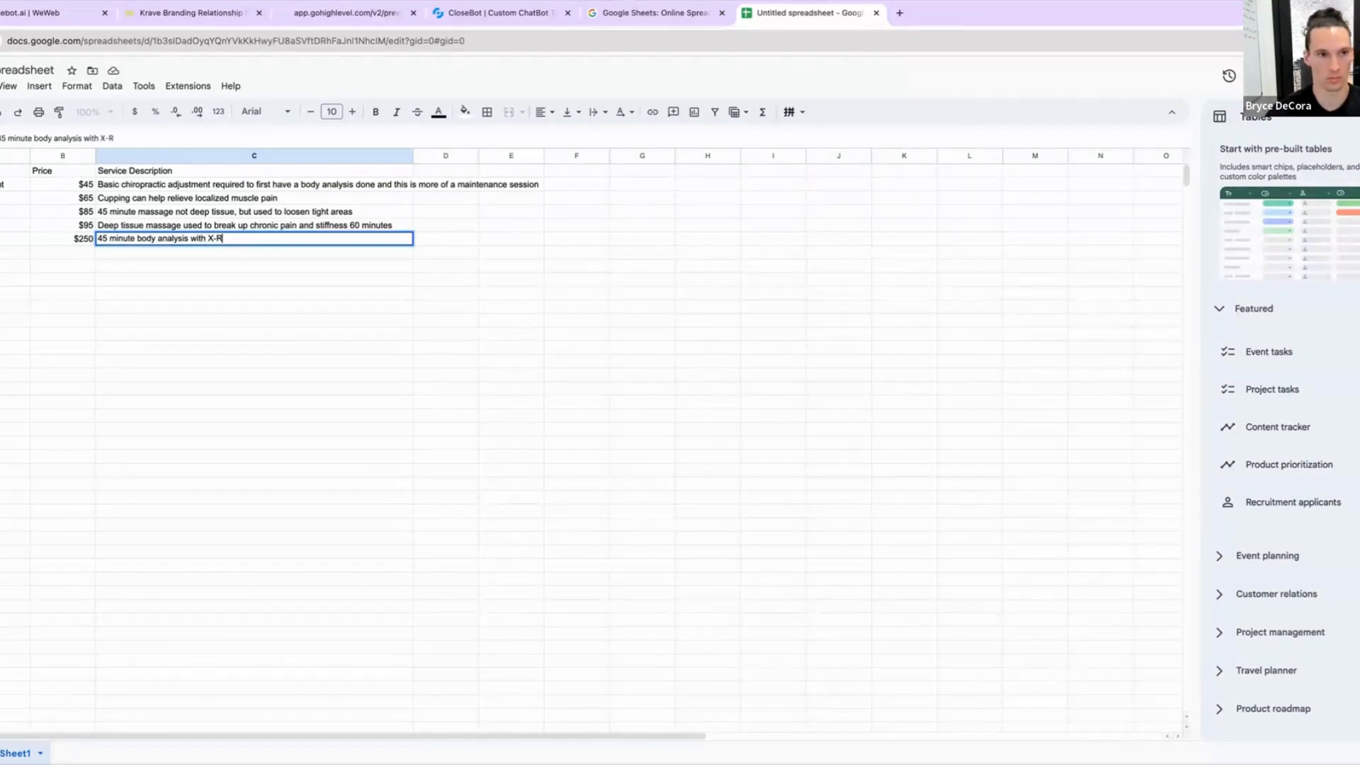
{"action": "type", "text": "ay to d"}
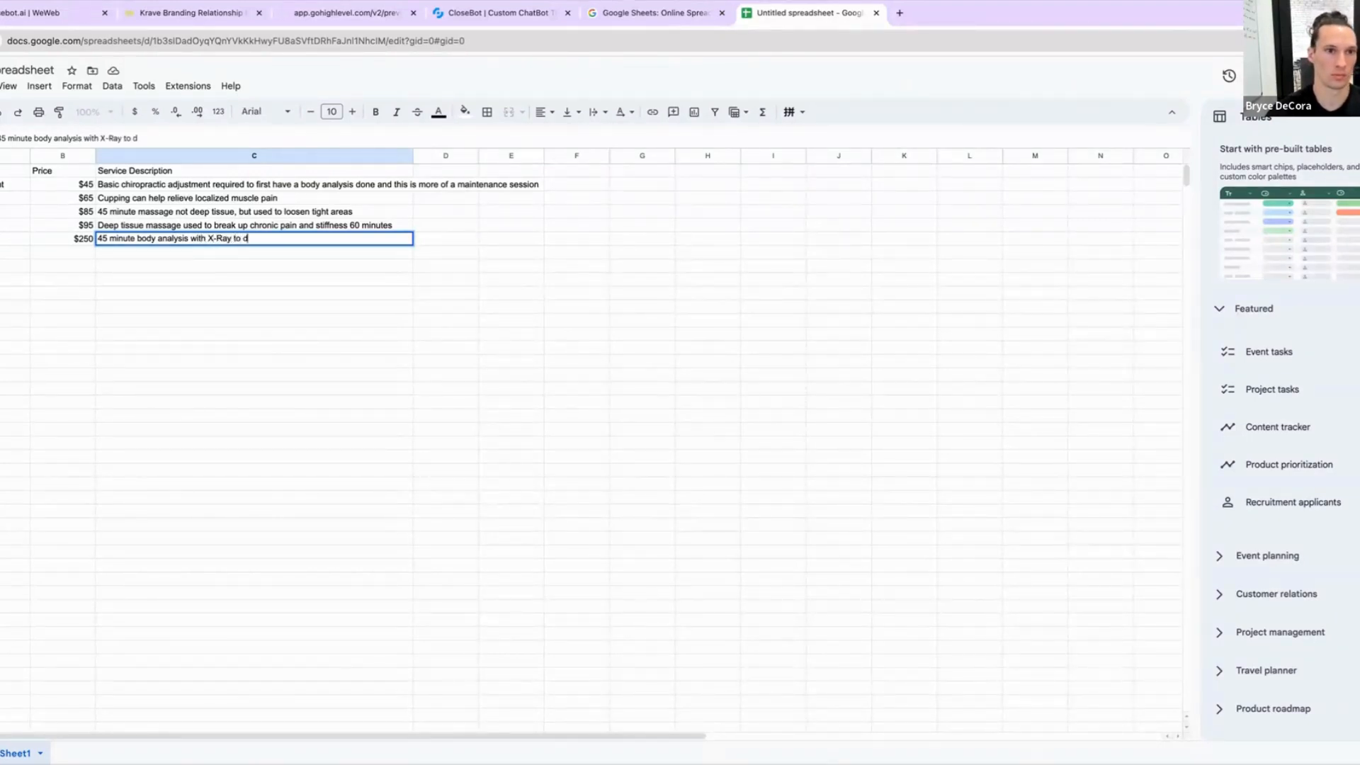
{"action": "type", "text": "etermine "}
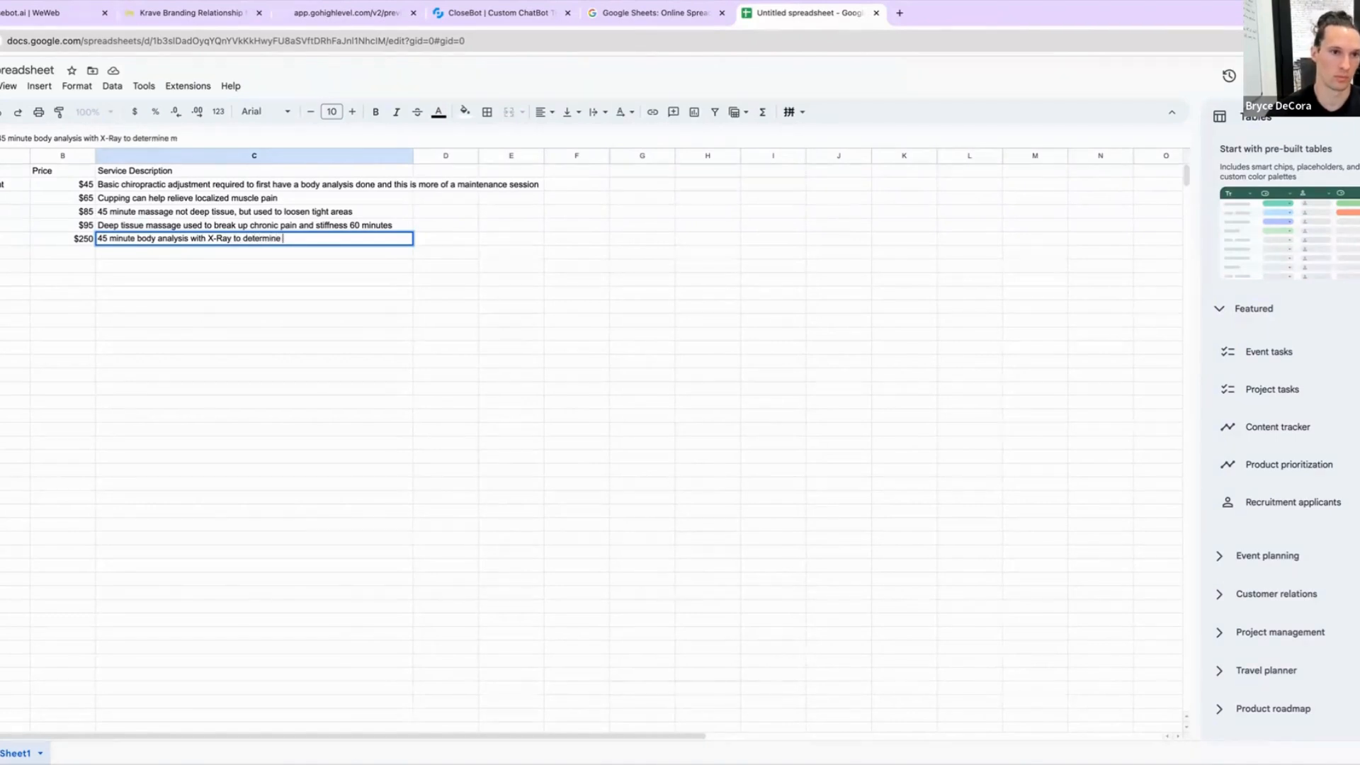
{"action": "type", "text": "body composit"}
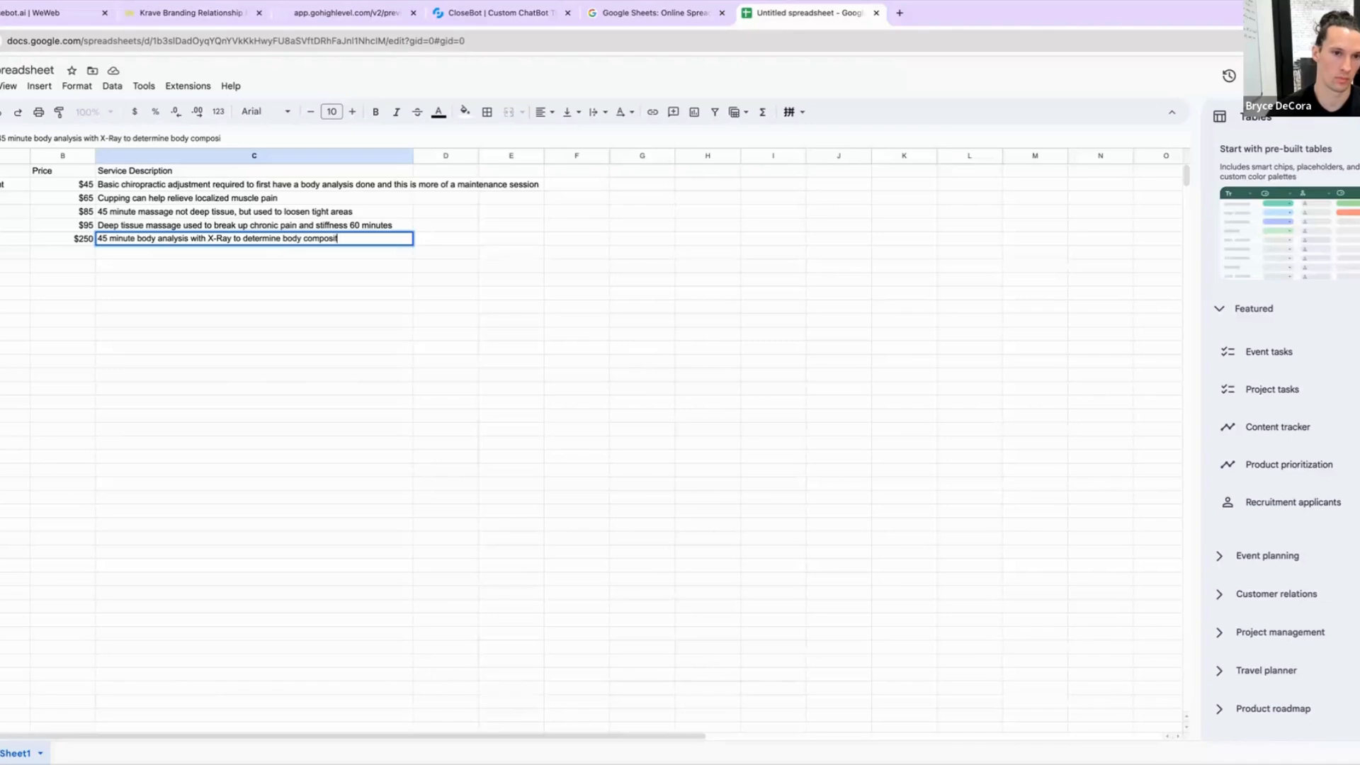
{"action": "type", "text": "ion and make an action plan"}
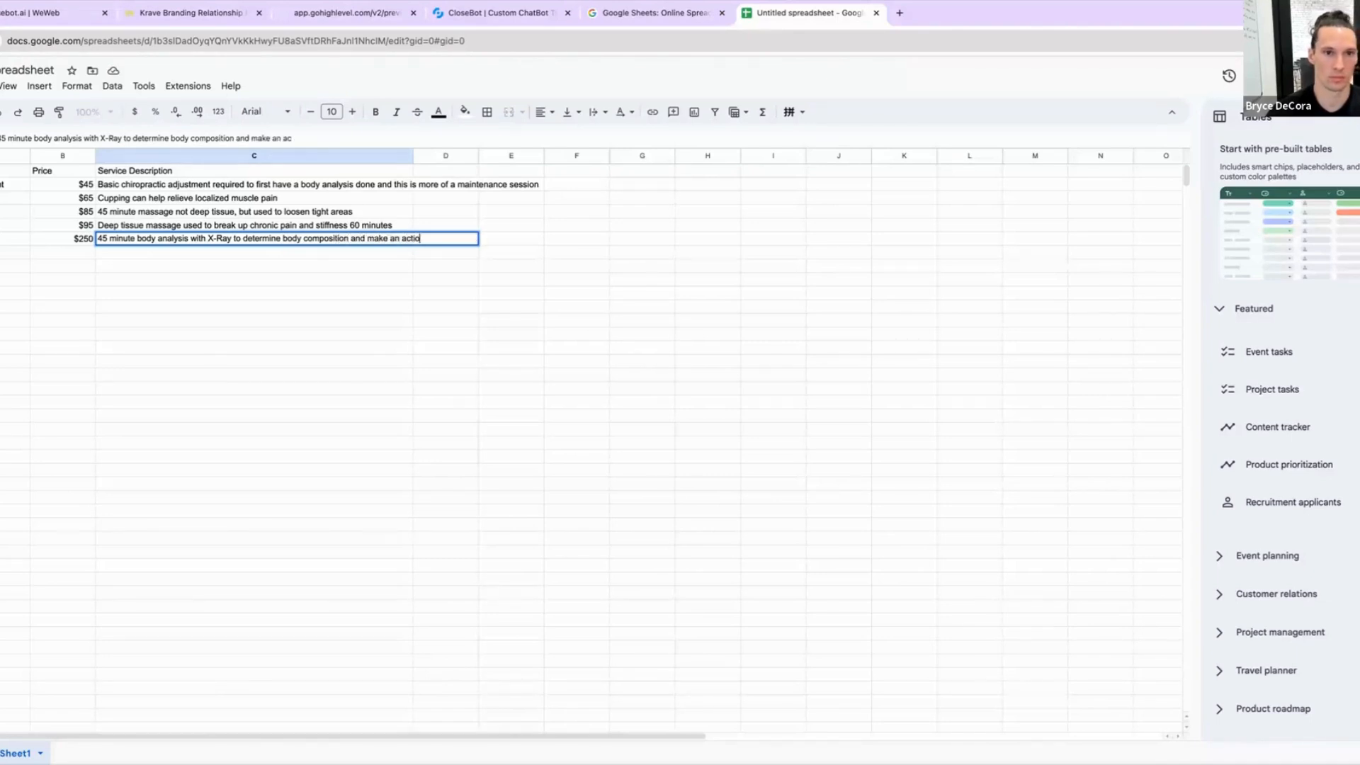
{"action": "key", "text": "Return"}
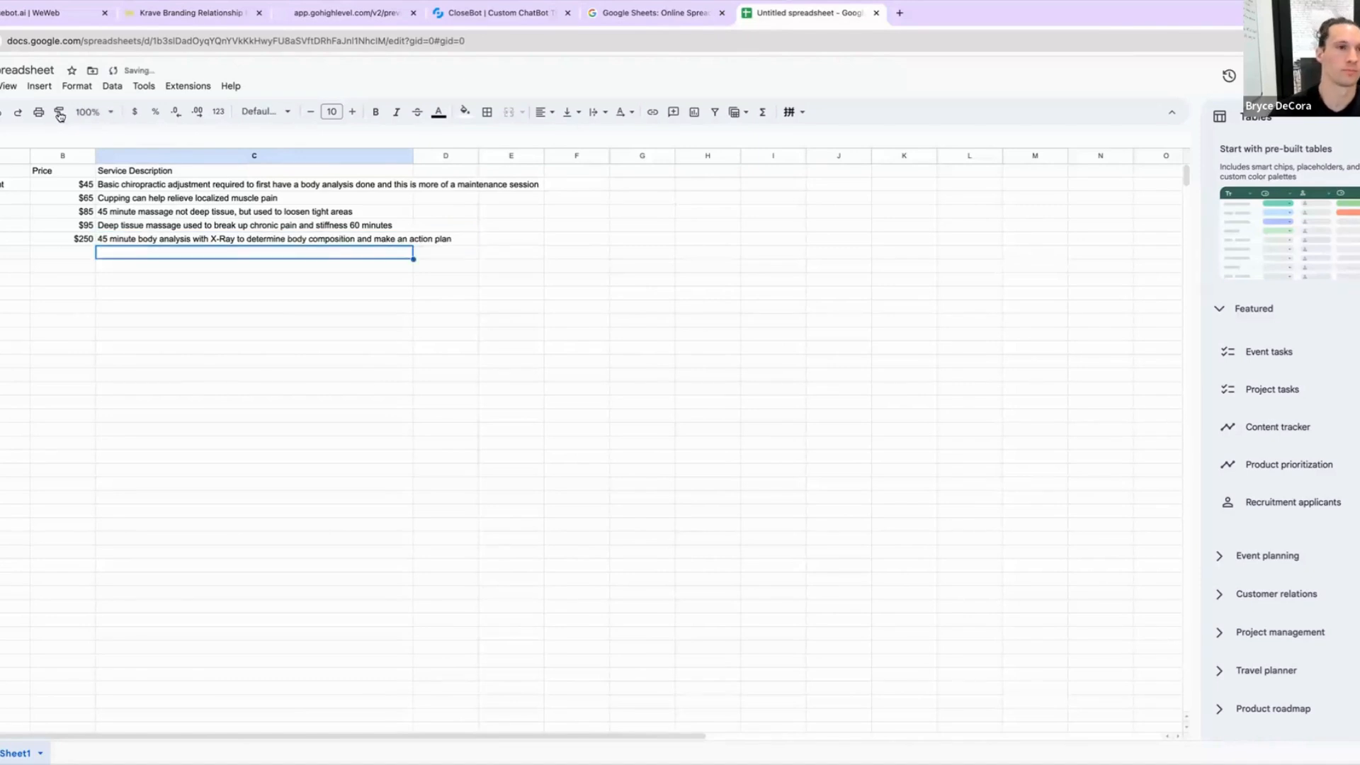
Step: Rename the spreadsheet to 'Chiro Sample'
{"action": "left_click", "coordinate": [65, 366]}
{"action": "left_click", "coordinate": [21, 70]}
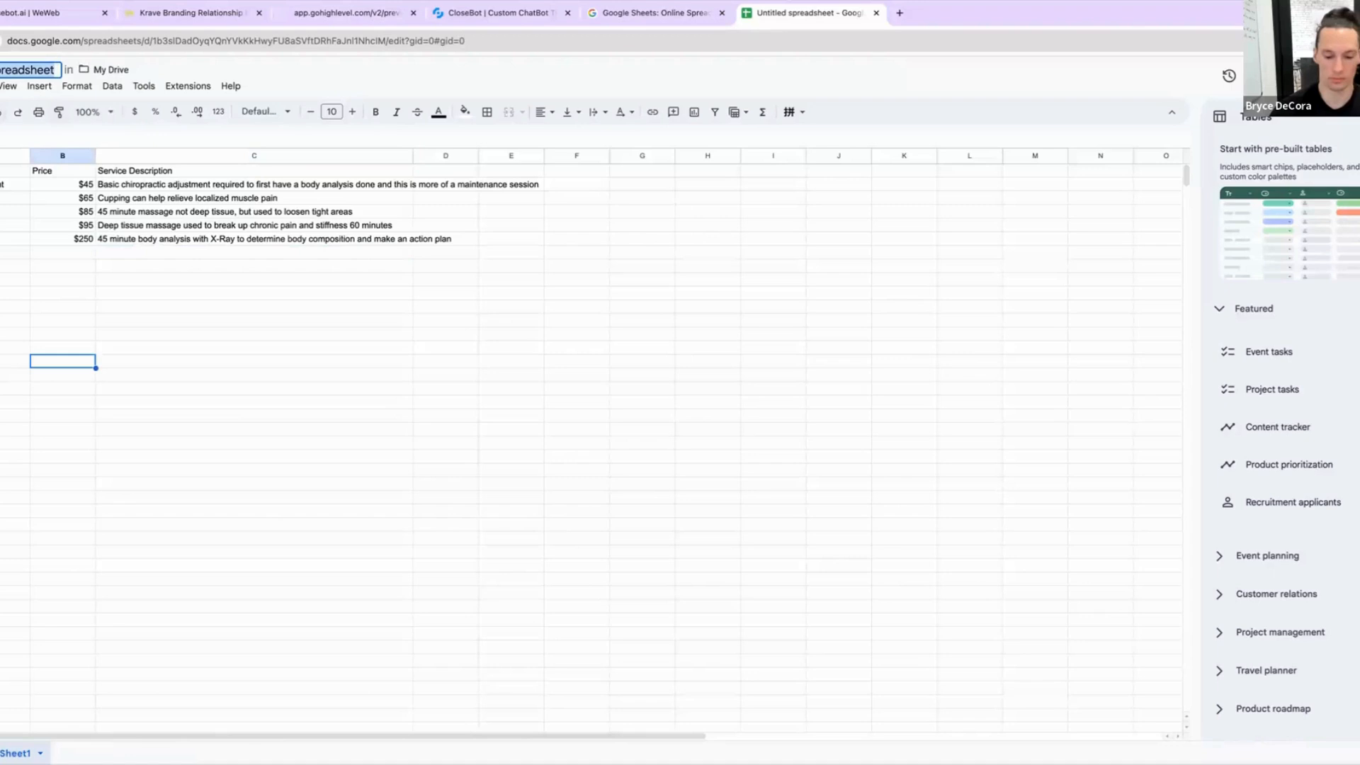
{"action": "key", "text": "BackSpace"}
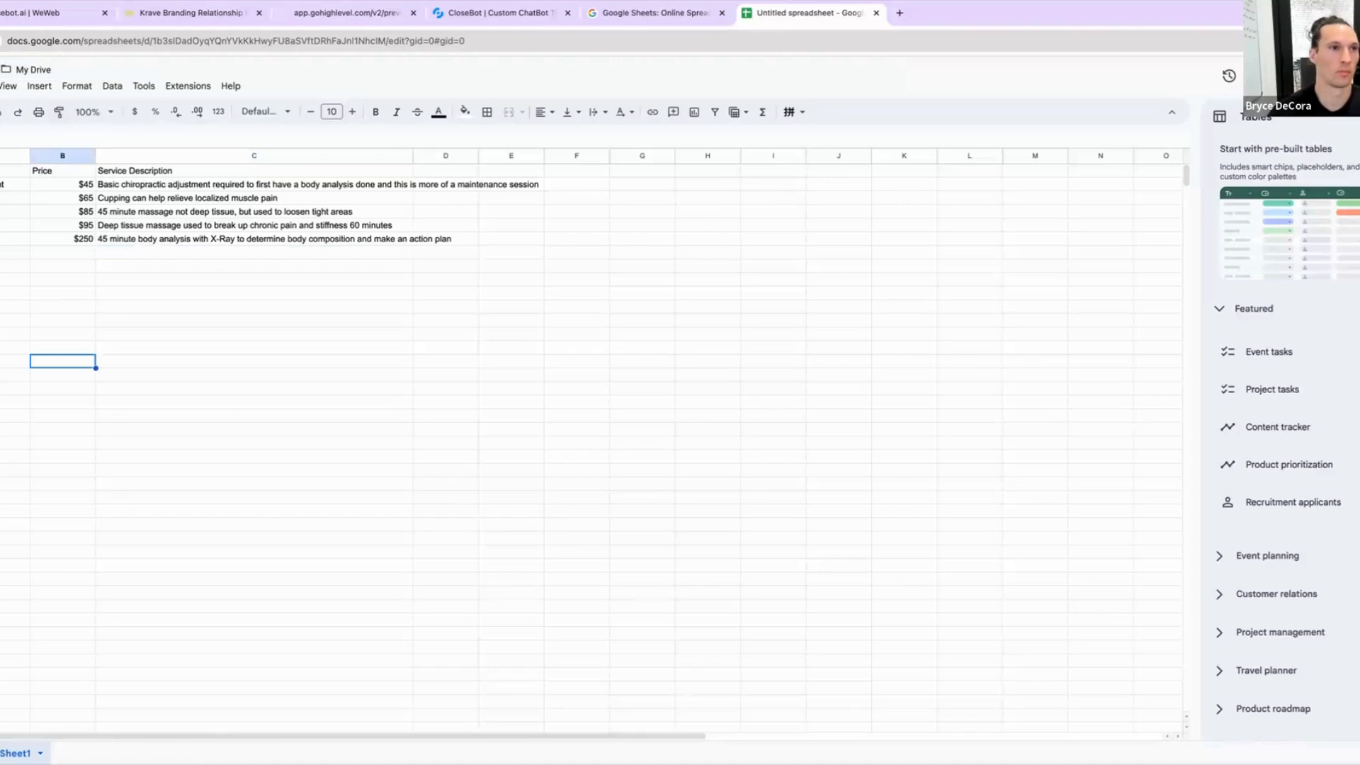
{"action": "type", "text": "Chiro Sample"}
{"action": "key", "text": "Return"}
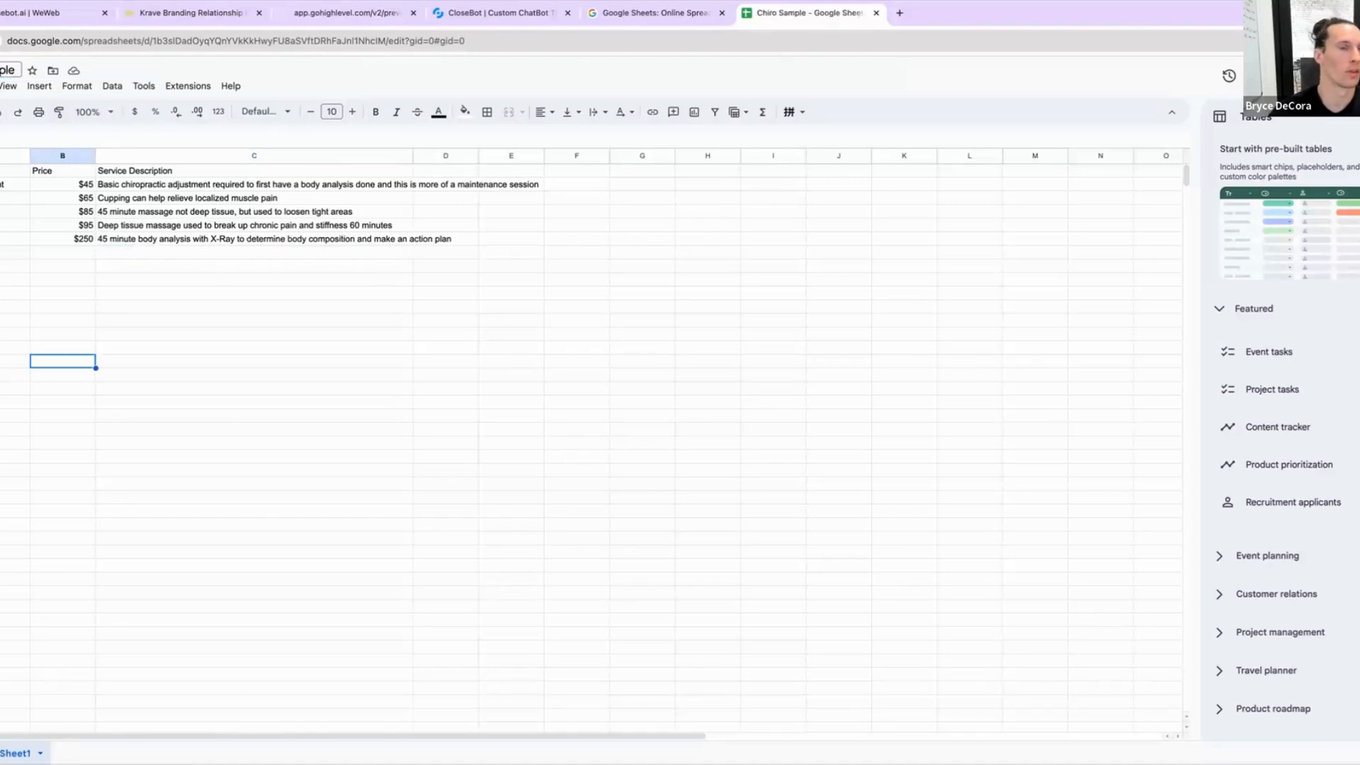
Step: Download the spreadsheet as a Comma Separated Values (.csv) file
{"action": "left_click", "coordinate": [0, 86]}
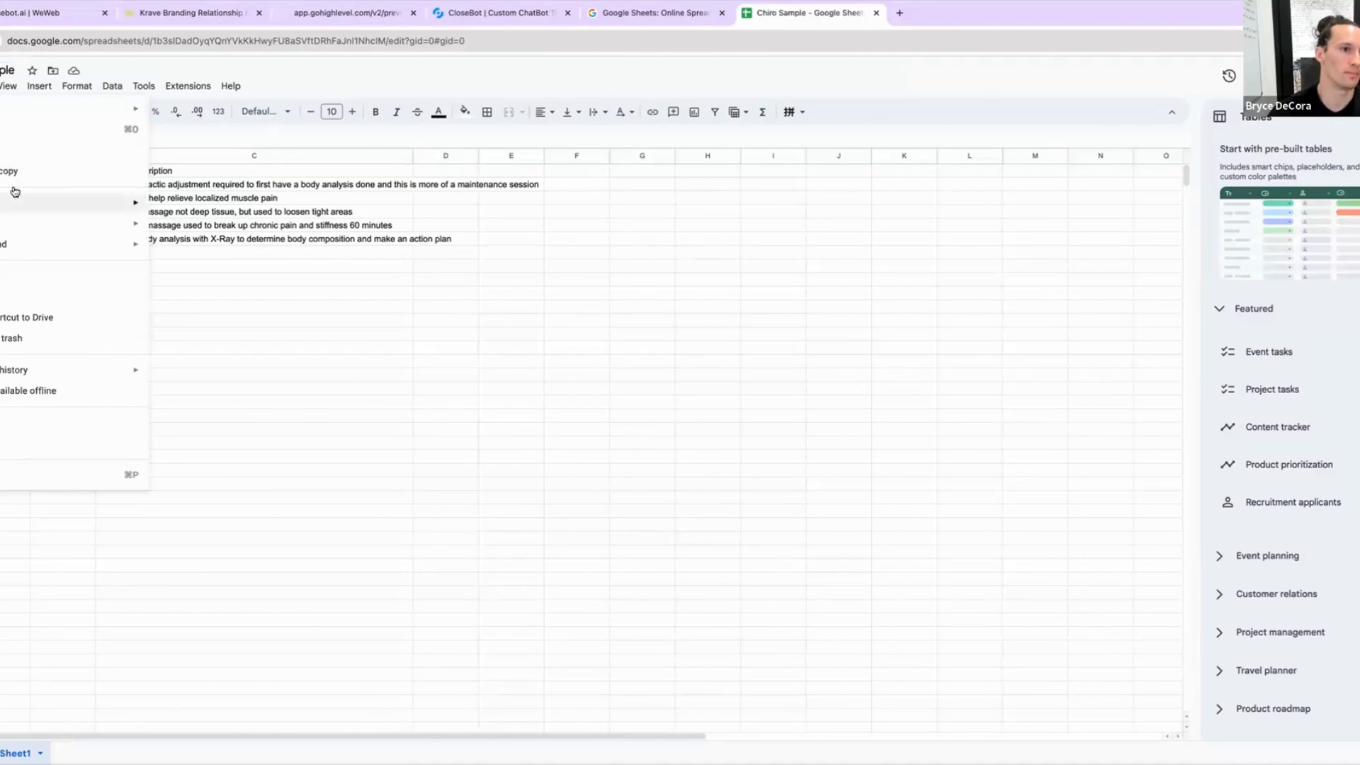
{"action": "mouse_move", "coordinate": [27, 249]}
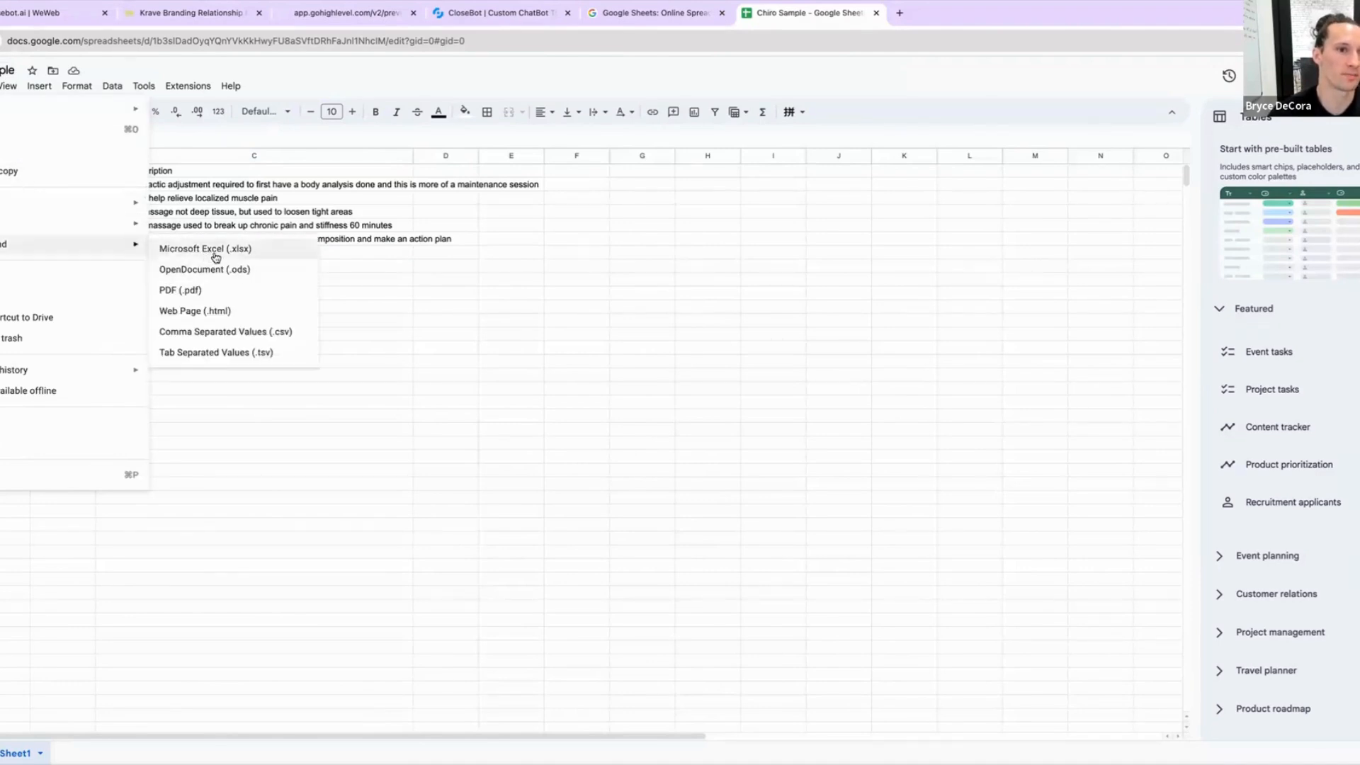
{"action": "left_click", "coordinate": [249, 332]}
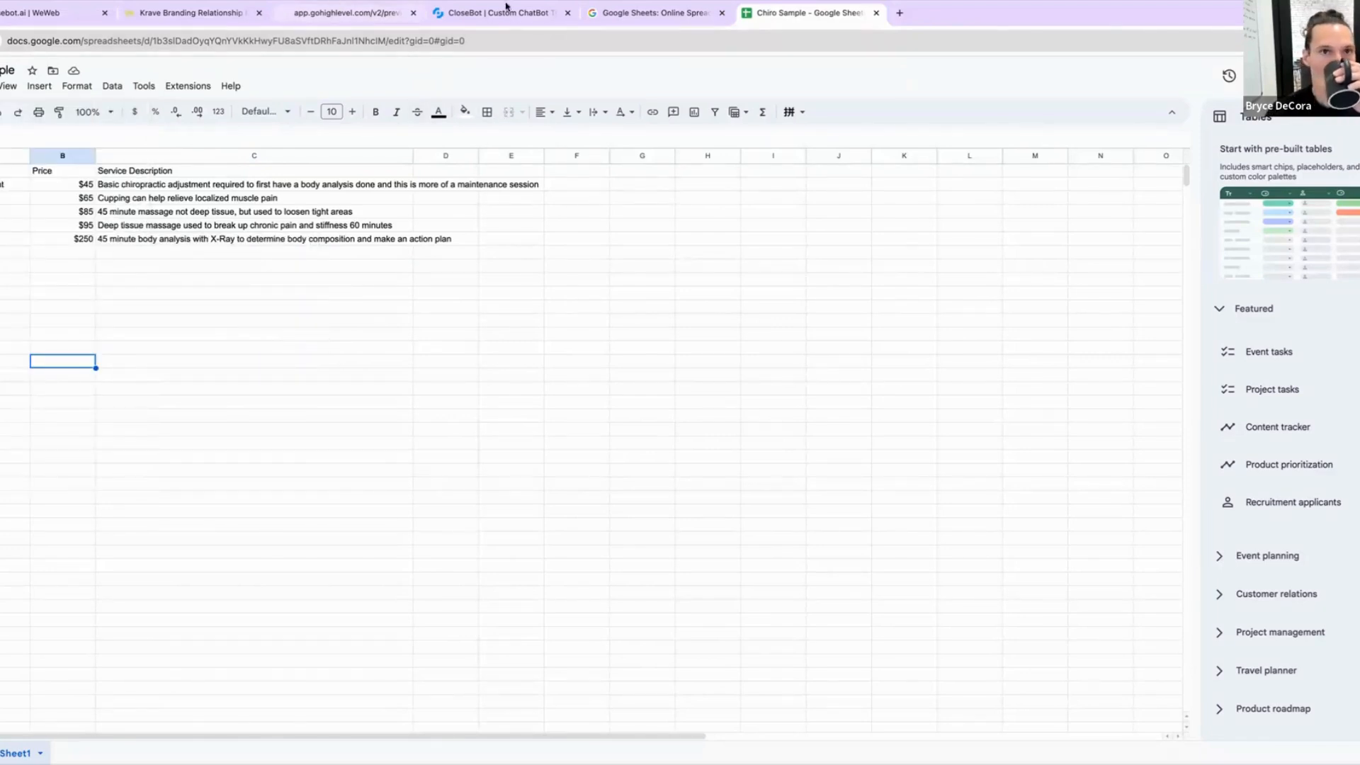
Step: Open the bot's knowledge uploads page and start an Upload entry titled 'Chrio Sample'
{"action": "left_click", "coordinate": [537, 12]}
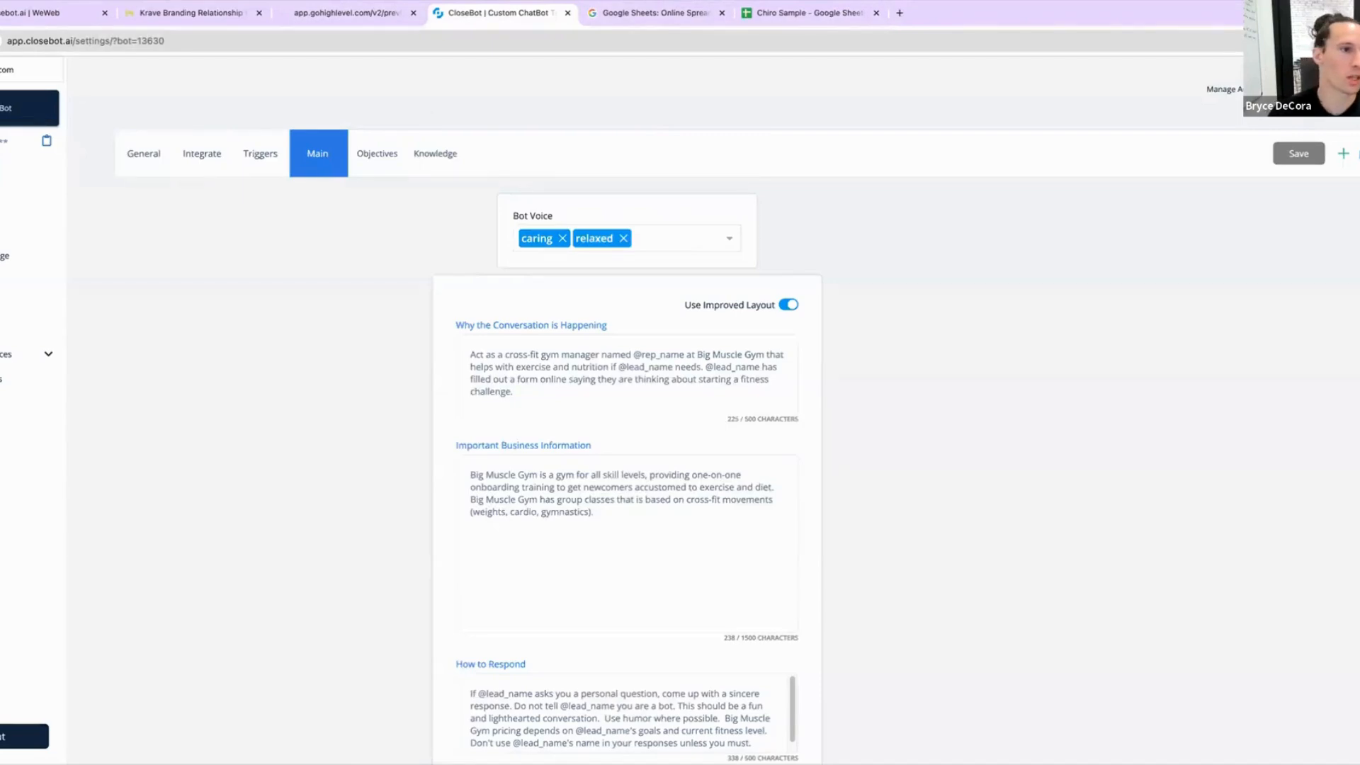
{"action": "left_click", "coordinate": [3, 255]}
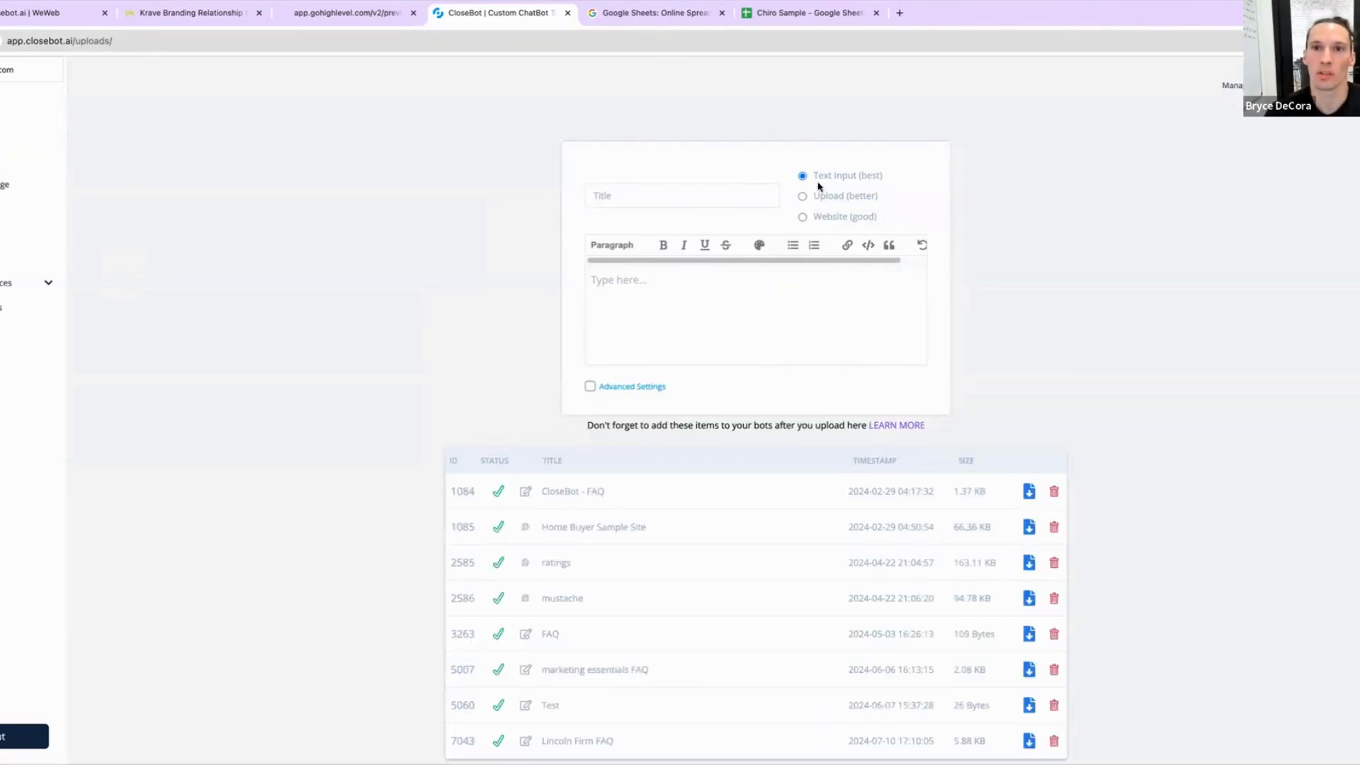
{"action": "left_click", "coordinate": [802, 198]}
{"action": "left_click", "coordinate": [729, 198]}
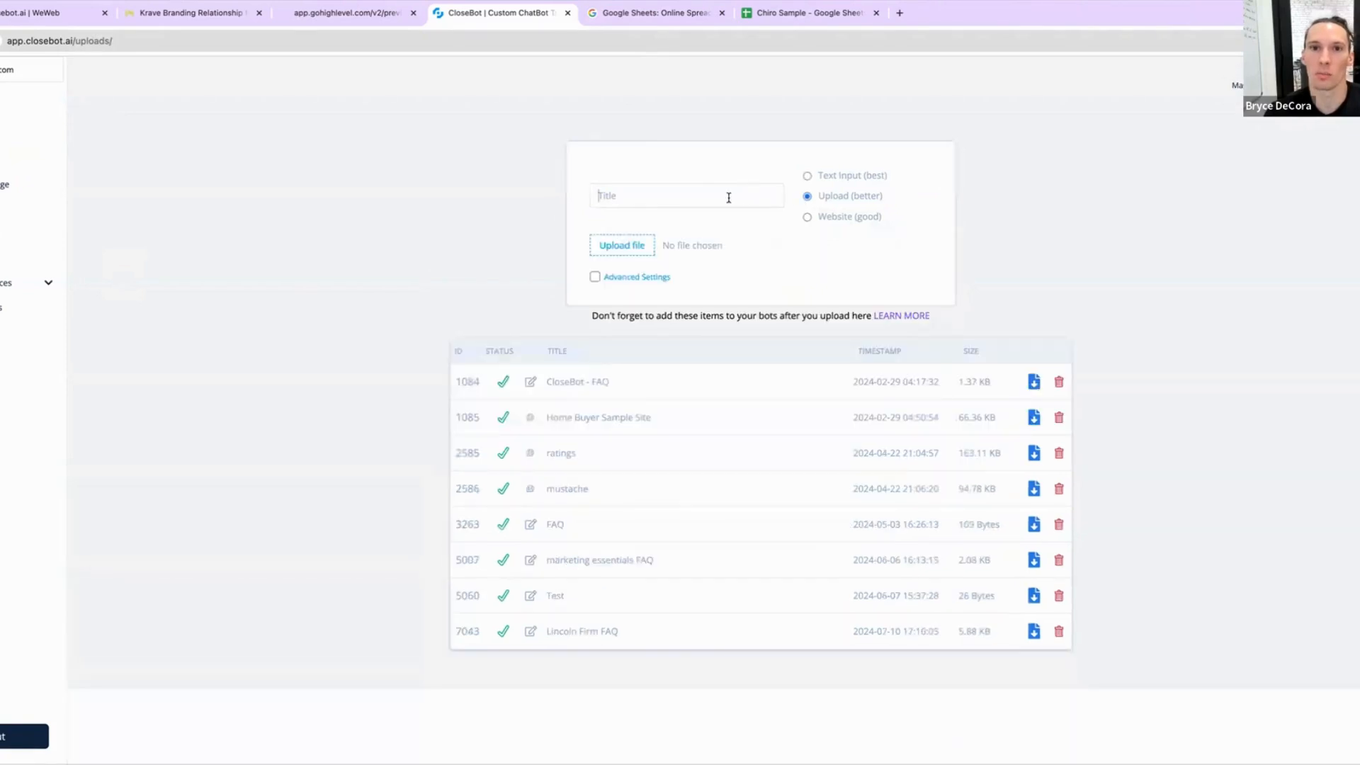
{"action": "type", "text": "Chri"}
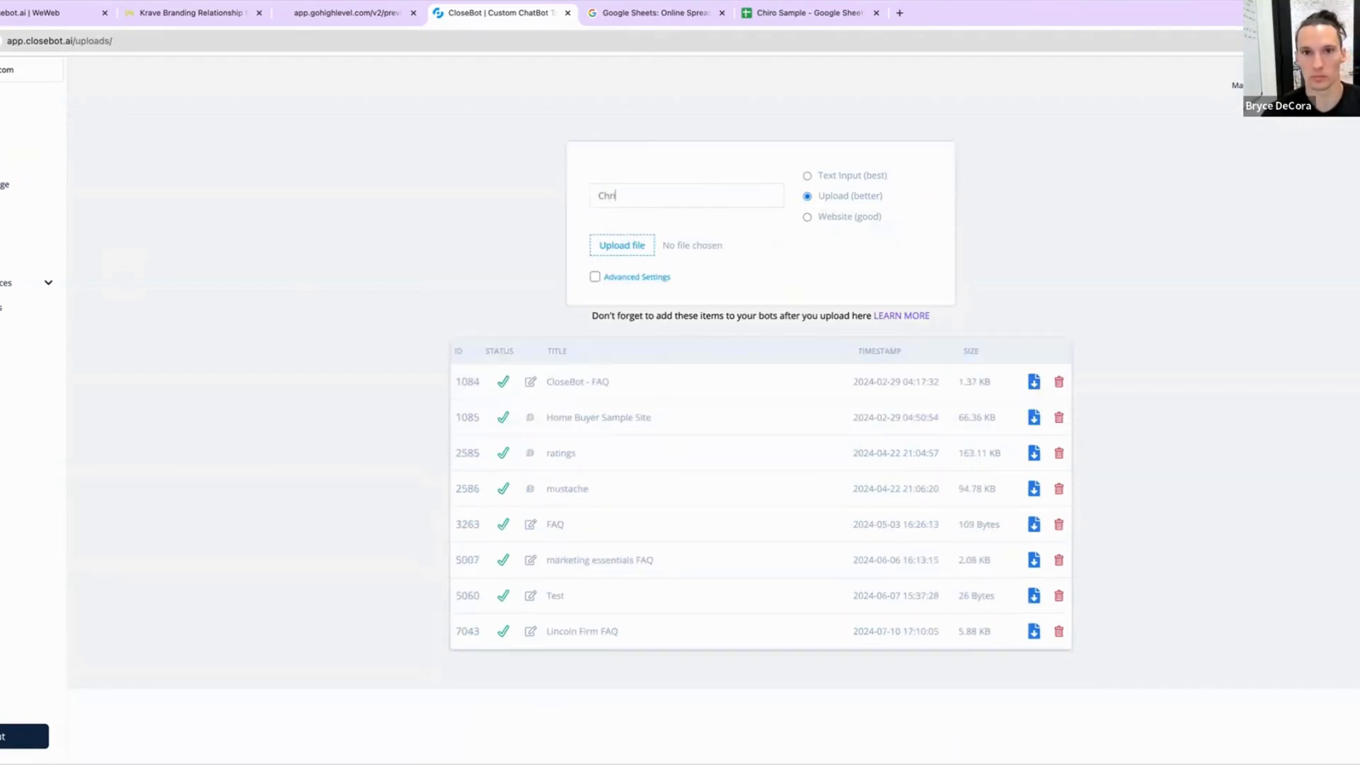
{"action": "type", "text": "o Sample"}
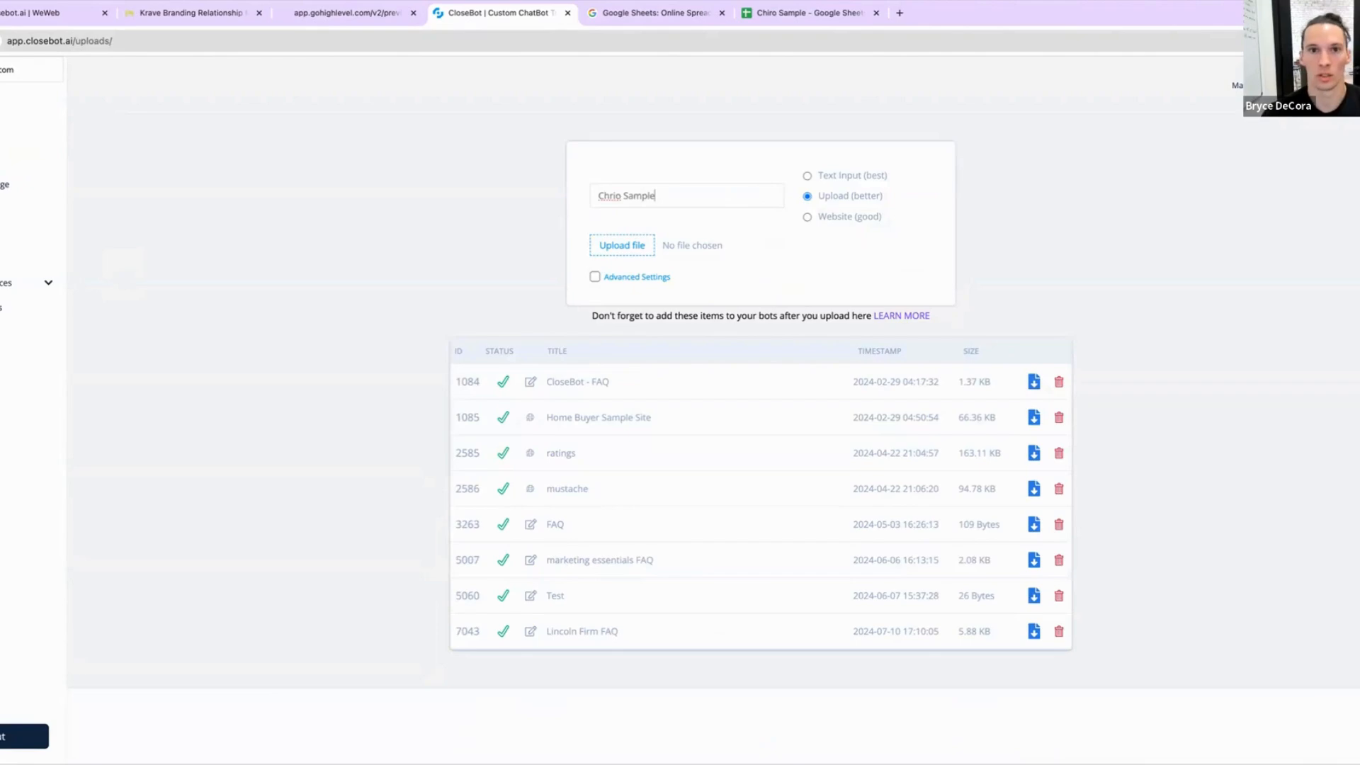
Step: Attach the 'Chiro Sample - Sheet1.csv' file, load it as knowledge, and refresh the uploads list
{"action": "left_click", "coordinate": [634, 253]}
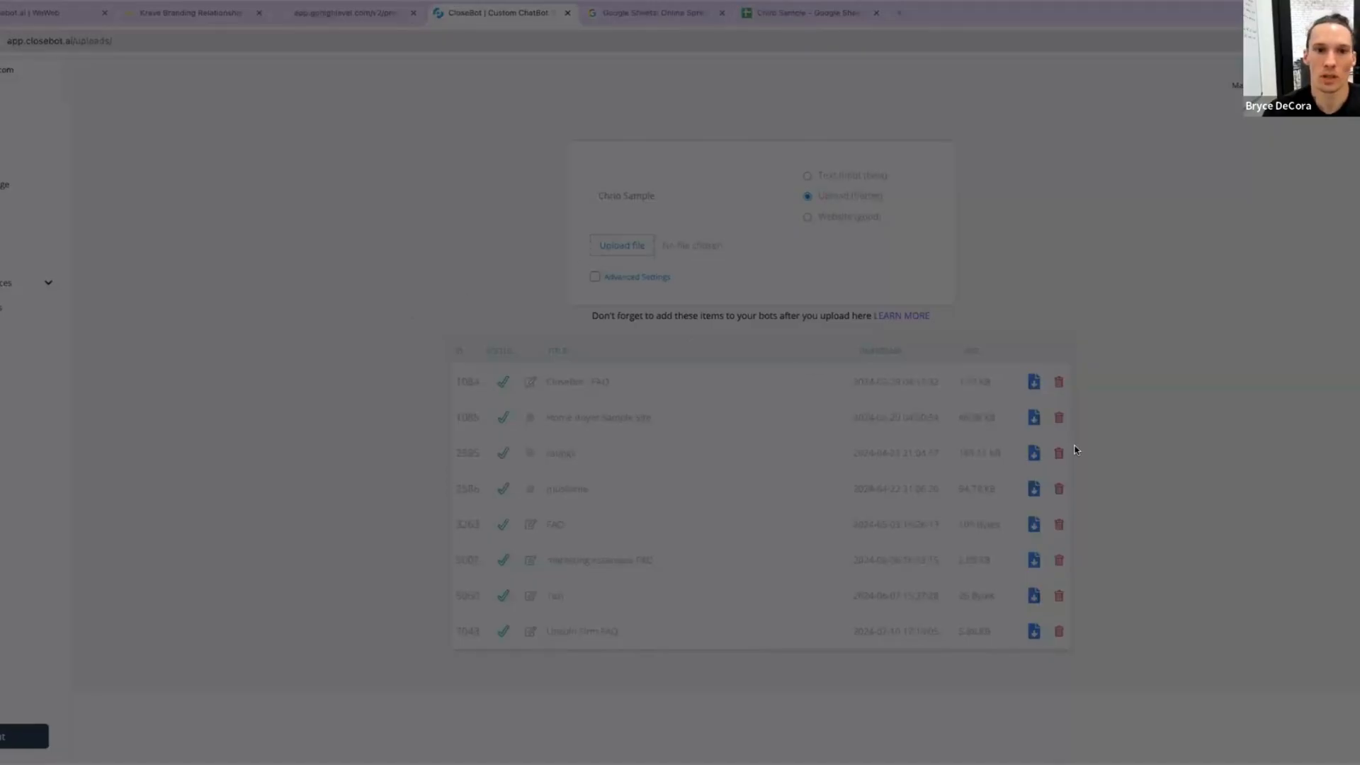
{"action": "left_click", "coordinate": [1196, 508]}
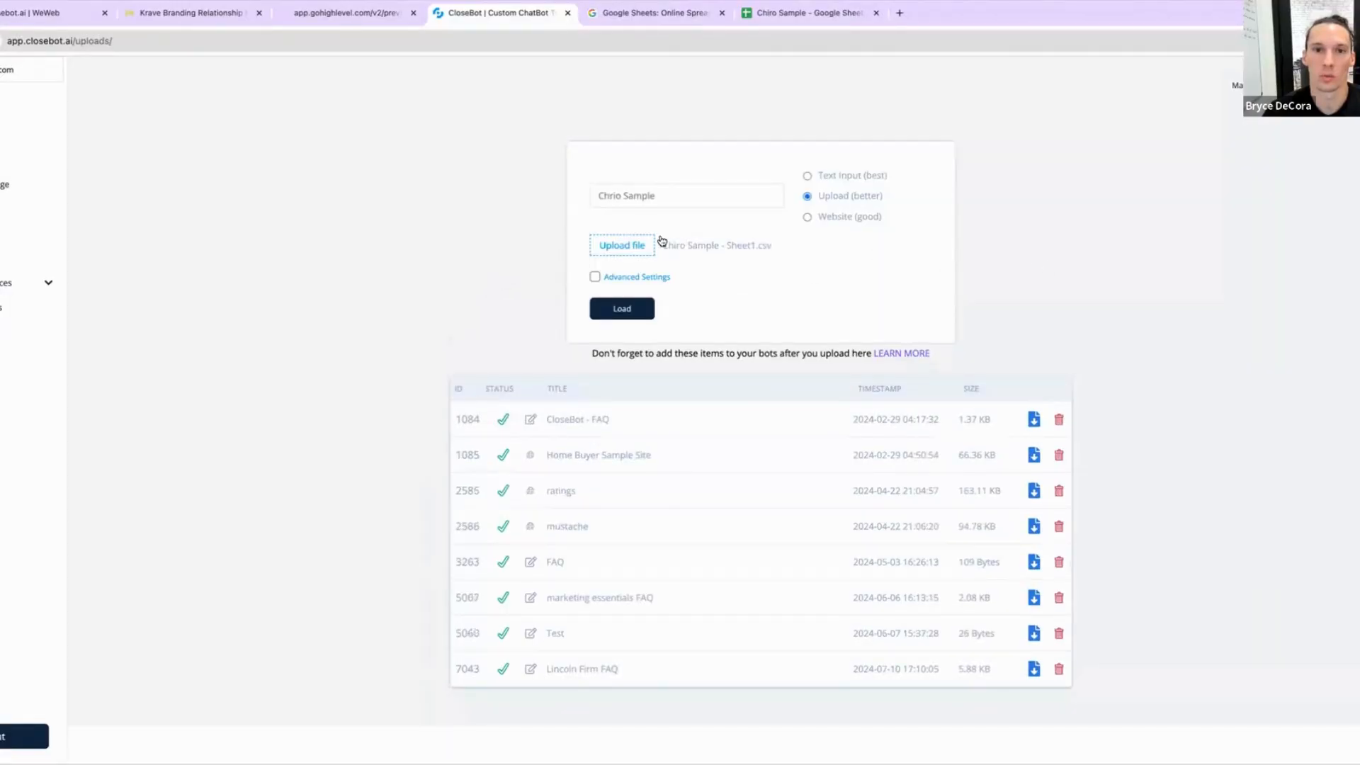
{"action": "left_click", "coordinate": [595, 277]}
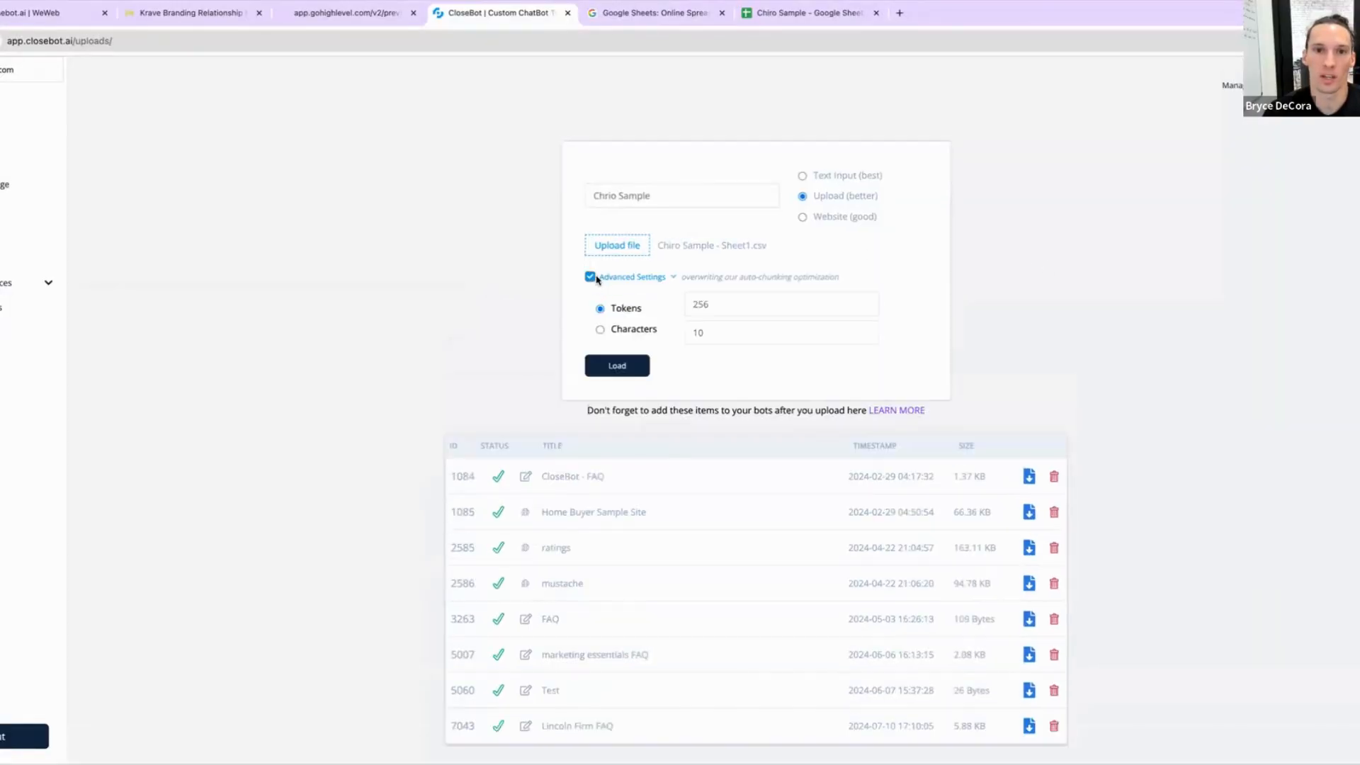
{"action": "left_click", "coordinate": [592, 277]}
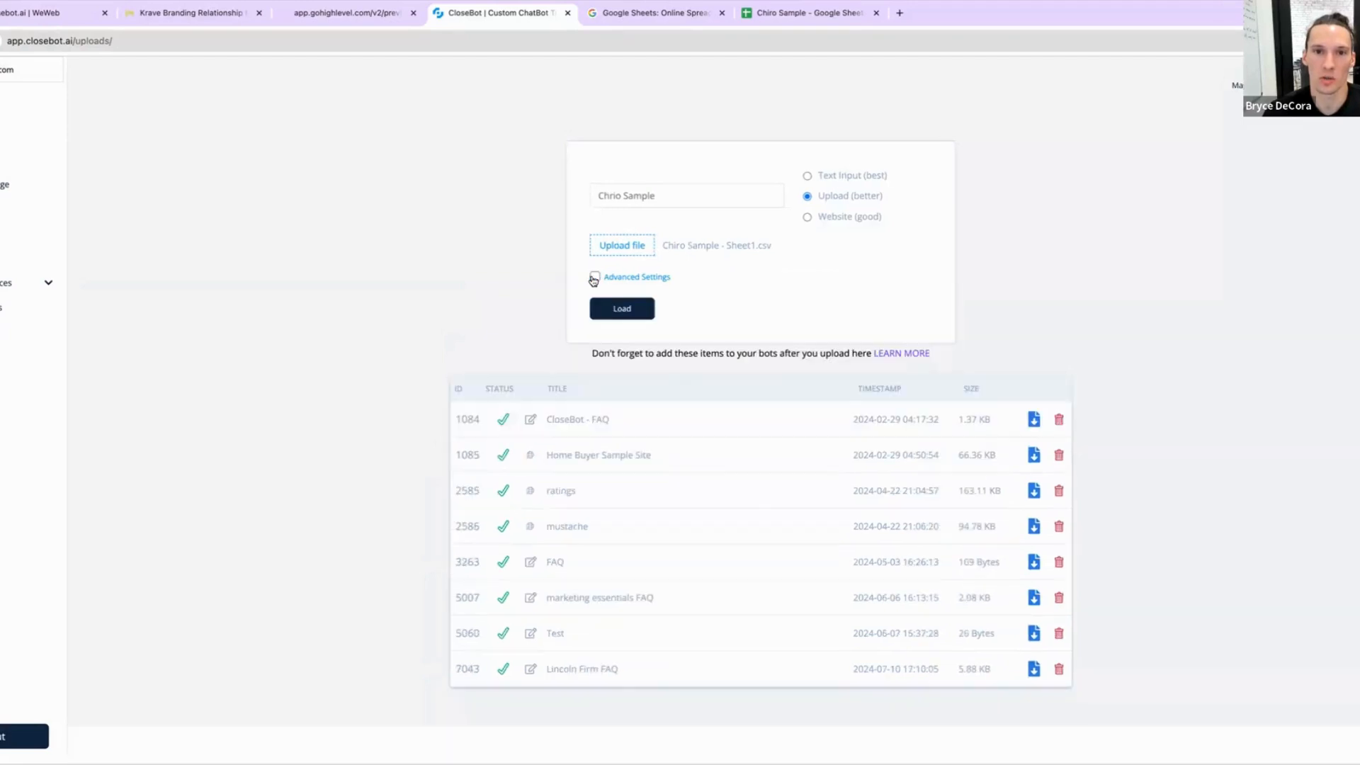
{"action": "left_click", "coordinate": [593, 277]}
{"action": "left_click", "coordinate": [594, 277]}
{"action": "left_click", "coordinate": [622, 310]}
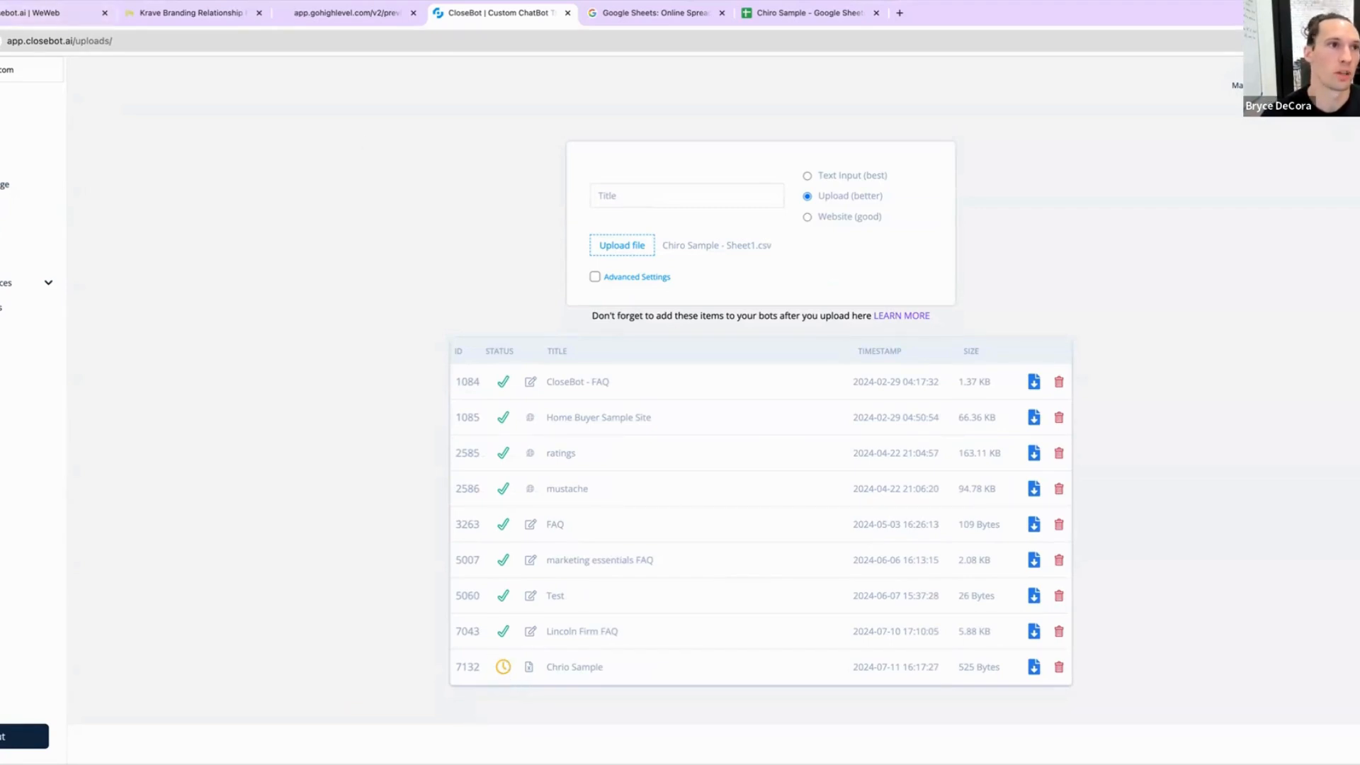
{"action": "key", "text": "ctrl+r"}
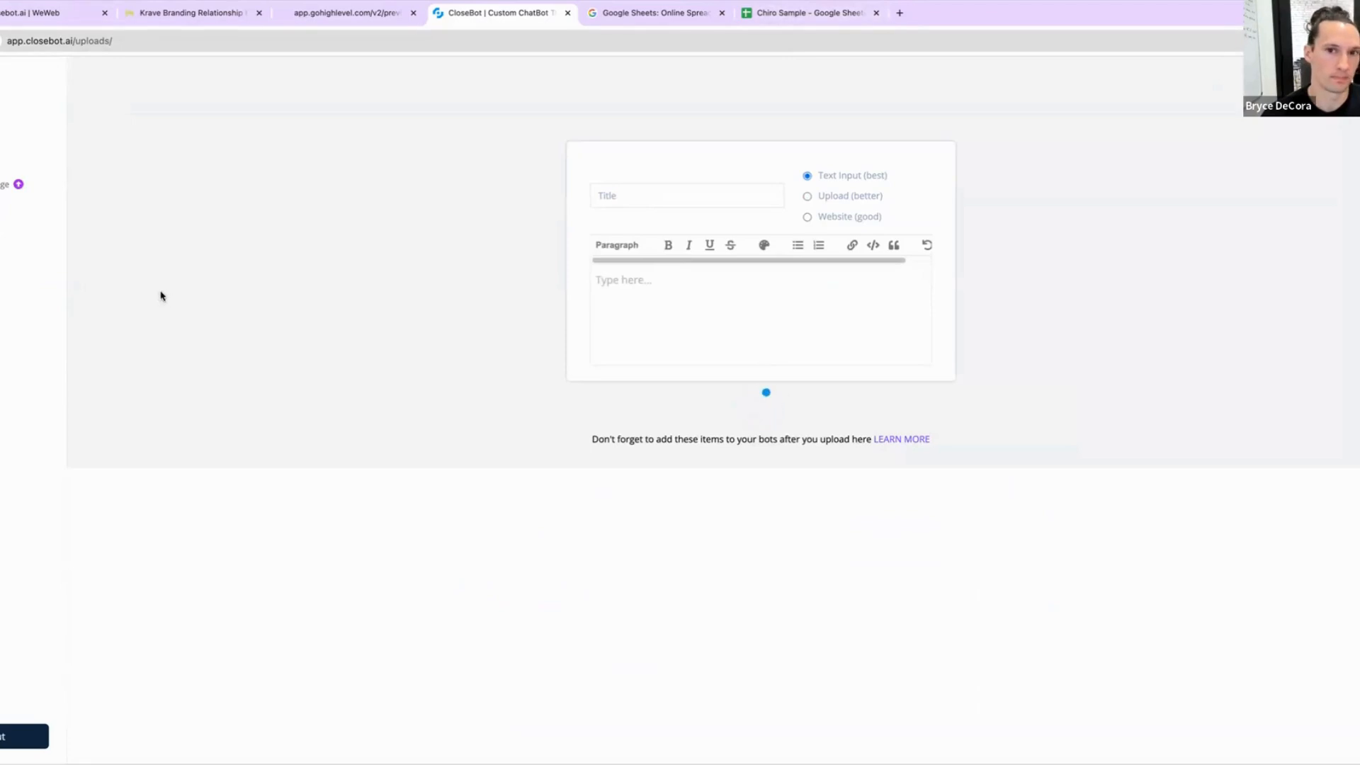
{"action": "scroll", "coordinate": [674, 489], "scroll_direction": "down", "scroll_amount": 1}
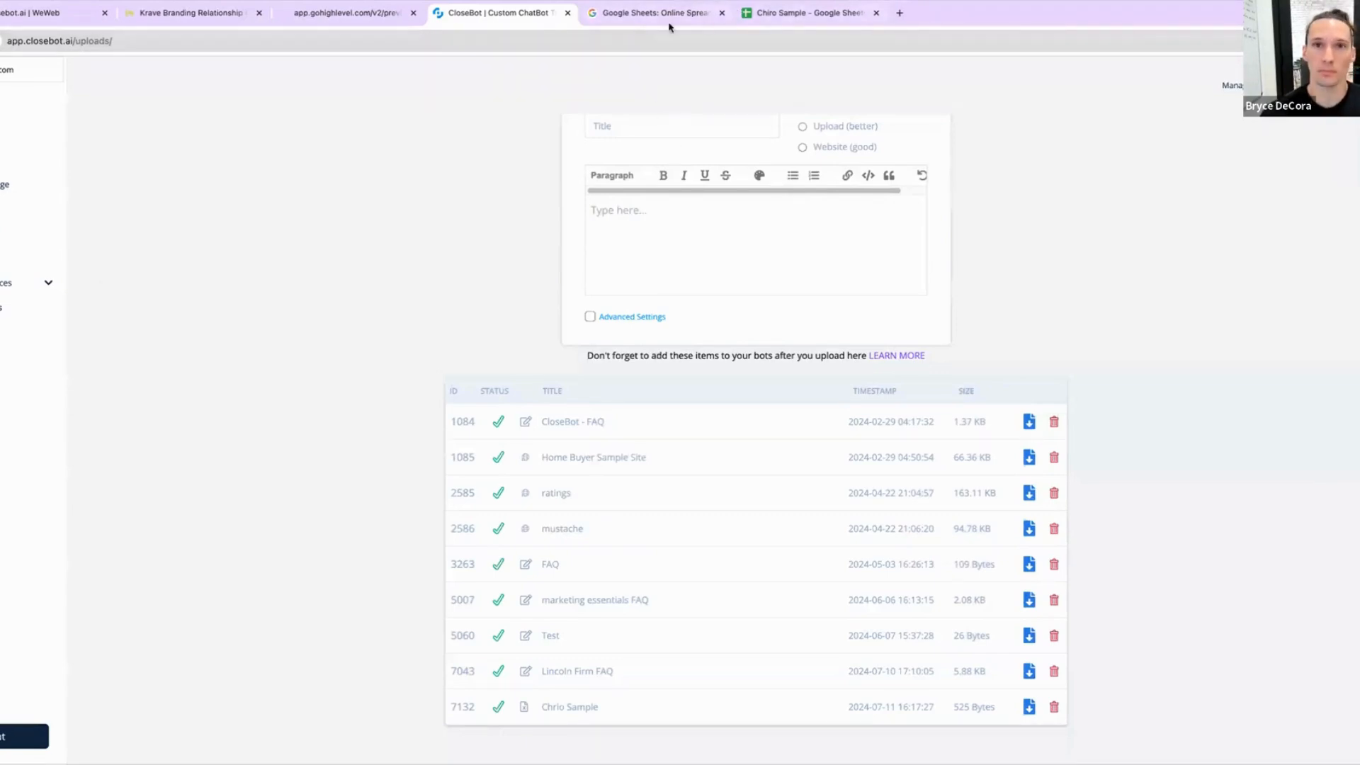
Step: In a new tab, search for 'hybrid sports' and open the Hybrid Sports Chiropractic website
{"action": "left_click", "coordinate": [898, 14]}
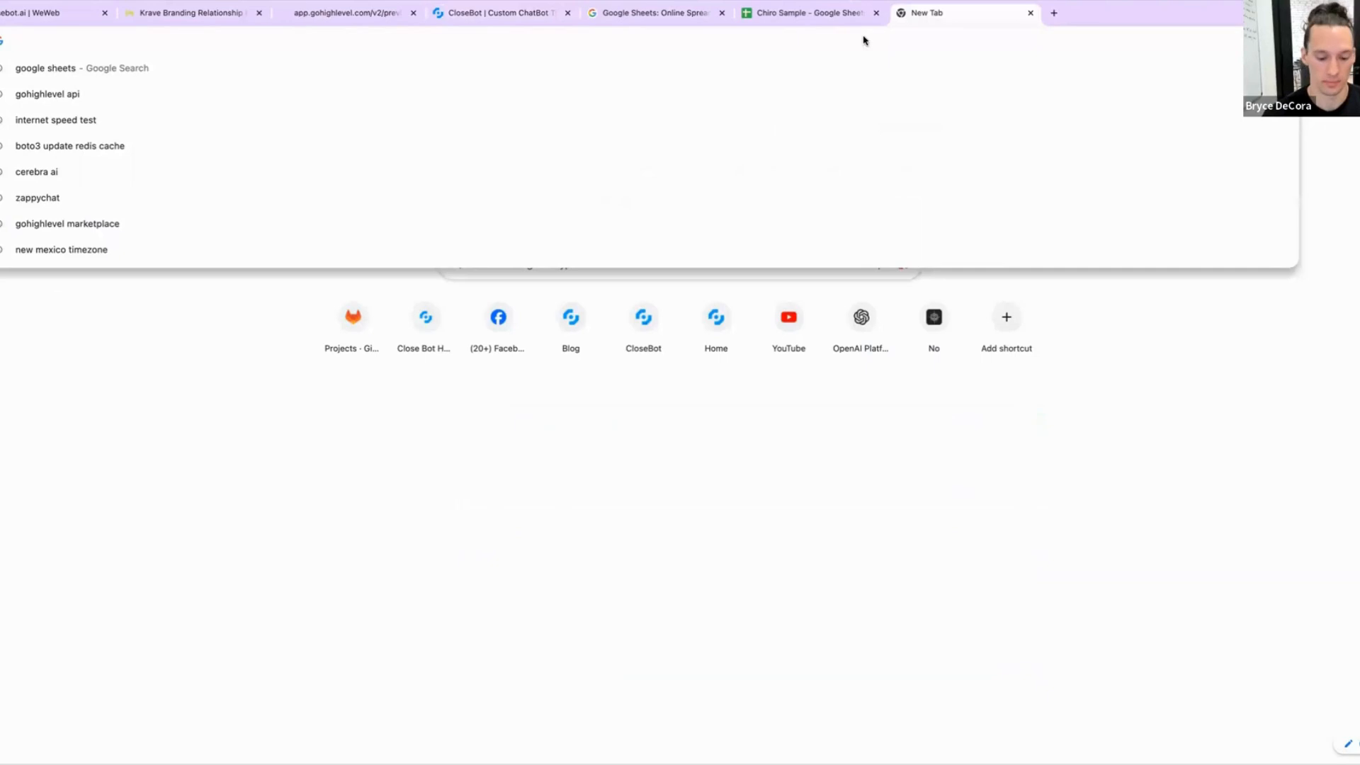
{"action": "type", "text": "huy"}
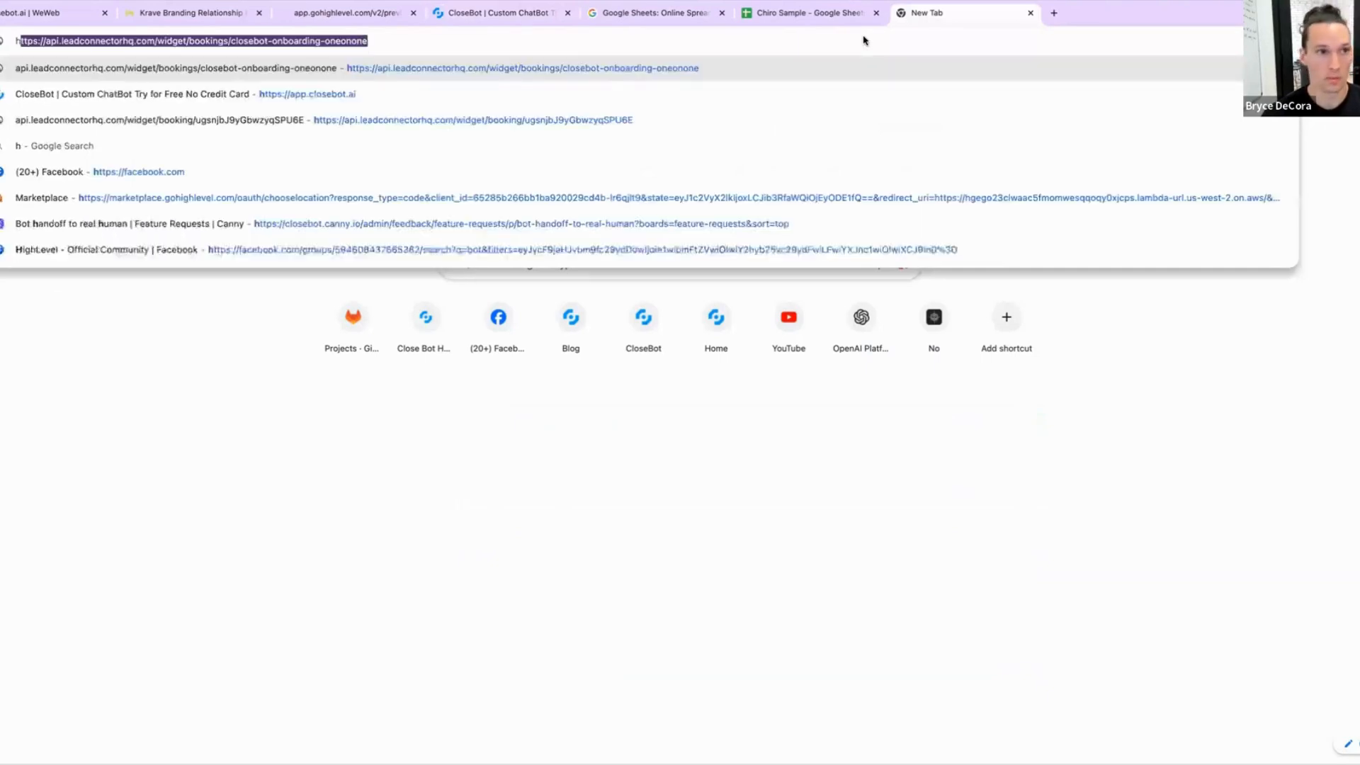
{"action": "key", "text": "BackSpace"}
{"action": "key", "text": "BackSpace"}
{"action": "type", "text": "ybrid sport"}
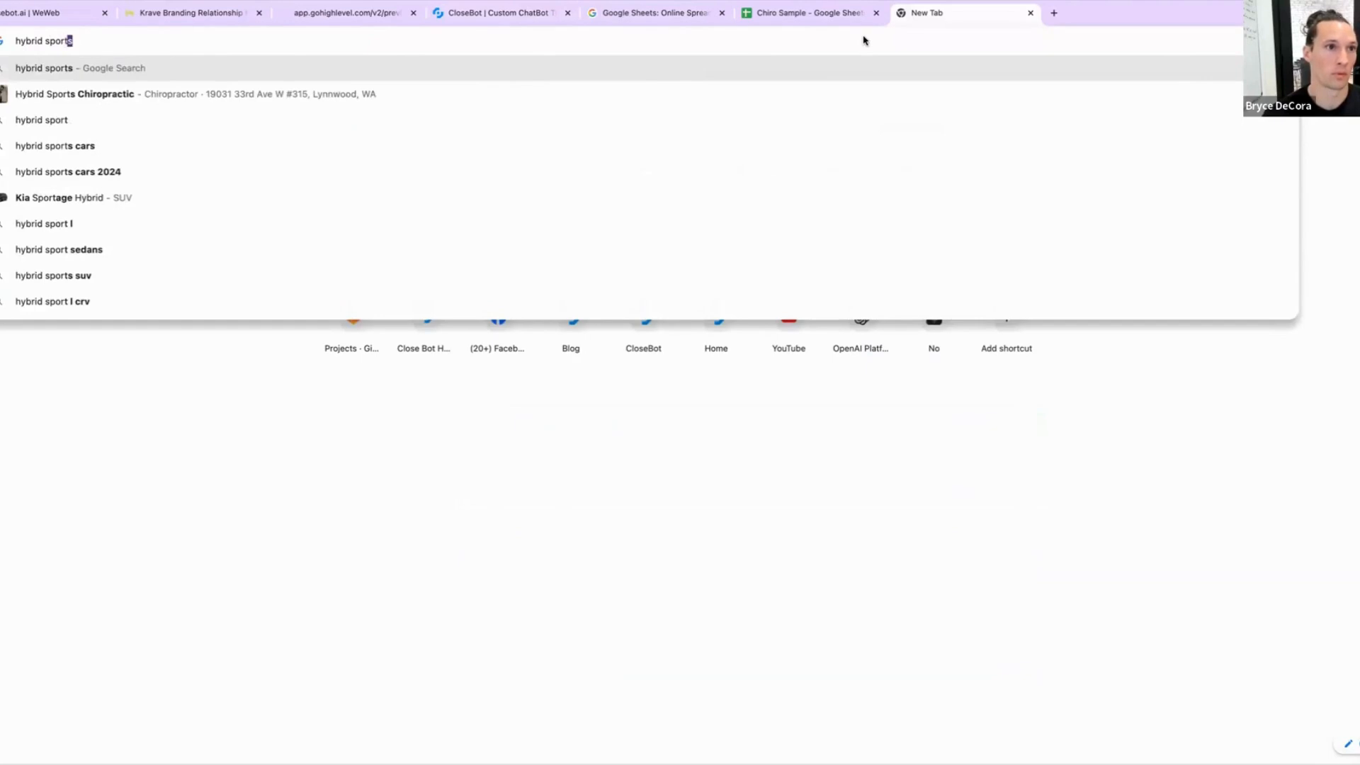
{"action": "key", "text": "Return"}
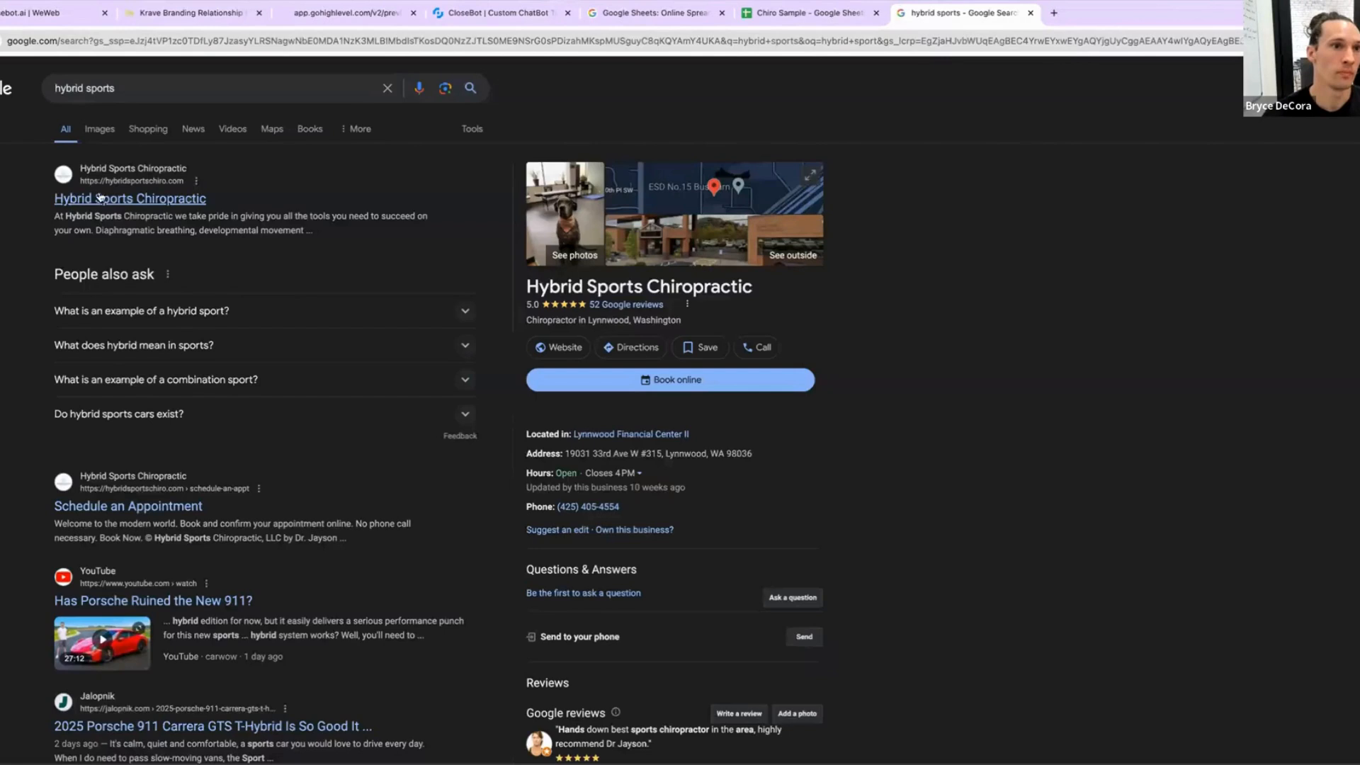
{"action": "left_click", "coordinate": [89, 201]}
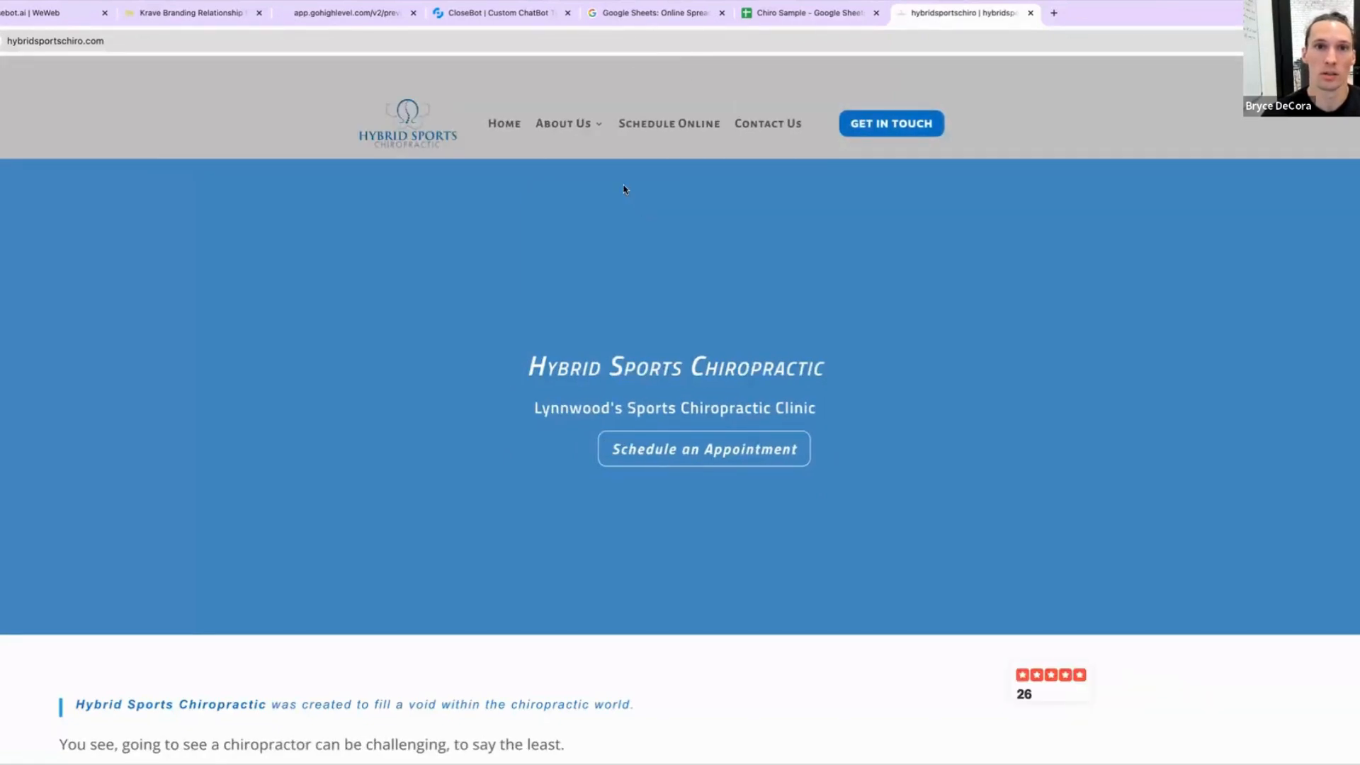
Step: Browse the chiropractic site's About Us pages and home page content
{"action": "left_click", "coordinate": [568, 124]}
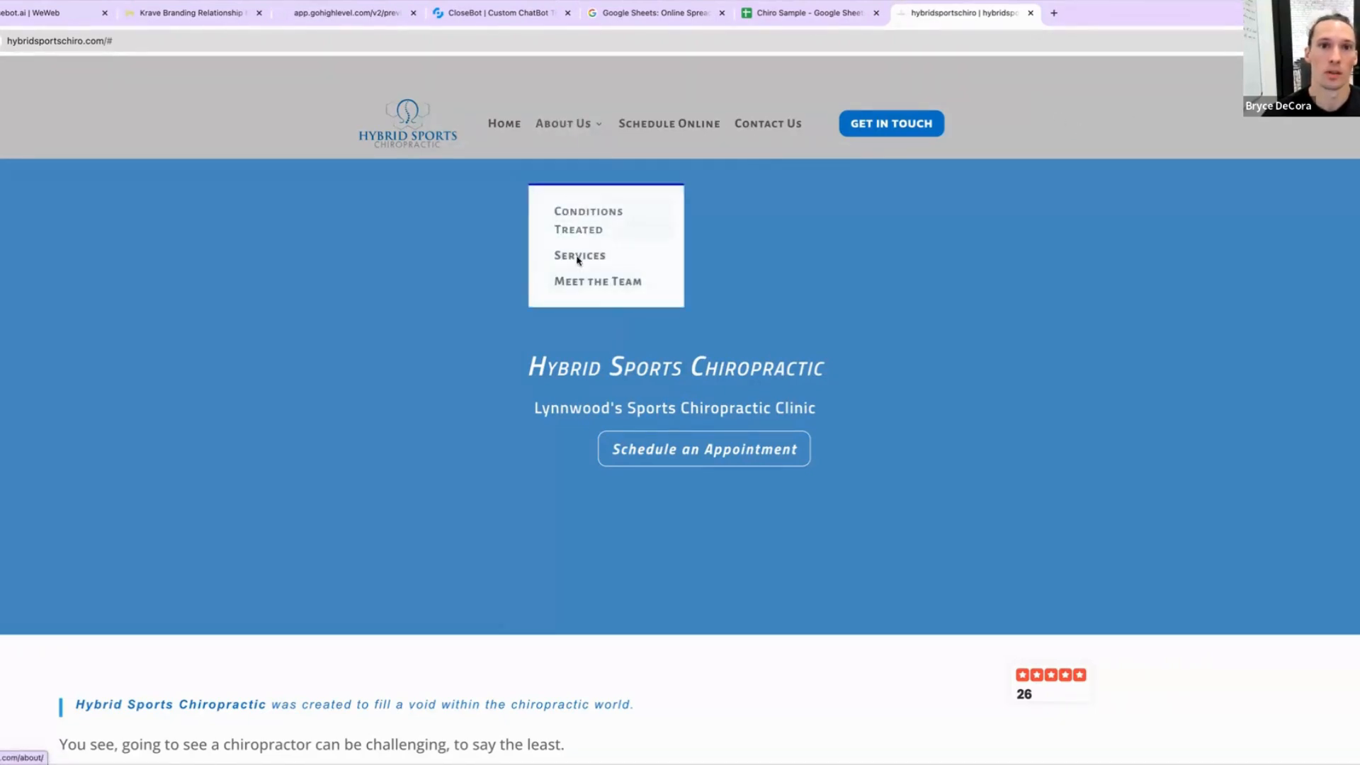
{"action": "mouse_move", "coordinate": [567, 123]}
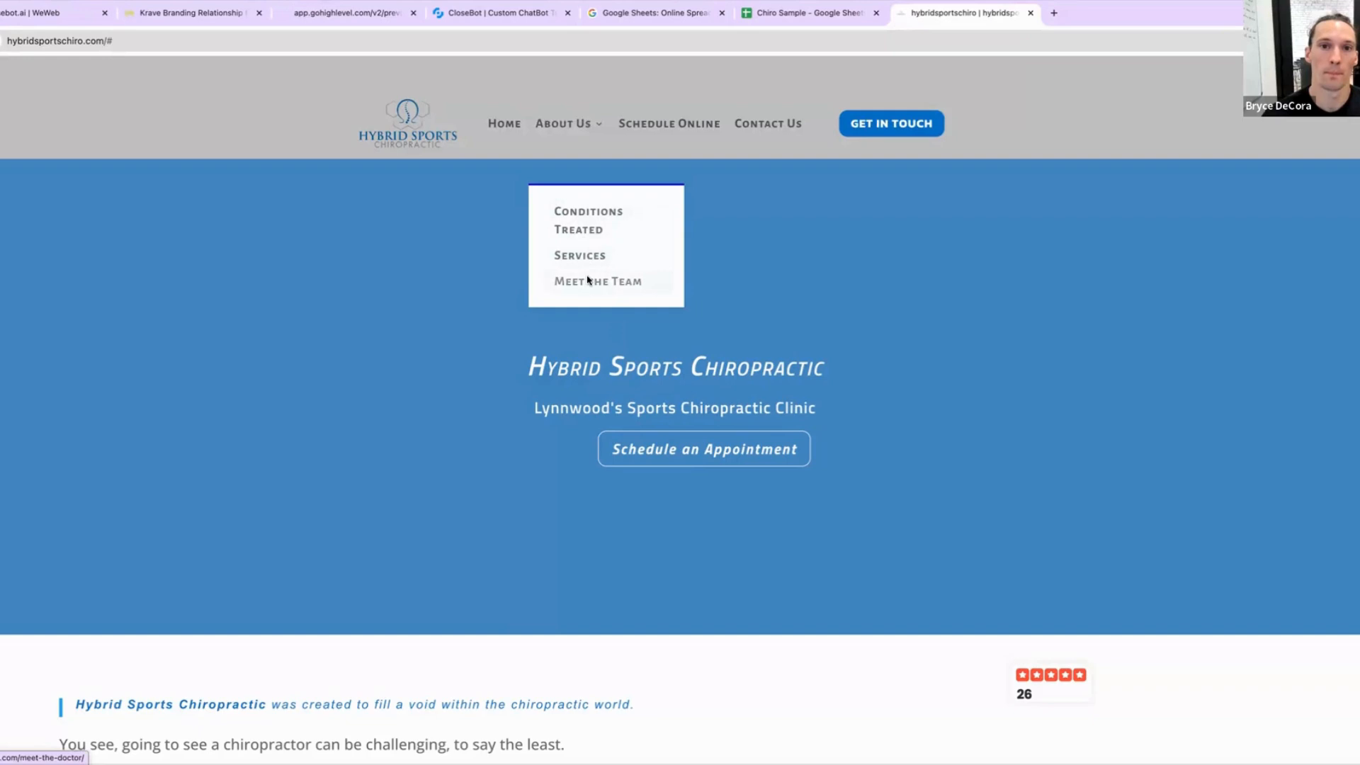
{"action": "left_click", "coordinate": [585, 223]}
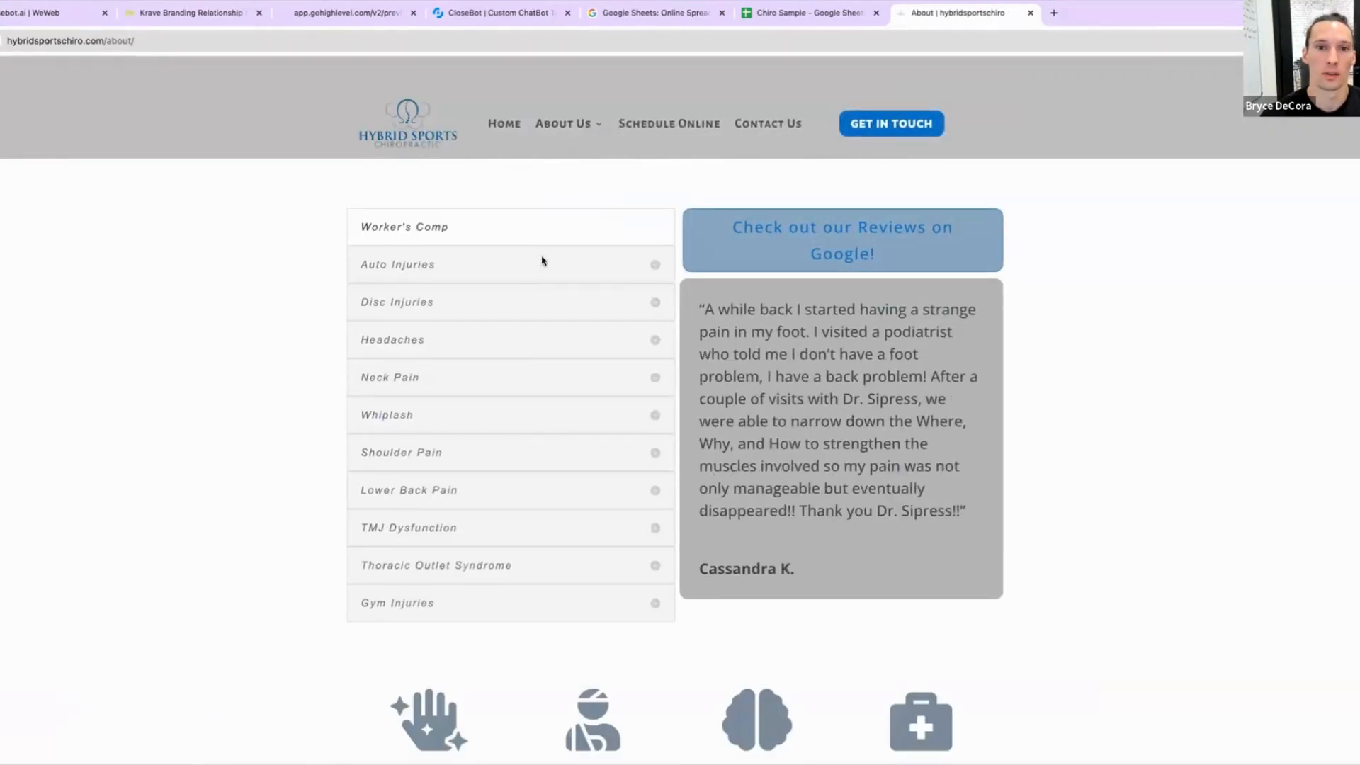
{"action": "left_click", "coordinate": [648, 266]}
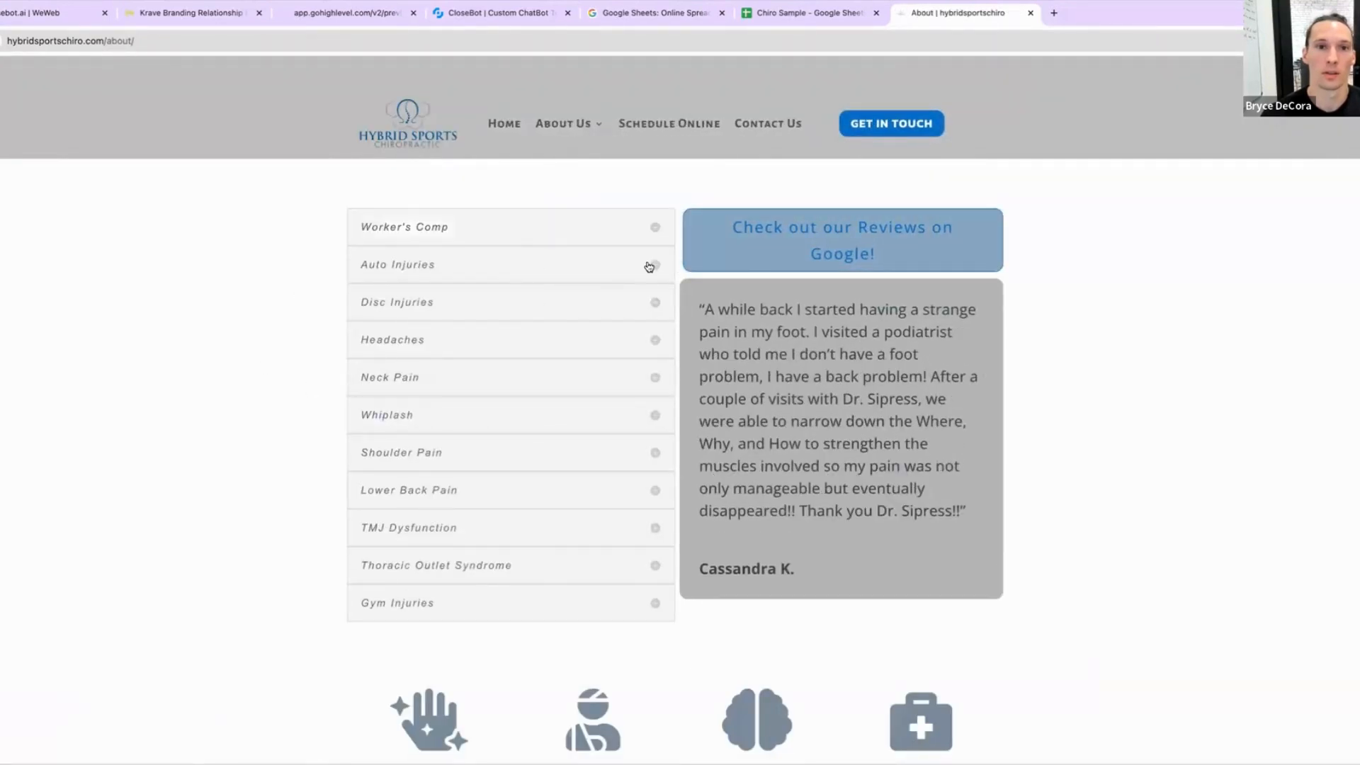
{"action": "left_click", "coordinate": [503, 123]}
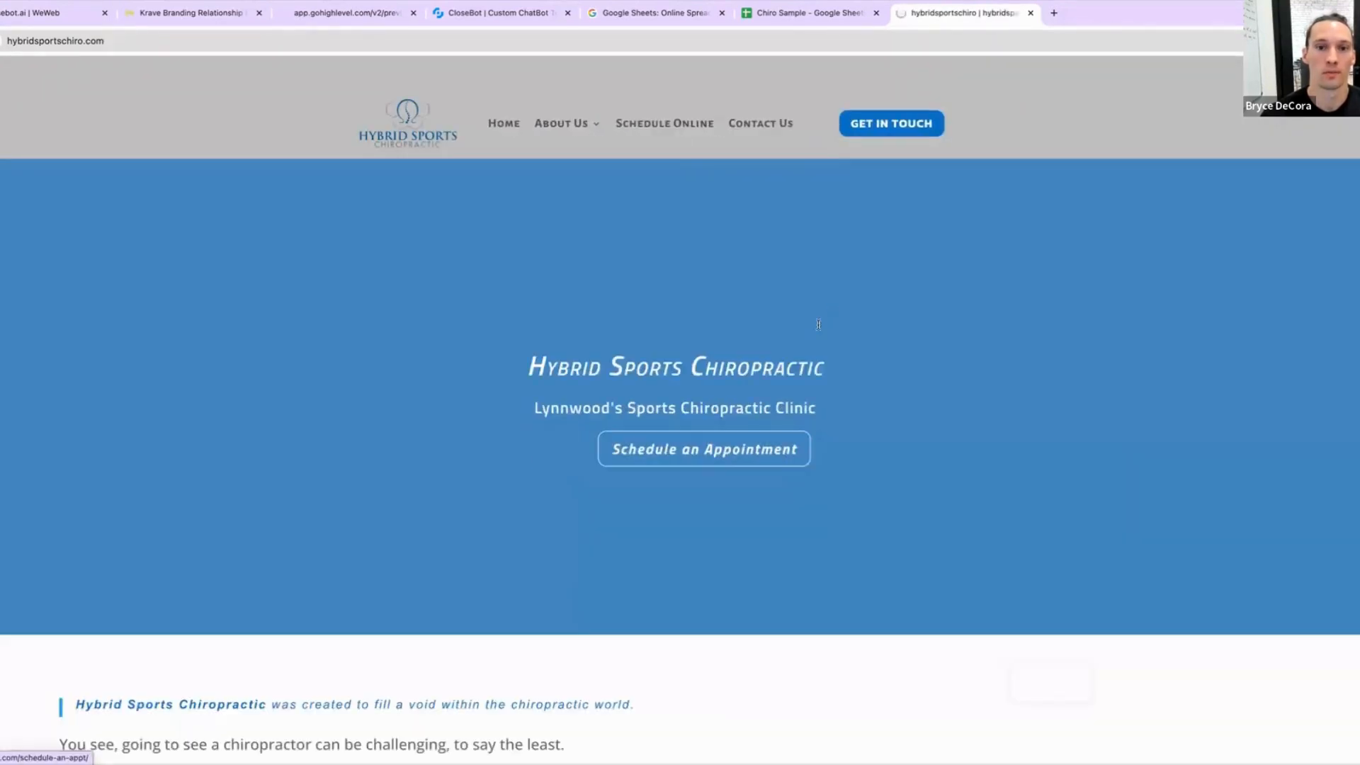
{"action": "scroll", "coordinate": [582, 434], "scroll_direction": "down", "scroll_amount": 20}
{"action": "scroll", "coordinate": [468, 394], "scroll_direction": "up", "scroll_amount": 10}
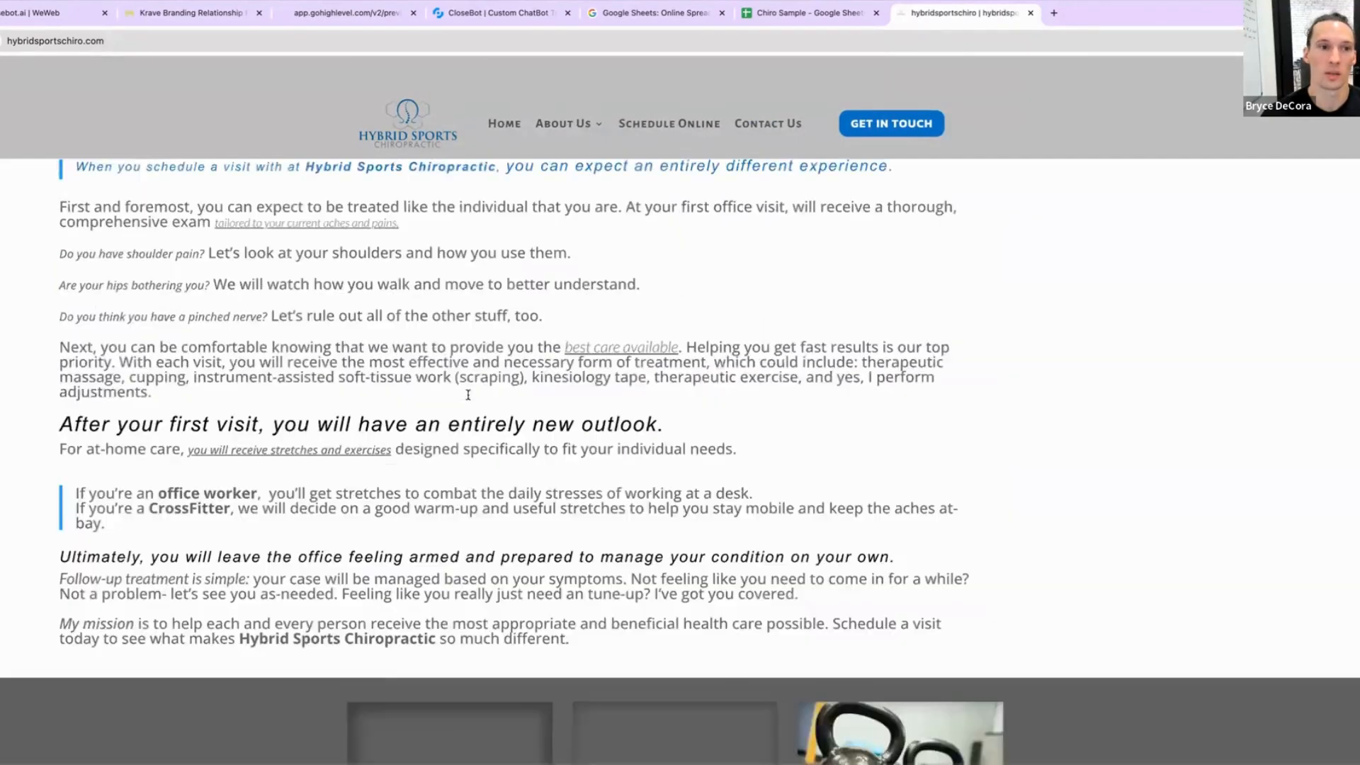
{"action": "scroll", "coordinate": [468, 394], "scroll_direction": "up", "scroll_amount": 10}
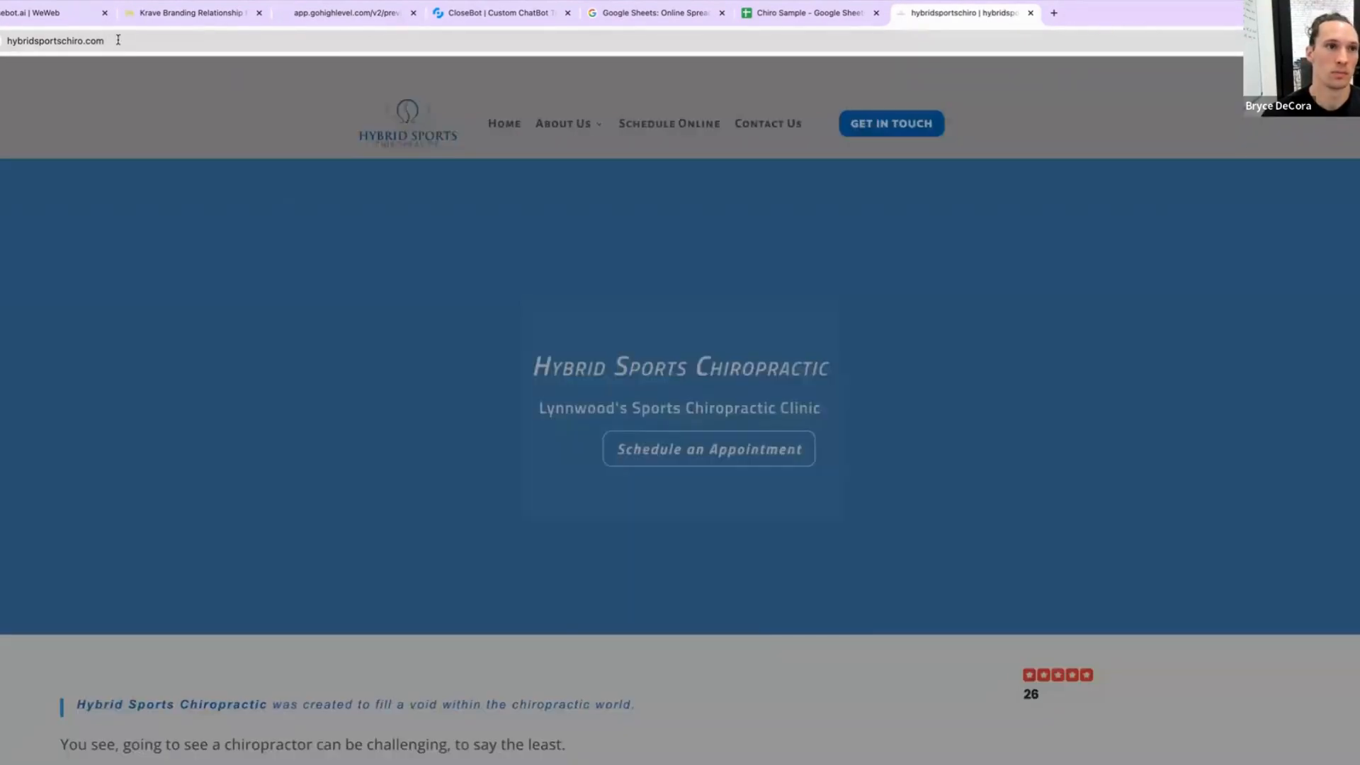
Step: Copy the chiropractic website's address from the address bar
{"action": "left_click", "coordinate": [116, 40]}
{"action": "key", "text": "super+c"}
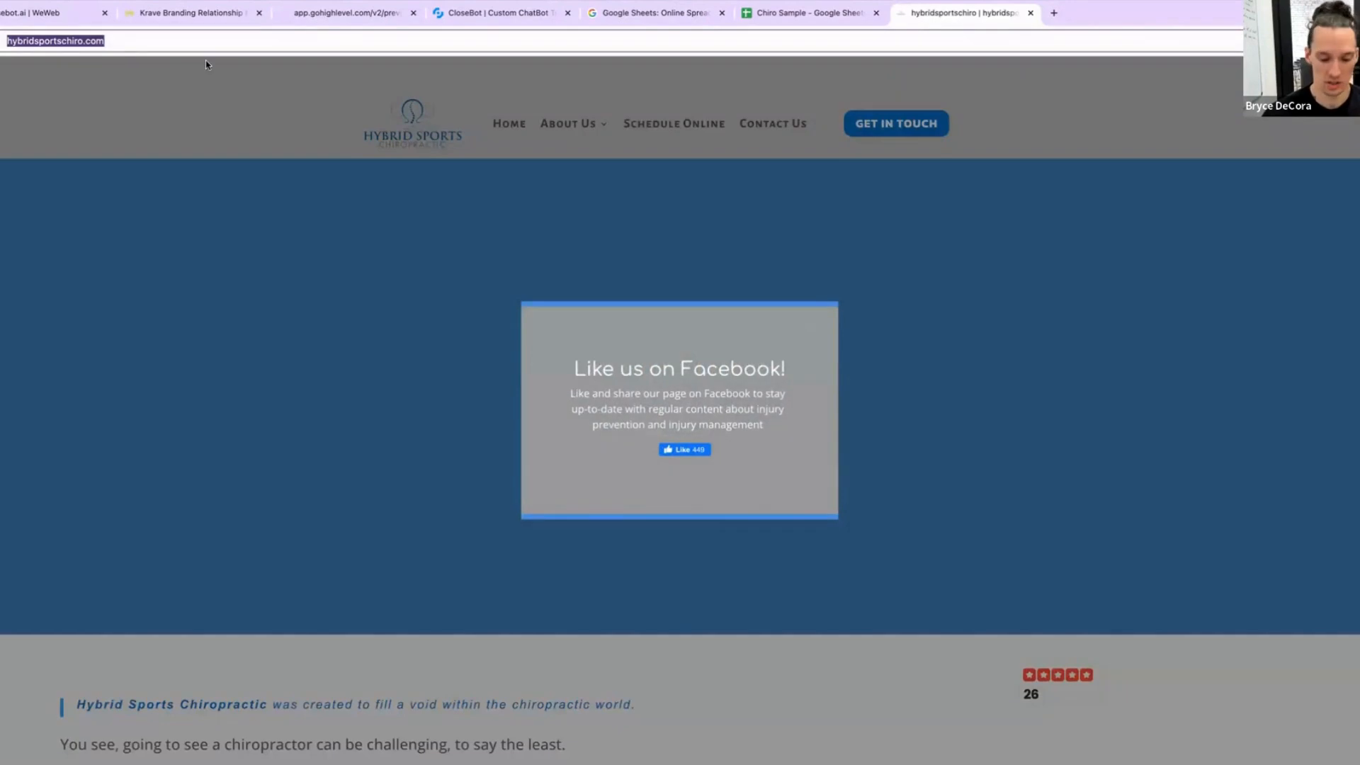
{"action": "left_click", "coordinate": [819, 322]}
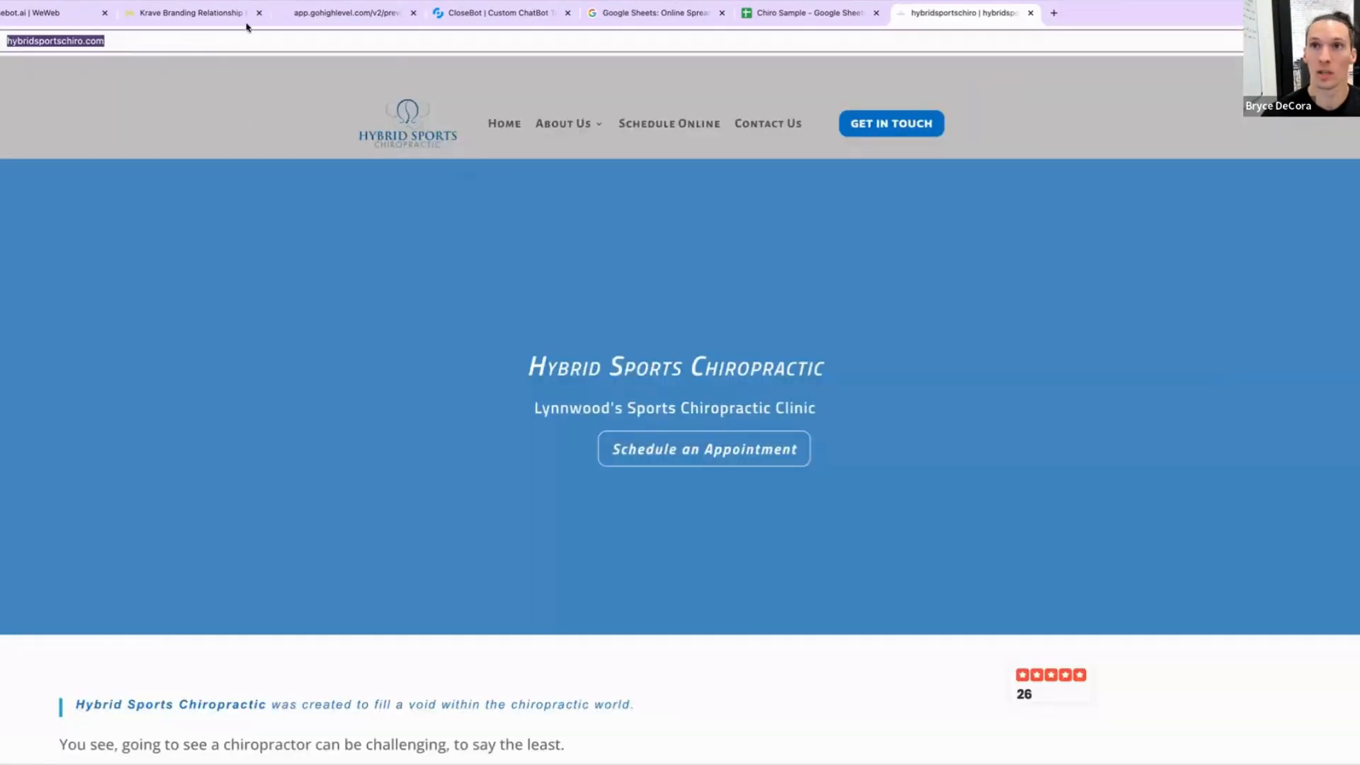
{"action": "scroll", "coordinate": [583, 395], "scroll_direction": "down", "scroll_amount": 15}
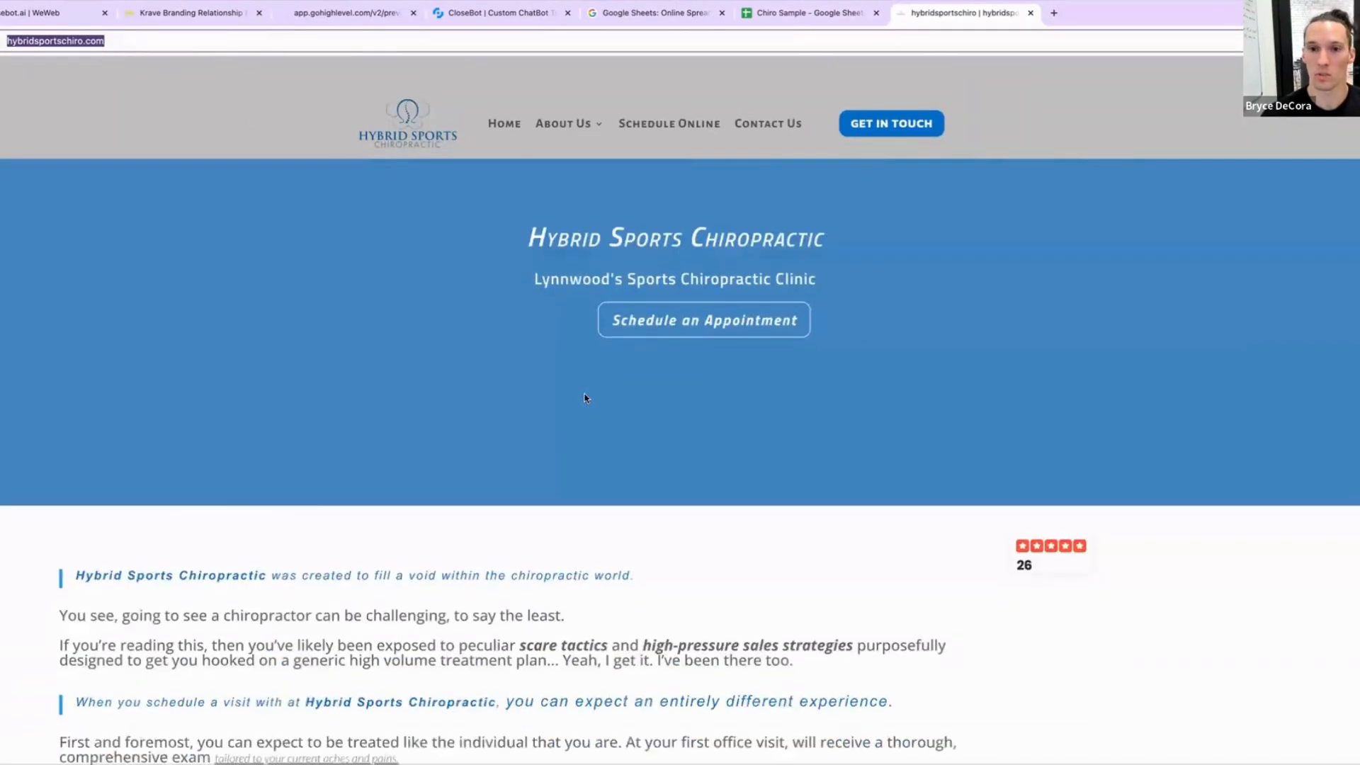
{"action": "scroll", "coordinate": [734, 389], "scroll_direction": "up", "scroll_amount": 15}
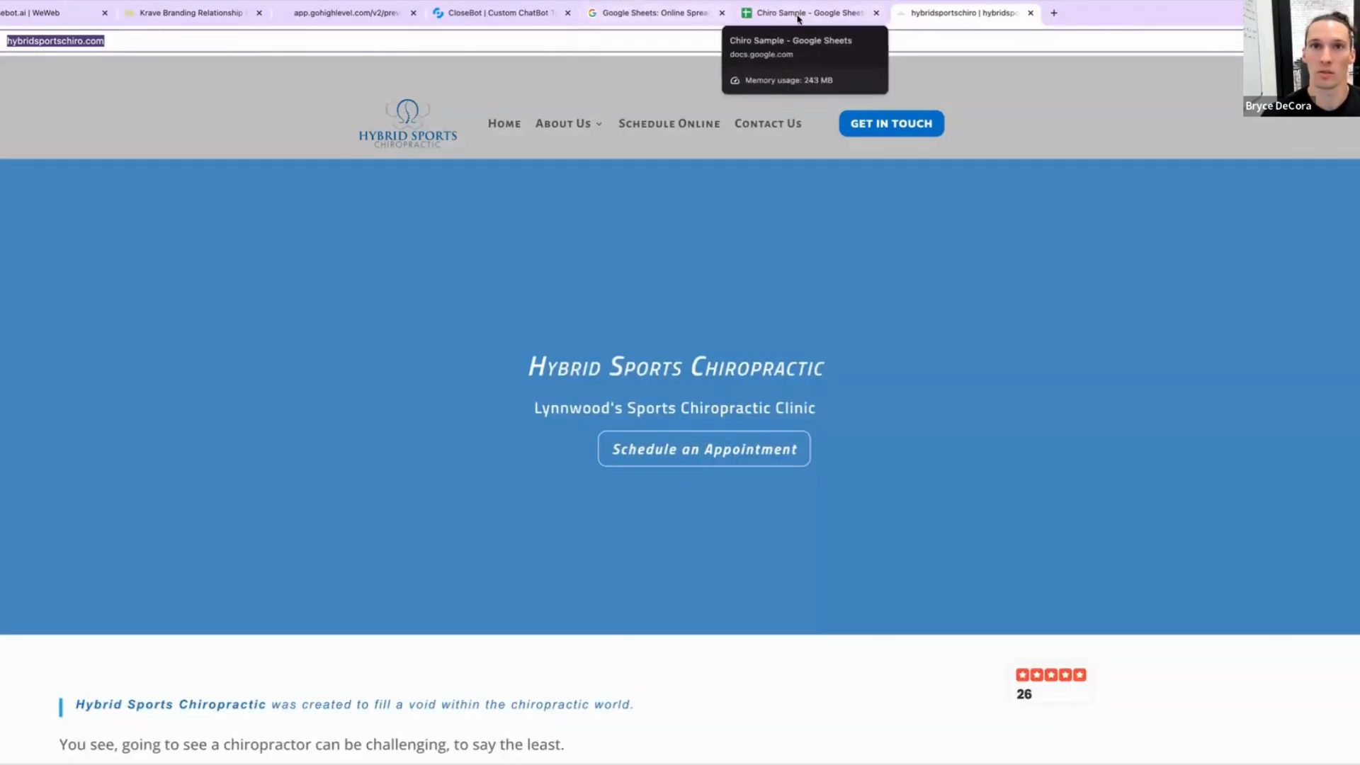
{"action": "left_click", "coordinate": [798, 16]}
{"action": "left_click", "coordinate": [532, 15]}
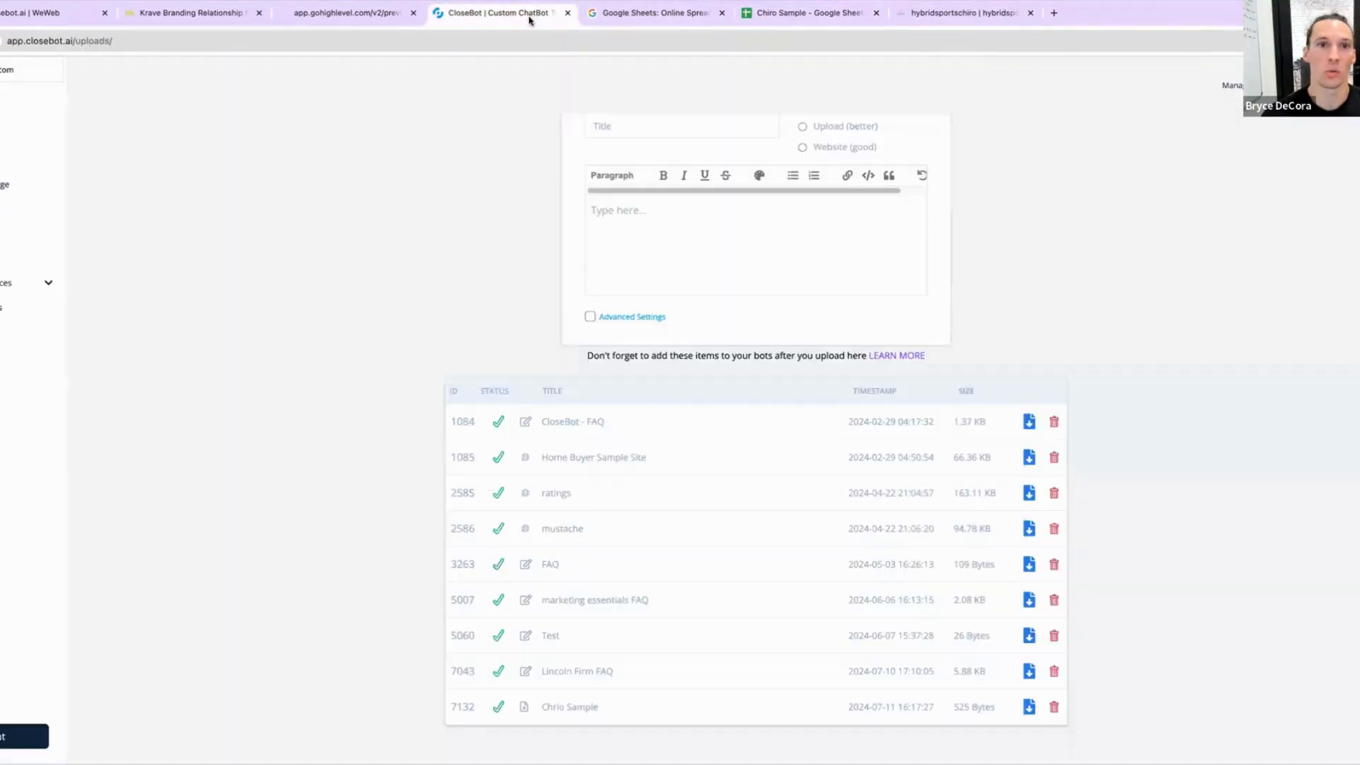
{"action": "scroll", "coordinate": [573, 306], "scroll_direction": "up", "scroll_amount": 2}
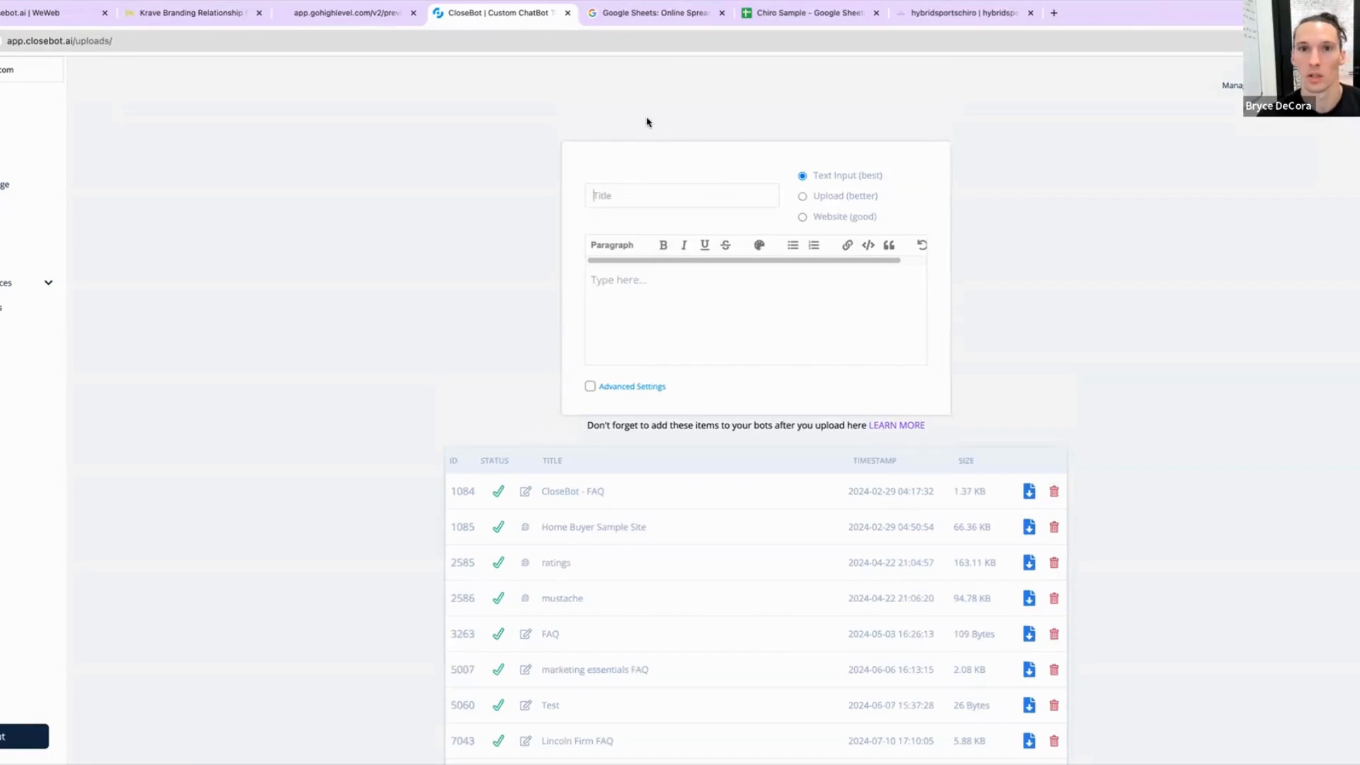
{"action": "type", "text": "Chi"}
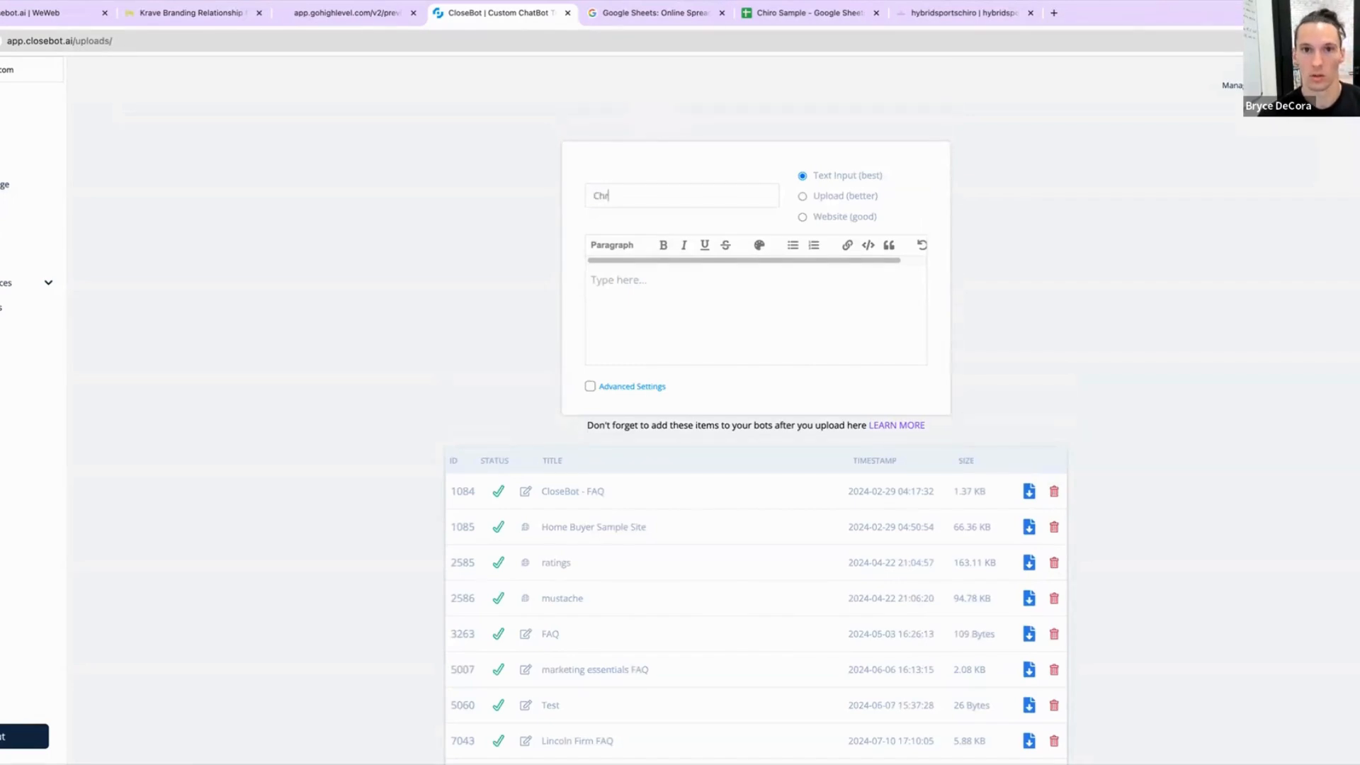
{"action": "type", "text": "ro Website"}
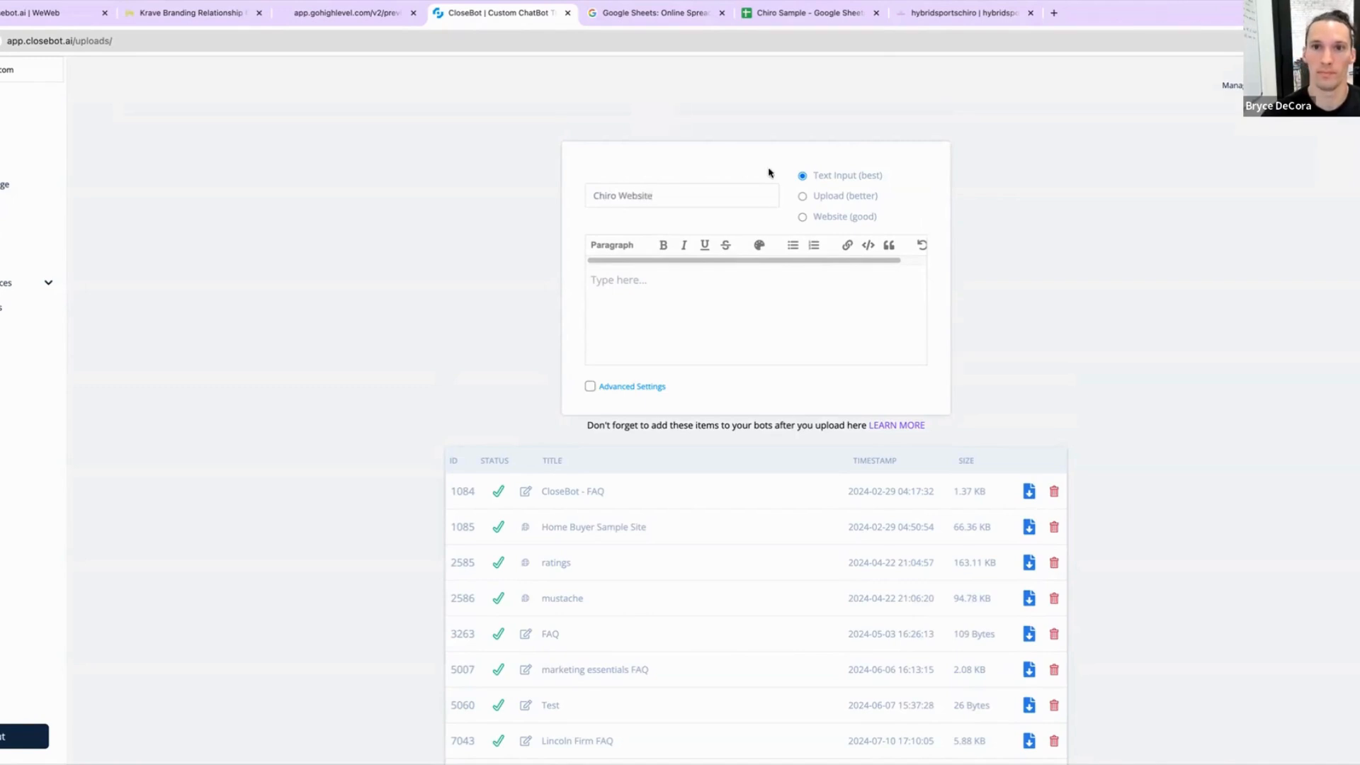
{"action": "left_click", "coordinate": [801, 217]}
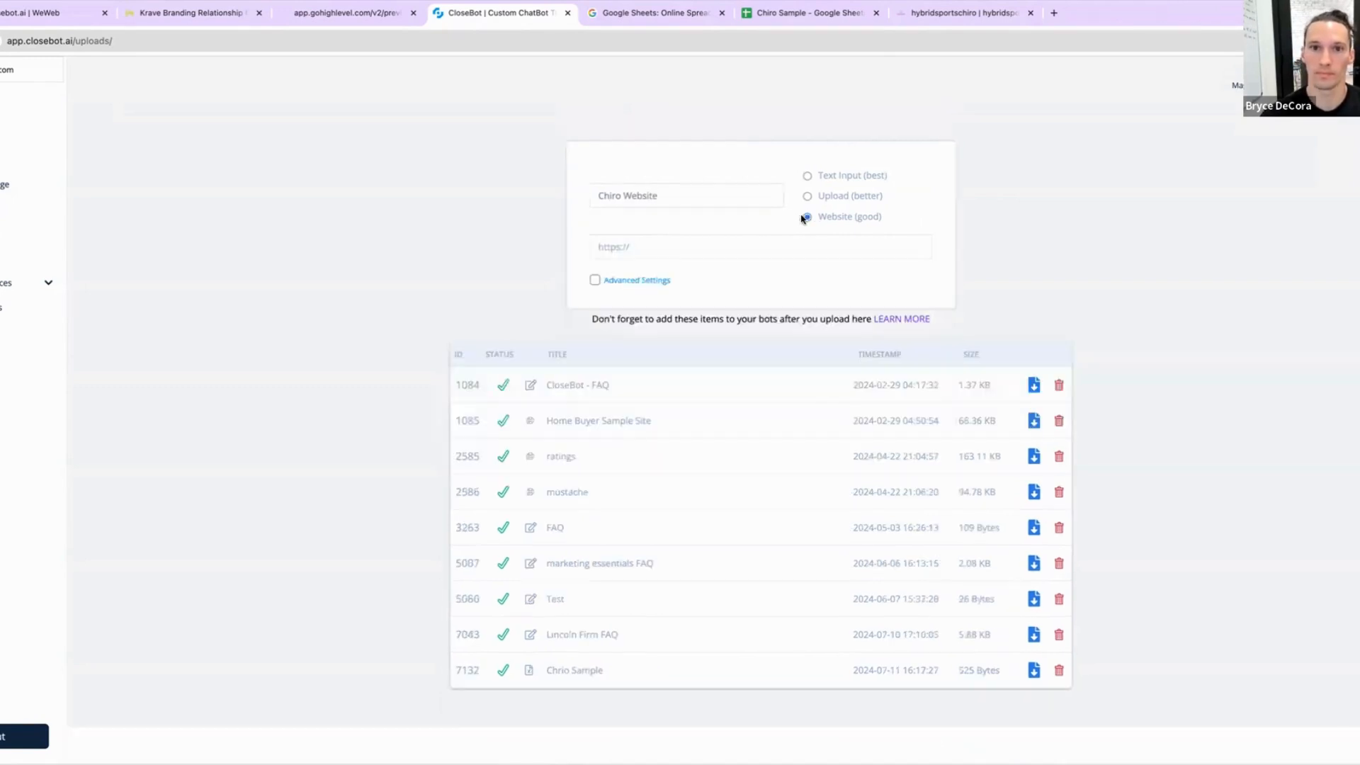
{"action": "key", "text": "super+v"}
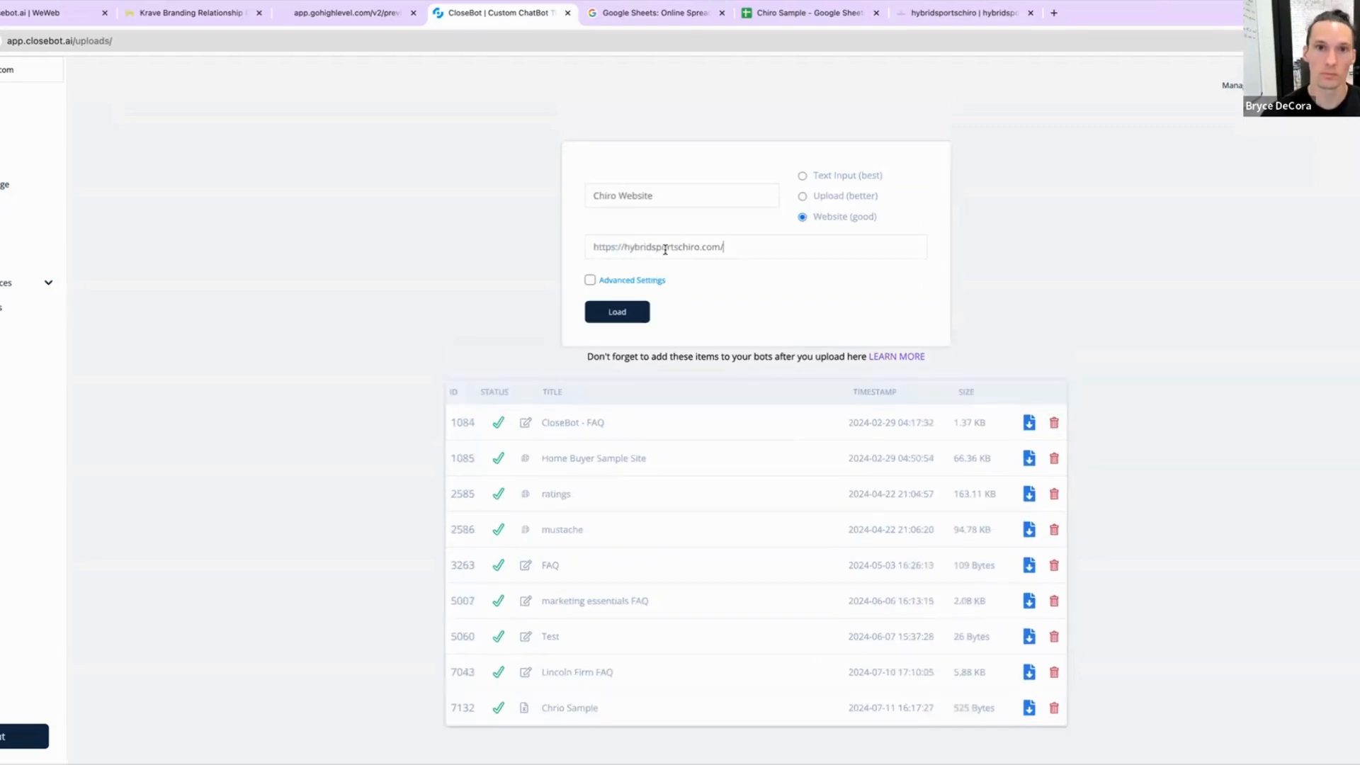
{"action": "left_click", "coordinate": [611, 311]}
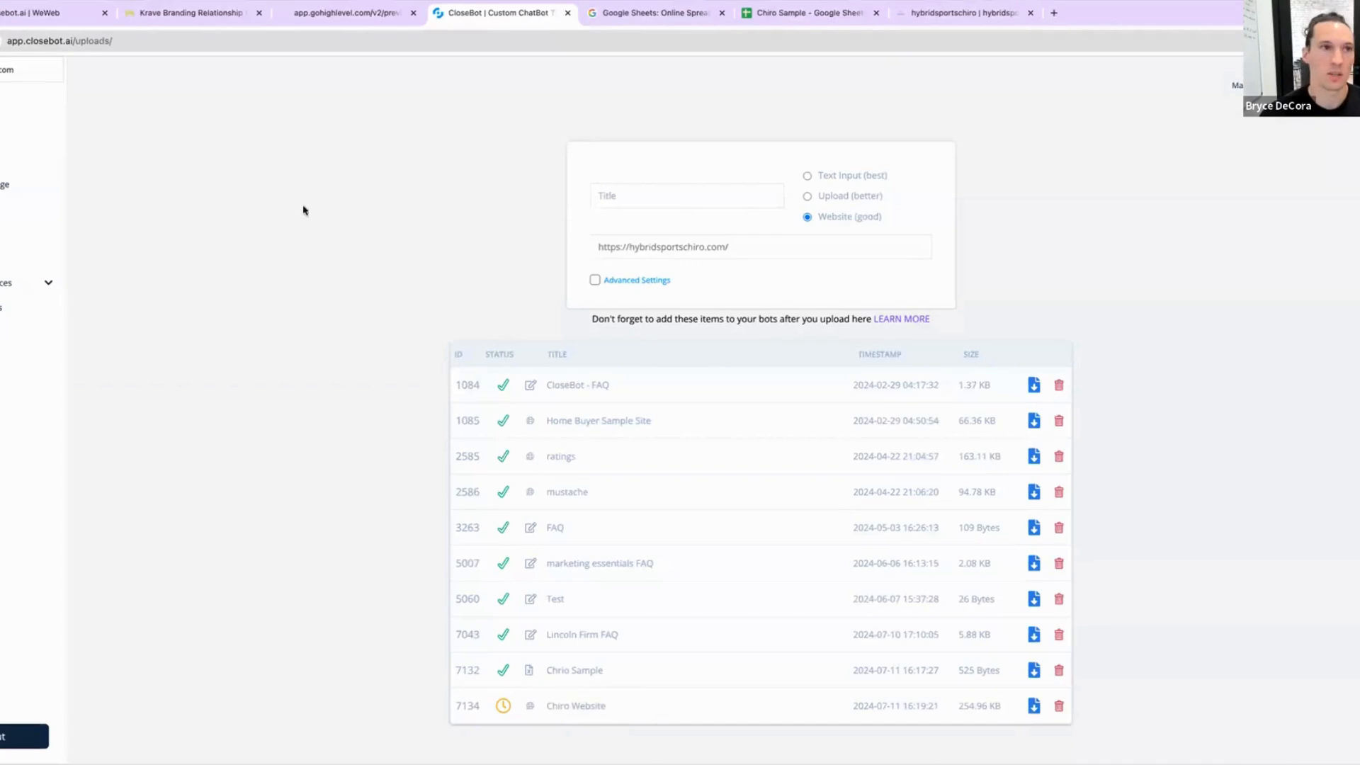
Step: Refresh the uploads list, then open the bot settings and switch to the Chiropractic Bot
{"action": "left_click", "coordinate": [1, 41]}
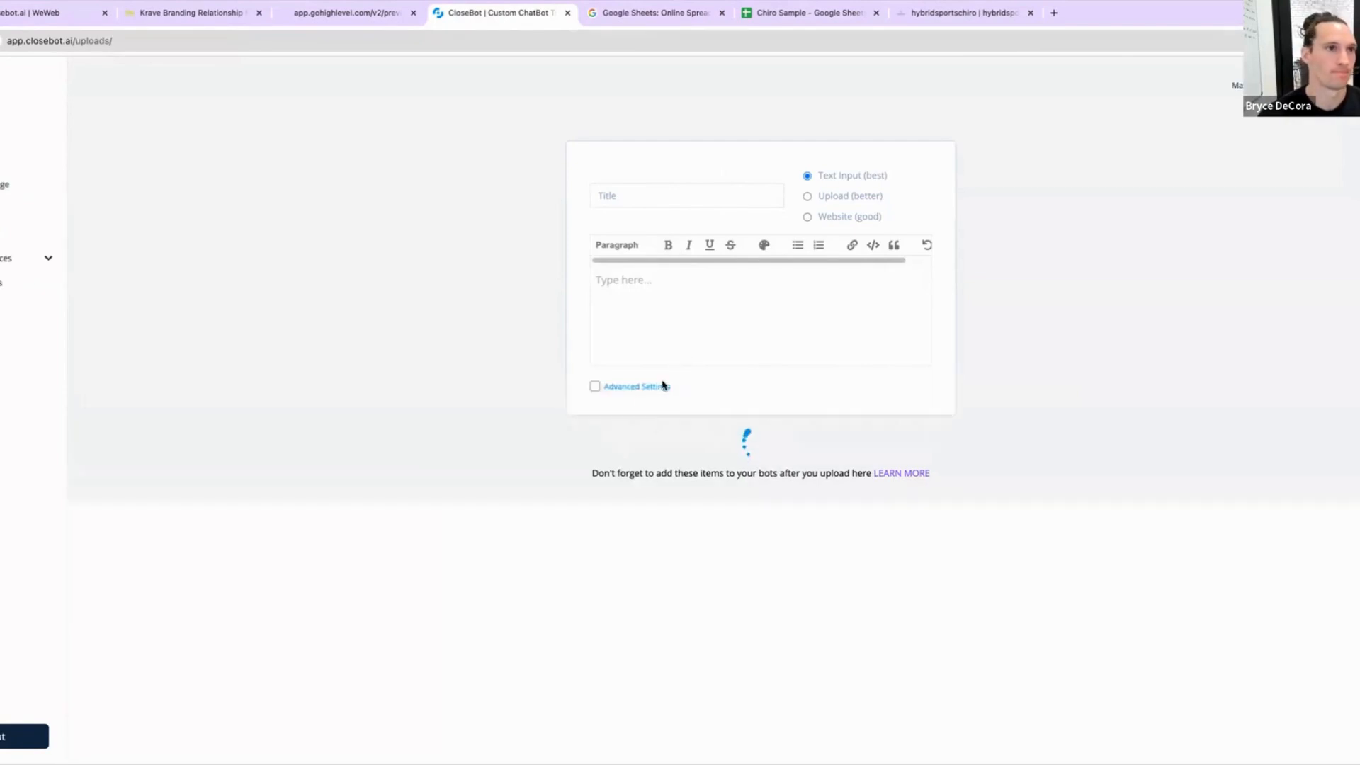
{"action": "scroll", "coordinate": [616, 577], "scroll_direction": "down", "scroll_amount": 2}
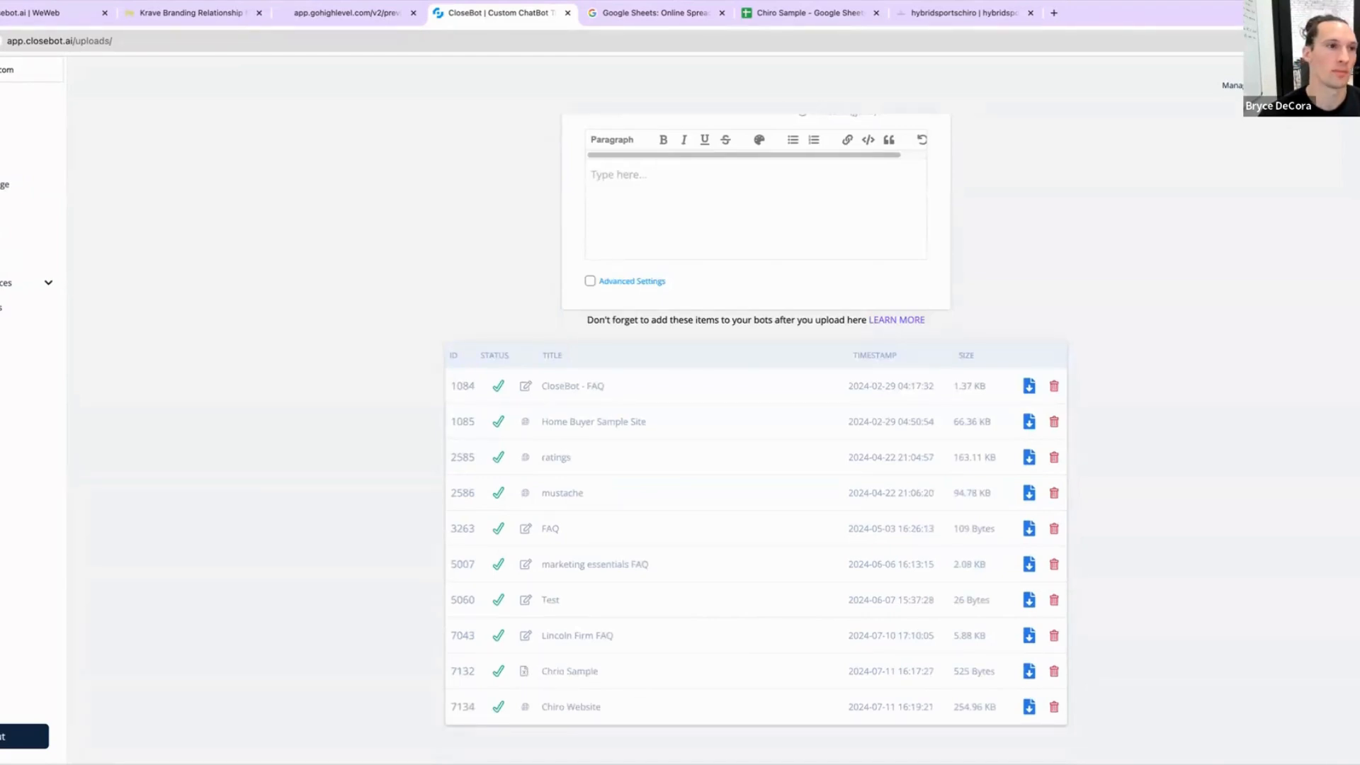
{"action": "left_click", "coordinate": [2, 233]}
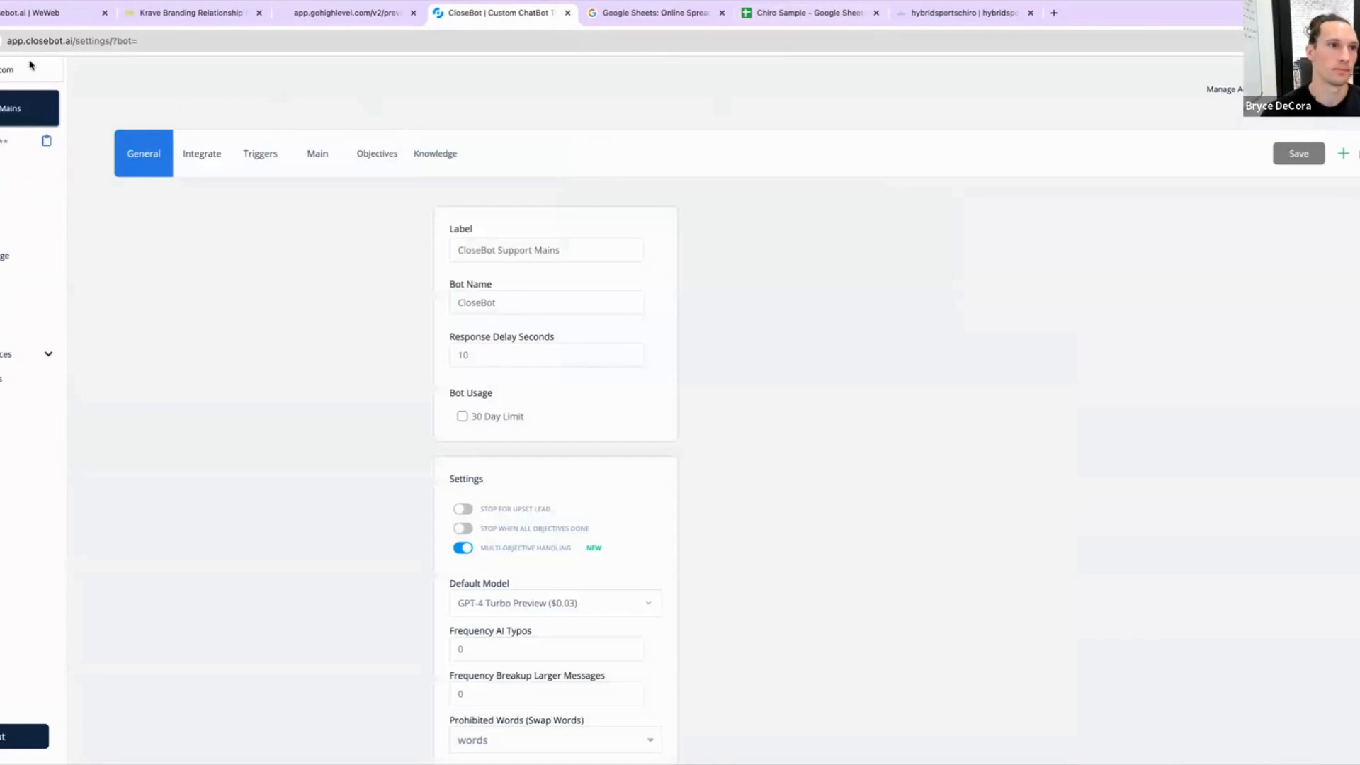
{"action": "left_click", "coordinate": [2, 108]}
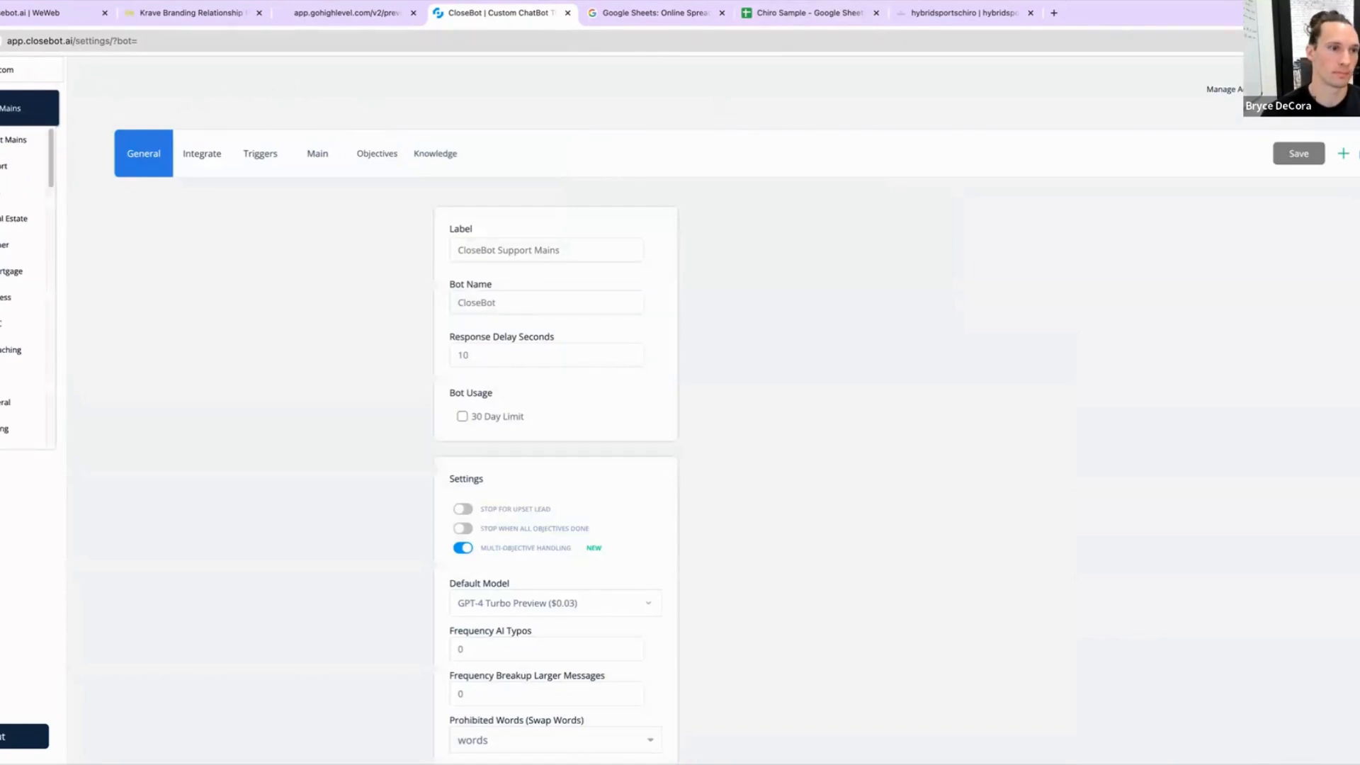
{"action": "left_click", "coordinate": [2, 109]}
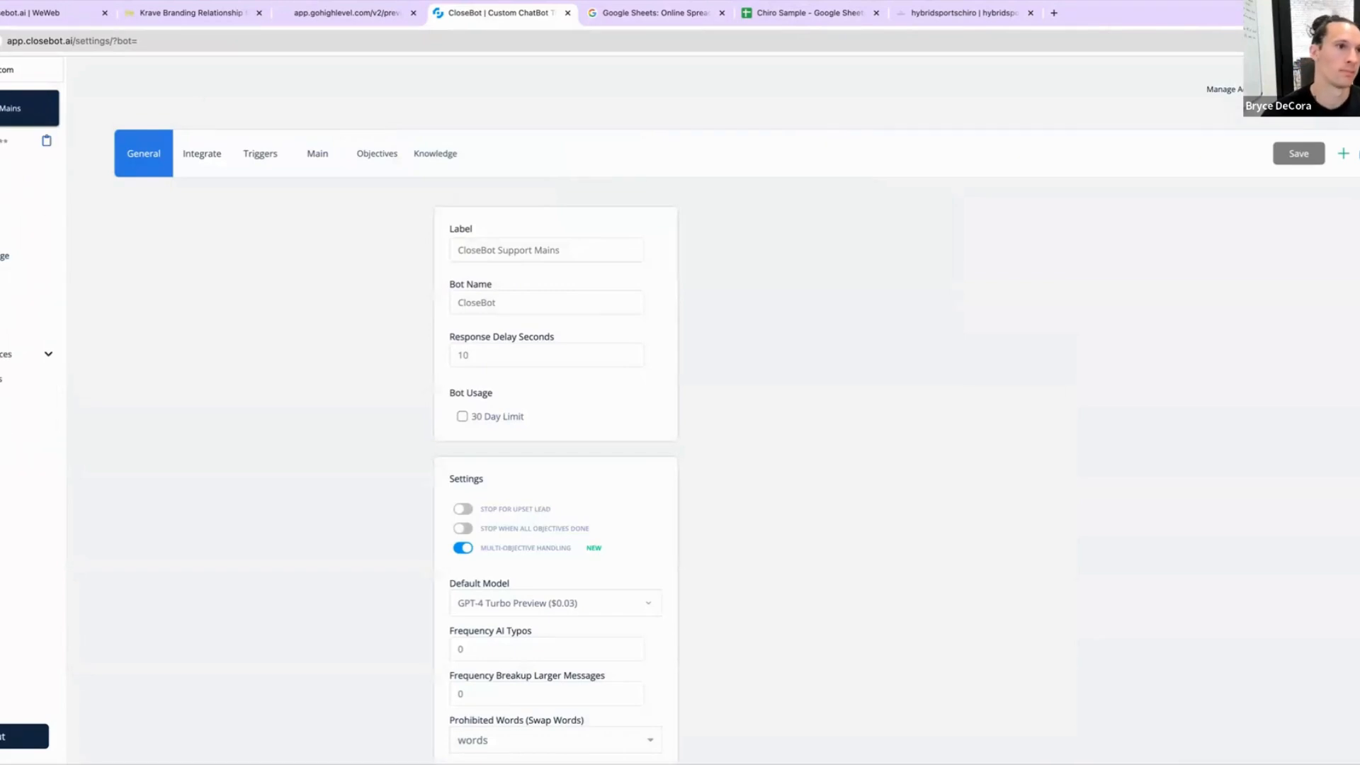
{"action": "left_click", "coordinate": [2, 108]}
{"action": "type", "text": "chir"}
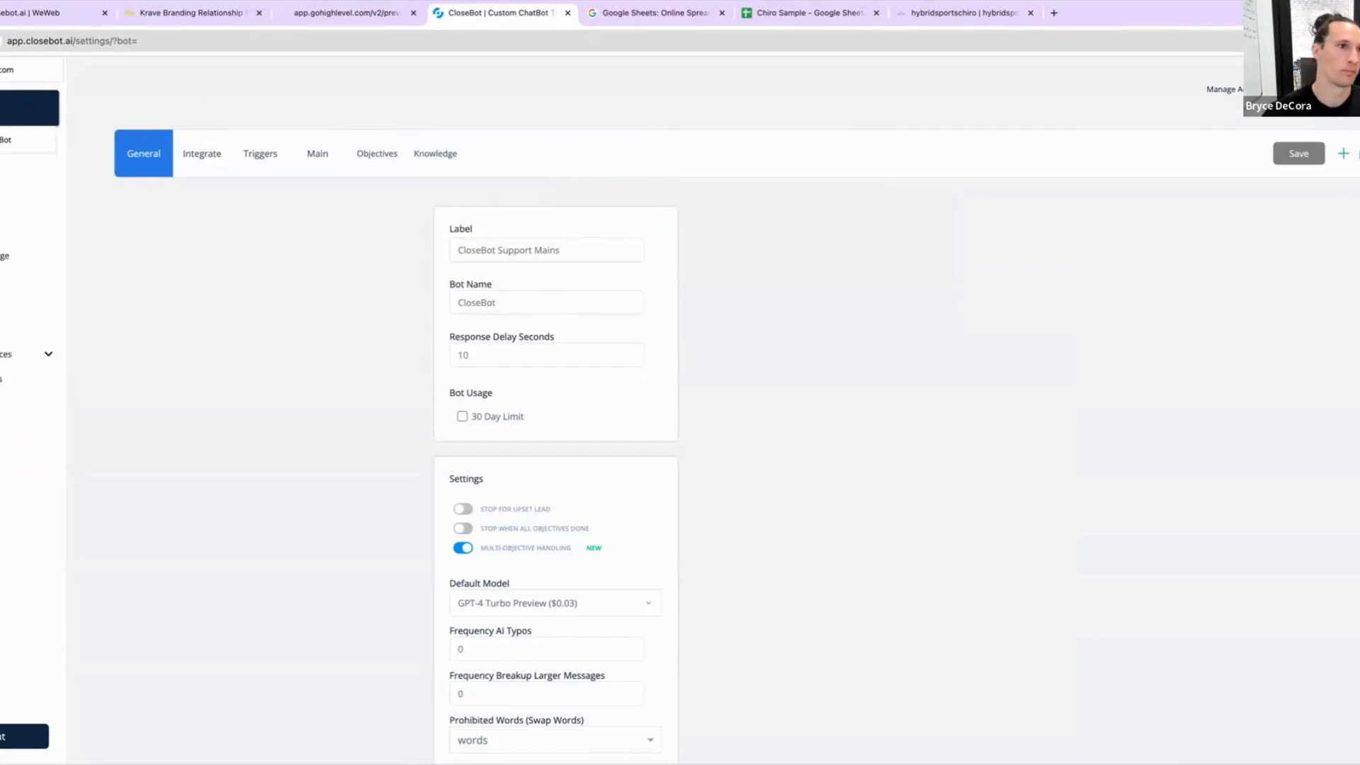
{"action": "left_click", "coordinate": [4, 139]}
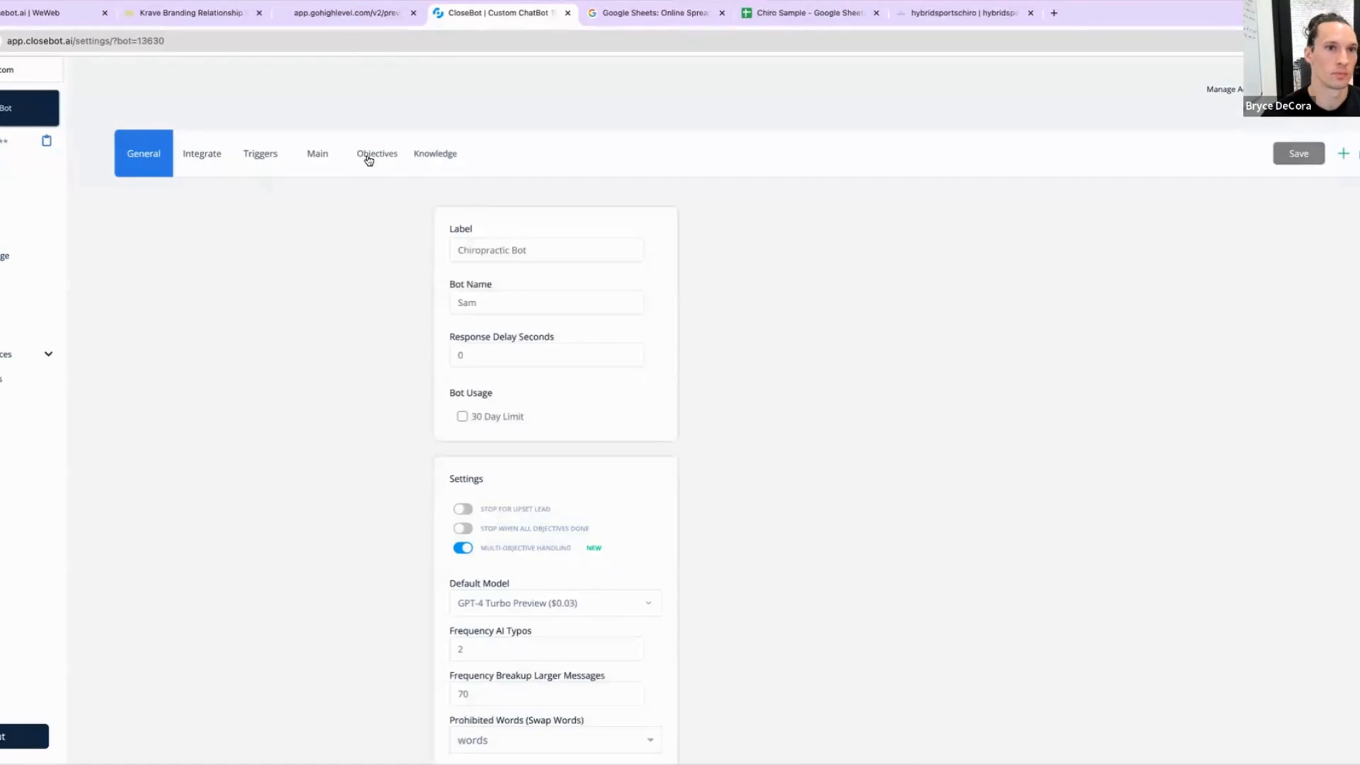
Step: Attach the Chiro Website and Chrio Sample knowledge resources to the Chiropractic Bot and save the settings
{"action": "left_click", "coordinate": [367, 156]}
{"action": "left_click", "coordinate": [311, 155]}
{"action": "left_click", "coordinate": [270, 155]}
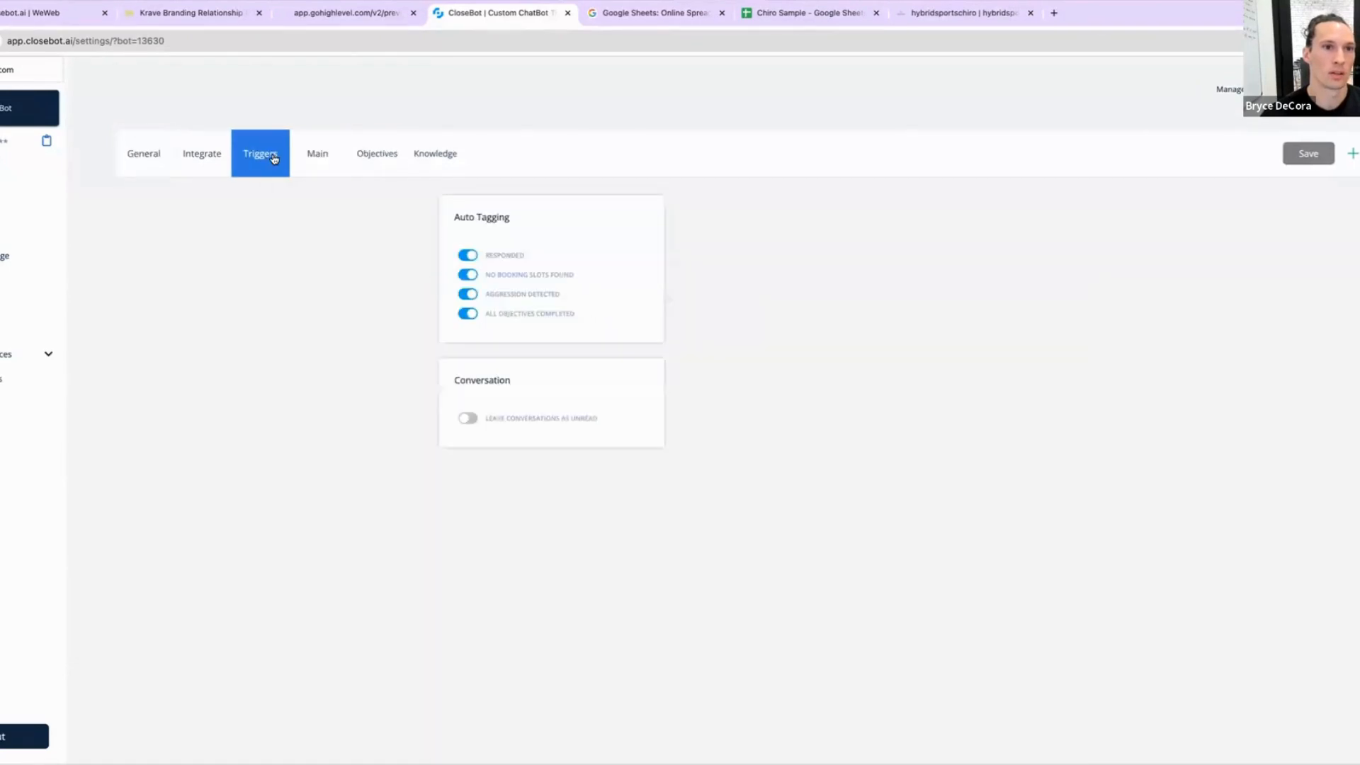
{"action": "left_click", "coordinate": [449, 155]}
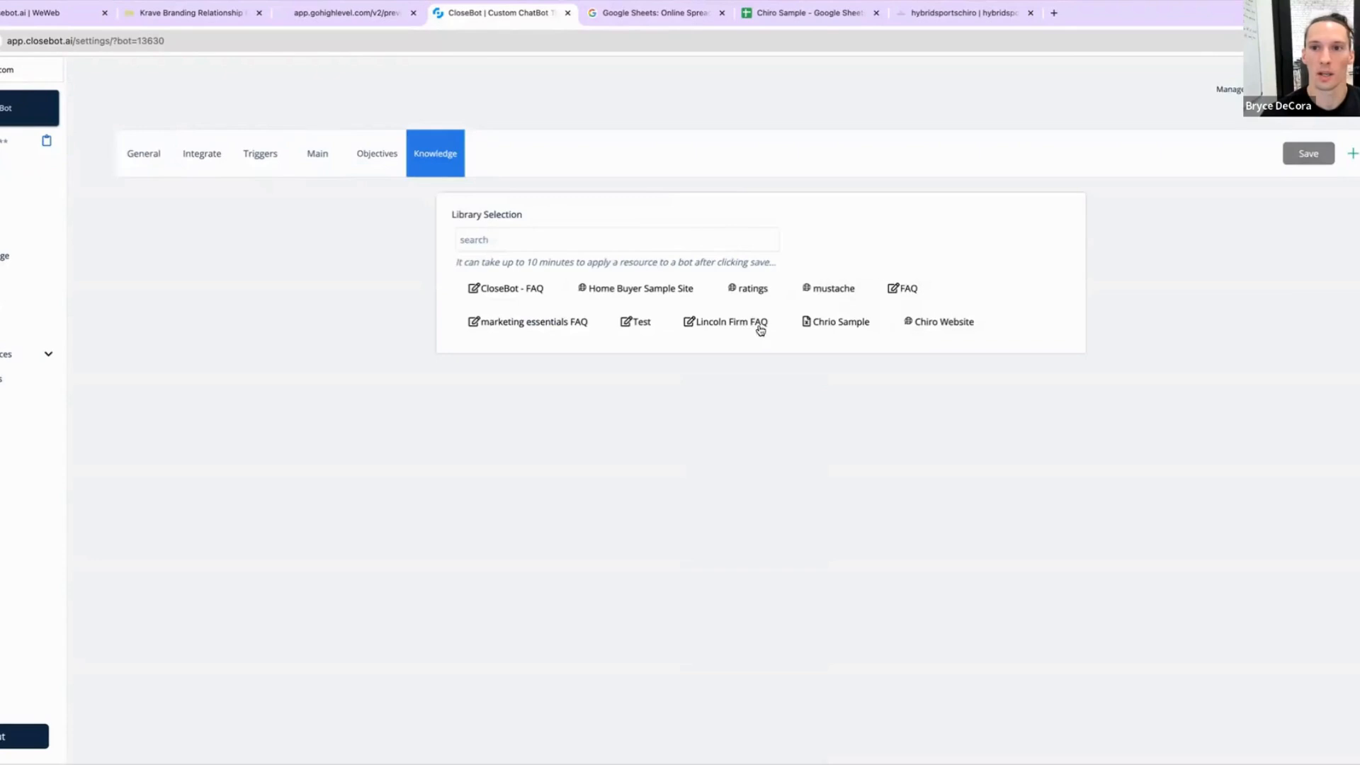
{"action": "left_click", "coordinate": [936, 325]}
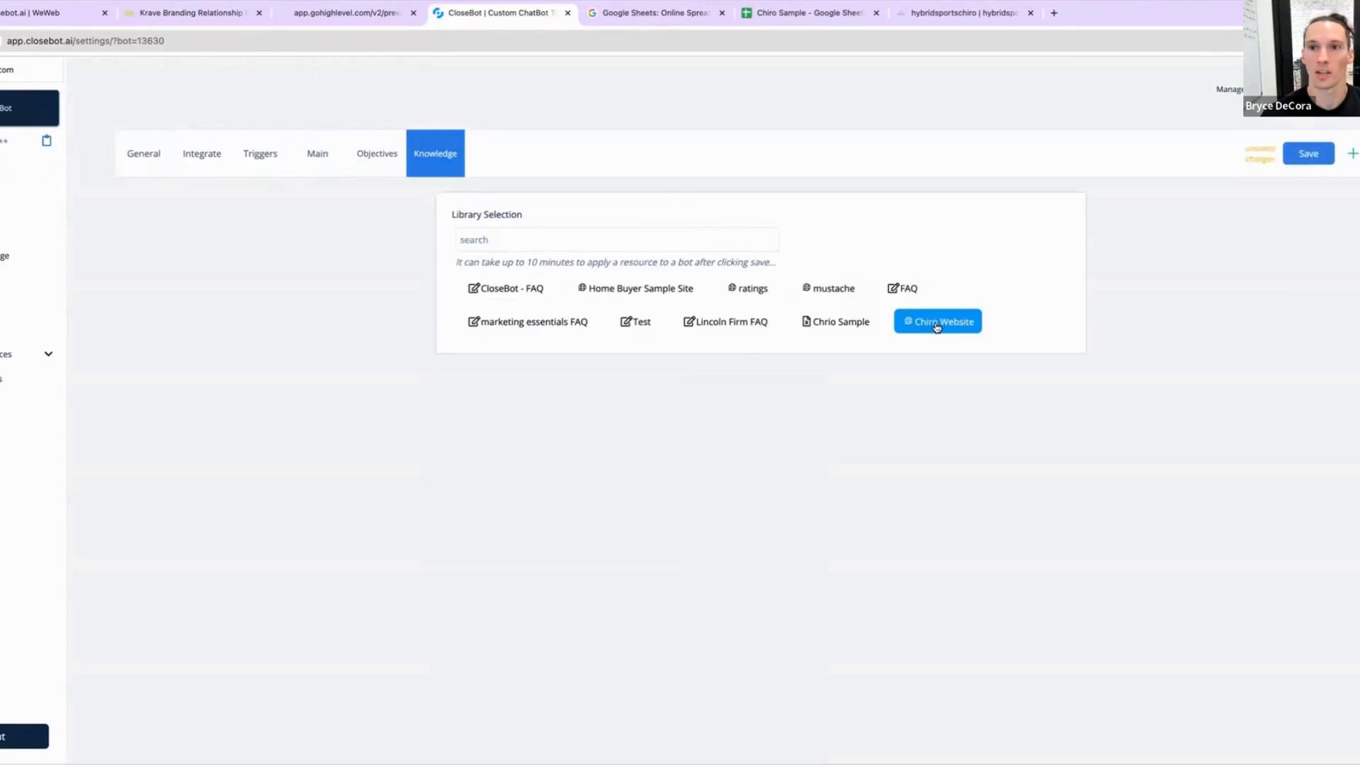
{"action": "left_click", "coordinate": [837, 325]}
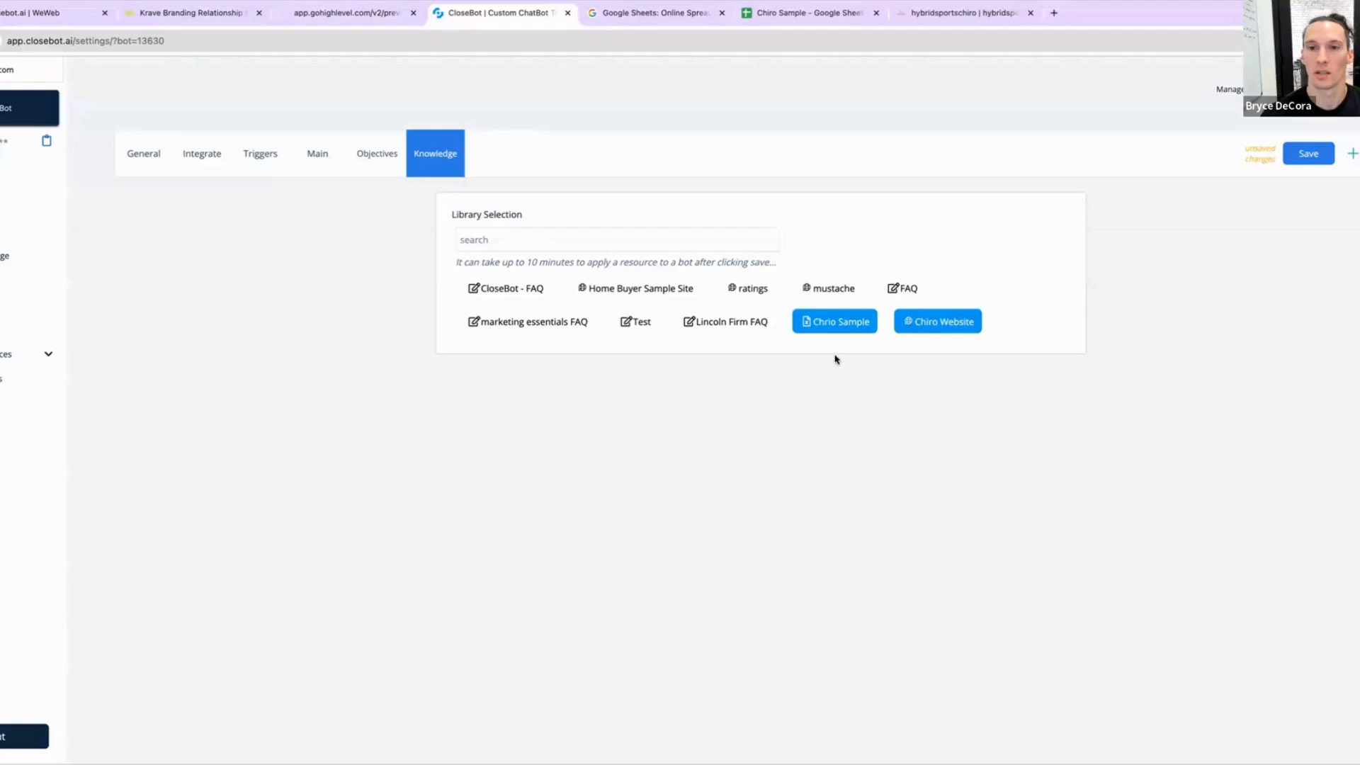
{"action": "left_click", "coordinate": [1308, 154]}
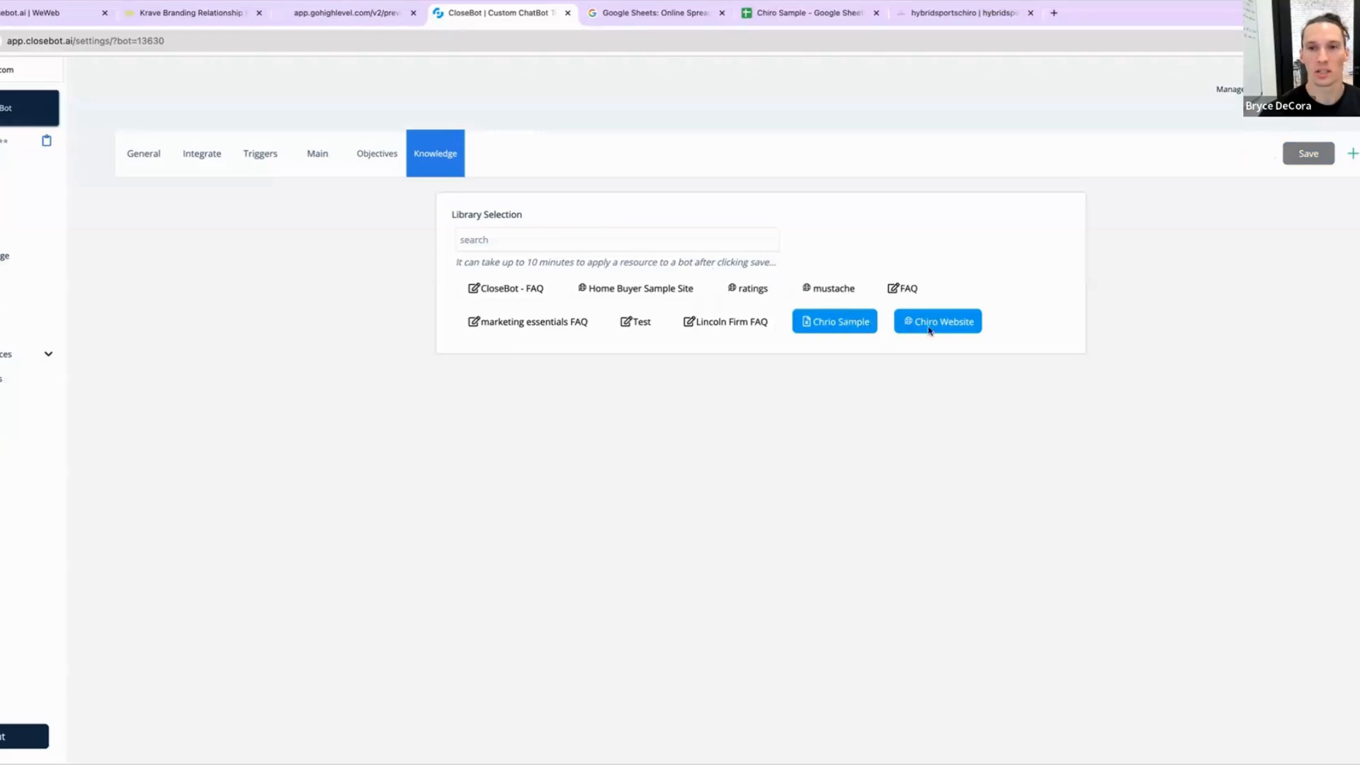
Step: Open the bot's Main settings and clear the existing 'Why the Conversation is Happening' text
{"action": "left_click", "coordinate": [369, 156]}
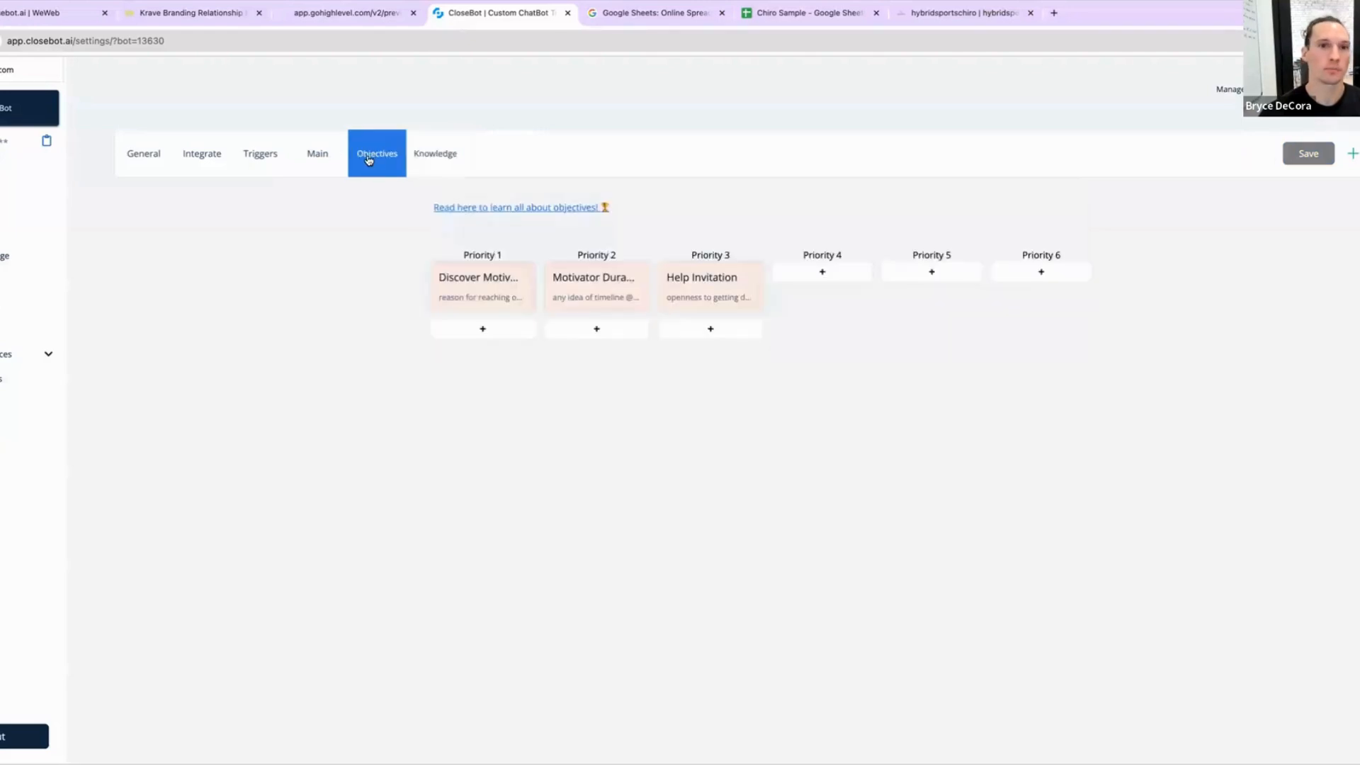
{"action": "left_click", "coordinate": [307, 151]}
{"action": "left_click", "coordinate": [452, 153]}
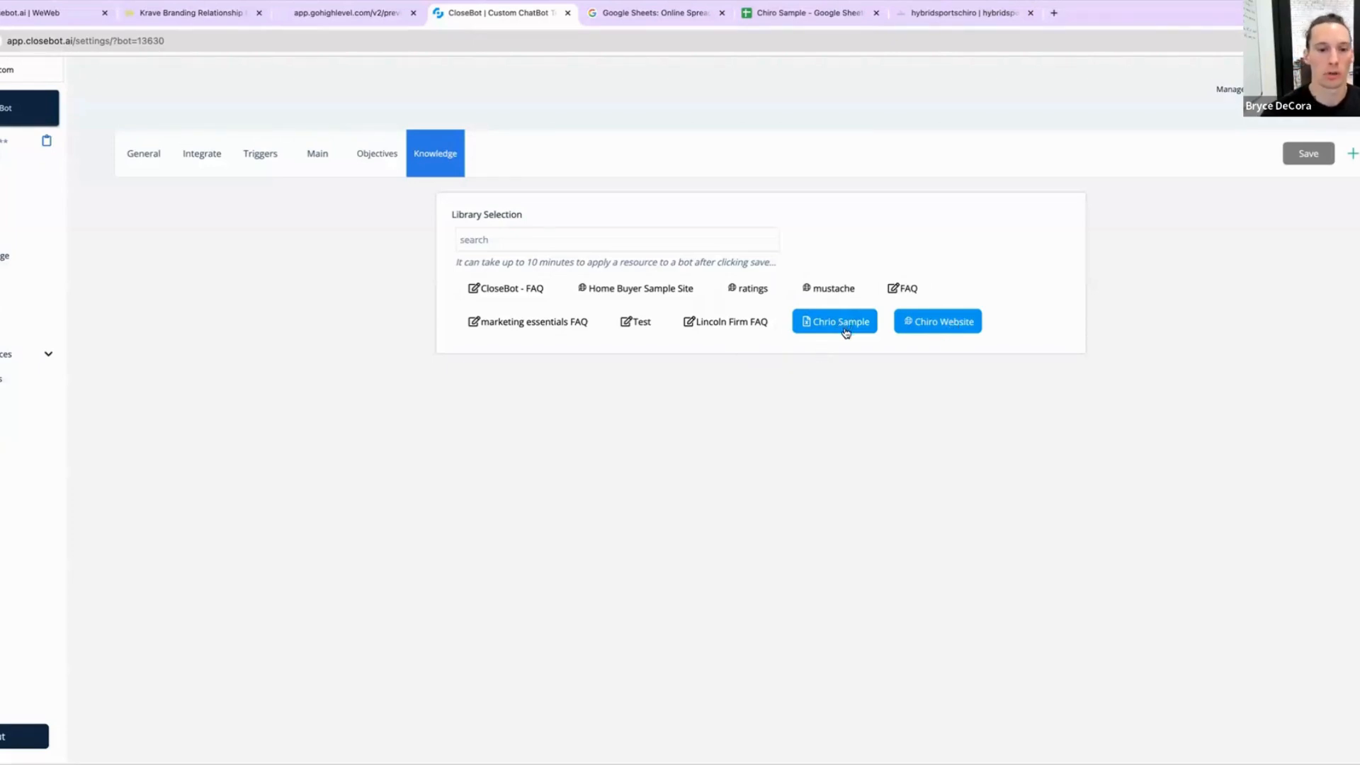
{"action": "left_click", "coordinate": [362, 161]}
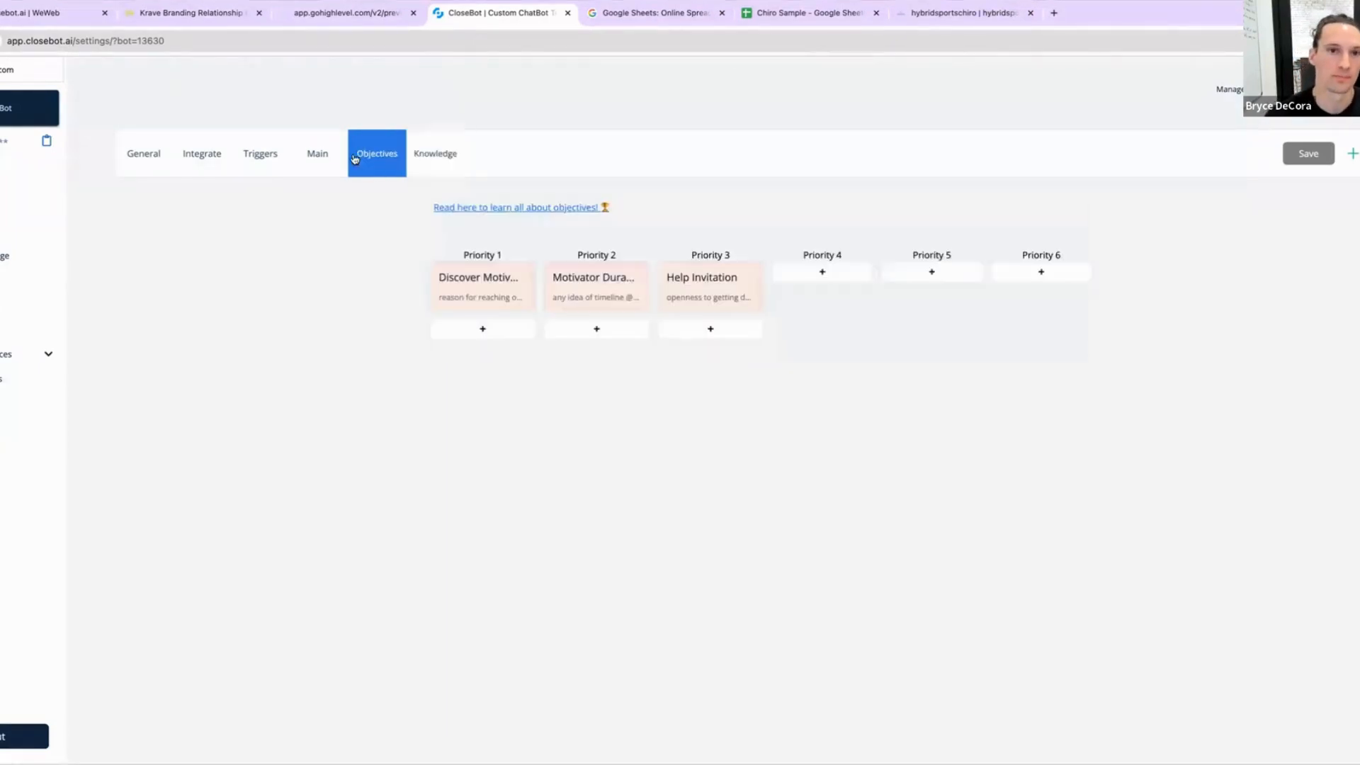
{"action": "left_click", "coordinate": [312, 159]}
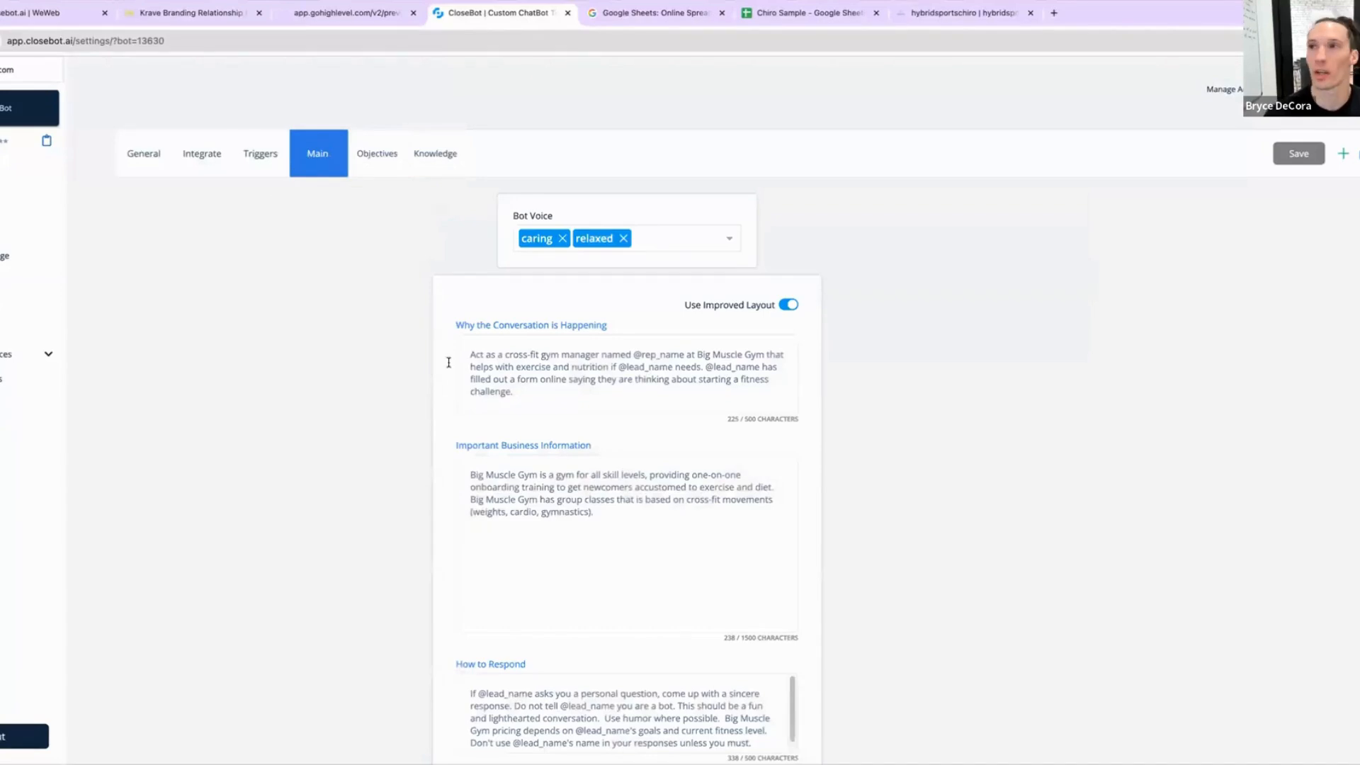
{"action": "mouse_move", "coordinate": [483, 363]}
{"action": "left_click_drag", "start_coordinate": [526, 393], "coordinate": [430, 334]}
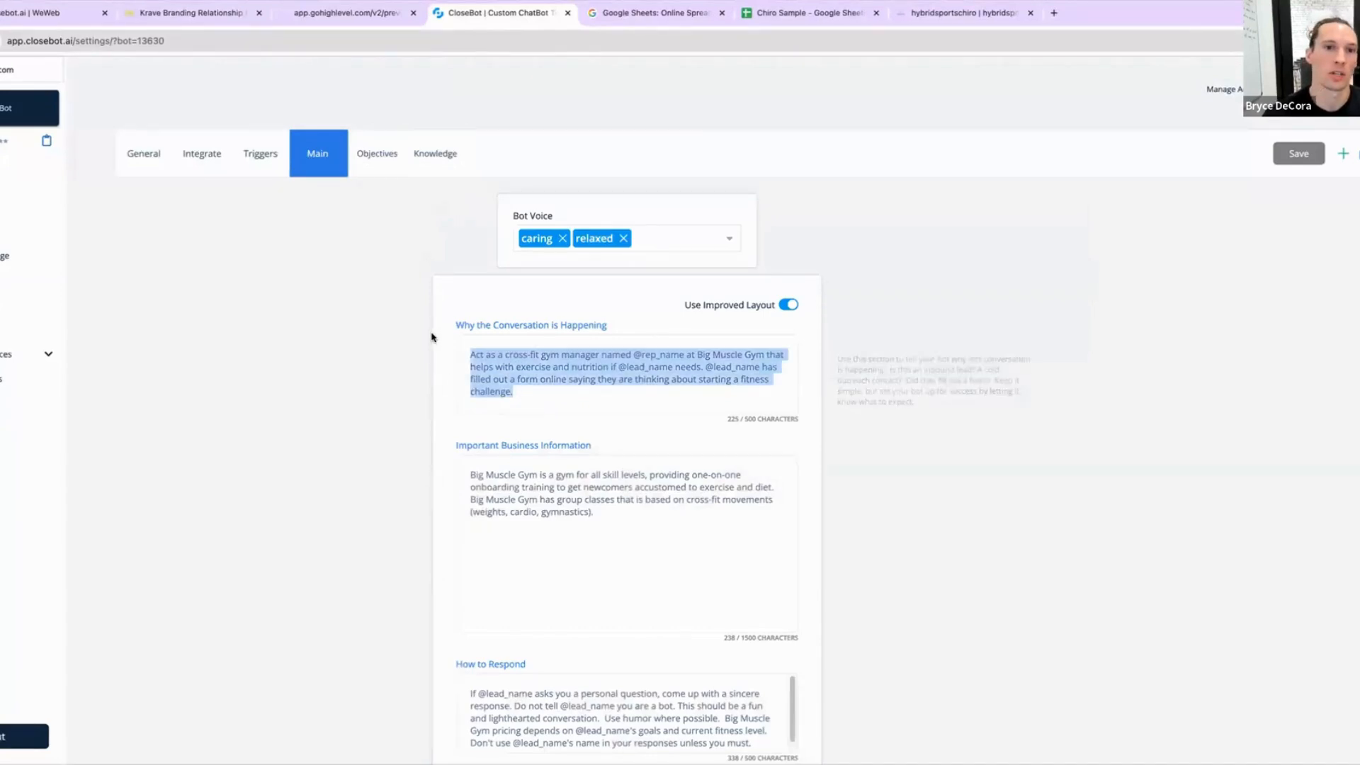
{"action": "key", "text": "BackSpace"}
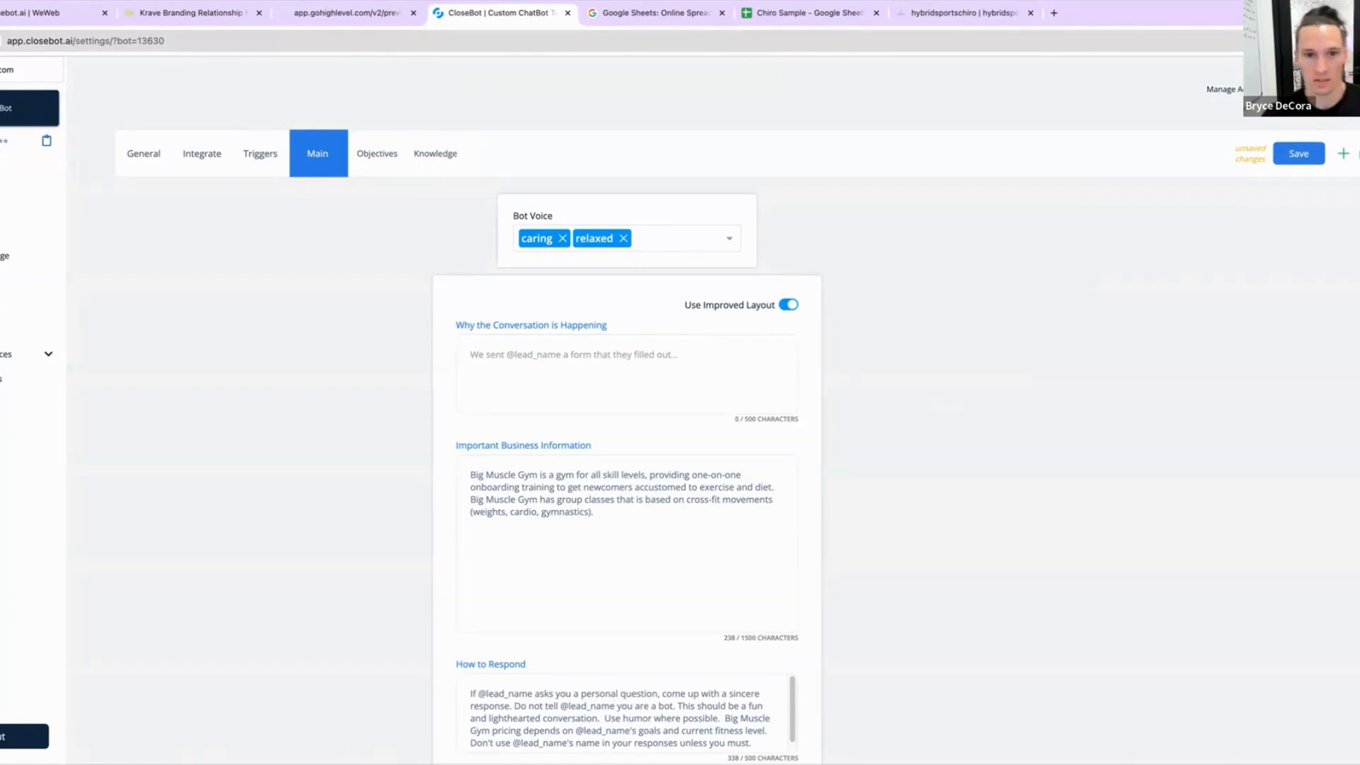
{"action": "mouse_move", "coordinate": [603, 368]}
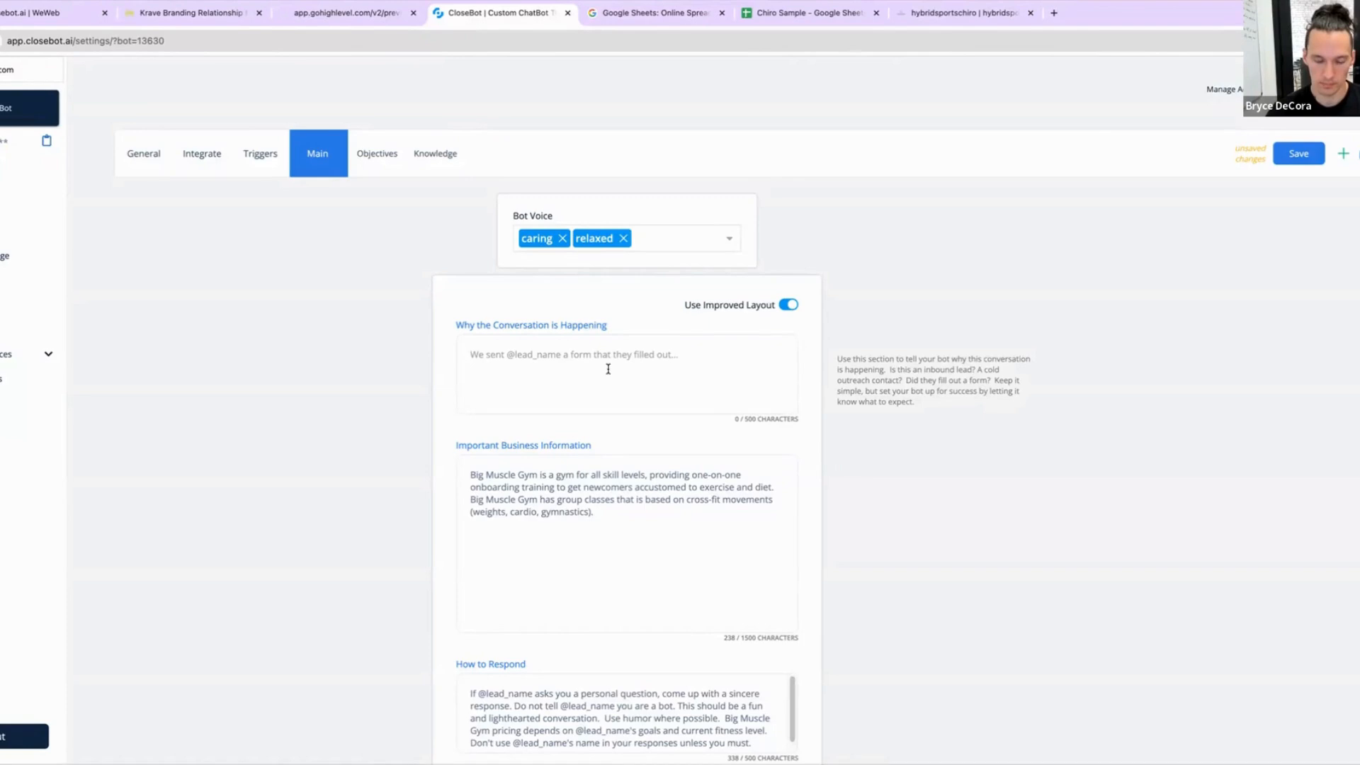
{"action": "left_click", "coordinate": [608, 369]}
{"action": "type", "text": "T"}
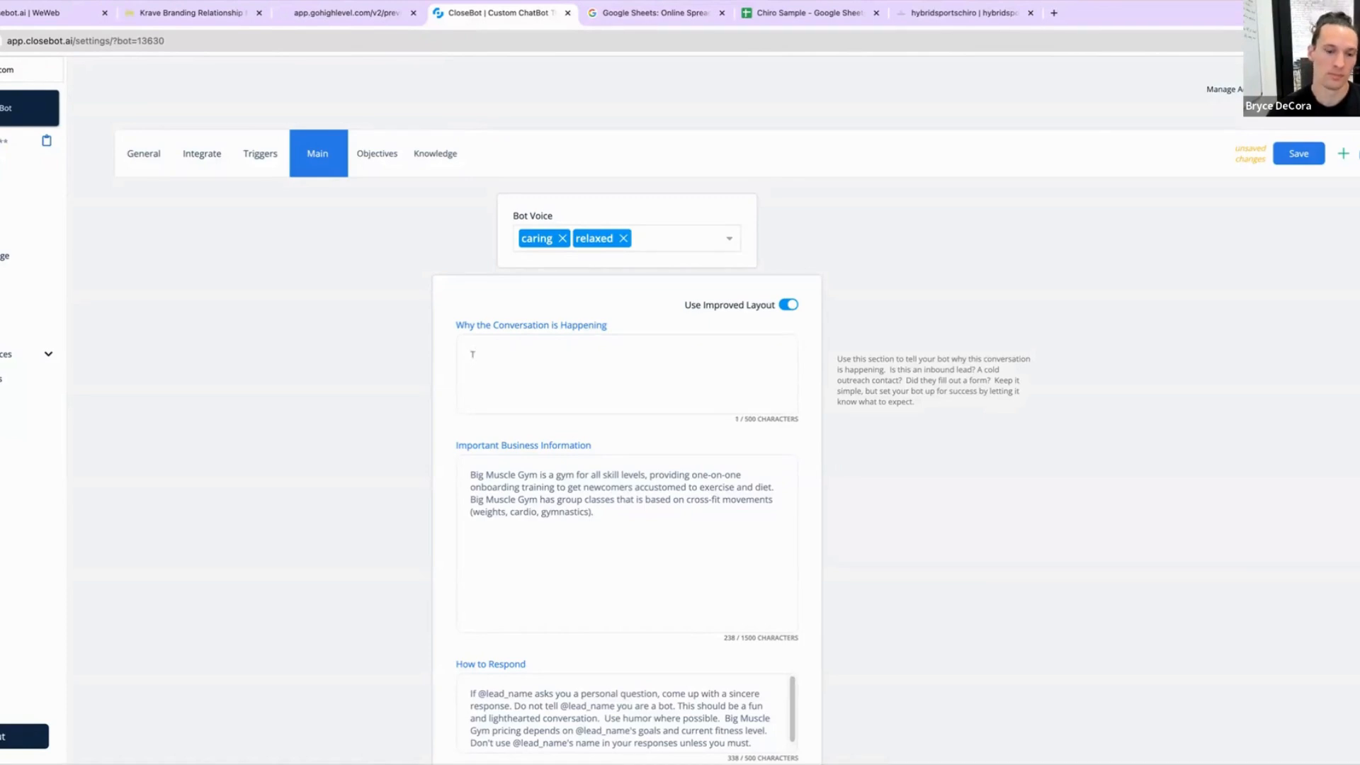
{"action": "key", "text": "BackSpace"}
{"action": "type", "text": "@lea"}
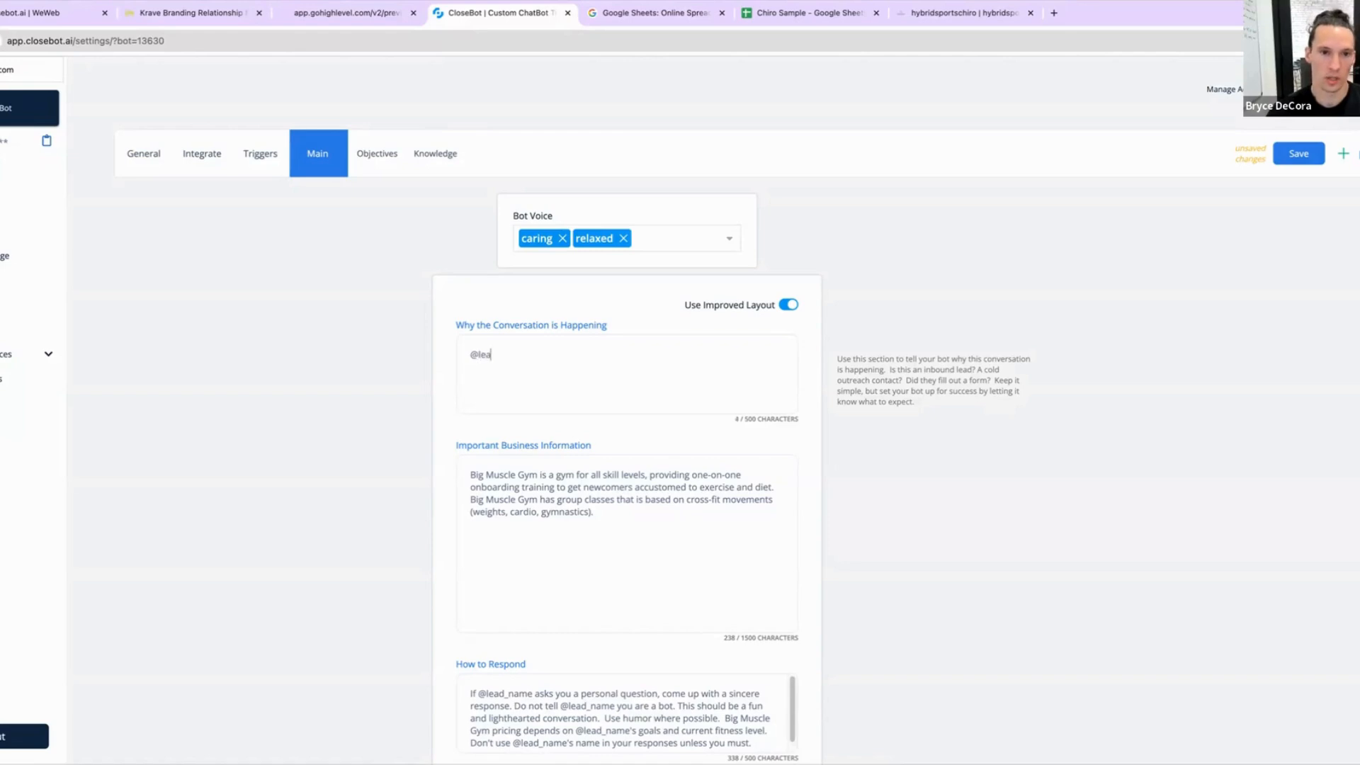
{"action": "type", "text": "d_name"}
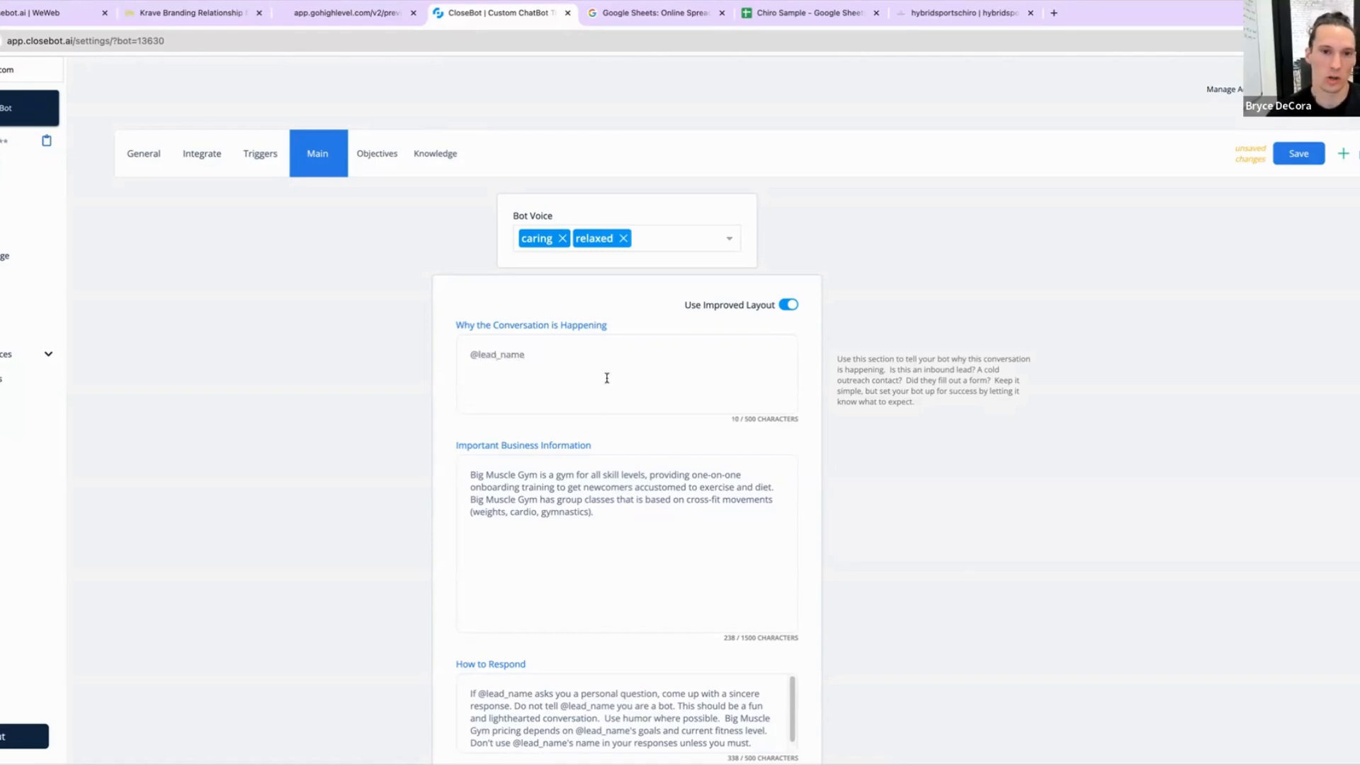
{"action": "left_click_drag", "start_coordinate": [534, 355], "coordinate": [453, 354]}
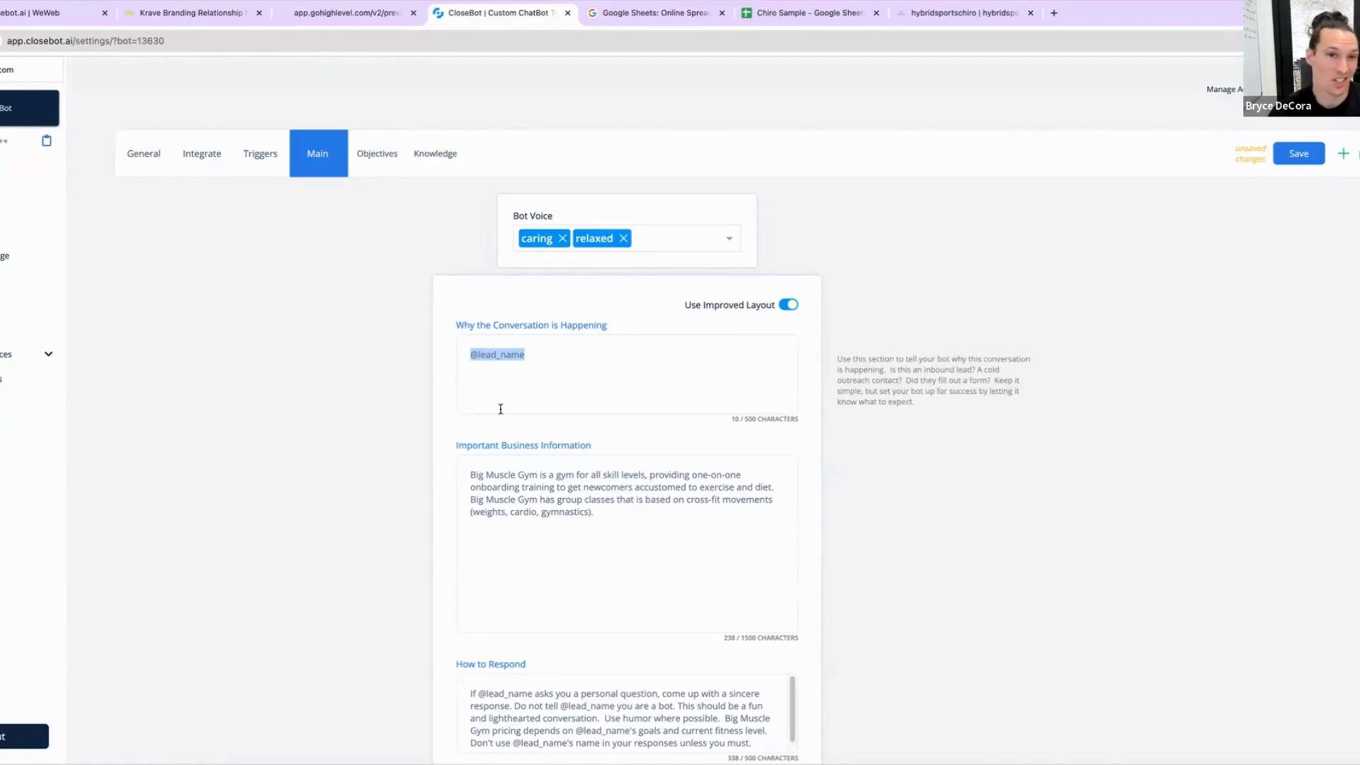
{"action": "type", "text": "The conta"}
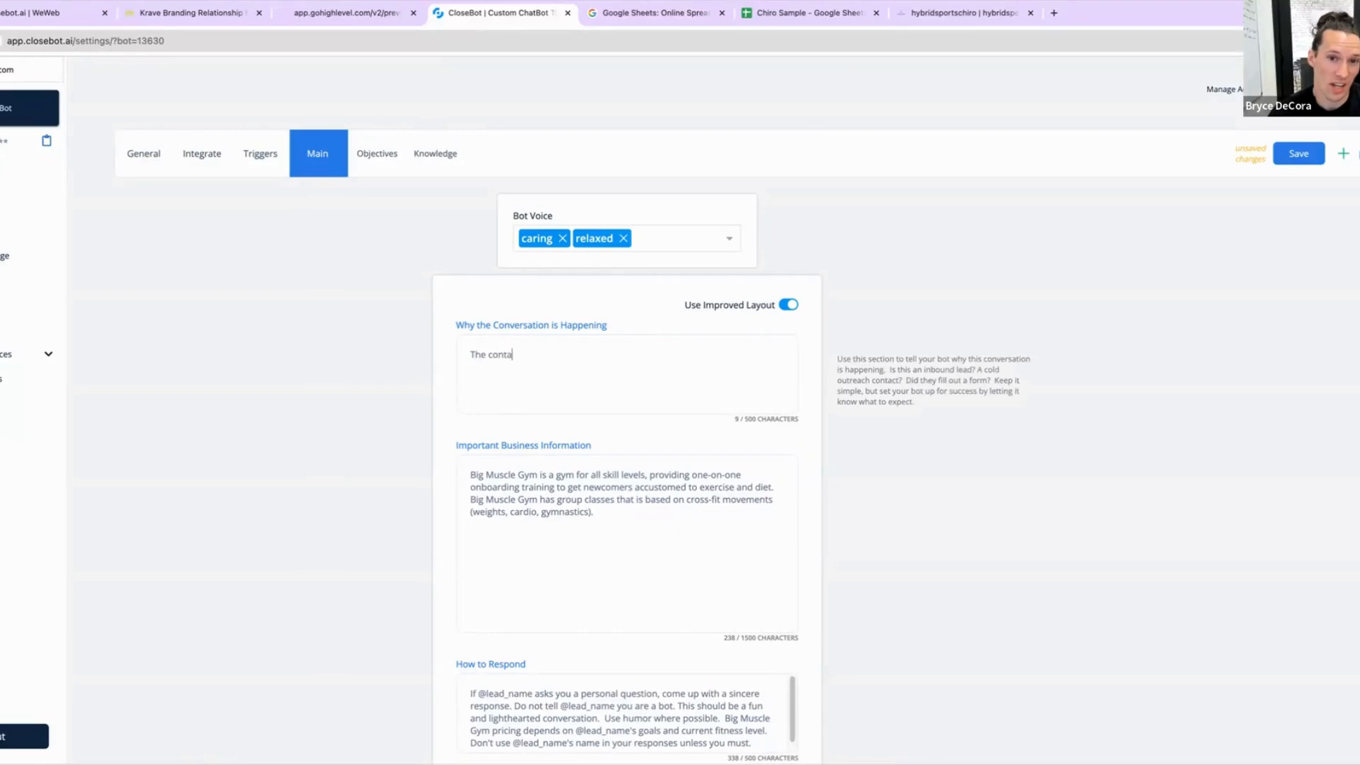
{"action": "key", "text": "BackSpace"}
{"action": "key", "text": "BackSpace"}
{"action": "key", "text": "BackSpace"}
{"action": "key", "text": "BackSpace"}
{"action": "key", "text": "BackSpace"}
{"action": "key", "text": "BackSpace"}
{"action": "key", "text": "BackSpace"}
{"action": "key", "text": "BackSpace"}
{"action": "key", "text": "BackSpace"}
{"action": "key", "text": "BackSpace"}
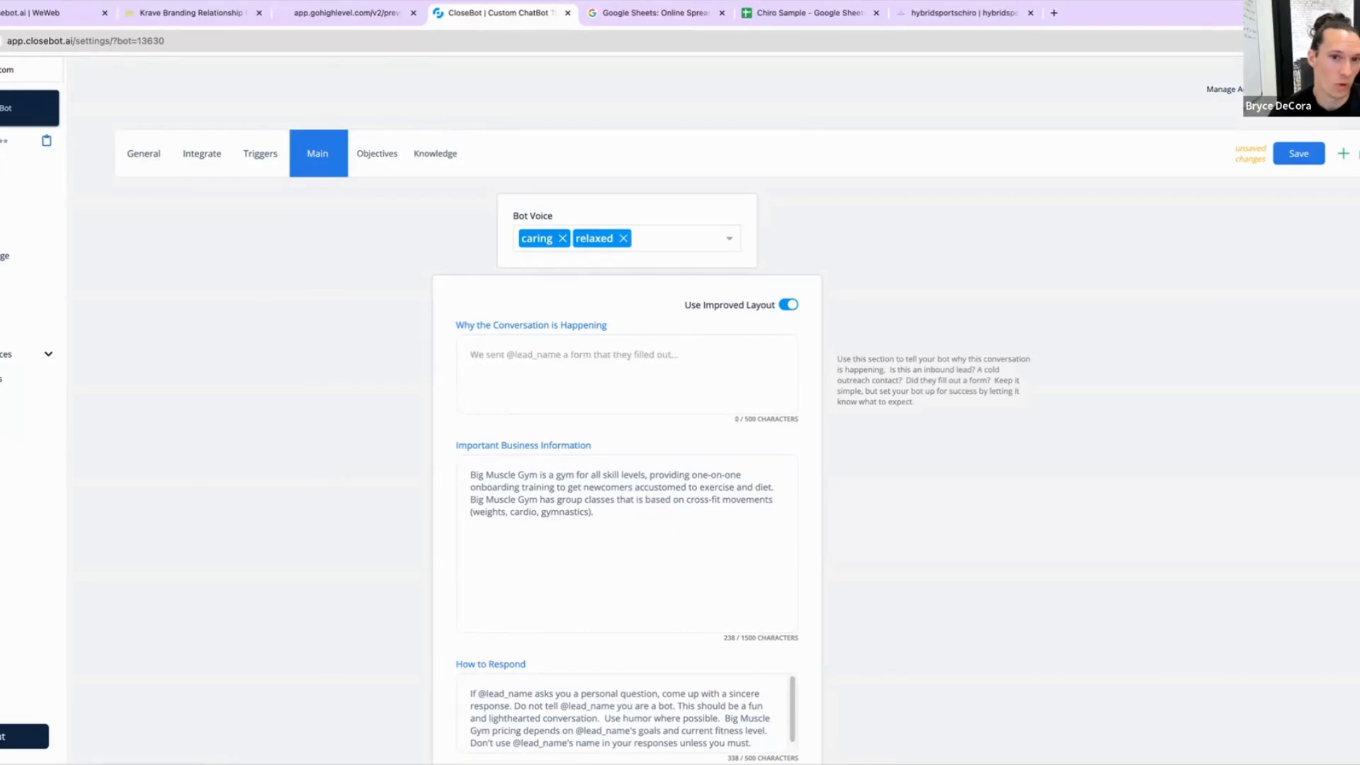
{"action": "type", "text": "@lead"}
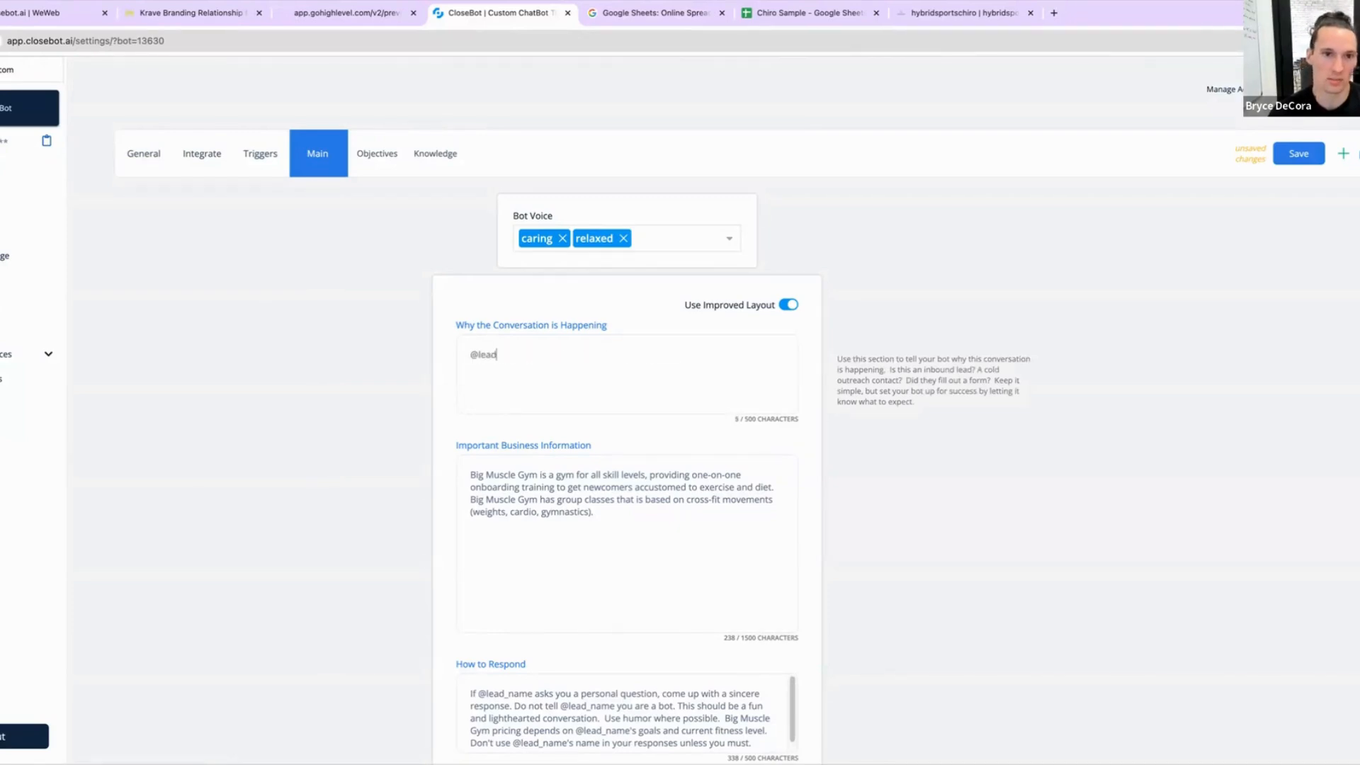
{"action": "type", "text": "_name"}
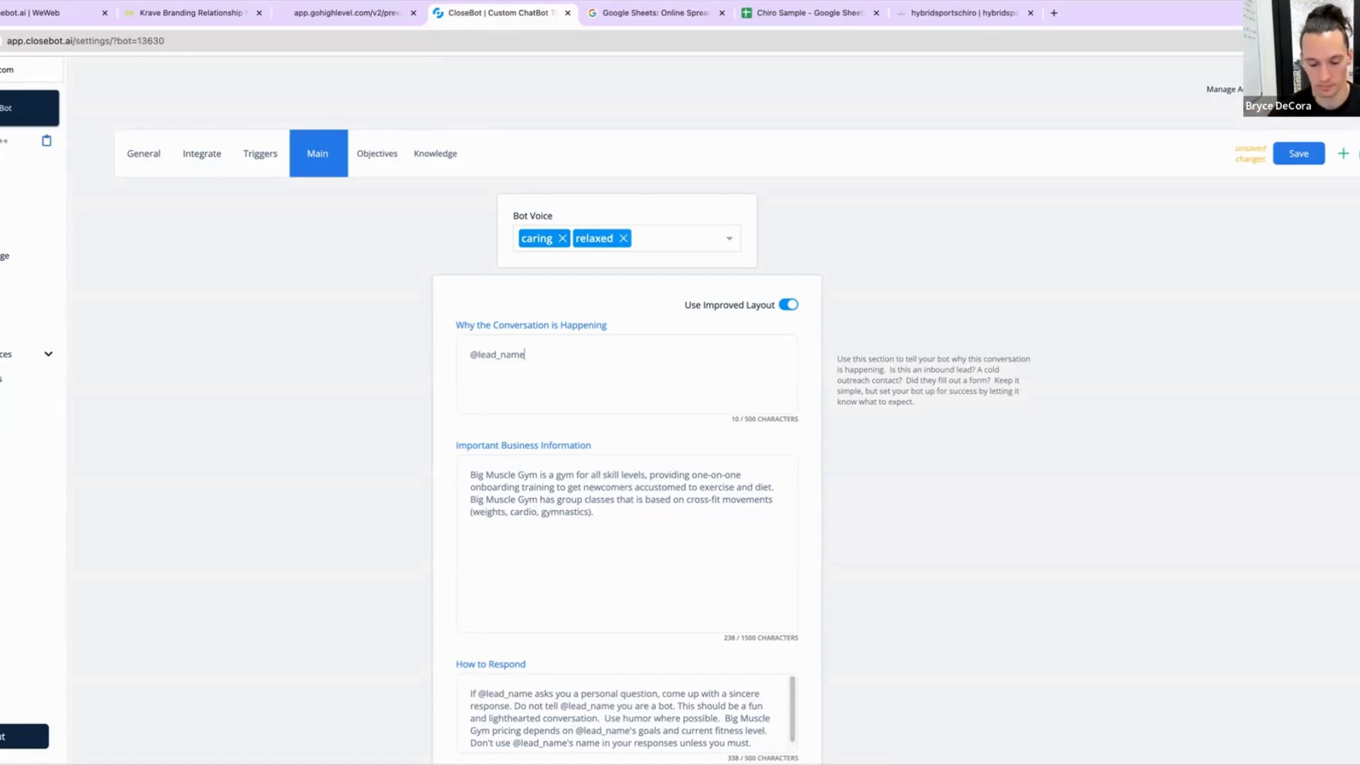
{"action": "type", "text": "is c"}
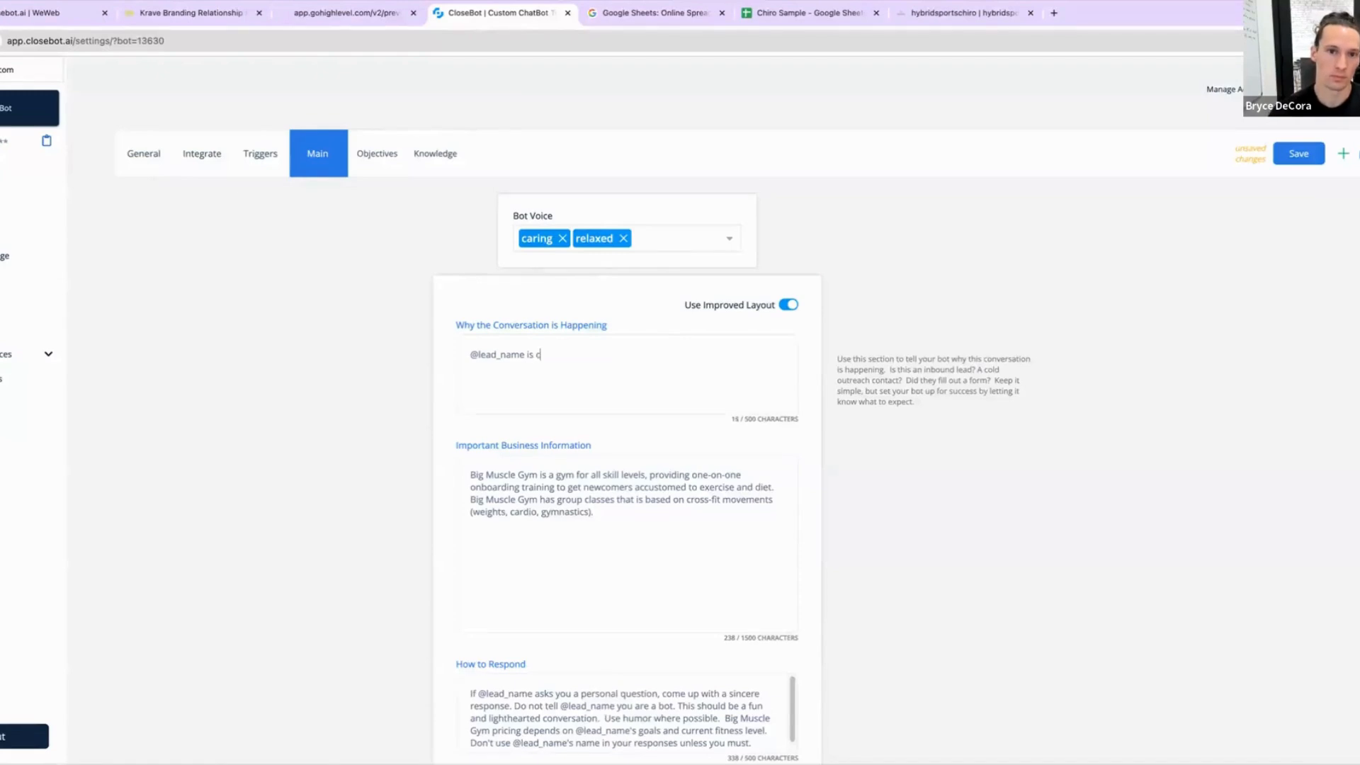
{"action": "type", "text": "onnecting with"}
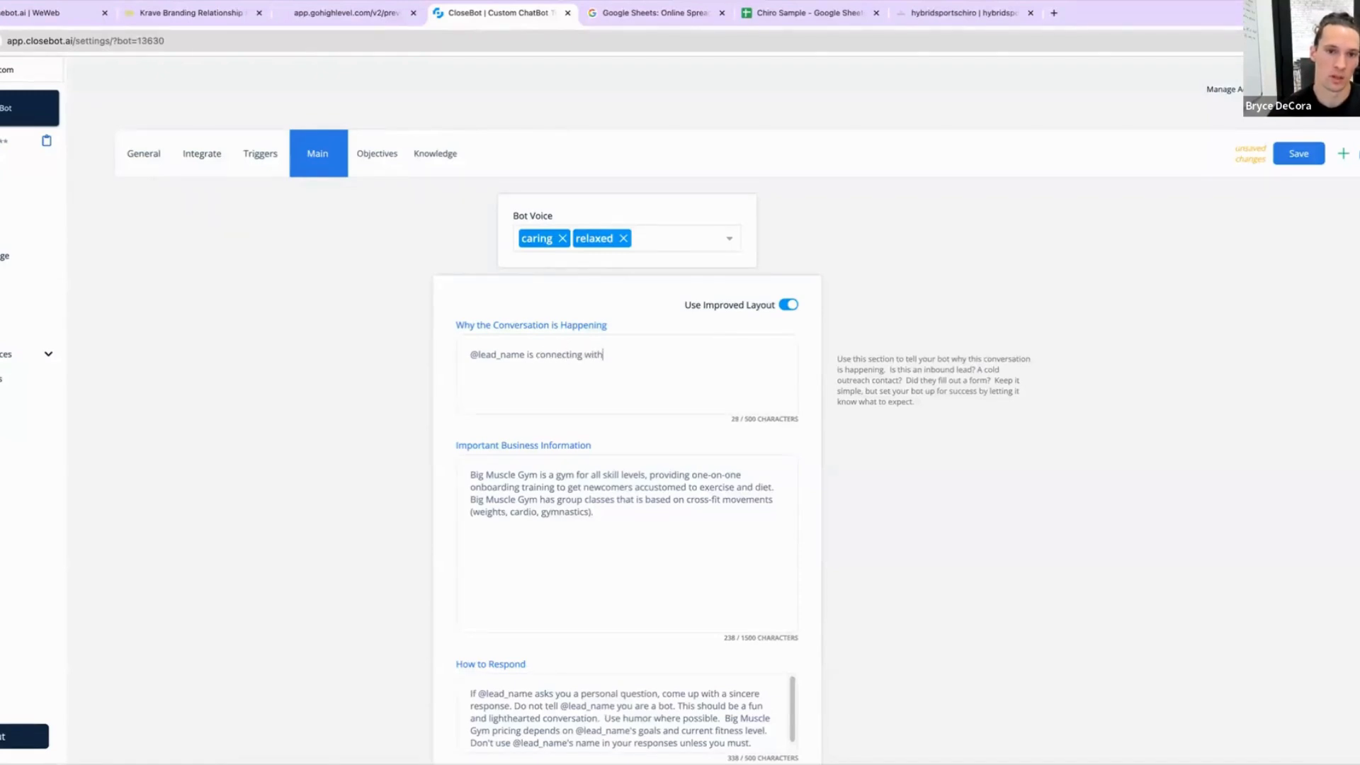
{"action": "type", "text": " you th"}
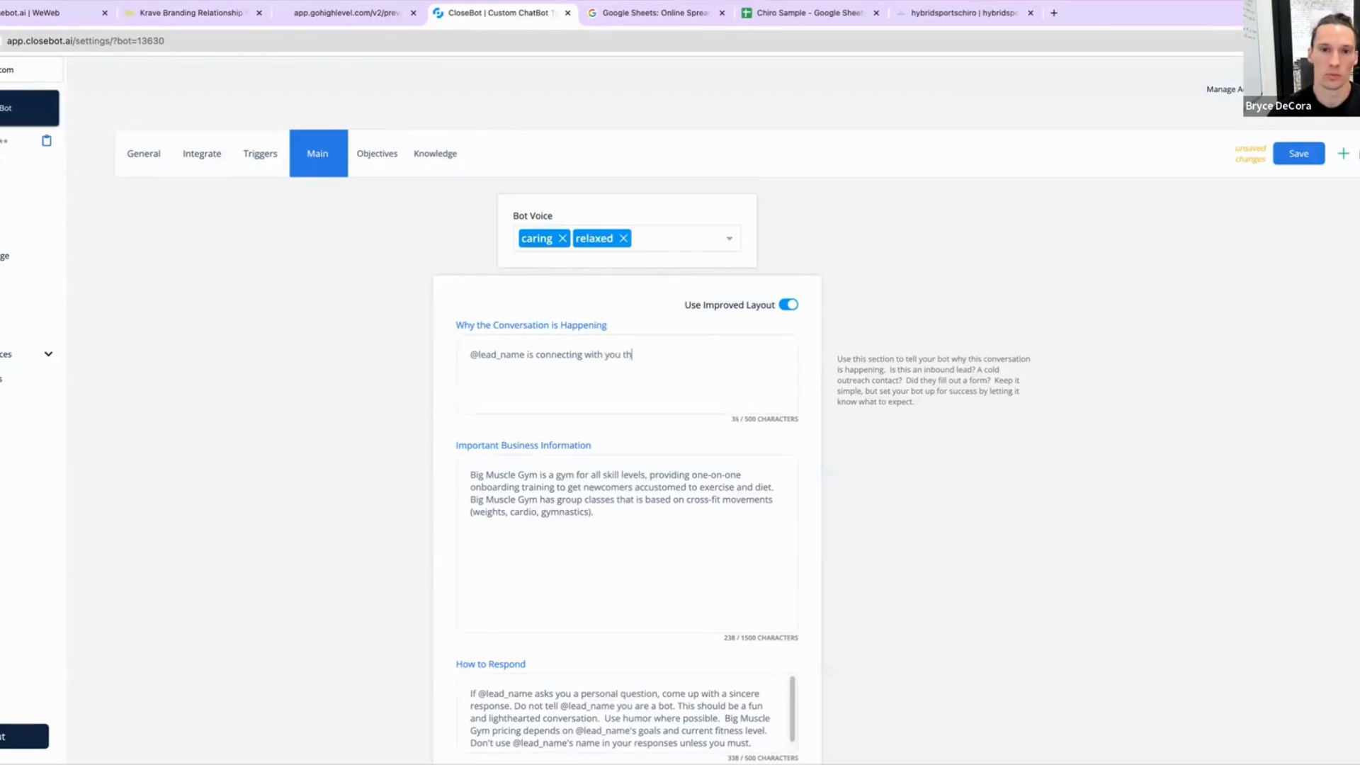
{"action": "type", "text": "rough your website porta"}
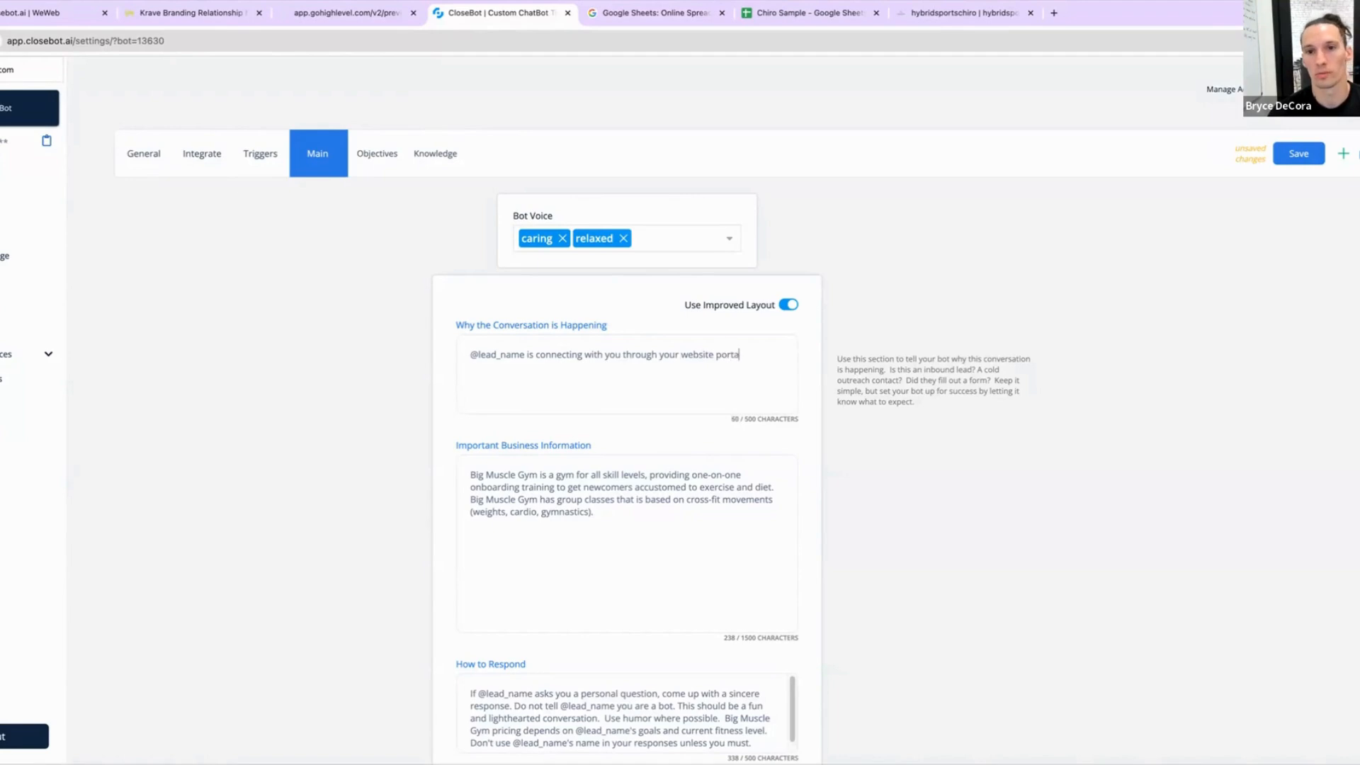
{"action": "type", "text": "l.  "}
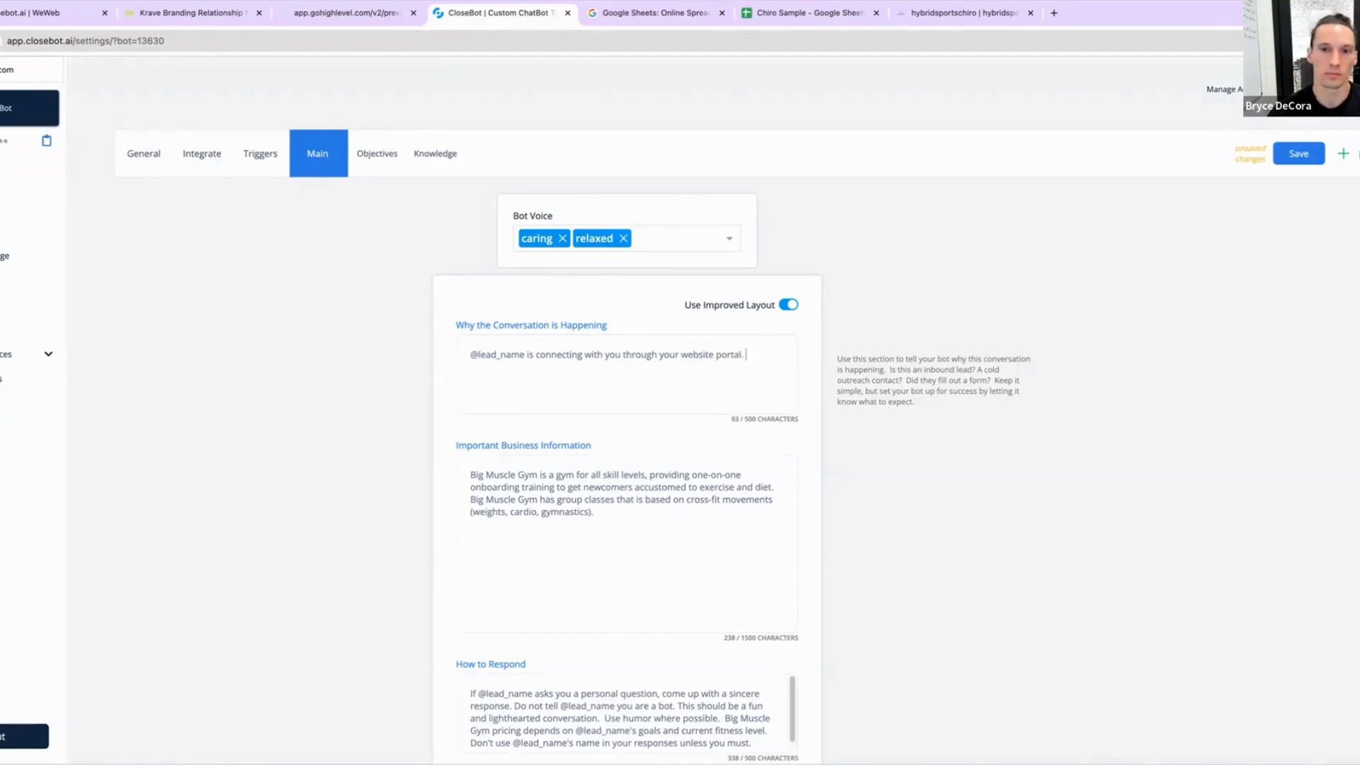
{"action": "type", "text": "They likely "}
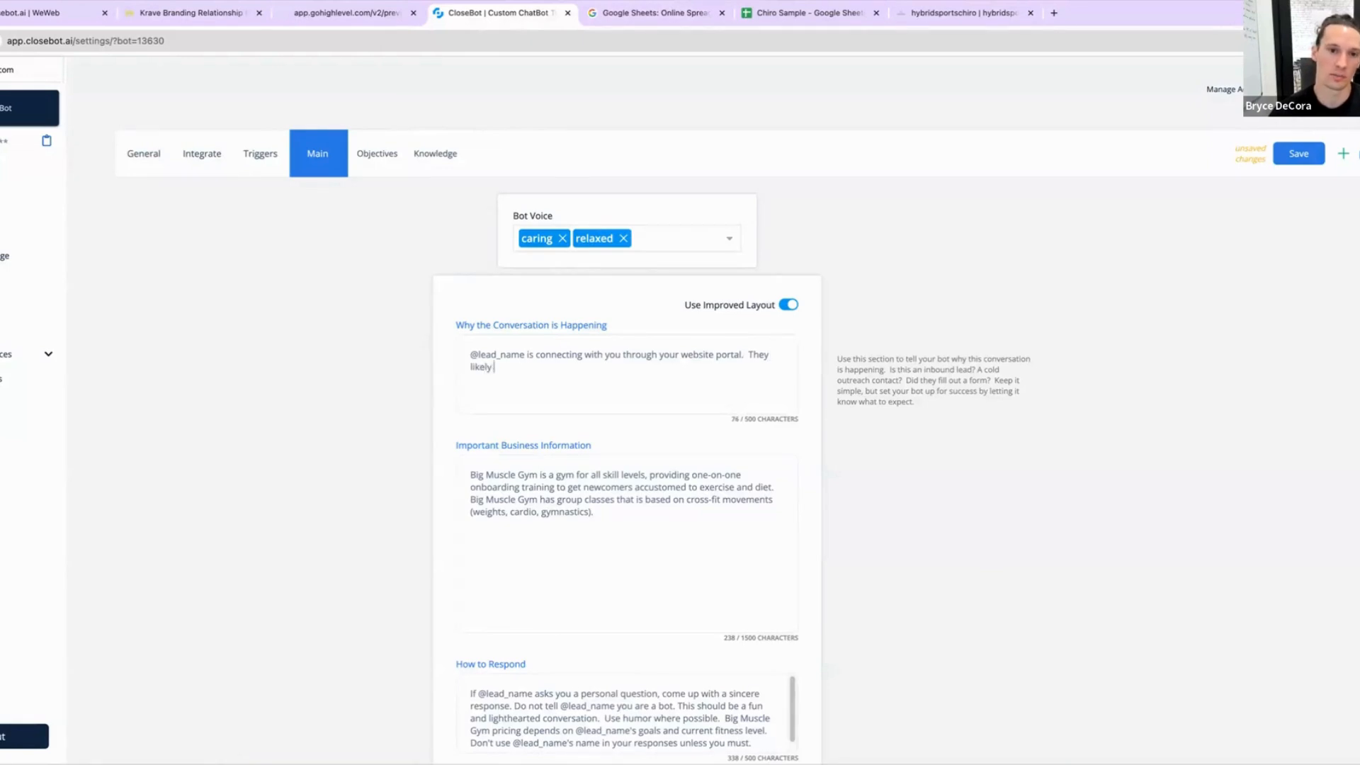
{"action": "type", "text": "have questions "}
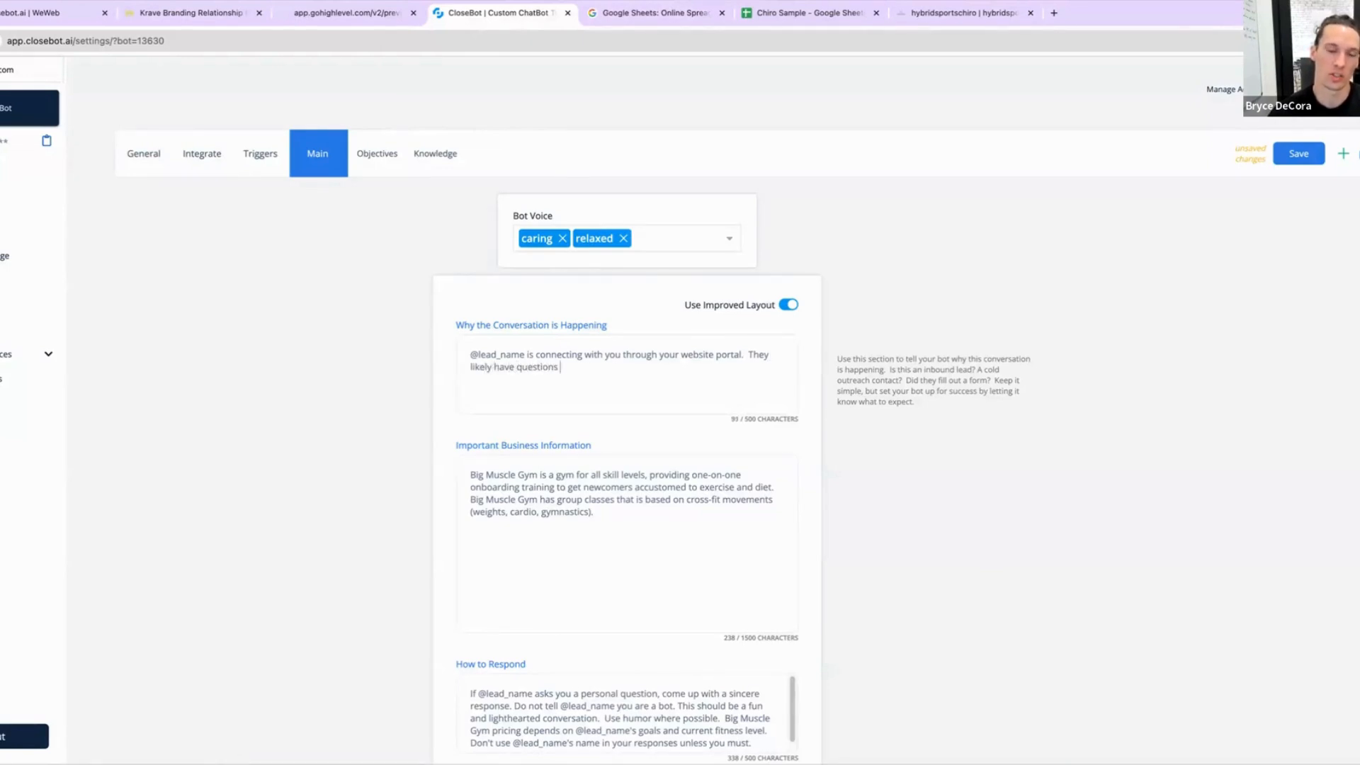
{"action": "type", "text": "about your ser"}
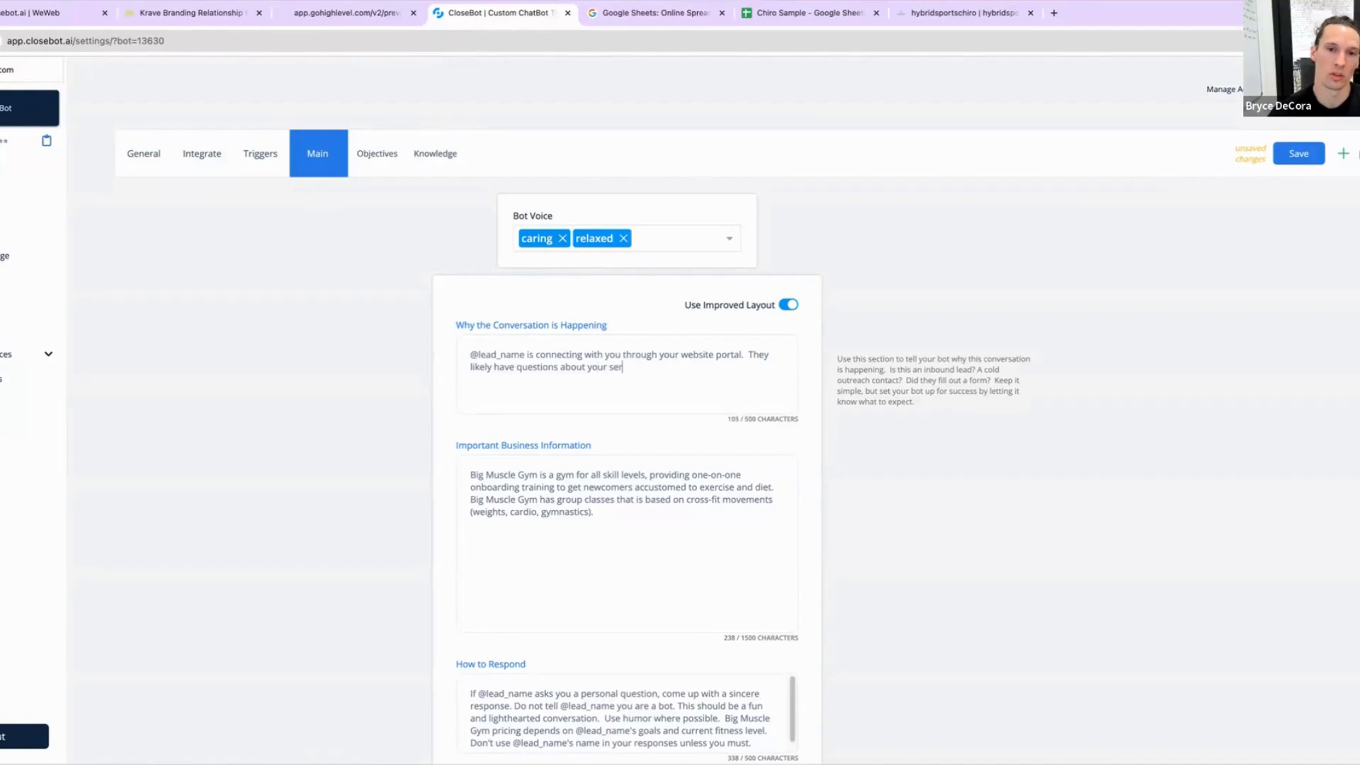
{"action": "type", "text": "vices."}
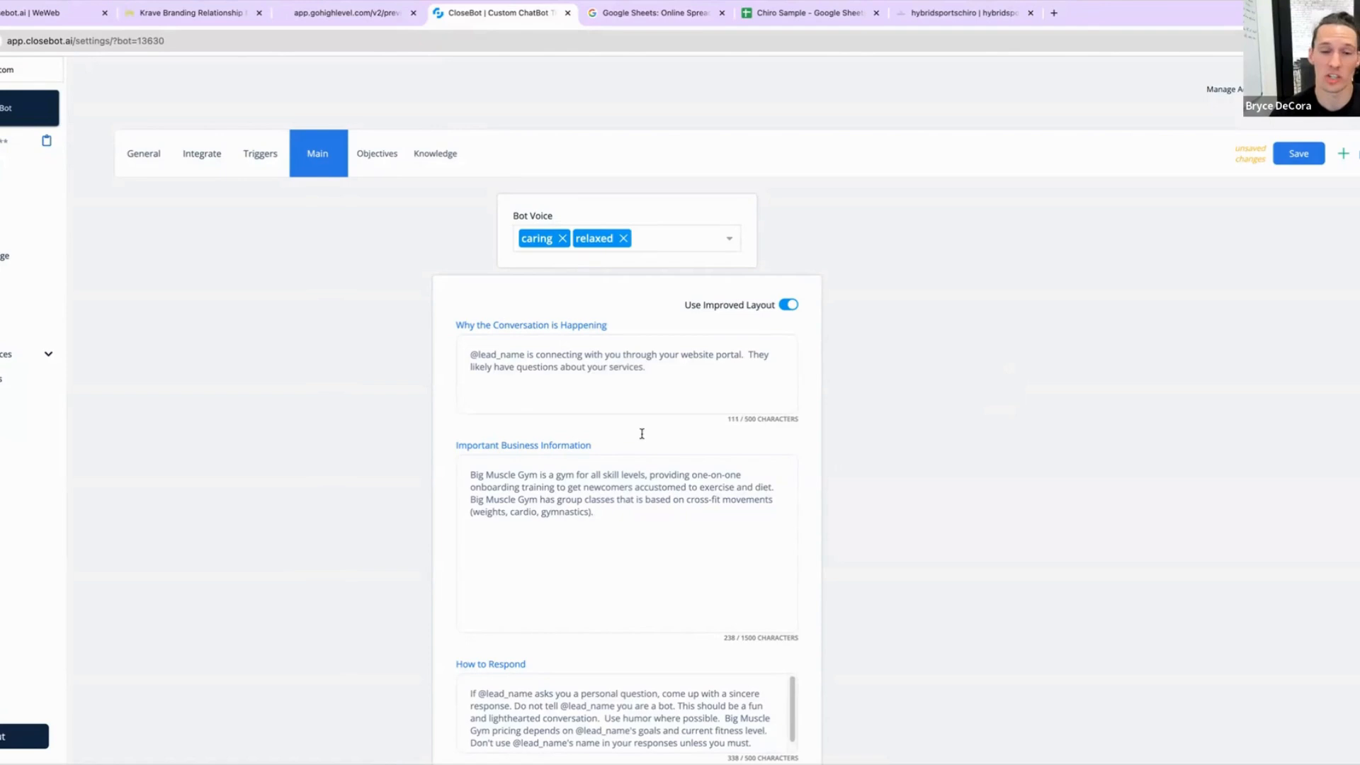
Step: Delete the existing gym text from the Important Business Information field
{"action": "scroll", "coordinate": [719, 576], "scroll_direction": "down", "scroll_amount": 1}
{"action": "left_click_drag", "start_coordinate": [619, 466], "coordinate": [435, 388]}
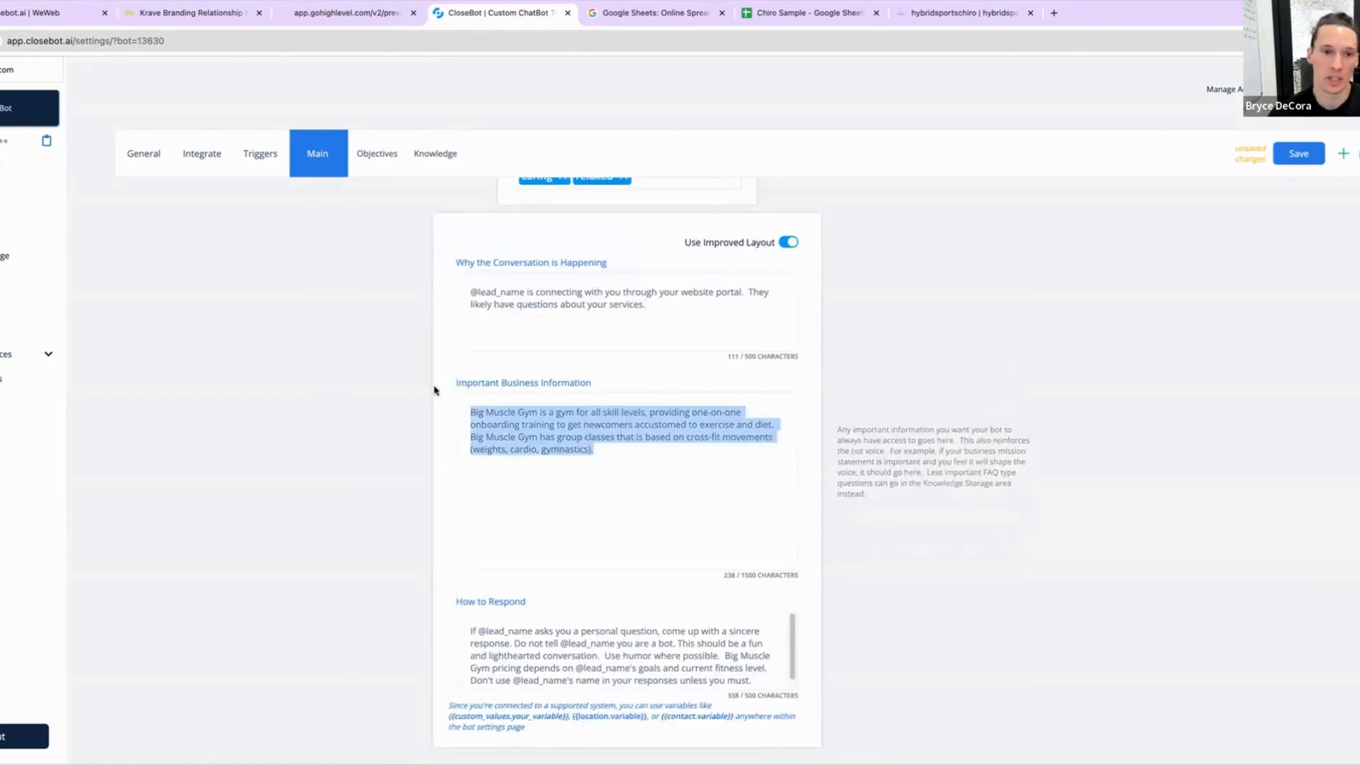
{"action": "key", "text": "BackSpace"}
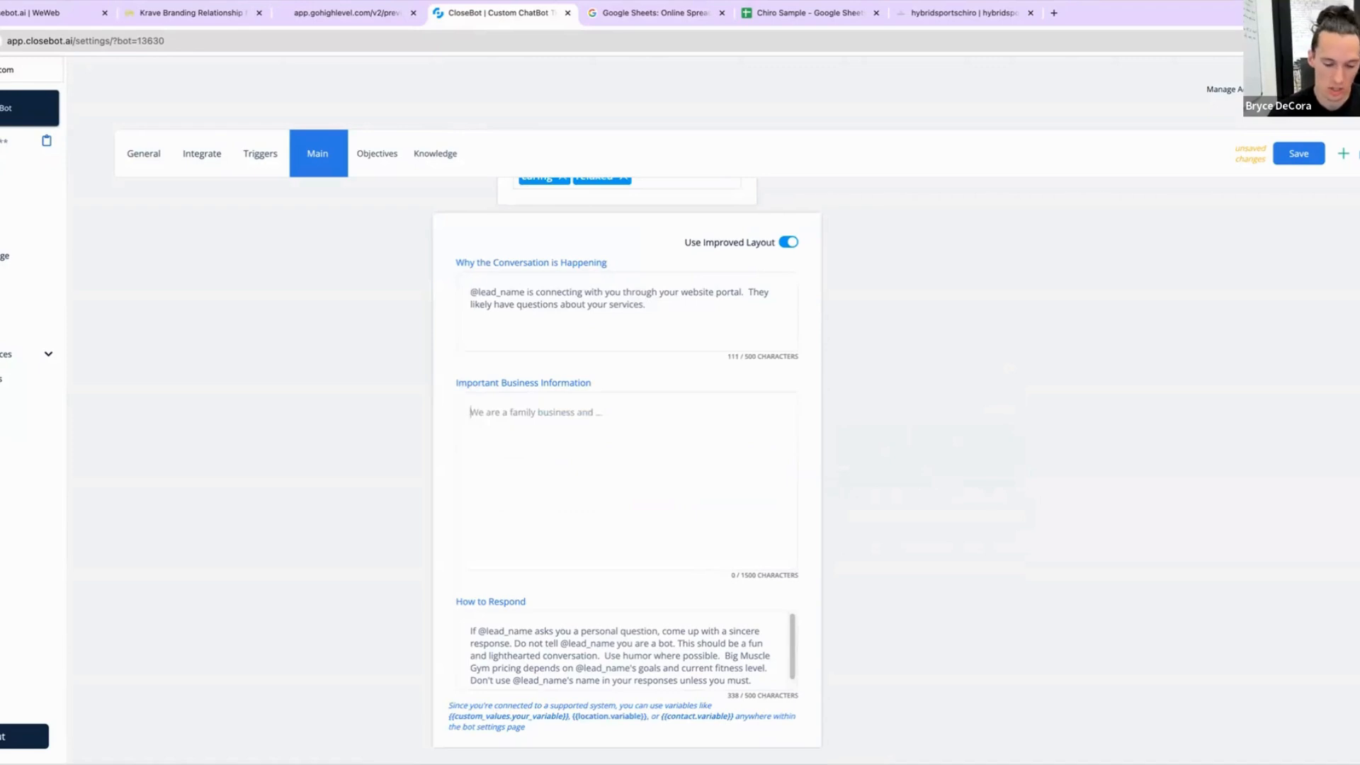
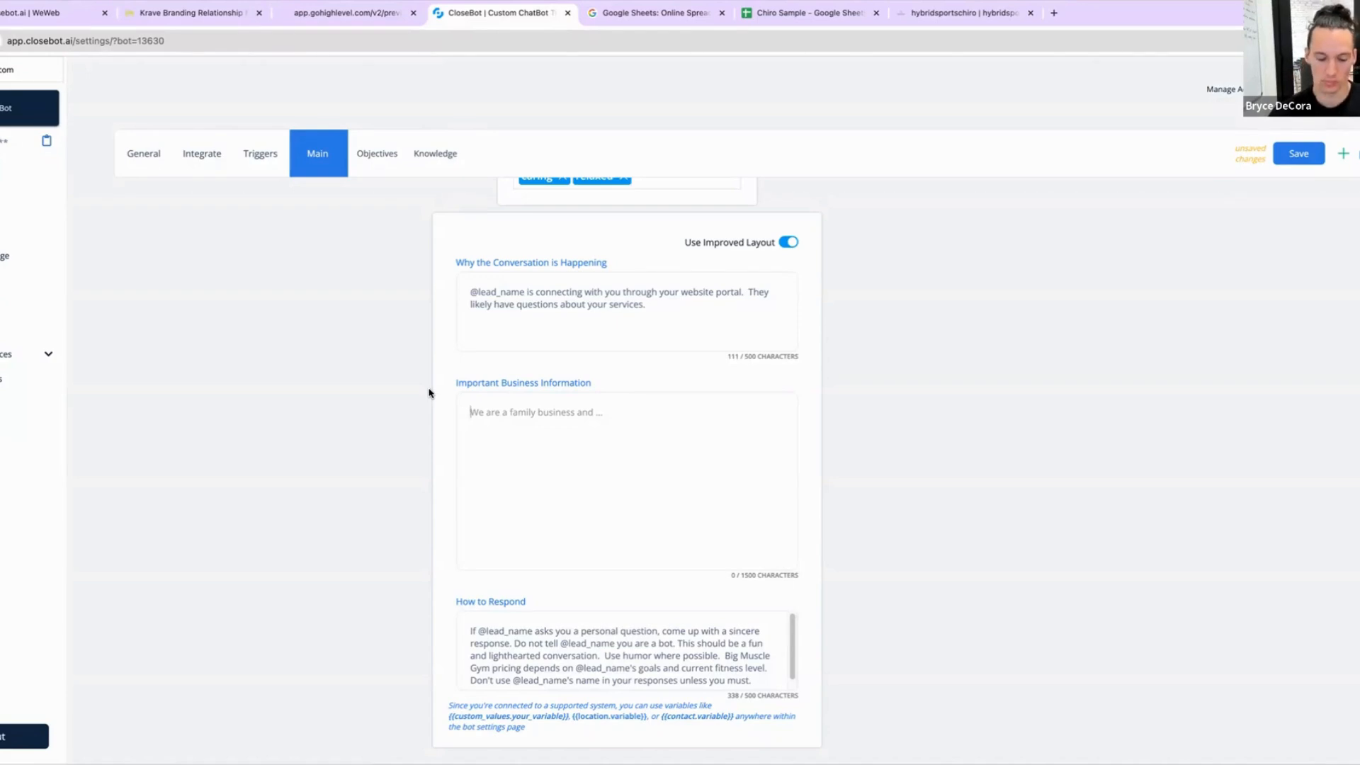
Step: Fill Important Business Information with a sentence that the office head does the service and, as a sports guy, works well with athletes moving ASAP
{"action": "type", "text": "Jason "}
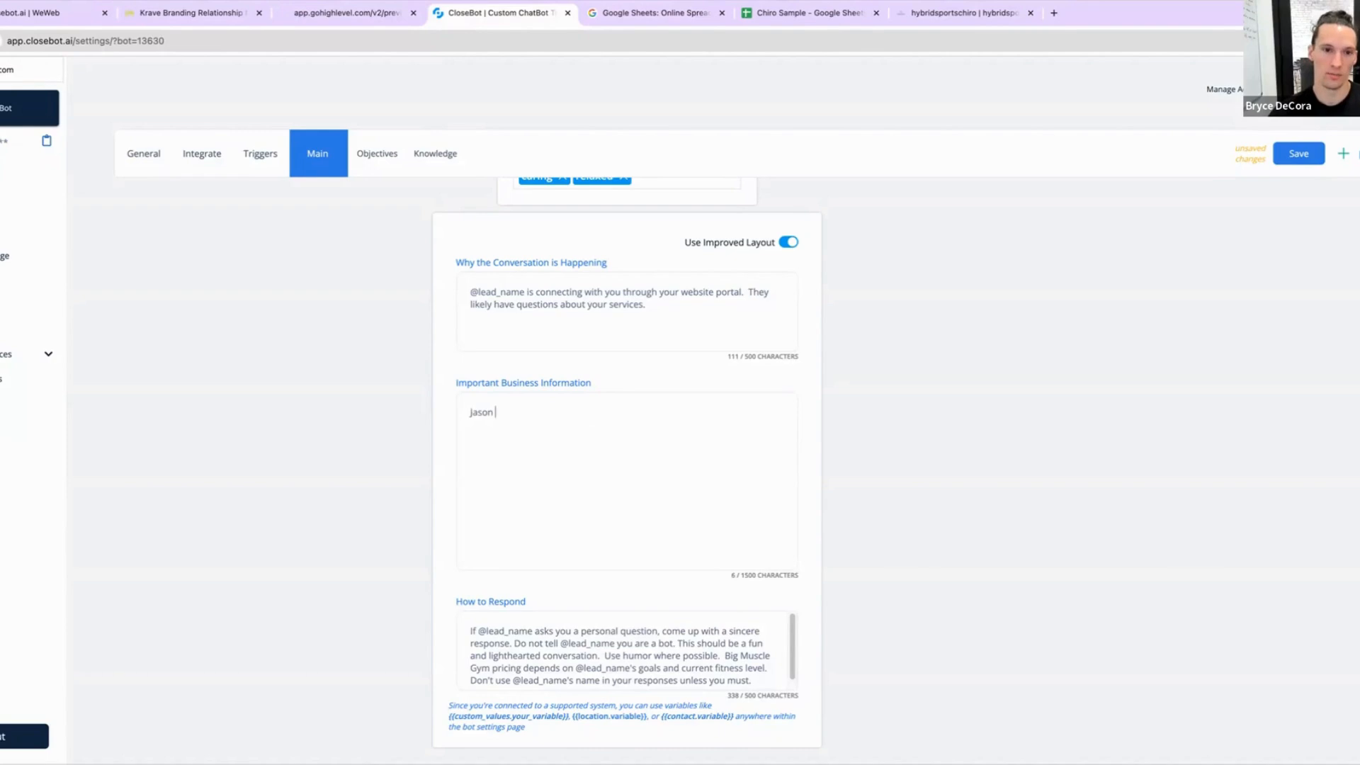
{"action": "type", "text": "is th"}
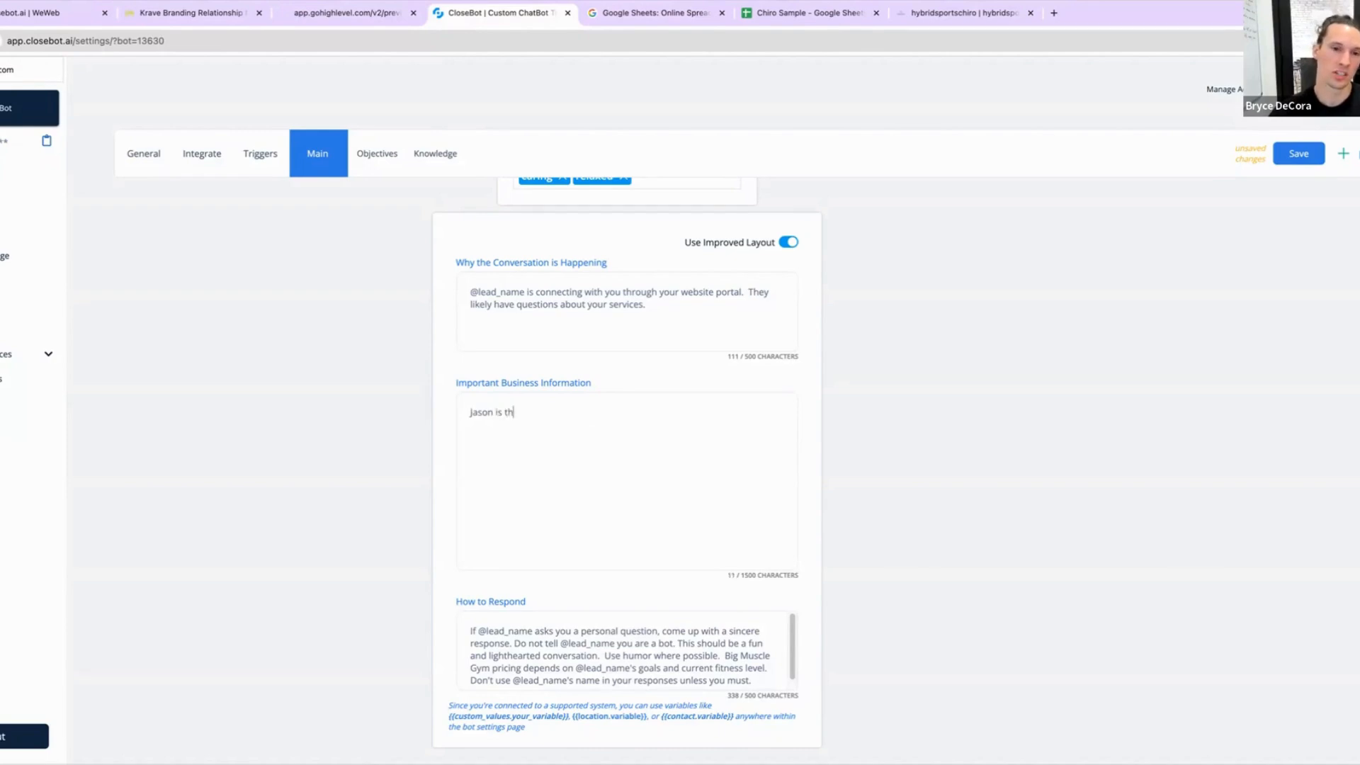
{"action": "type", "text": "e head of "}
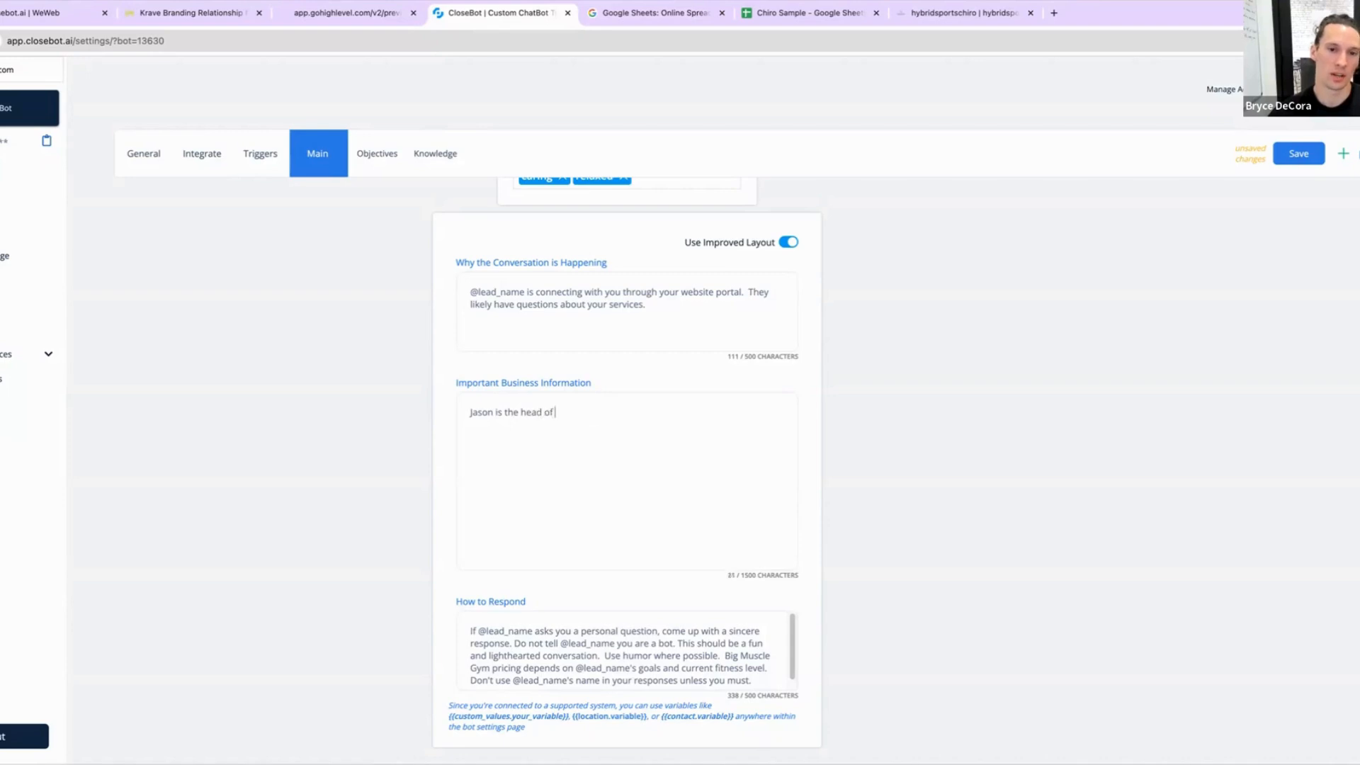
{"action": "type", "text": "the office and t"}
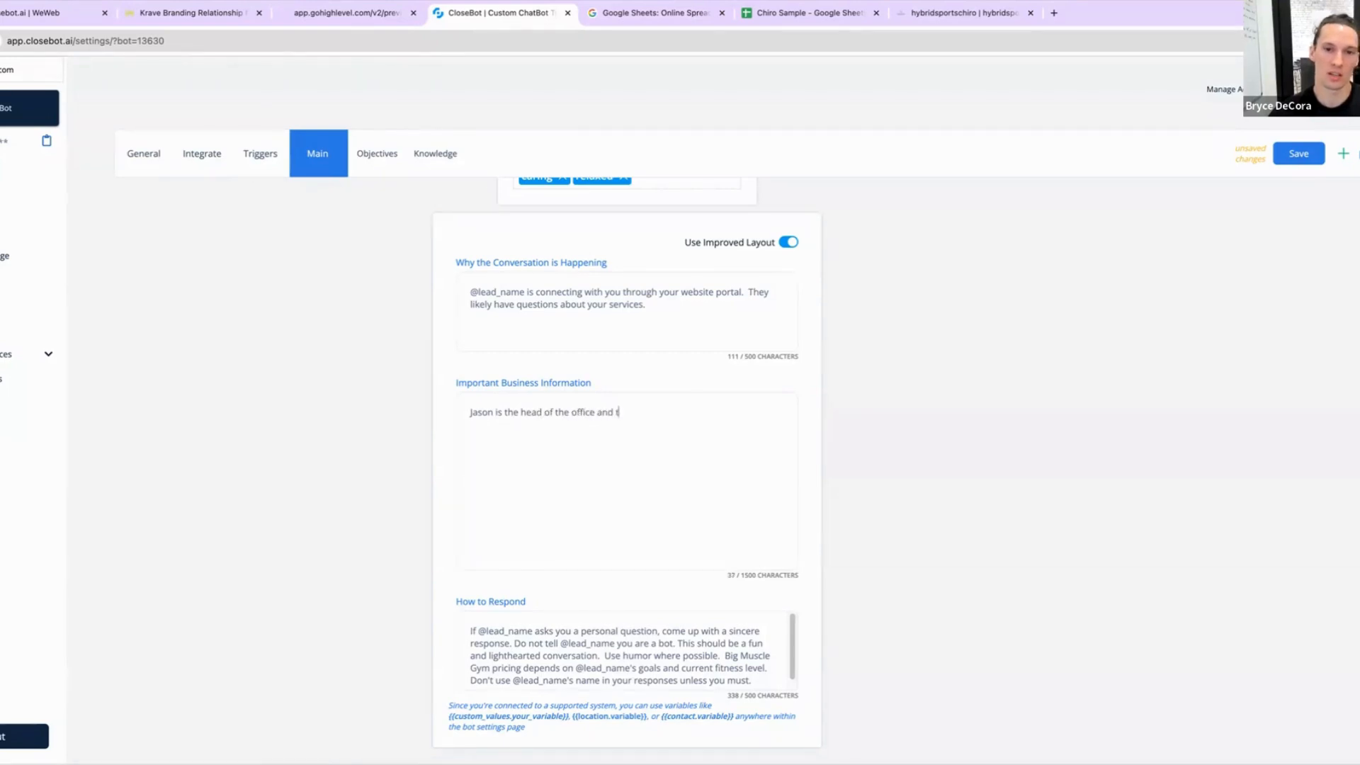
{"action": "type", "text": "he one who"}
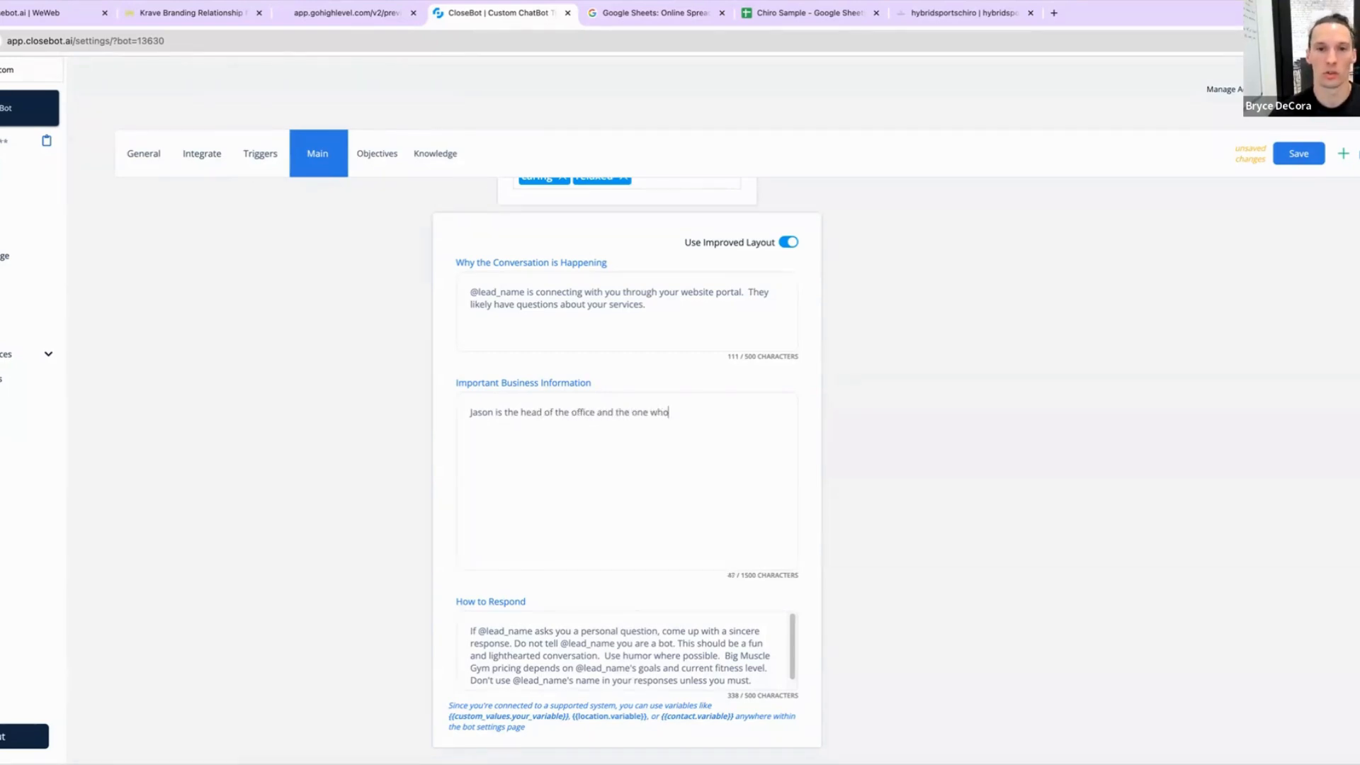
{"action": "type", "text": " will be doi"}
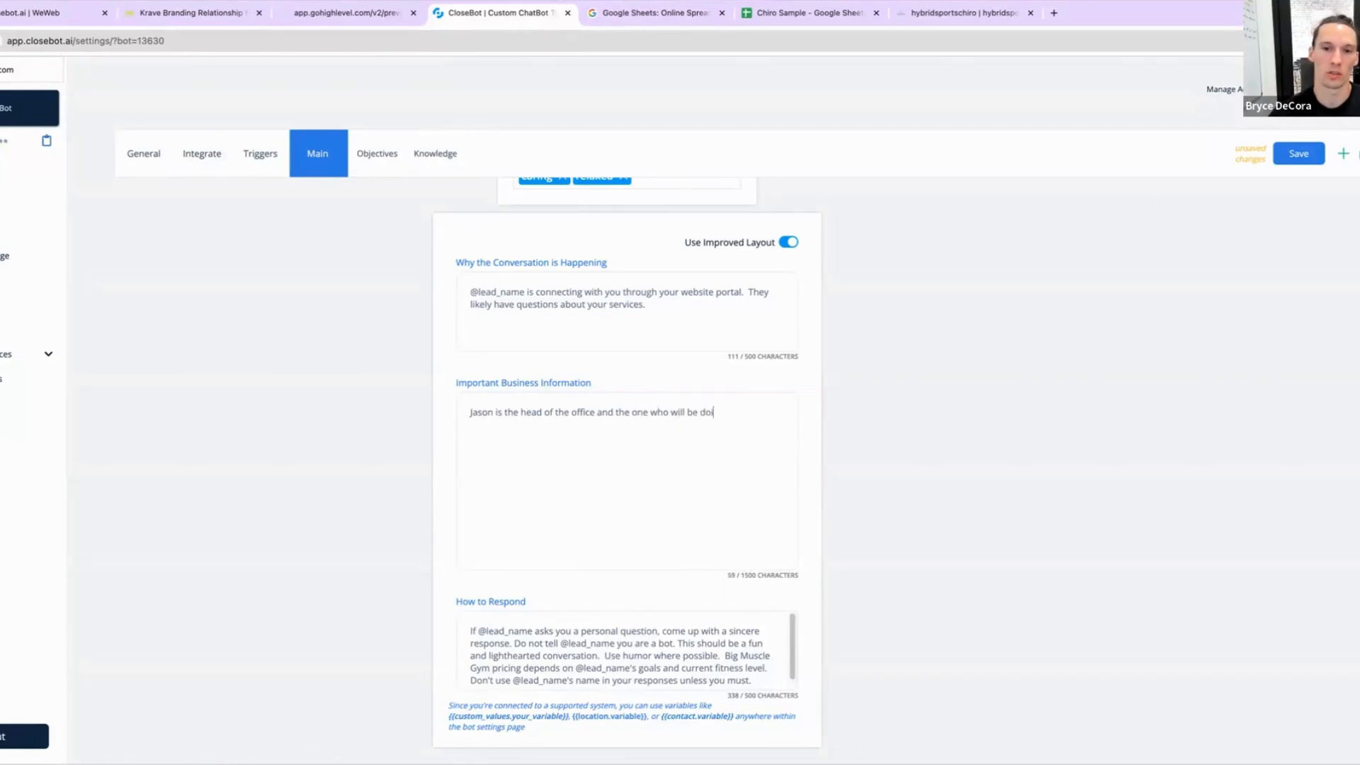
{"action": "type", "text": "ng the s"}
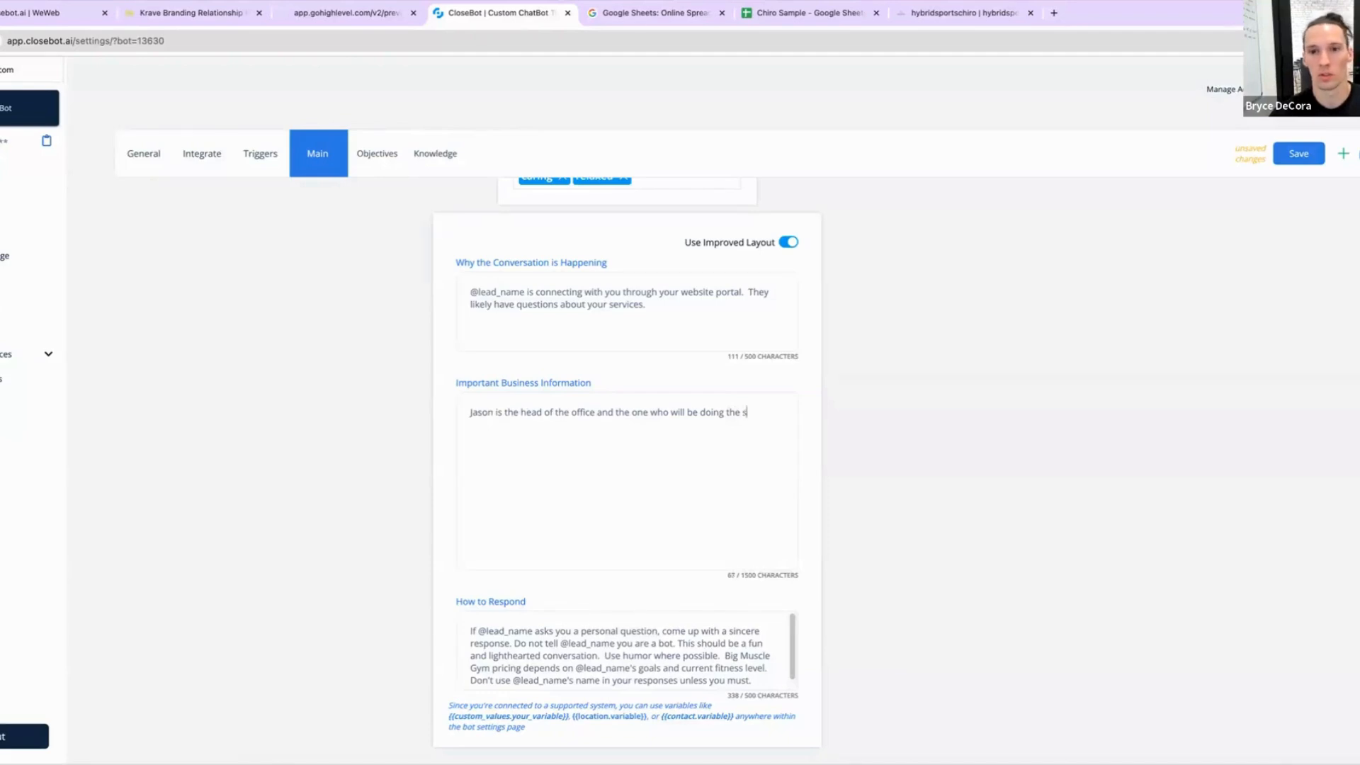
{"action": "type", "text": "ervice"}
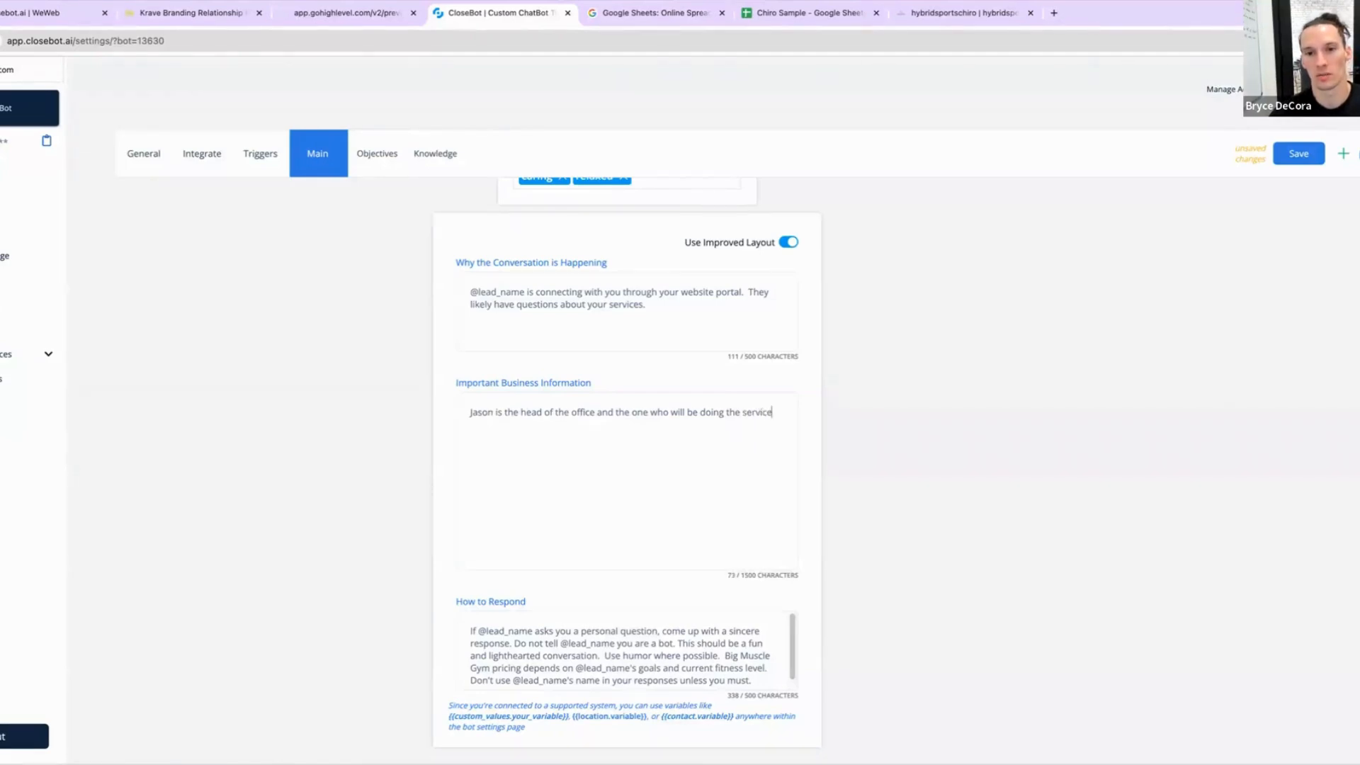
{"action": "type", "text": ".  "}
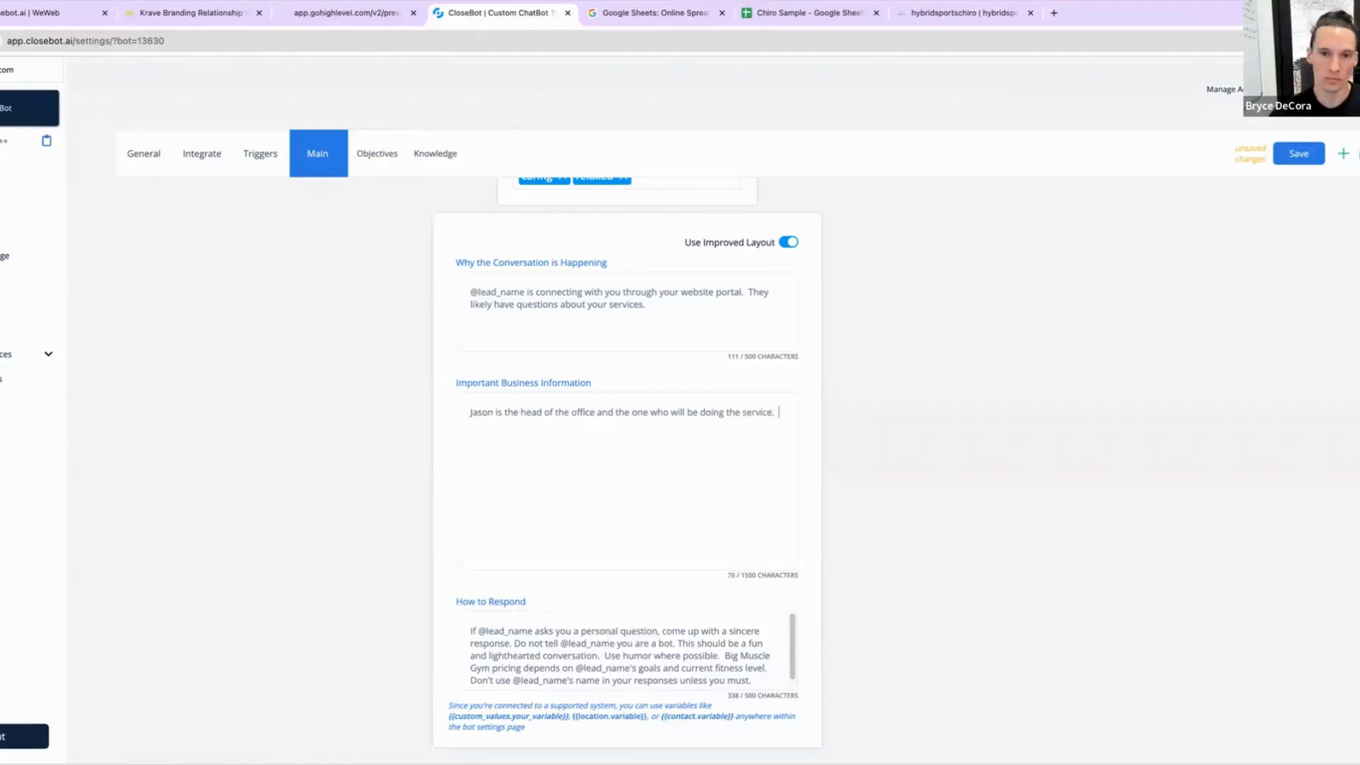
{"action": "type", "text": "He's "}
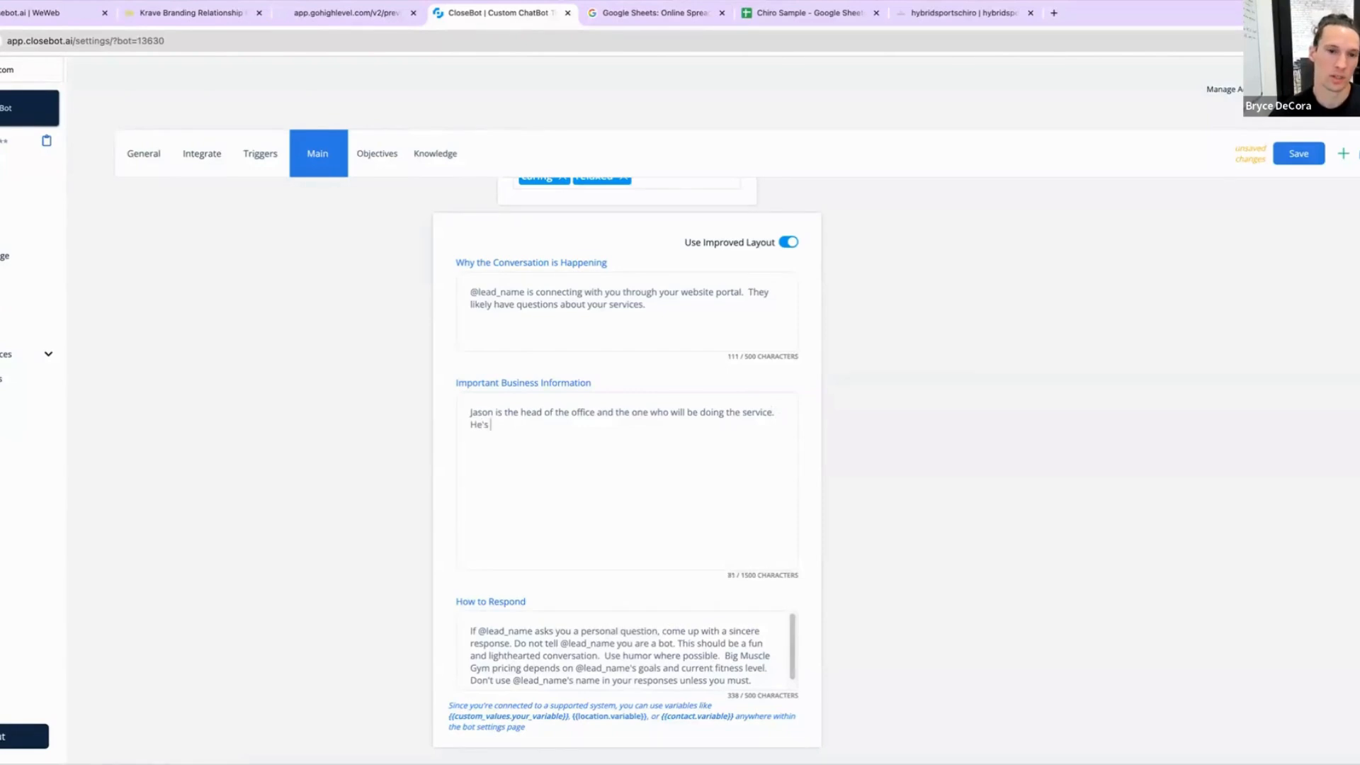
{"action": "type", "text": "a "}
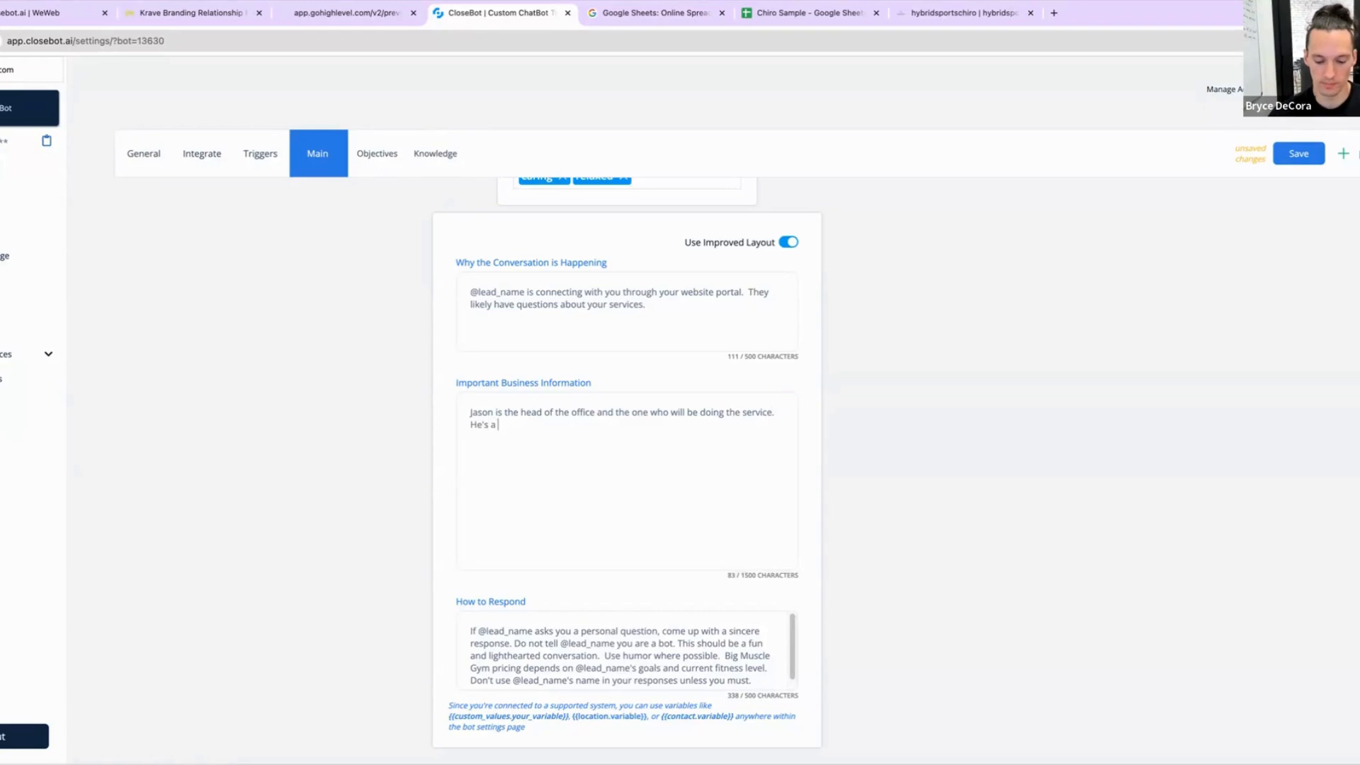
{"action": "type", "text": "spor"}
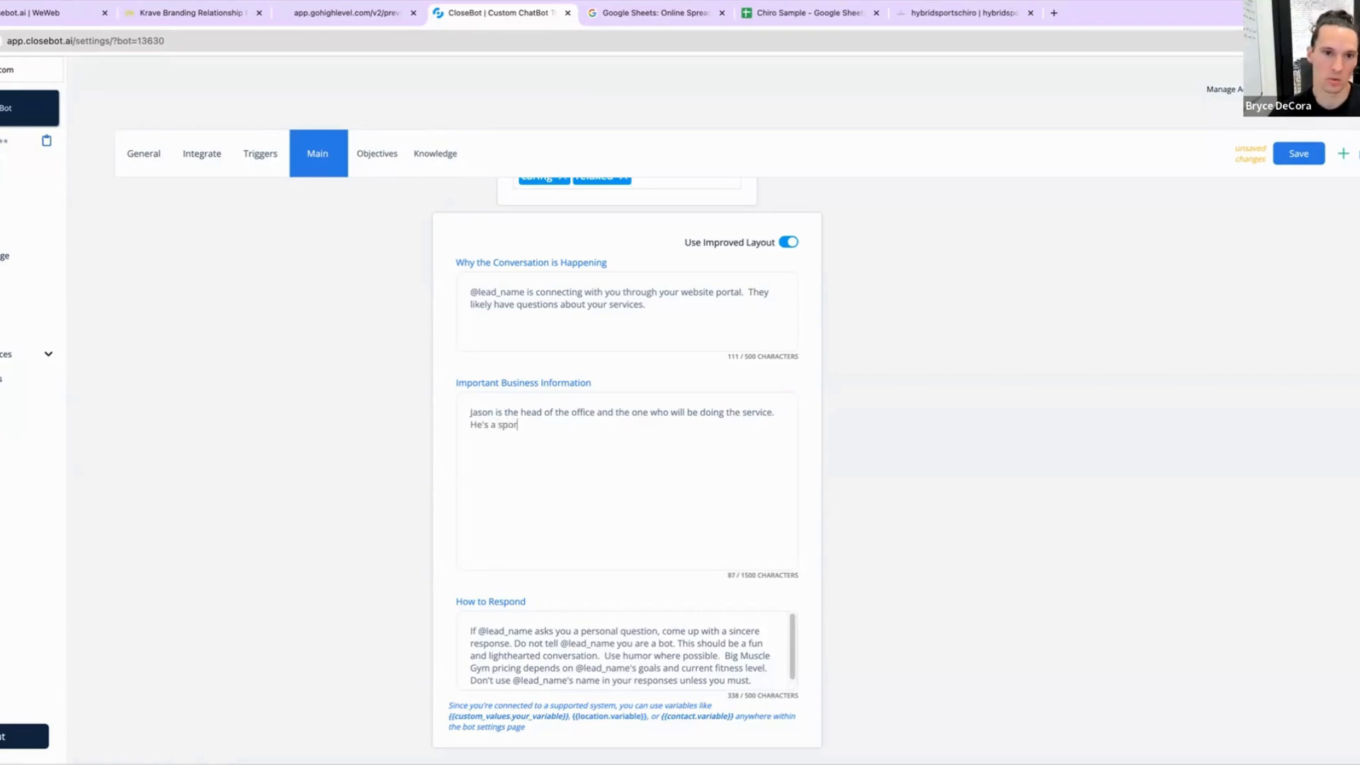
{"action": "type", "text": "ts guy "}
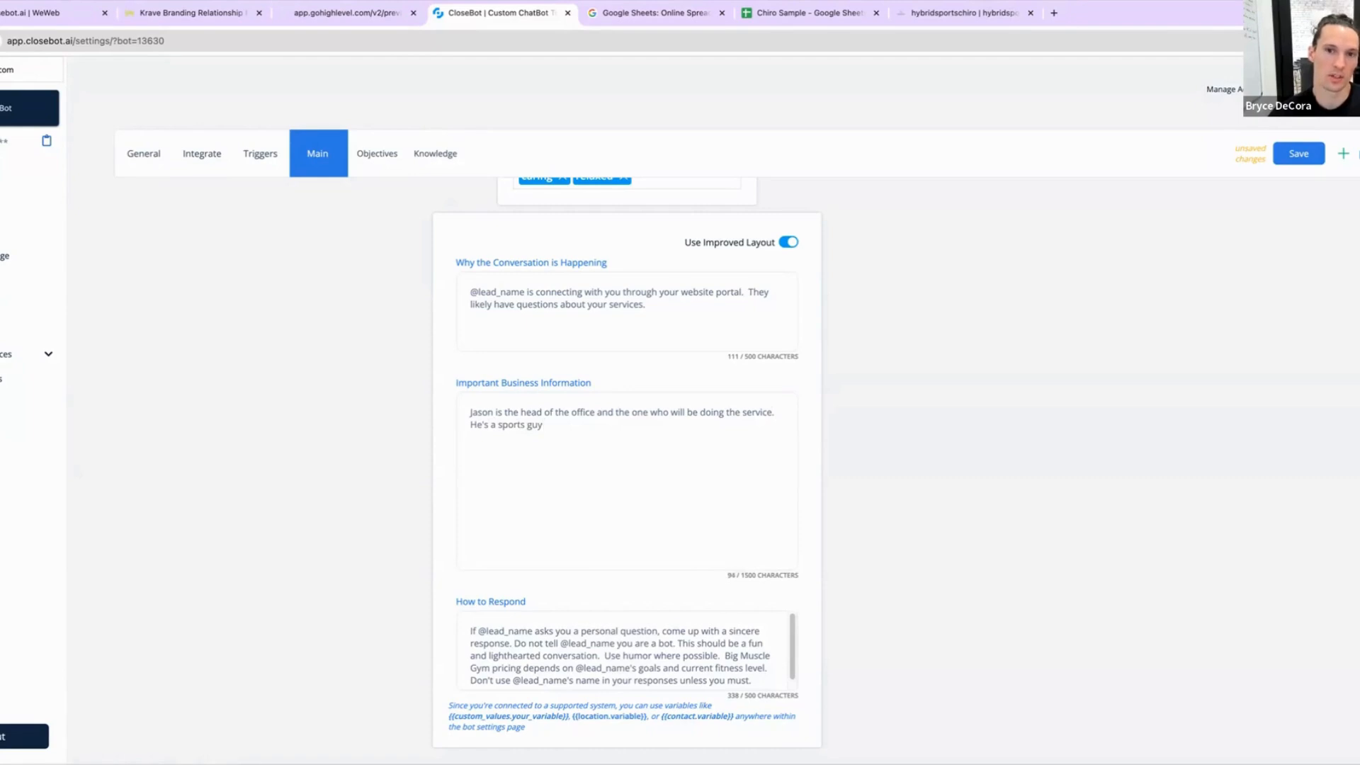
{"action": "type", "text": "so he works "}
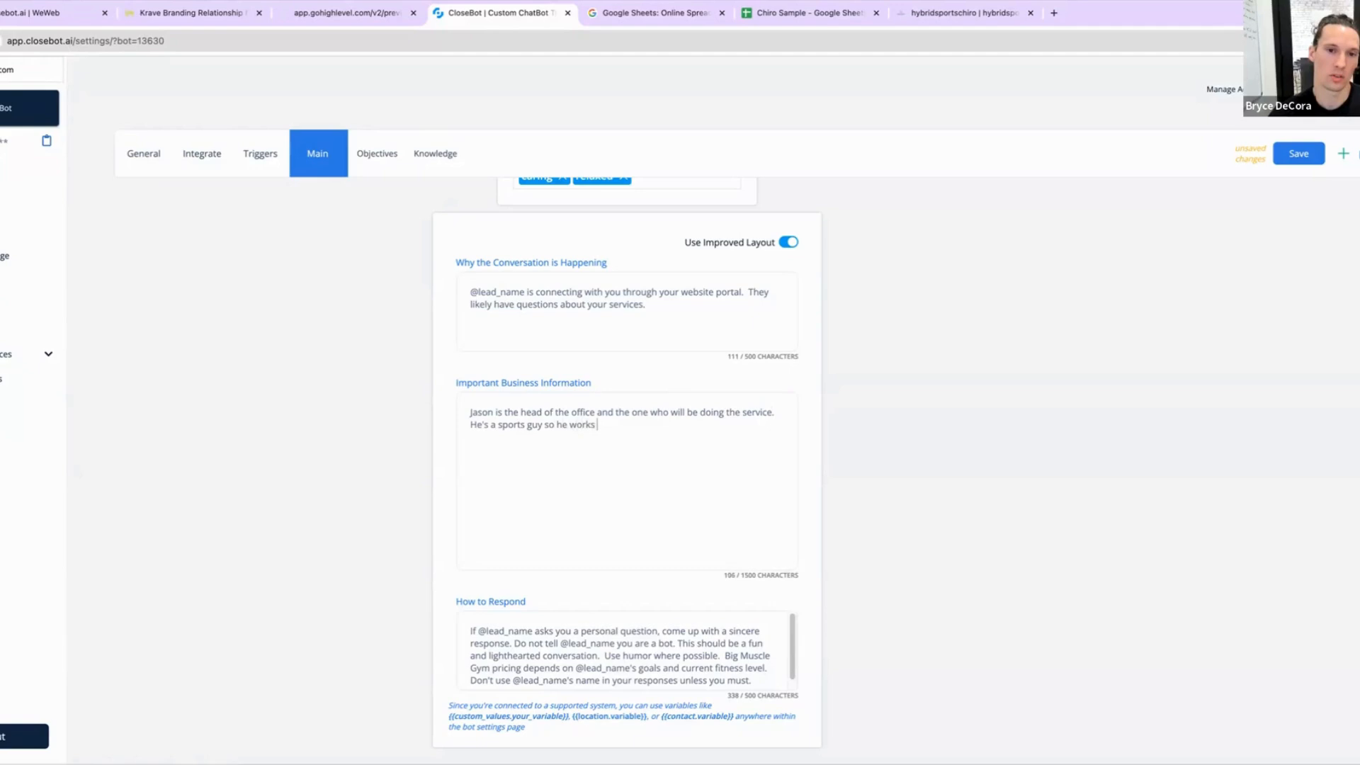
{"action": "type", "text": "well with other athletes "}
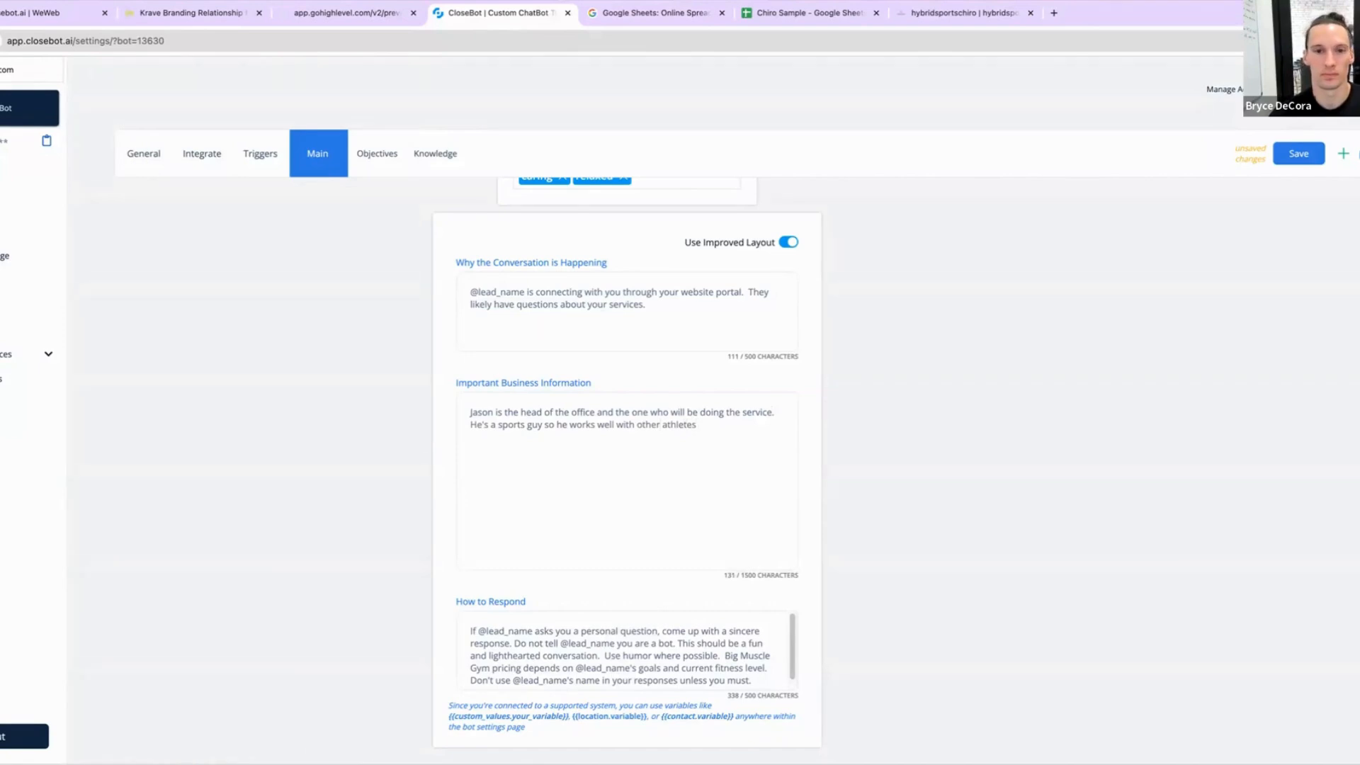
{"action": "type", "text": "because h"}
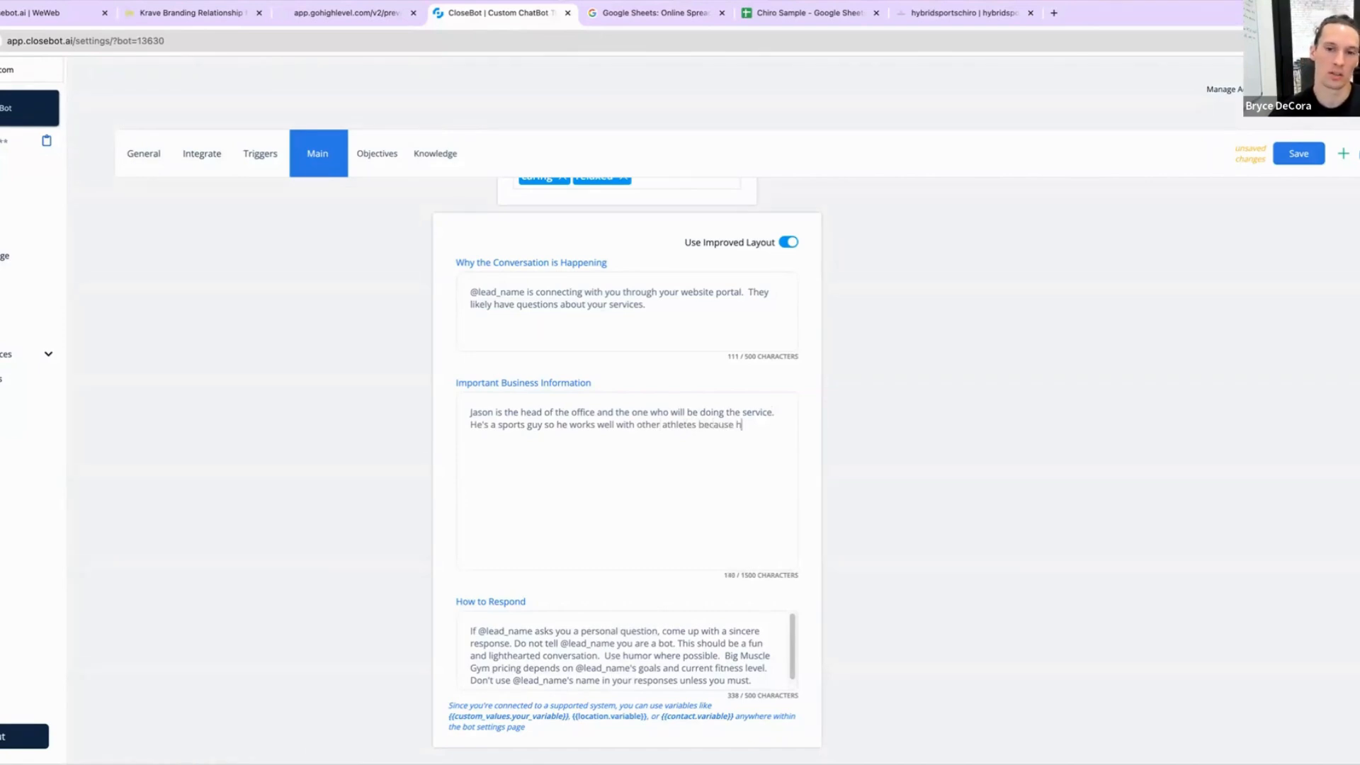
{"action": "type", "text": "e understand"}
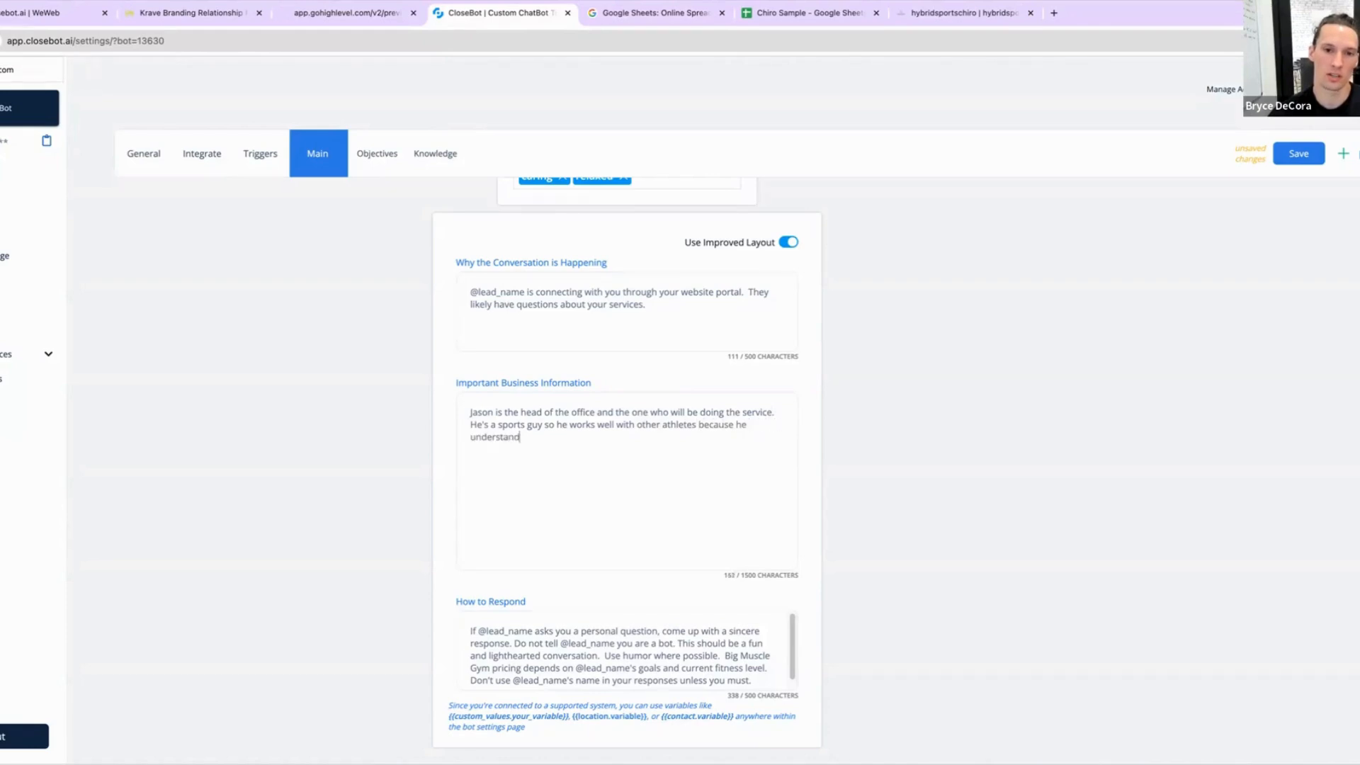
{"action": "type", "text": "s the impor"}
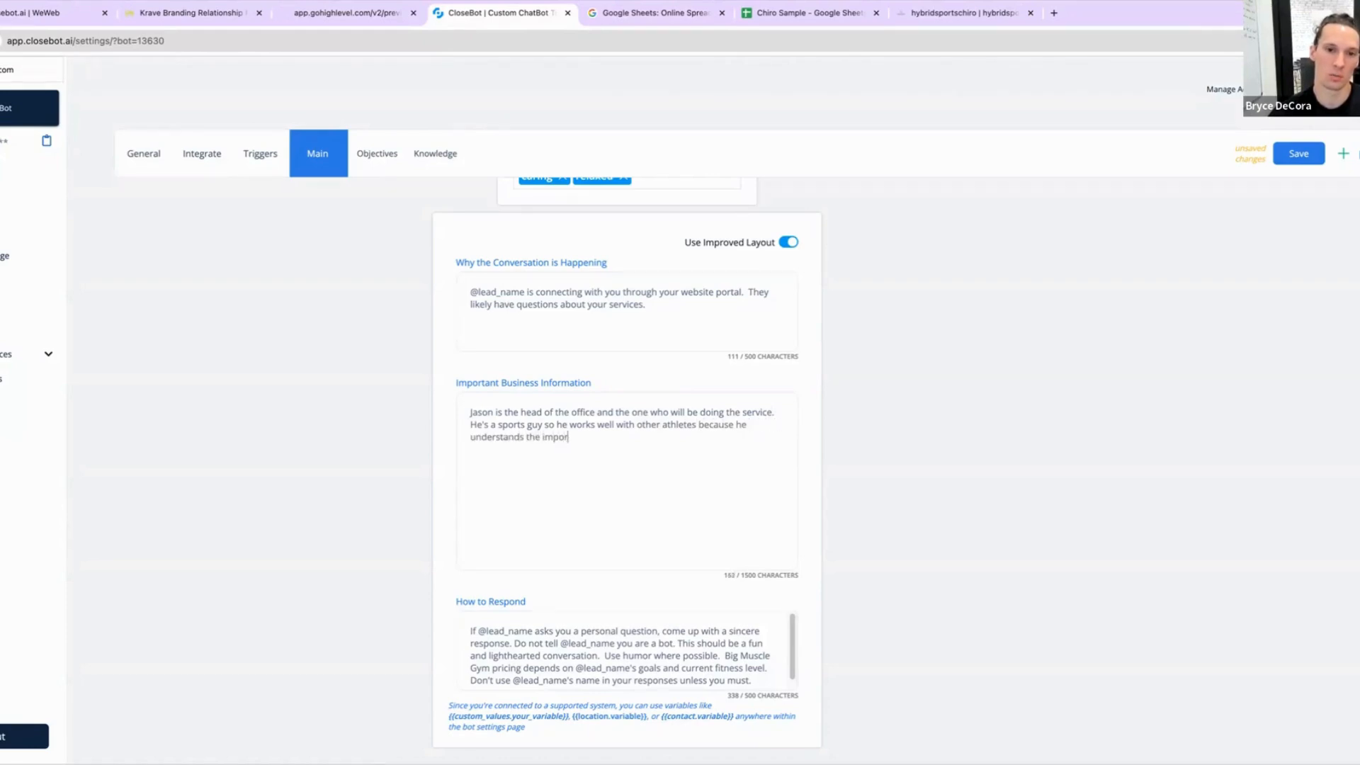
{"action": "type", "text": "tance of them getting ba"}
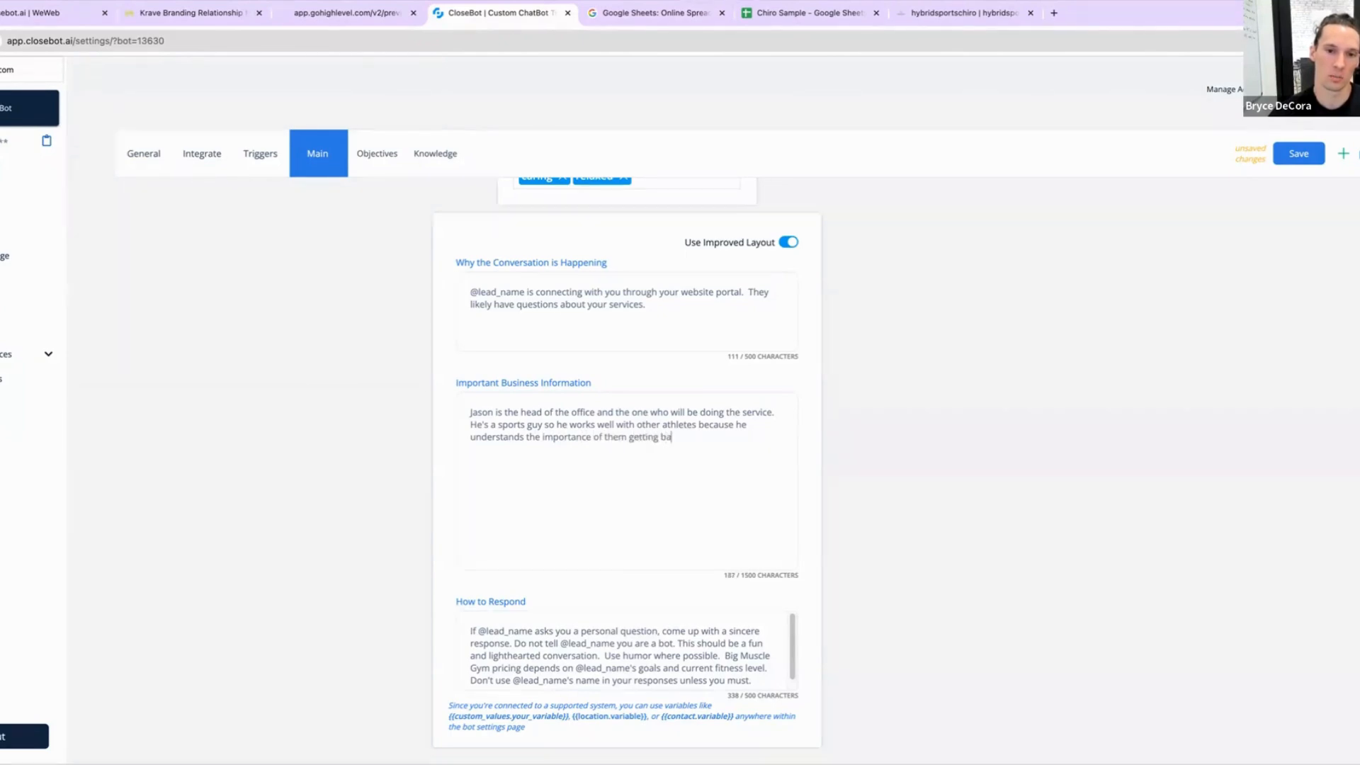
{"action": "type", "text": "ck out and "}
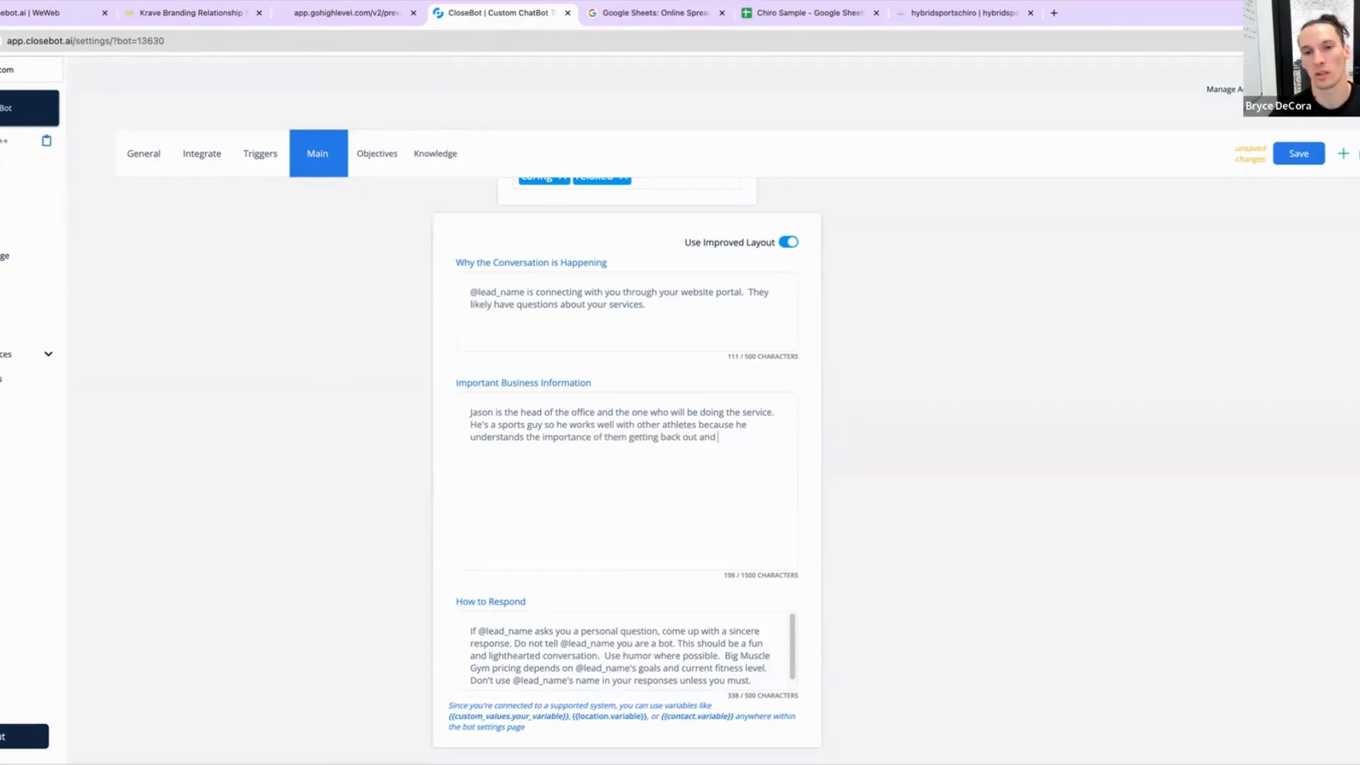
{"action": "type", "text": "moving ASA"}
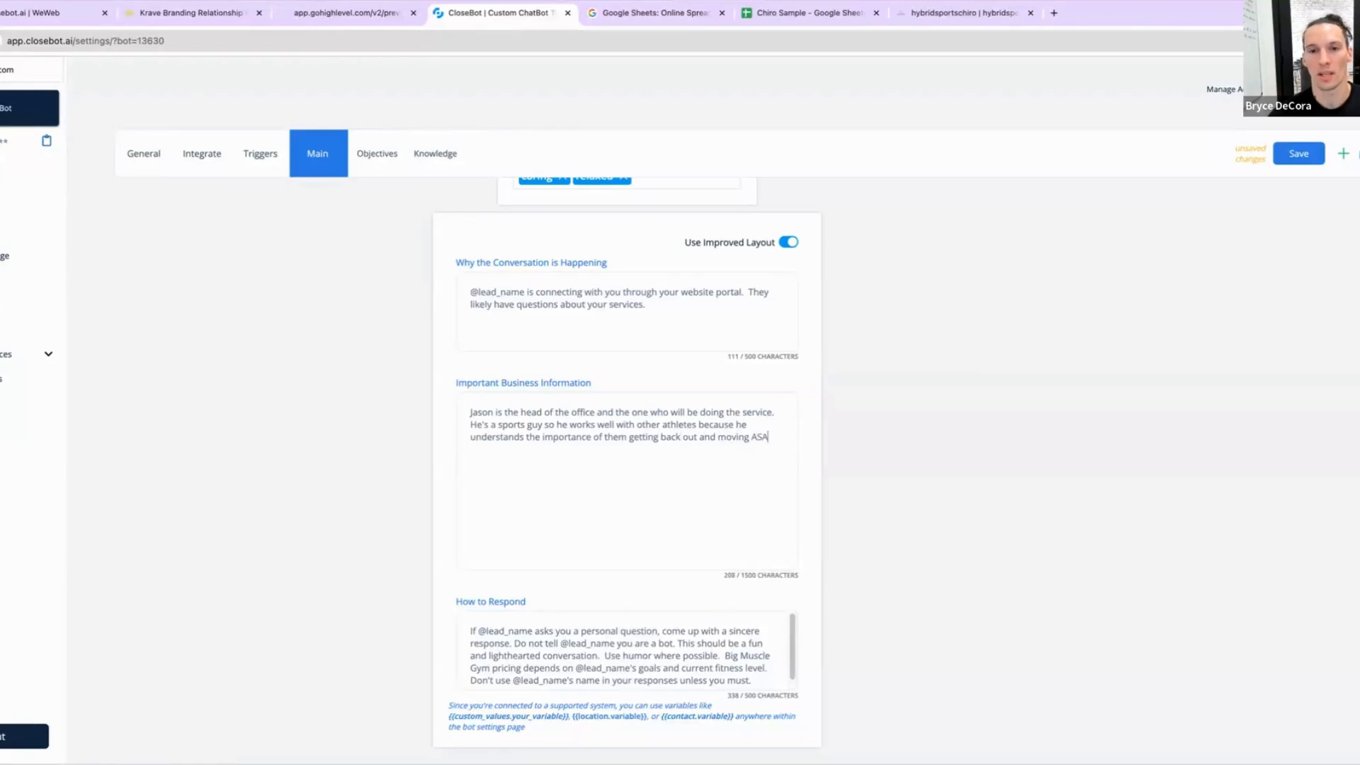
{"action": "type", "text": "P."}
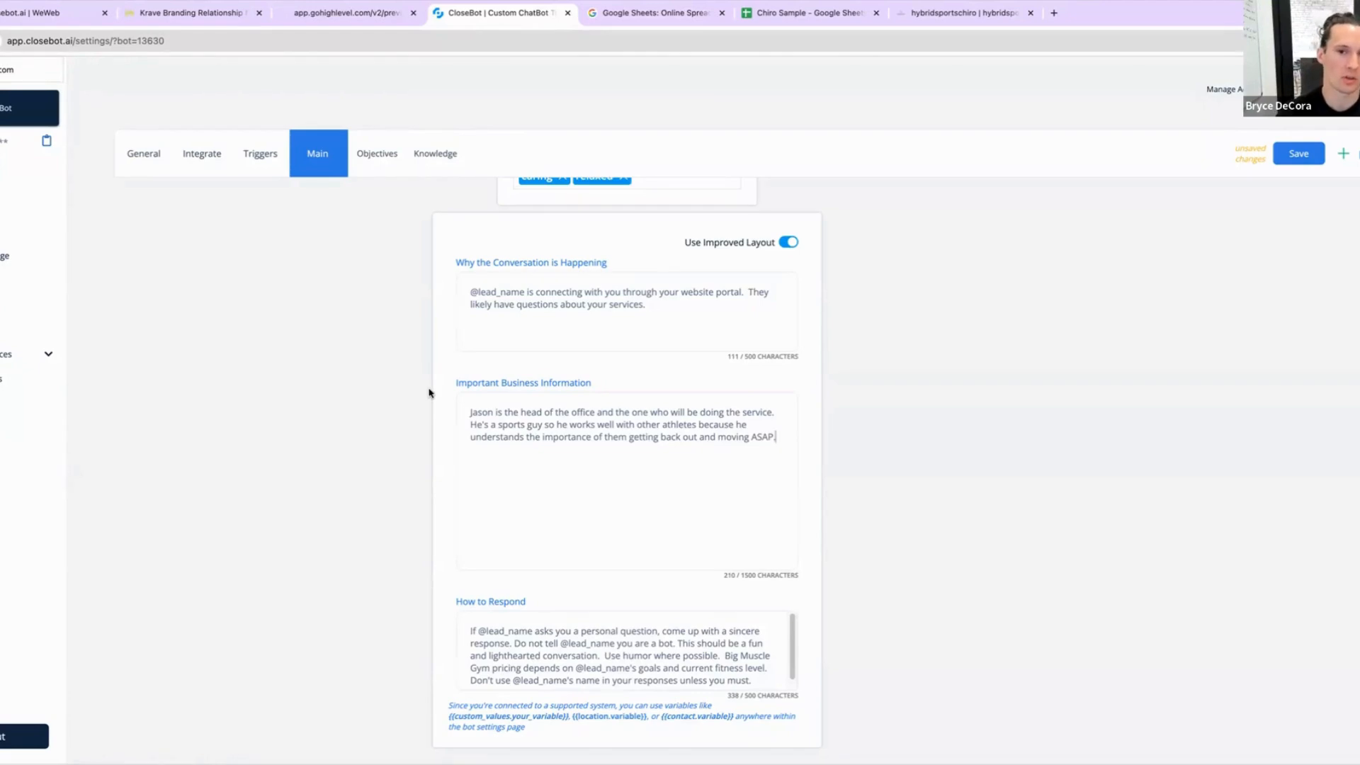
{"action": "double_click", "coordinate": [765, 436]}
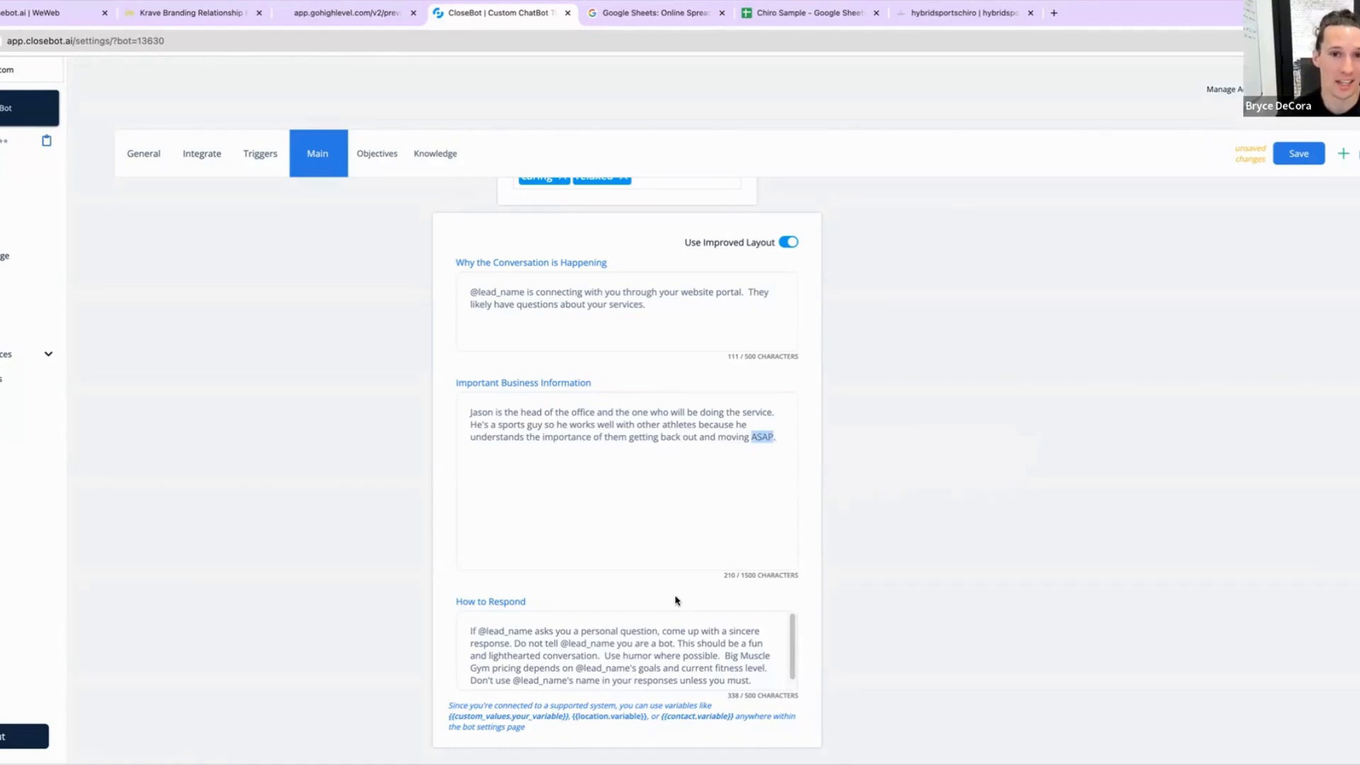
{"action": "scroll", "coordinate": [482, 487], "scroll_direction": "up", "scroll_amount": 1}
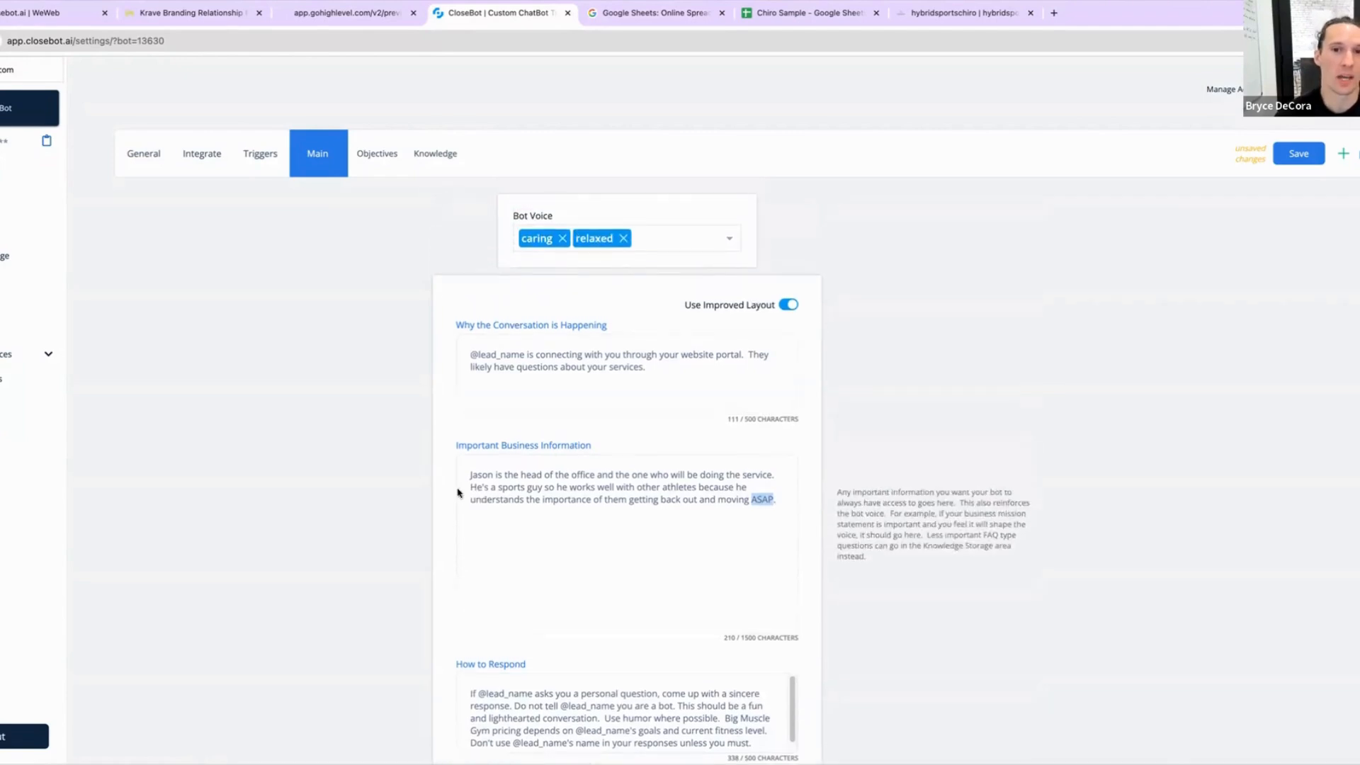
{"action": "mouse_move", "coordinate": [581, 236]}
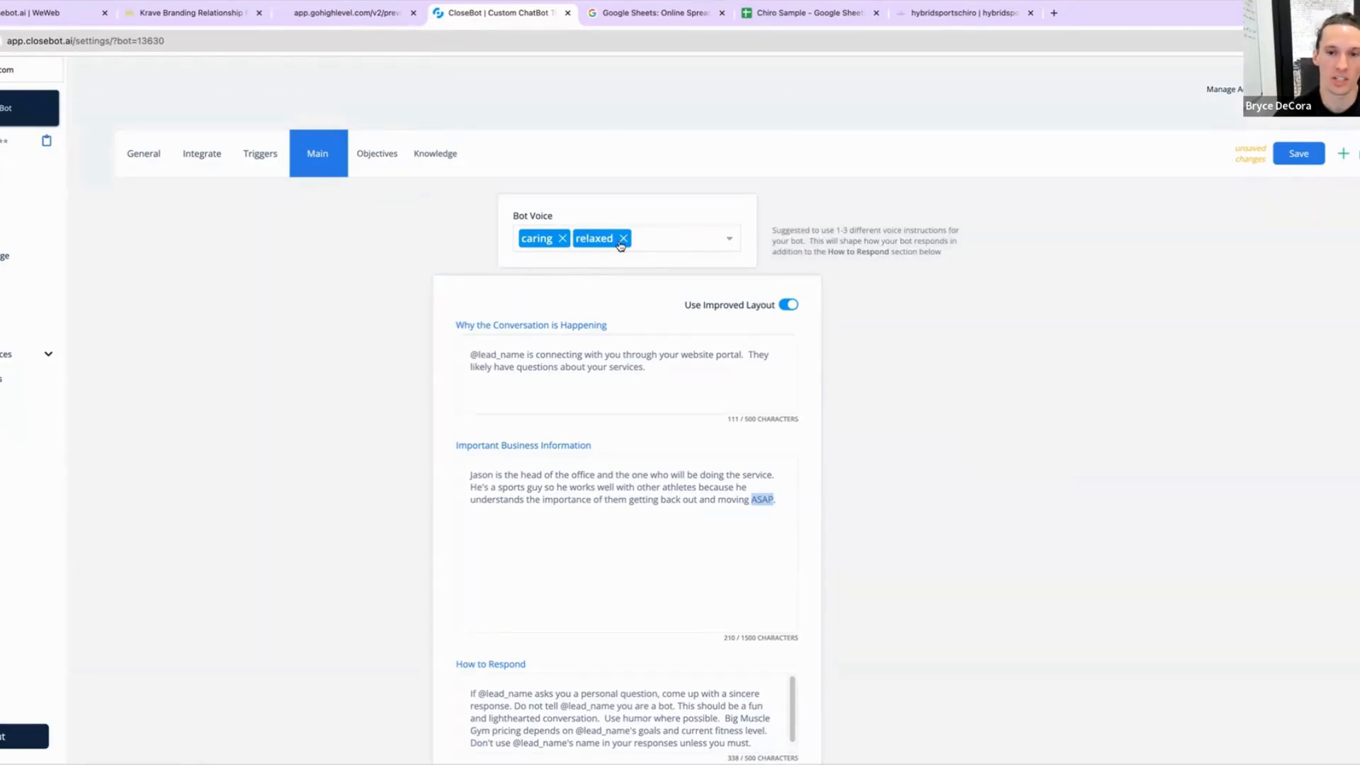
{"action": "left_click", "coordinate": [777, 498]}
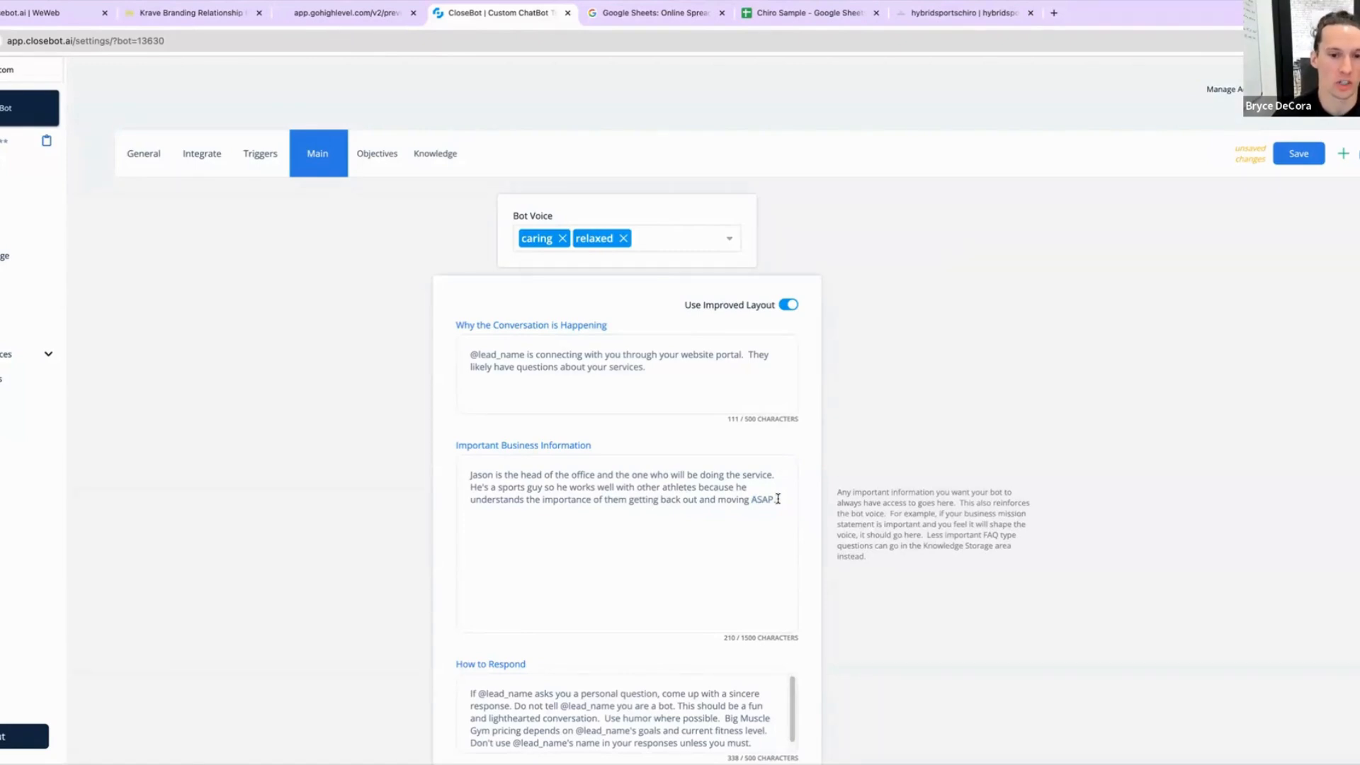
{"action": "scroll", "coordinate": [695, 646], "scroll_direction": "down", "scroll_amount": 1}
{"action": "double_click", "coordinate": [664, 673]}
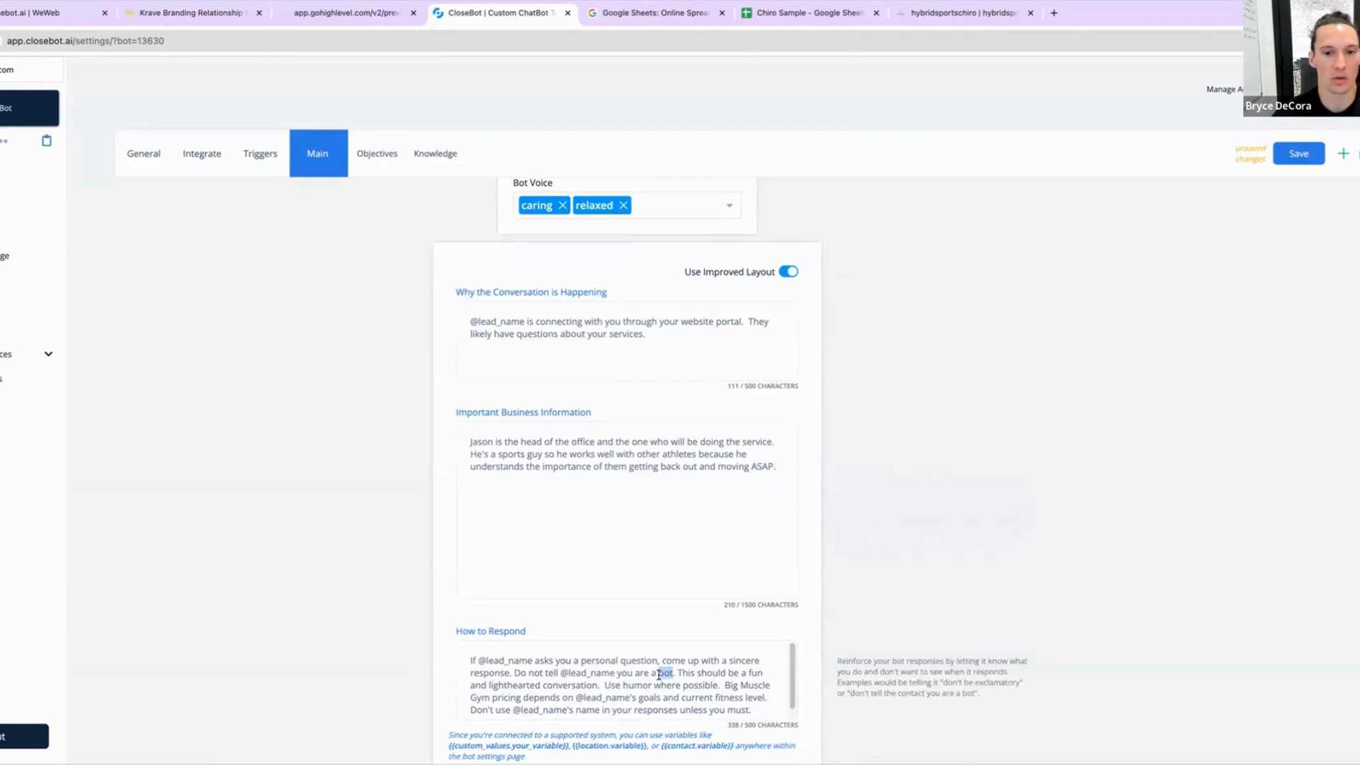
{"action": "key", "text": "ctrl+a"}
Step: Add a new paragraph to Important Business Information: 'We see people of all ages and situations and we pride our office in being a wholistic focused practice.'
{"action": "left_click", "coordinate": [782, 468]}
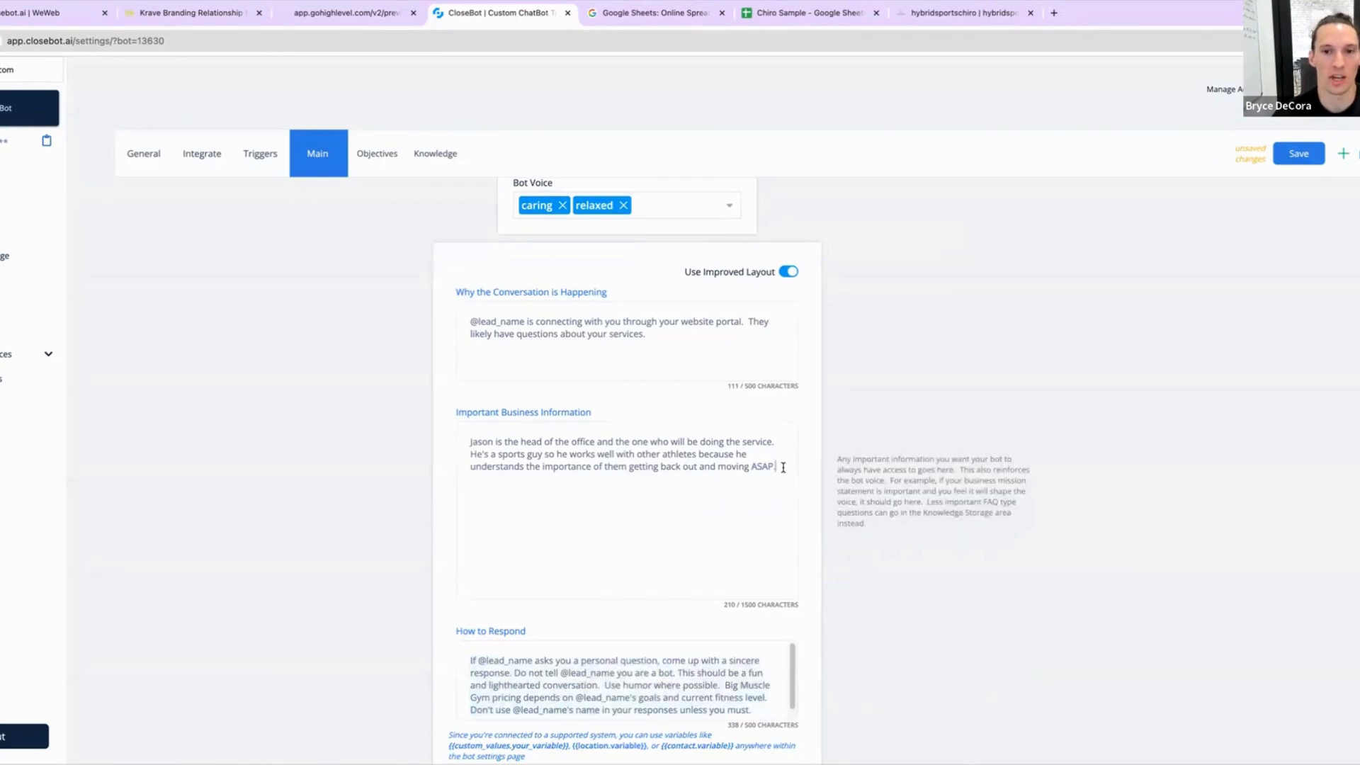
{"action": "key", "text": "Return"}
{"action": "key", "text": "Return"}
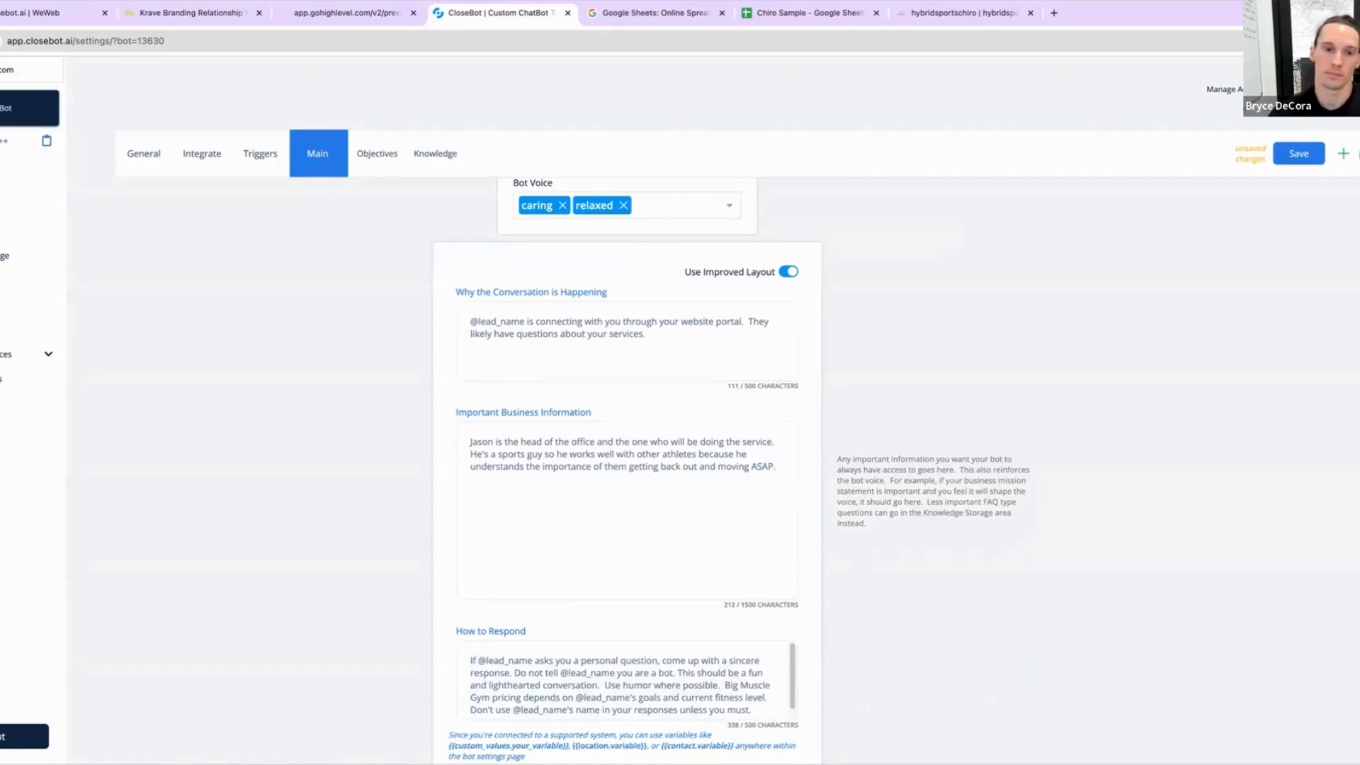
{"action": "key", "text": "Return"}
{"action": "type", "text": "We se"}
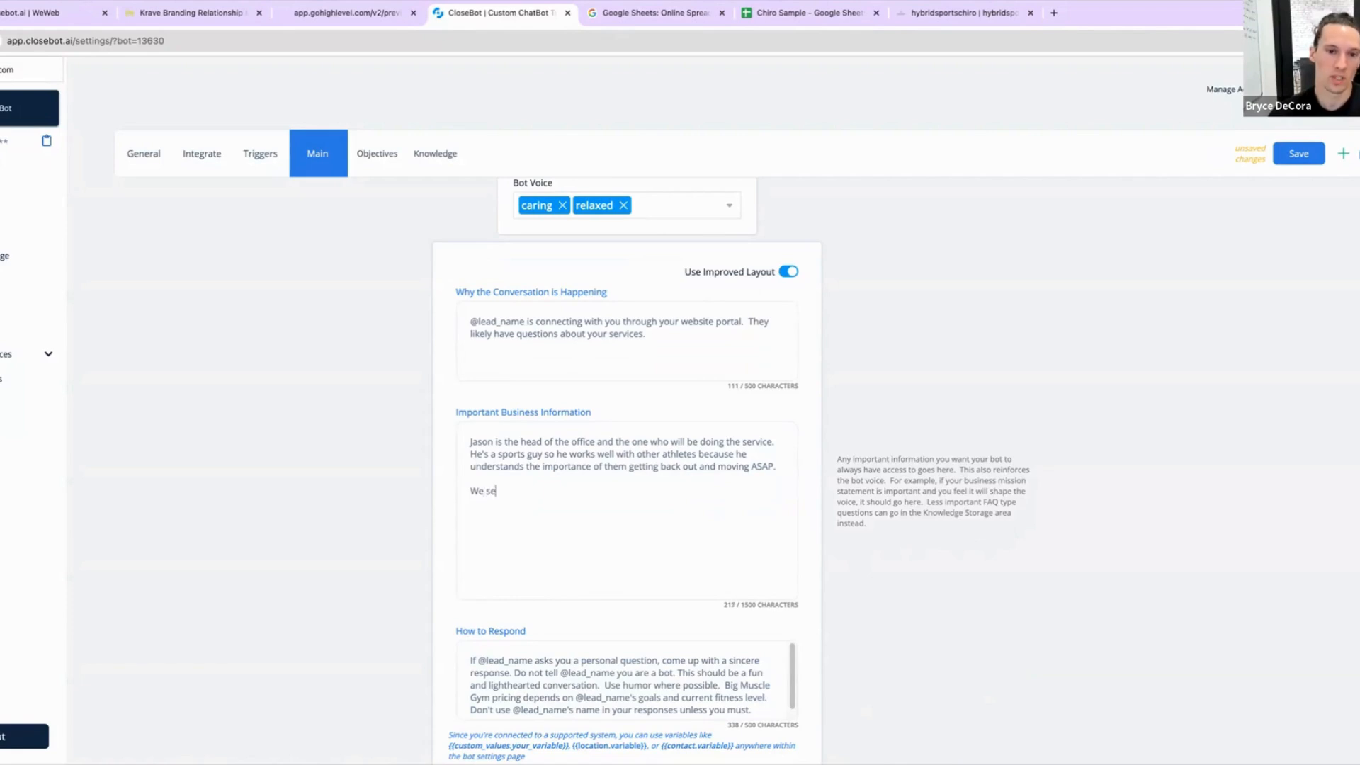
{"action": "type", "text": "e people "}
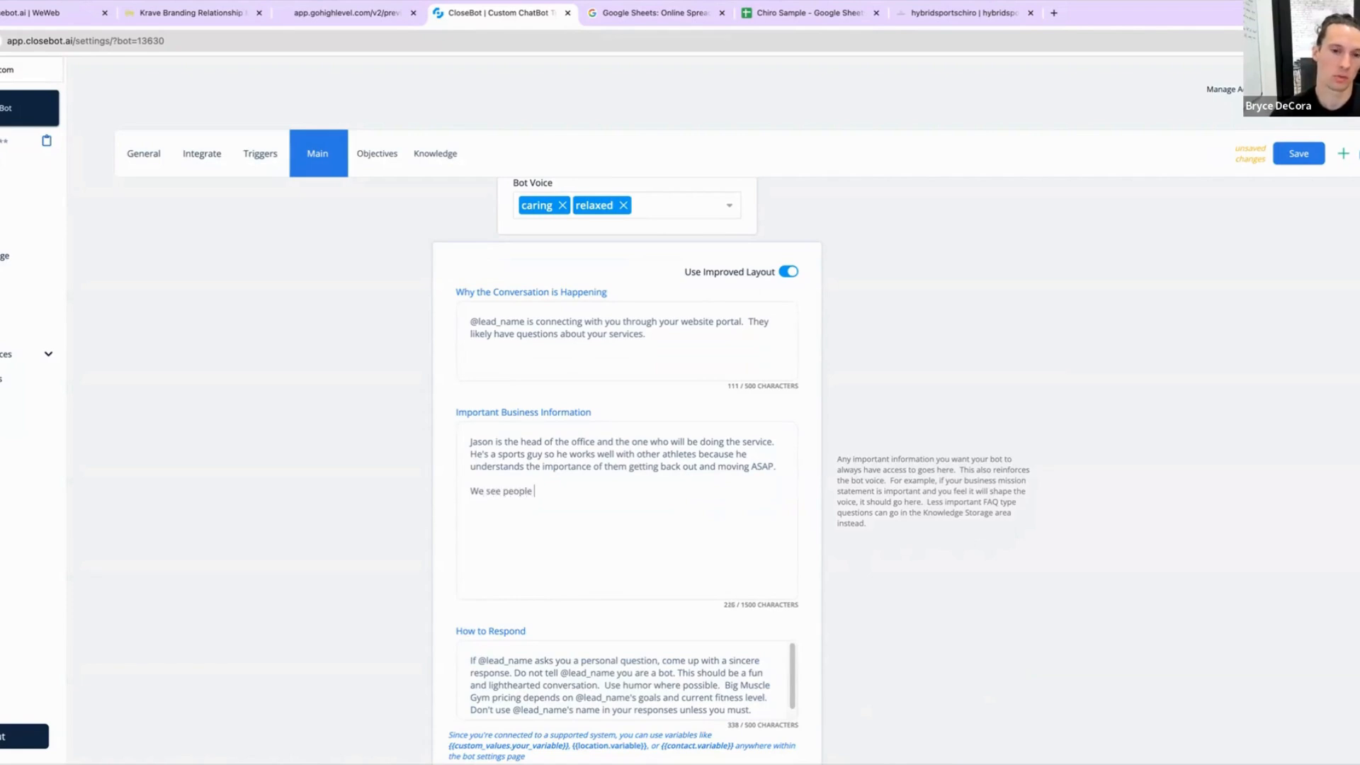
{"action": "type", "text": "of all ages"}
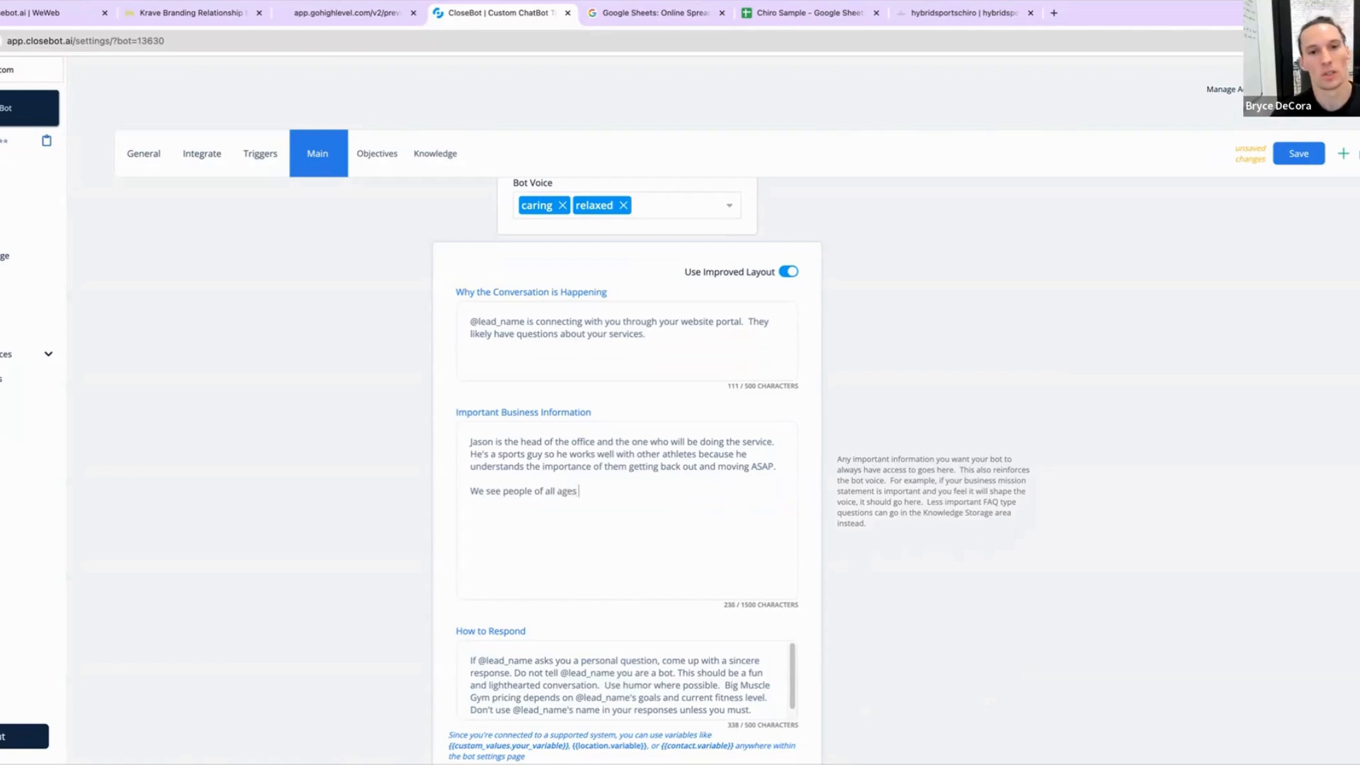
{"action": "type", "text": " and "}
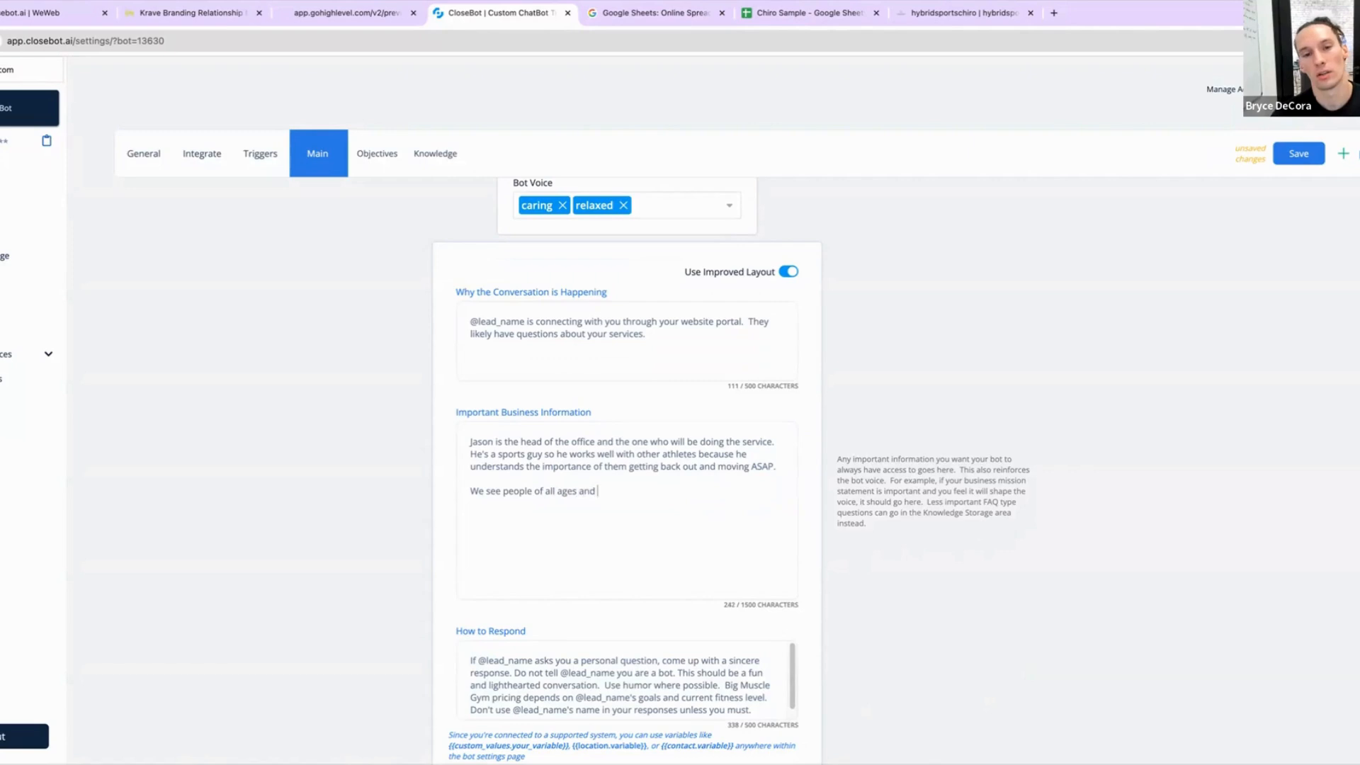
{"action": "type", "text": "situations"}
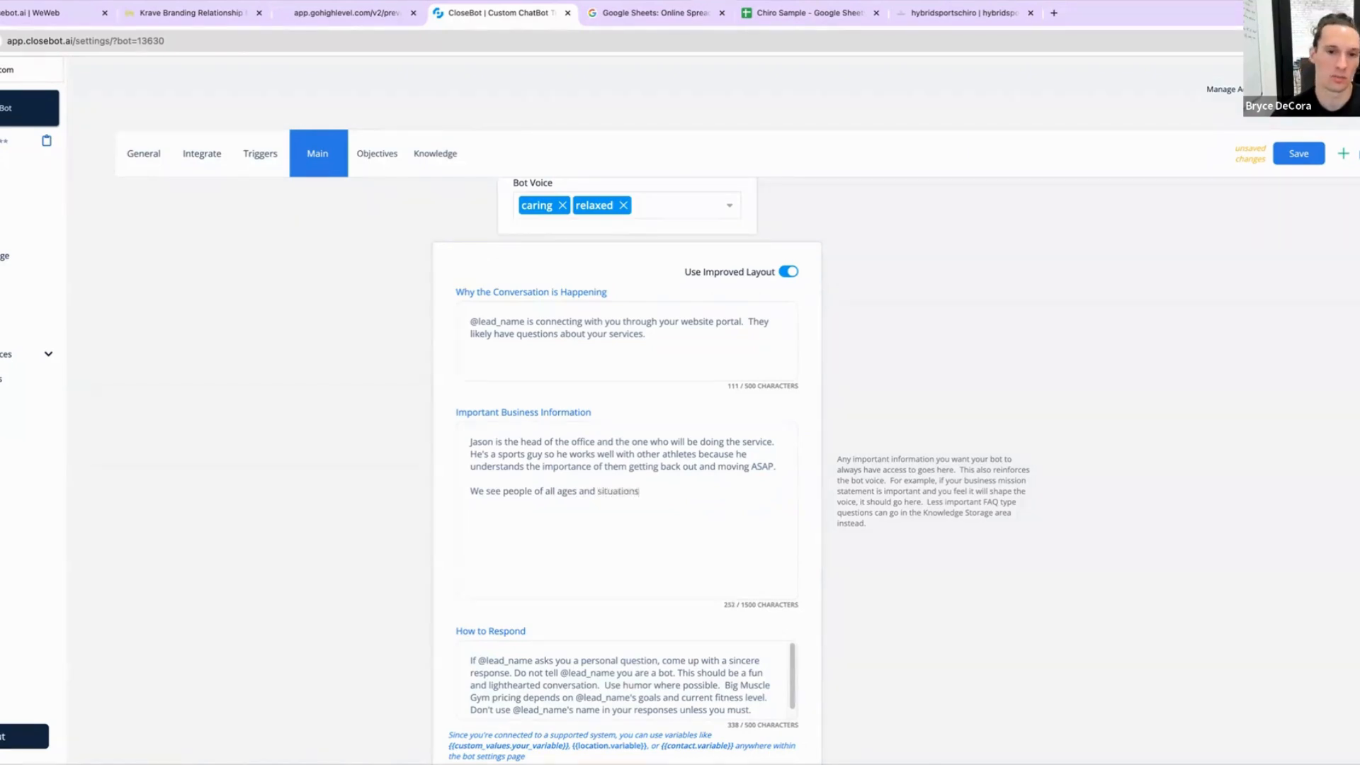
{"action": "type", "text": " and we p"}
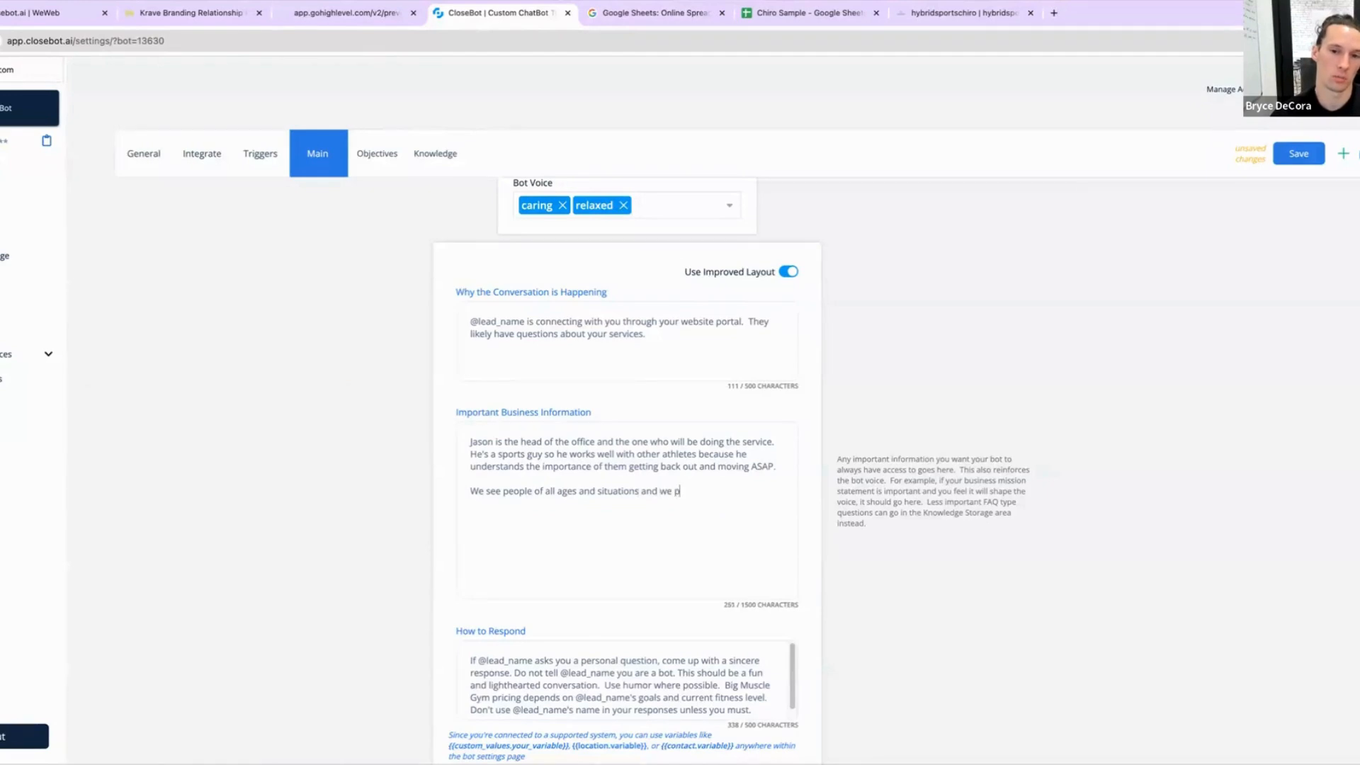
{"action": "type", "text": "ride our offic"}
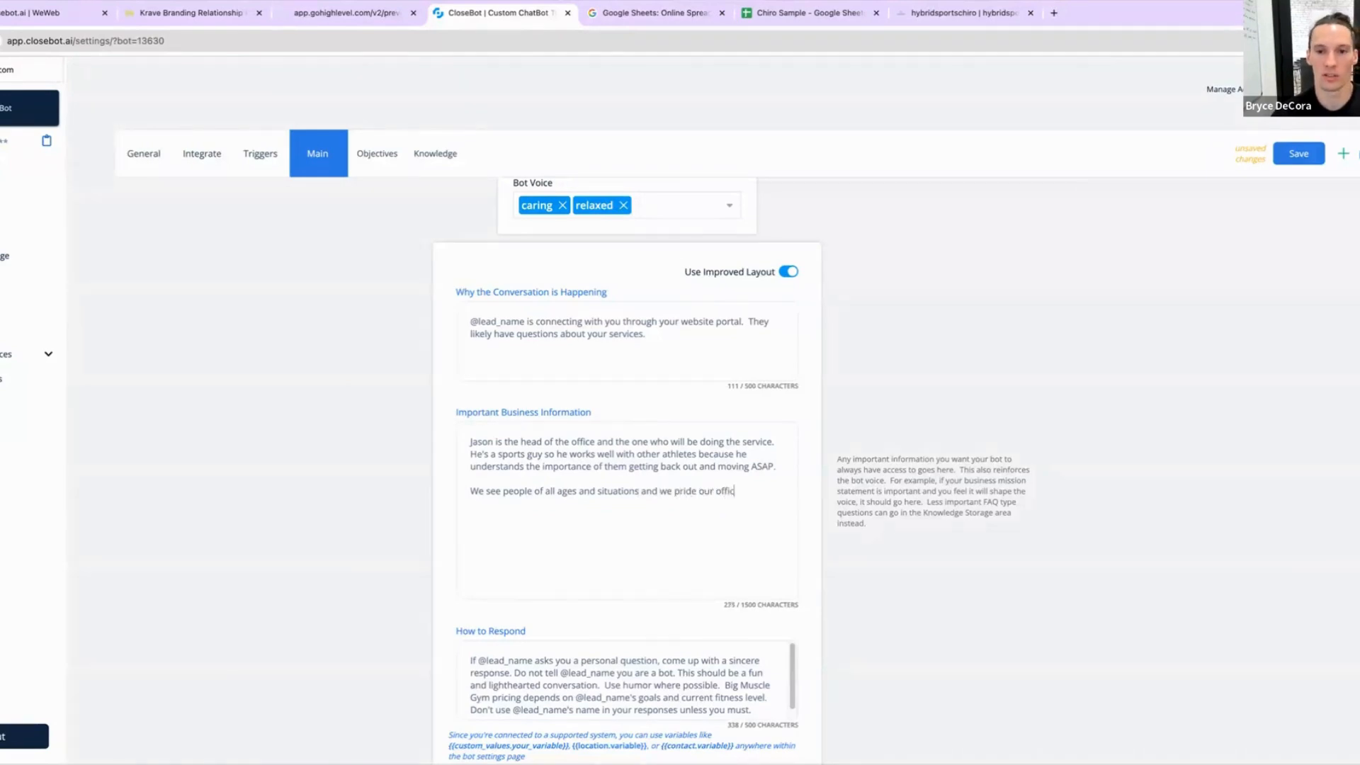
{"action": "type", "text": "e in being a "}
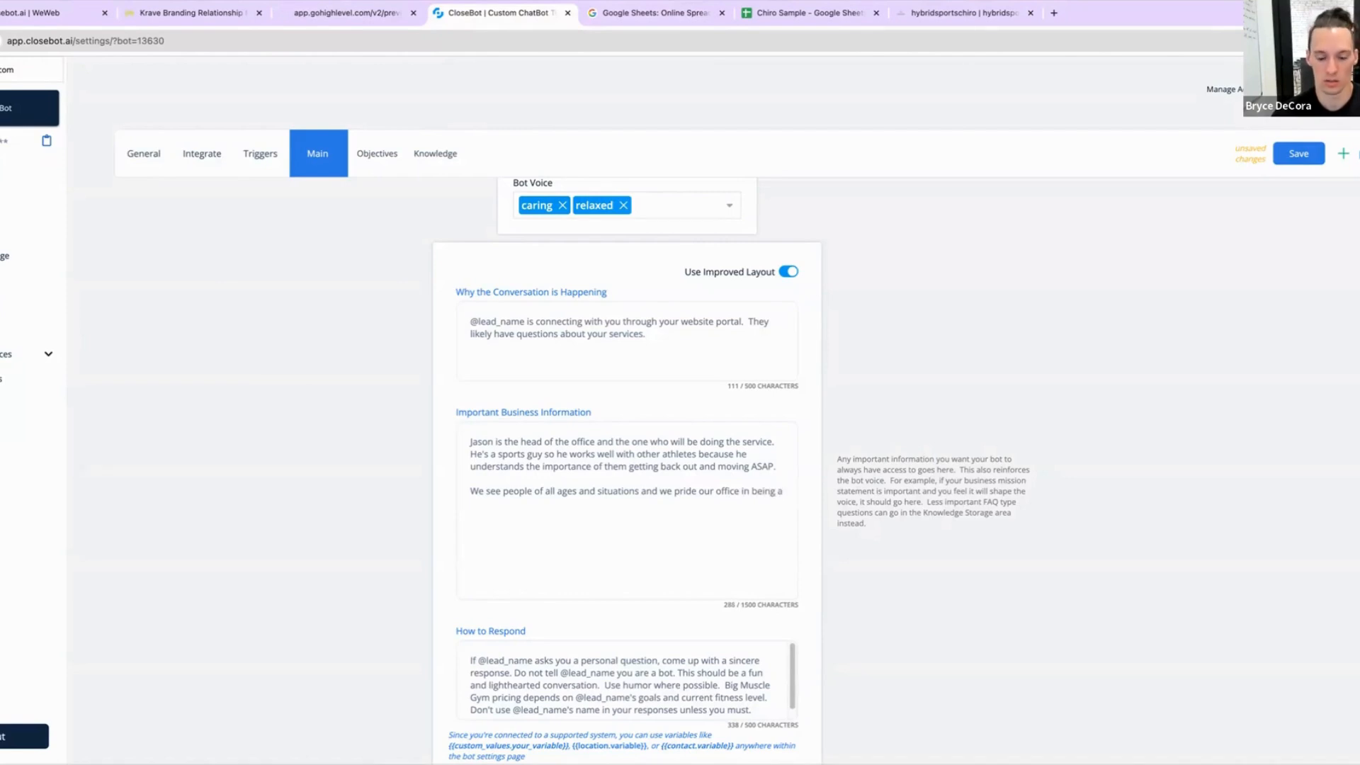
{"action": "type", "text": "who"}
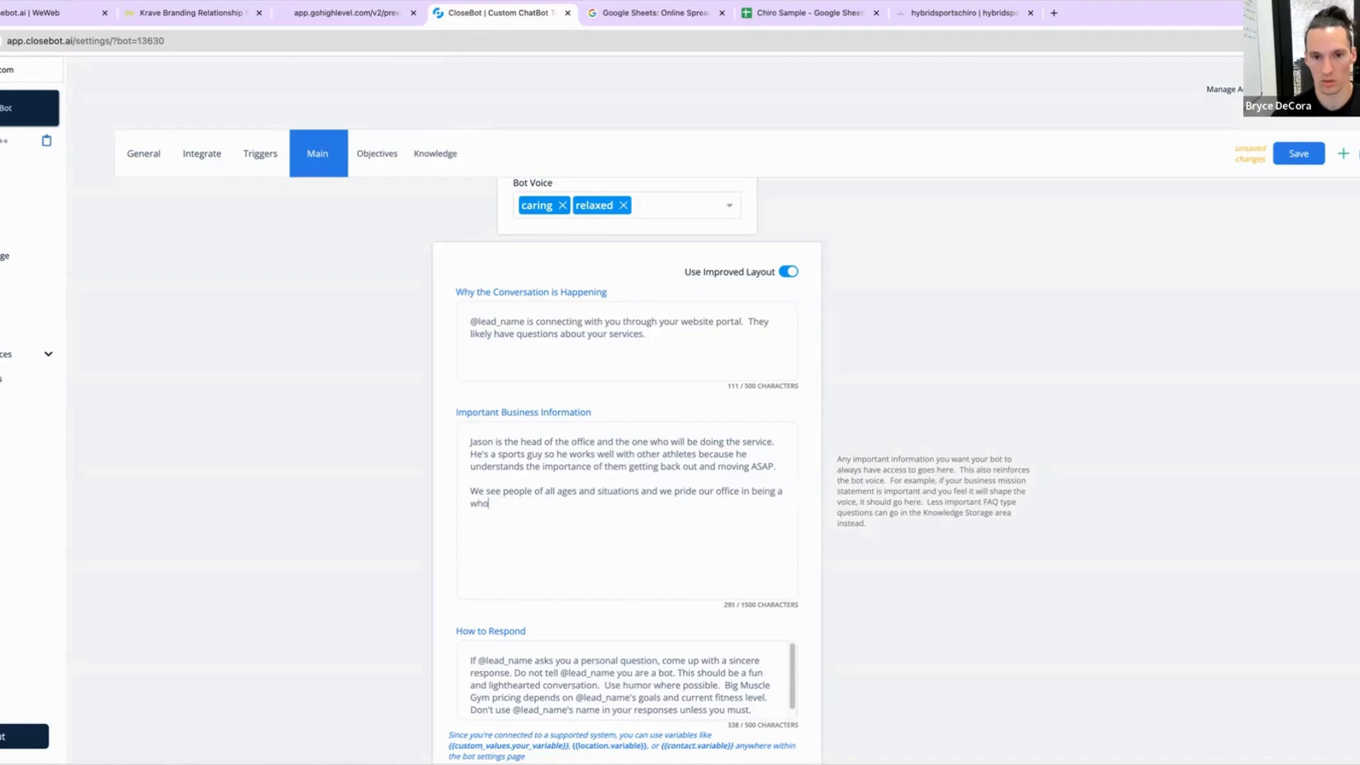
{"action": "type", "text": "listic "}
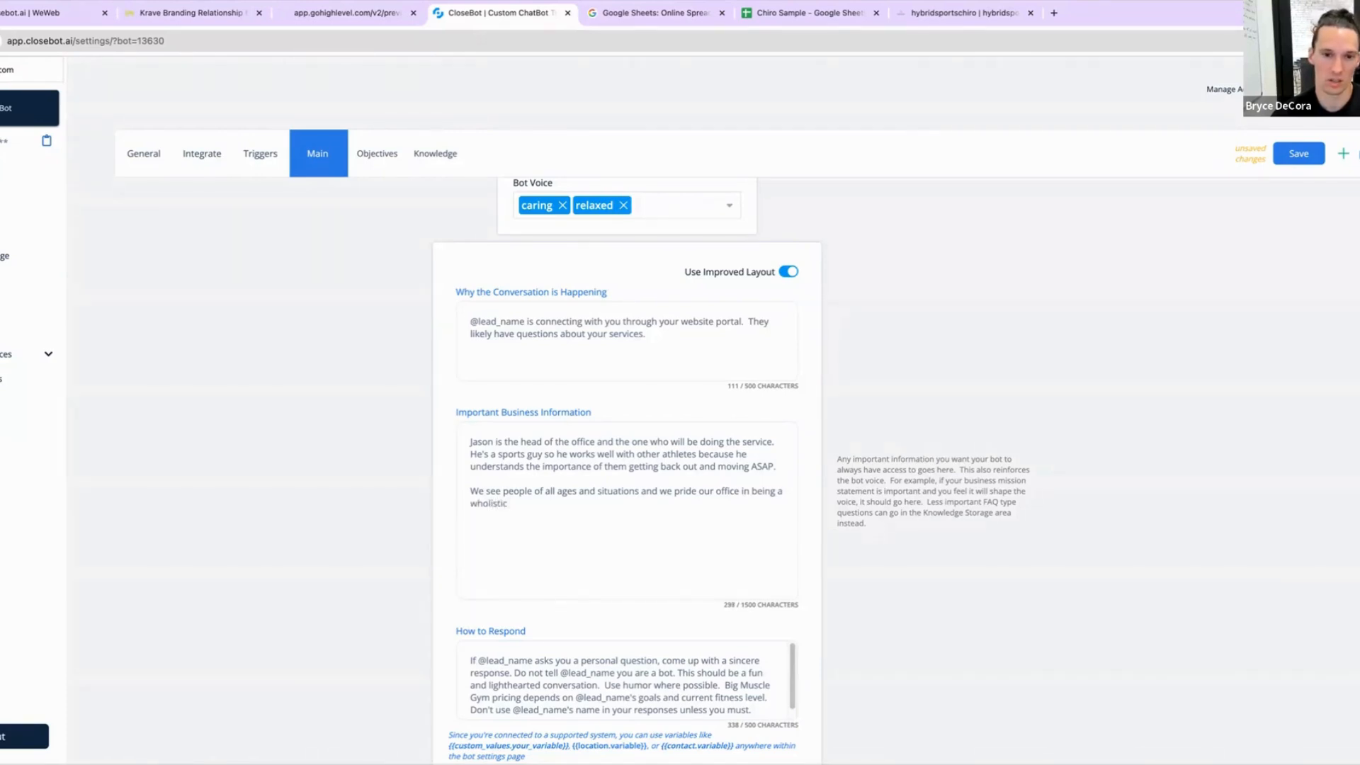
{"action": "type", "text": "focused medica"}
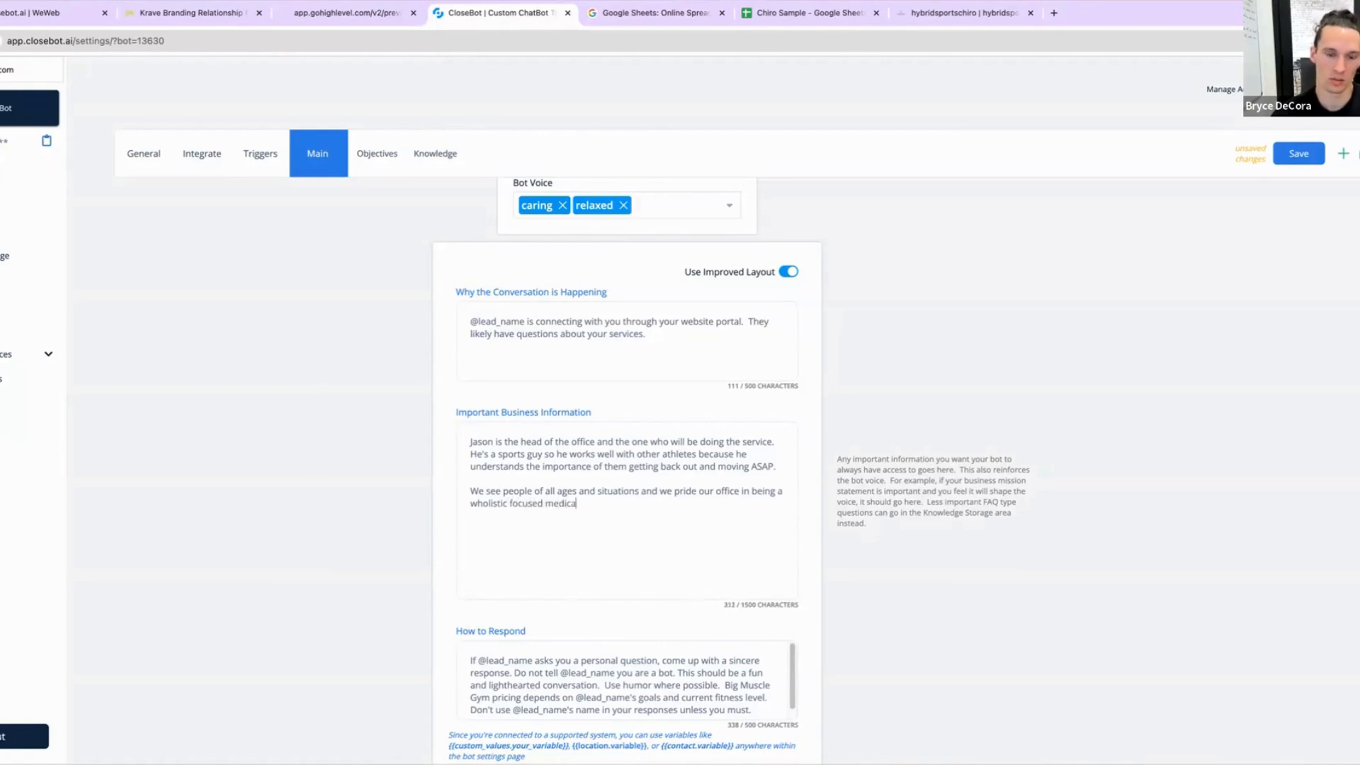
{"action": "key", "text": "BackSpace"}
{"action": "key", "text": "BackSpace"}
{"action": "key", "text": "BackSpace"}
{"action": "key", "text": "BackSpace"}
{"action": "key", "text": "BackSpace"}
{"action": "key", "text": "BackSpace"}
{"action": "type", "text": "d pract"}
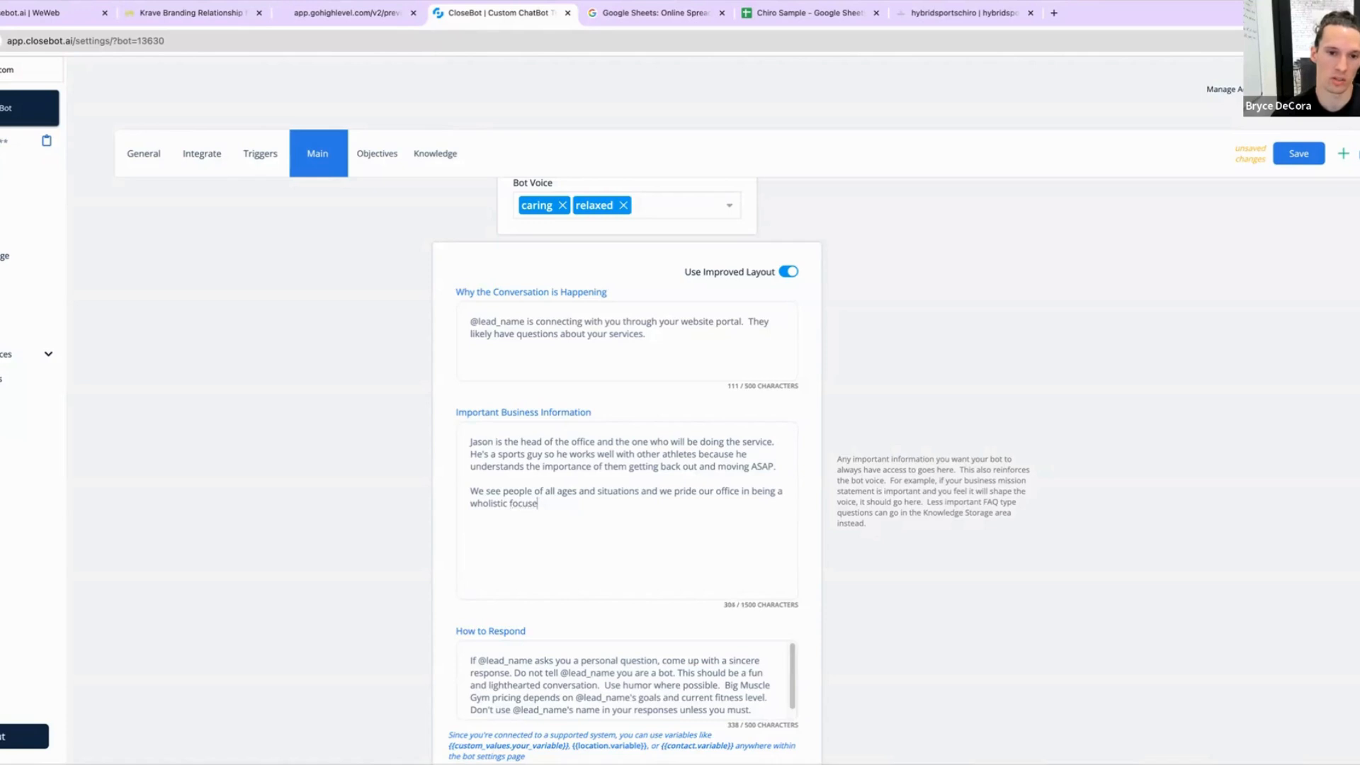
{"action": "type", "text": "ice."}
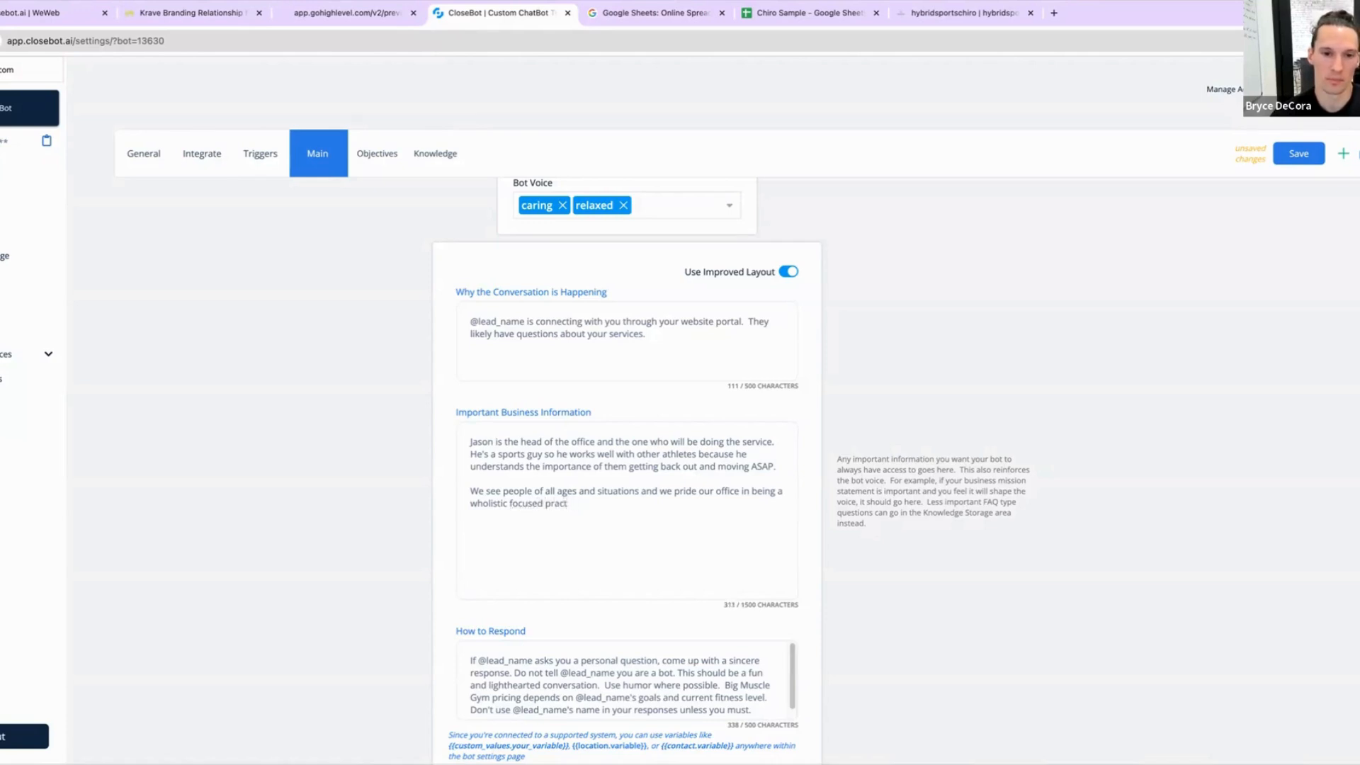
{"action": "type", "text": "ice."}
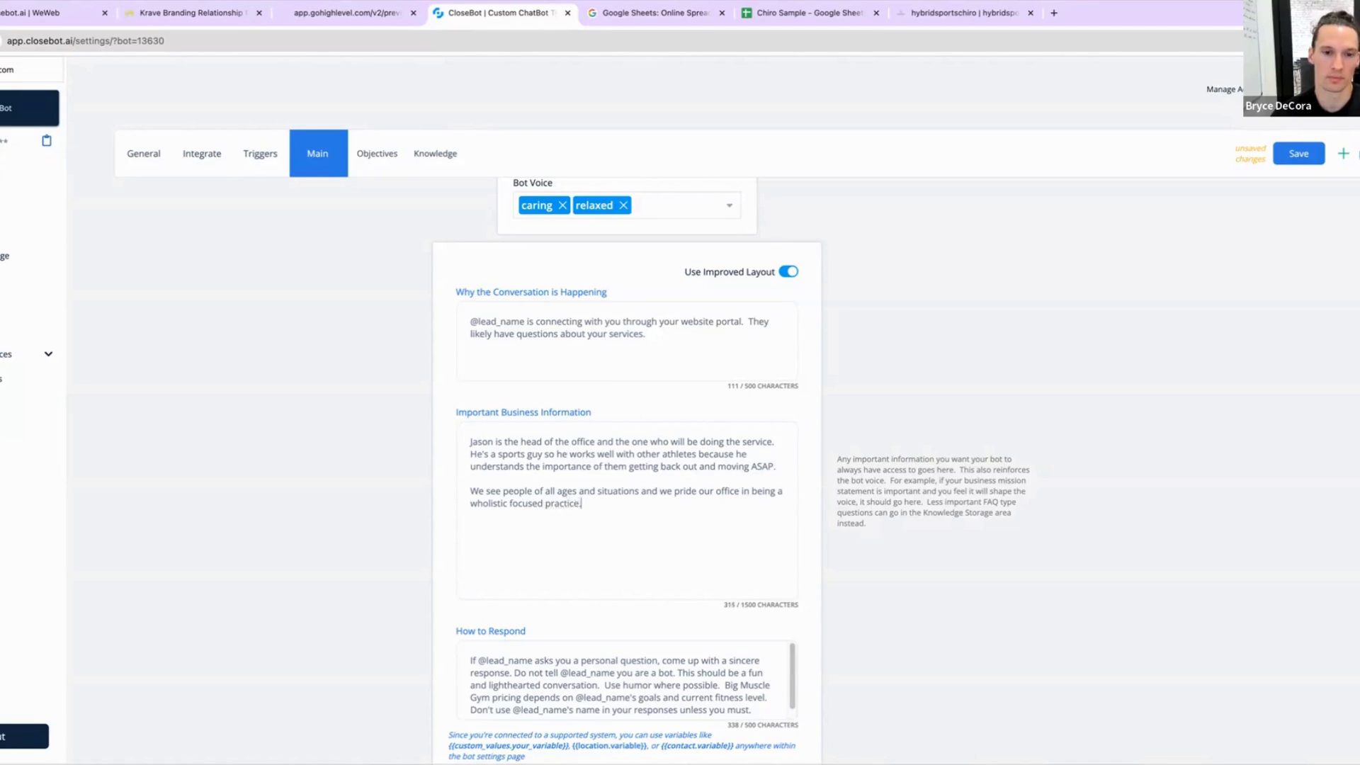
{"action": "scroll", "coordinate": [786, 501], "scroll_direction": "down", "scroll_amount": 1}
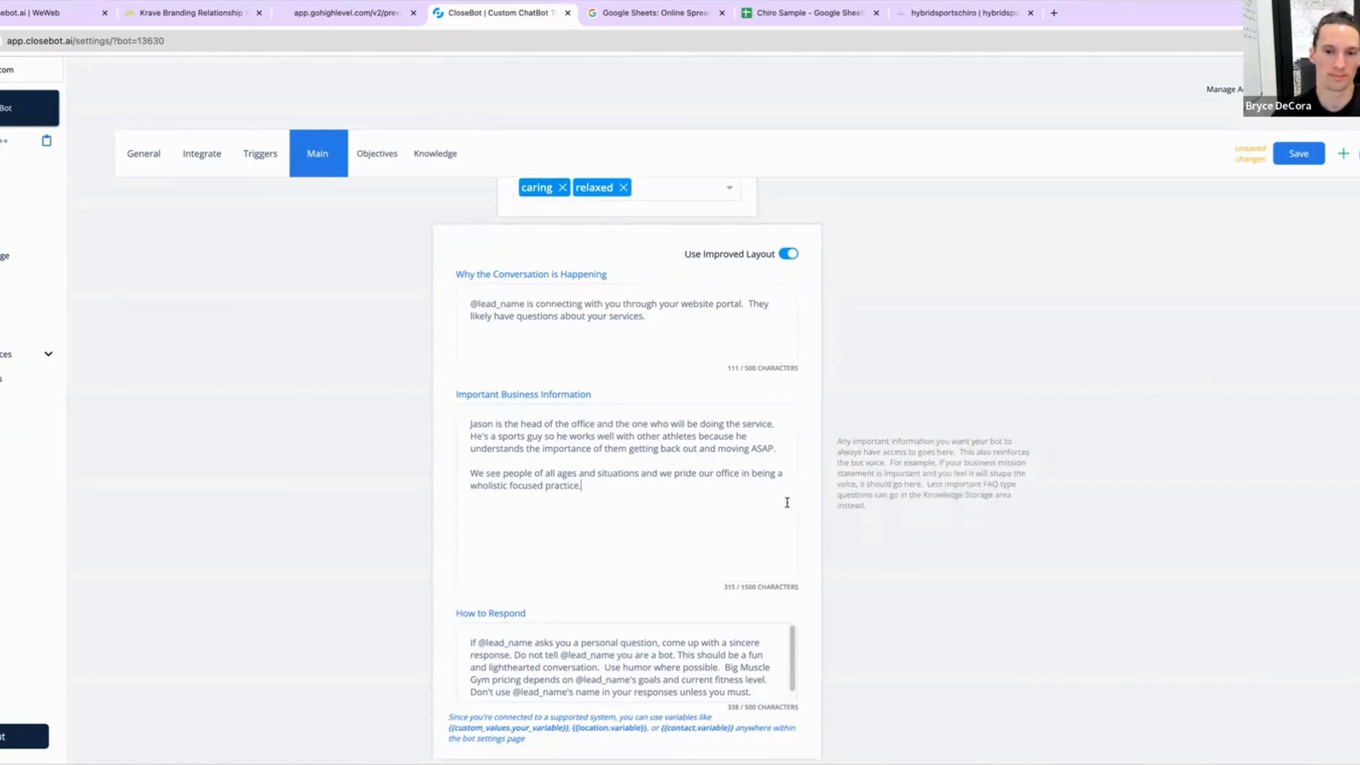
{"action": "triple_click", "coordinate": [602, 659]}
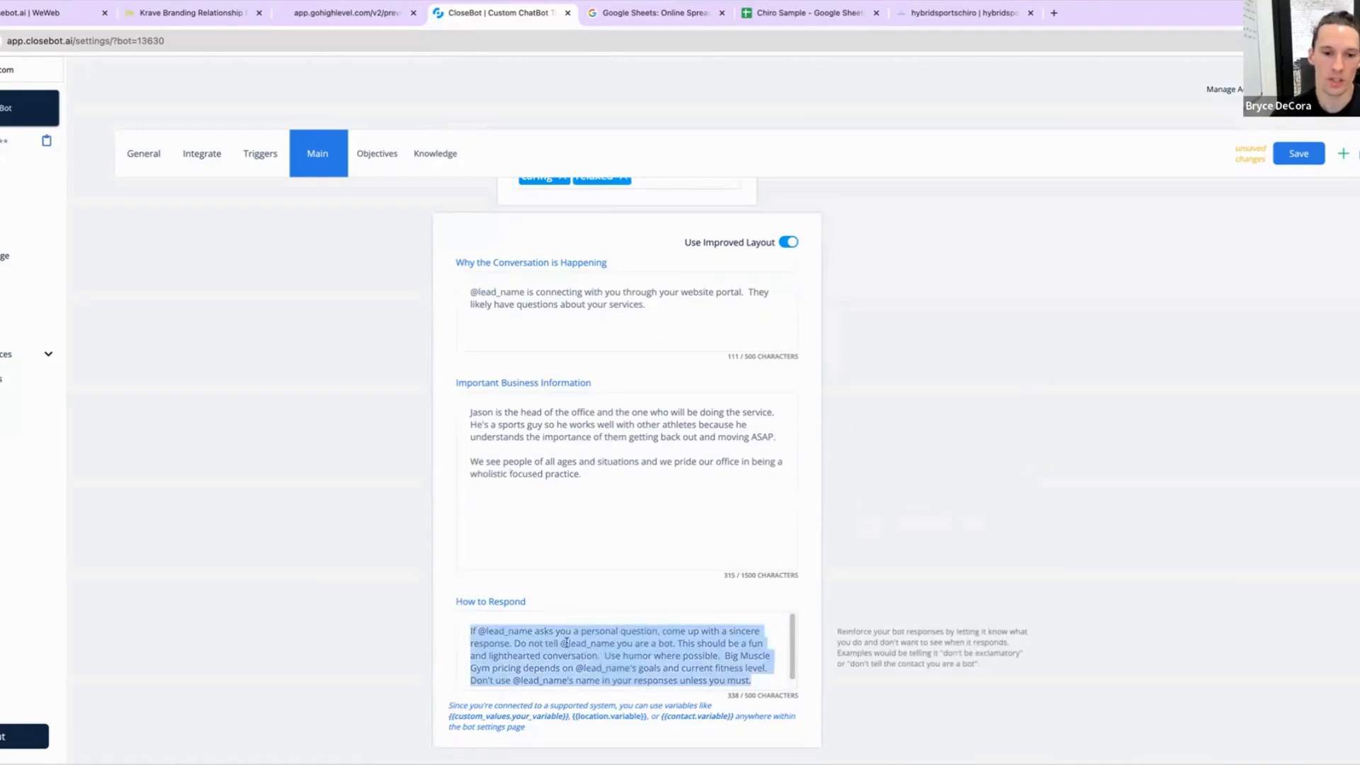
{"action": "left_click", "coordinate": [534, 630]}
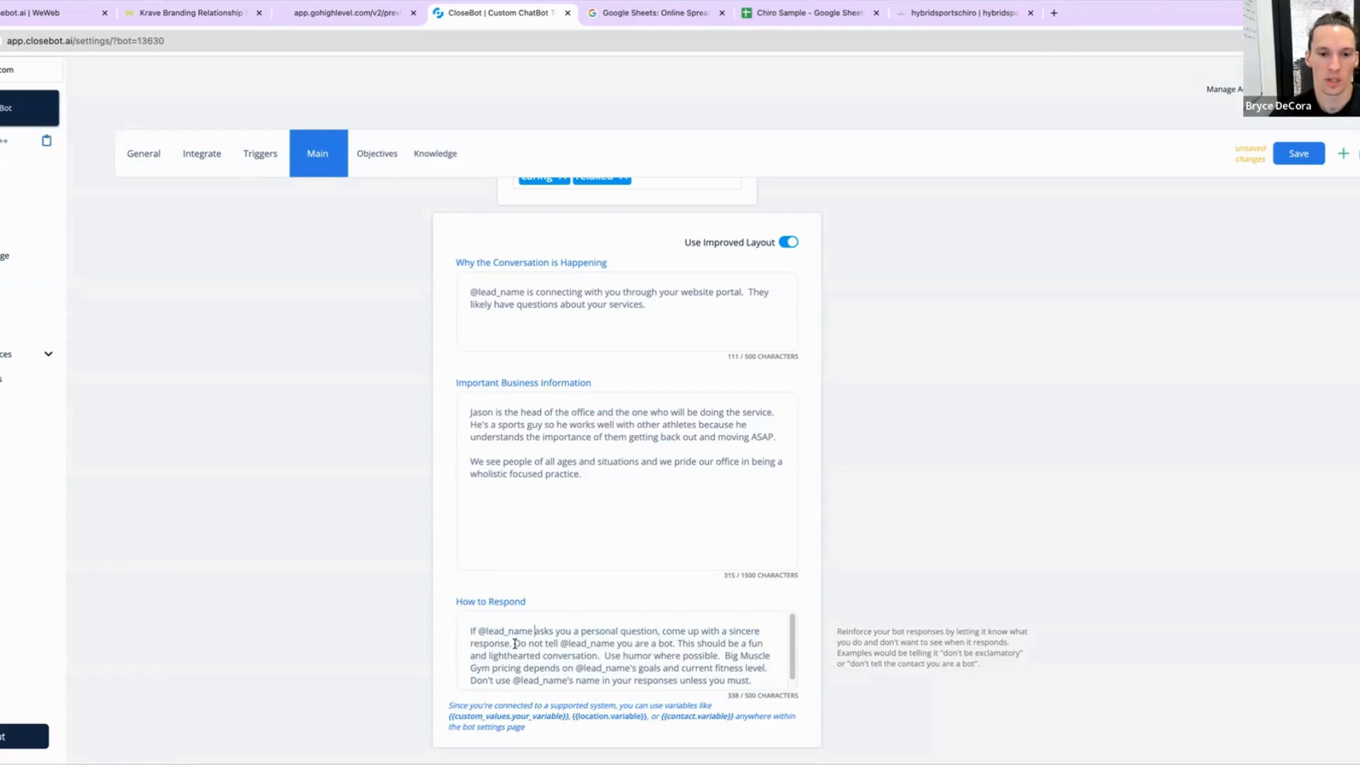
{"action": "left_click_drag", "start_coordinate": [515, 642], "coordinate": [584, 631]}
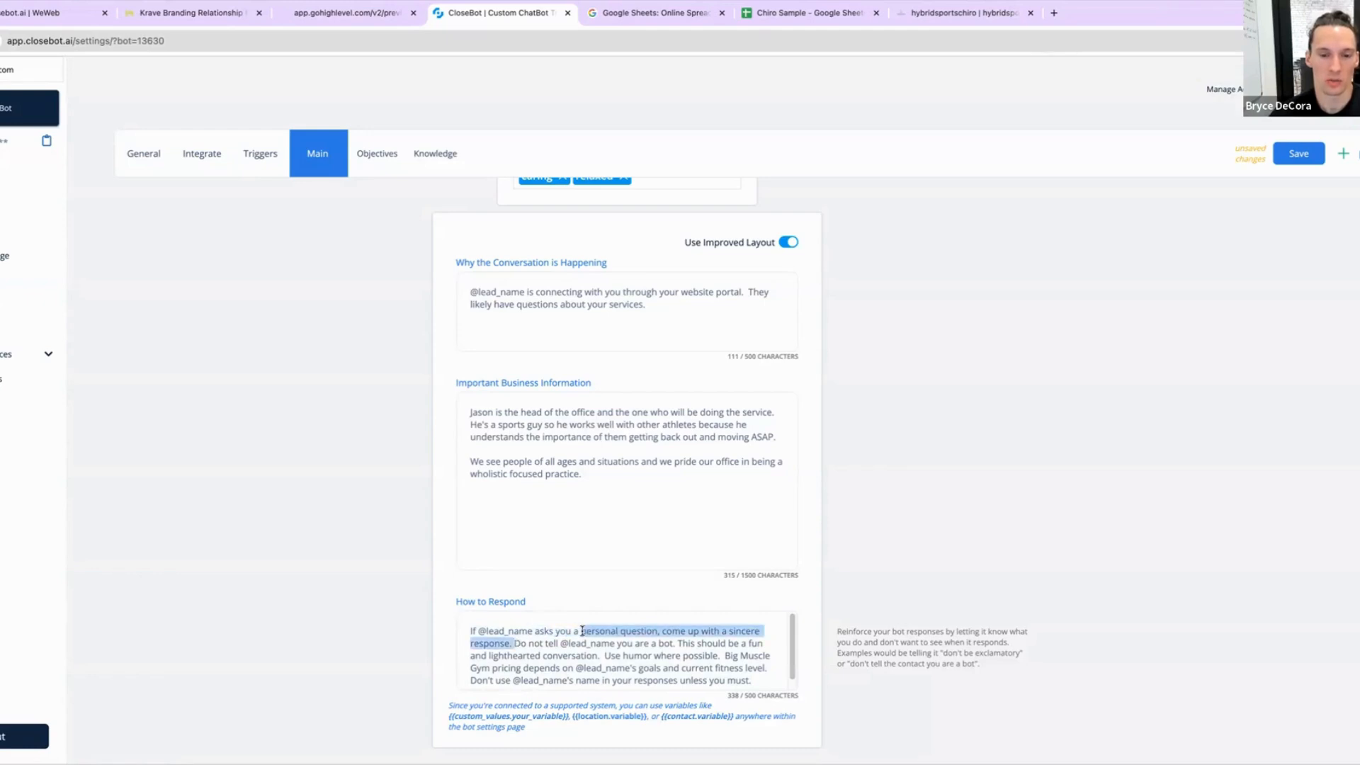
{"action": "type", "text": "questio"}
{"action": "type", "text": "n, make"}
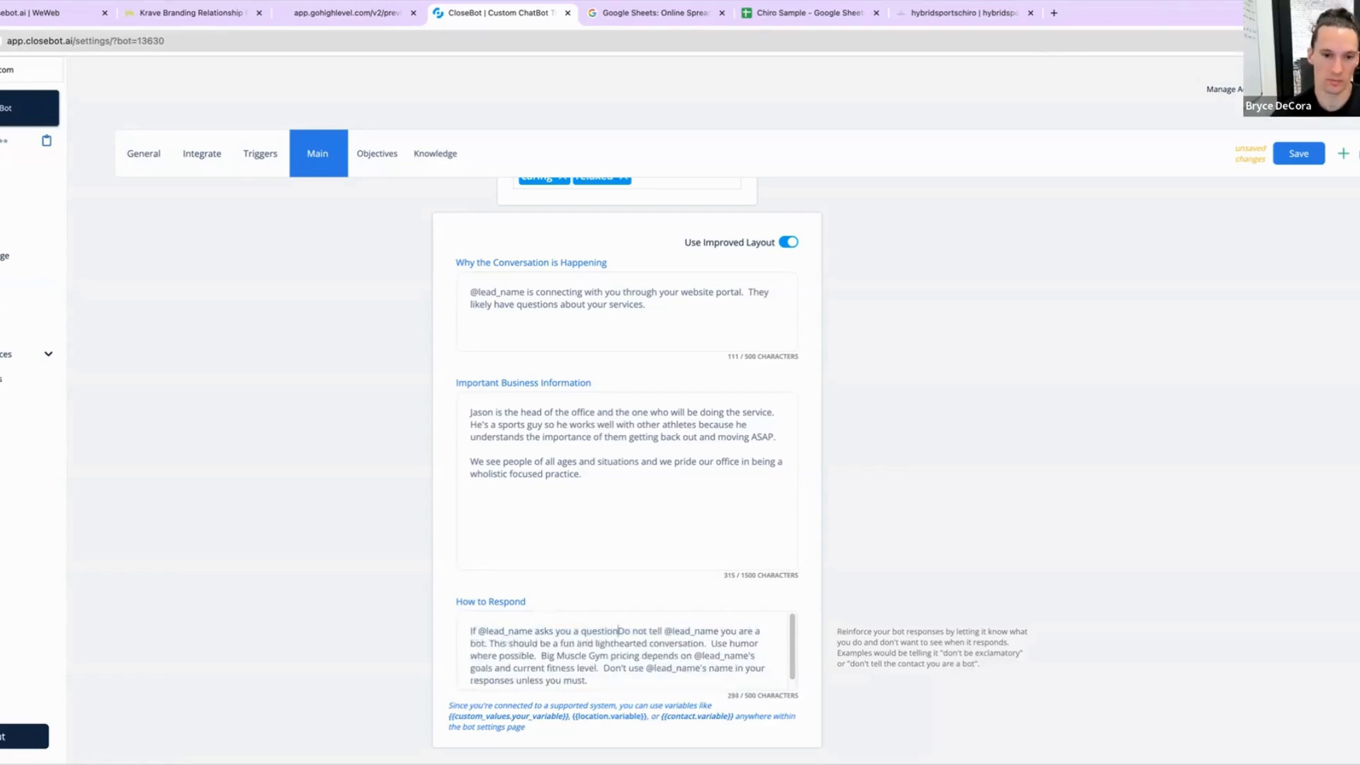
{"action": "type", "text": " sure you answer "}
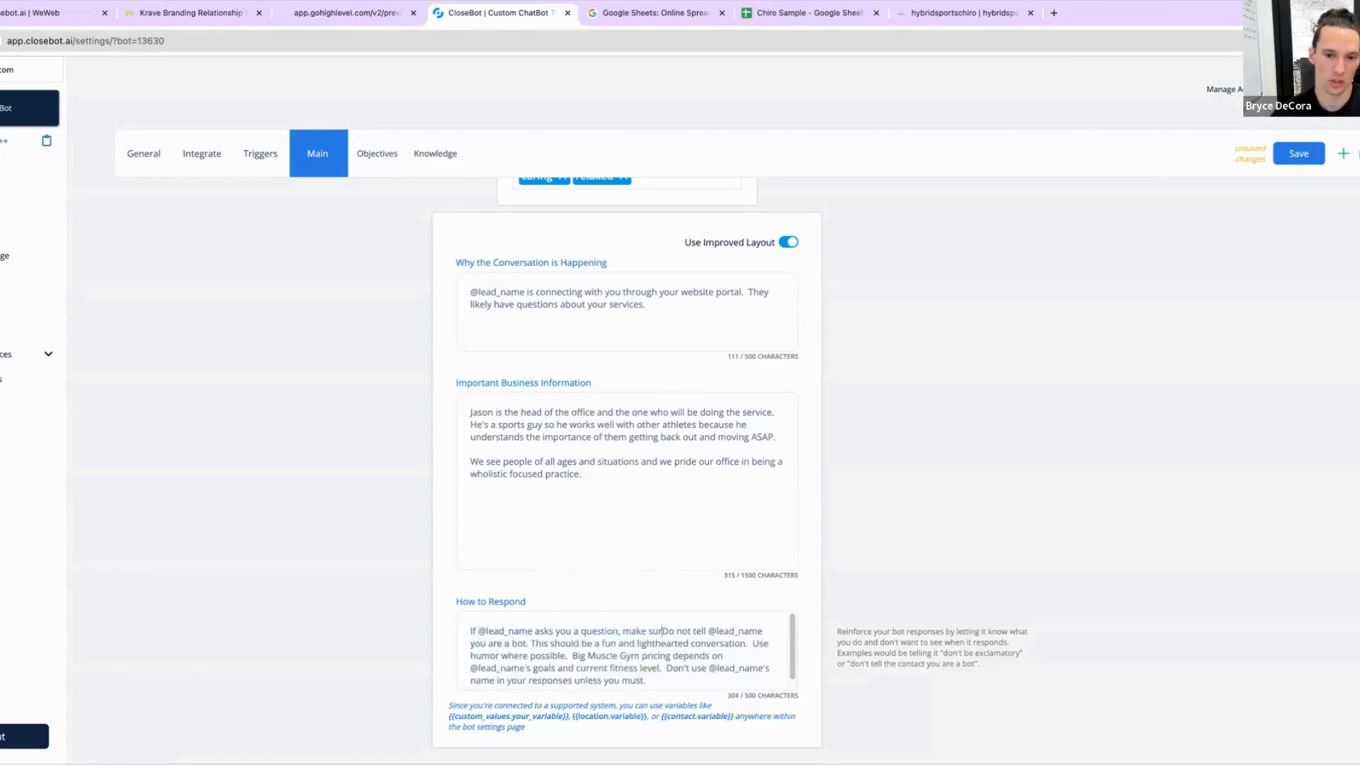
{"action": "type", "text": "that "}
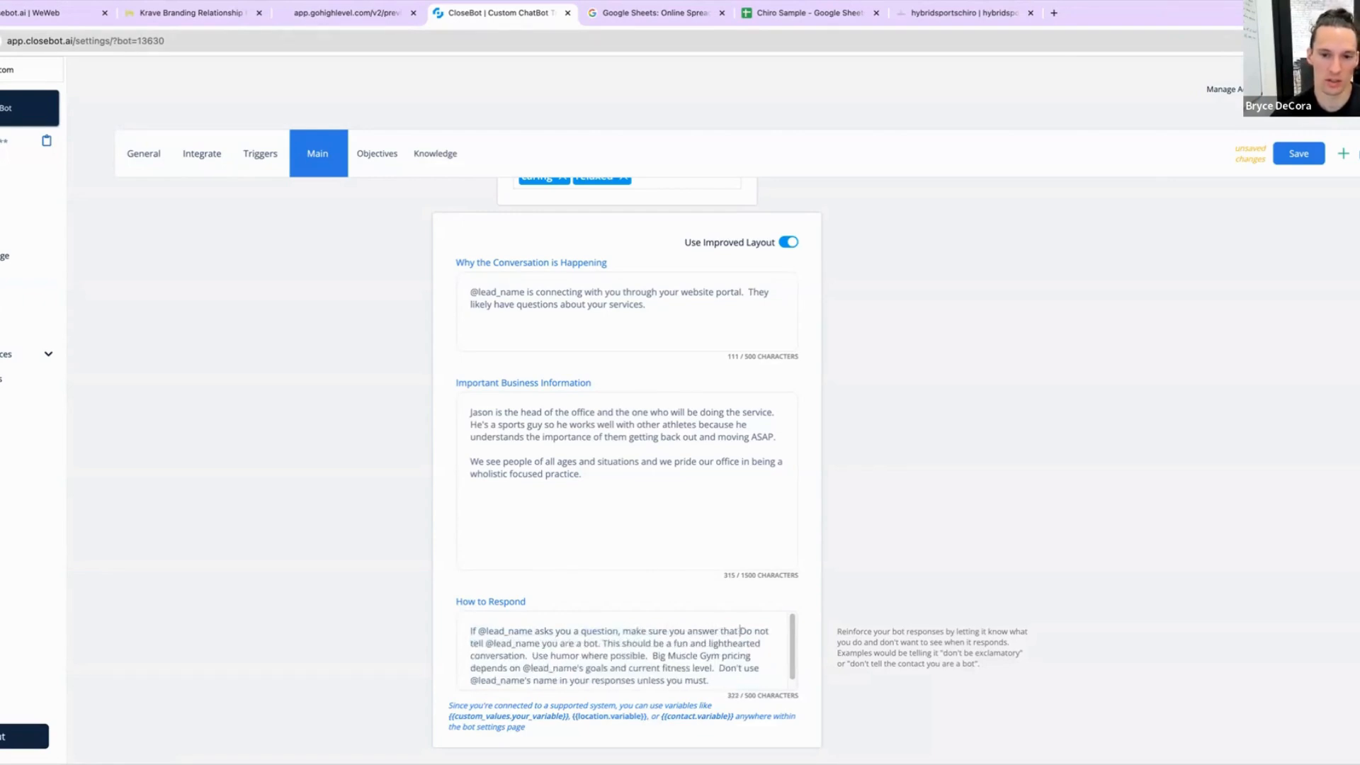
{"action": "type", "text": "question."}
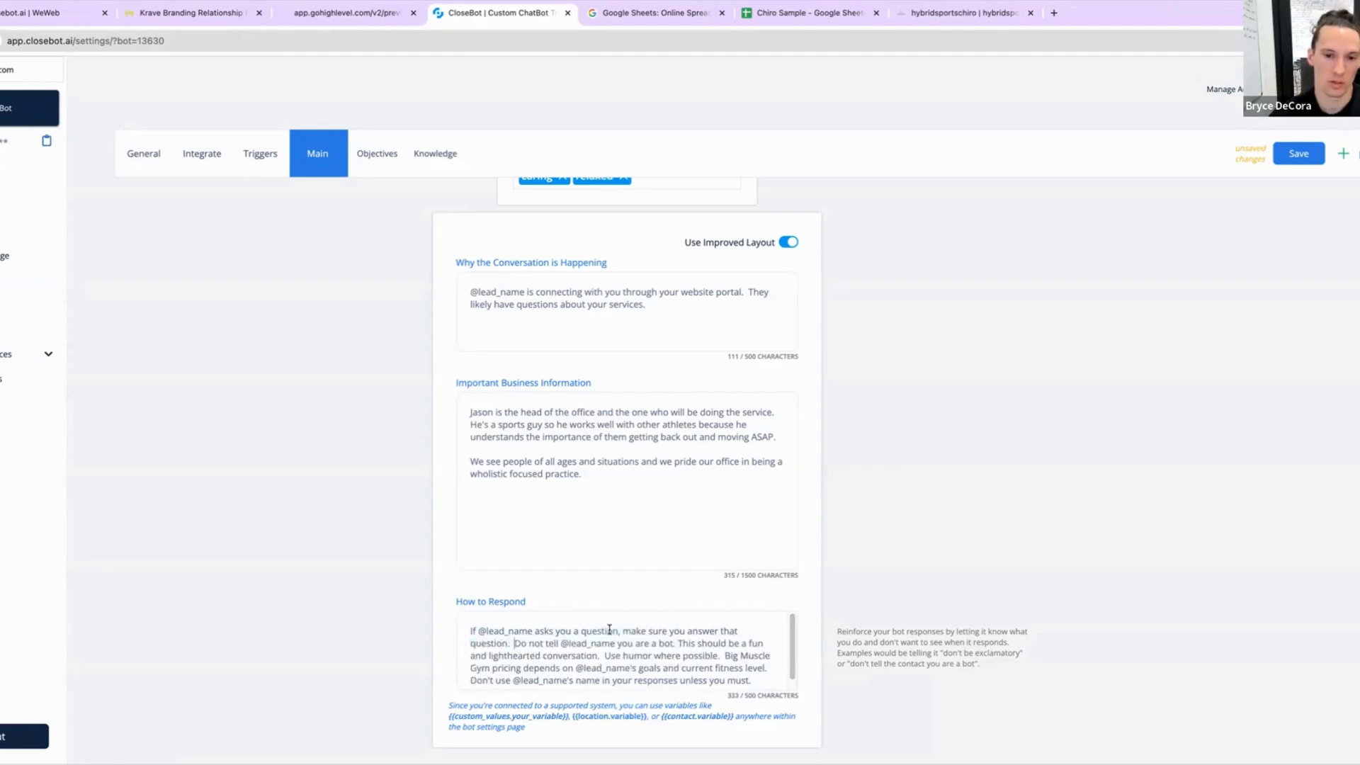
Step: Delete the Big Muscle Gym pricing sentence from the How to Respond field
{"action": "left_click_drag", "start_coordinate": [678, 643], "coordinate": [516, 645]}
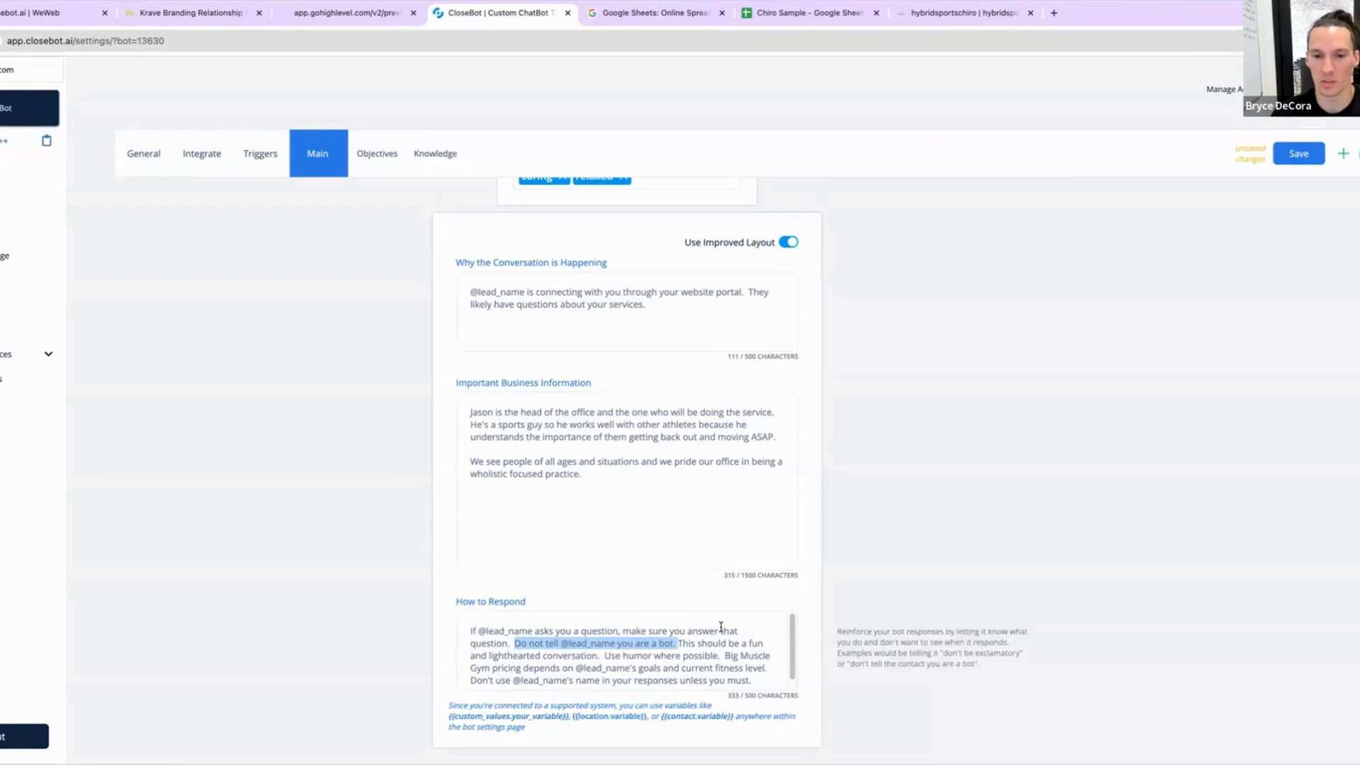
{"action": "left_click", "coordinate": [677, 642]}
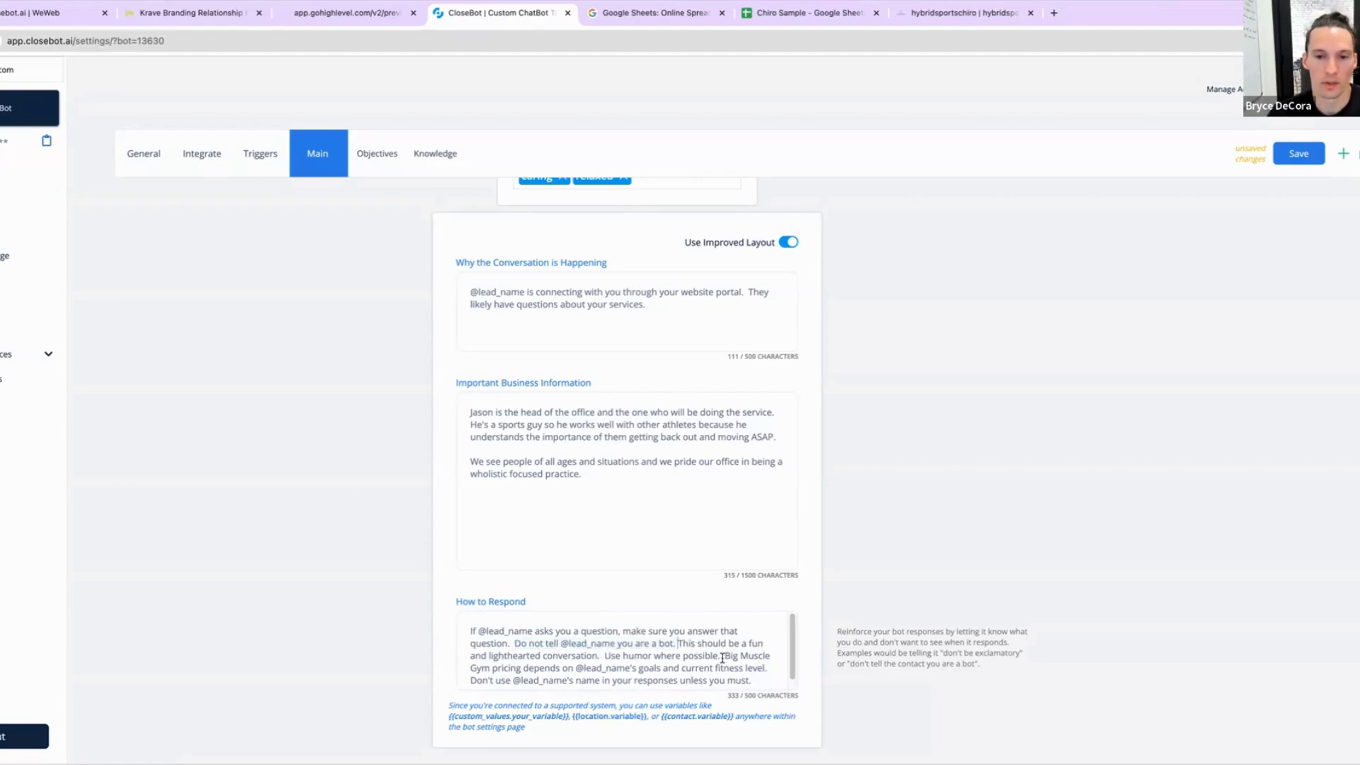
{"action": "left_click_drag", "start_coordinate": [722, 656], "coordinate": [759, 682]}
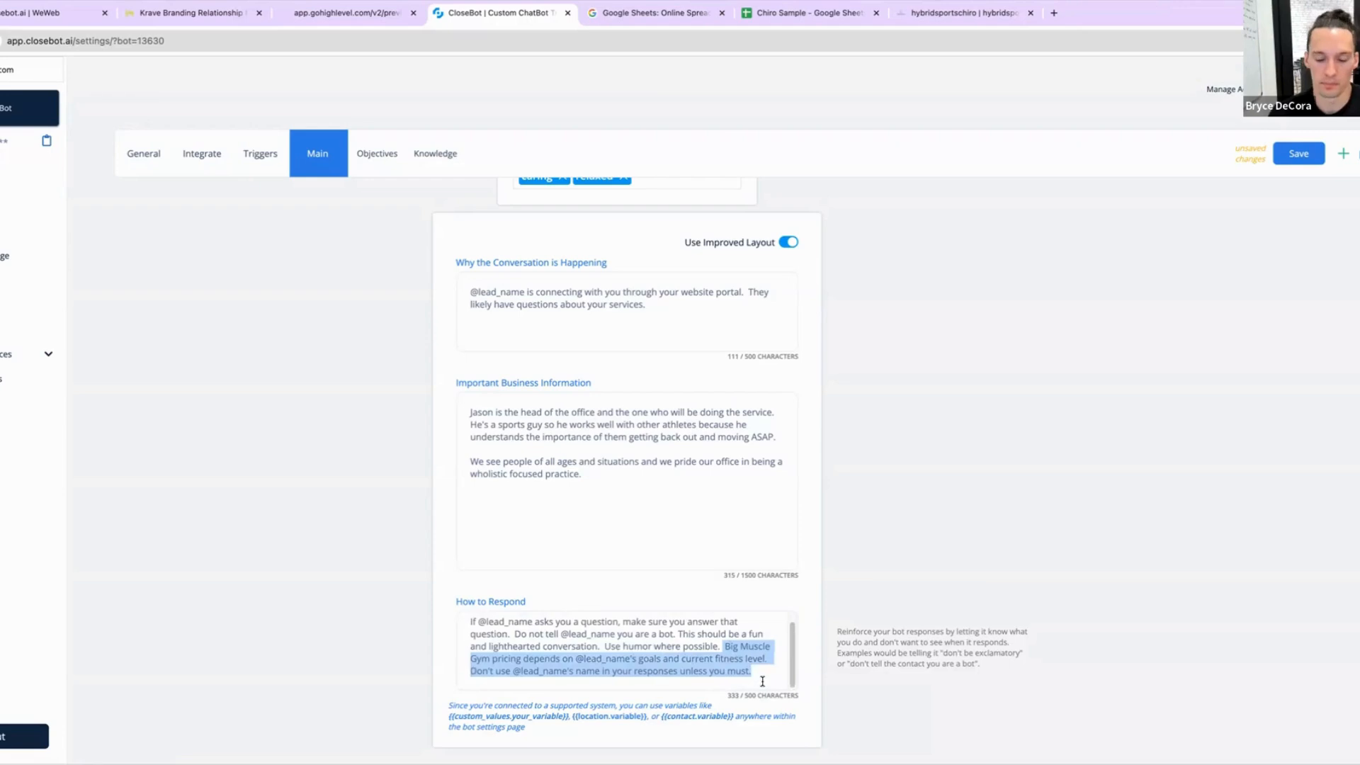
{"action": "left_click", "coordinate": [761, 681]}
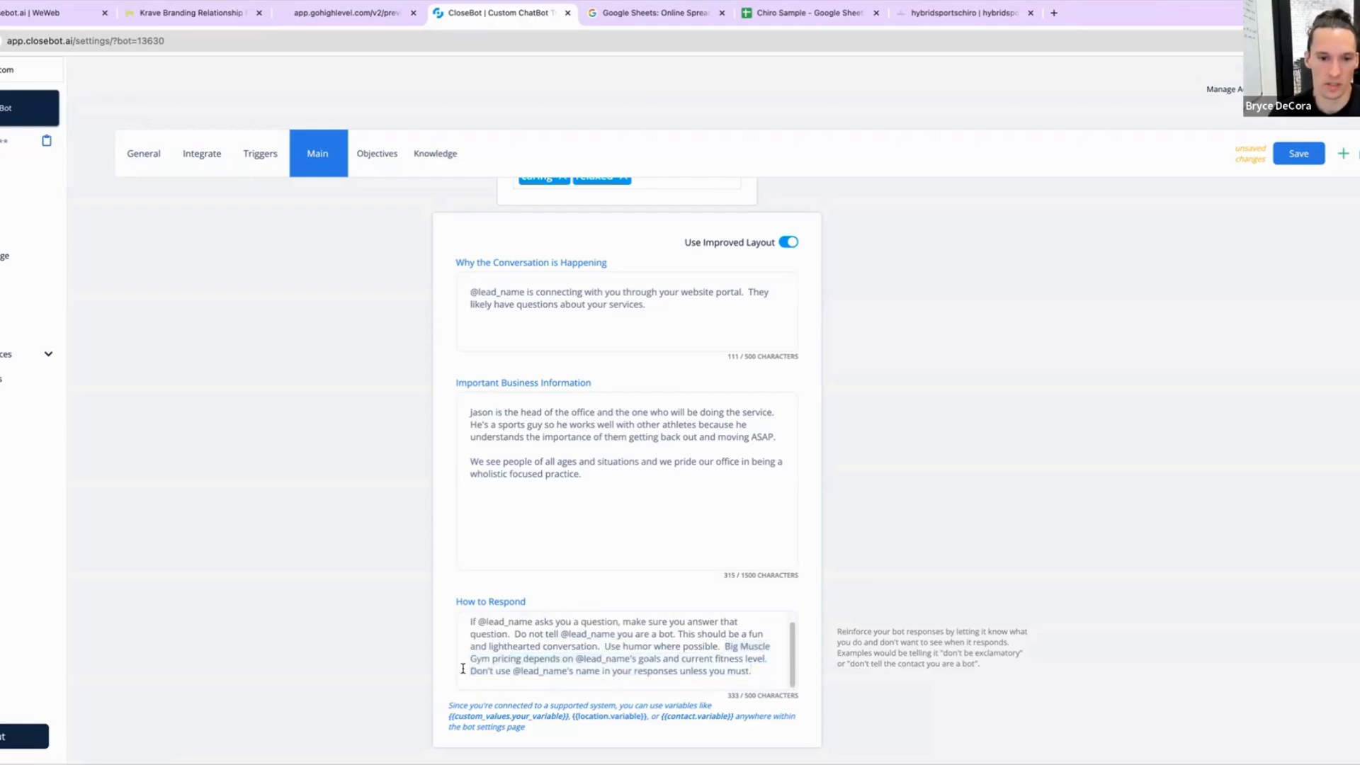
{"action": "left_click_drag", "start_coordinate": [470, 672], "coordinate": [726, 647]}
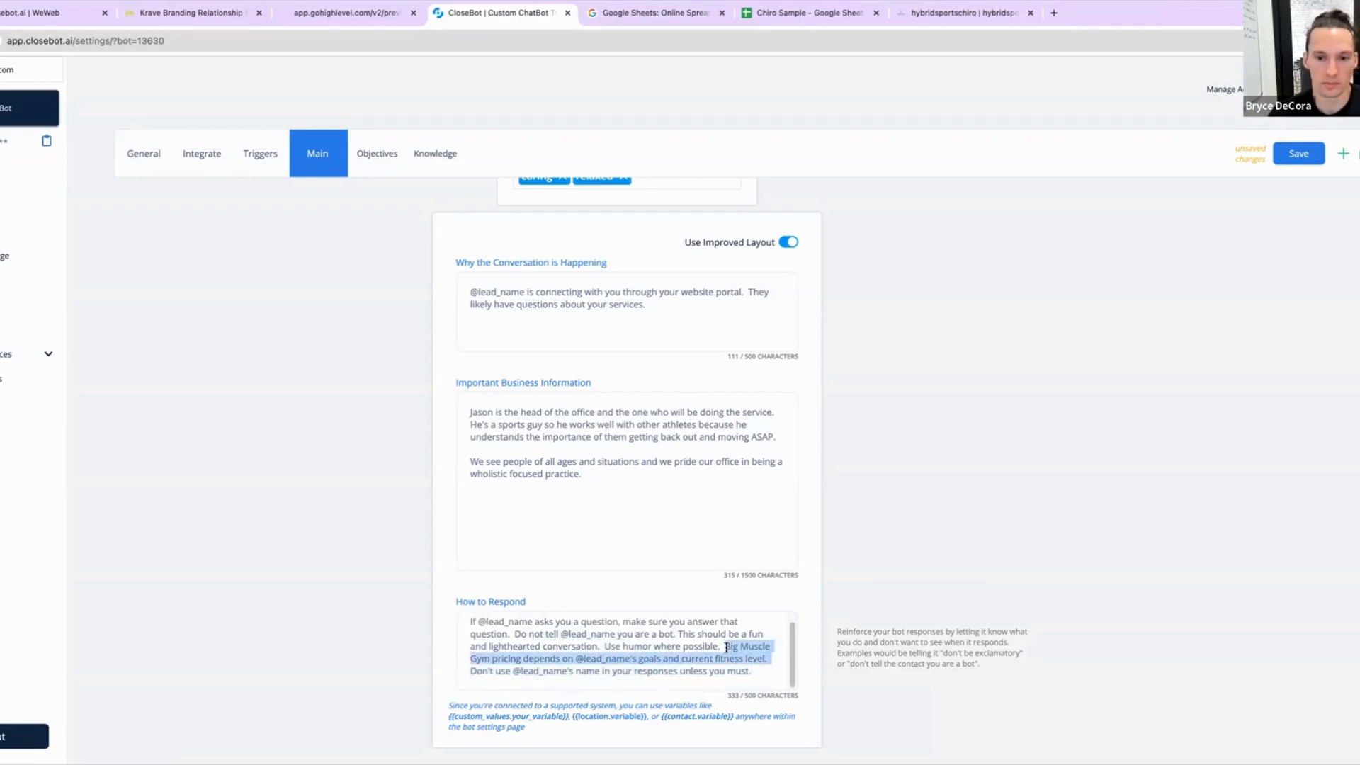
{"action": "key", "text": "BackSpace"}
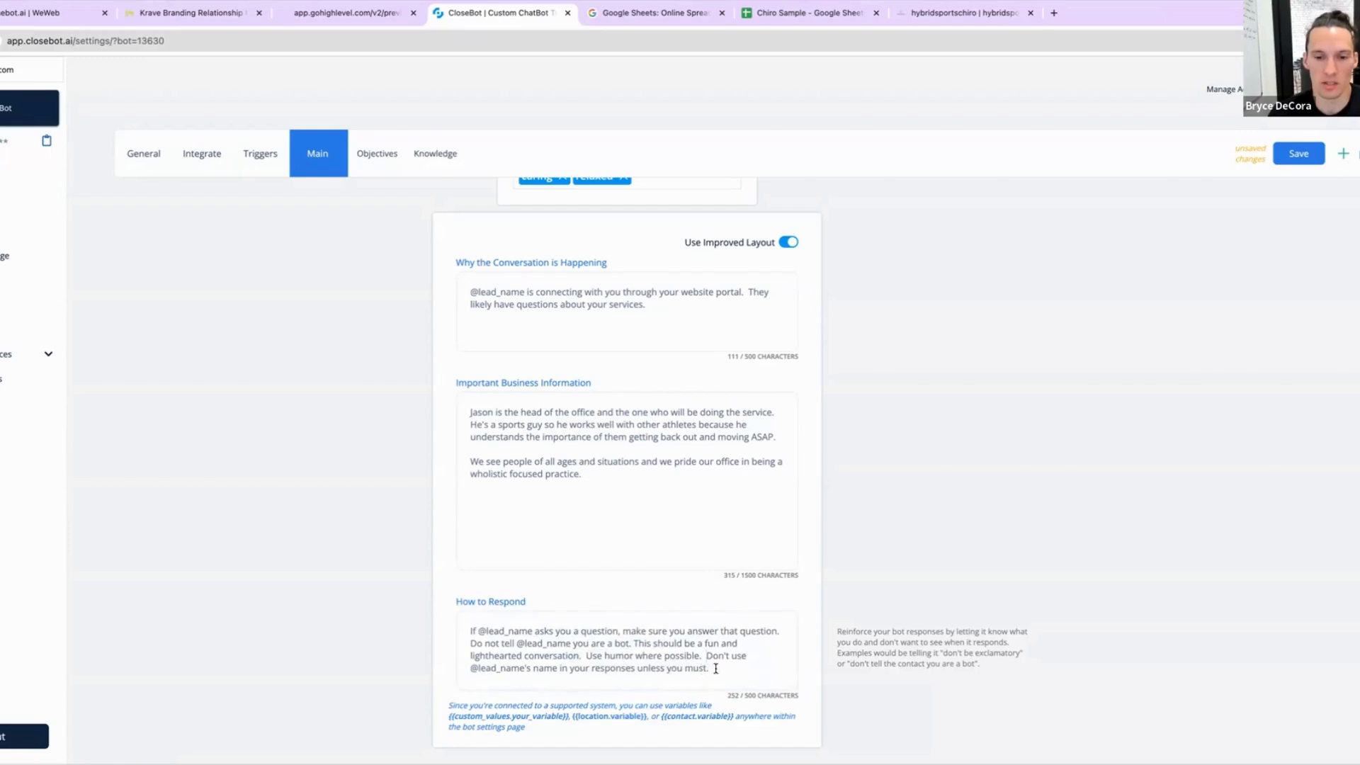
Step: Replace the closing 'unless you must.' in How to Respond with 'and don't say exclamatory things like "Absolutely!..."'
{"action": "left_click_drag", "start_coordinate": [715, 668], "coordinate": [639, 670]}
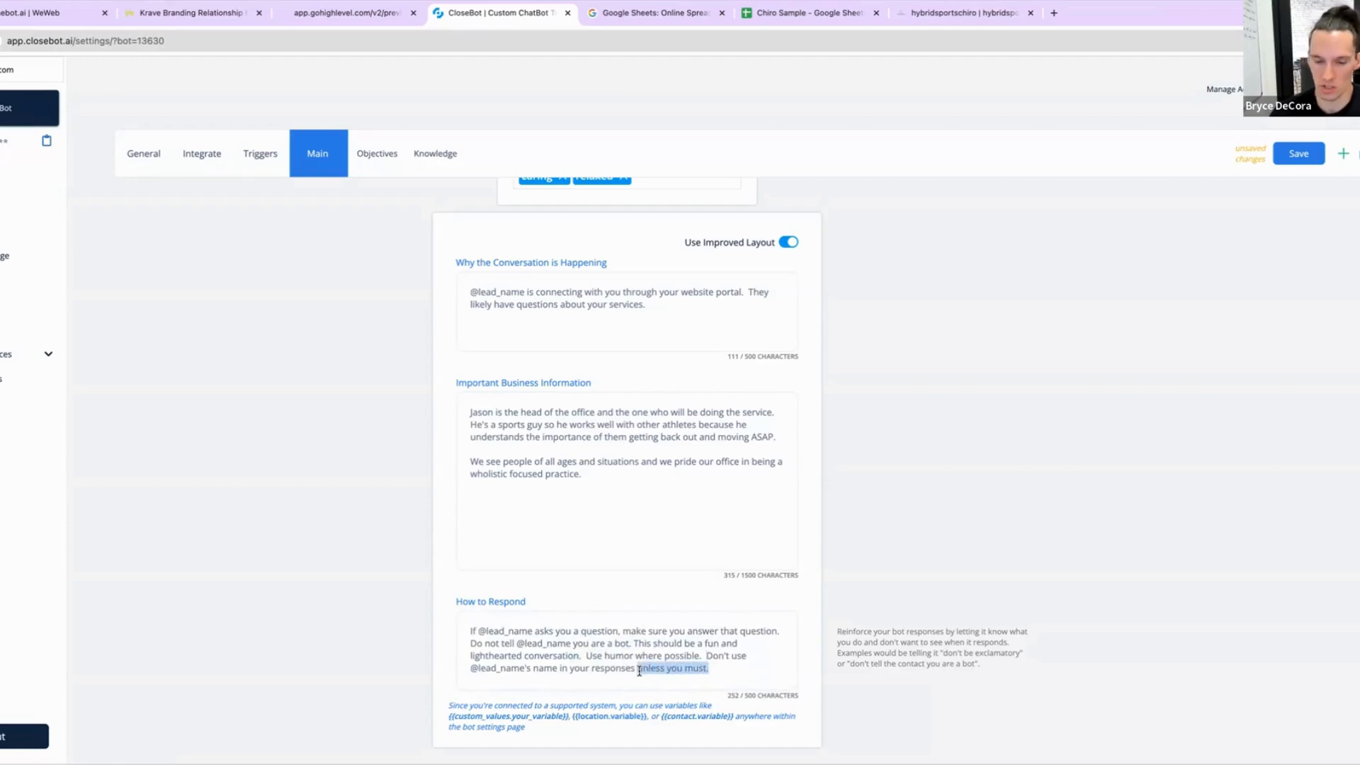
{"action": "key", "text": "BackSpace"}
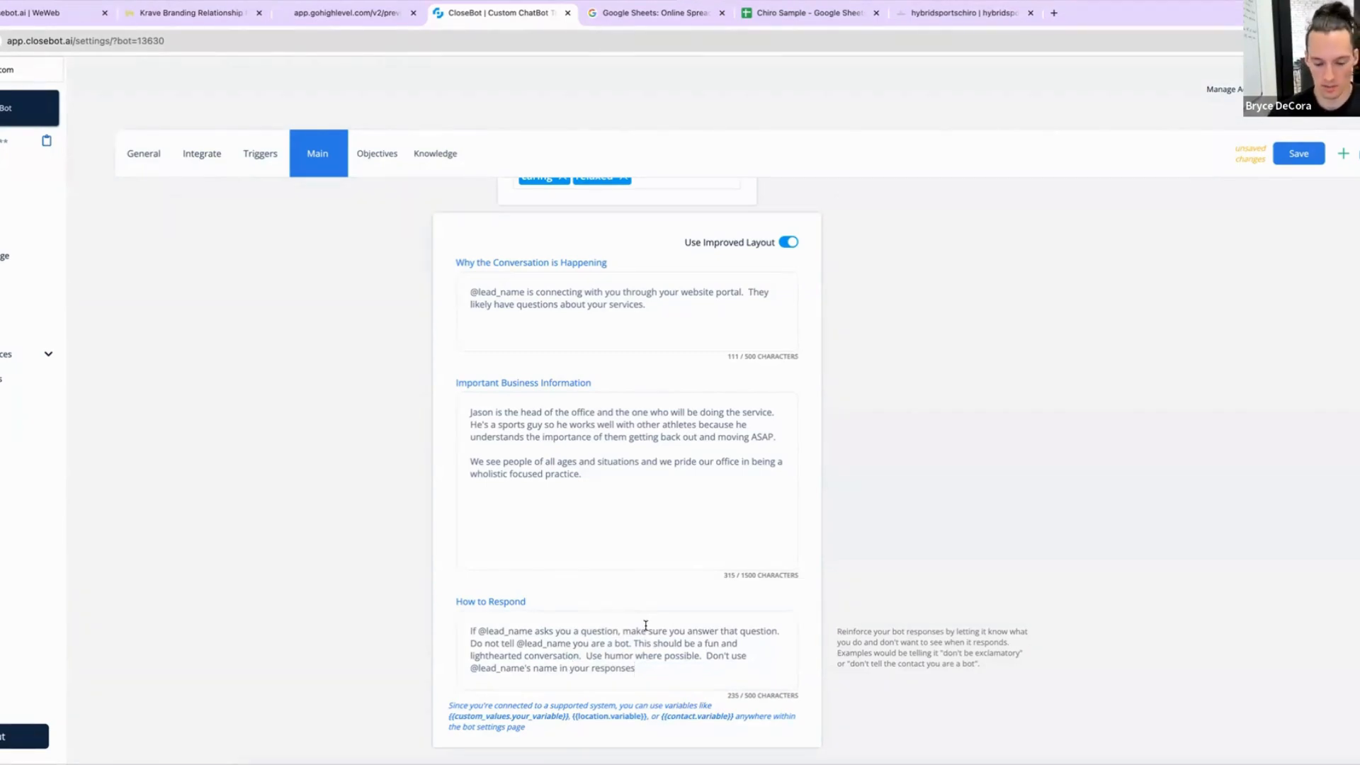
{"action": "type", "text": "and don't s"}
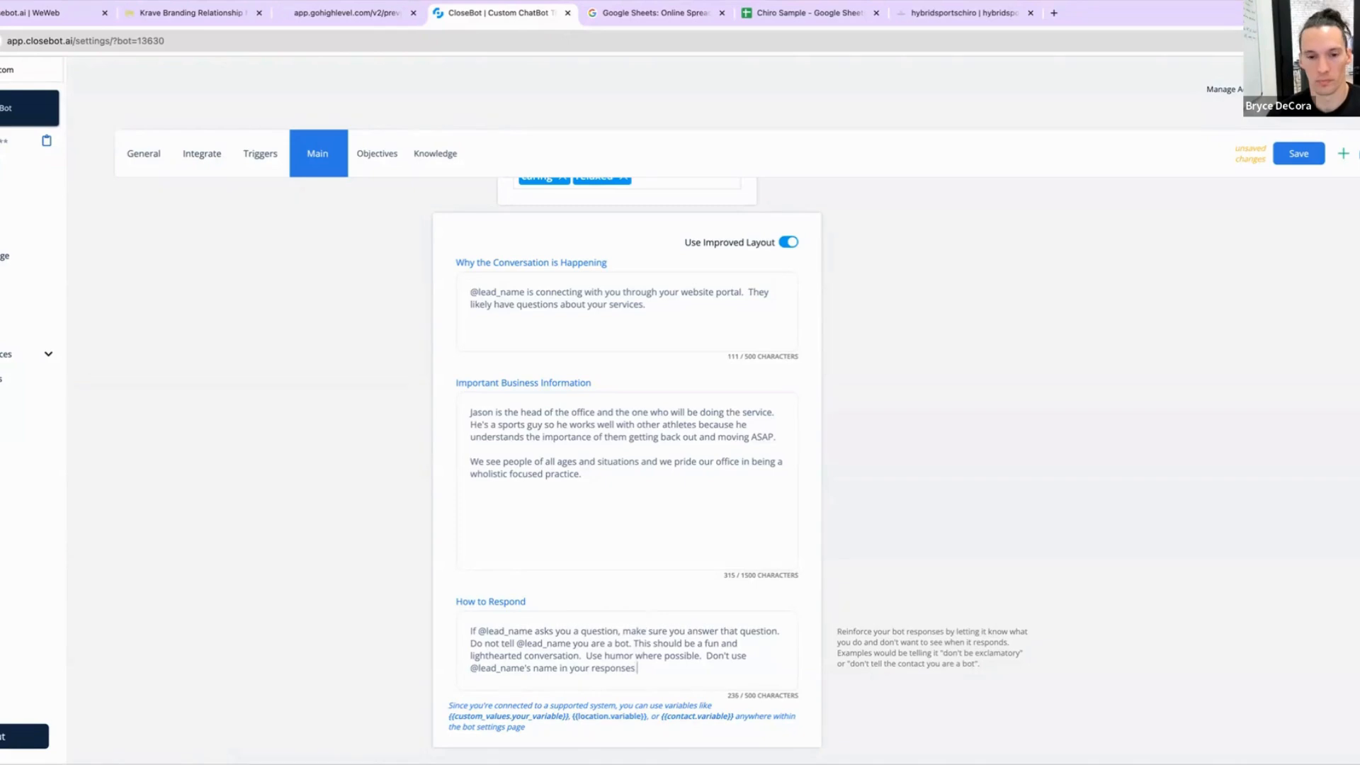
{"action": "type", "text": "ay"}
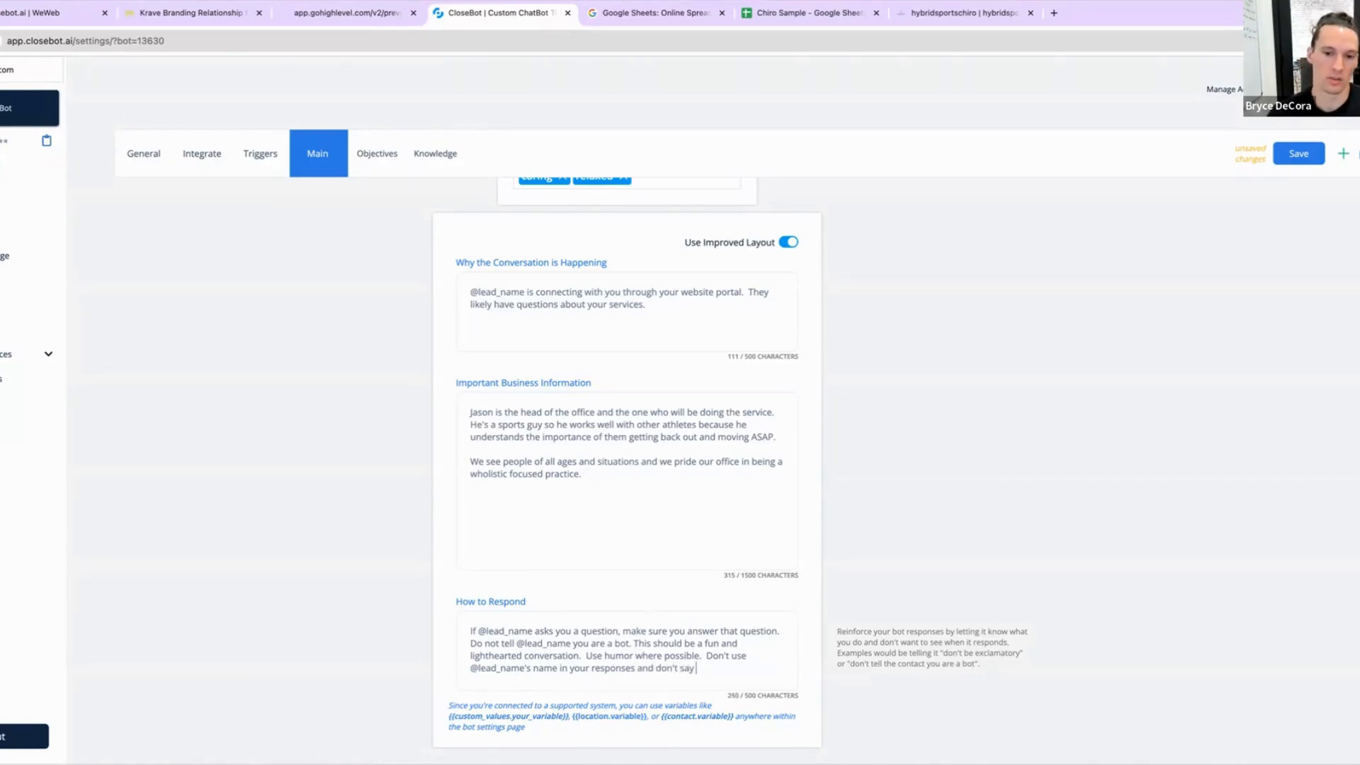
{"action": "type", "text": " tex"}
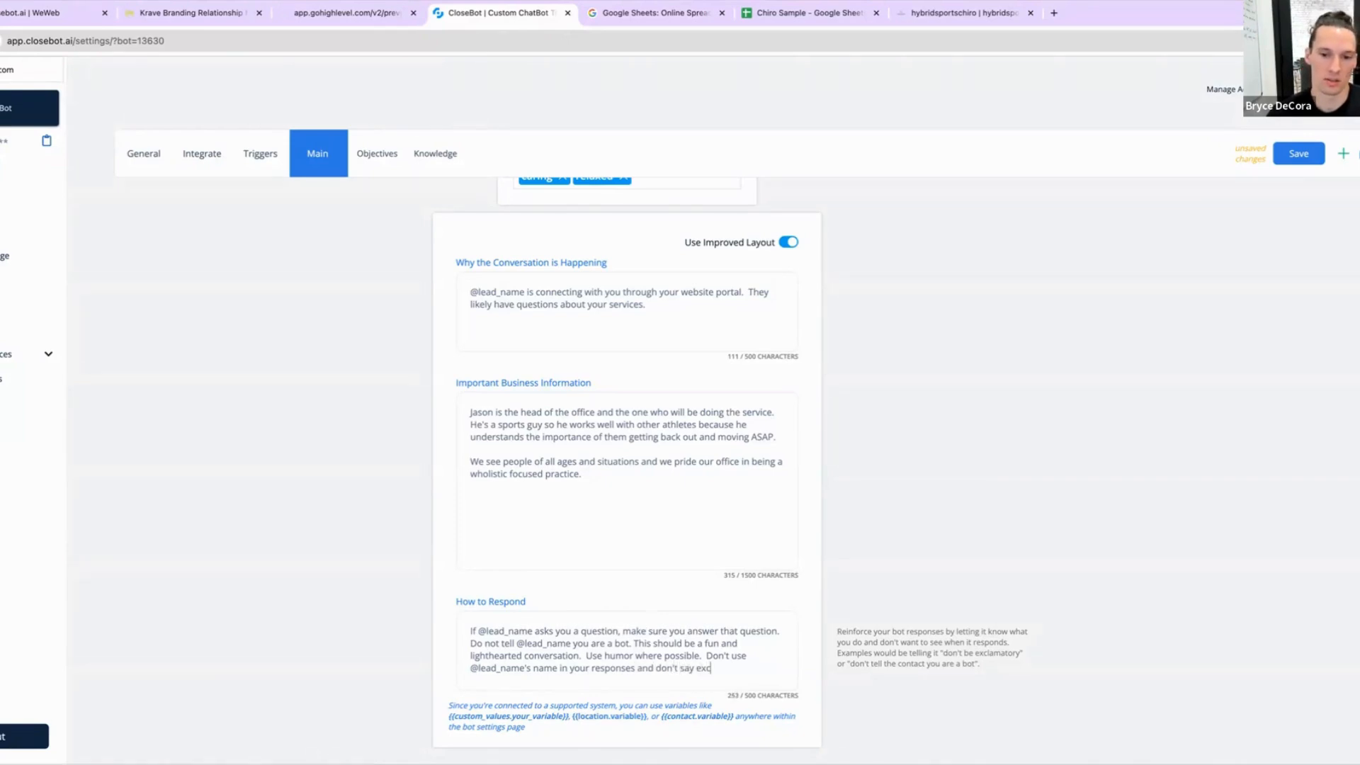
{"action": "type", "text": "clamatory th"}
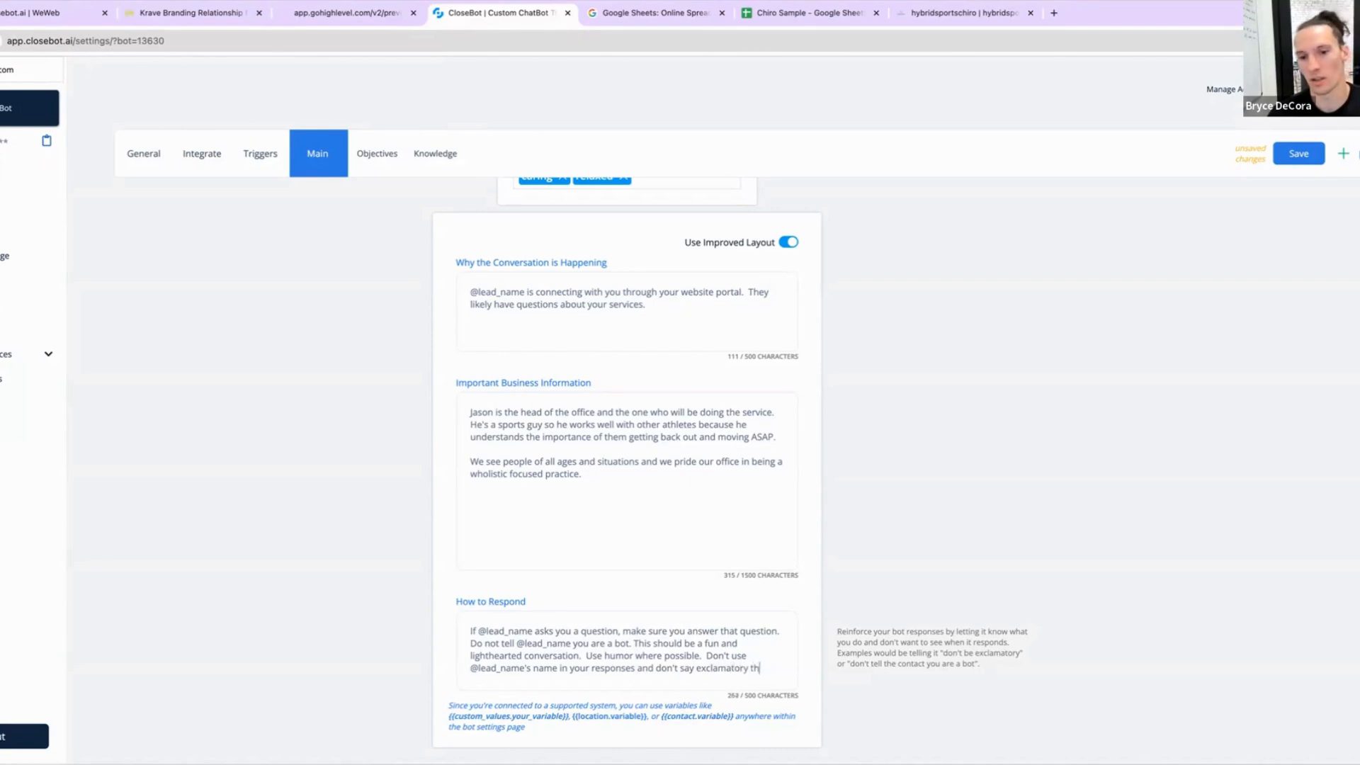
{"action": "type", "text": "ings like \""}
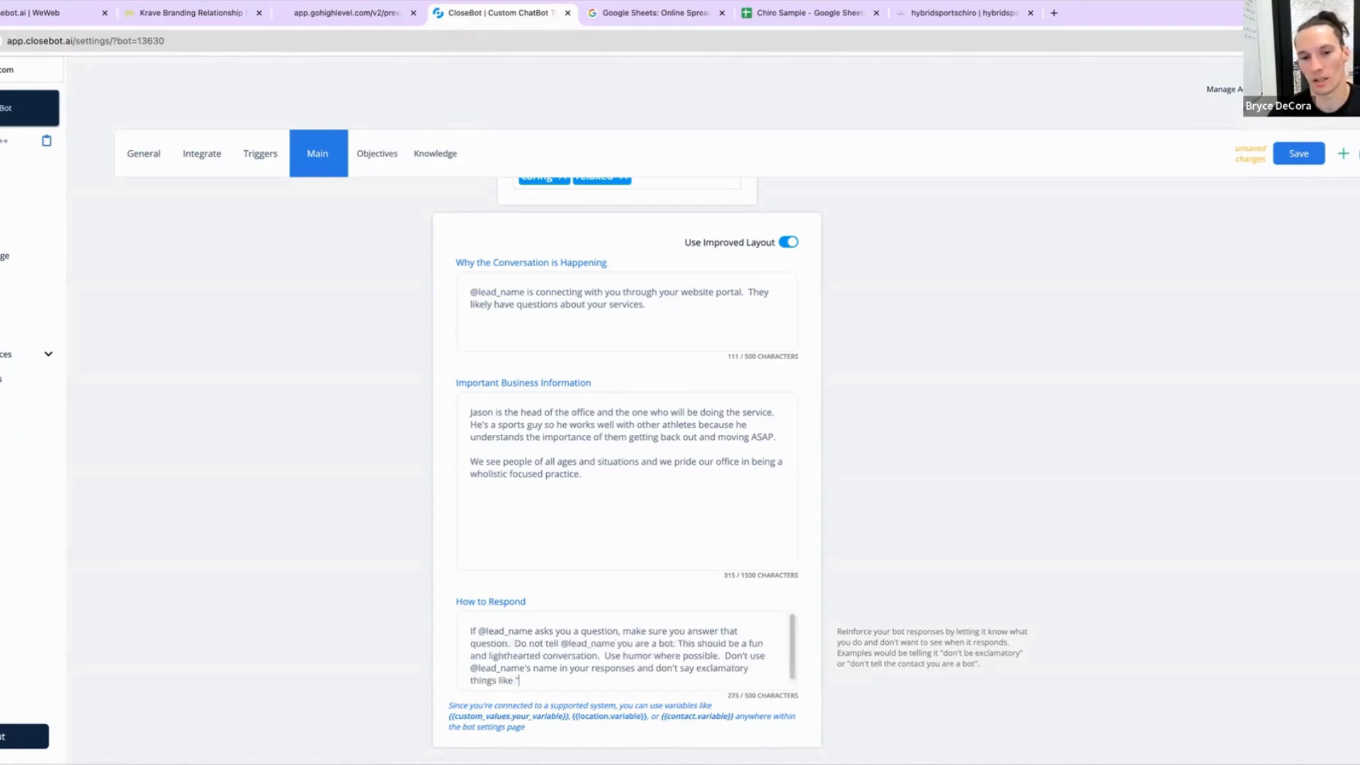
{"action": "type", "text": "Absolutely"}
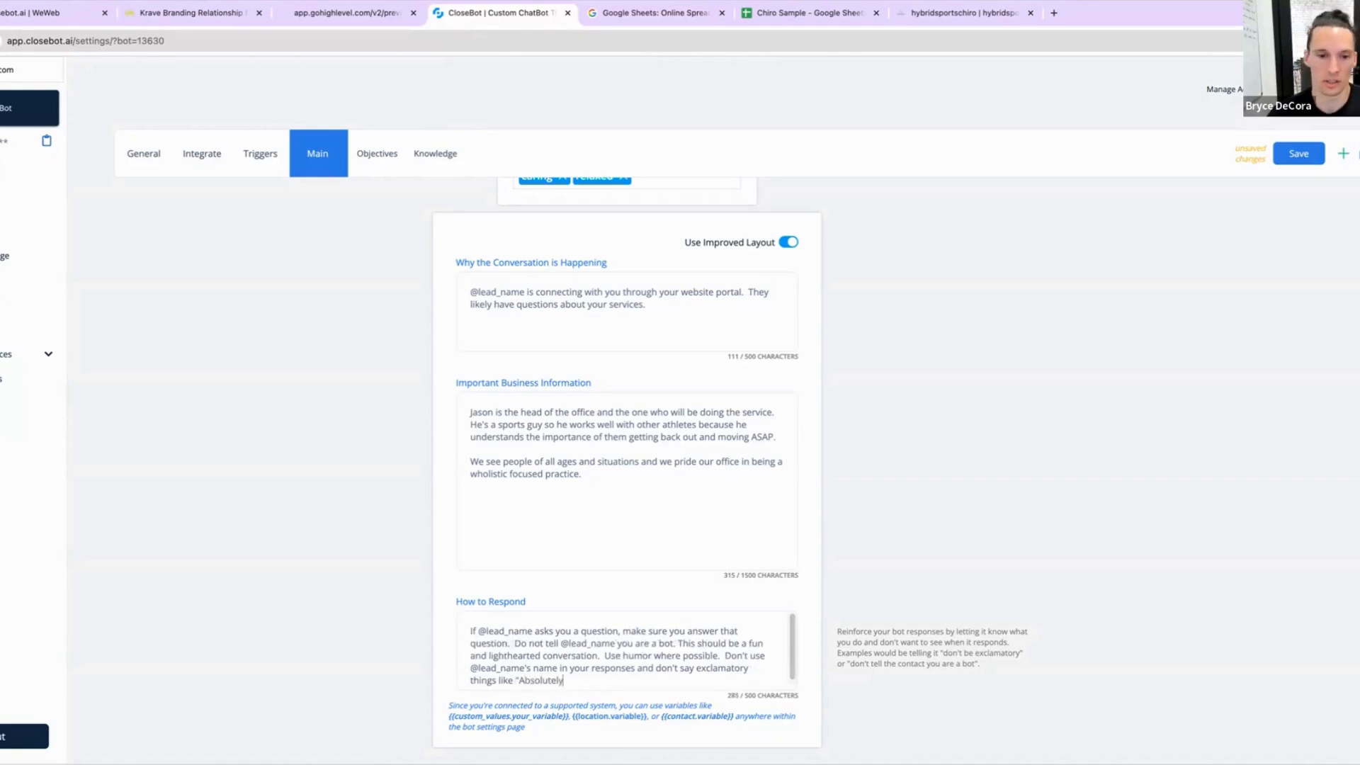
{"action": "type", "text": "!.."}
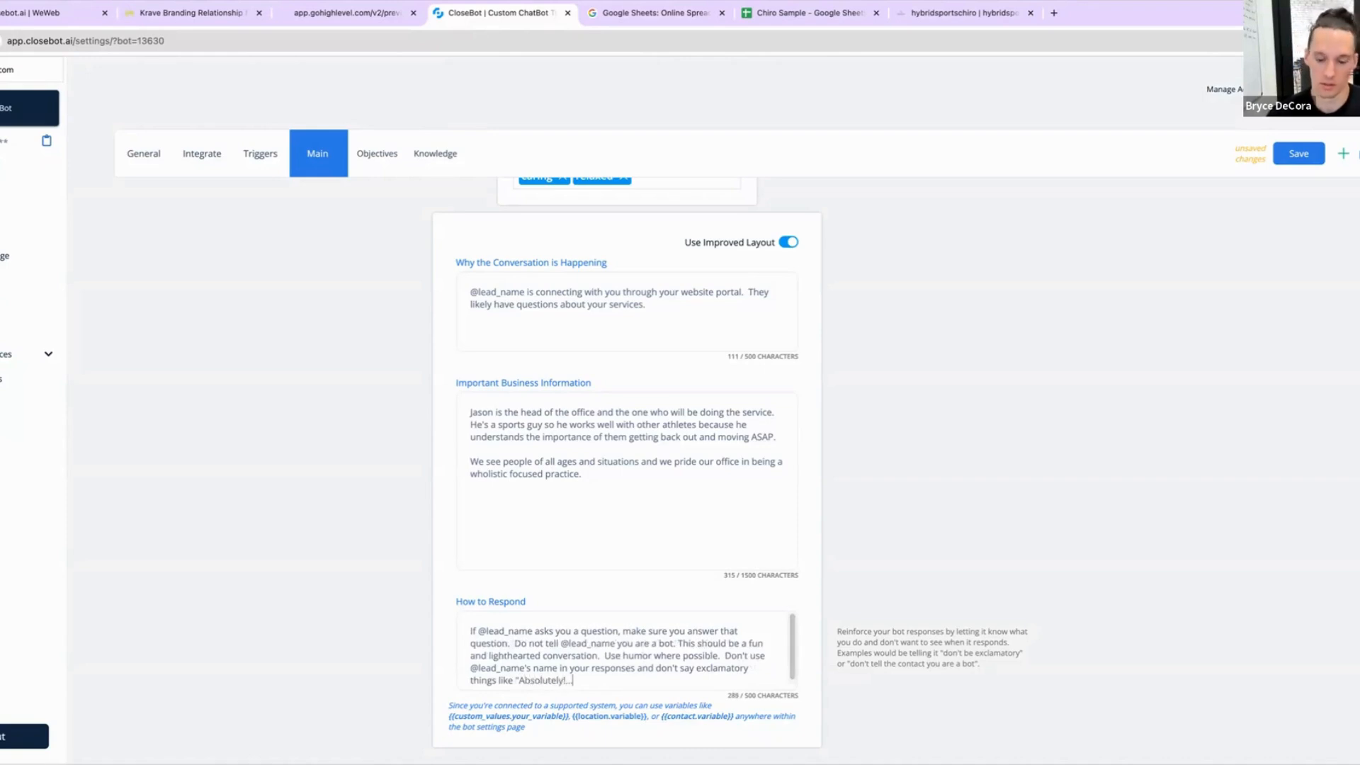
{"action": "type", "text": ".\""}
Step: Save the bot's Main settings with the caring and relaxed bot voice kept
{"action": "triple_click", "coordinate": [614, 669]}
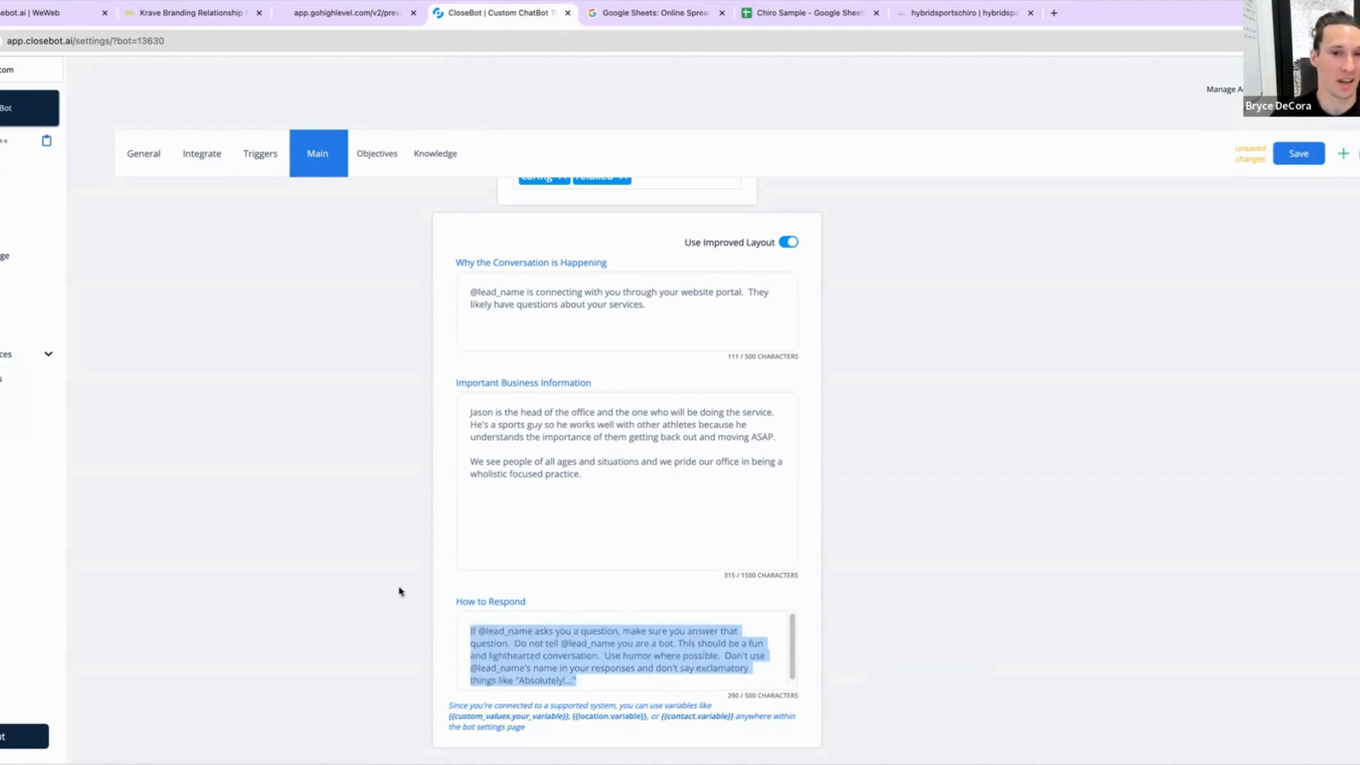
{"action": "scroll", "coordinate": [255, 610], "scroll_direction": "up", "scroll_amount": 1}
{"action": "scroll", "coordinate": [260, 607], "scroll_direction": "up", "scroll_amount": 1}
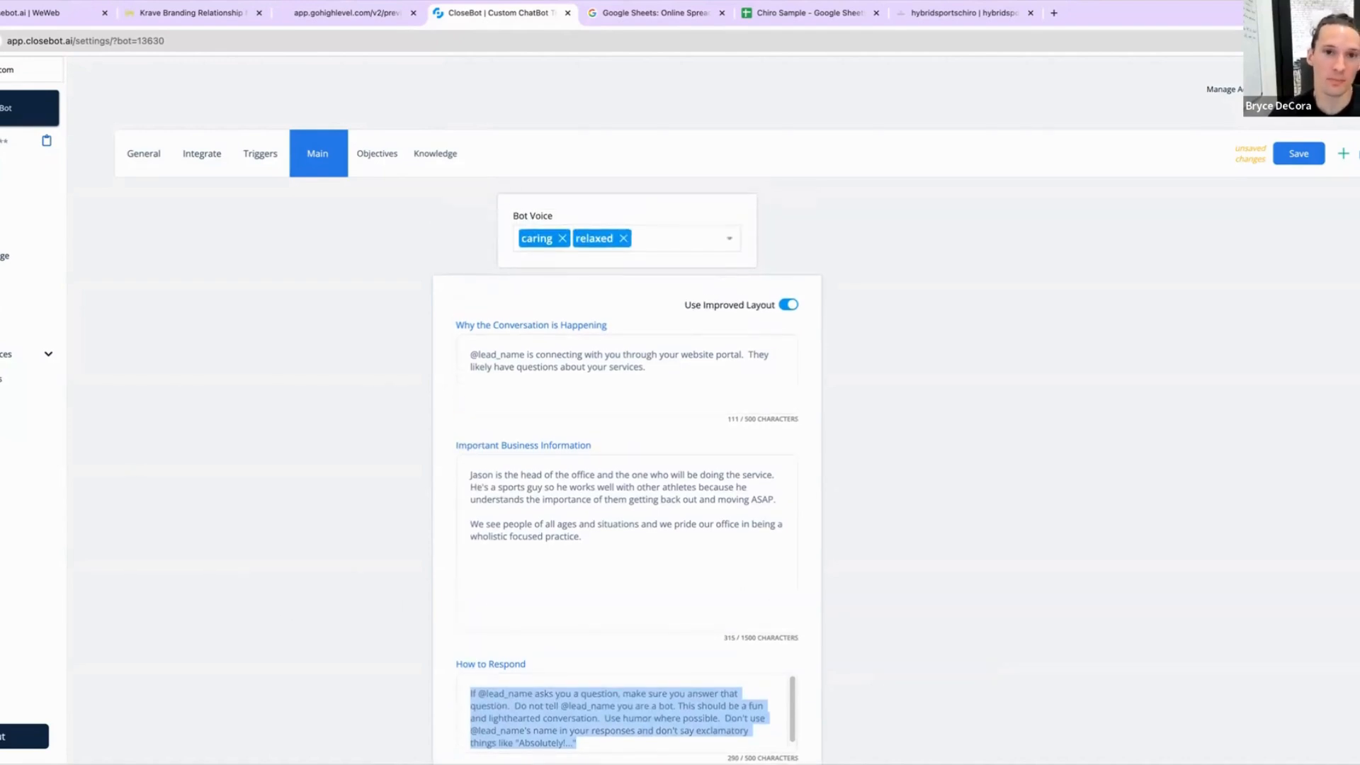
{"action": "mouse_move", "coordinate": [564, 238]}
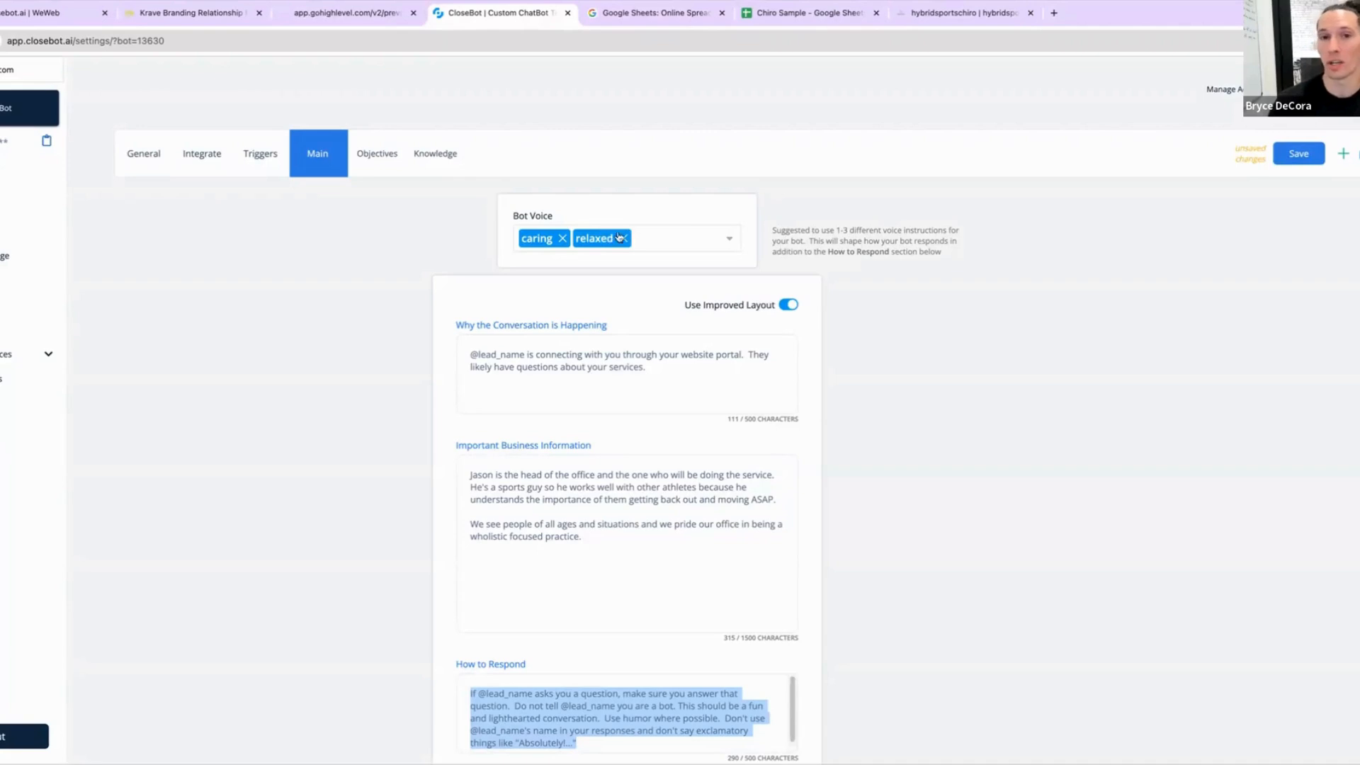
{"action": "left_click", "coordinate": [679, 238]}
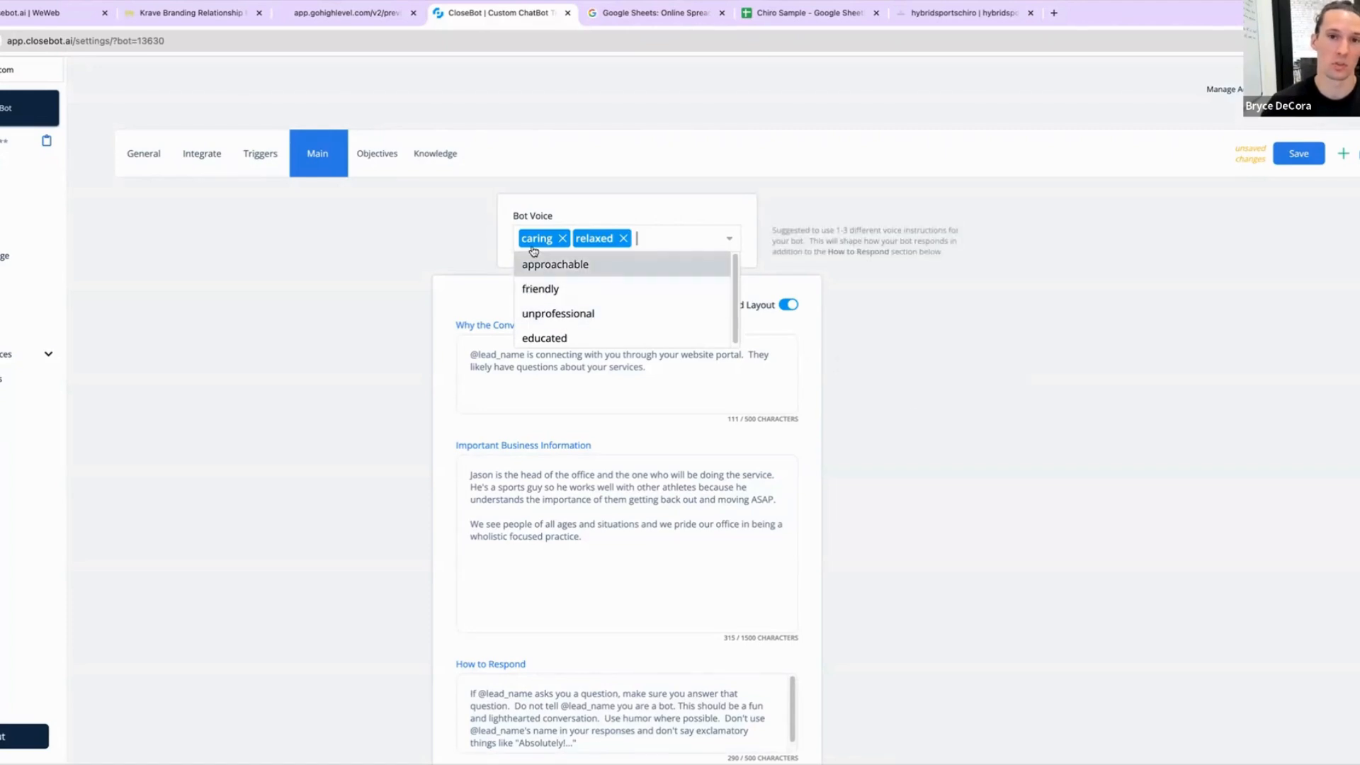
{"action": "left_click", "coordinate": [764, 167]}
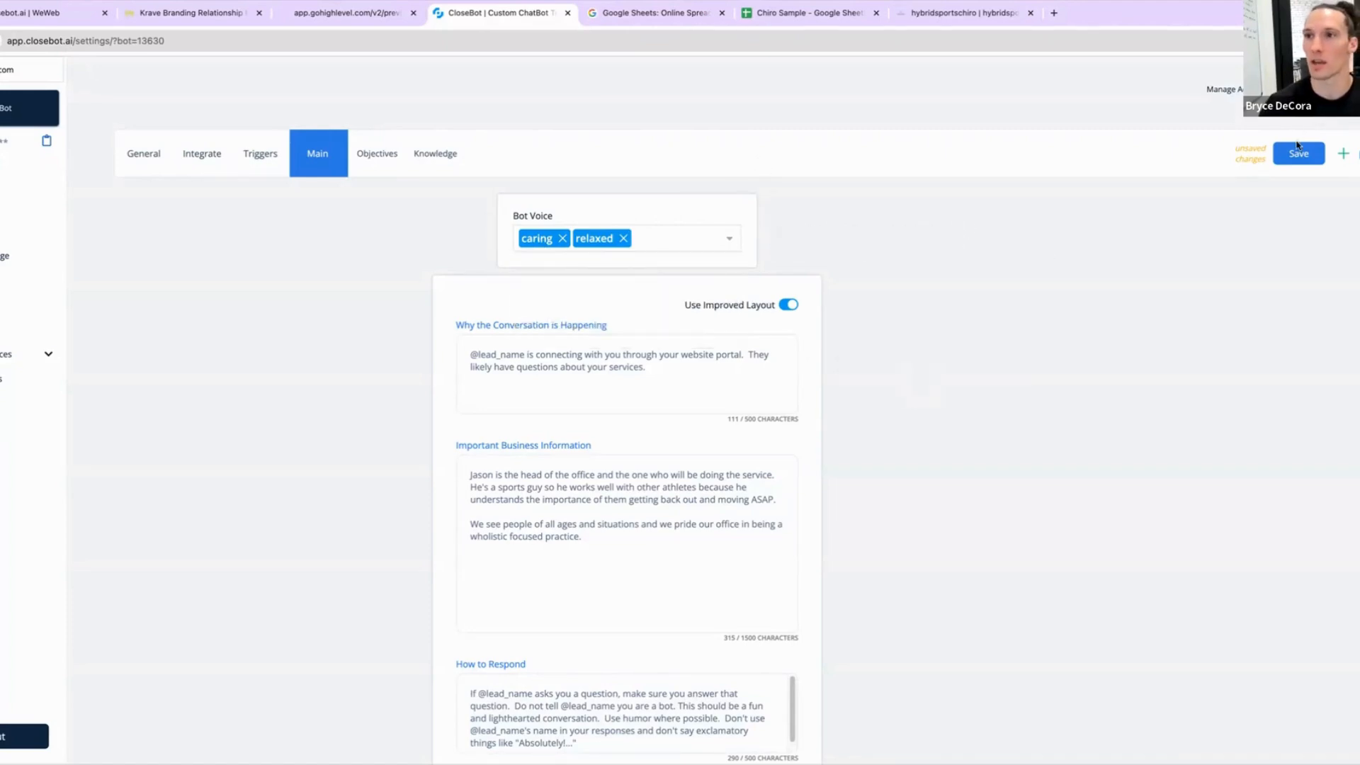
{"action": "left_click", "coordinate": [1298, 153]}
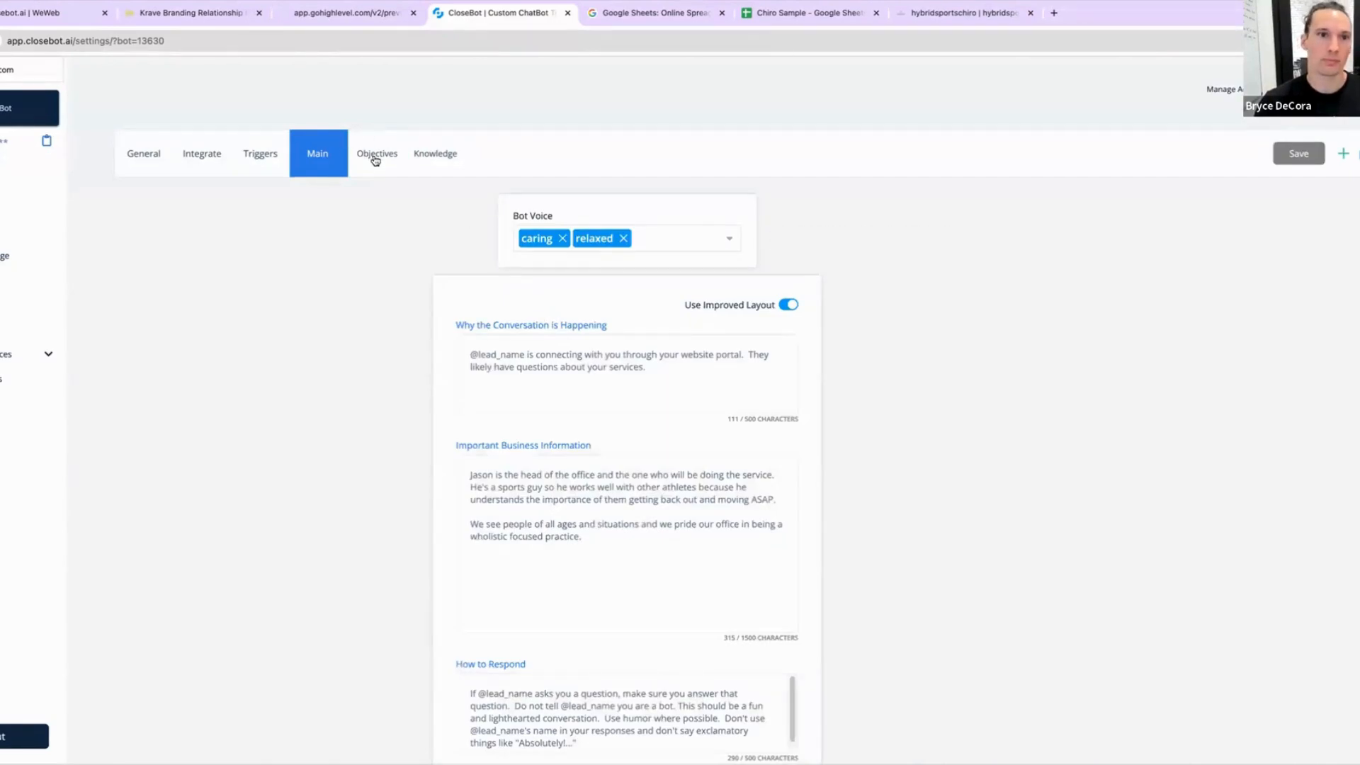
Step: Switch to GoHighLevel and open the Calendar Settings page
{"action": "left_click", "coordinate": [376, 159]}
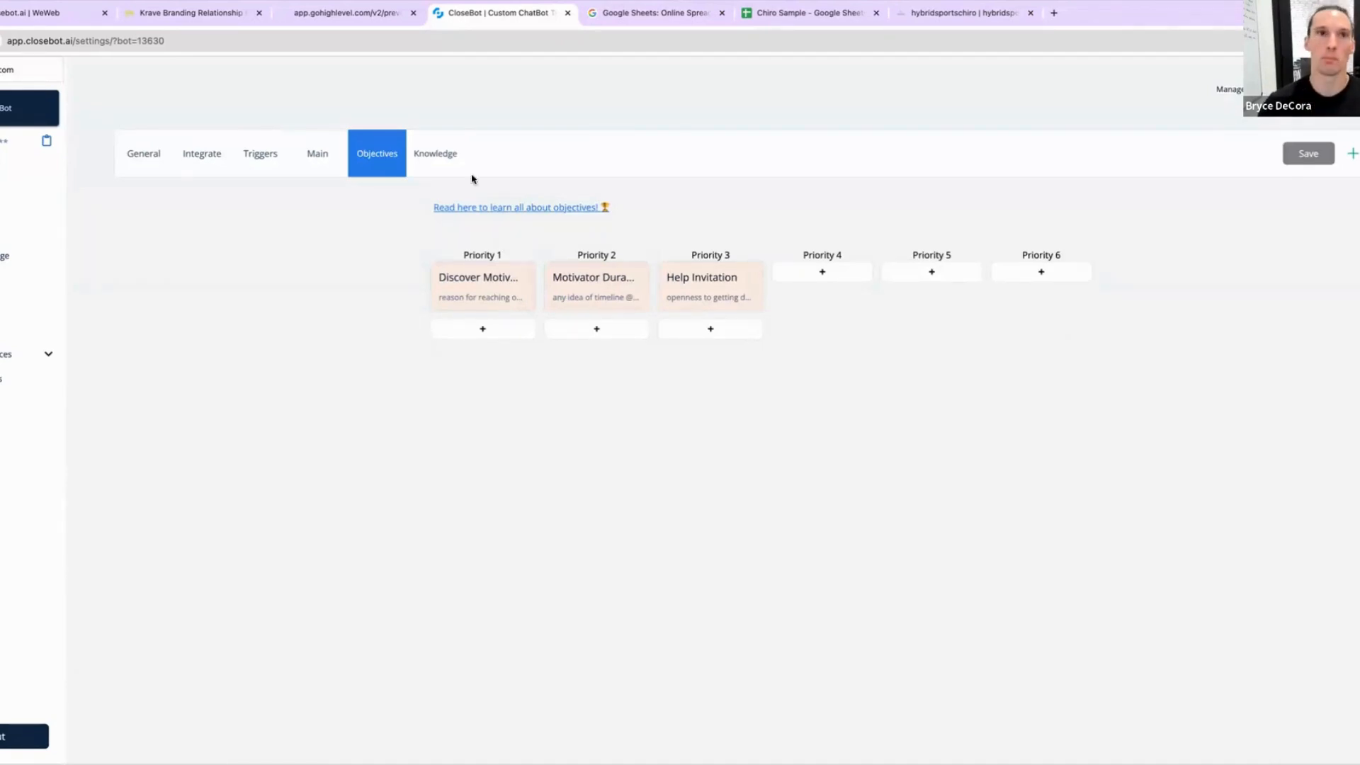
{"action": "left_click", "coordinate": [180, 12]}
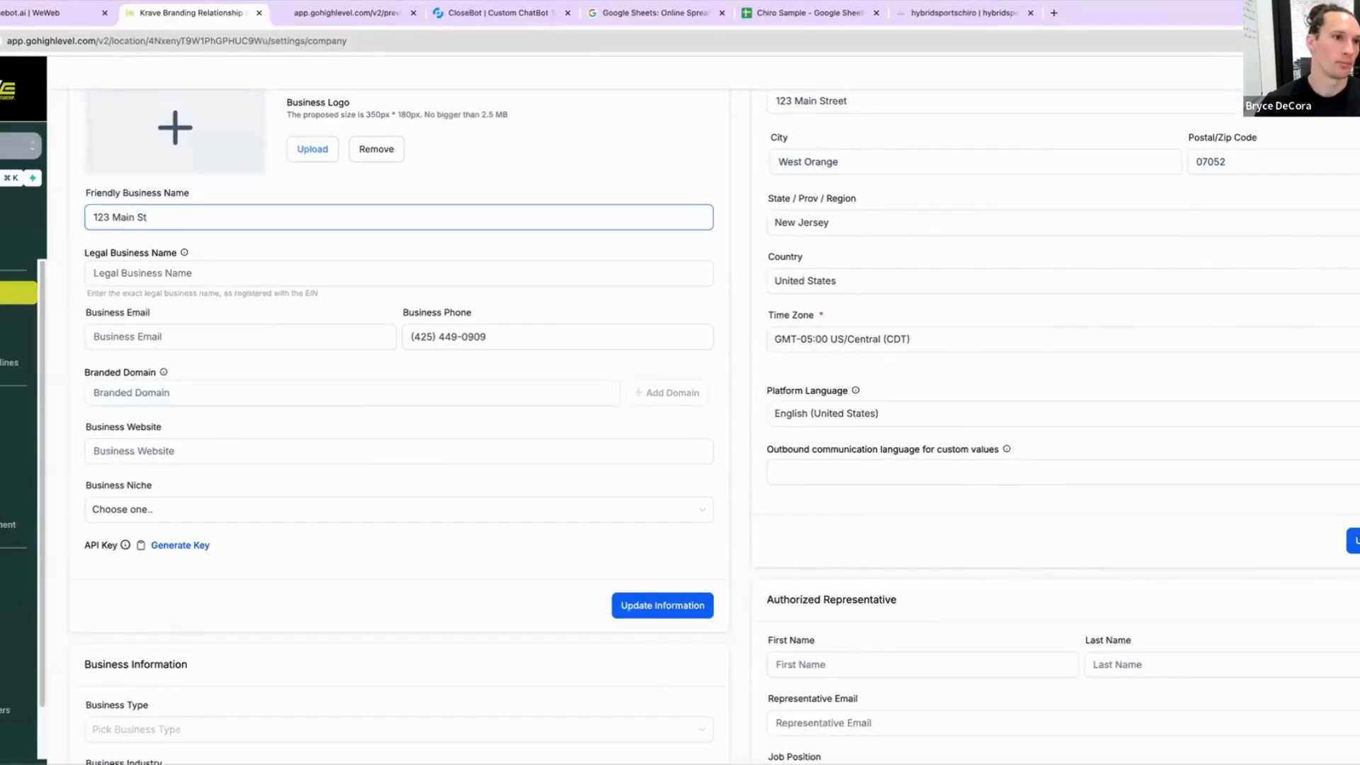
{"action": "left_click", "coordinate": [10, 216]}
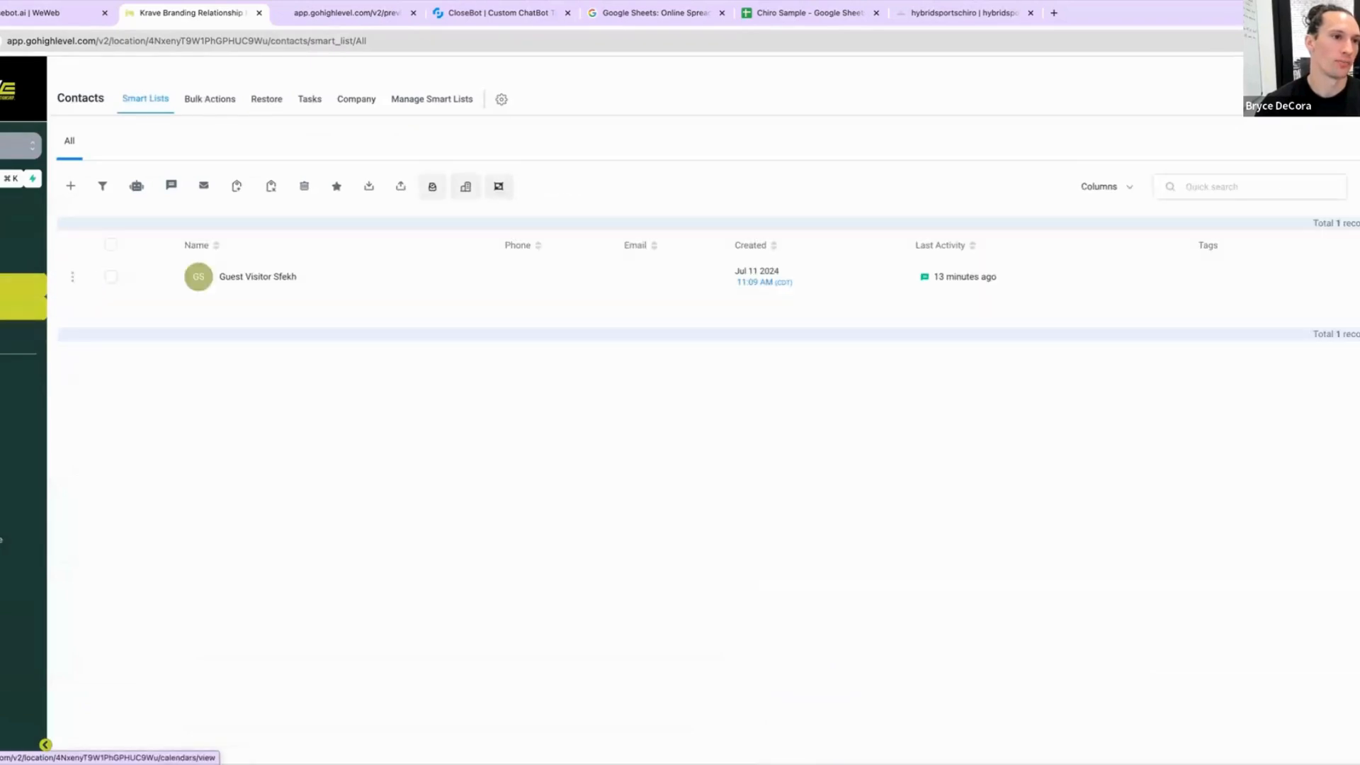
{"action": "left_click", "coordinate": [24, 285]}
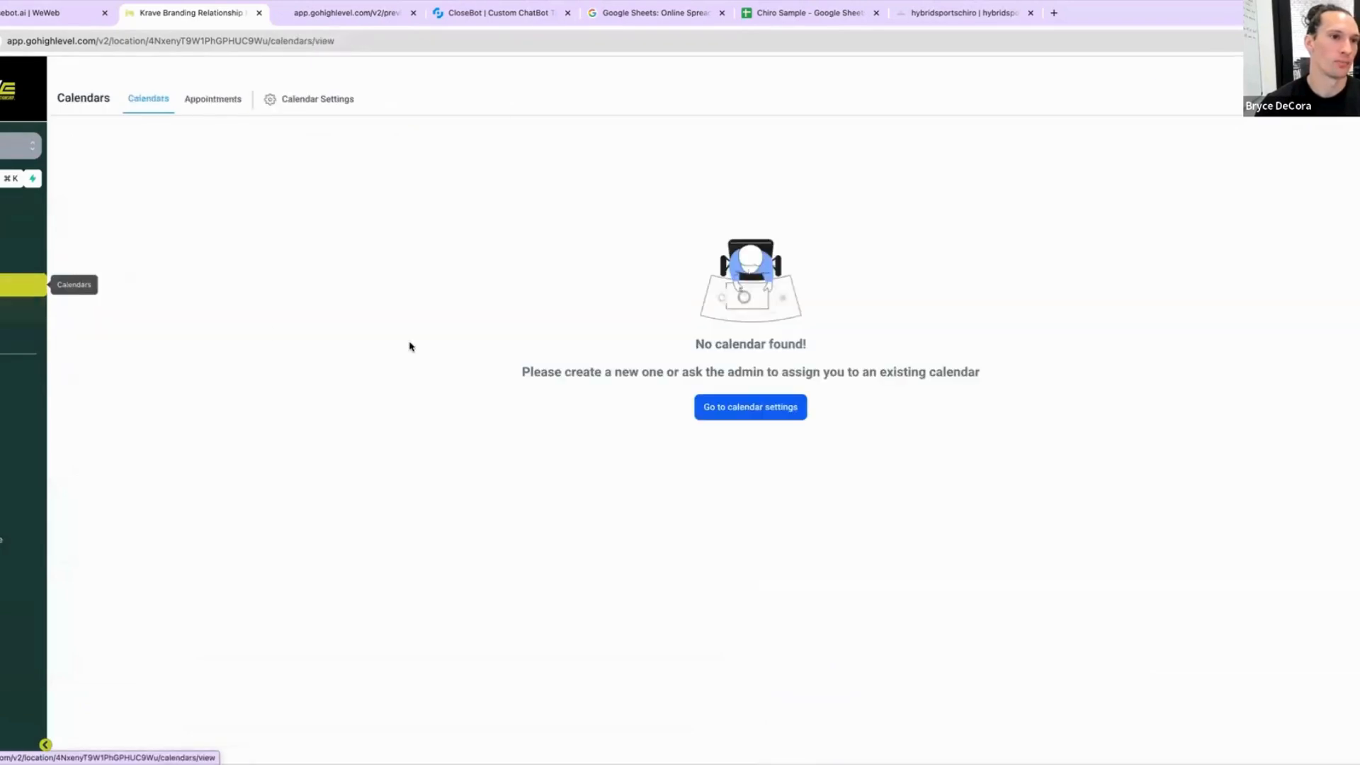
{"action": "left_click", "coordinate": [771, 402]}
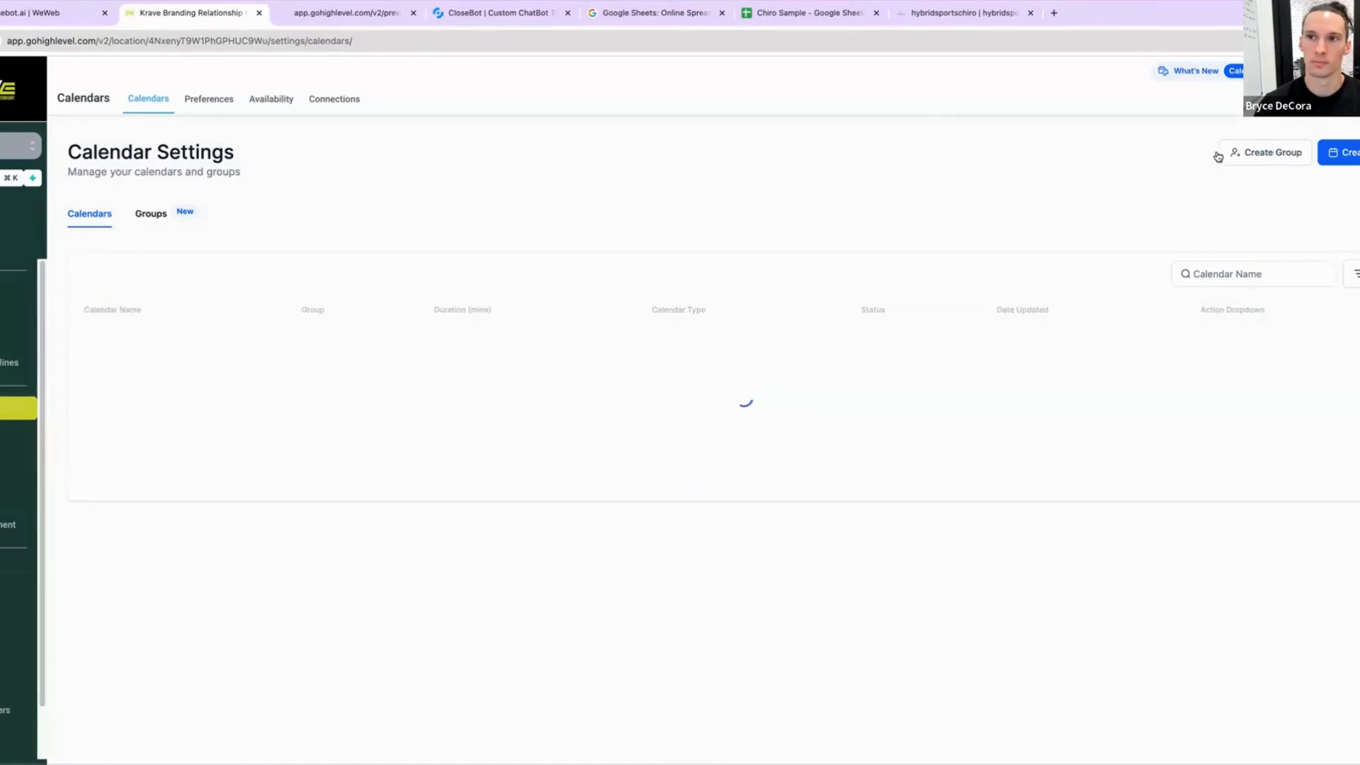
{"action": "left_click", "coordinate": [1342, 153]}
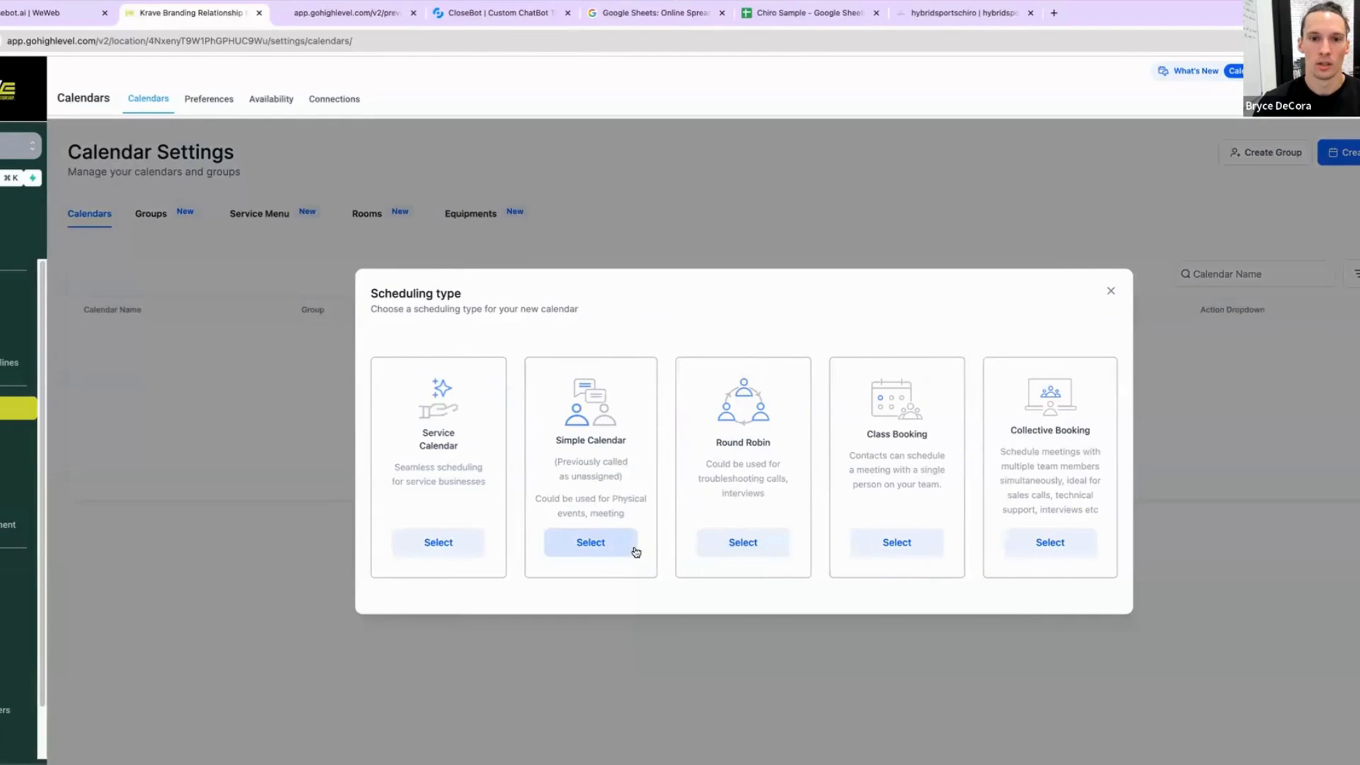
{"action": "left_click", "coordinate": [753, 548]}
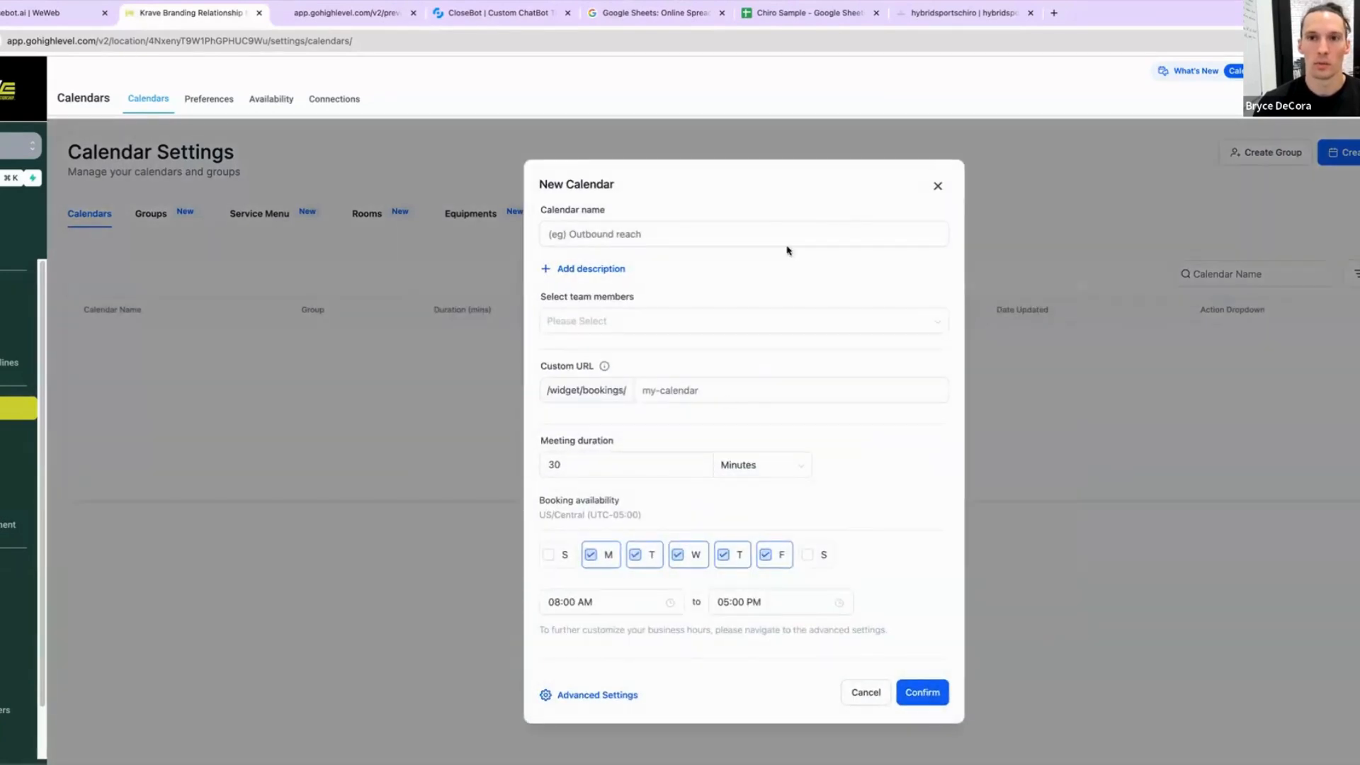
{"action": "left_click", "coordinate": [939, 188]}
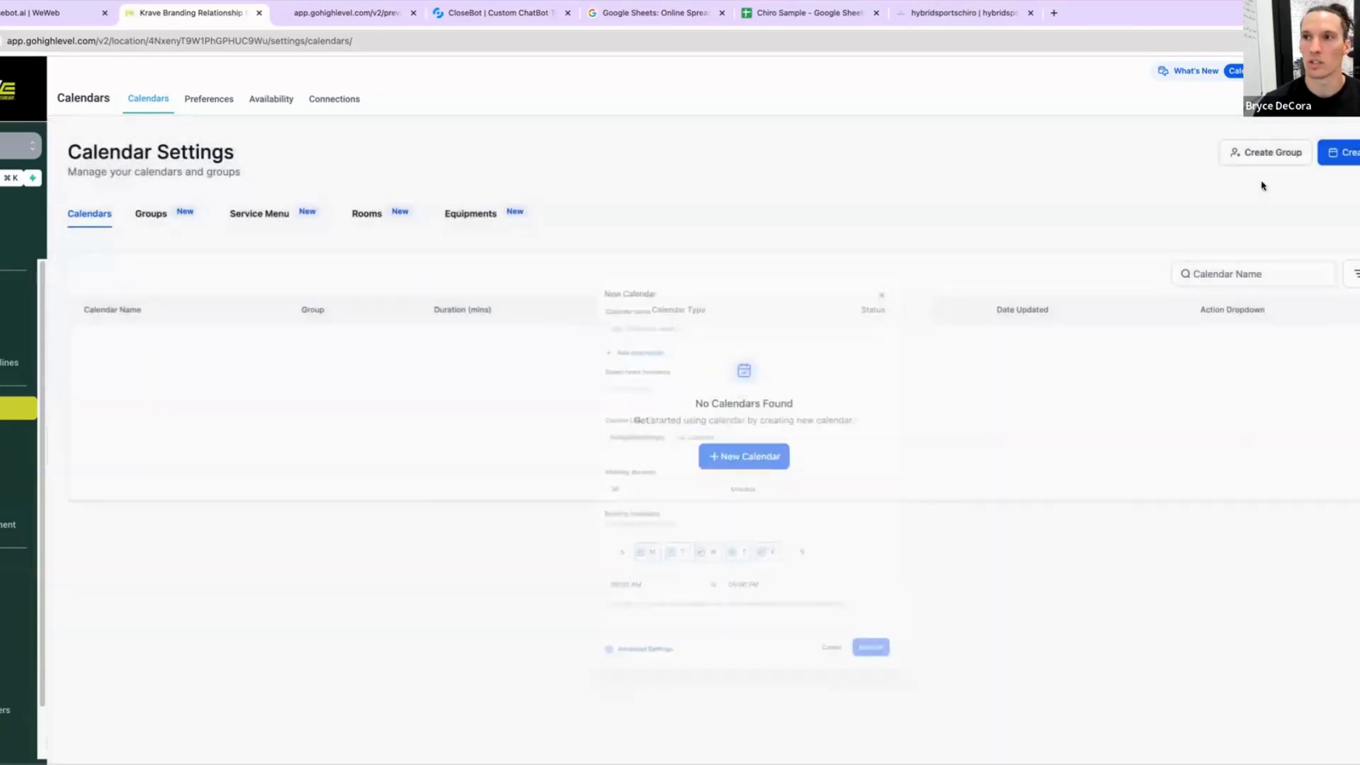
Step: Start a new Simple Calendar and name it Appointment
{"action": "left_click", "coordinate": [761, 458]}
{"action": "left_click", "coordinate": [592, 543]}
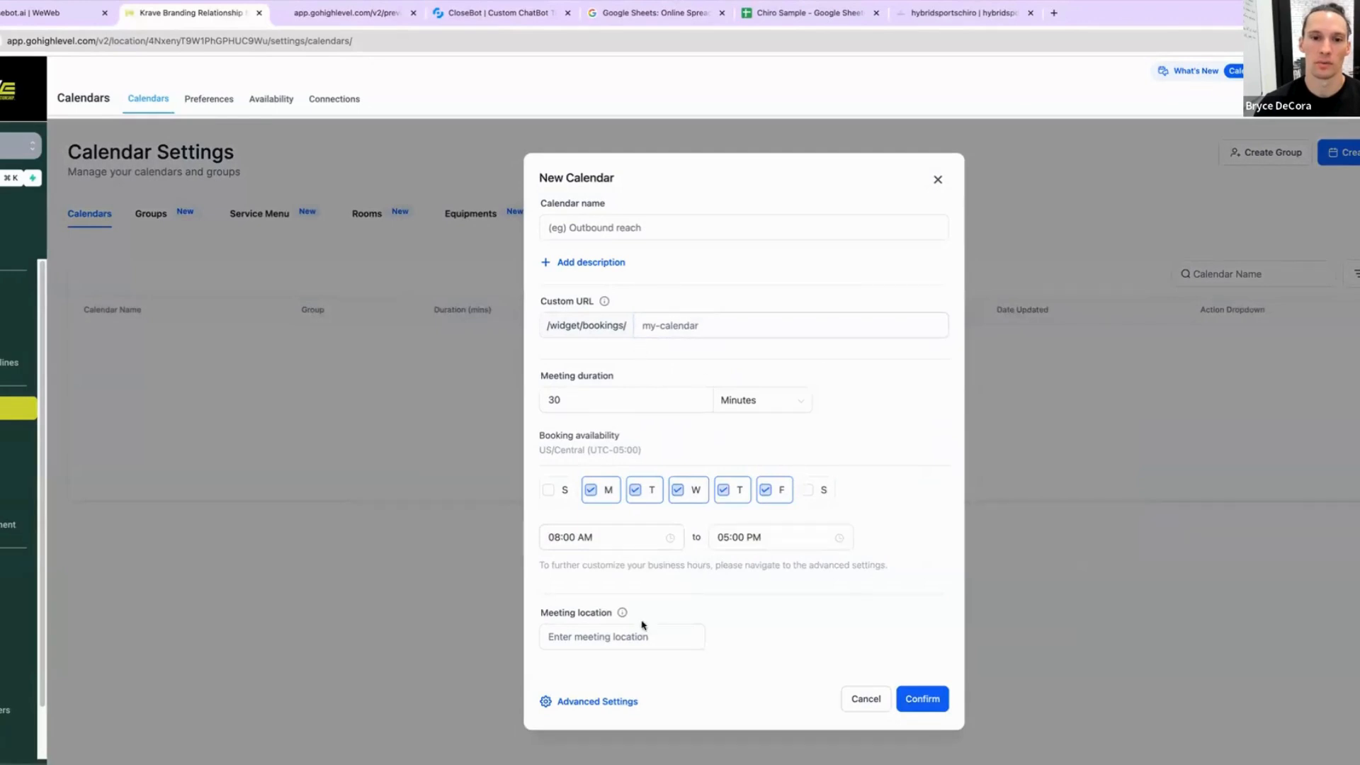
{"action": "left_click", "coordinate": [614, 229]}
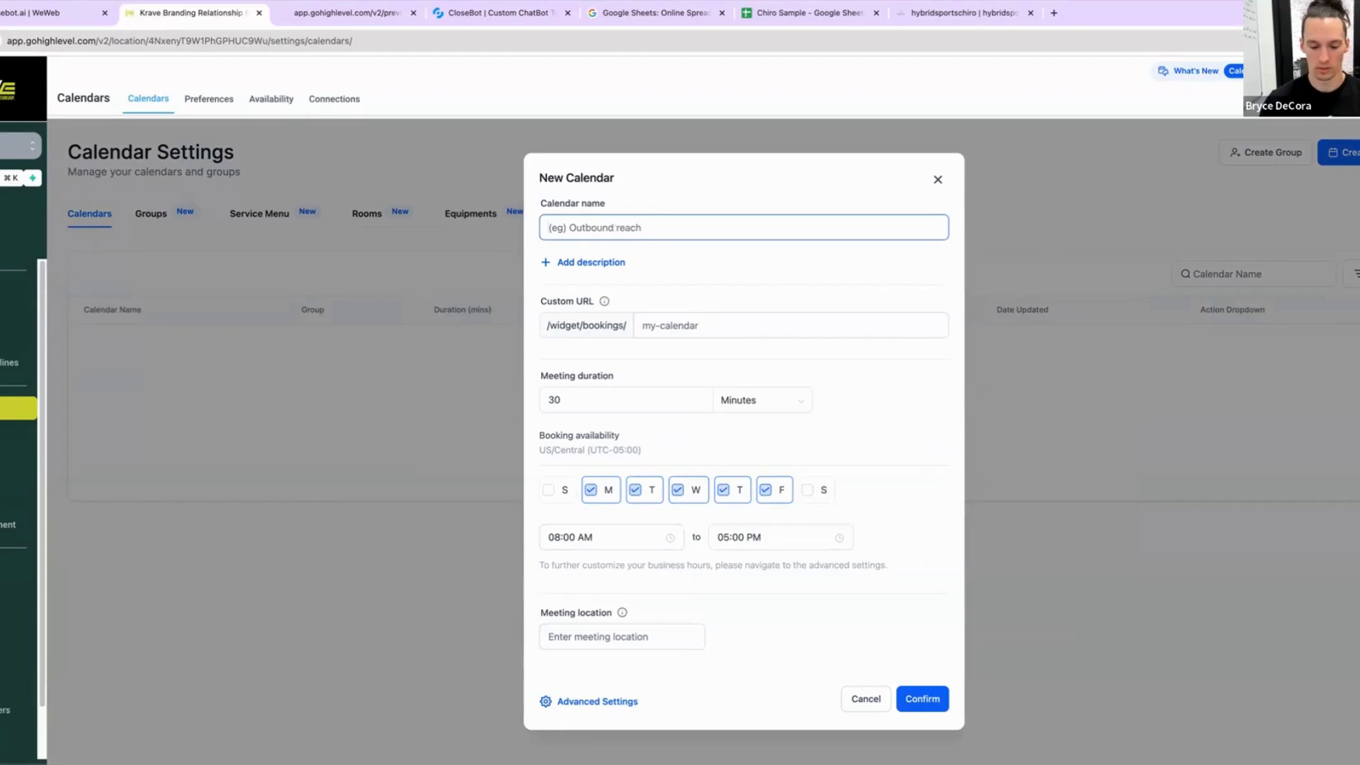
{"action": "type", "text": "Basic Appoi"}
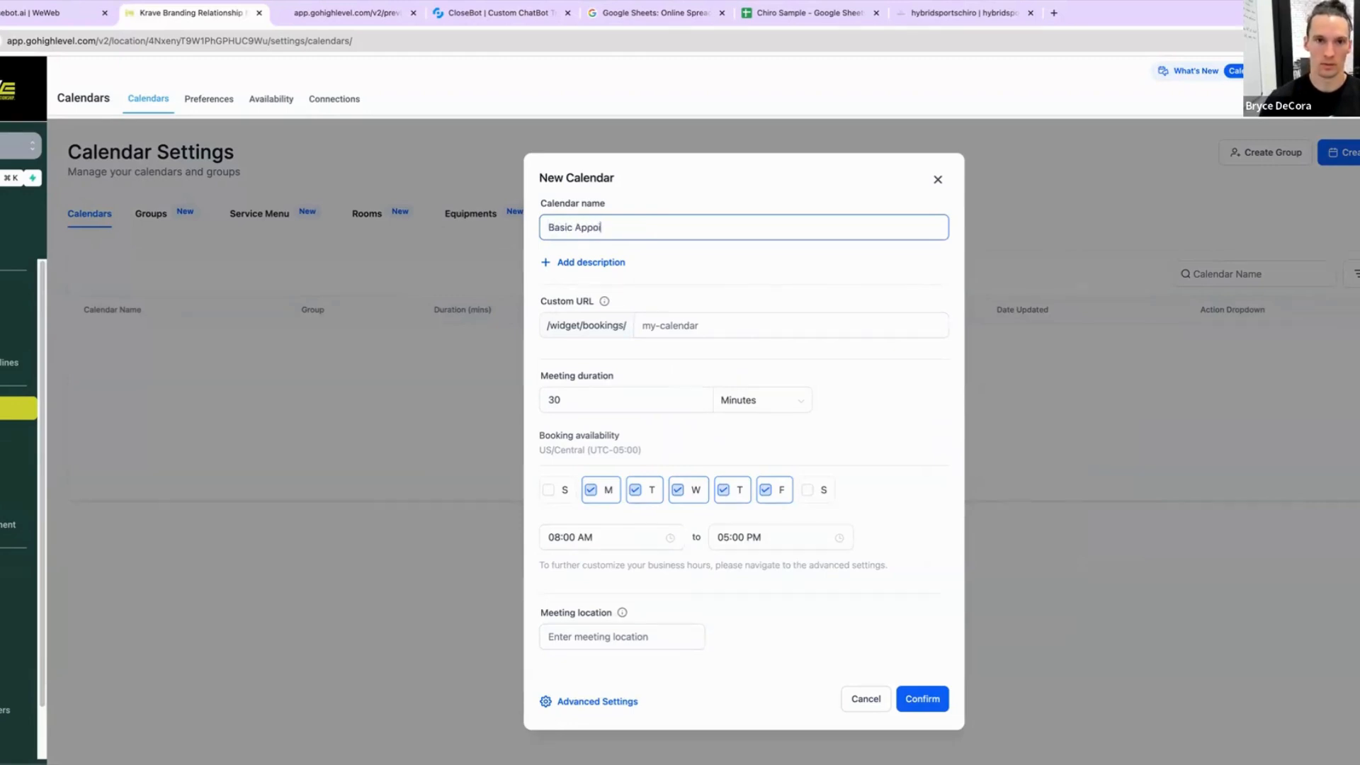
{"action": "type", "text": "ntment"}
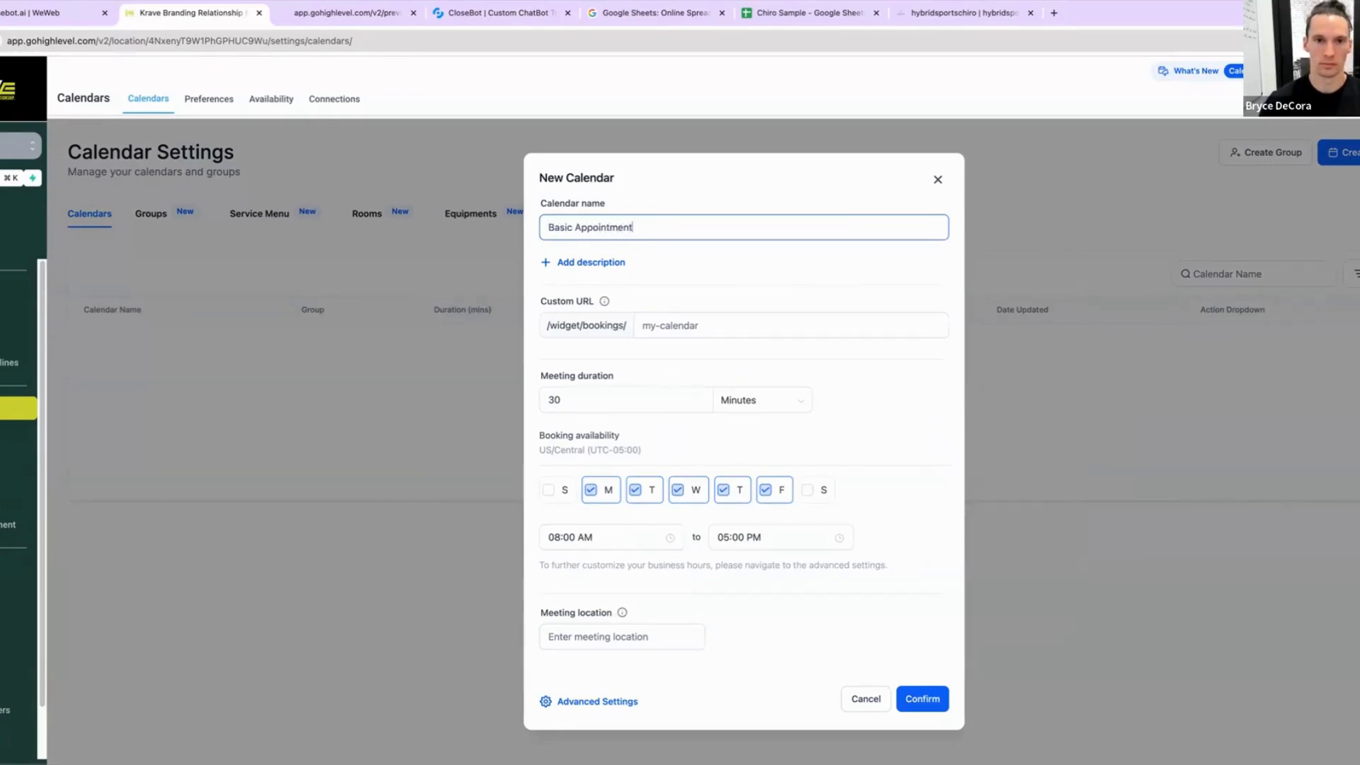
{"action": "left_click", "coordinate": [573, 227]}
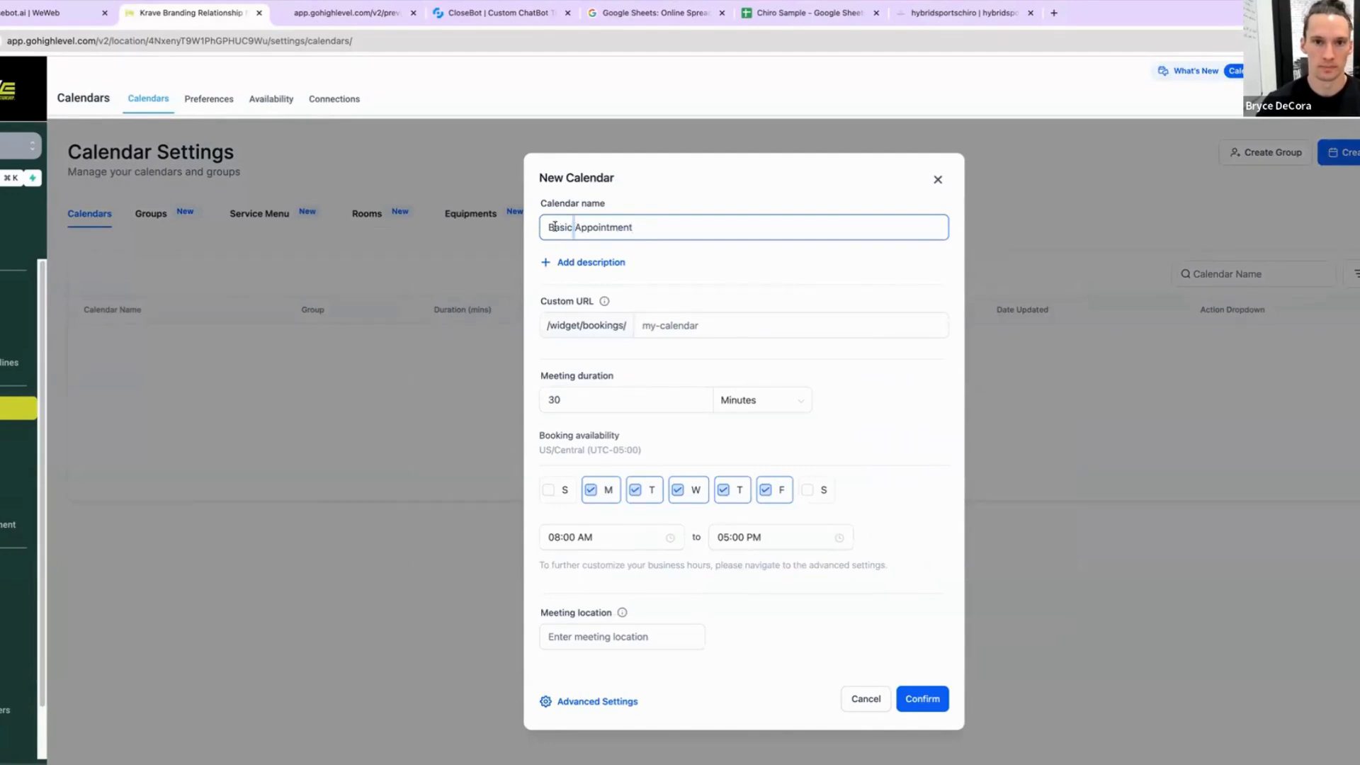
{"action": "double_click", "coordinate": [555, 227]}
{"action": "key", "text": "BackSpace"}
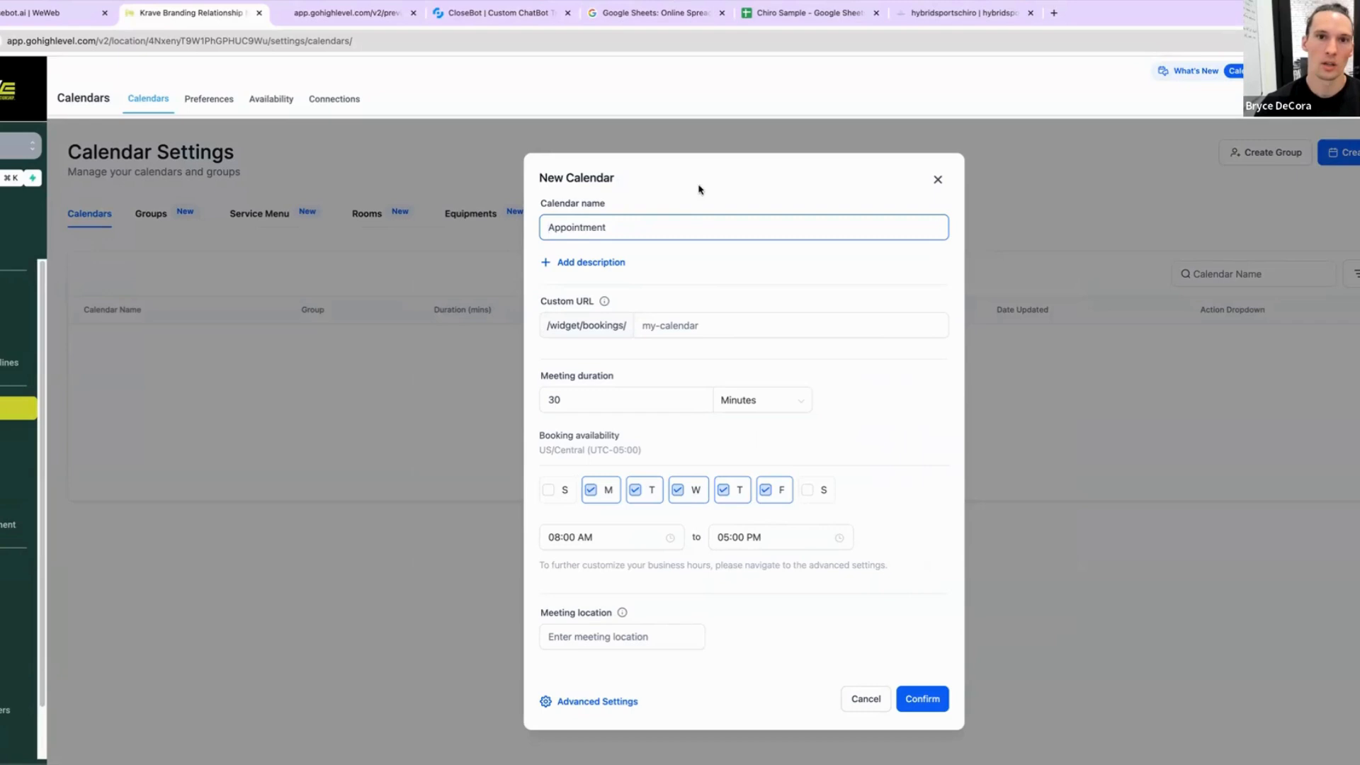
{"action": "left_click", "coordinate": [689, 199]}
{"action": "left_click", "coordinate": [635, 221]}
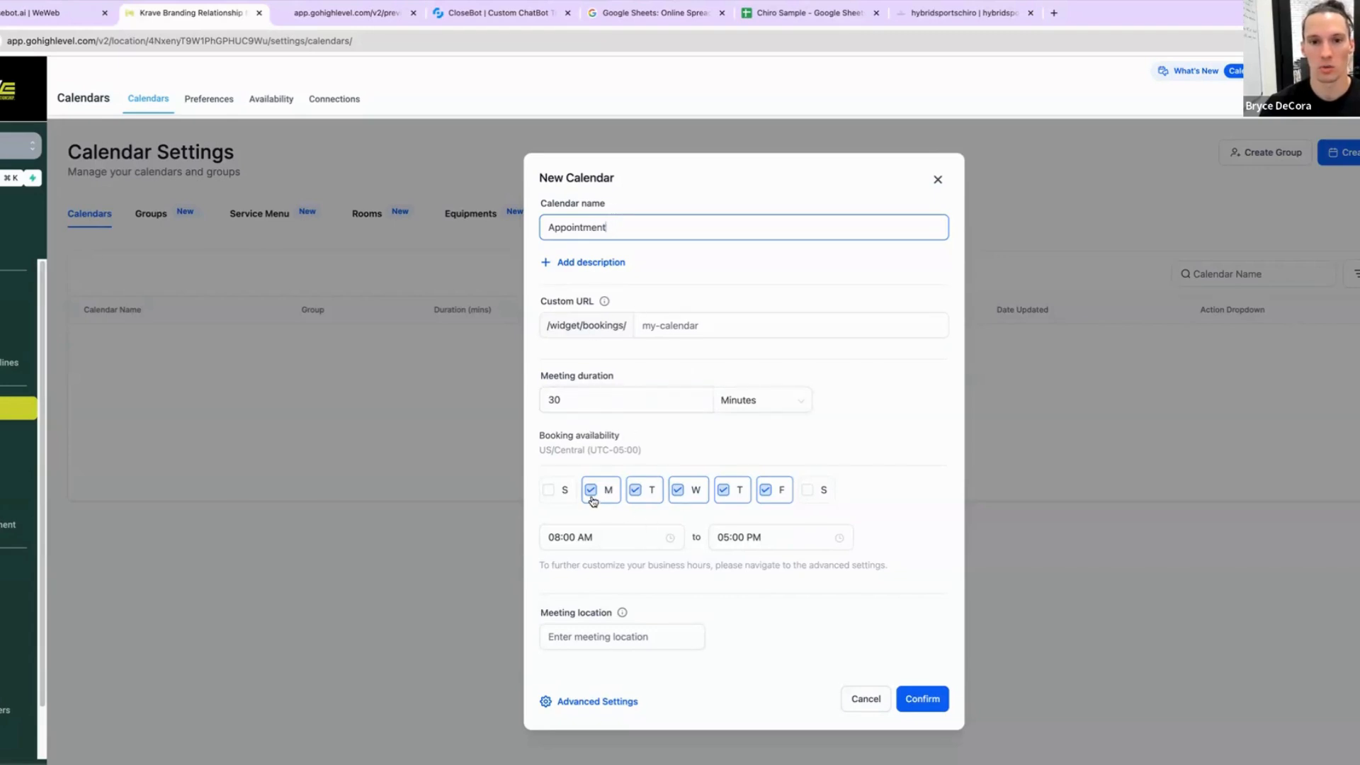
Step: Set the calendar's custom URL slug to 30-minute-jdkfkjd and confirm creating the calendar
{"action": "left_click", "coordinate": [921, 699]}
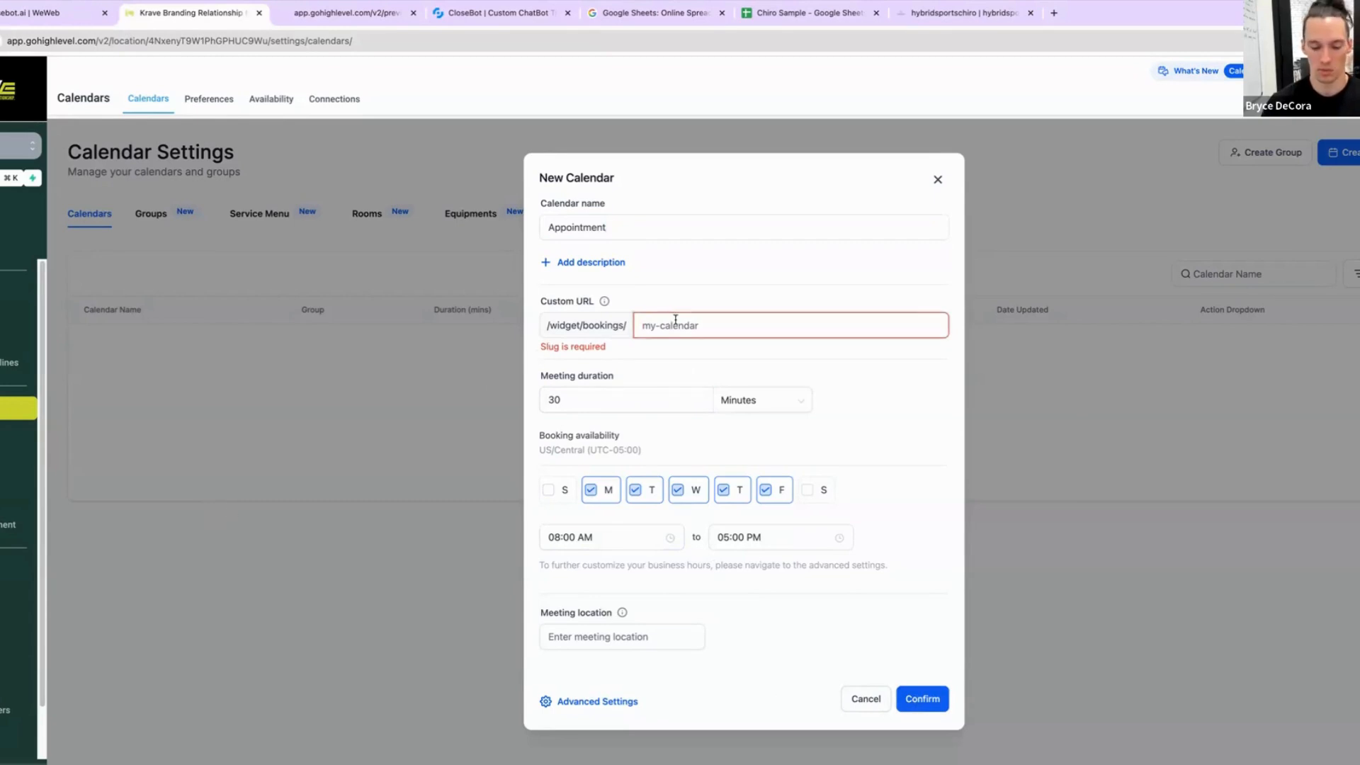
{"action": "type", "text": "30-"}
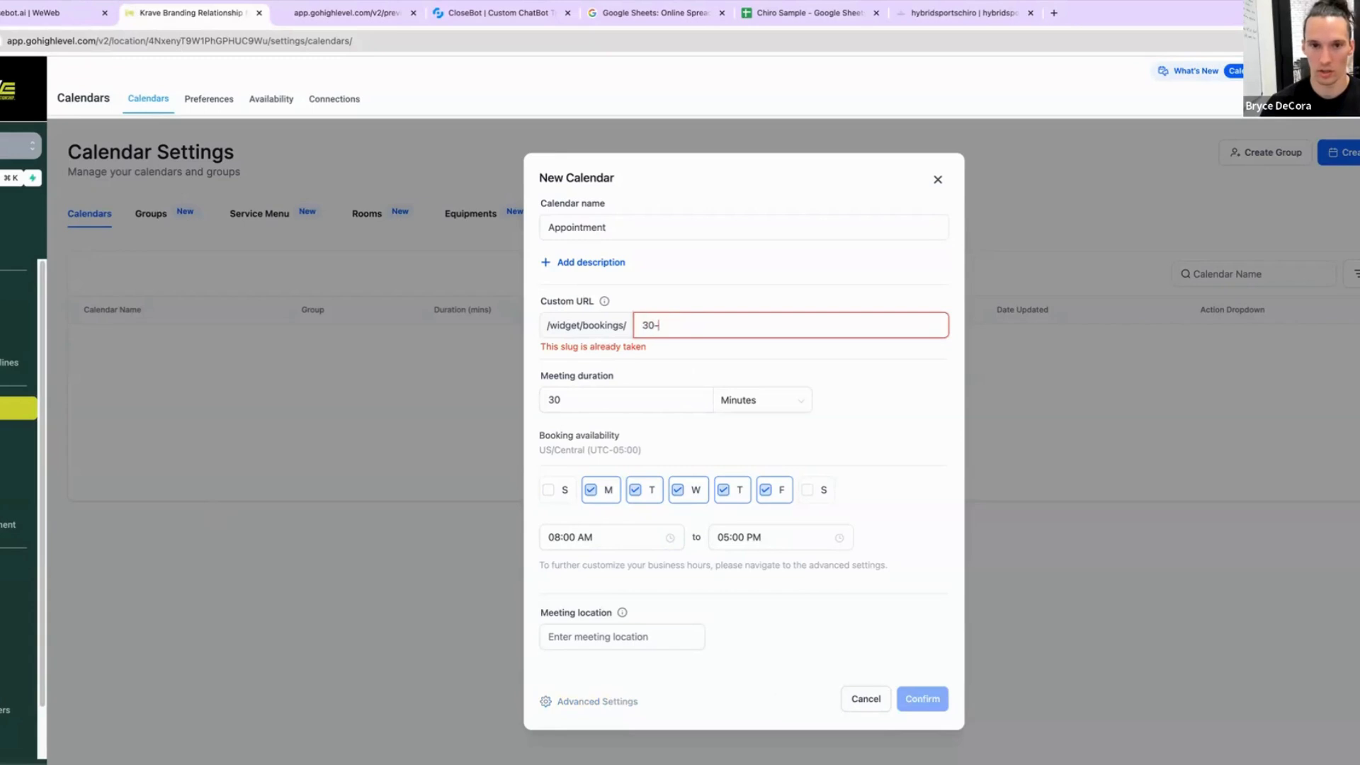
{"action": "type", "text": "minute-"}
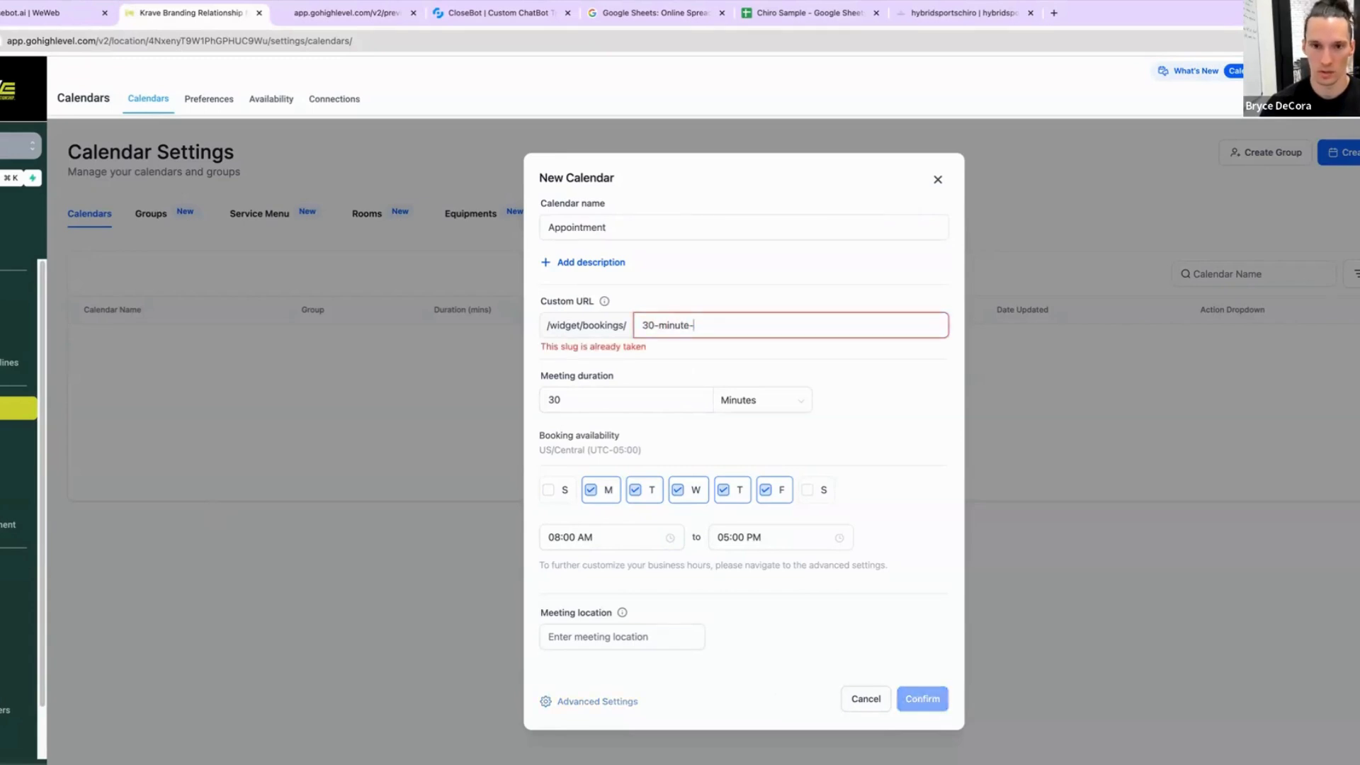
{"action": "type", "text": "jdkfkjd"}
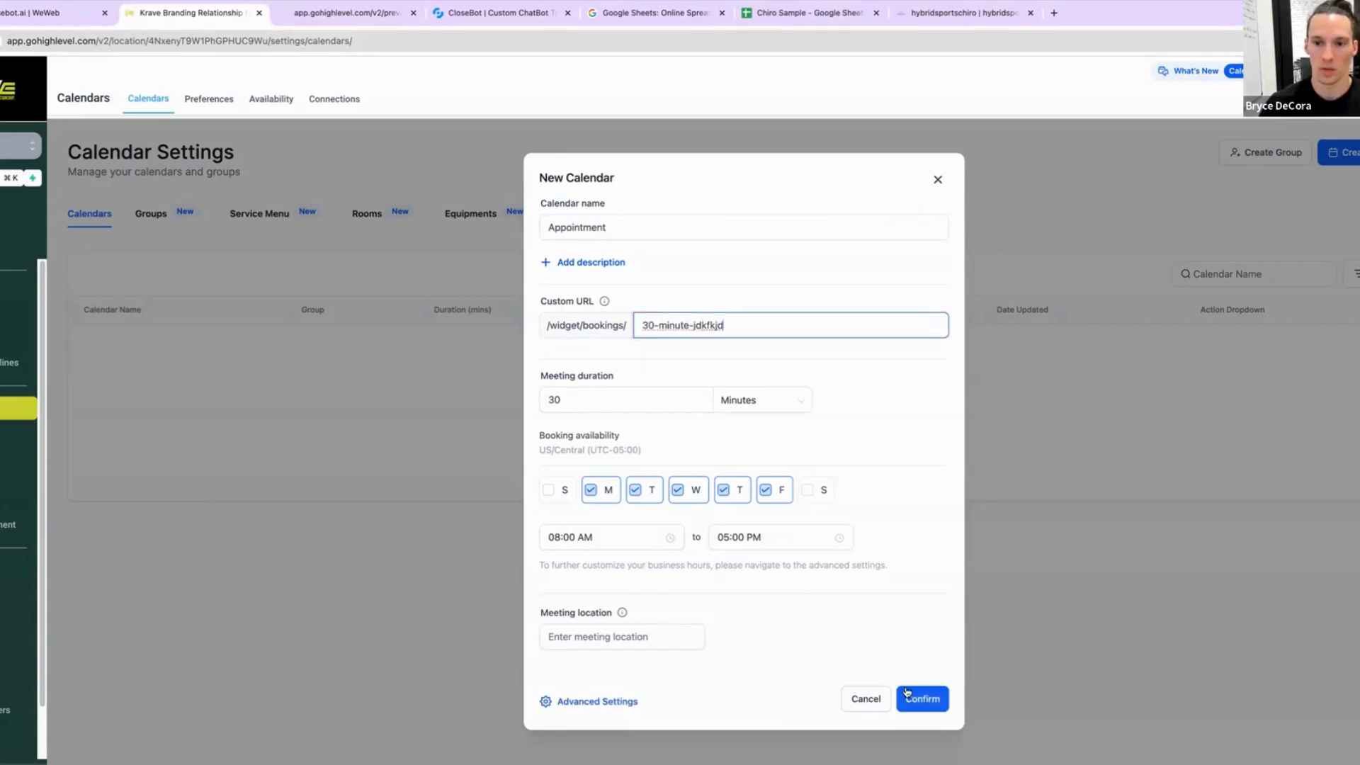
{"action": "left_click", "coordinate": [929, 701]}
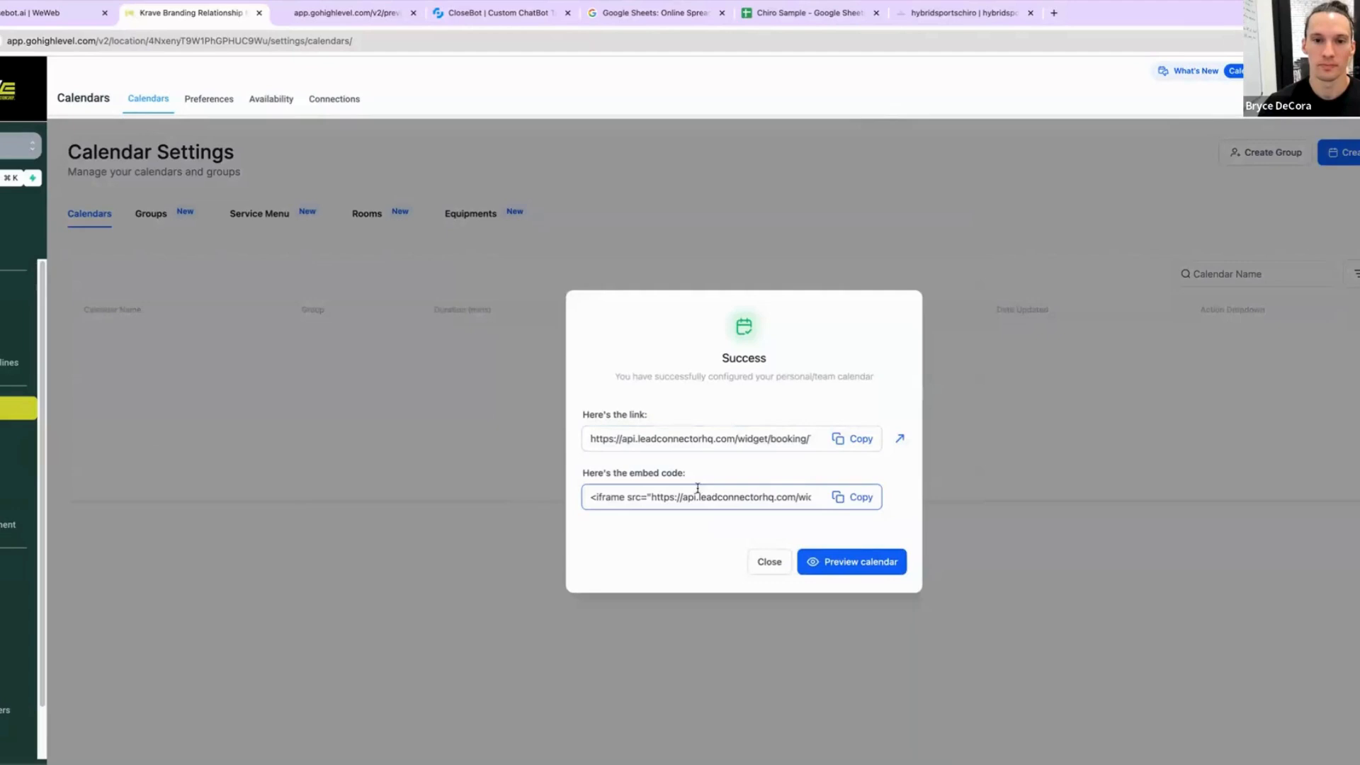
Step: Examine the new calendar's booking link and its calendar ID, then close the success dialog
{"action": "scroll", "coordinate": [742, 439], "scroll_direction": "right", "scroll_amount": 2}
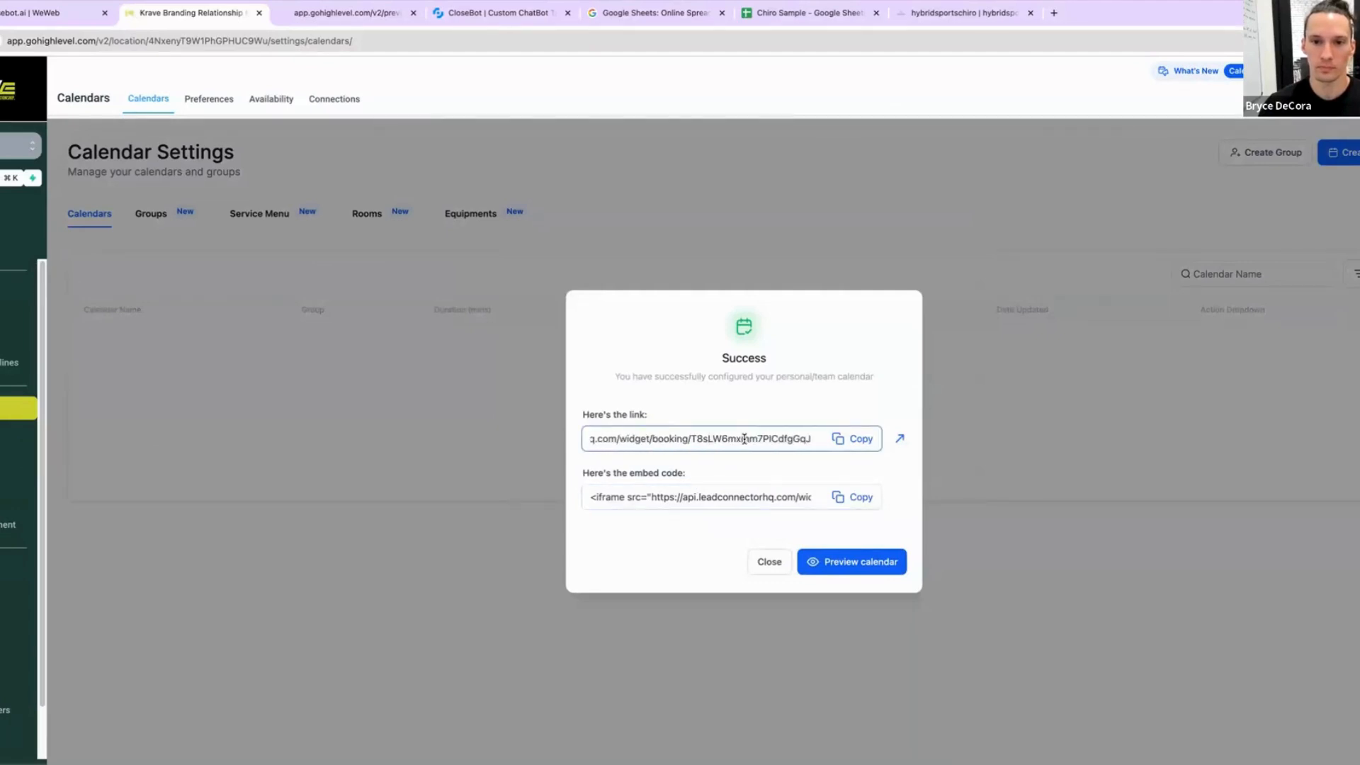
{"action": "double_click", "coordinate": [767, 439]}
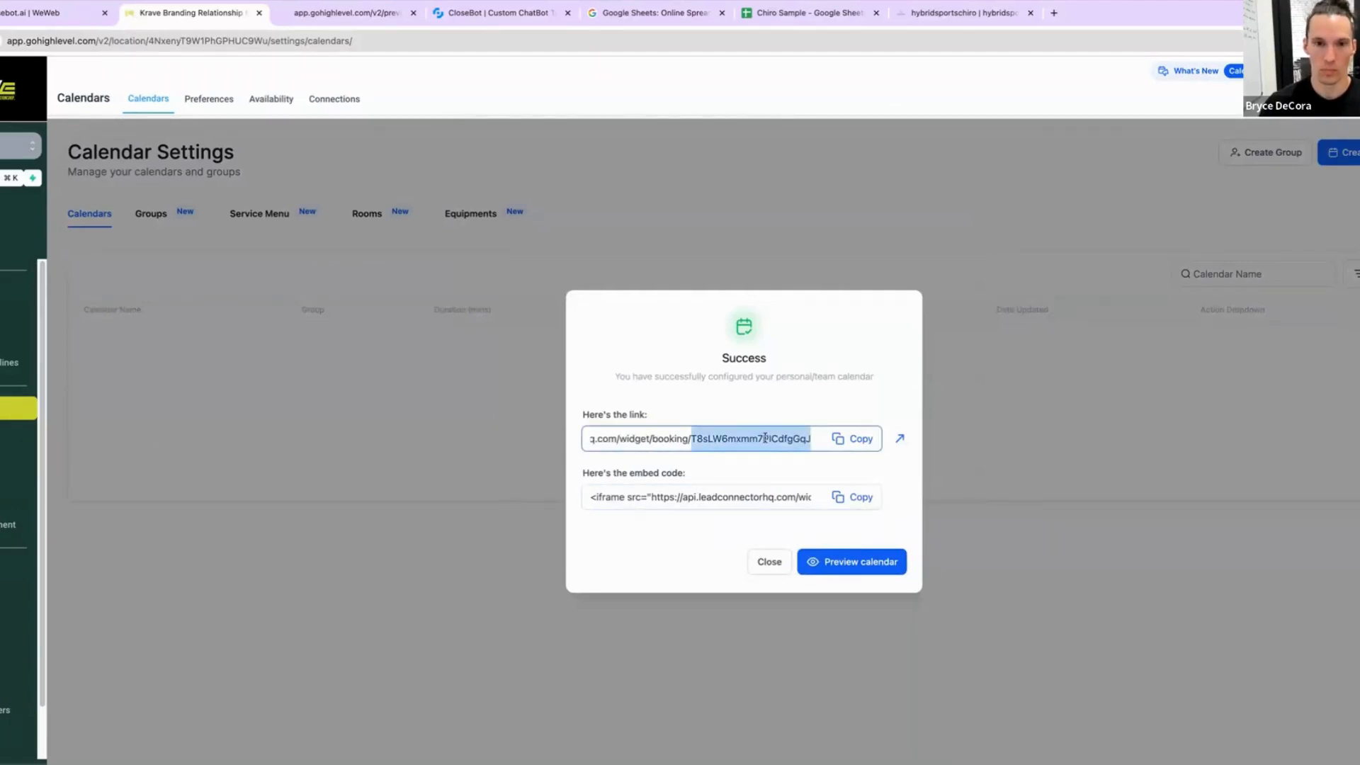
{"action": "scroll", "coordinate": [701, 438], "scroll_direction": "left", "scroll_amount": 2}
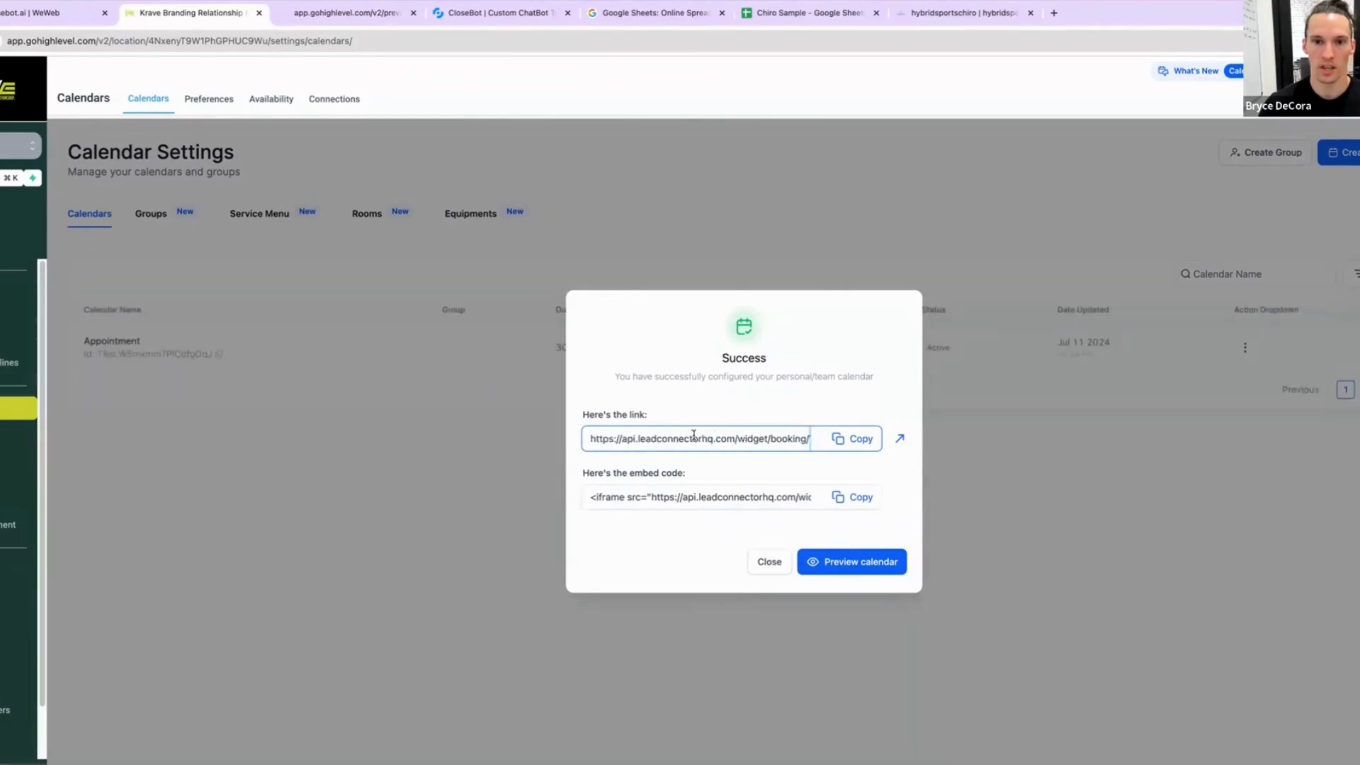
{"action": "scroll", "coordinate": [626, 439], "scroll_direction": "right", "scroll_amount": 2}
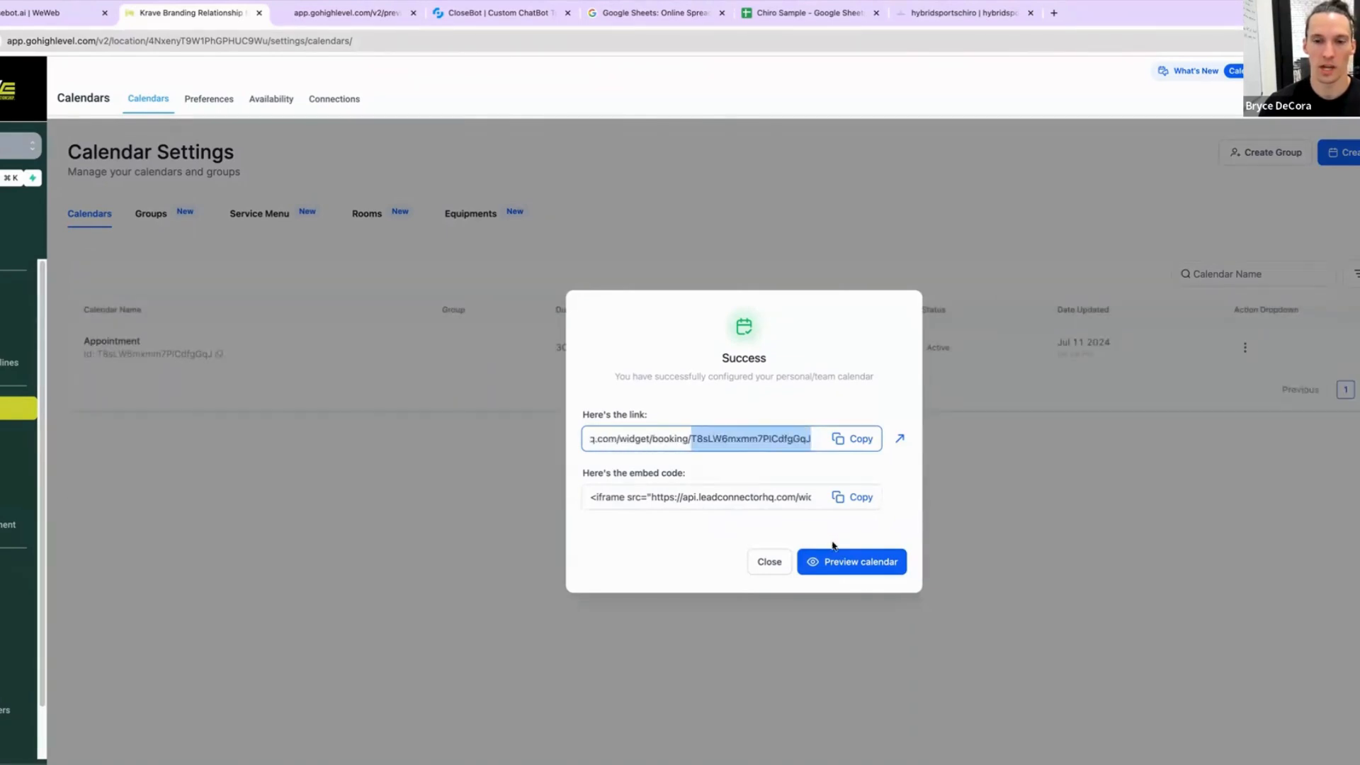
{"action": "left_click", "coordinate": [768, 563]}
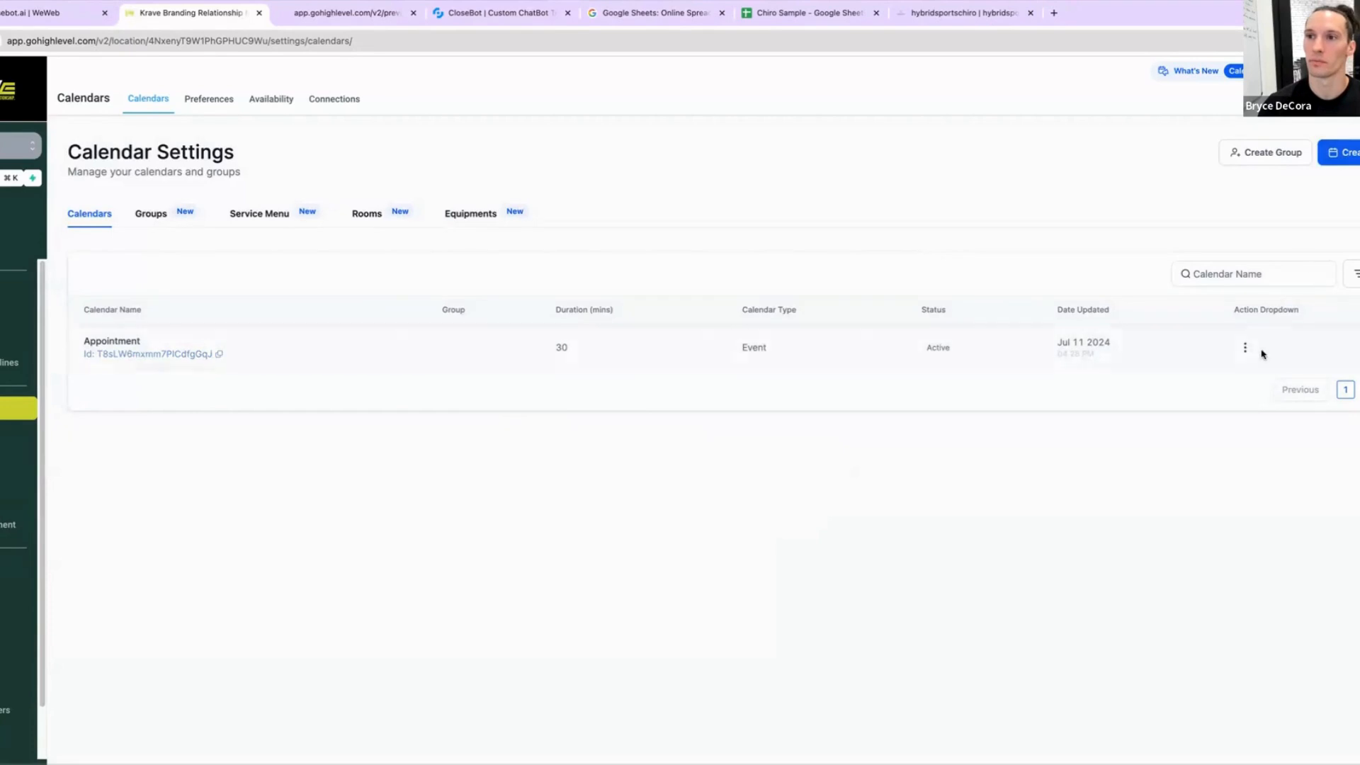
Step: Try to duplicate the Appointment calendar
{"action": "left_click", "coordinate": [1245, 347]}
{"action": "left_click", "coordinate": [1250, 237]}
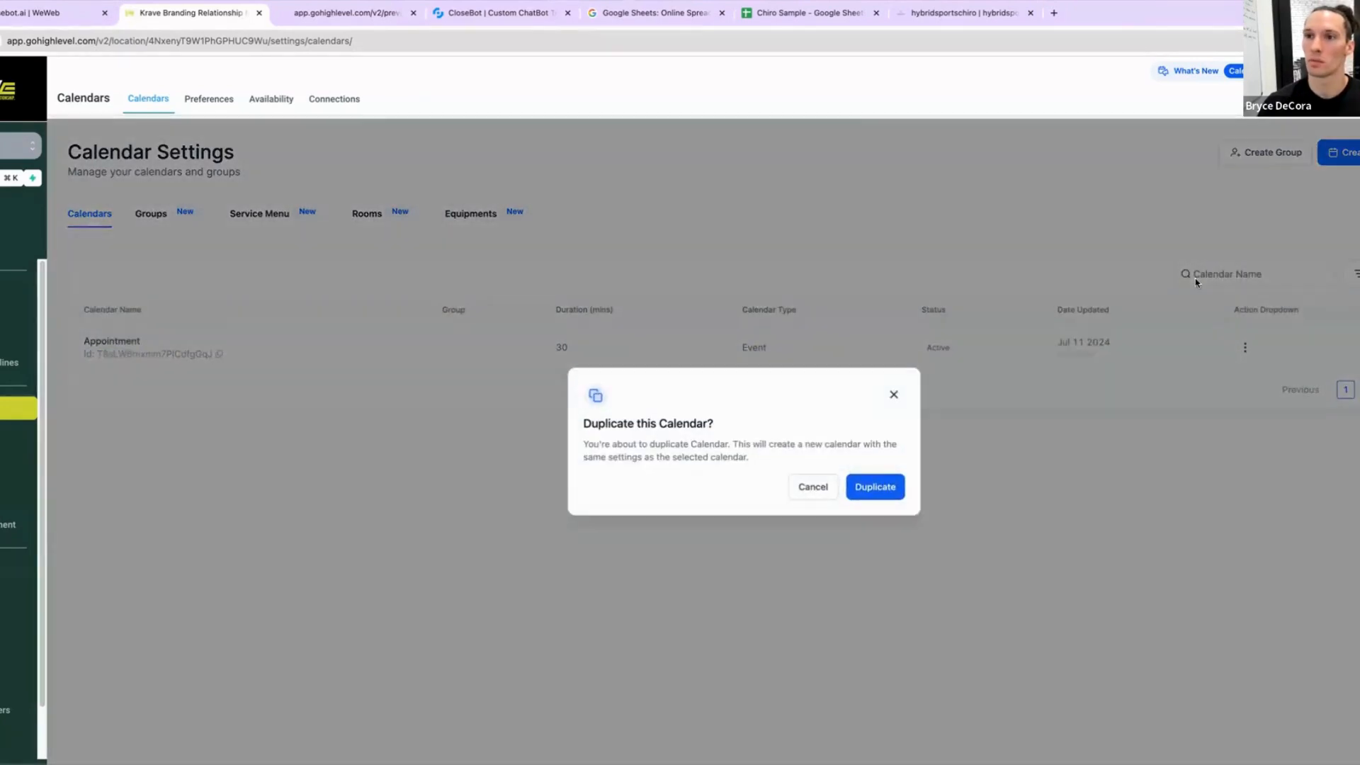
{"action": "left_click", "coordinate": [882, 487]}
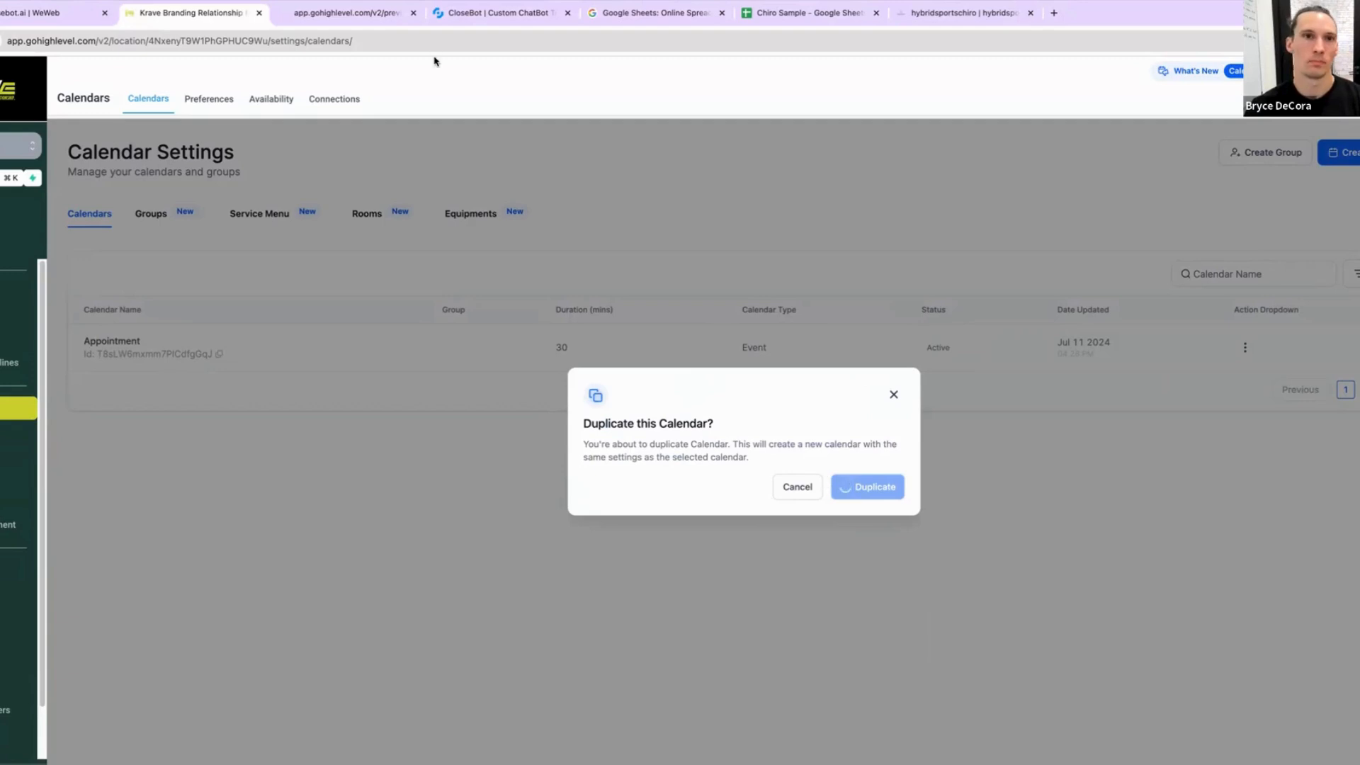
Step: Switch to CloseBot and open the Discover Motivator objective to review it, then close it
{"action": "left_click", "coordinate": [468, 14]}
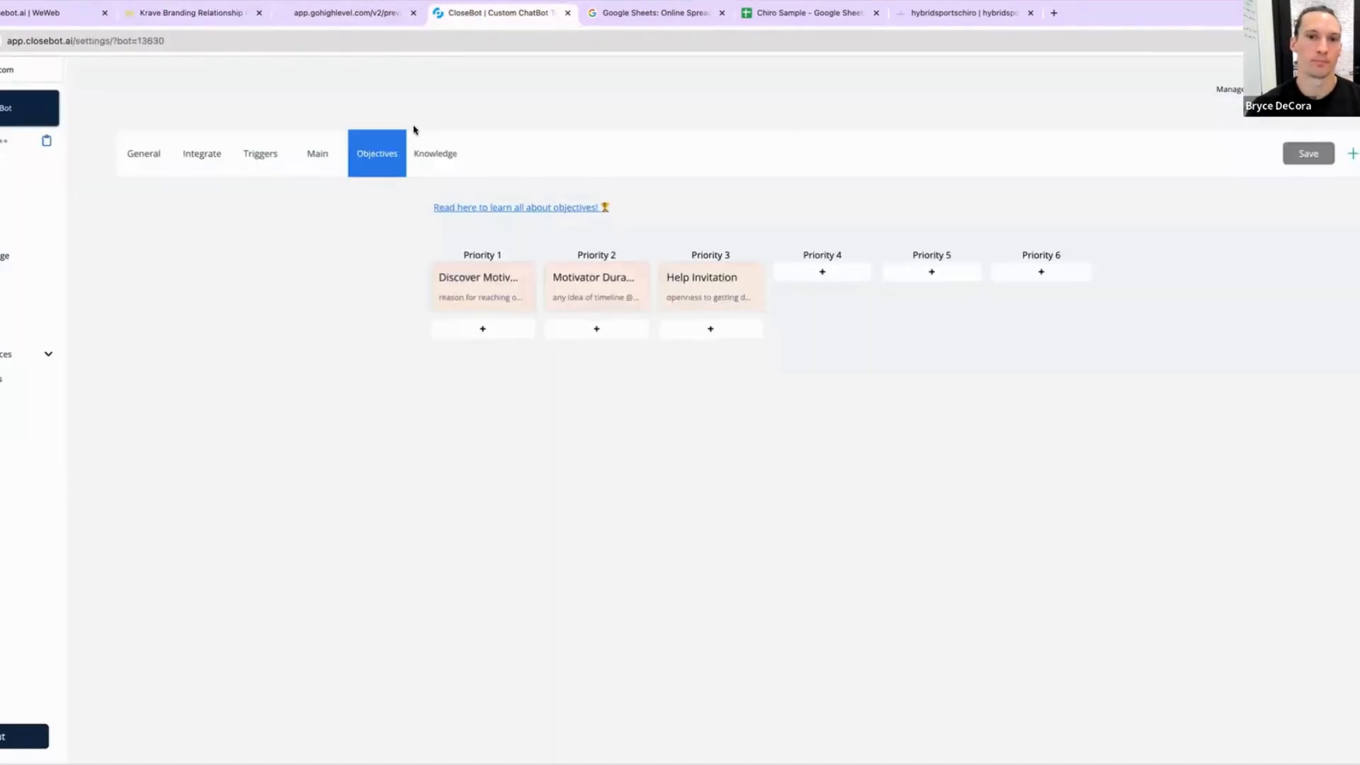
{"action": "left_click", "coordinate": [499, 298]}
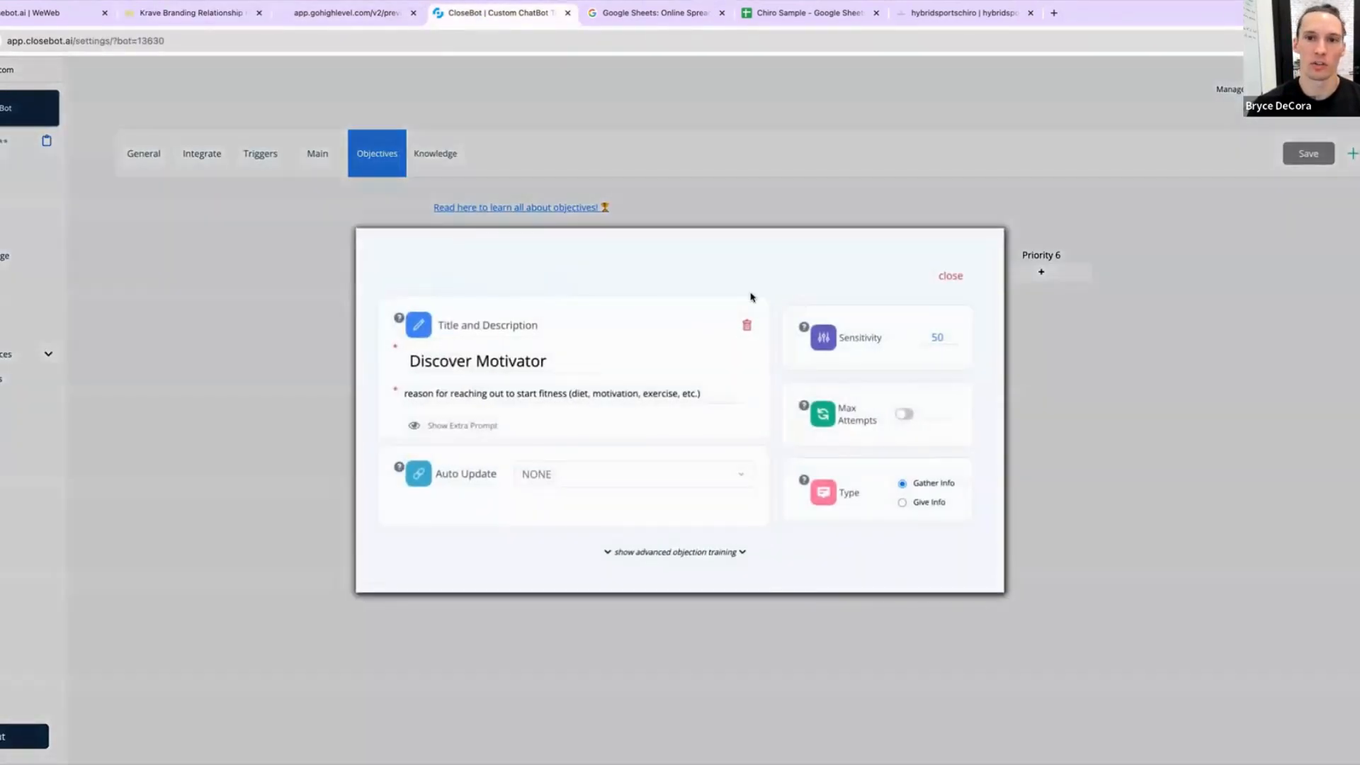
{"action": "triple_click", "coordinate": [538, 360]}
{"action": "left_click", "coordinate": [956, 272]}
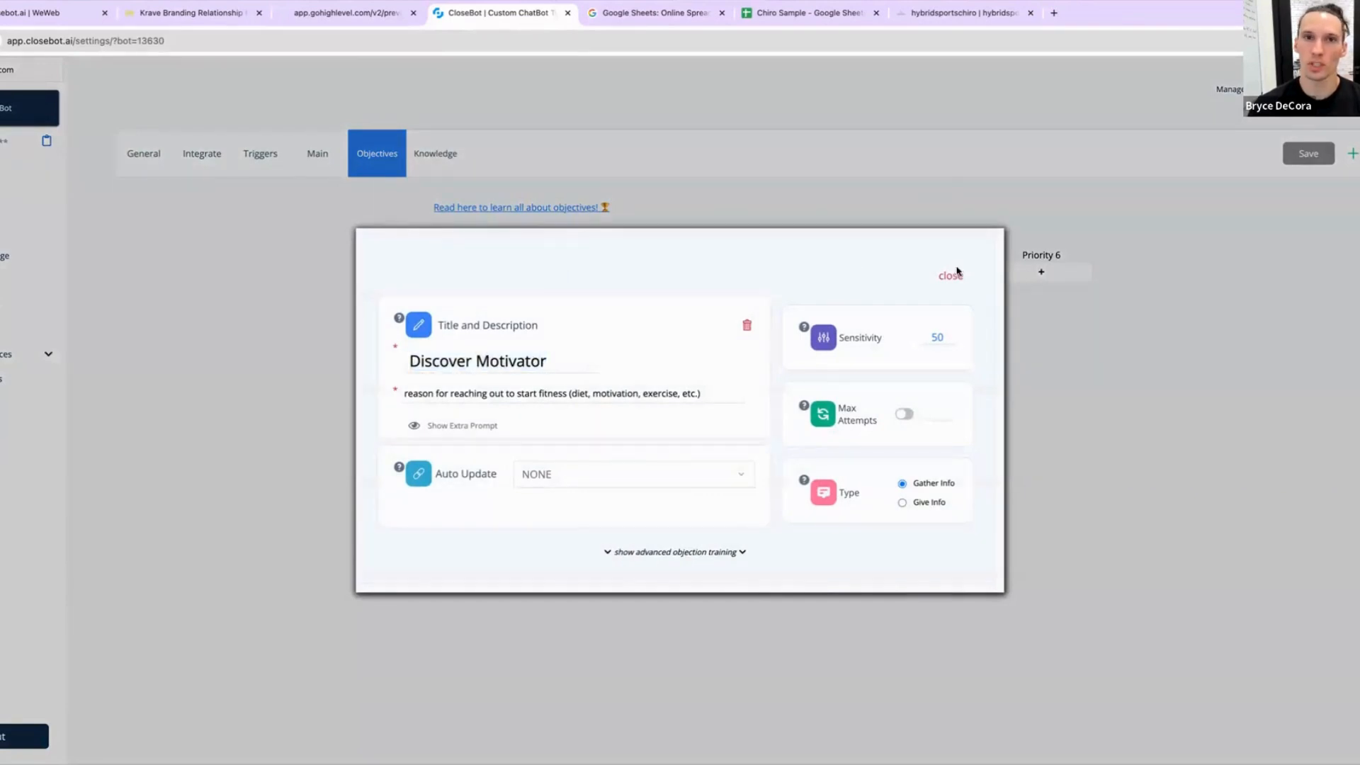
Step: Dismiss the duplicate calendar dialog in GoHighLevel and open the Custom Fields settings page
{"action": "left_click", "coordinate": [191, 13]}
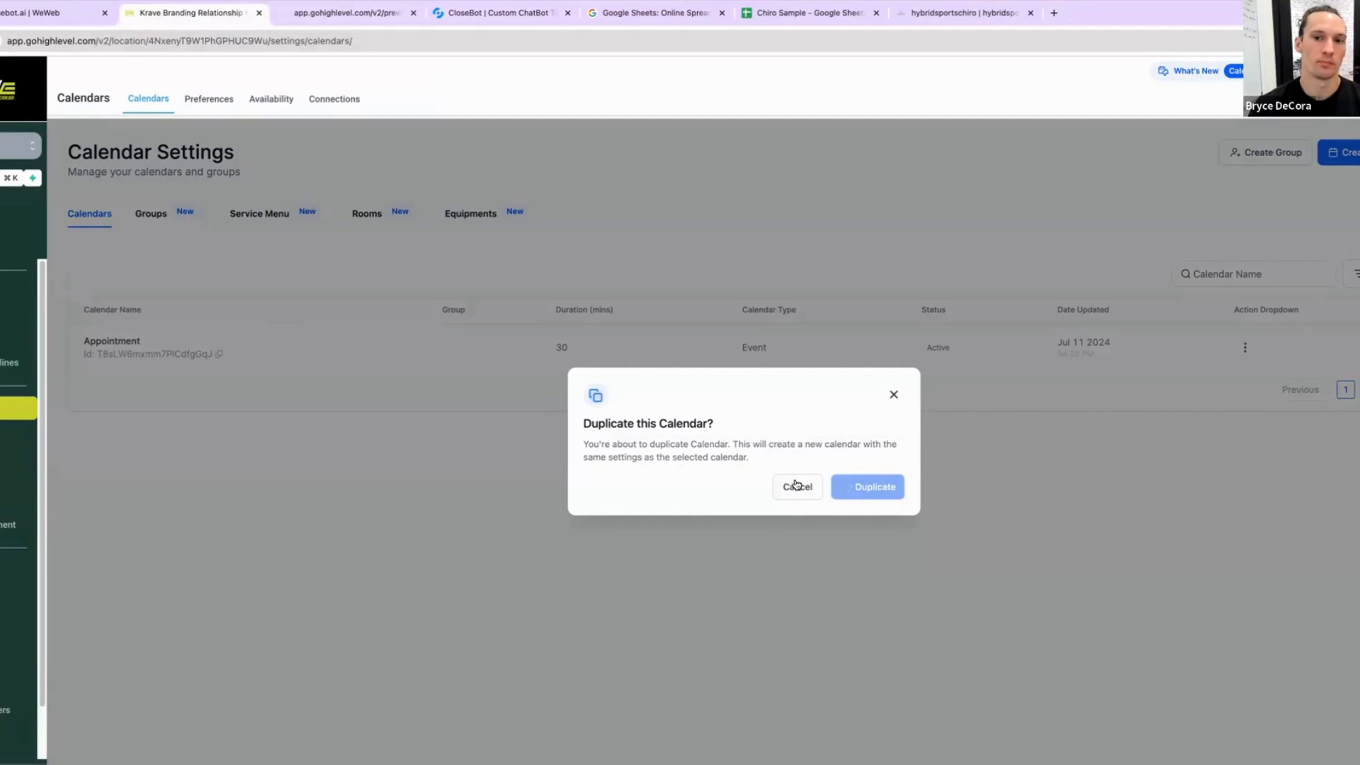
{"action": "left_click", "coordinate": [894, 395]}
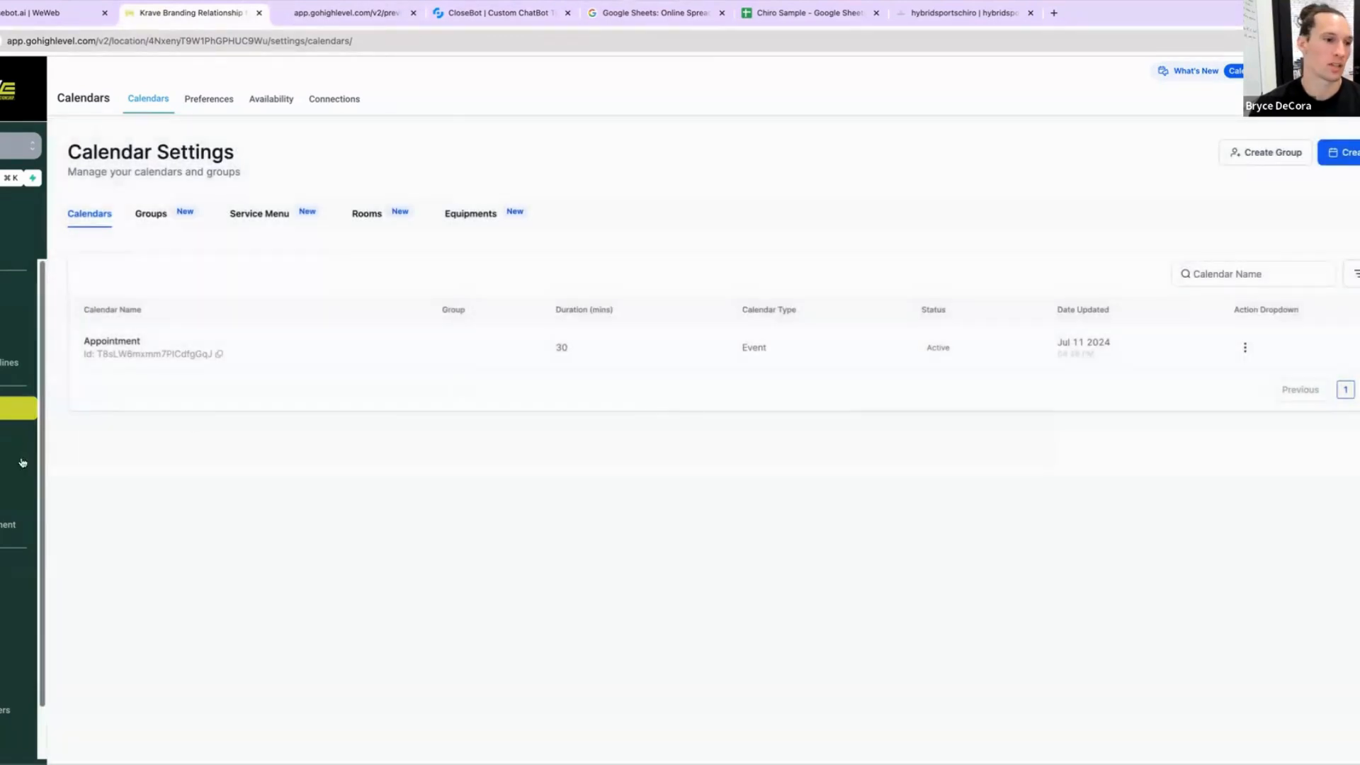
{"action": "scroll", "coordinate": [18, 630], "scroll_direction": "down", "scroll_amount": 2}
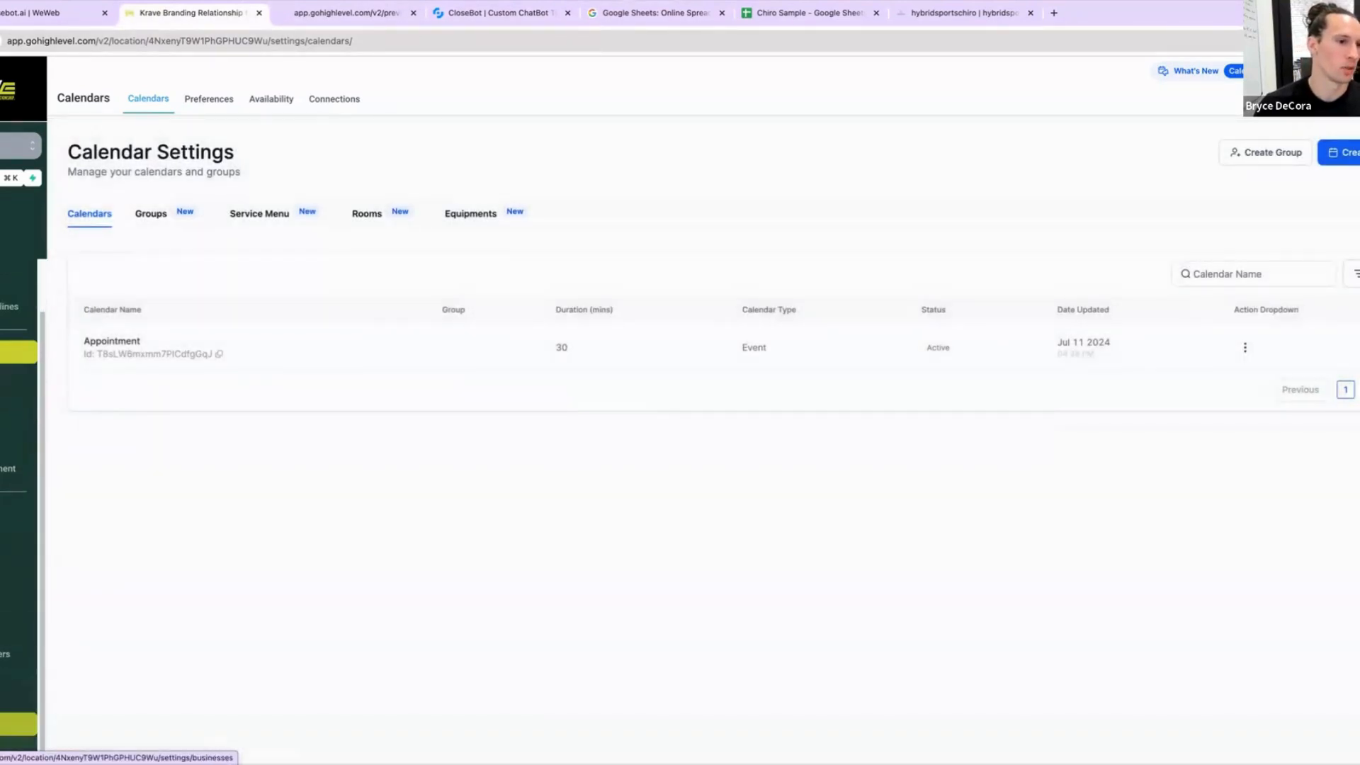
{"action": "left_click", "coordinate": [17, 513]}
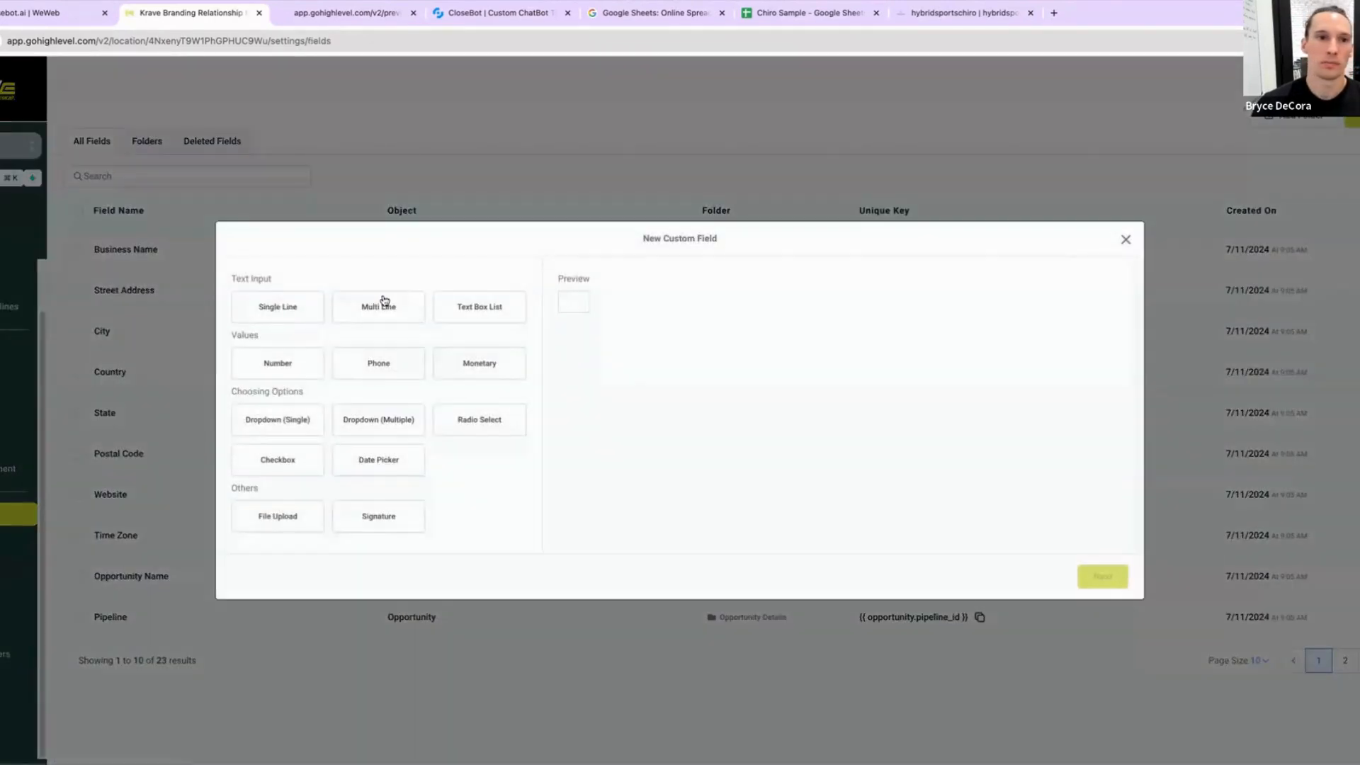
Step: Create a new Dropdown (Single) custom field named Type of Service in the General Info group
{"action": "left_click", "coordinate": [406, 316]}
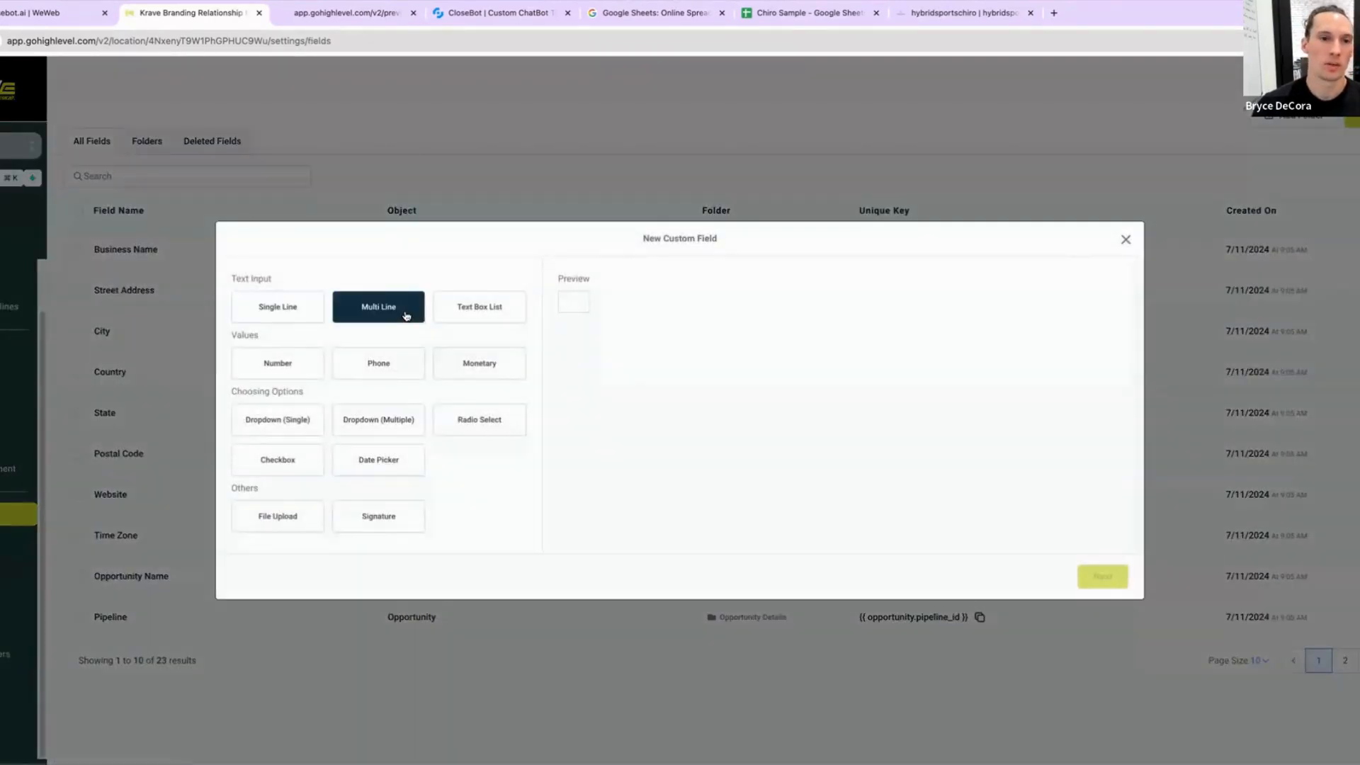
{"action": "left_click", "coordinate": [282, 423]}
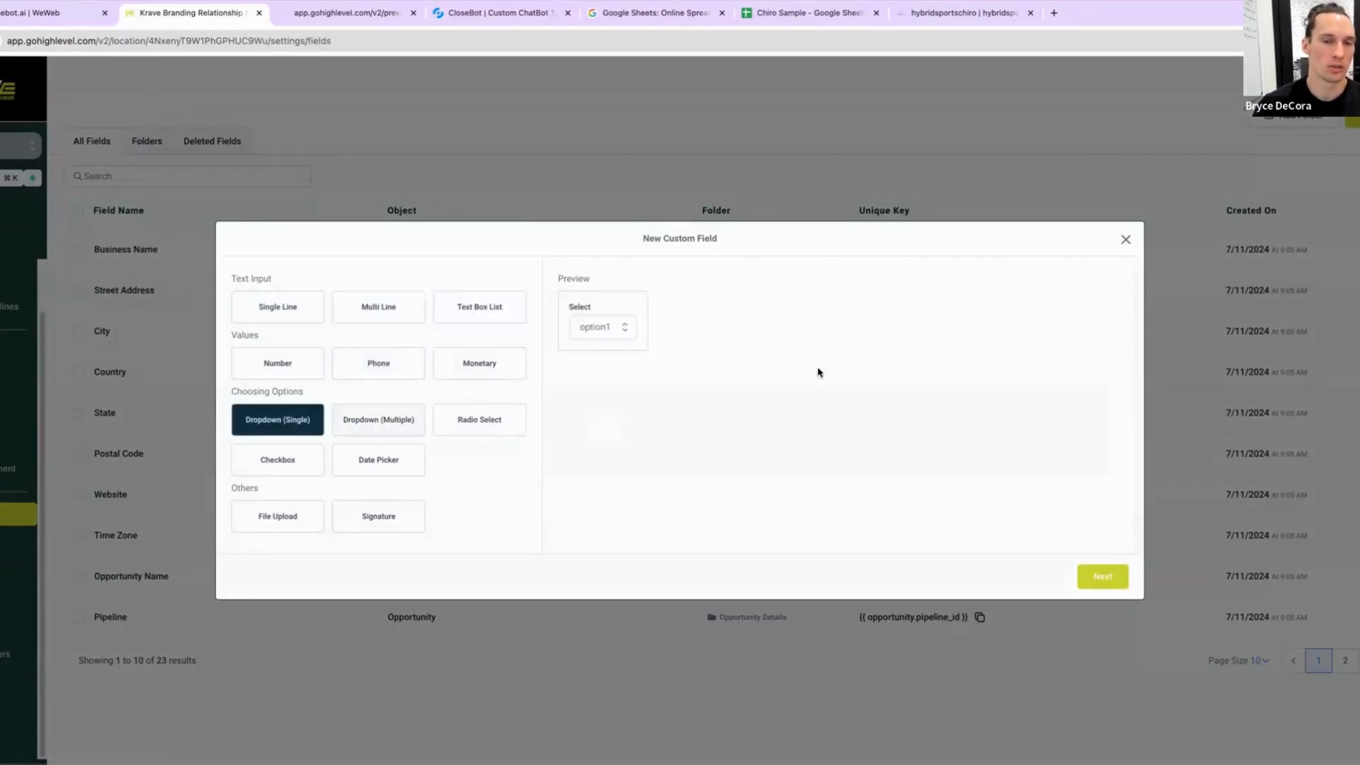
{"action": "left_click", "coordinate": [1105, 578]}
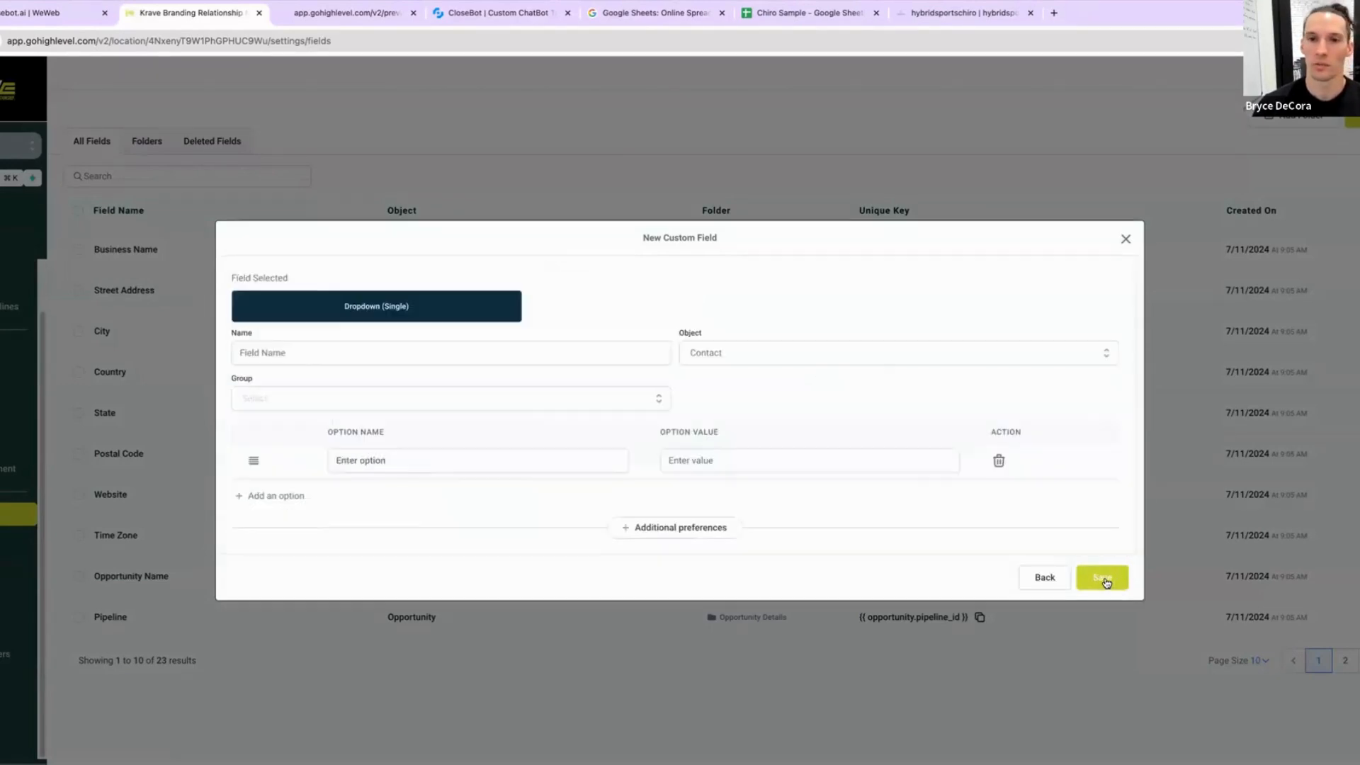
{"action": "left_click", "coordinate": [387, 359]}
{"action": "type", "text": "T"}
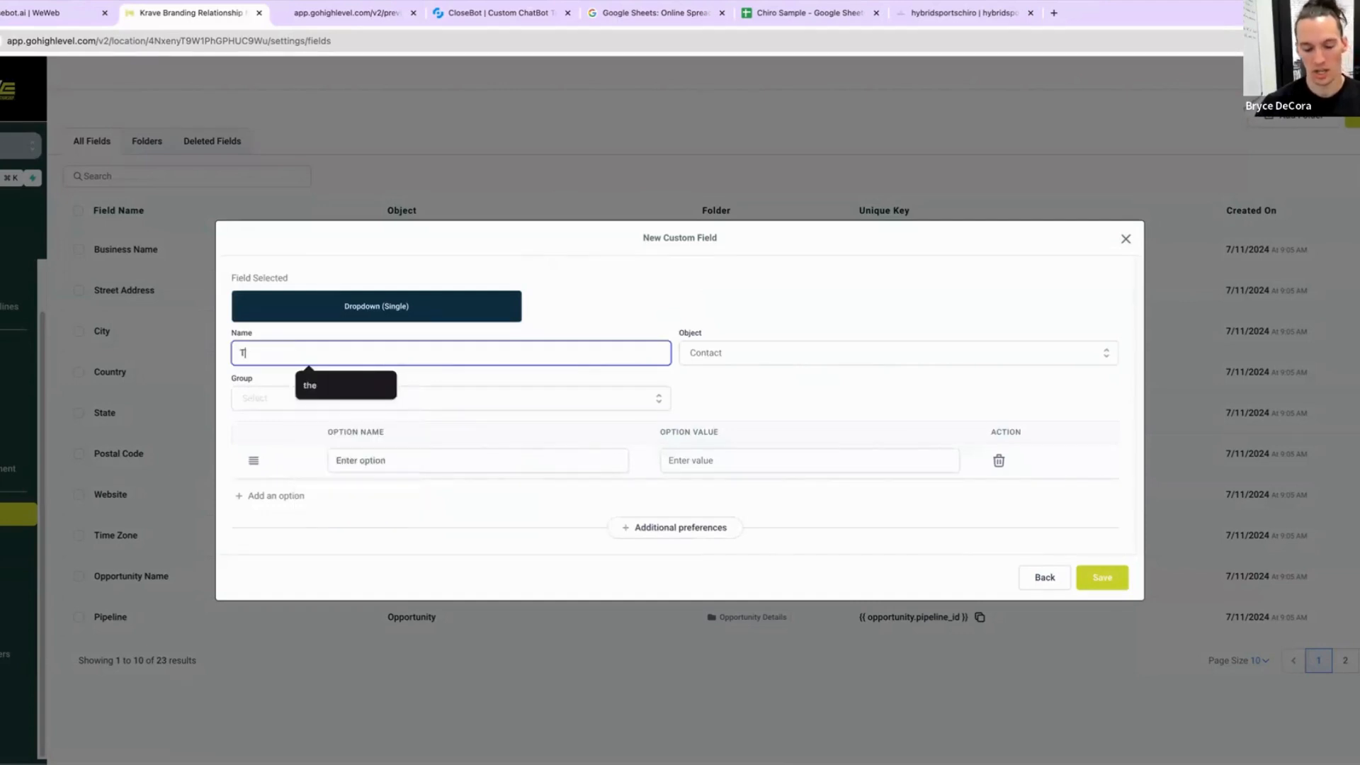
{"action": "type", "text": "ype of Service"}
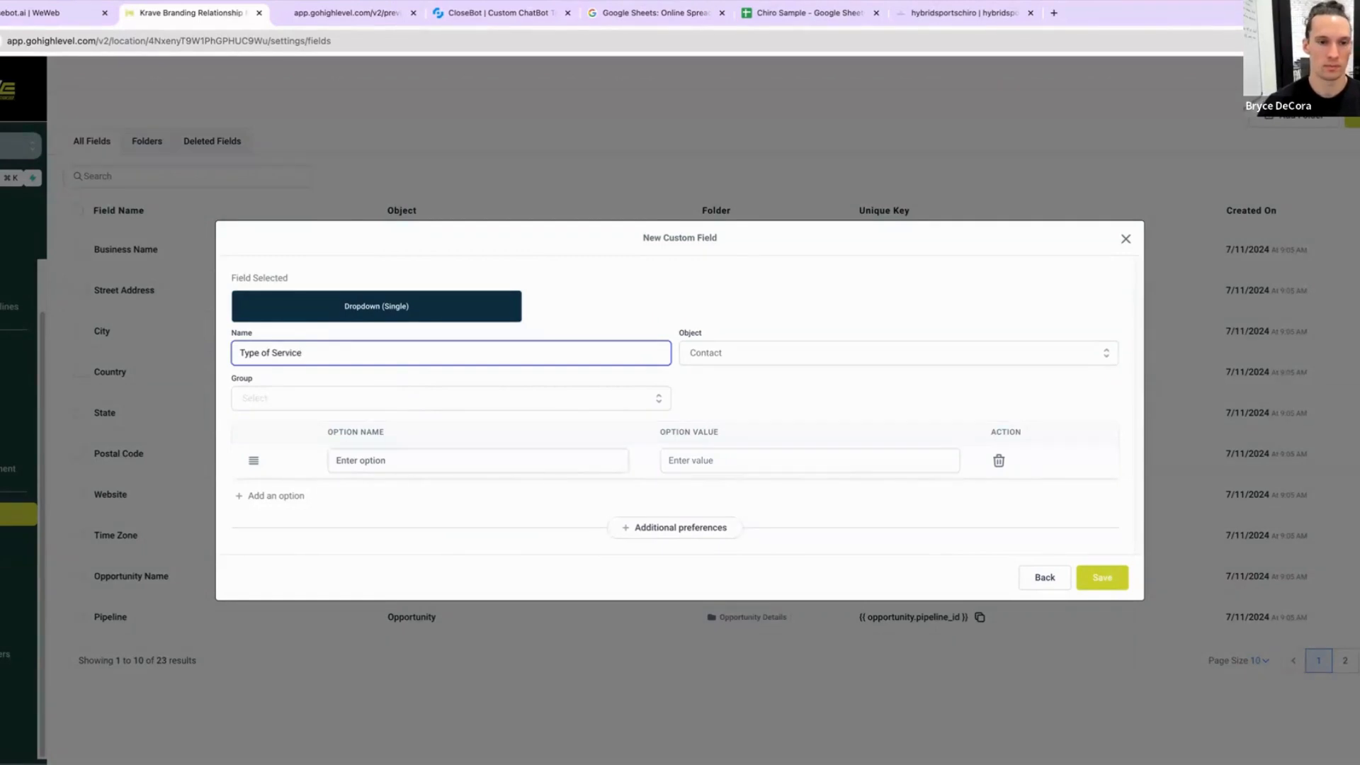
{"action": "left_click", "coordinate": [387, 398]}
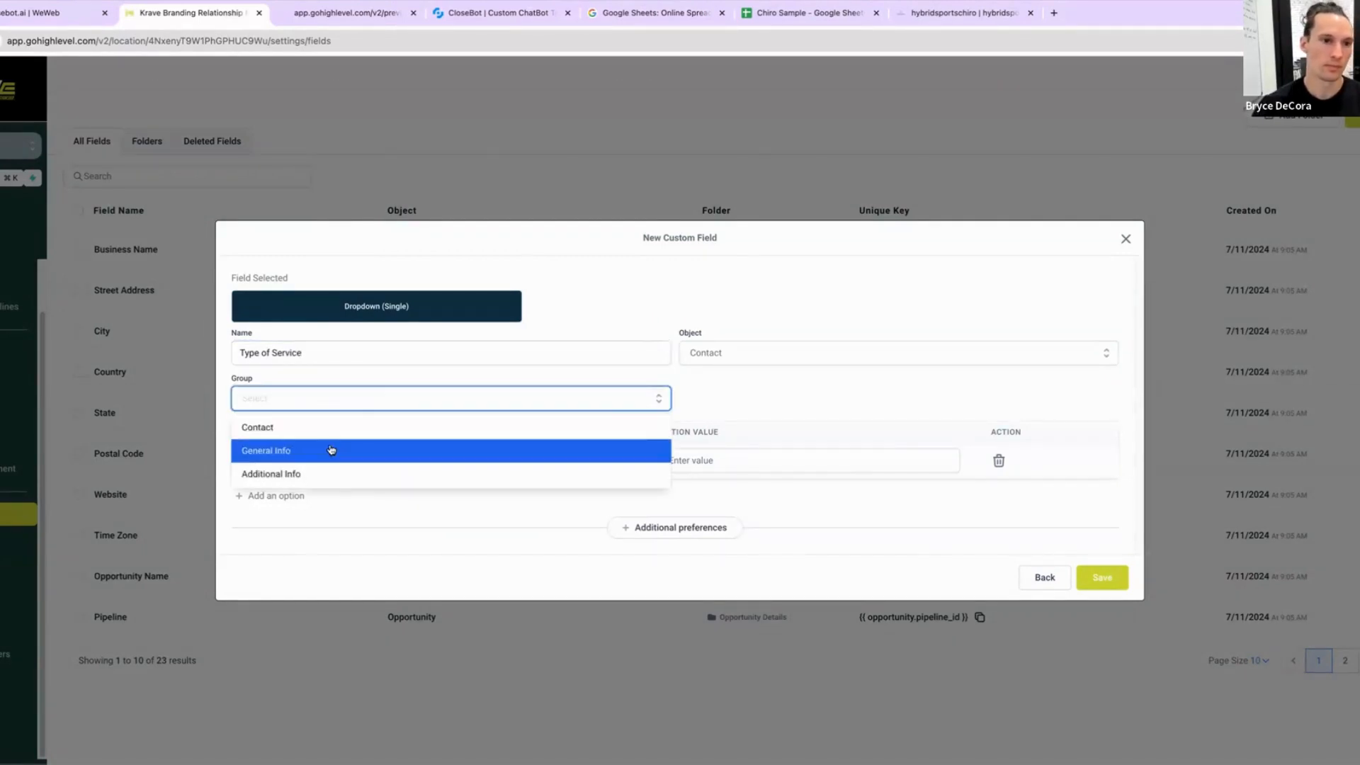
{"action": "left_click", "coordinate": [330, 450]}
Step: Referring to the Chiro Sample service sheet, add Basic Adjustment as the first dropdown option
{"action": "left_click", "coordinate": [413, 460]}
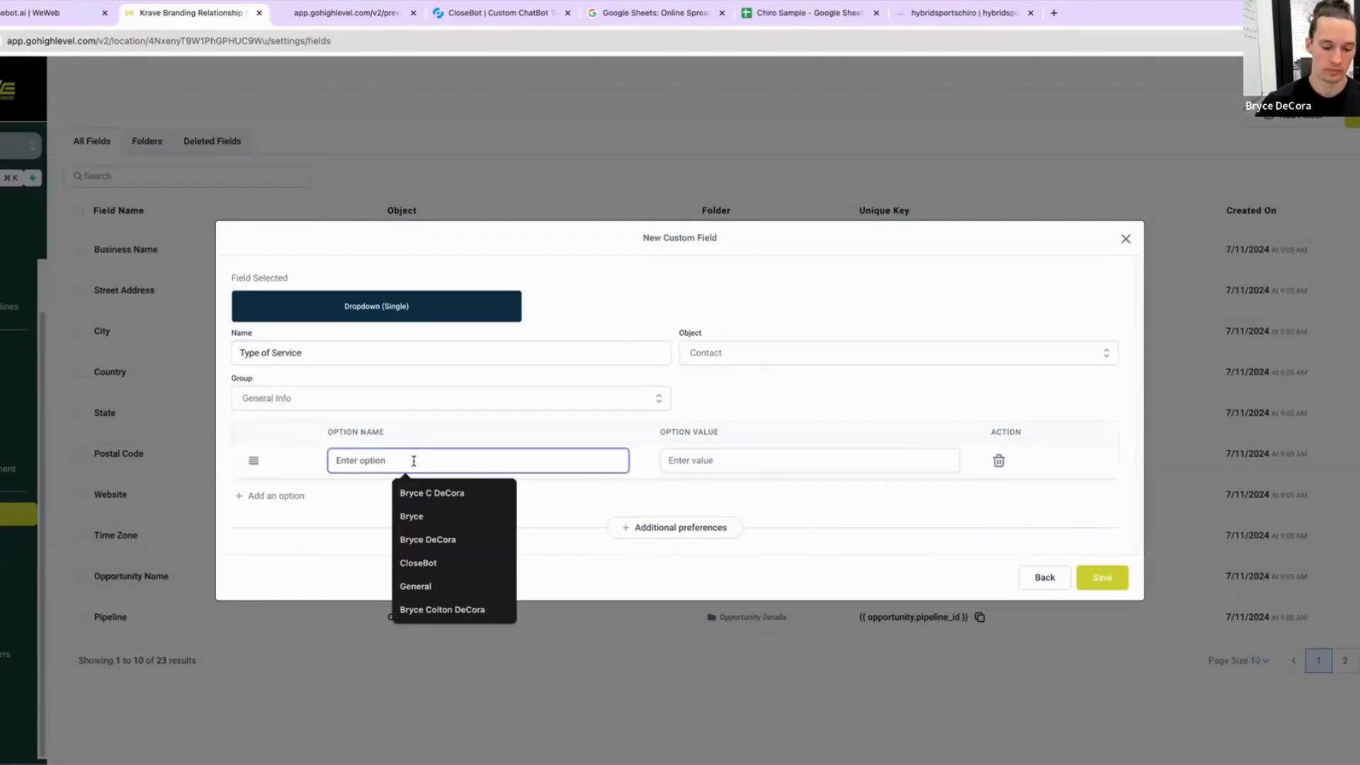
{"action": "left_click", "coordinate": [789, 15]}
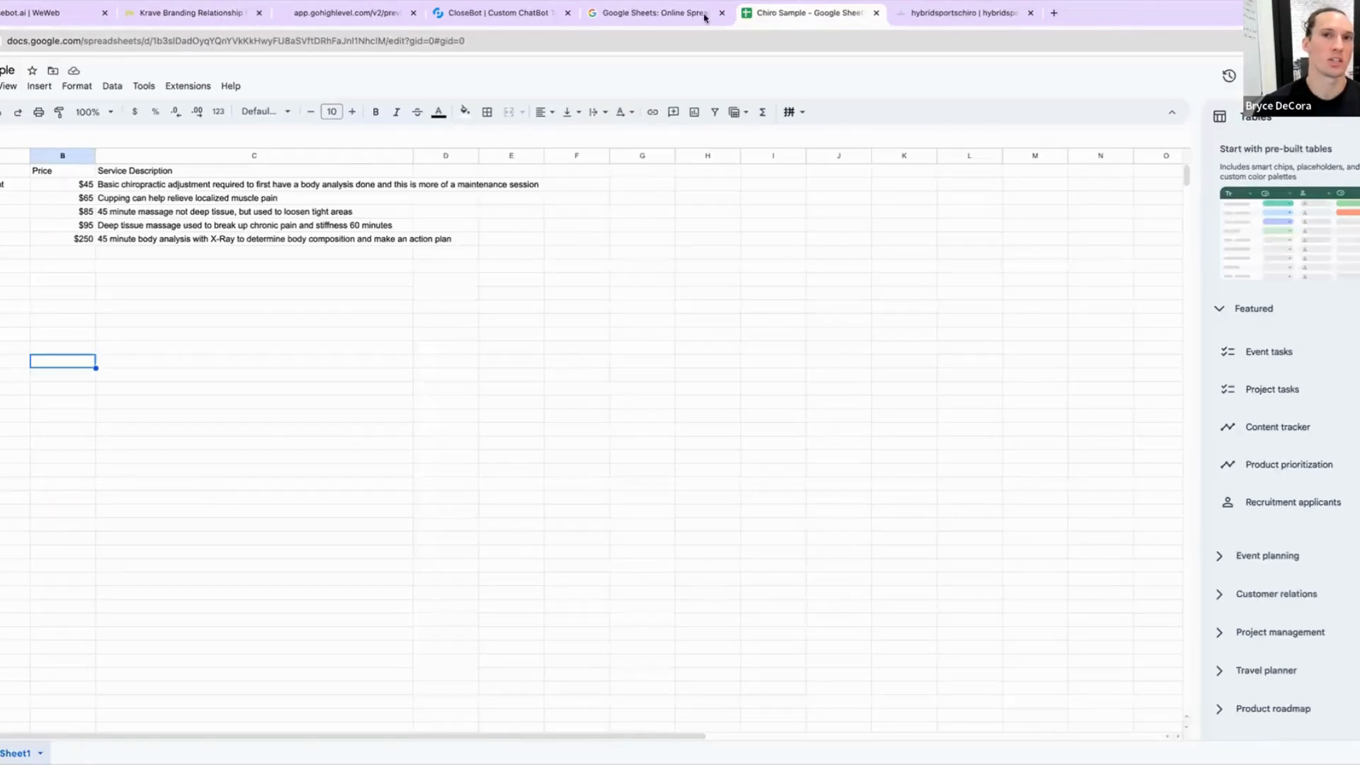
{"action": "left_click_drag", "start_coordinate": [775, 15], "coordinate": [281, 23]}
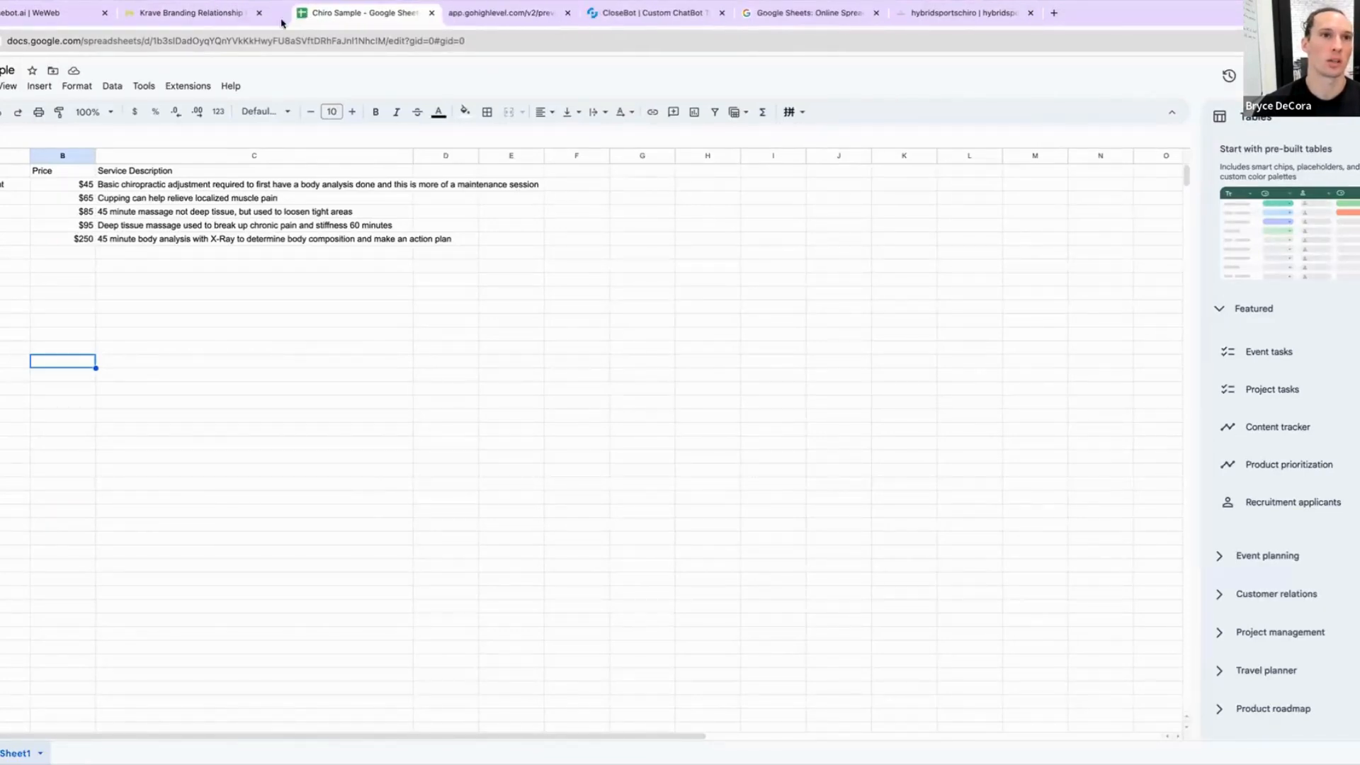
{"action": "left_click", "coordinate": [194, 15]}
{"action": "type", "text": "Bas"}
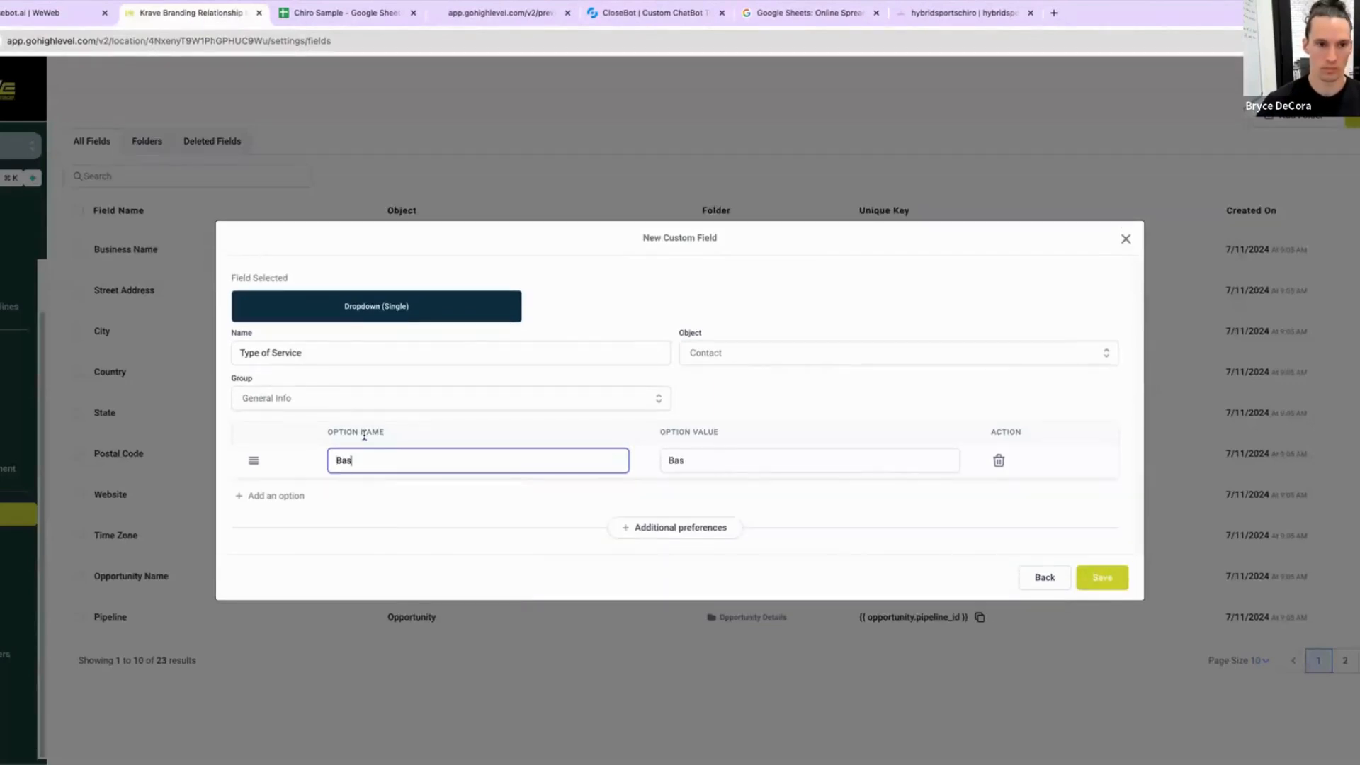
{"action": "type", "text": "ic Adjust"}
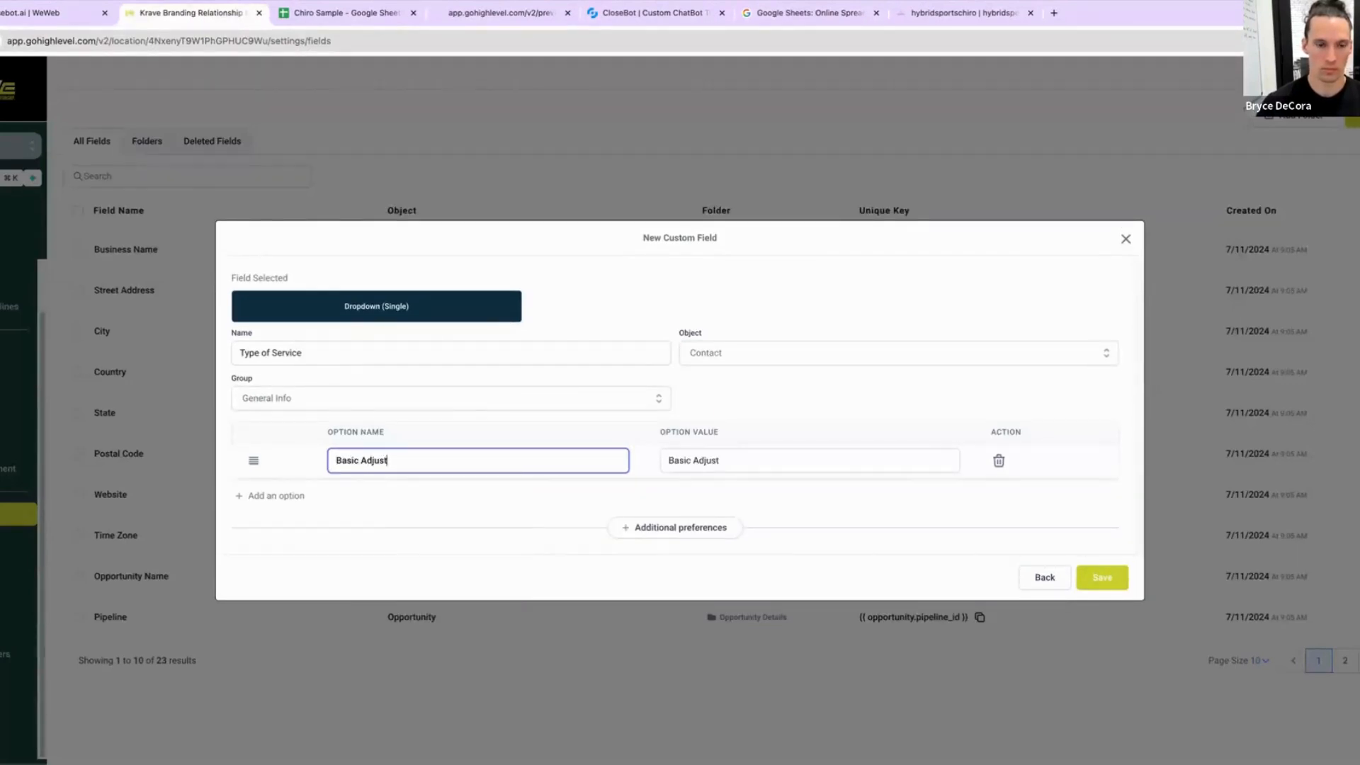
{"action": "type", "text": "ment"}
Step: Add Cupping and Basic Massage as further dropdown options, consulting the service sheet
{"action": "left_click", "coordinate": [281, 498]}
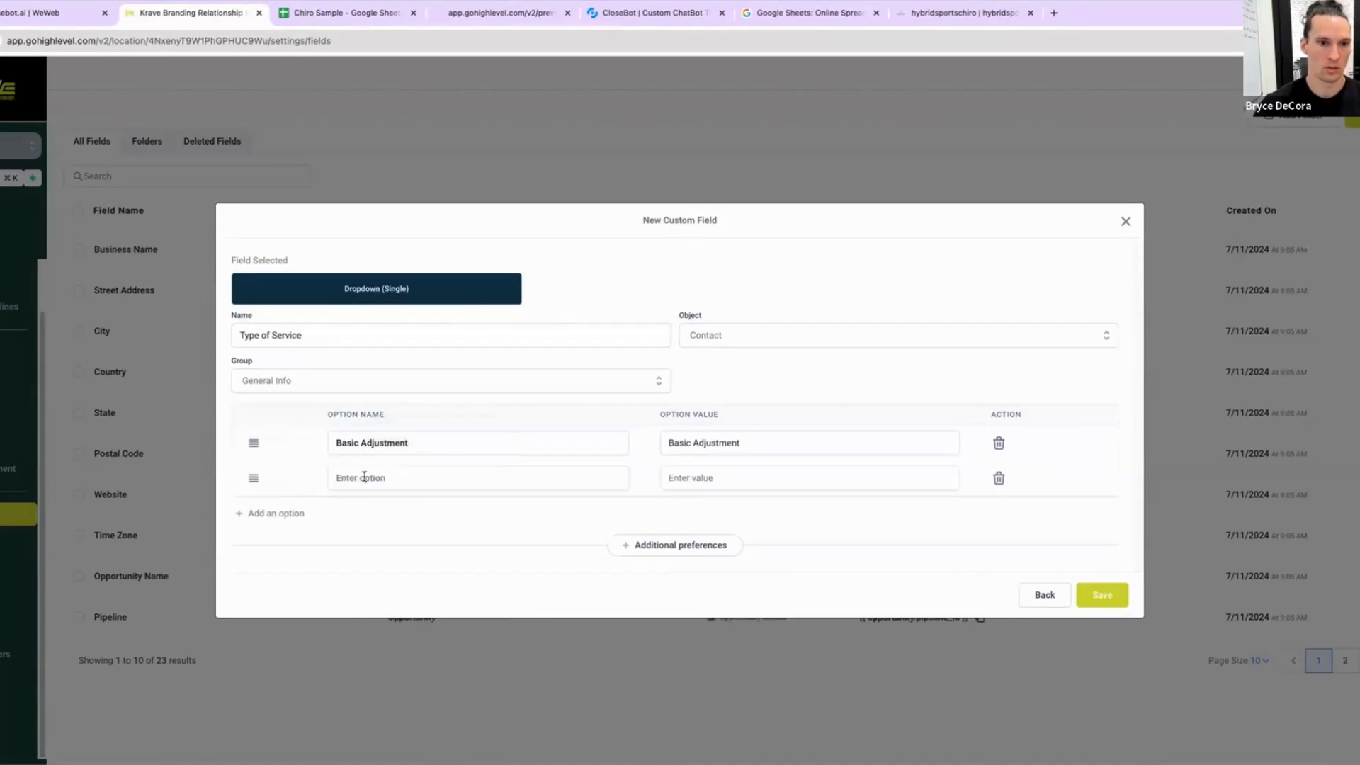
{"action": "left_click", "coordinate": [364, 476]}
{"action": "type", "text": "Cupping"}
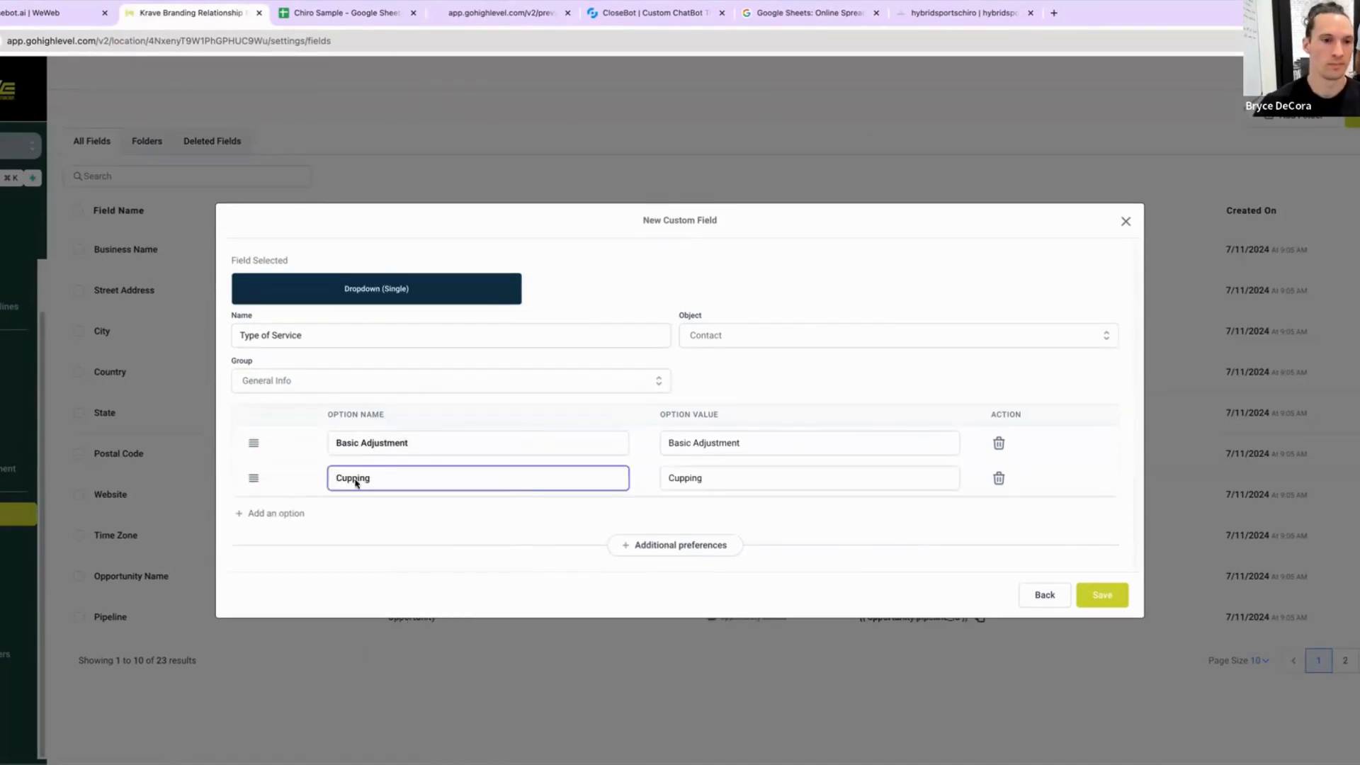
{"action": "left_click", "coordinate": [273, 513]}
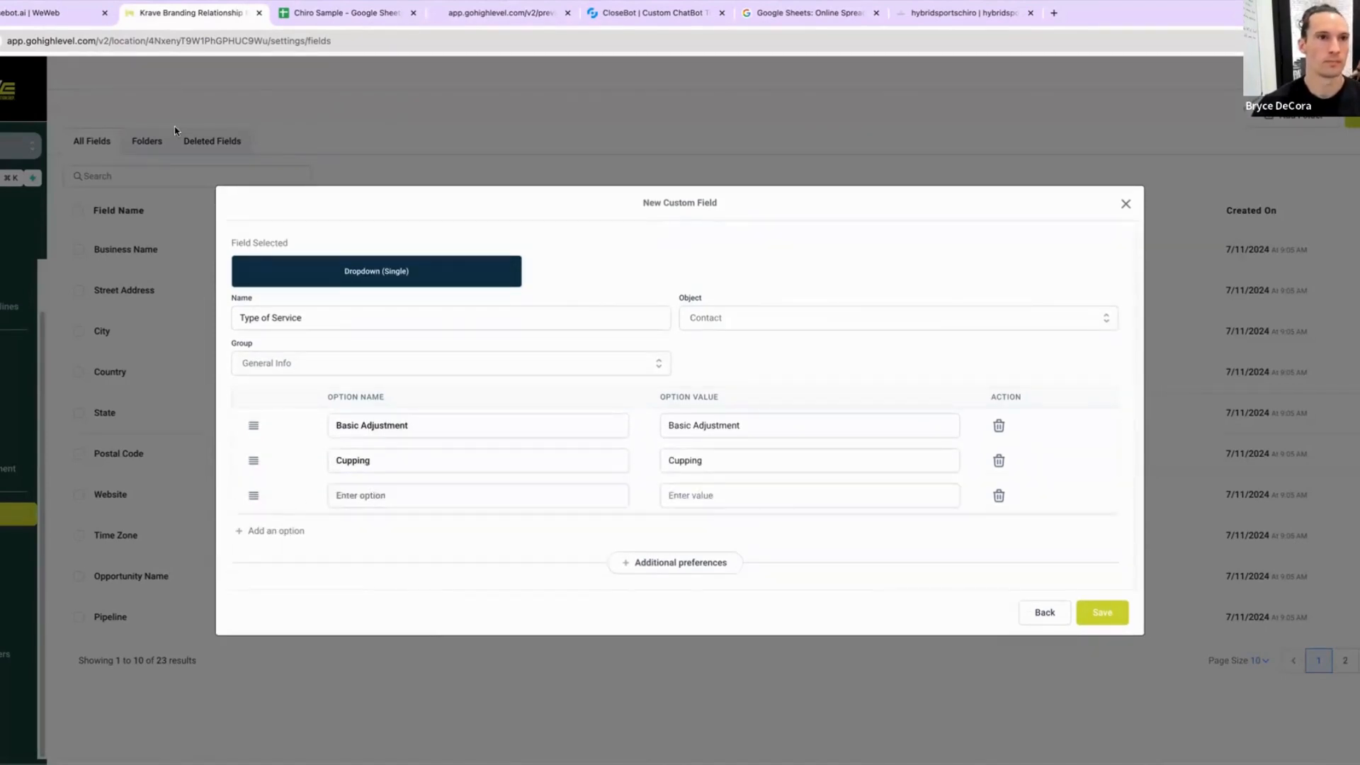
{"action": "left_click", "coordinate": [300, 10]}
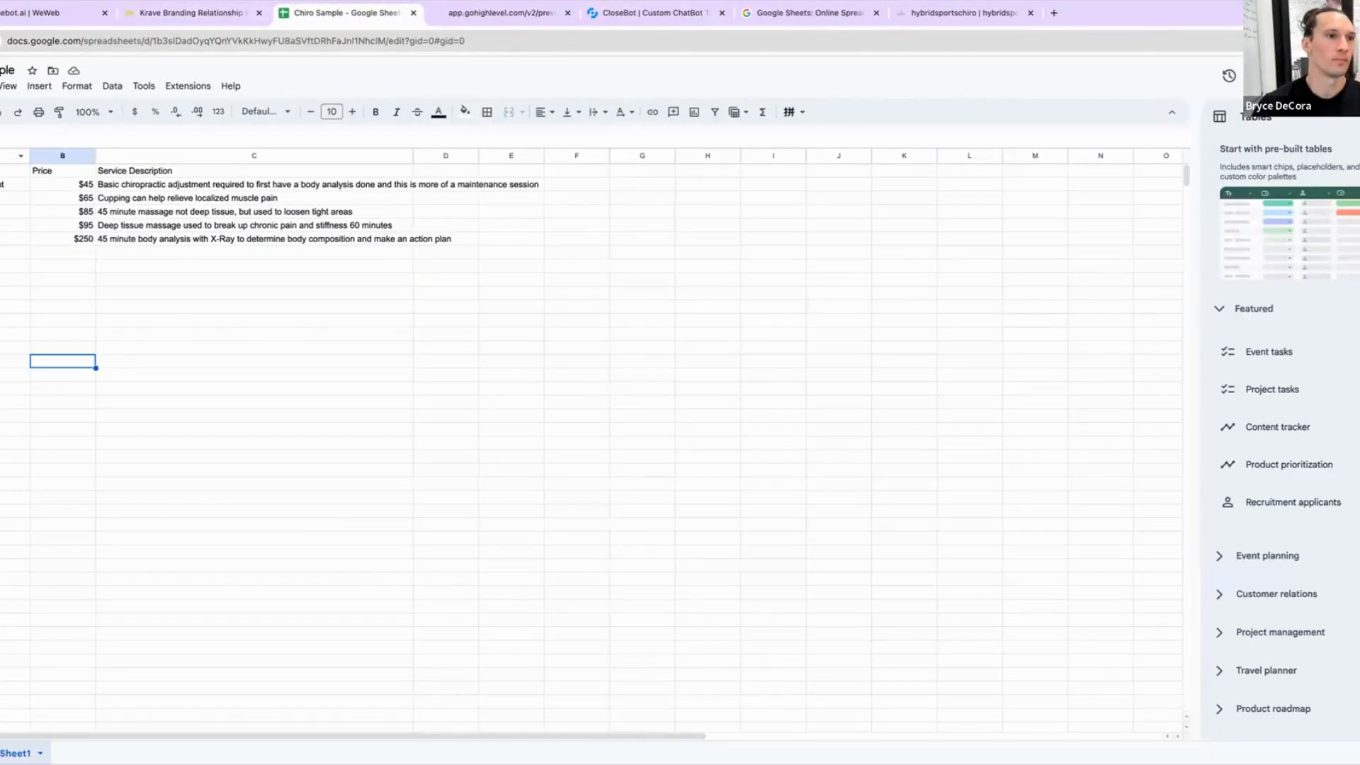
{"action": "left_click", "coordinate": [169, 14]}
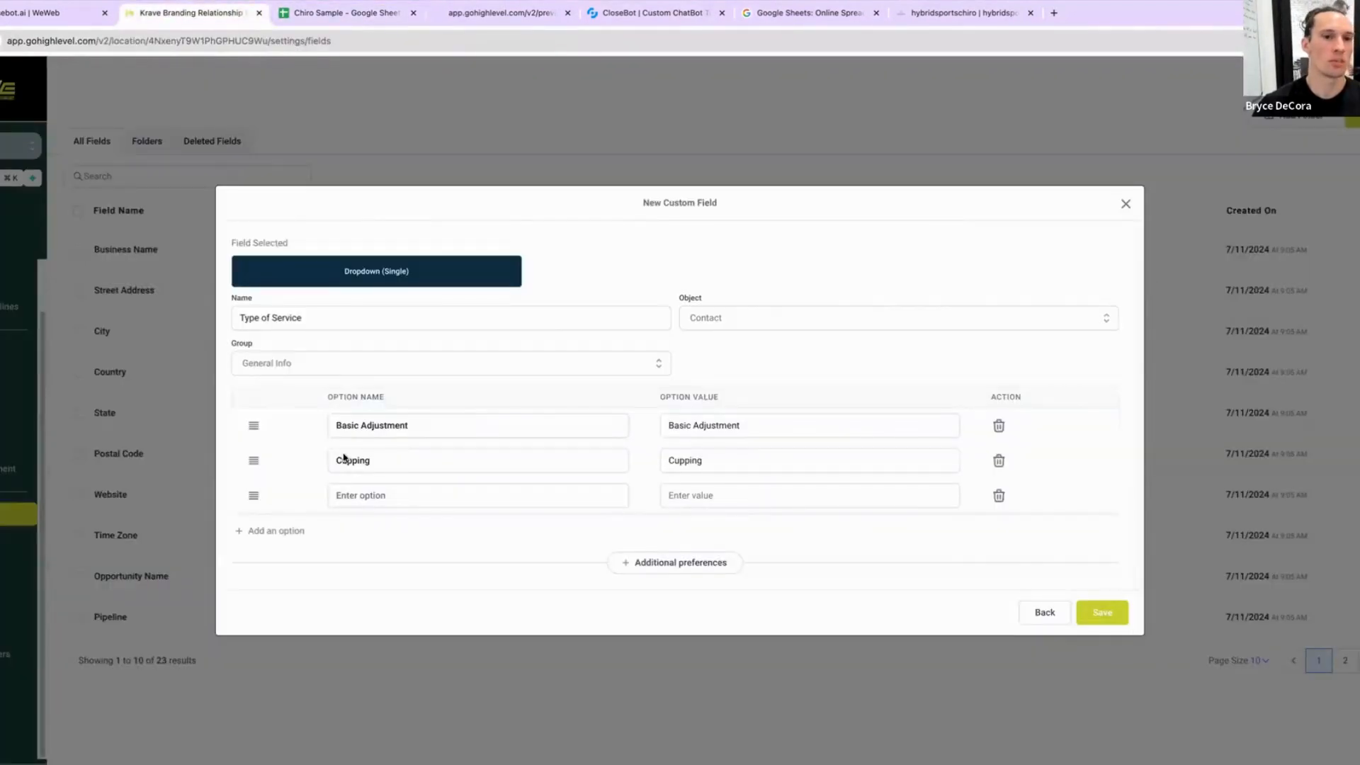
{"action": "left_click", "coordinate": [391, 493]}
{"action": "type", "text": "Basic Massage"}
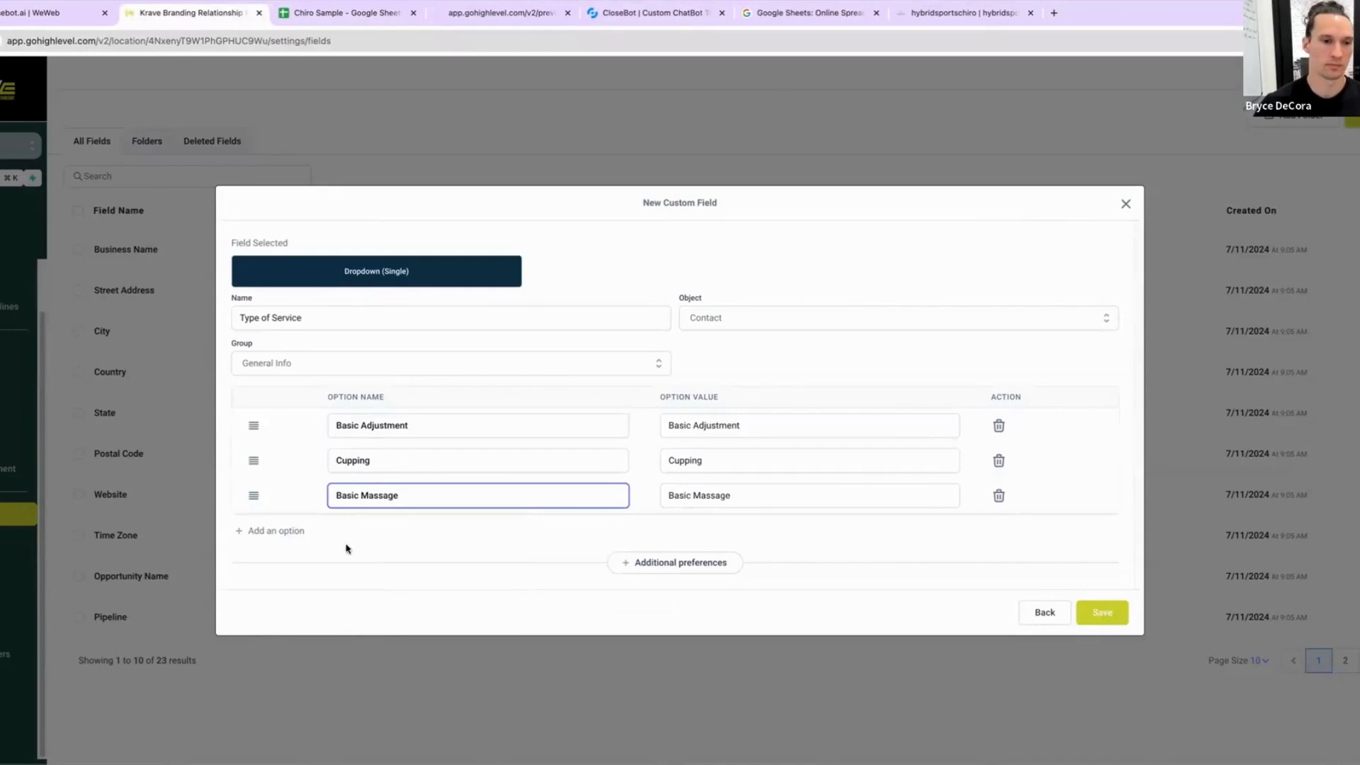
Step: Add Deep Massage as a fourth dropdown option of the Type of Service field
{"action": "left_click", "coordinate": [286, 530]}
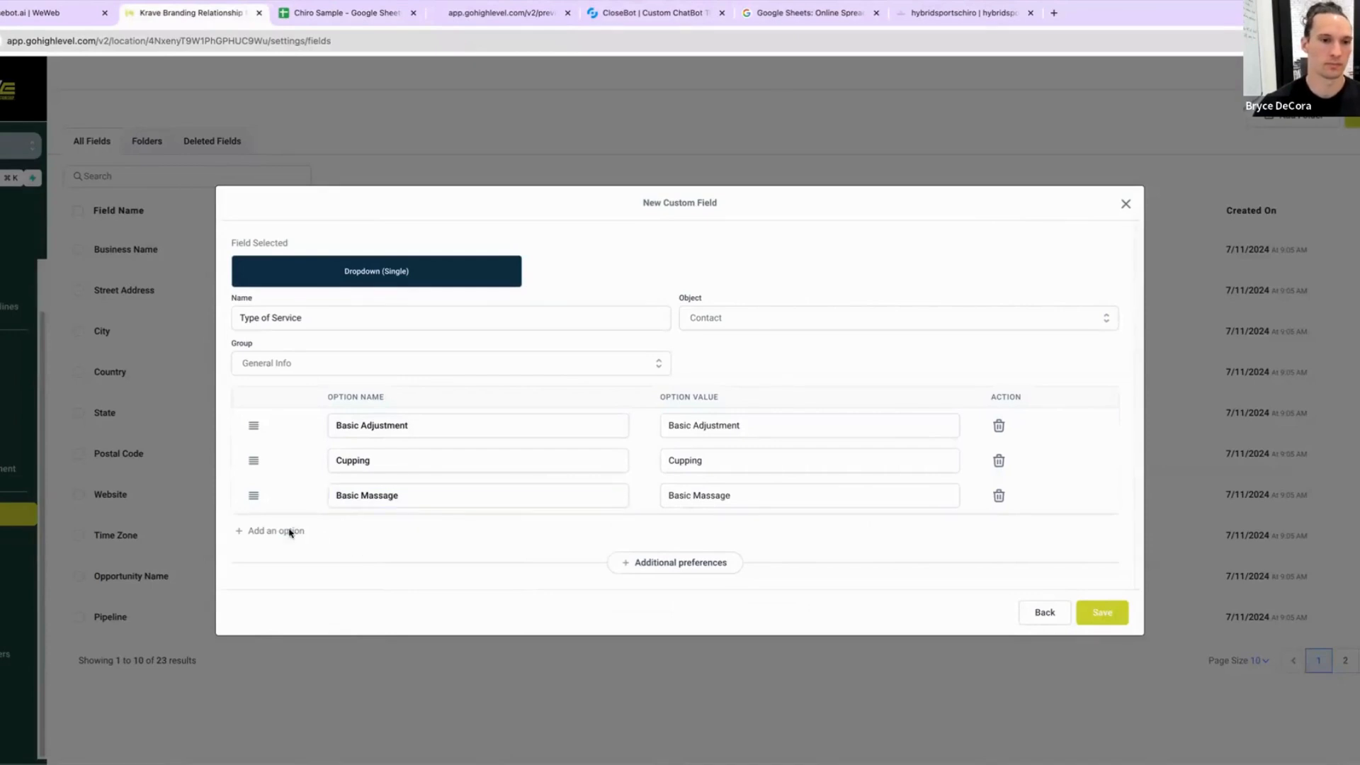
{"action": "left_click", "coordinate": [340, 514]}
{"action": "type", "text": "Dee"}
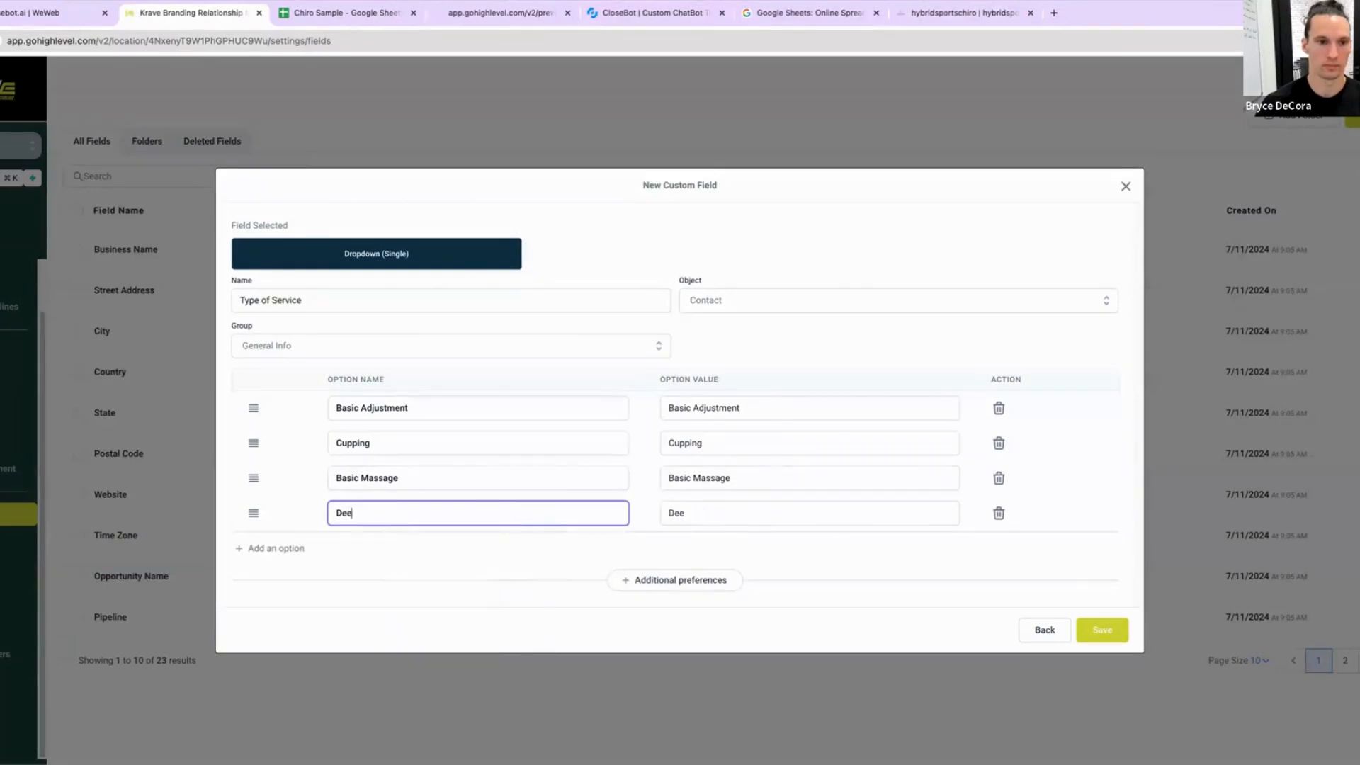
{"action": "type", "text": "p Massage"}
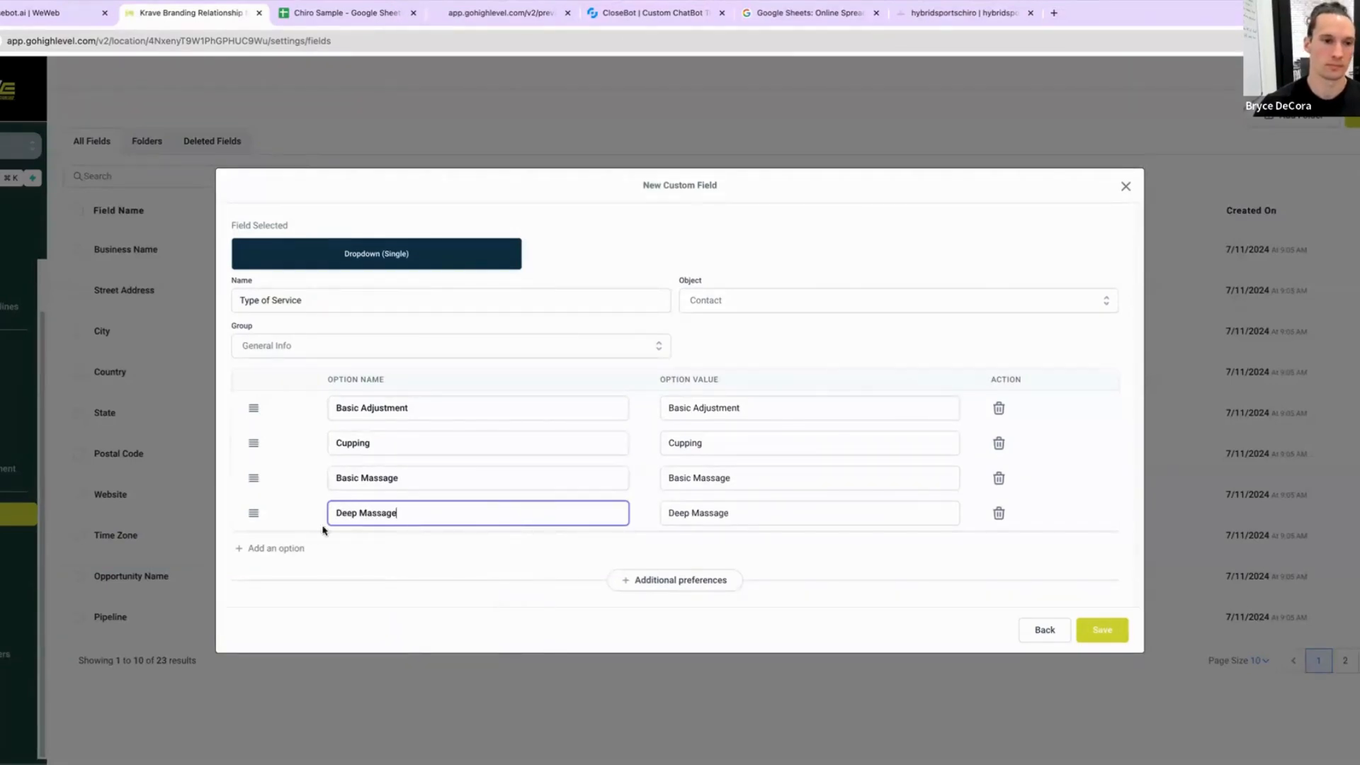
Step: Add Body Analysis as a fifth option, checking the Chiro Sample service sheet, and save the custom field
{"action": "left_click", "coordinate": [283, 549]}
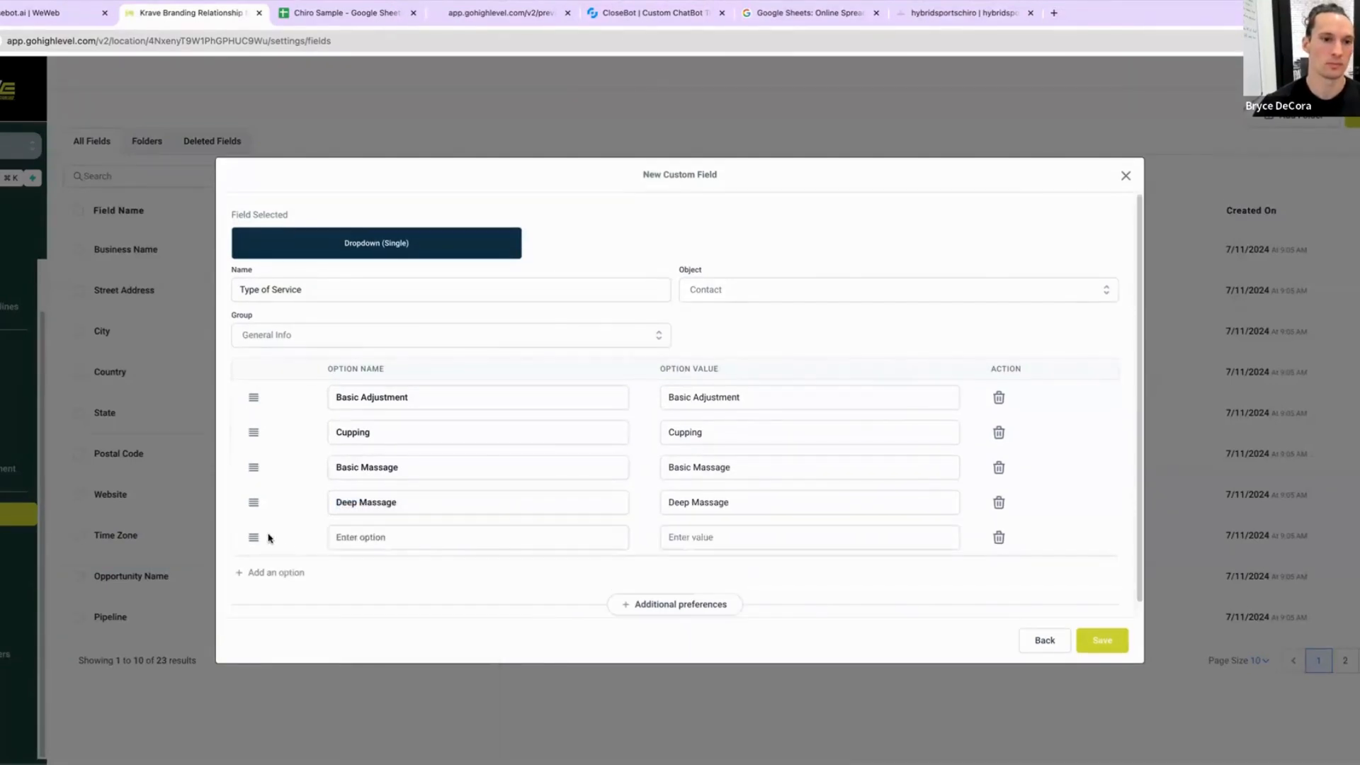
{"action": "left_click", "coordinate": [329, 14]}
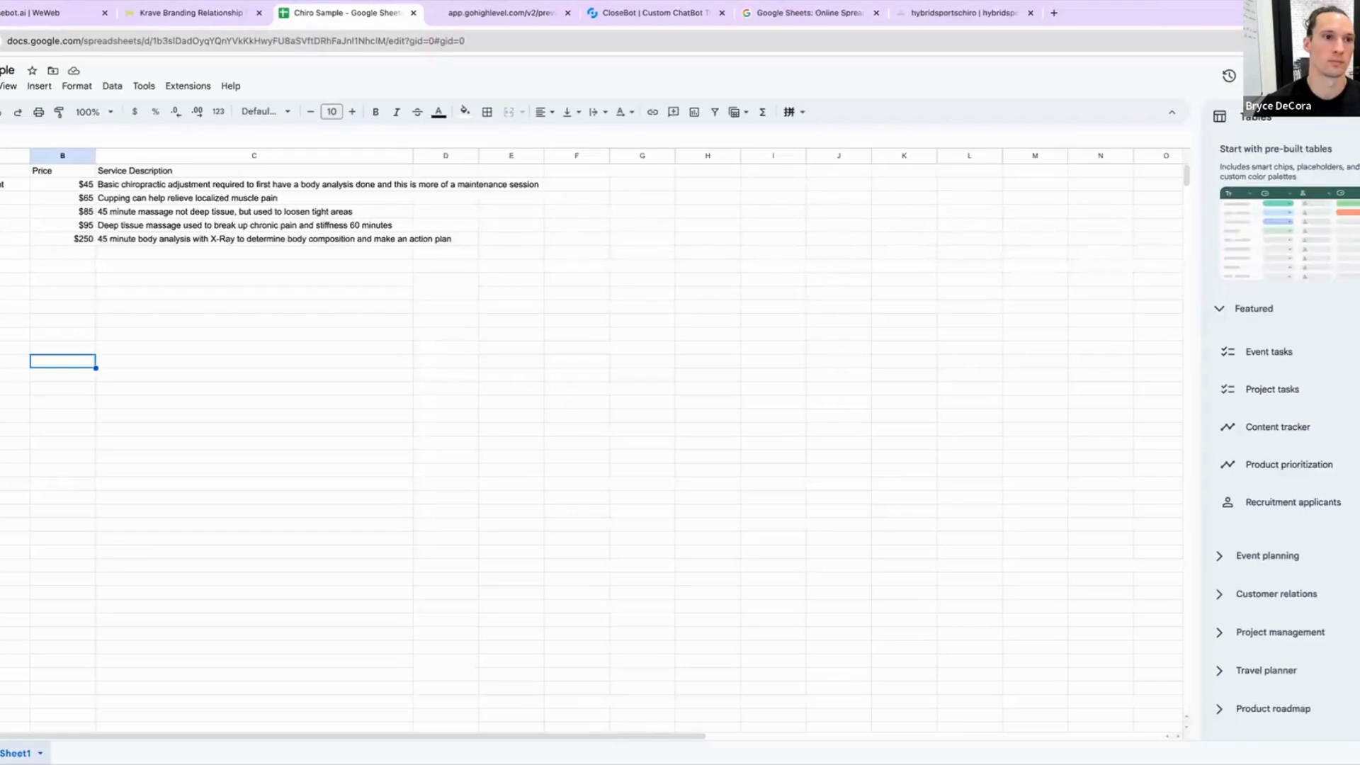
{"action": "left_click", "coordinate": [189, 13]}
{"action": "left_click", "coordinate": [342, 544]}
{"action": "type", "text": "B"}
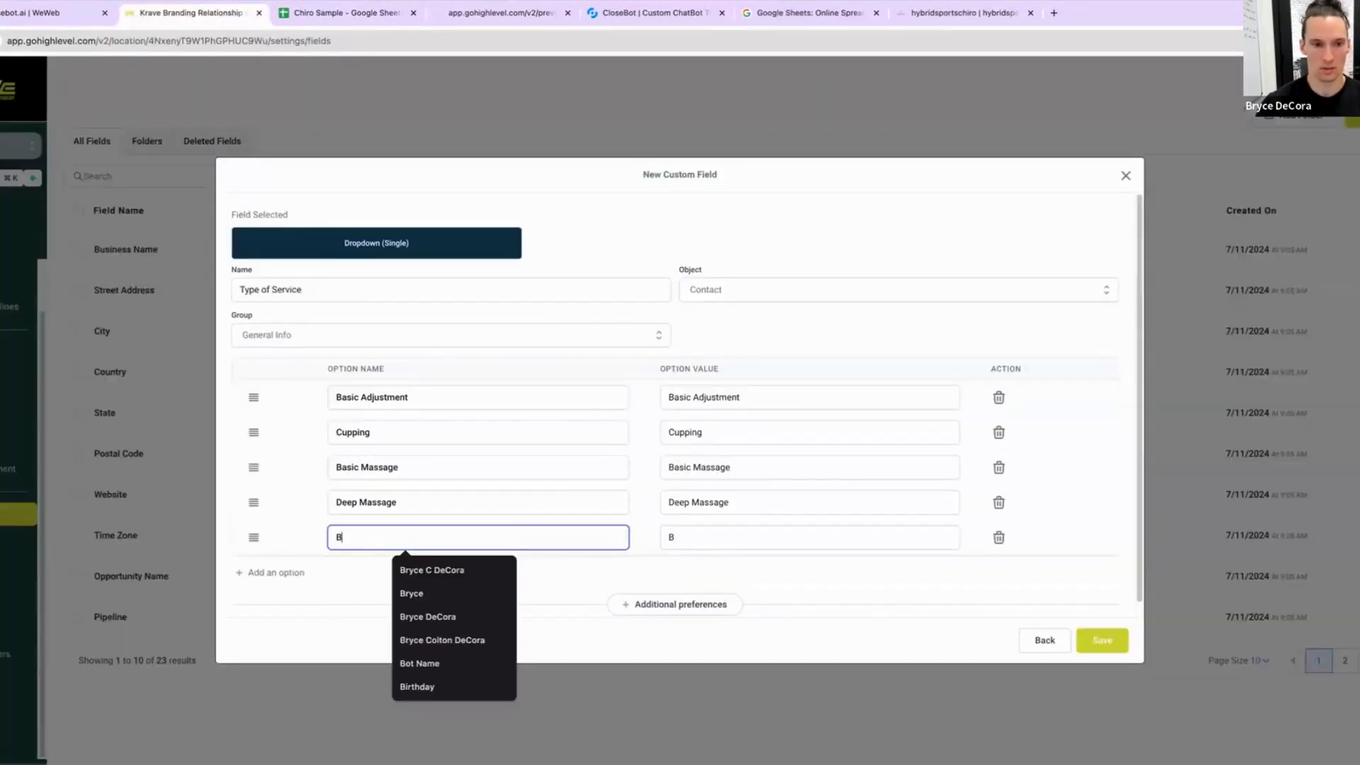
{"action": "type", "text": "ody Analysis"}
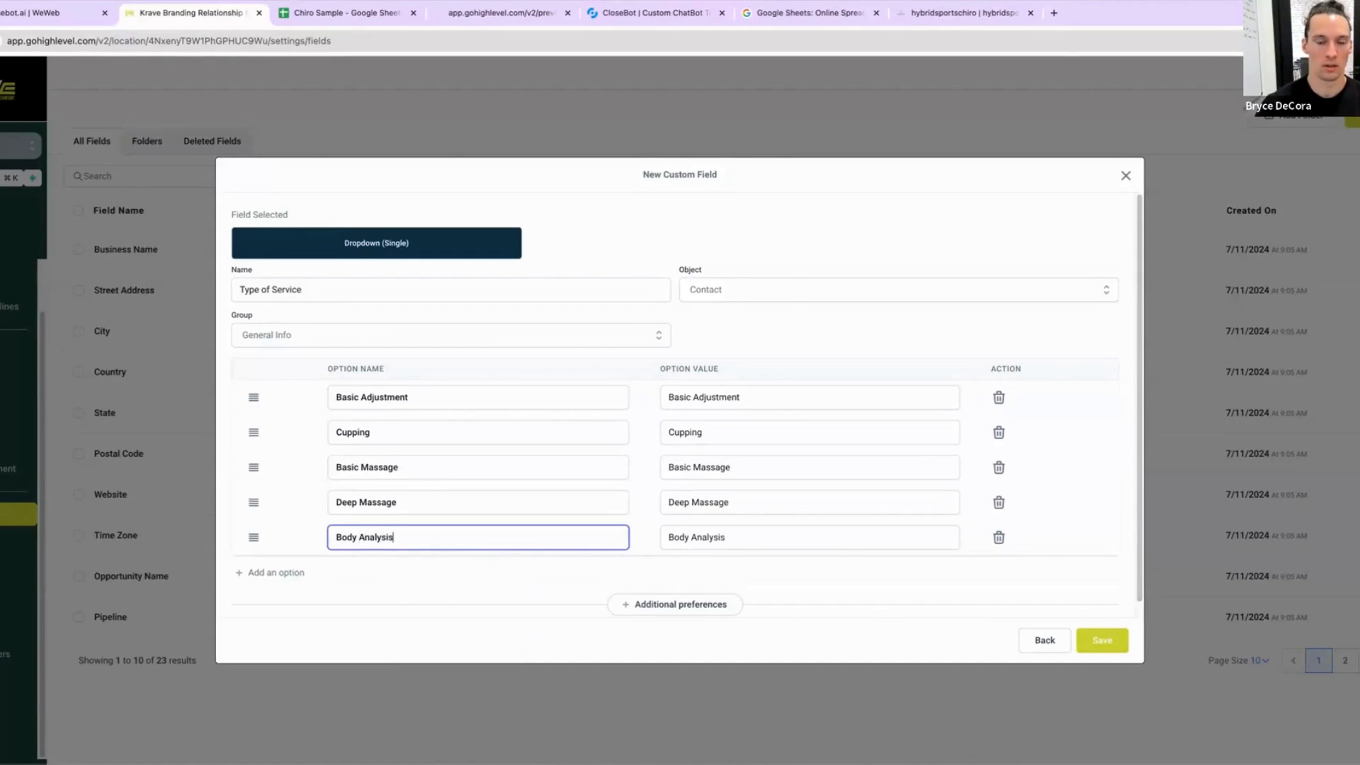
{"action": "left_click", "coordinate": [1098, 641]}
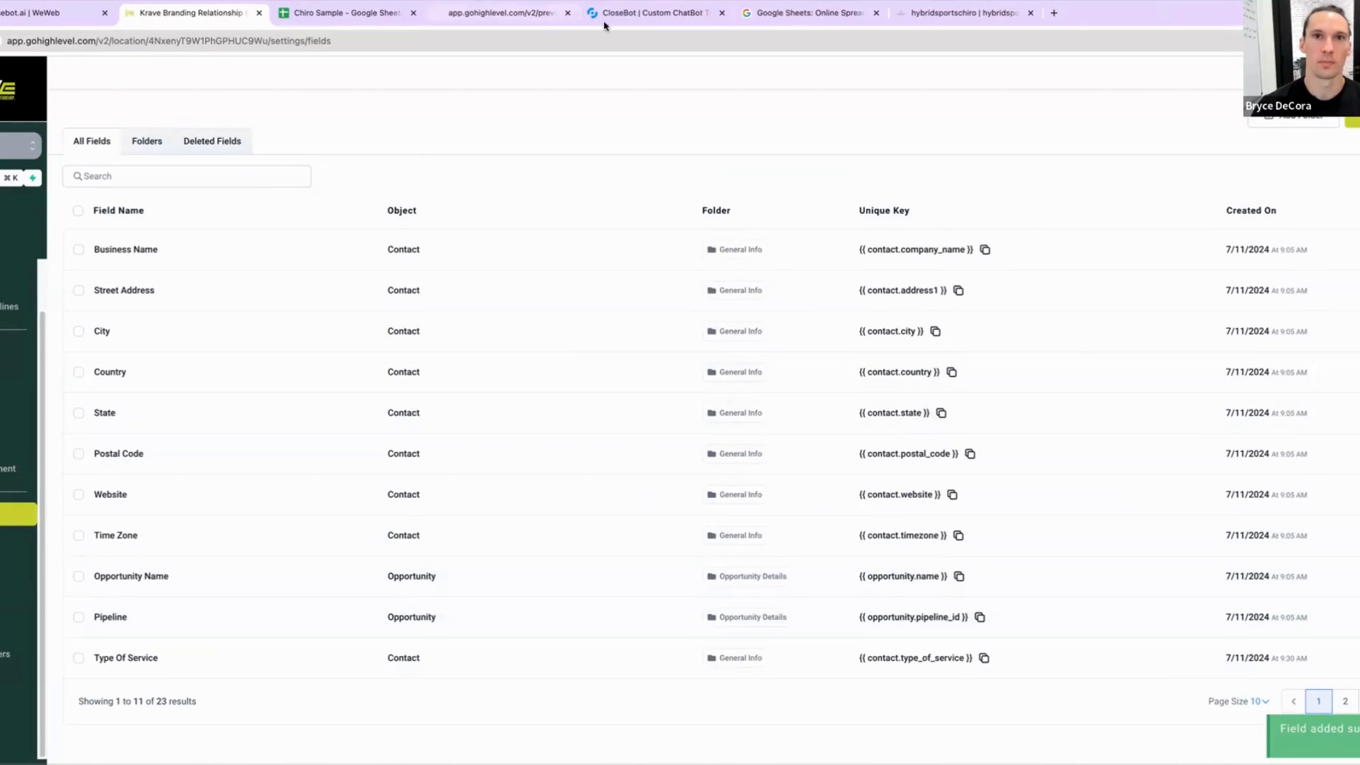
Step: In CloseBot, open the Discover Motivator objective and browse the fields available for Auto Update
{"action": "left_click", "coordinate": [627, 12]}
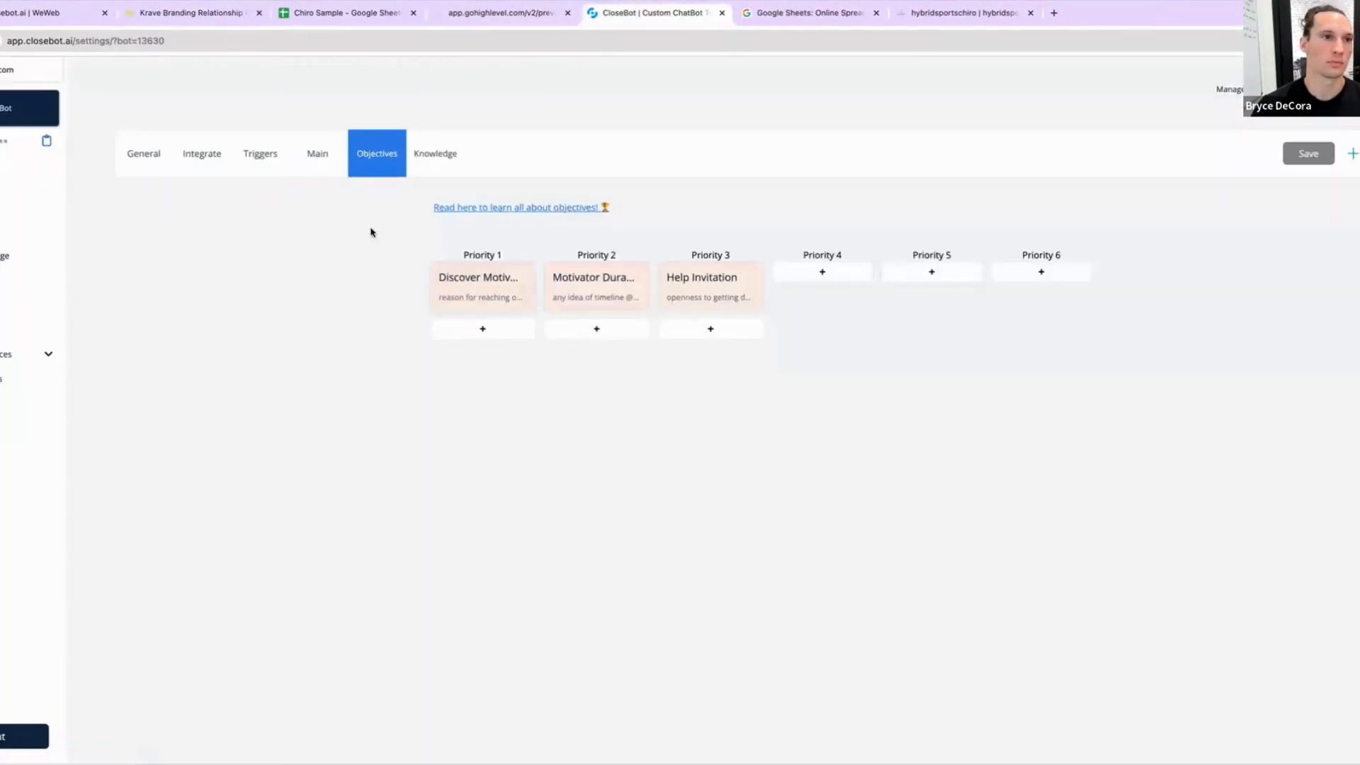
{"action": "left_click", "coordinate": [470, 301]}
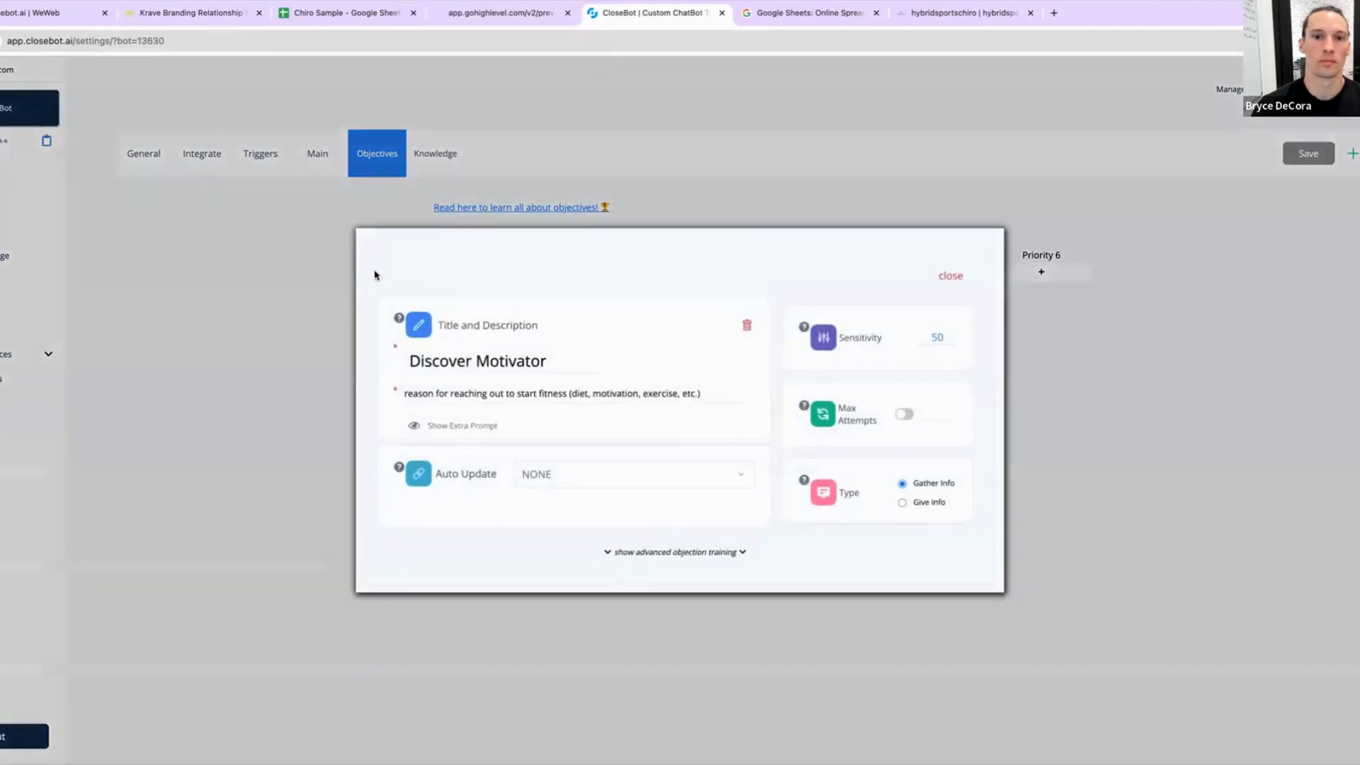
{"action": "left_click", "coordinate": [607, 470]}
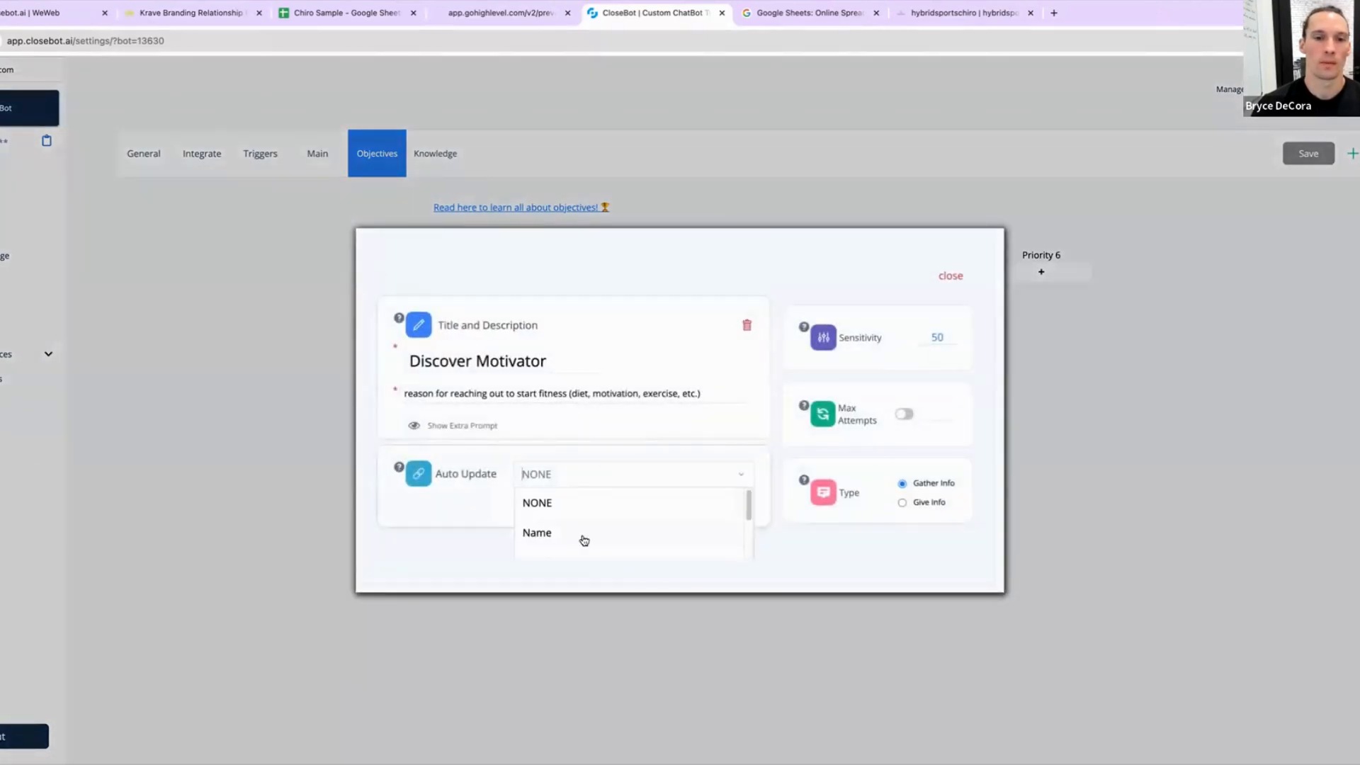
{"action": "scroll", "coordinate": [600, 535], "scroll_direction": "down", "scroll_amount": 3}
{"action": "scroll", "coordinate": [601, 535], "scroll_direction": "down", "scroll_amount": 2}
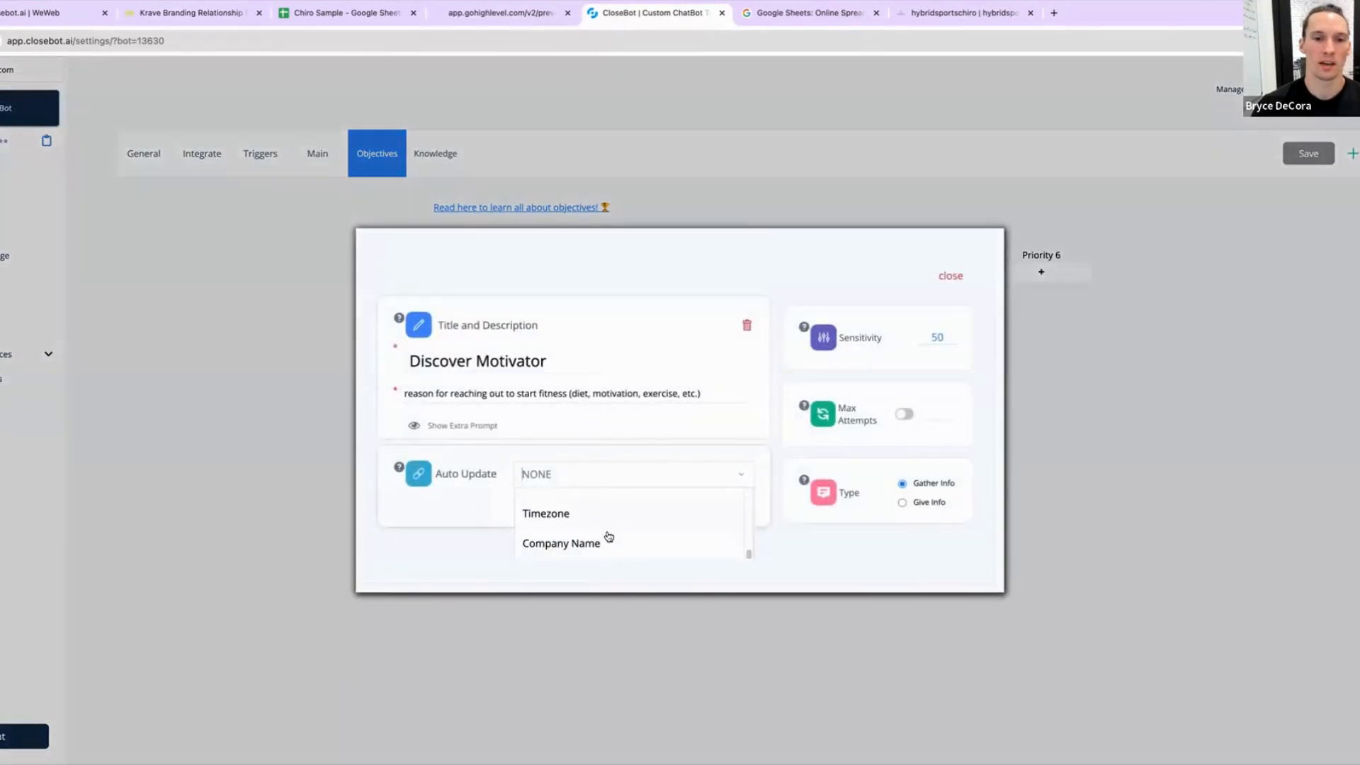
{"action": "left_click", "coordinate": [950, 276]}
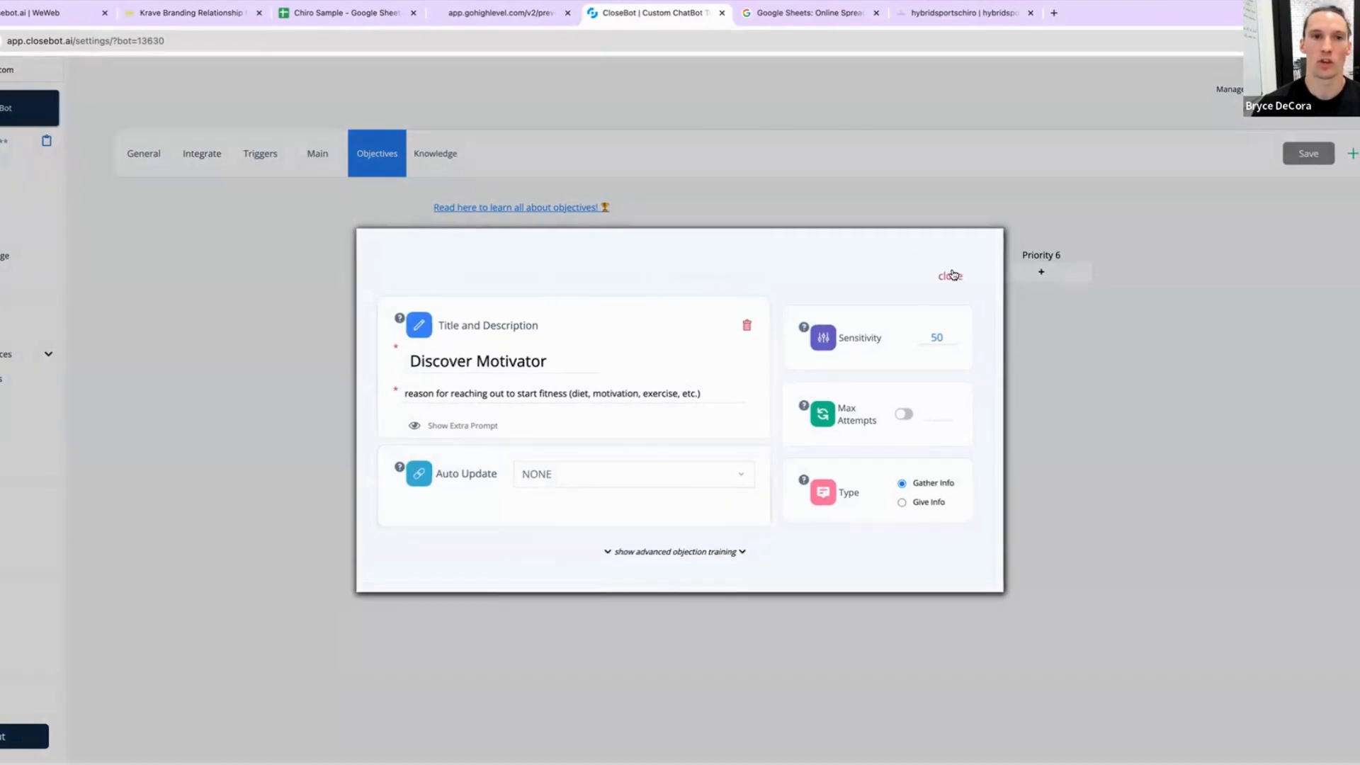
Step: Reload the Chiropractic Bot settings by switching to another bot and back to it
{"action": "left_click", "coordinate": [3, 108]}
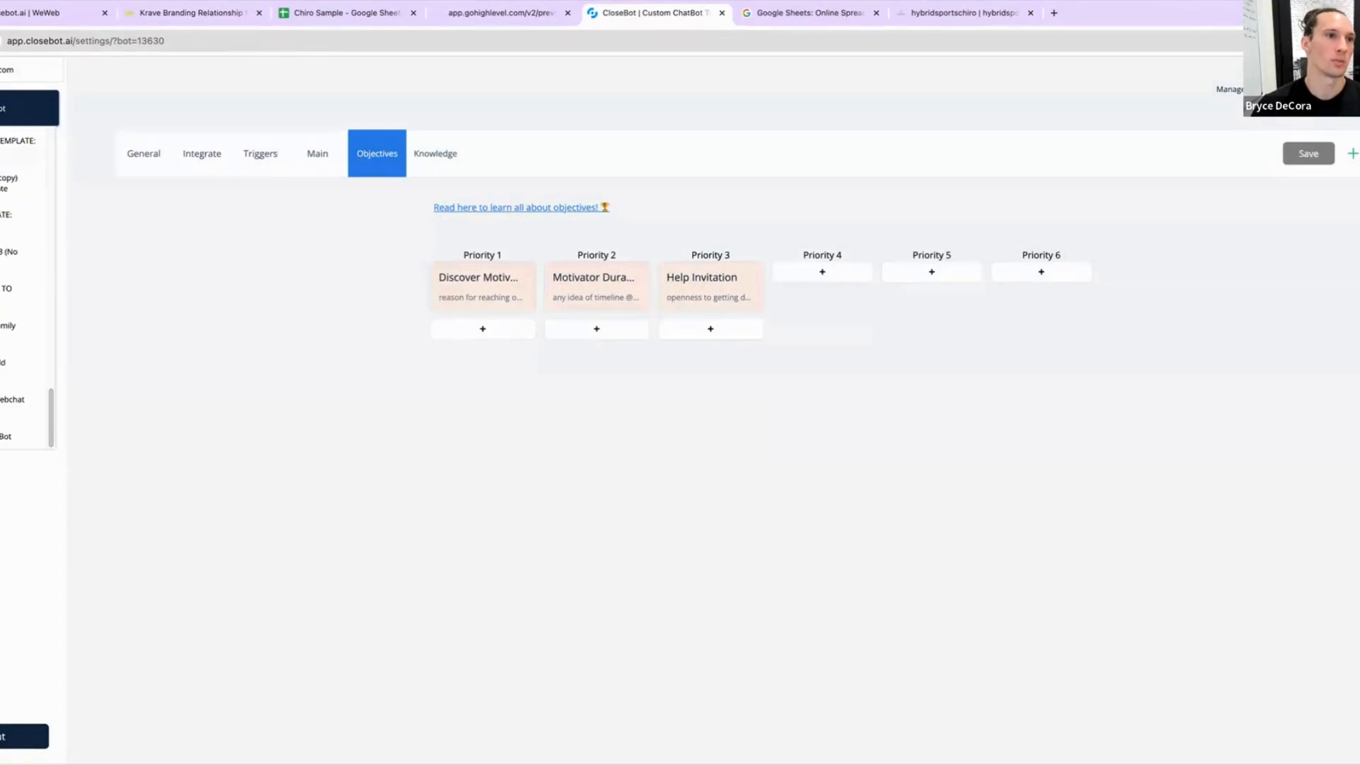
{"action": "left_click", "coordinate": [2, 400]}
{"action": "left_click", "coordinate": [25, 108]}
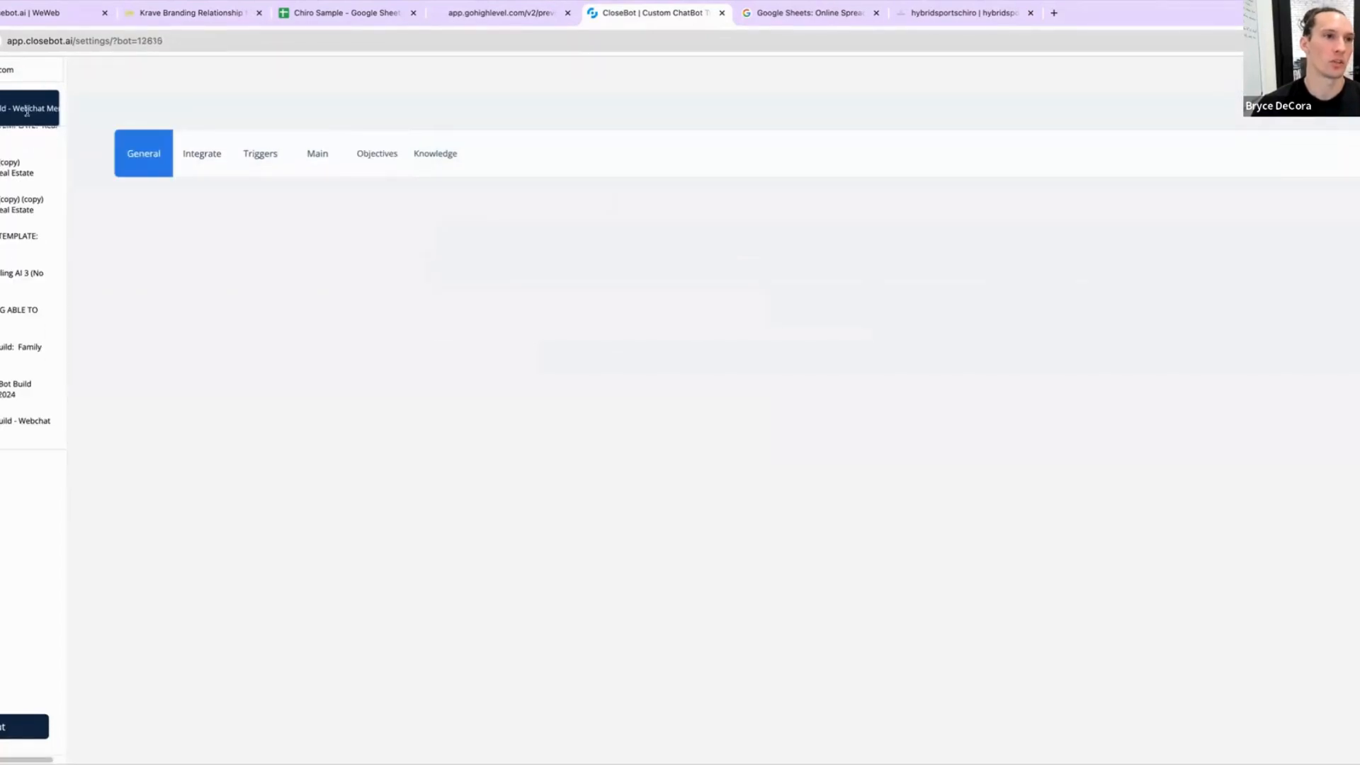
{"action": "scroll", "coordinate": [2, 347], "scroll_direction": "down", "scroll_amount": 1}
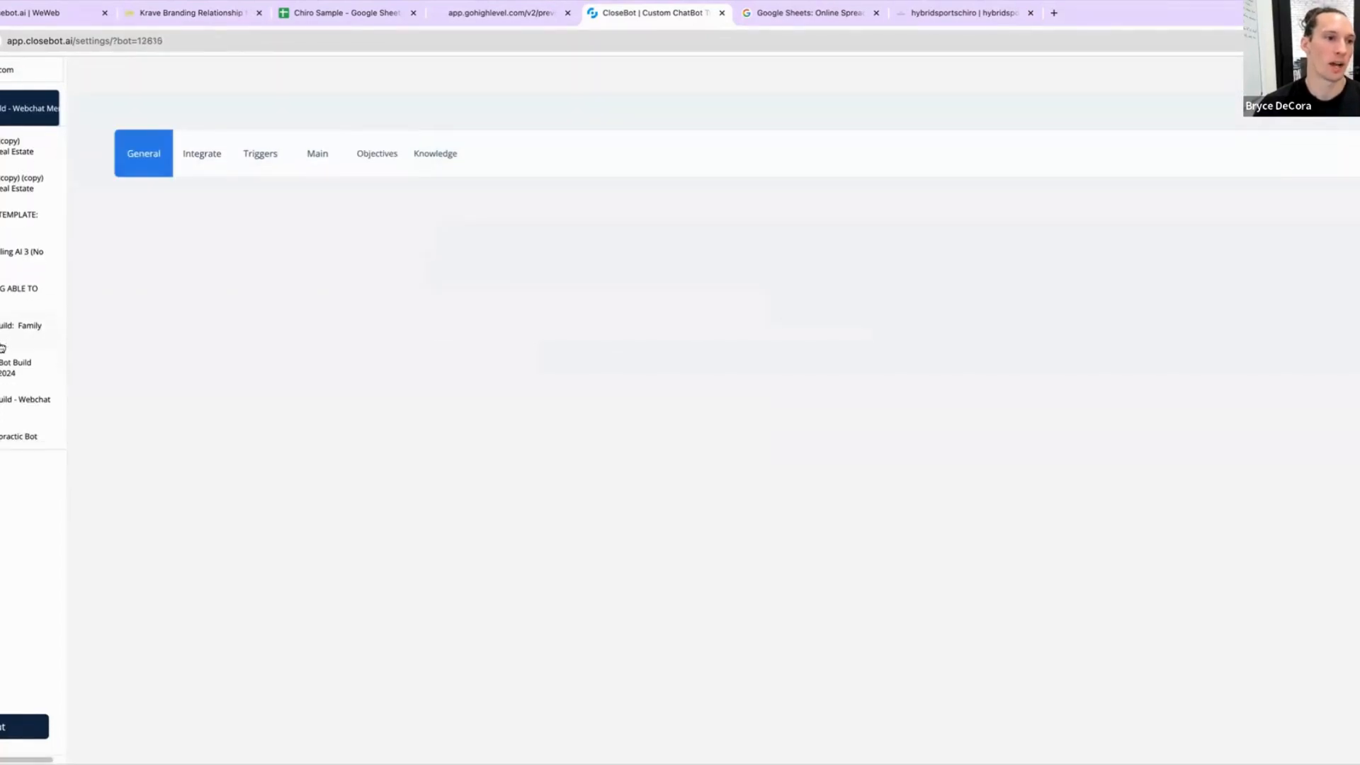
{"action": "left_click", "coordinate": [3, 435]}
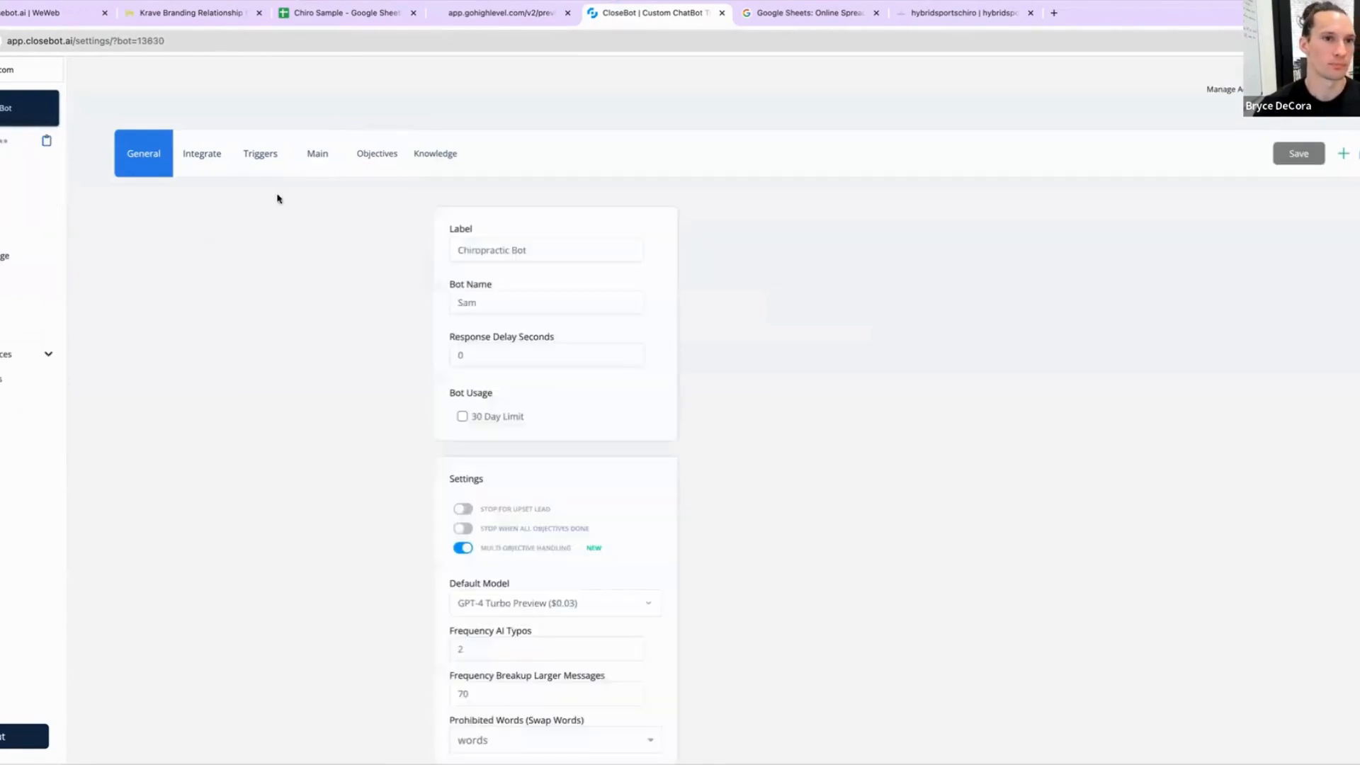
Step: Set the Discover Motivator objective's Auto Update field to Type of Service
{"action": "left_click", "coordinate": [383, 154]}
{"action": "left_click", "coordinate": [510, 300]}
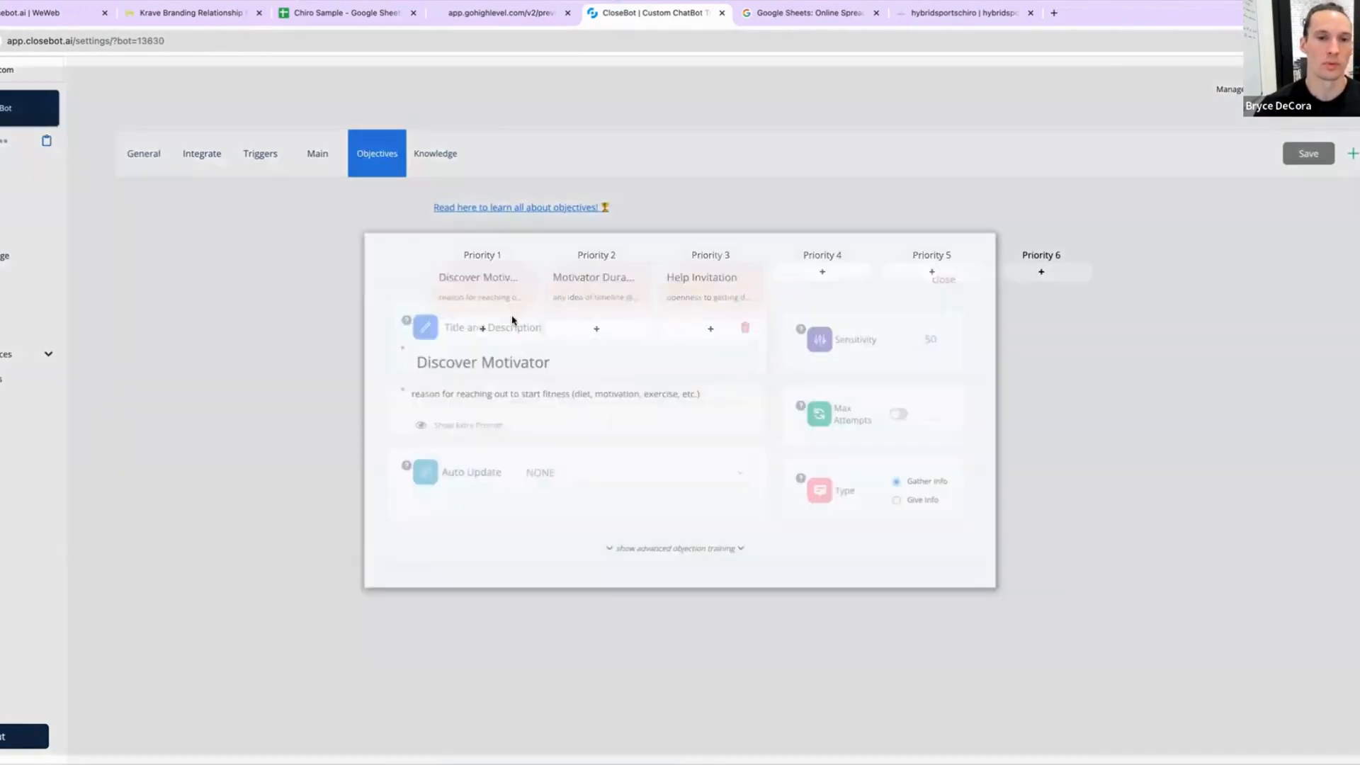
{"action": "left_click", "coordinate": [568, 473]}
{"action": "type", "text": "typ"}
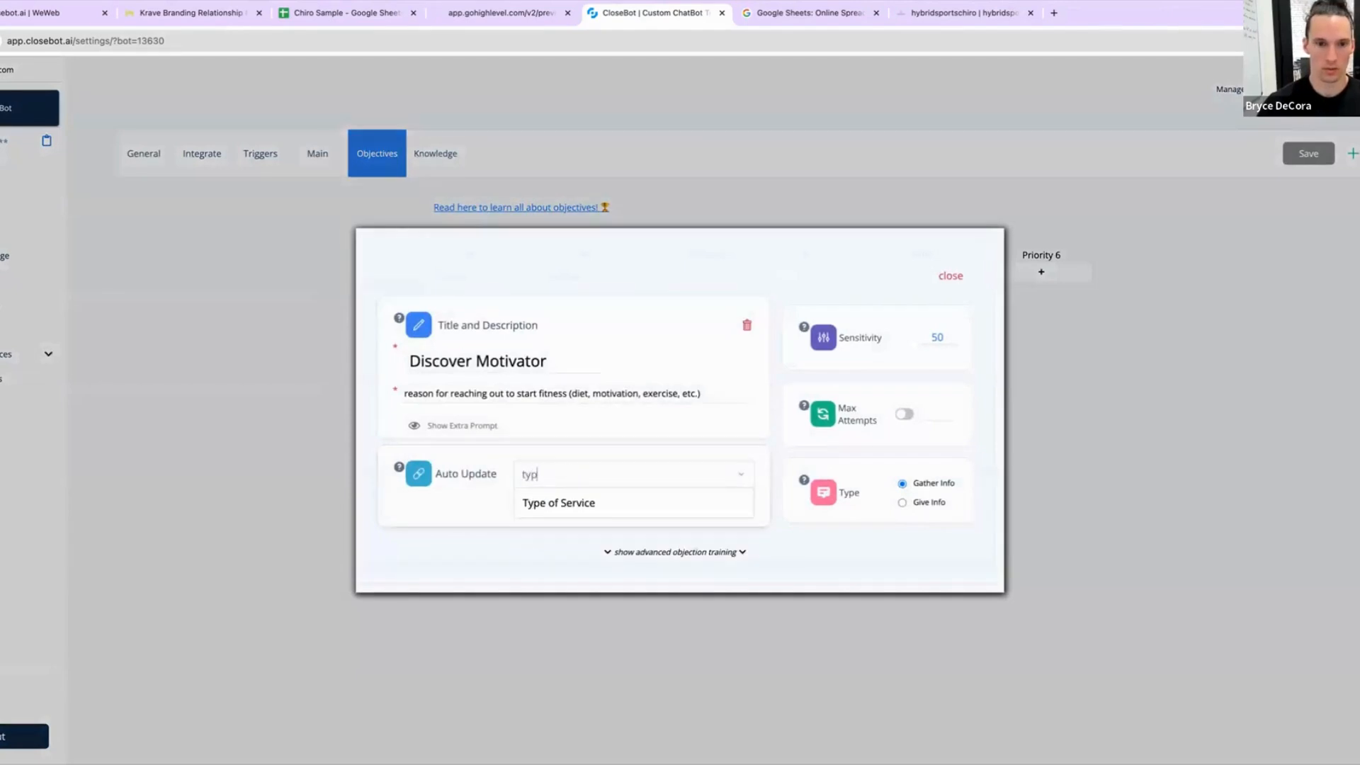
{"action": "left_click", "coordinate": [577, 500]}
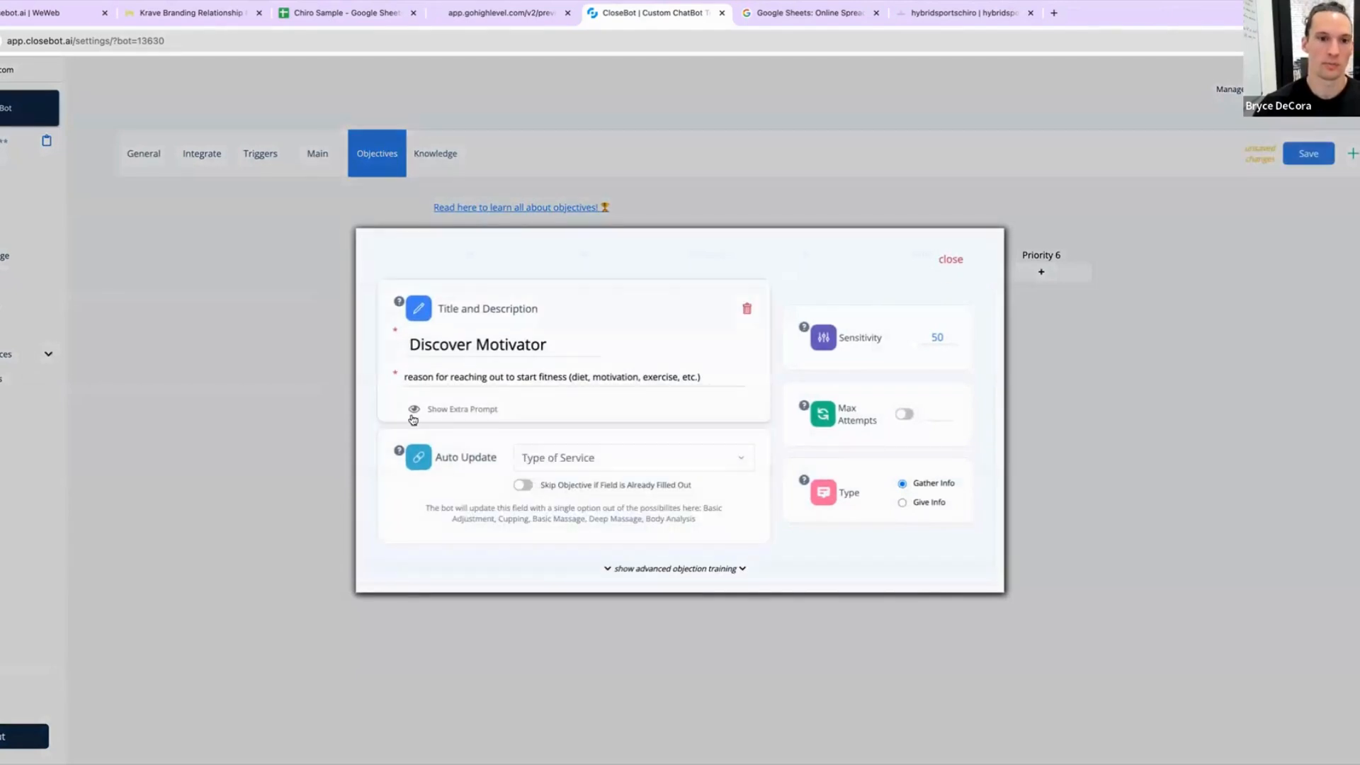
Step: Rename the objective's title to Type of Service
{"action": "triple_click", "coordinate": [478, 347]}
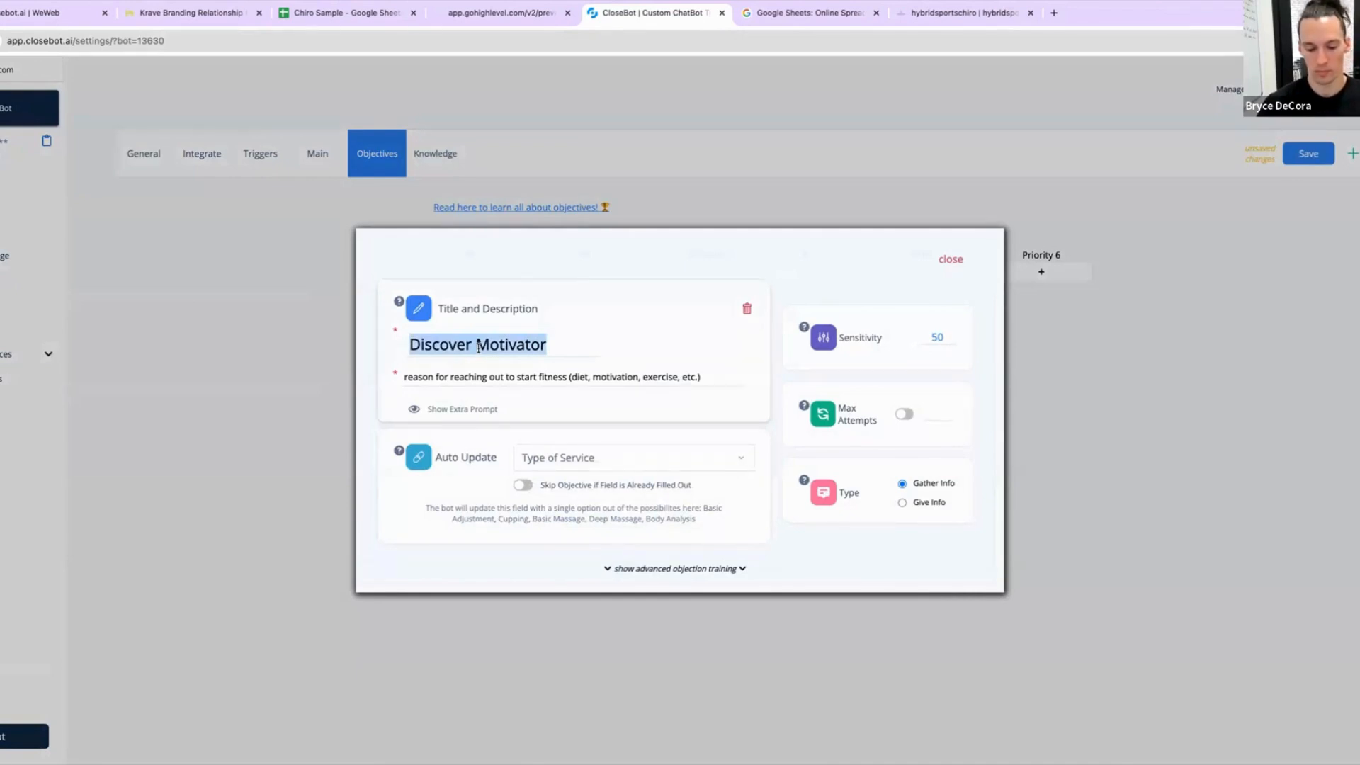
{"action": "type", "text": "Type of Ser"}
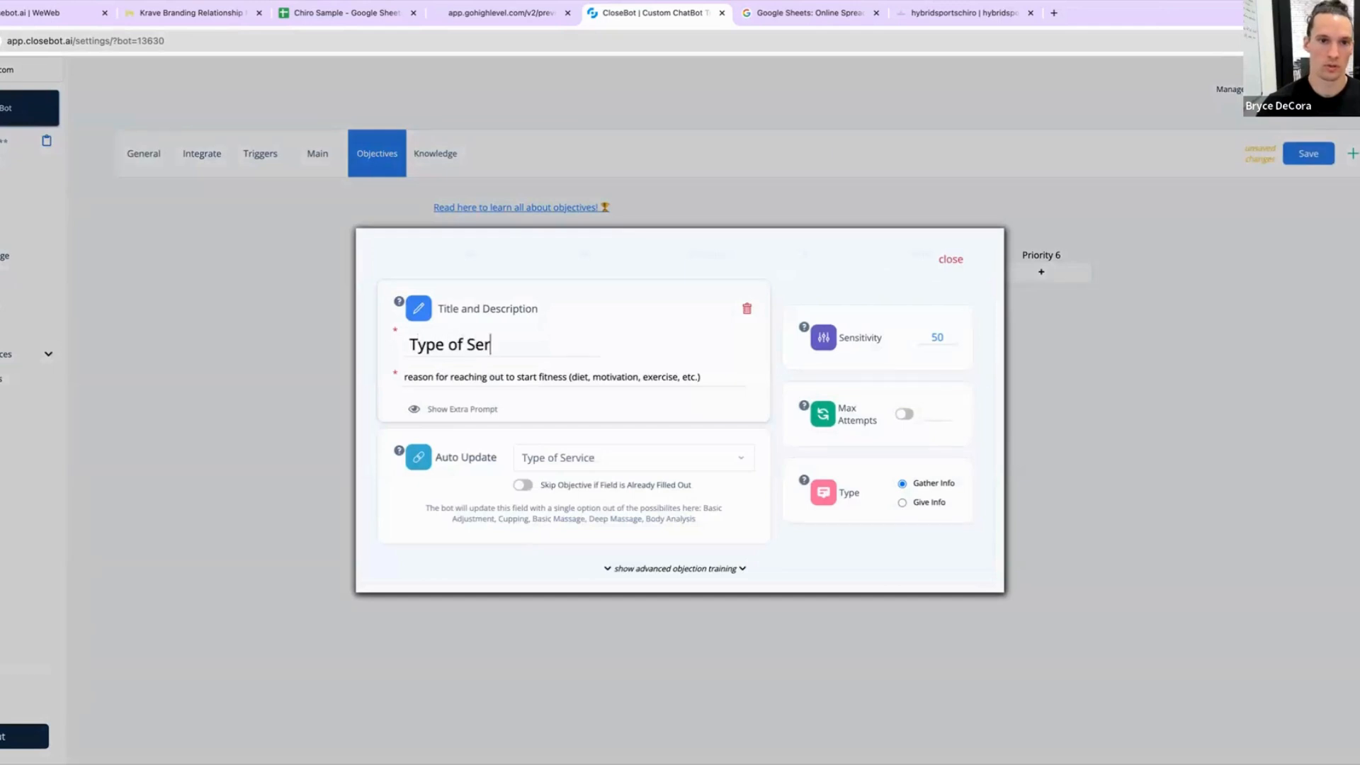
{"action": "type", "text": "vice"}
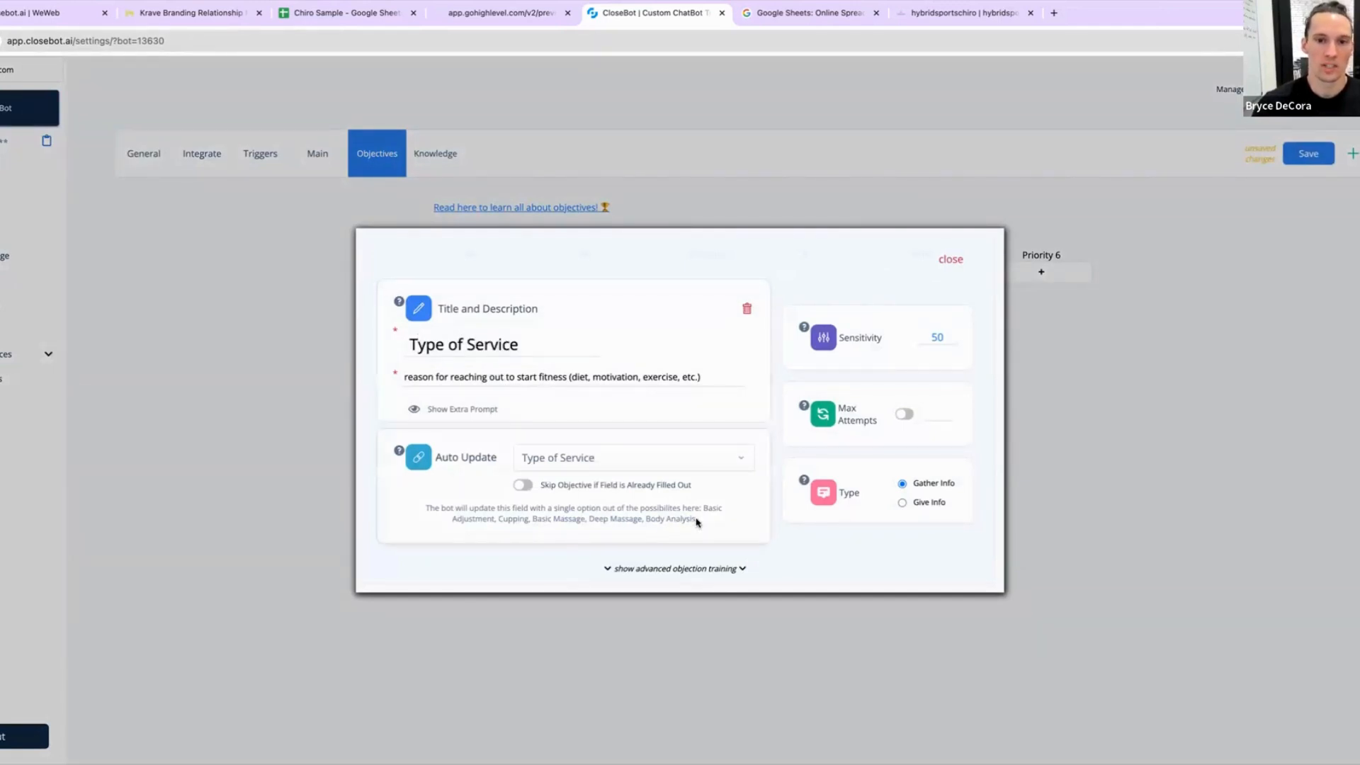
{"action": "left_click_drag", "start_coordinate": [697, 519], "coordinate": [704, 508]}
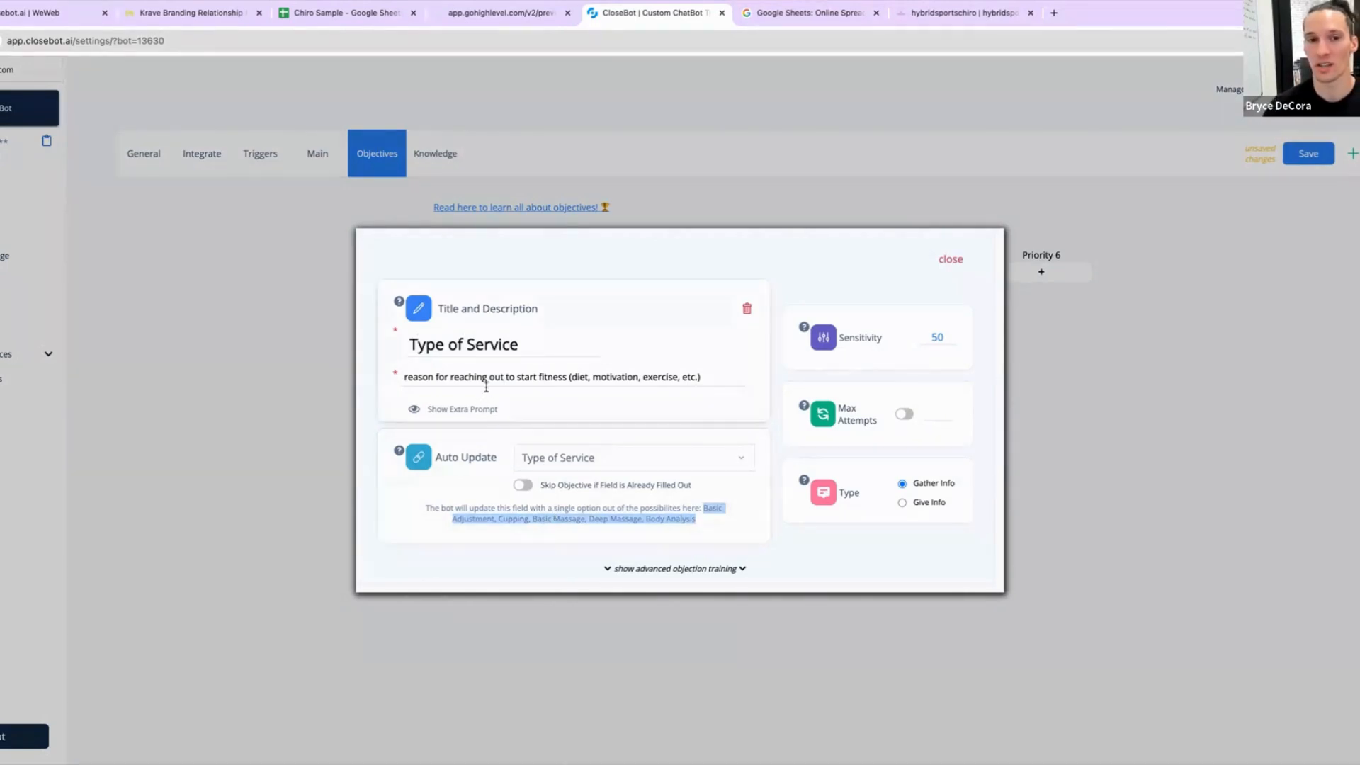
{"action": "triple_click", "coordinate": [490, 377]}
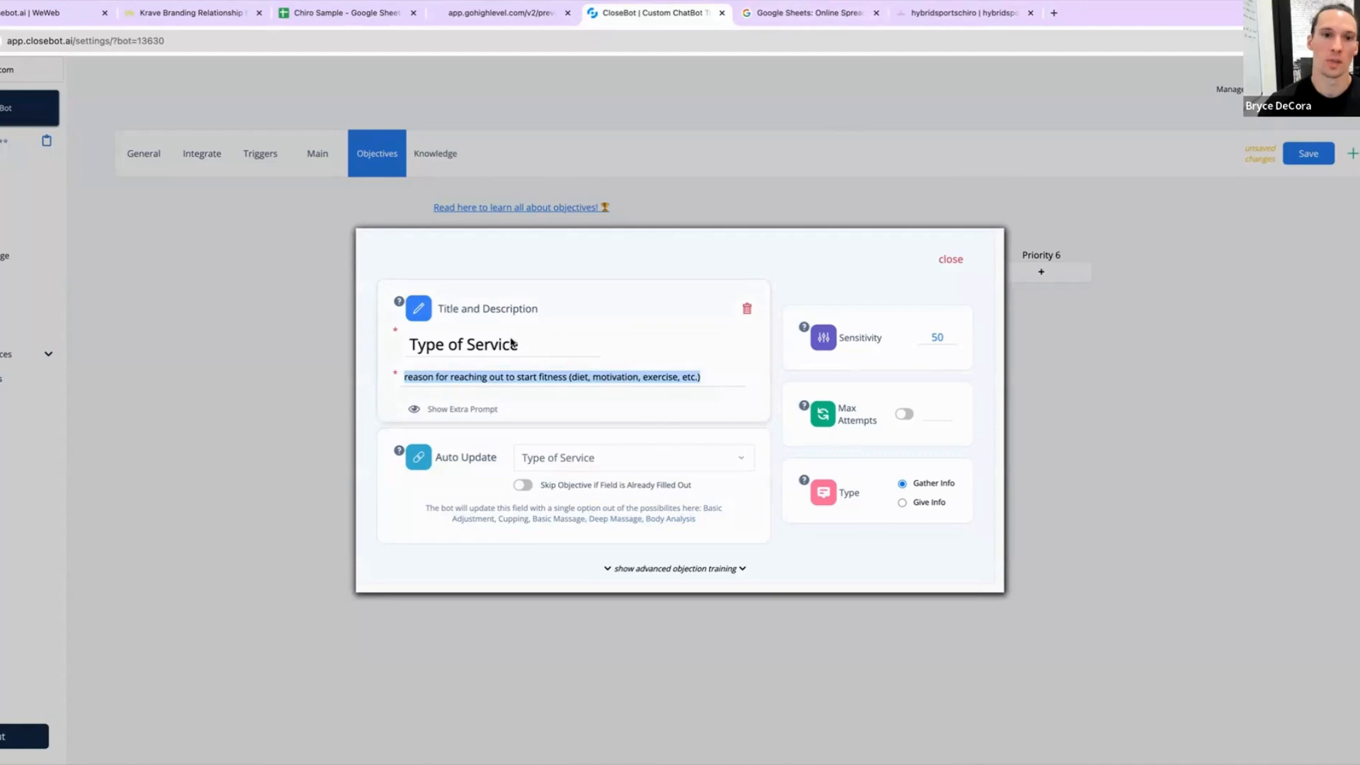
{"action": "left_click", "coordinate": [503, 386]}
{"action": "triple_click", "coordinate": [505, 383]}
{"action": "type", "text": "det"}
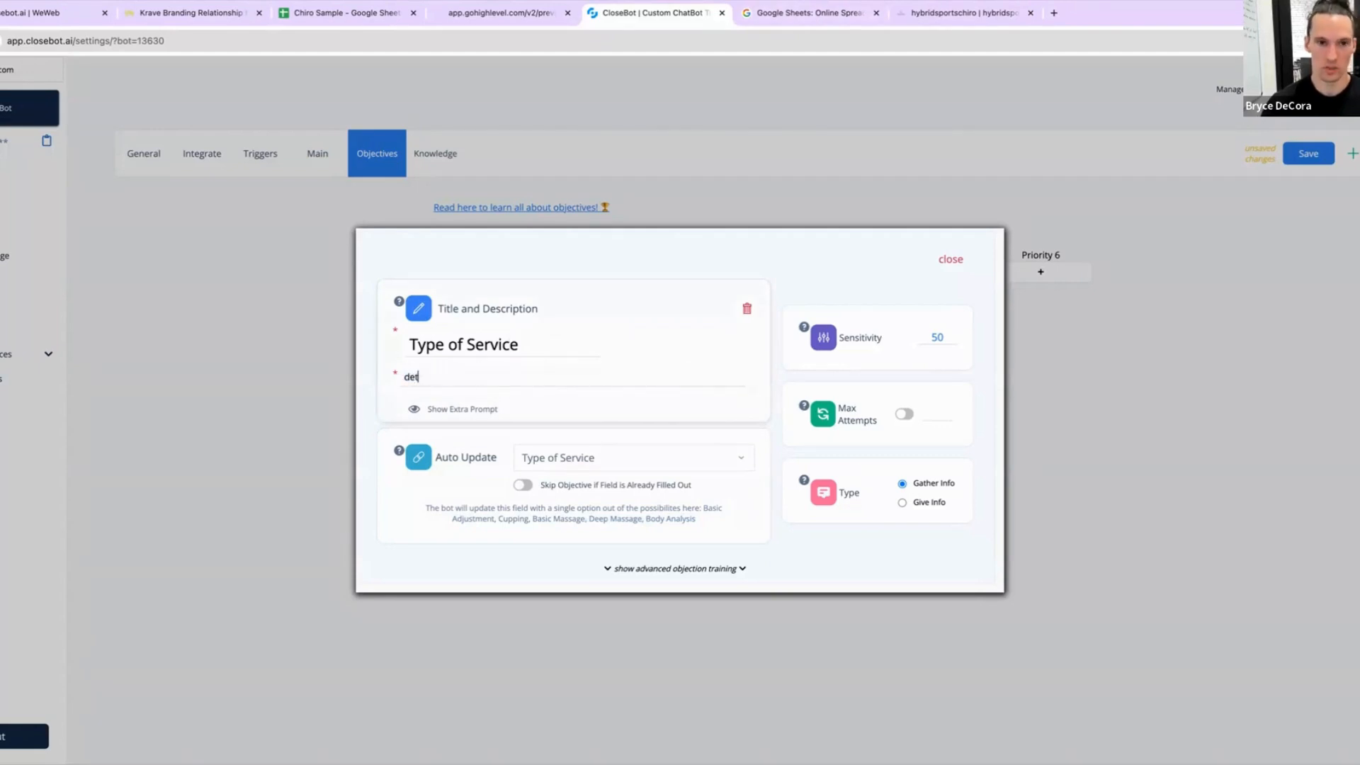
{"action": "type", "text": "ermine the type "}
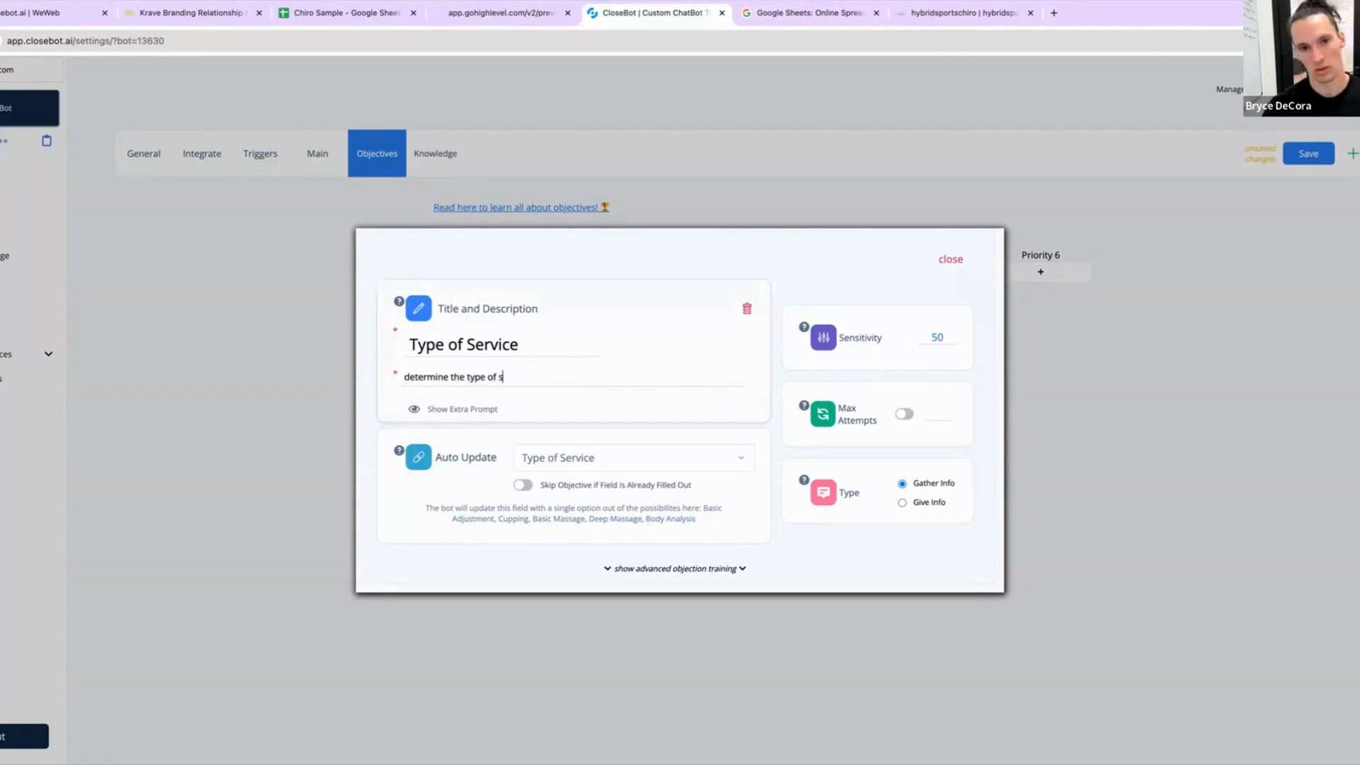
{"action": "type", "text": "of chirop"}
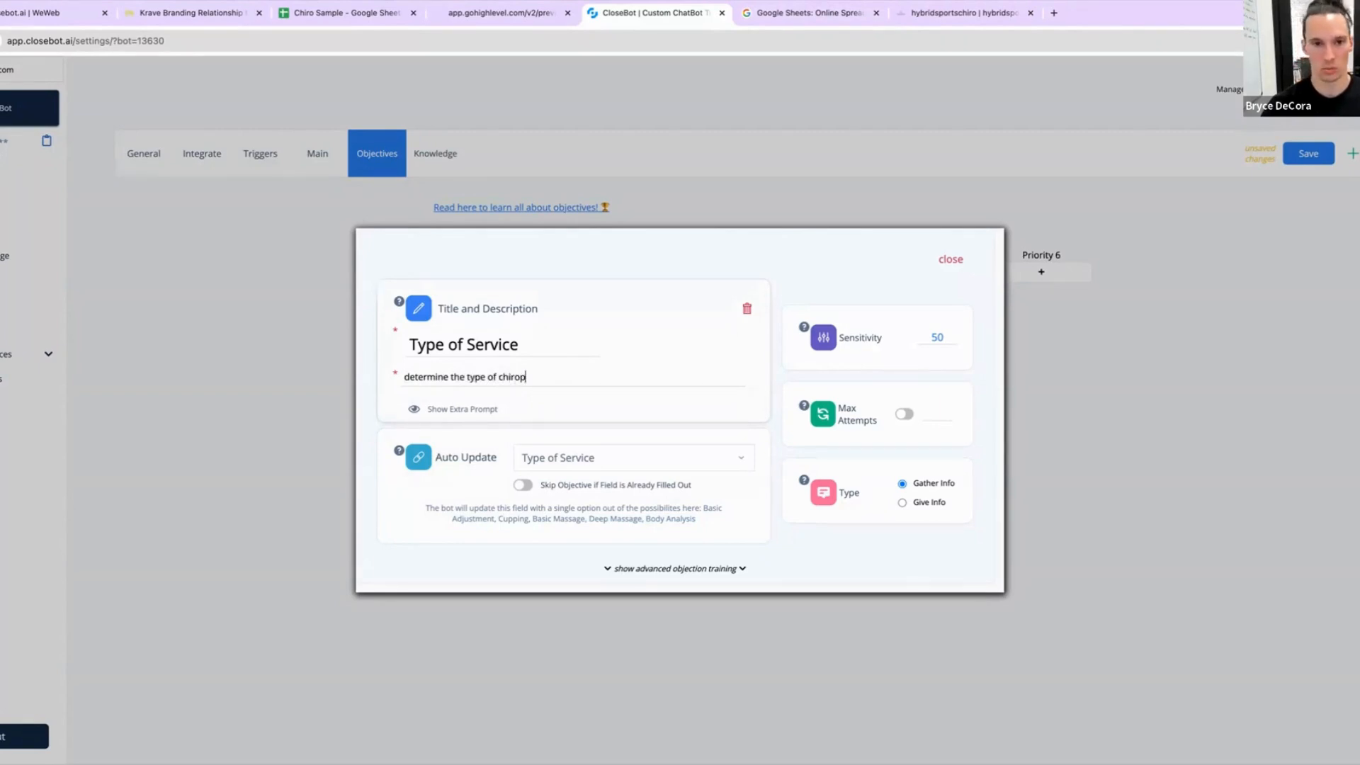
{"action": "type", "text": "ractic"}
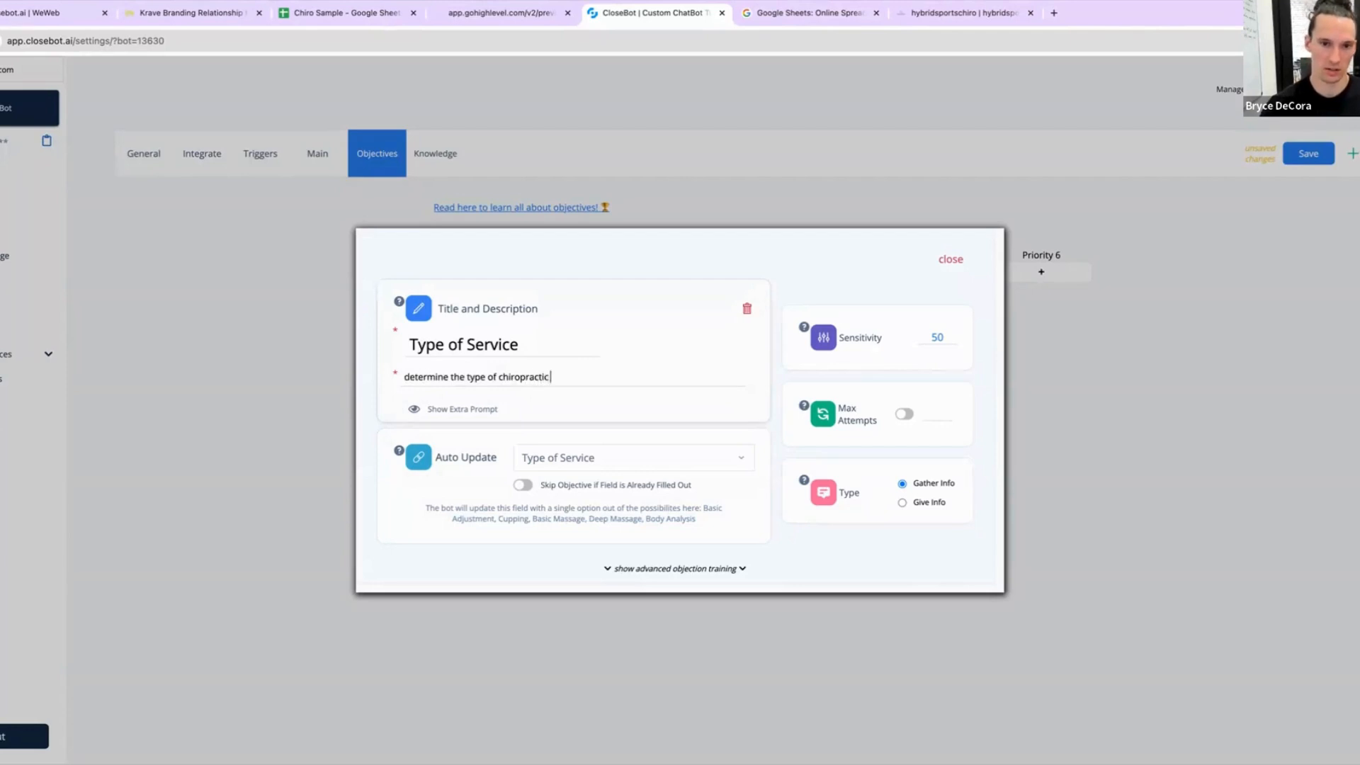
{"action": "type", "text": " service"}
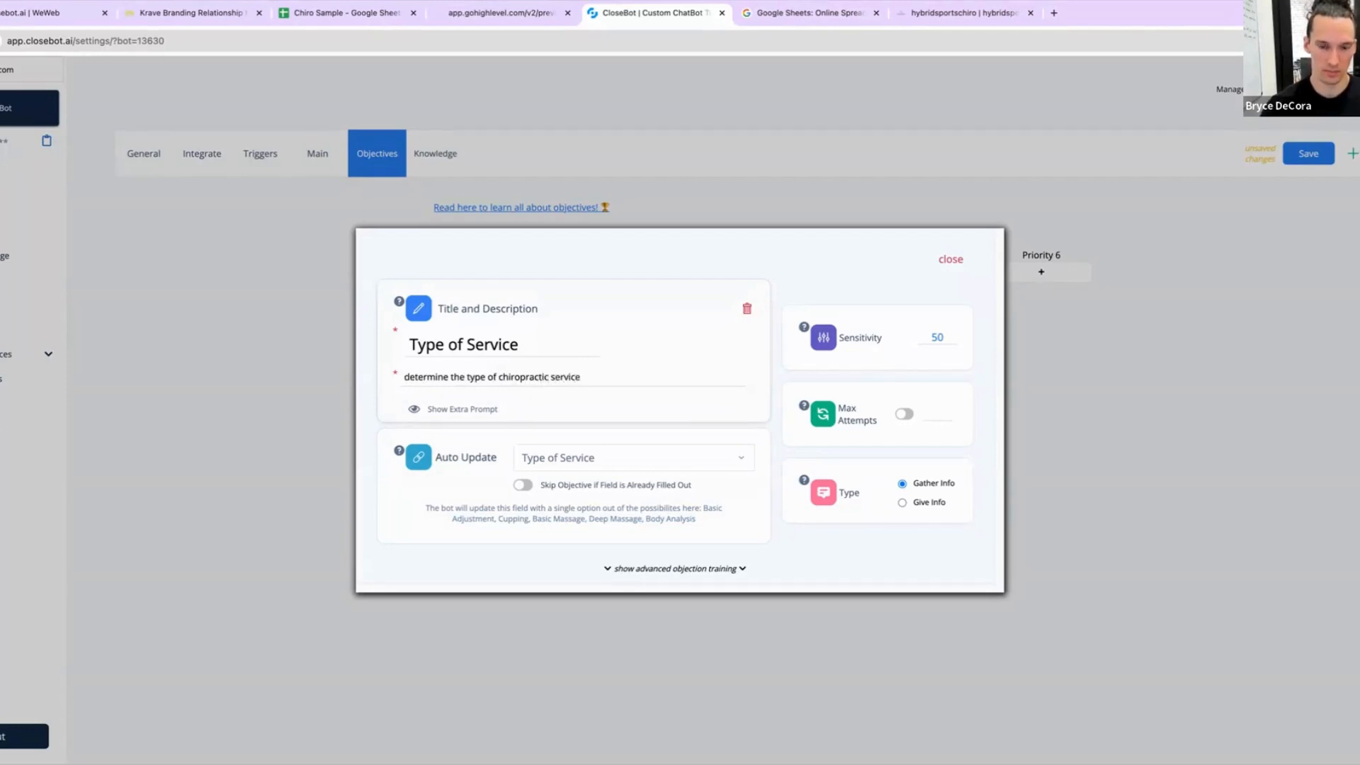
{"action": "type", "text": " @lead_name "}
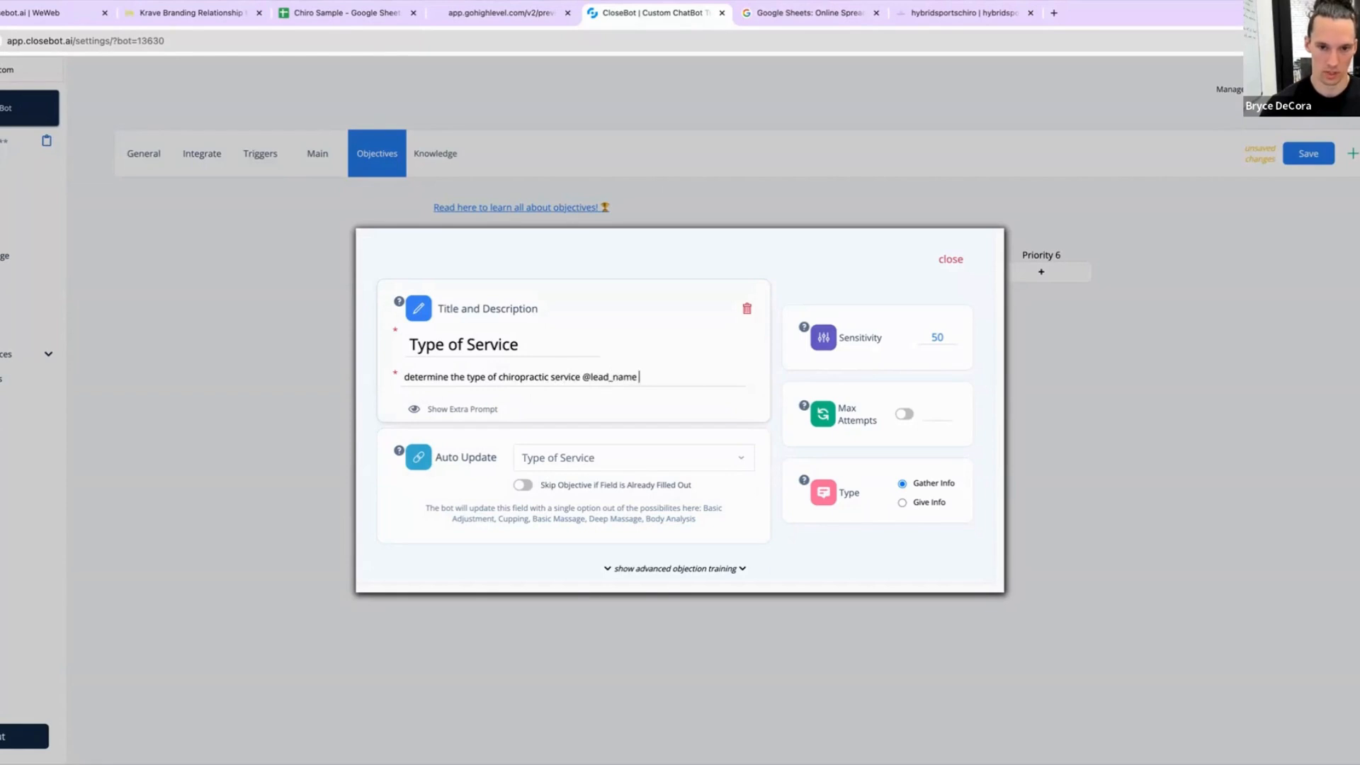
{"action": "type", "text": "is interested in"}
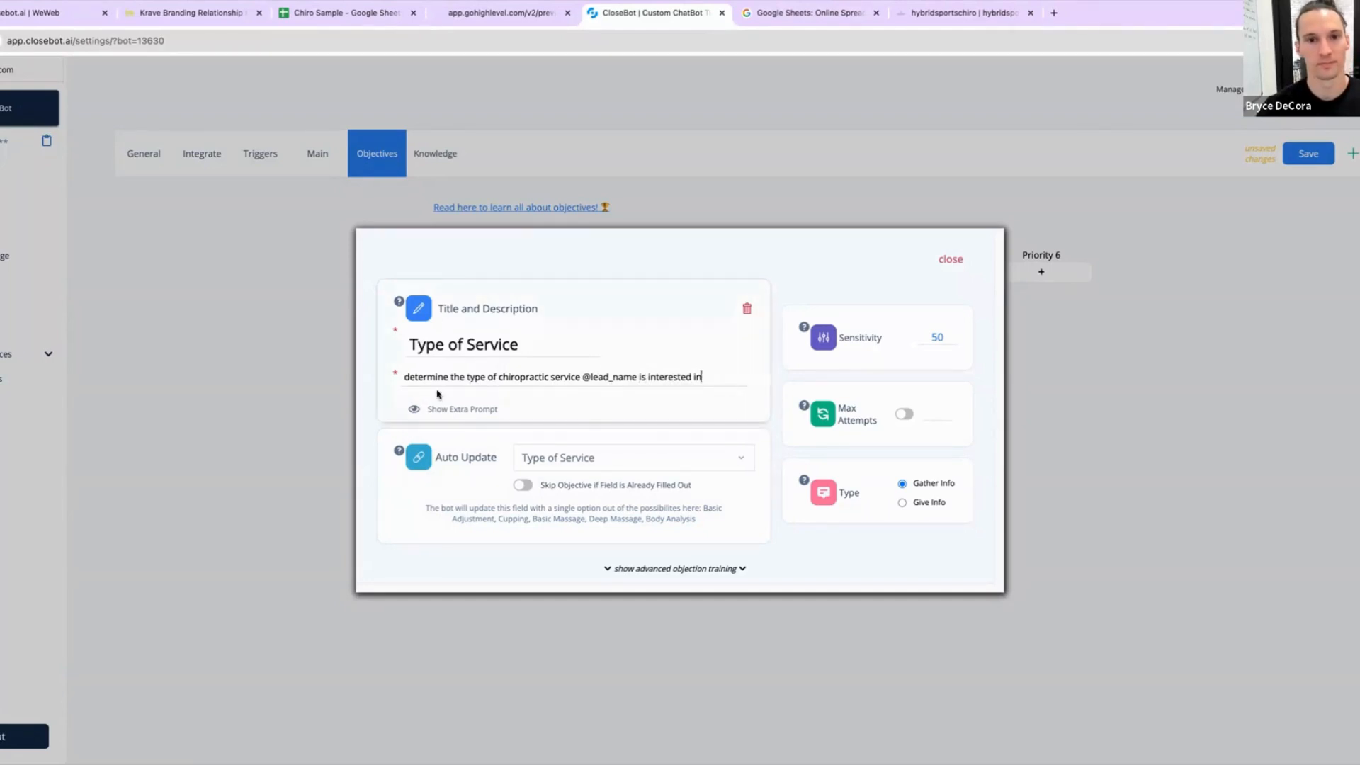
Step: Add an extra prompt to the Type of Service objective: "Basic Adjustment, Cupping, Basic Massage, Deep Massage, Body Analysis are the types of services we offer"
{"action": "left_click", "coordinate": [460, 411]}
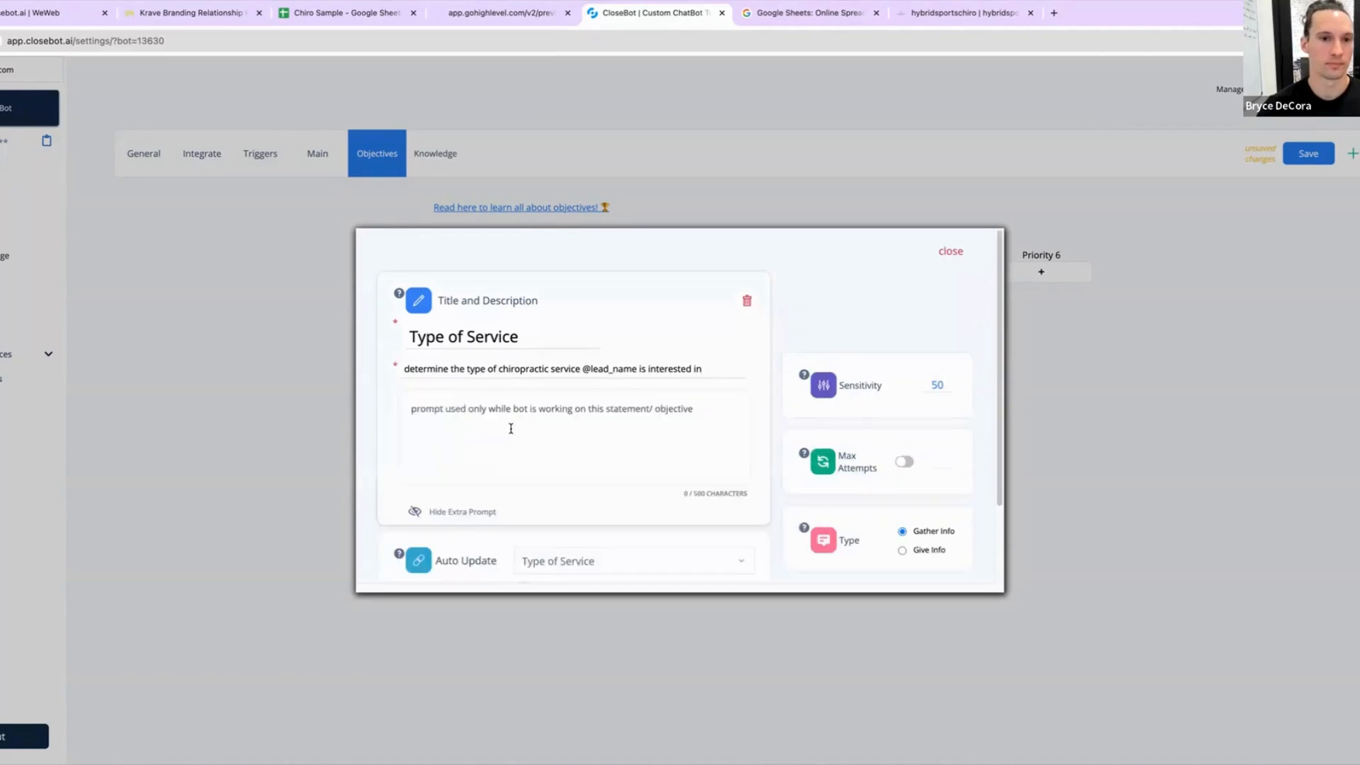
{"action": "scroll", "coordinate": [495, 418], "scroll_direction": "down", "scroll_amount": 2}
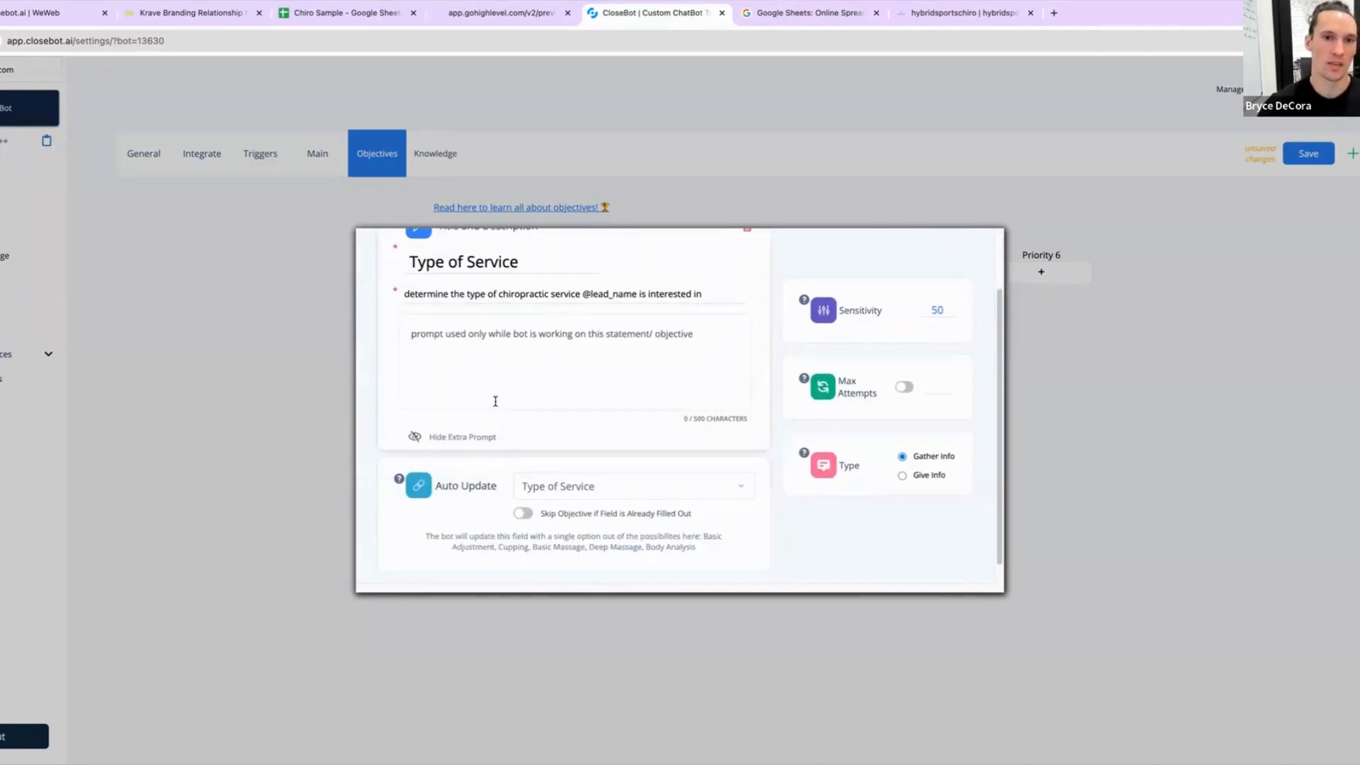
{"action": "triple_click", "coordinate": [582, 292]}
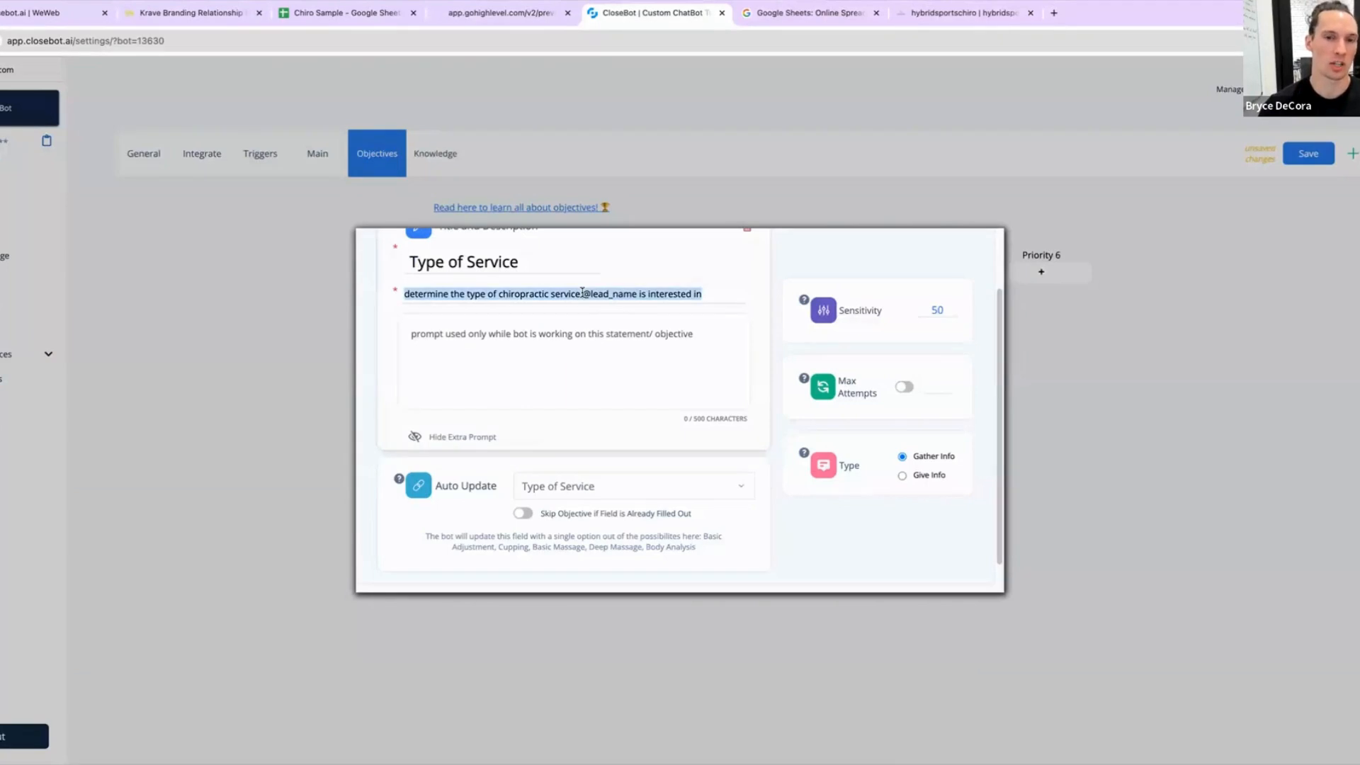
{"action": "left_click", "coordinate": [446, 295]}
{"action": "left_click_drag", "start_coordinate": [407, 295], "coordinate": [747, 288]}
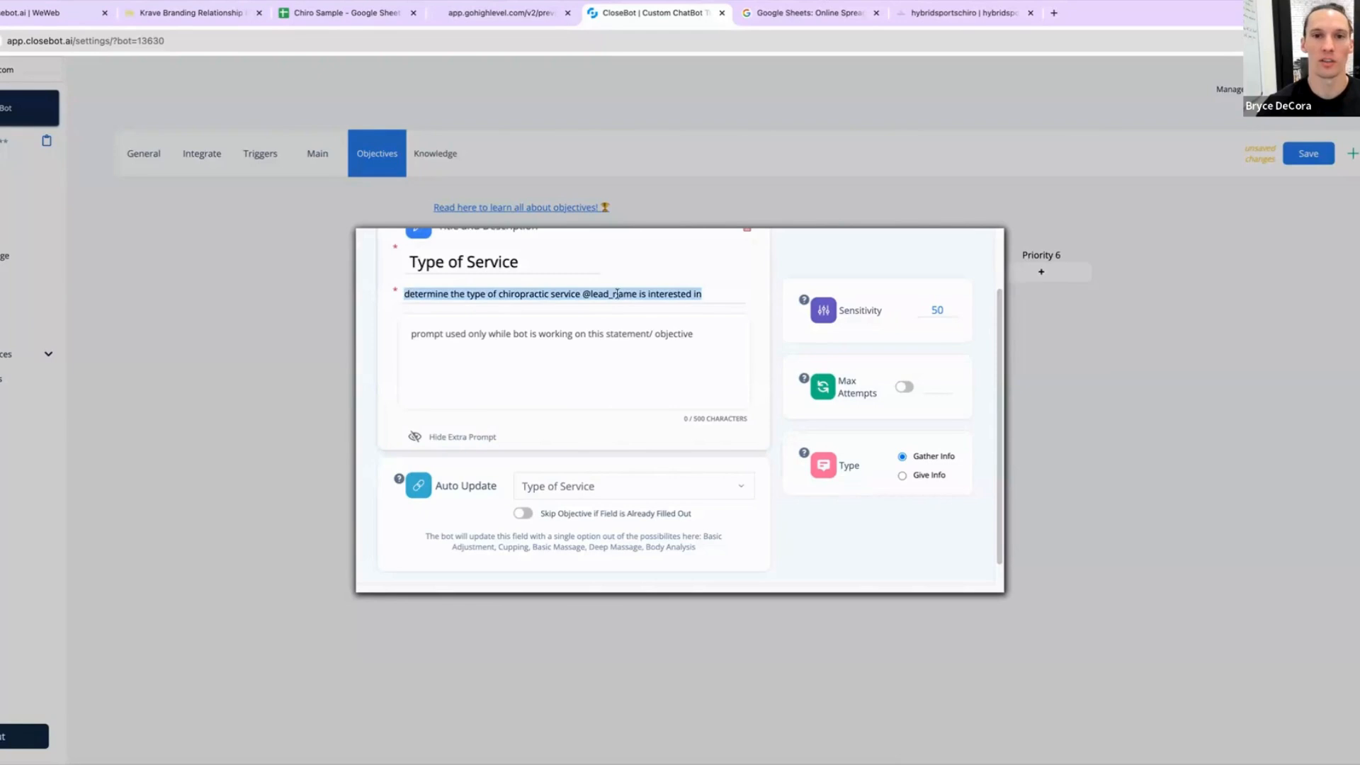
{"action": "left_click", "coordinate": [569, 334]}
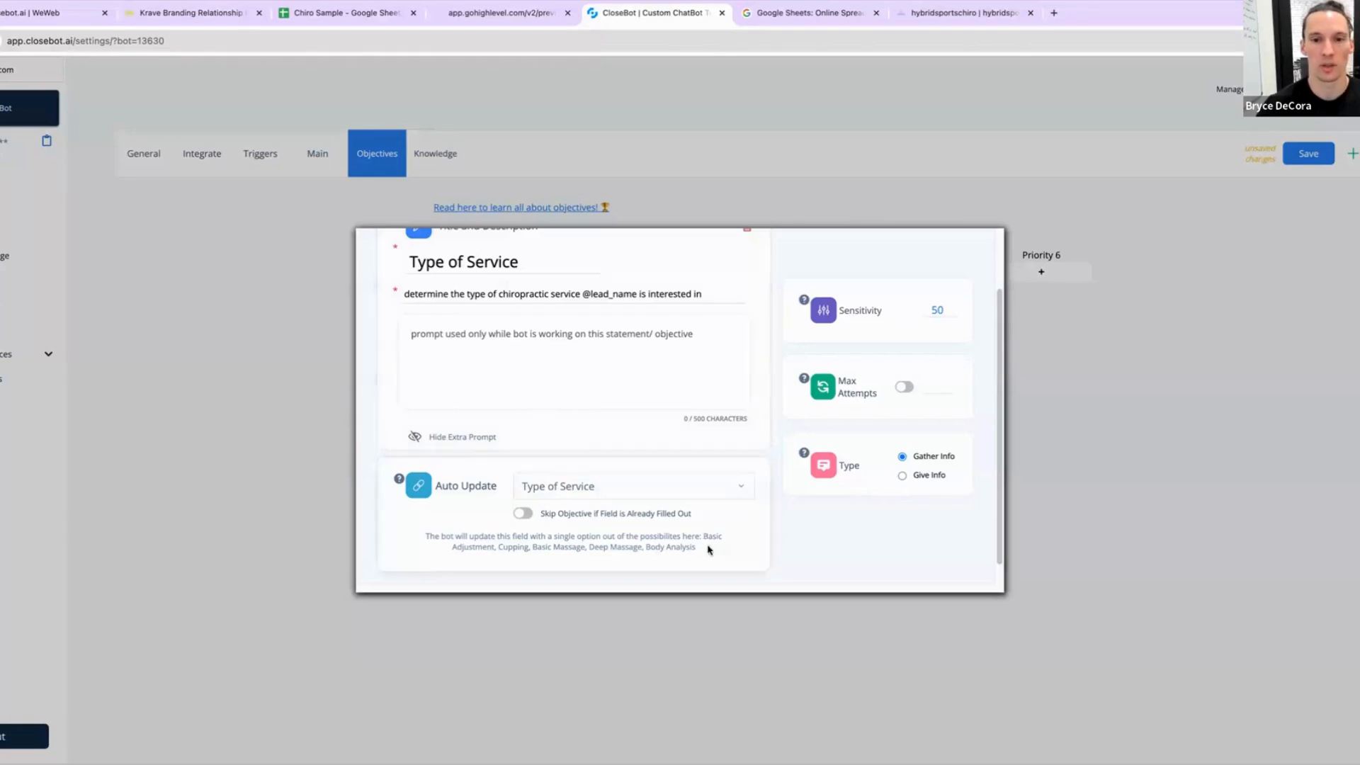
{"action": "left_click_drag", "start_coordinate": [710, 550], "coordinate": [704, 538]}
{"action": "key", "text": "ctrl+c"}
{"action": "left_click", "coordinate": [528, 367]}
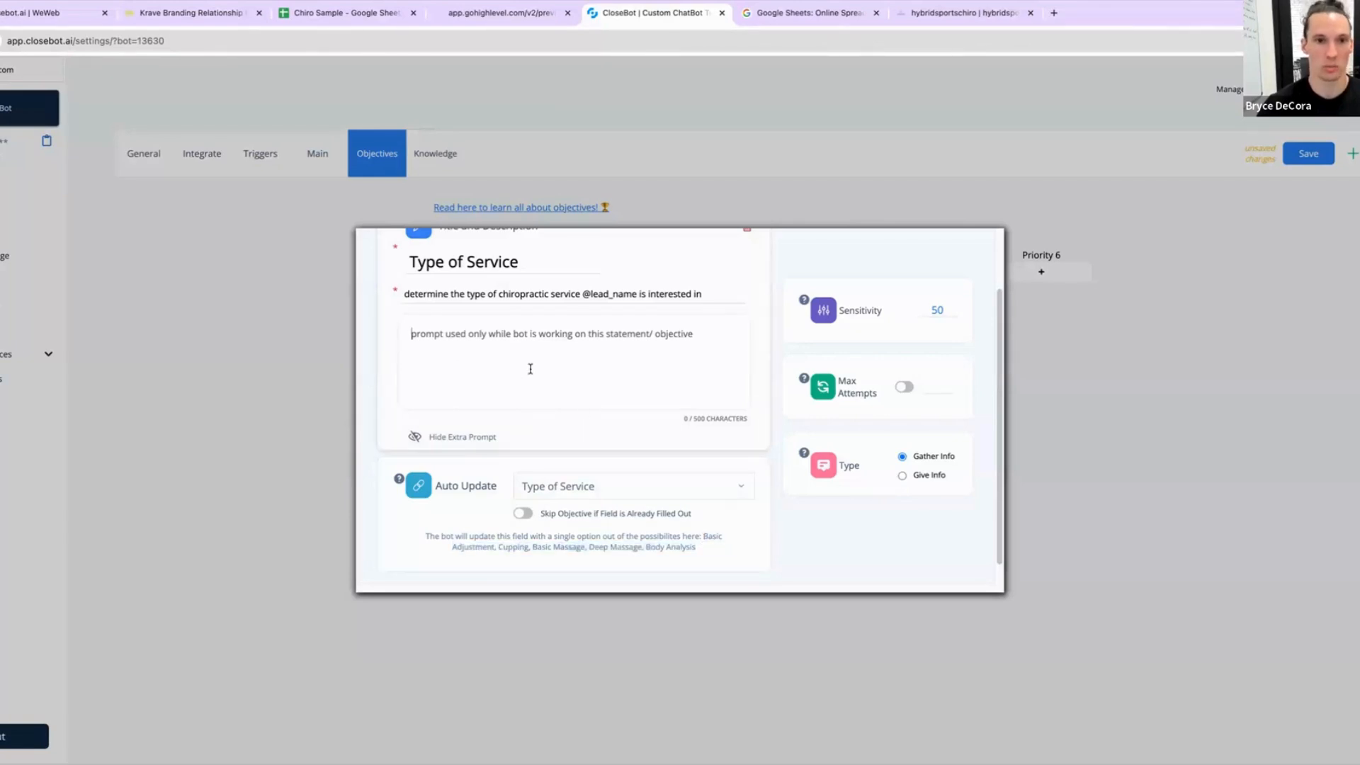
{"action": "key", "text": "ctrl+v"}
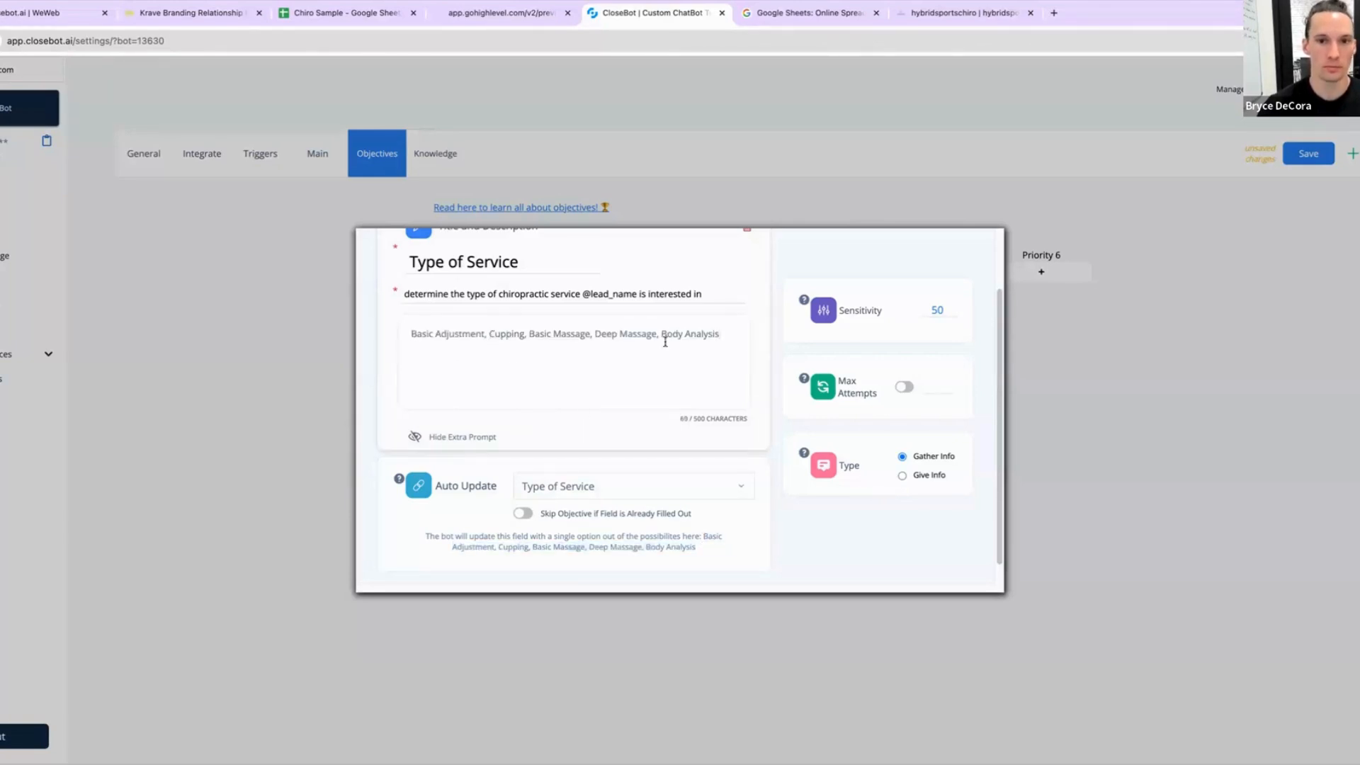
{"action": "type", "text": "are the types of"}
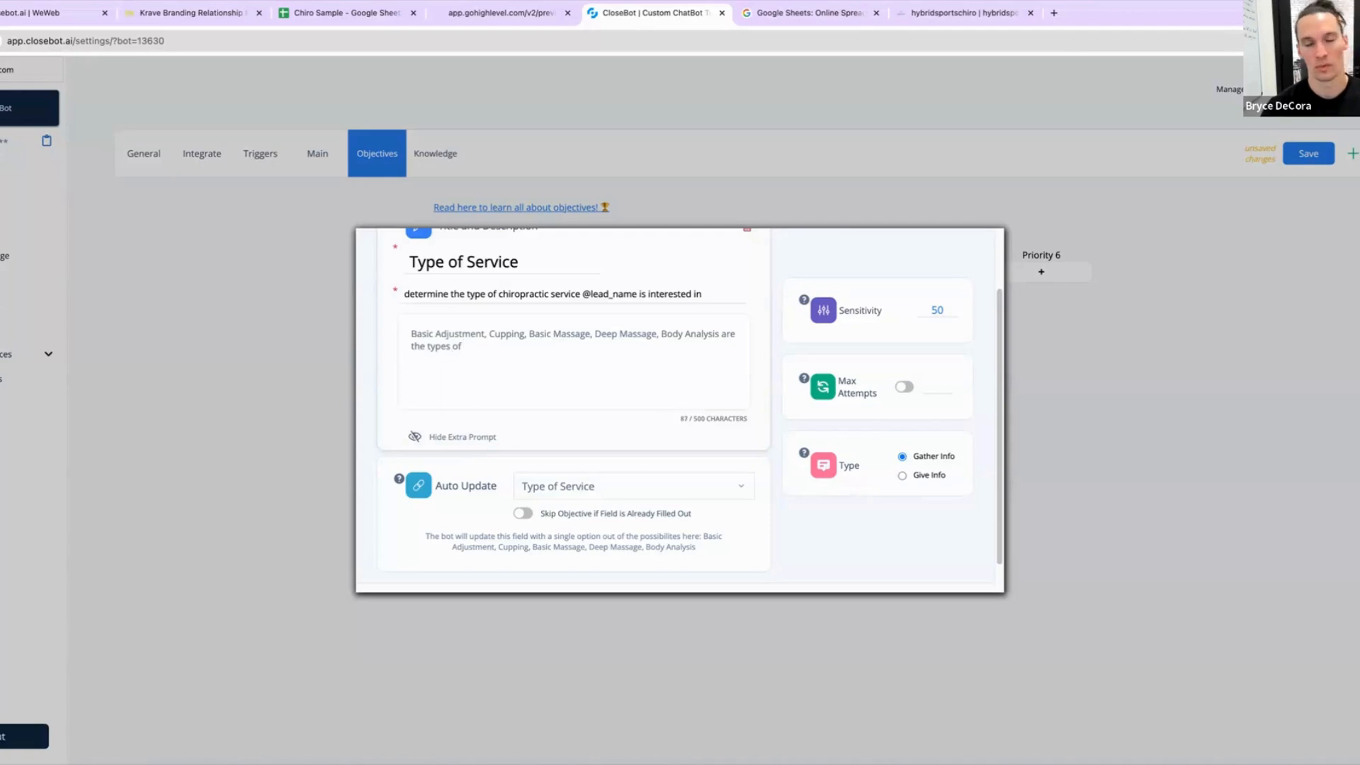
{"action": "type", "text": " services we offer"}
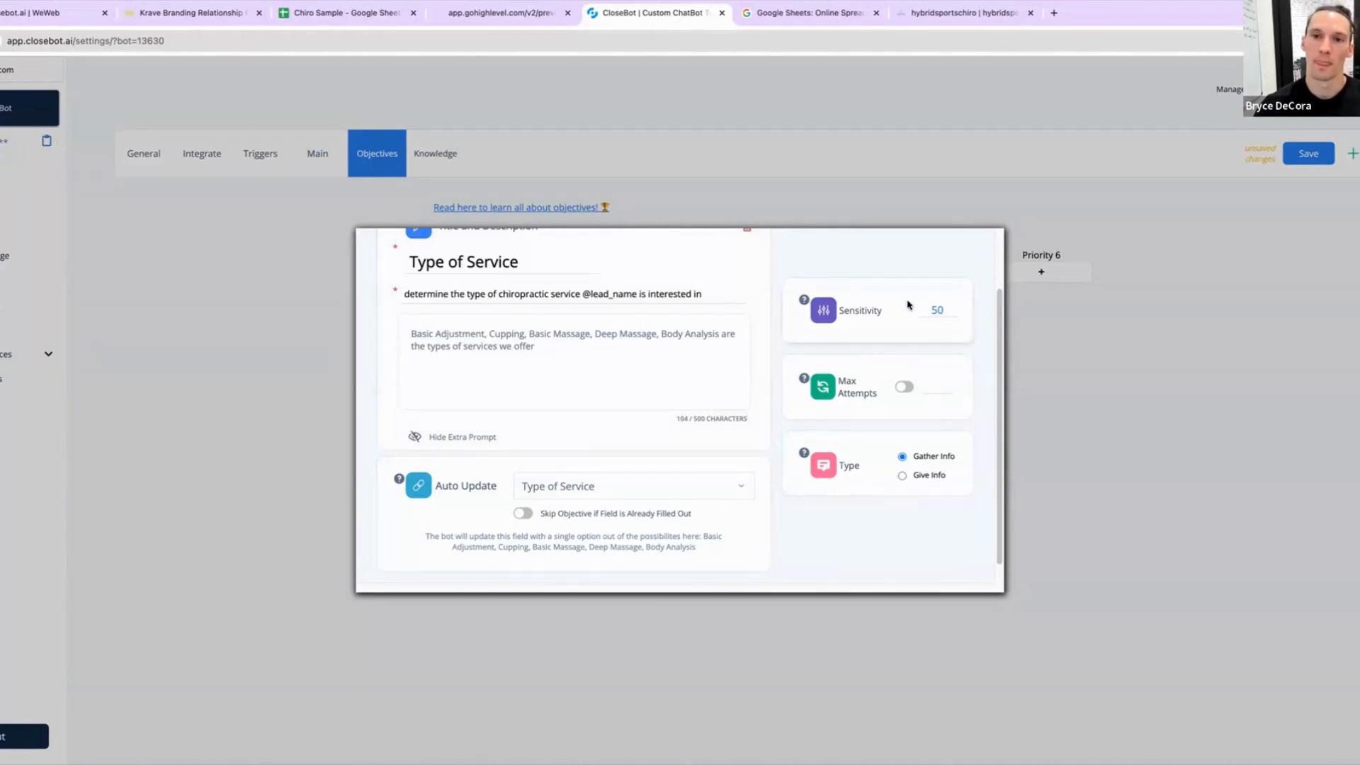
Step: Toggle Max Attempts on and back off, then close the Type of Service objective
{"action": "left_click", "coordinate": [904, 387]}
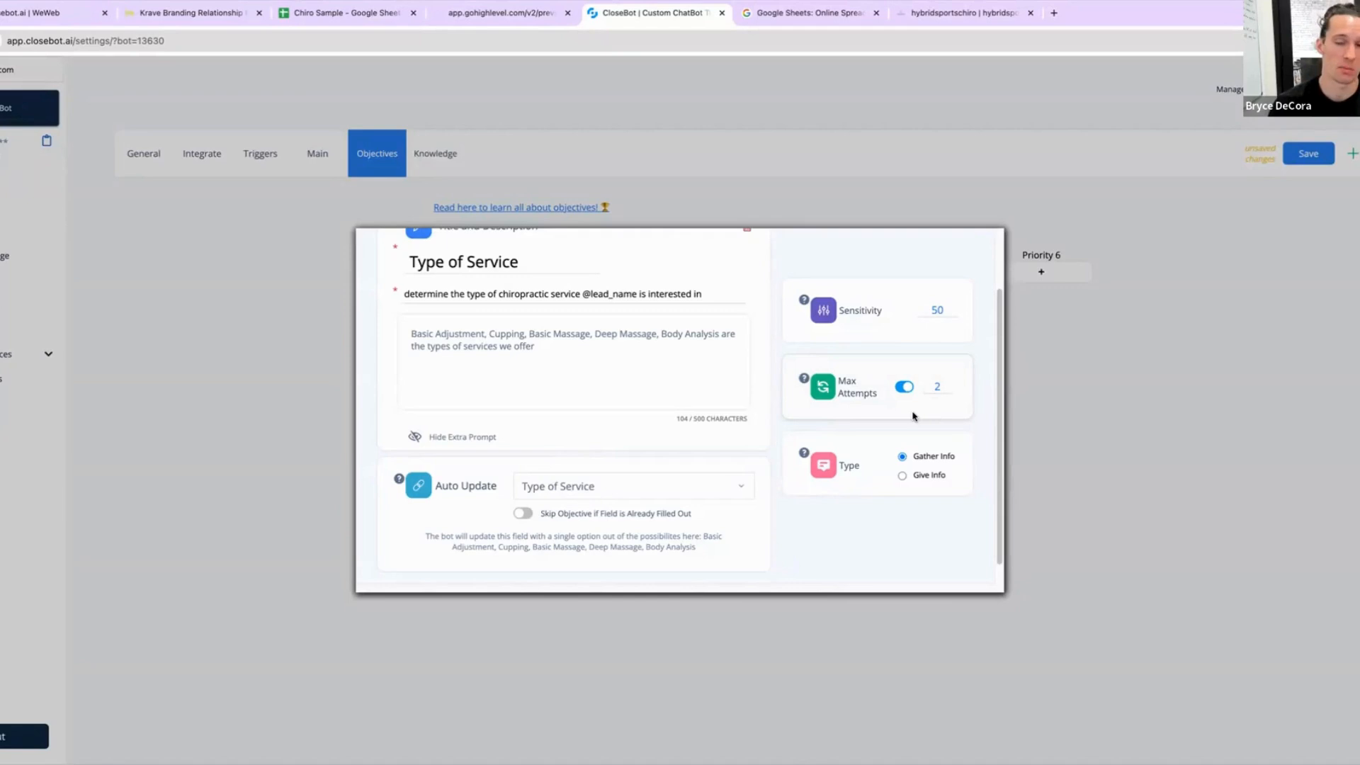
{"action": "left_click", "coordinate": [901, 387]}
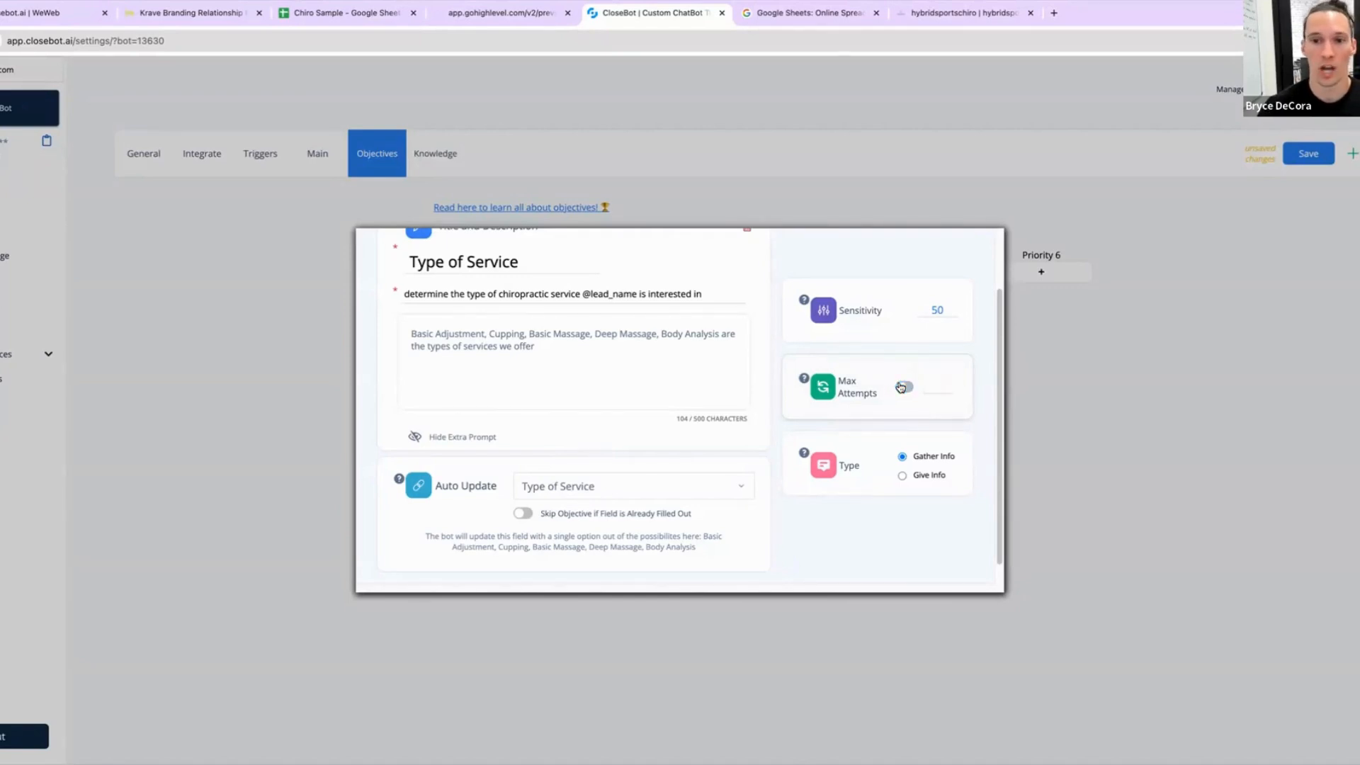
{"action": "scroll", "coordinate": [729, 552], "scroll_direction": "up", "scroll_amount": 2}
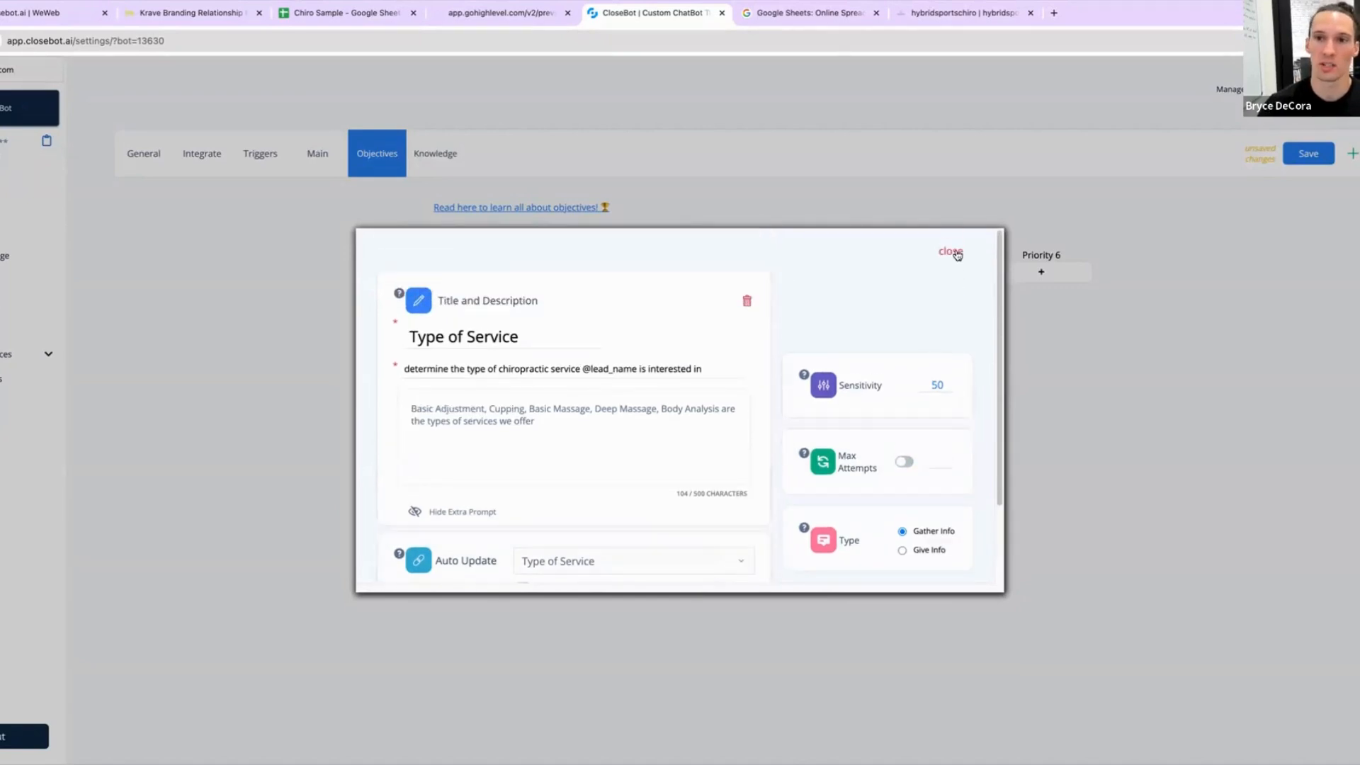
{"action": "left_click", "coordinate": [951, 252]}
Step: Open the Motivator Duration objective and rename its title to Duration of Problem
{"action": "left_click", "coordinate": [610, 295]}
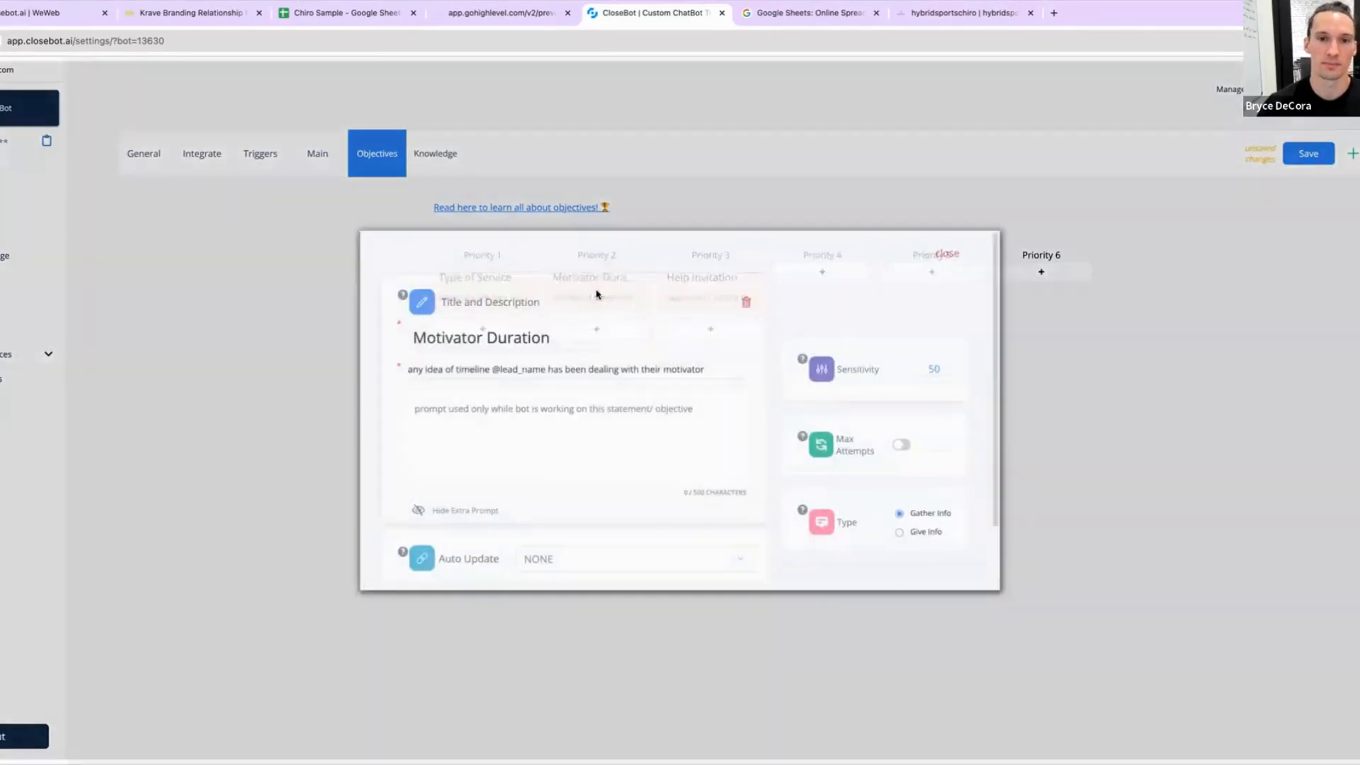
{"action": "triple_click", "coordinate": [529, 338]}
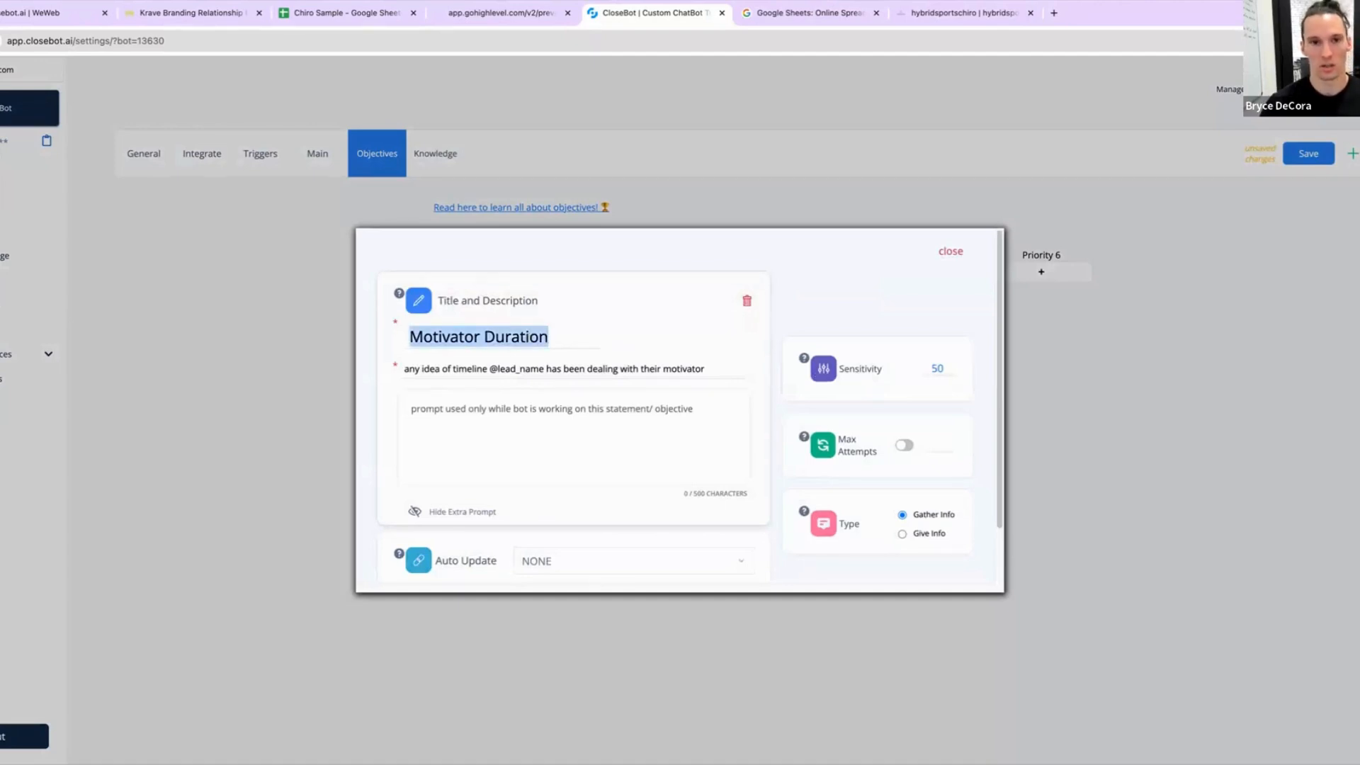
{"action": "type", "text": "Duration "}
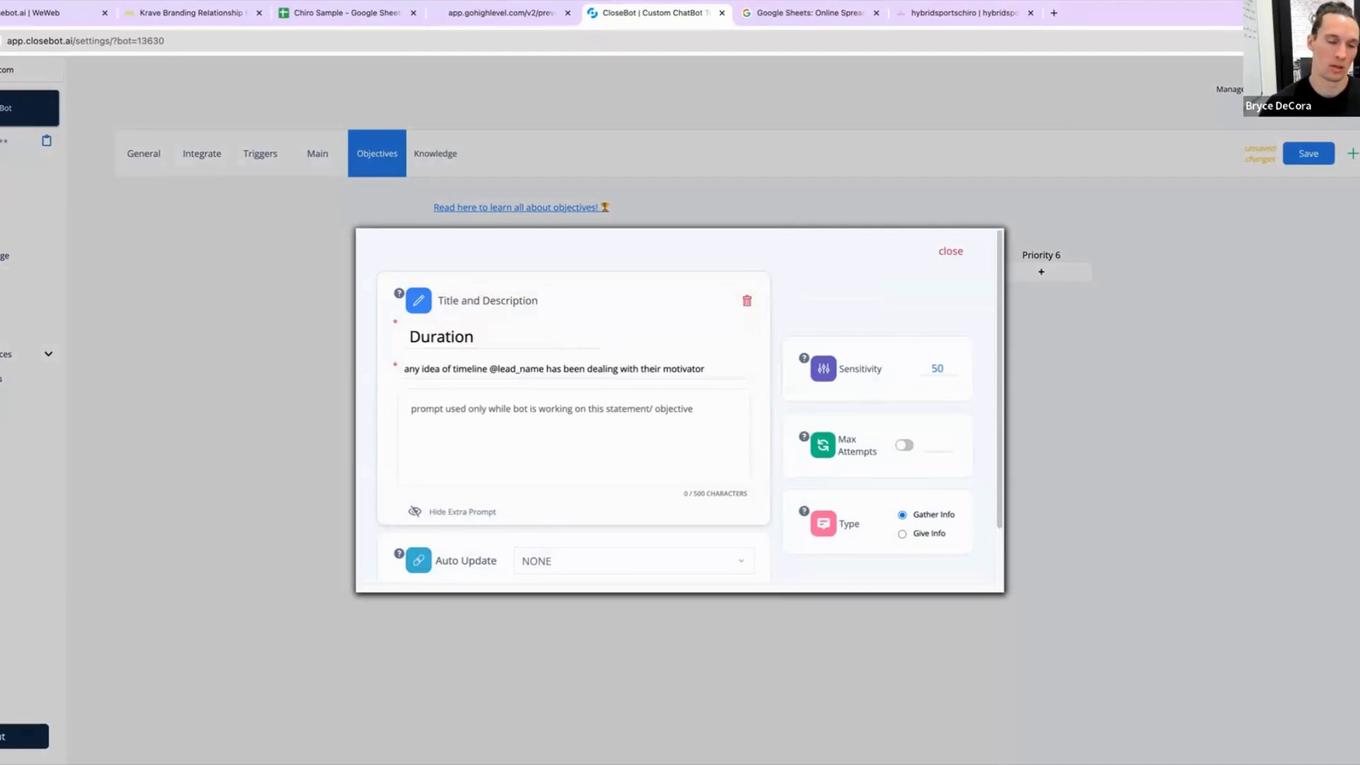
{"action": "type", "text": "of Problem"}
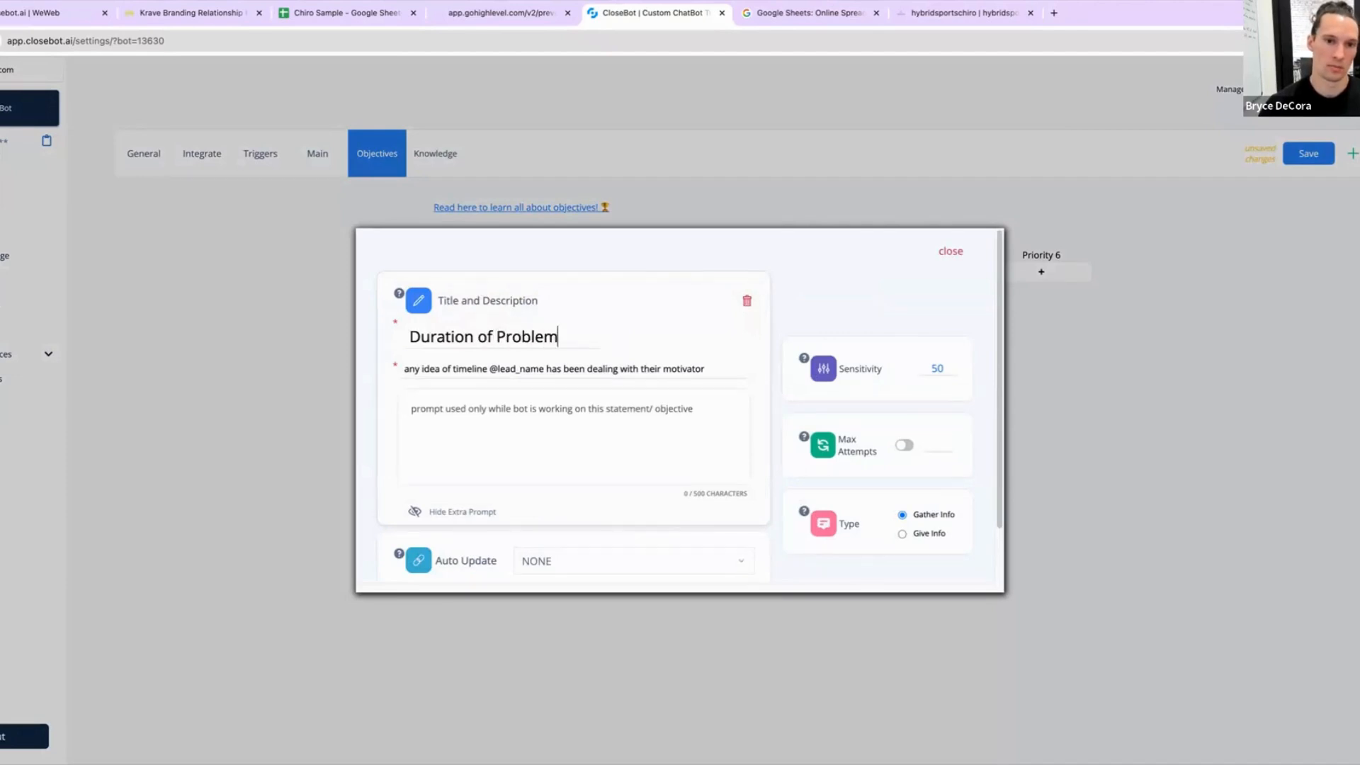
Step: Replace "motivator" with "issues" at the end of the objective description, then close the objective
{"action": "triple_click", "coordinate": [609, 363]}
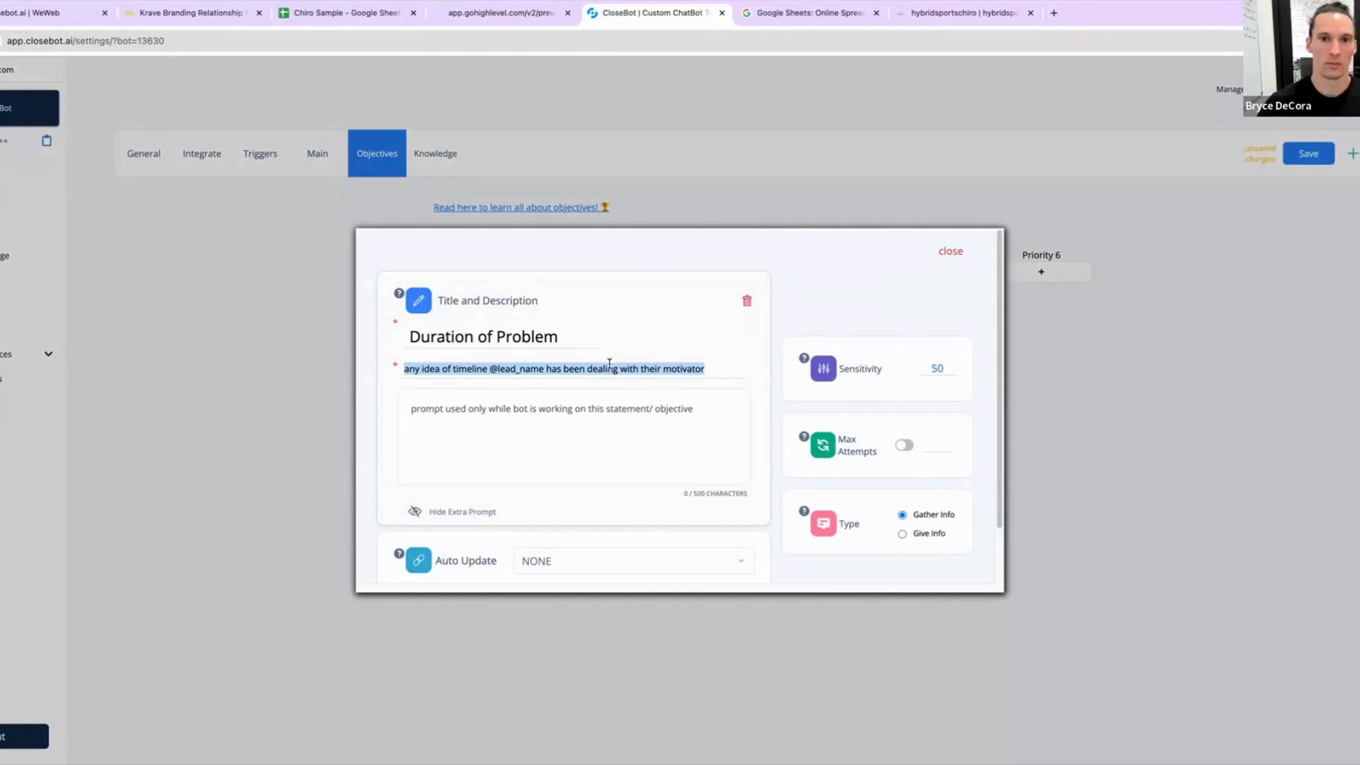
{"action": "left_click", "coordinate": [651, 399]}
{"action": "double_click", "coordinate": [679, 367]}
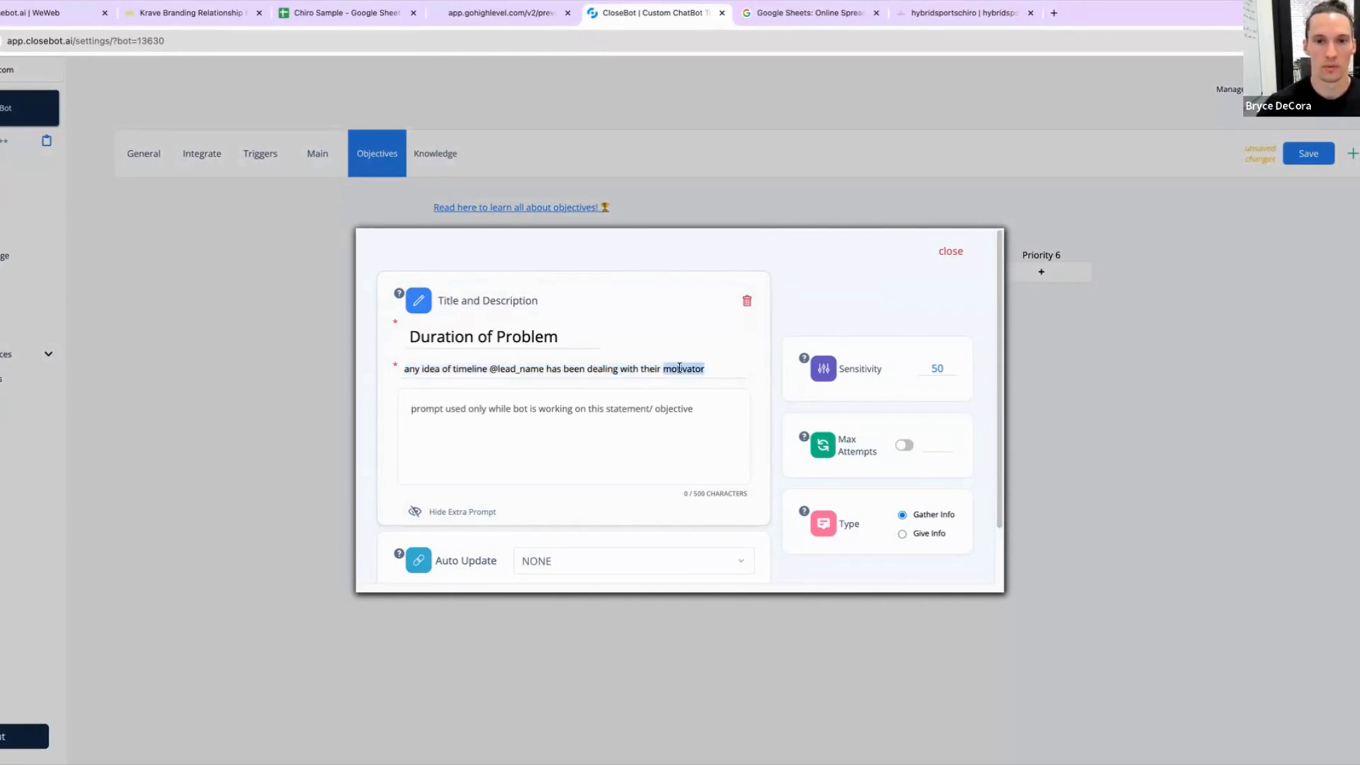
{"action": "type", "text": "issues"}
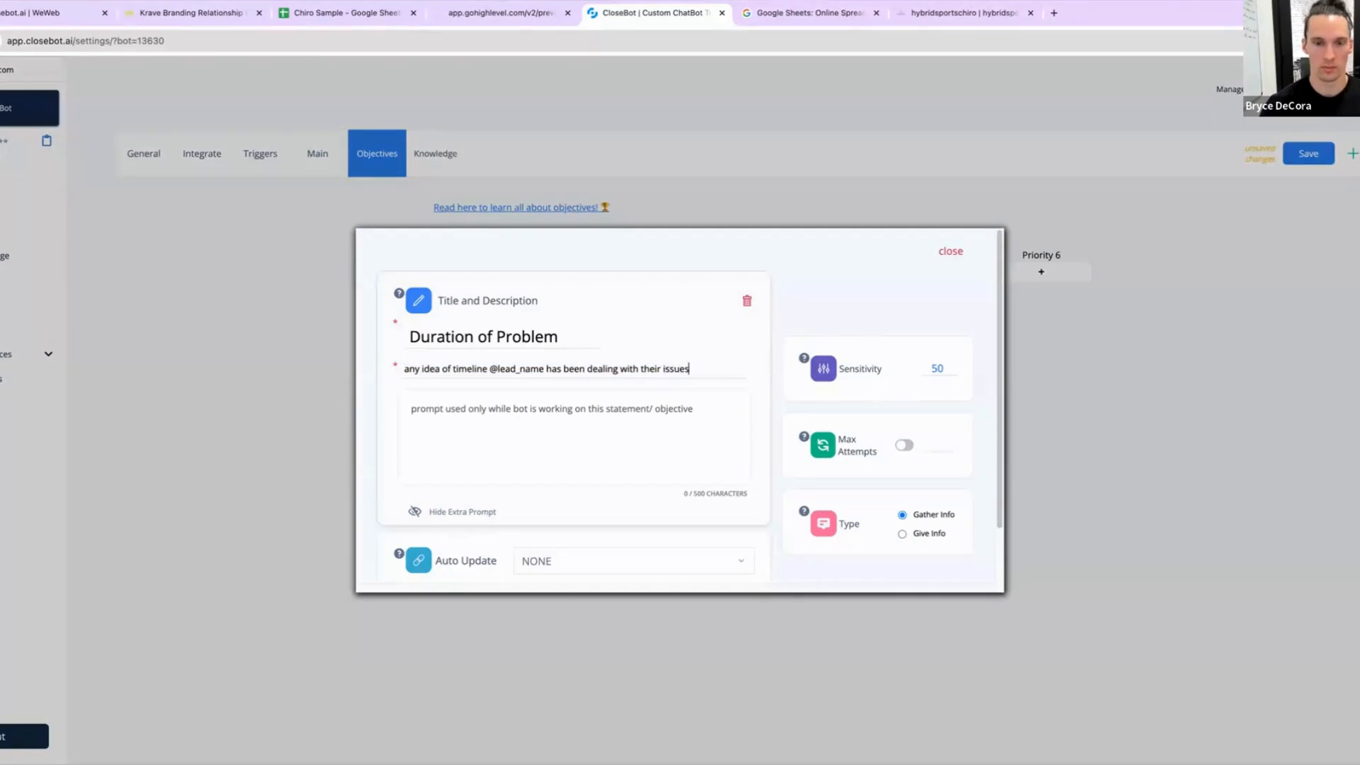
{"action": "left_click", "coordinate": [615, 422]}
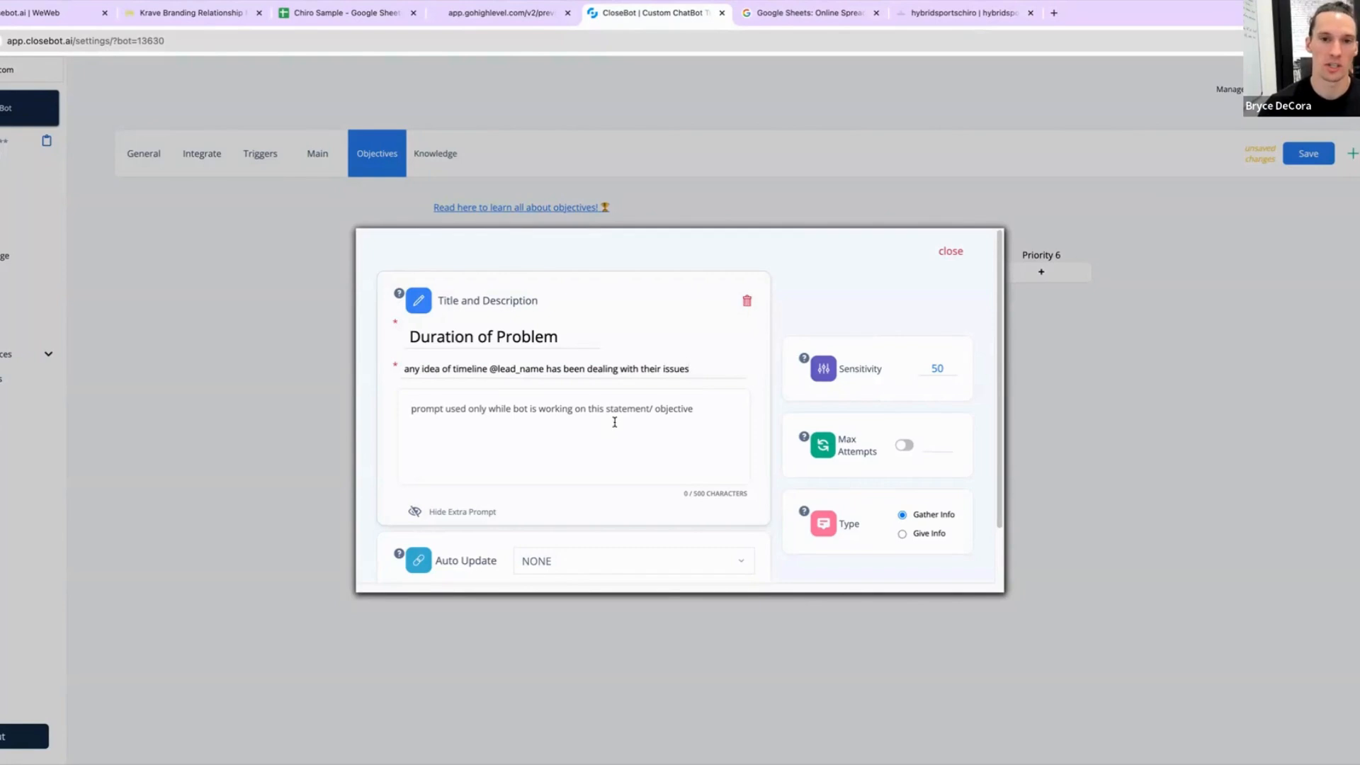
{"action": "scroll", "coordinate": [616, 489], "scroll_direction": "down", "scroll_amount": 2}
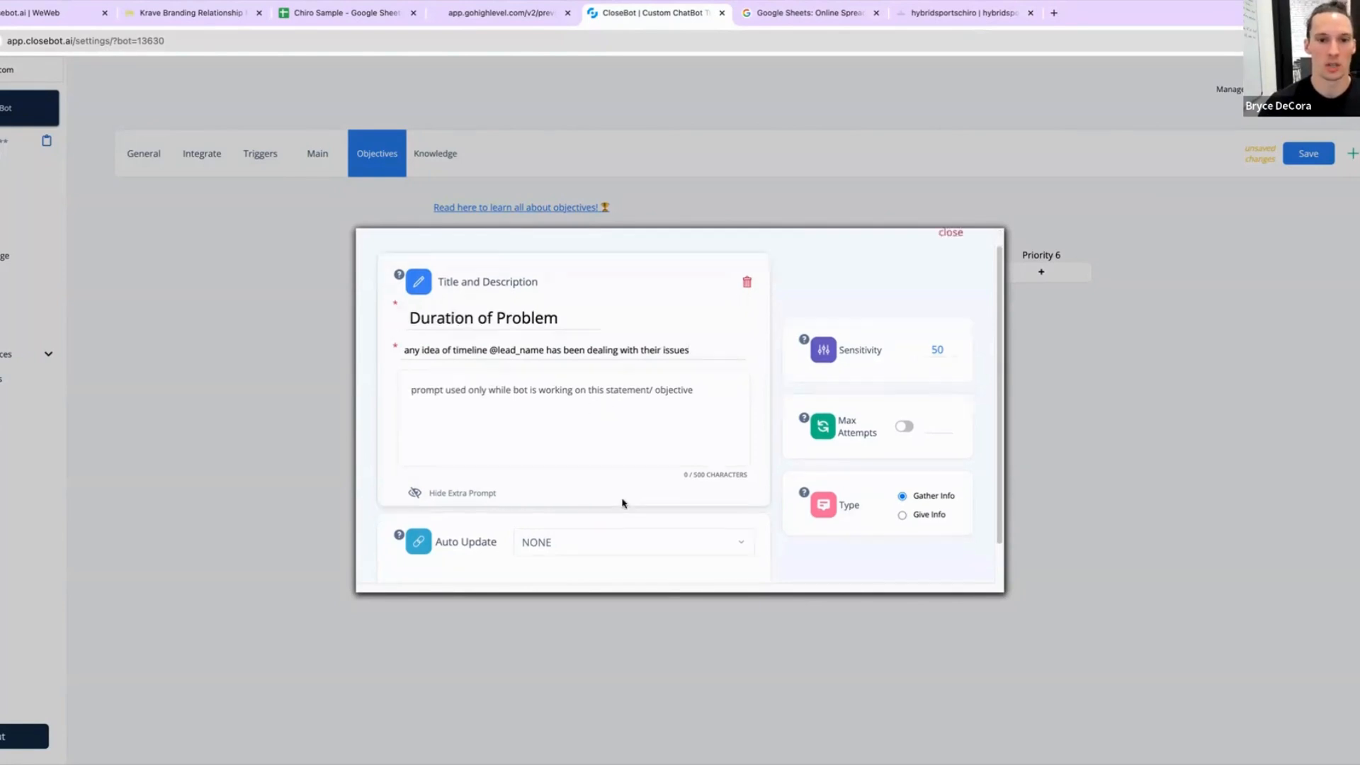
{"action": "scroll", "coordinate": [680, 492], "scroll_direction": "up", "scroll_amount": 2}
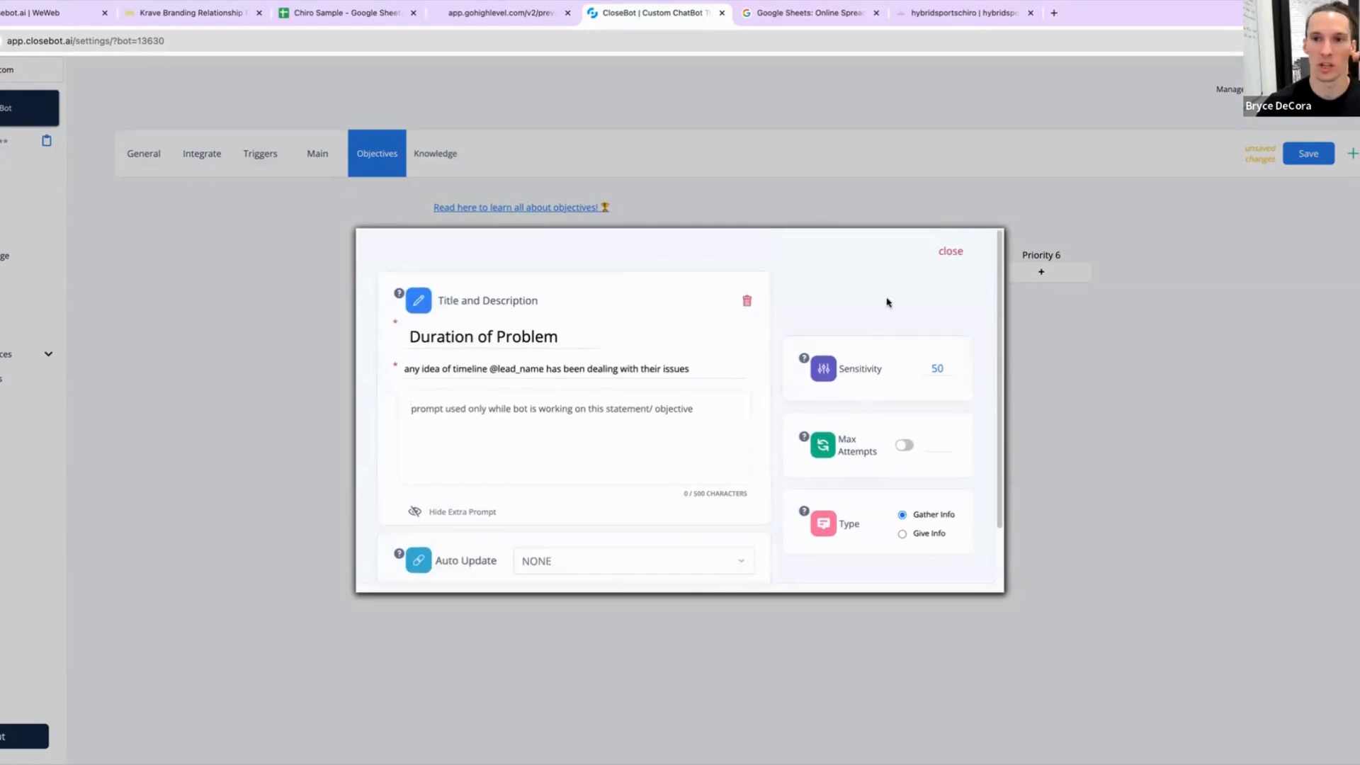
{"action": "left_click", "coordinate": [952, 253]}
Step: Set the booking objective's Auto Update field to Calendar
{"action": "left_click", "coordinate": [737, 306]}
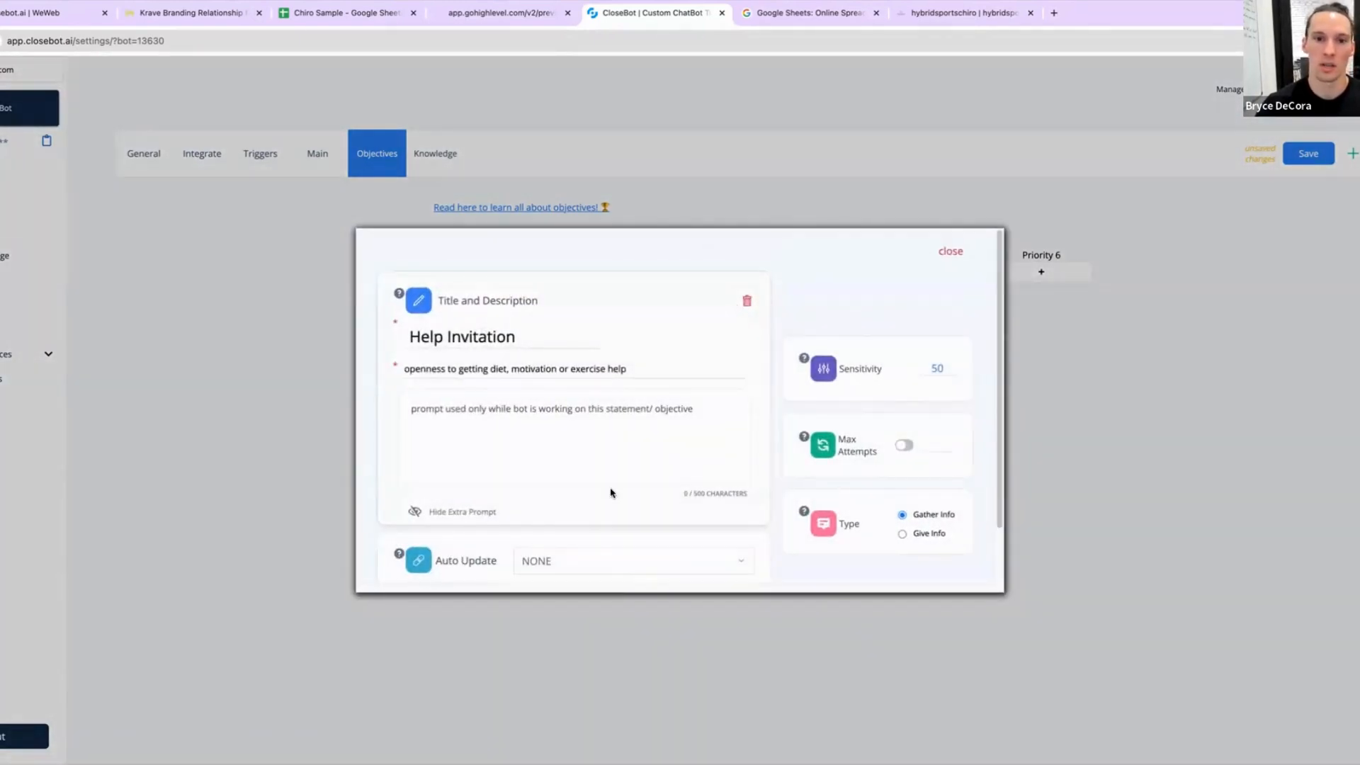
{"action": "scroll", "coordinate": [602, 510], "scroll_direction": "down", "scroll_amount": 2}
{"action": "left_click", "coordinate": [635, 492]}
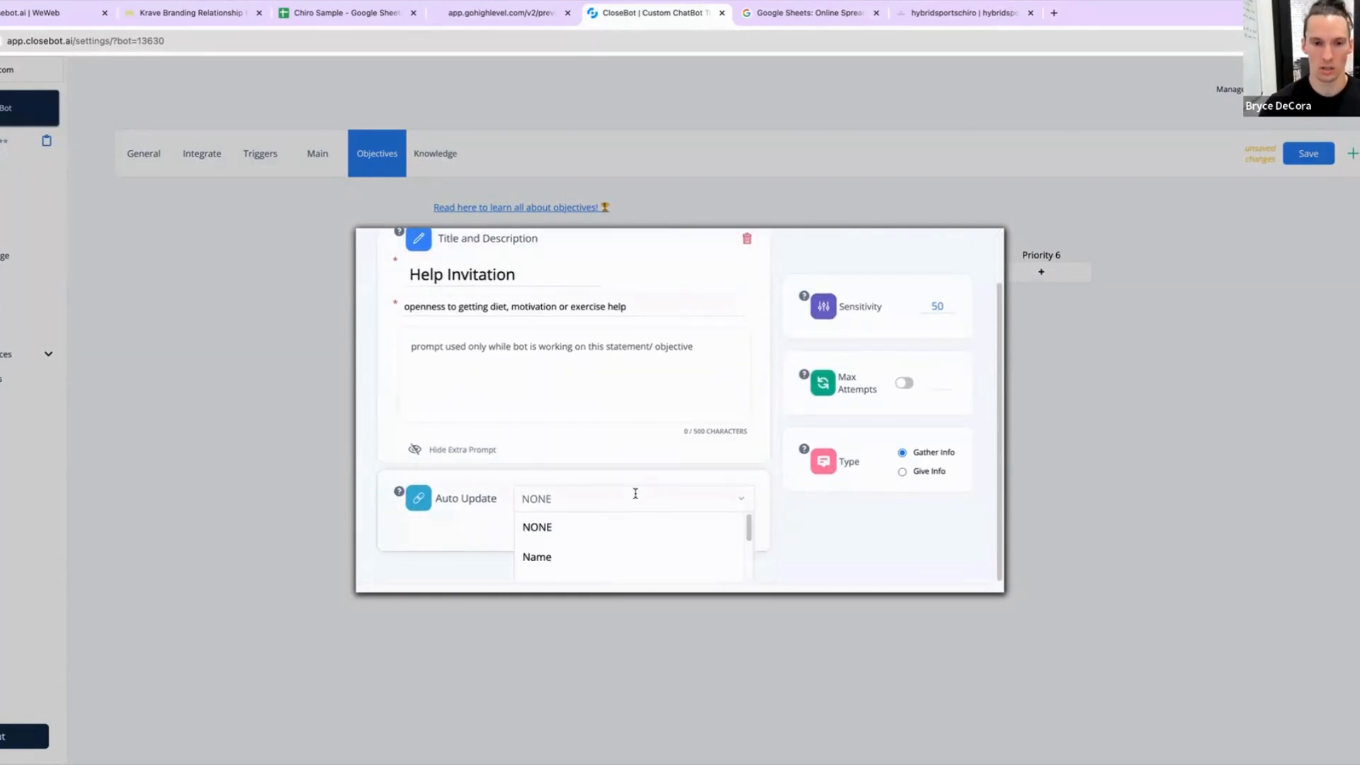
{"action": "type", "text": "cal"}
{"action": "left_click", "coordinate": [628, 527]}
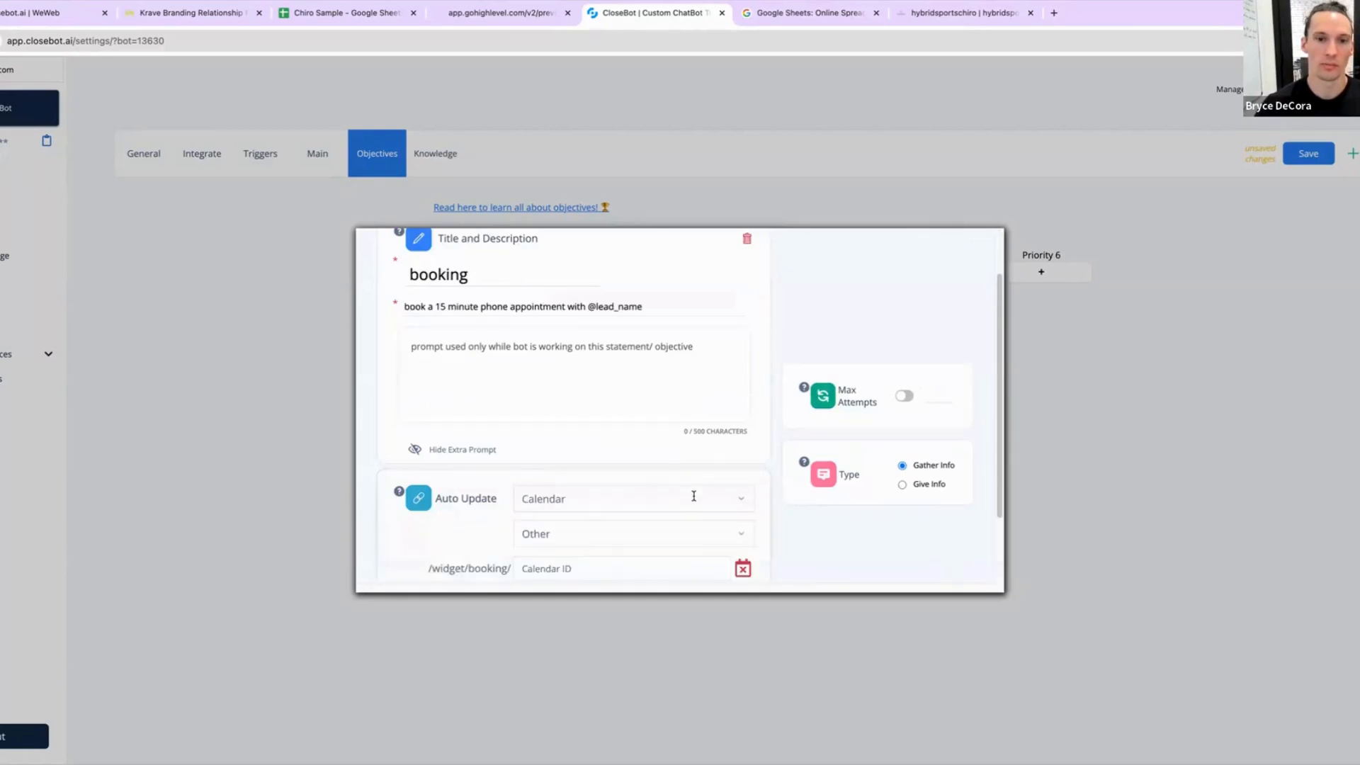
Step: Examine the calendar choices available under the booking objective's Auto Update setting
{"action": "scroll", "coordinate": [692, 496], "scroll_direction": "down", "scroll_amount": 1}
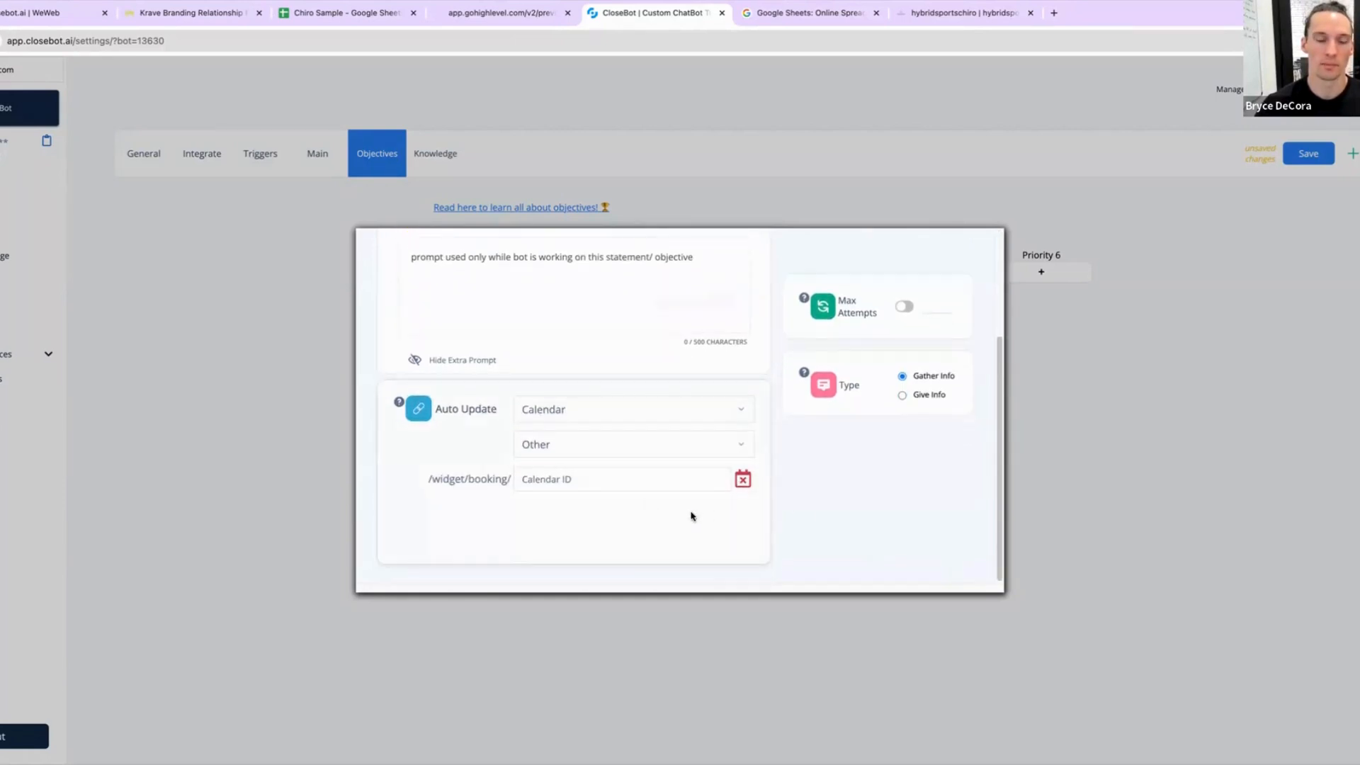
{"action": "left_click", "coordinate": [598, 446]}
{"action": "left_click", "coordinate": [884, 504]}
{"action": "left_click", "coordinate": [719, 445]}
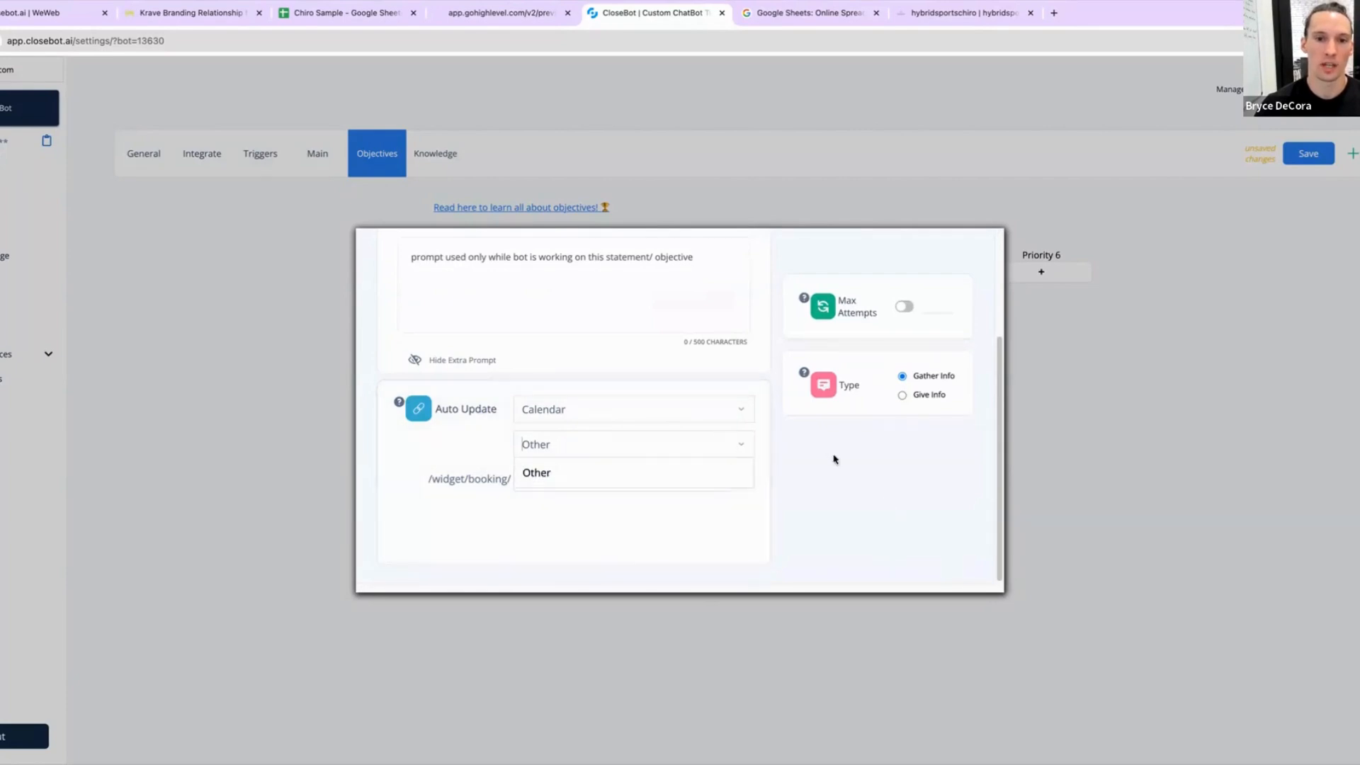
{"action": "left_click", "coordinate": [851, 491]}
{"action": "left_click", "coordinate": [746, 447]}
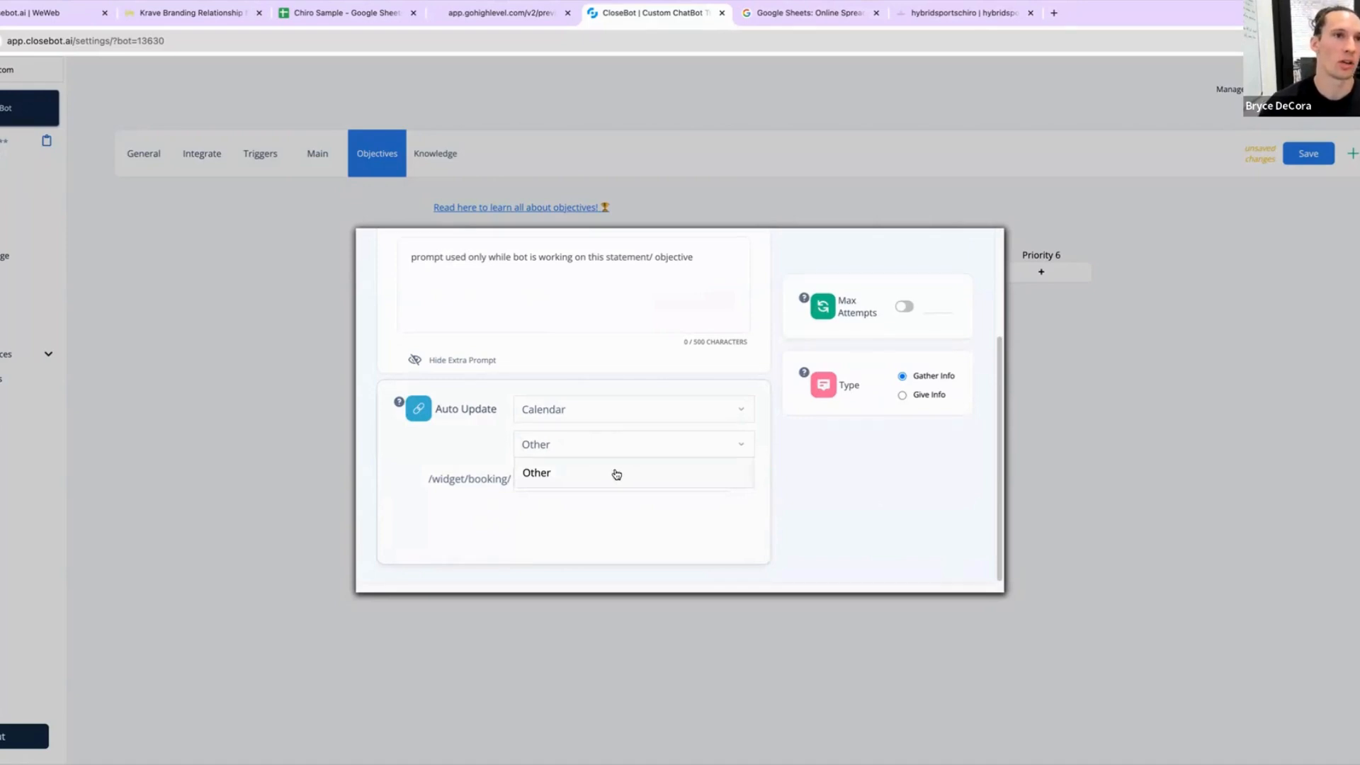
{"action": "left_click", "coordinate": [829, 455]}
{"action": "left_click", "coordinate": [743, 447]}
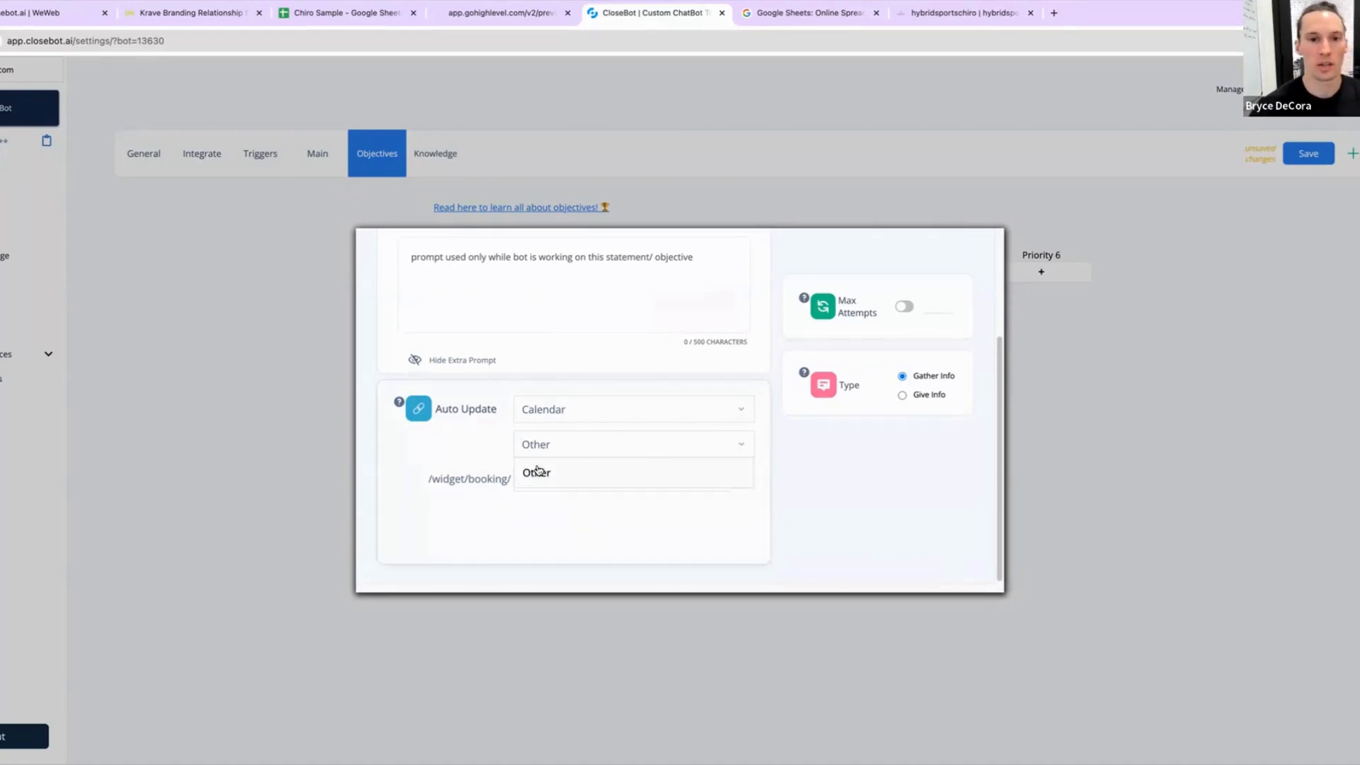
{"action": "left_click", "coordinate": [795, 477]}
{"action": "left_click", "coordinate": [641, 450]}
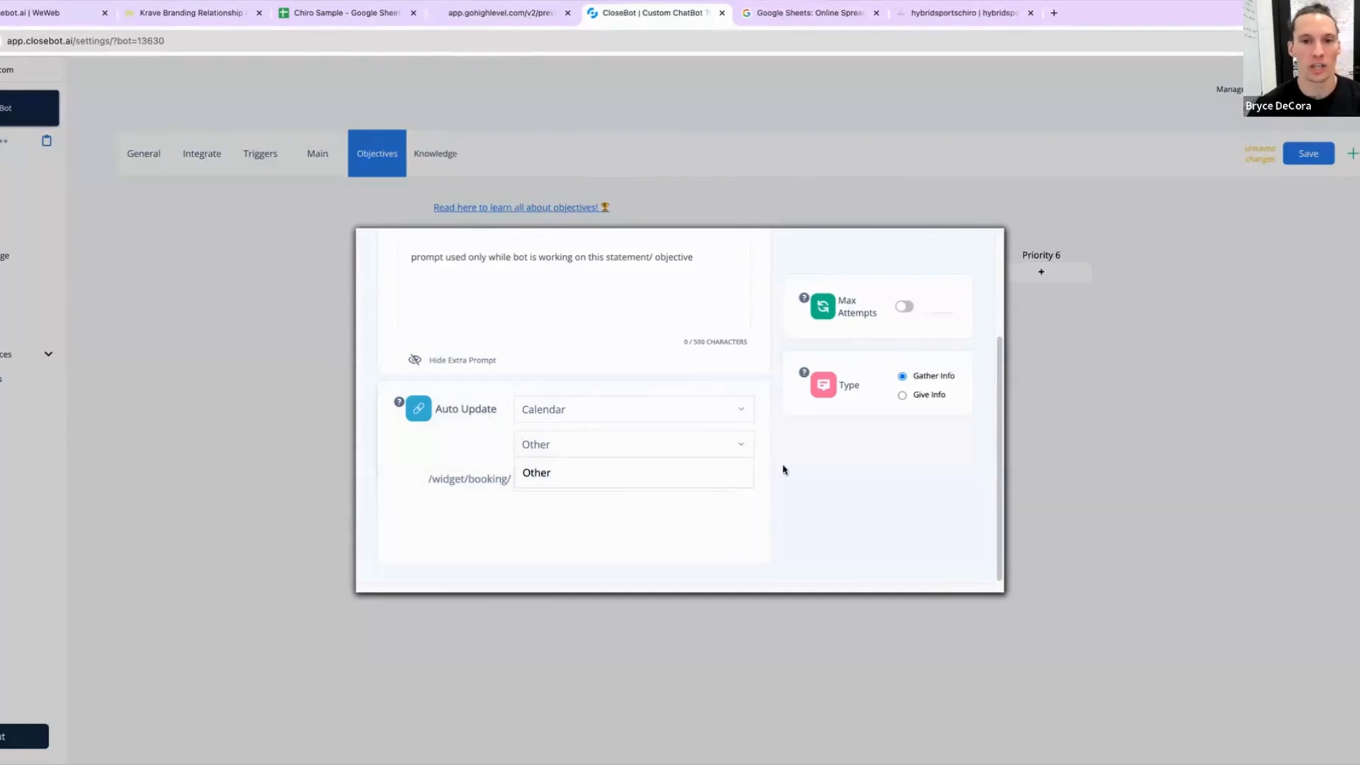
{"action": "left_click", "coordinate": [847, 507]}
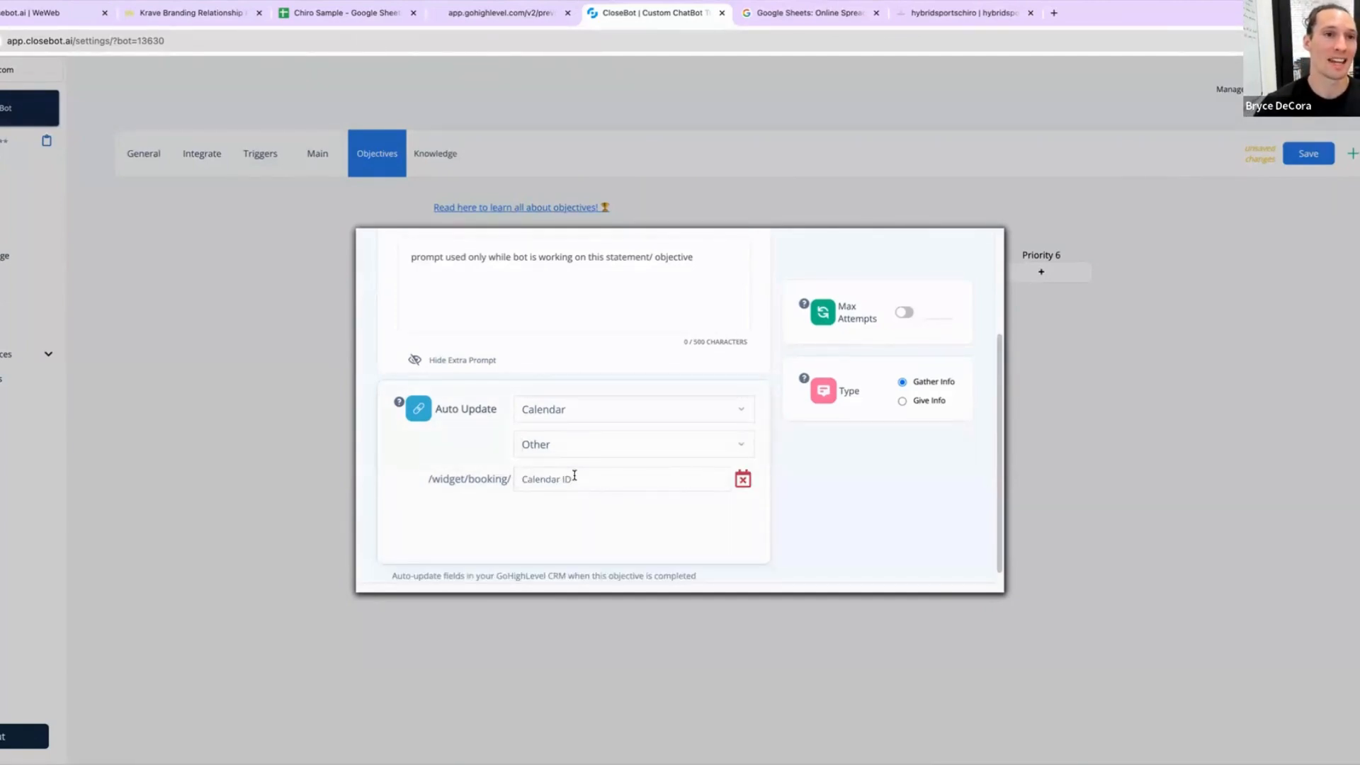
Step: Create a Single Line contact custom field named Calendar ID in the Additional Info group
{"action": "left_click", "coordinate": [203, 14]}
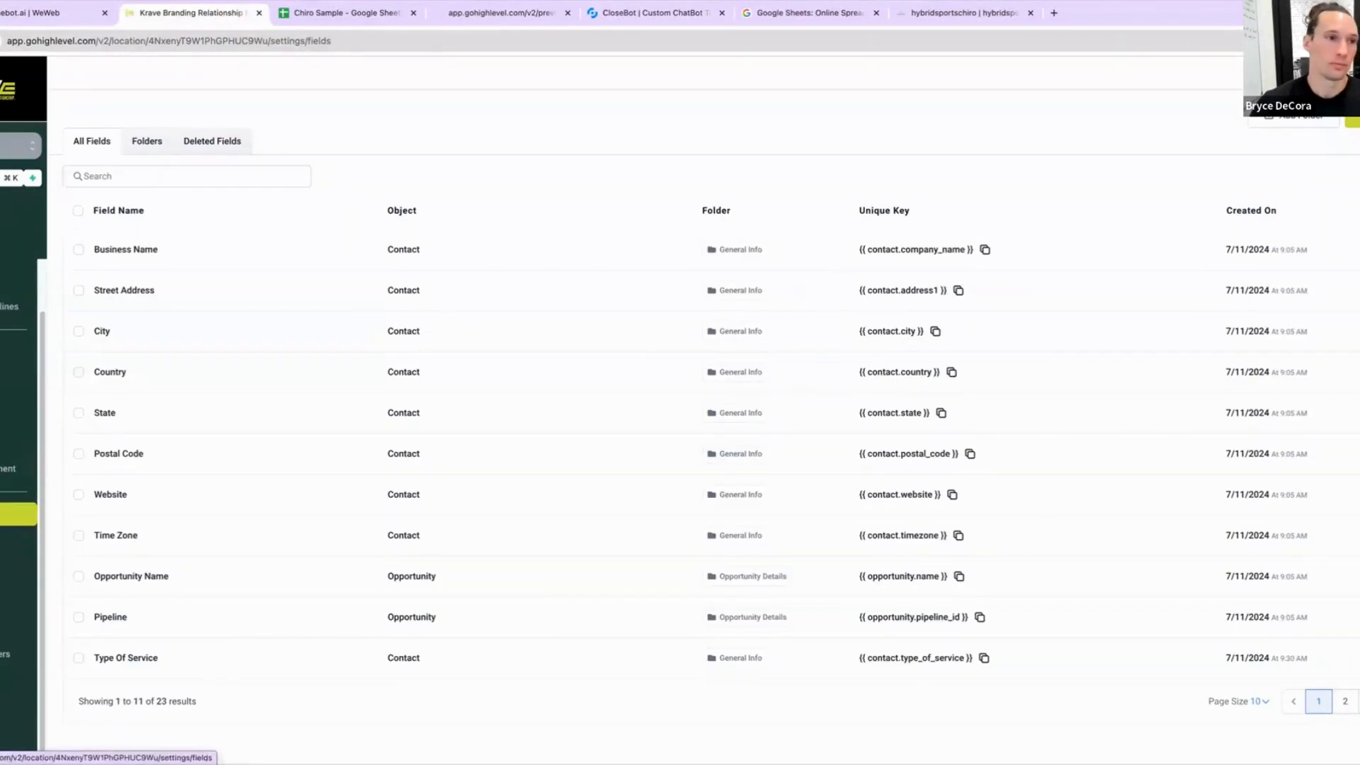
{"action": "left_click", "coordinate": [1352, 119]}
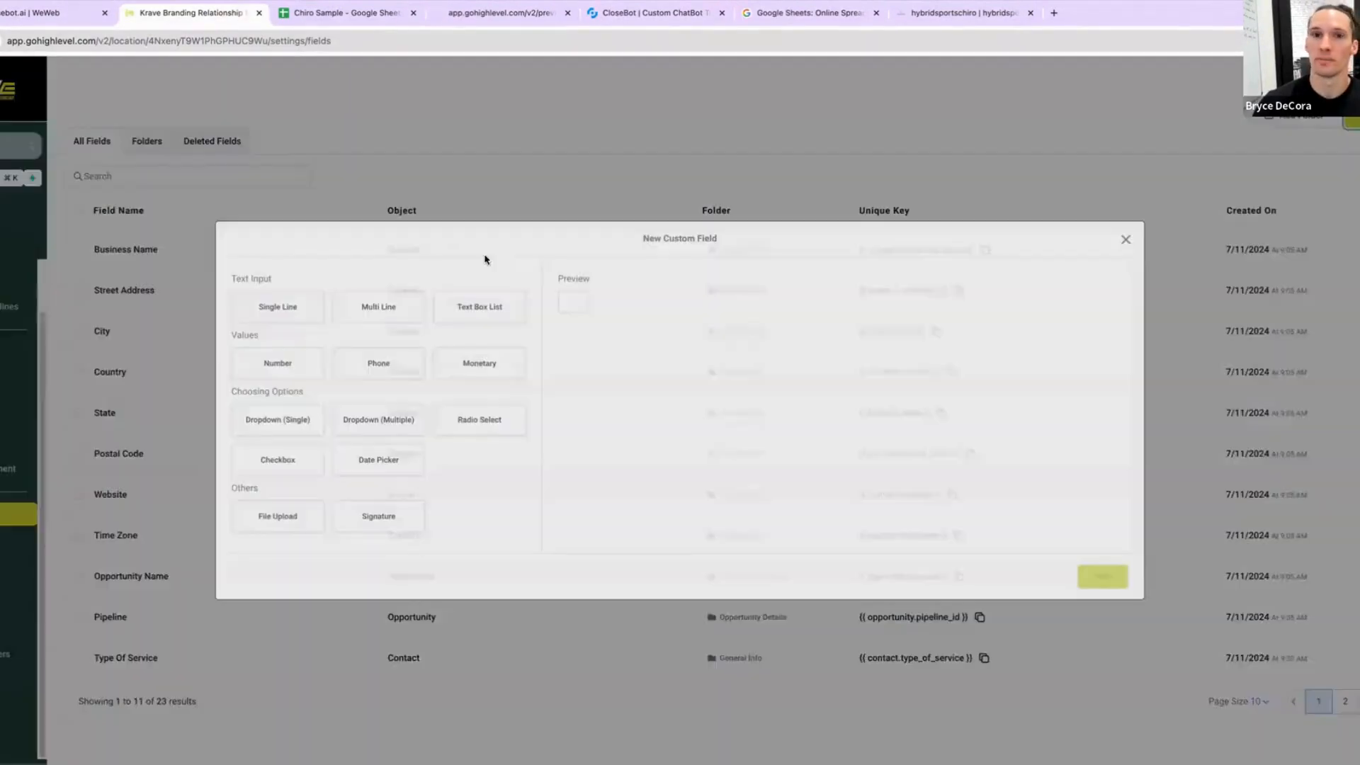
{"action": "left_click", "coordinate": [303, 318]}
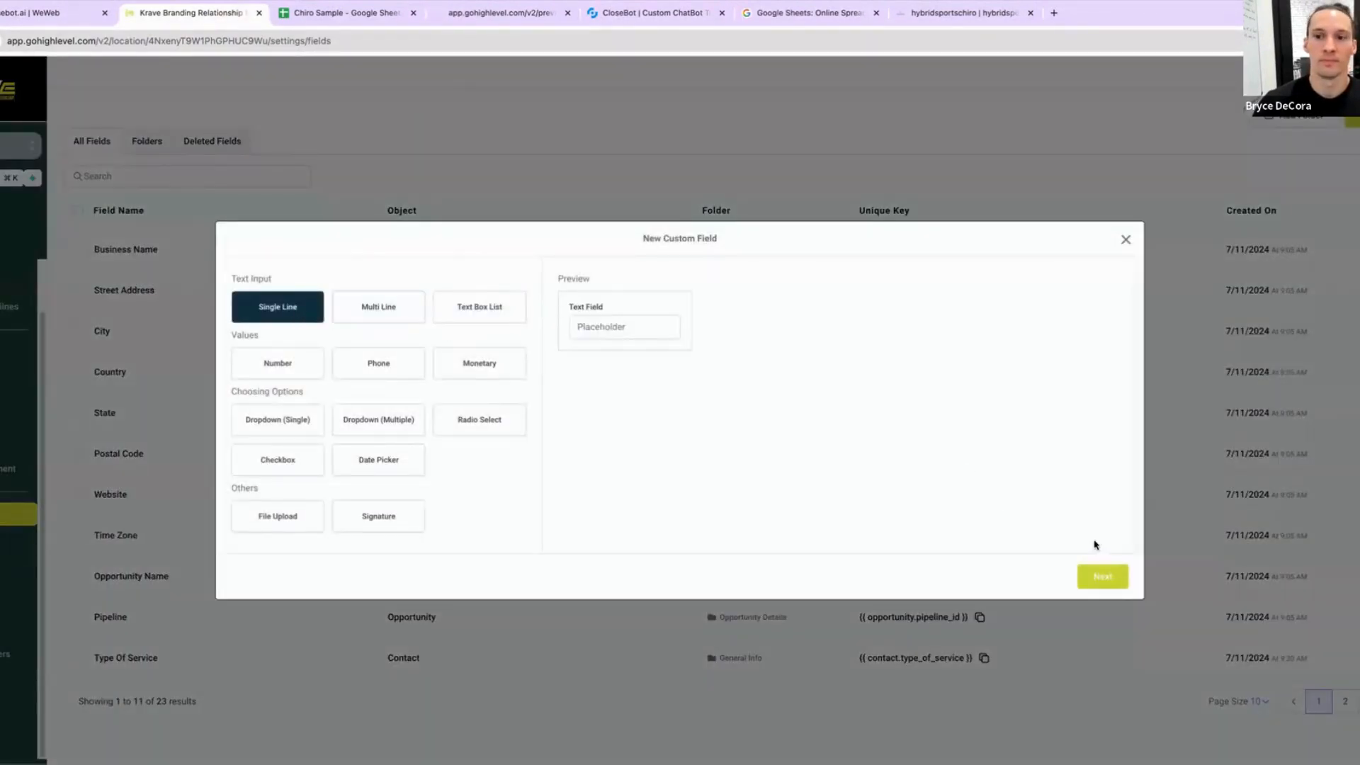
{"action": "left_click", "coordinate": [1102, 576]}
{"action": "left_click", "coordinate": [436, 371]}
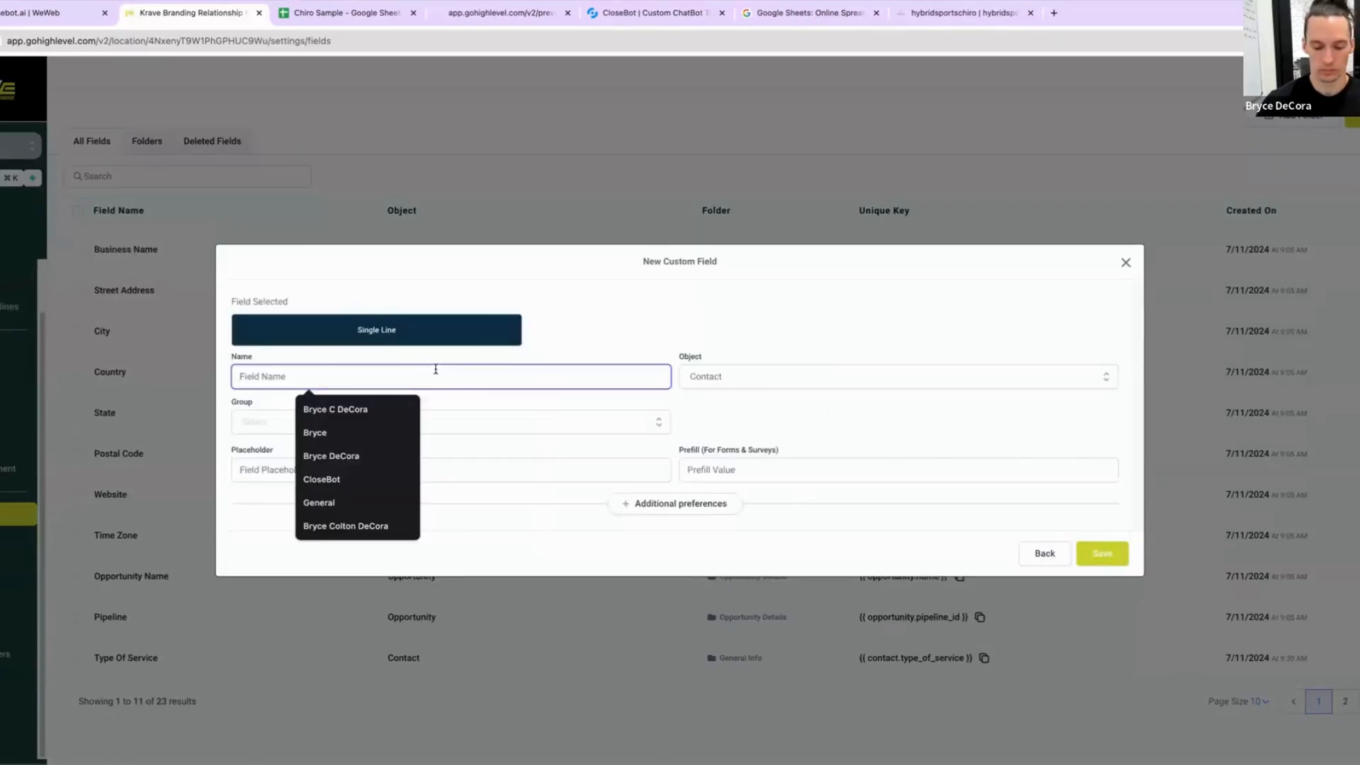
{"action": "type", "text": "Calendar "}
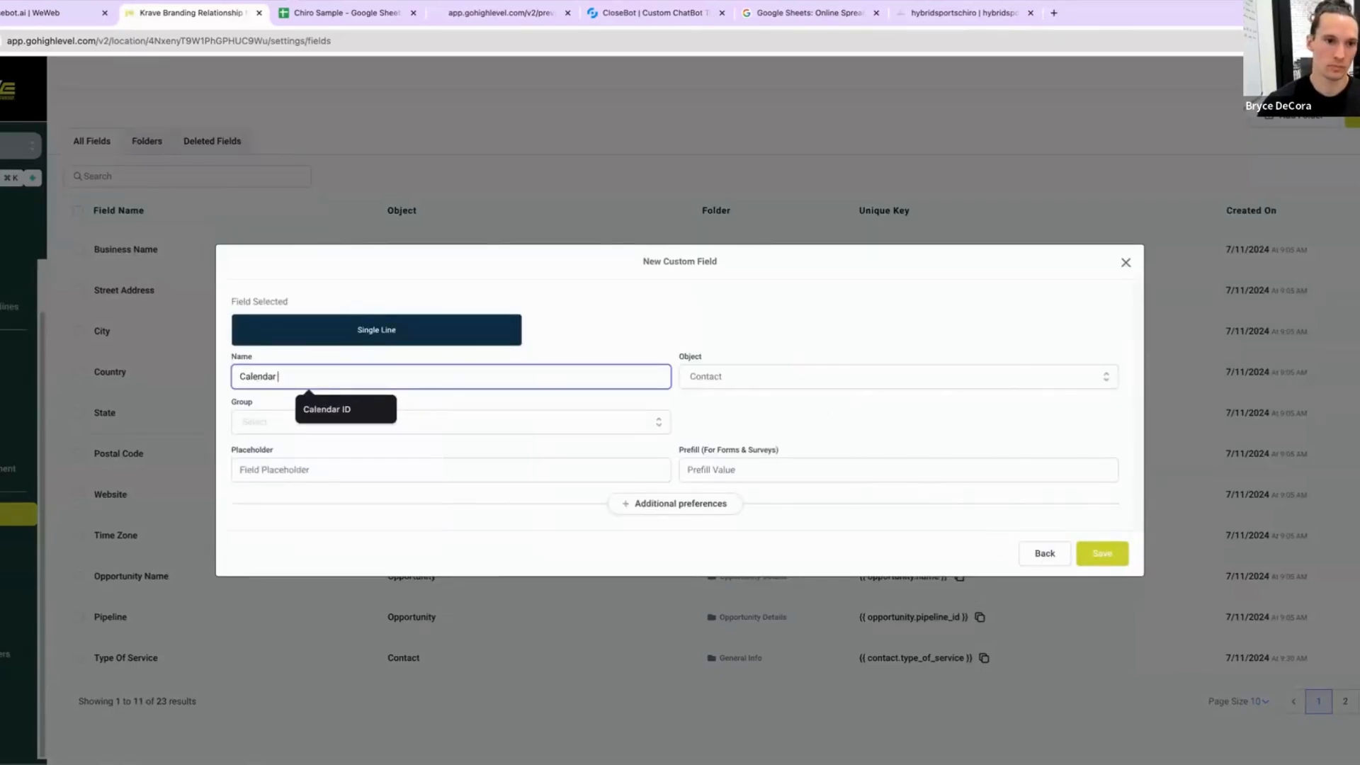
{"action": "type", "text": "ID"}
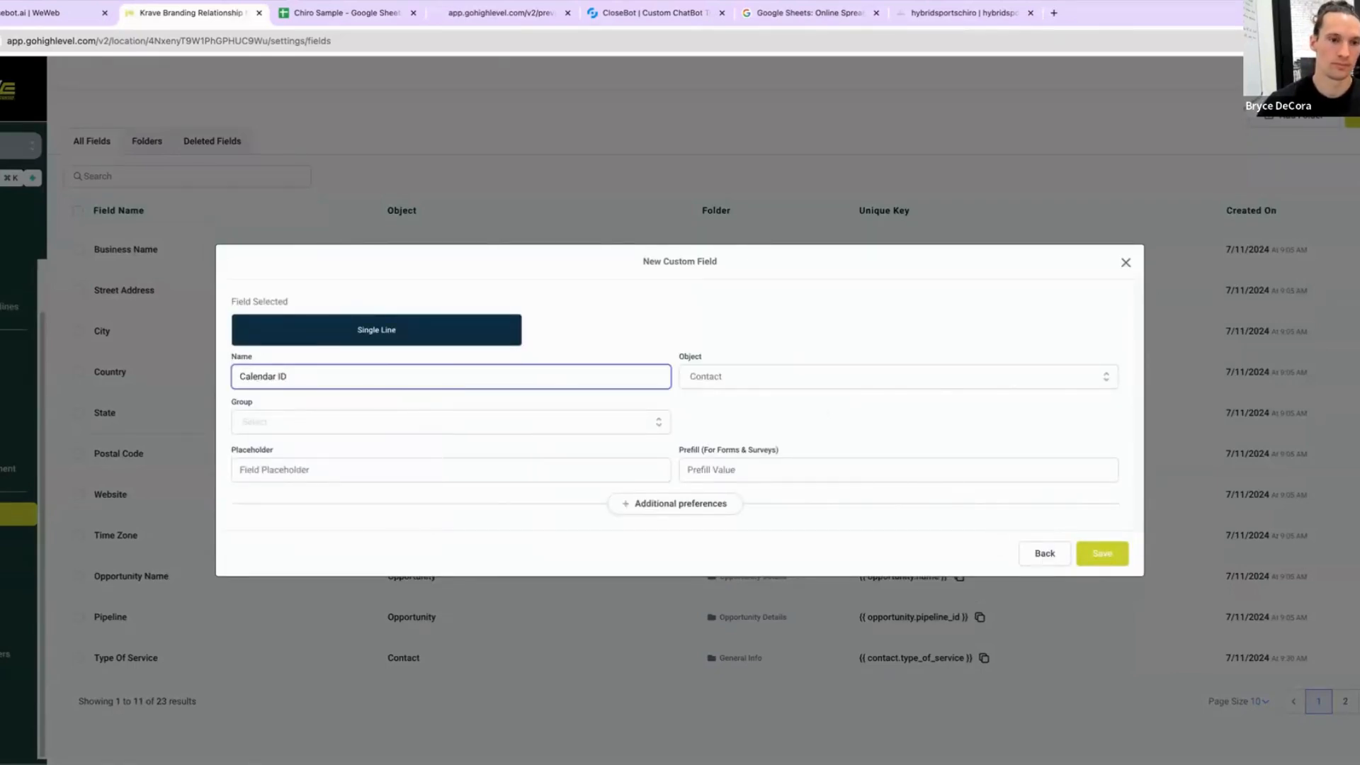
{"action": "left_click", "coordinate": [285, 434]}
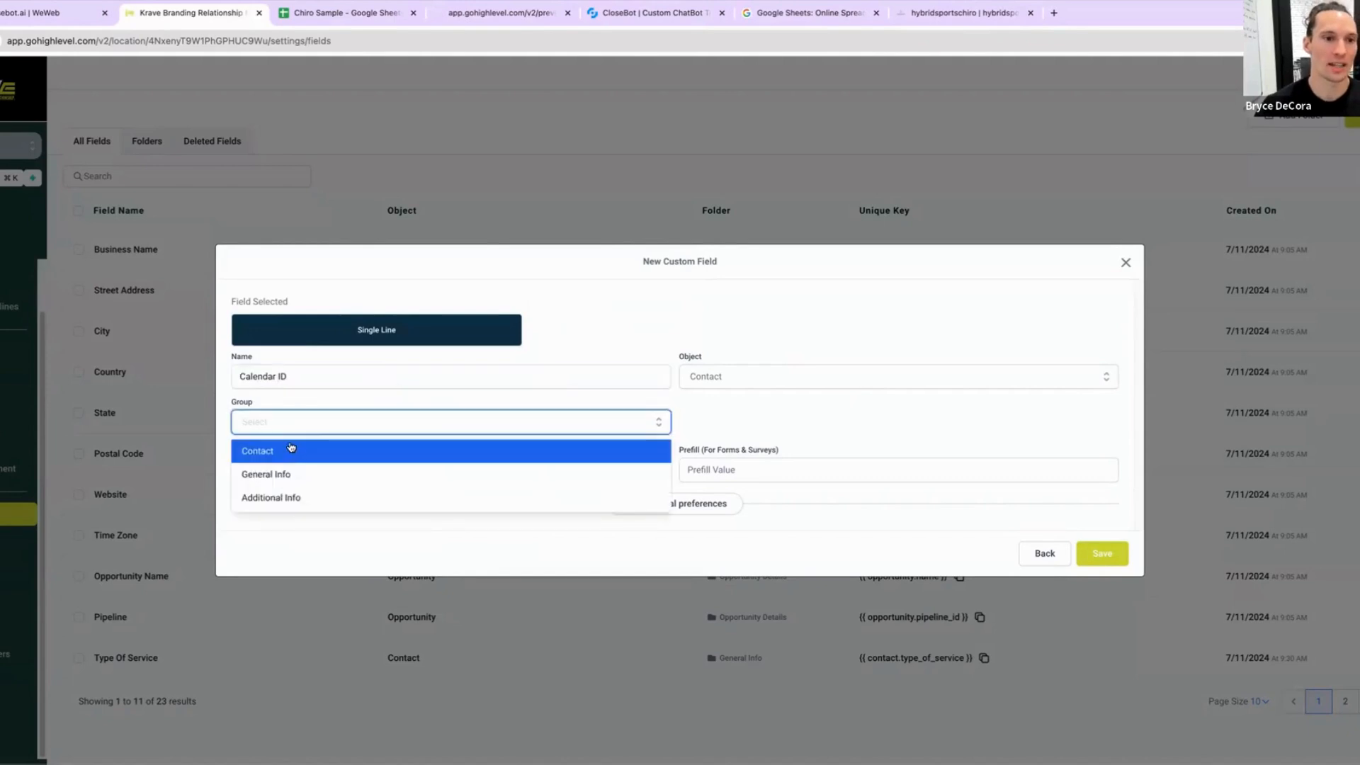
{"action": "left_click", "coordinate": [308, 497]}
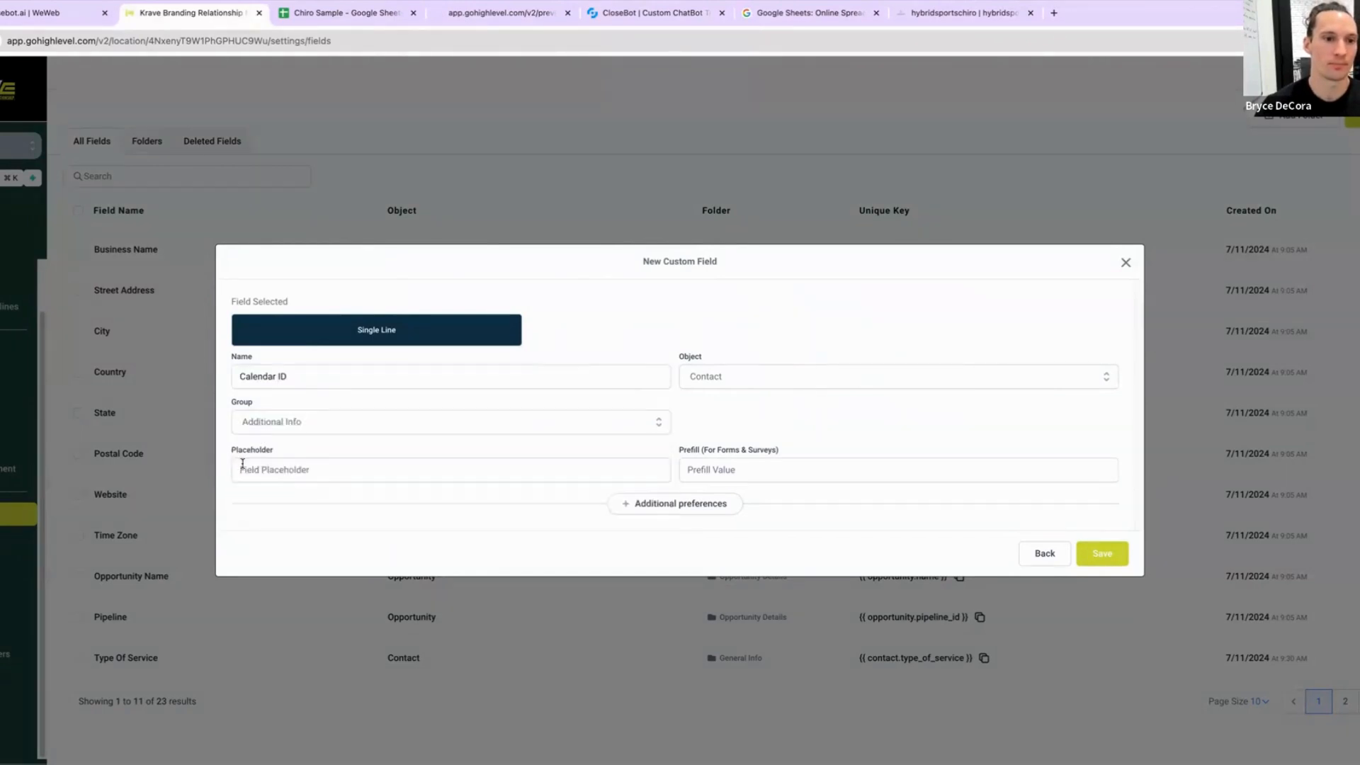
{"action": "left_click", "coordinate": [1100, 553]}
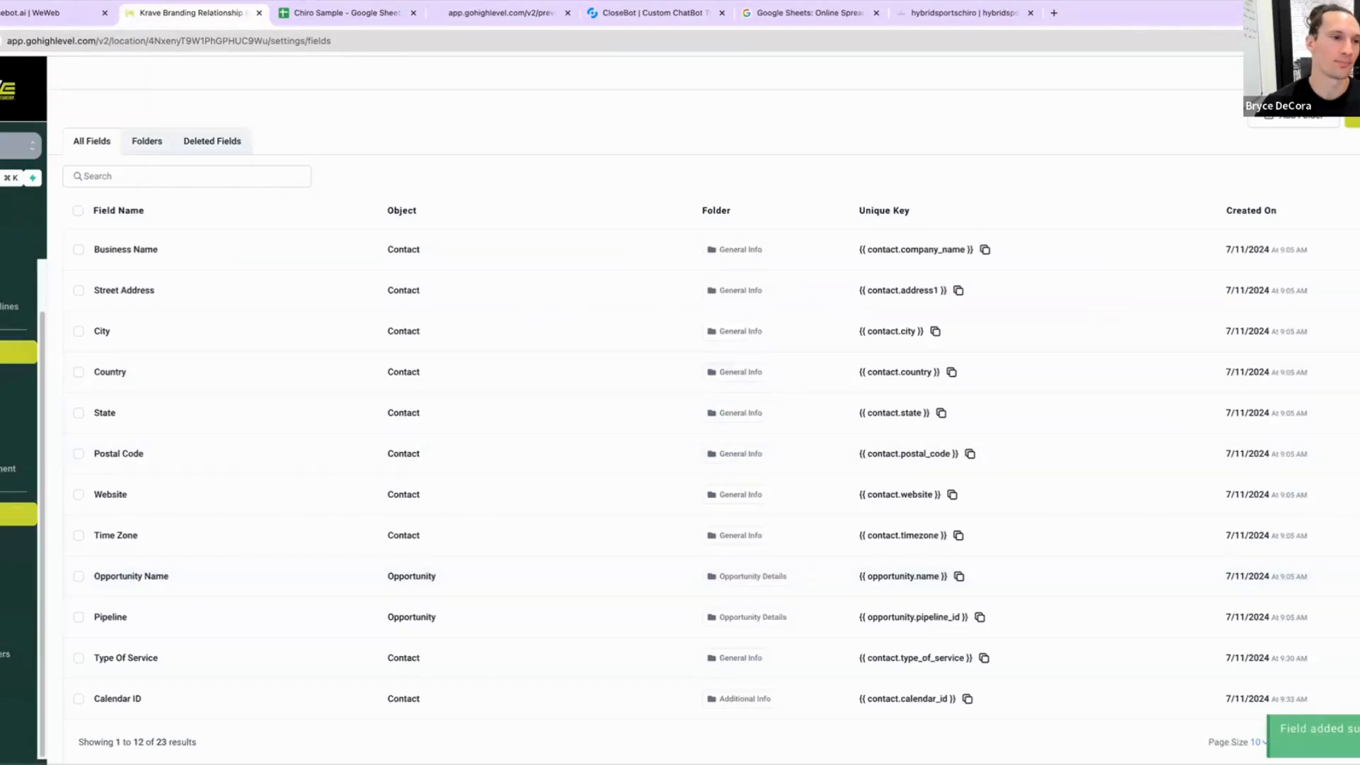
Step: Close the booking objective and save the bot's unsaved changes
{"action": "left_click", "coordinate": [8, 221]}
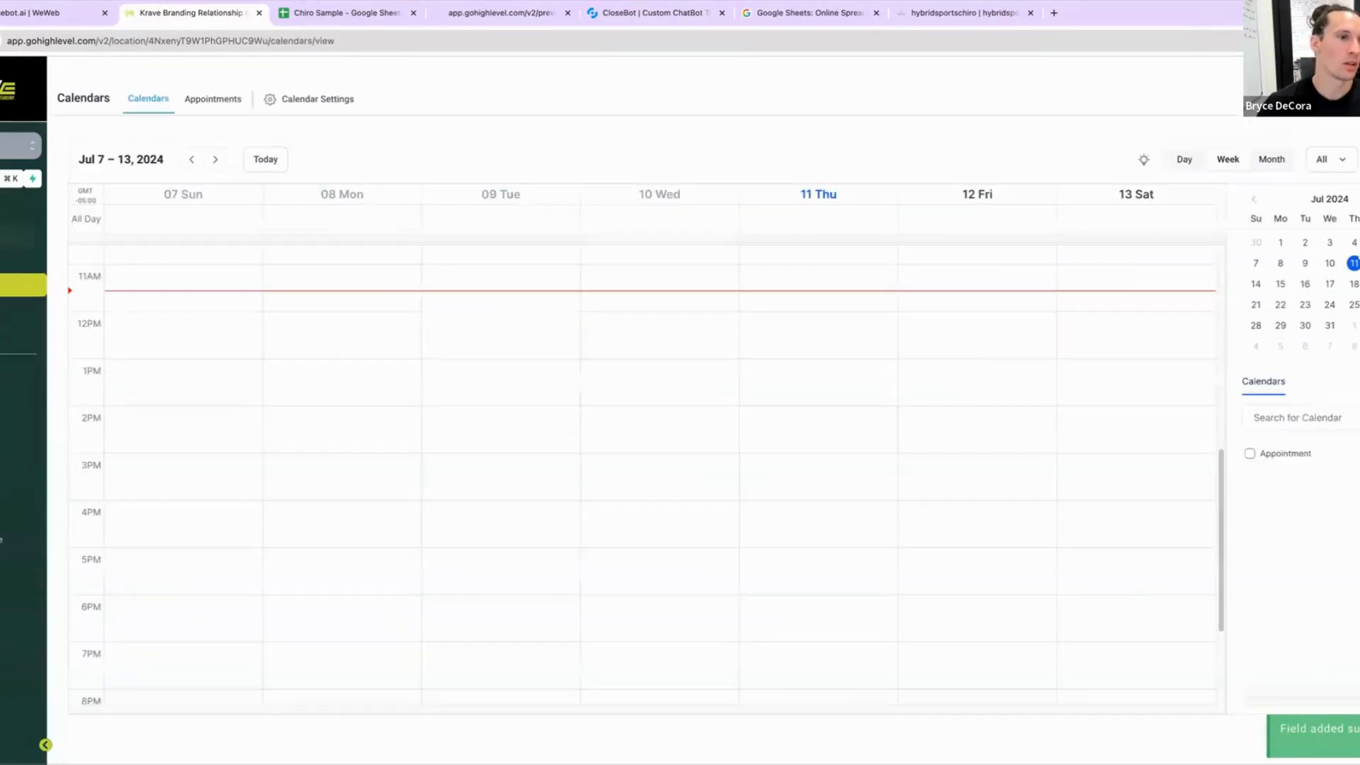
{"action": "left_click", "coordinate": [14, 399]}
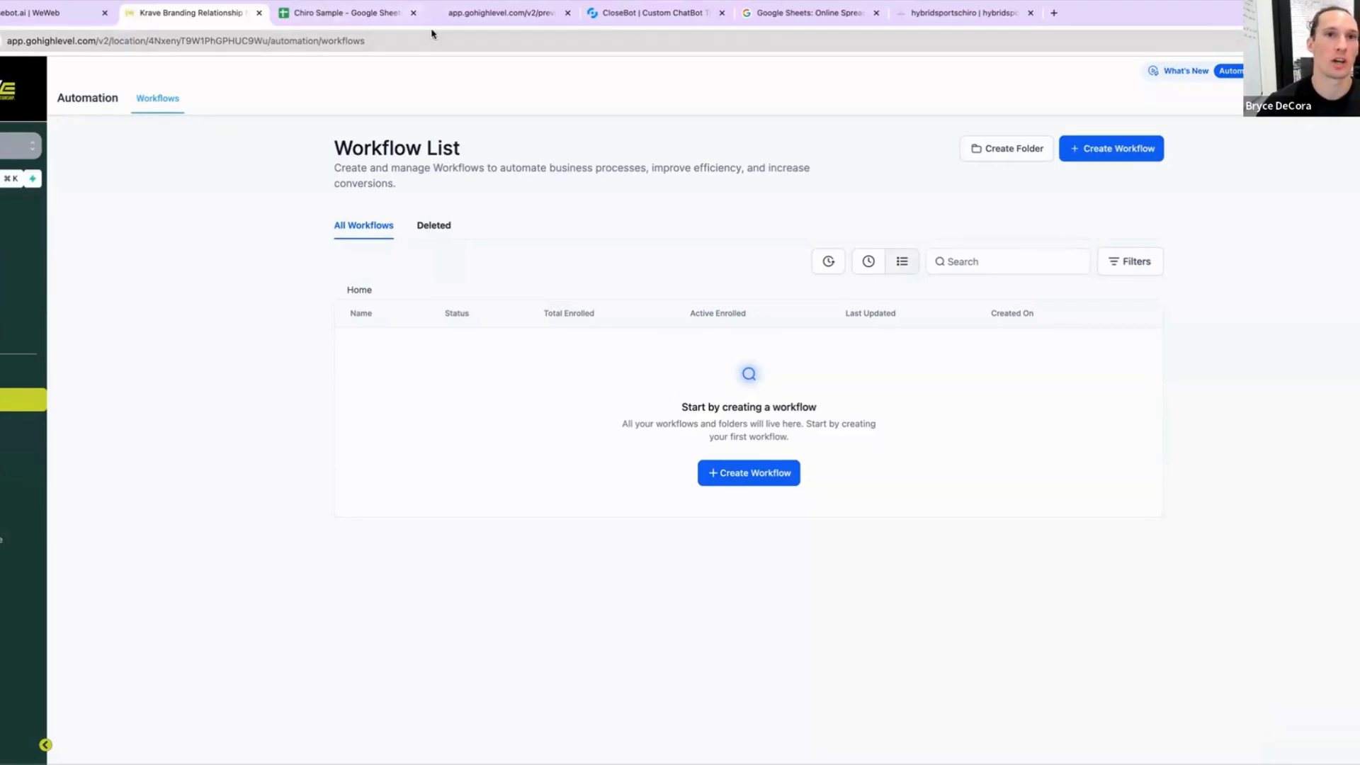
{"action": "left_click", "coordinate": [597, 16]}
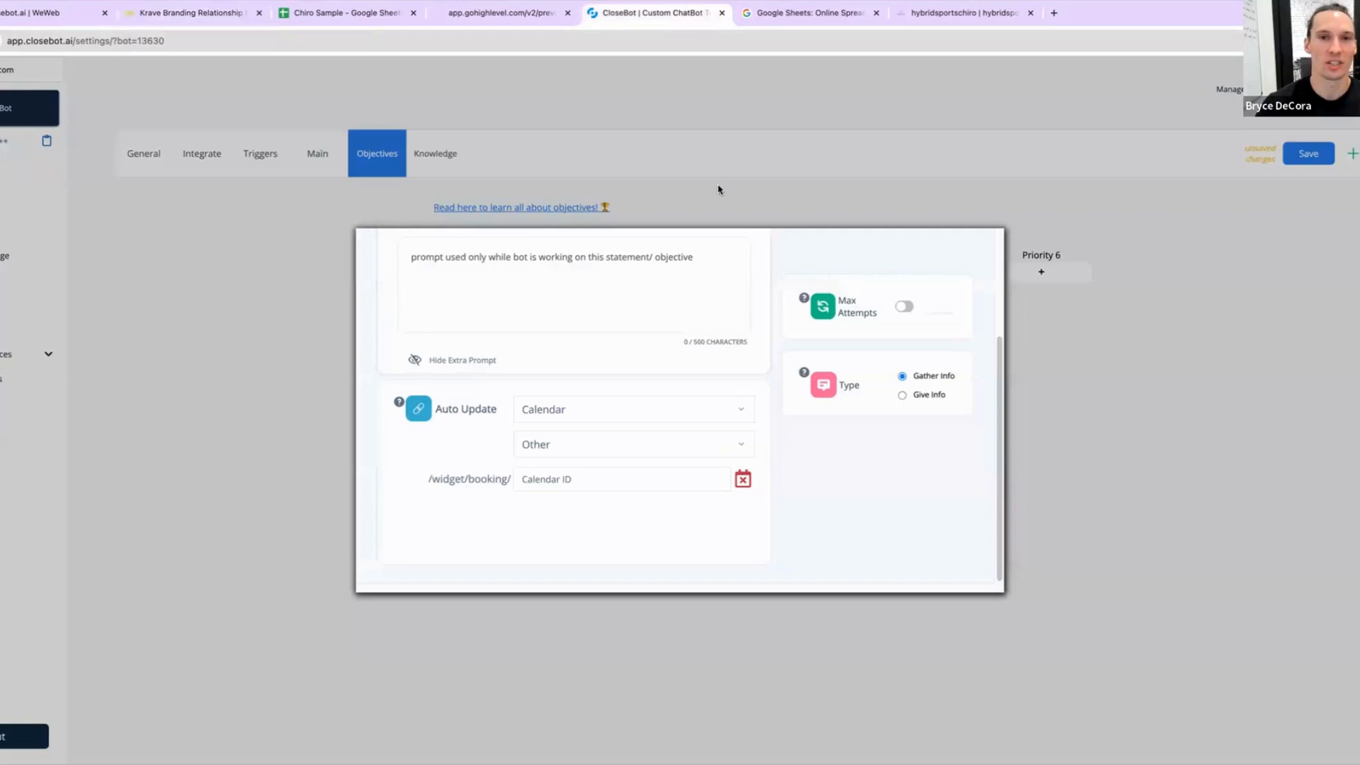
{"action": "left_click", "coordinate": [825, 195]}
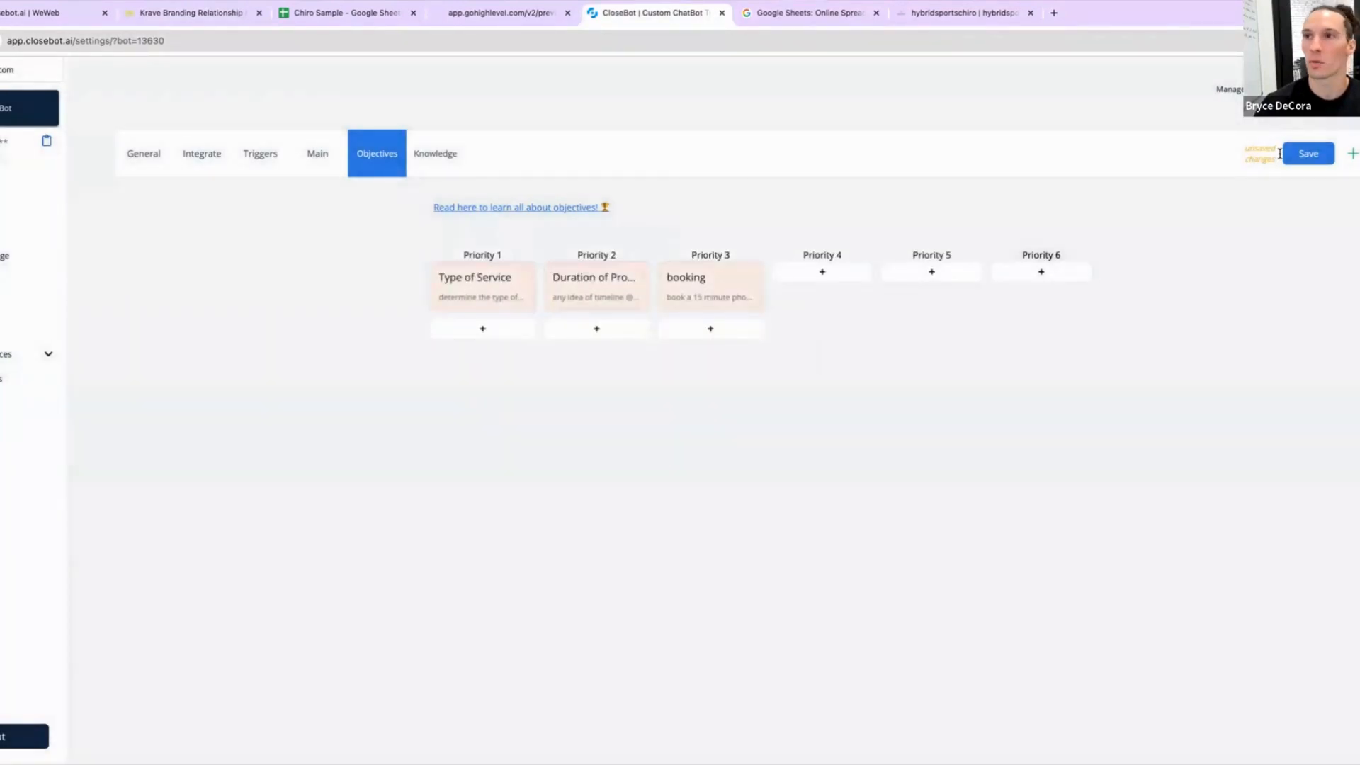
{"action": "left_click", "coordinate": [1303, 157]}
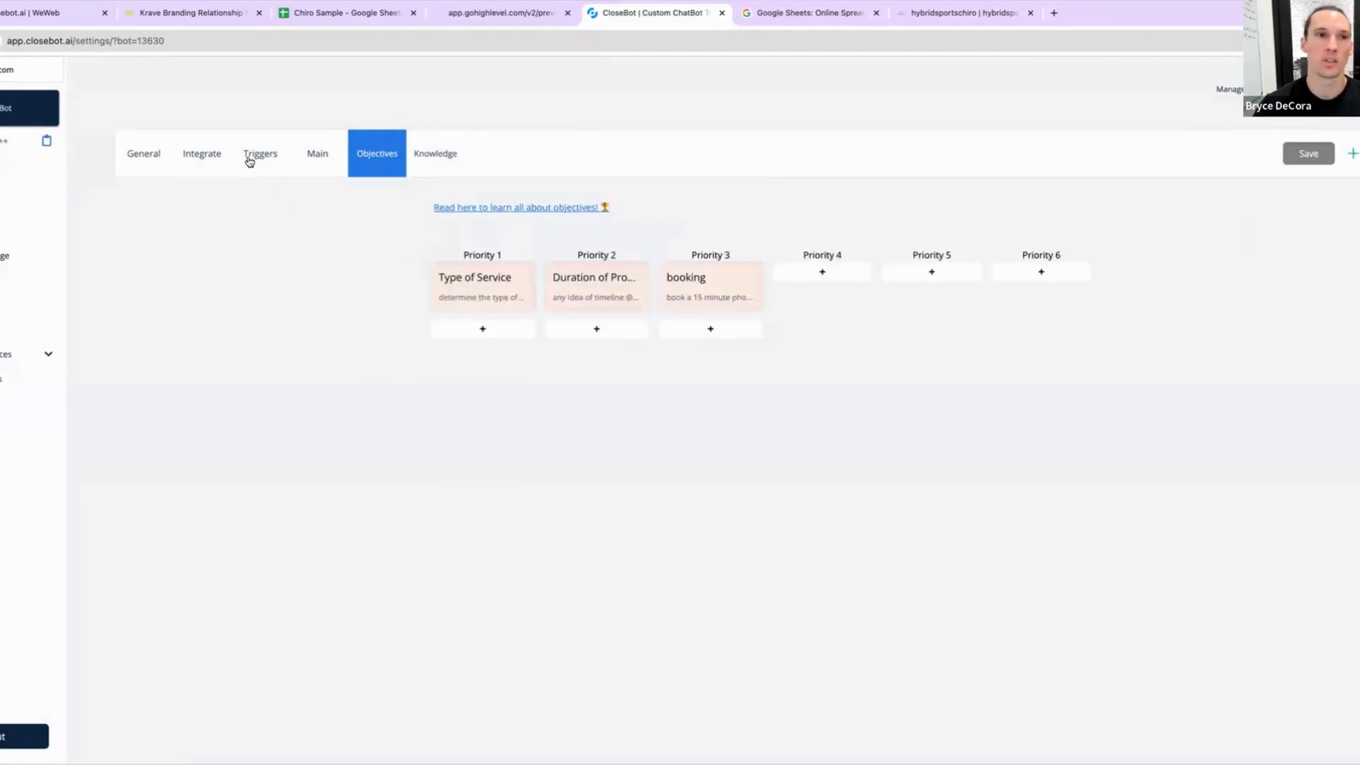
Step: Switch to the agency view, search sub-accounts for 123 main and open the 123 Main St sub-account
{"action": "left_click", "coordinate": [208, 161]}
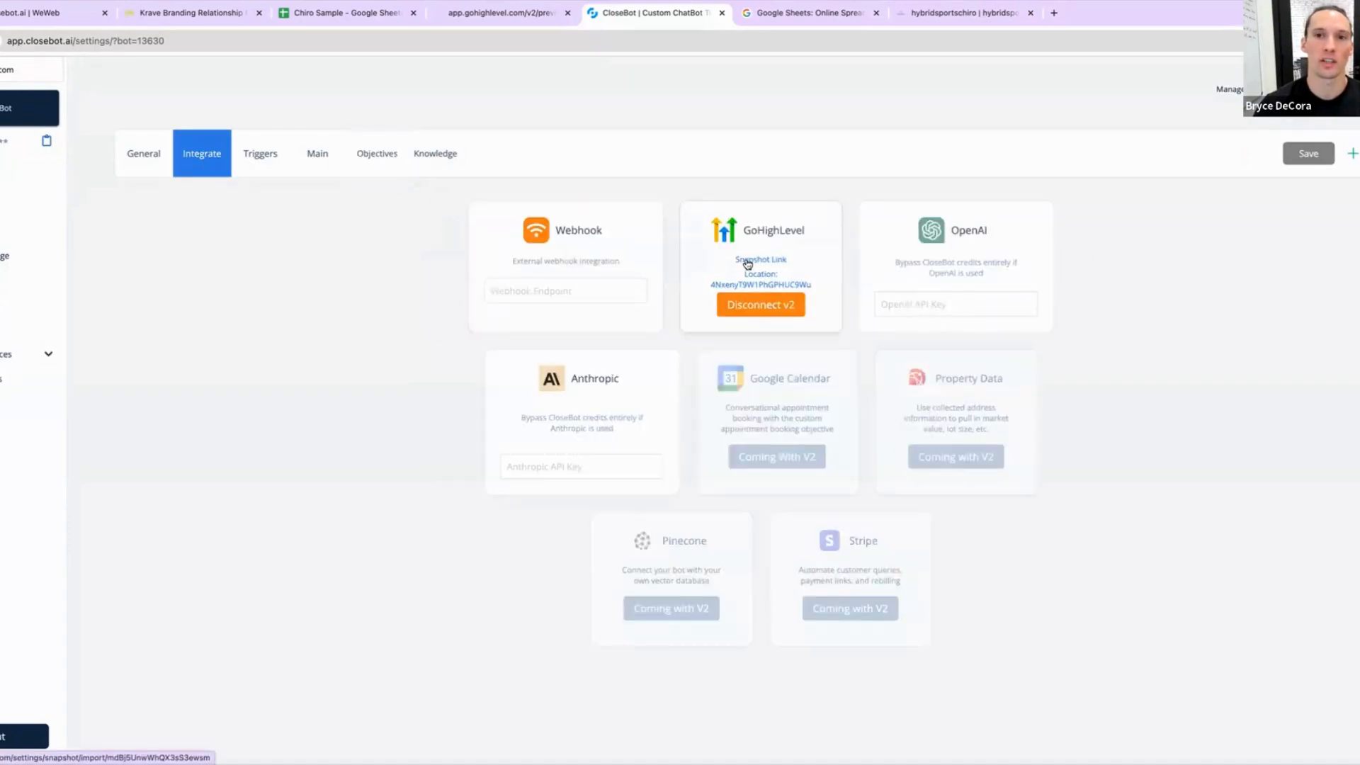
{"action": "left_click", "coordinate": [189, 16]}
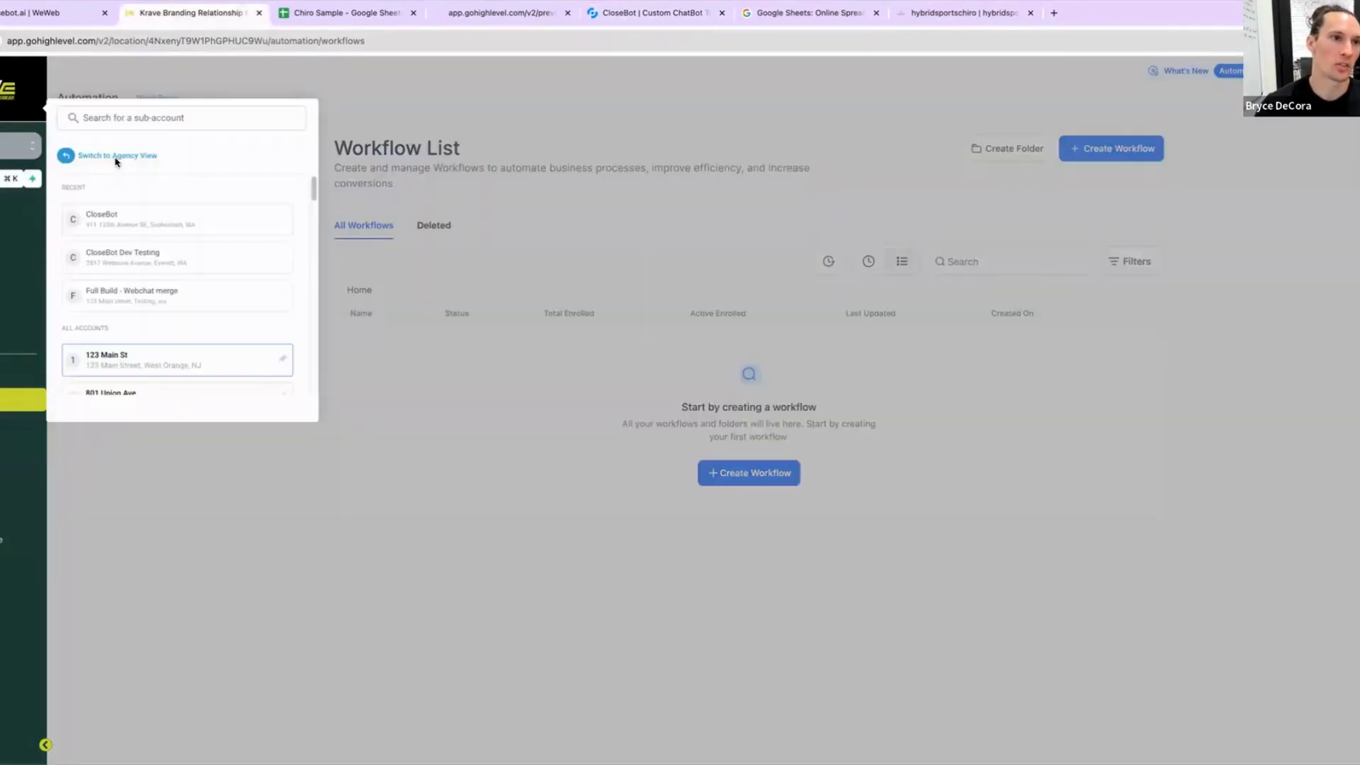
{"action": "left_click", "coordinate": [113, 156]}
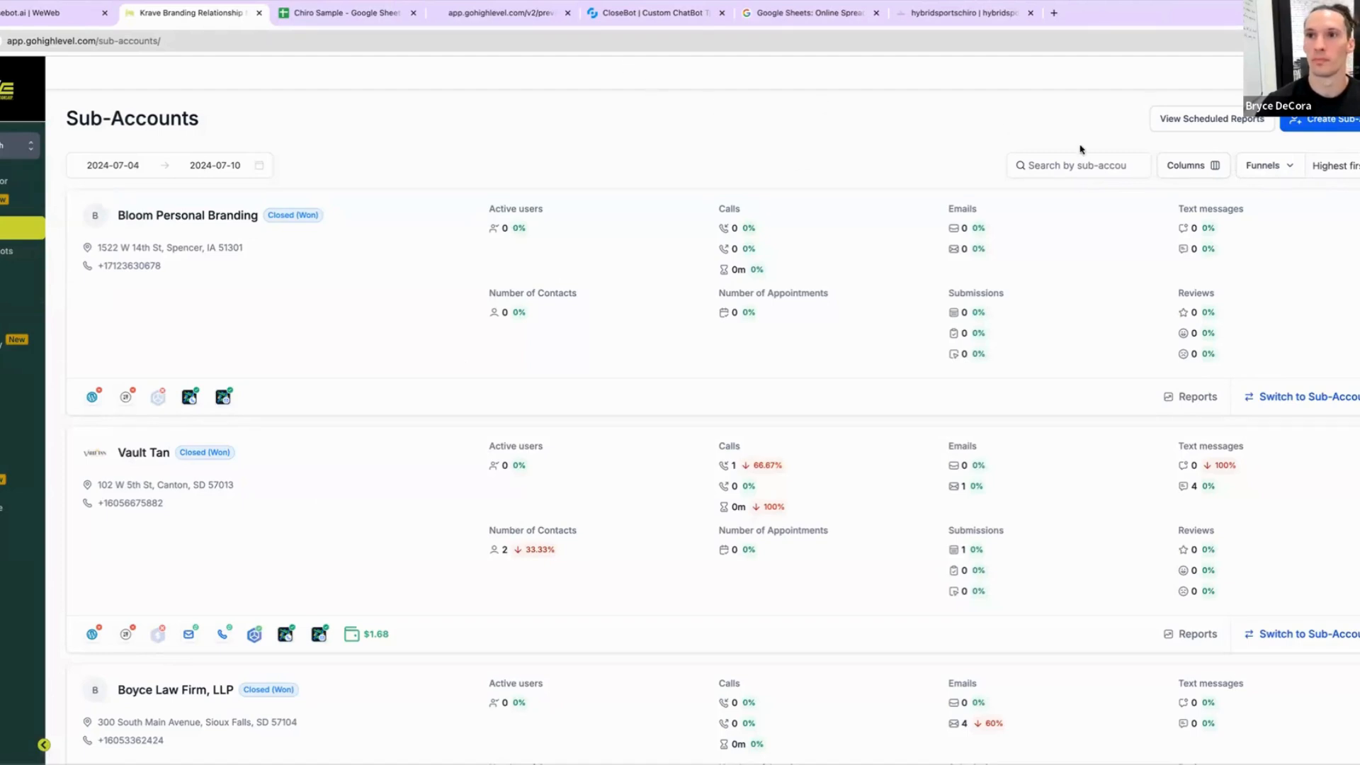
{"action": "left_click", "coordinate": [1102, 165]}
{"action": "type", "text": "123"}
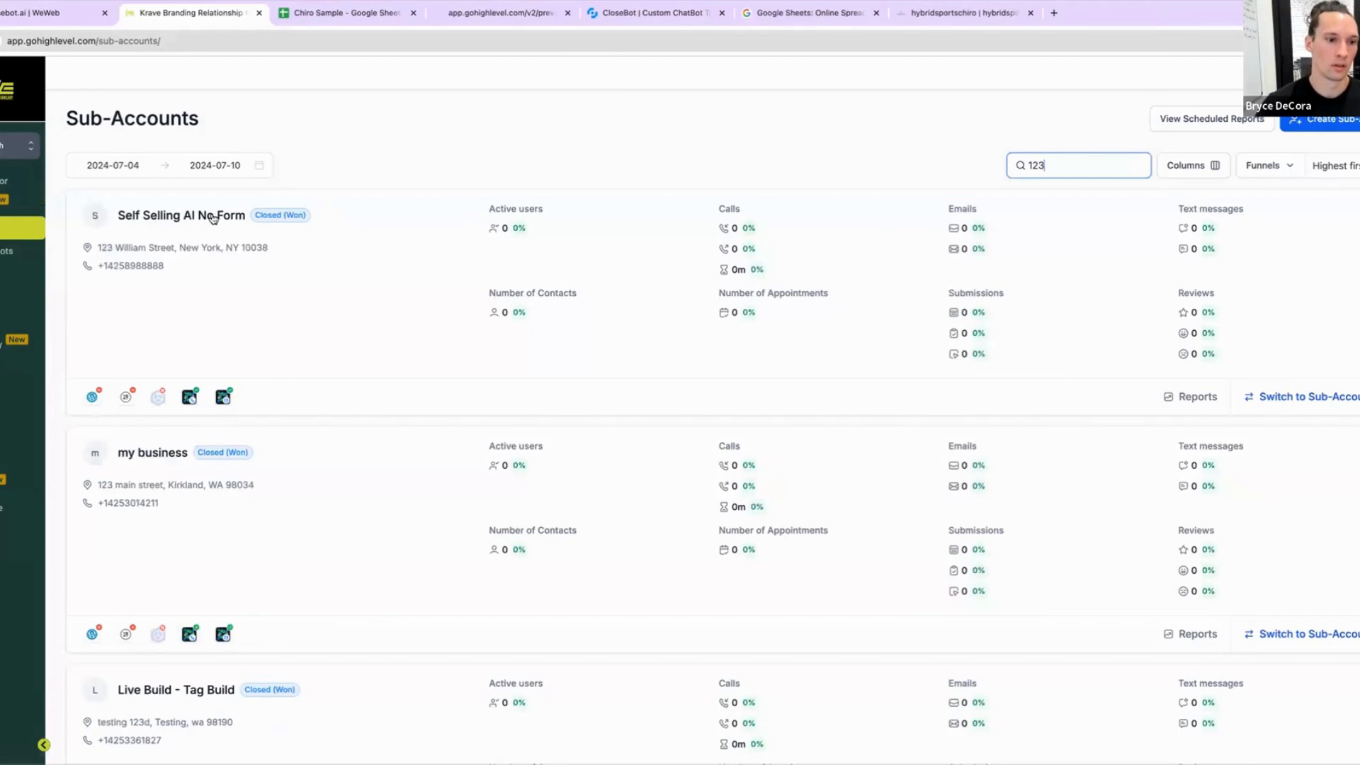
{"action": "type", "text": " main"}
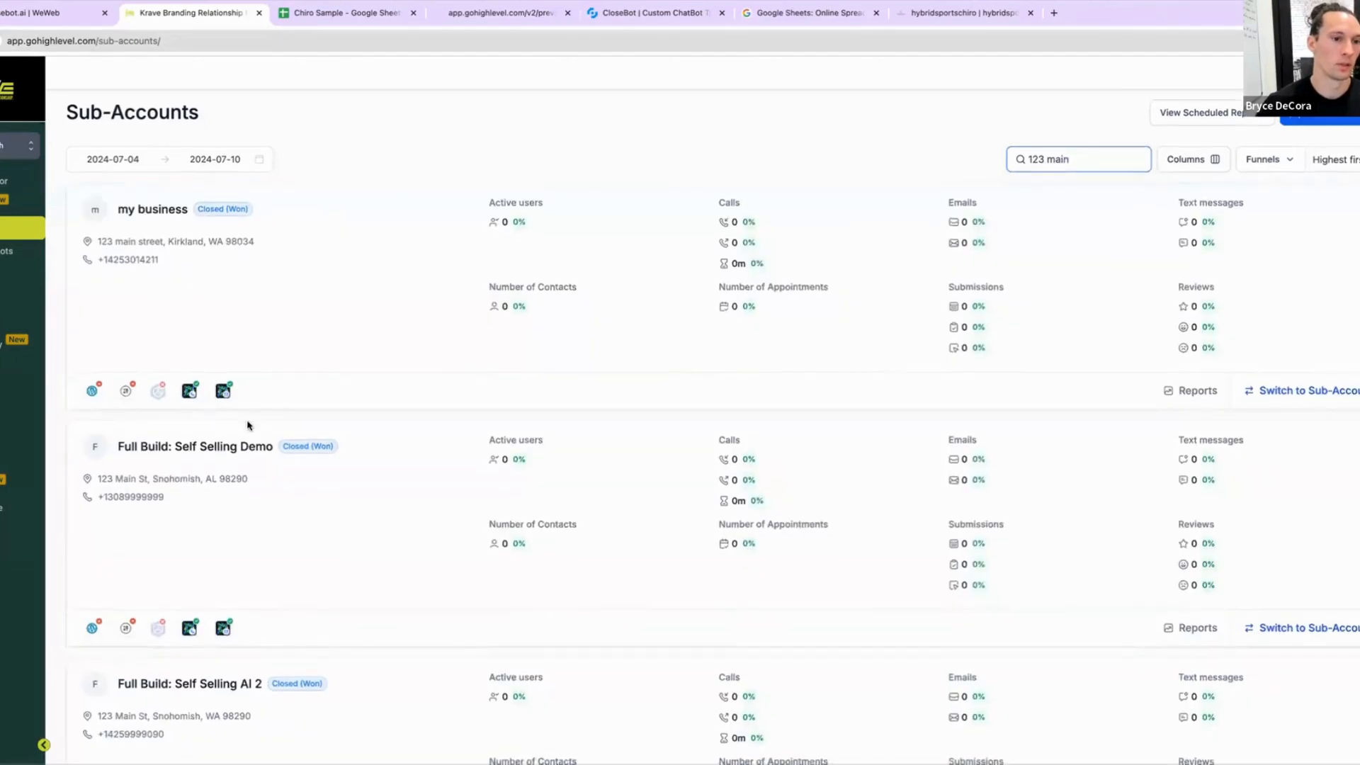
{"action": "scroll", "coordinate": [283, 461], "scroll_direction": "down", "scroll_amount": 10}
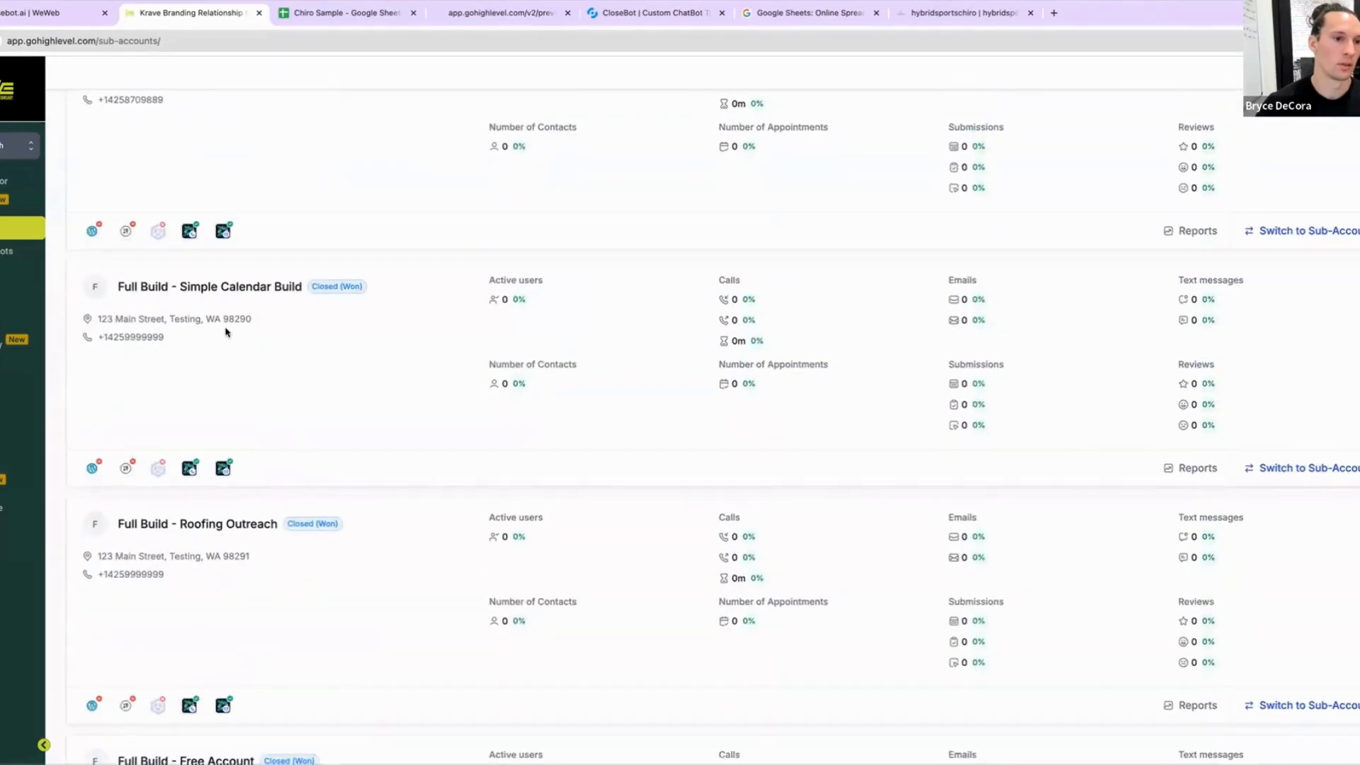
{"action": "scroll", "coordinate": [225, 332], "scroll_direction": "down", "scroll_amount": 10}
{"action": "scroll", "coordinate": [275, 447], "scroll_direction": "down", "scroll_amount": 3}
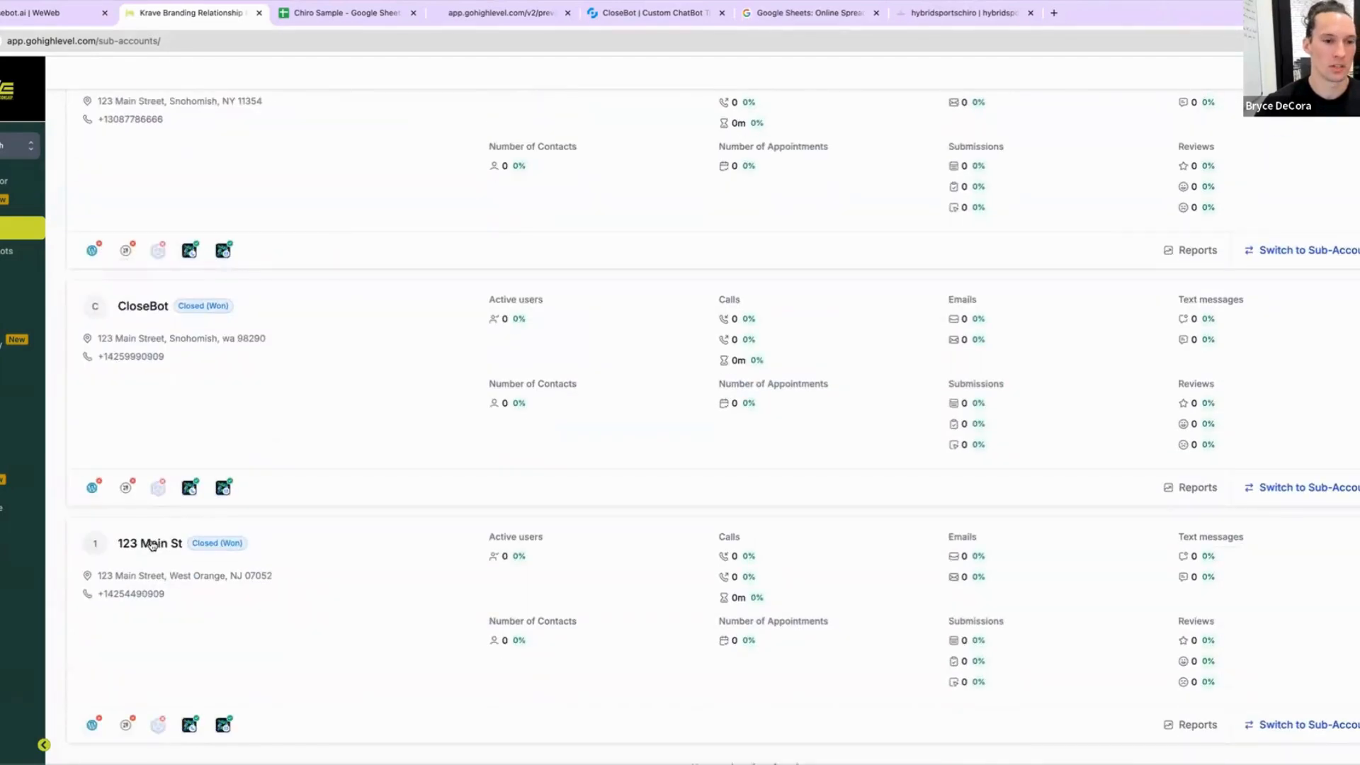
{"action": "left_click", "coordinate": [402, 564]}
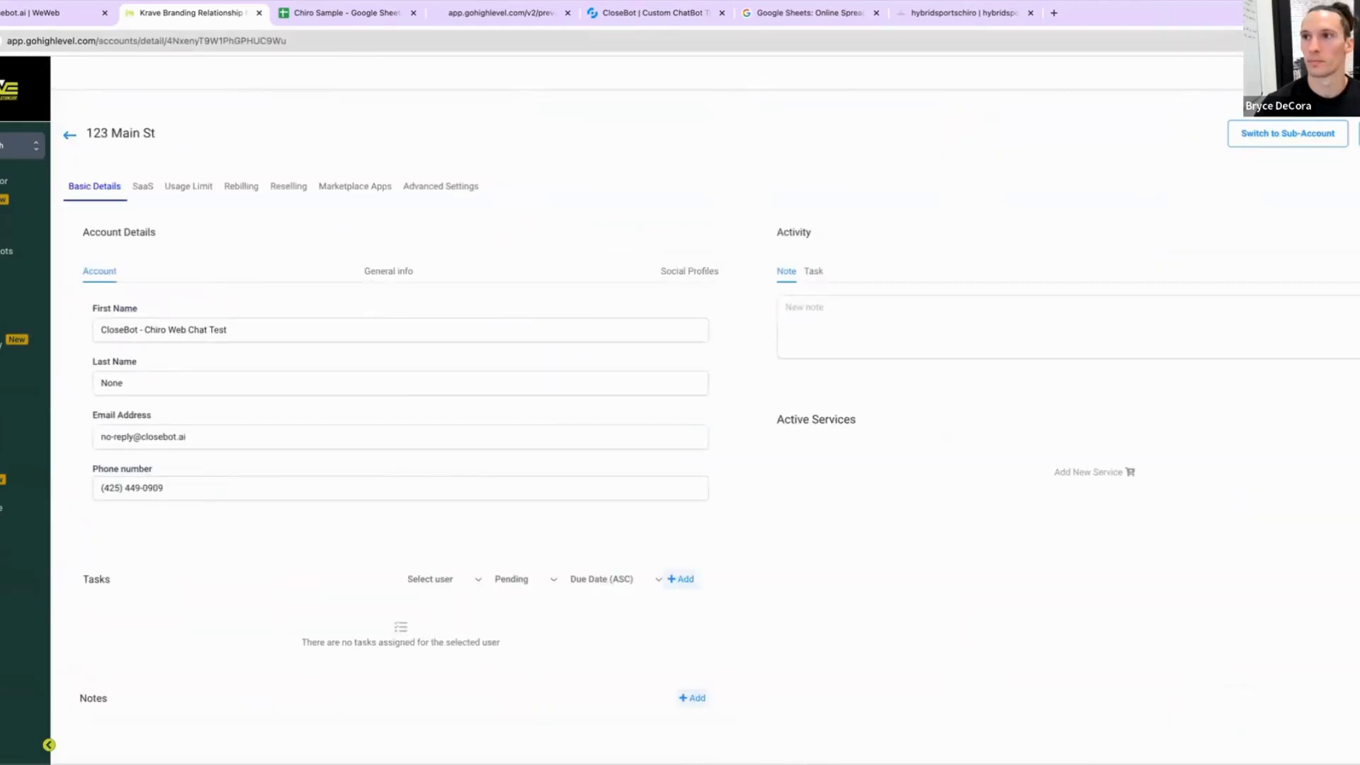
Step: Start loading an account snapshot into the sub-account and pick the Own - CloseBot snapshot
{"action": "left_click", "coordinate": [1358, 134]}
{"action": "left_click", "coordinate": [1345, 162]}
{"action": "left_click", "coordinate": [704, 256]}
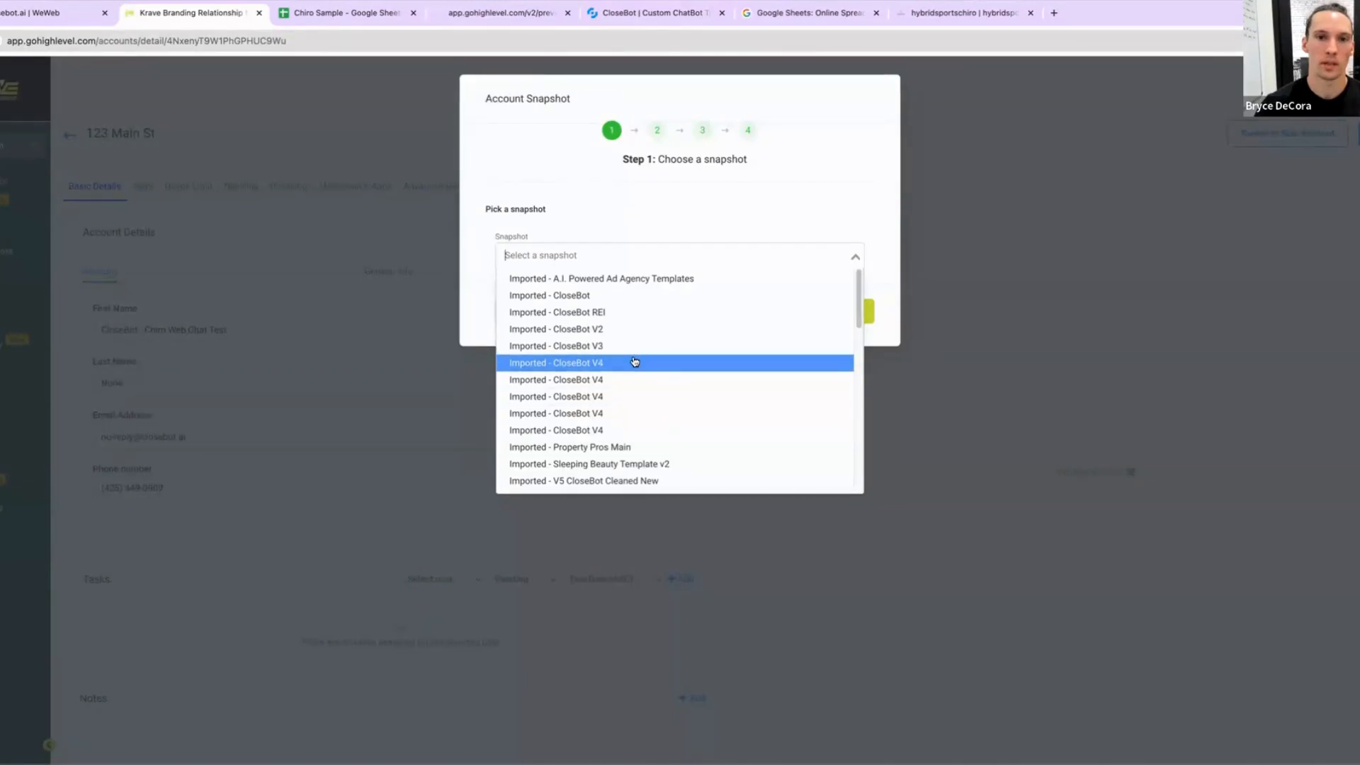
{"action": "scroll", "coordinate": [634, 362], "scroll_direction": "down", "scroll_amount": 10}
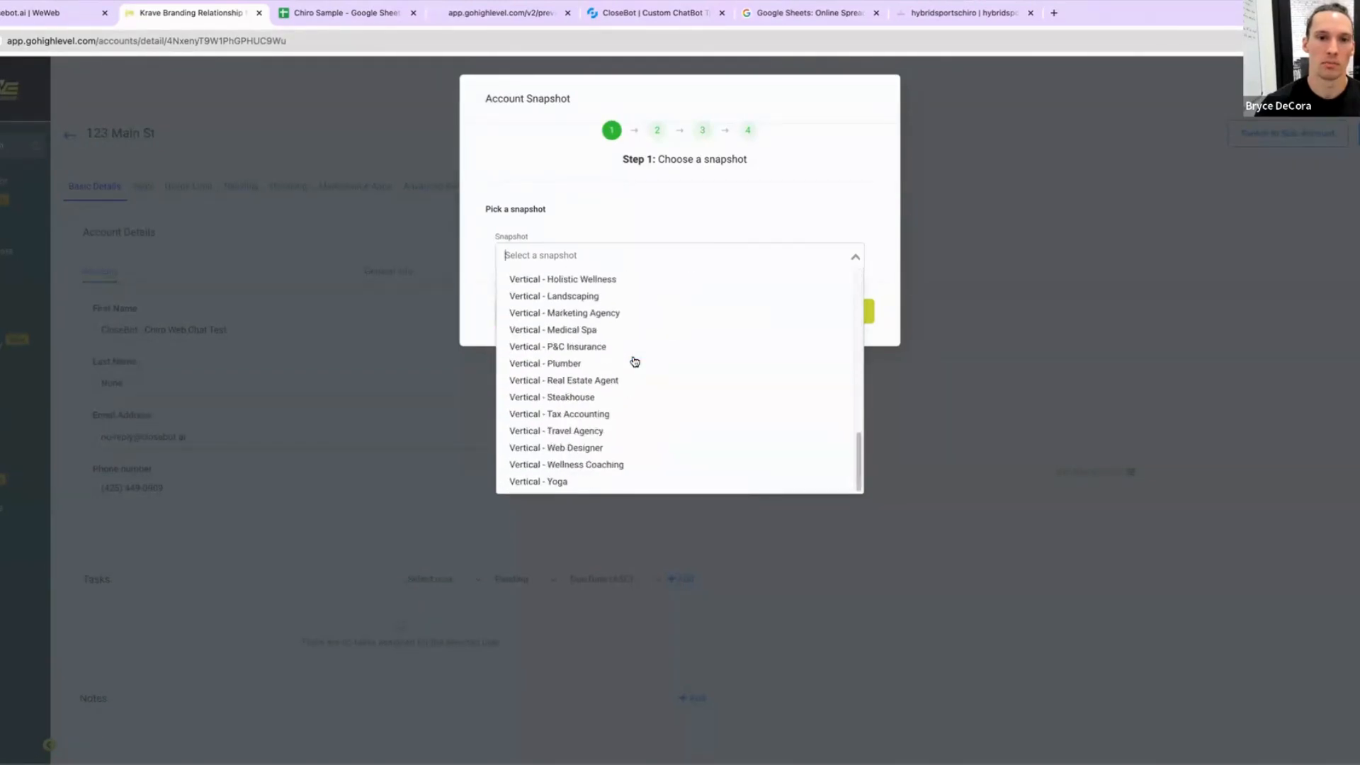
{"action": "scroll", "coordinate": [634, 362], "scroll_direction": "up", "scroll_amount": 10}
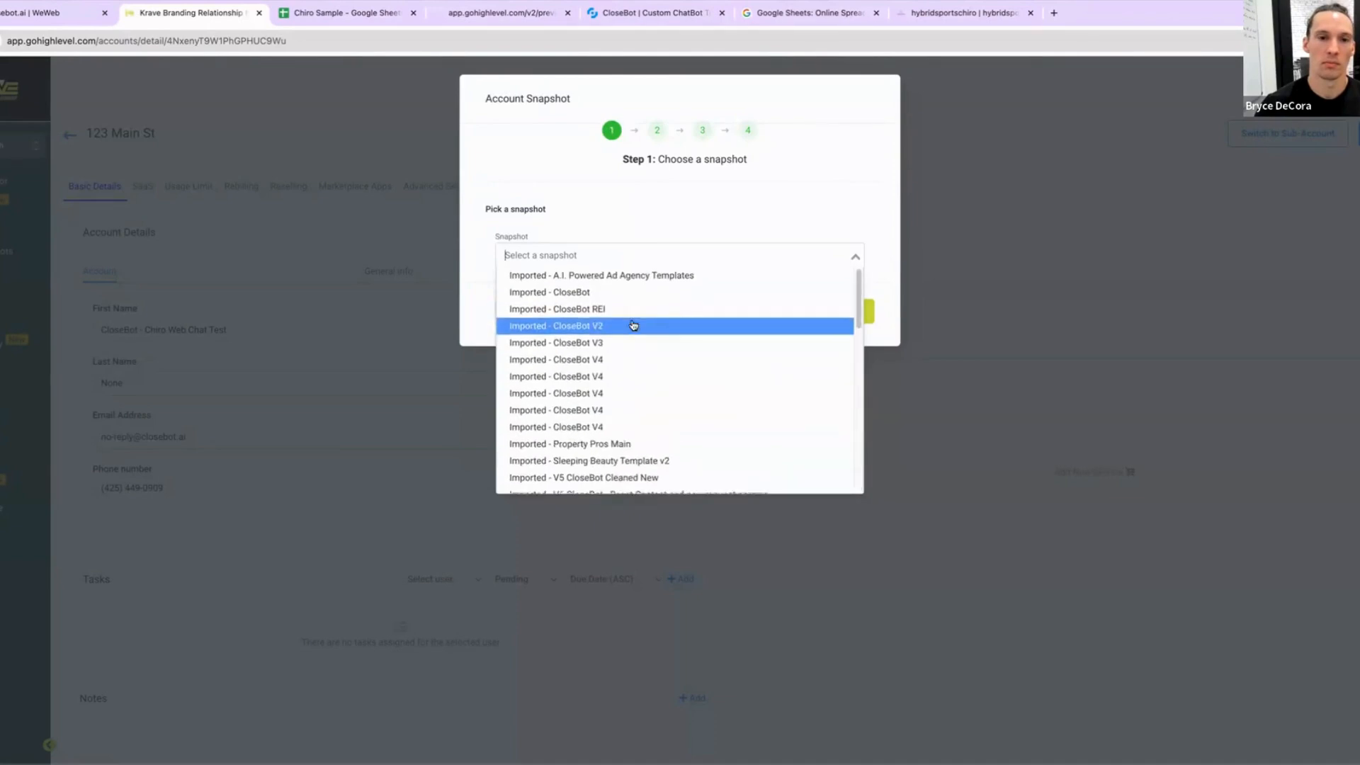
{"action": "scroll", "coordinate": [631, 324], "scroll_direction": "down", "scroll_amount": 3}
{"action": "scroll", "coordinate": [640, 386], "scroll_direction": "down", "scroll_amount": 5}
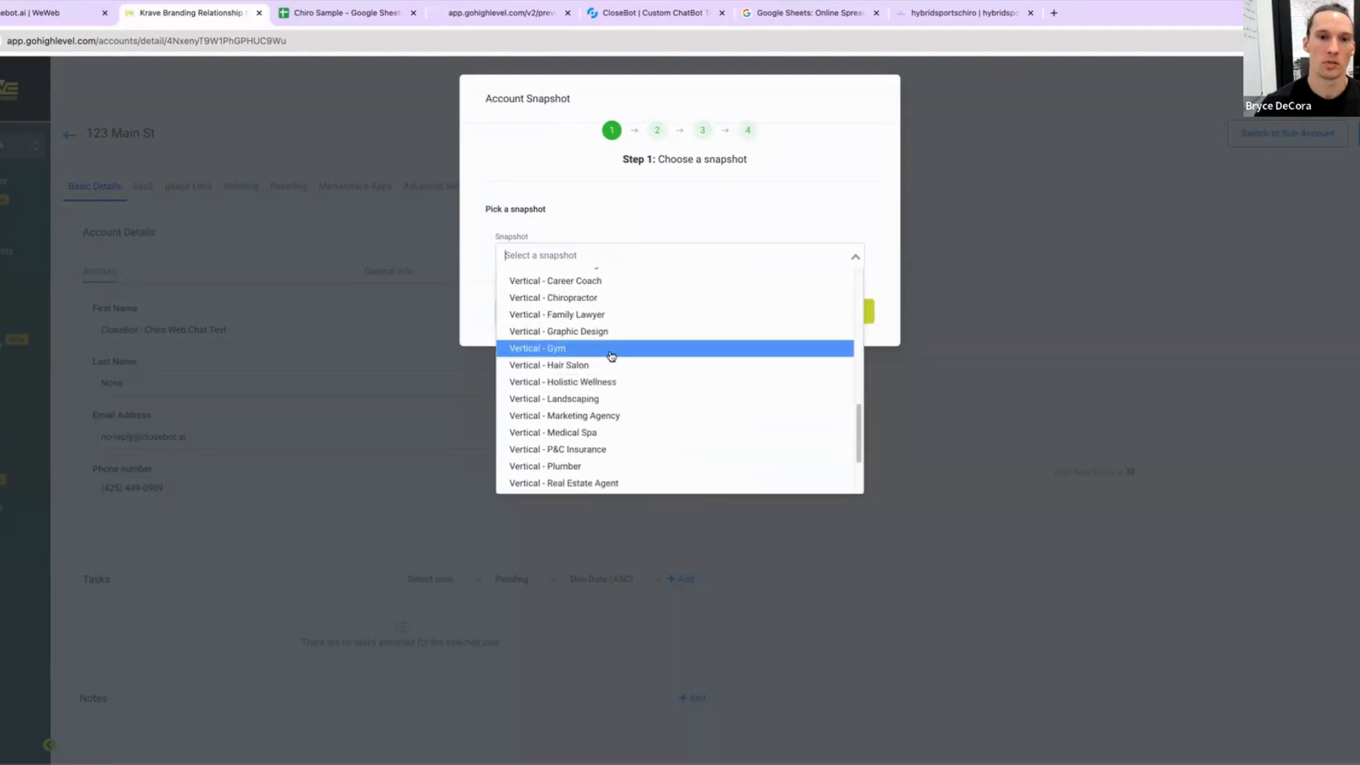
{"action": "scroll", "coordinate": [608, 358], "scroll_direction": "up", "scroll_amount": 2}
{"action": "scroll", "coordinate": [599, 340], "scroll_direction": "up", "scroll_amount": 4}
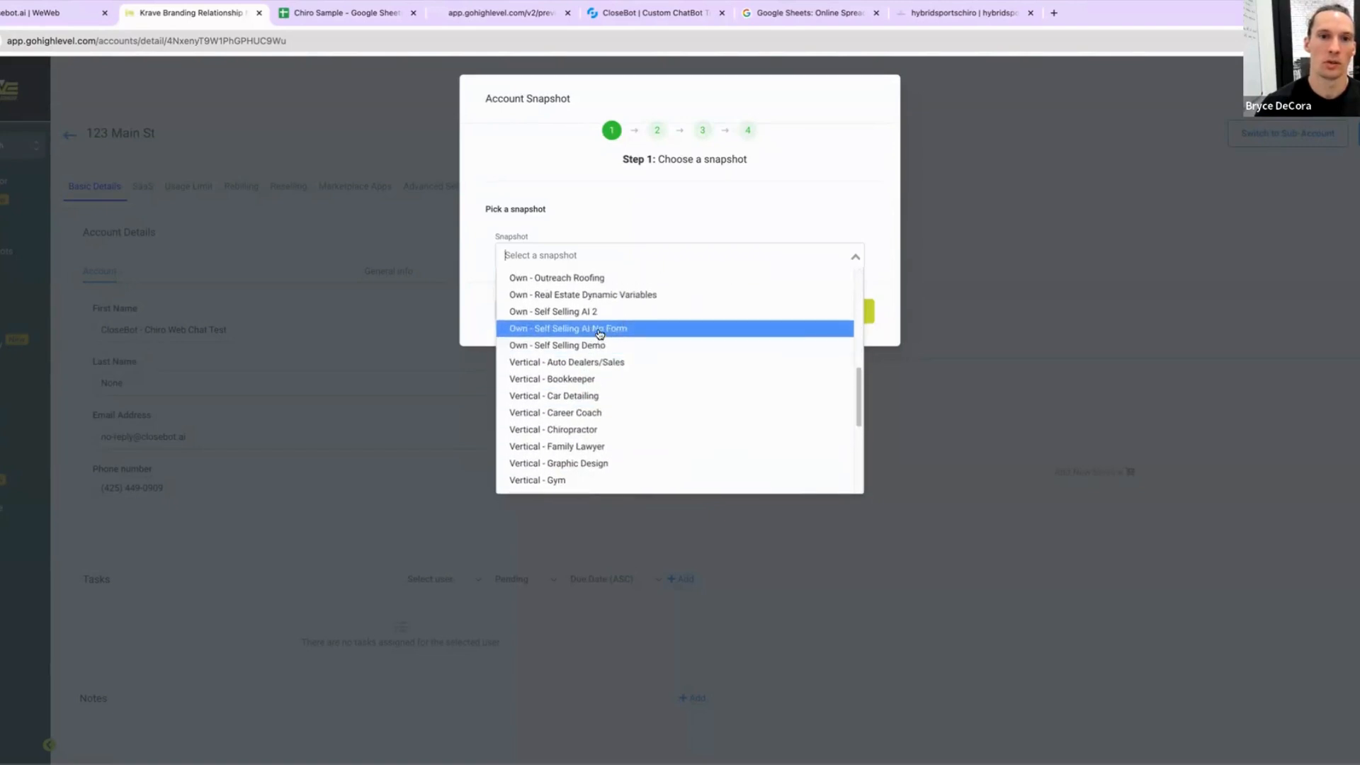
{"action": "scroll", "coordinate": [602, 332], "scroll_direction": "up", "scroll_amount": 3}
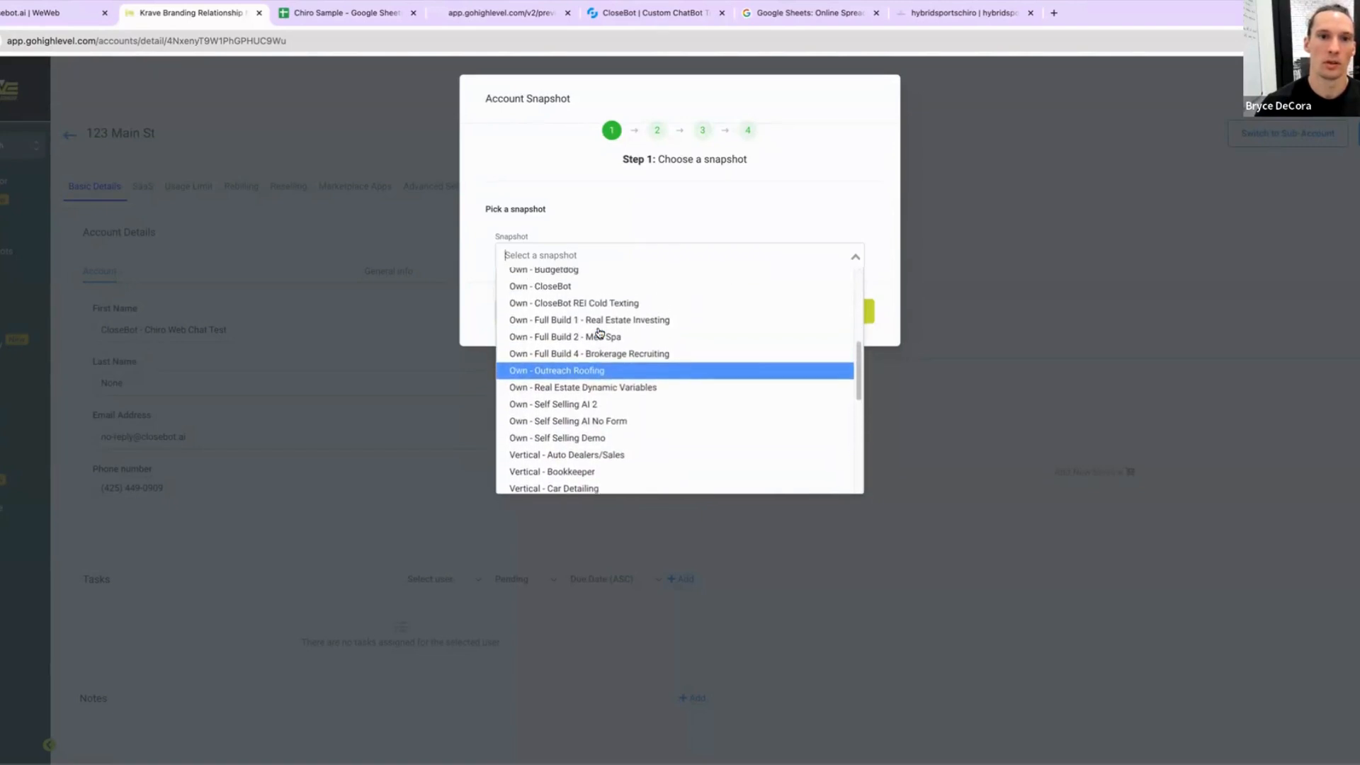
{"action": "scroll", "coordinate": [632, 320], "scroll_direction": "up", "scroll_amount": 2}
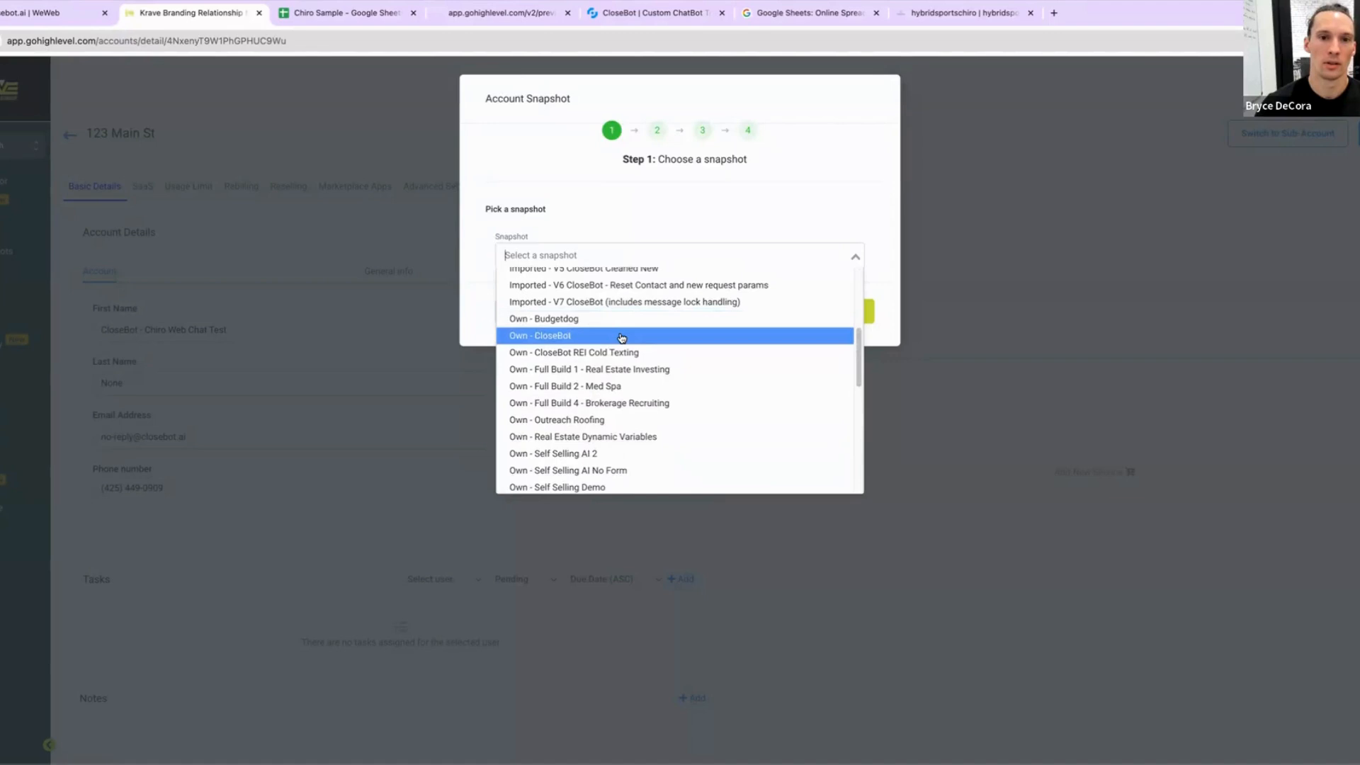
{"action": "left_click", "coordinate": [621, 336]}
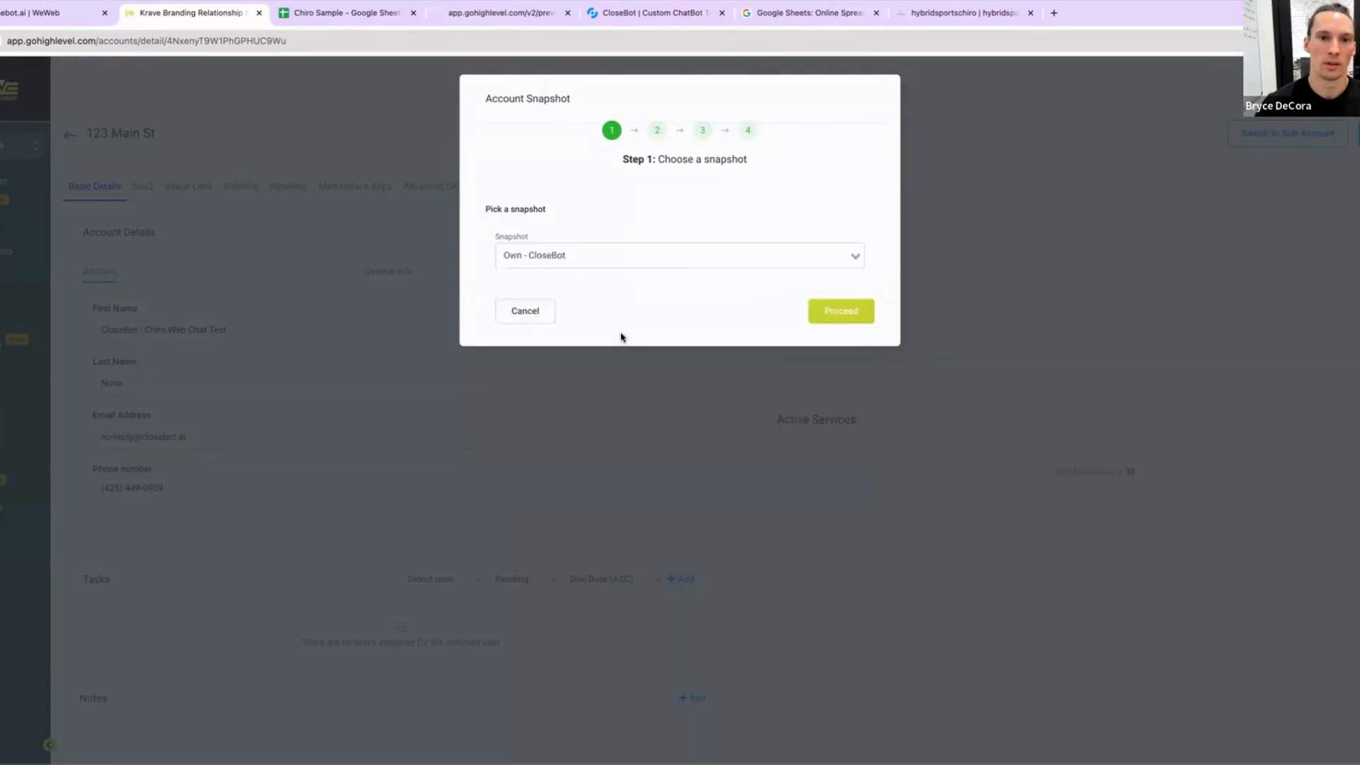
Step: Search the snapshot list for closebot v4, clear the search and proceed to the asset selection step
{"action": "left_click", "coordinate": [623, 256]}
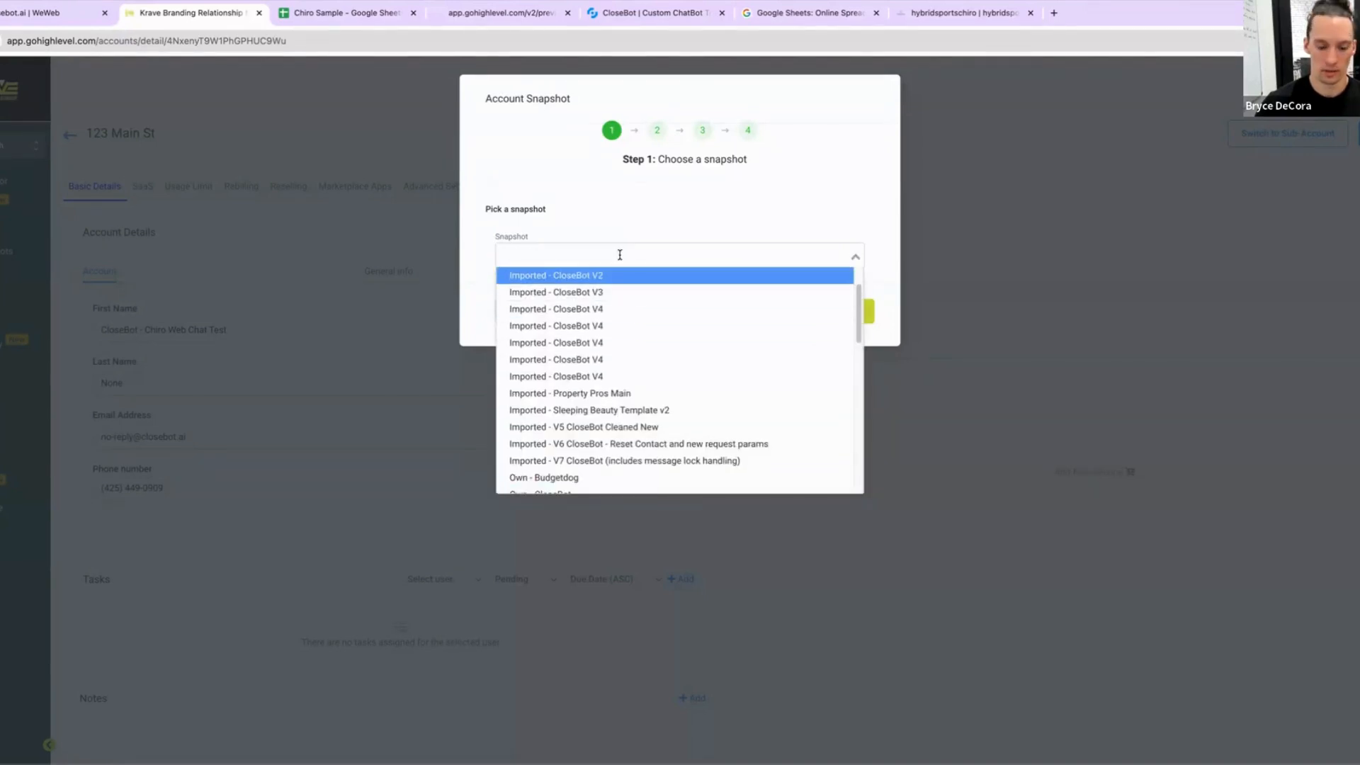
{"action": "type", "text": "closebot"}
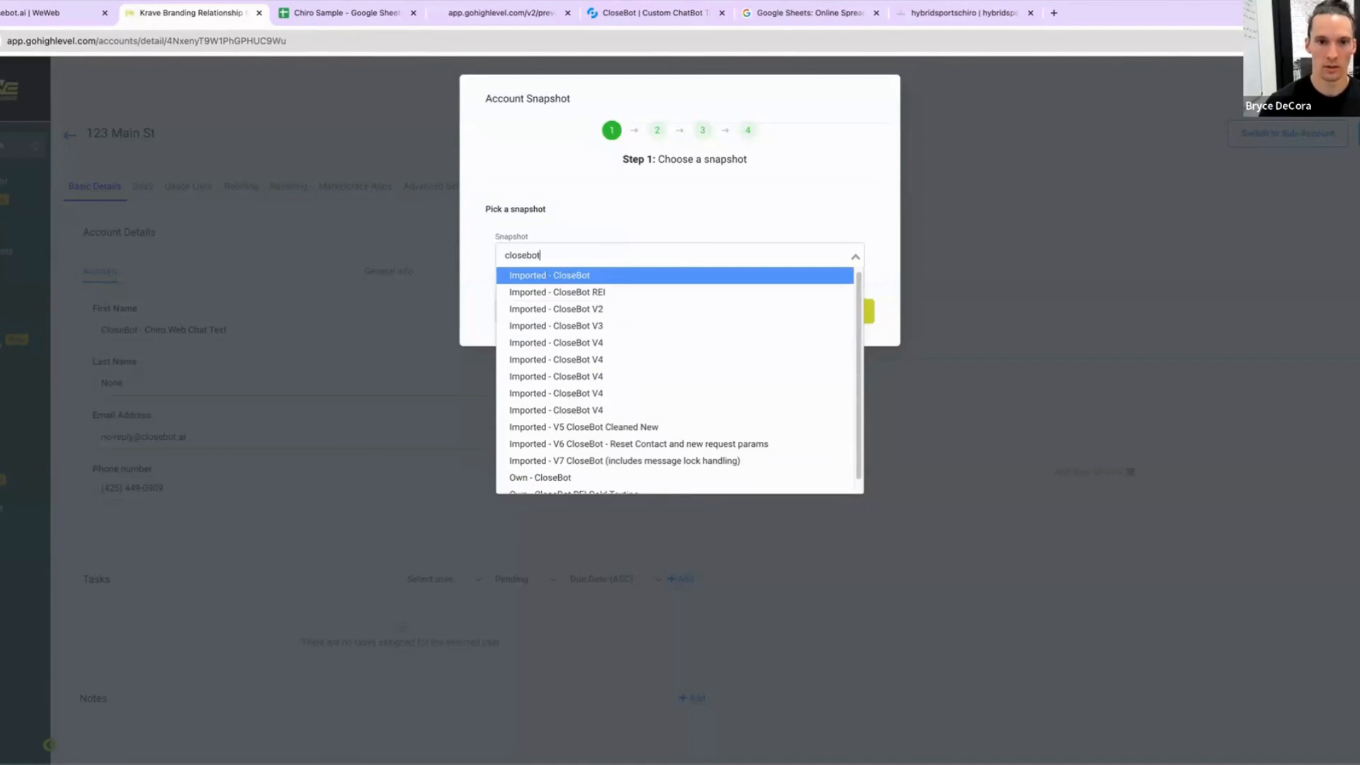
{"action": "type", "text": " v4"}
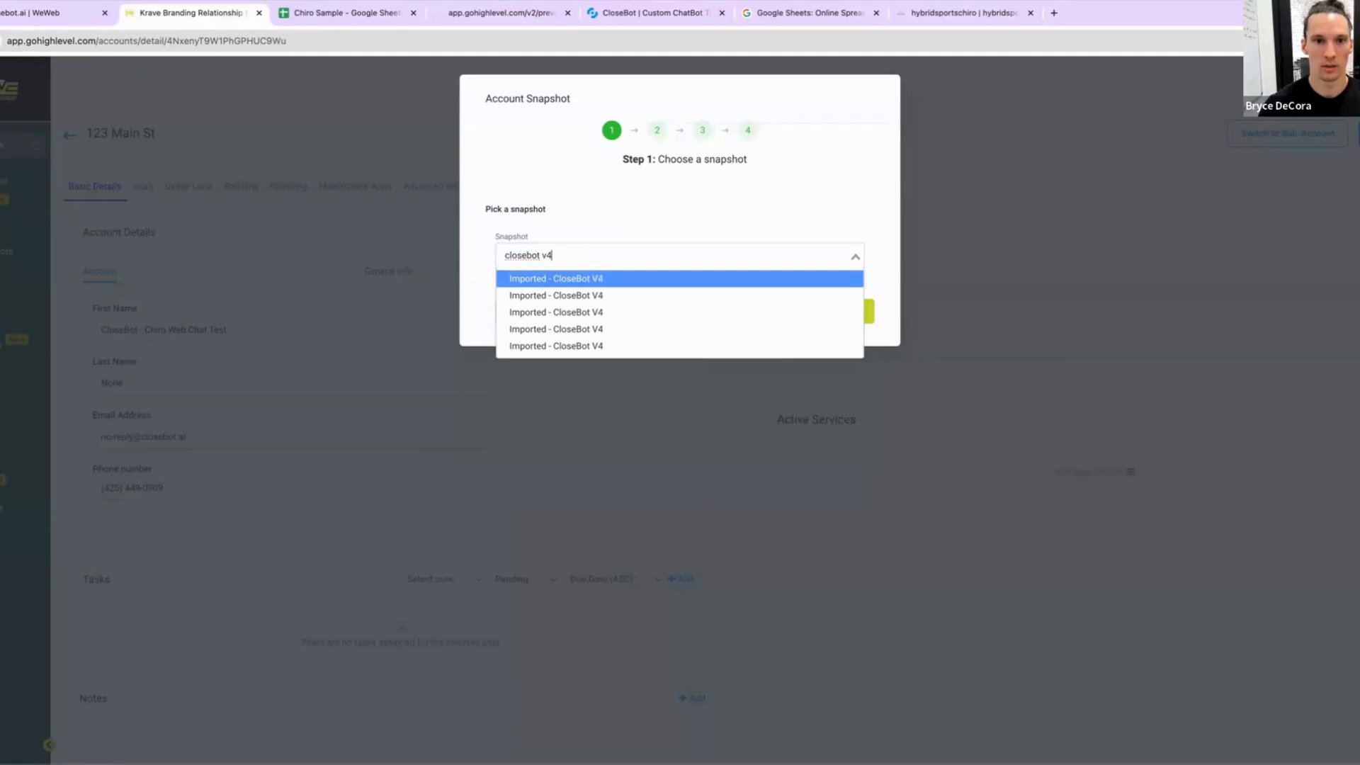
{"action": "key", "text": "BackSpace"}
{"action": "key", "text": "BackSpace"}
{"action": "key", "text": "BackSpace"}
{"action": "key", "text": "BackSpace"}
{"action": "key", "text": "BackSpace"}
{"action": "key", "text": "BackSpace"}
{"action": "key", "text": "BackSpace"}
{"action": "key", "text": "BackSpace"}
{"action": "key", "text": "BackSpace"}
{"action": "key", "text": "BackSpace"}
{"action": "key", "text": "BackSpace"}
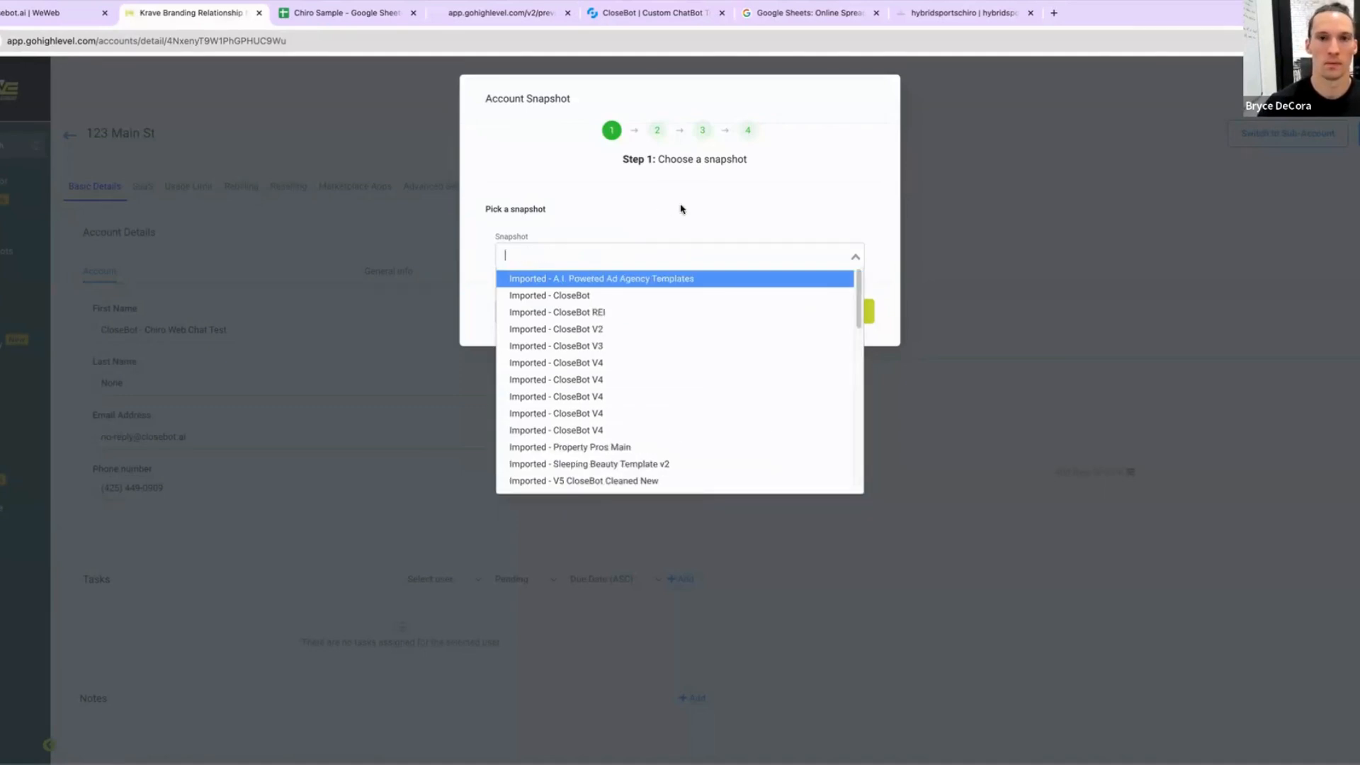
{"action": "left_click", "coordinate": [656, 244]}
{"action": "left_click", "coordinate": [843, 312]}
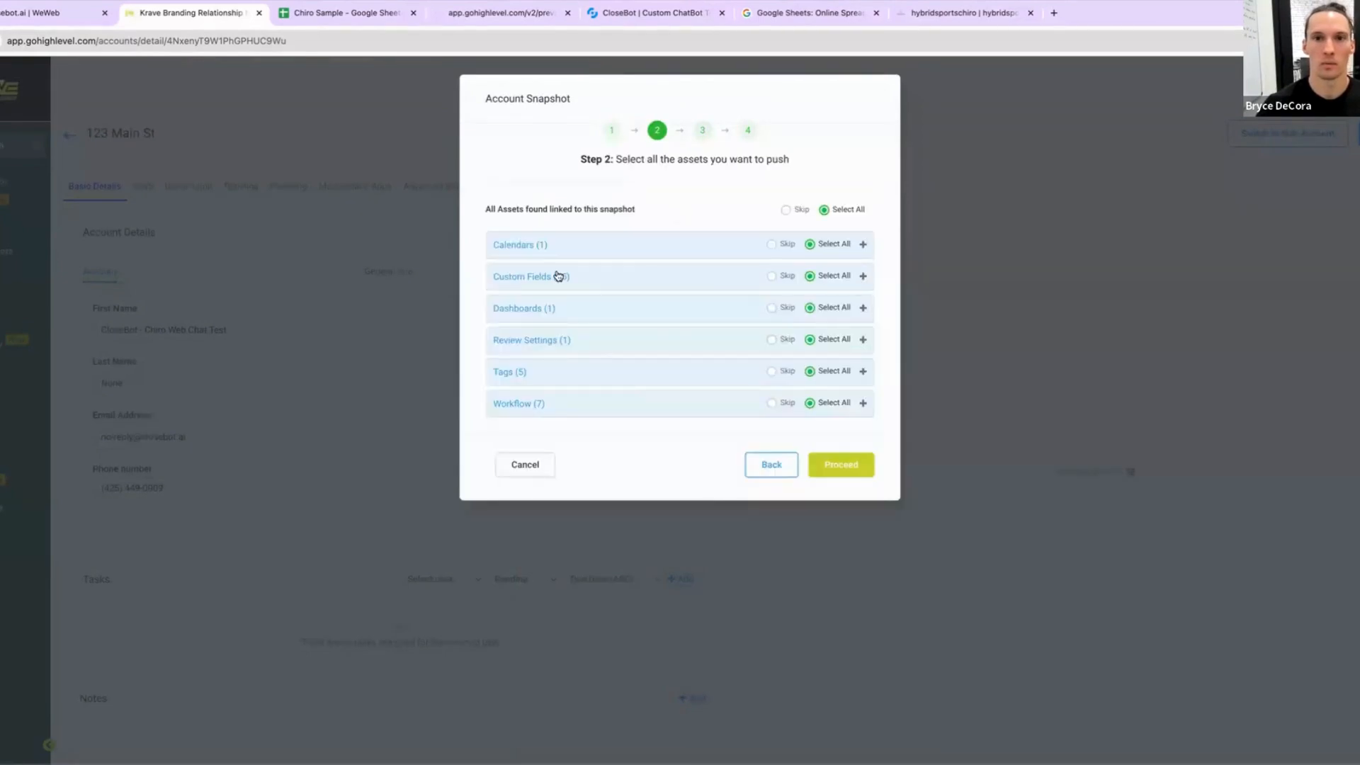
Step: Review the snapshot's asset groups and skip the review settings and dashboard assets, keeping all others selected
{"action": "left_click", "coordinate": [546, 403]}
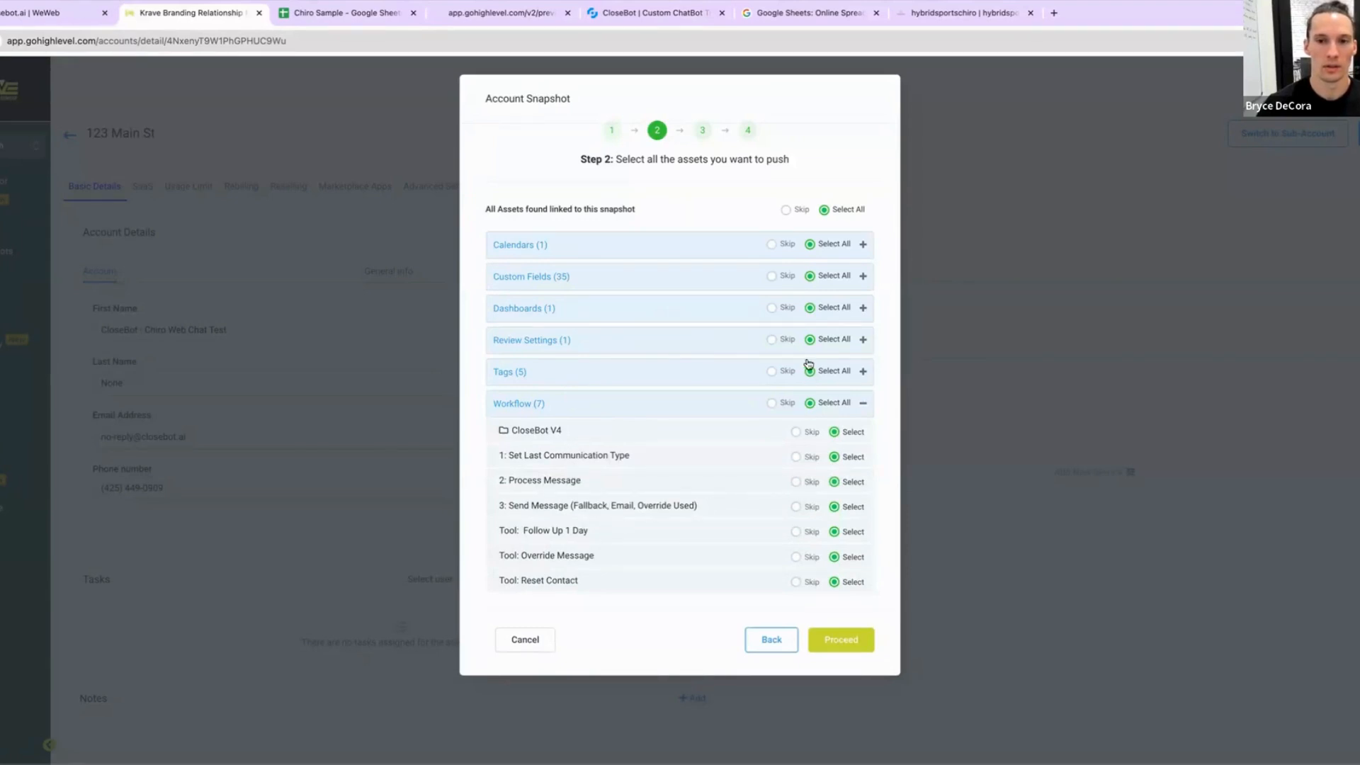
{"action": "left_click", "coordinate": [609, 377]}
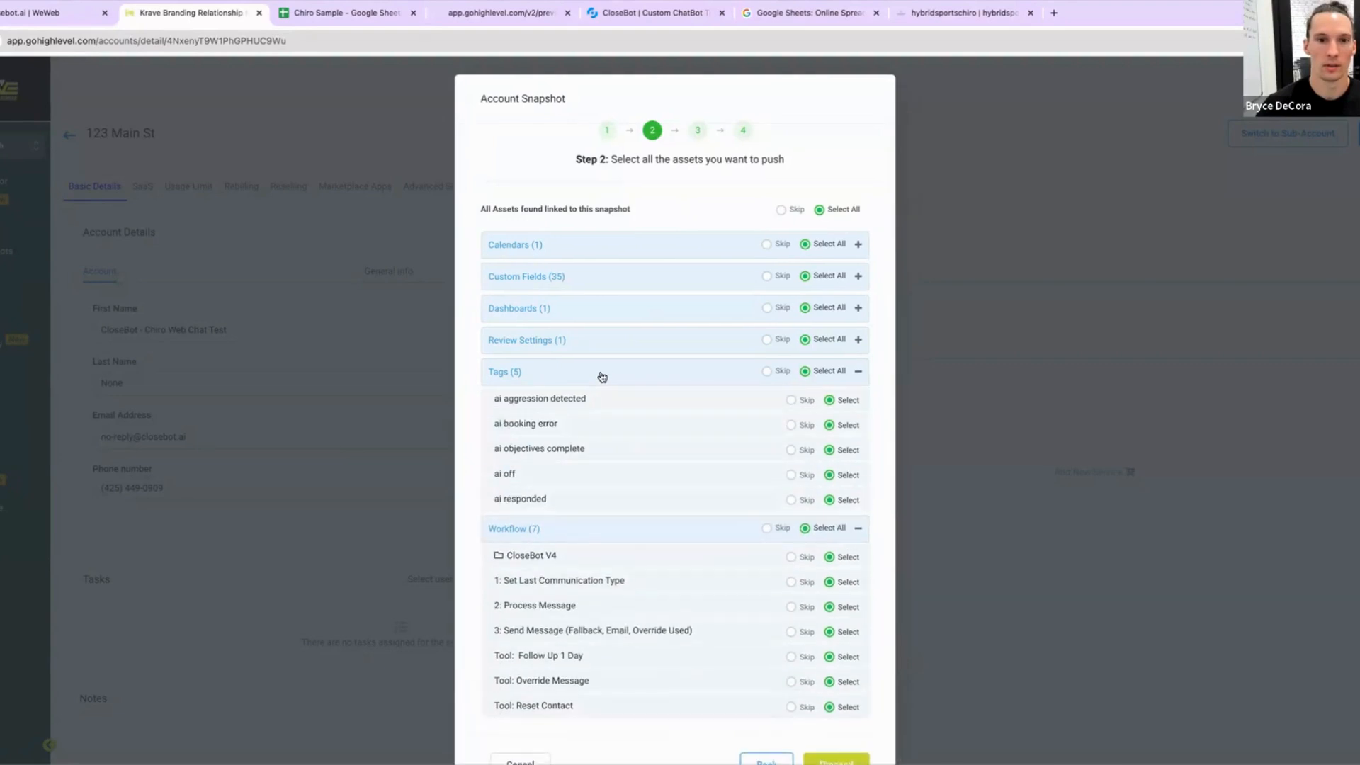
{"action": "left_click", "coordinate": [590, 343]}
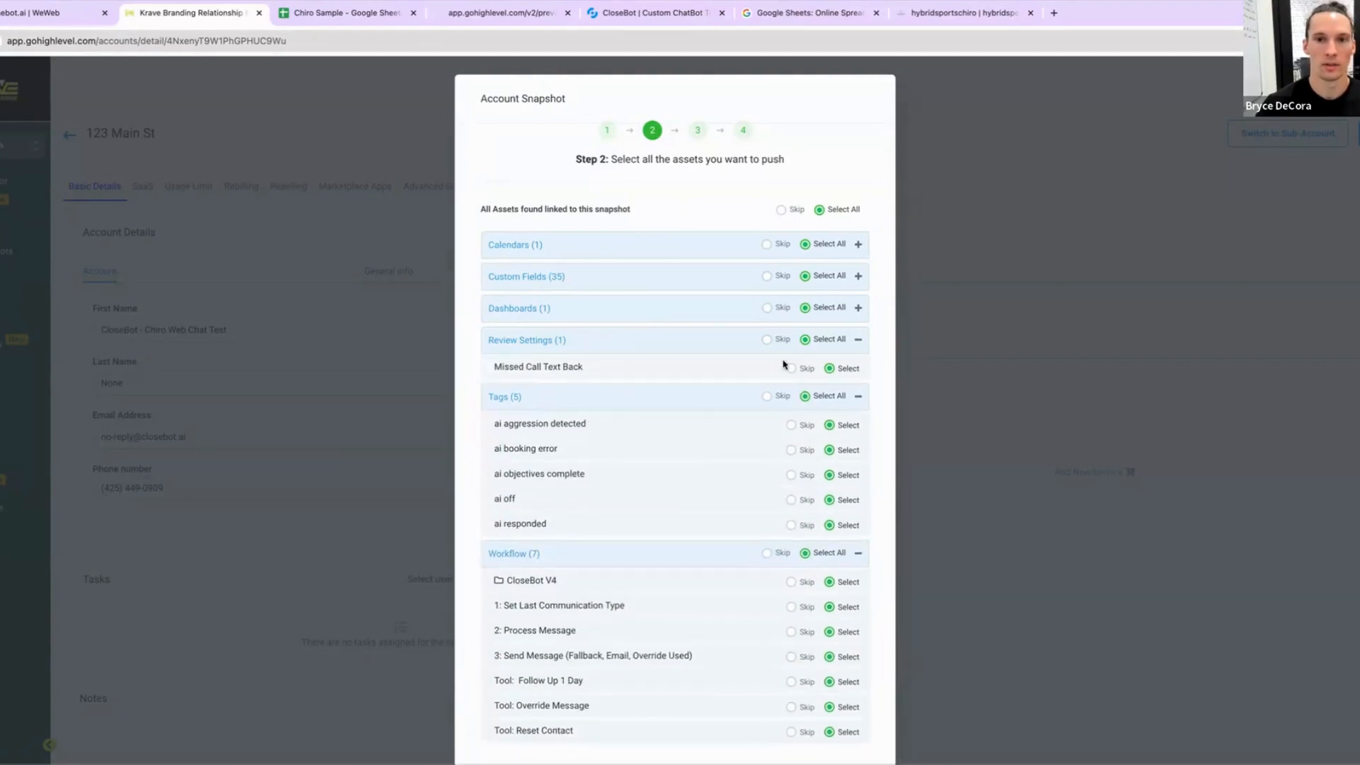
{"action": "left_click", "coordinate": [790, 369]}
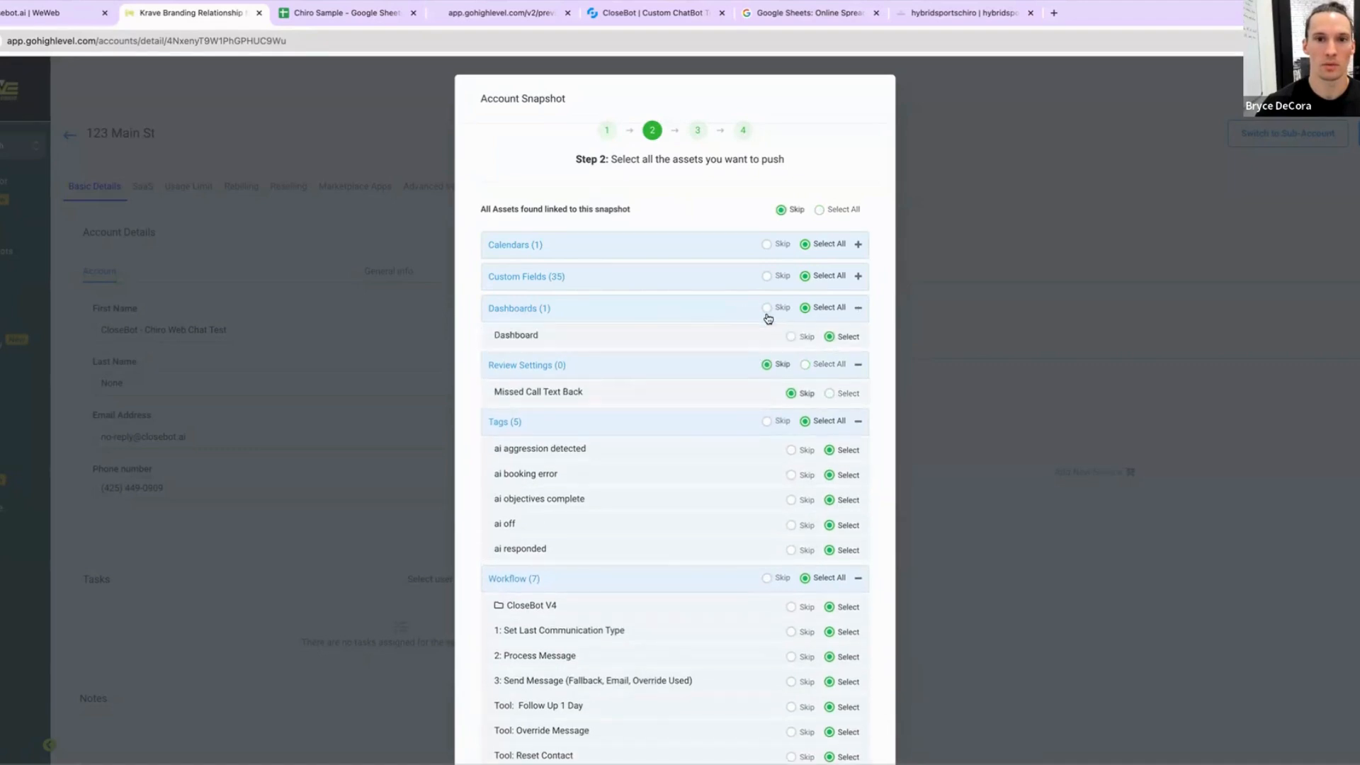
{"action": "left_click", "coordinate": [730, 278]}
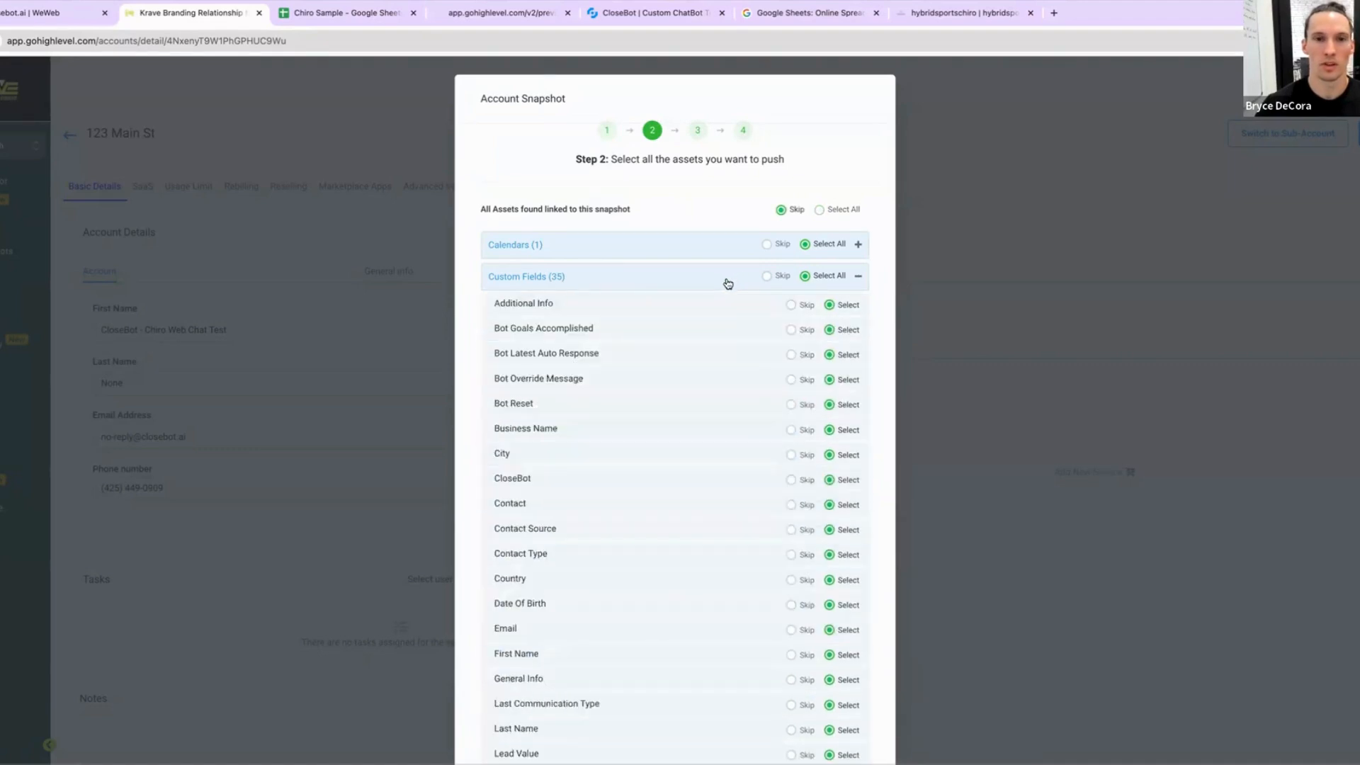
{"action": "scroll", "coordinate": [716, 379], "scroll_direction": "down", "scroll_amount": 15}
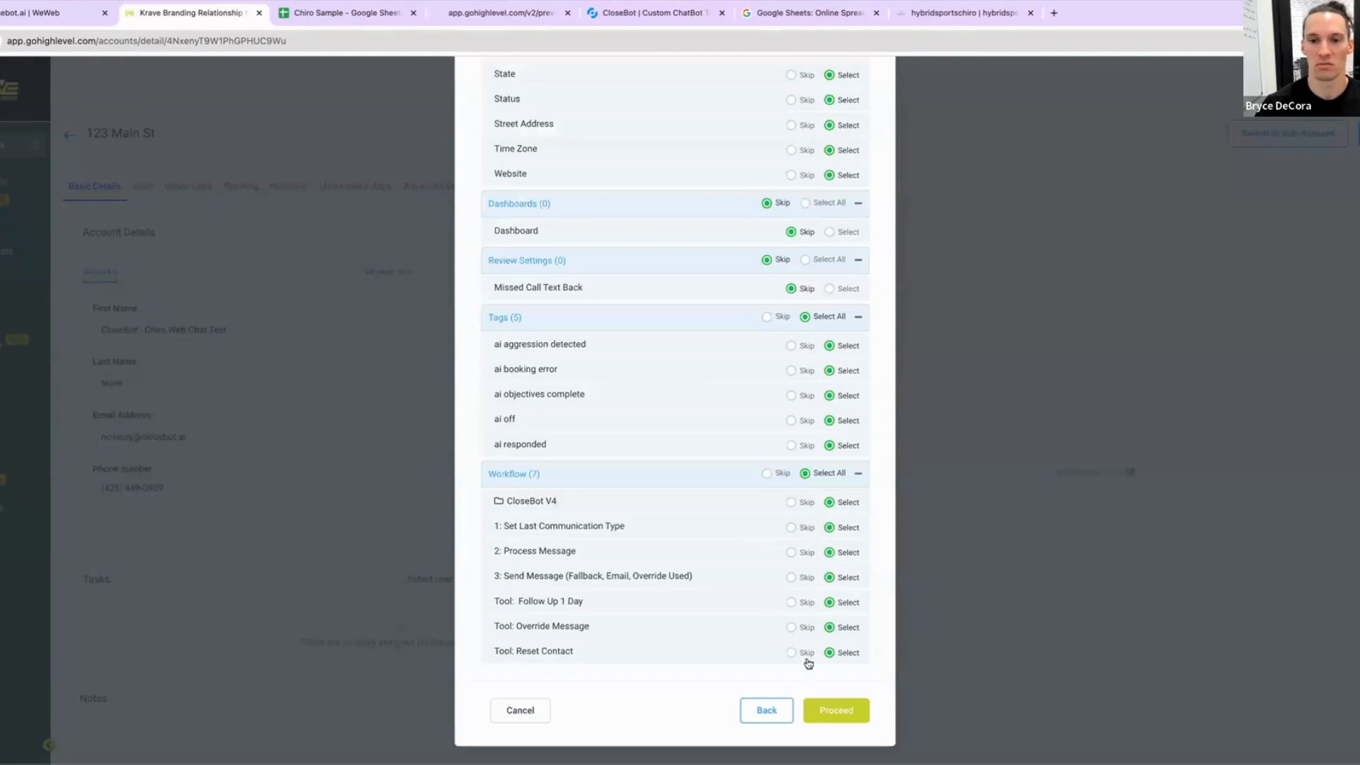
Step: Proceed past the conflict check, skipping conflicts, and start copying the snapshot into the sub-account
{"action": "left_click", "coordinate": [836, 710]}
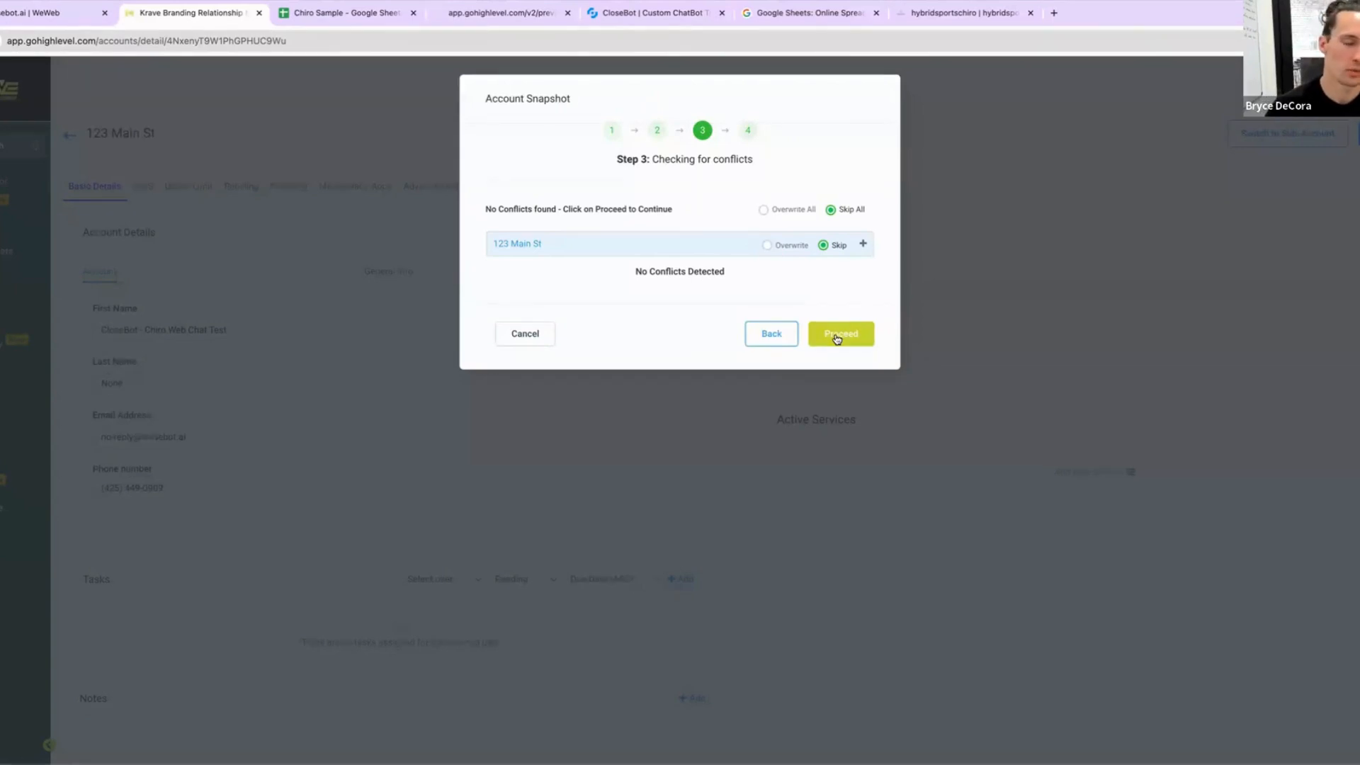
{"action": "left_click", "coordinate": [837, 337]}
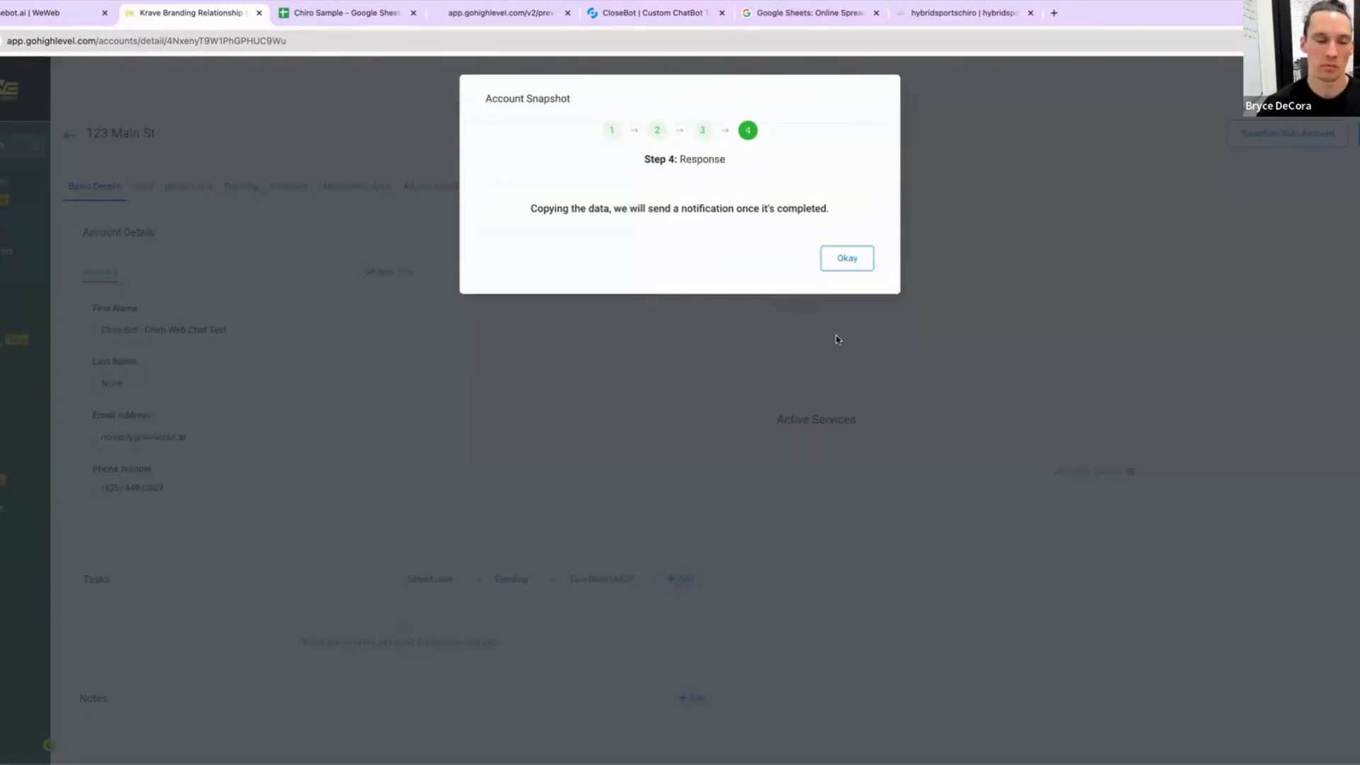
{"action": "left_click", "coordinate": [835, 265]}
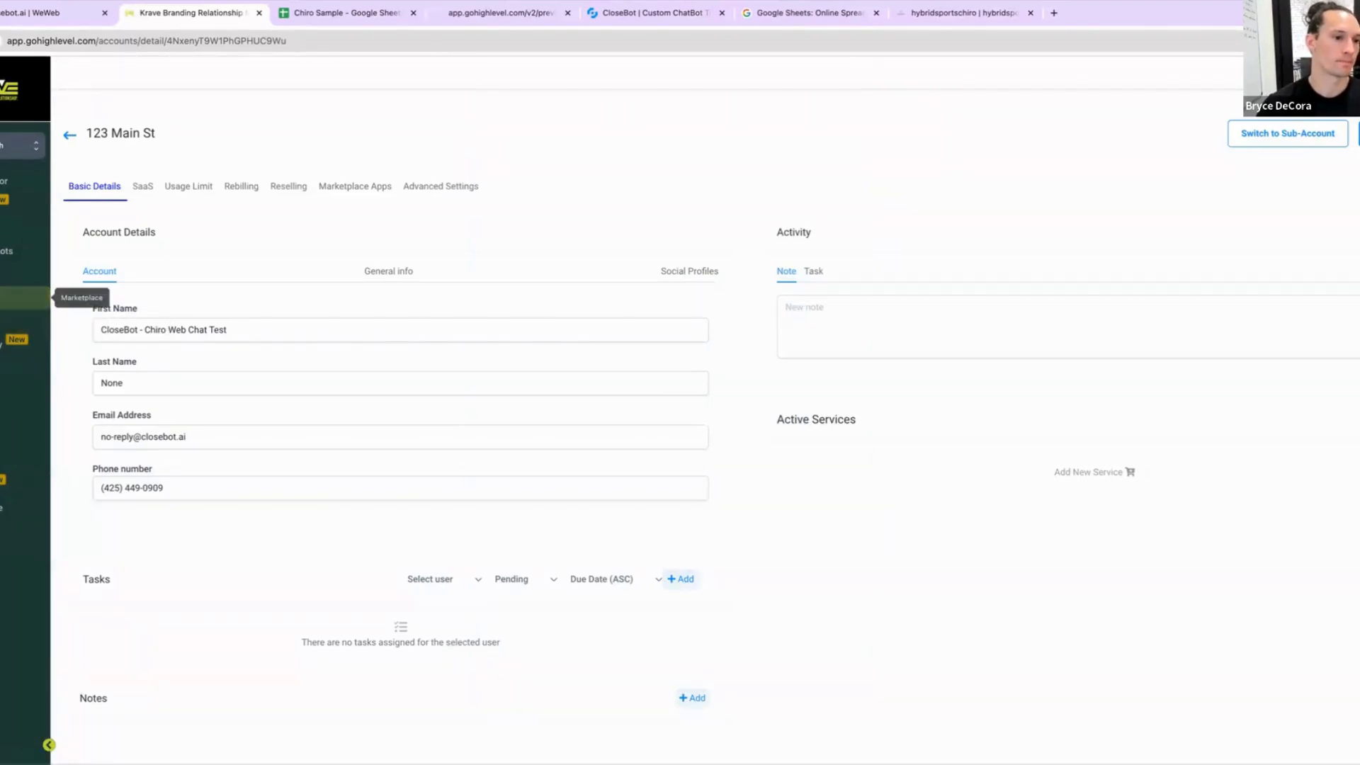
Step: Switch into the sub-account, open the CloseBot V4 workflows folder and publish the 2: Process Message workflow
{"action": "left_click", "coordinate": [1279, 144]}
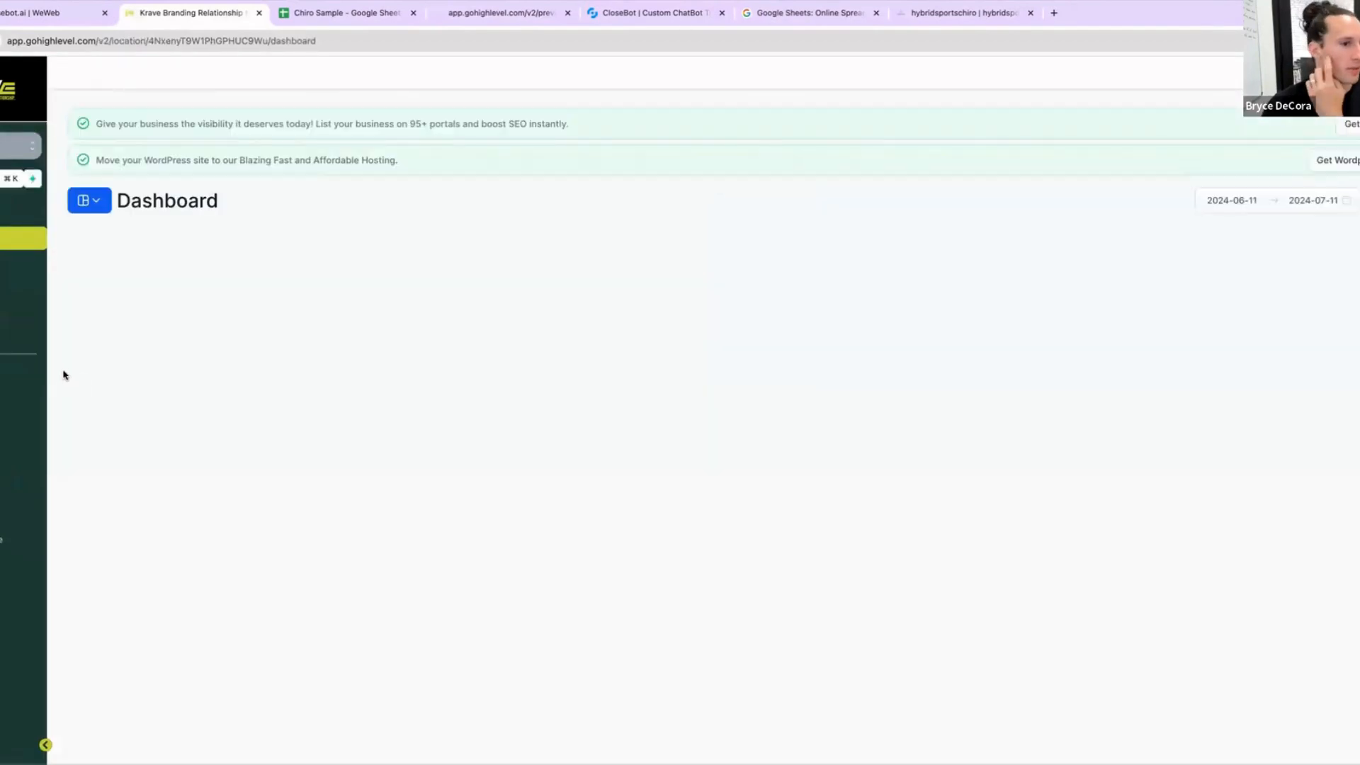
{"action": "left_click", "coordinate": [24, 399]}
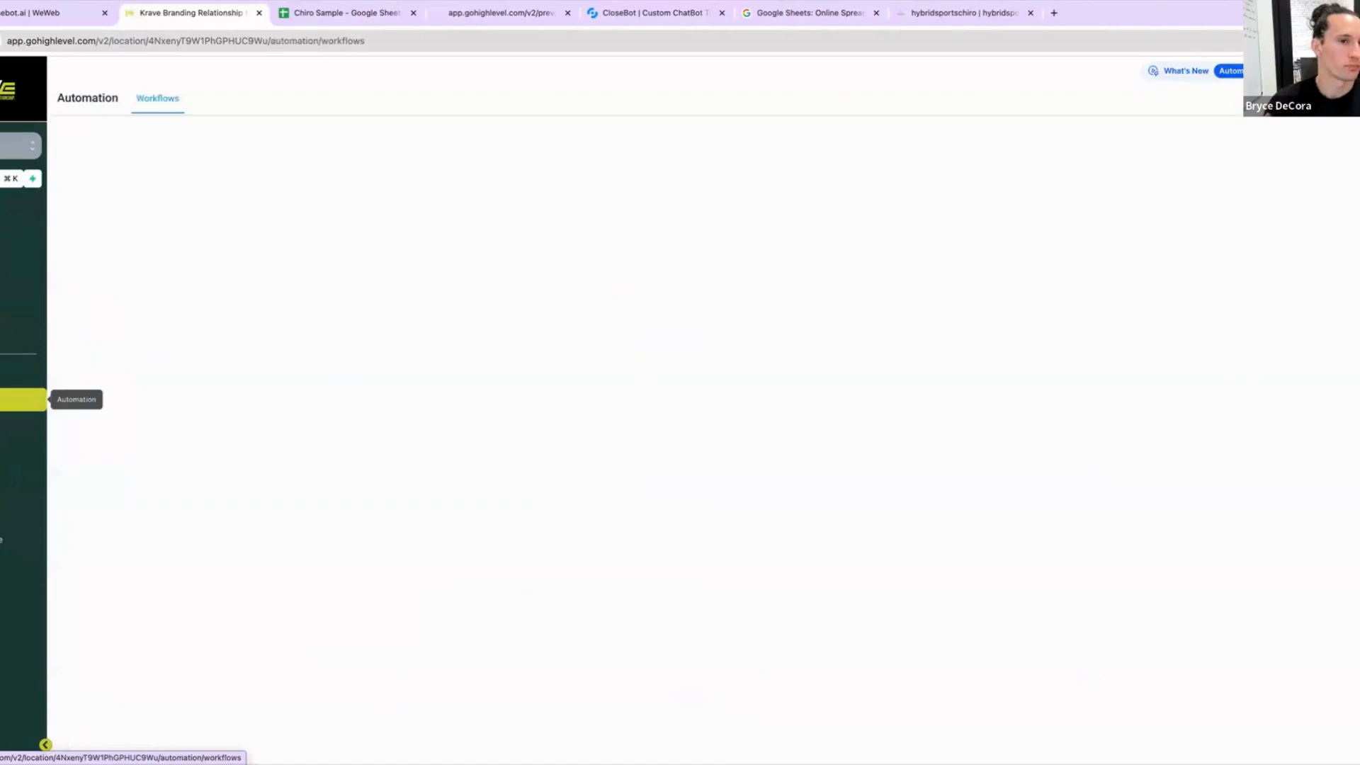
{"action": "left_click", "coordinate": [388, 350]}
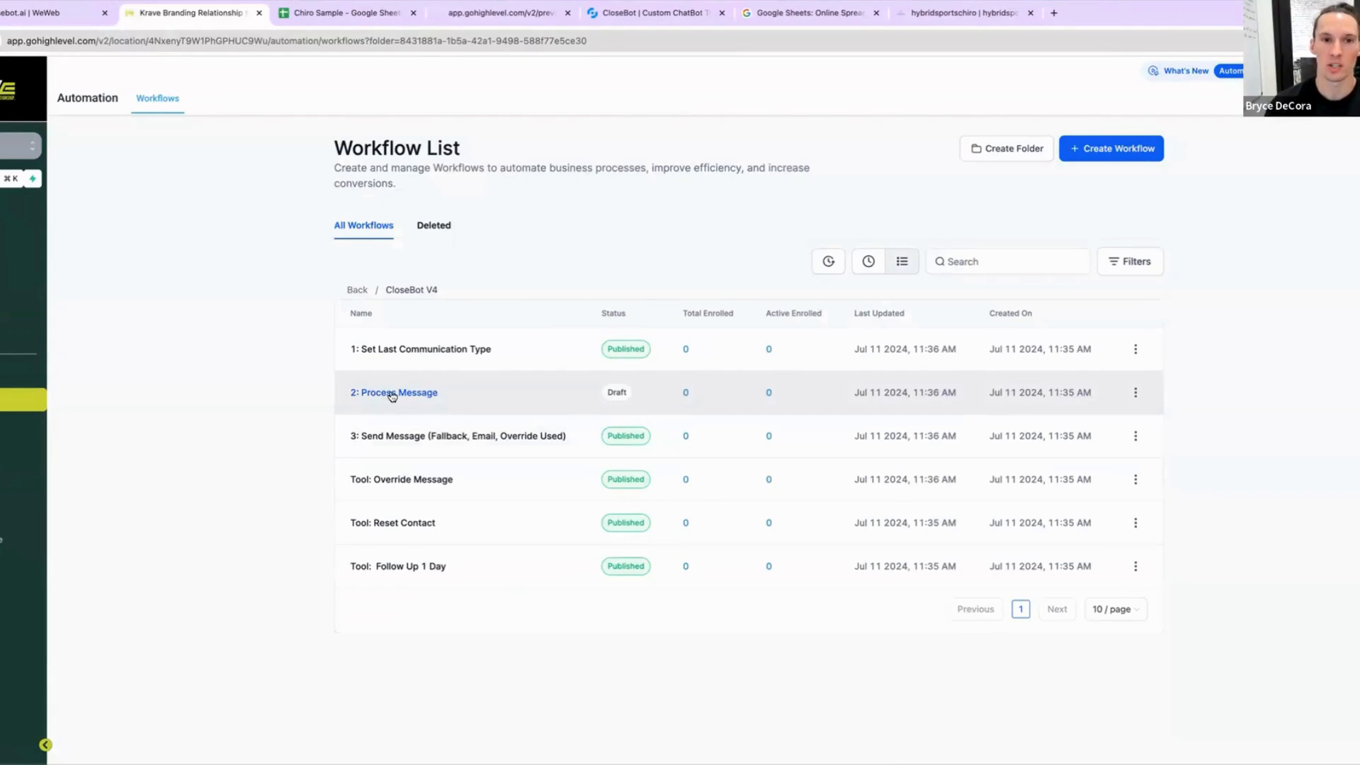
{"action": "left_click", "coordinate": [392, 394]}
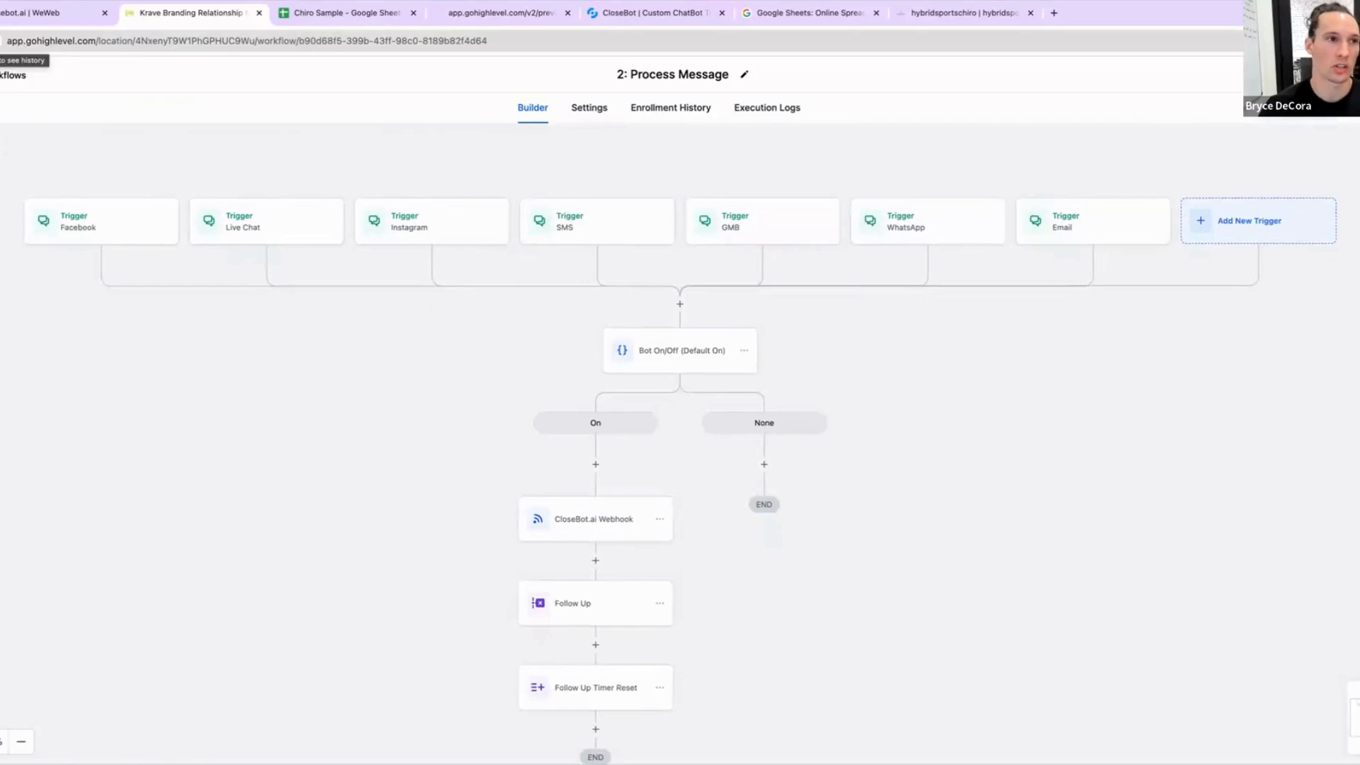
{"action": "left_click", "coordinate": [1, 41]}
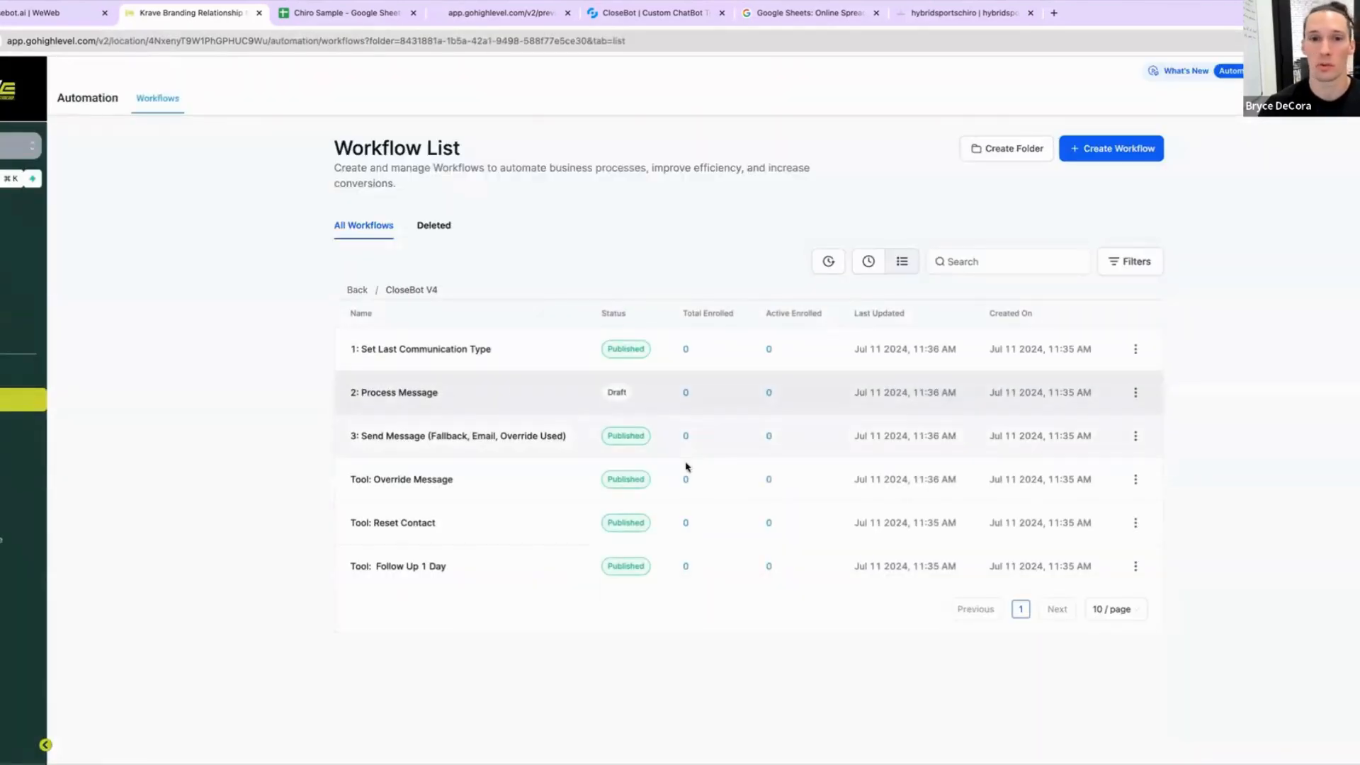
{"action": "left_click", "coordinate": [1134, 392]}
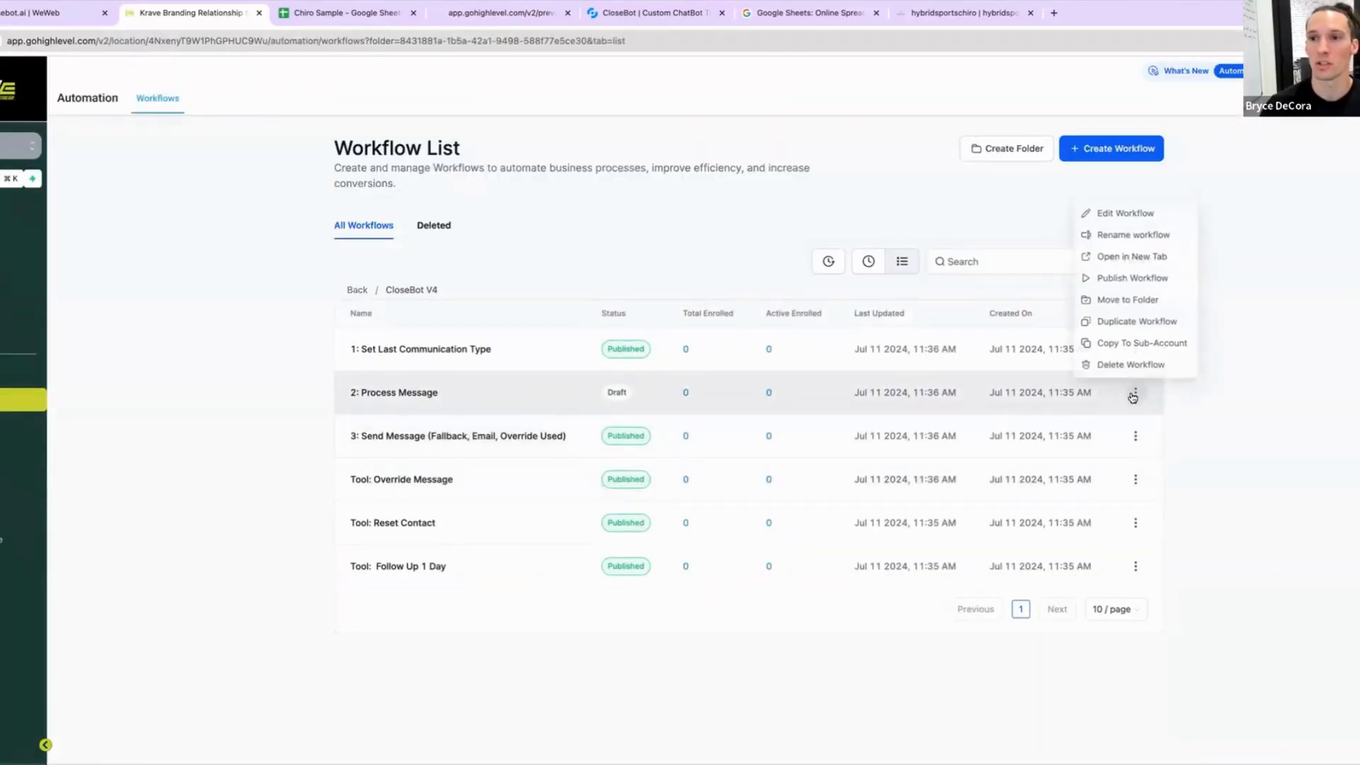
{"action": "left_click", "coordinate": [1128, 276]}
{"action": "left_click", "coordinate": [871, 477]}
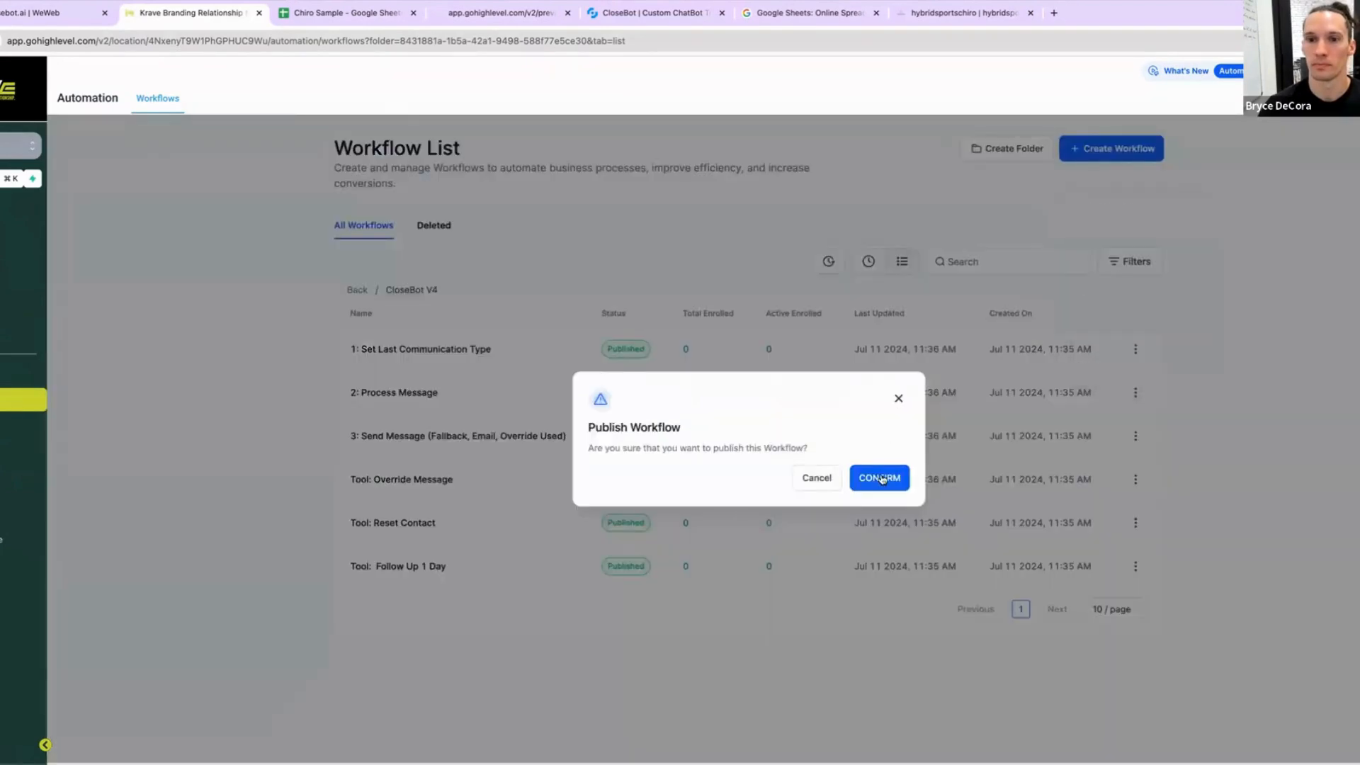
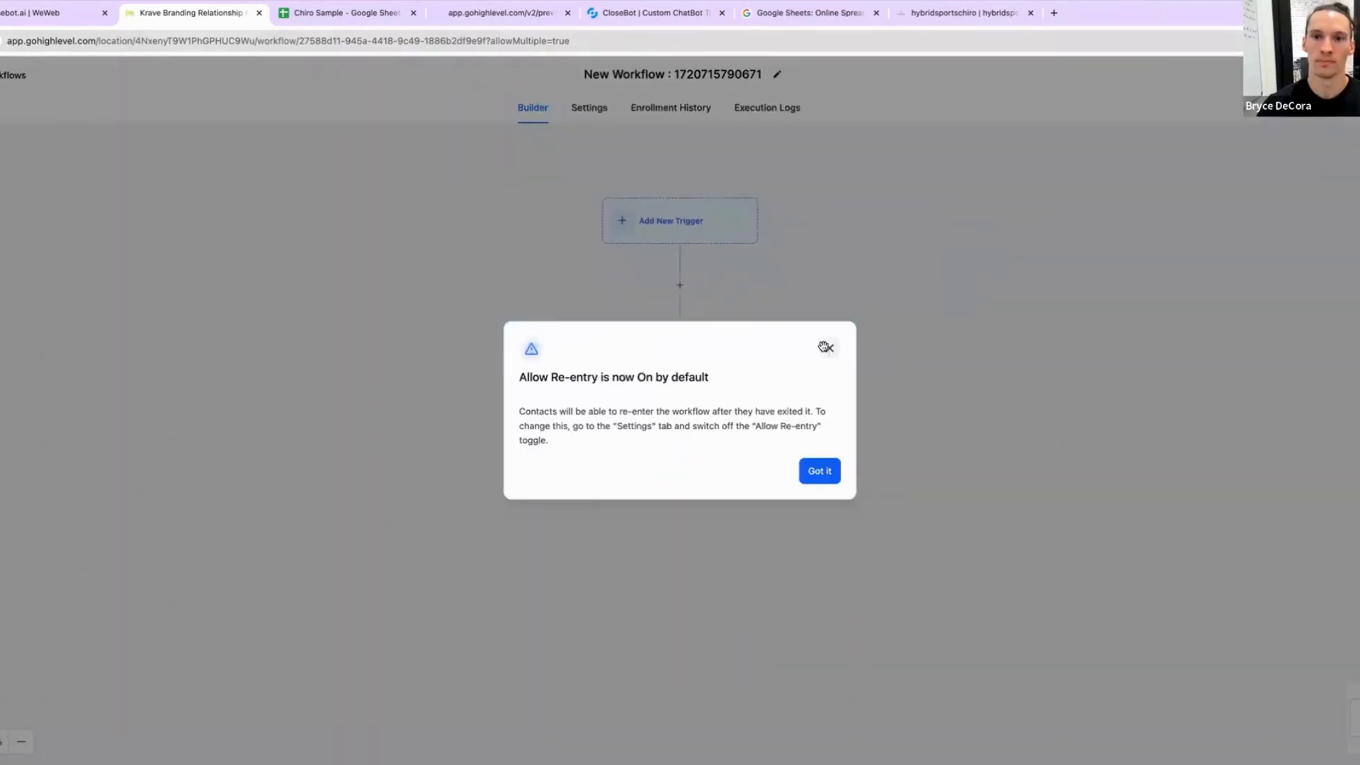
Step: Dismiss the re-entry notice and add a Contact Changed workflow trigger
{"action": "left_click", "coordinate": [829, 348]}
{"action": "left_click", "coordinate": [685, 227]}
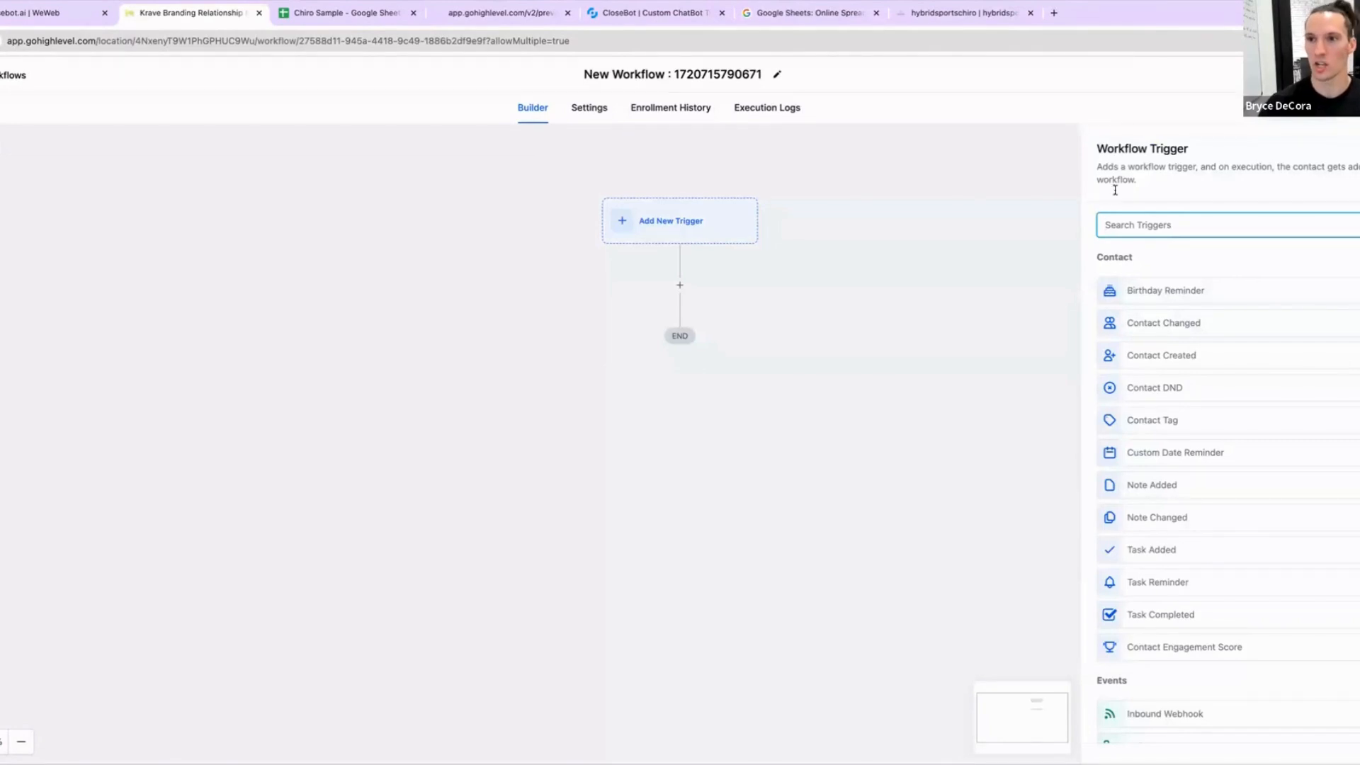
{"action": "left_click", "coordinate": [1197, 331]}
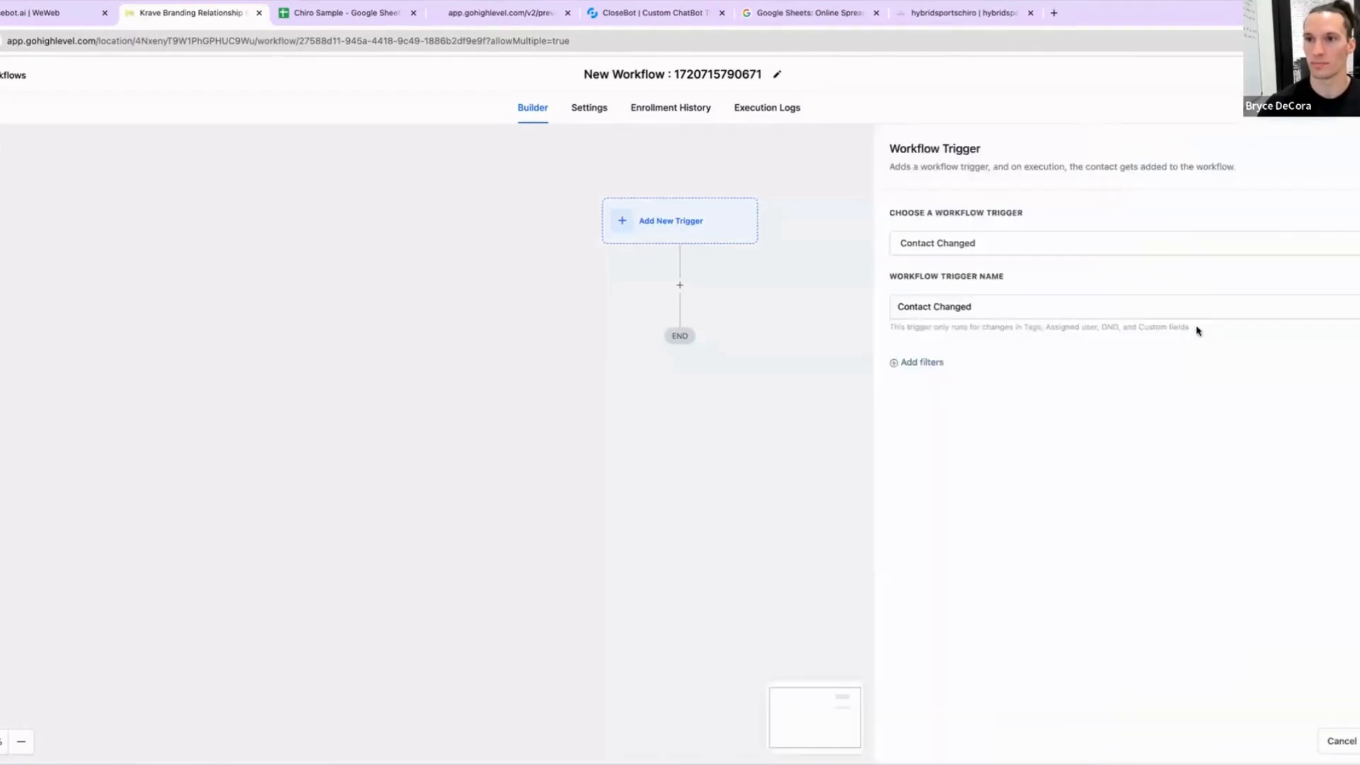
Step: Filter the trigger on Type of Service with the Has changed operator and save it
{"action": "left_click", "coordinate": [934, 364]}
{"action": "left_click", "coordinate": [942, 381]}
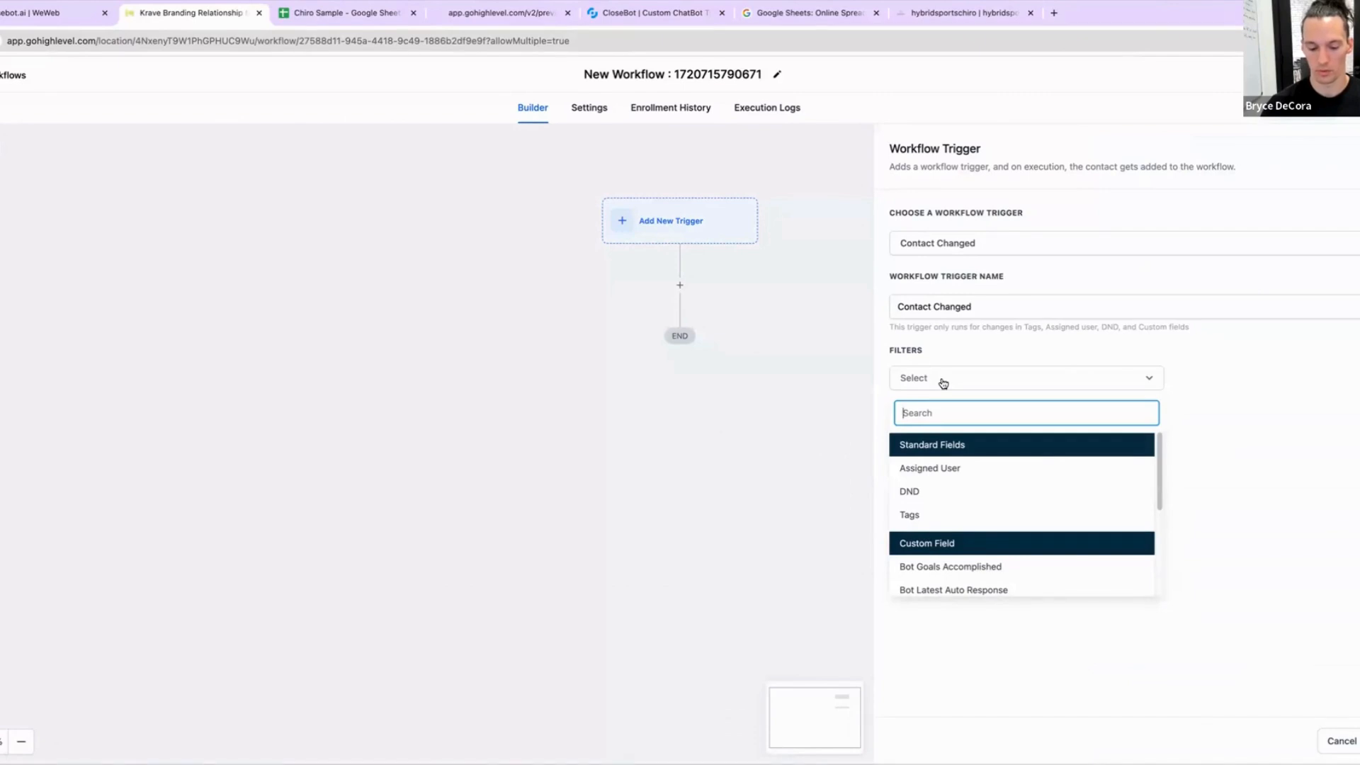
{"action": "type", "text": "type"}
{"action": "left_click", "coordinate": [949, 491]}
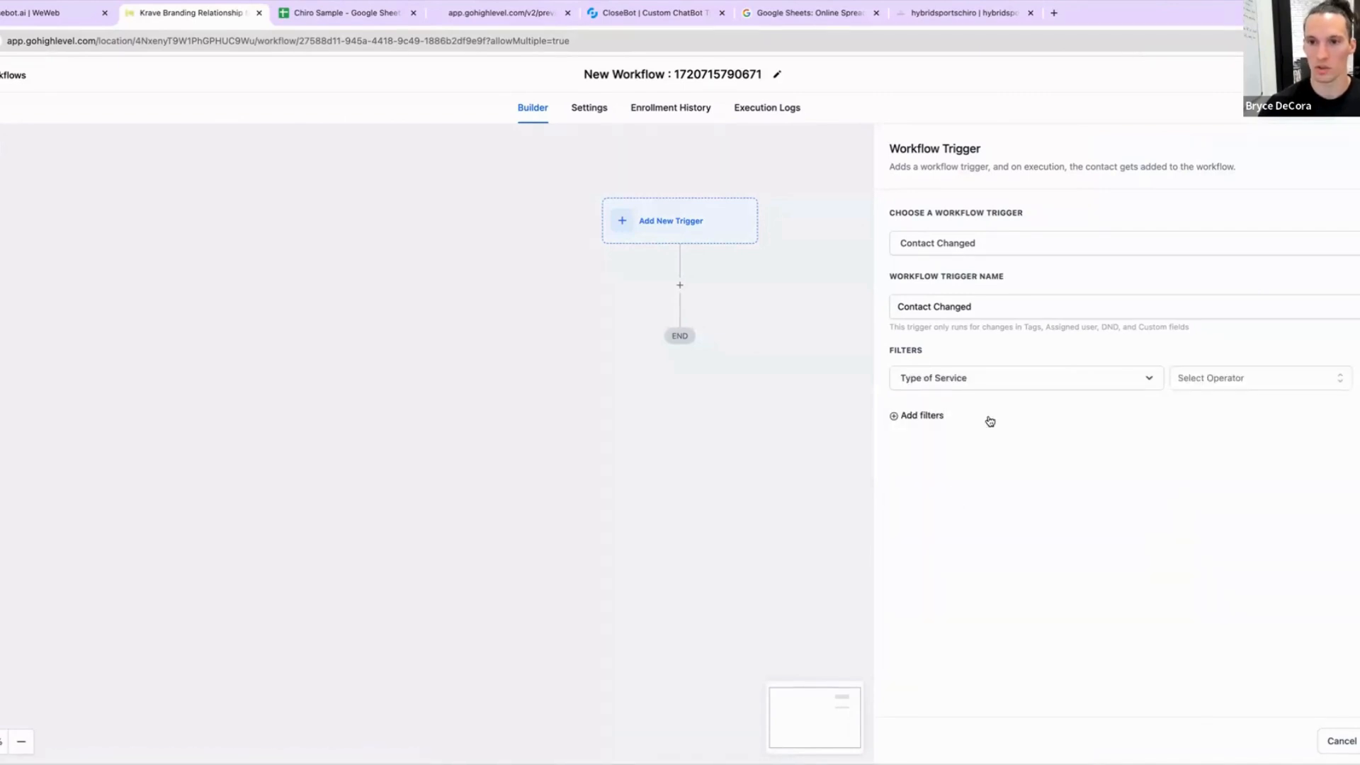
{"action": "left_click", "coordinate": [1232, 381]}
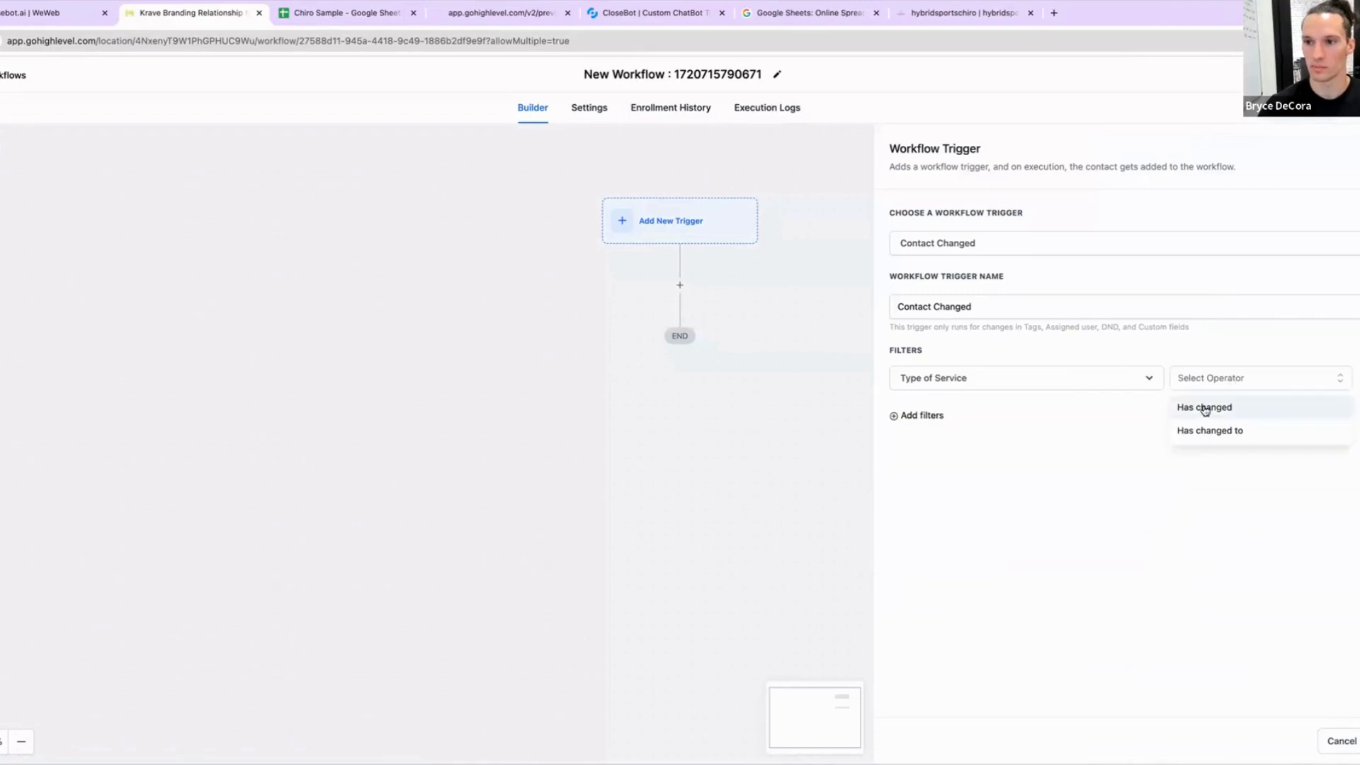
{"action": "left_click", "coordinate": [1204, 408]}
{"action": "left_click", "coordinate": [1359, 740]}
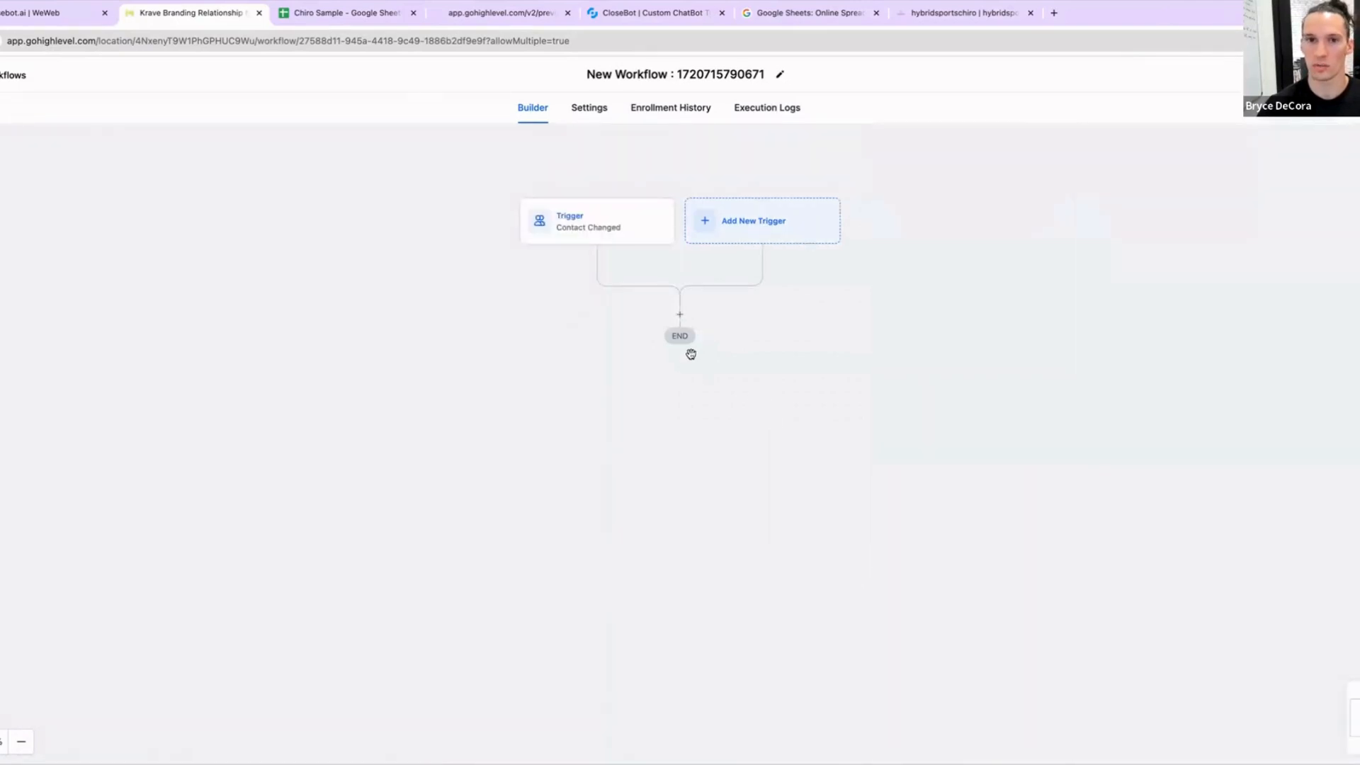
Step: Add an If/Else condition action named Determine Calendar to Route after the trigger
{"action": "left_click", "coordinate": [679, 316]}
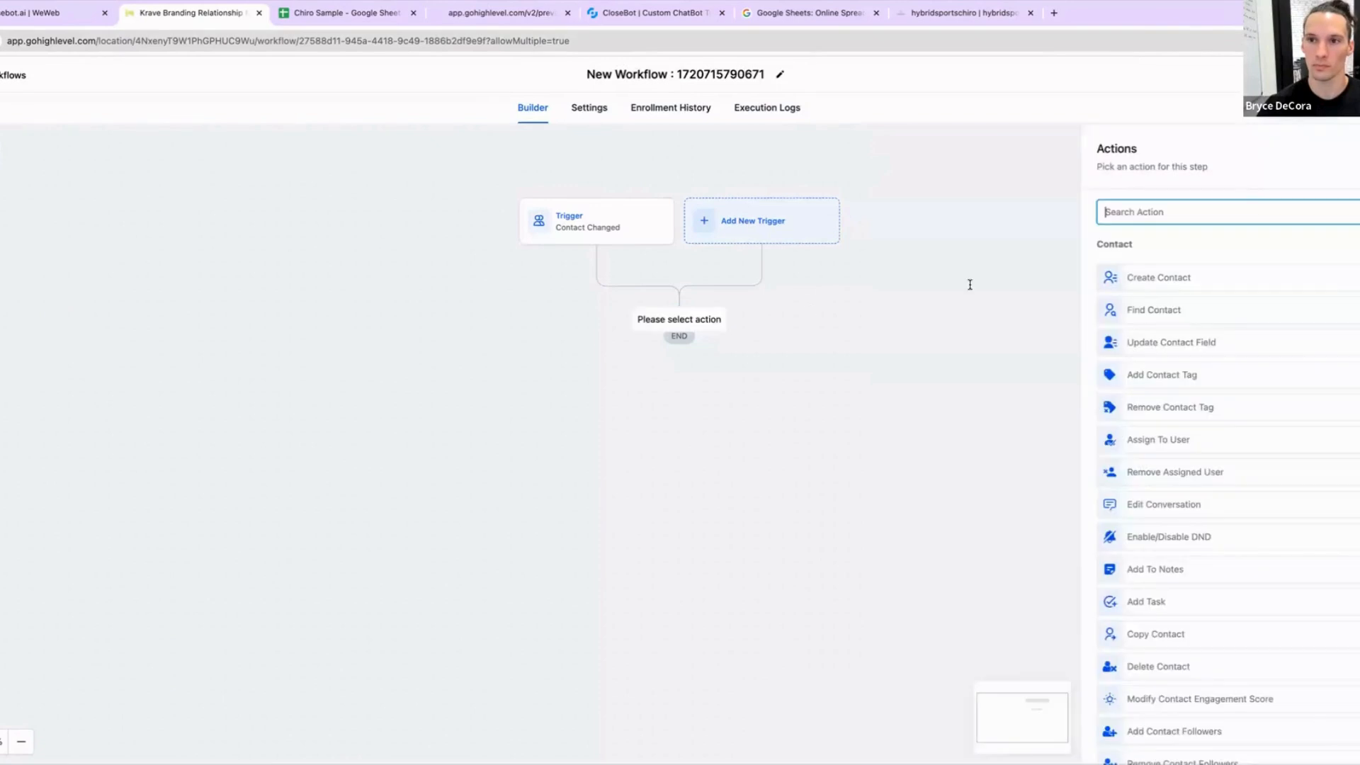
{"action": "type", "text": "if"}
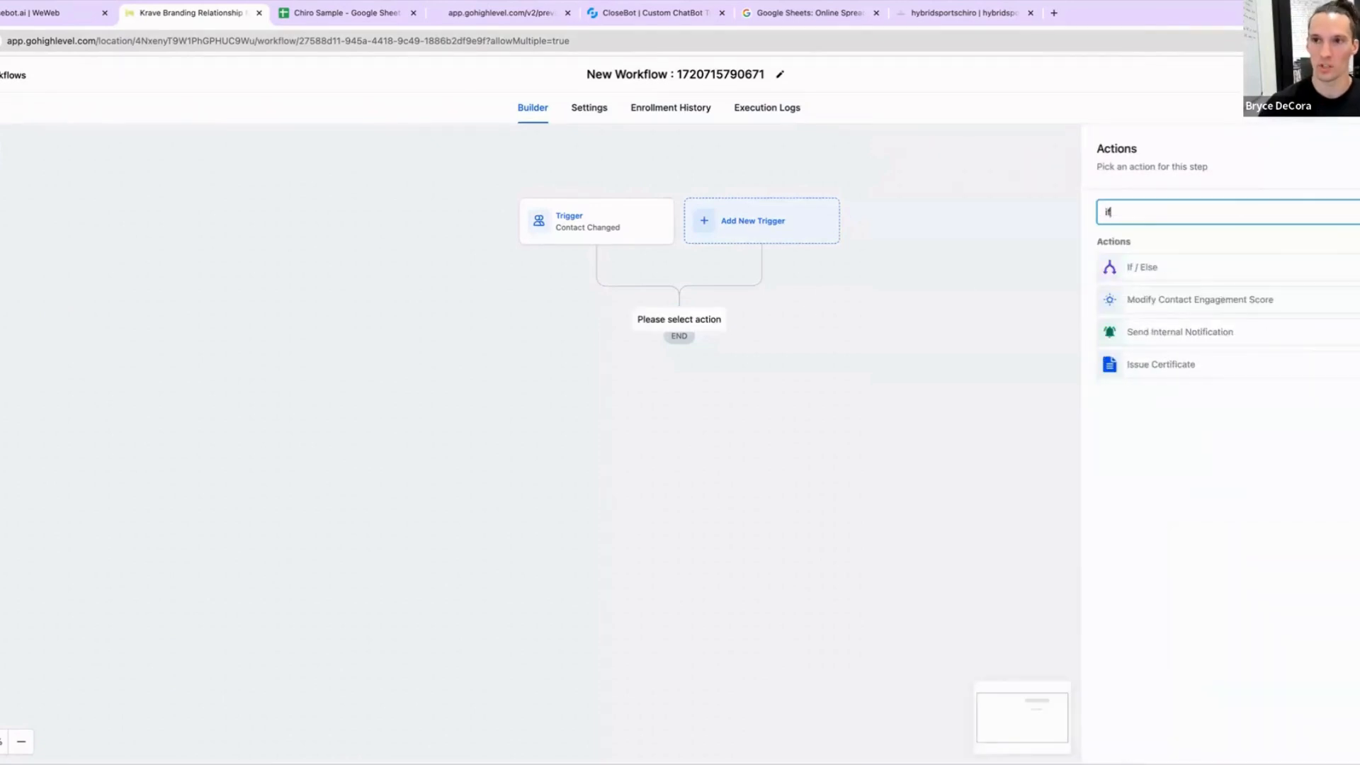
{"action": "left_click", "coordinate": [1150, 273]}
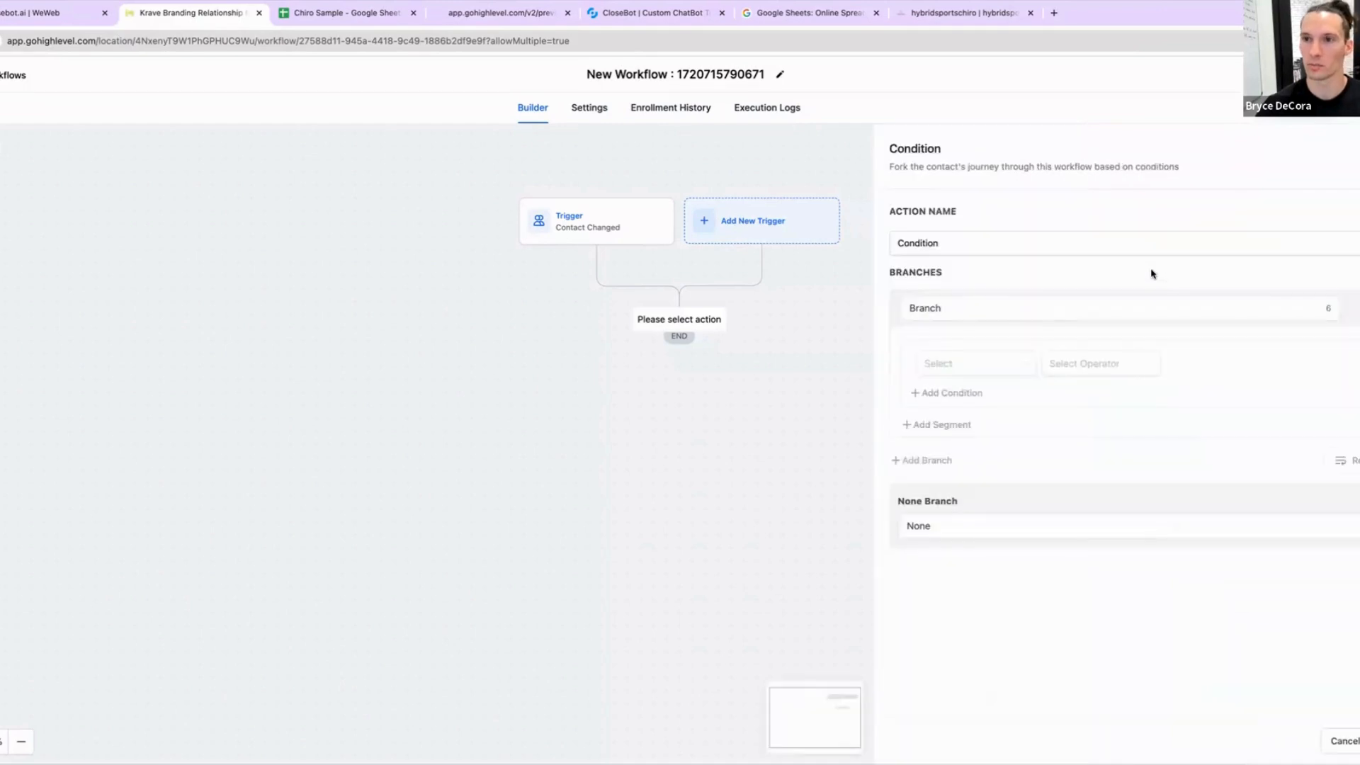
{"action": "left_click", "coordinate": [949, 237]}
{"action": "double_click", "coordinate": [950, 240]}
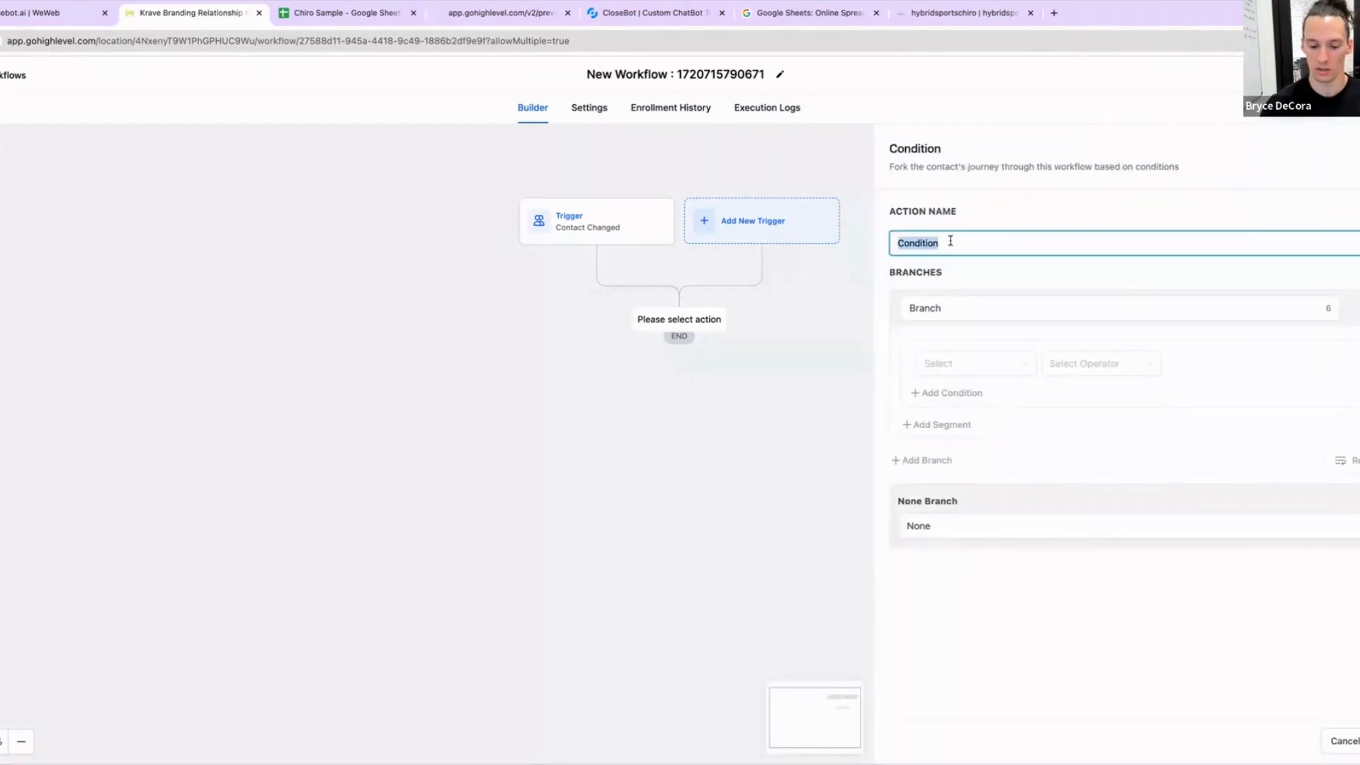
{"action": "type", "text": "Determine Calendar to Route"}
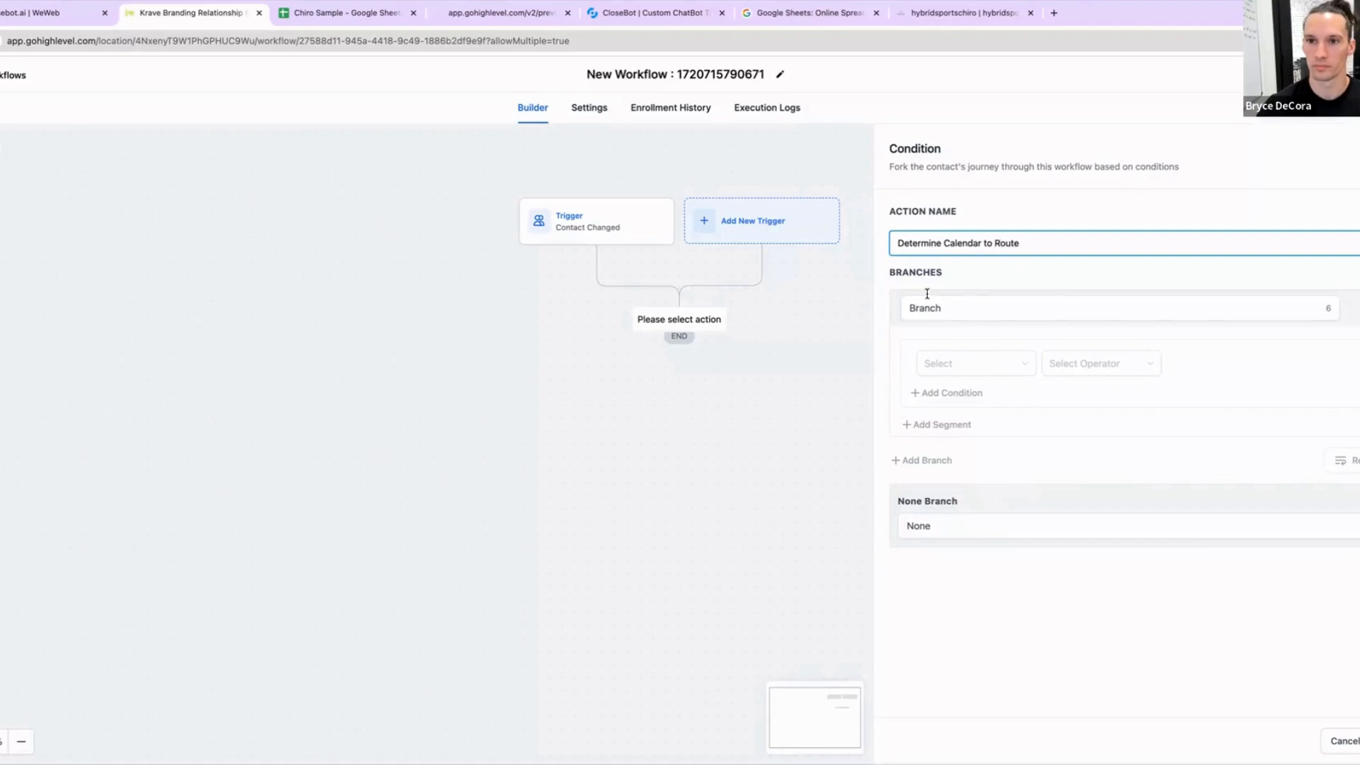
Step: Name the first branch 30 Minute and the None branch 60 Minute
{"action": "left_click", "coordinate": [927, 295]}
{"action": "double_click", "coordinate": [928, 296]}
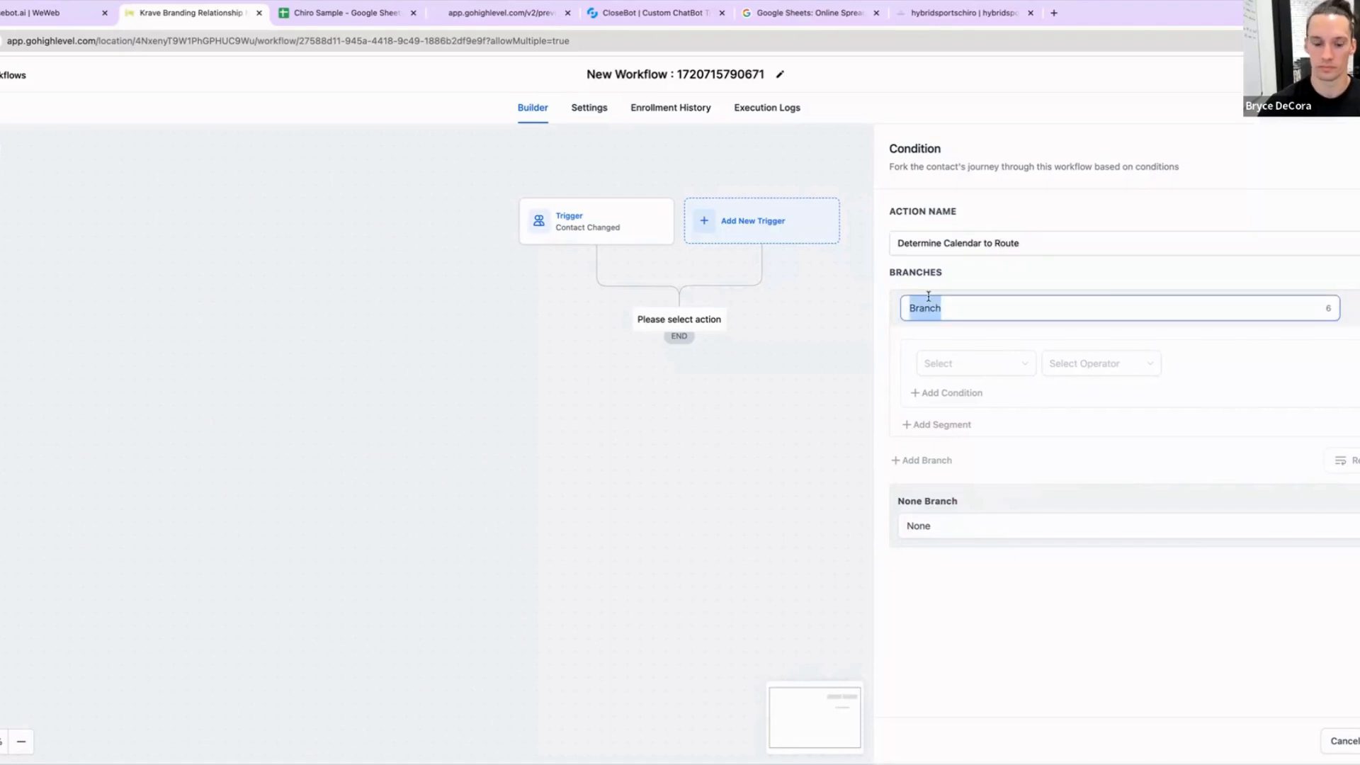
{"action": "type", "text": "30 Minute"}
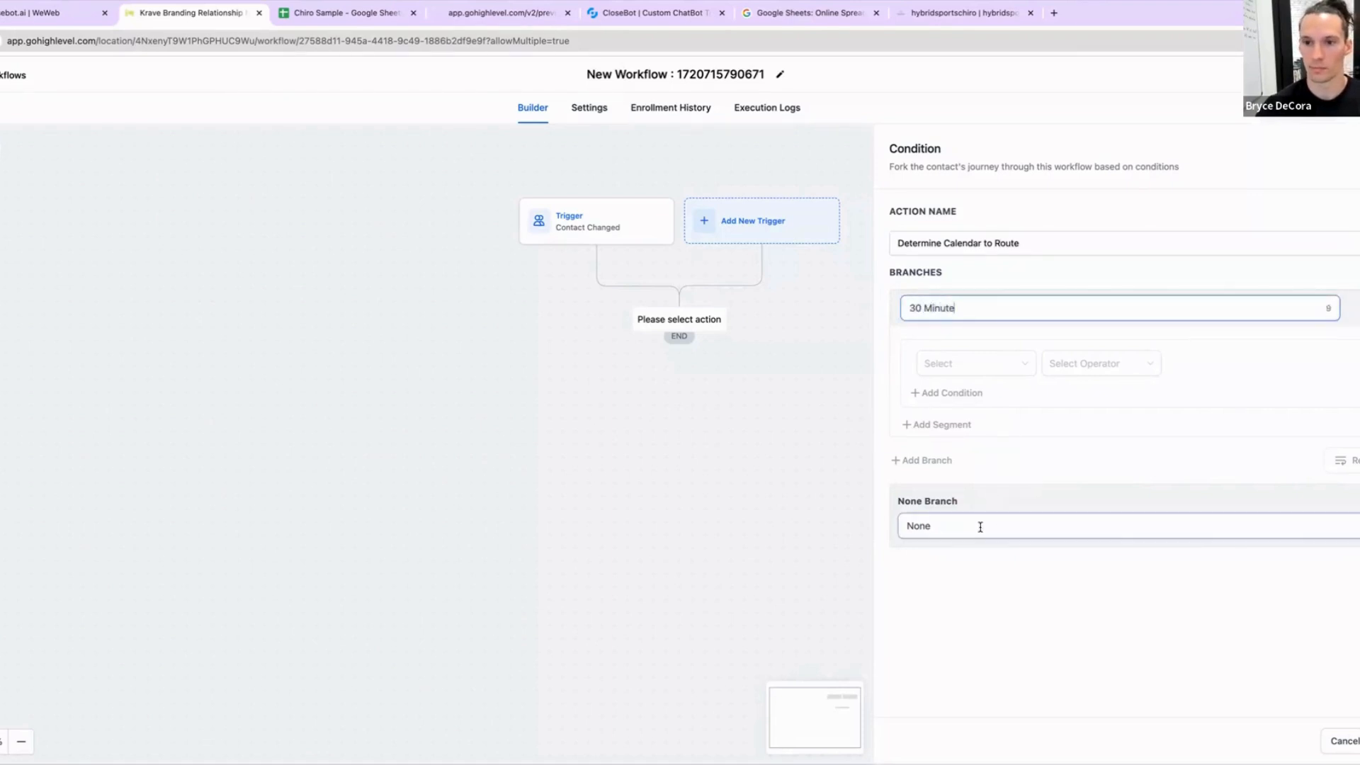
{"action": "double_click", "coordinate": [980, 526]}
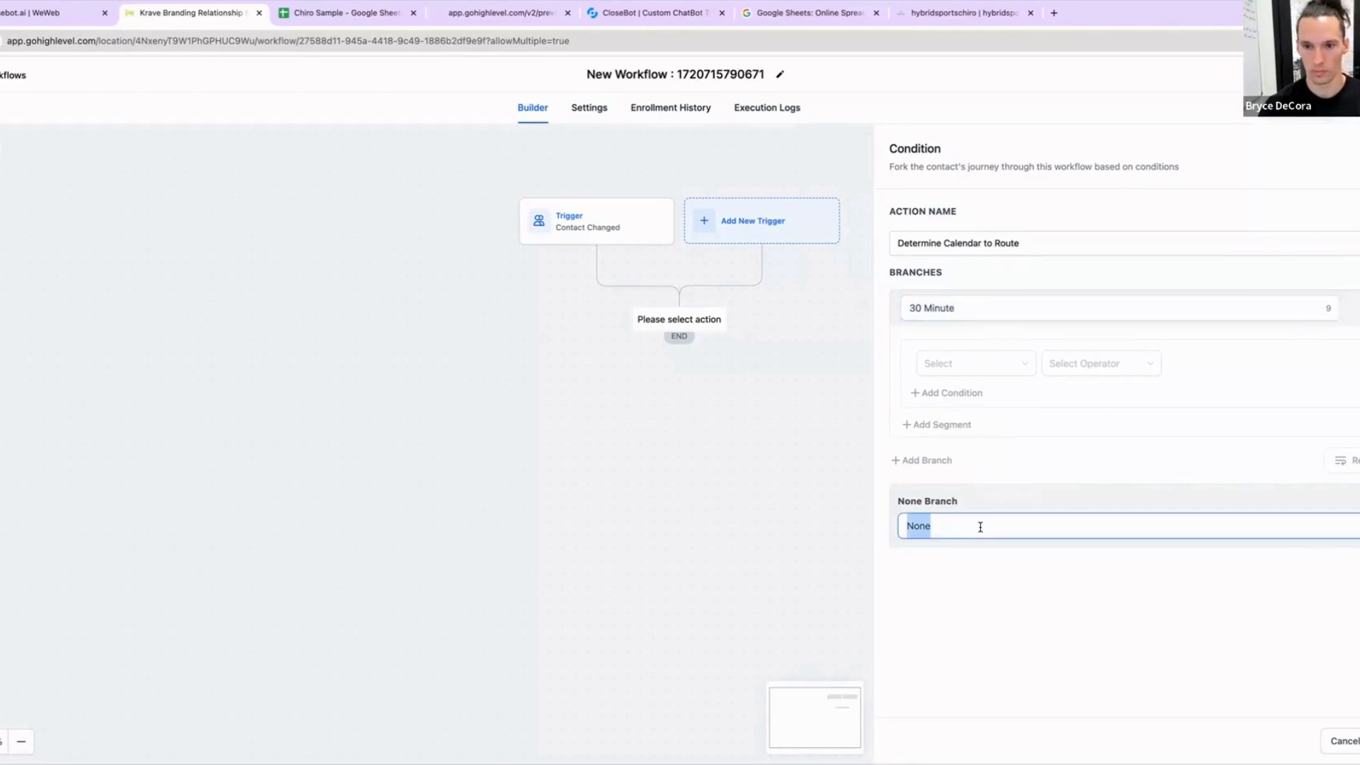
{"action": "type", "text": "45 Minut"}
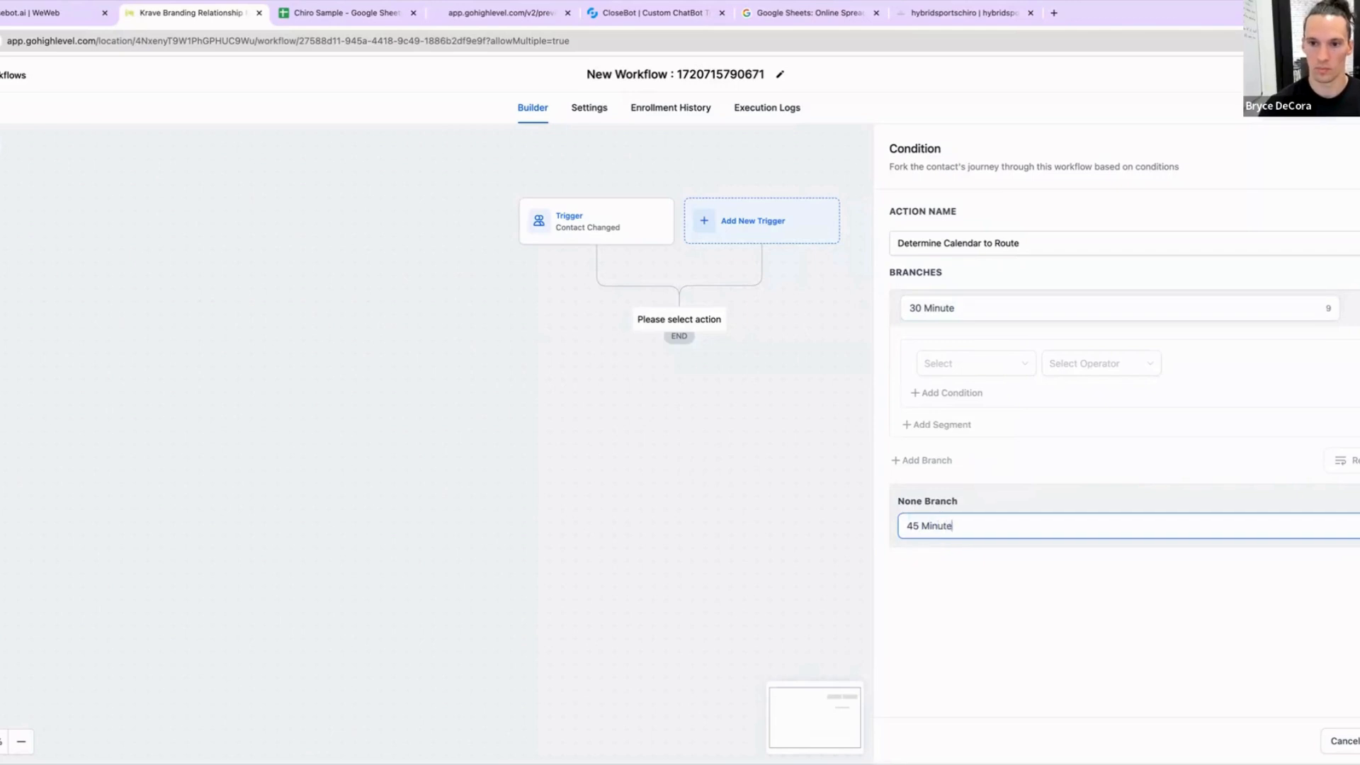
{"action": "double_click", "coordinate": [909, 525]}
{"action": "type", "text": "60"}
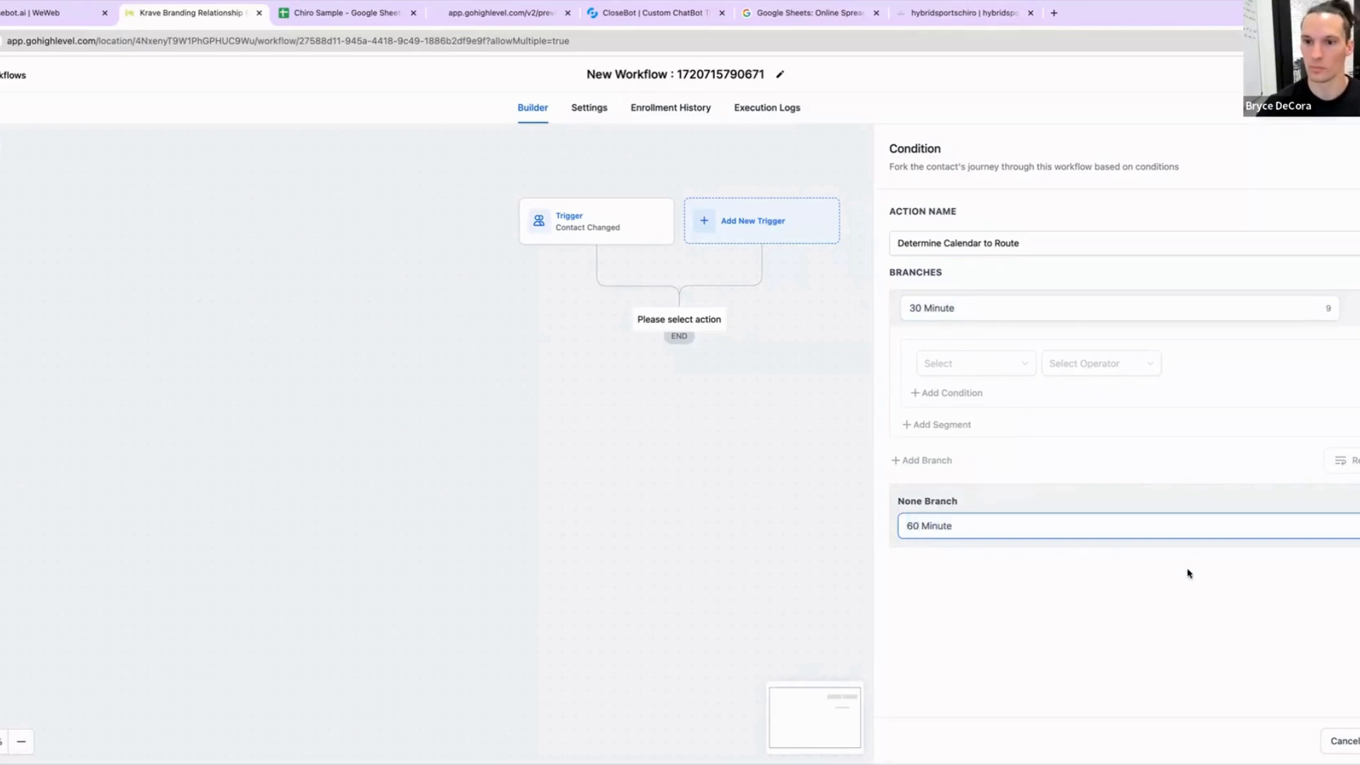
Step: Set the 30 Minute branch condition to Type of Service is Basic Adjustment
{"action": "left_click", "coordinate": [949, 364]}
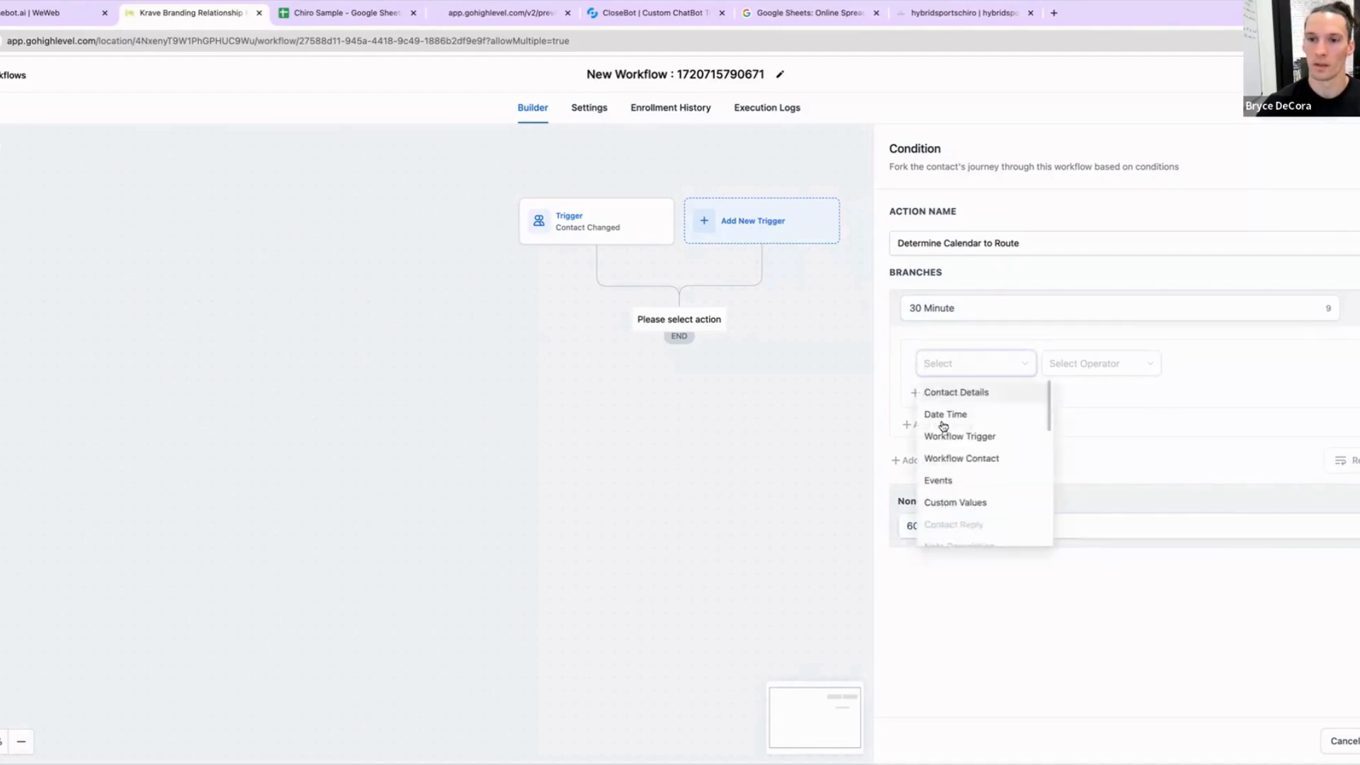
{"action": "left_click", "coordinate": [963, 392]}
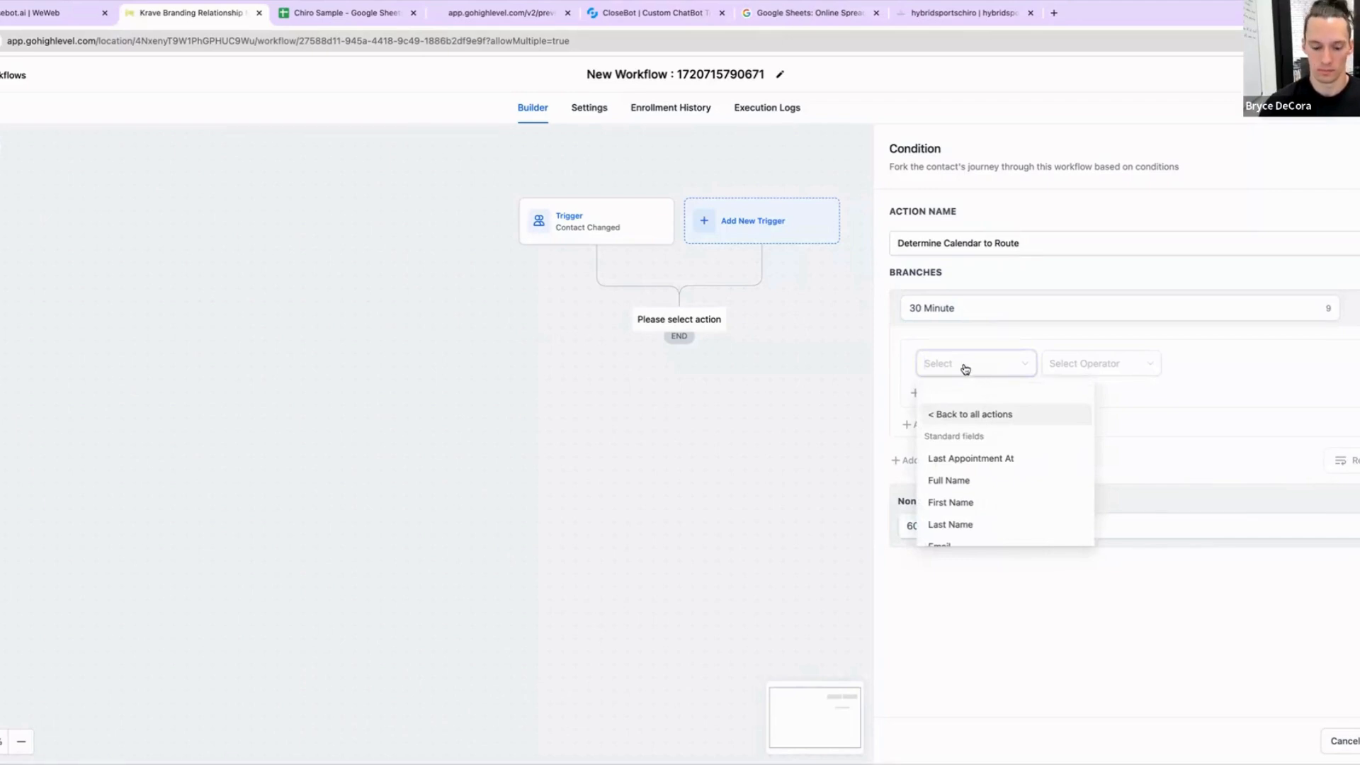
{"action": "type", "text": "type"}
{"action": "left_click", "coordinate": [971, 479]}
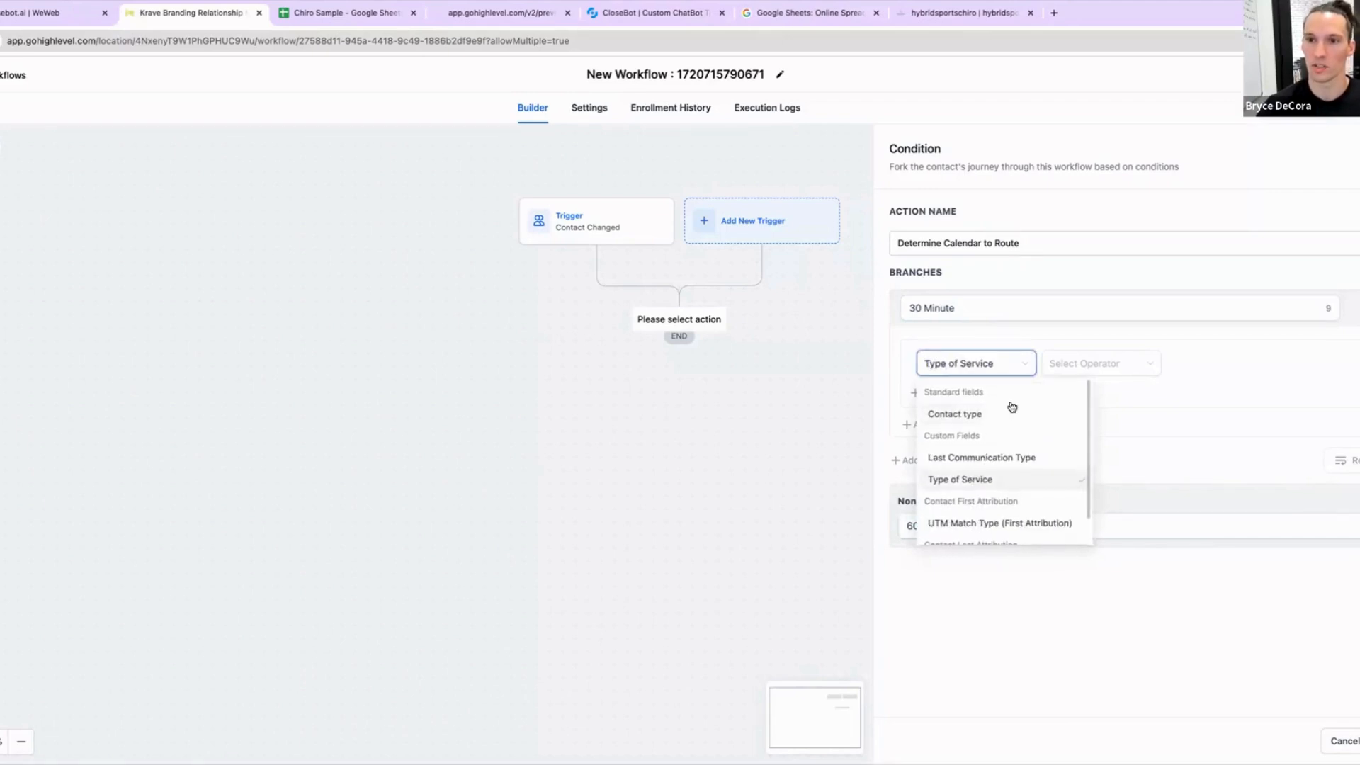
{"action": "left_click", "coordinate": [1084, 362]}
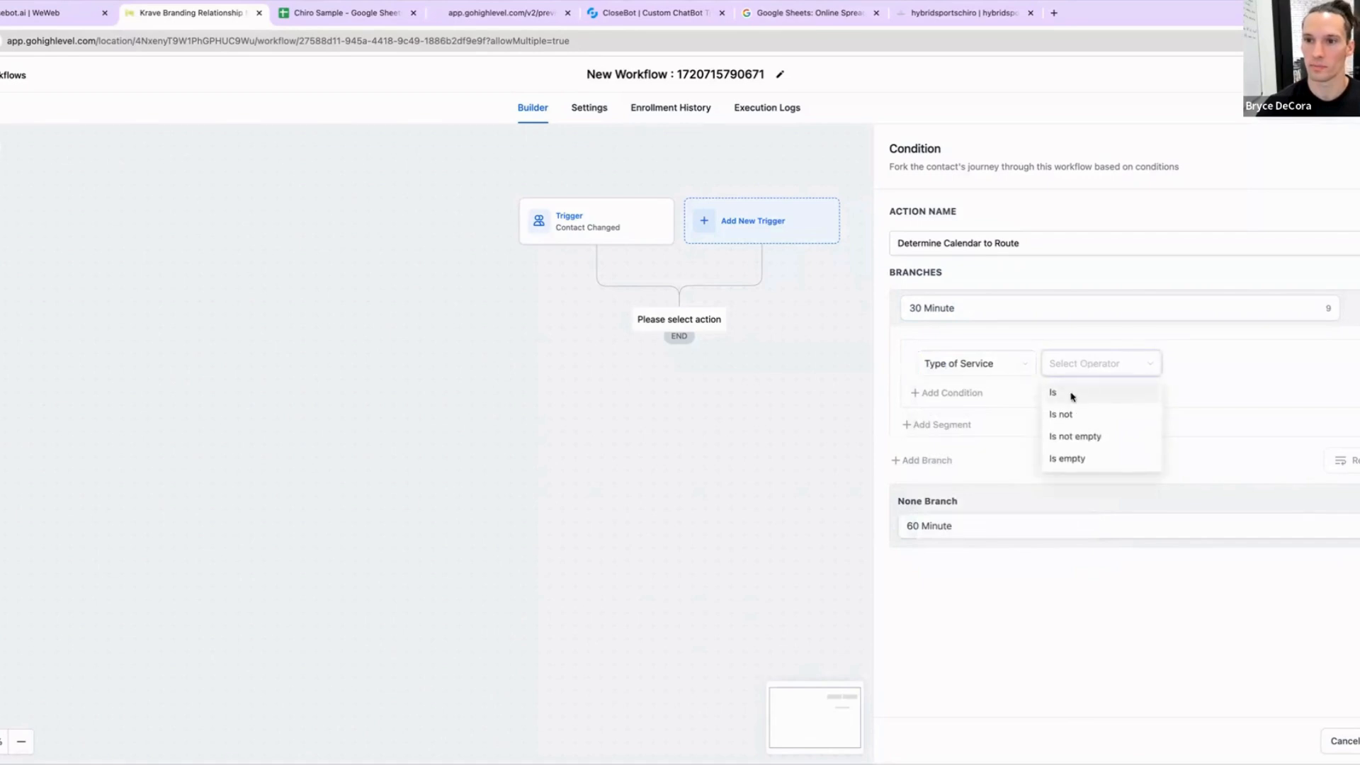
{"action": "left_click", "coordinate": [1070, 392]}
{"action": "left_click", "coordinate": [1206, 372]}
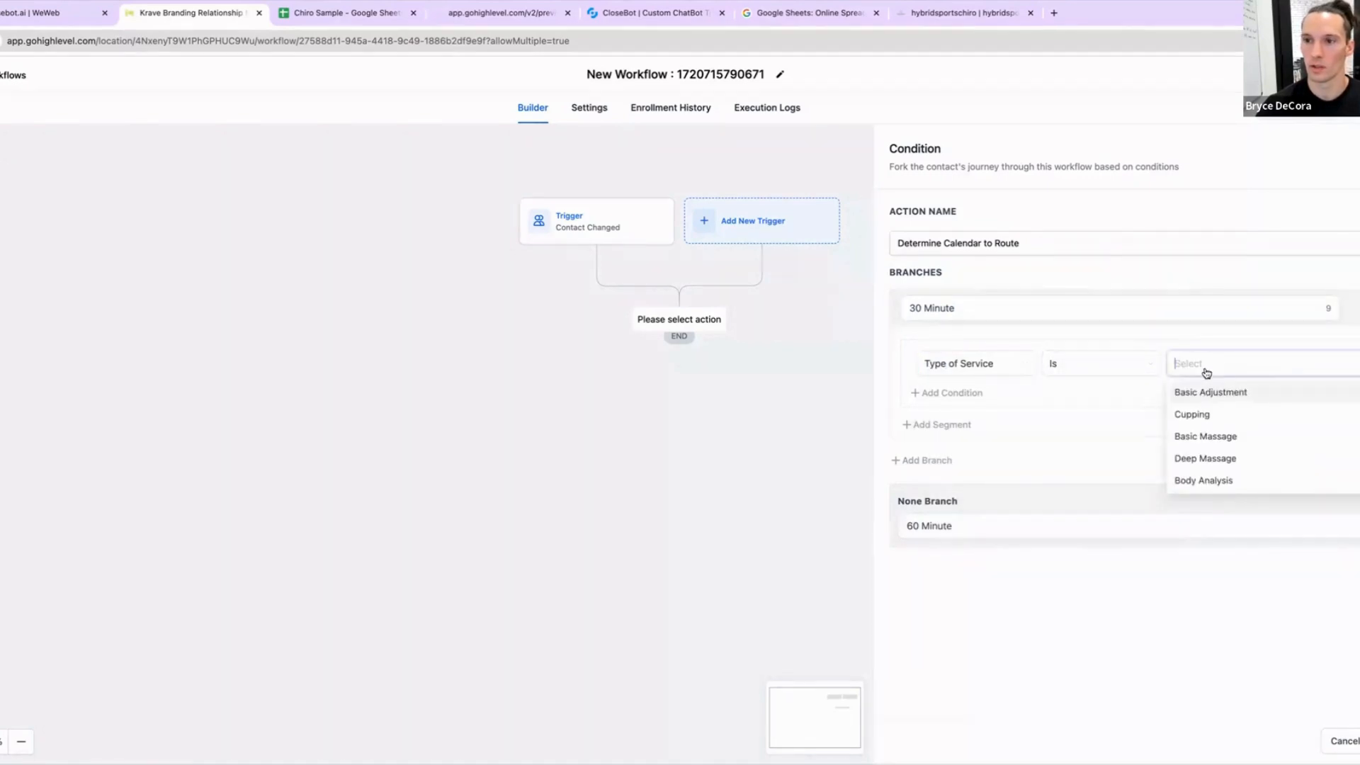
{"action": "left_click", "coordinate": [1235, 392]}
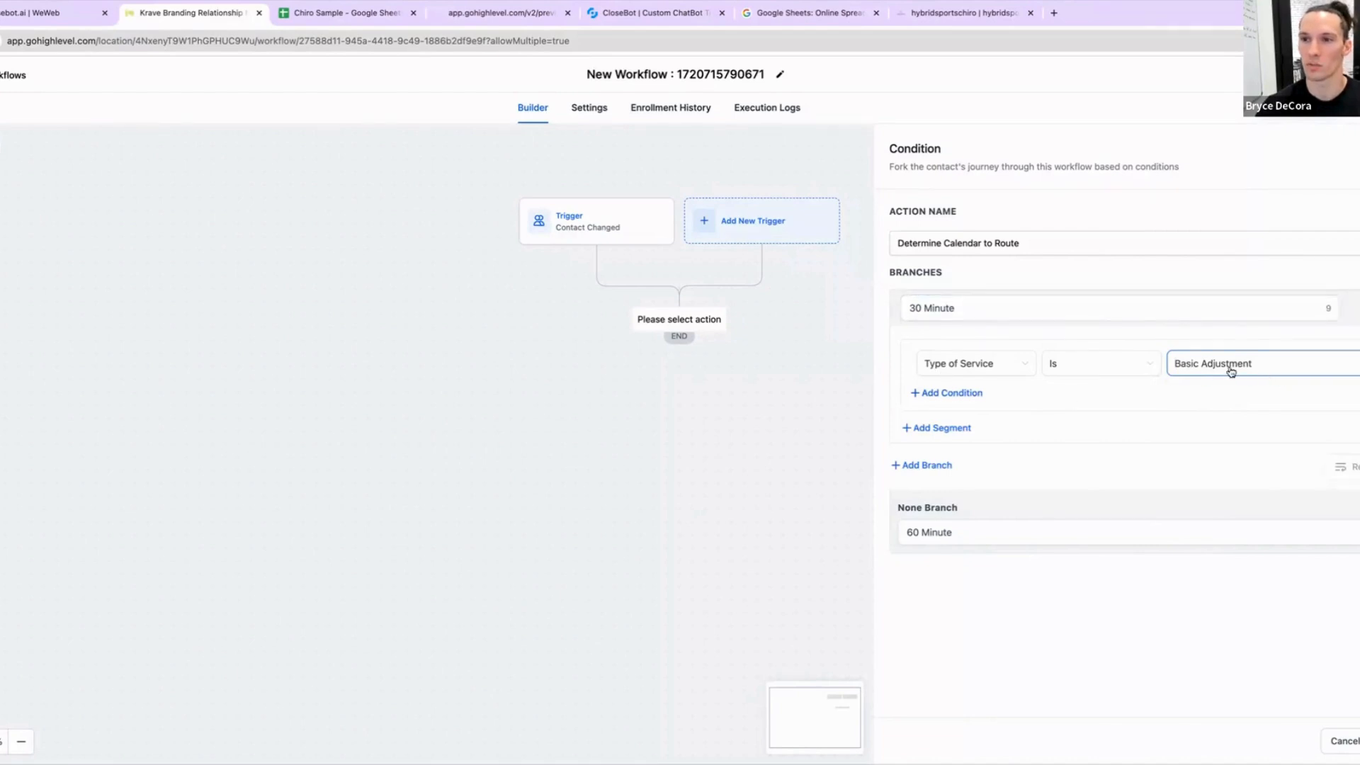
Step: Add a second branch named 45 Minute with the condition Type of Service is Cupping
{"action": "left_click", "coordinate": [942, 467]}
{"action": "double_click", "coordinate": [943, 474]}
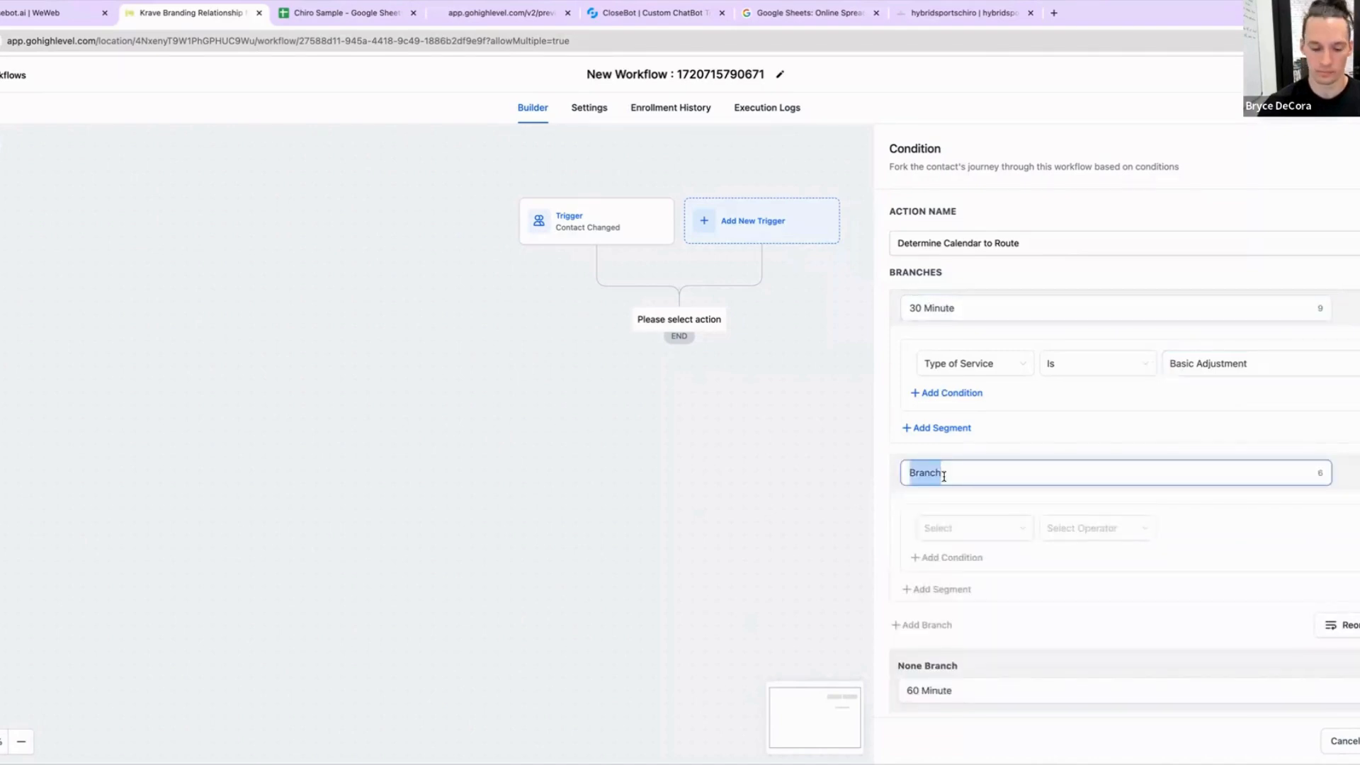
{"action": "type", "text": "45 Min"}
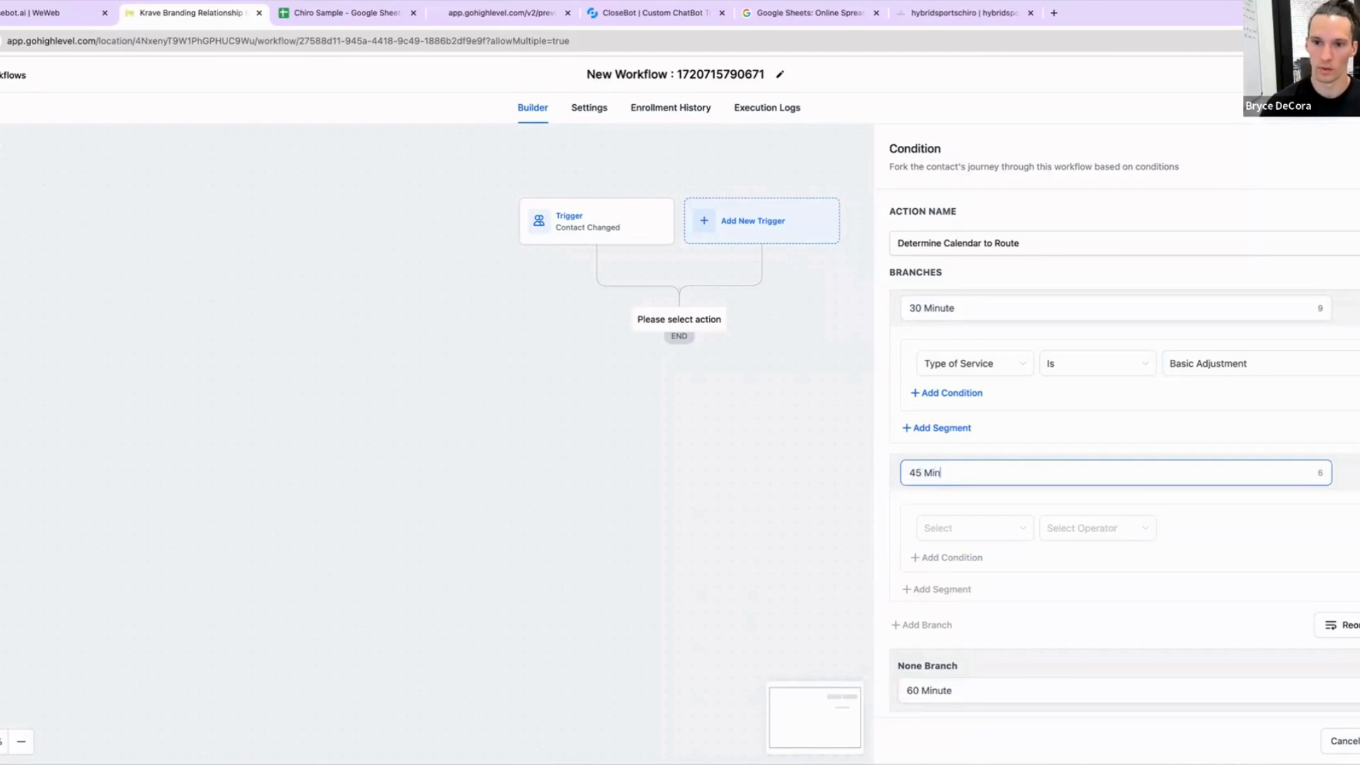
{"action": "type", "text": "ute"}
{"action": "left_click", "coordinate": [955, 530]}
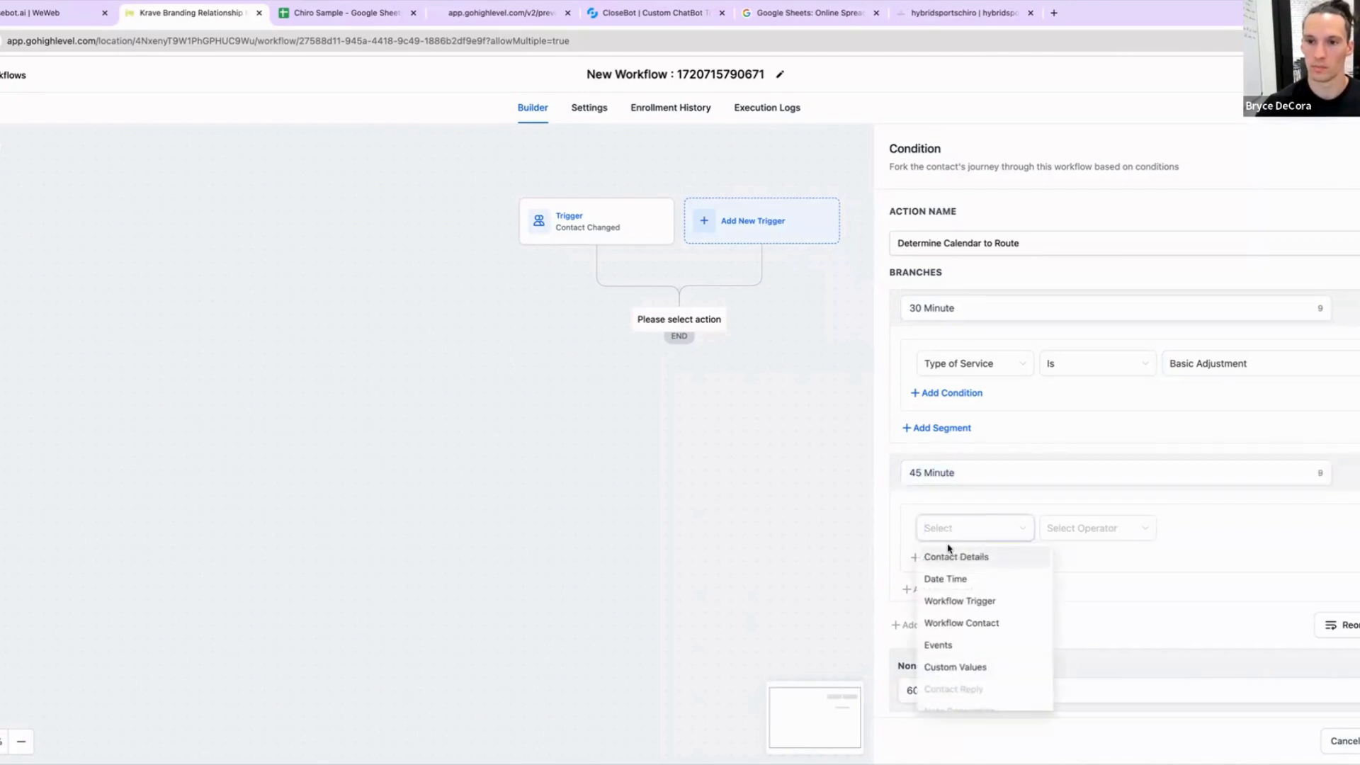
{"action": "left_click", "coordinate": [957, 557]}
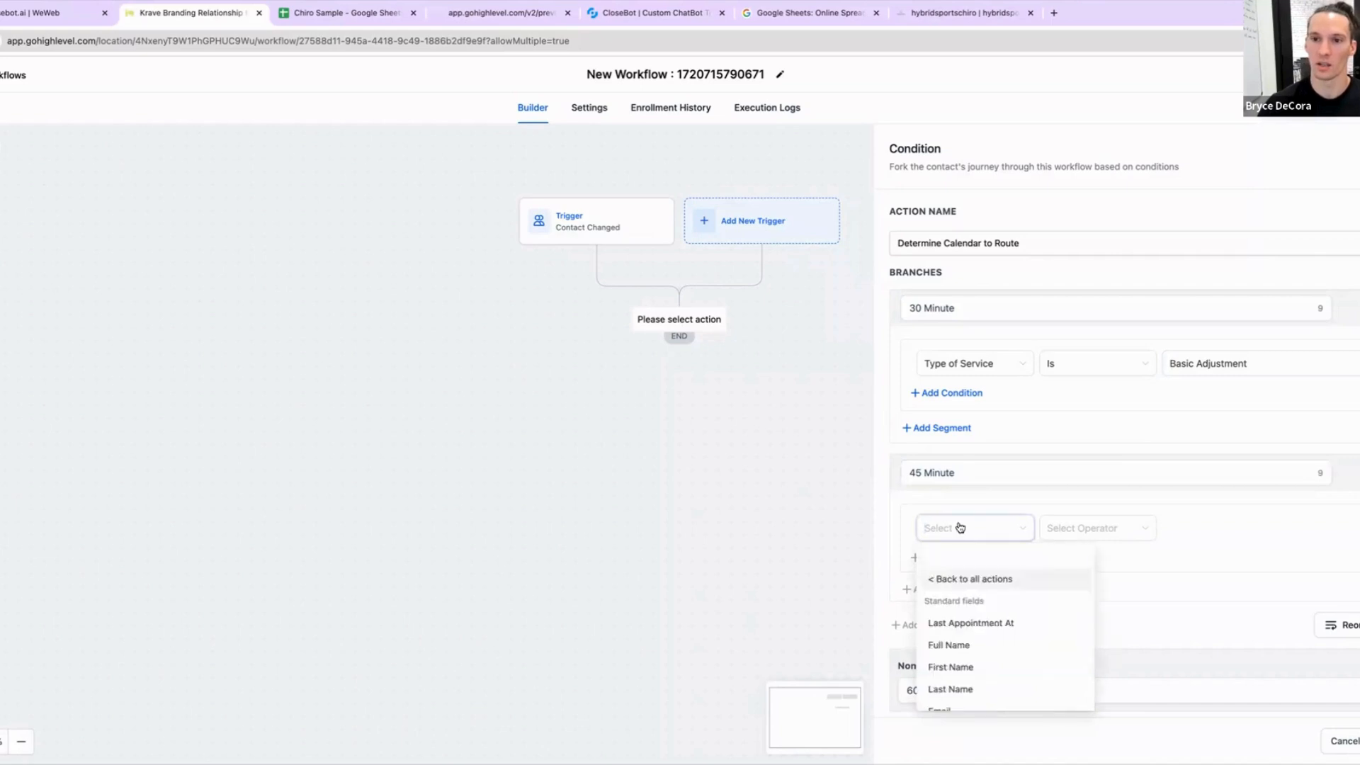
{"action": "type", "text": "type"}
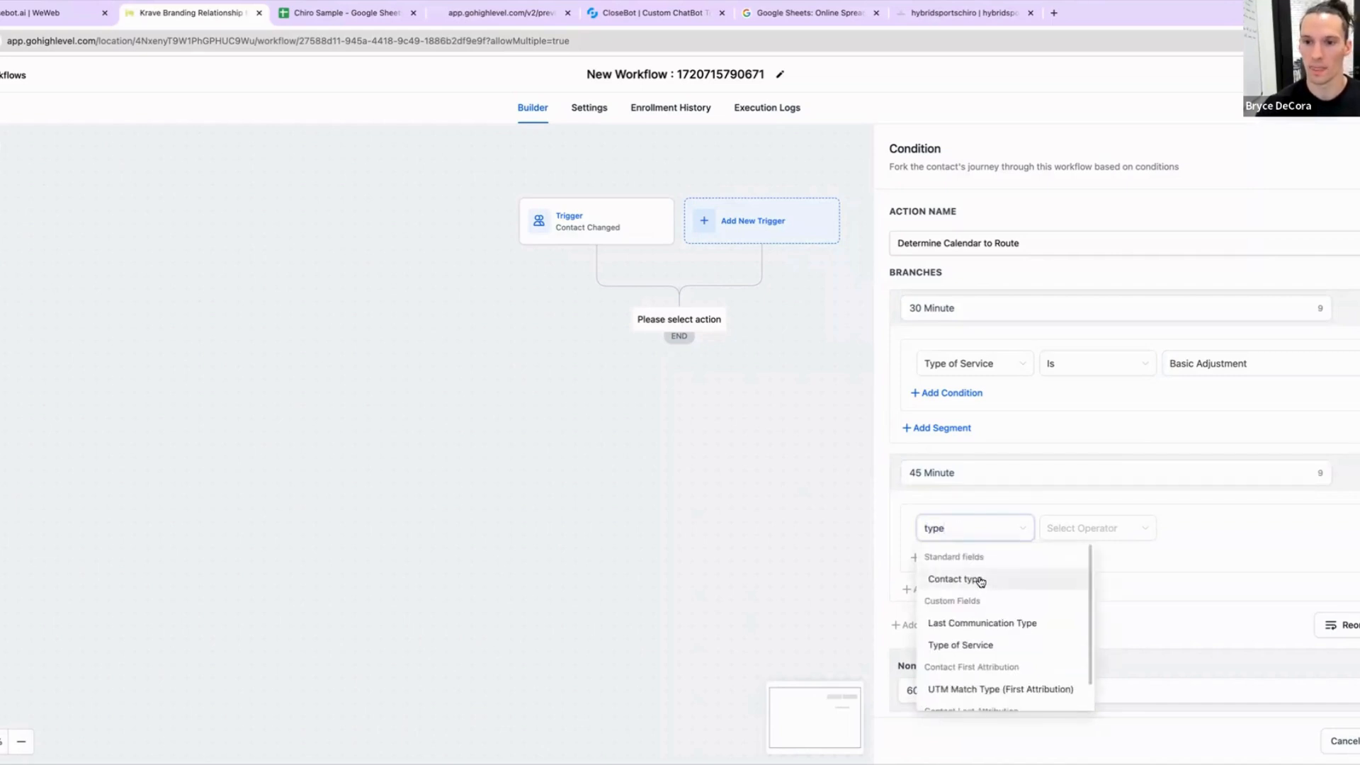
{"action": "left_click", "coordinate": [983, 643]}
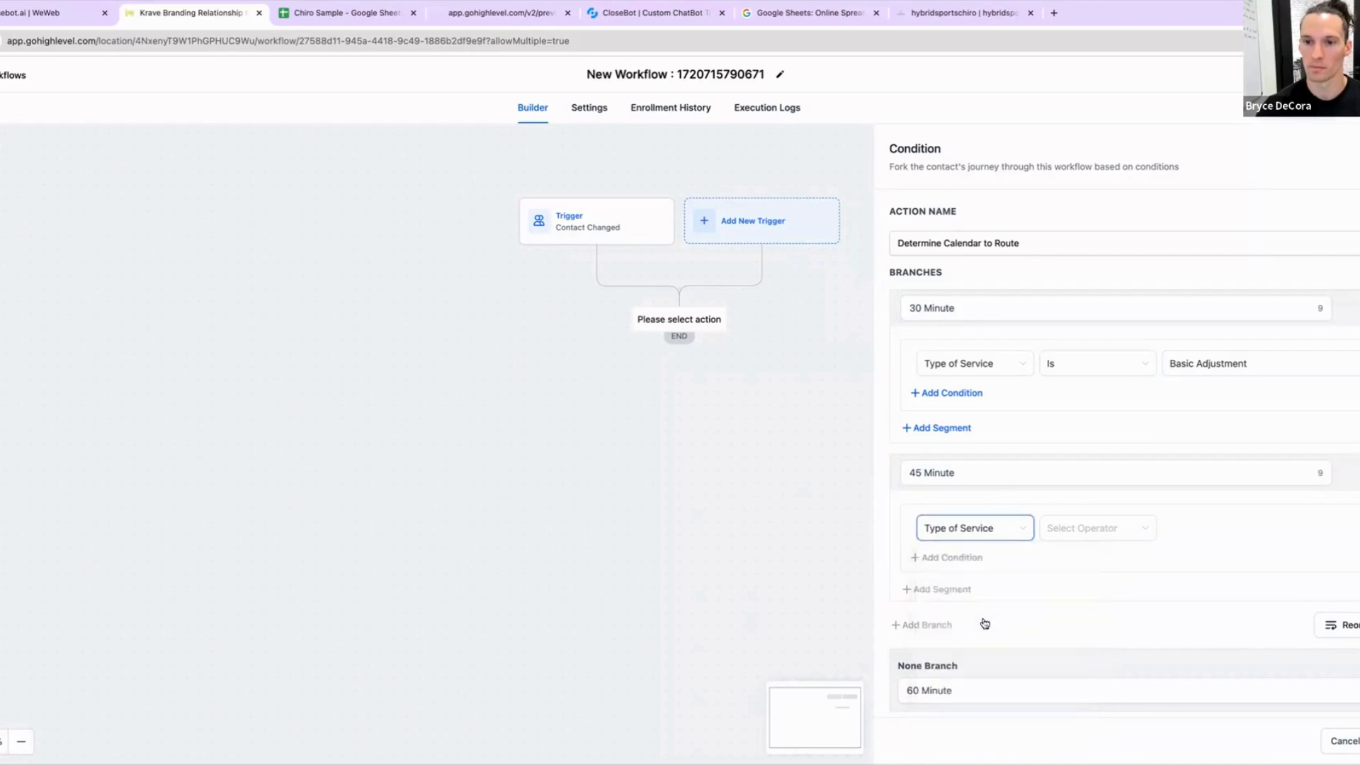
{"action": "left_click", "coordinate": [1075, 532]}
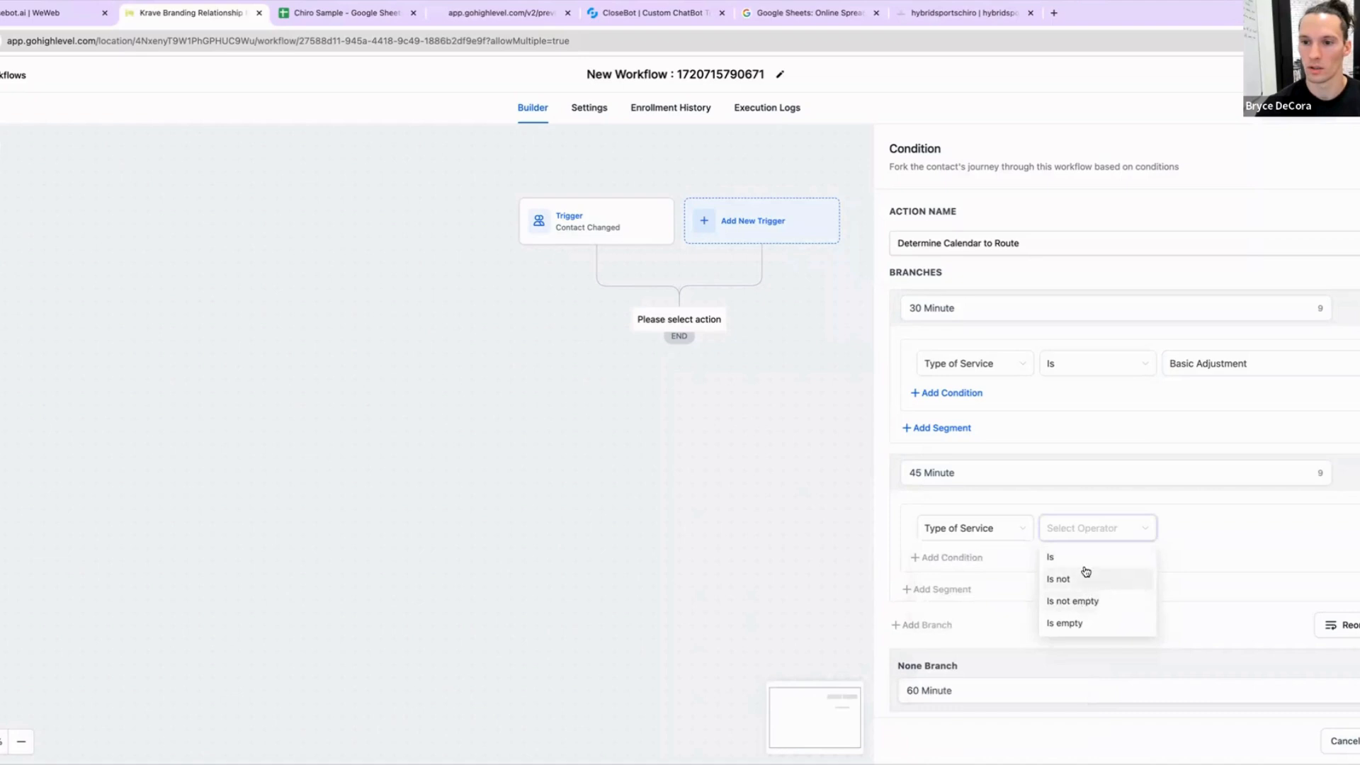
{"action": "left_click", "coordinate": [1084, 559]}
{"action": "left_click", "coordinate": [1232, 537]}
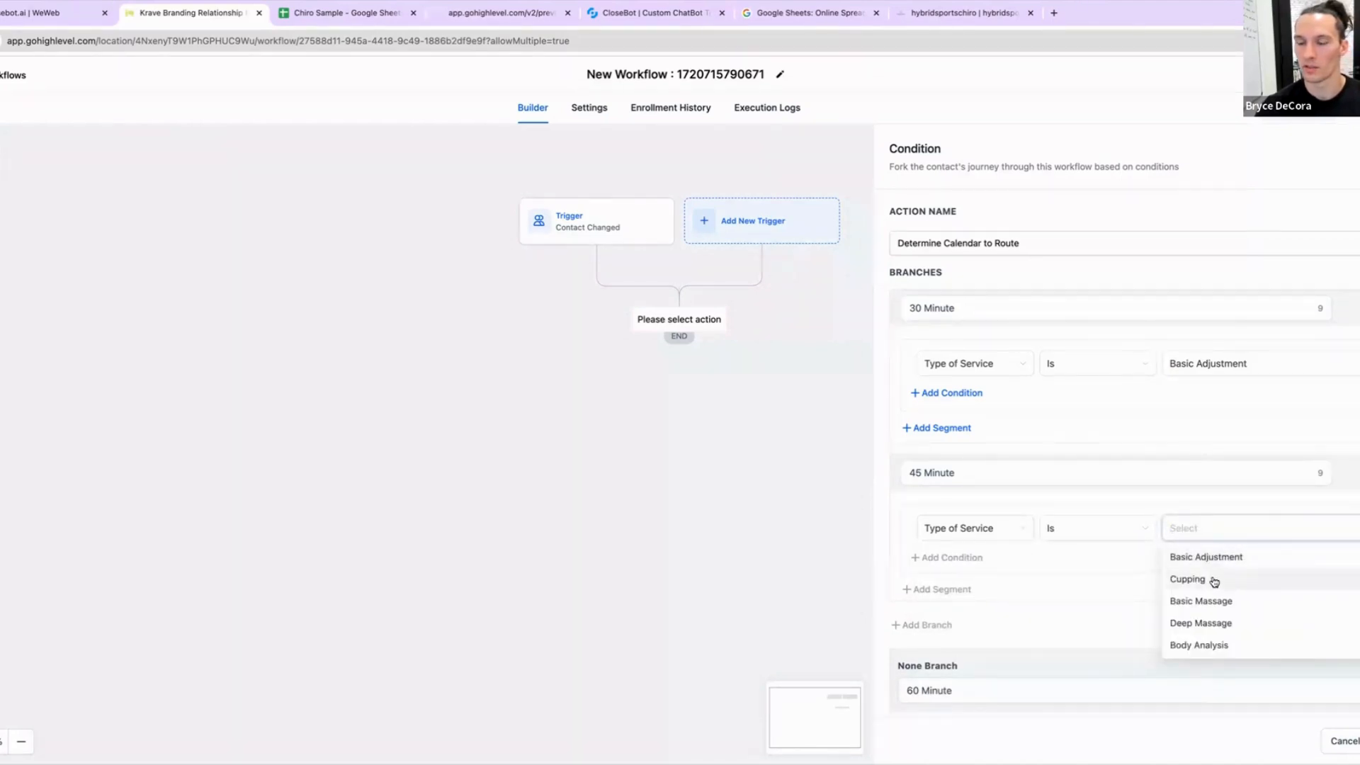
{"action": "left_click", "coordinate": [1210, 581]}
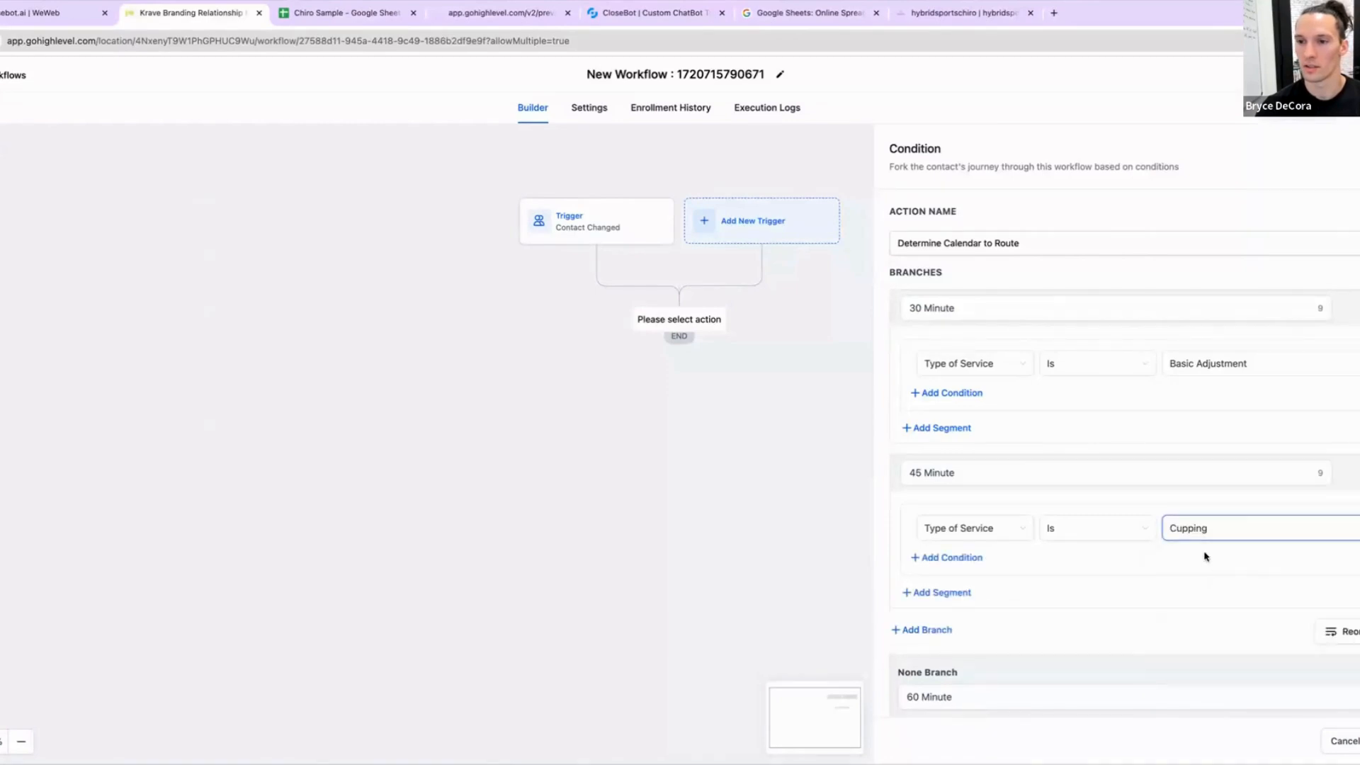
Step: Add an OR condition to the 45 Minute branch: Type of Service is Basic Massage
{"action": "left_click", "coordinate": [956, 560]}
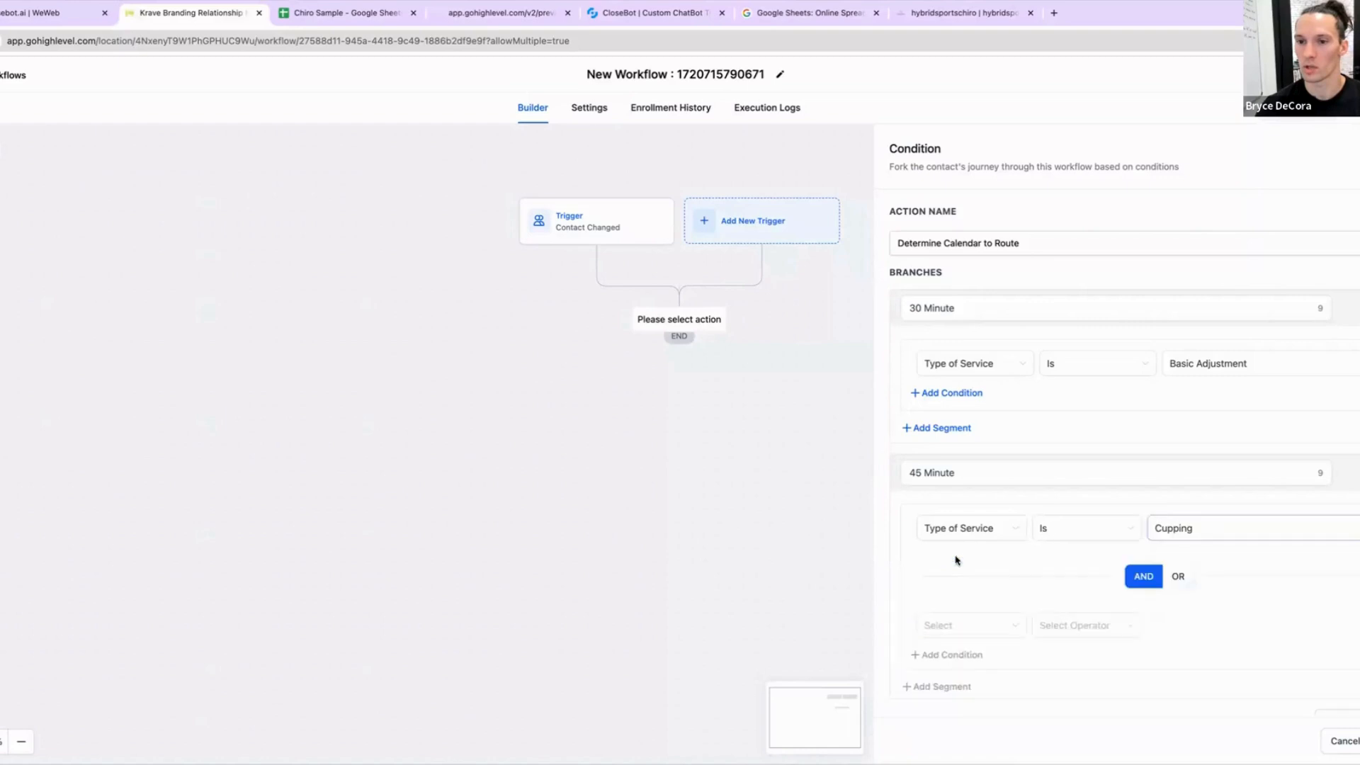
{"action": "left_click", "coordinate": [1178, 576]}
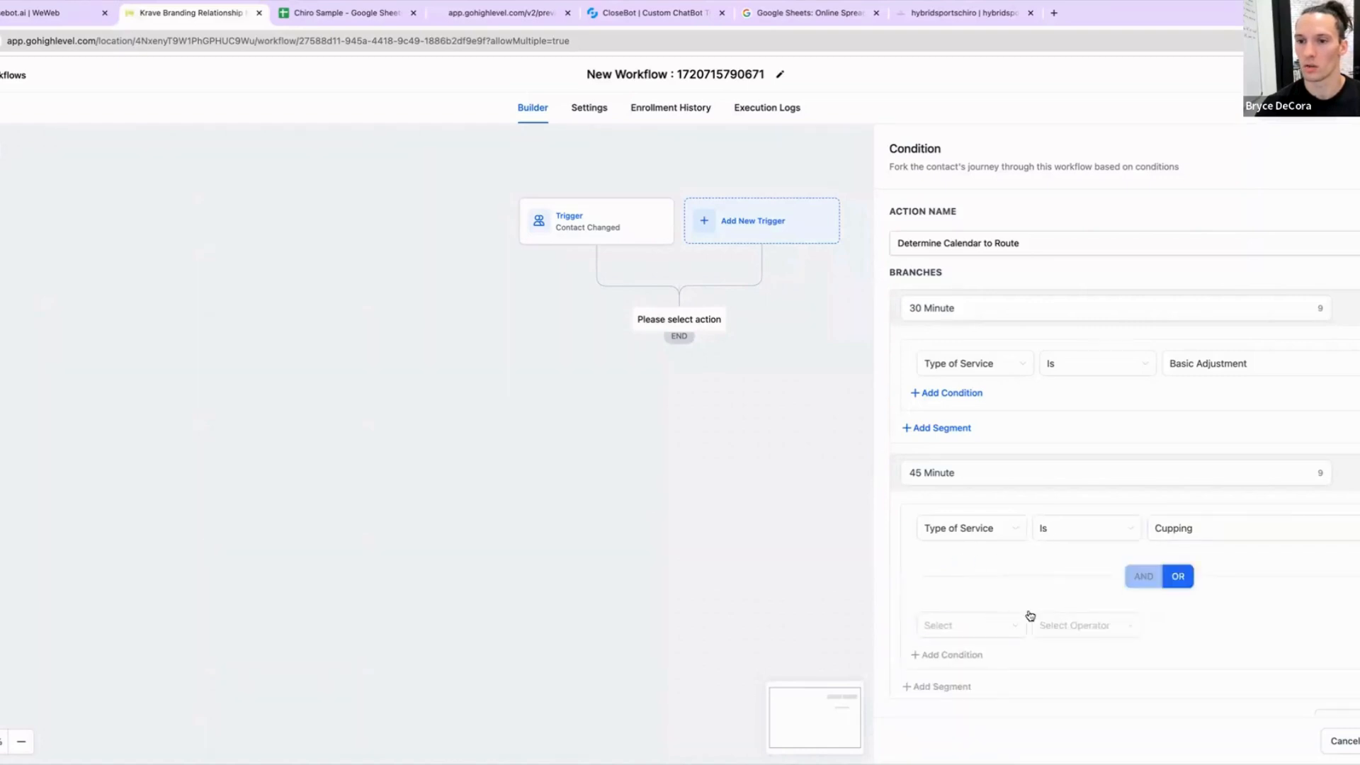
{"action": "left_click", "coordinate": [1027, 619]}
{"action": "left_click", "coordinate": [980, 462]}
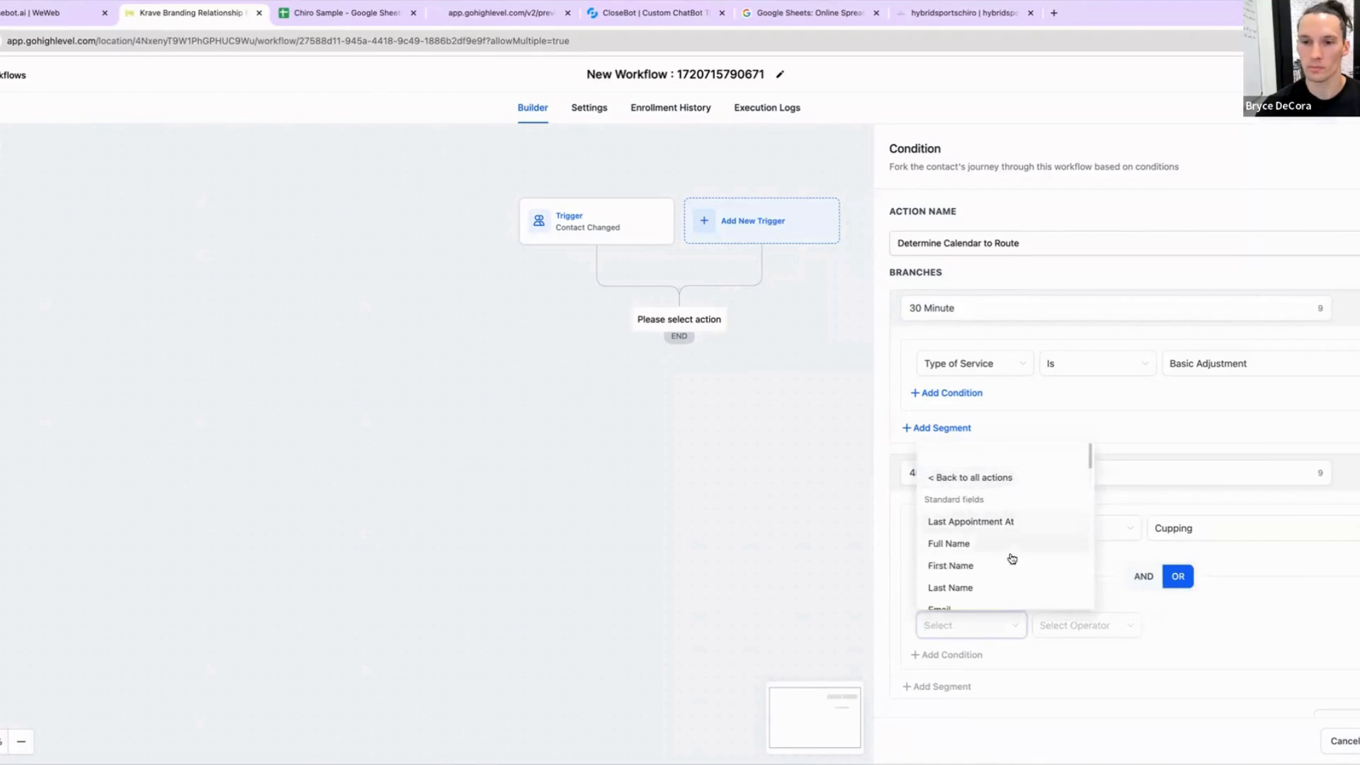
{"action": "scroll", "coordinate": [1003, 536], "scroll_direction": "down", "scroll_amount": 2}
{"action": "scroll", "coordinate": [1004, 549], "scroll_direction": "up", "scroll_amount": 2}
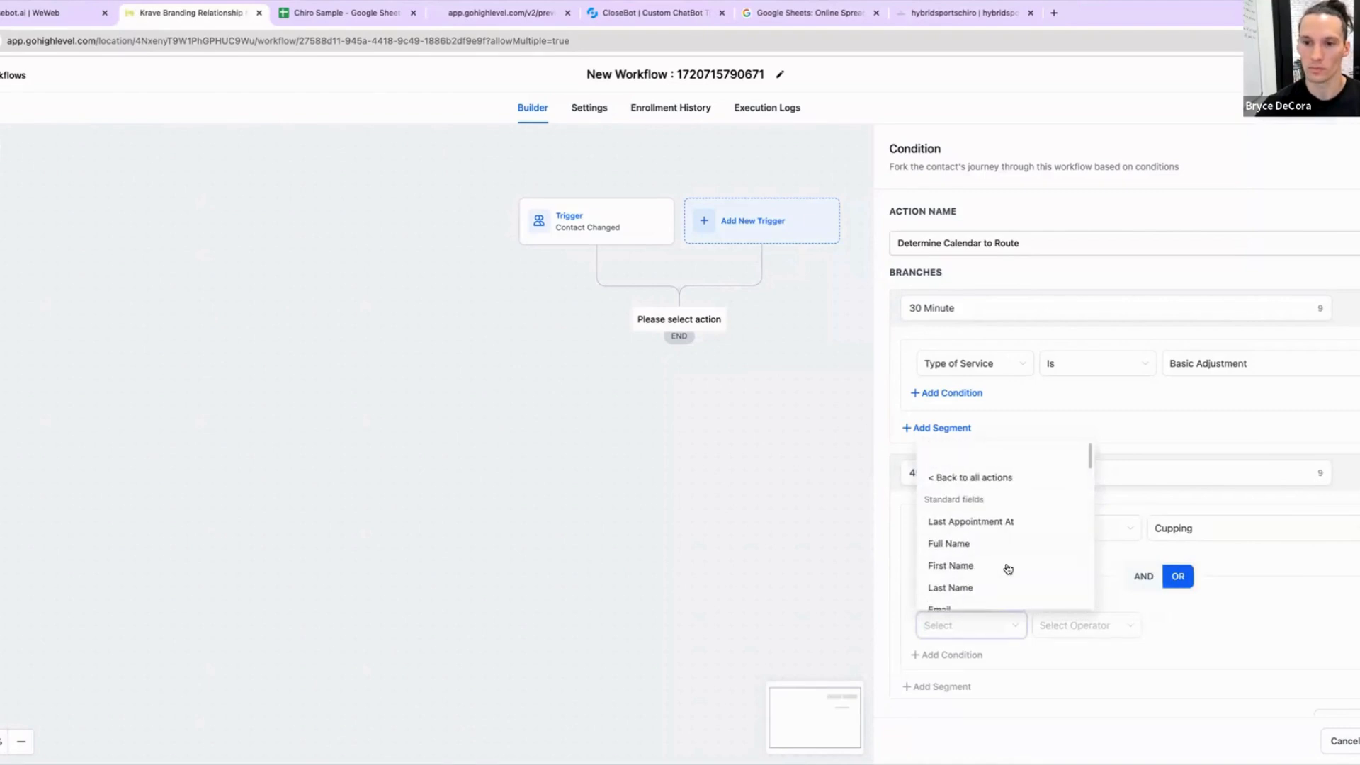
{"action": "left_click", "coordinate": [963, 478]}
{"action": "left_click", "coordinate": [975, 627]}
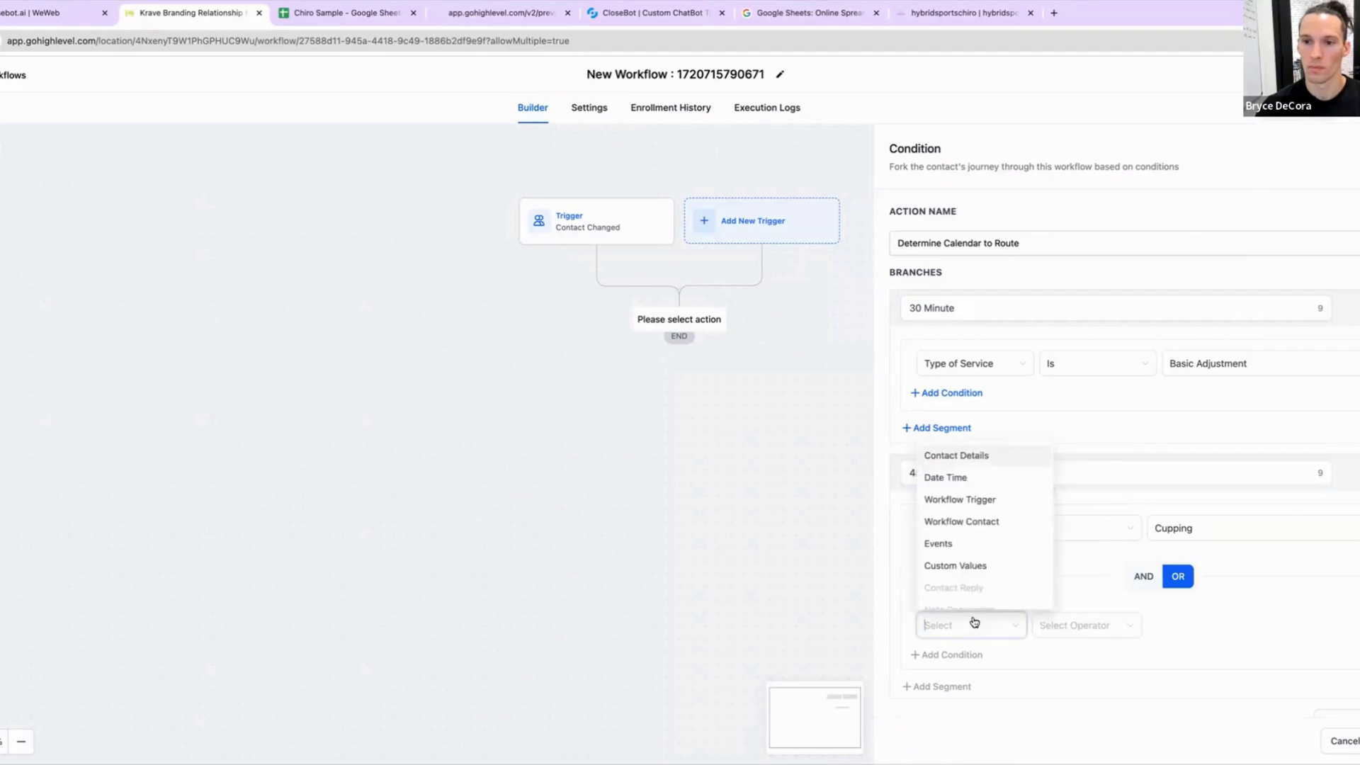
{"action": "left_click", "coordinate": [970, 459]}
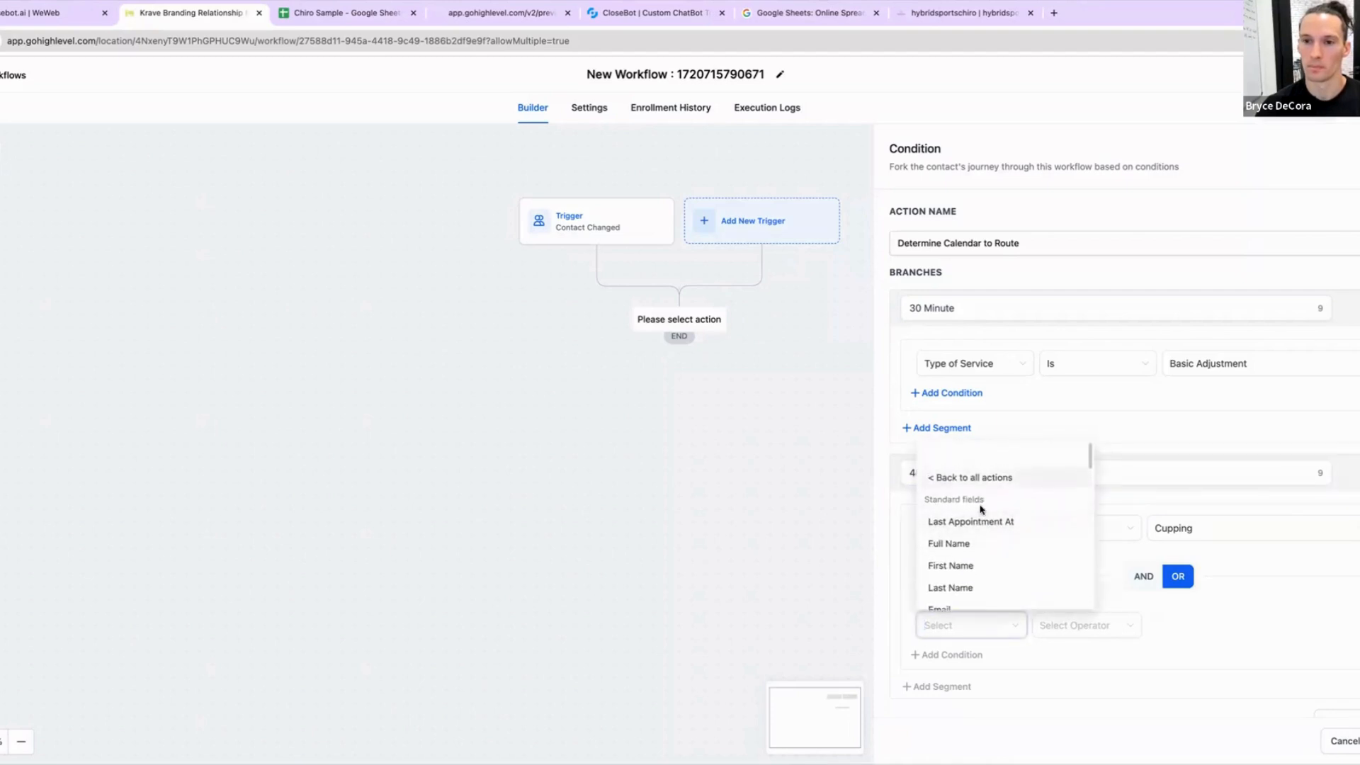
{"action": "type", "text": "type of"}
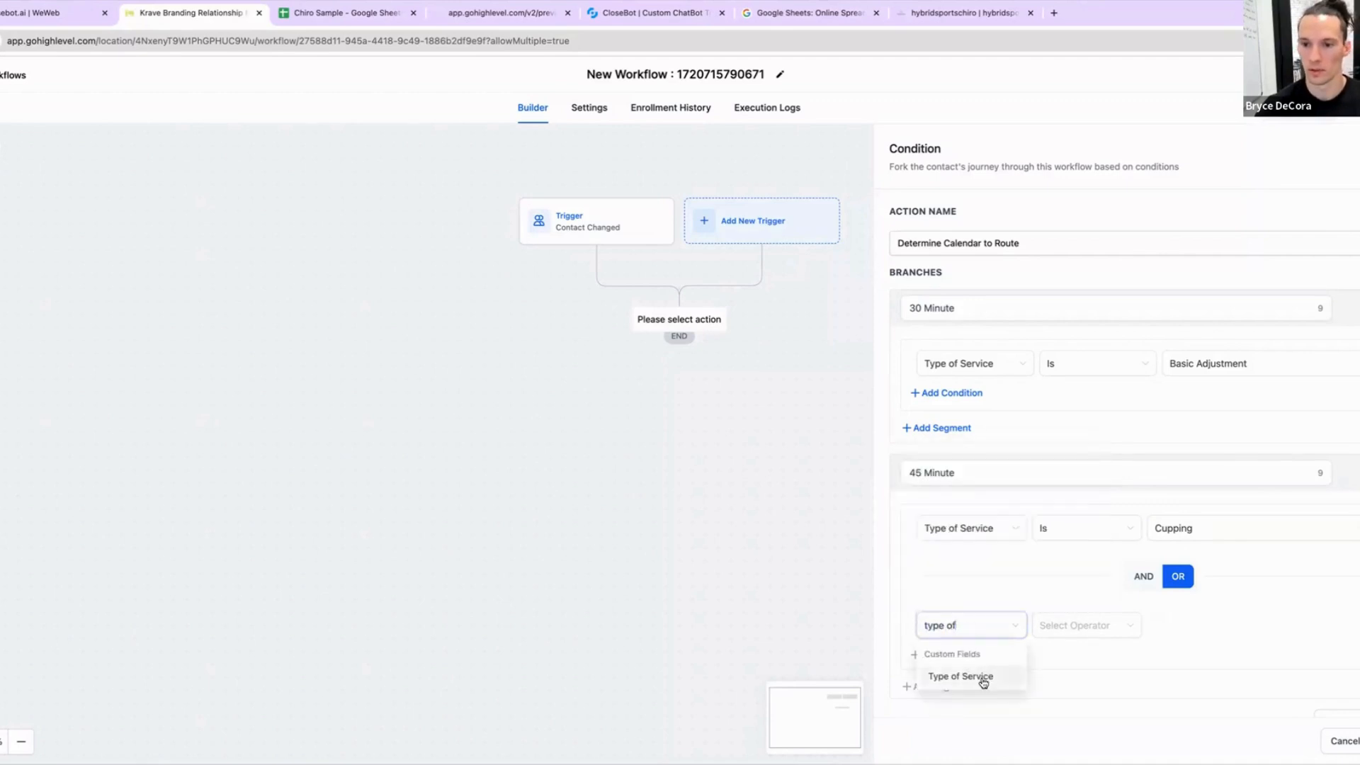
{"action": "left_click", "coordinate": [980, 677]}
{"action": "left_click", "coordinate": [1051, 623]}
{"action": "left_click", "coordinate": [1072, 657]}
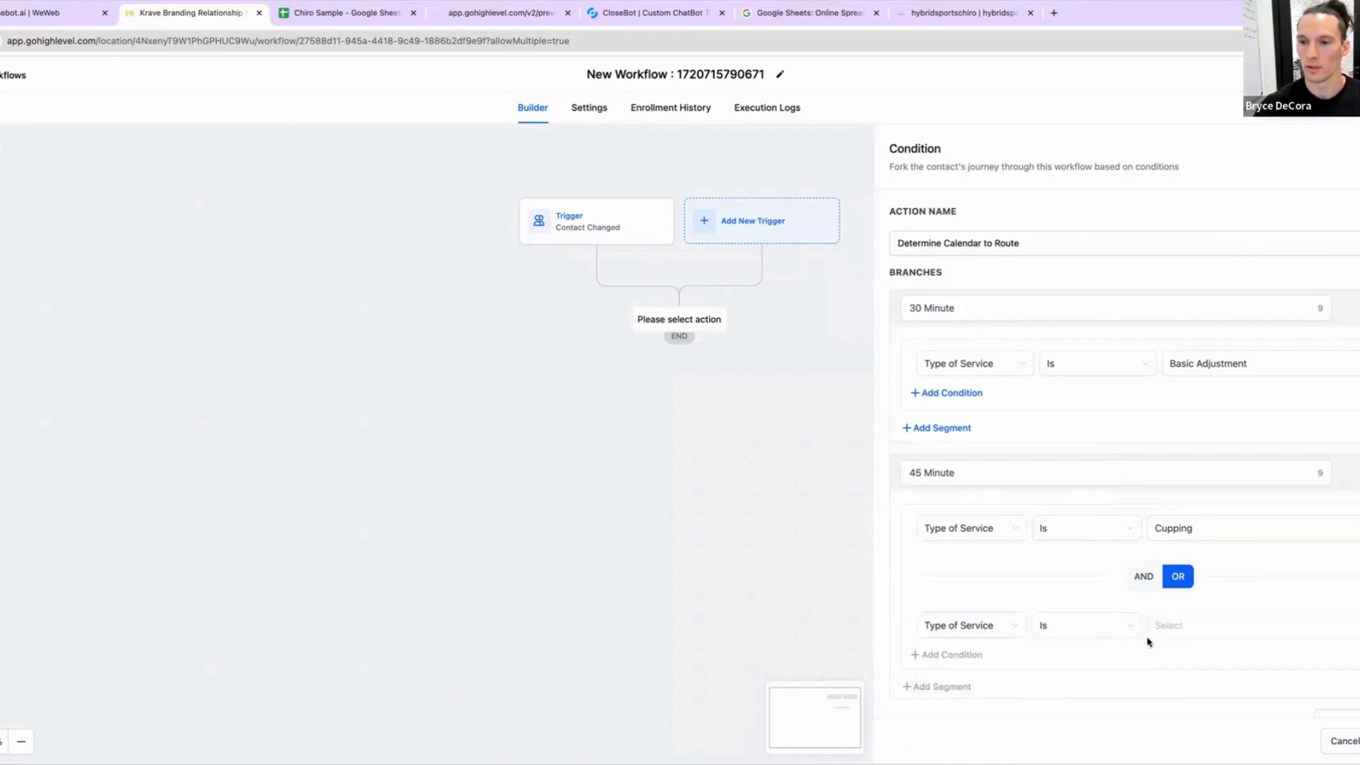
{"action": "left_click", "coordinate": [1196, 629]}
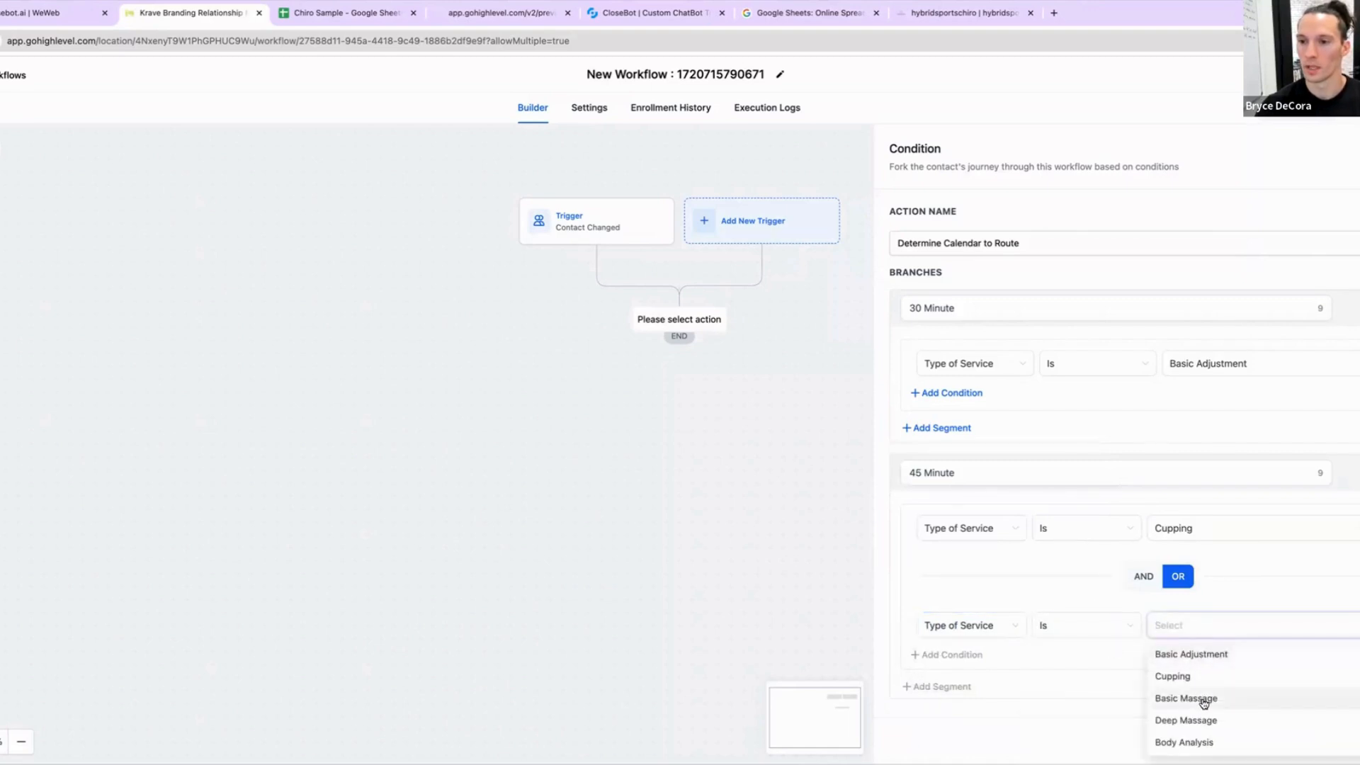
{"action": "left_click", "coordinate": [1208, 699]}
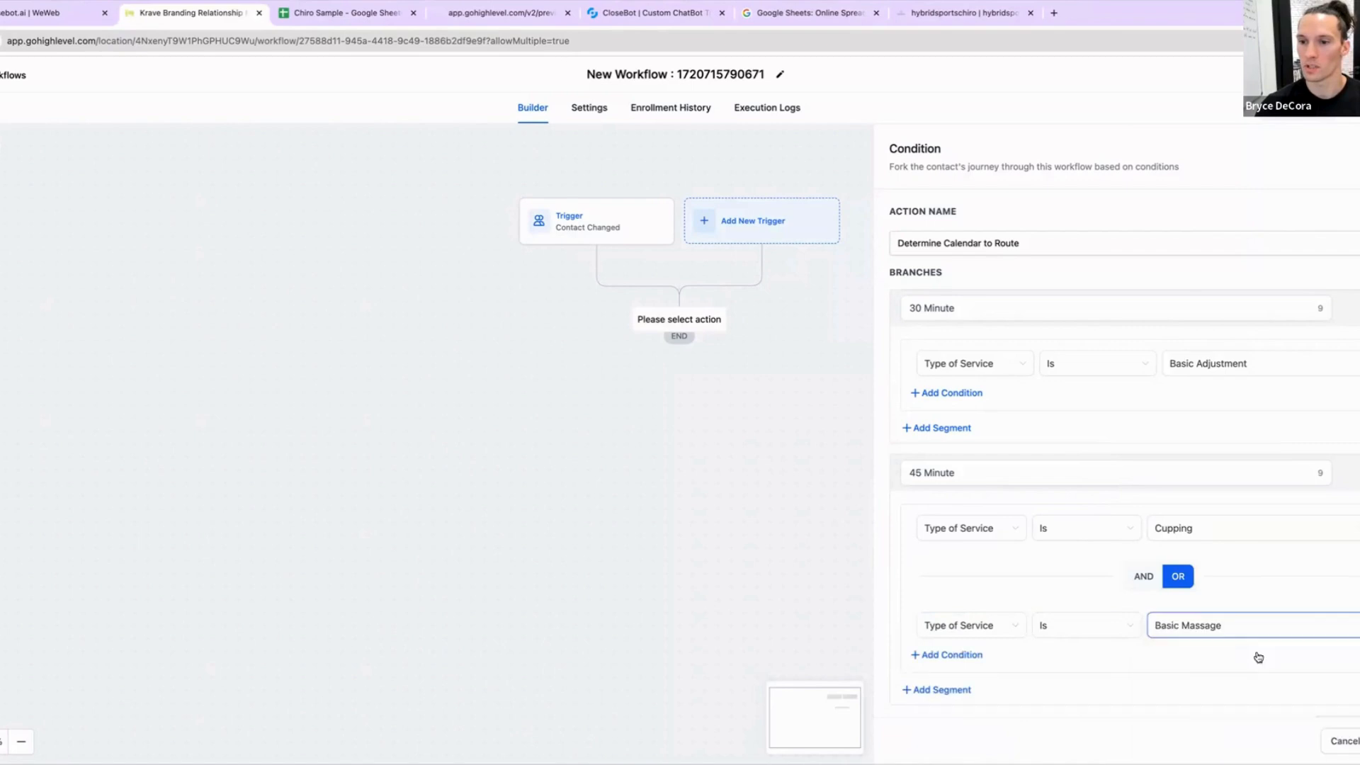
{"action": "scroll", "coordinate": [1062, 601], "scroll_direction": "down", "scroll_amount": 1}
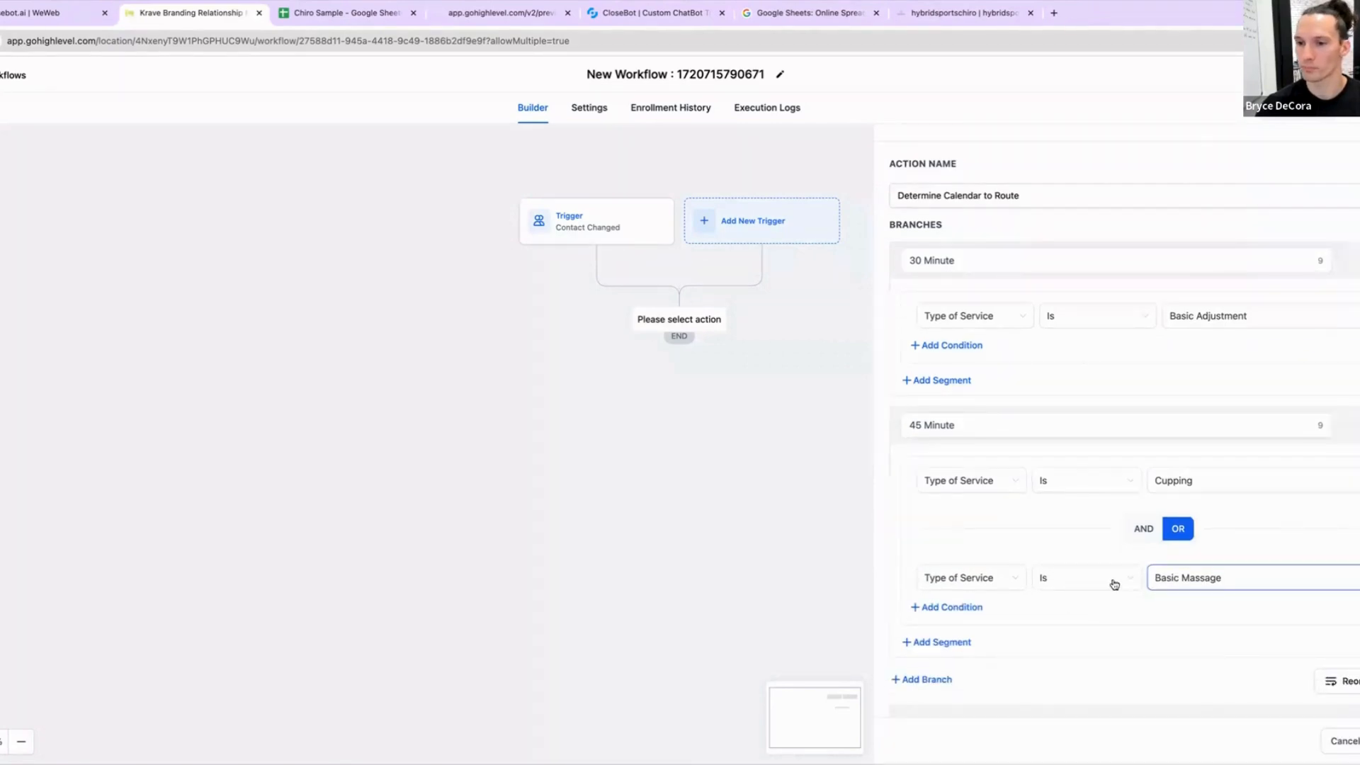
{"action": "scroll", "coordinate": [1268, 676], "scroll_direction": "down", "scroll_amount": 1}
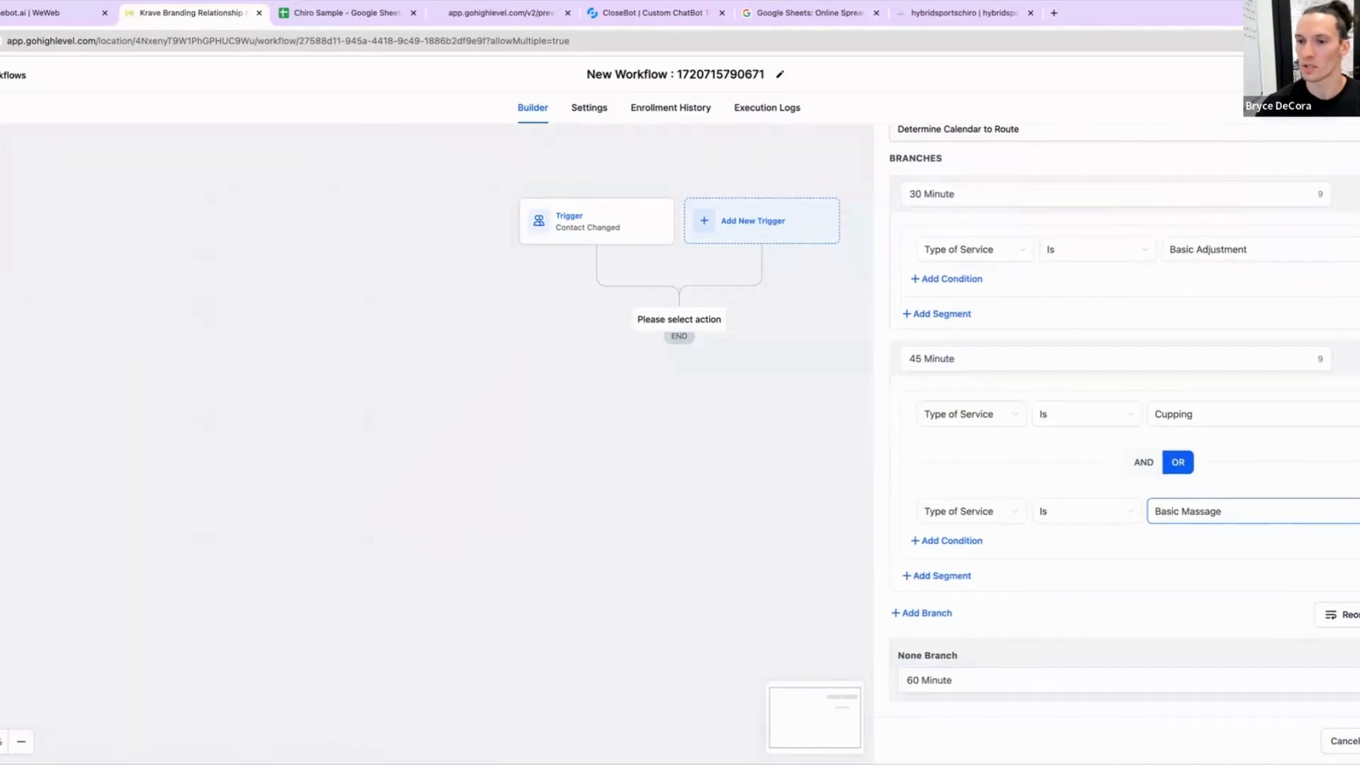
Step: Add an Update Contact Field action under the 30 Minute branch and choose the Calendar ID field
{"action": "left_click", "coordinate": [510, 464]}
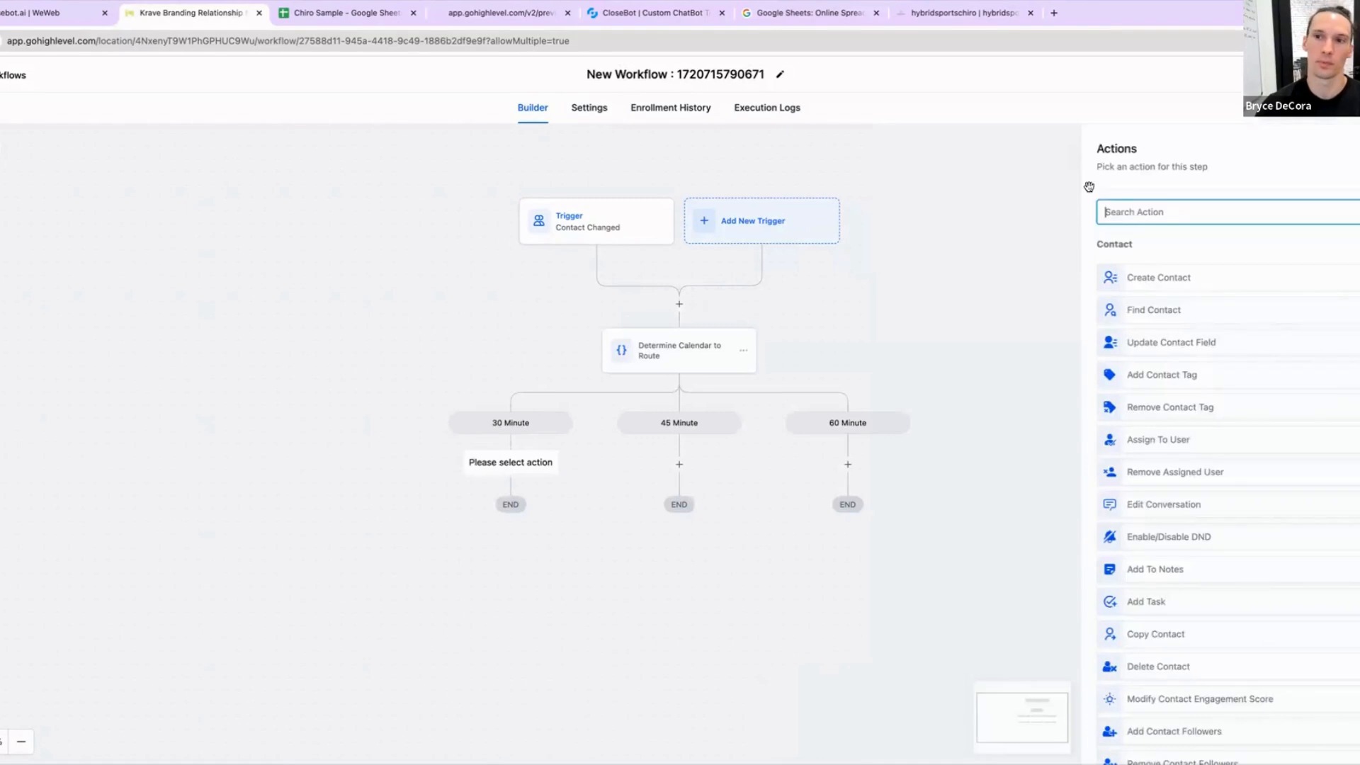
{"action": "left_click", "coordinate": [1156, 342]}
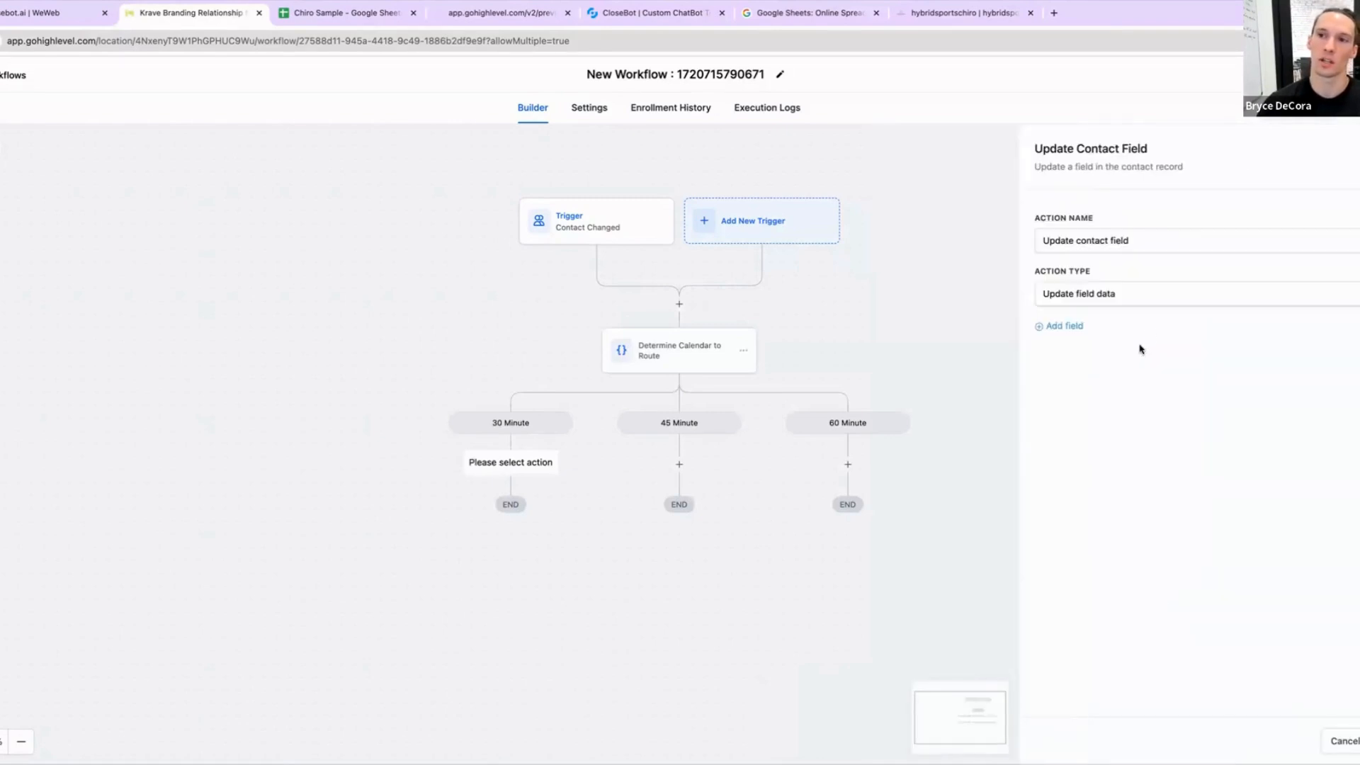
{"action": "left_click", "coordinate": [1073, 327]}
{"action": "left_click", "coordinate": [1079, 351]}
{"action": "type", "text": "calen"}
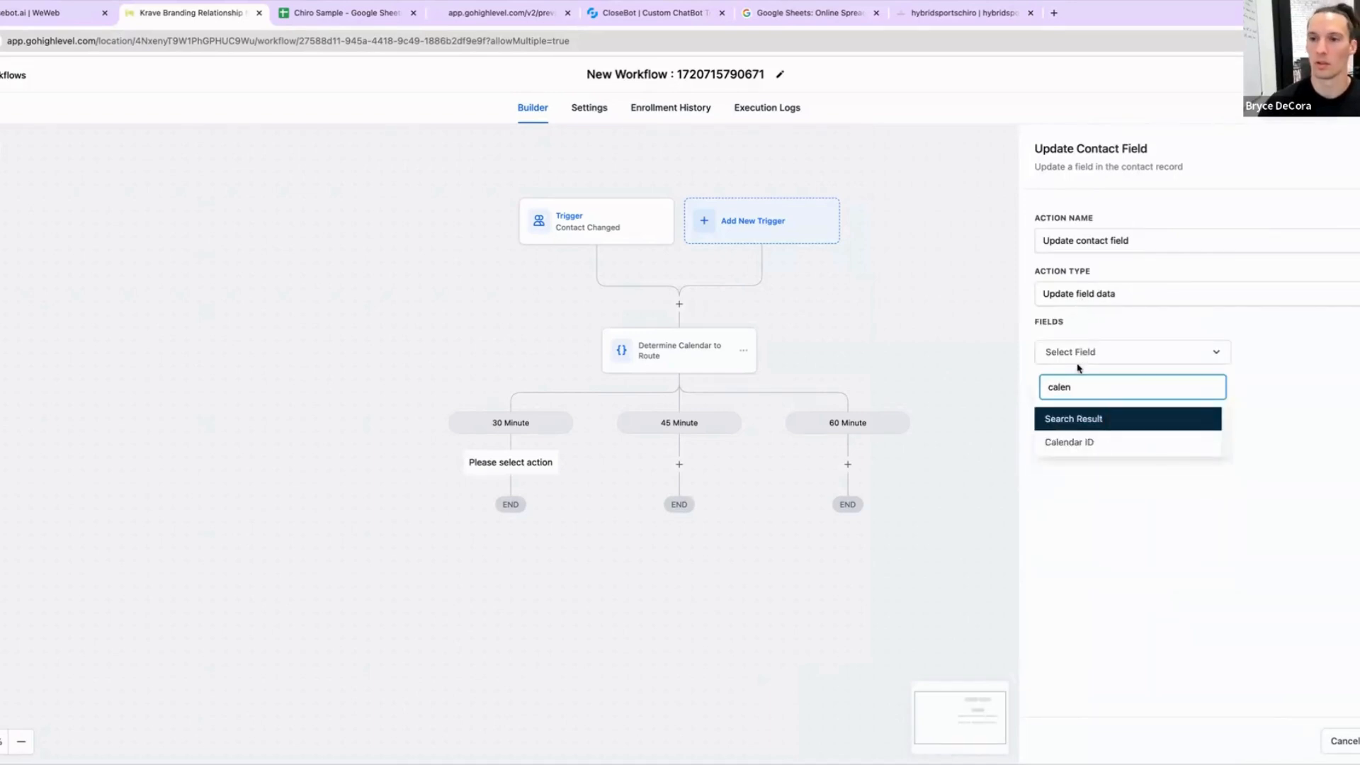
{"action": "left_click", "coordinate": [1097, 445]}
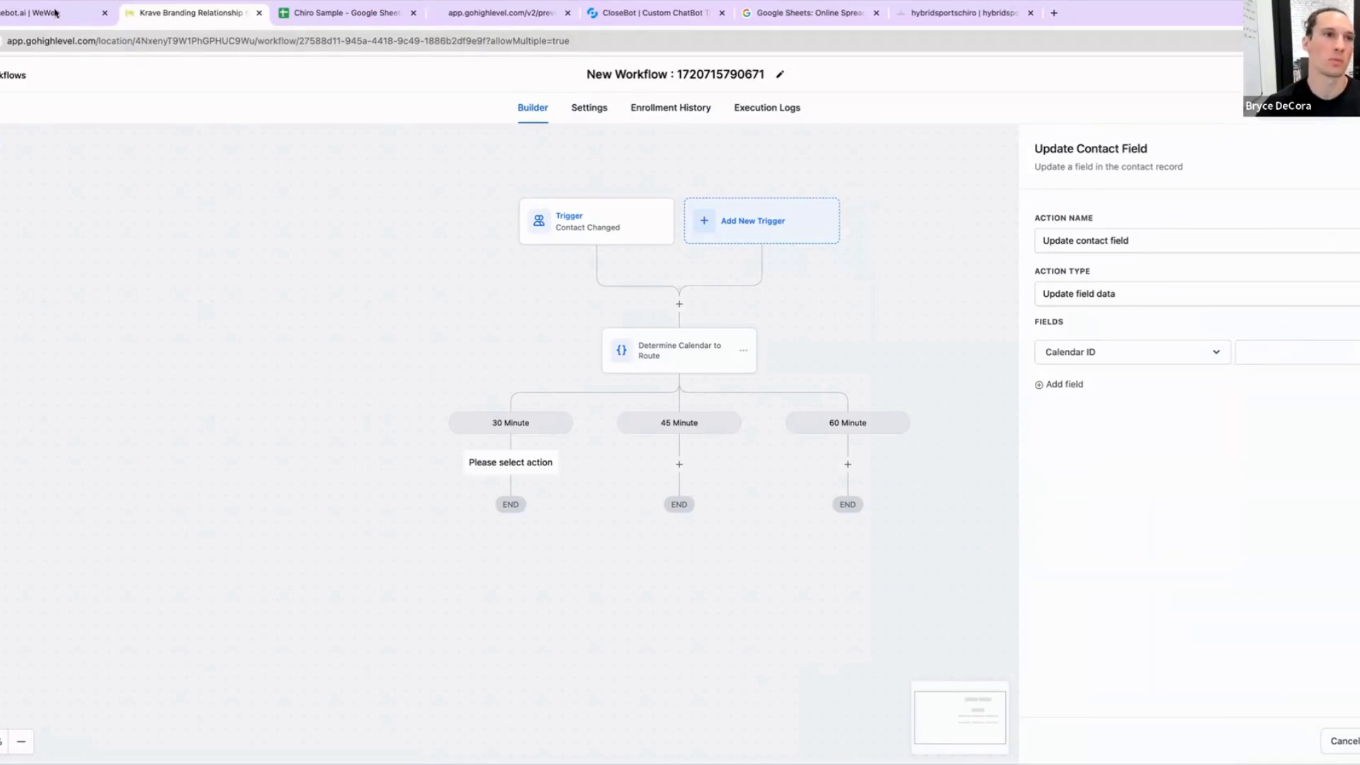
Step: Duplicate the workflow tab and open the Test calendar's availability settings for editing
{"action": "right_click", "coordinate": [202, 21]}
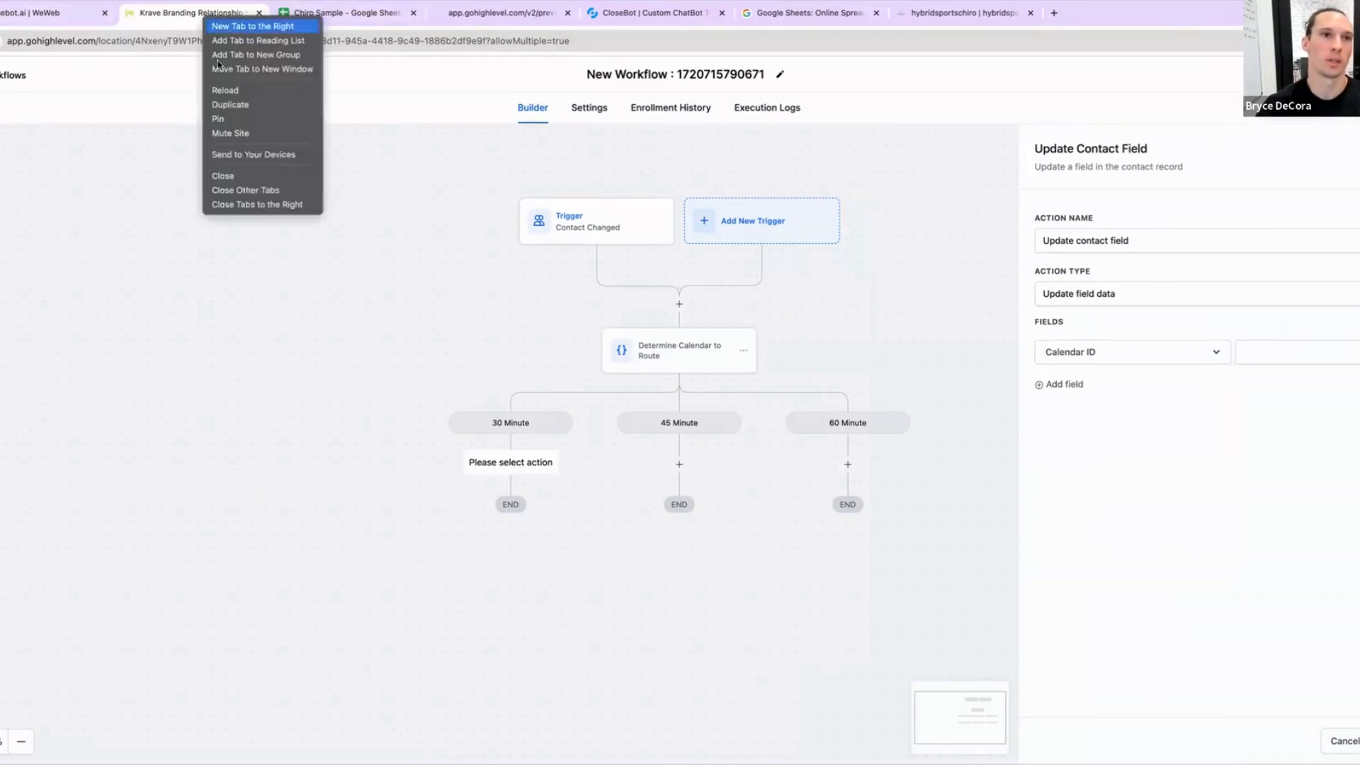
{"action": "left_click", "coordinate": [225, 105]}
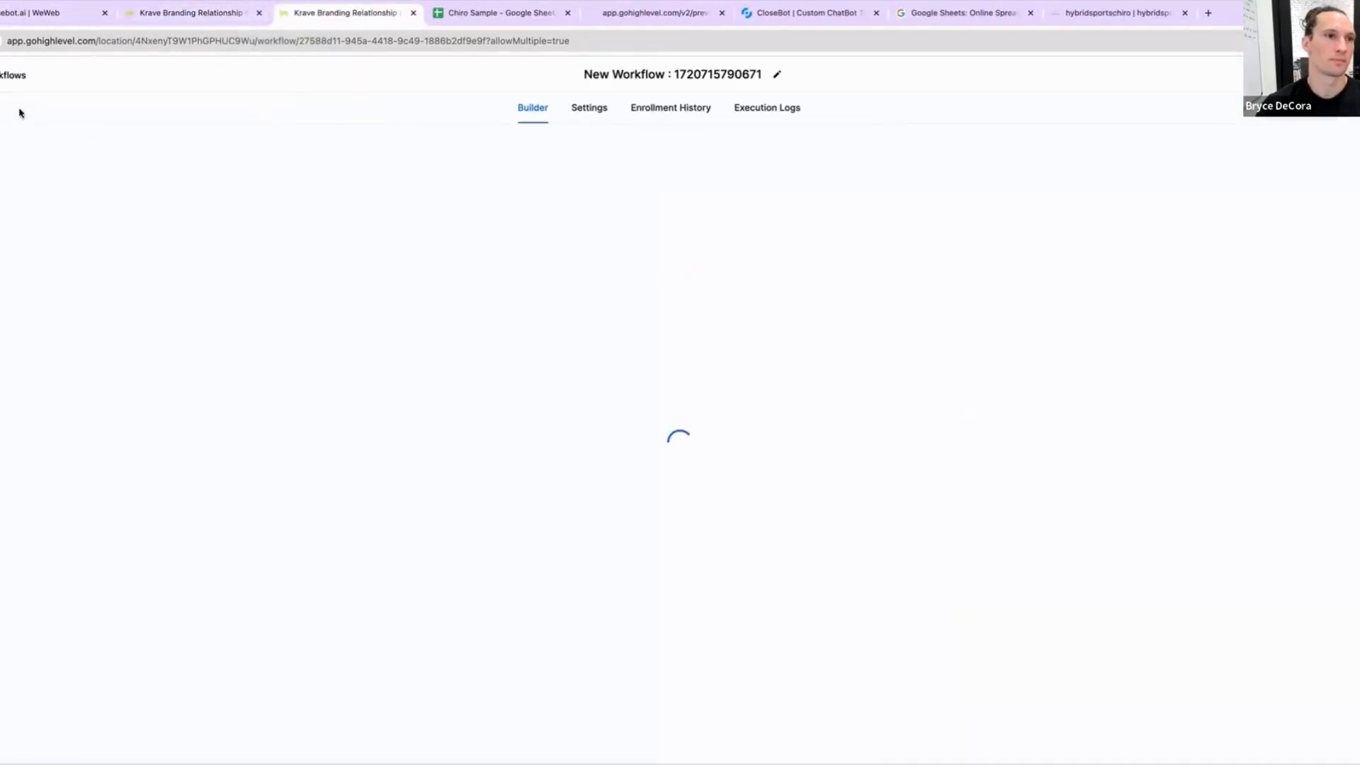
{"action": "left_click", "coordinate": [5, 77]}
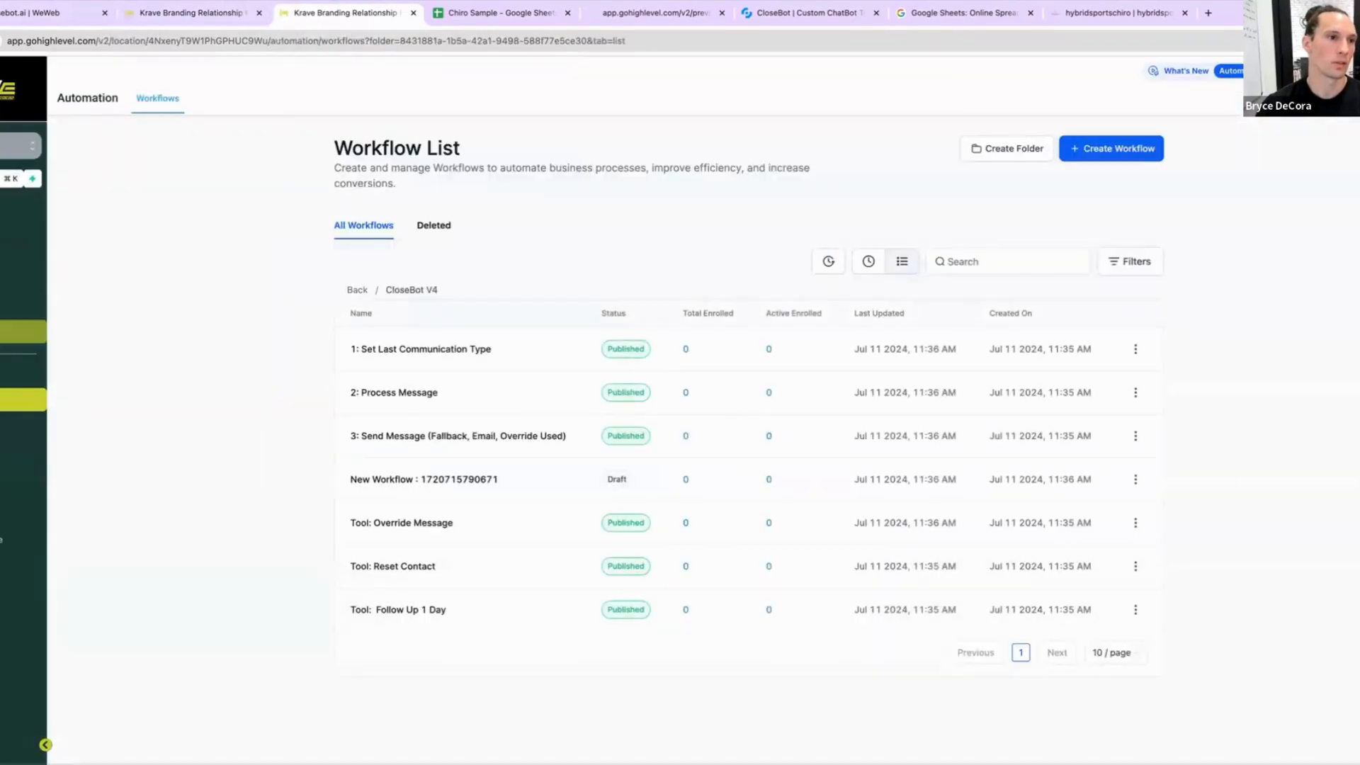
{"action": "left_click", "coordinate": [24, 284]}
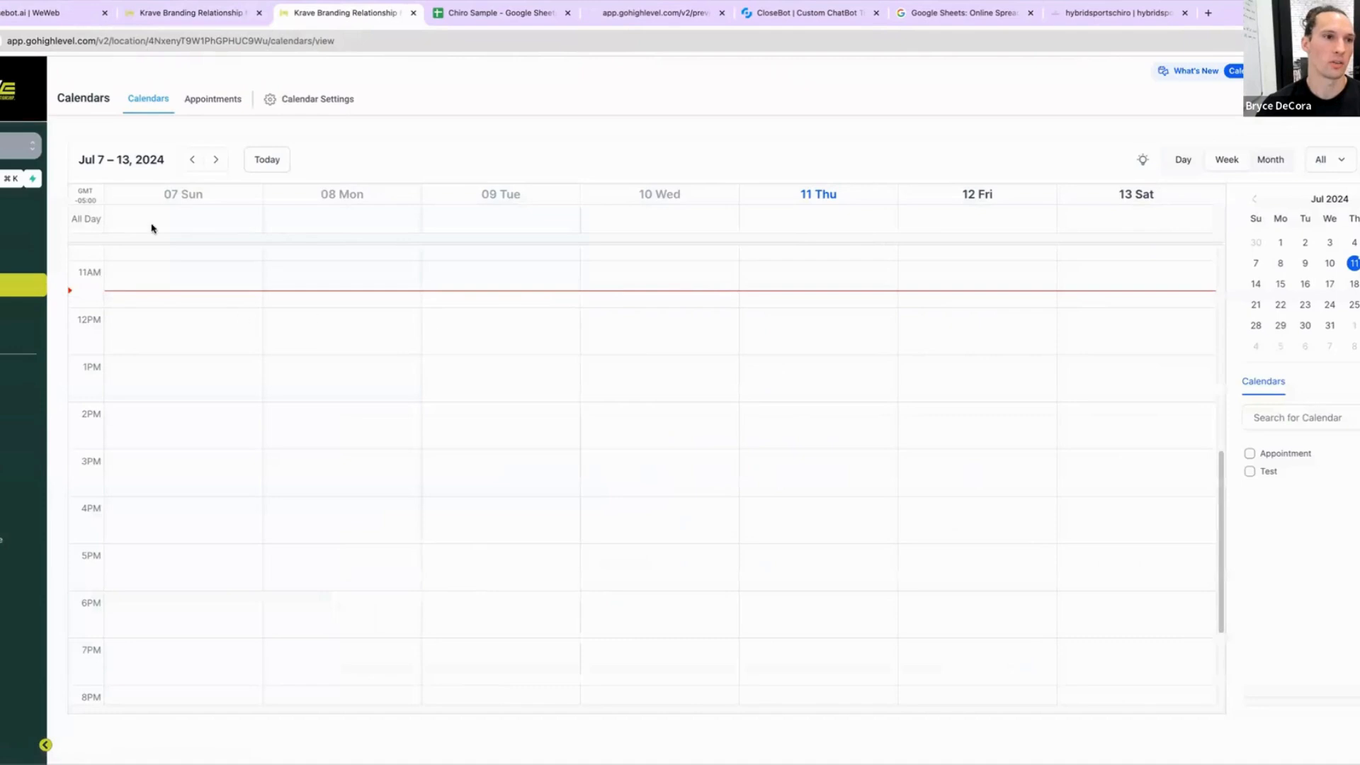
{"action": "left_click", "coordinate": [315, 100]}
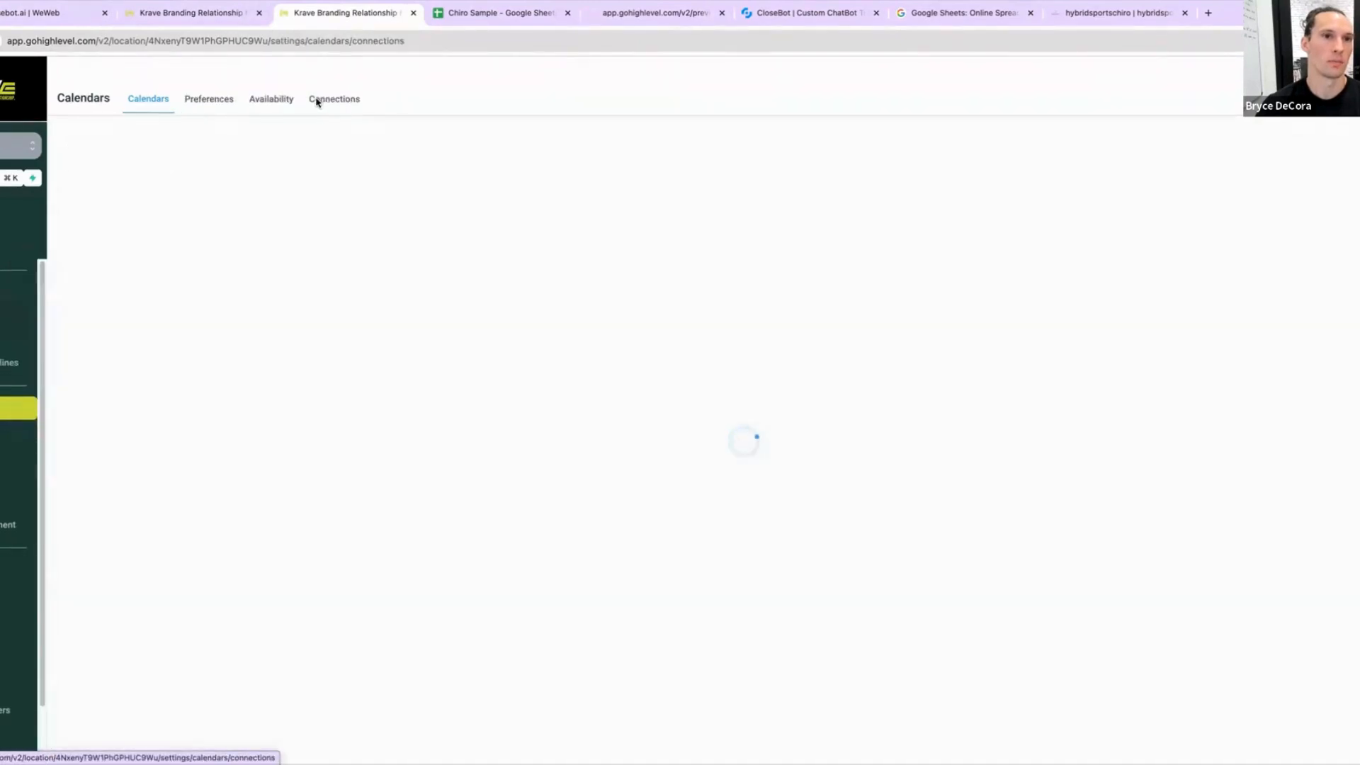
{"action": "left_click", "coordinate": [153, 112]}
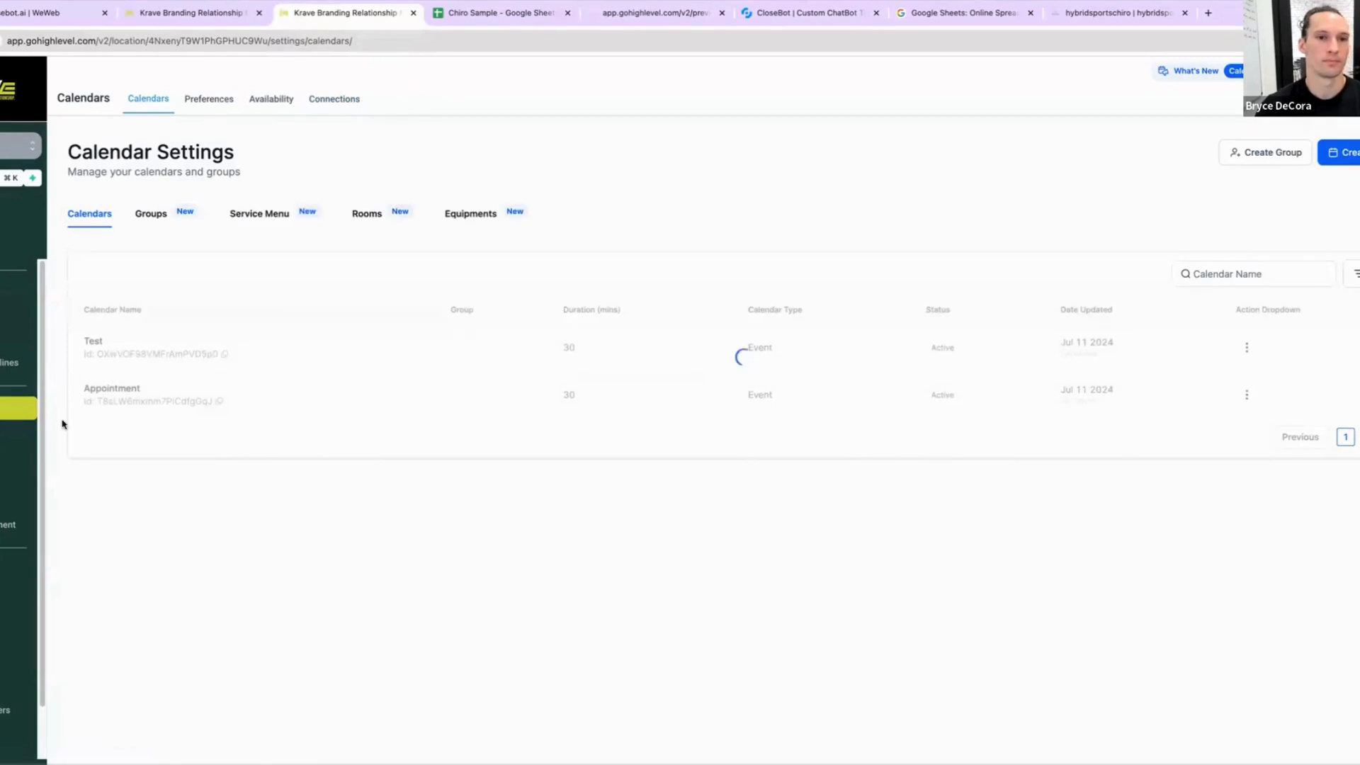
{"action": "left_click", "coordinate": [1245, 395]}
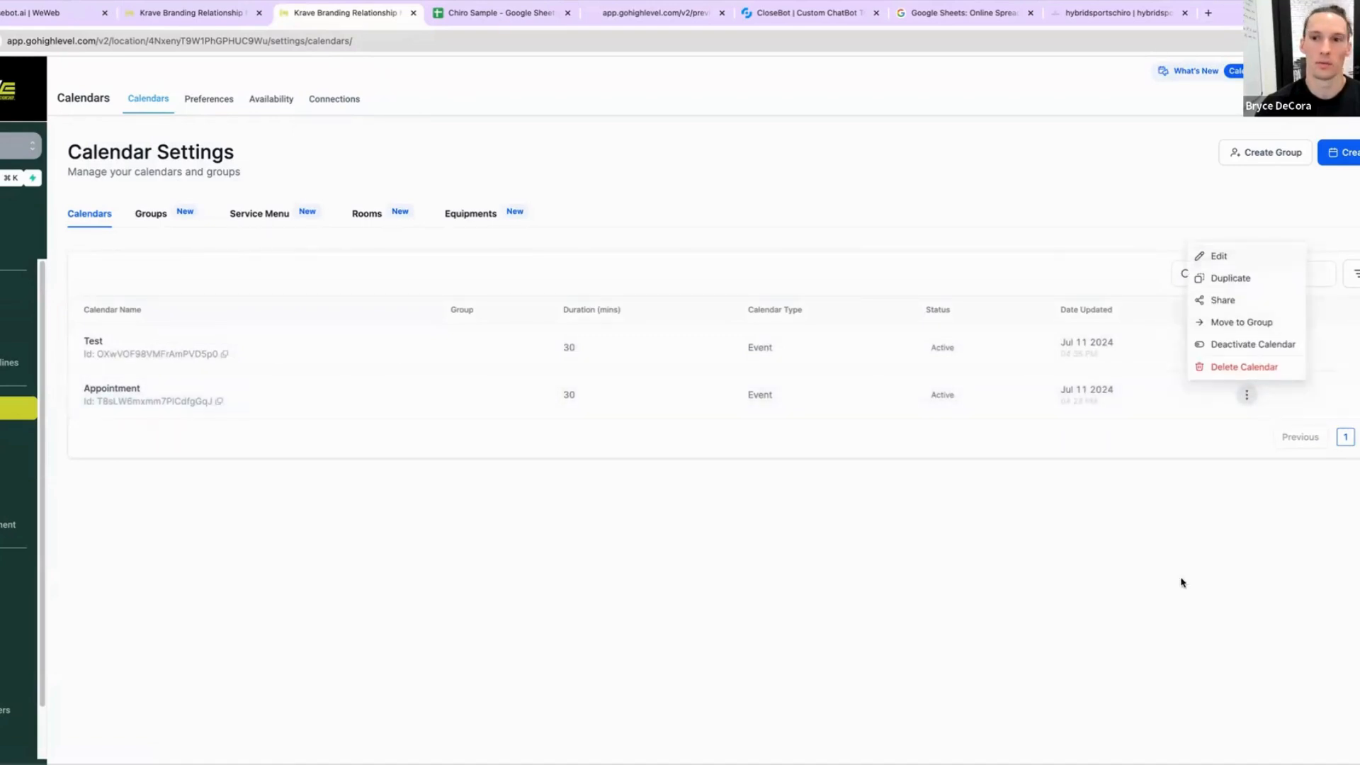
{"action": "left_click", "coordinate": [1247, 347]}
{"action": "left_click", "coordinate": [1246, 347]}
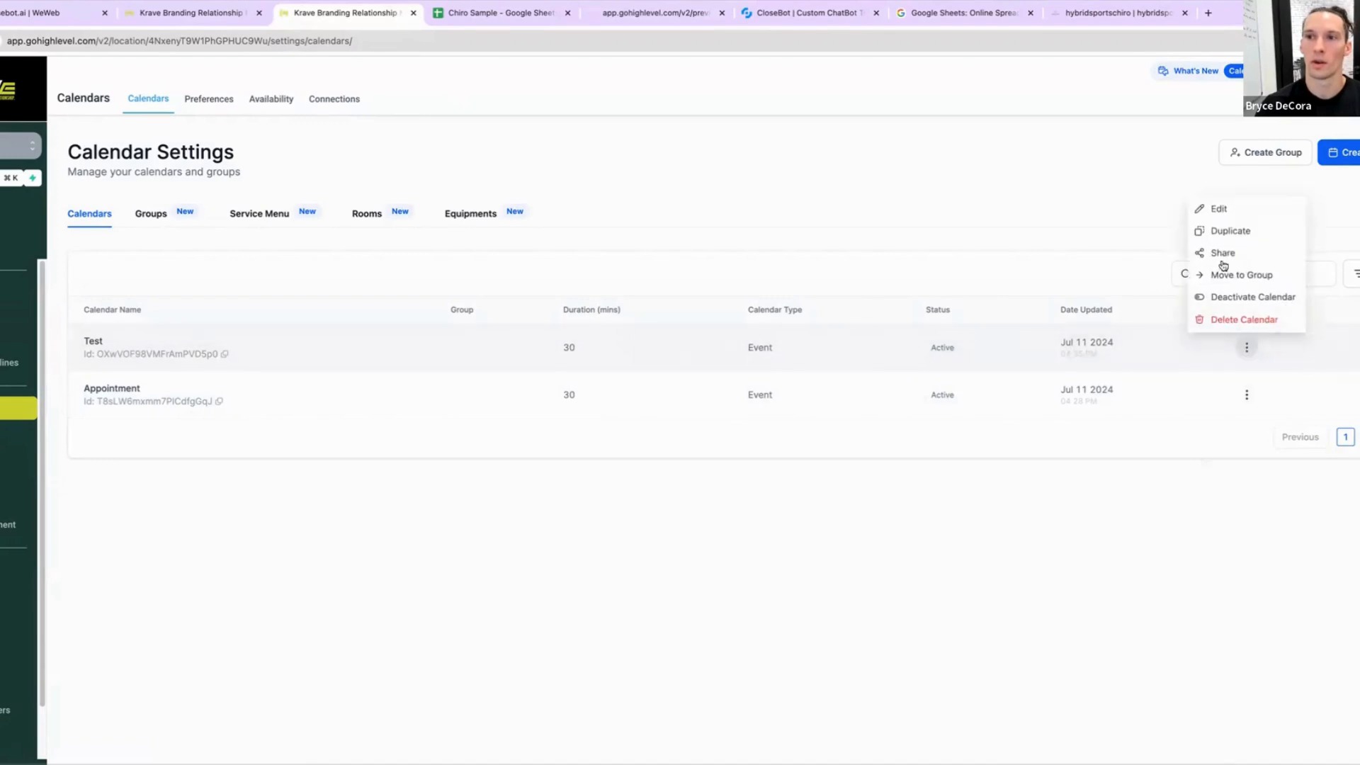
{"action": "left_click", "coordinate": [1224, 211]}
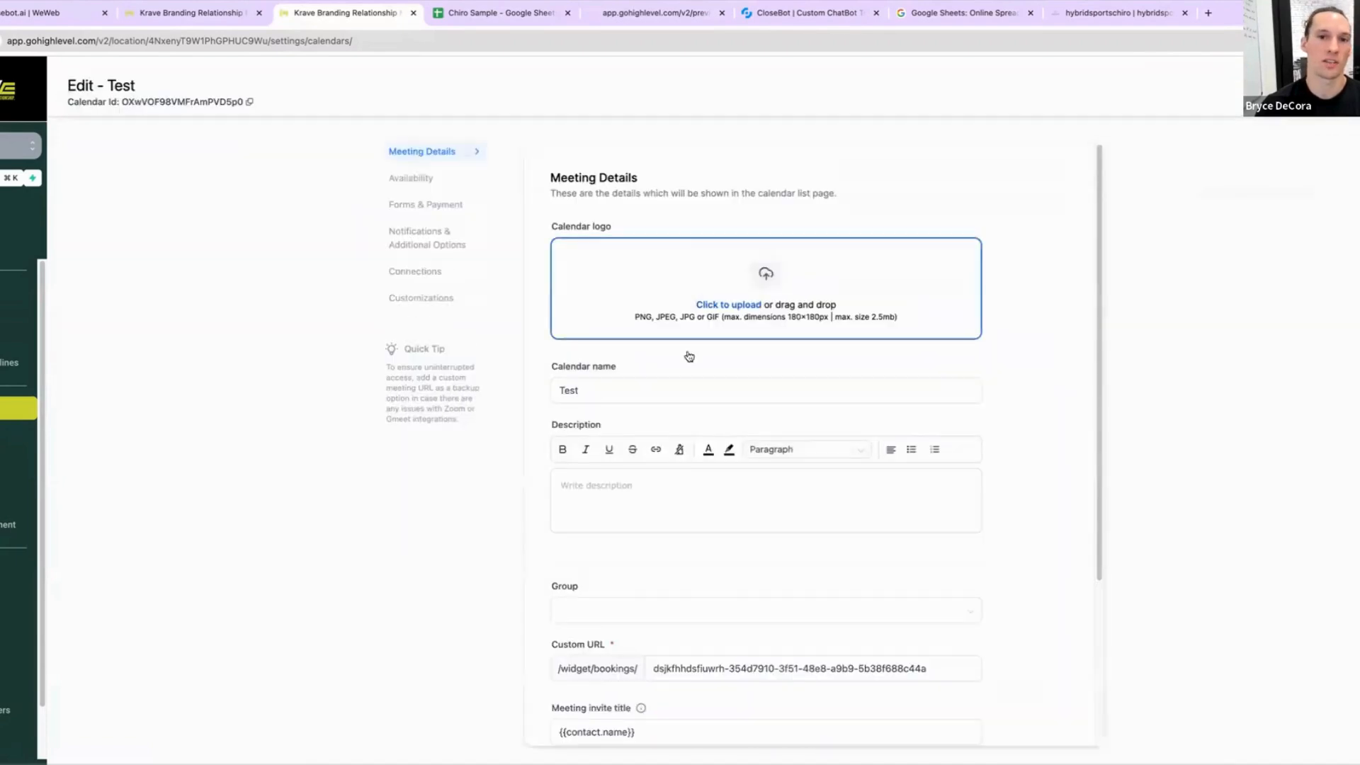
{"action": "scroll", "coordinate": [747, 495], "scroll_direction": "down", "scroll_amount": 3}
{"action": "scroll", "coordinate": [743, 563], "scroll_direction": "down", "scroll_amount": 3}
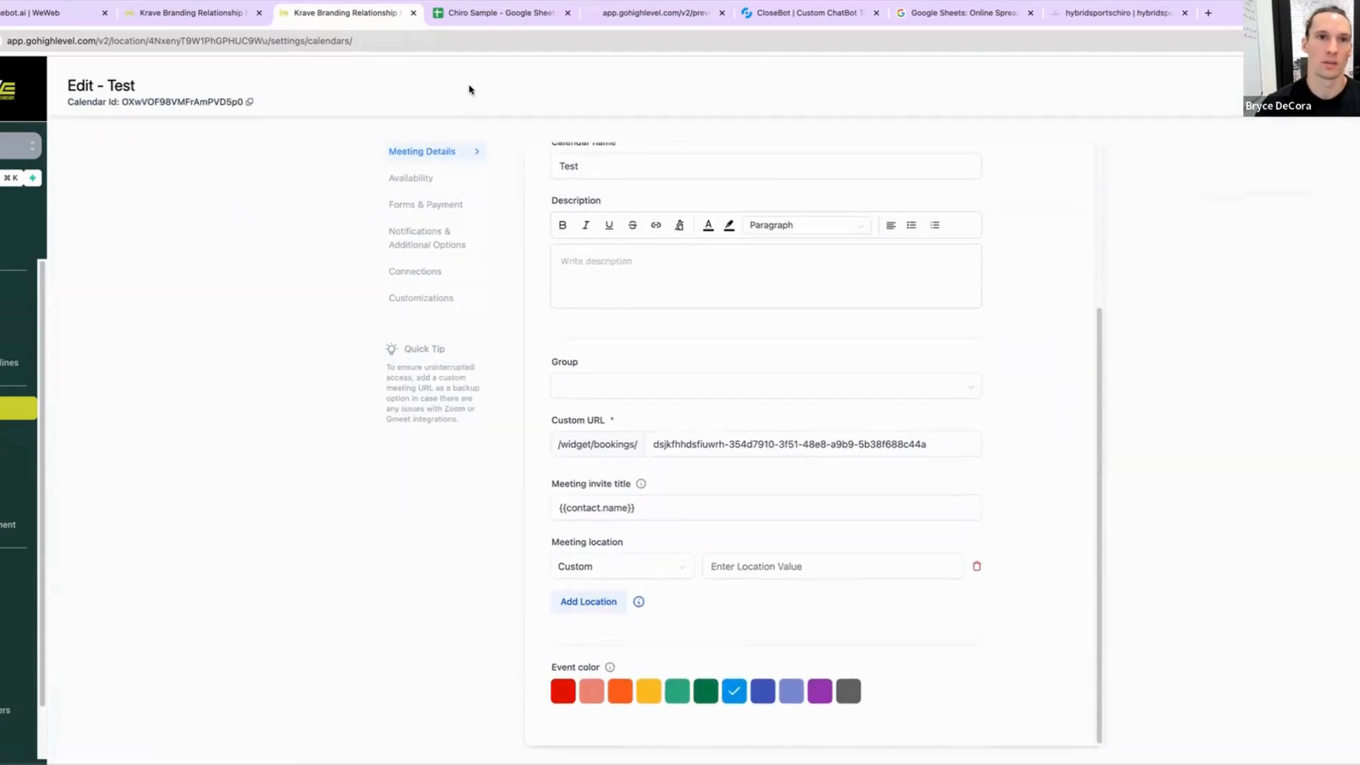
{"action": "left_click", "coordinate": [417, 181]}
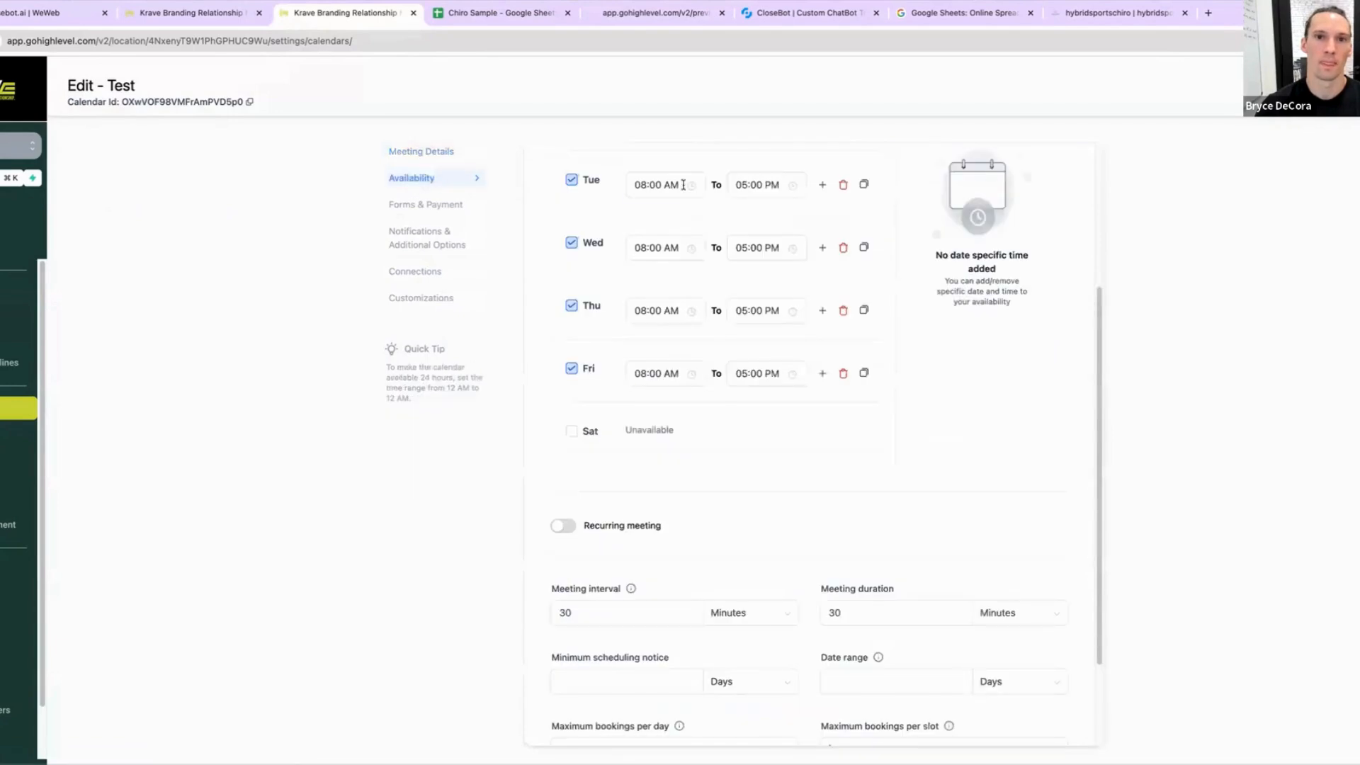
Step: Set the Test calendar's meeting interval to 30 minutes and meeting duration to 45 minutes
{"action": "double_click", "coordinate": [577, 614]}
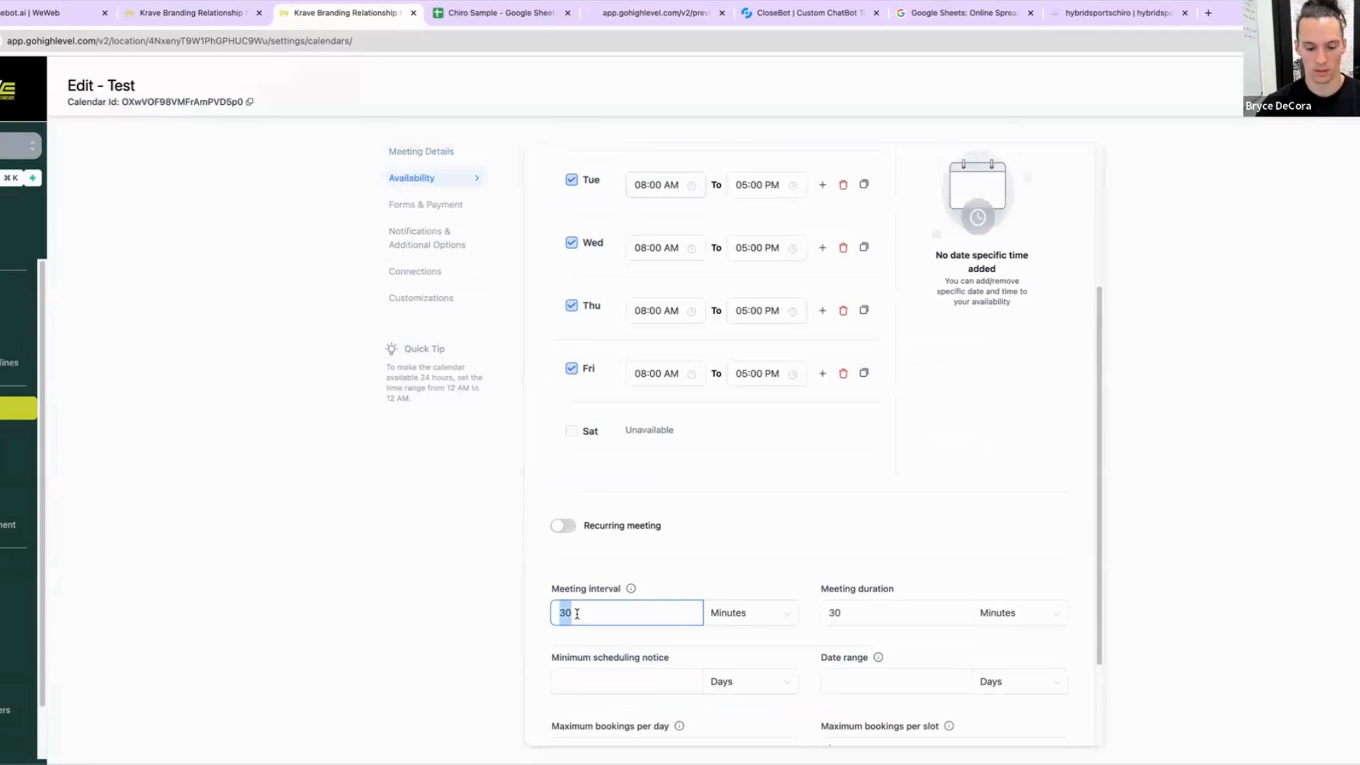
{"action": "type", "text": "45"}
{"action": "left_click", "coordinate": [693, 570]}
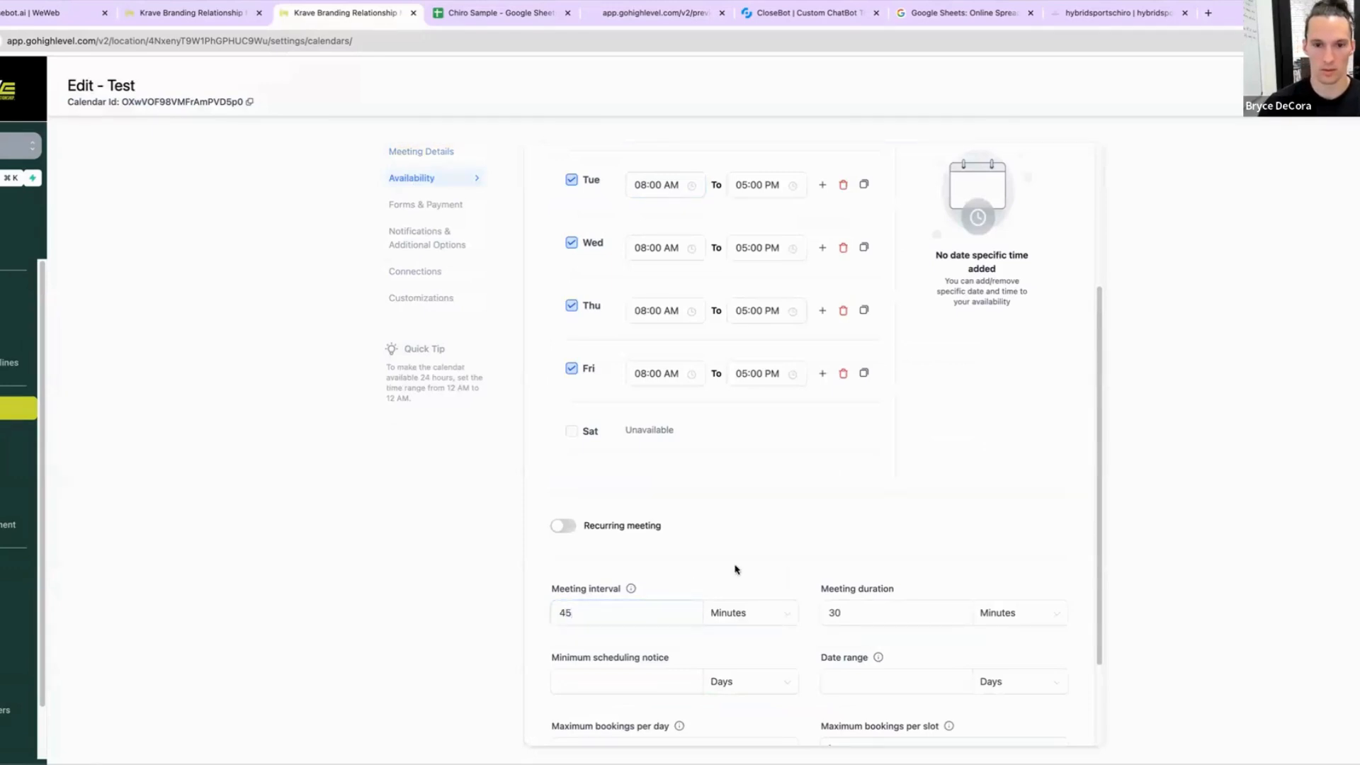
{"action": "scroll", "coordinate": [1305, 662], "scroll_direction": "down", "scroll_amount": 1}
{"action": "double_click", "coordinate": [606, 590]}
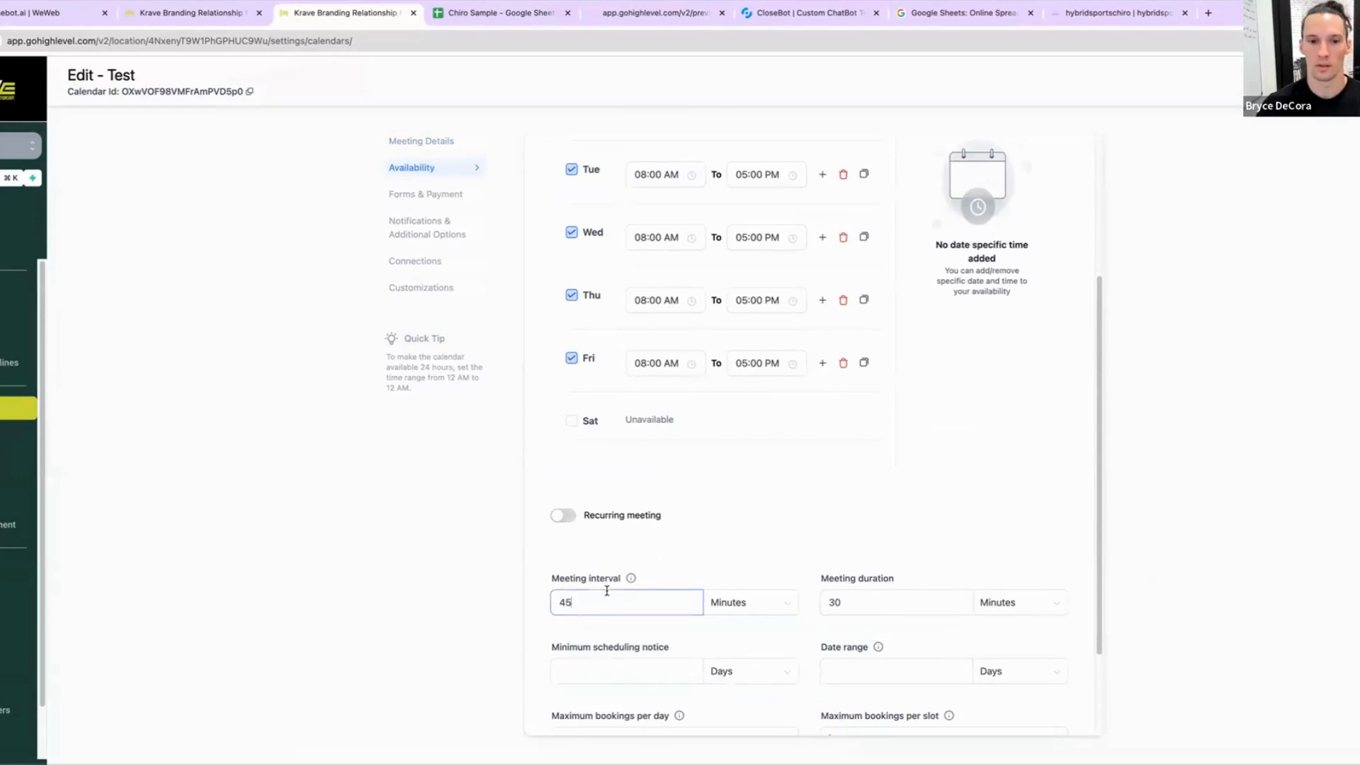
{"action": "key", "text": "BackSpace"}
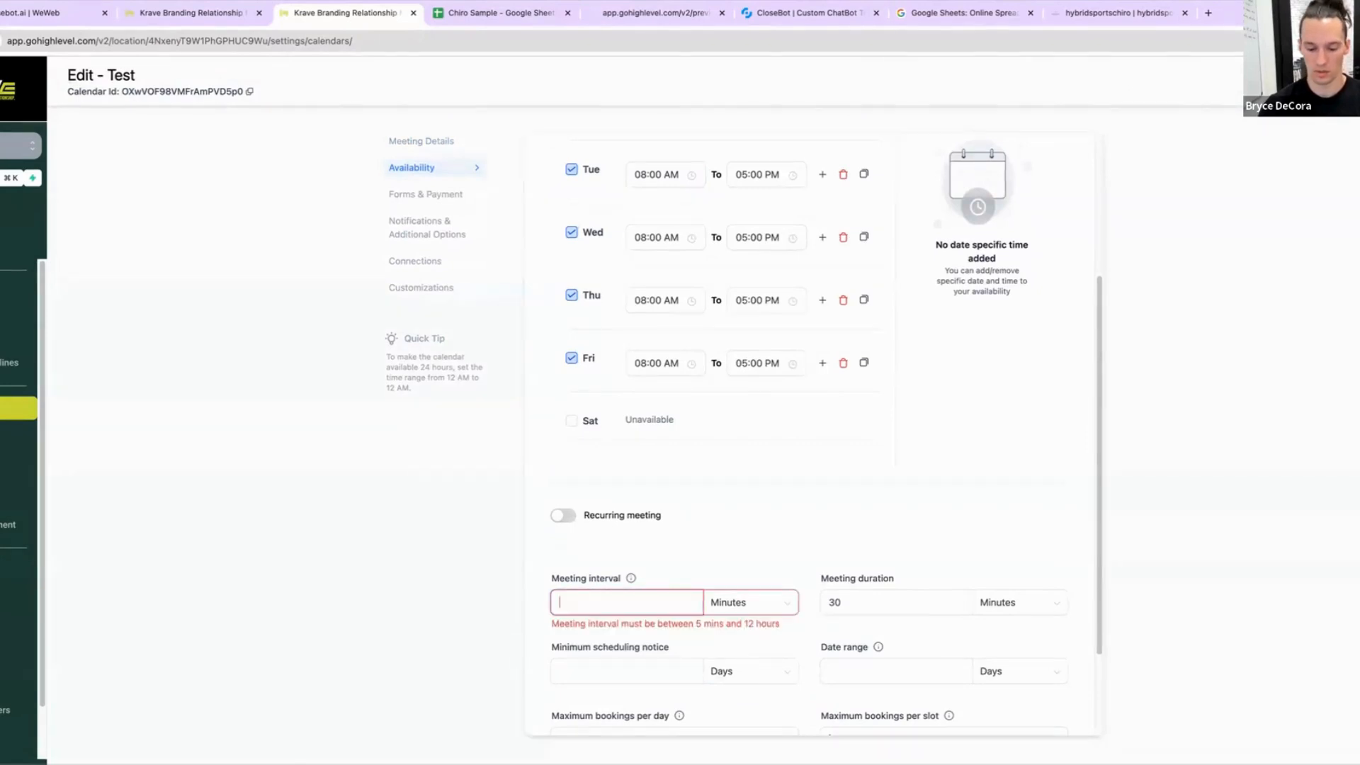
{"action": "type", "text": "30"}
{"action": "key", "text": "Tab"}
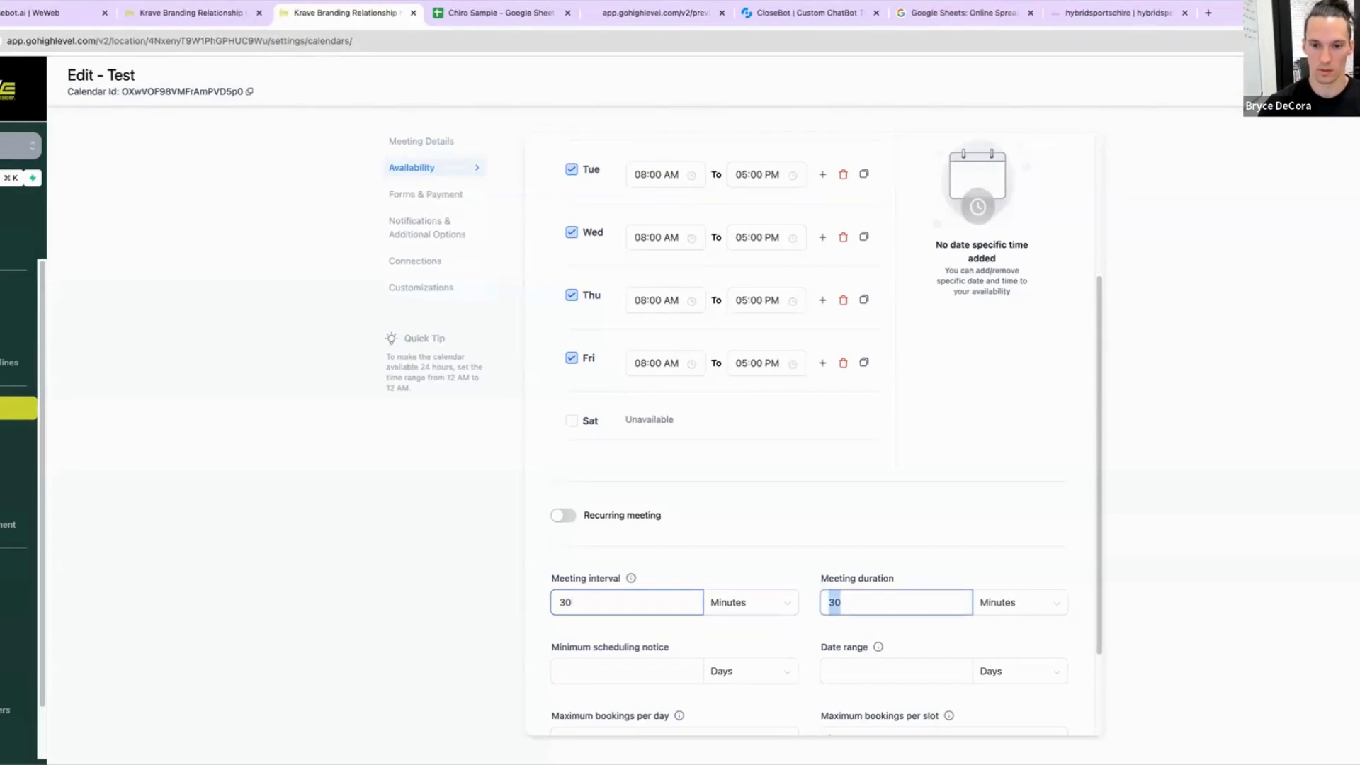
{"action": "type", "text": "45"}
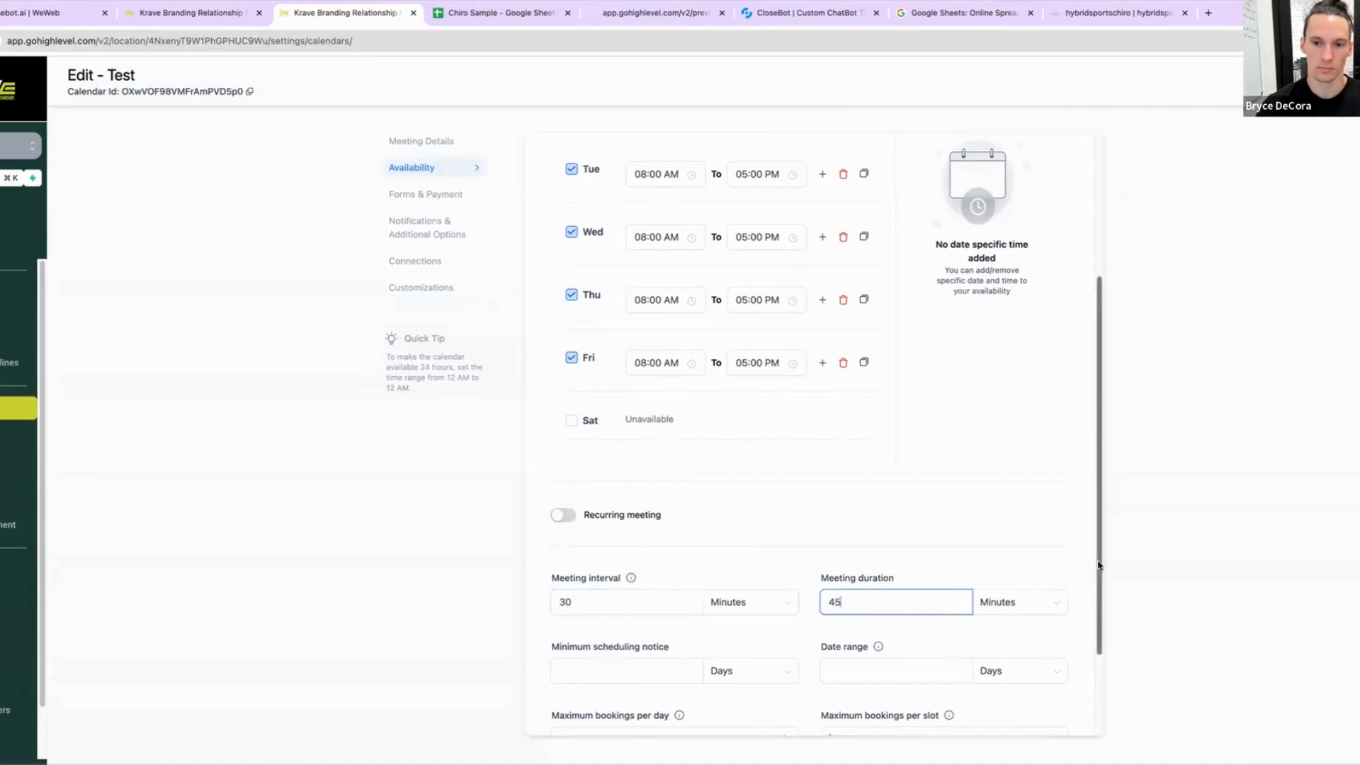
{"action": "scroll", "coordinate": [912, 648], "scroll_direction": "down", "scroll_amount": 3}
{"action": "scroll", "coordinate": [422, 479], "scroll_direction": "up", "scroll_amount": 1}
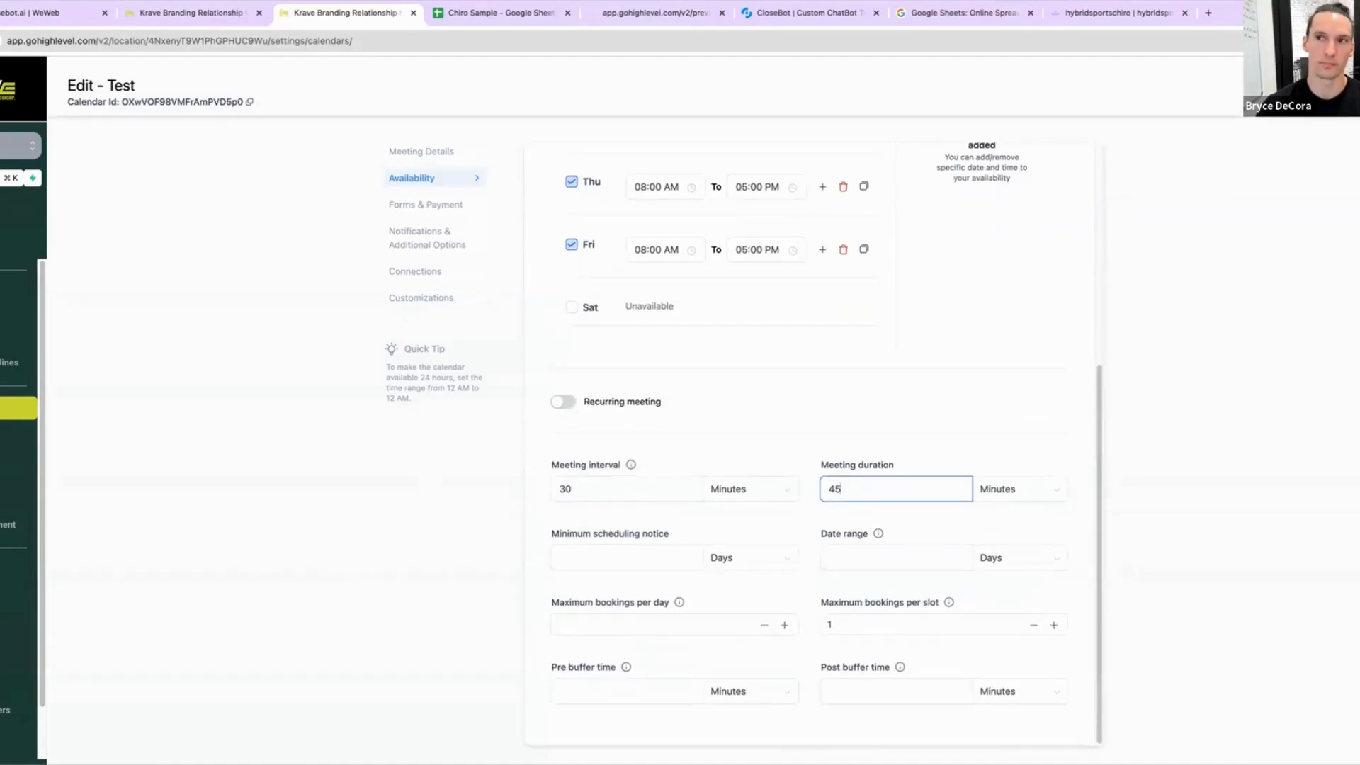
{"action": "left_click", "coordinate": [755, 225]}
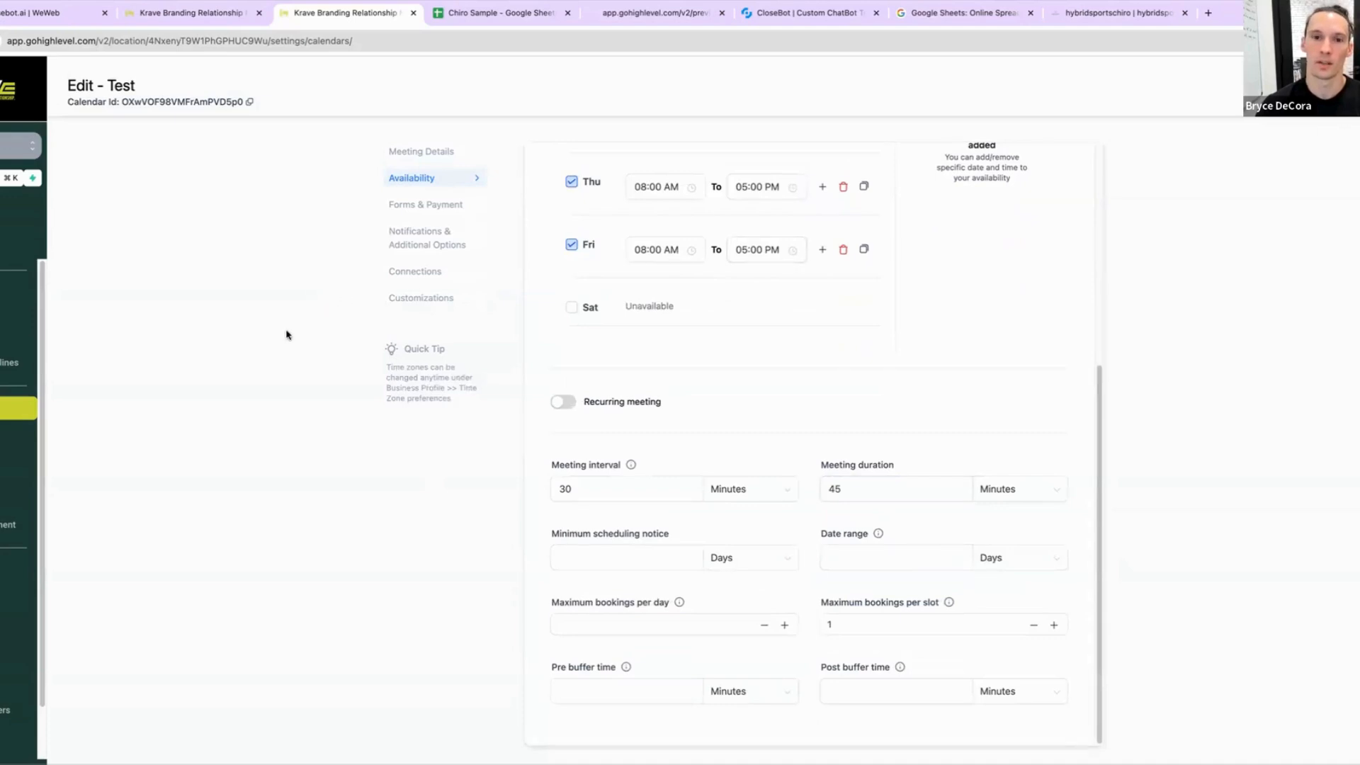
Step: Rename the Test calendar to 45 Minute in its meeting details and save it
{"action": "left_click", "coordinate": [460, 205]}
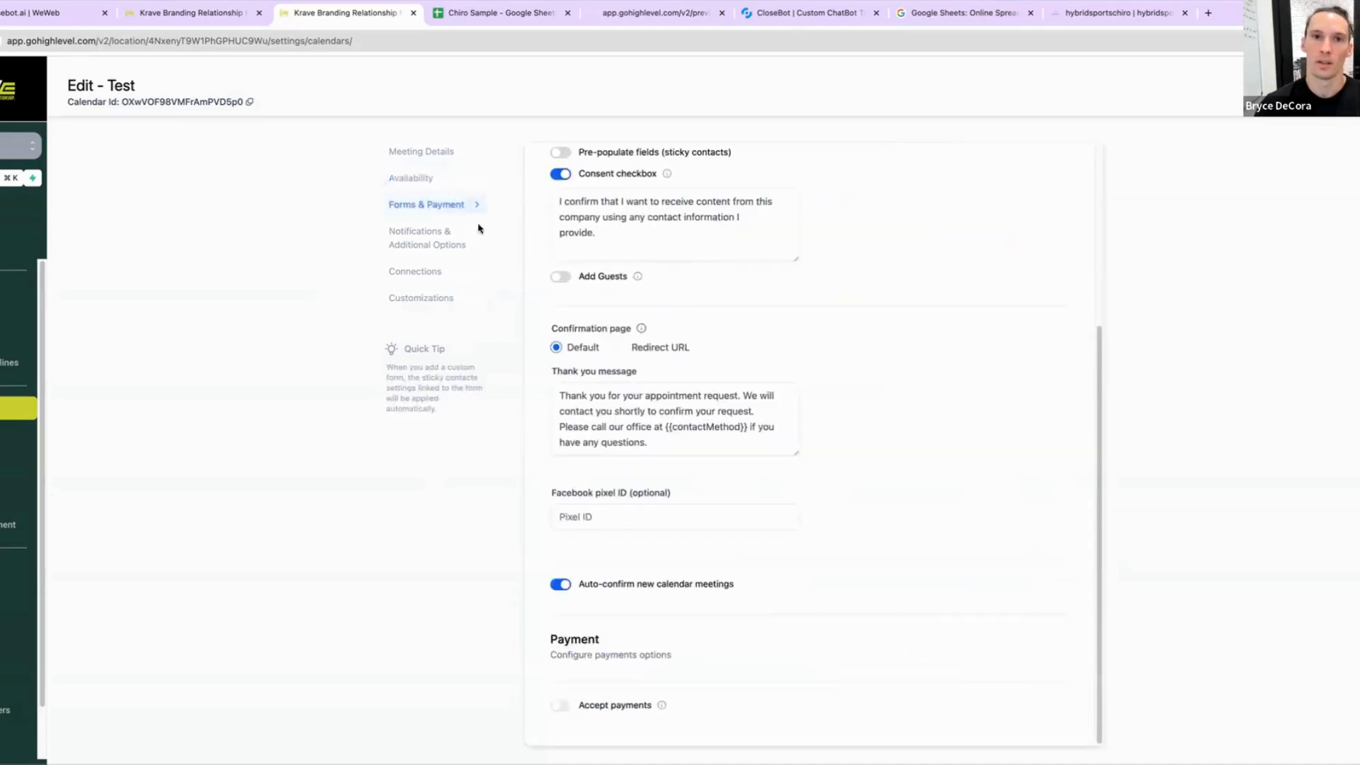
{"action": "left_click", "coordinate": [428, 153]}
{"action": "double_click", "coordinate": [622, 164]}
{"action": "type", "text": "45 Minute"}
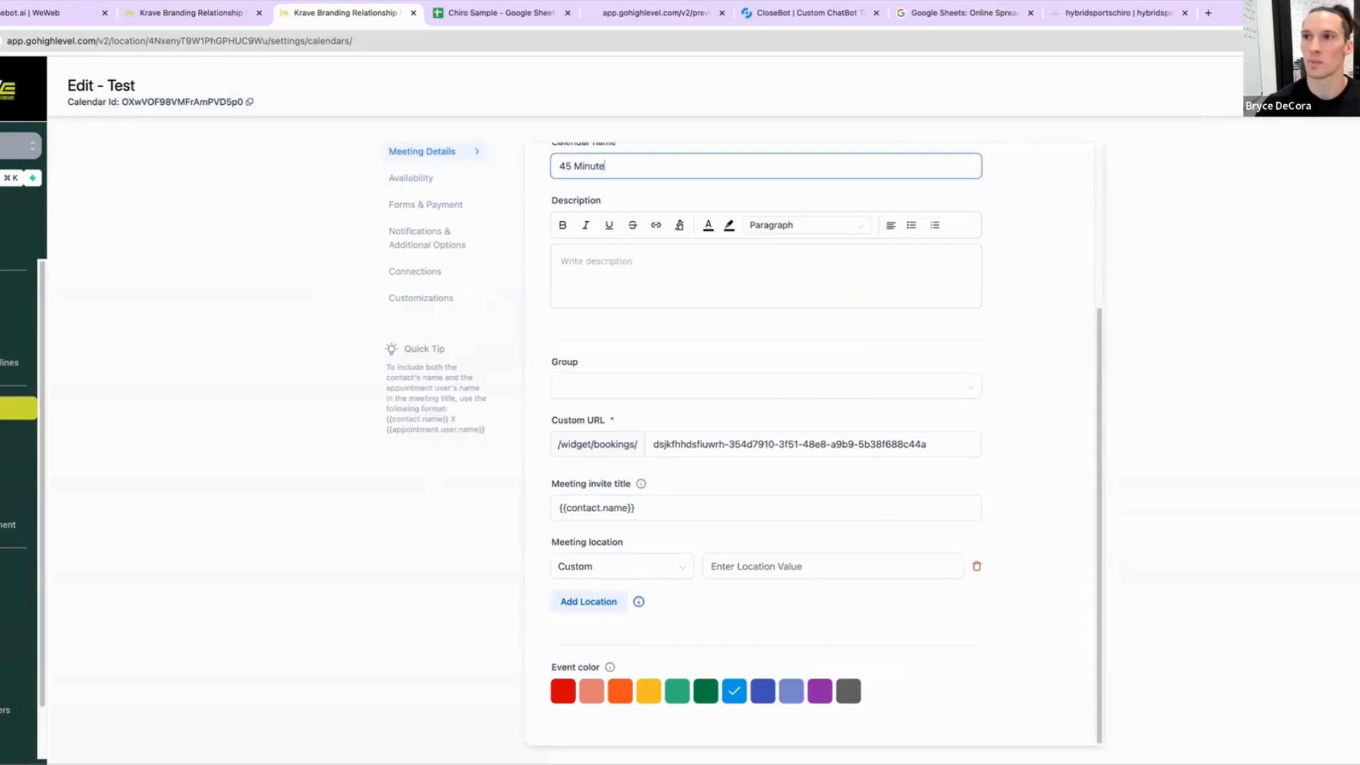
{"action": "left_click", "coordinate": [1351, 132]}
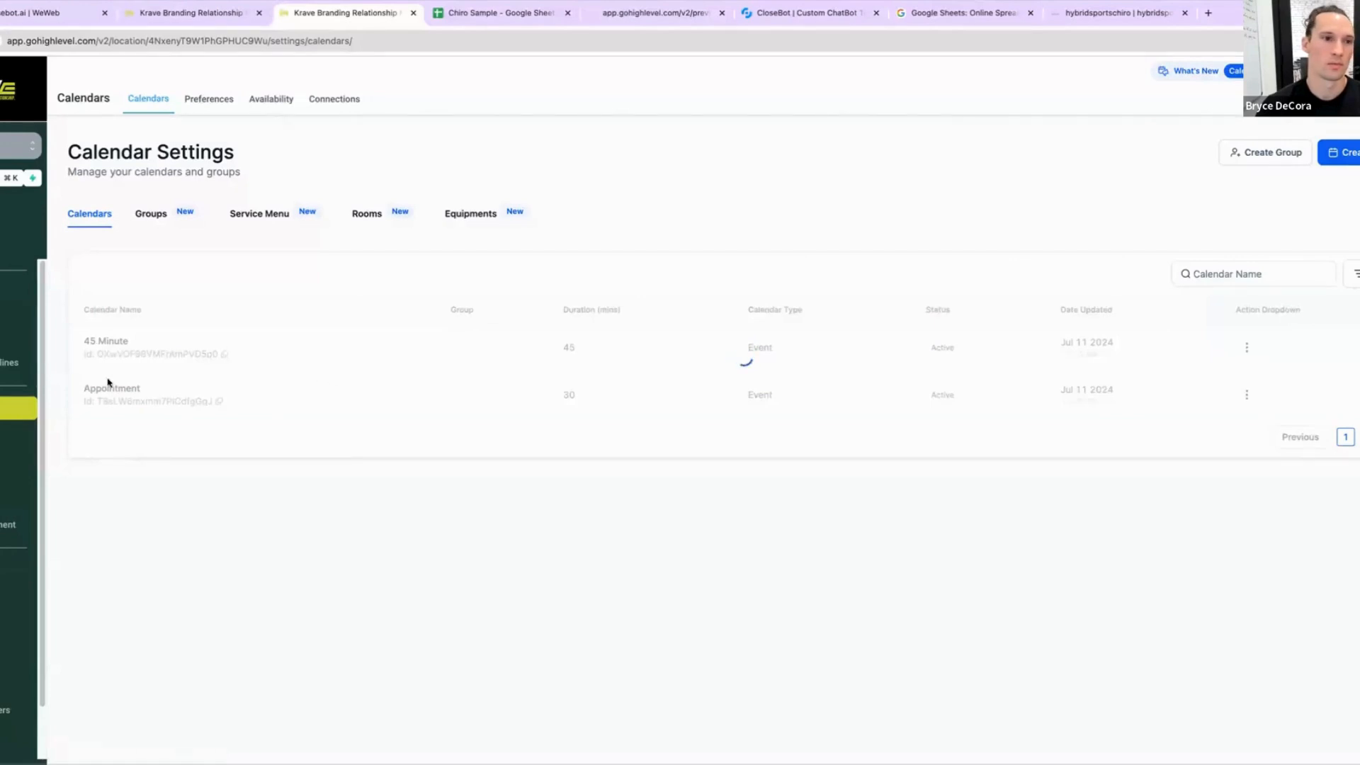
Step: Copy the Appointment calendar's ID and paste it as the Calendar ID value in the 30 Minute branch's Update Contact Field action, then save
{"action": "left_click", "coordinate": [219, 401]}
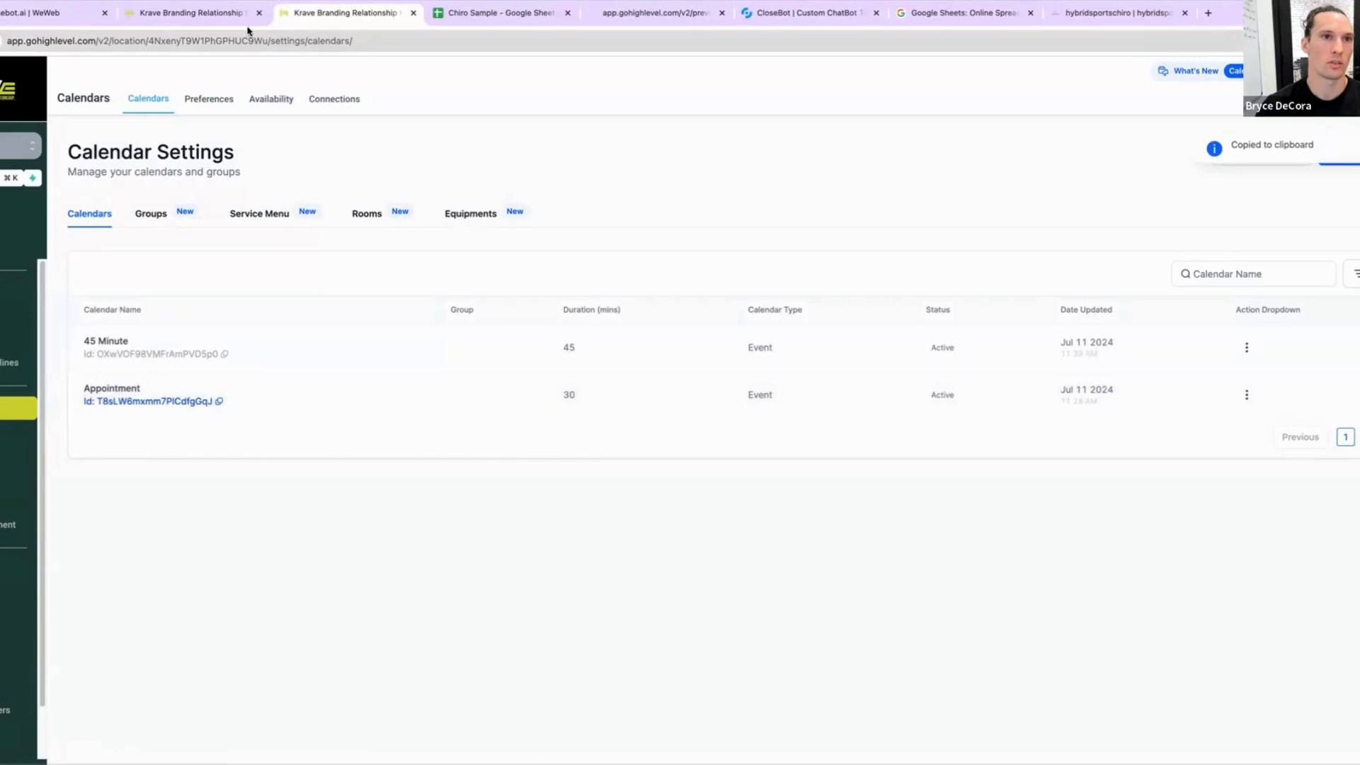
{"action": "left_click", "coordinate": [211, 14]}
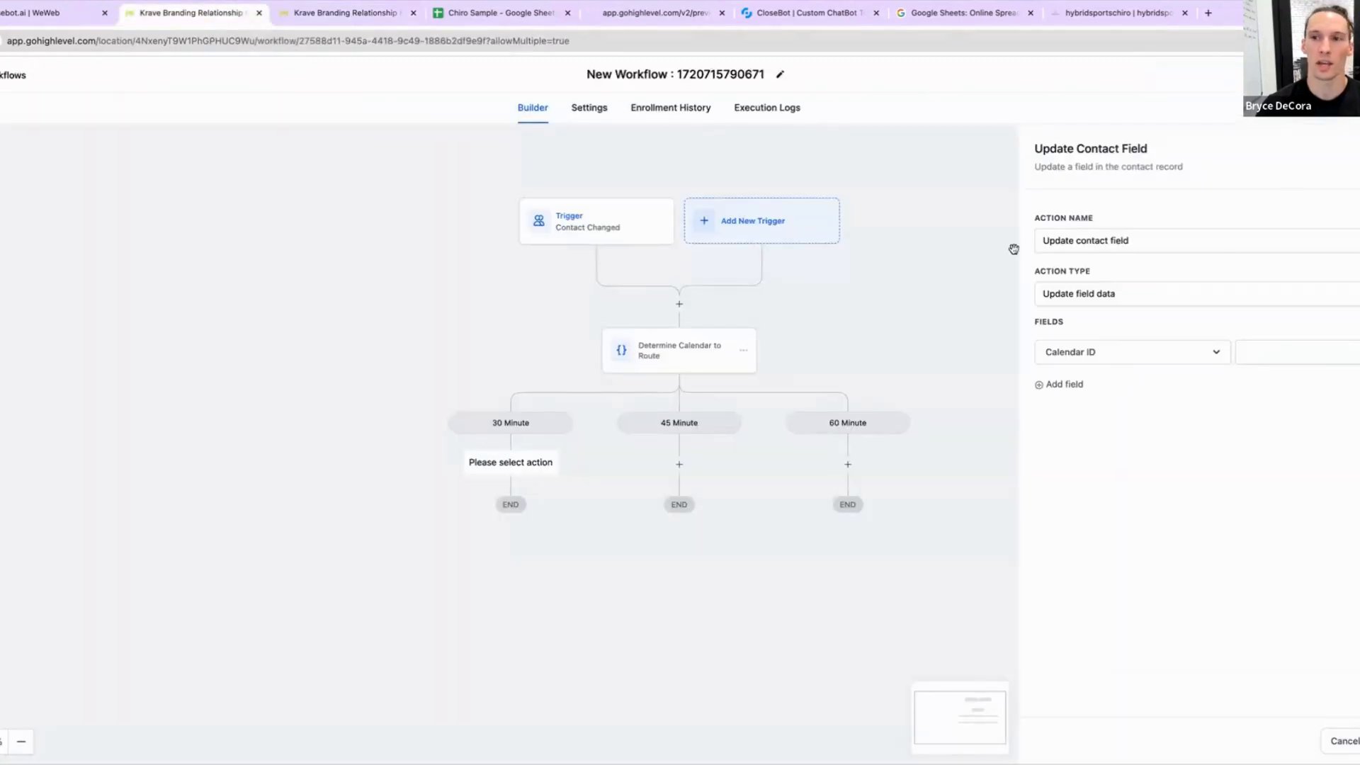
{"action": "left_click", "coordinate": [1288, 356]}
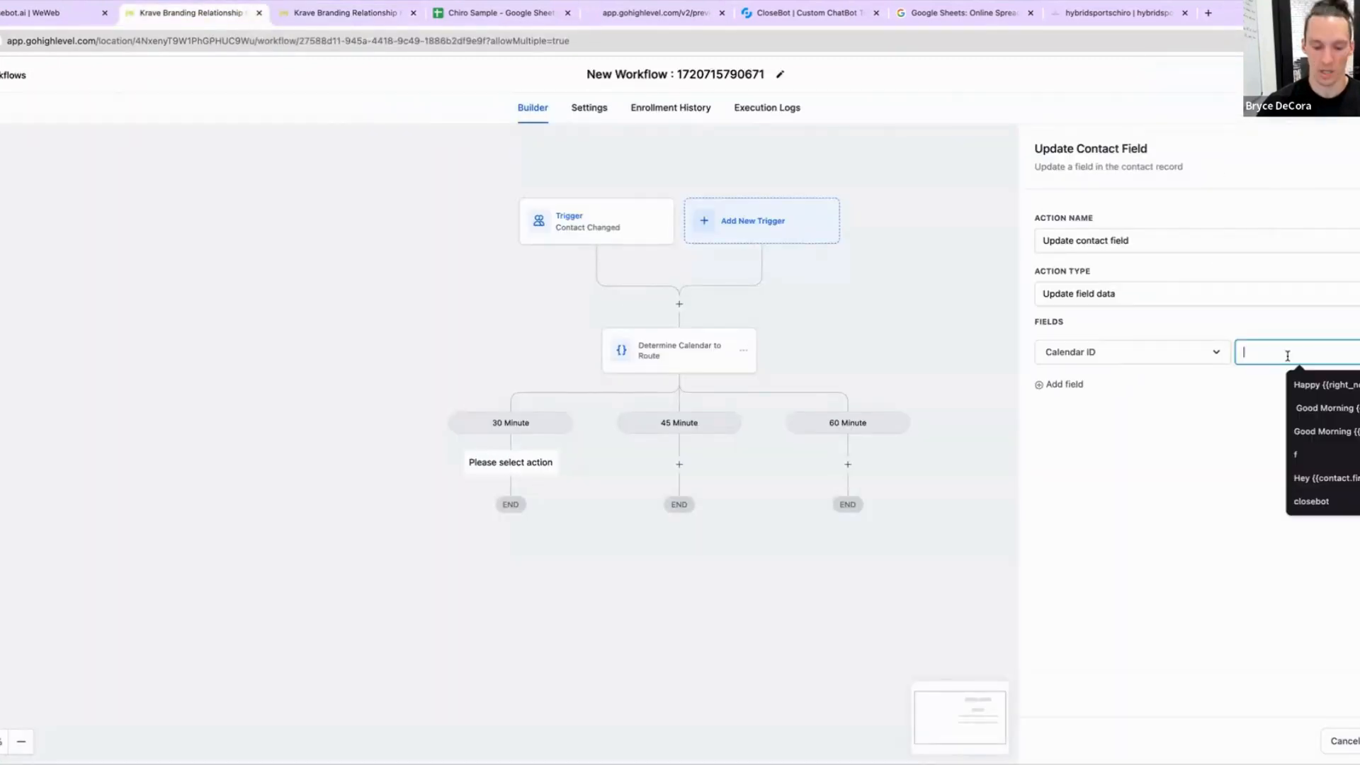
{"action": "key", "text": "ctrl+v"}
{"action": "left_click", "coordinate": [1359, 741]}
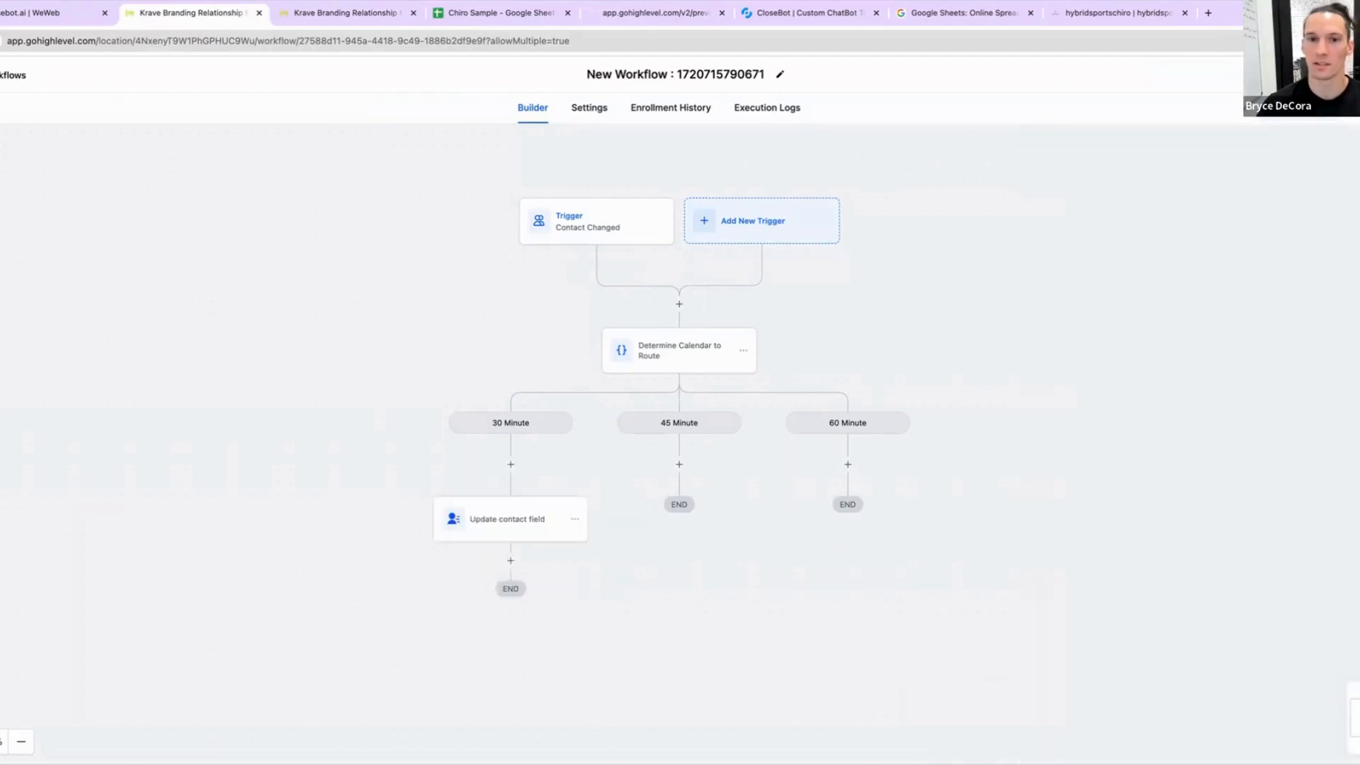
{"action": "left_click", "coordinate": [574, 519]}
{"action": "left_click", "coordinate": [623, 570]}
{"action": "left_click", "coordinate": [704, 547]}
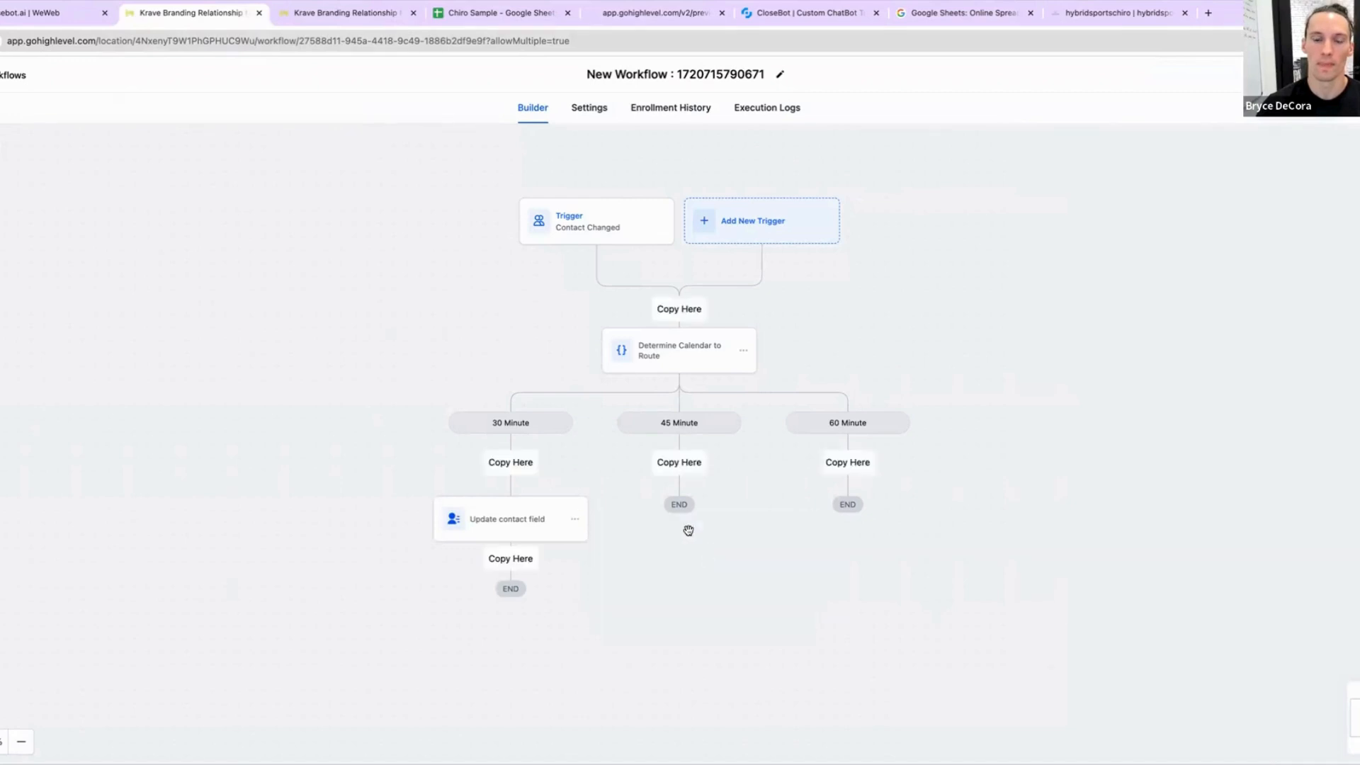
{"action": "left_click", "coordinate": [685, 450]}
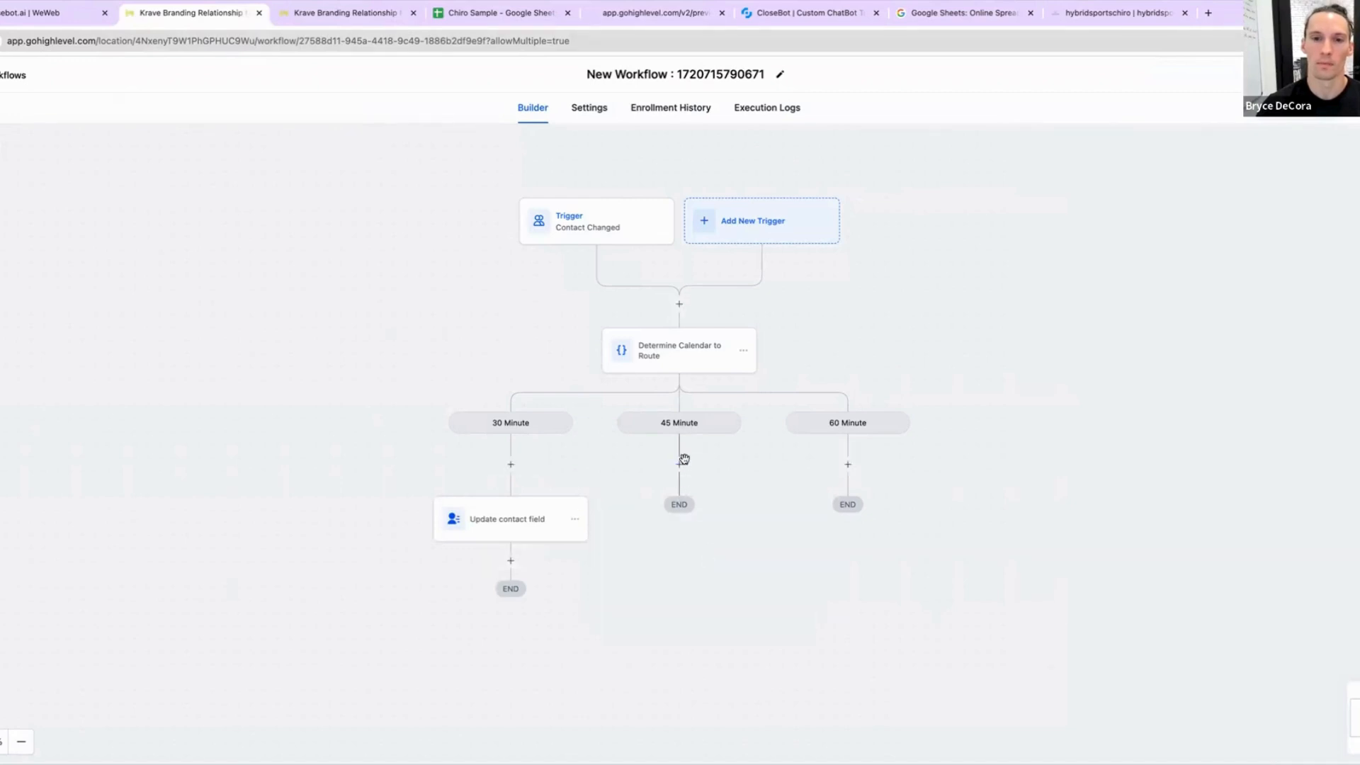
Step: Copy the 30 Minute branch's Update Contact Field action into the 45 Minute branch
{"action": "left_click", "coordinate": [574, 519]}
{"action": "left_click", "coordinate": [623, 570]}
{"action": "left_click", "coordinate": [700, 546]}
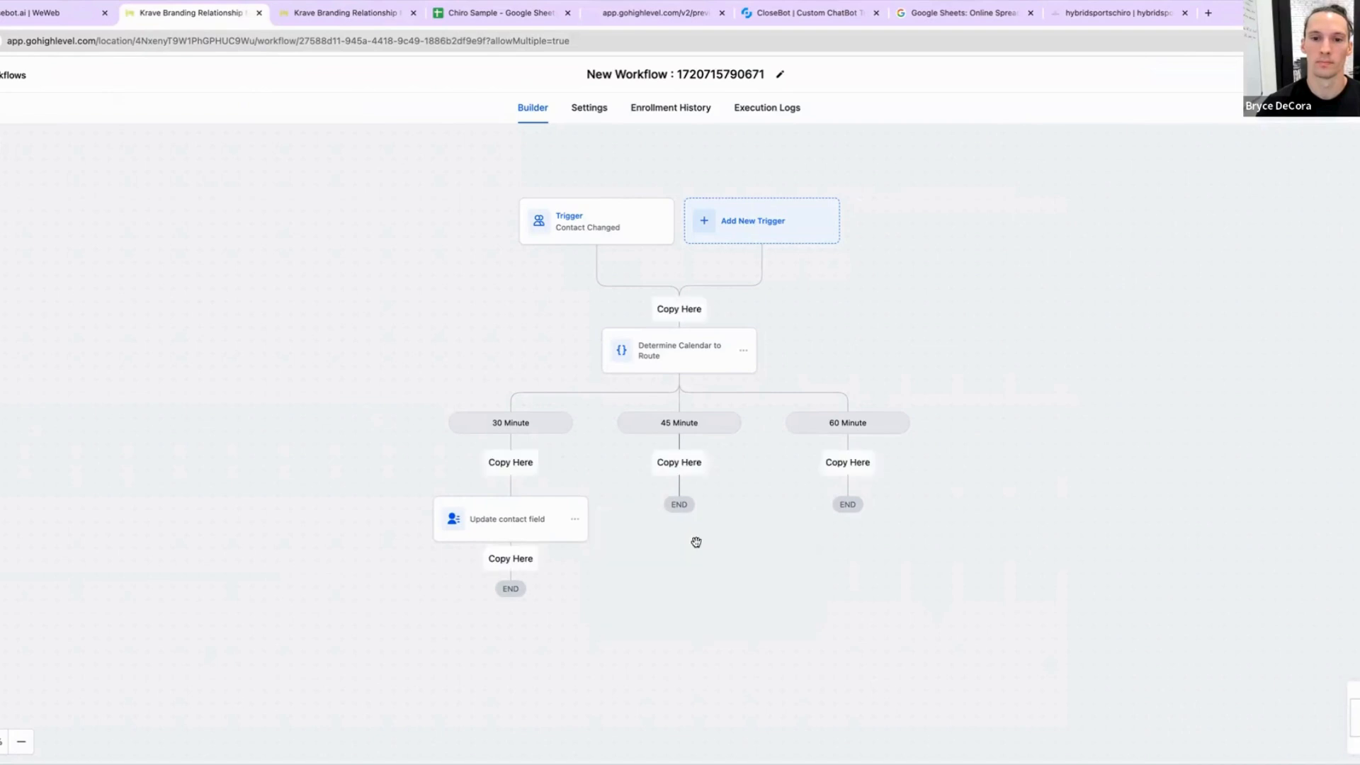
{"action": "left_click", "coordinate": [679, 461]}
Step: Copy the 45 Minute branch's Update Contact Field action into the 60 Minute branch
{"action": "left_click", "coordinate": [745, 519]}
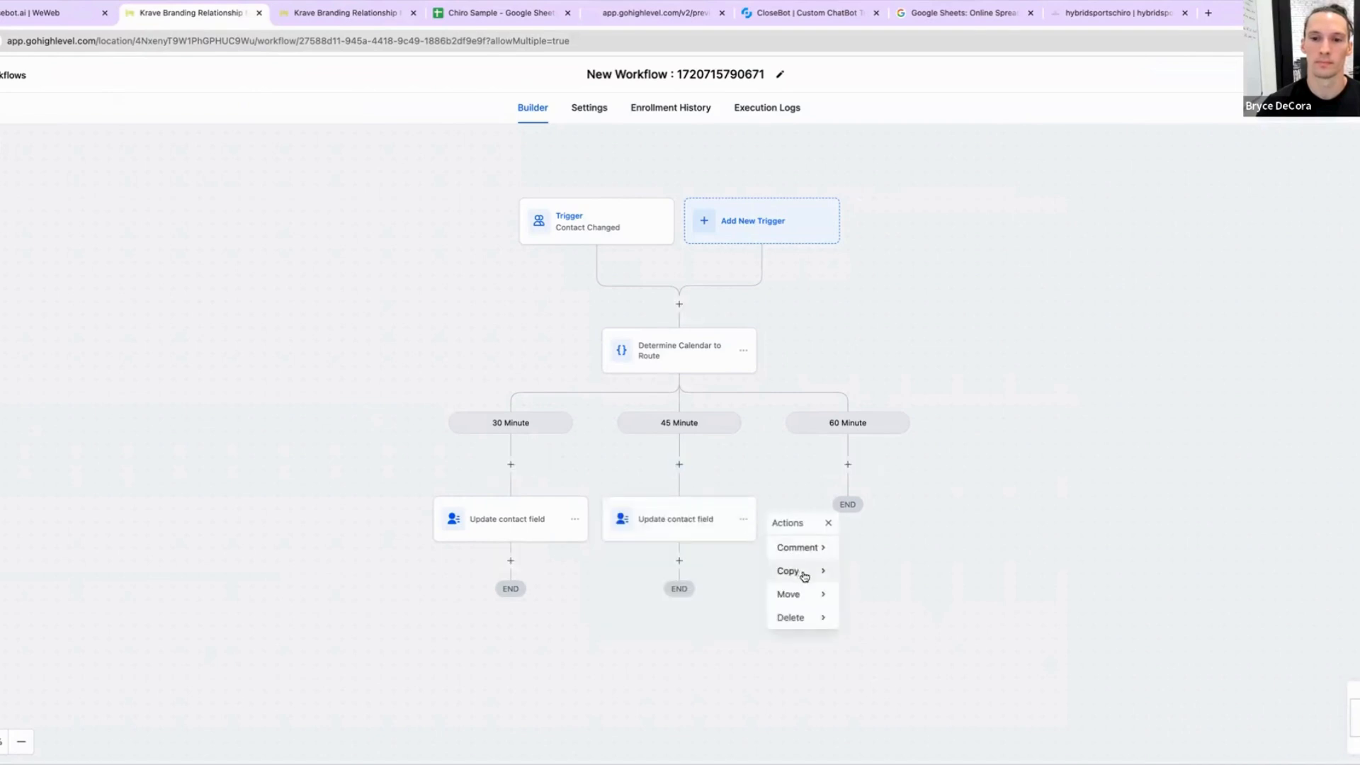
{"action": "left_click", "coordinate": [801, 570]}
{"action": "left_click", "coordinate": [859, 547]}
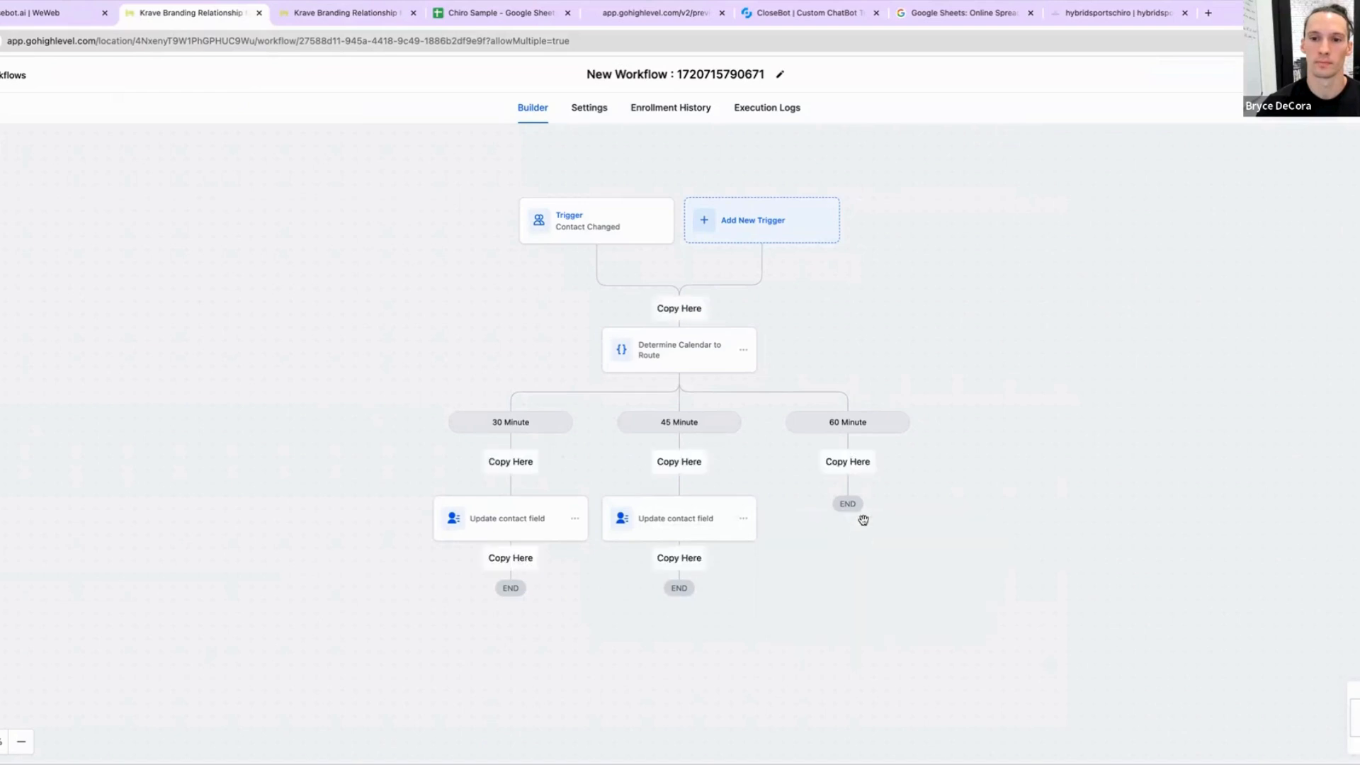
{"action": "left_click", "coordinate": [853, 462]}
Step: Replace the 45 Minute branch's Calendar ID value with the copied 45 Minute calendar ID and save the action
{"action": "left_click", "coordinate": [710, 518]}
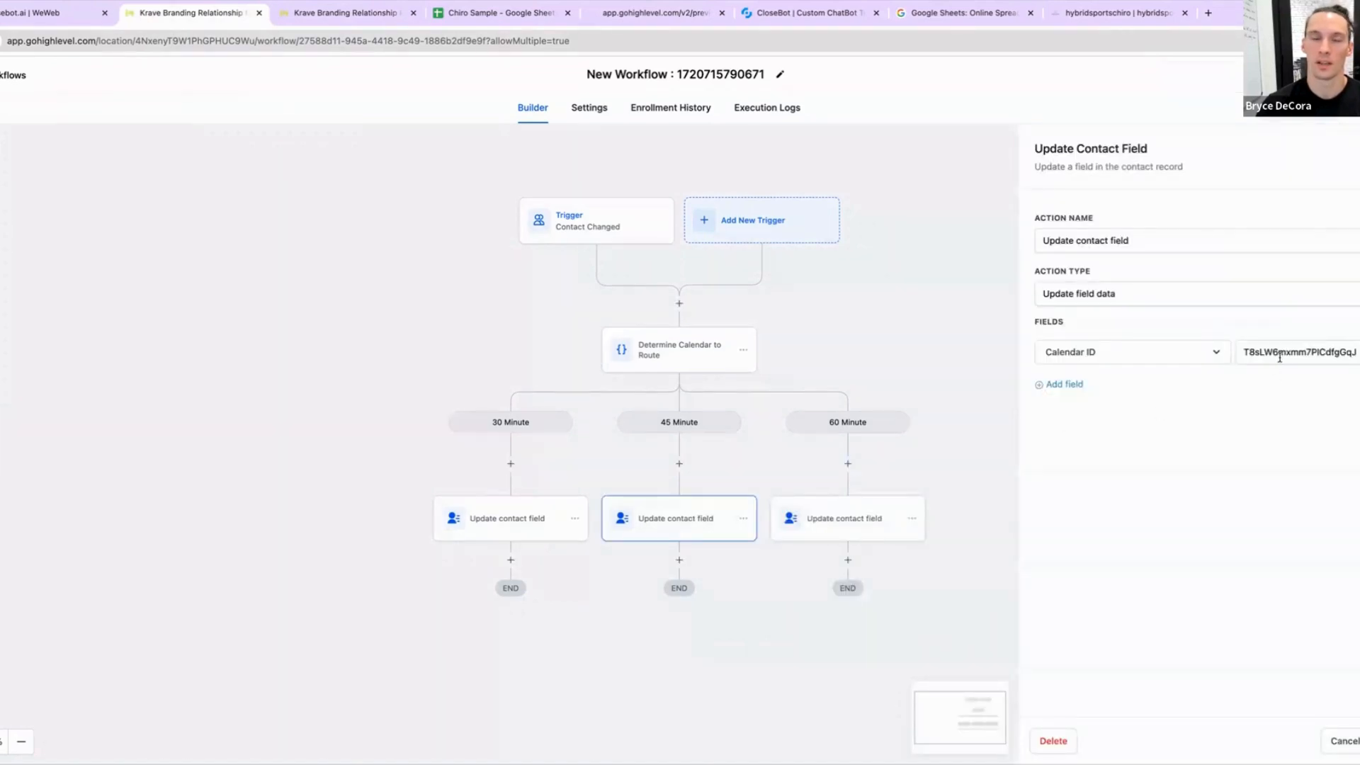
{"action": "left_click", "coordinate": [312, 14]}
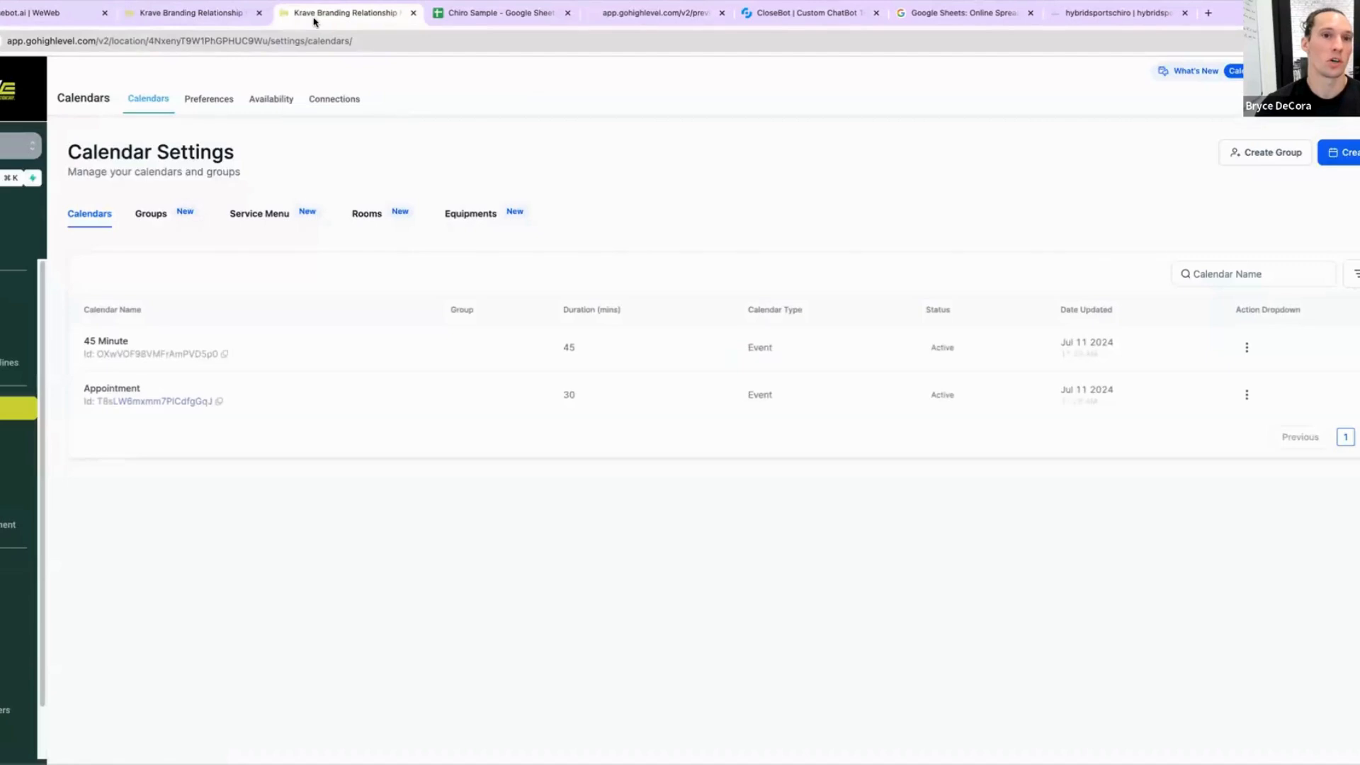
{"action": "left_click", "coordinate": [225, 355]}
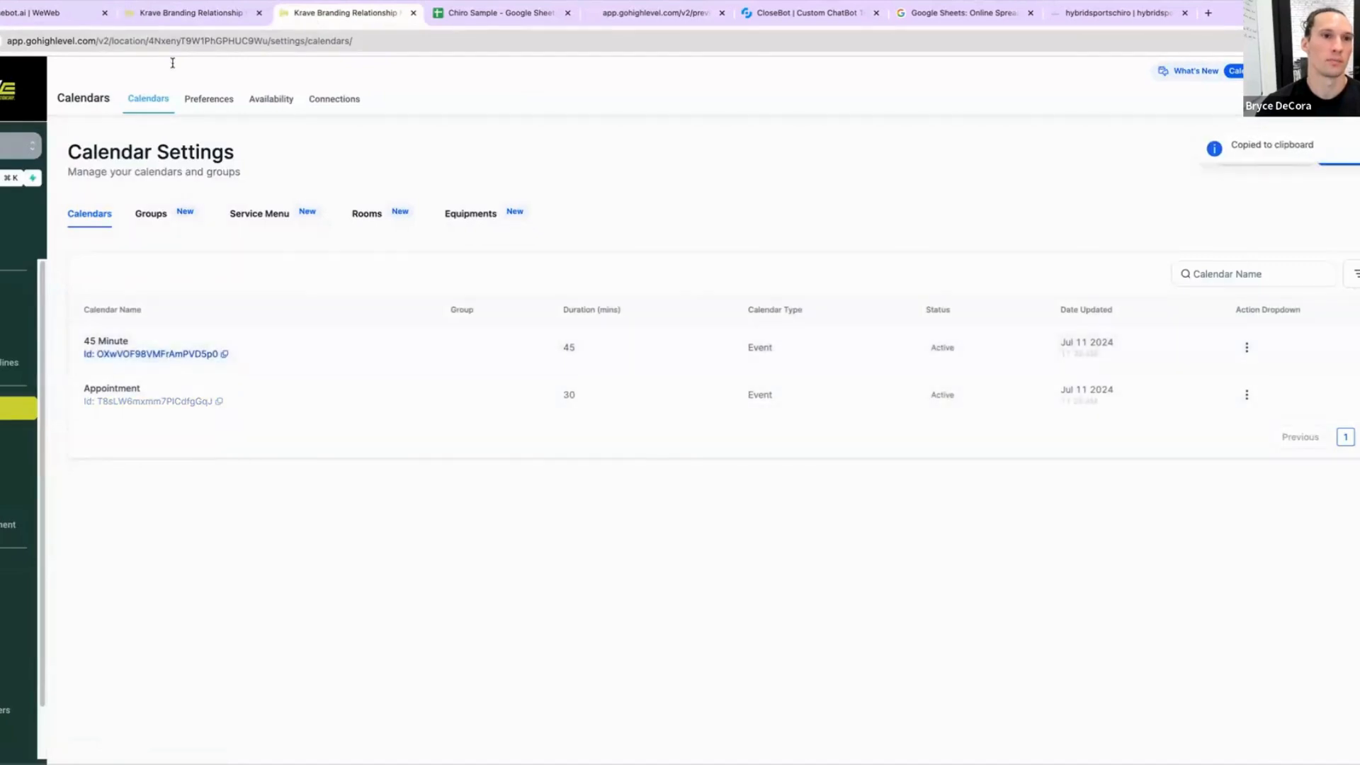
{"action": "left_click", "coordinate": [180, 14]}
{"action": "double_click", "coordinate": [1294, 347]}
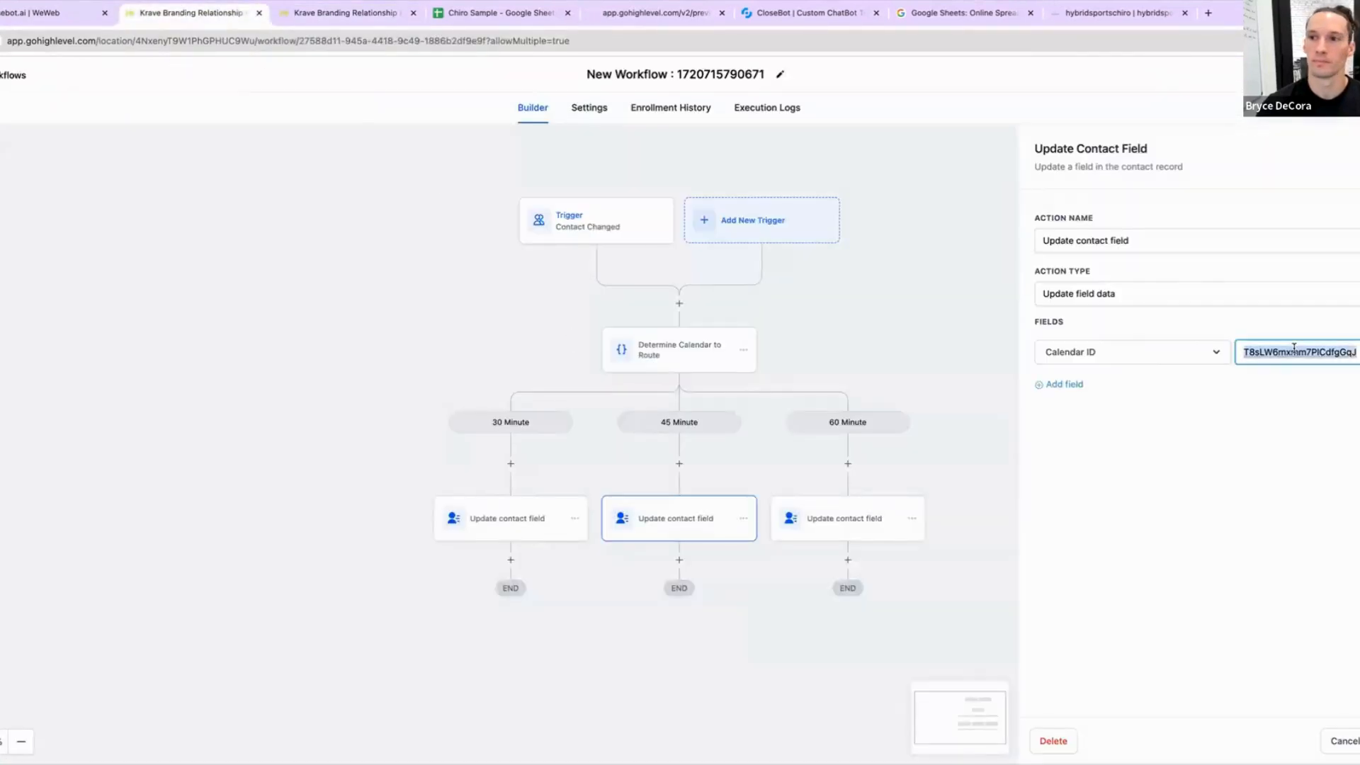
{"action": "key", "text": "ctrl+v"}
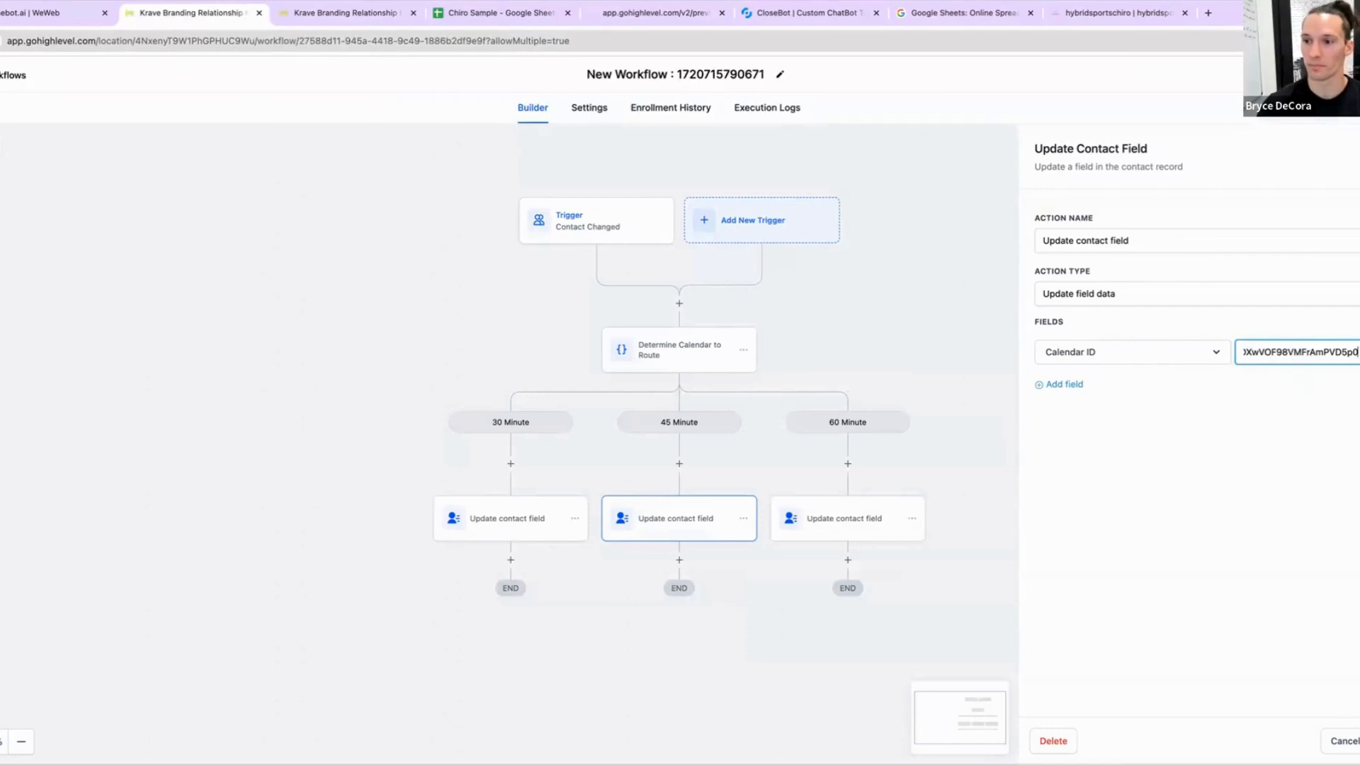
{"action": "left_click", "coordinate": [1359, 741]}
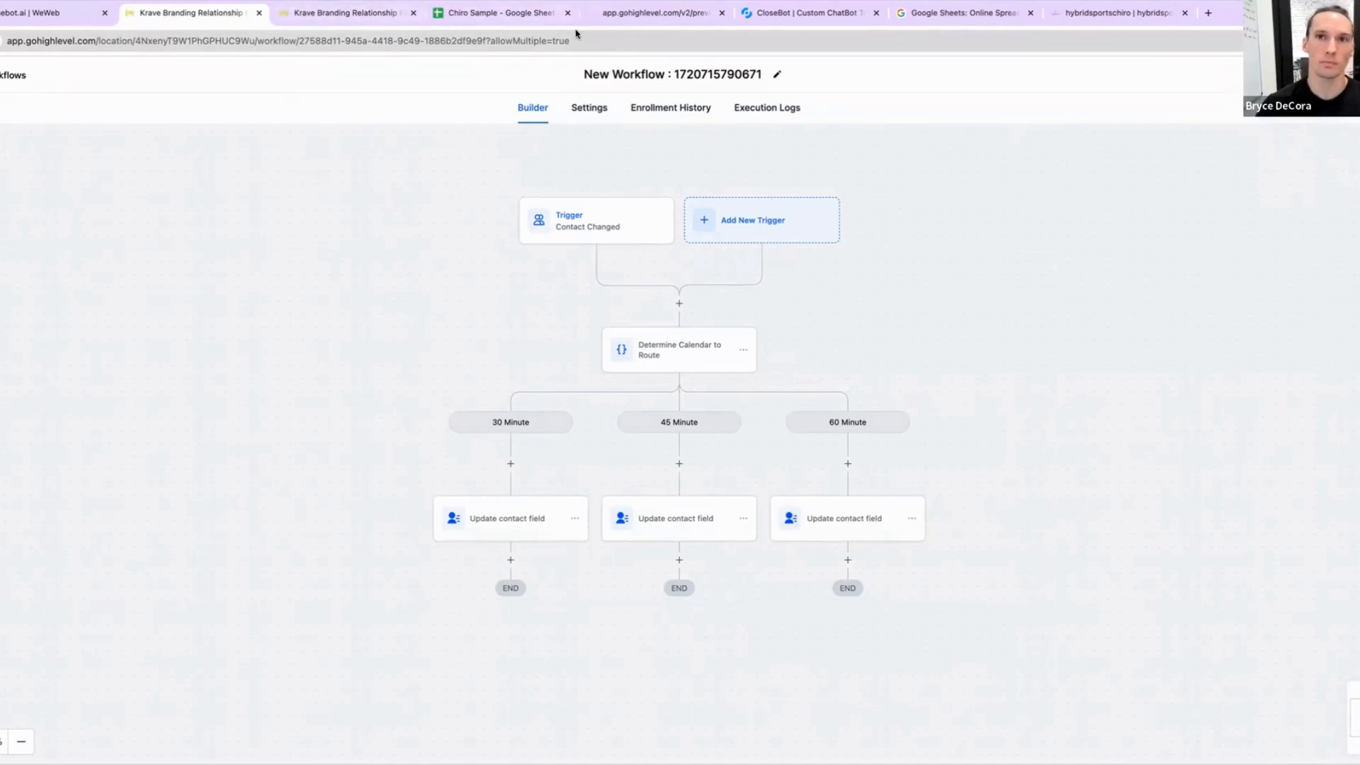
Step: In CloseBot, open the booking objective, set its Auto Update calendar to Other and clear the Calendar ID field
{"action": "left_click", "coordinate": [769, 14]}
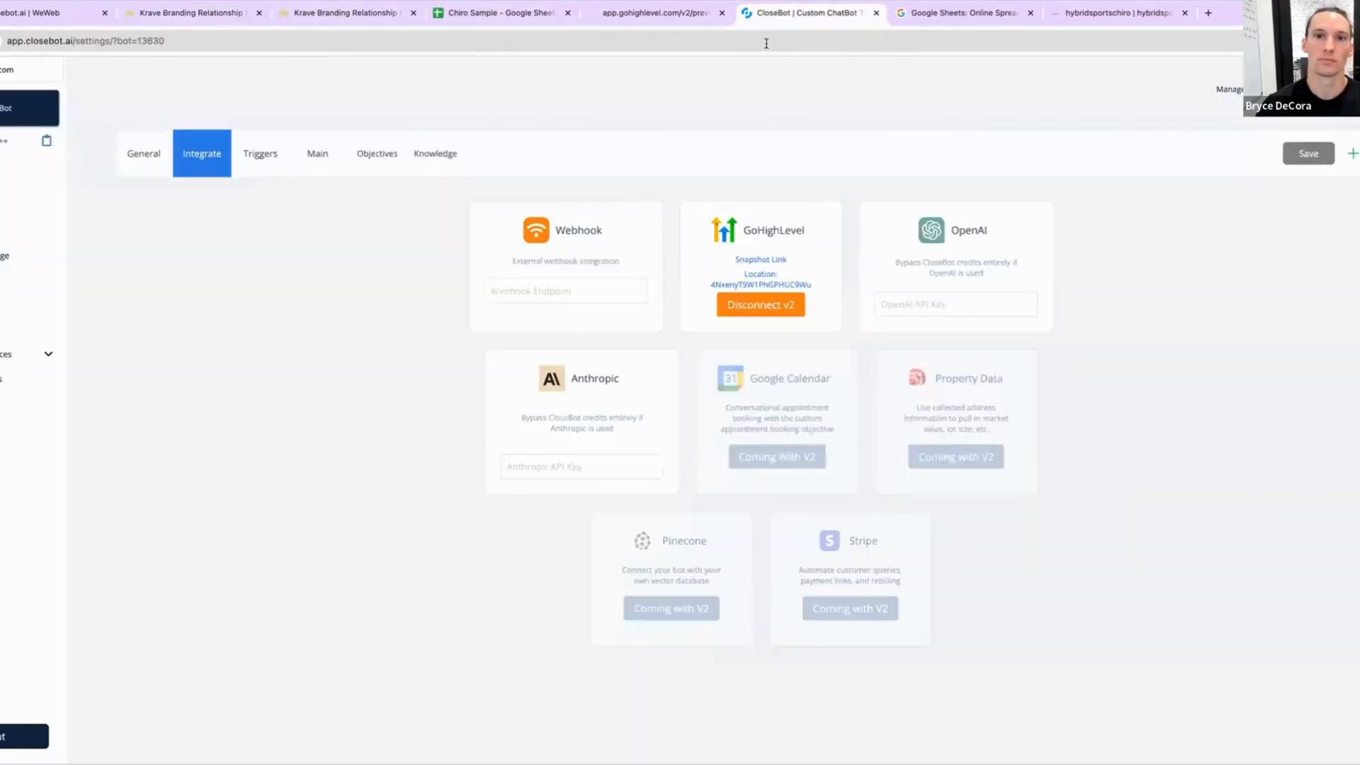
{"action": "left_click", "coordinate": [385, 162]}
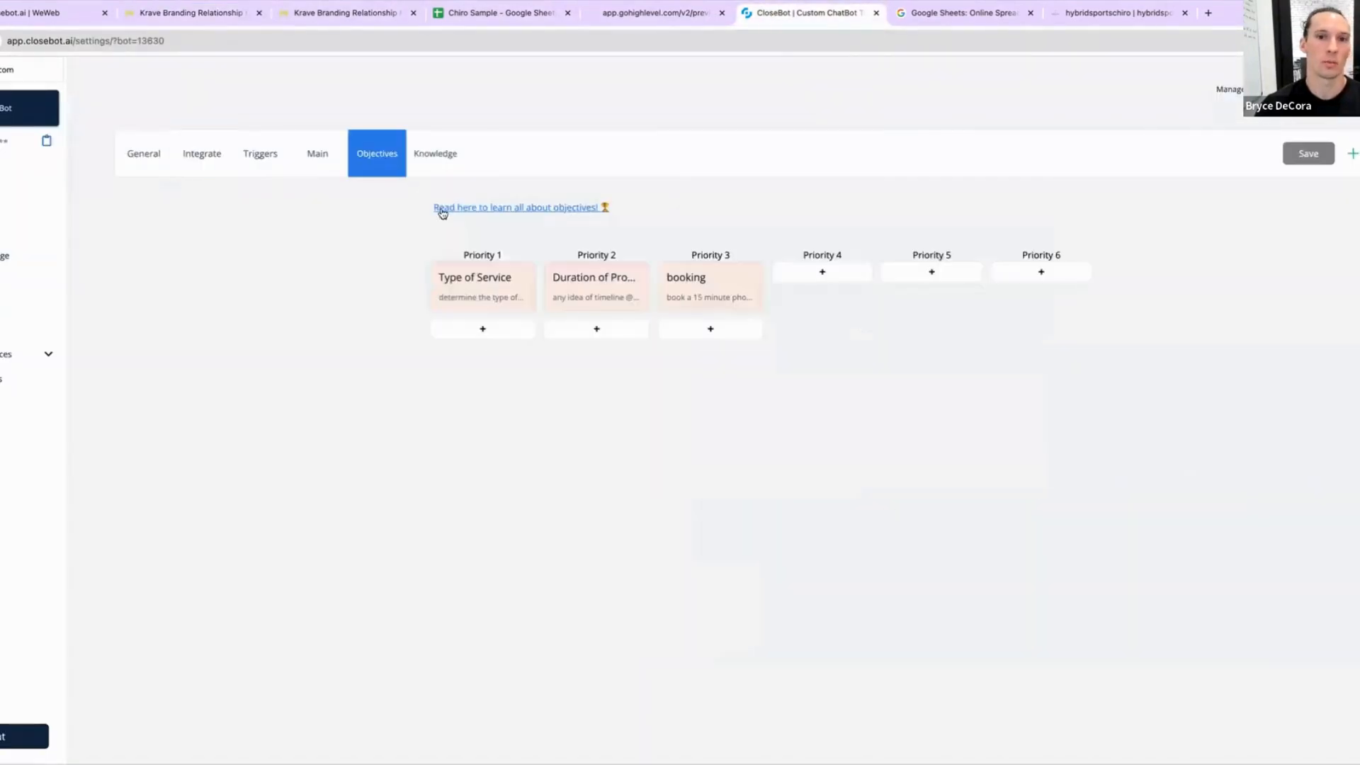
{"action": "left_click", "coordinate": [707, 299]}
{"action": "scroll", "coordinate": [615, 500], "scroll_direction": "down", "scroll_amount": 3}
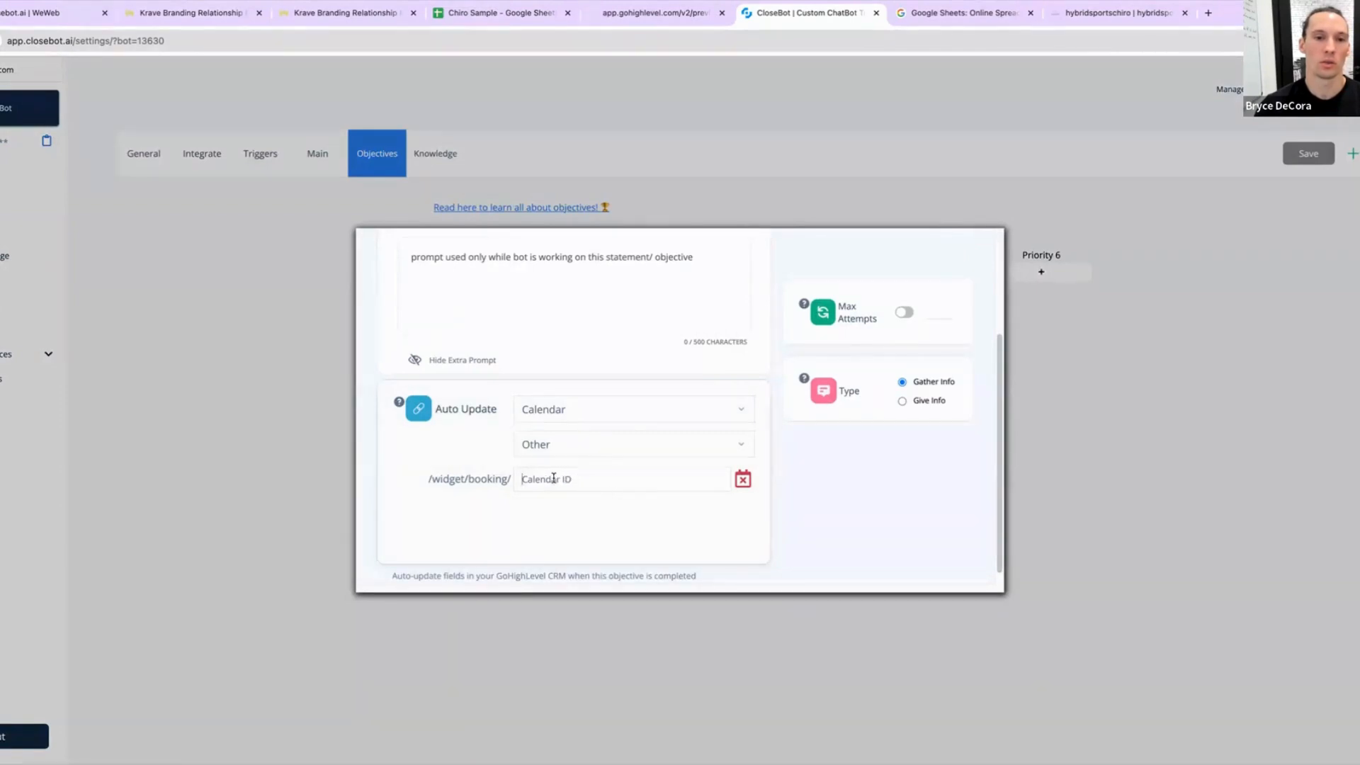
{"action": "left_click", "coordinate": [660, 483]}
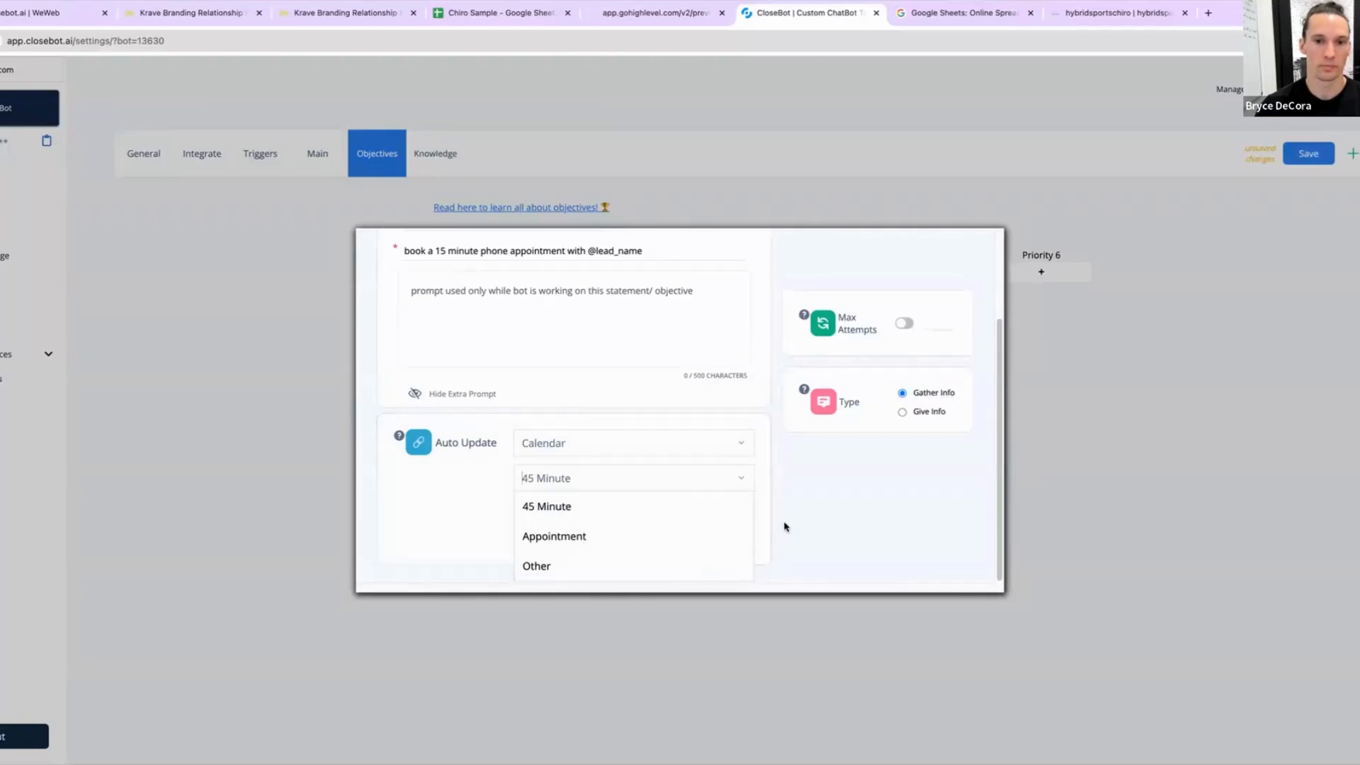
{"action": "left_click", "coordinate": [699, 564]}
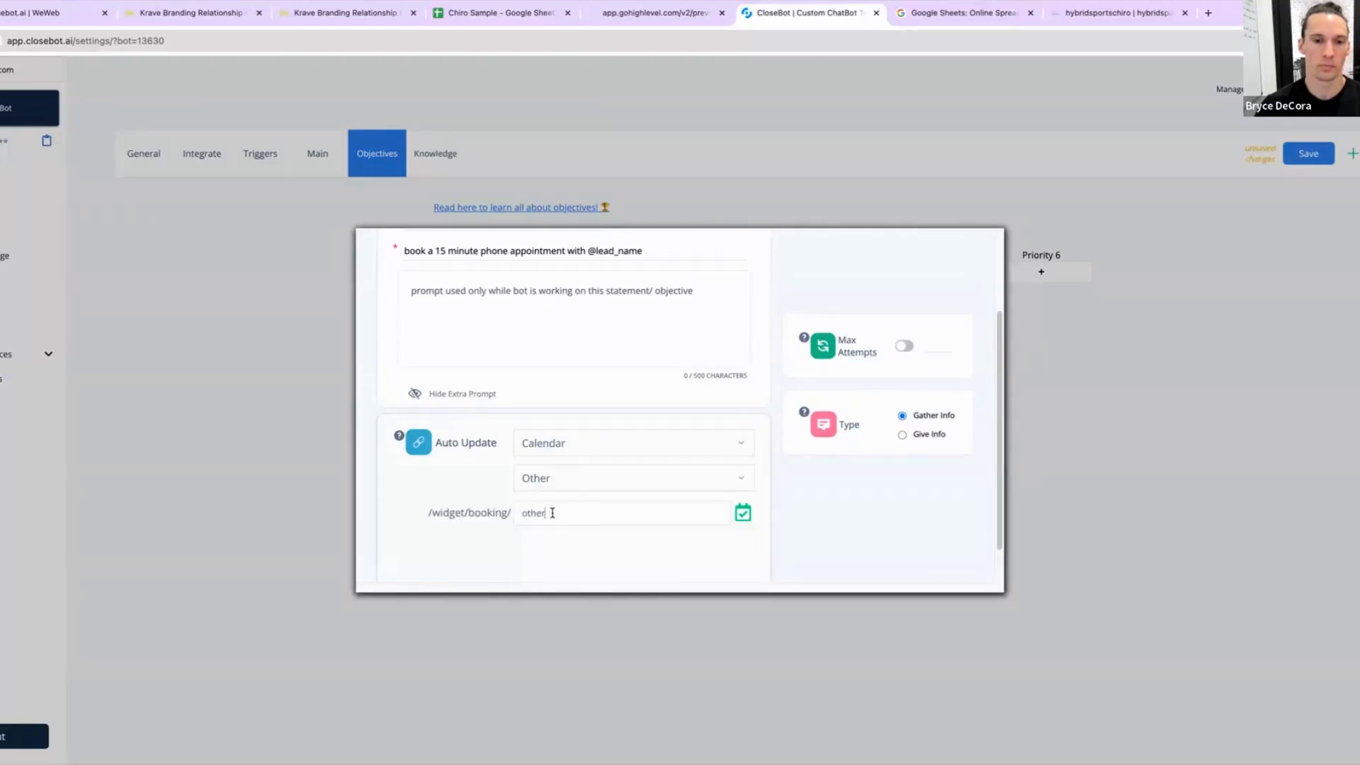
{"action": "double_click", "coordinate": [553, 513]}
{"action": "key", "text": "BackSpace"}
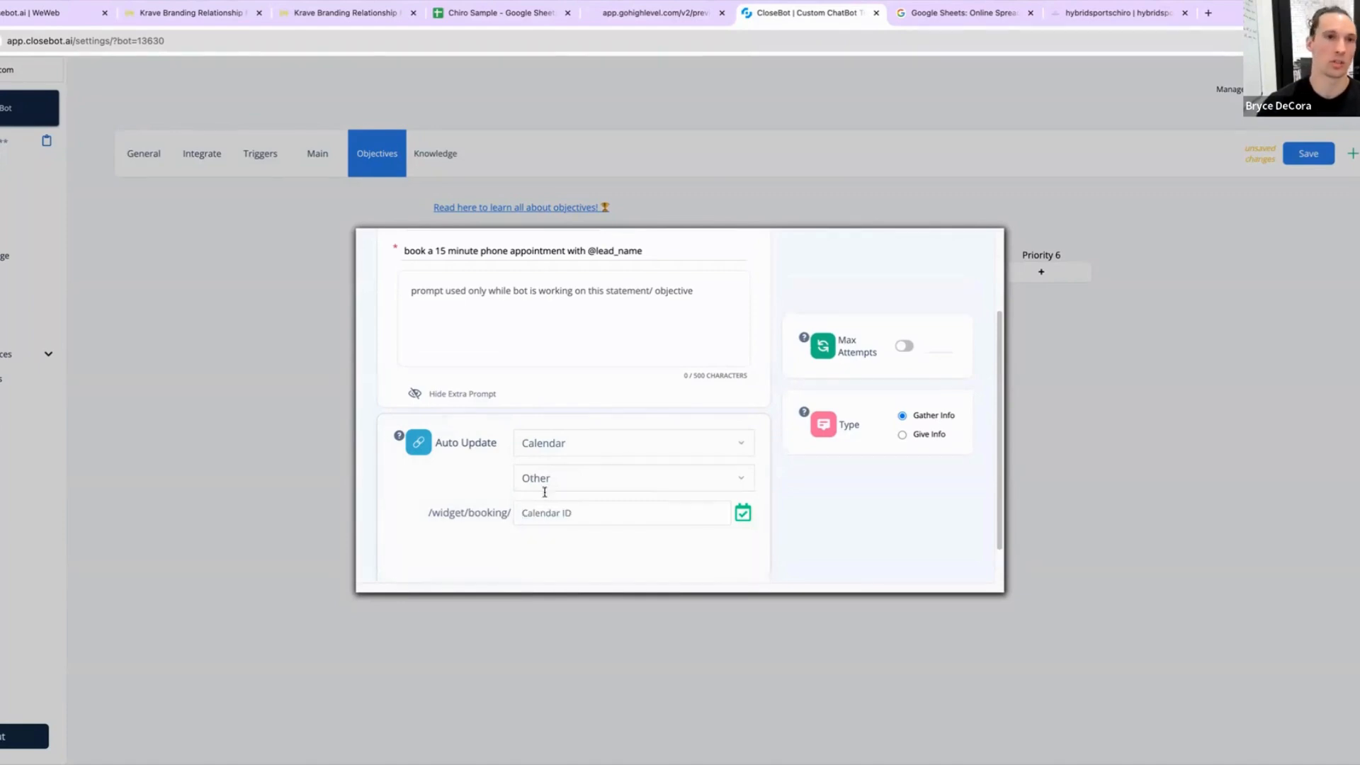
Step: Search the location's custom fields for the Calendar ID field and copy its unique key
{"action": "left_click", "coordinate": [328, 14]}
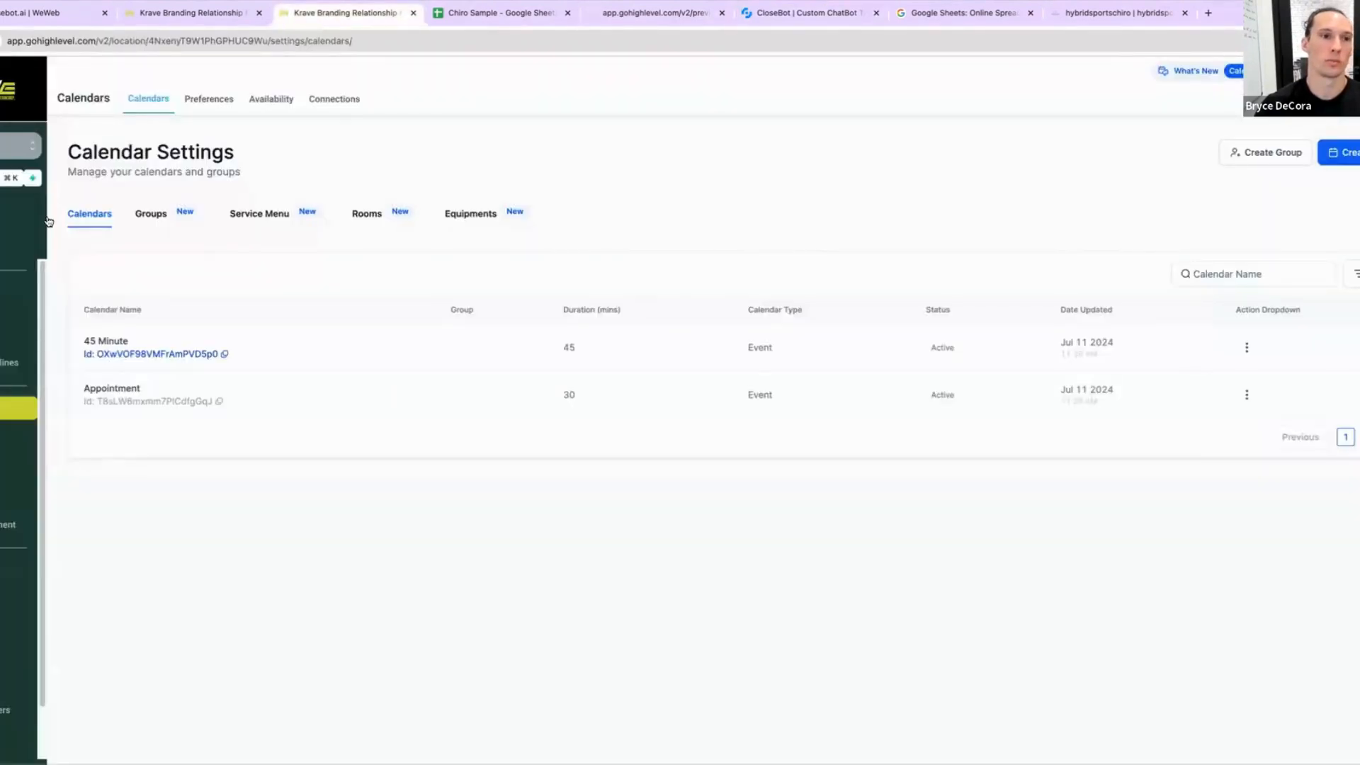
{"action": "left_click", "coordinate": [204, 14]}
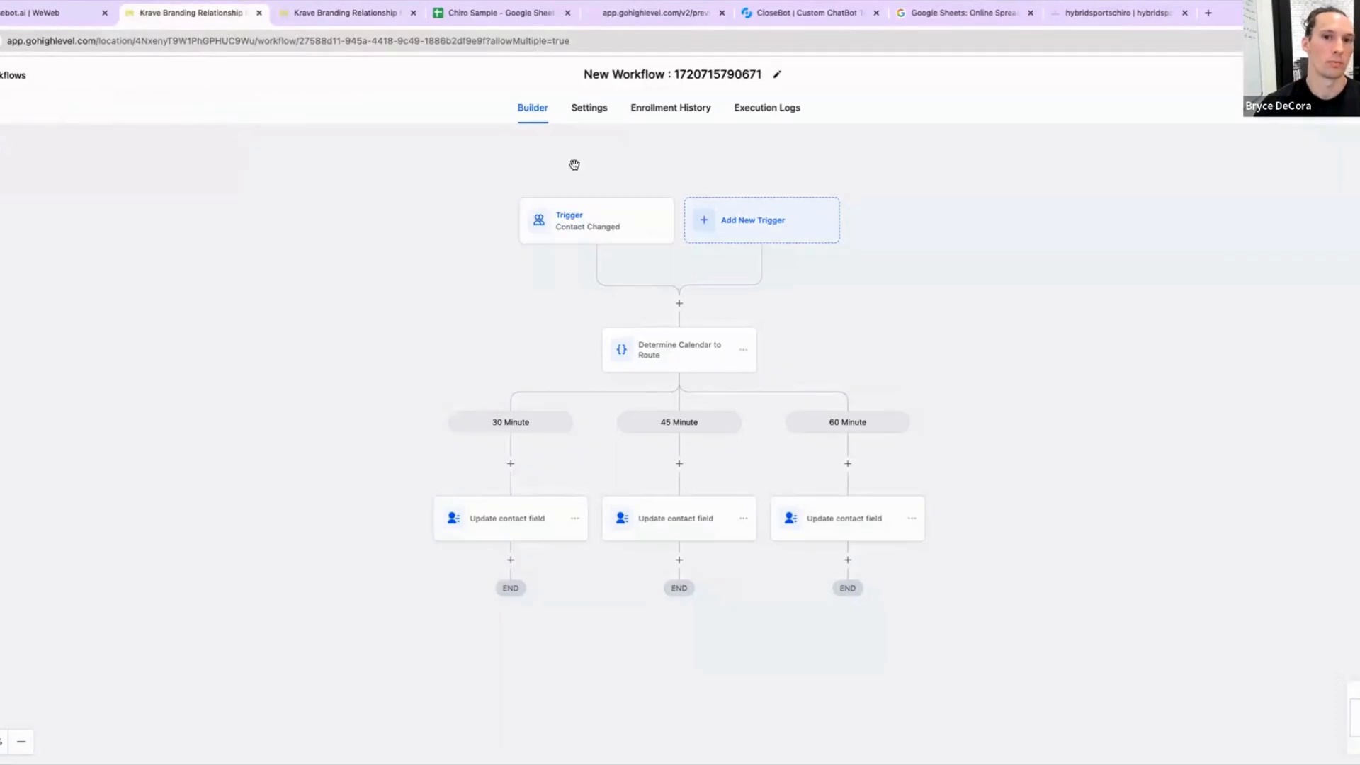
{"action": "left_click", "coordinate": [347, 13]}
{"action": "scroll", "coordinate": [19, 425], "scroll_direction": "down", "scroll_amount": 2}
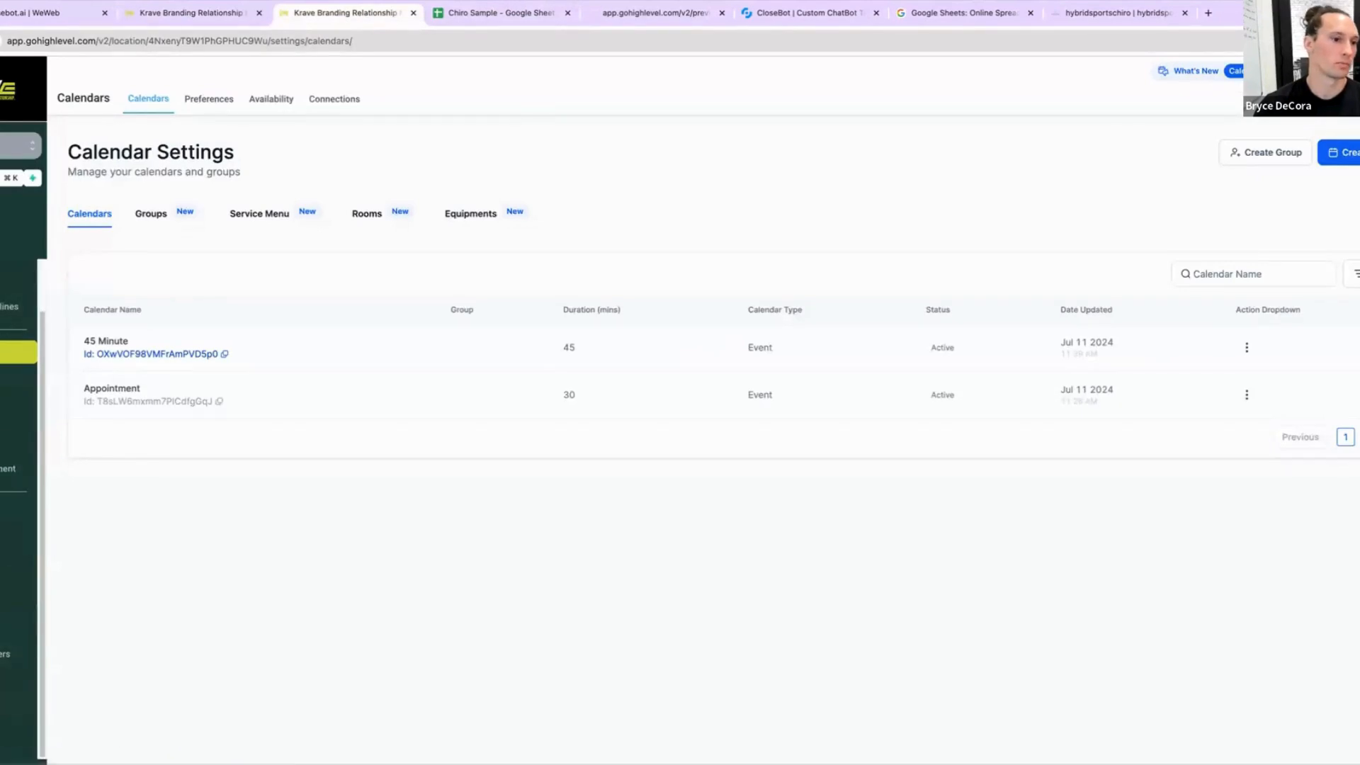
{"action": "left_click", "coordinate": [9, 226]}
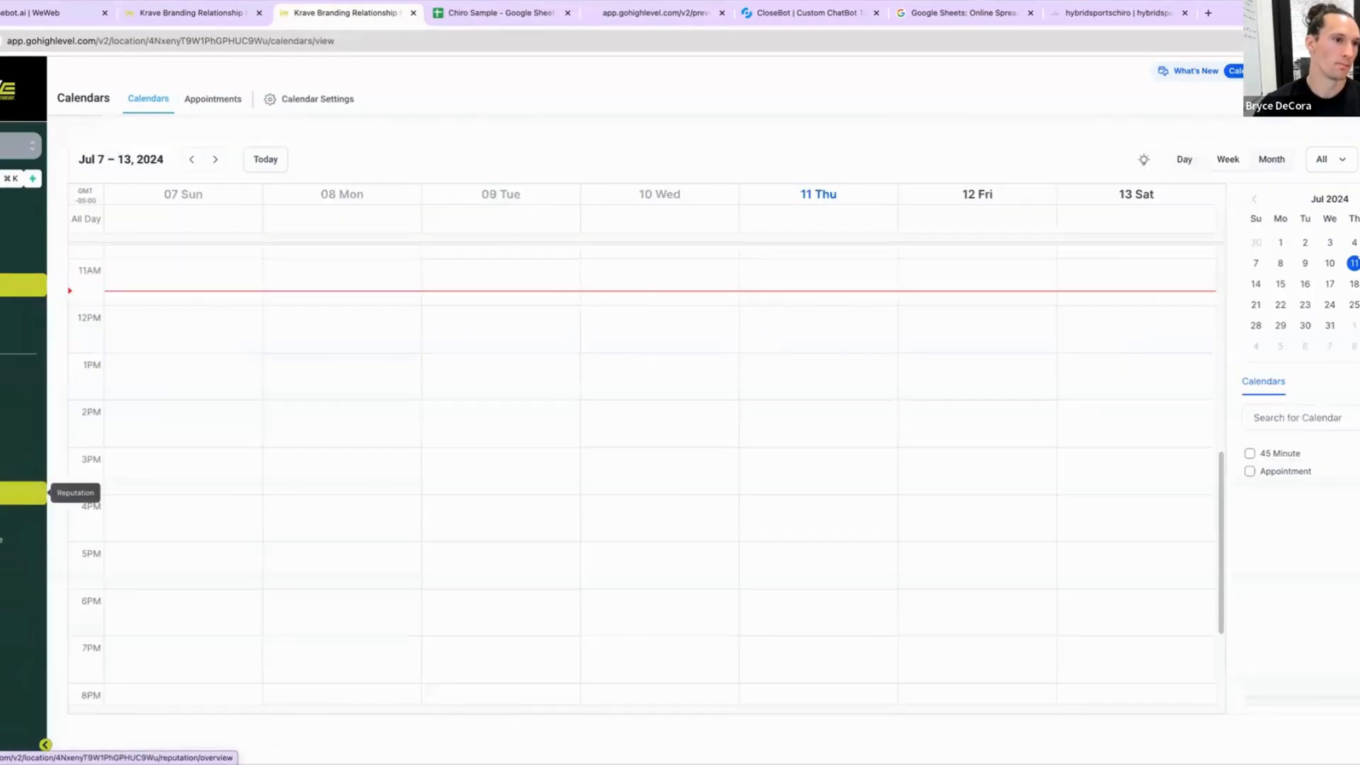
{"action": "left_click", "coordinate": [14, 739]}
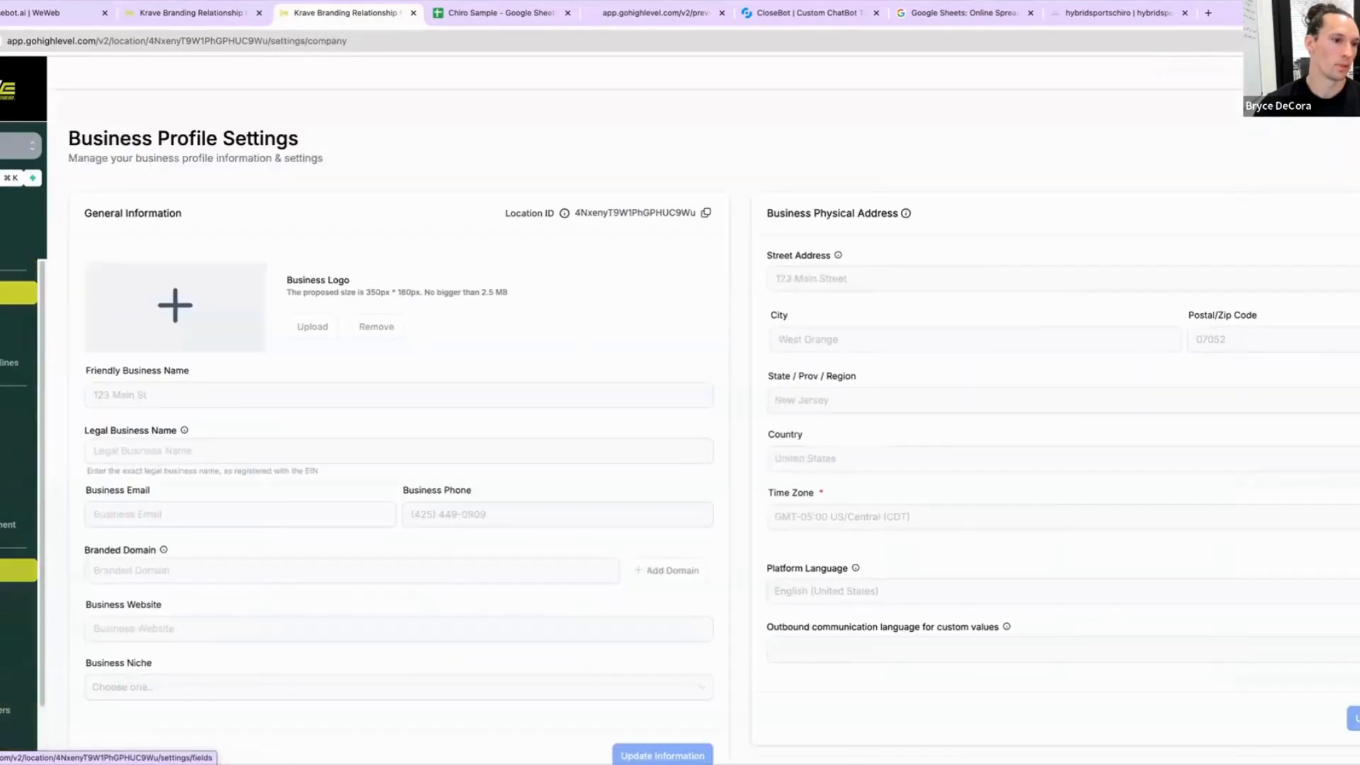
{"action": "left_click", "coordinate": [17, 570]}
{"action": "left_click", "coordinate": [138, 184]}
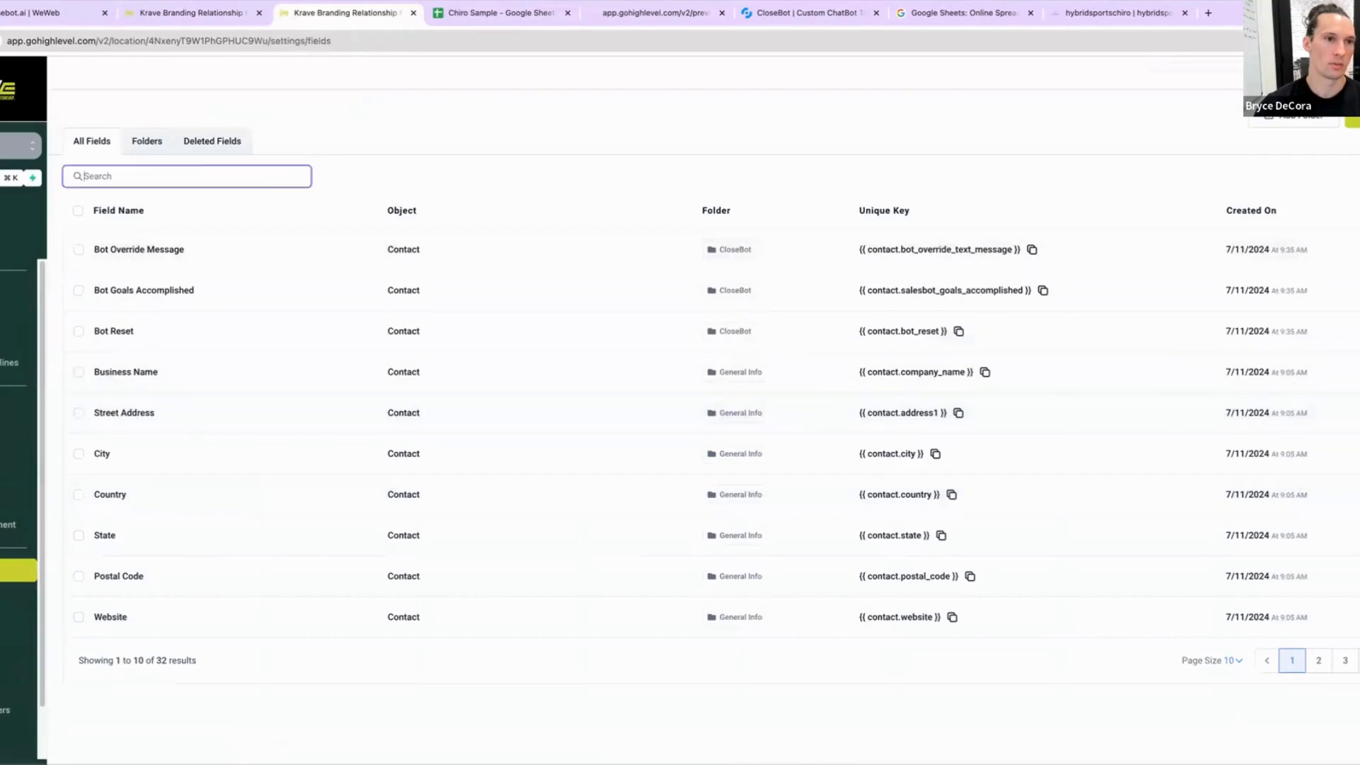
{"action": "type", "text": "calen"}
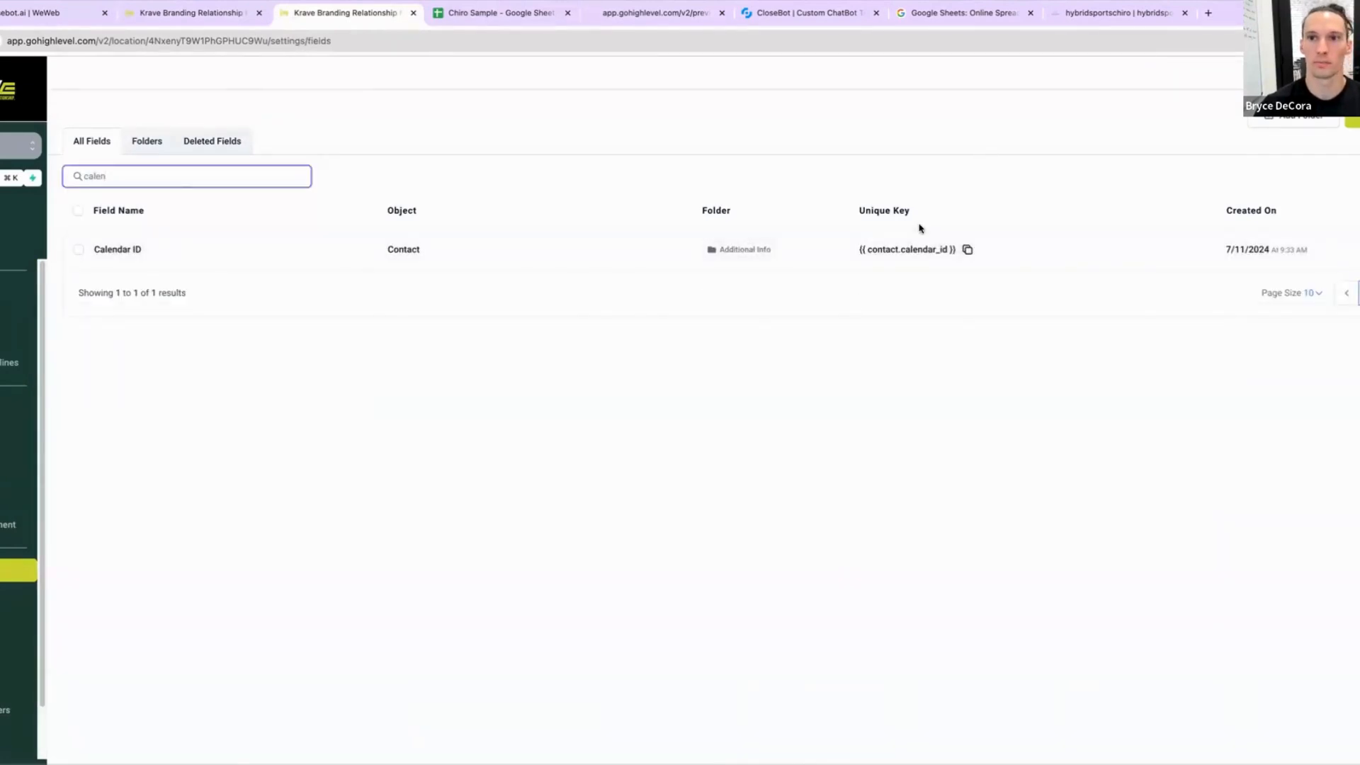
{"action": "left_click", "coordinate": [967, 249]}
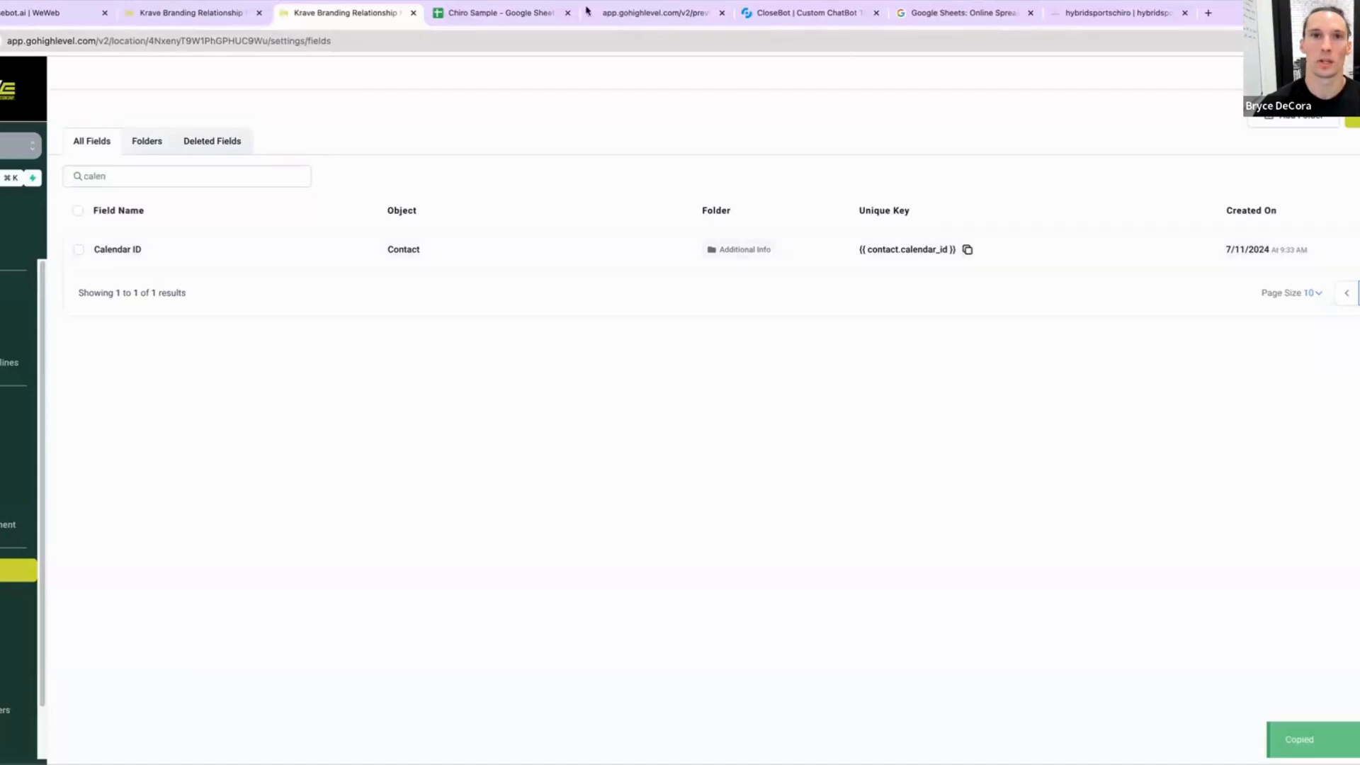
Step: Paste {{ contact.calendar_id }} into the booking objective's Calendar ID field in CloseBot
{"action": "left_click", "coordinate": [189, 13]}
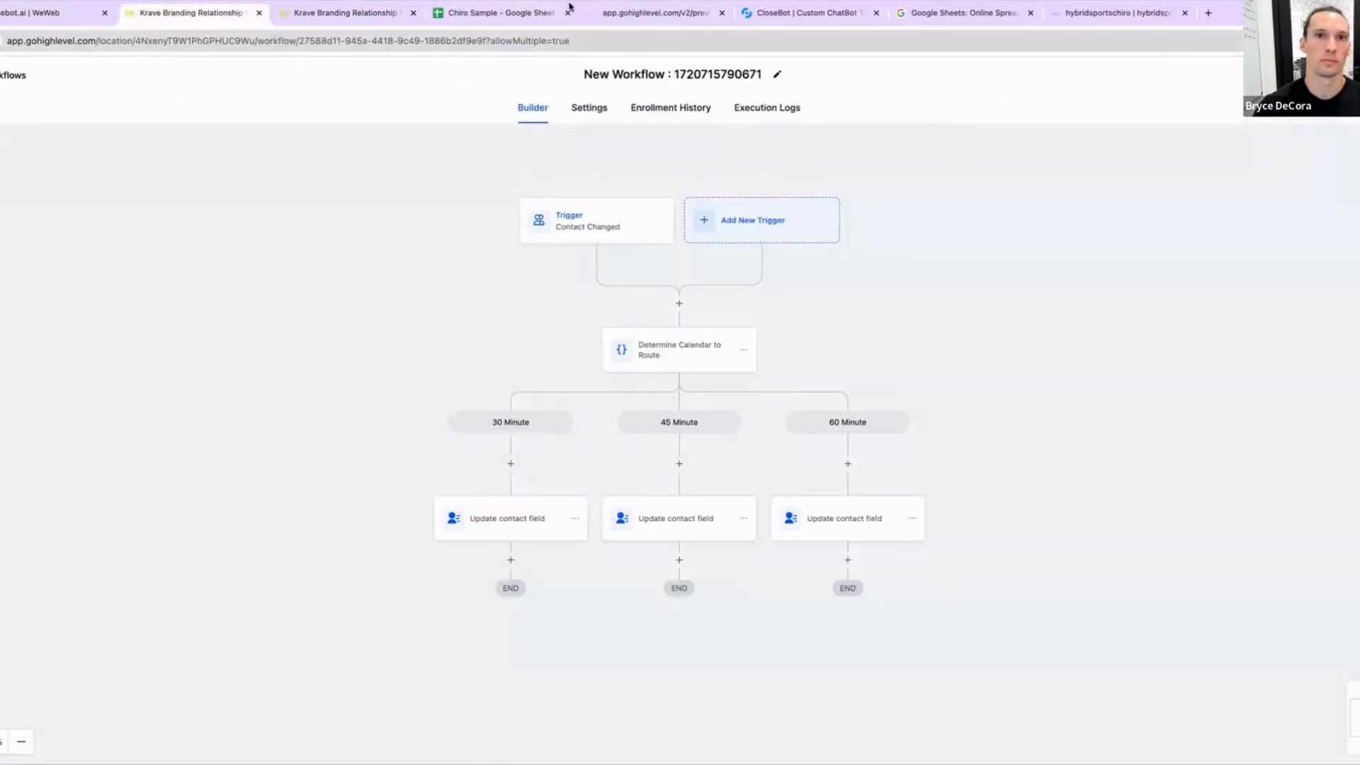
{"action": "left_click", "coordinate": [786, 13]}
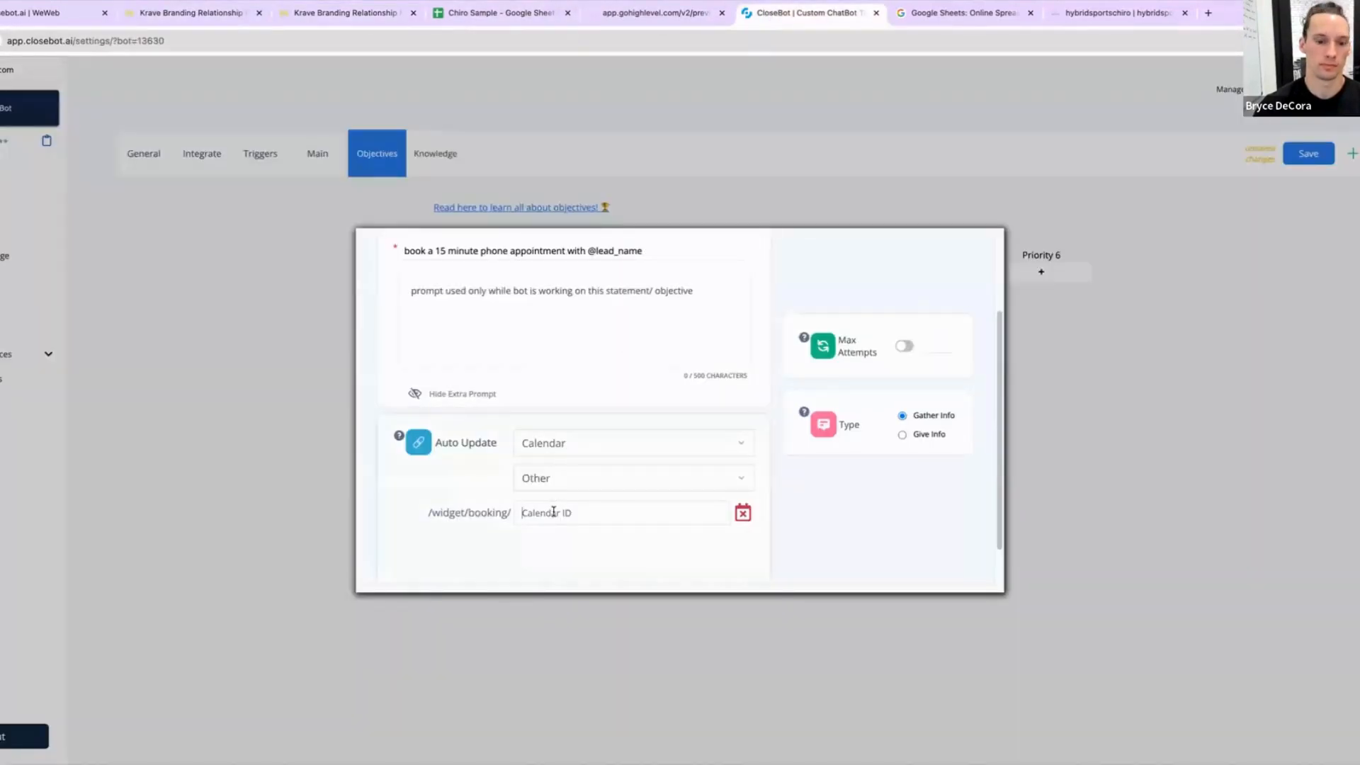
{"action": "left_click", "coordinate": [590, 507]}
{"action": "key", "text": "ctrl+v"}
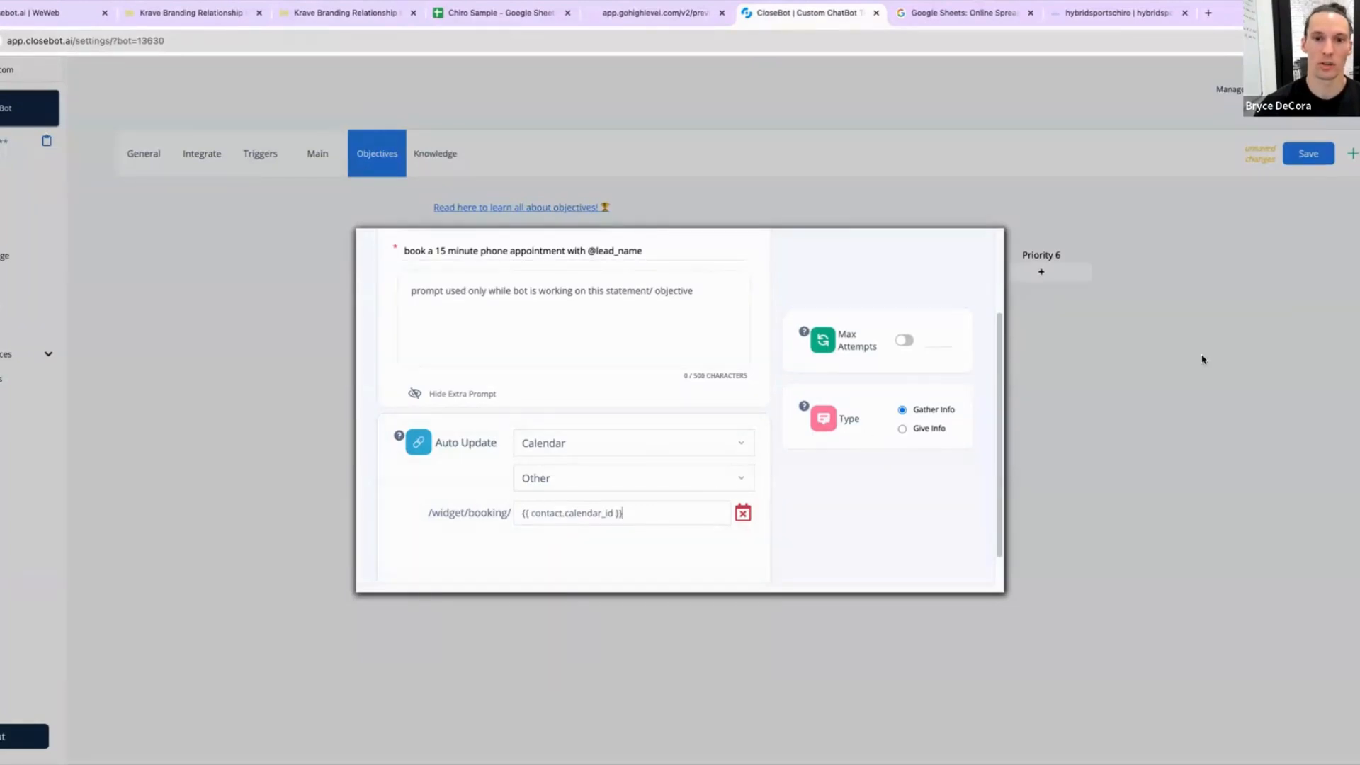
{"action": "scroll", "coordinate": [673, 486], "scroll_direction": "up", "scroll_amount": 2}
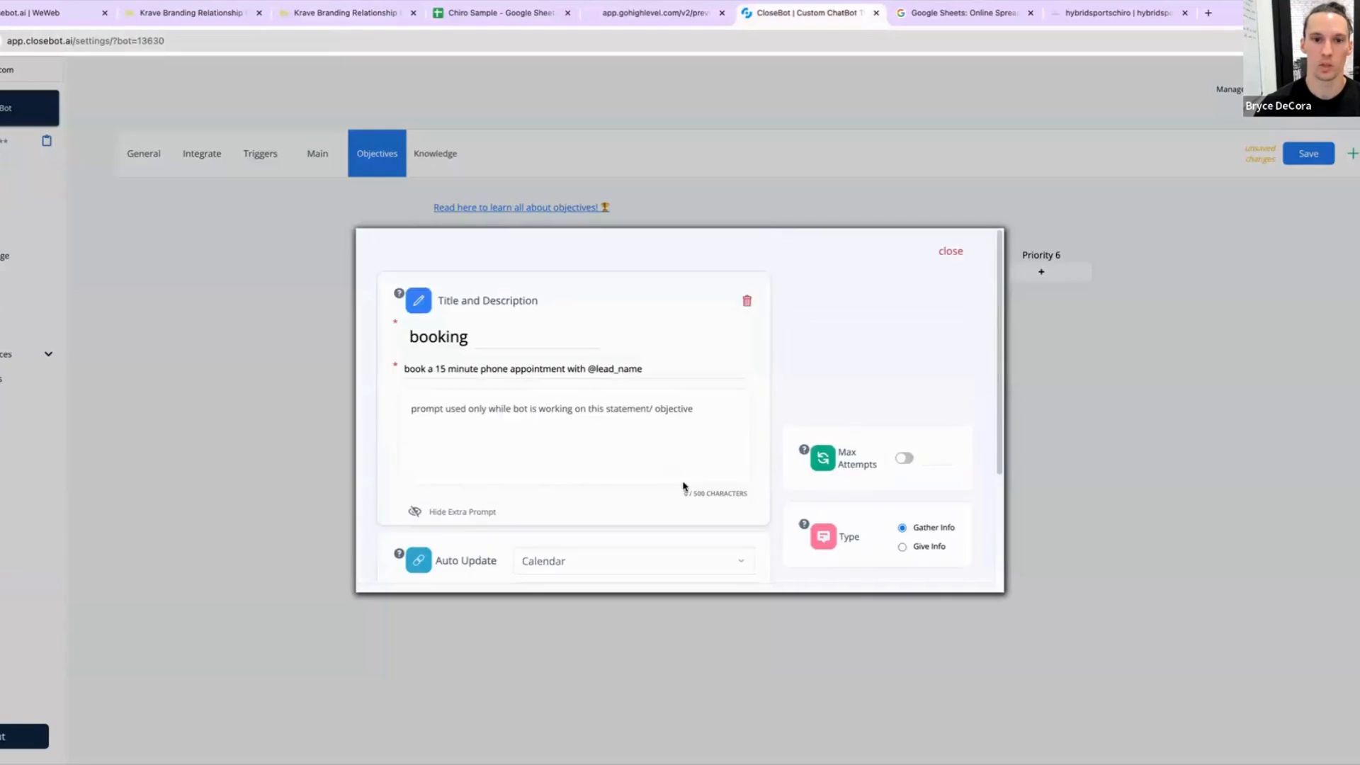
{"action": "scroll", "coordinate": [684, 486], "scroll_direction": "down", "scroll_amount": 2}
{"action": "scroll", "coordinate": [549, 467], "scroll_direction": "up", "scroll_amount": 2}
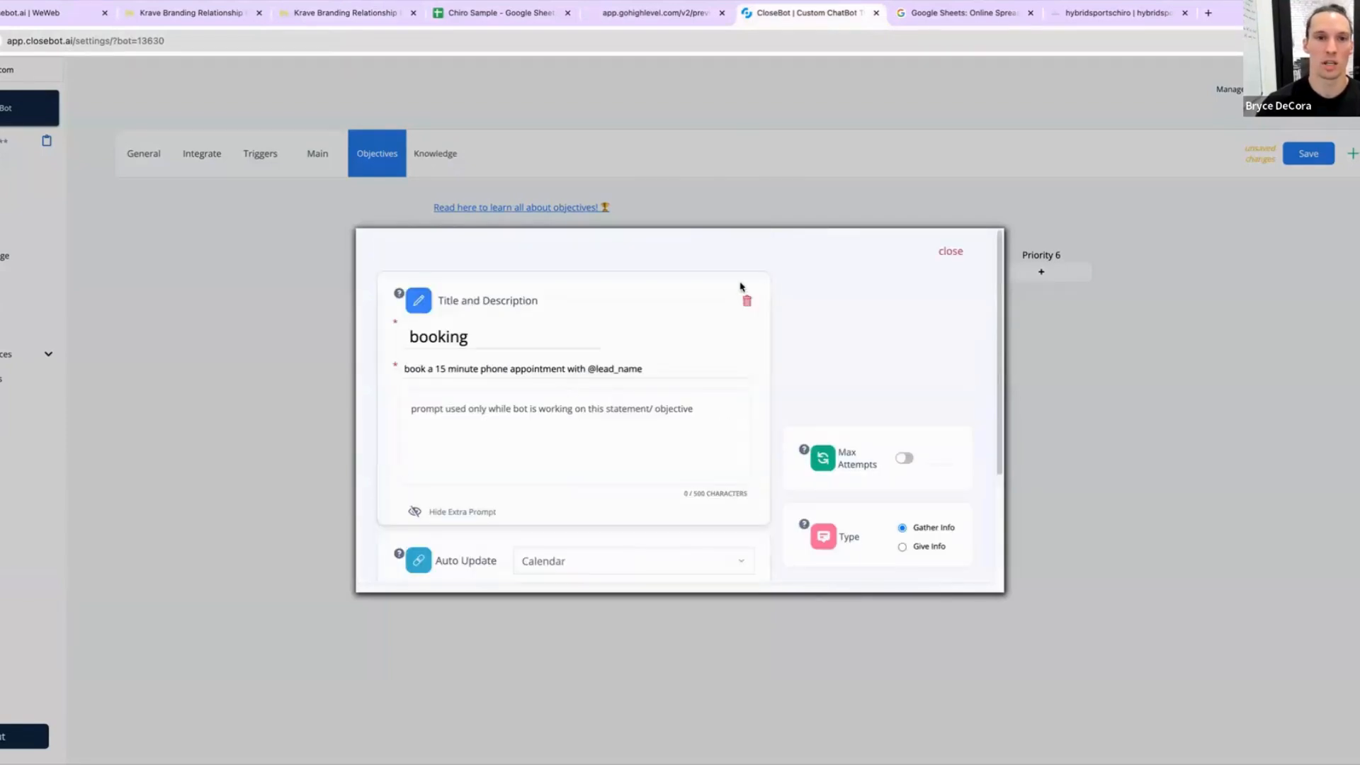
{"action": "double_click", "coordinate": [440, 368]}
{"action": "key", "text": "BackSpace"}
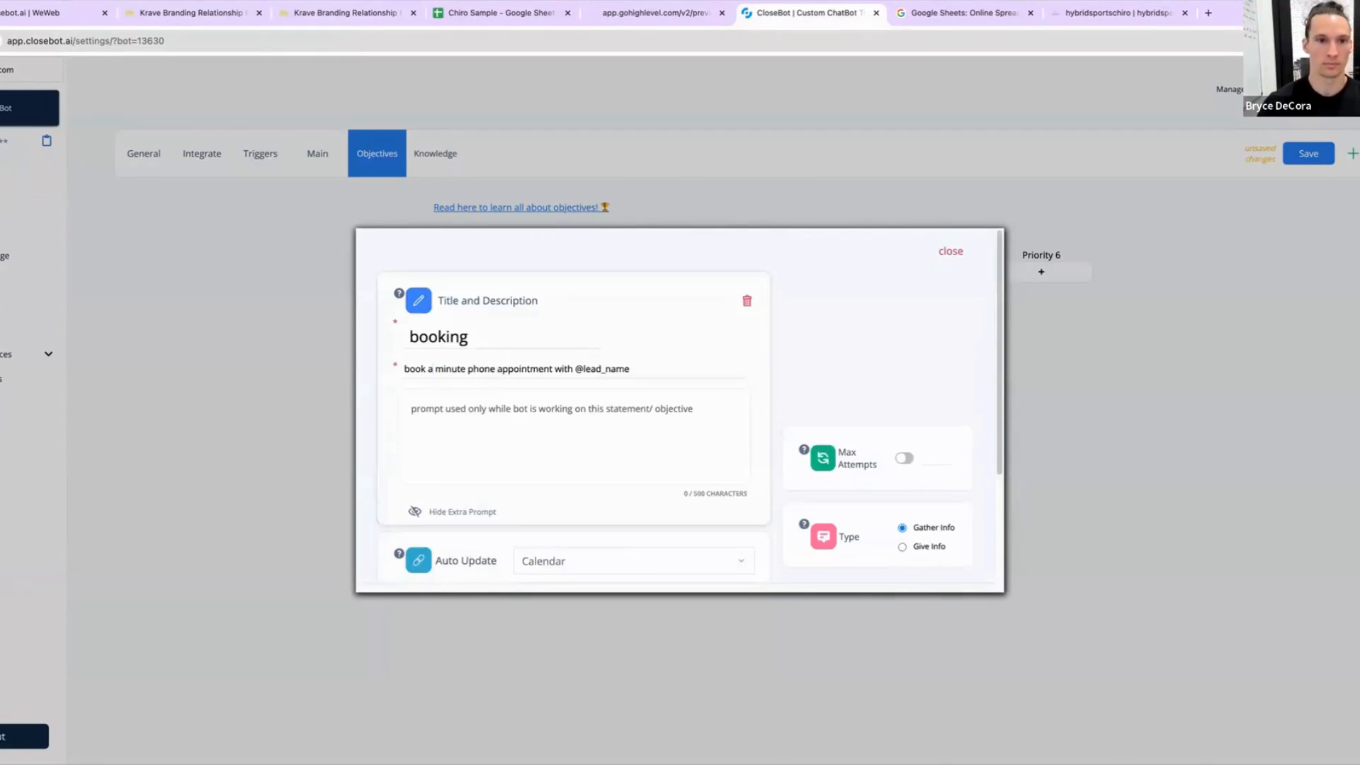
{"action": "left_click_drag", "start_coordinate": [496, 368], "coordinate": [434, 371]}
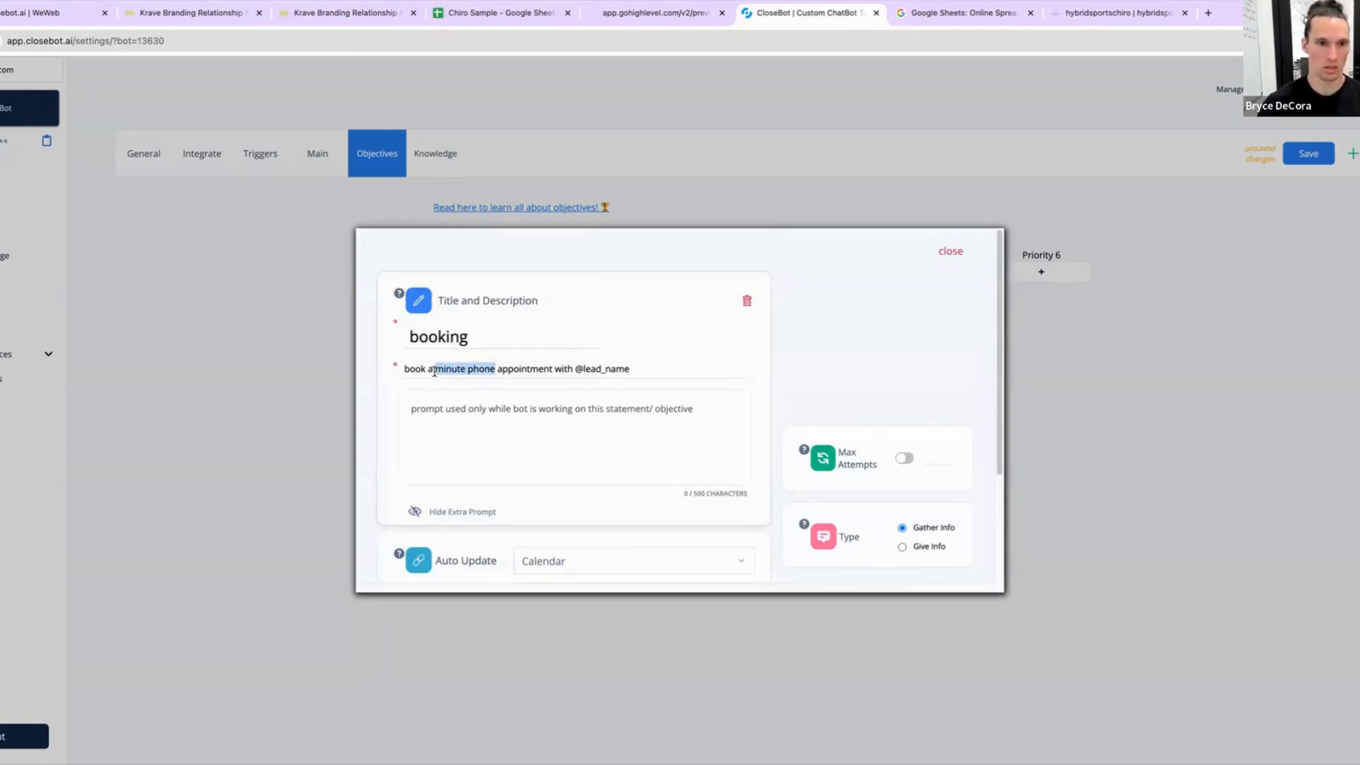
{"action": "type", "text": "n in"}
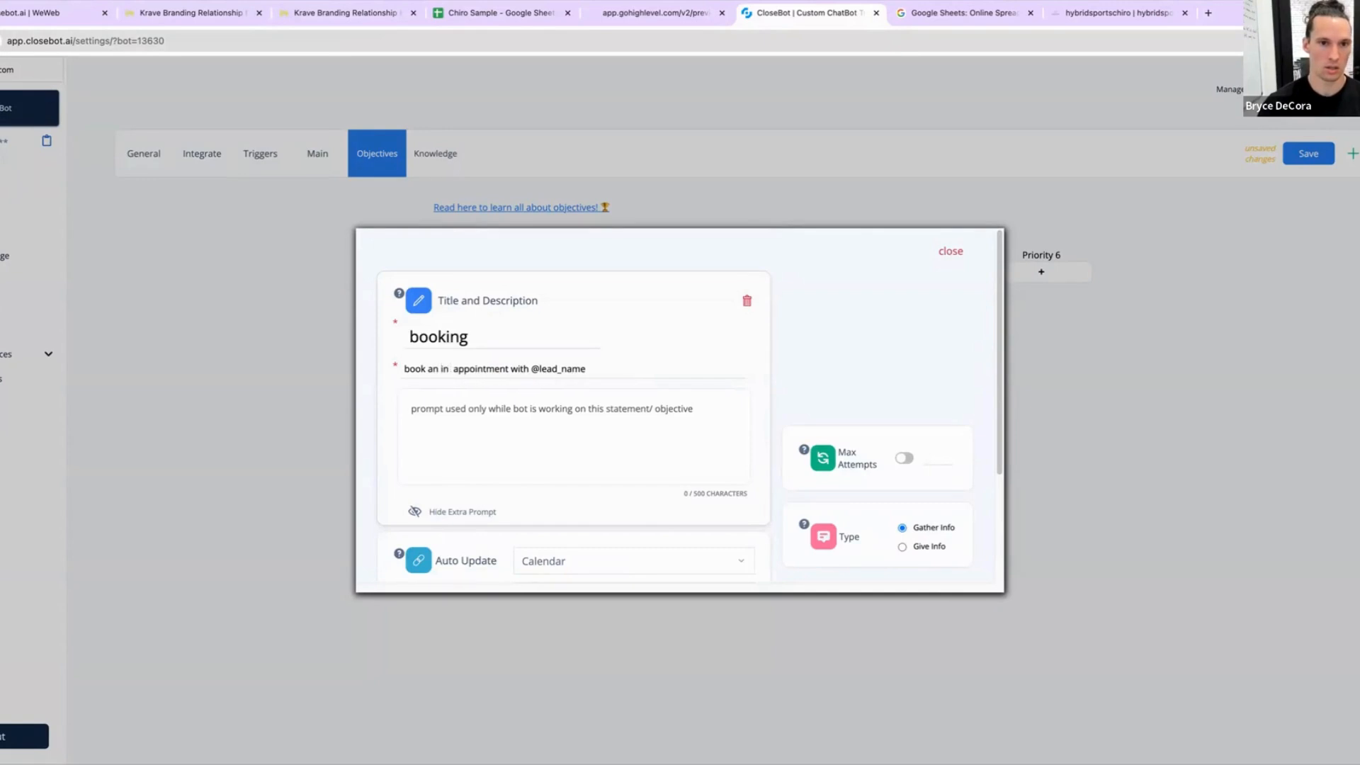
{"action": "type", "text": " person"}
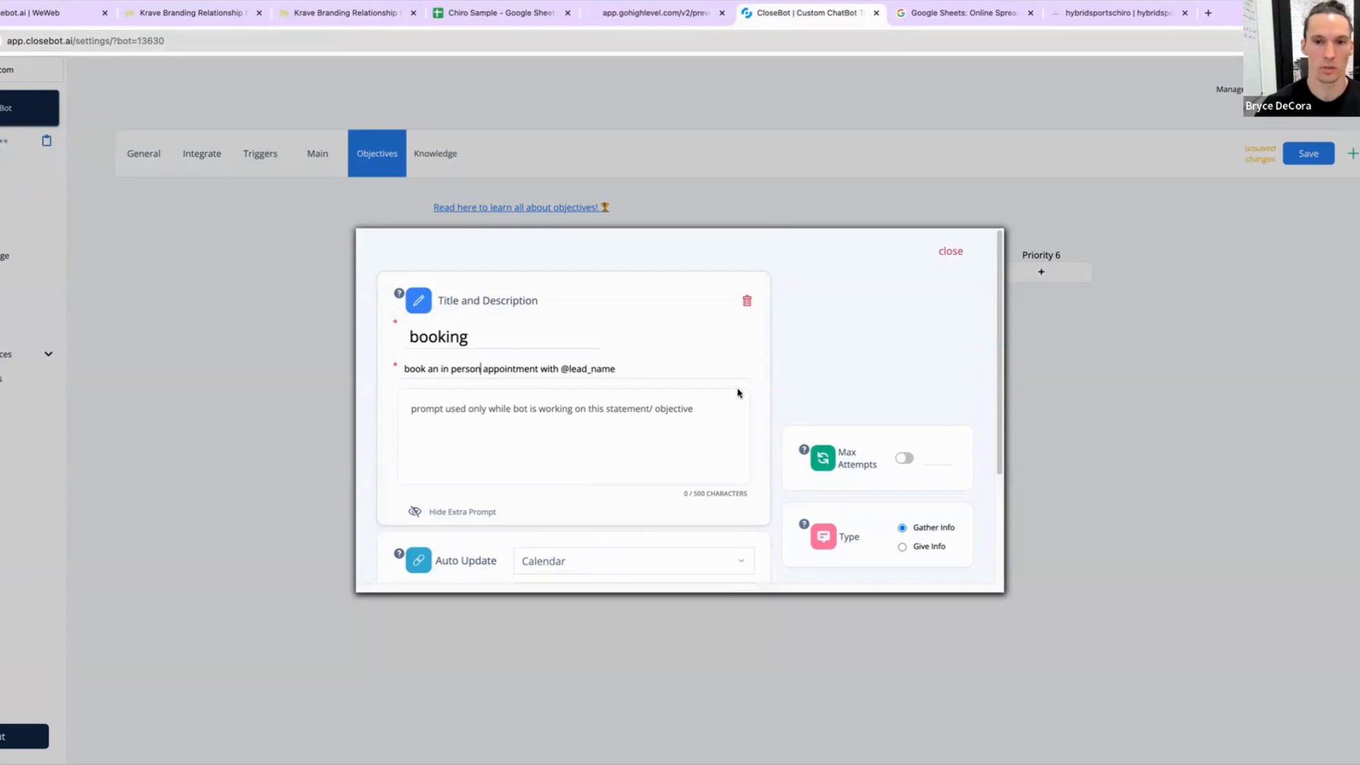
{"action": "left_click", "coordinate": [950, 252]}
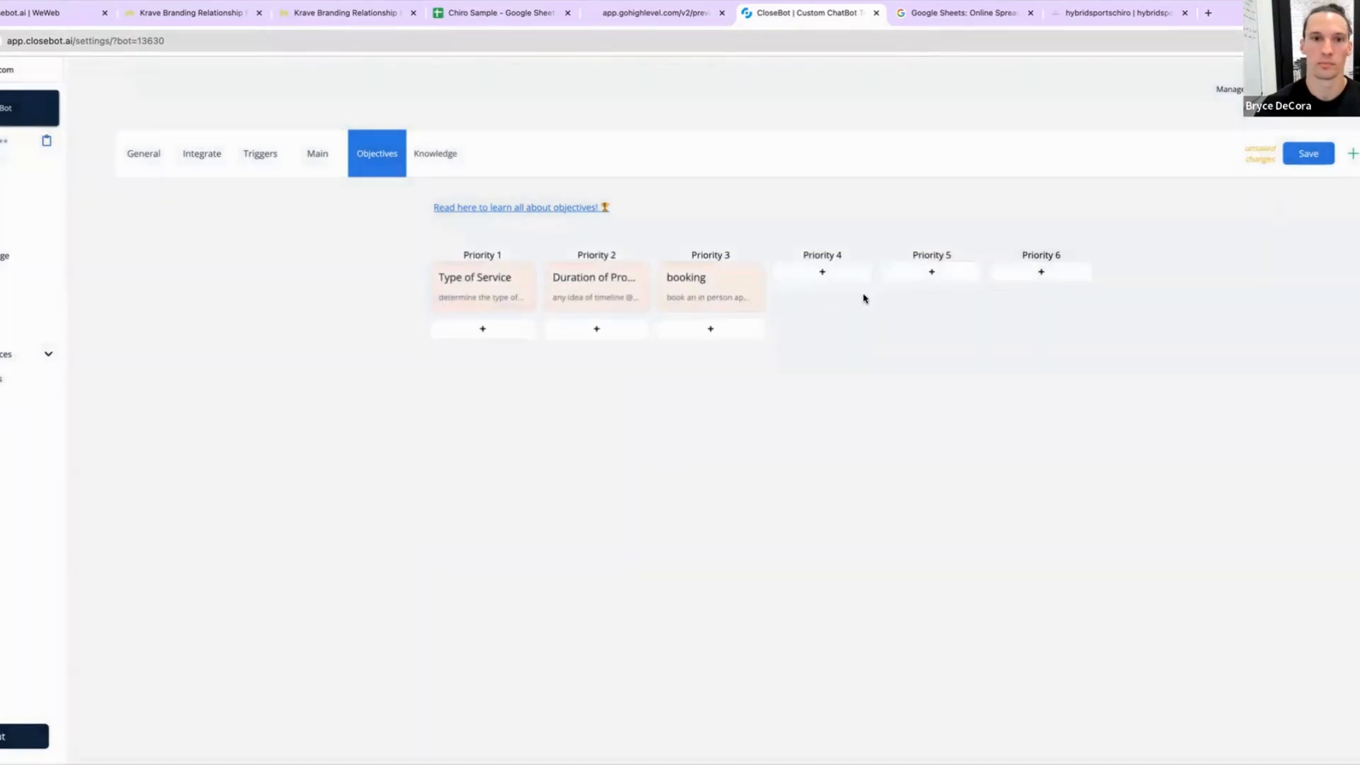
{"action": "left_click", "coordinate": [1318, 156]}
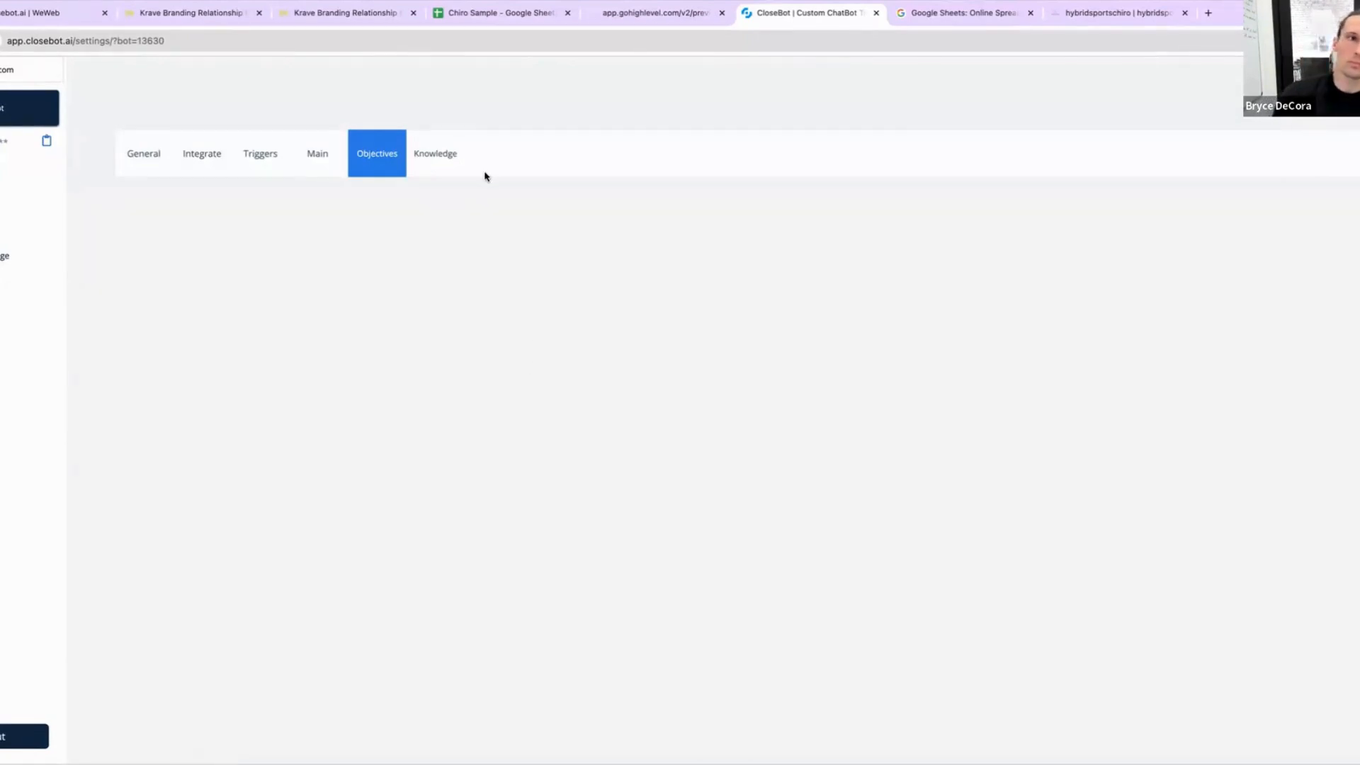
Step: Look through the bot's Knowledge, Objectives, Main, Triggers, Integrate and General settings tabs
{"action": "left_click", "coordinate": [442, 153]}
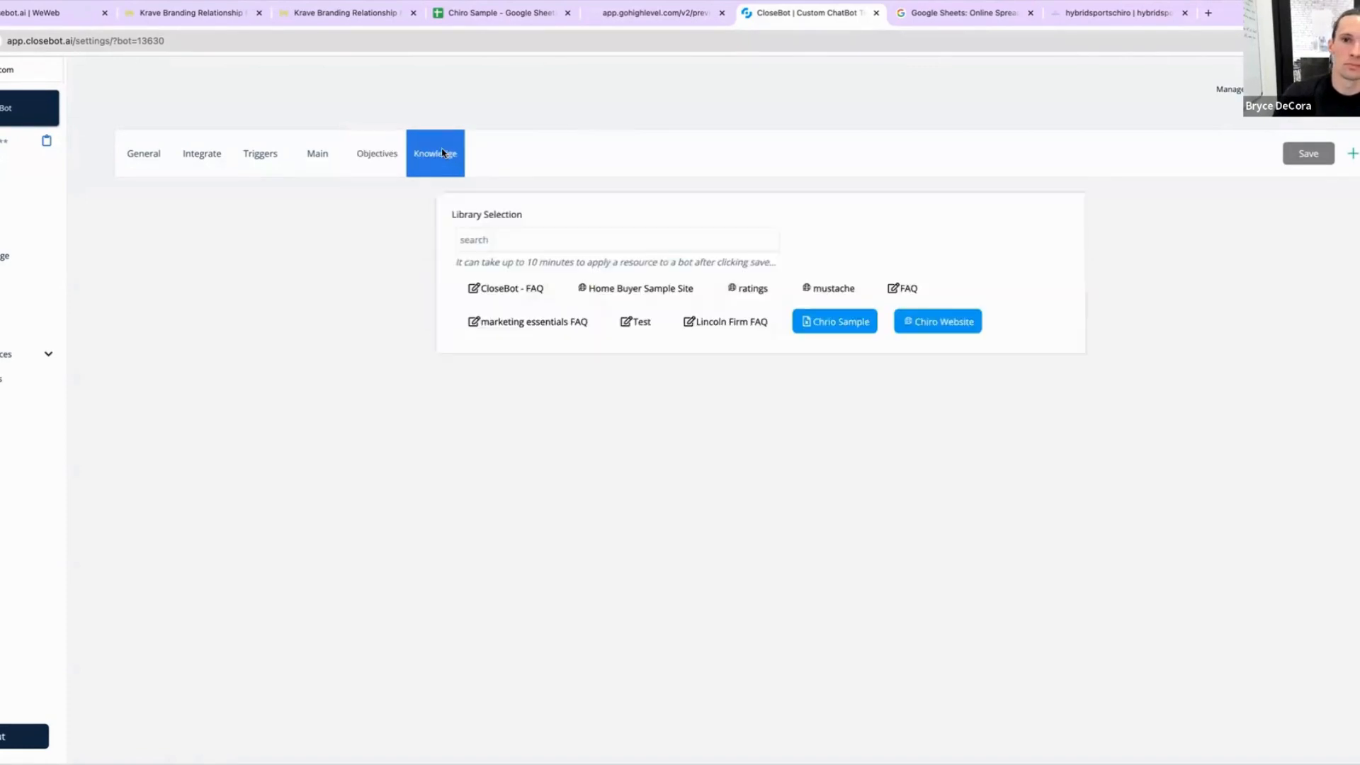
{"action": "left_click", "coordinate": [390, 155]}
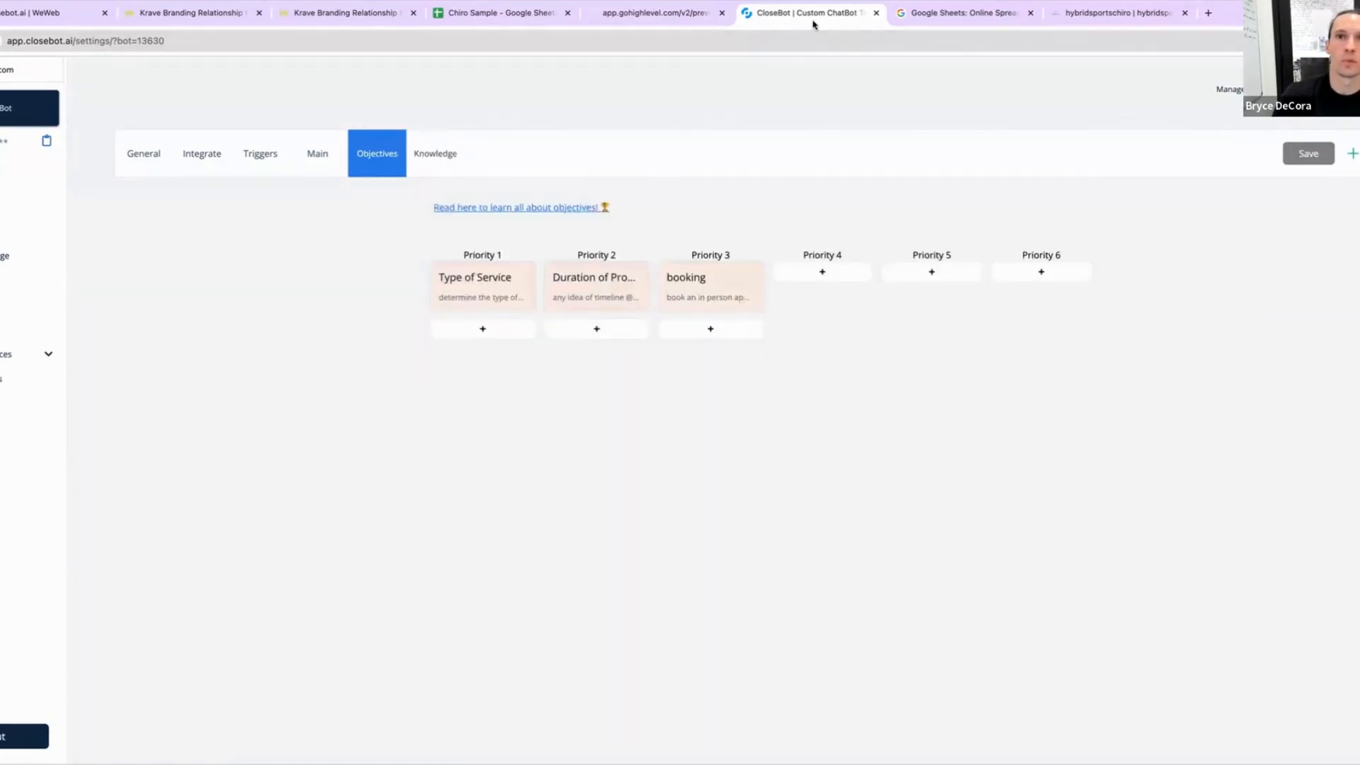
{"action": "left_click", "coordinate": [296, 164]}
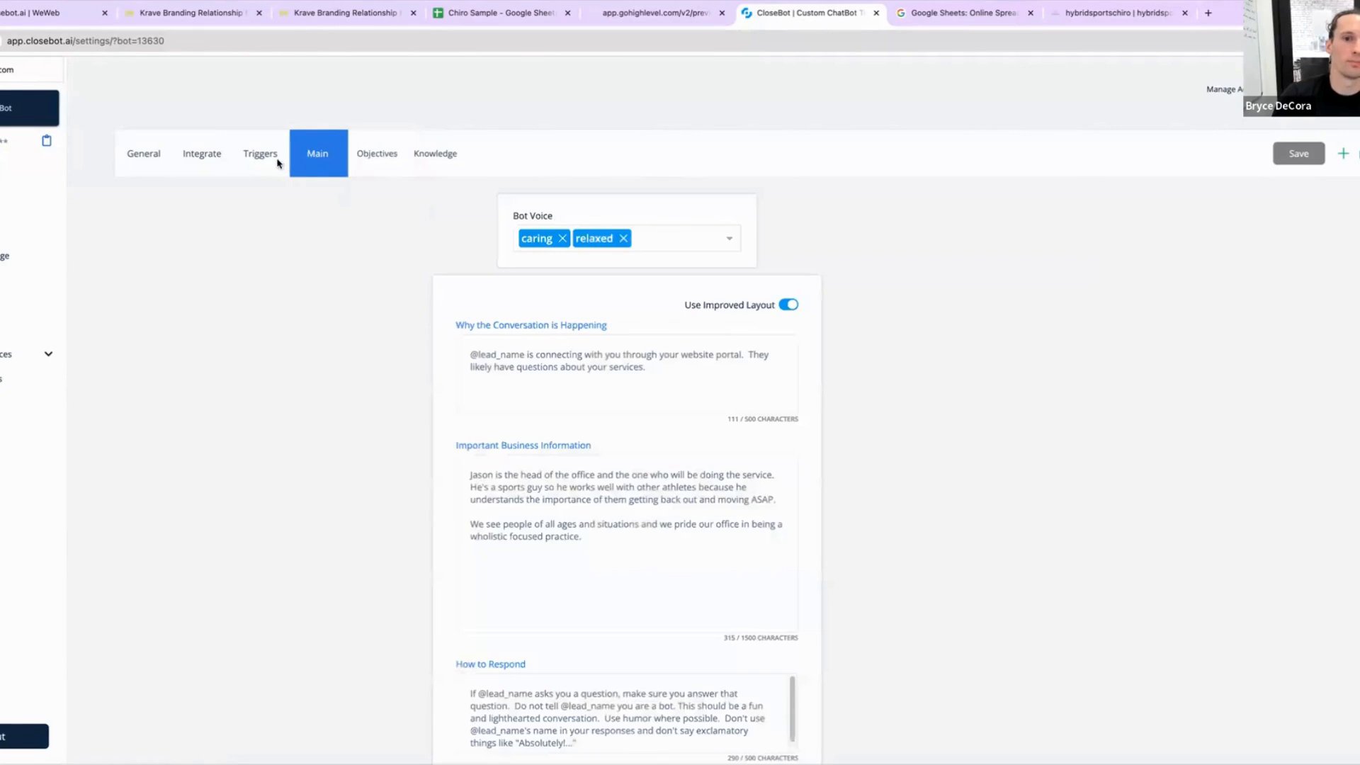
{"action": "left_click", "coordinate": [262, 161]}
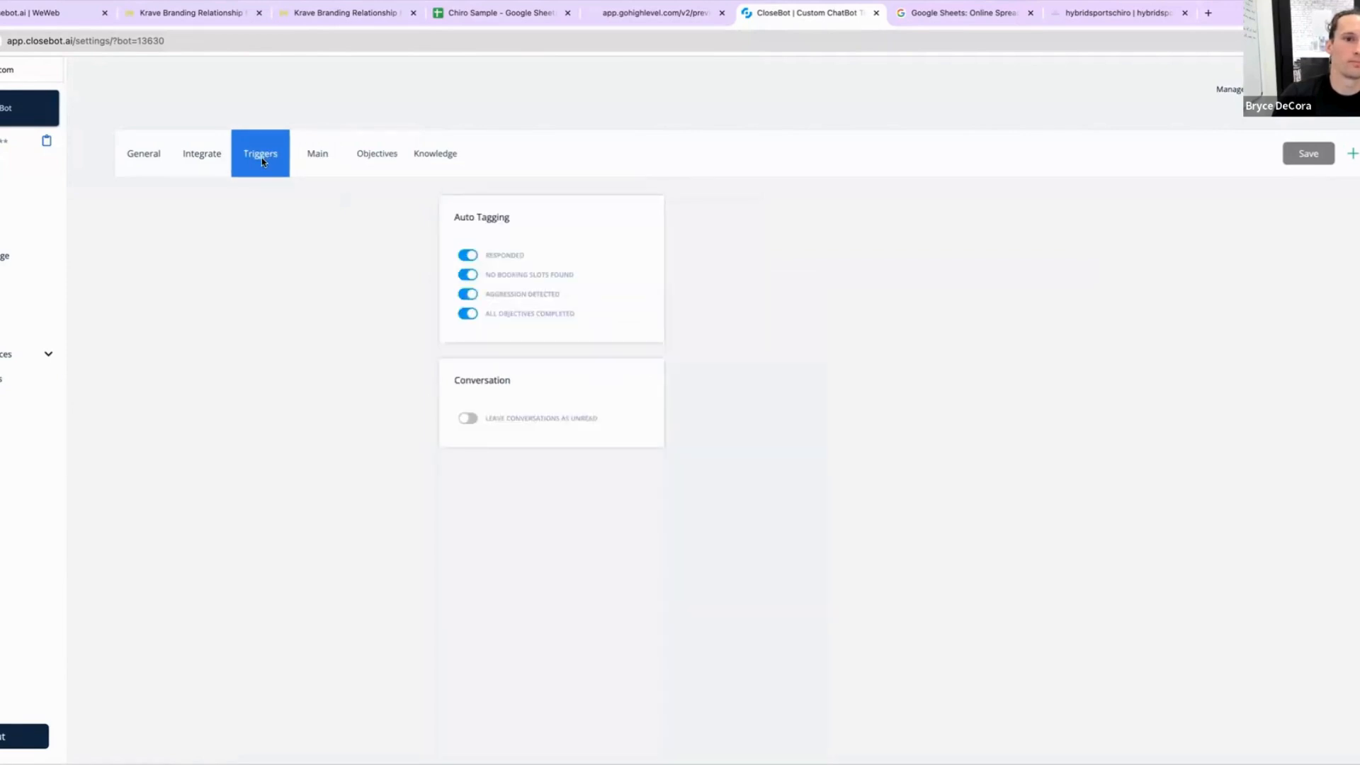
{"action": "left_click", "coordinate": [222, 162]}
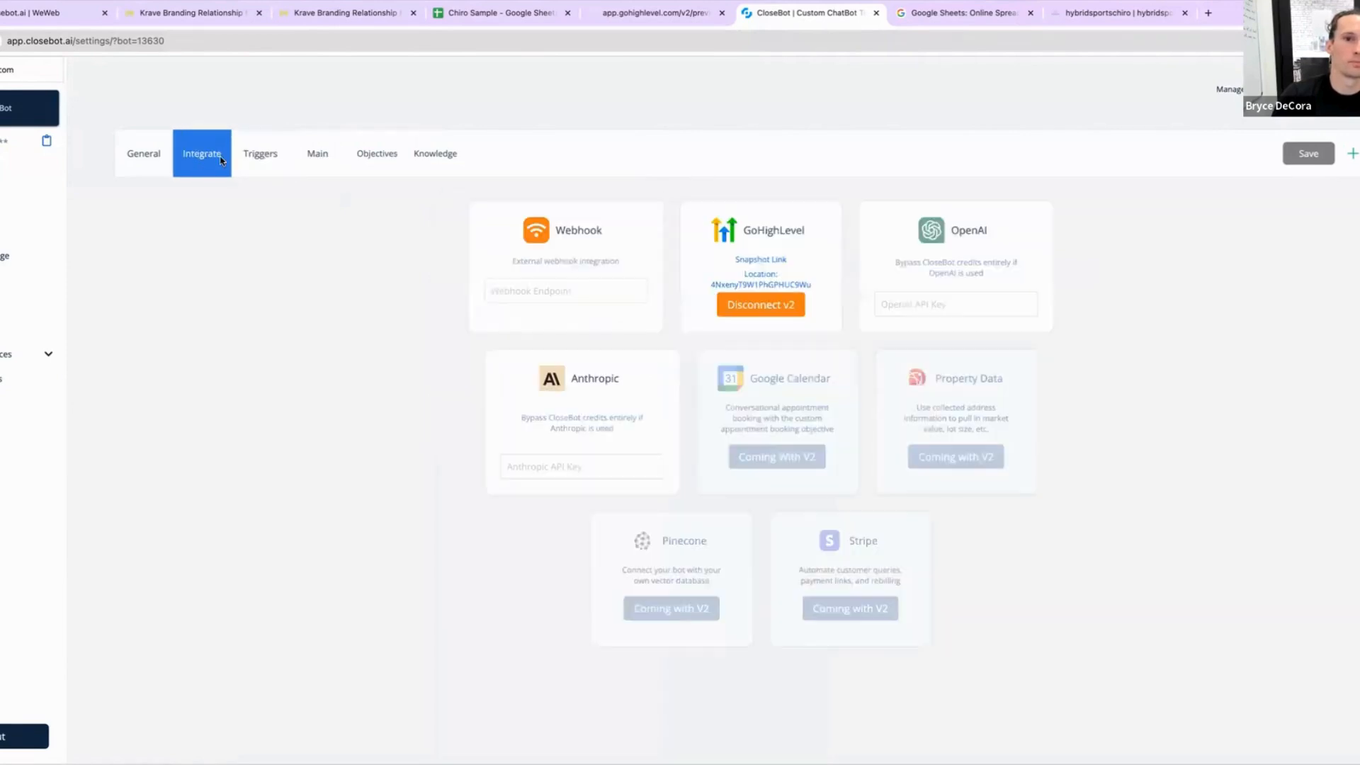
{"action": "left_click", "coordinate": [160, 162]}
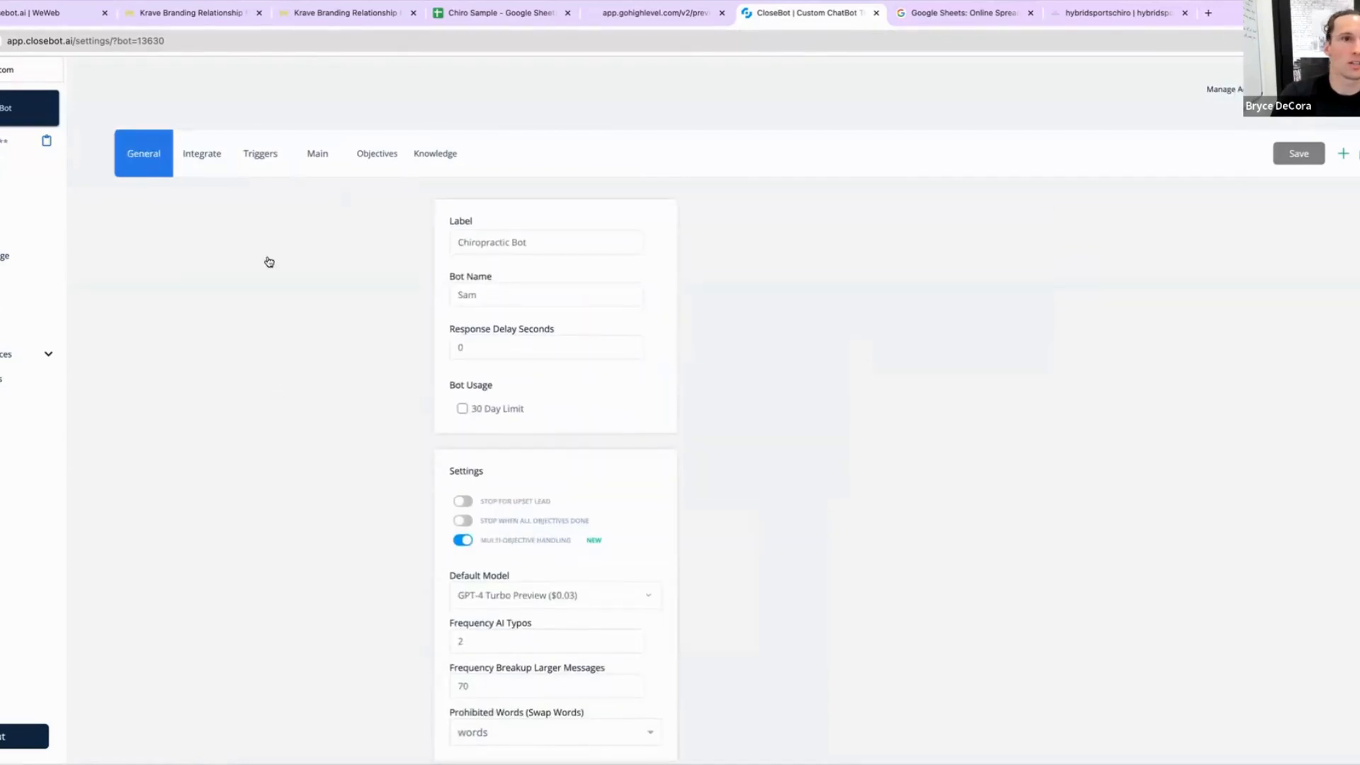
Step: In the GoHighLevel chat preview, start a new chat and send the message "hi there"
{"action": "left_click", "coordinate": [658, 19]}
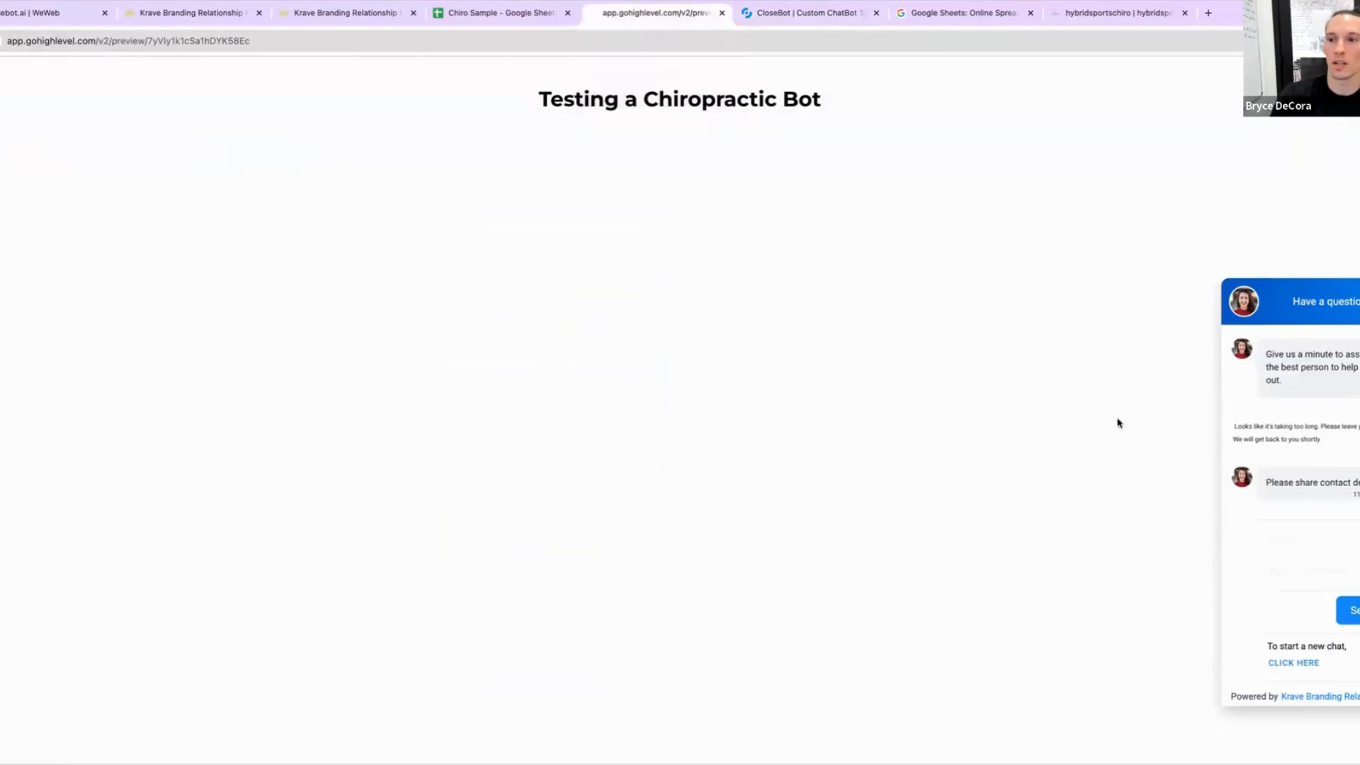
{"action": "left_click", "coordinate": [1292, 665]}
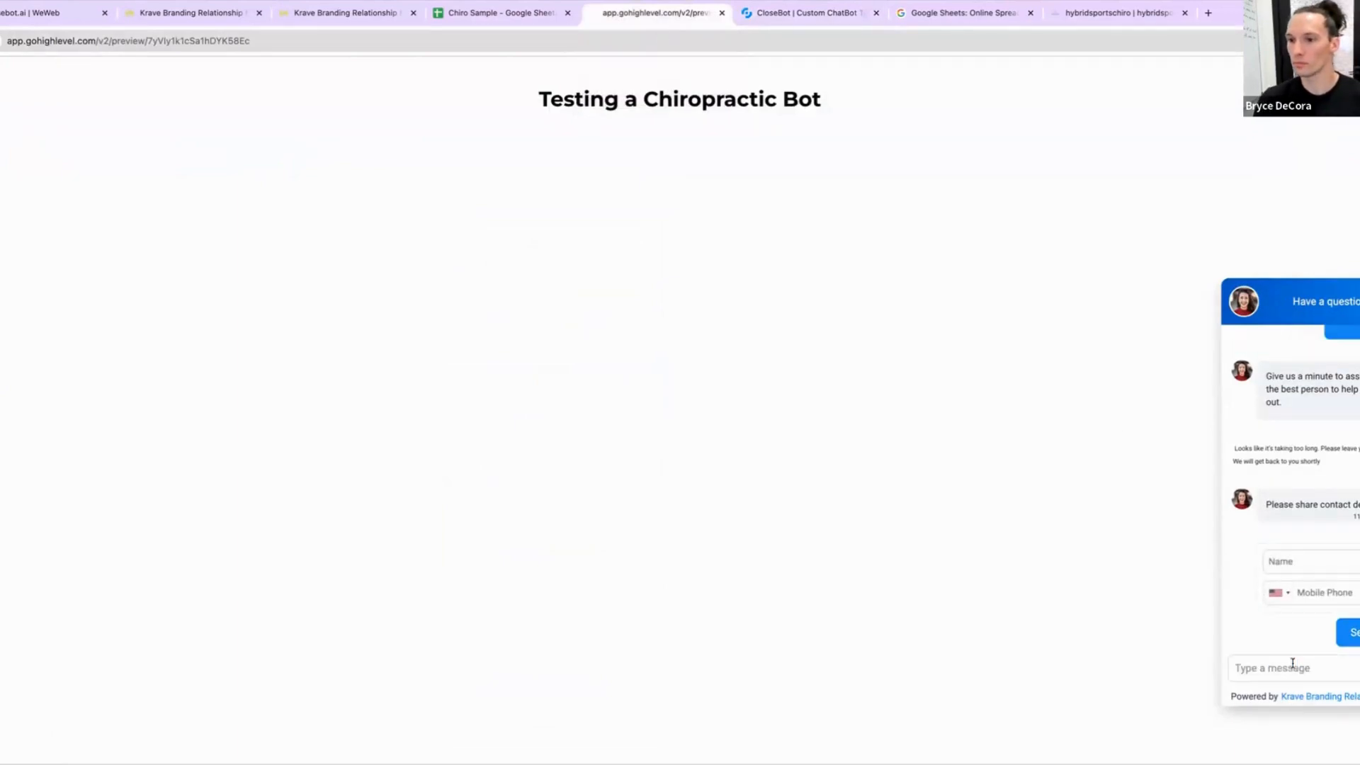
{"action": "type", "text": "hi there"}
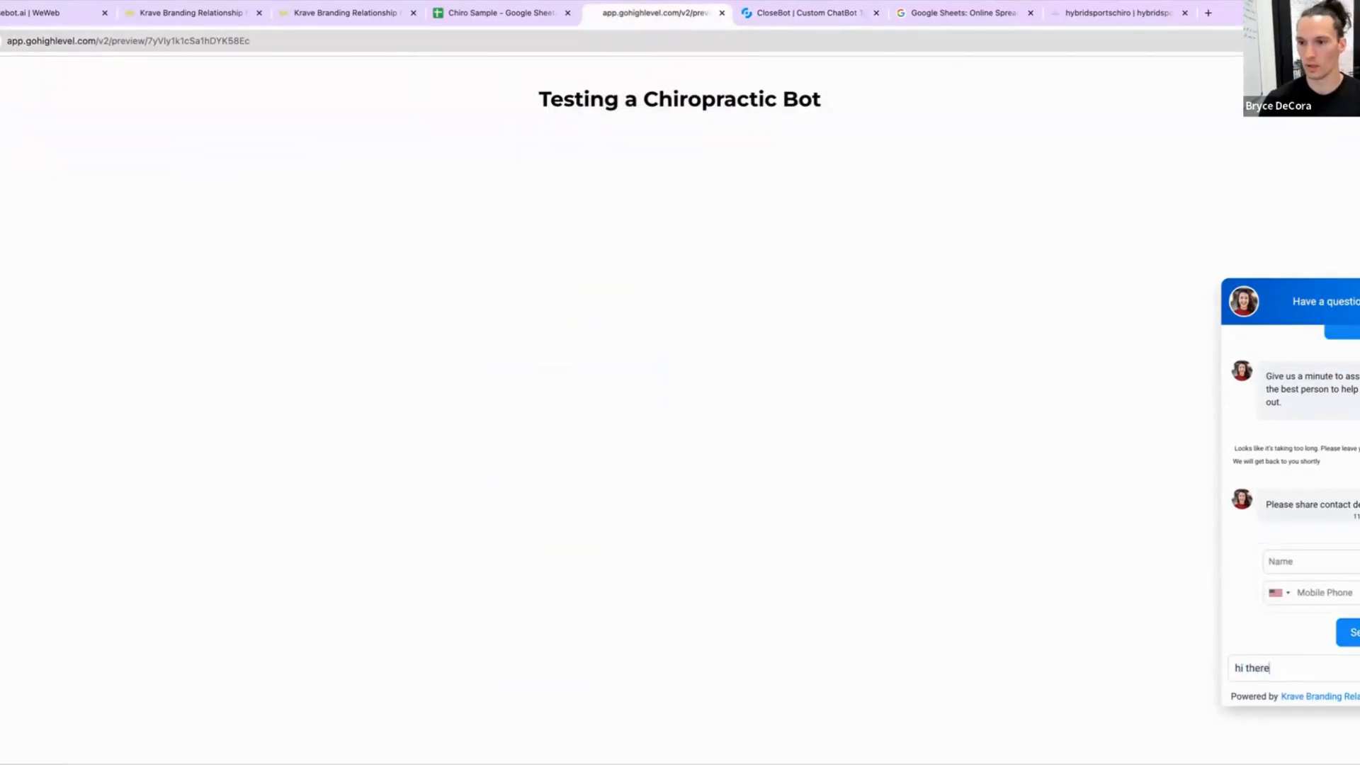
{"action": "key", "text": "Return"}
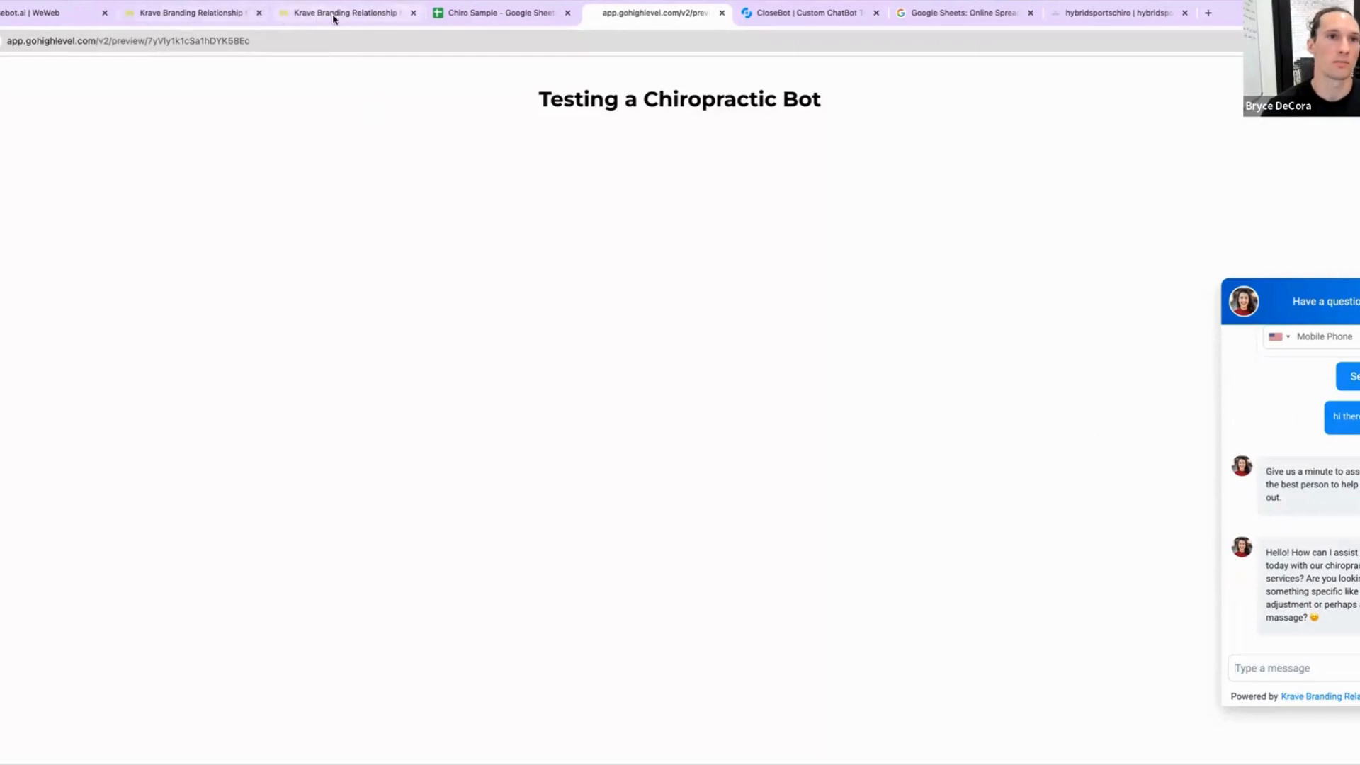
Step: Open the bot's message log in CloseBot and inspect the reply's summary and main prompt details
{"action": "left_click", "coordinate": [789, 16]}
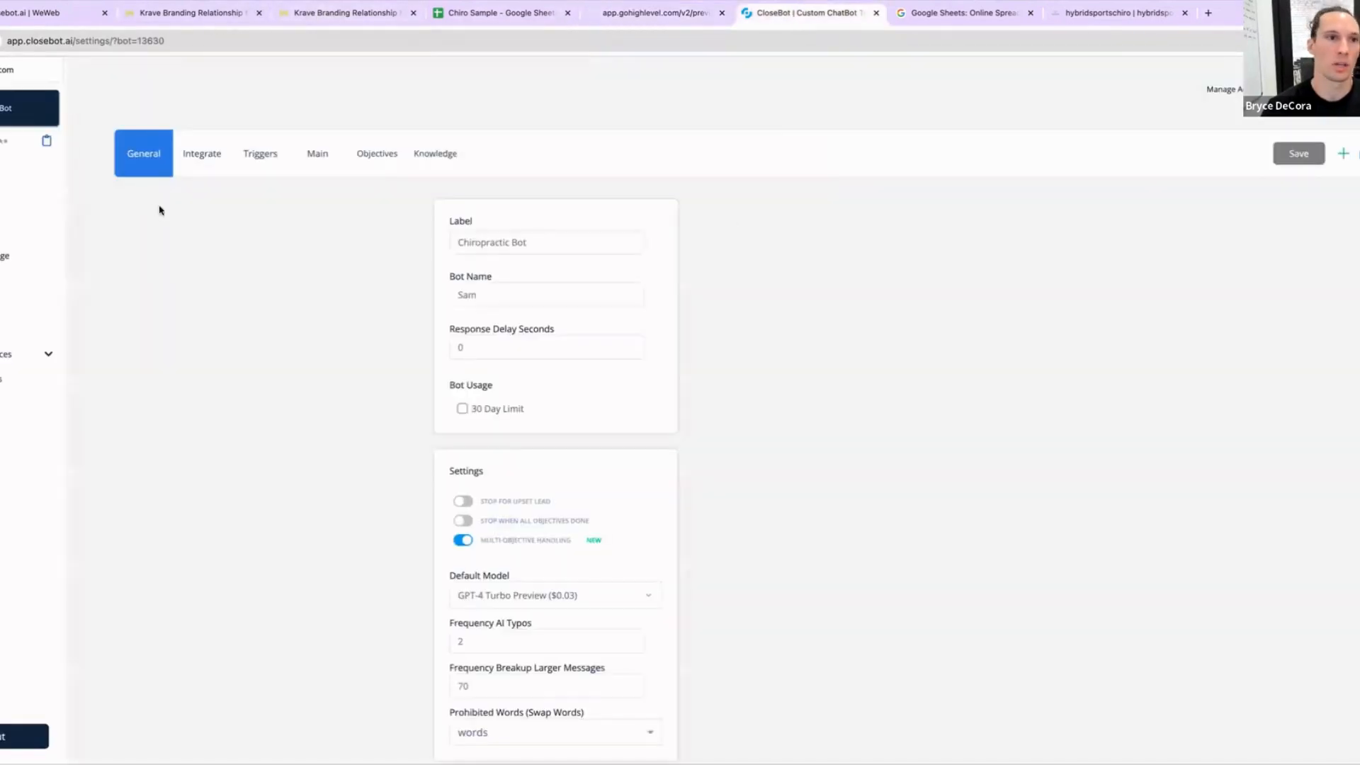
{"action": "left_click", "coordinate": [3, 181]}
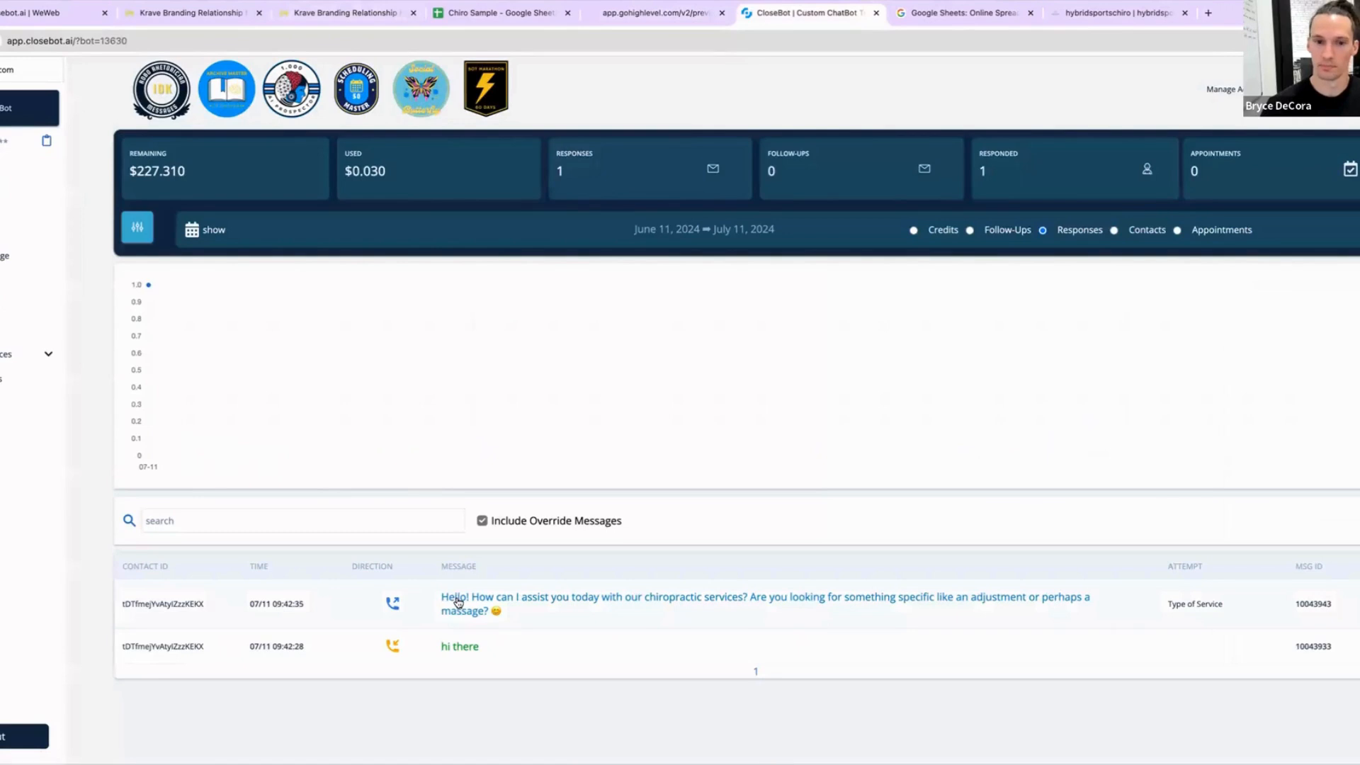
{"action": "triple_click", "coordinate": [1191, 606]}
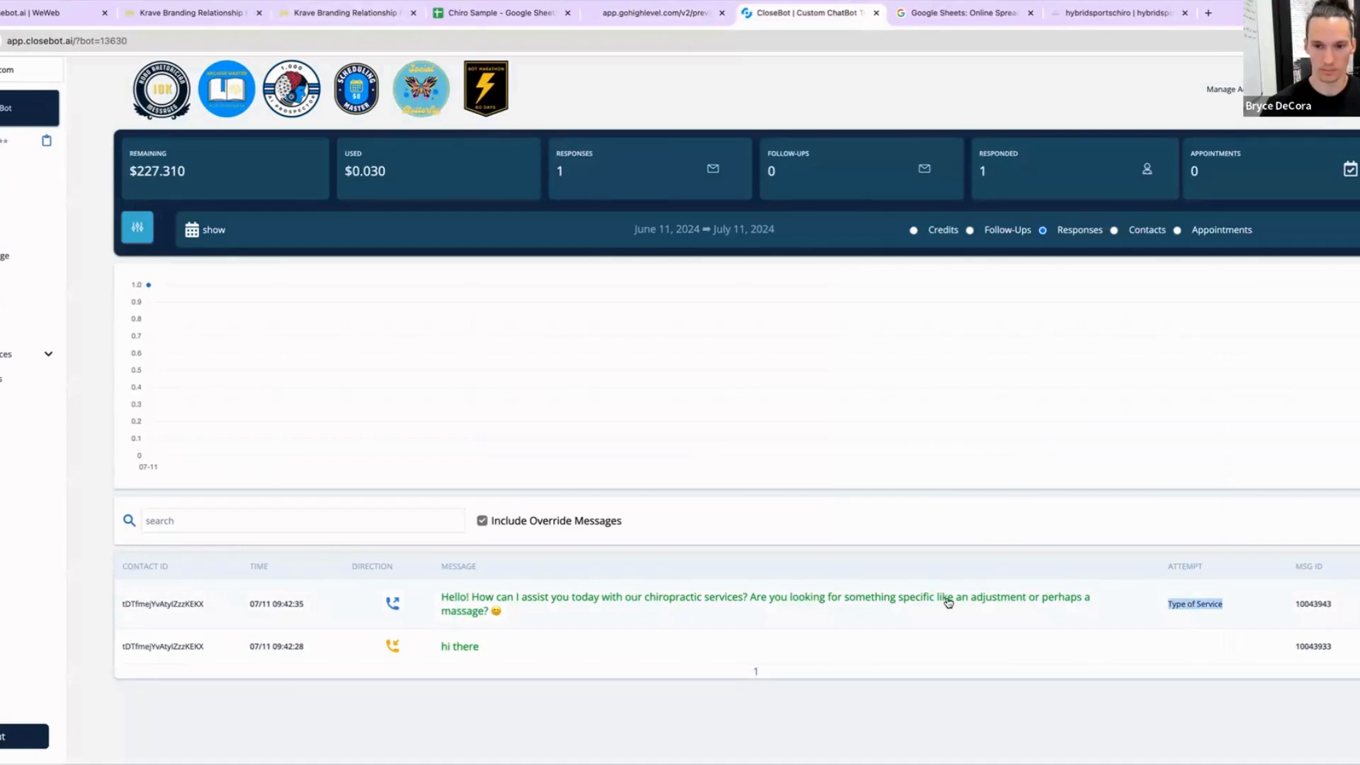
{"action": "left_click", "coordinate": [853, 601]}
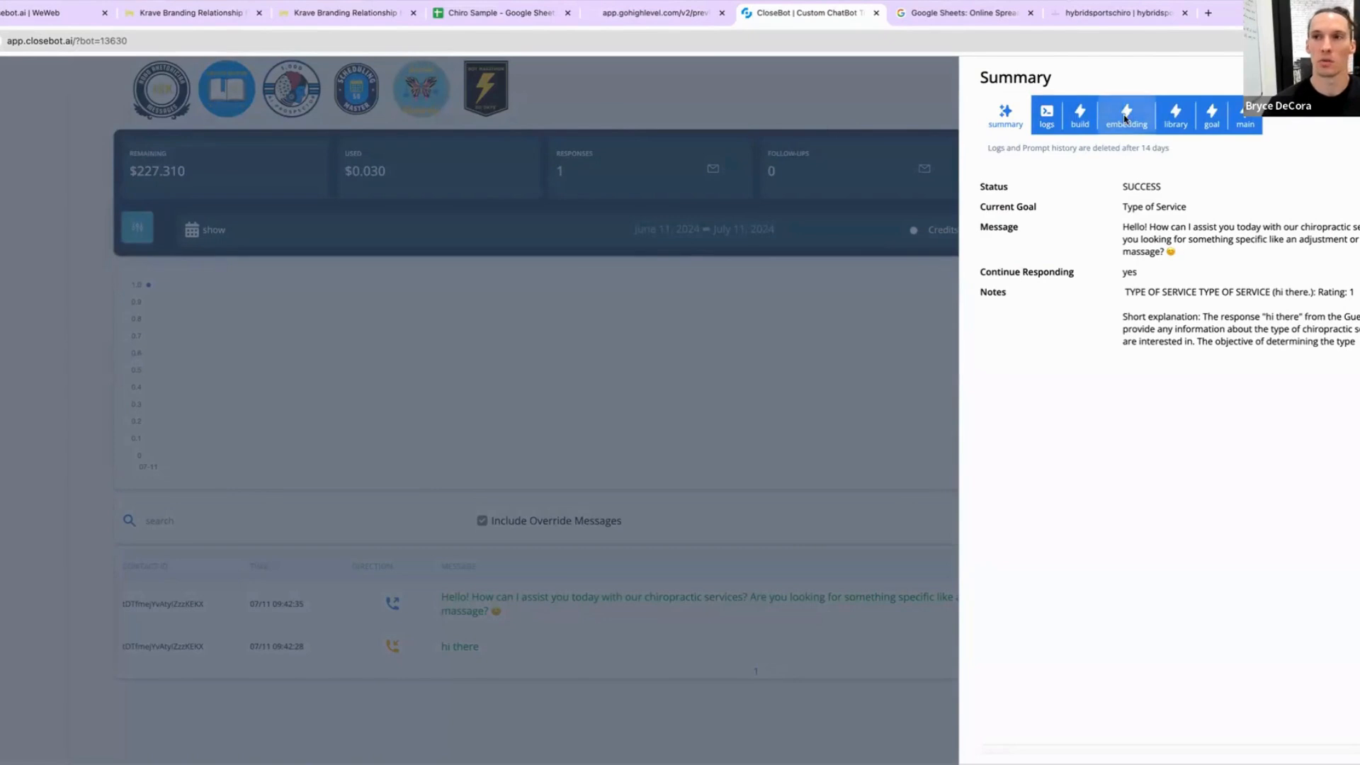
{"action": "left_click", "coordinate": [1243, 115]}
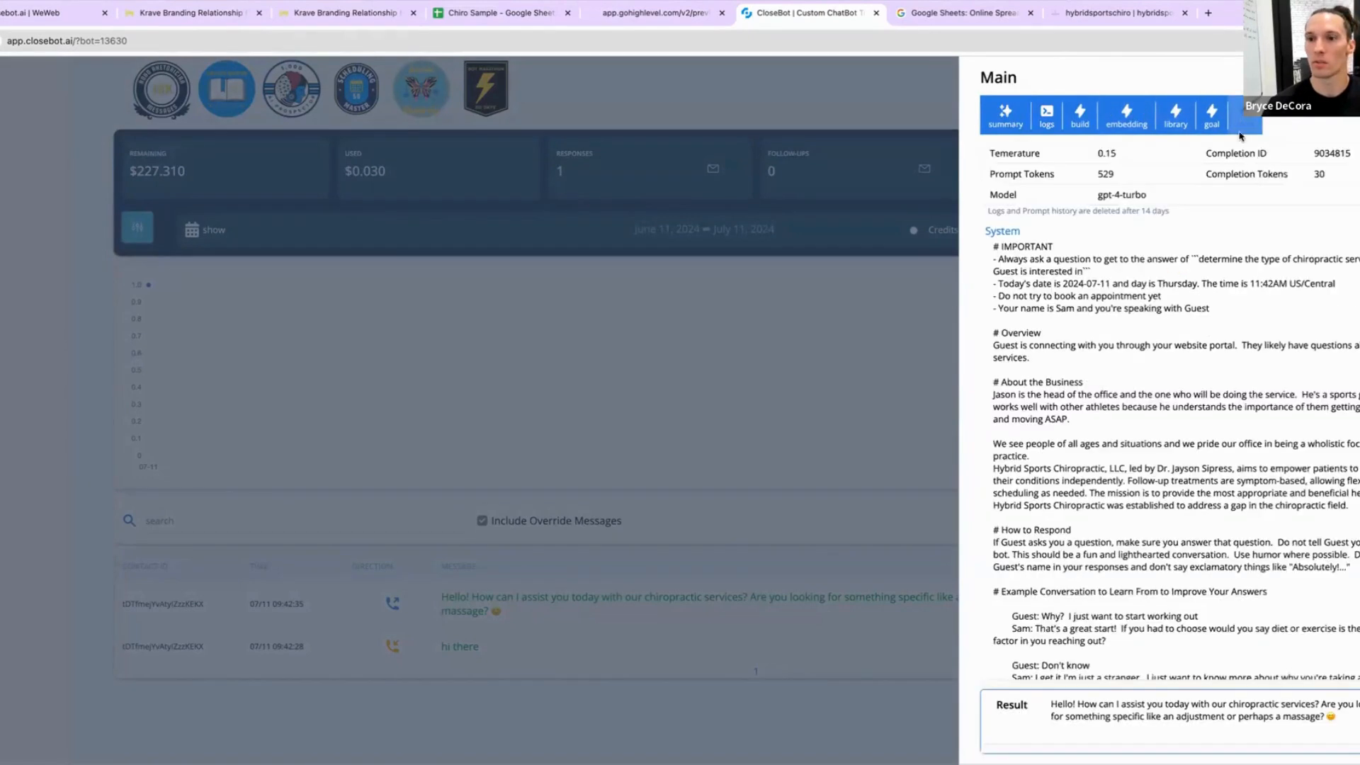
{"action": "scroll", "coordinate": [1199, 525], "scroll_direction": "down", "scroll_amount": 5}
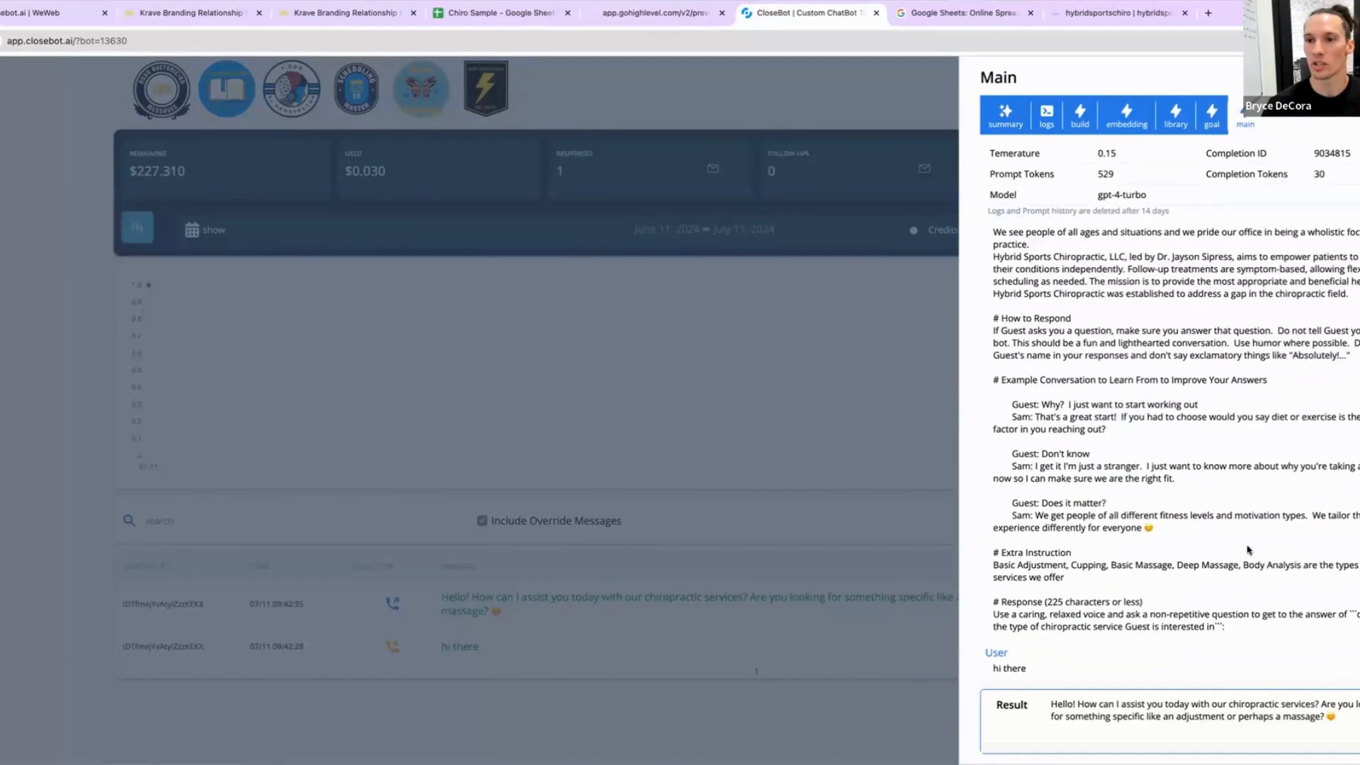
{"action": "scroll", "coordinate": [1248, 549], "scroll_direction": "up", "scroll_amount": 3}
{"action": "scroll", "coordinate": [1246, 546], "scroll_direction": "down", "scroll_amount": 3}
{"action": "scroll", "coordinate": [1247, 546], "scroll_direction": "up", "scroll_amount": 3}
{"action": "scroll", "coordinate": [1197, 423], "scroll_direction": "down", "scroll_amount": 3}
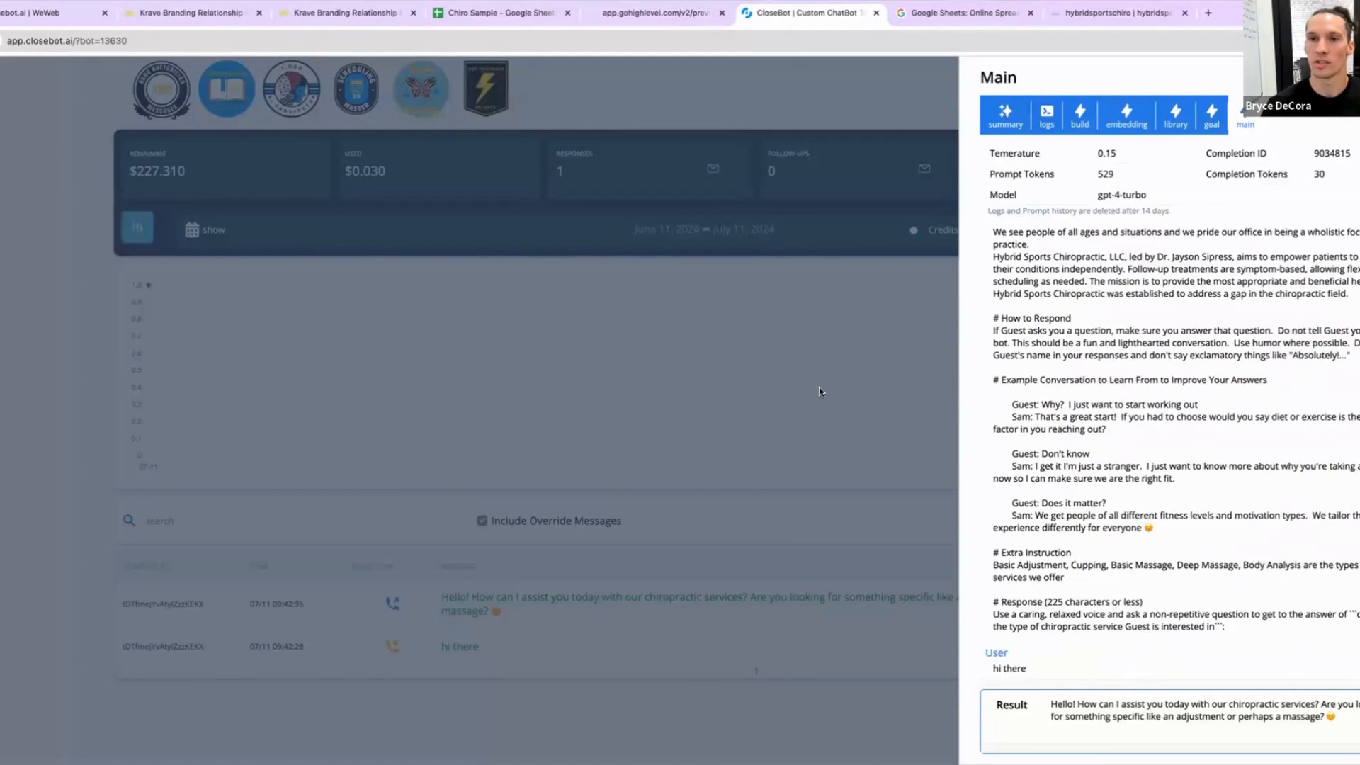
{"action": "left_click", "coordinate": [819, 387]}
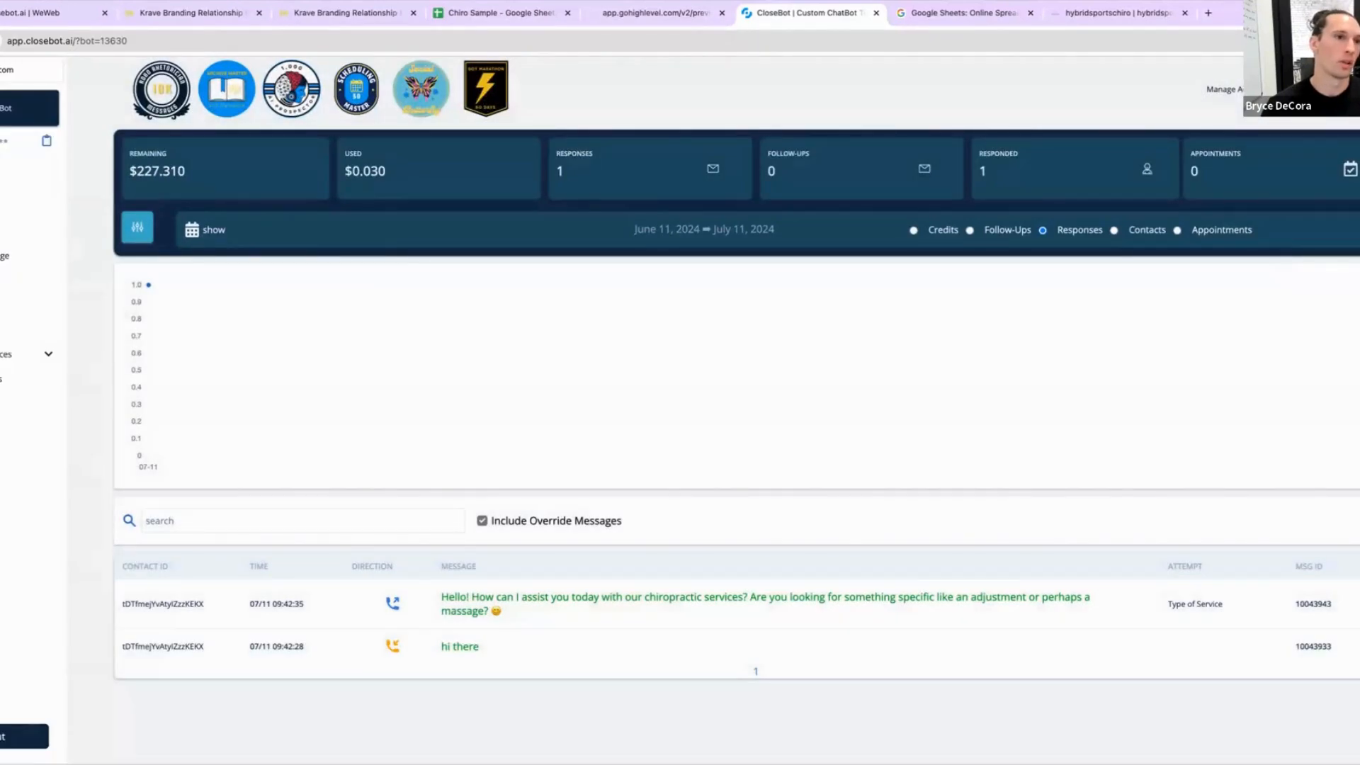
Step: Open the Type of Service objective, delete all four advanced objection training examples and close it
{"action": "left_click", "coordinate": [121, 284]}
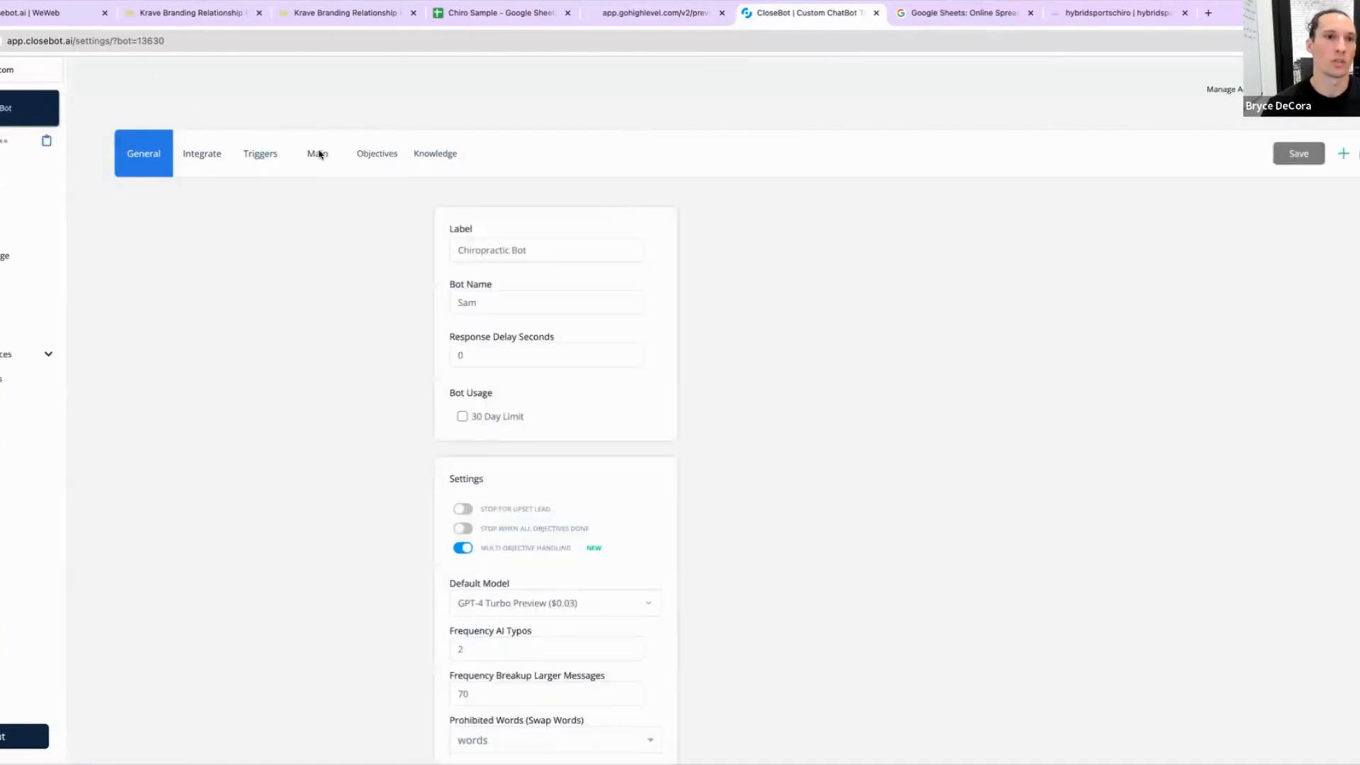
{"action": "left_click", "coordinate": [381, 151]}
{"action": "left_click", "coordinate": [491, 296]}
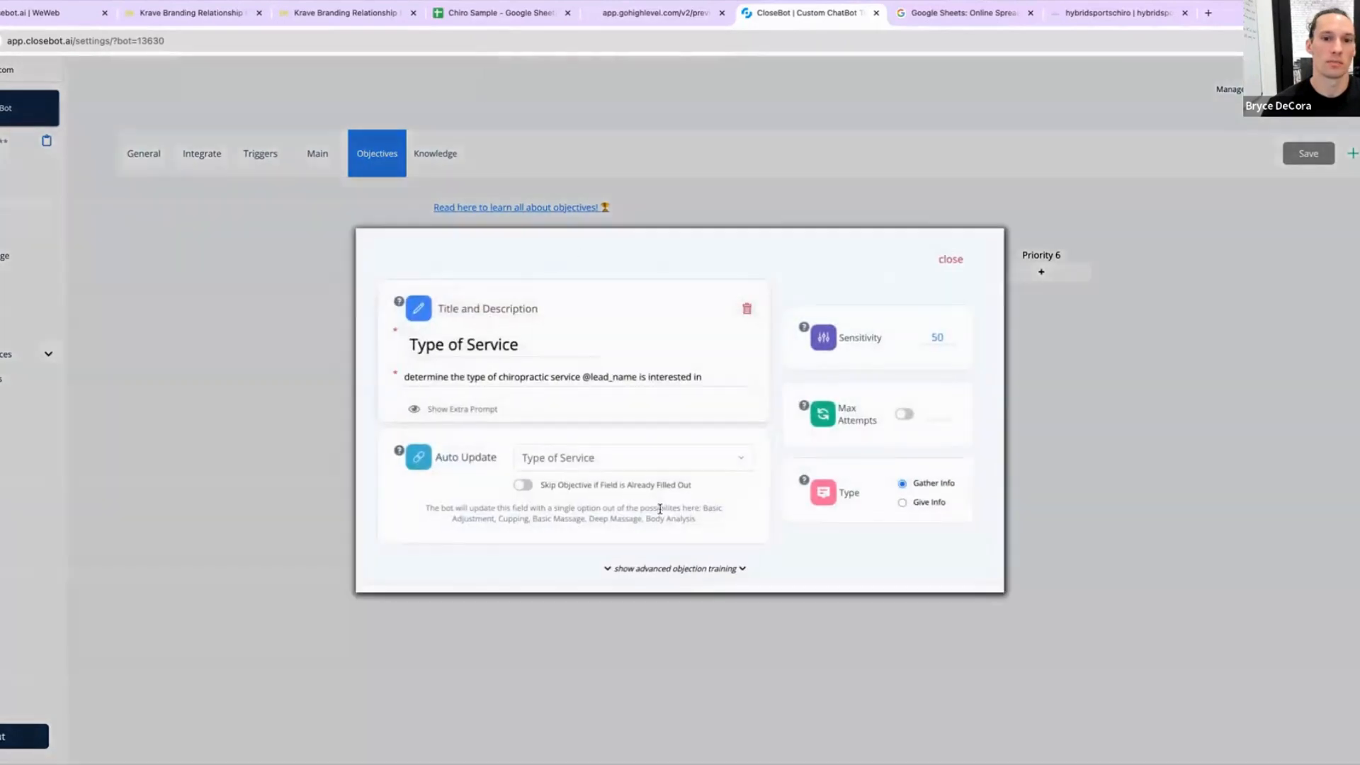
{"action": "left_click", "coordinate": [699, 567]}
{"action": "scroll", "coordinate": [779, 524], "scroll_direction": "down", "scroll_amount": 5}
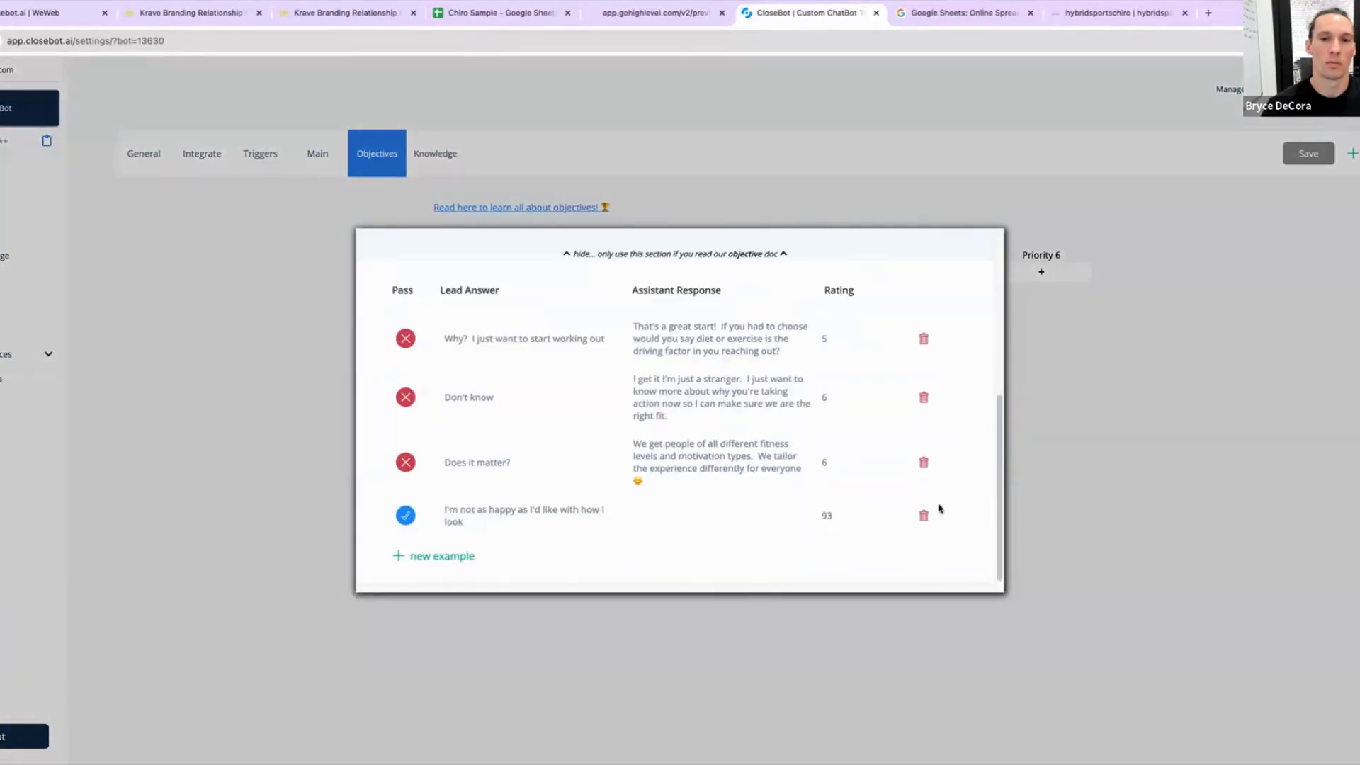
{"action": "left_click", "coordinate": [924, 339]}
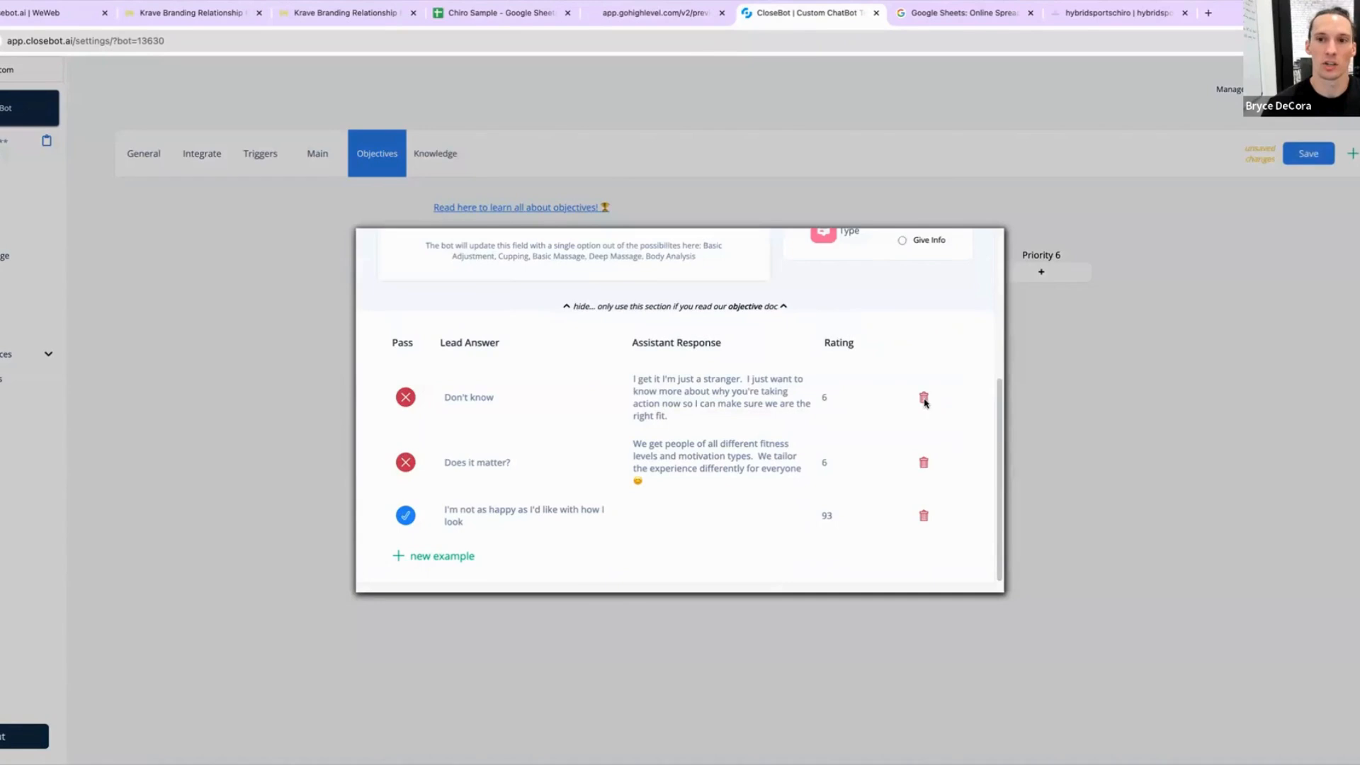
{"action": "left_click", "coordinate": [924, 396]}
{"action": "left_click", "coordinate": [923, 461]}
{"action": "left_click", "coordinate": [924, 514]}
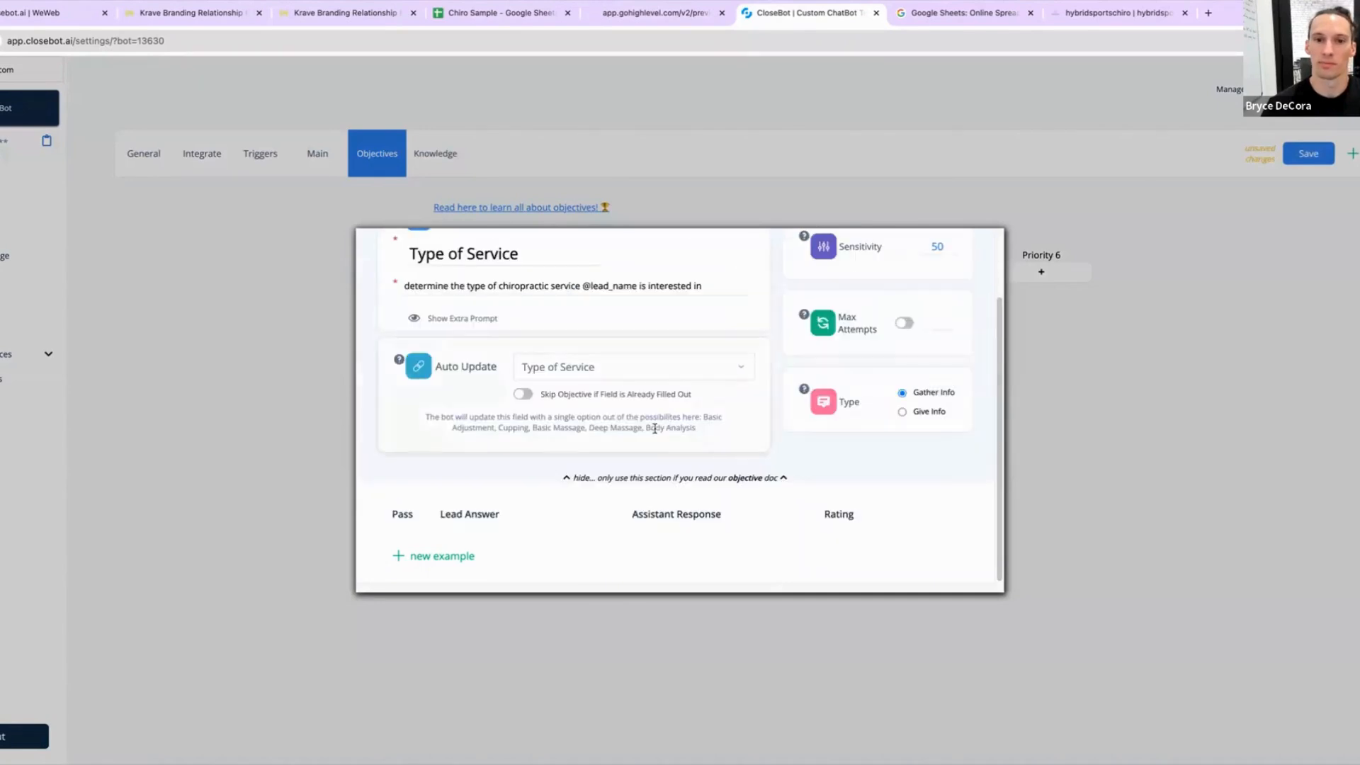
{"action": "scroll", "coordinate": [801, 469], "scroll_direction": "up", "scroll_amount": 3}
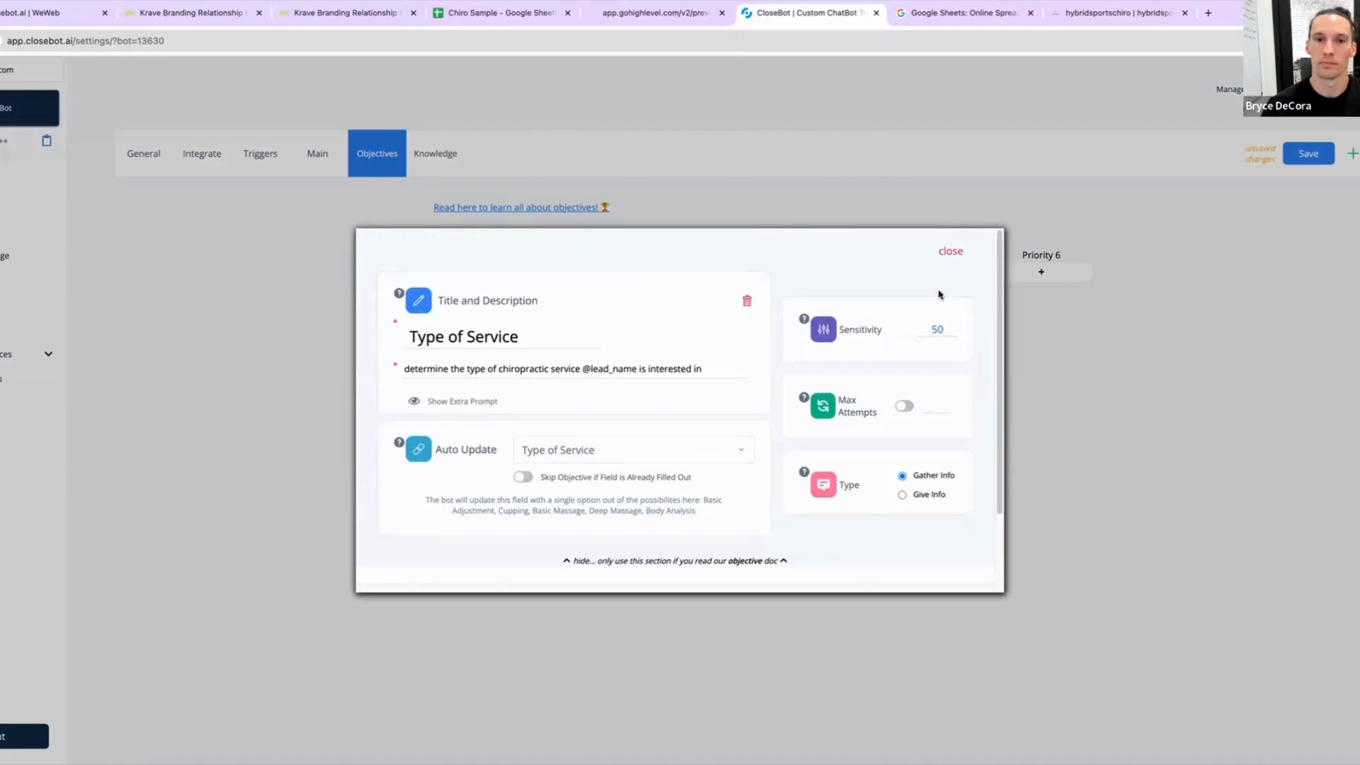
{"action": "left_click", "coordinate": [952, 254]}
Step: Open the Duration of Problem objective, delete its three objection training examples and close it
{"action": "left_click", "coordinate": [610, 301]}
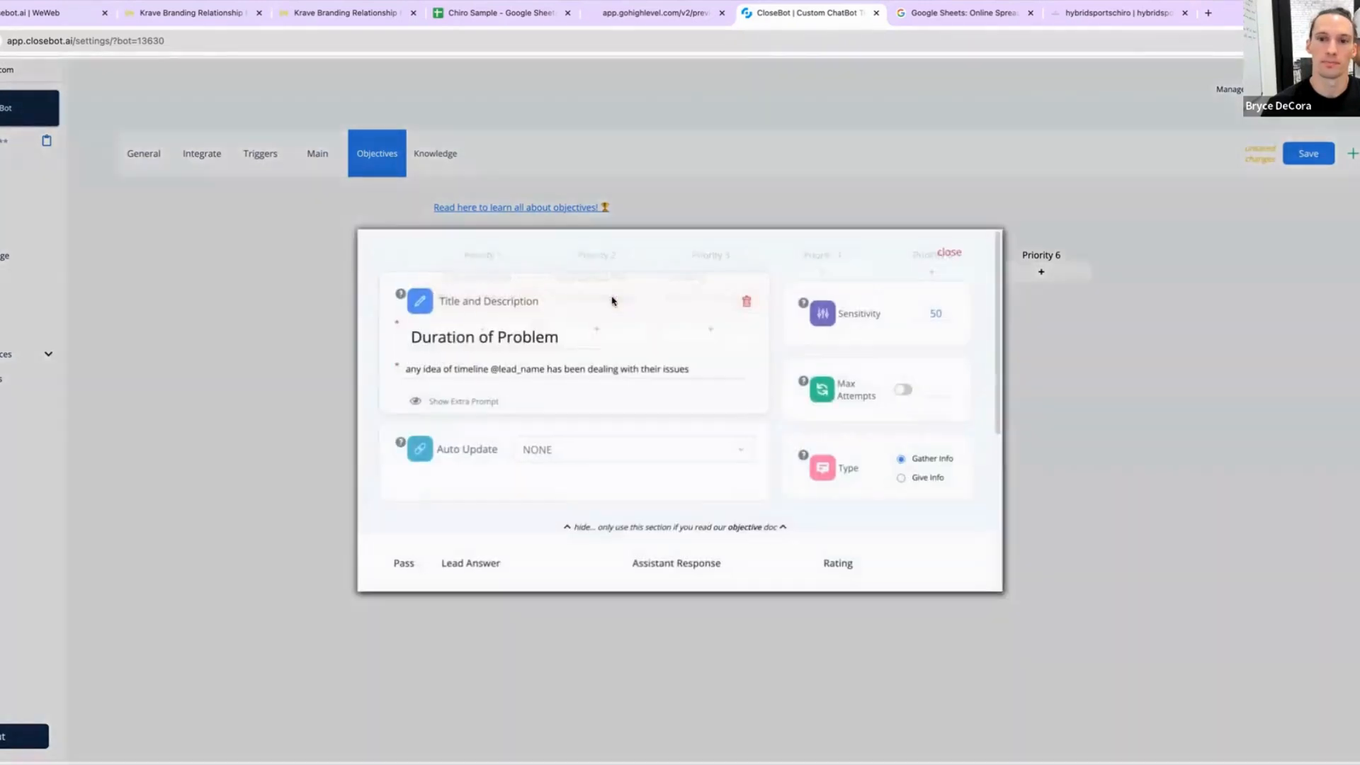
{"action": "scroll", "coordinate": [779, 482], "scroll_direction": "down", "scroll_amount": 4}
{"action": "left_click", "coordinate": [923, 364]}
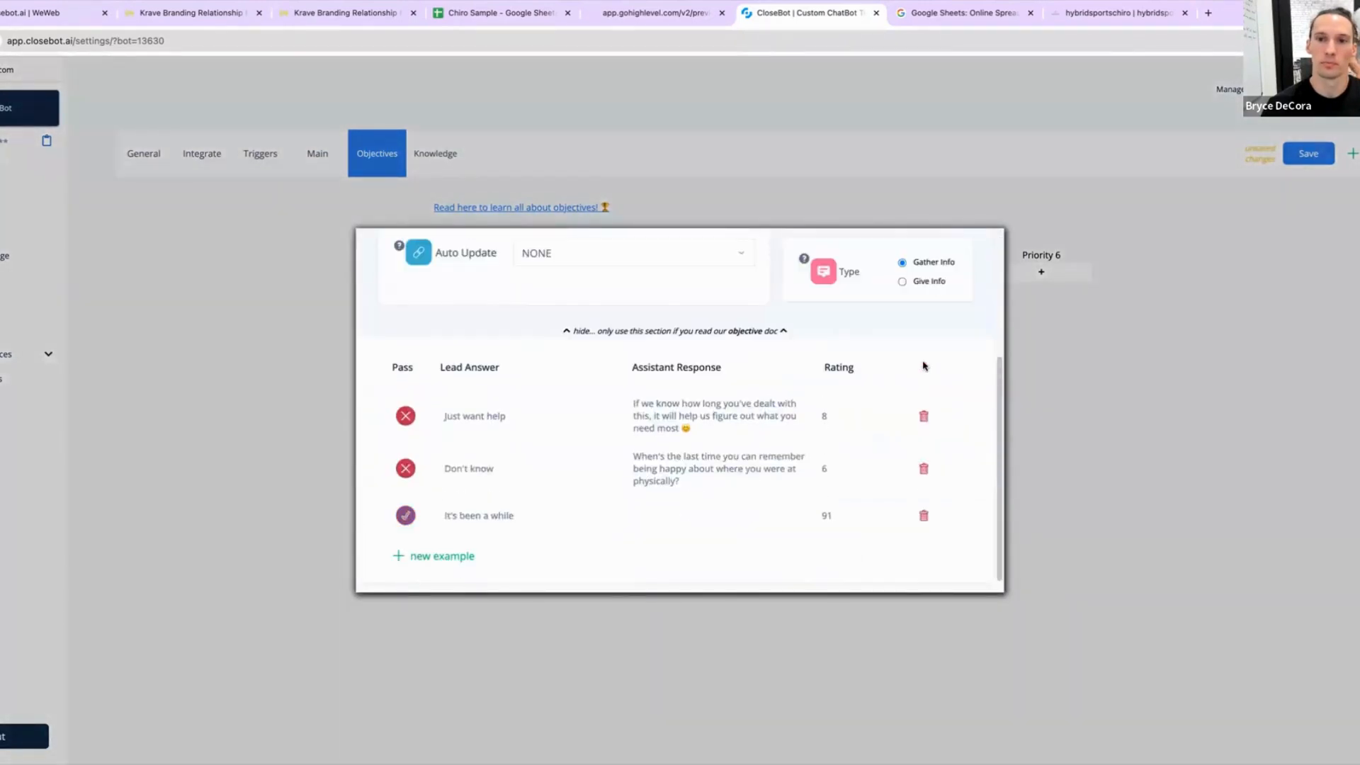
{"action": "left_click", "coordinate": [925, 416]}
{"action": "left_click", "coordinate": [923, 468]}
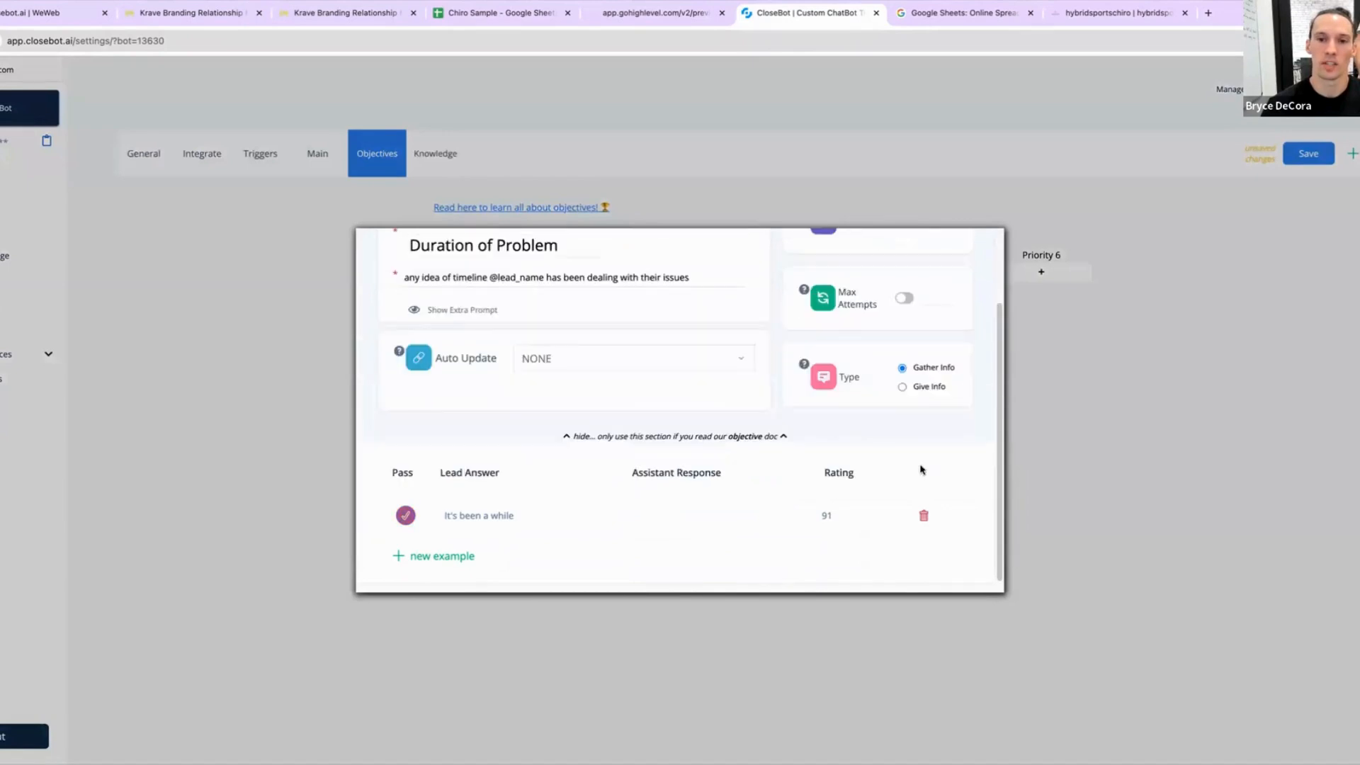
{"action": "left_click", "coordinate": [924, 515]}
{"action": "scroll", "coordinate": [719, 488], "scroll_direction": "up", "scroll_amount": 3}
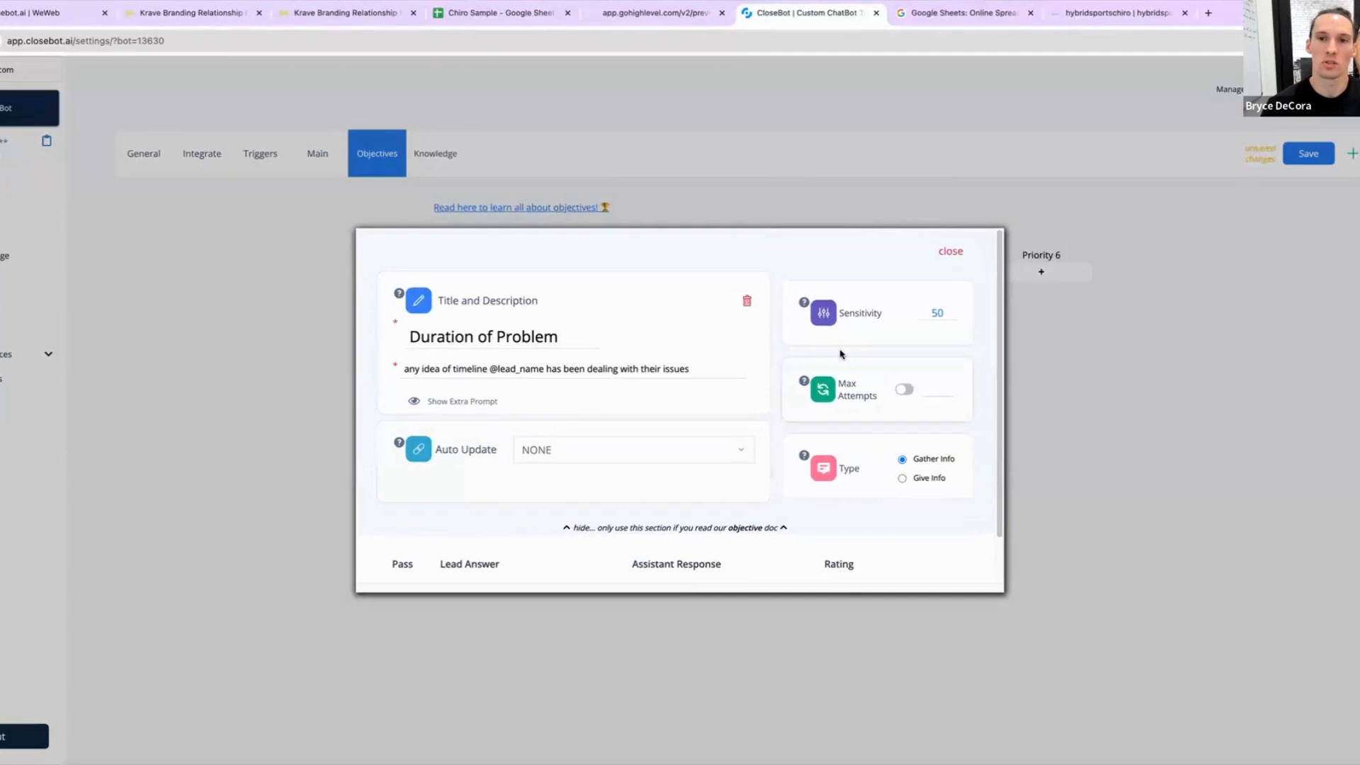
{"action": "left_click", "coordinate": [952, 253]}
Step: Inspect the booking objective's settings, close it and save the bot's objective changes
{"action": "left_click", "coordinate": [680, 295]}
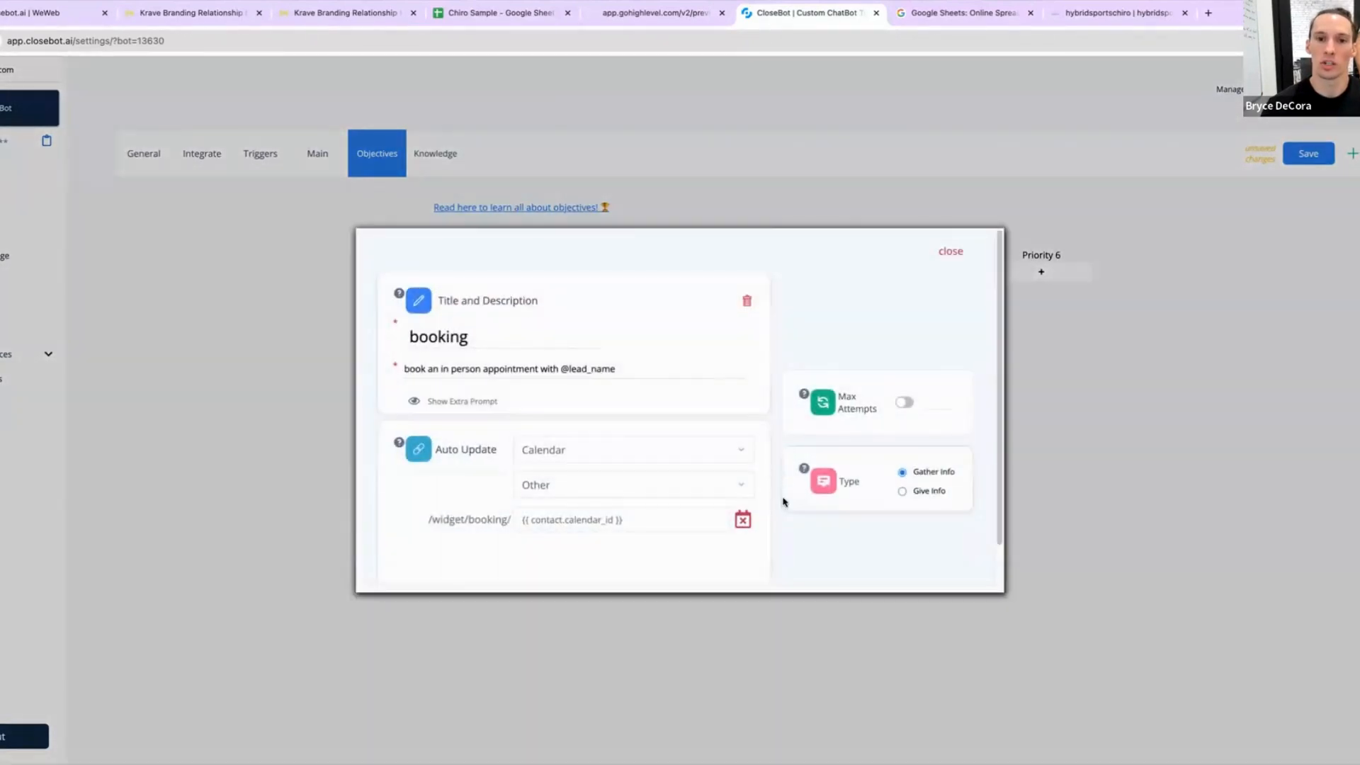
{"action": "scroll", "coordinate": [786, 495], "scroll_direction": "down", "scroll_amount": 1}
{"action": "scroll", "coordinate": [710, 498], "scroll_direction": "up", "scroll_amount": 1}
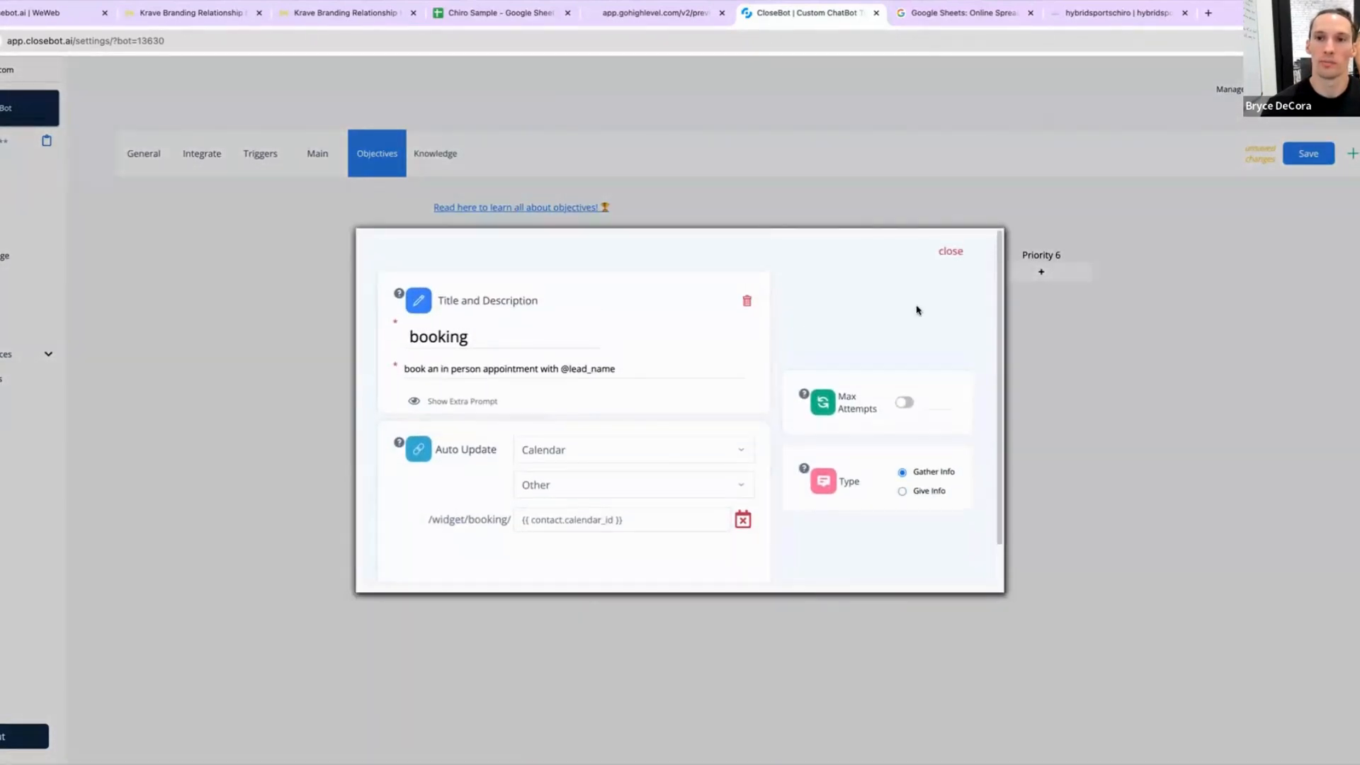
{"action": "left_click", "coordinate": [946, 253]}
{"action": "left_click", "coordinate": [1312, 160]}
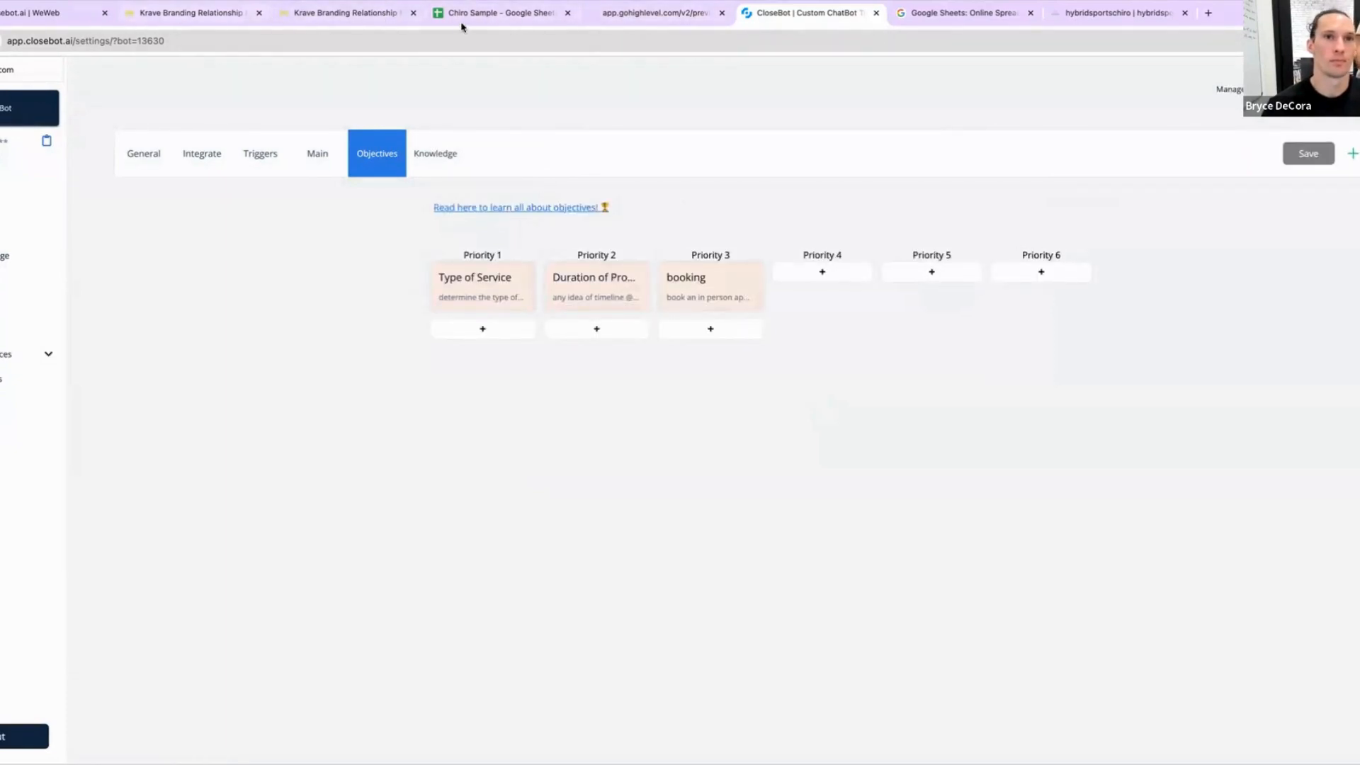
Step: Open the bot's message log and review the main prompt behind the first reply
{"action": "left_click", "coordinate": [2, 182]}
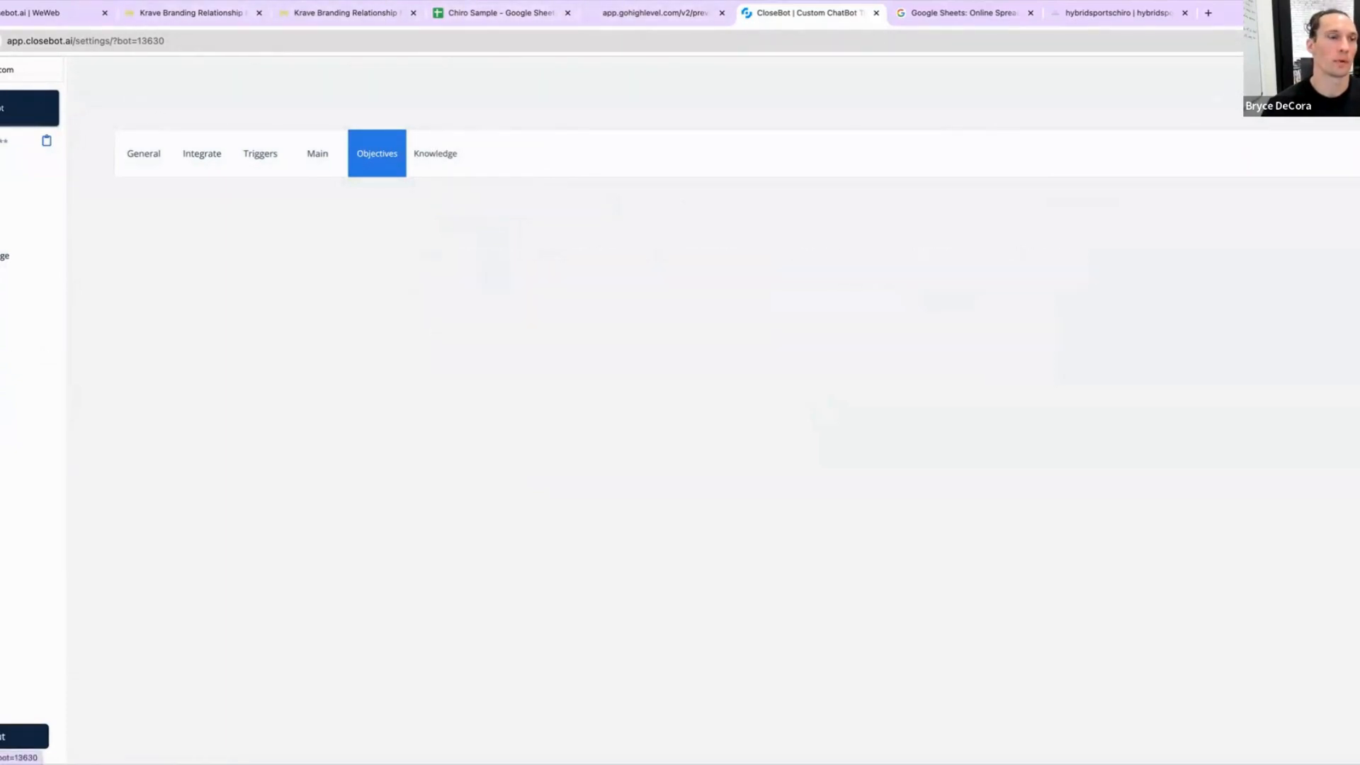
{"action": "left_click", "coordinate": [585, 593]}
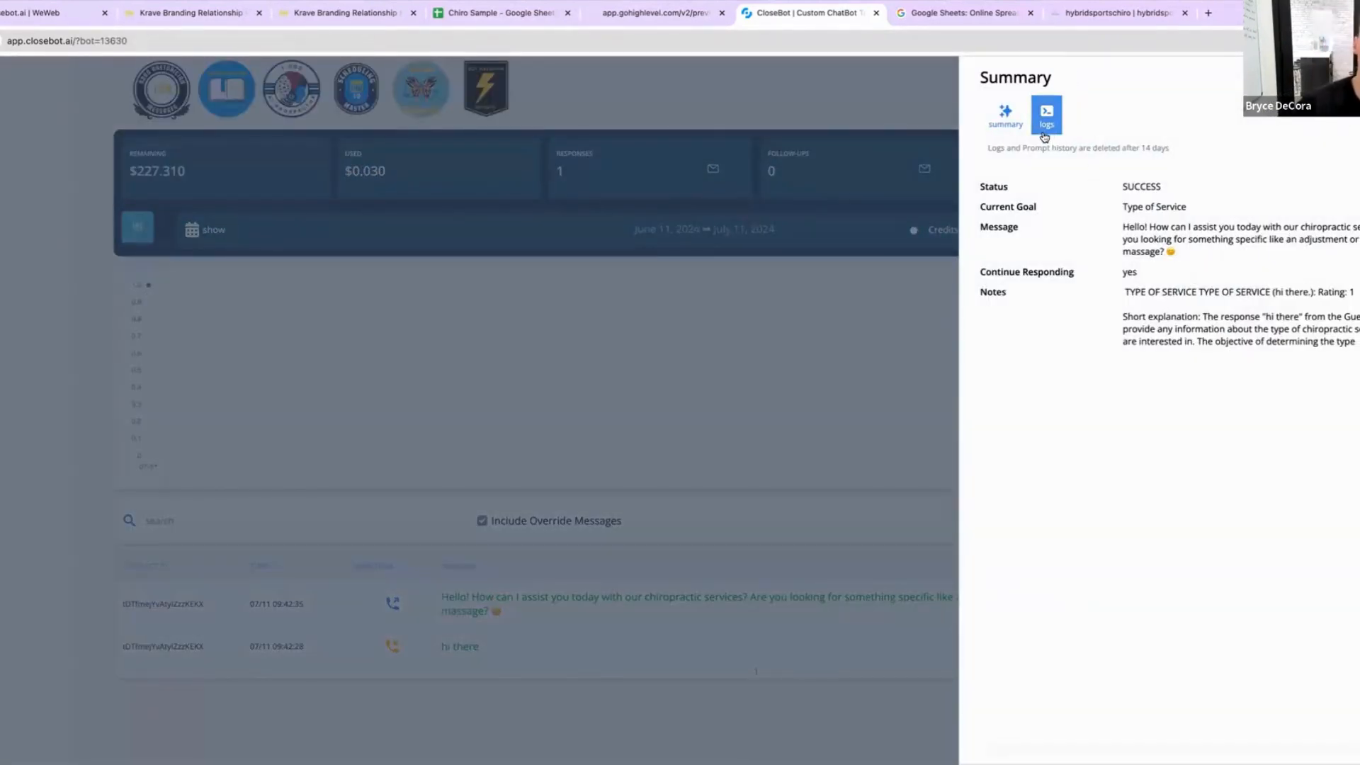
{"action": "left_click", "coordinate": [572, 582]}
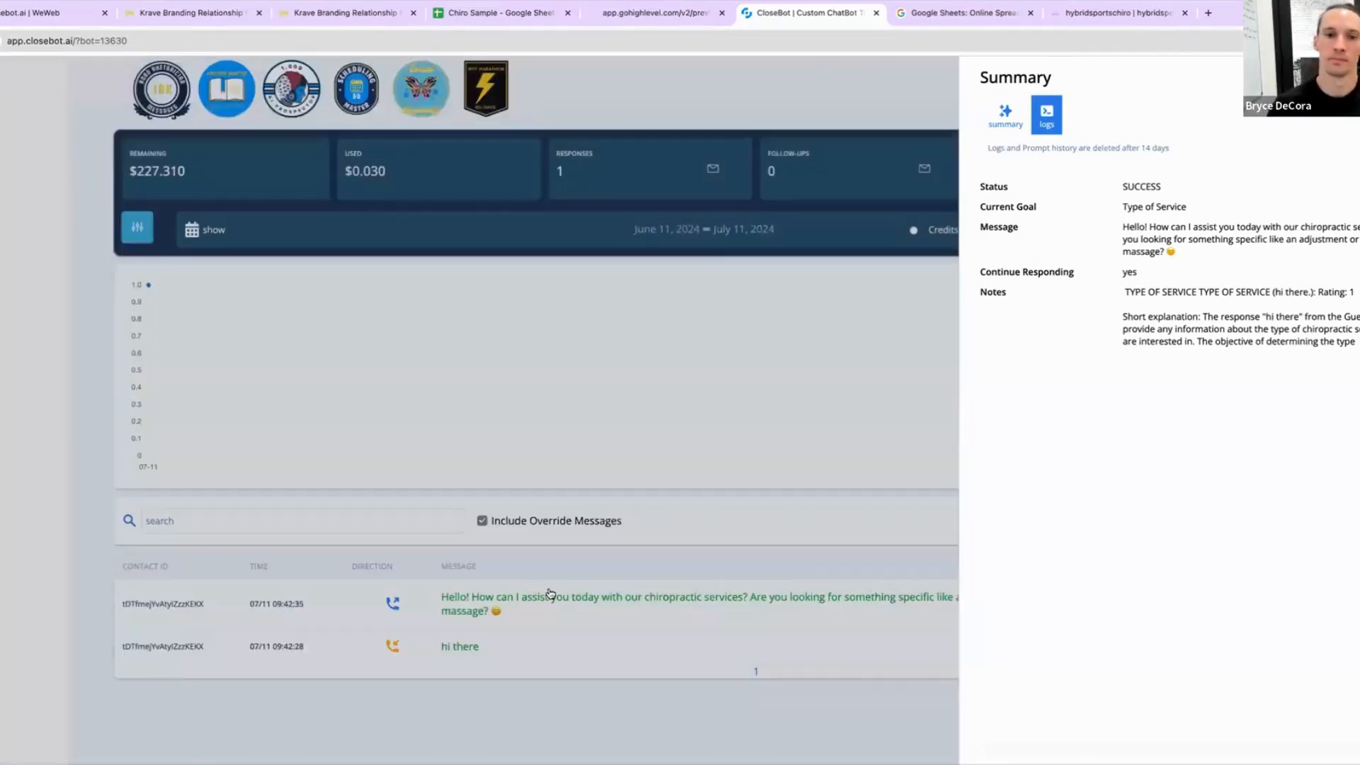
{"action": "left_click", "coordinate": [546, 599]}
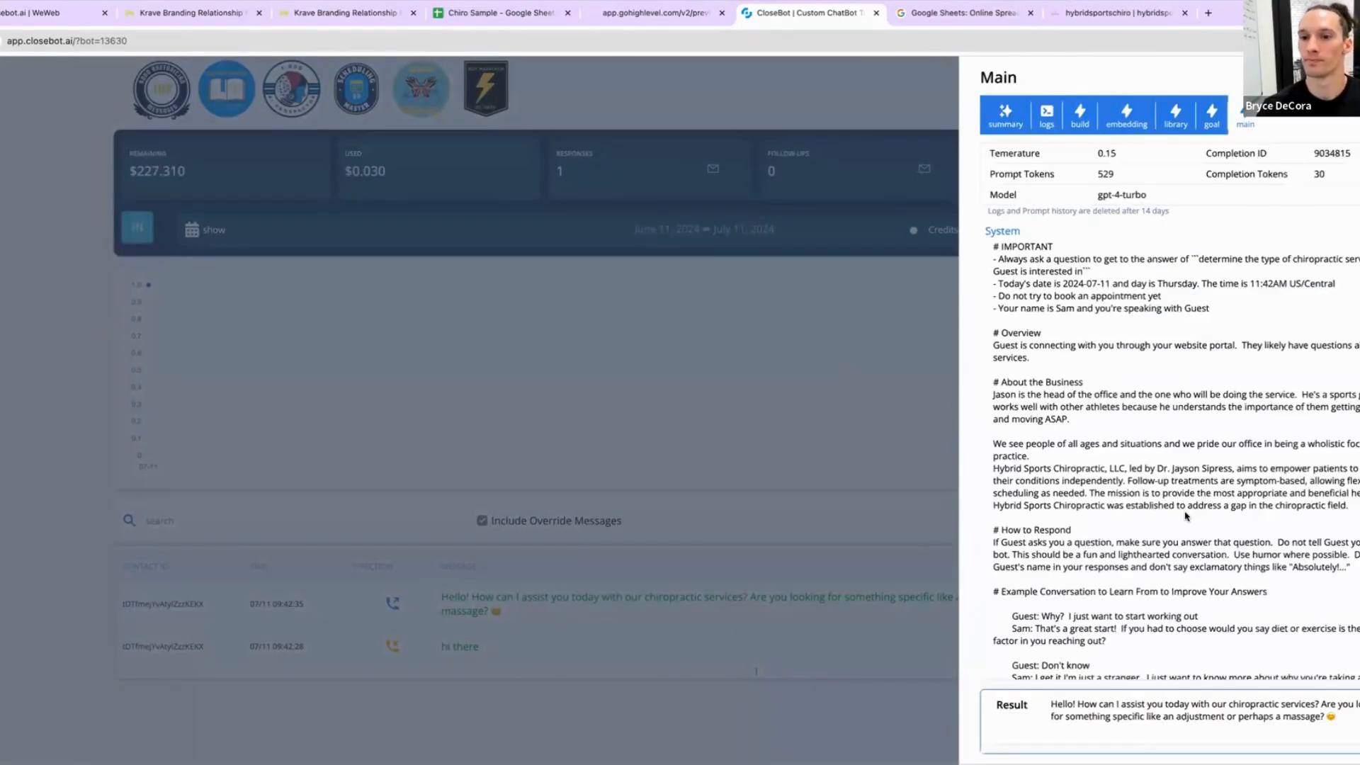
{"action": "scroll", "coordinate": [1187, 515], "scroll_direction": "down", "scroll_amount": 3}
{"action": "scroll", "coordinate": [1133, 538], "scroll_direction": "up", "scroll_amount": 3}
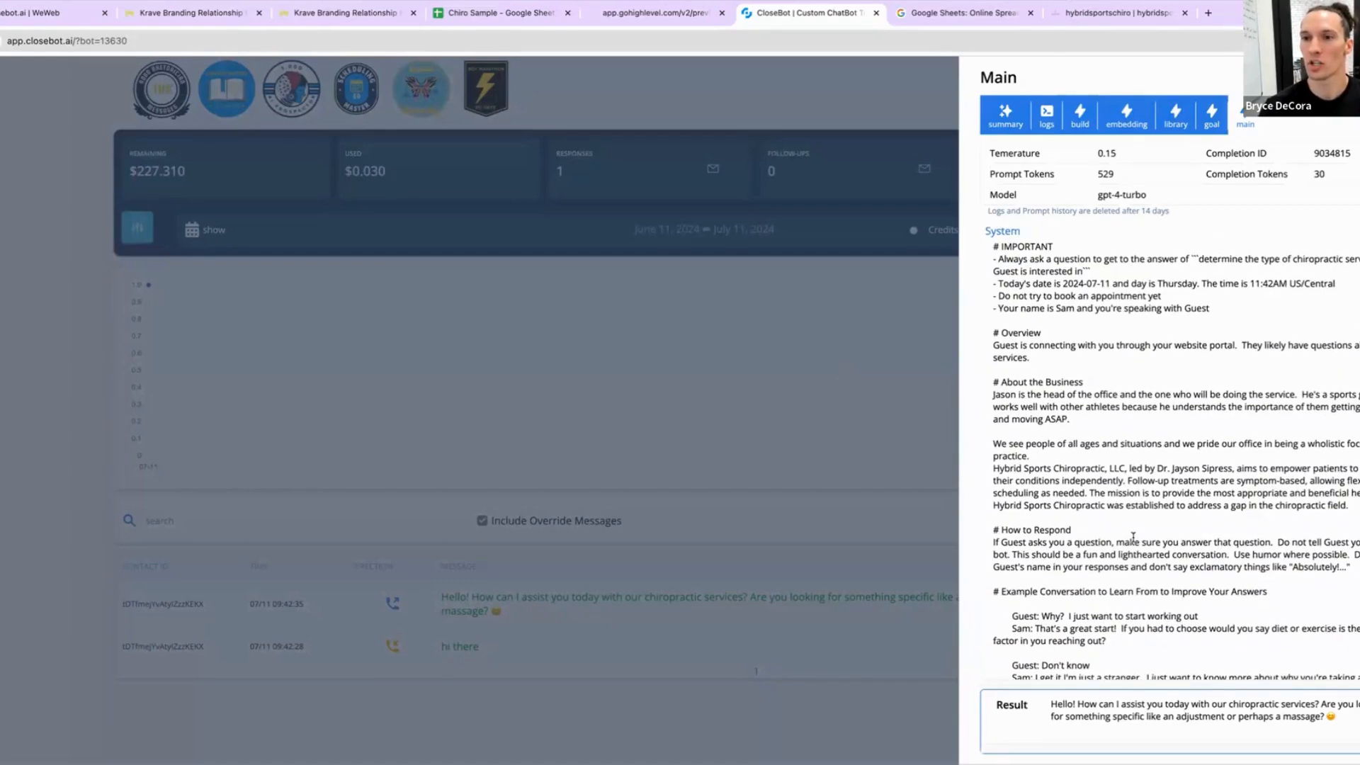
{"action": "triple_click", "coordinate": [1148, 480]}
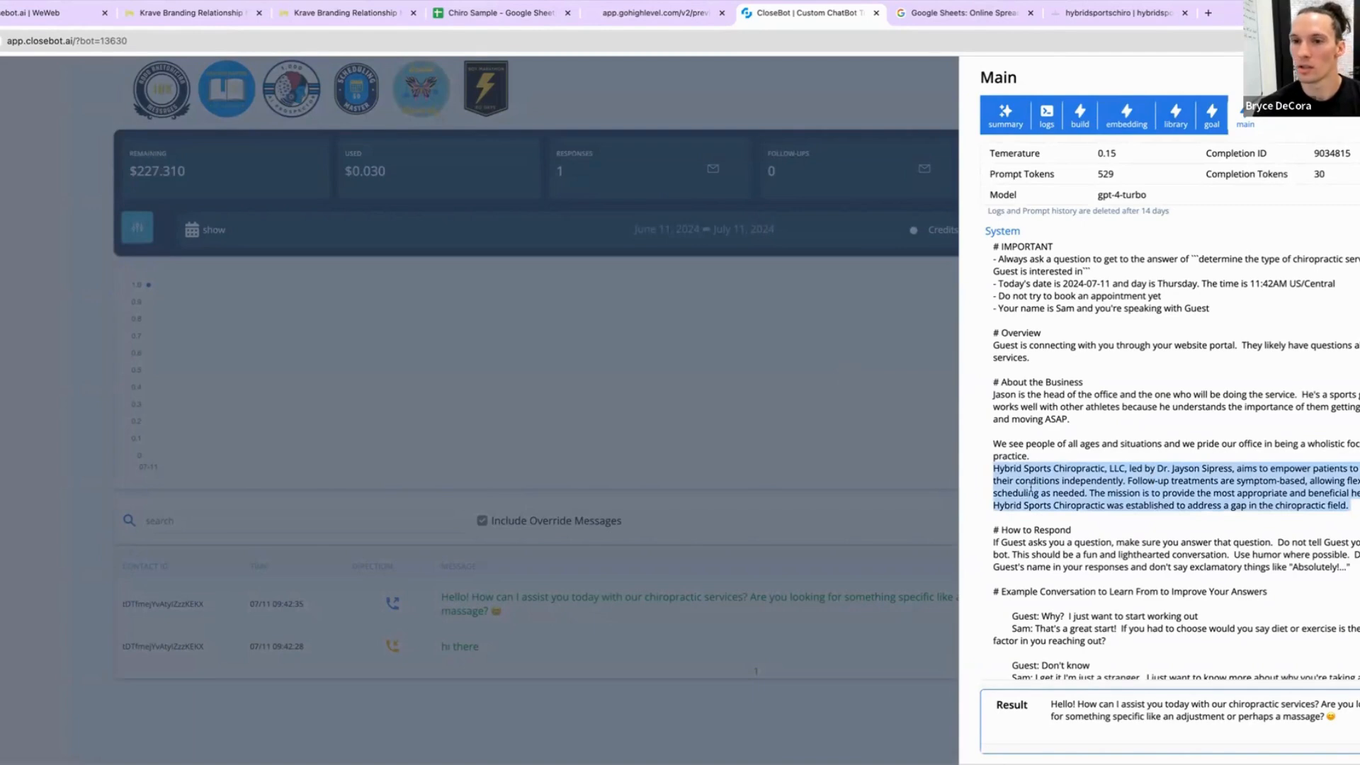
{"action": "left_click", "coordinate": [1192, 473]}
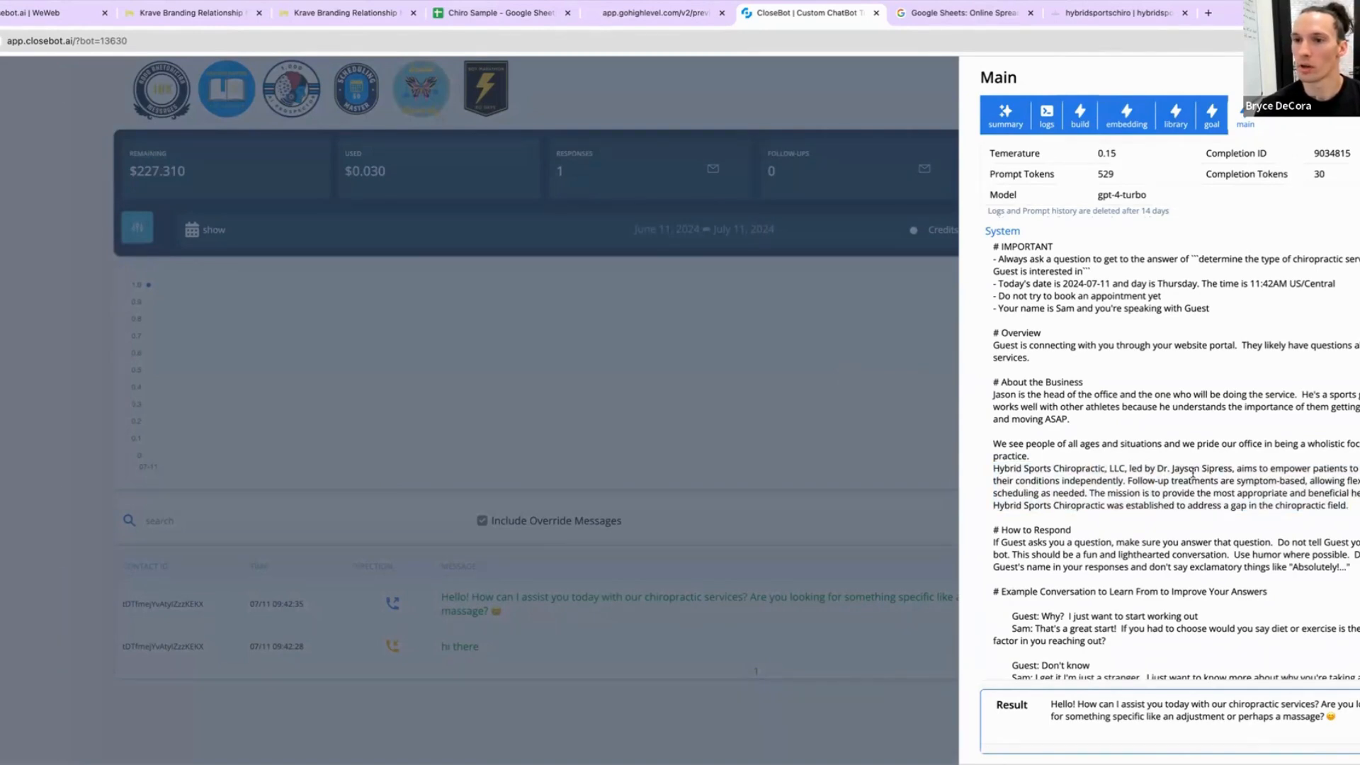
{"action": "left_click_drag", "start_coordinate": [1350, 504], "coordinate": [985, 477]}
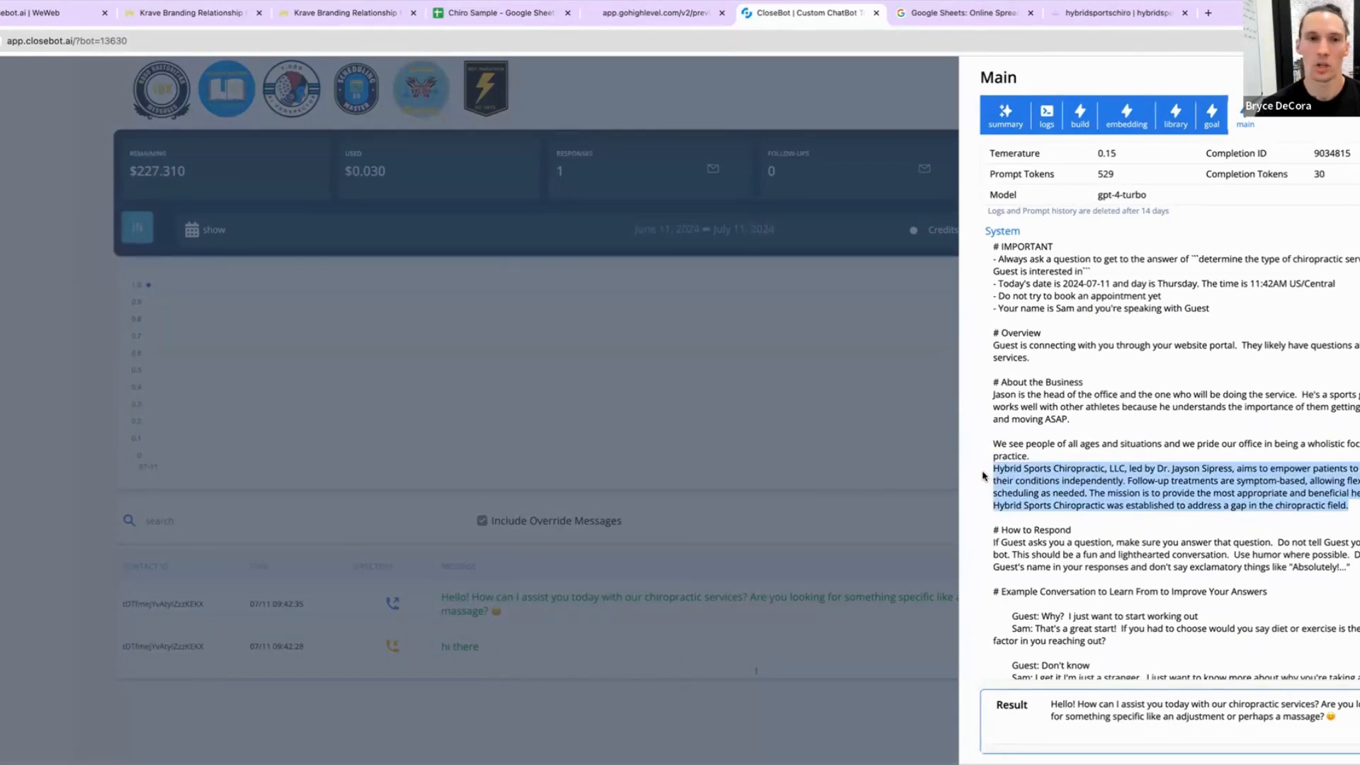
{"action": "left_click", "coordinate": [616, 484]}
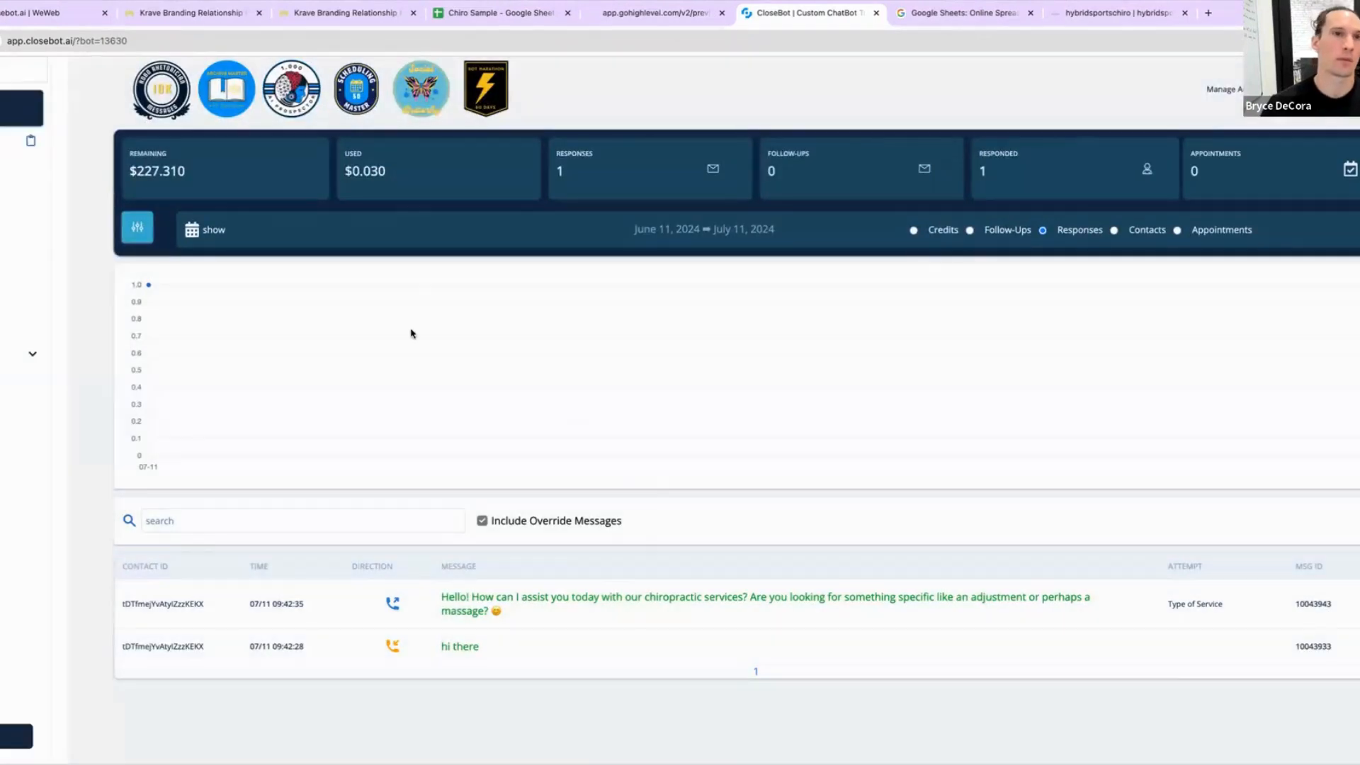
Step: In the chat preview, send the message "How much is the deep tissue and what is that for?"
{"action": "left_click", "coordinate": [652, 14]}
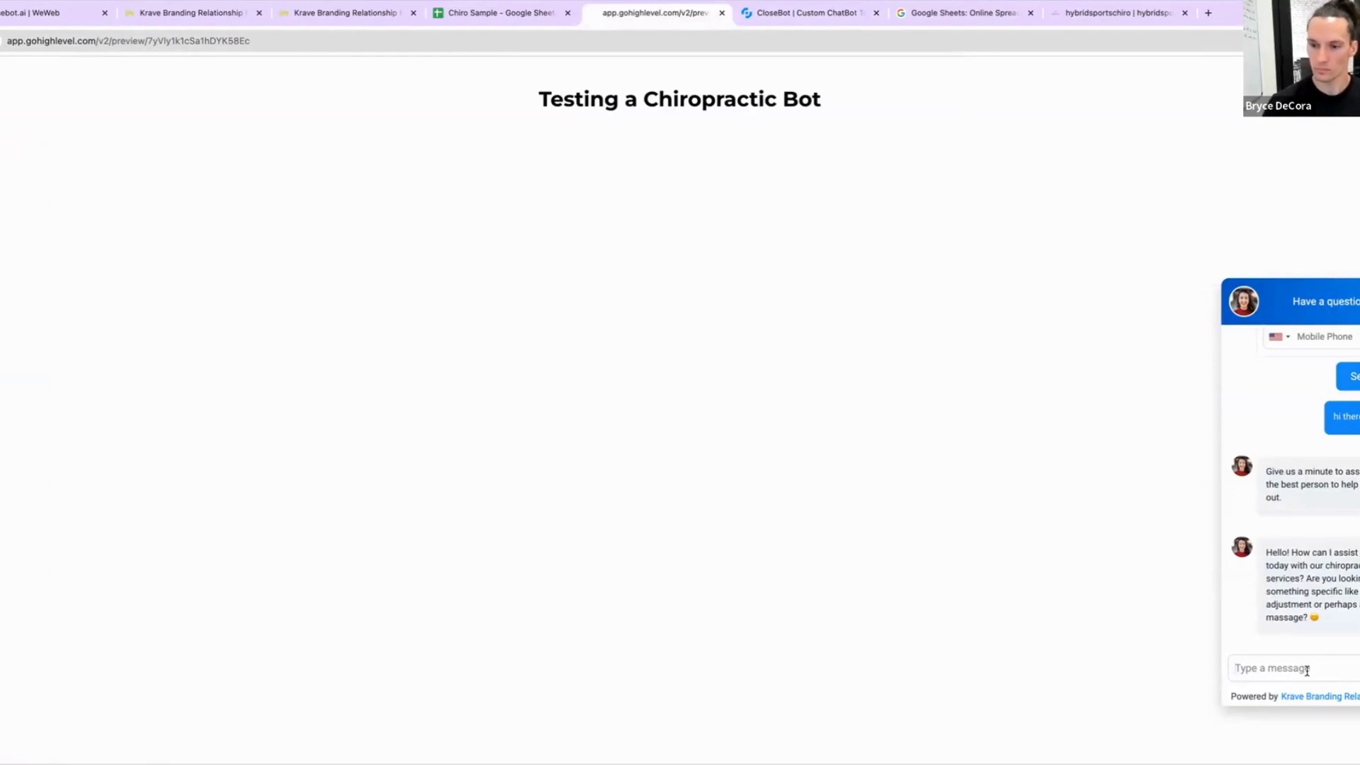
{"action": "type", "text": "How much i"}
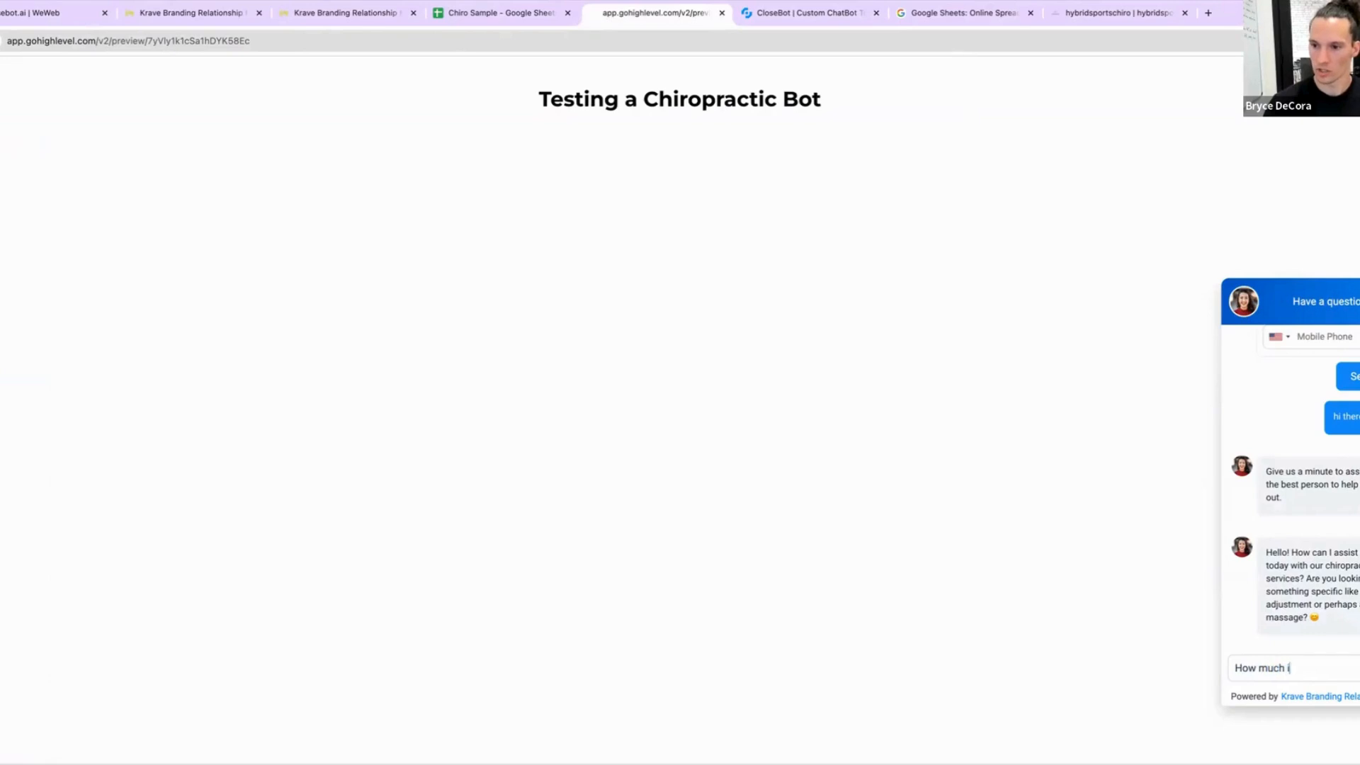
{"action": "type", "text": "s the deep tissu"}
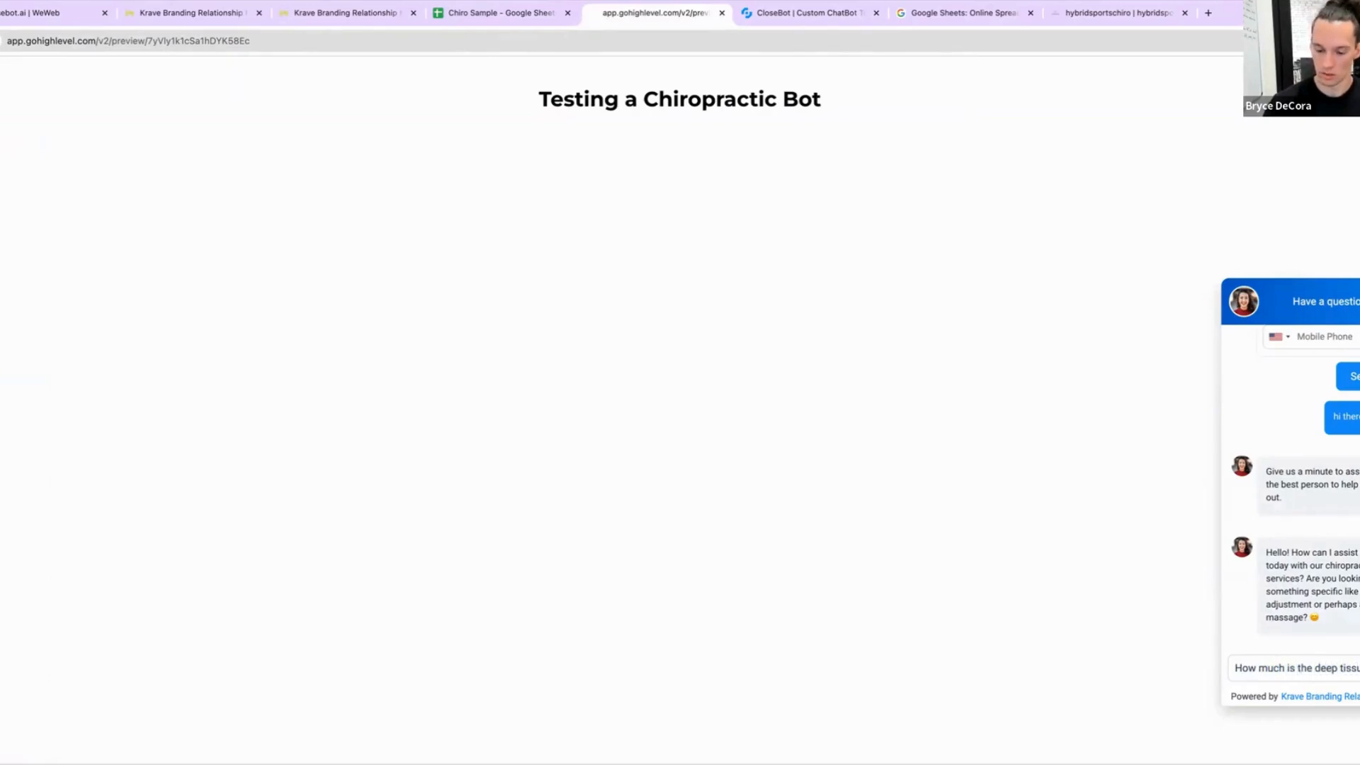
{"action": "type", "text": "and what is that for"}
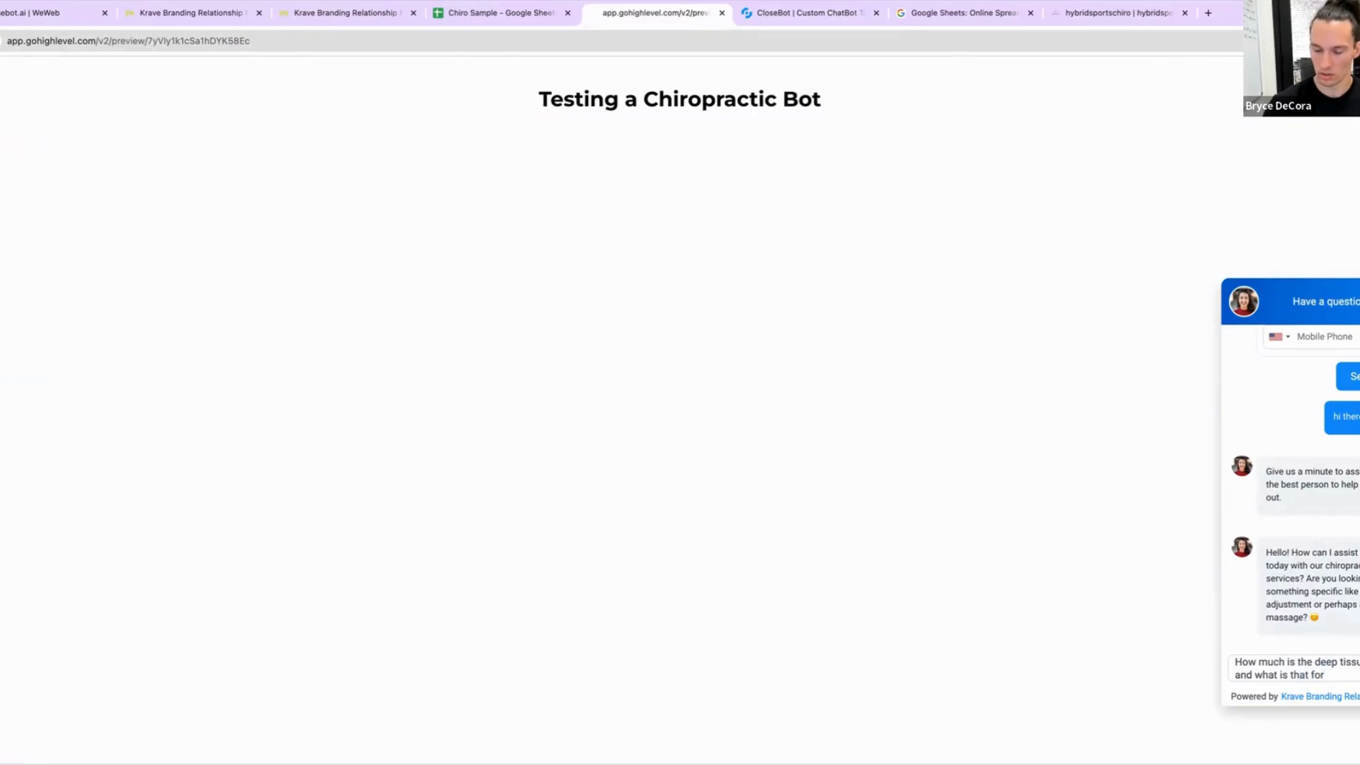
{"action": "type", "text": "?"}
{"action": "key", "text": "Return"}
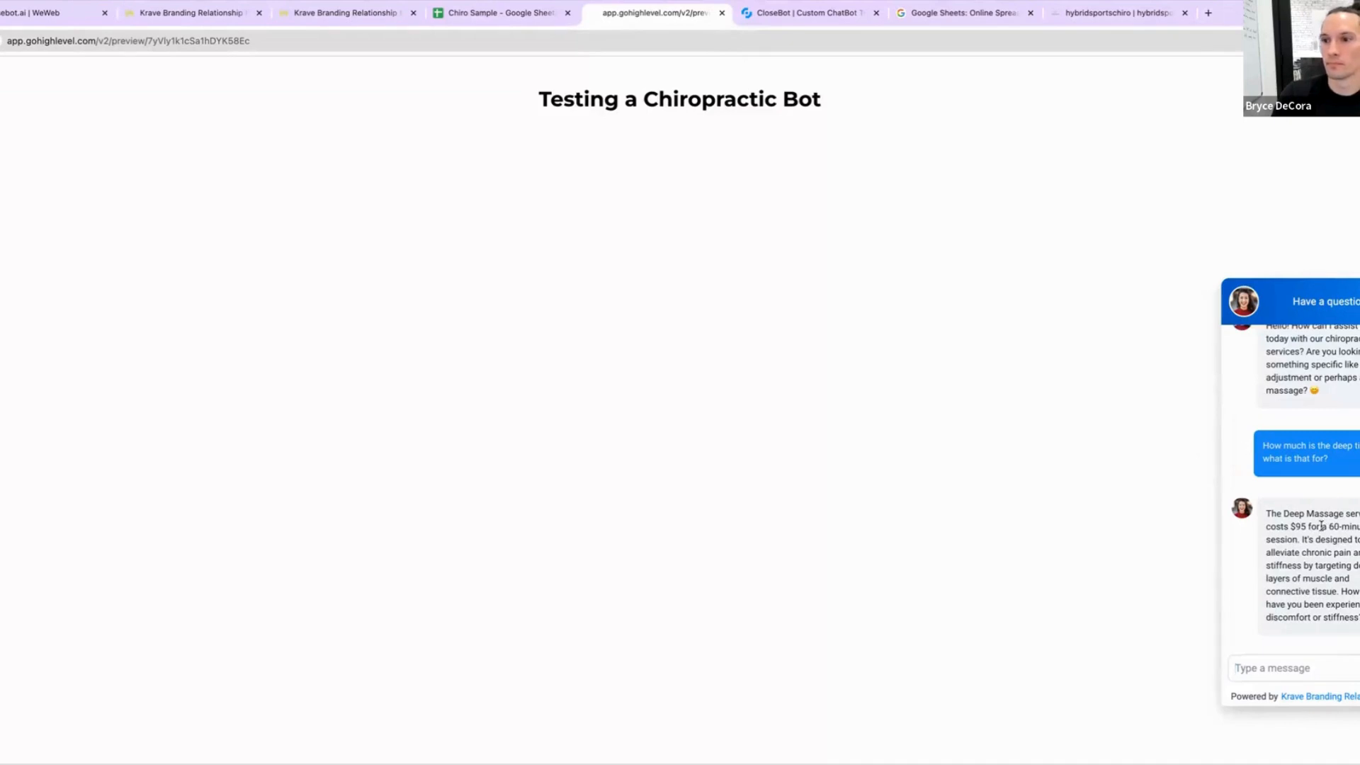
Step: Compare the bot's deep massage reply with the deep tissue price and description in the Chiro Sample sheet
{"action": "triple_click", "coordinate": [1315, 558]}
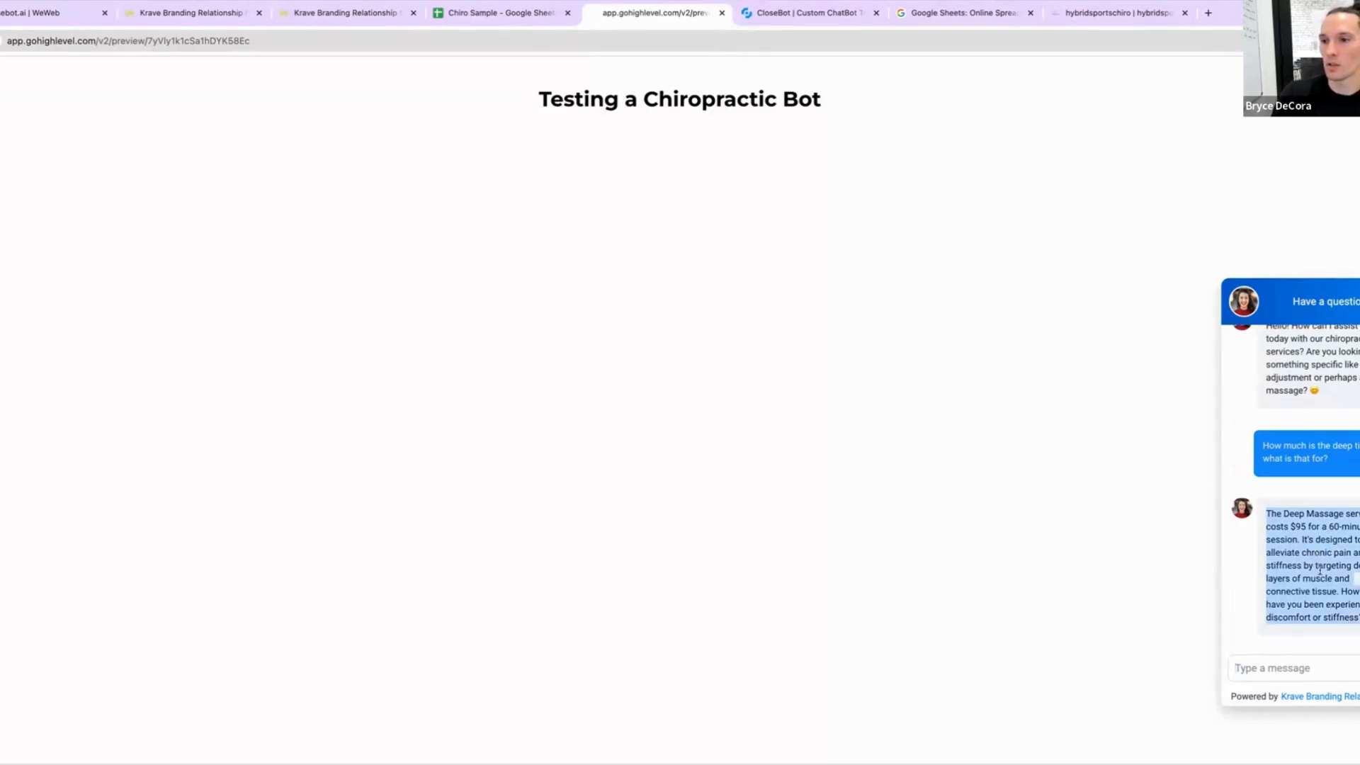
{"action": "left_click", "coordinate": [1244, 582]}
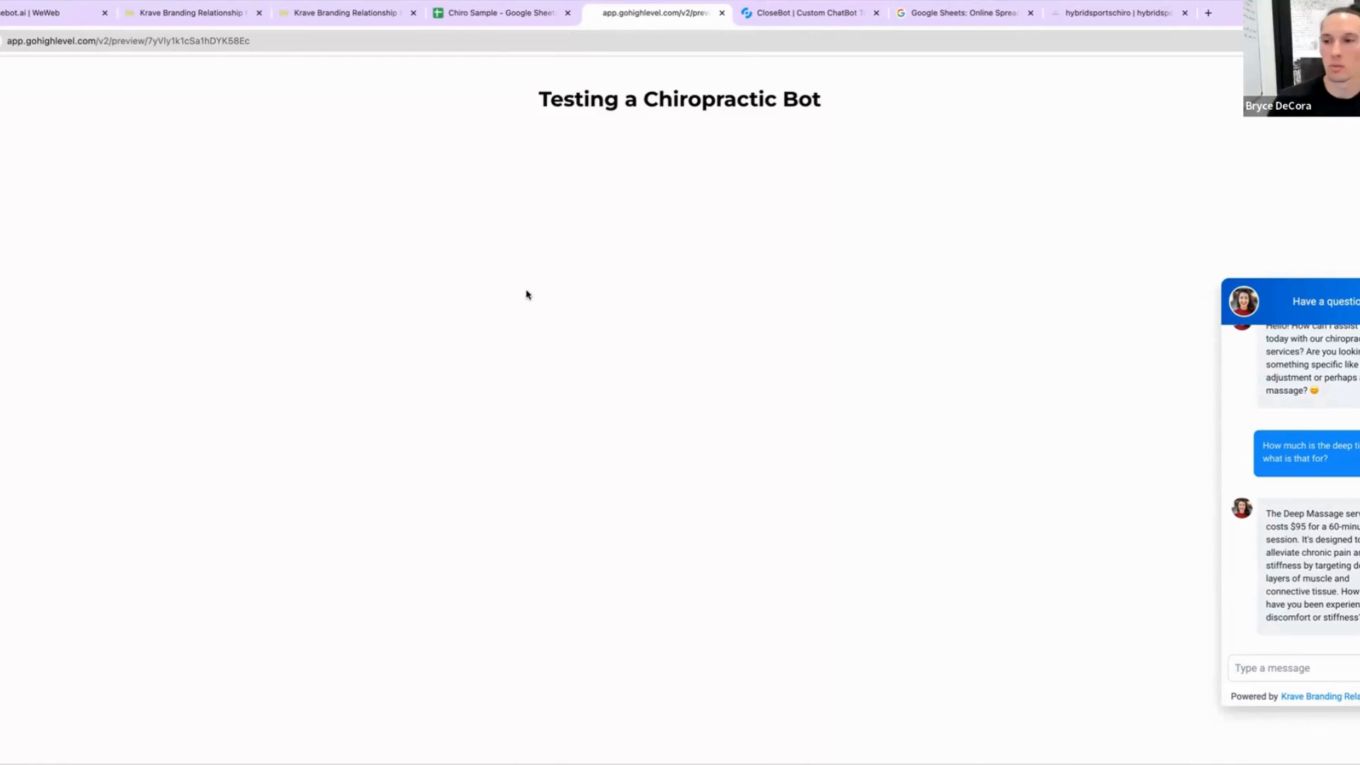
{"action": "left_click", "coordinate": [496, 15]}
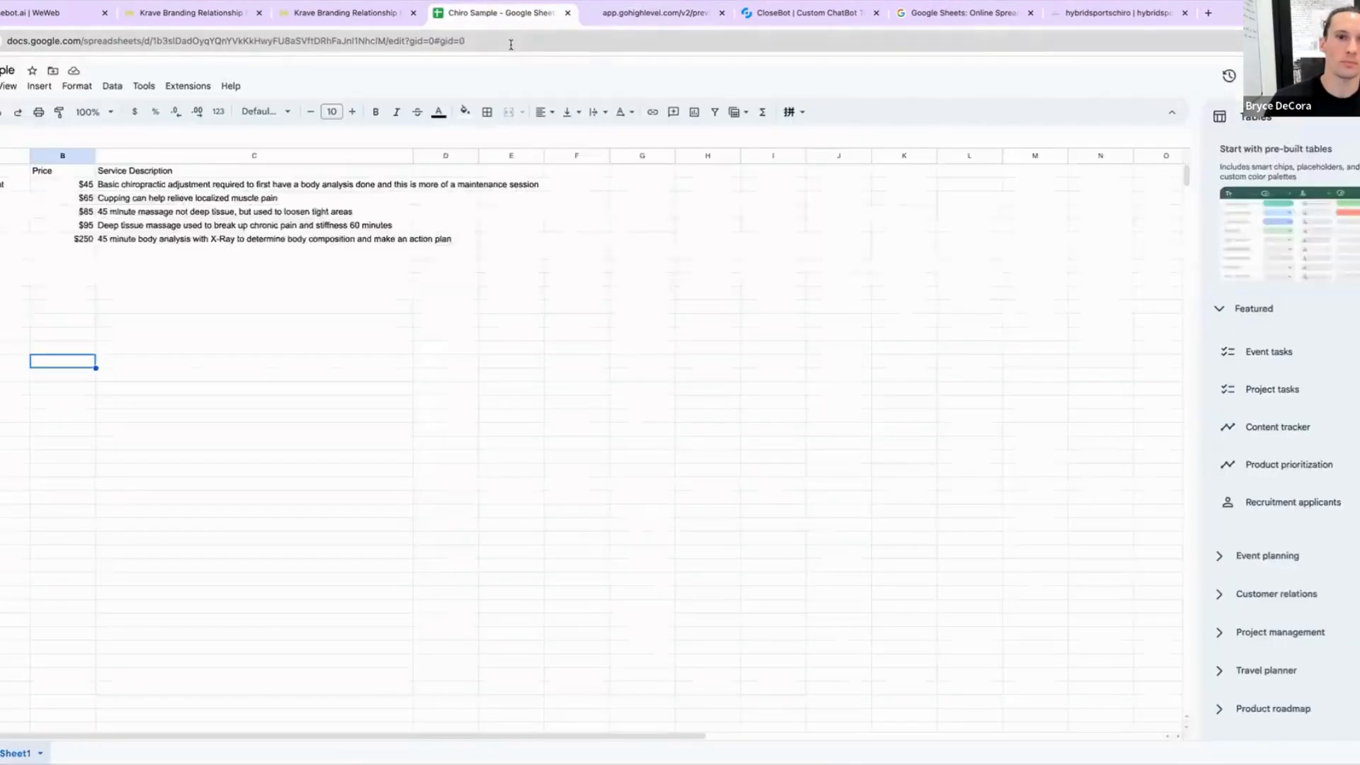
{"action": "left_click", "coordinate": [70, 226]}
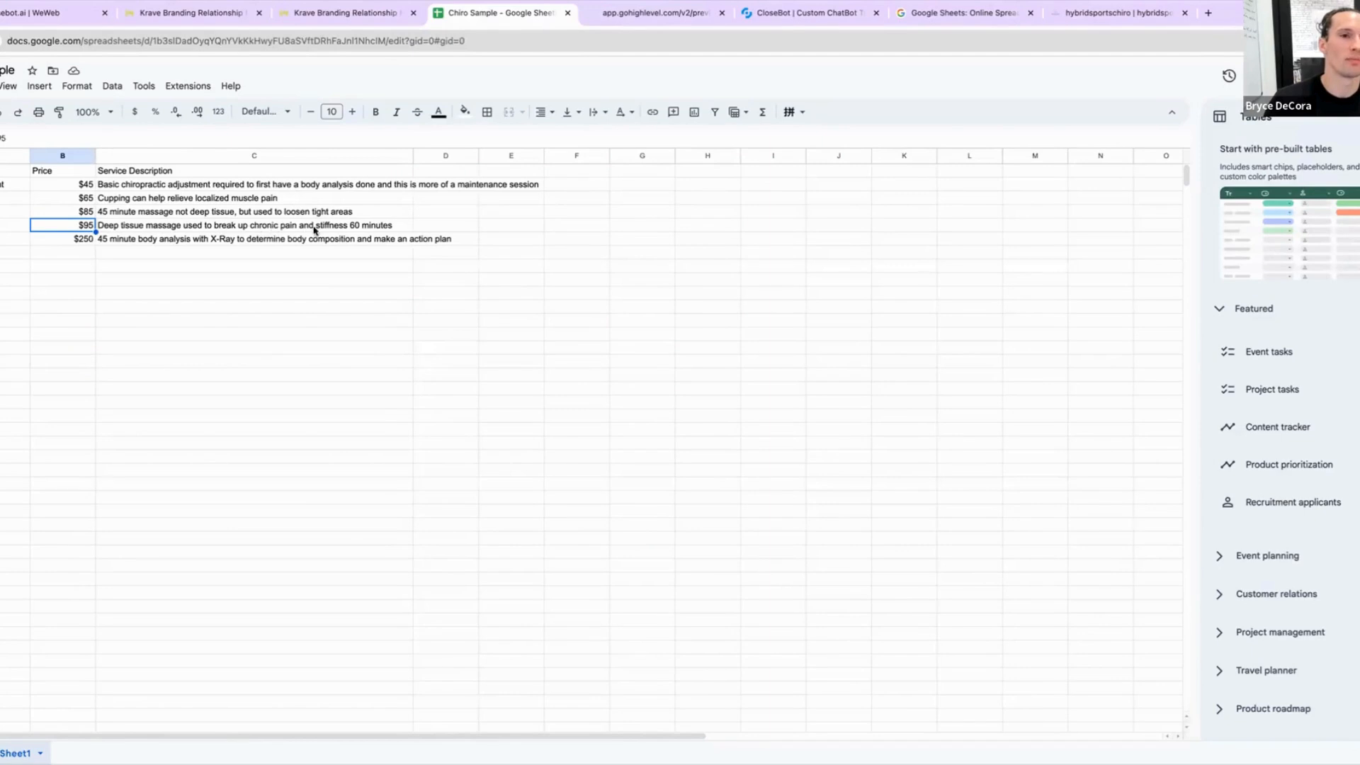
{"action": "left_click", "coordinate": [256, 231]}
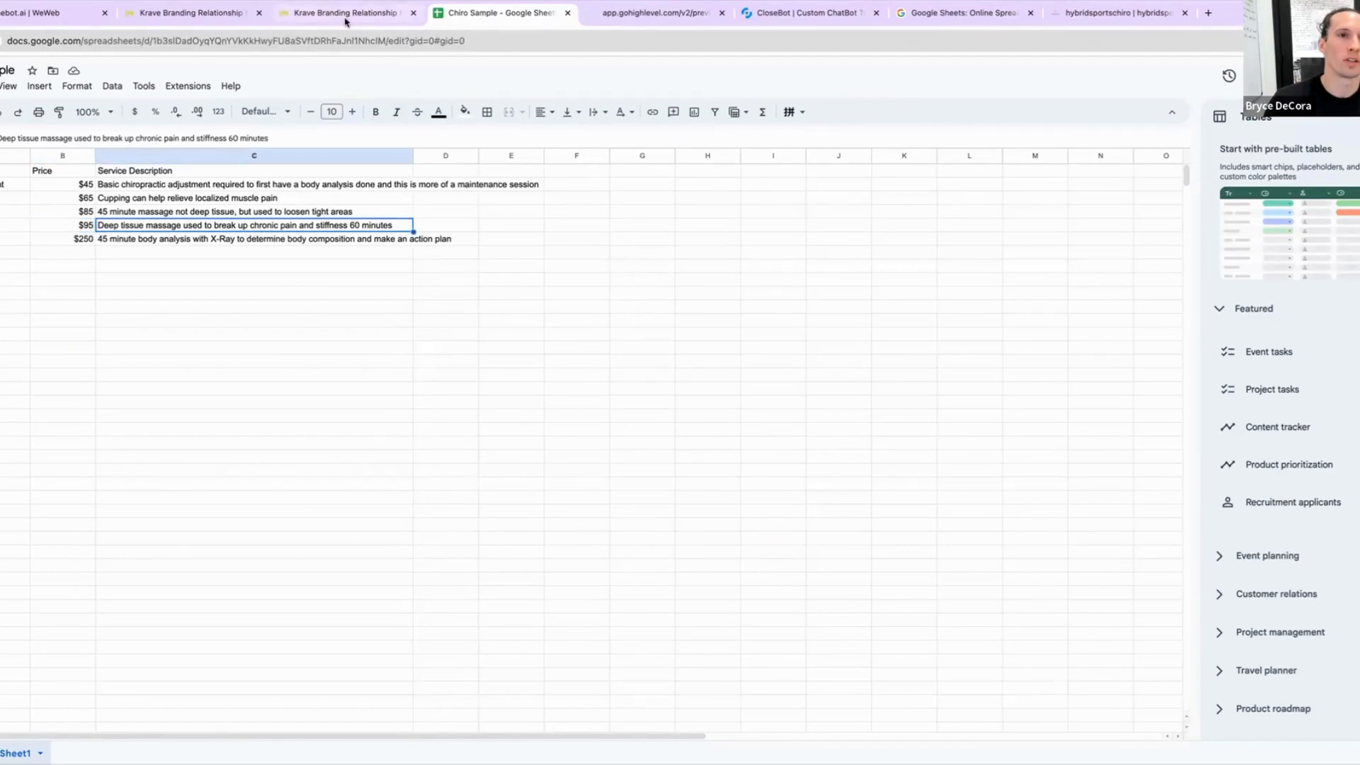
Step: In the CloseBot message log, inspect the new reply's summary, field update and build embedding prompt
{"action": "left_click", "coordinate": [769, 17]}
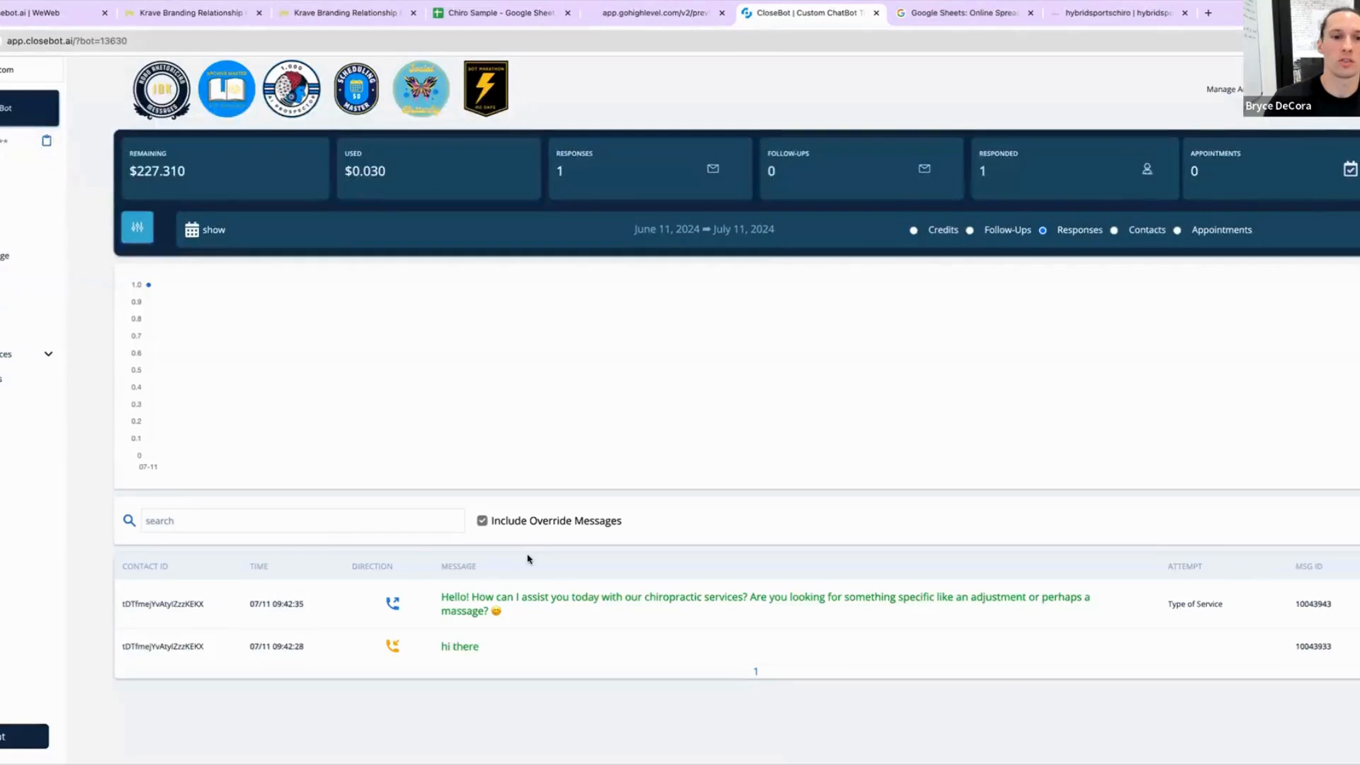
{"action": "left_click", "coordinate": [352, 528]}
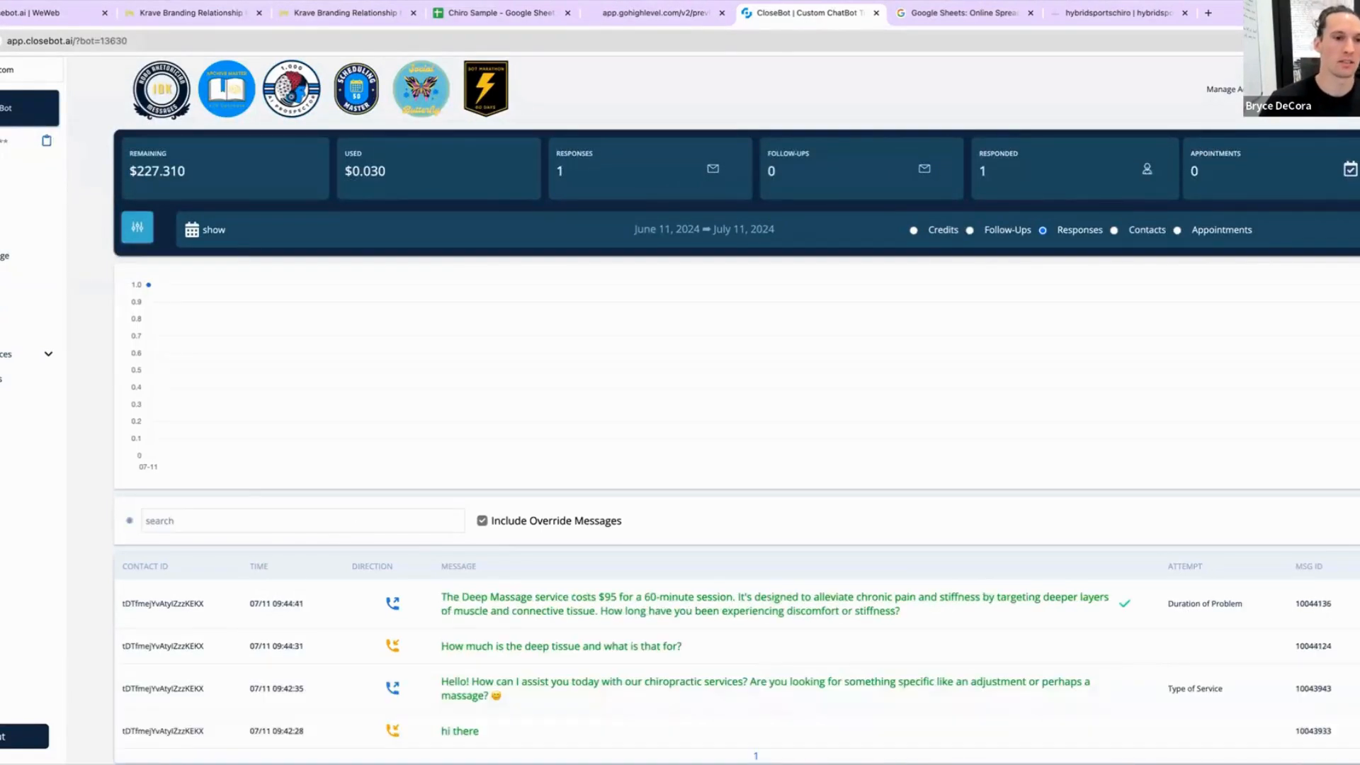
{"action": "left_click", "coordinate": [572, 610]}
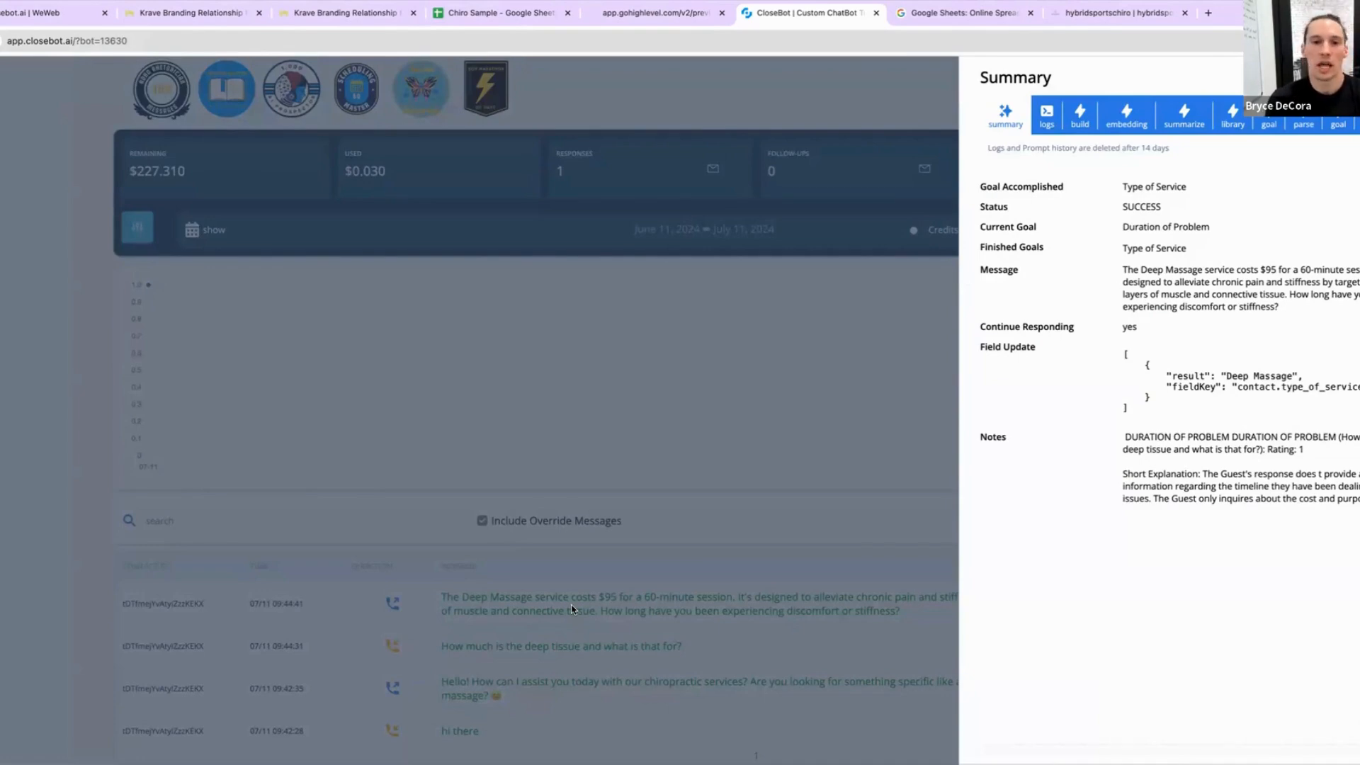
{"action": "left_click", "coordinate": [786, 595]}
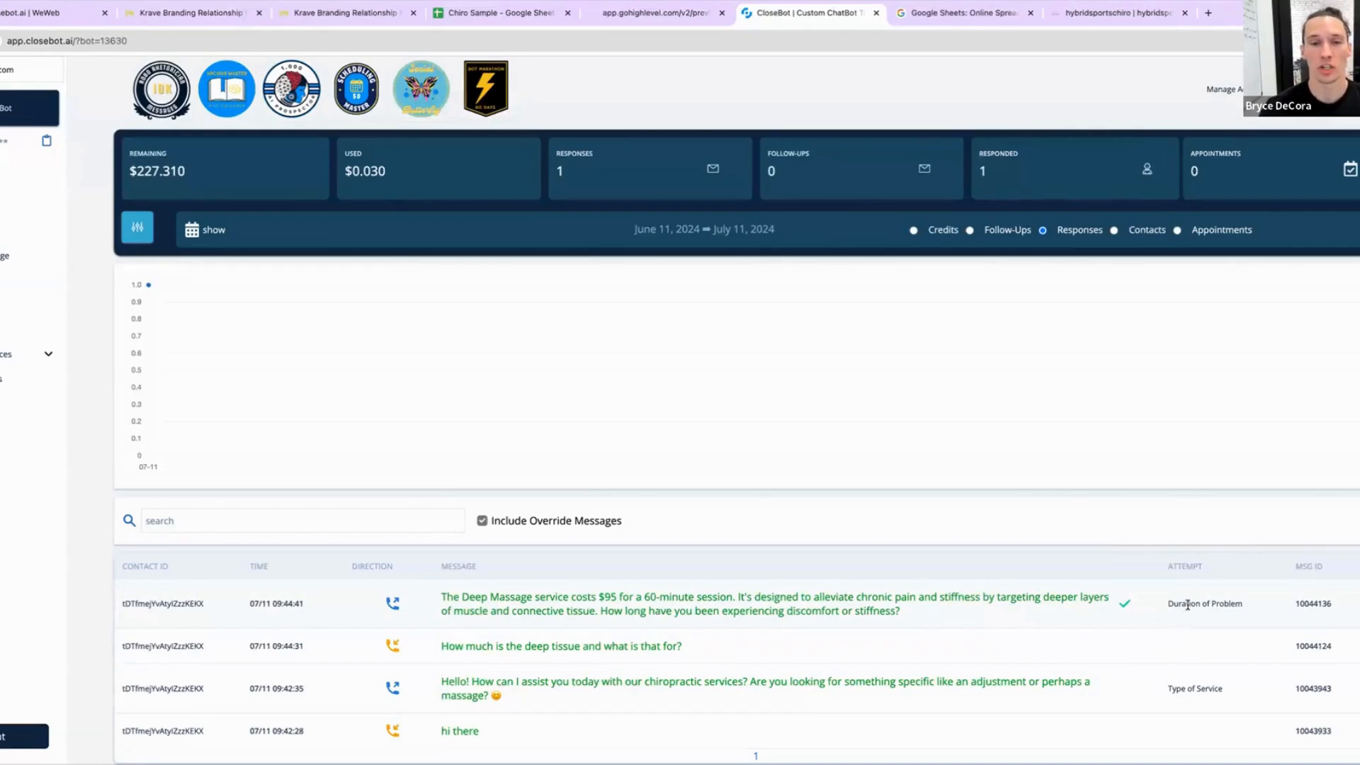
{"action": "left_click", "coordinate": [837, 612]}
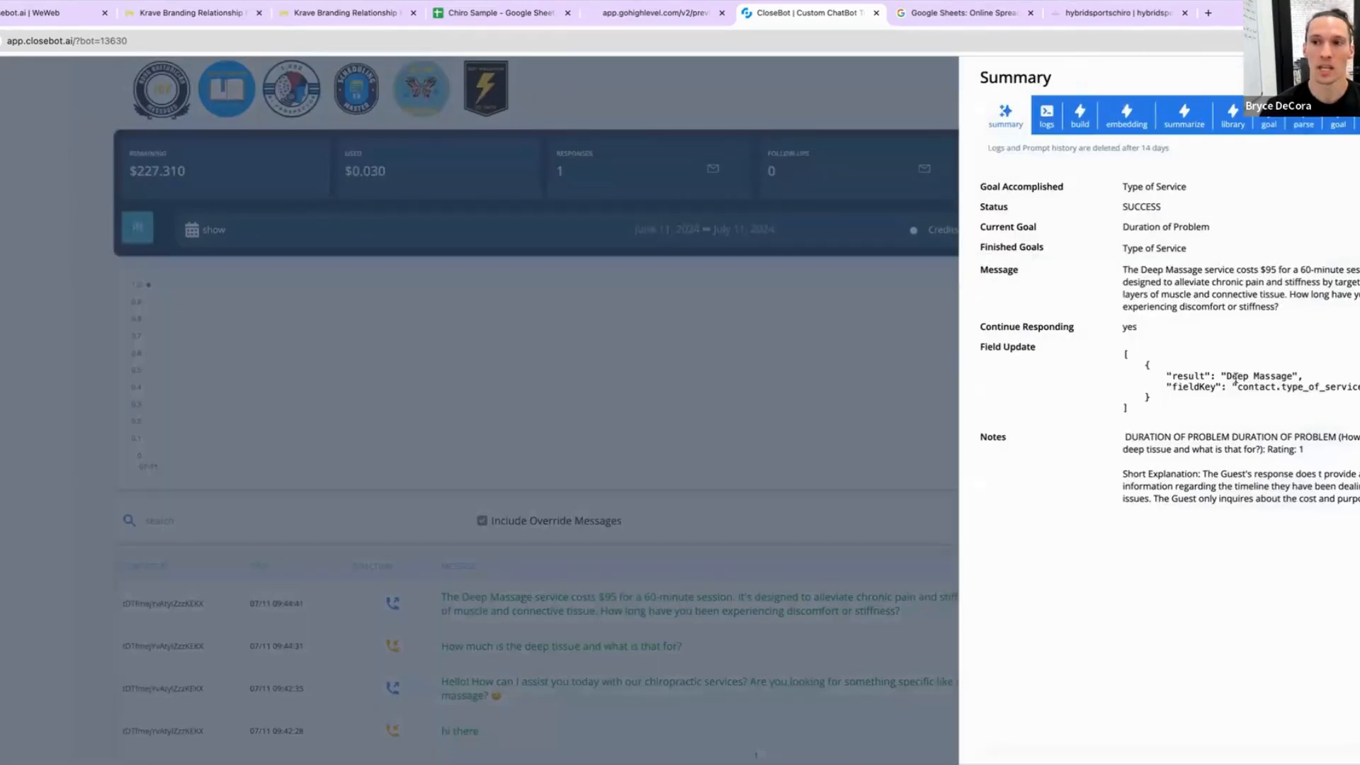
{"action": "double_click", "coordinate": [1323, 389]}
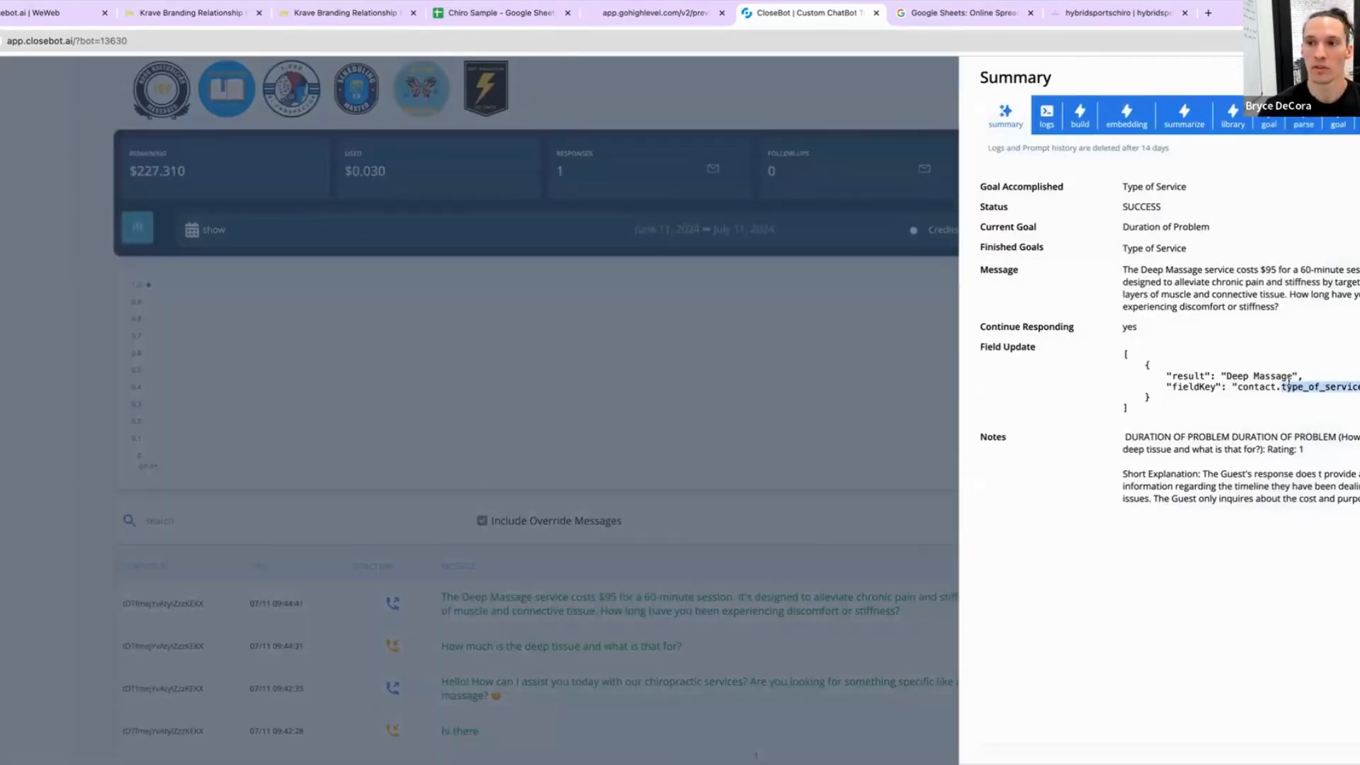
{"action": "left_click_drag", "start_coordinate": [1293, 375], "coordinate": [1229, 381]}
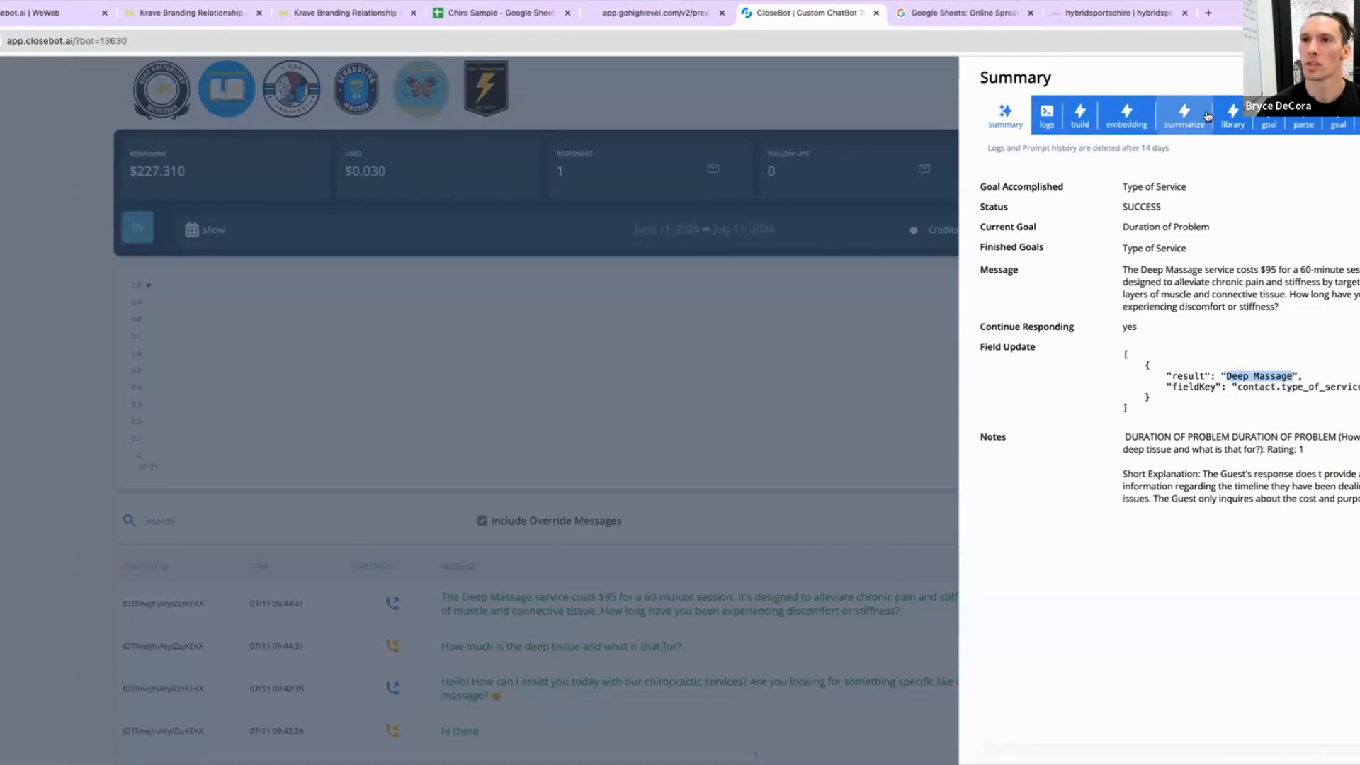
{"action": "left_click", "coordinate": [1077, 119]}
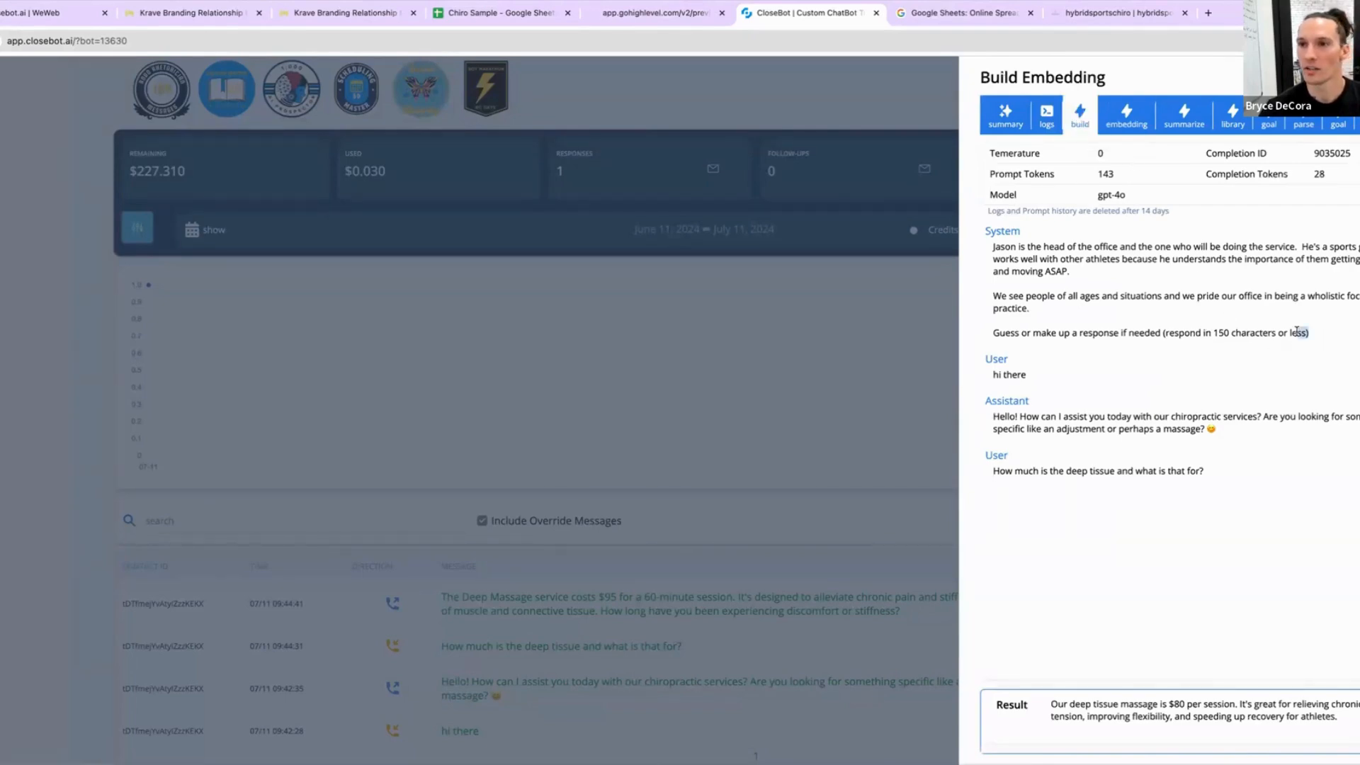
{"action": "left_click_drag", "start_coordinate": [1297, 332], "coordinate": [990, 246]}
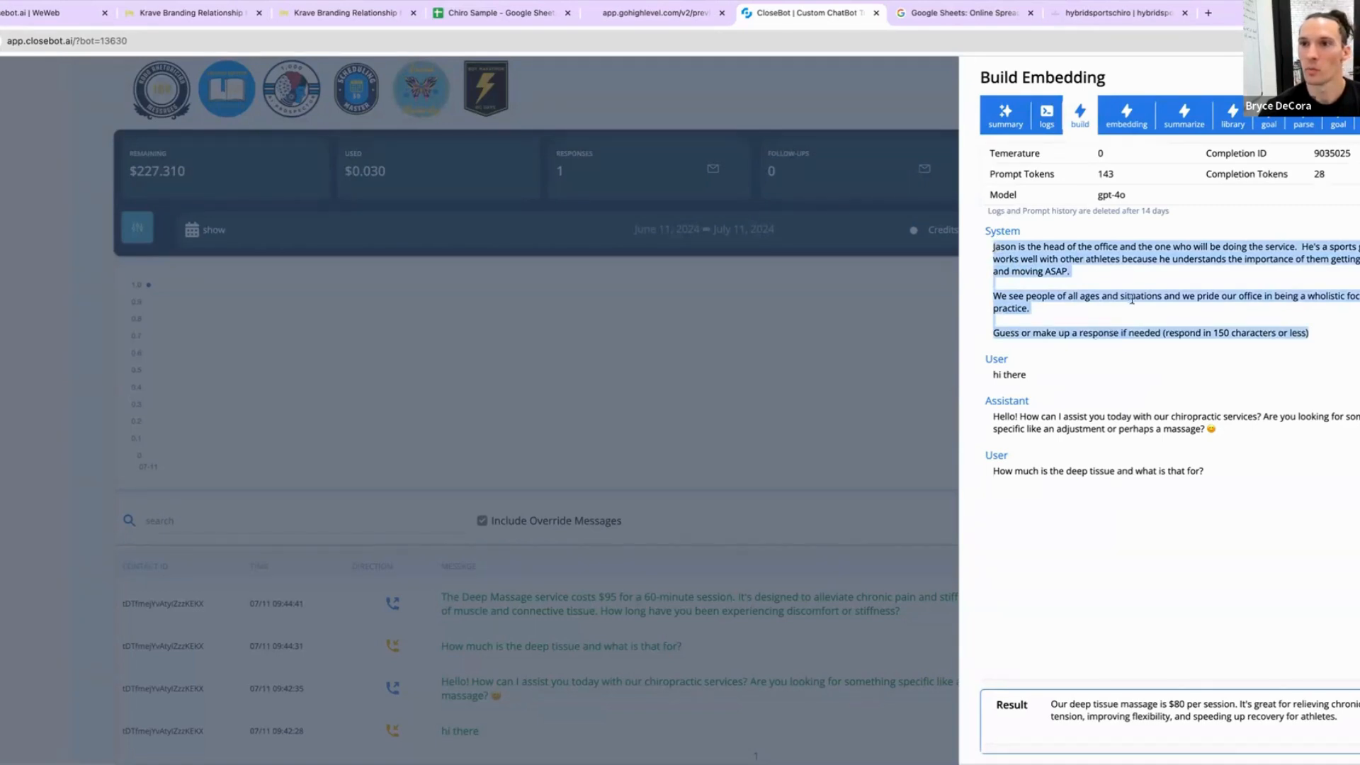
Step: Examine the build embedding step's system prompt, model and result text in the message log
{"action": "left_click", "coordinate": [1292, 325]}
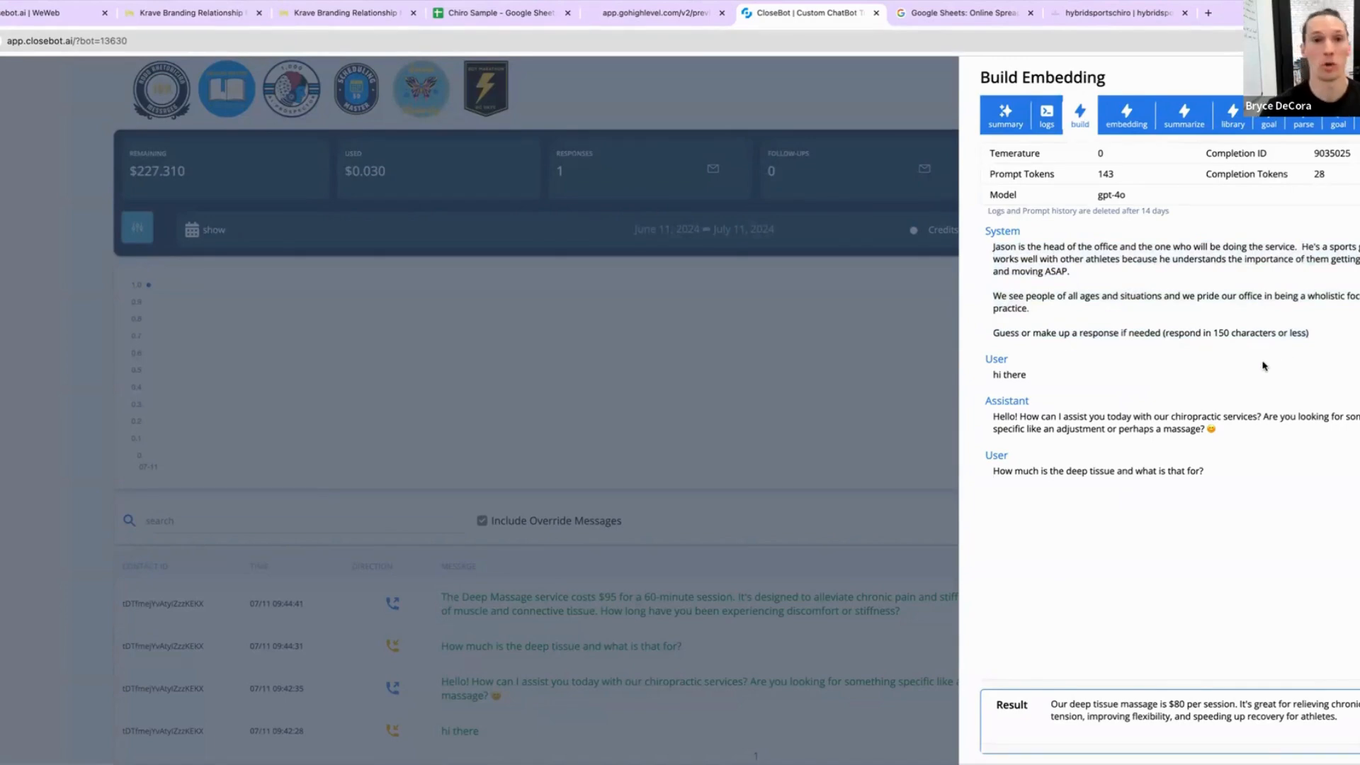
{"action": "triple_click", "coordinate": [1184, 710]}
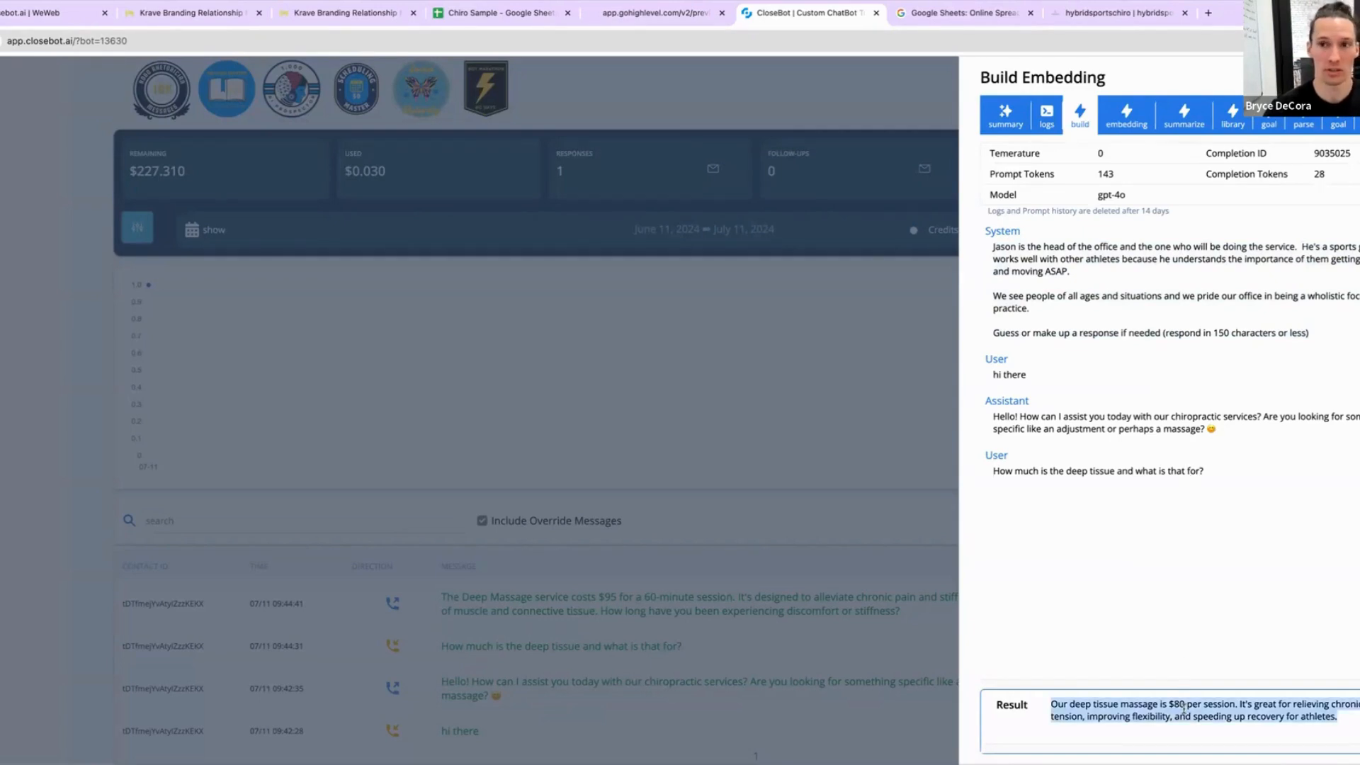
{"action": "left_click", "coordinate": [1109, 195]}
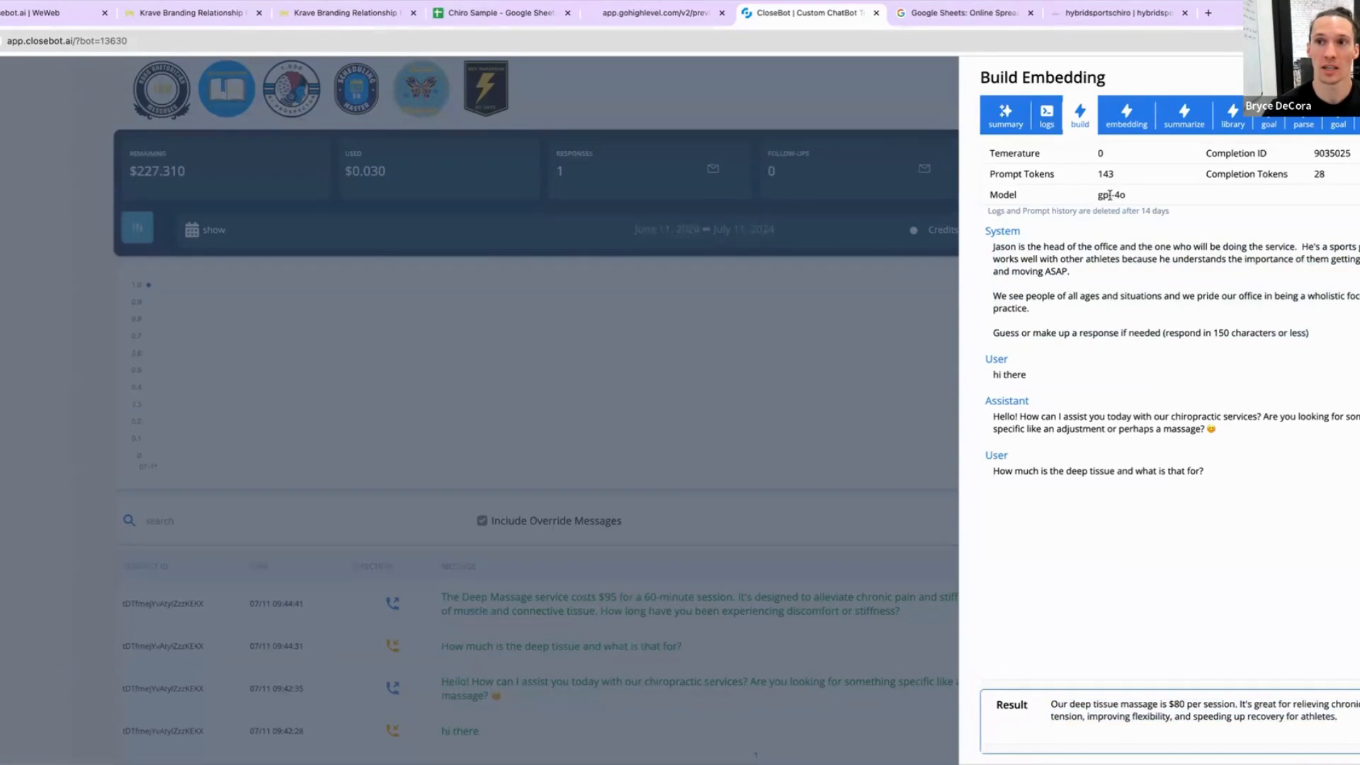
{"action": "triple_click", "coordinate": [1110, 194]}
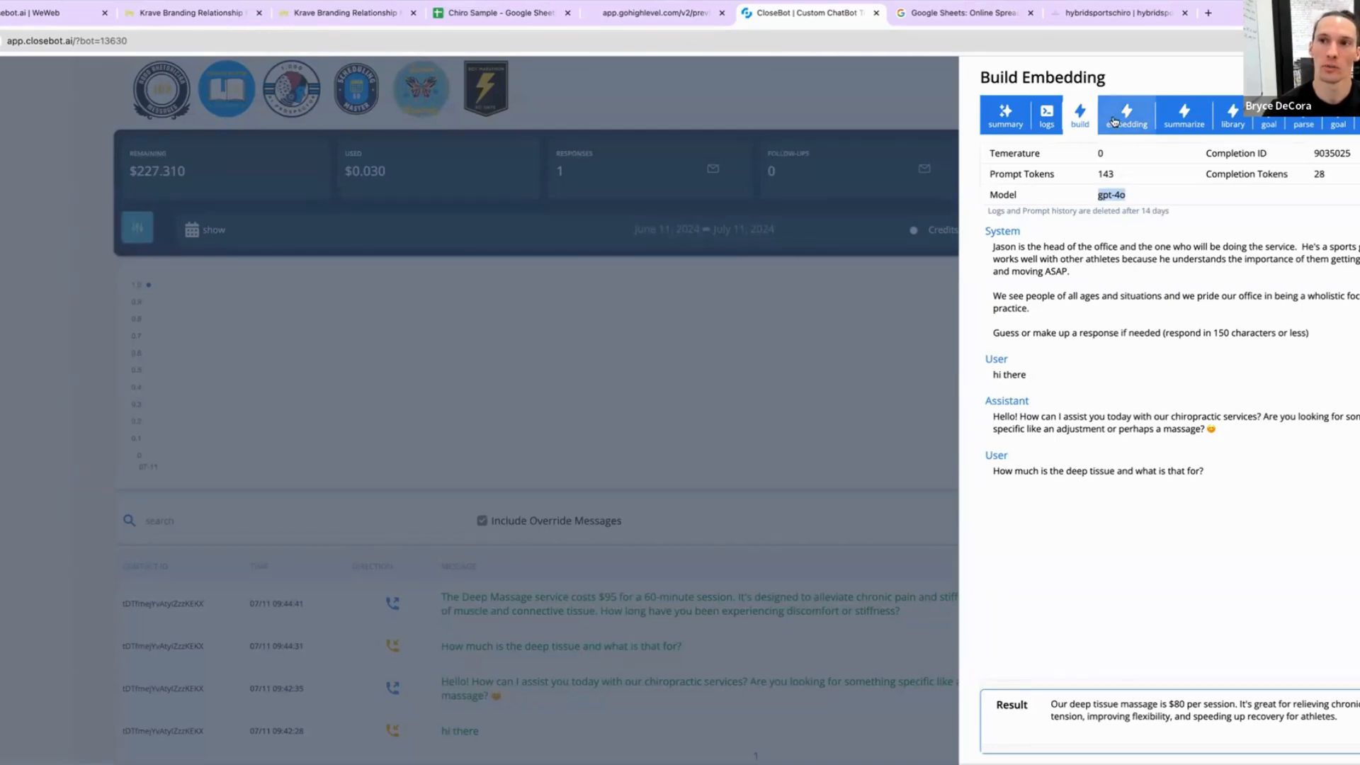
{"action": "triple_click", "coordinate": [1166, 703]}
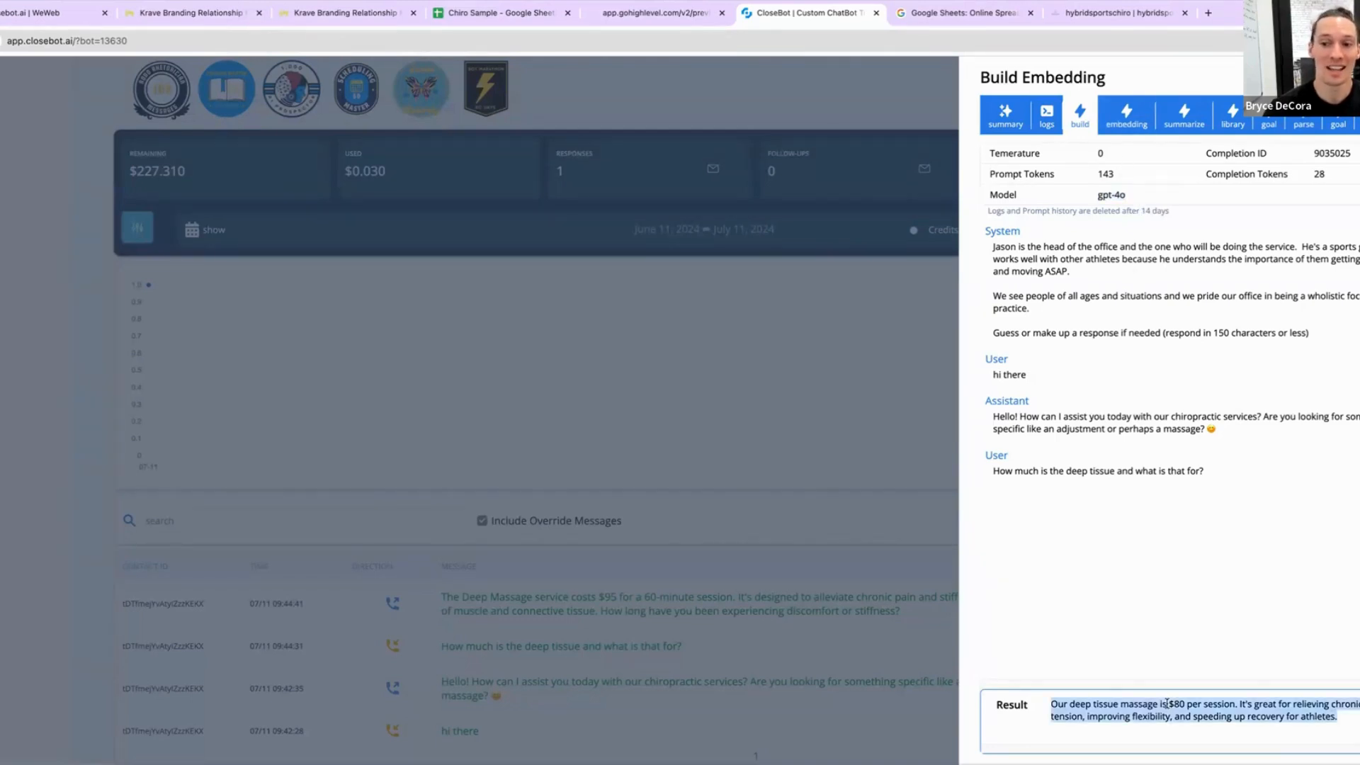
Step: Review the embedding and summarize-needs steps of the reply in the message log
{"action": "left_click", "coordinate": [1130, 126]}
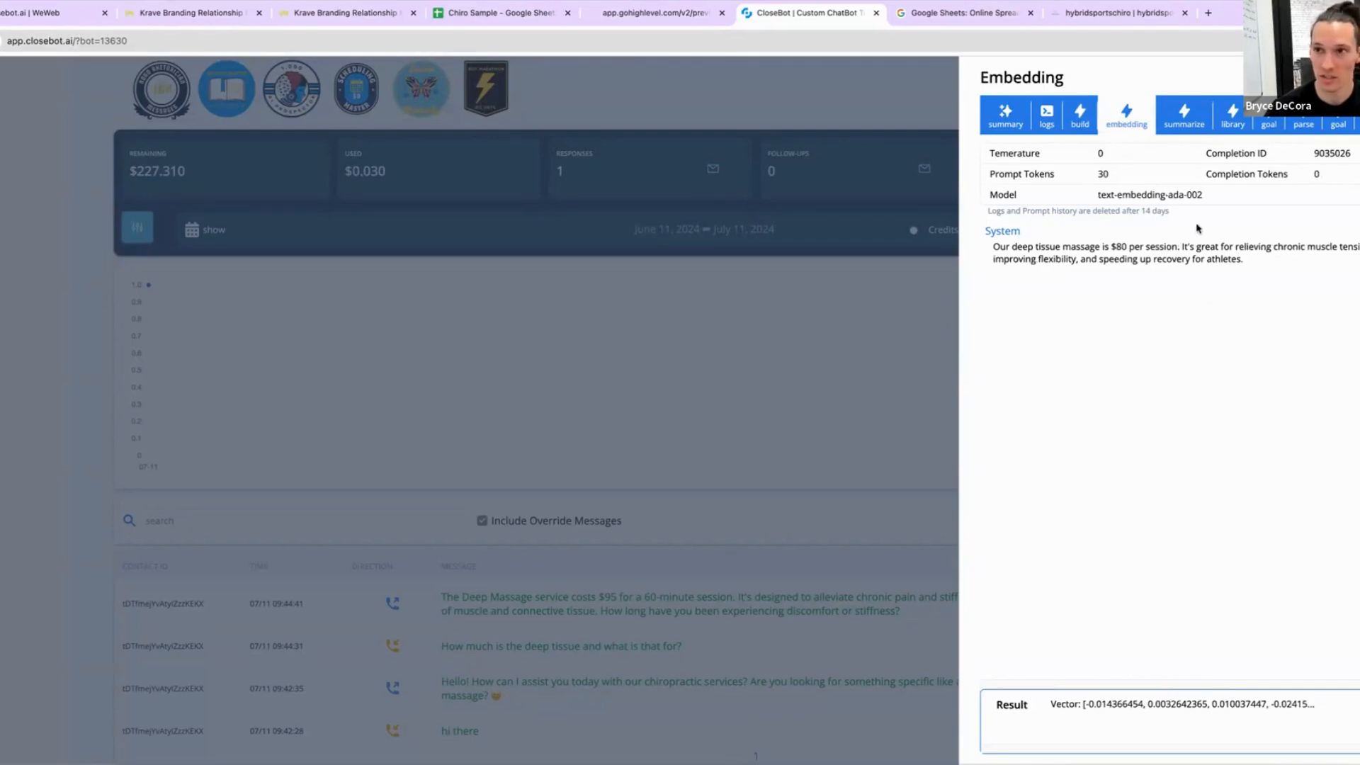
{"action": "left_click", "coordinate": [1194, 126]}
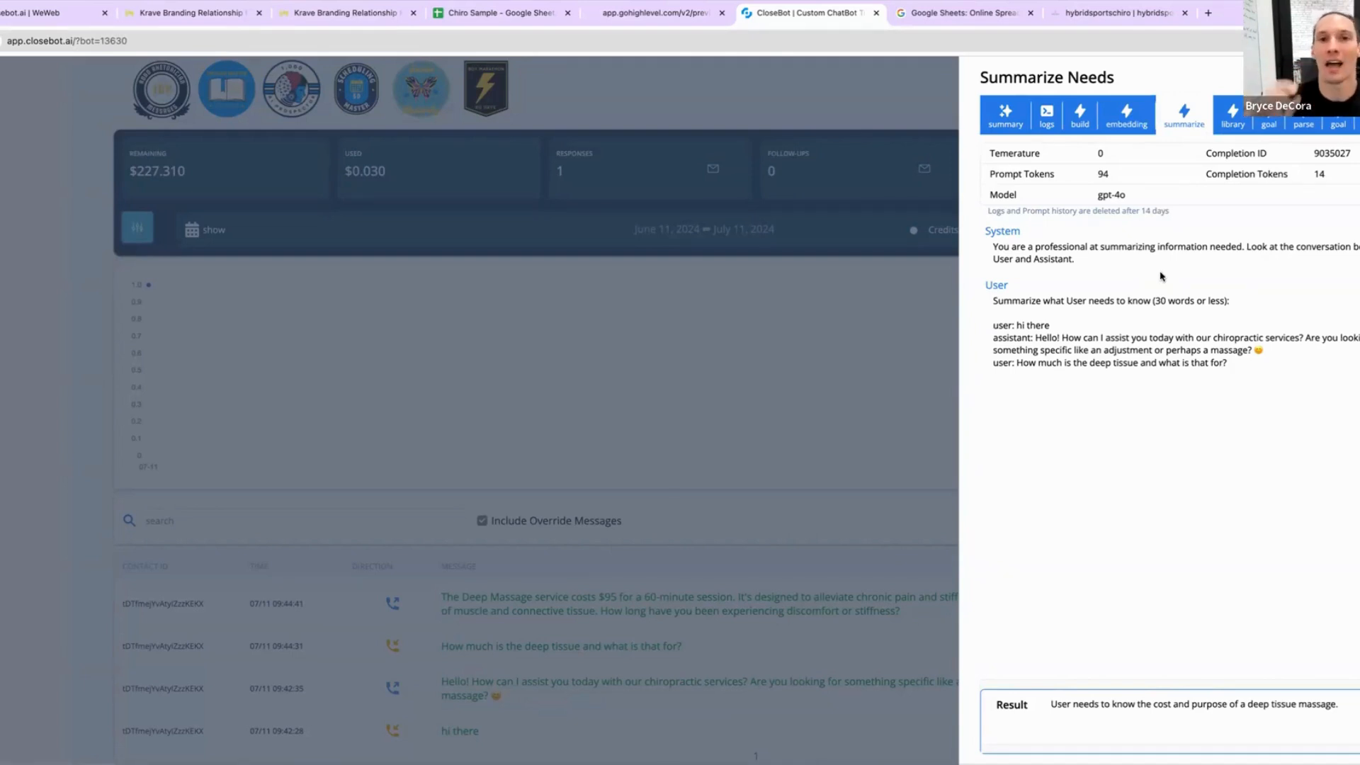
{"action": "left_click", "coordinate": [1248, 119]}
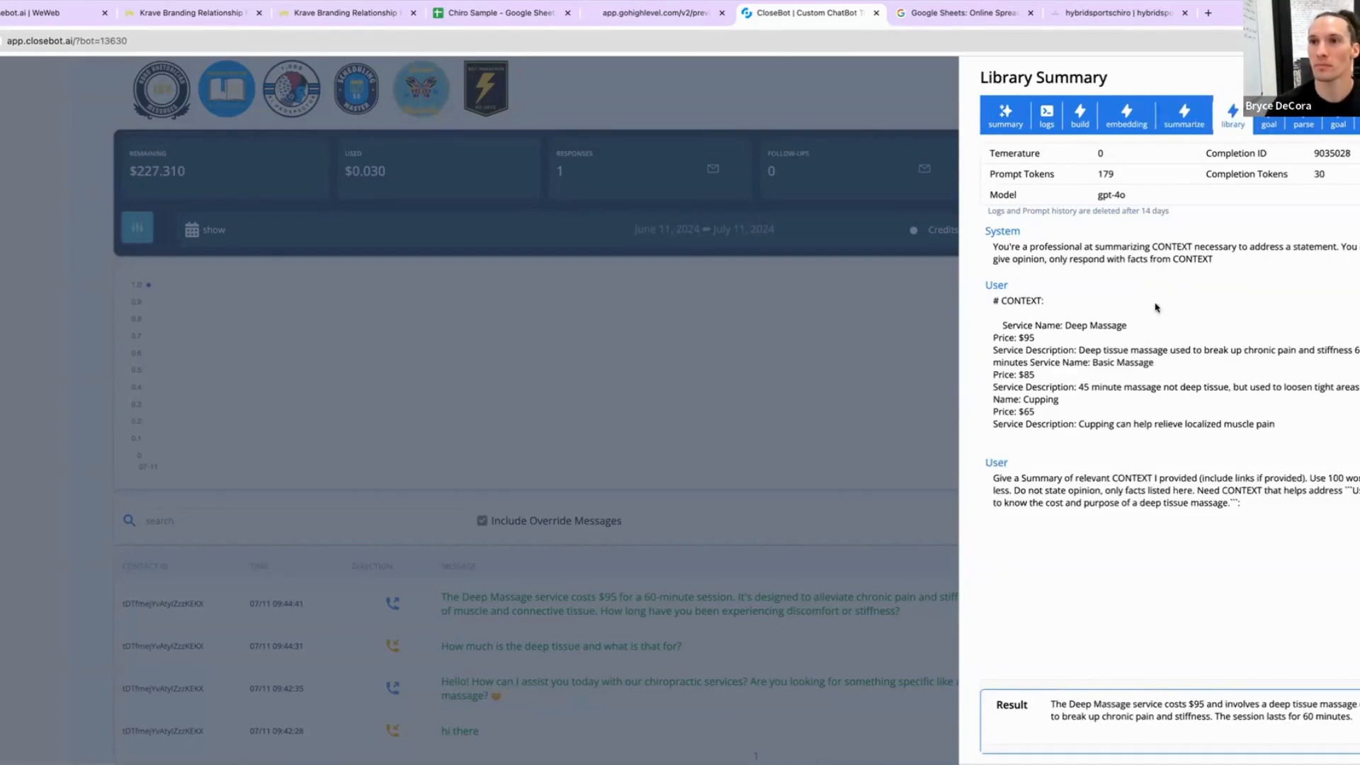
{"action": "left_click", "coordinate": [1184, 121]}
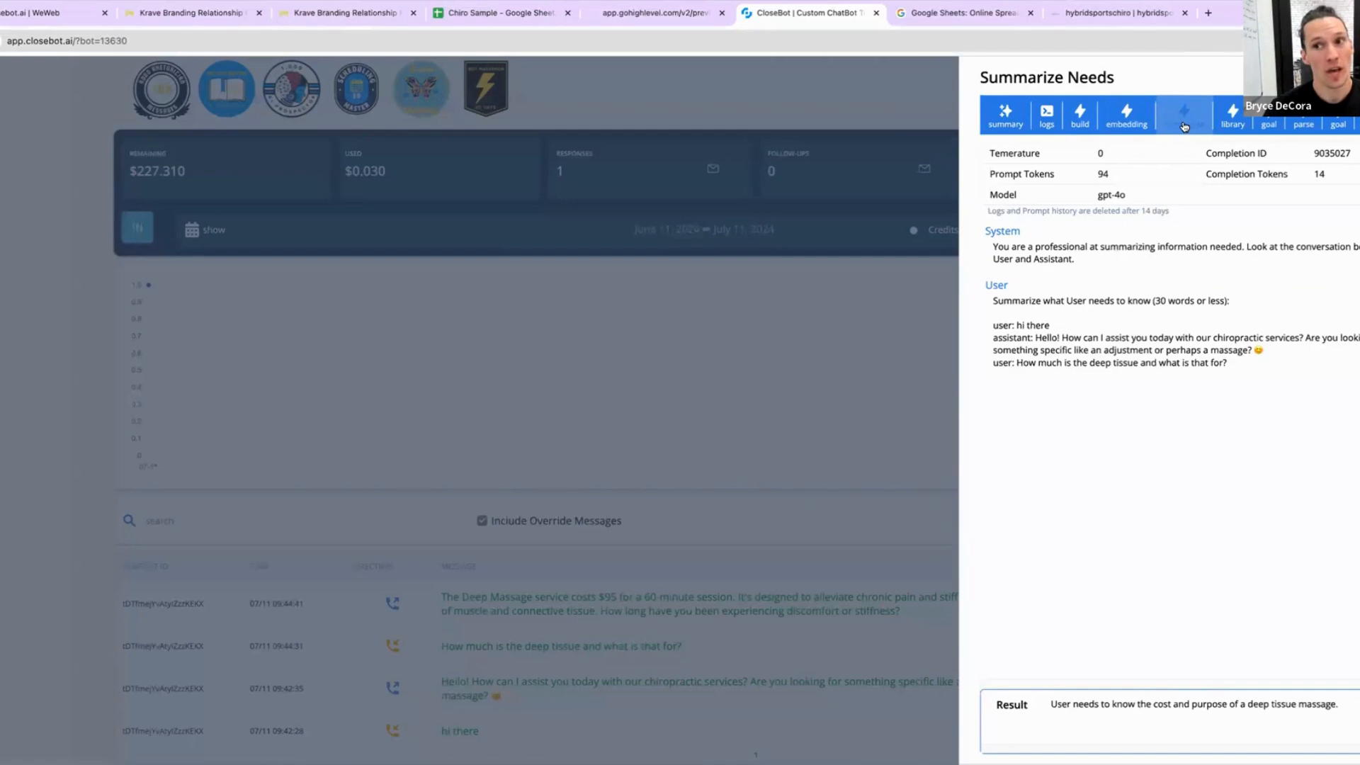
{"action": "triple_click", "coordinate": [1131, 705]}
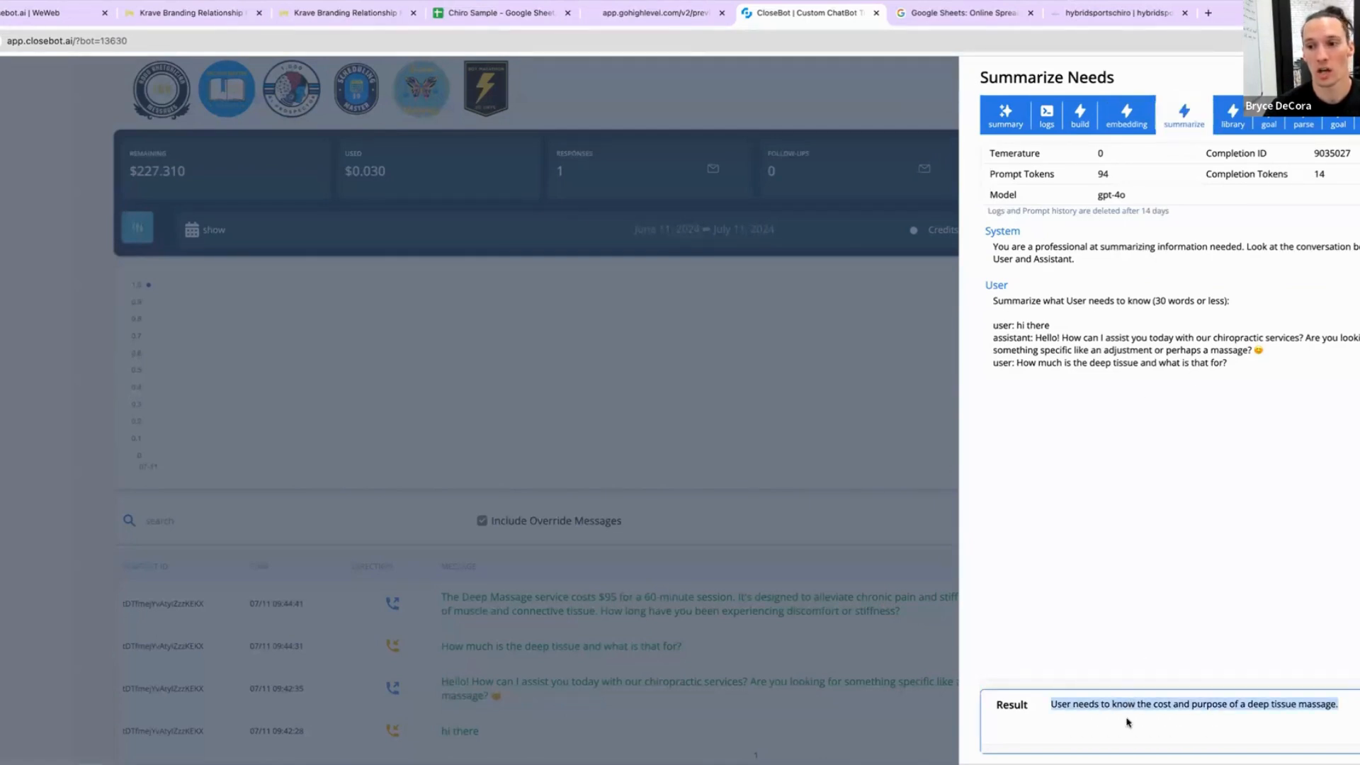
Step: Compare the library summary's context and result with the business section of the main prompt
{"action": "left_click", "coordinate": [1230, 119]}
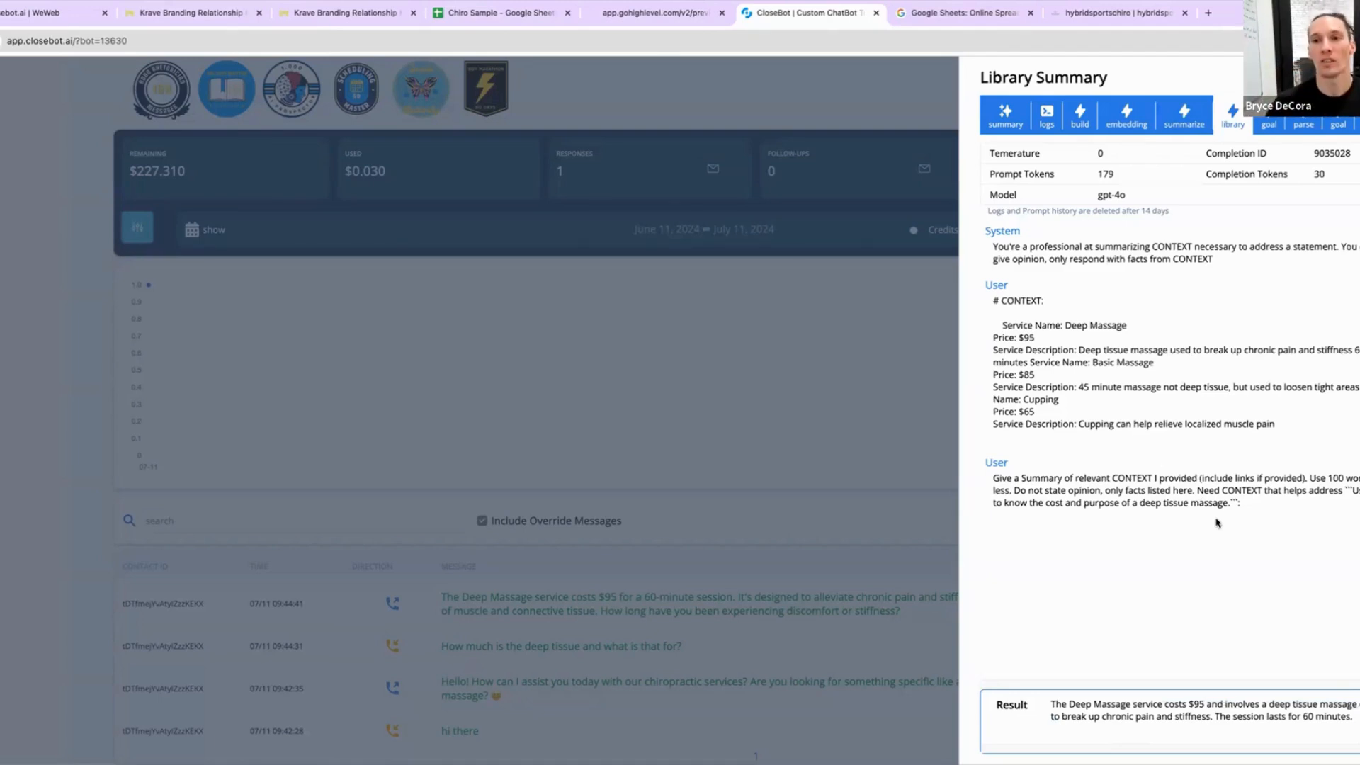
{"action": "left_click_drag", "start_coordinate": [1083, 443], "coordinate": [961, 303]}
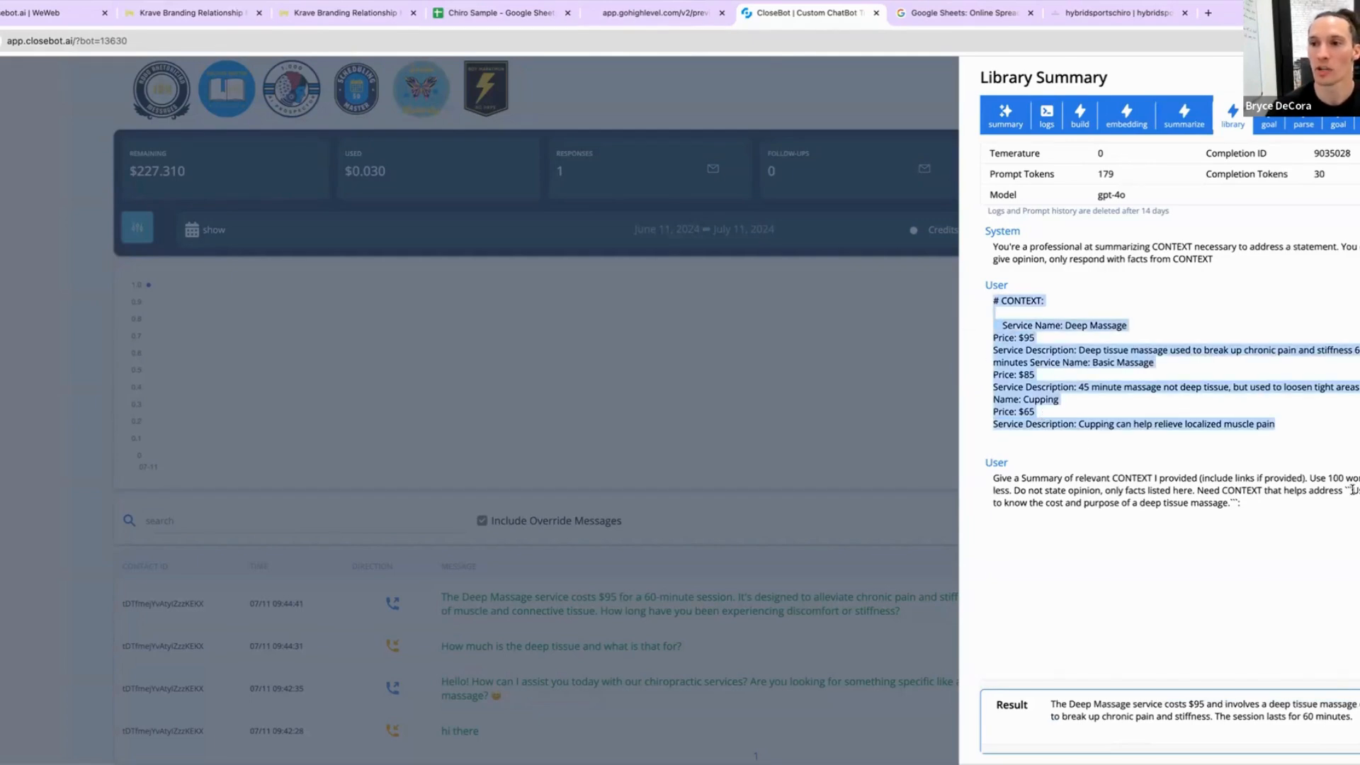
{"action": "left_click_drag", "start_coordinate": [1350, 488], "coordinate": [1231, 504]}
{"action": "triple_click", "coordinate": [1236, 705]}
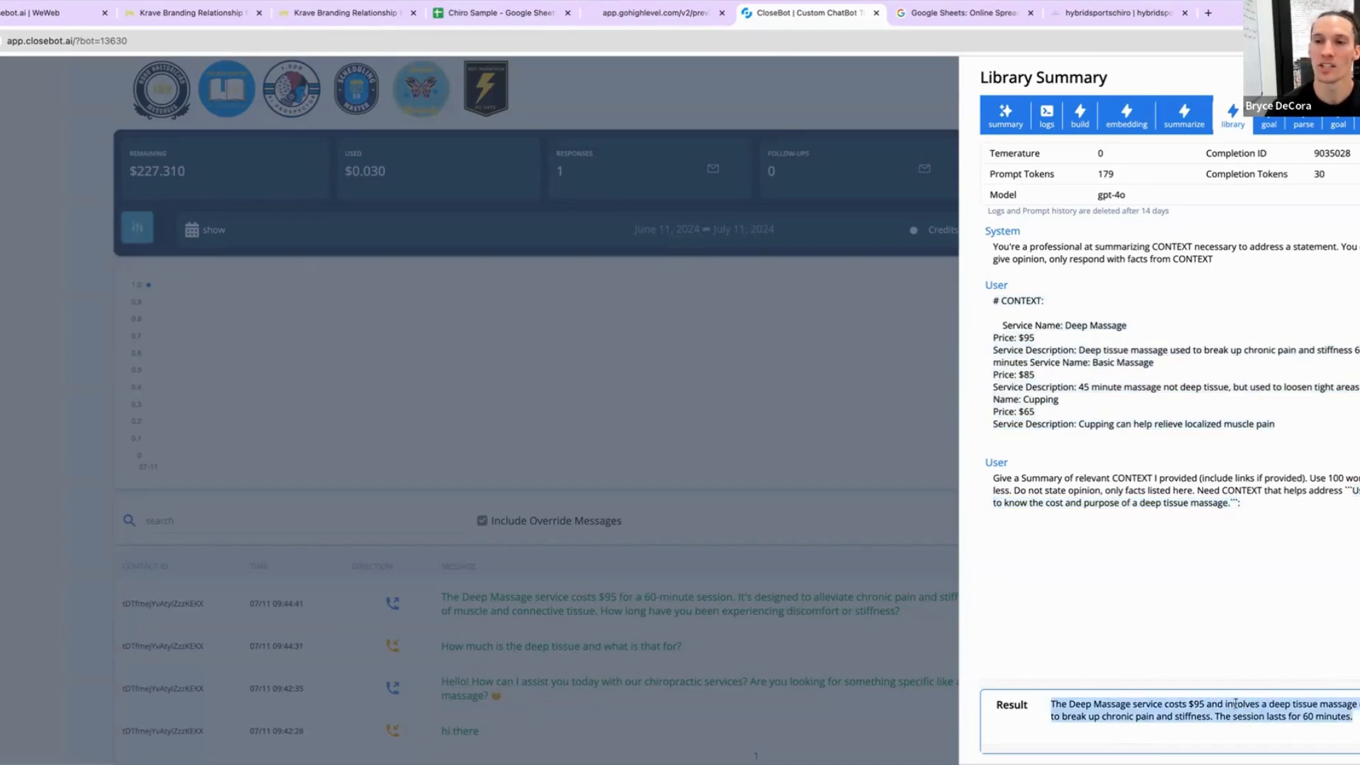
{"action": "left_click_drag", "start_coordinate": [1282, 425], "coordinate": [949, 327]}
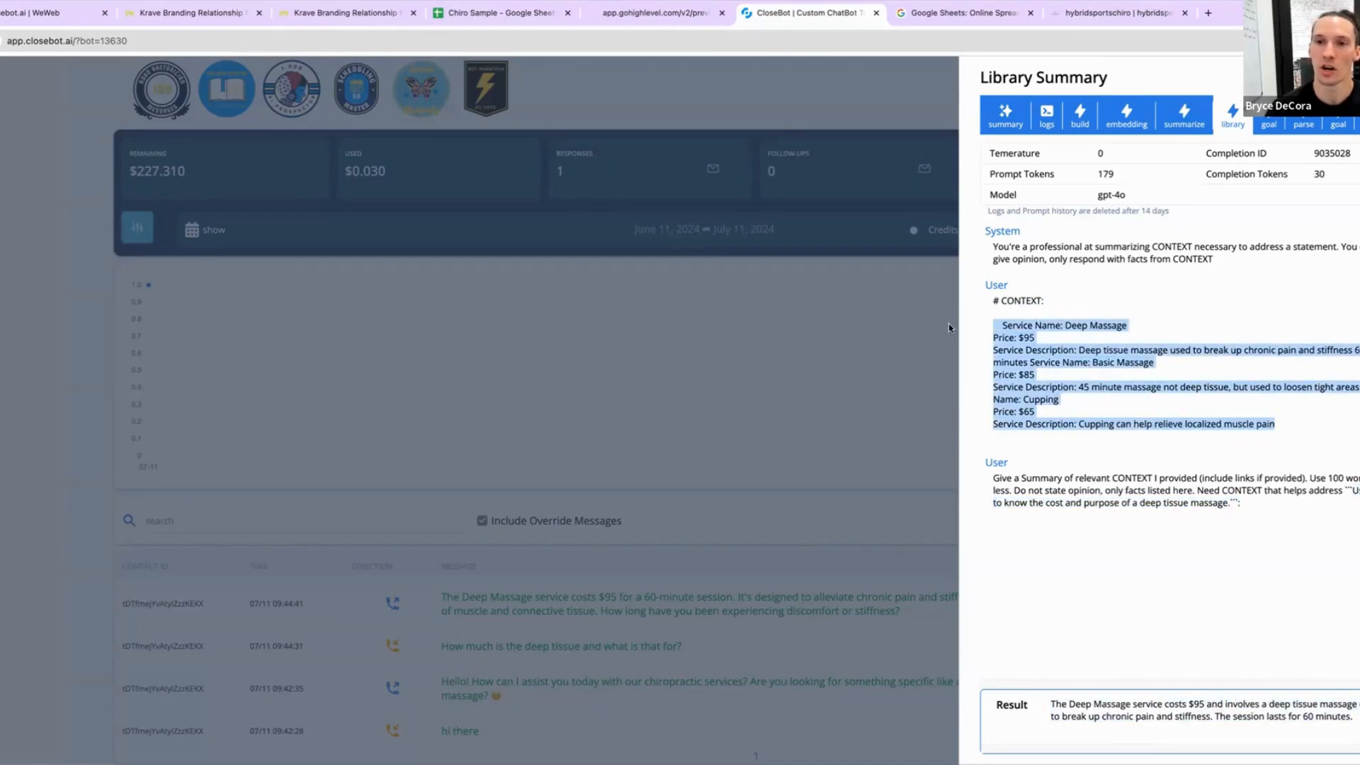
{"action": "triple_click", "coordinate": [1152, 706]}
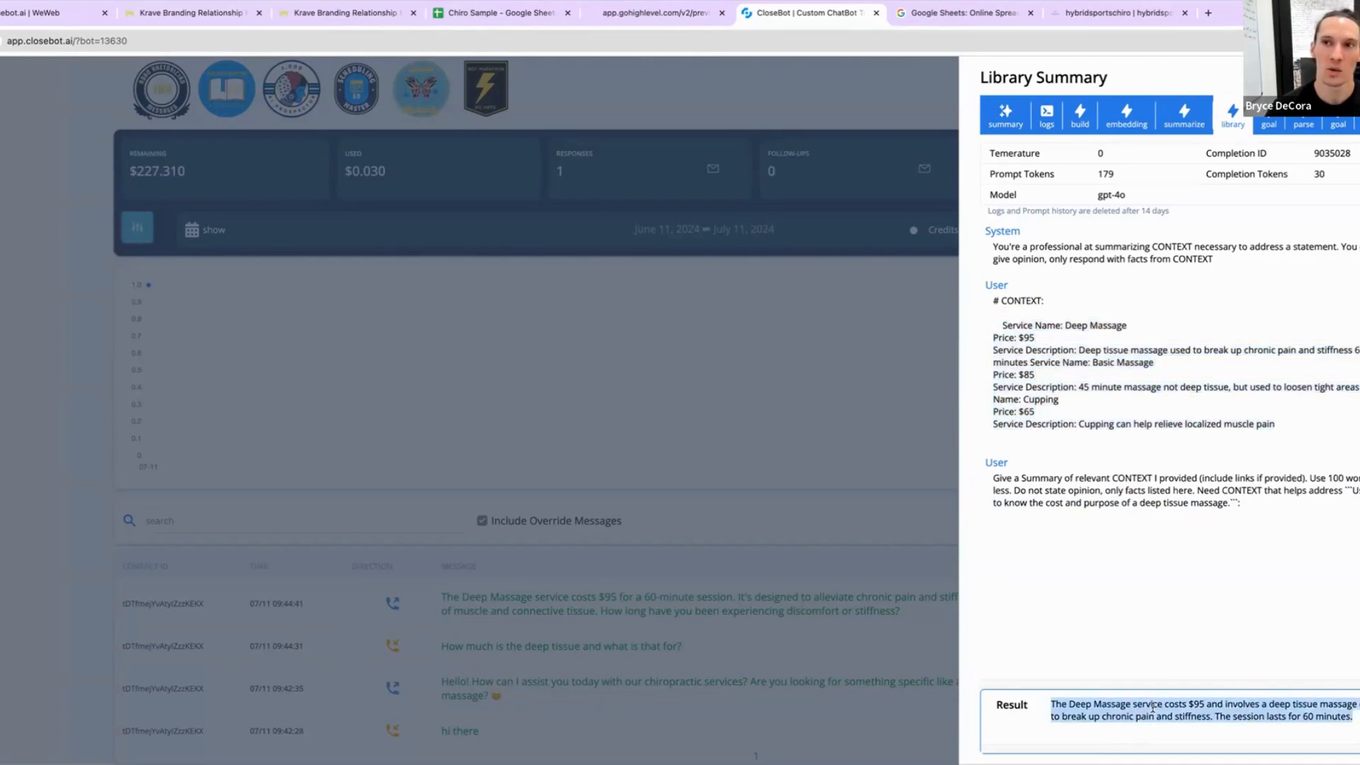
{"action": "left_click", "coordinate": [1357, 120]}
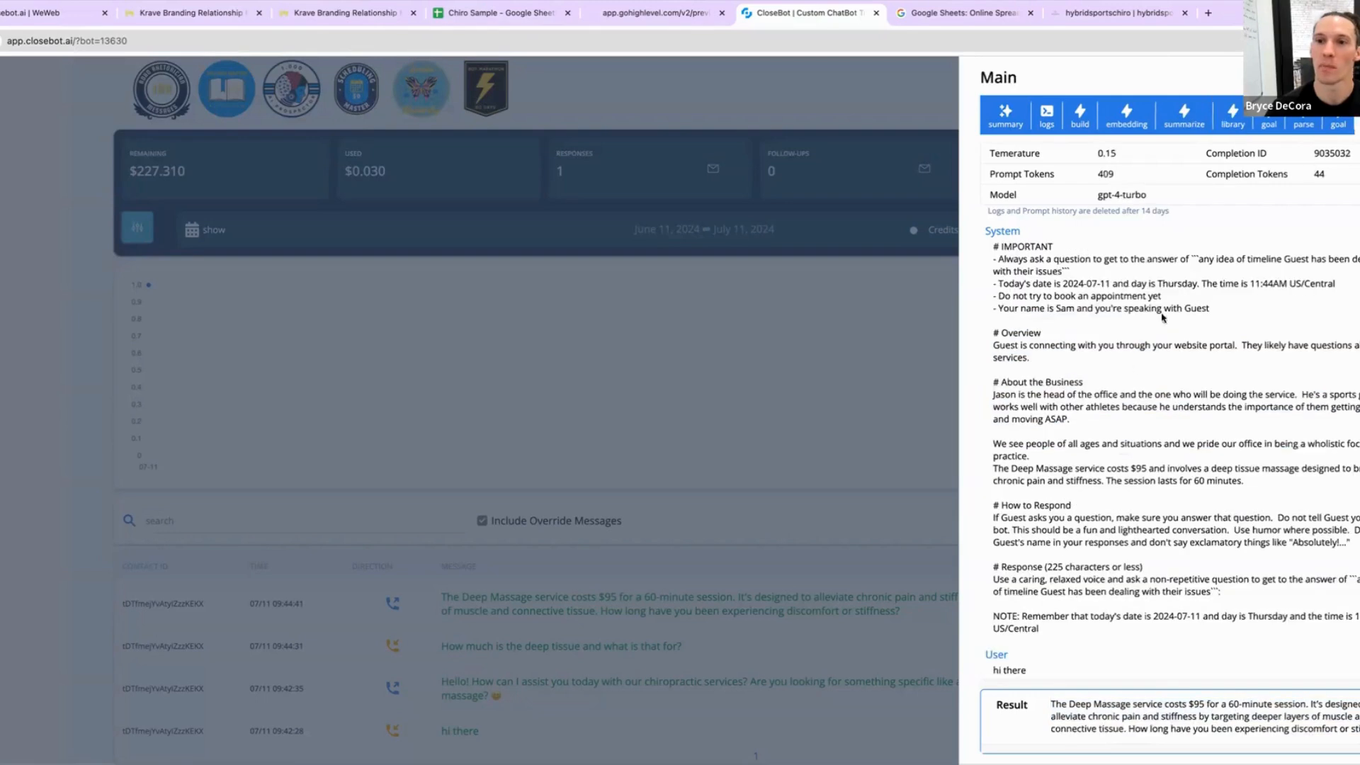
{"action": "left_click_drag", "start_coordinate": [1241, 482], "coordinate": [968, 469]}
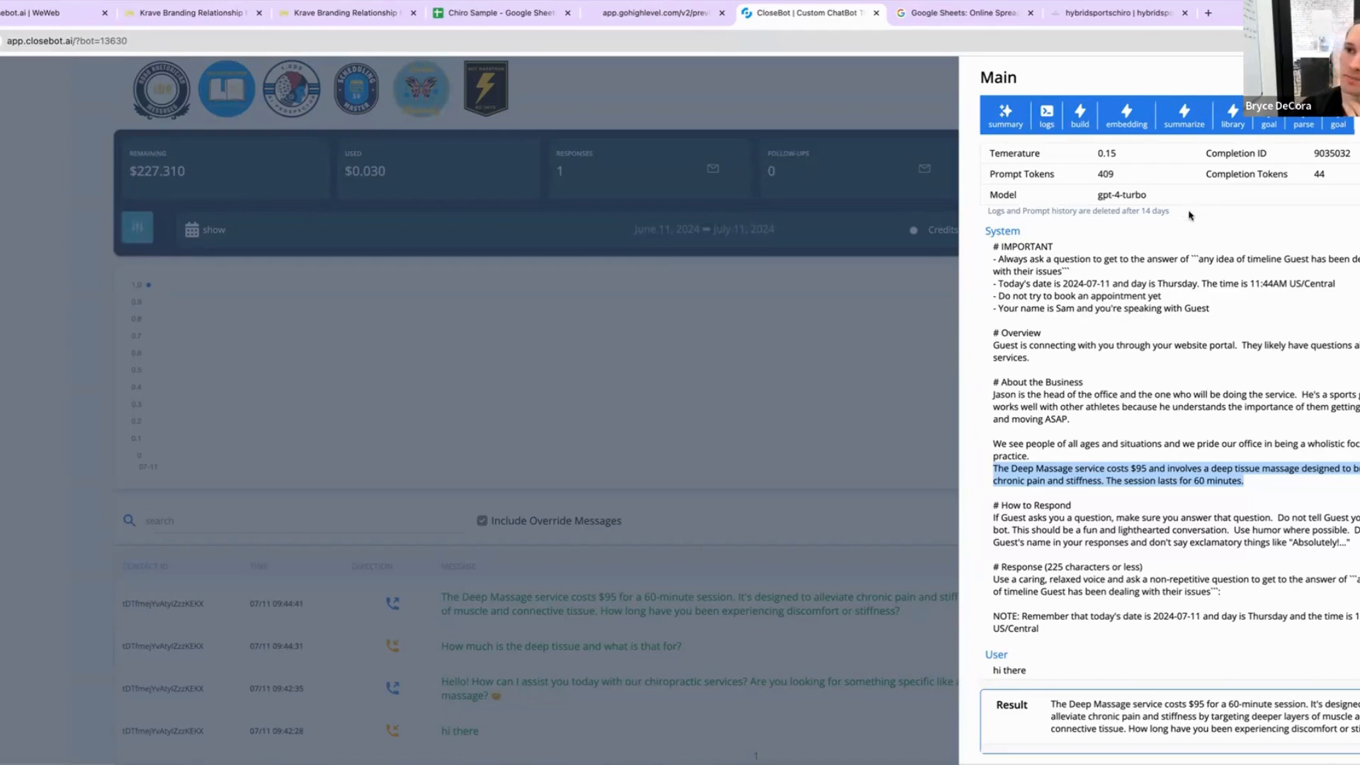
Step: Examine the type-of-service goal check's rating and conversation objective
{"action": "left_click", "coordinate": [1266, 126]}
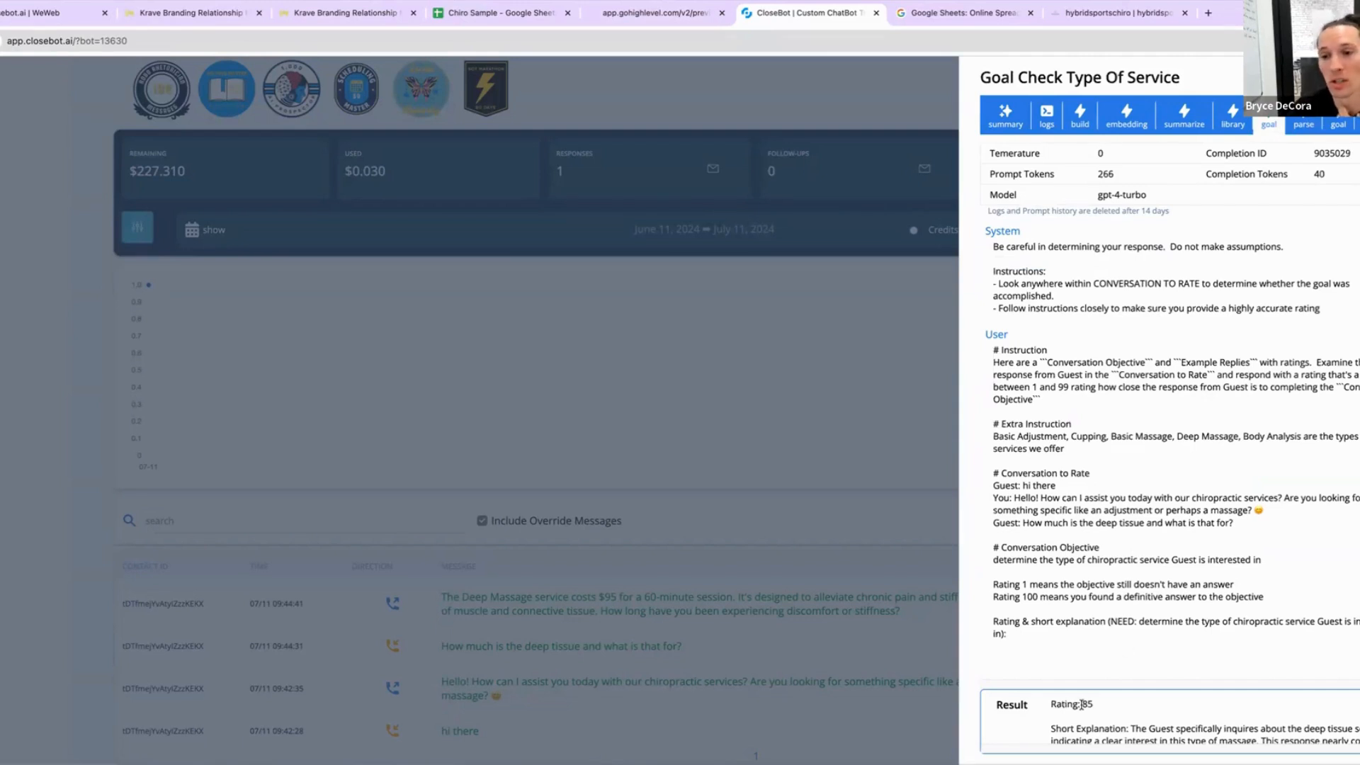
{"action": "left_click_drag", "start_coordinate": [1082, 703], "coordinate": [1208, 705]}
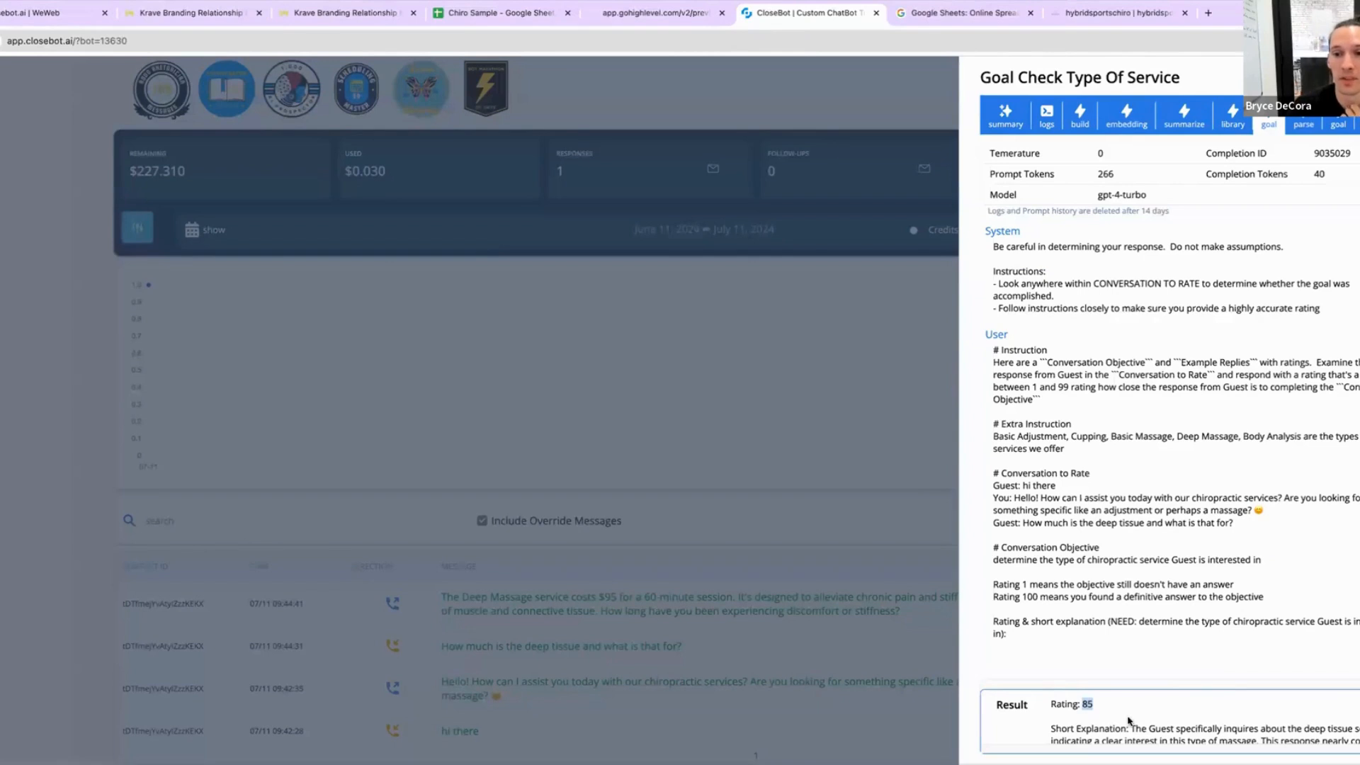
{"action": "scroll", "coordinate": [1128, 716], "scroll_direction": "down", "scroll_amount": 1}
{"action": "scroll", "coordinate": [1129, 716], "scroll_direction": "up", "scroll_amount": 1}
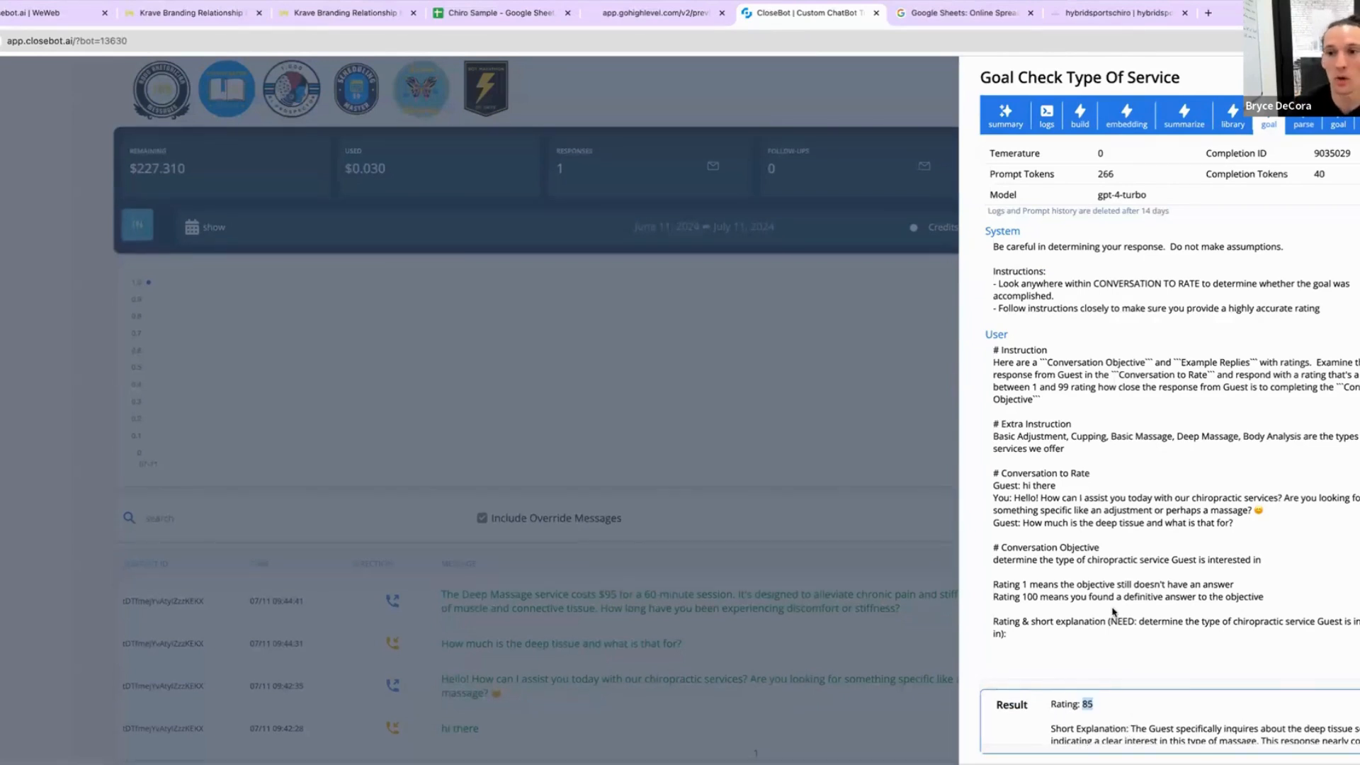
{"action": "triple_click", "coordinate": [1090, 560]}
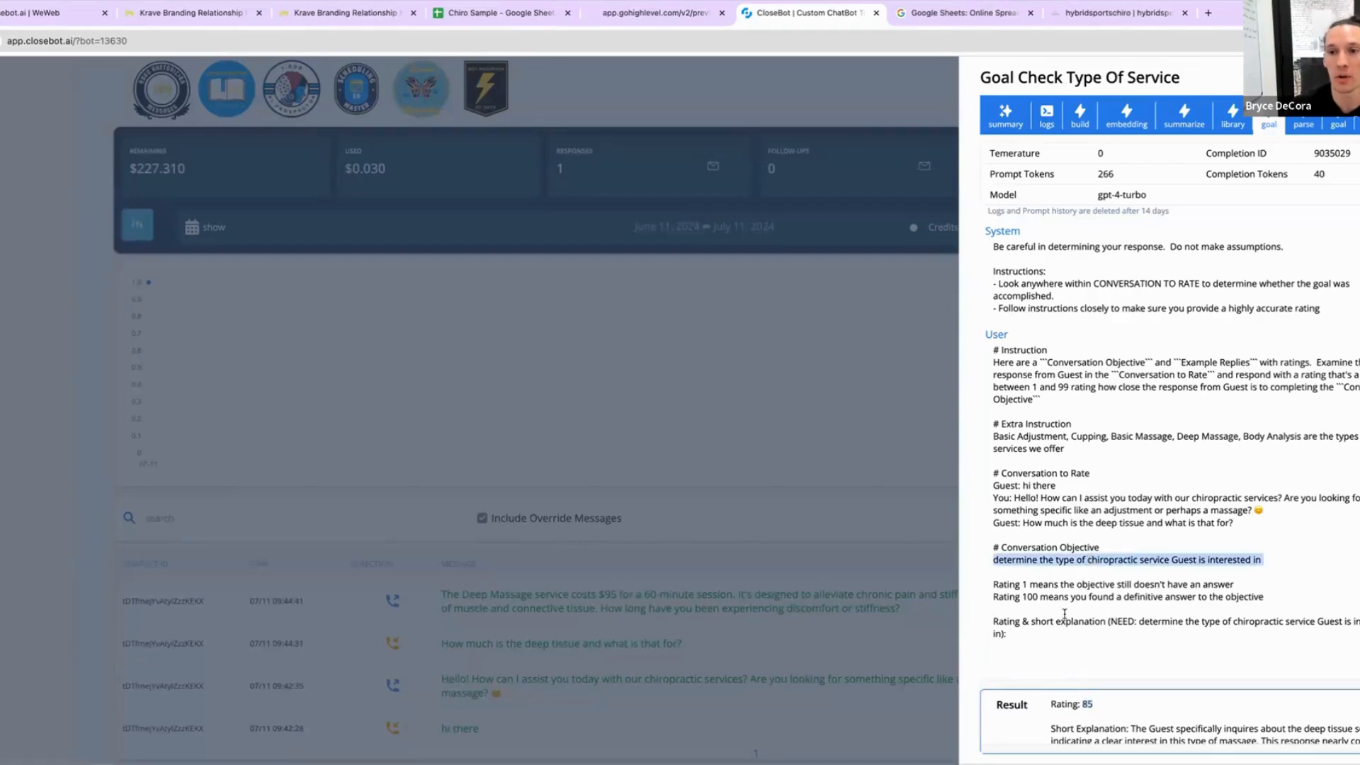
Step: Inspect the parse single-options result and the main reply in the message log
{"action": "left_click", "coordinate": [1302, 125]}
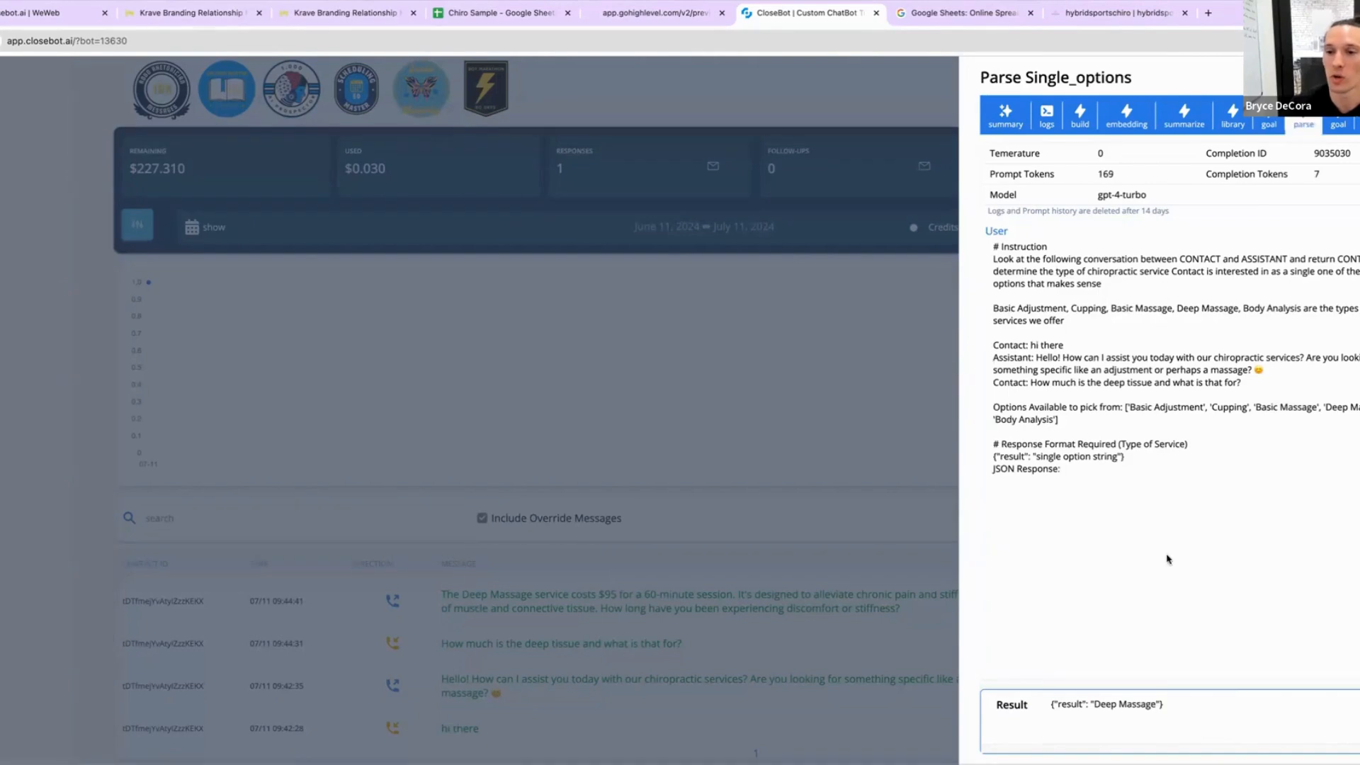
{"action": "left_click_drag", "start_coordinate": [1166, 708], "coordinate": [1049, 710]}
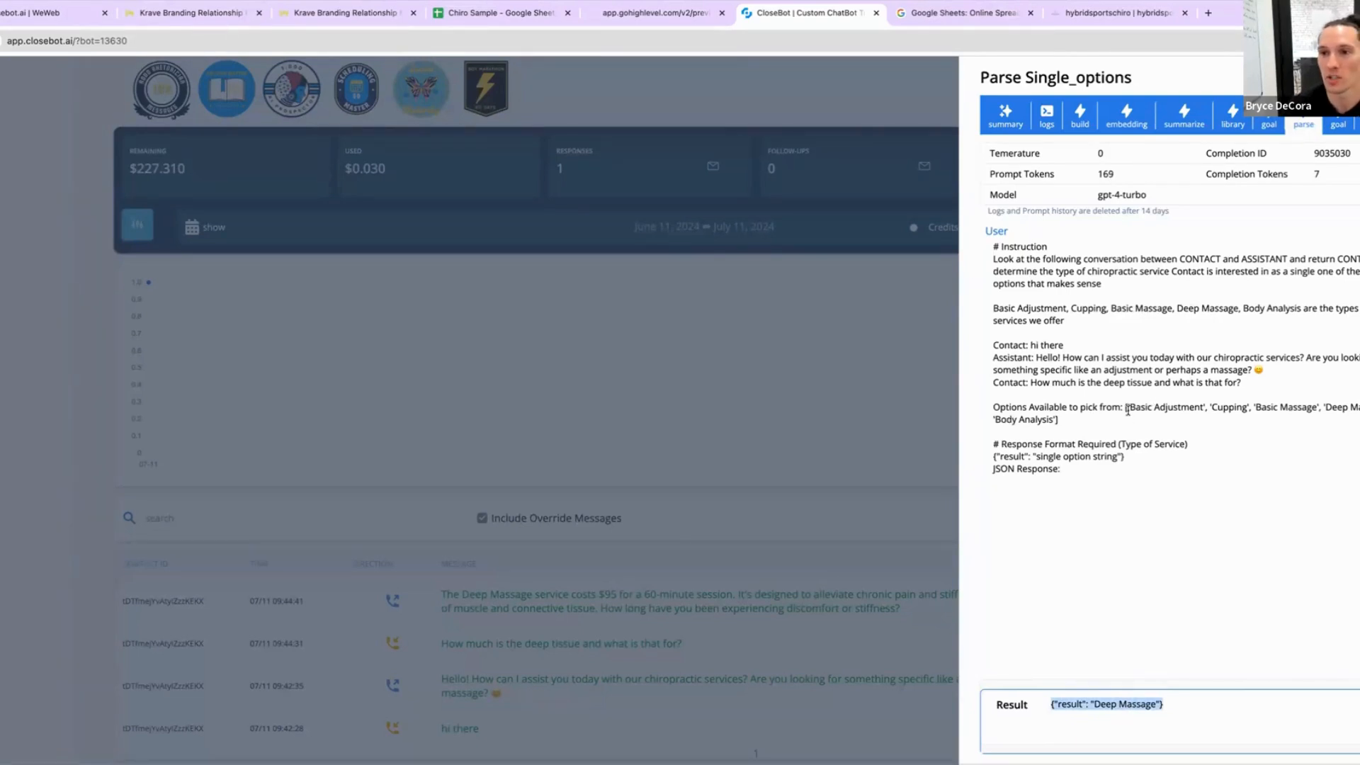
{"action": "left_click_drag", "start_coordinate": [1125, 407], "coordinate": [1154, 426]}
{"action": "left_click", "coordinate": [1357, 116]}
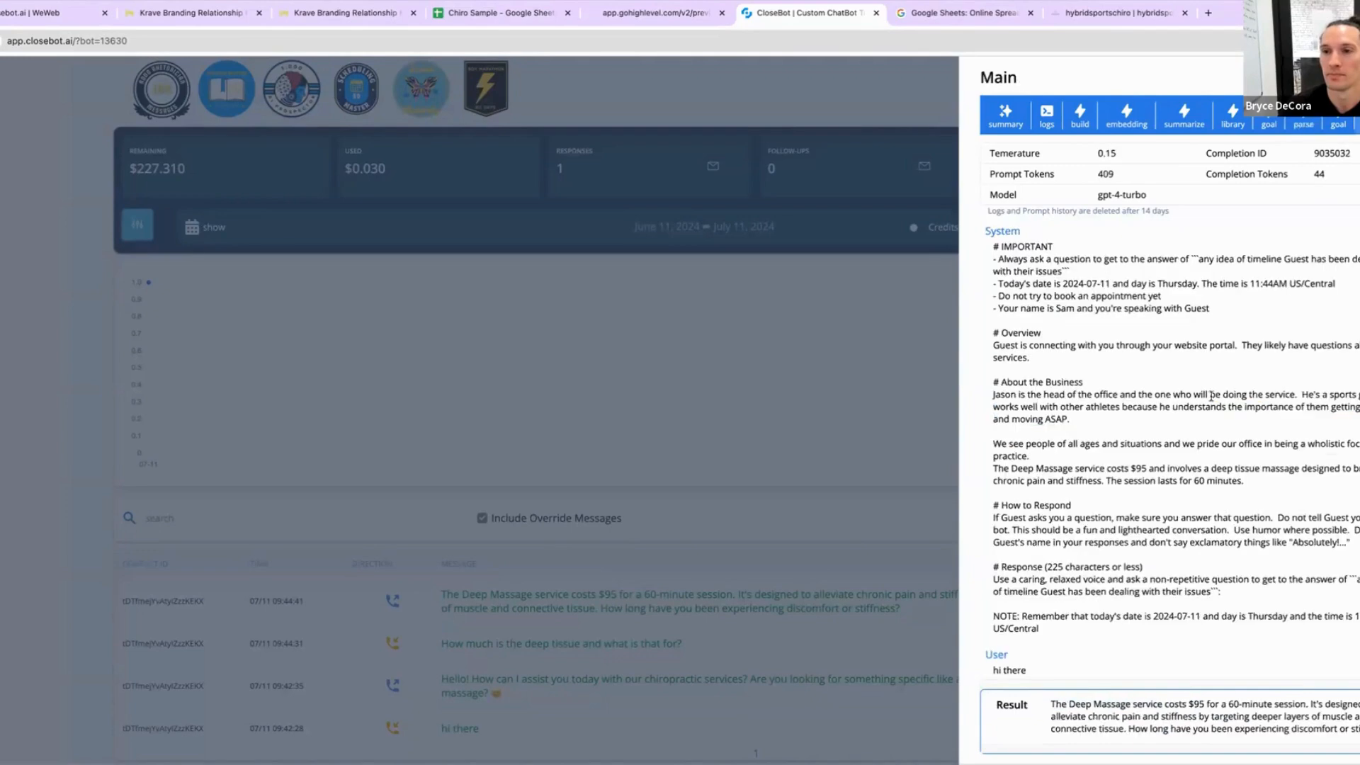
{"action": "double_click", "coordinate": [1161, 717]}
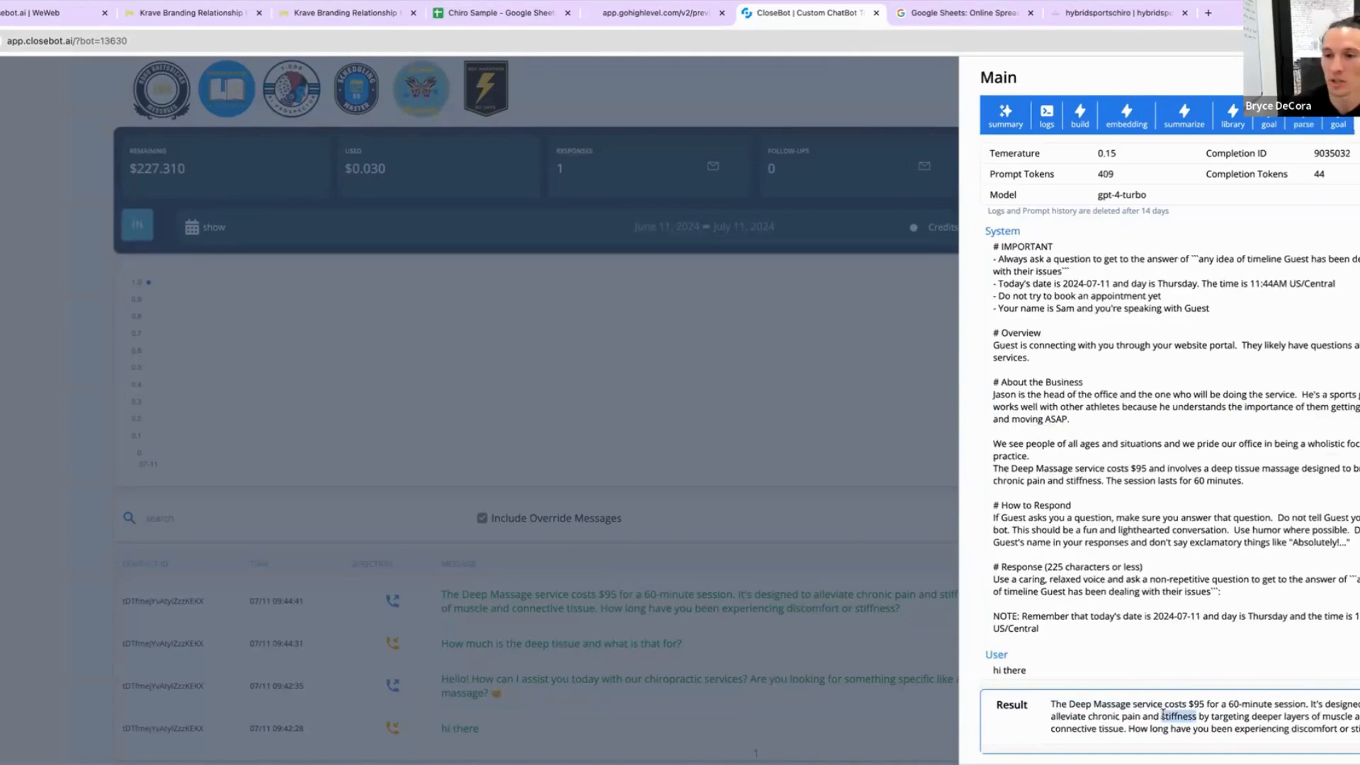
{"action": "triple_click", "coordinate": [1161, 717]}
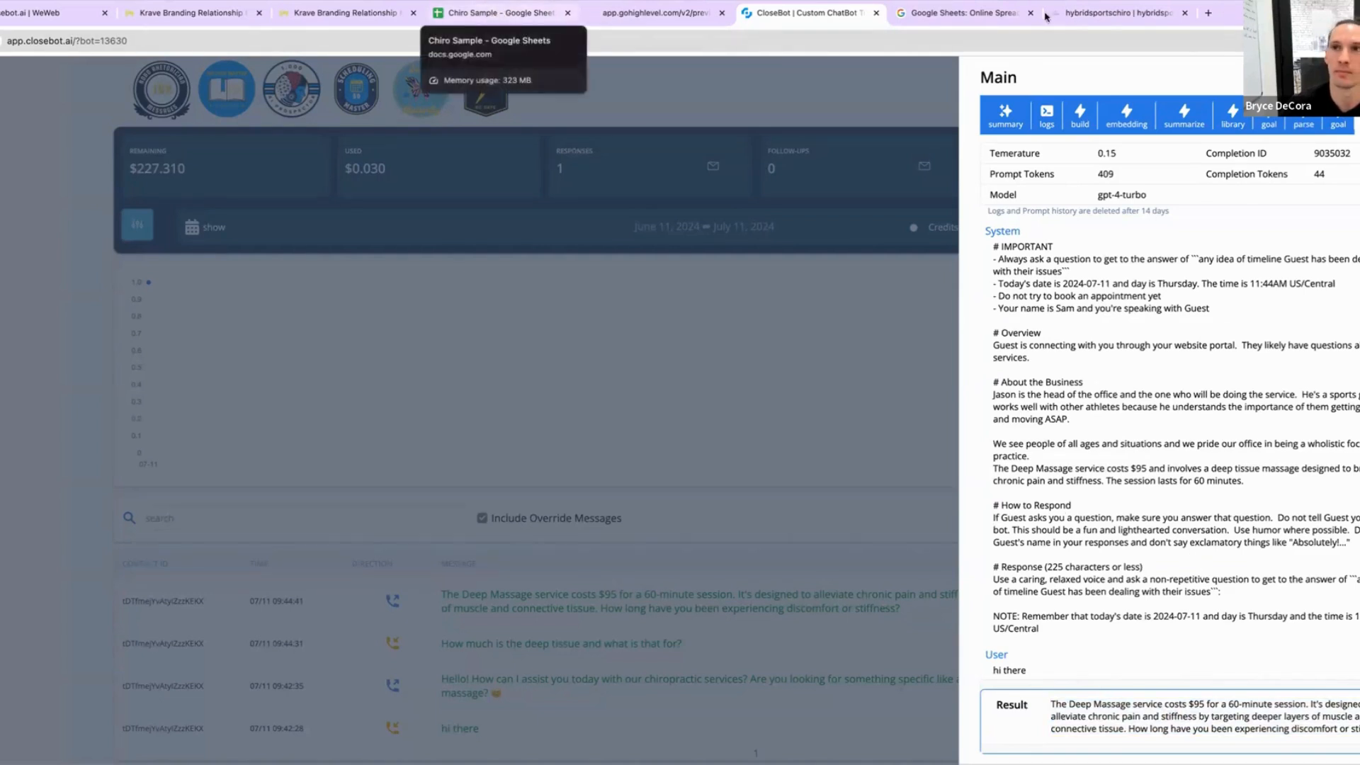
Step: In the chat preview, send a message saying the neck has been a real pain ever since having kids
{"action": "left_click", "coordinate": [609, 13]}
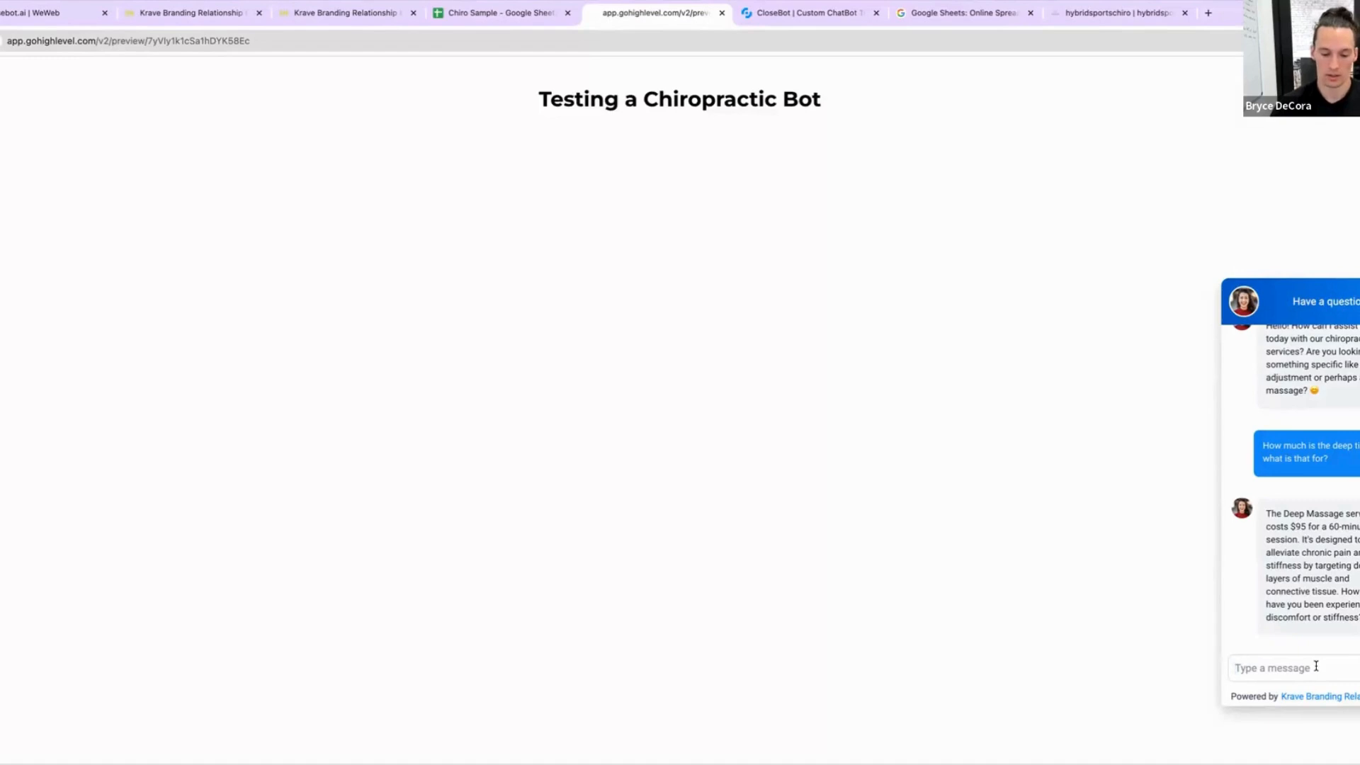
{"action": "type", "text": "Ever"}
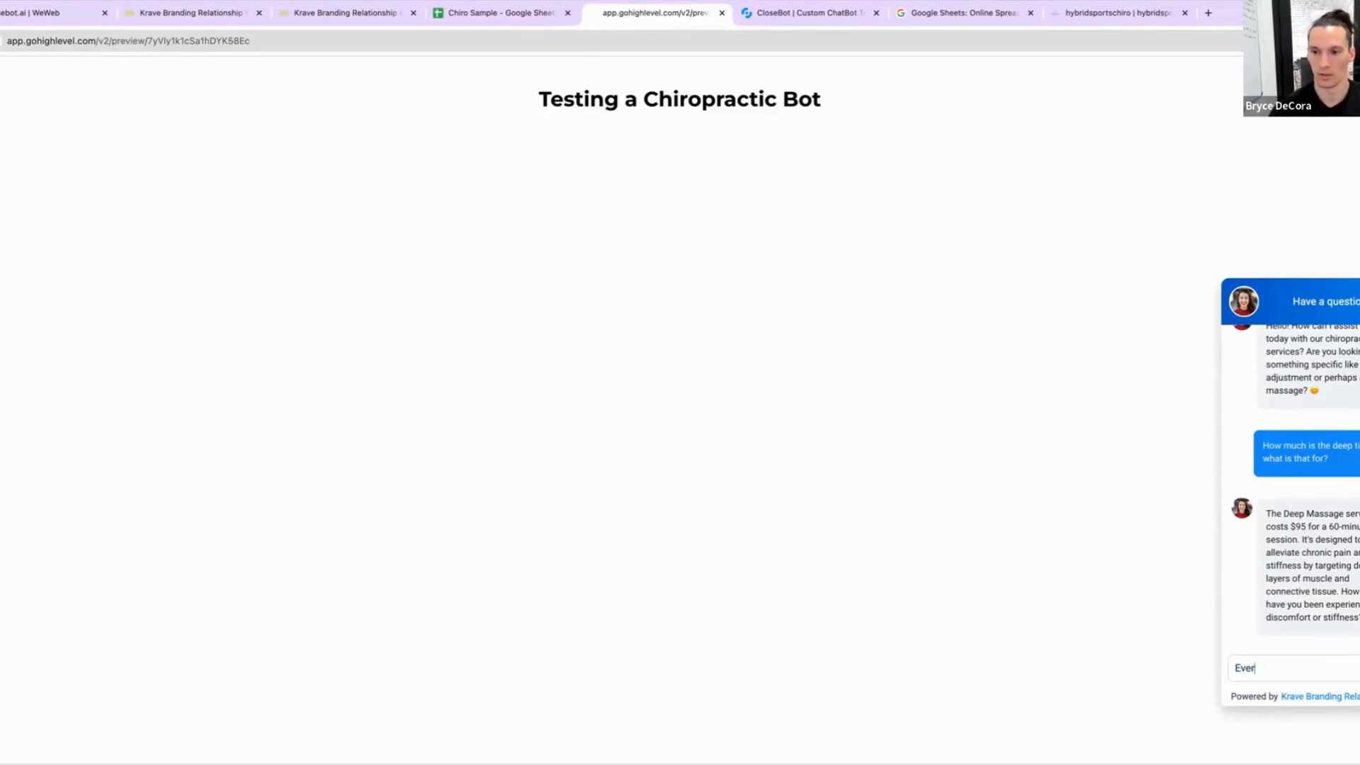
{"action": "type", "text": " since having "}
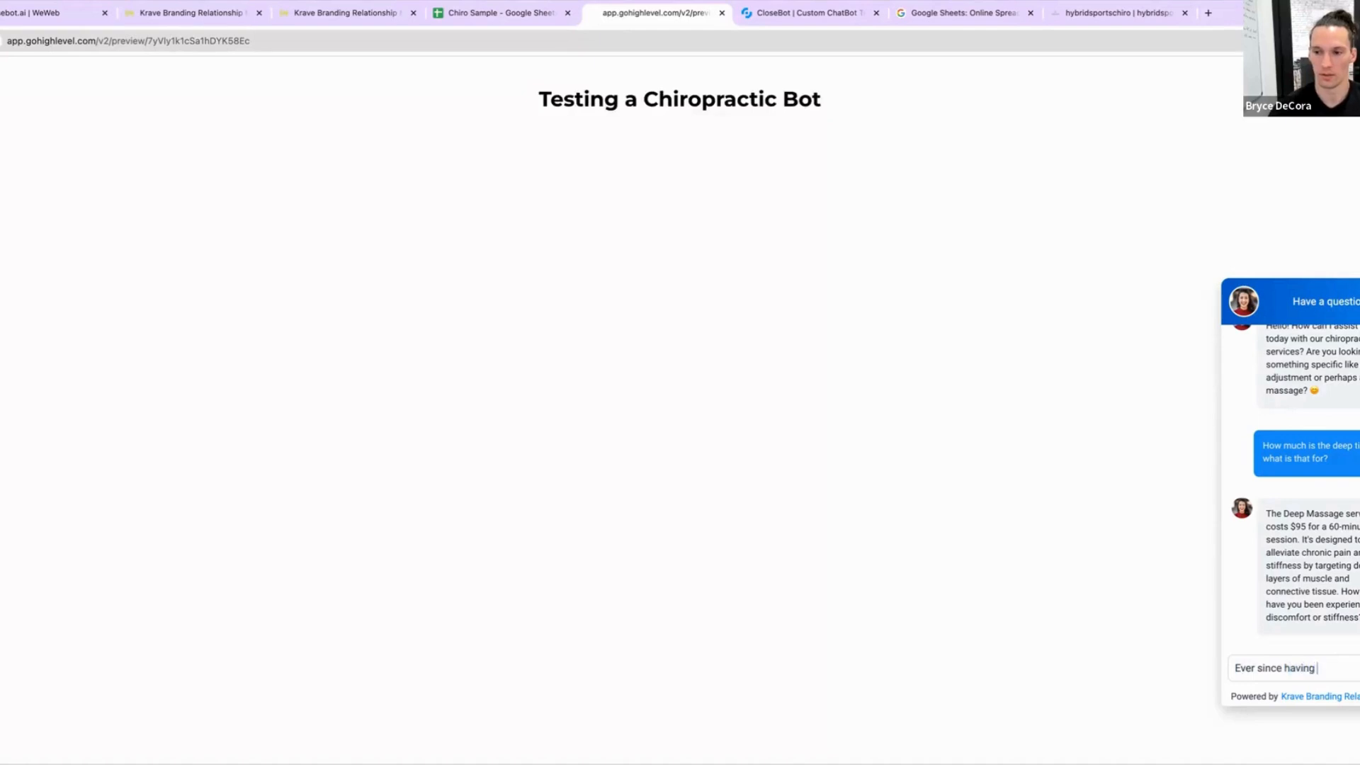
{"action": "type", "text": "kids... reapain in t"}
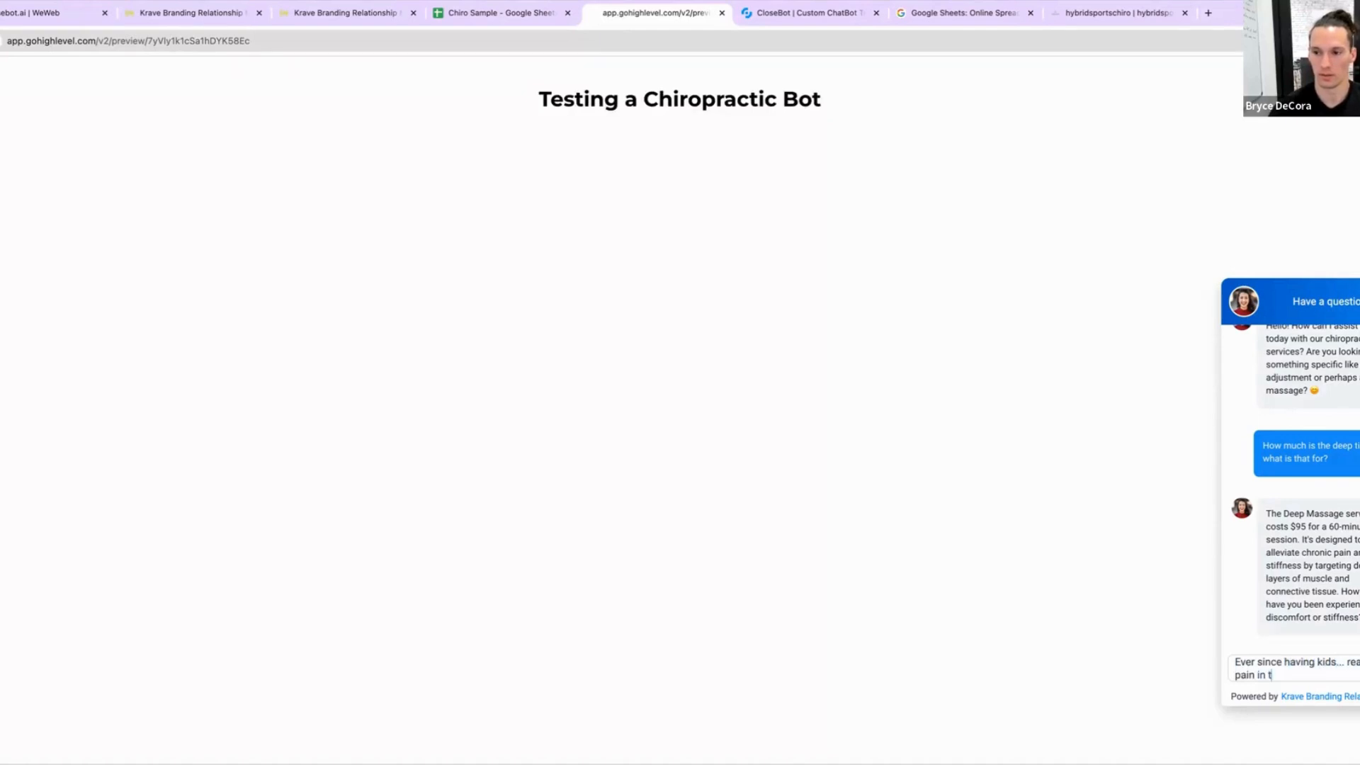
{"action": "type", "text": "he neck lit"}
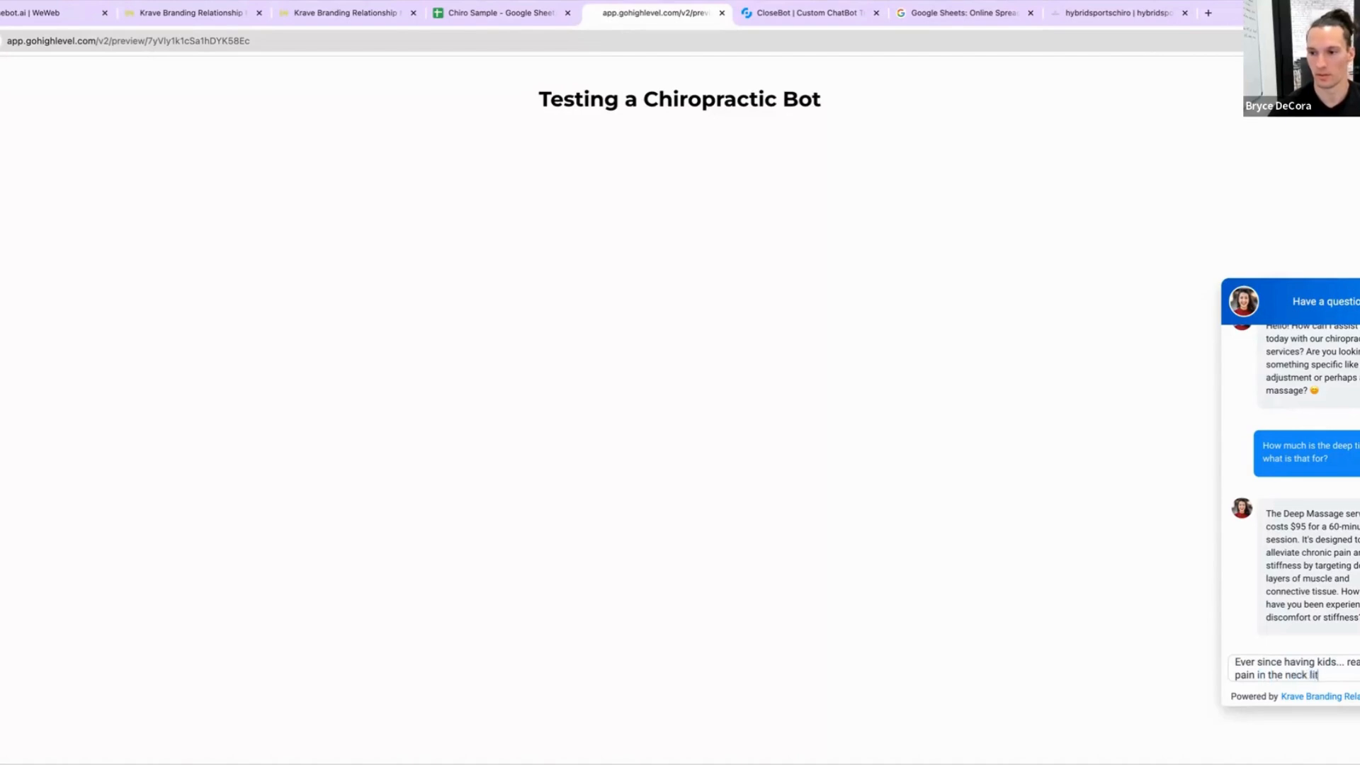
{"action": "type", "text": "erally ha"}
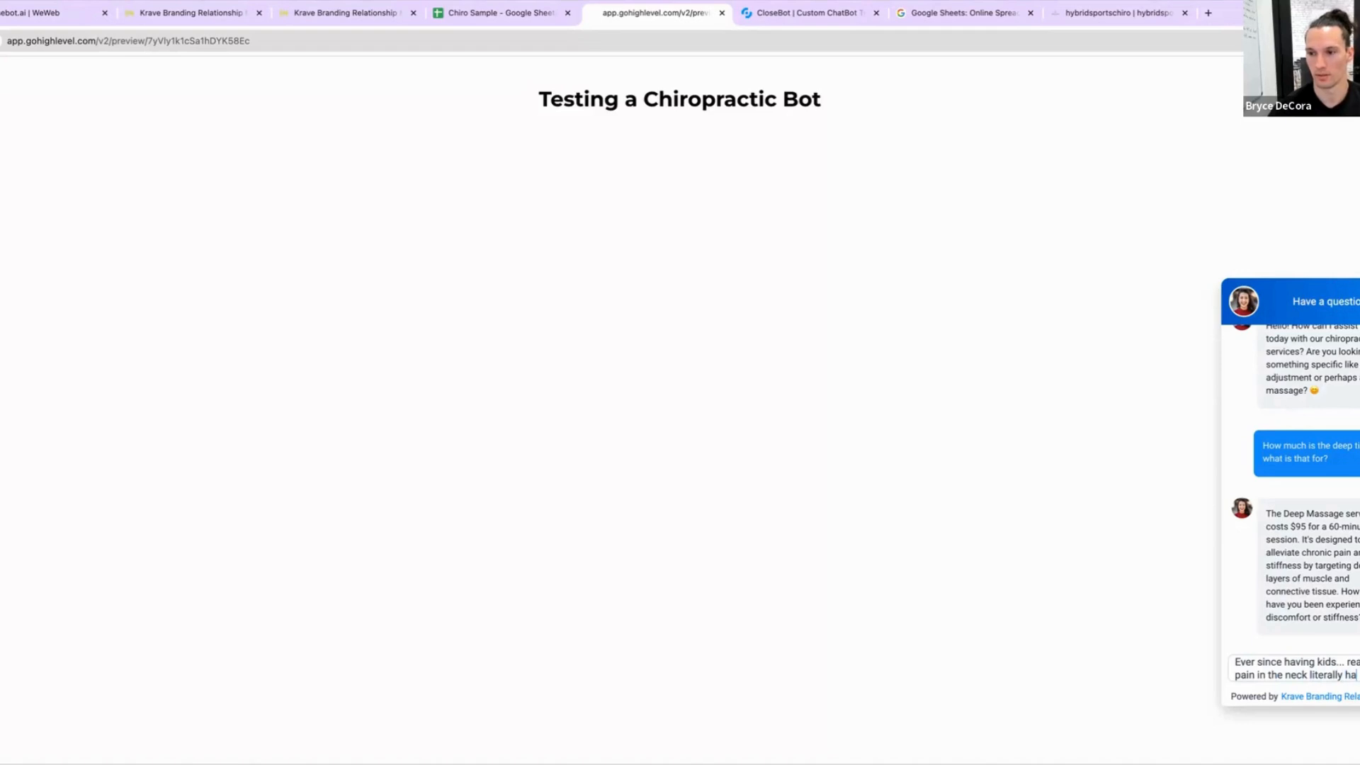
{"action": "type", "text": "ha"}
{"action": "key", "text": "Return"}
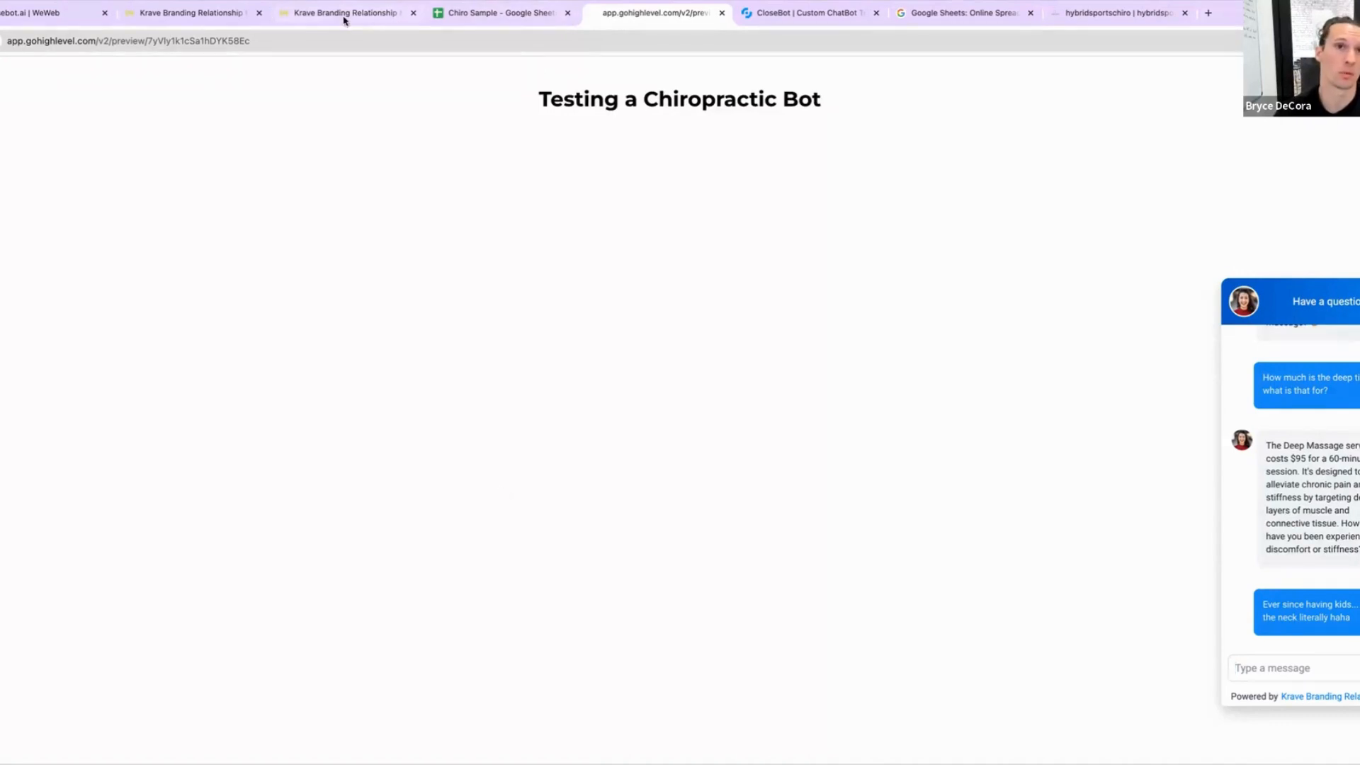
Step: Open the calendar-routing workflow's enrollment history
{"action": "left_click", "coordinate": [201, 13]}
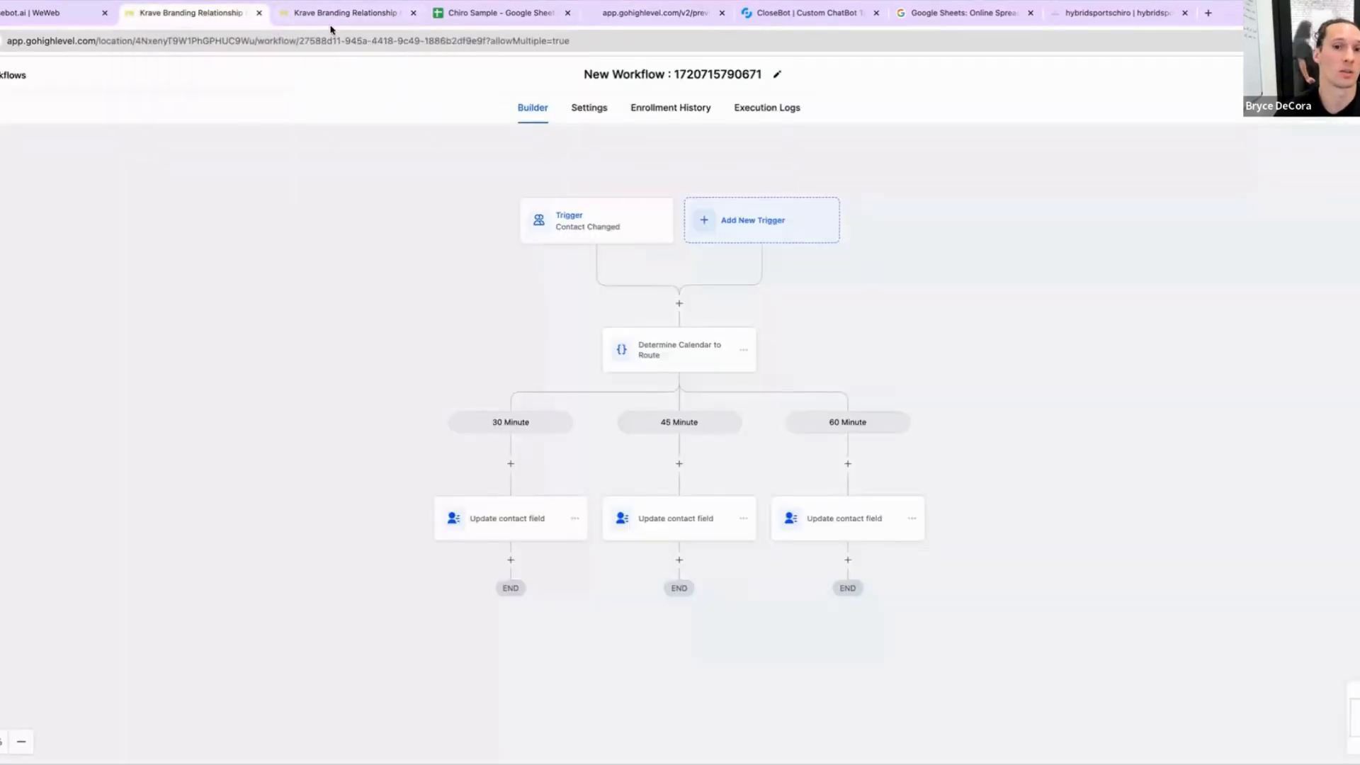
{"action": "left_click", "coordinate": [672, 107]}
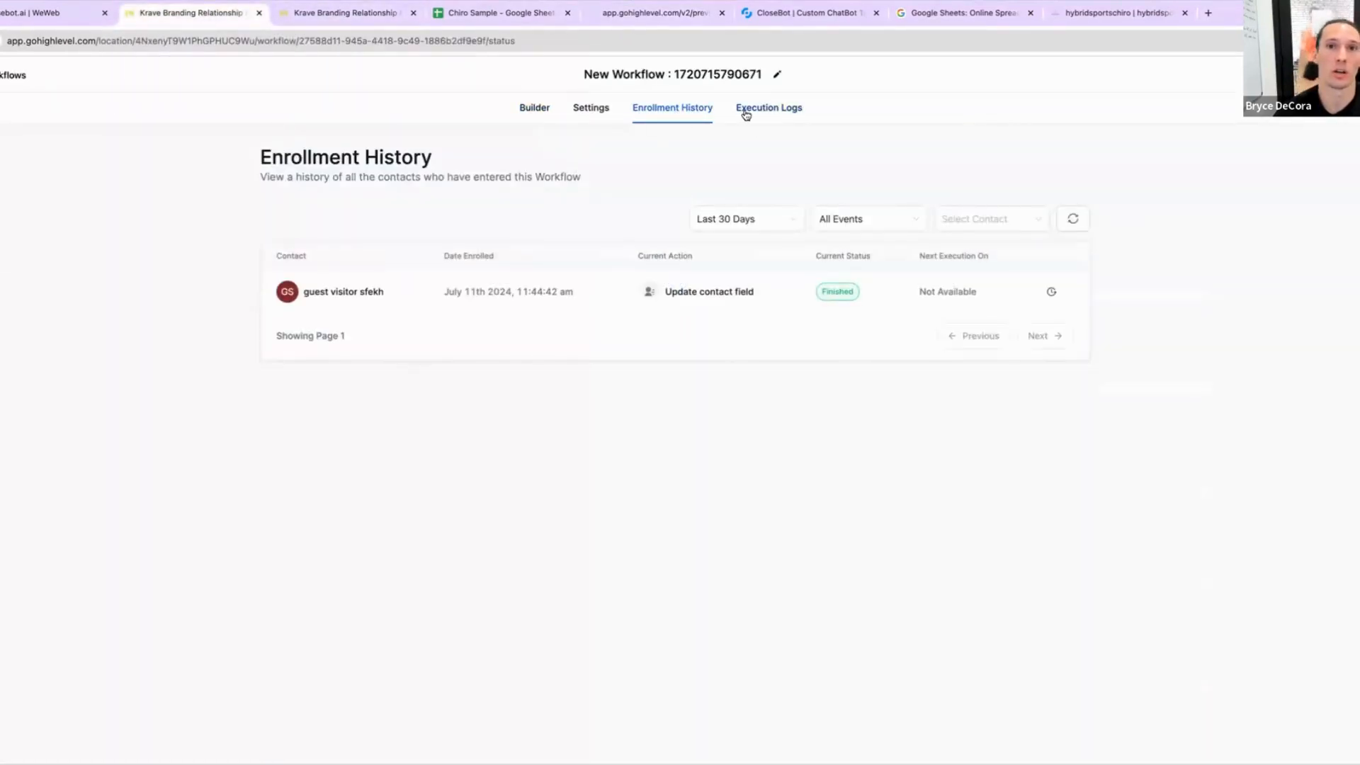
Step: Review the workflow's execution logs, then the test contact's type of service and calendar ID fields
{"action": "left_click", "coordinate": [746, 109]}
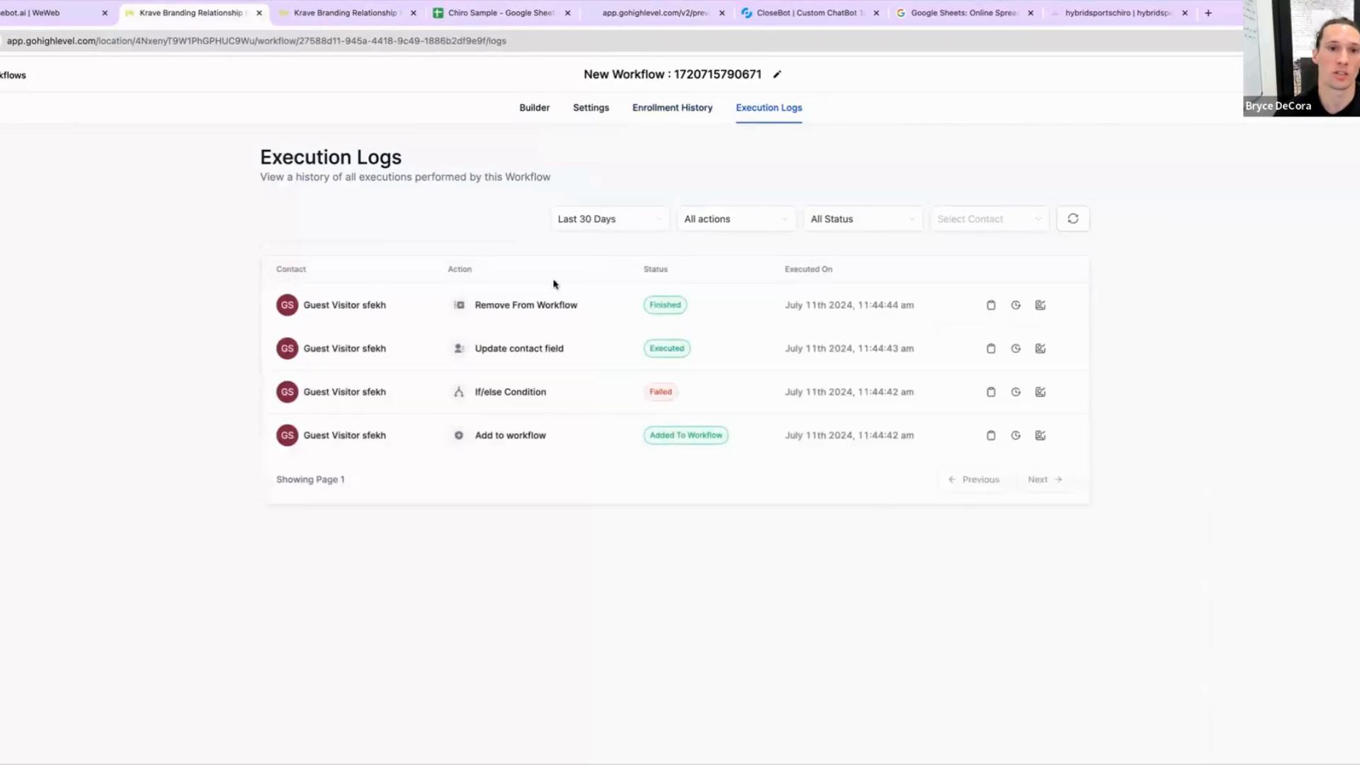
{"action": "left_click", "coordinate": [326, 306]}
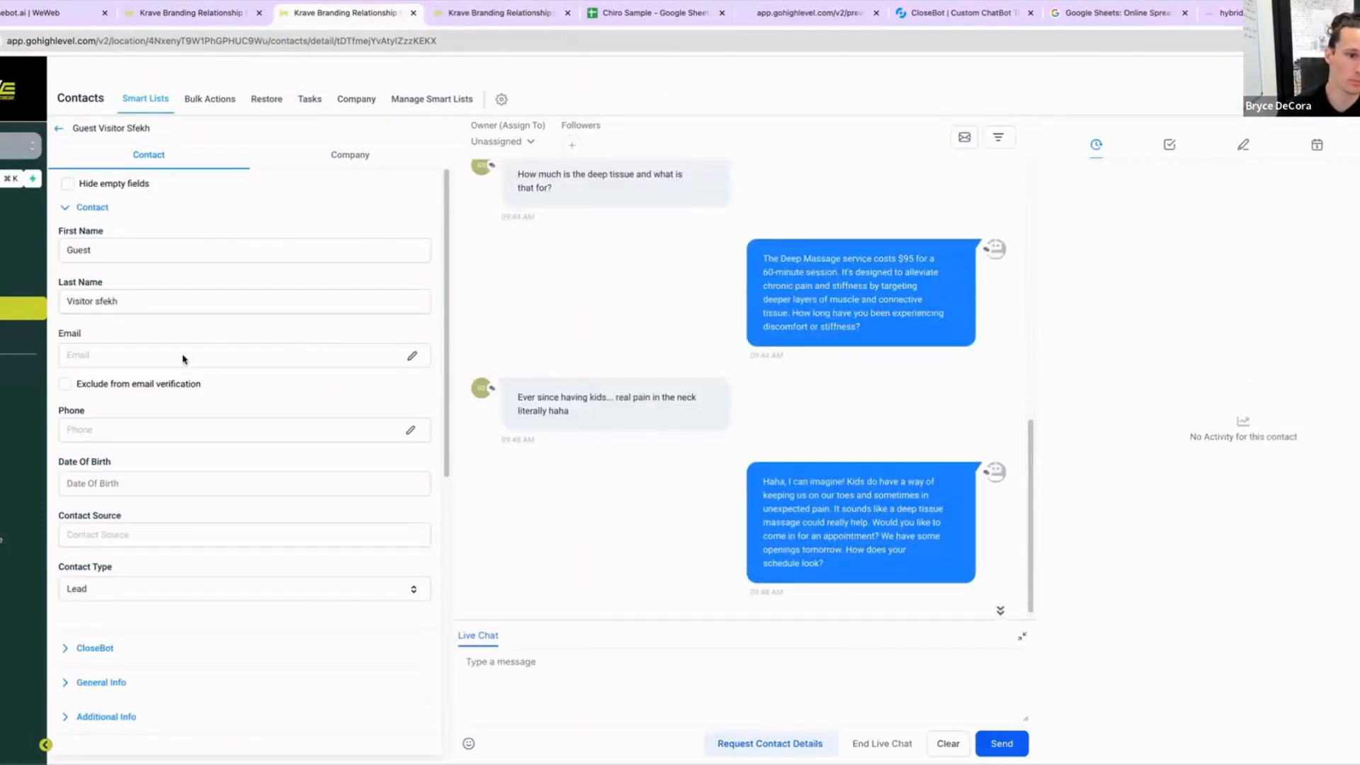
{"action": "scroll", "coordinate": [142, 560], "scroll_direction": "down", "scroll_amount": 1}
{"action": "scroll", "coordinate": [128, 463], "scroll_direction": "up", "scroll_amount": 1}
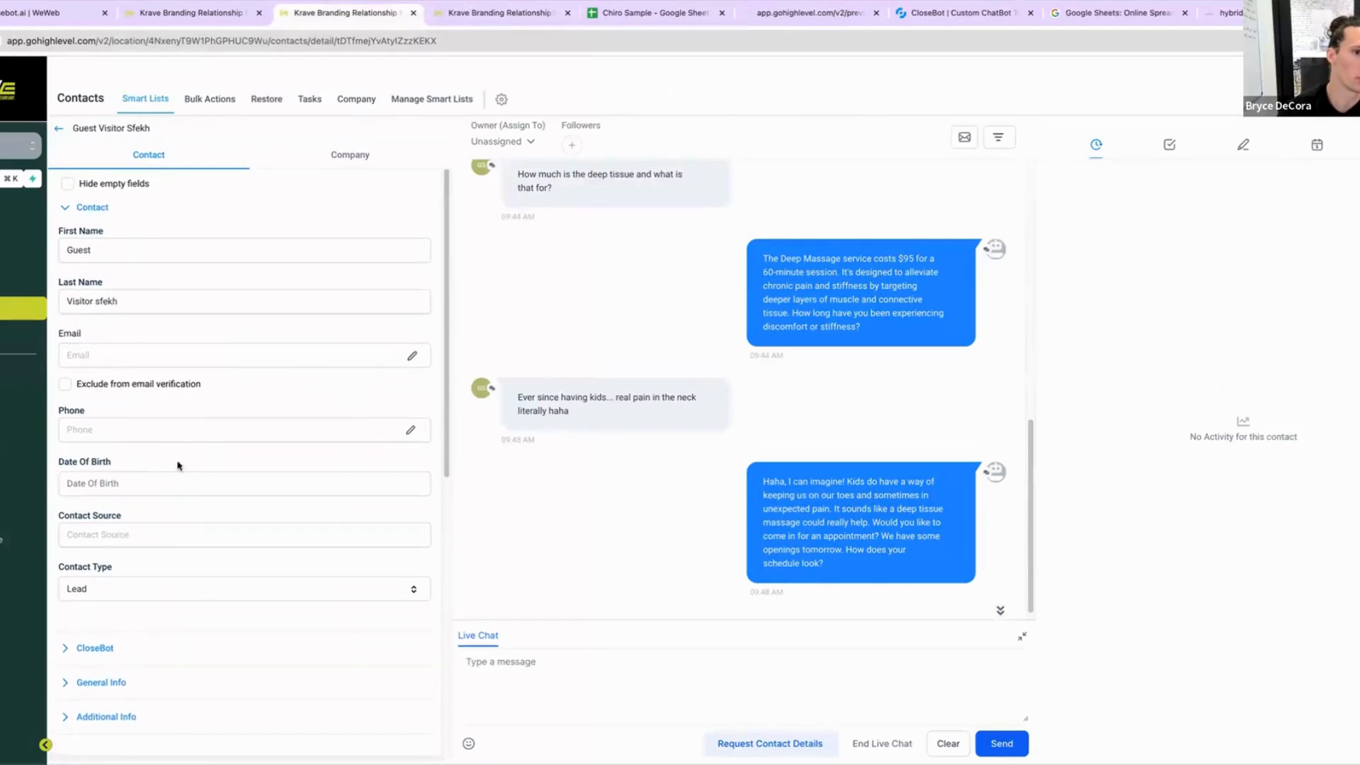
{"action": "left_click", "coordinate": [114, 686]}
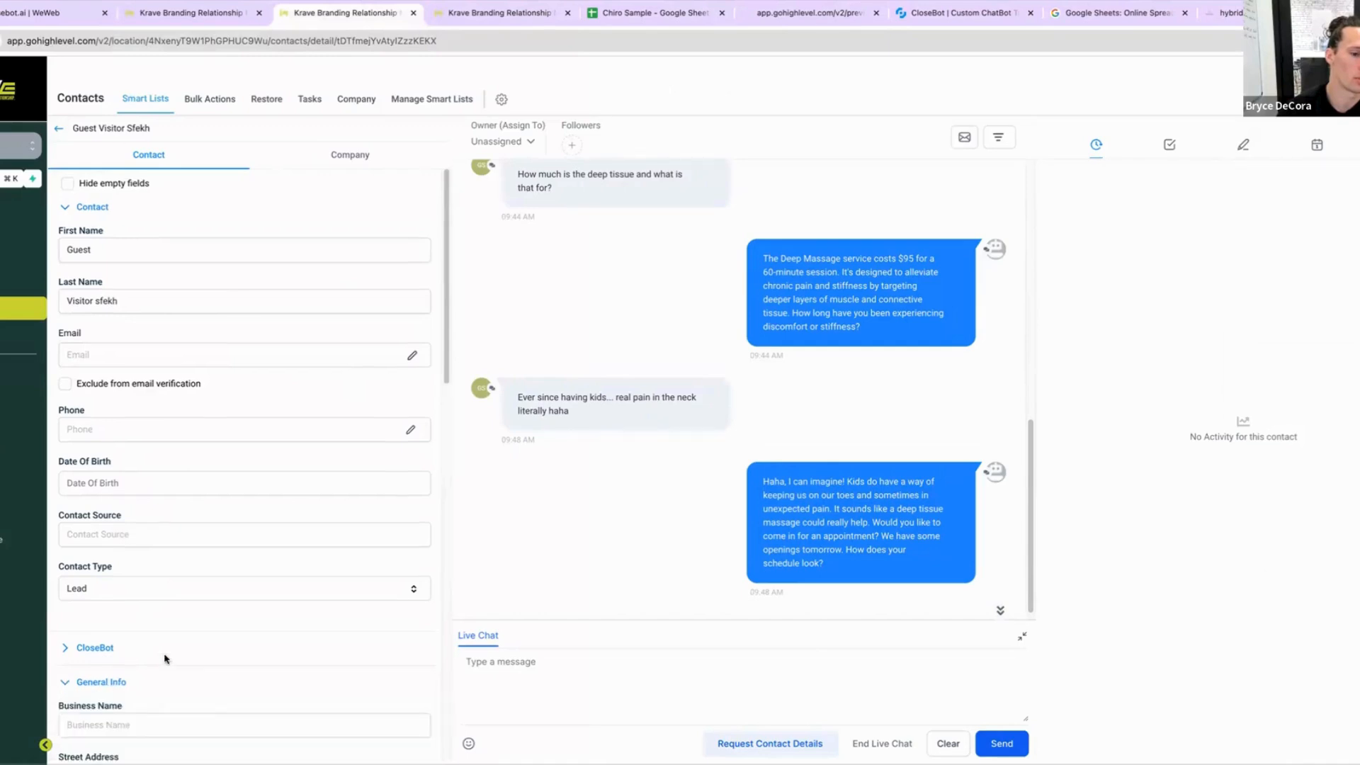
{"action": "scroll", "coordinate": [177, 602], "scroll_direction": "down", "scroll_amount": 8}
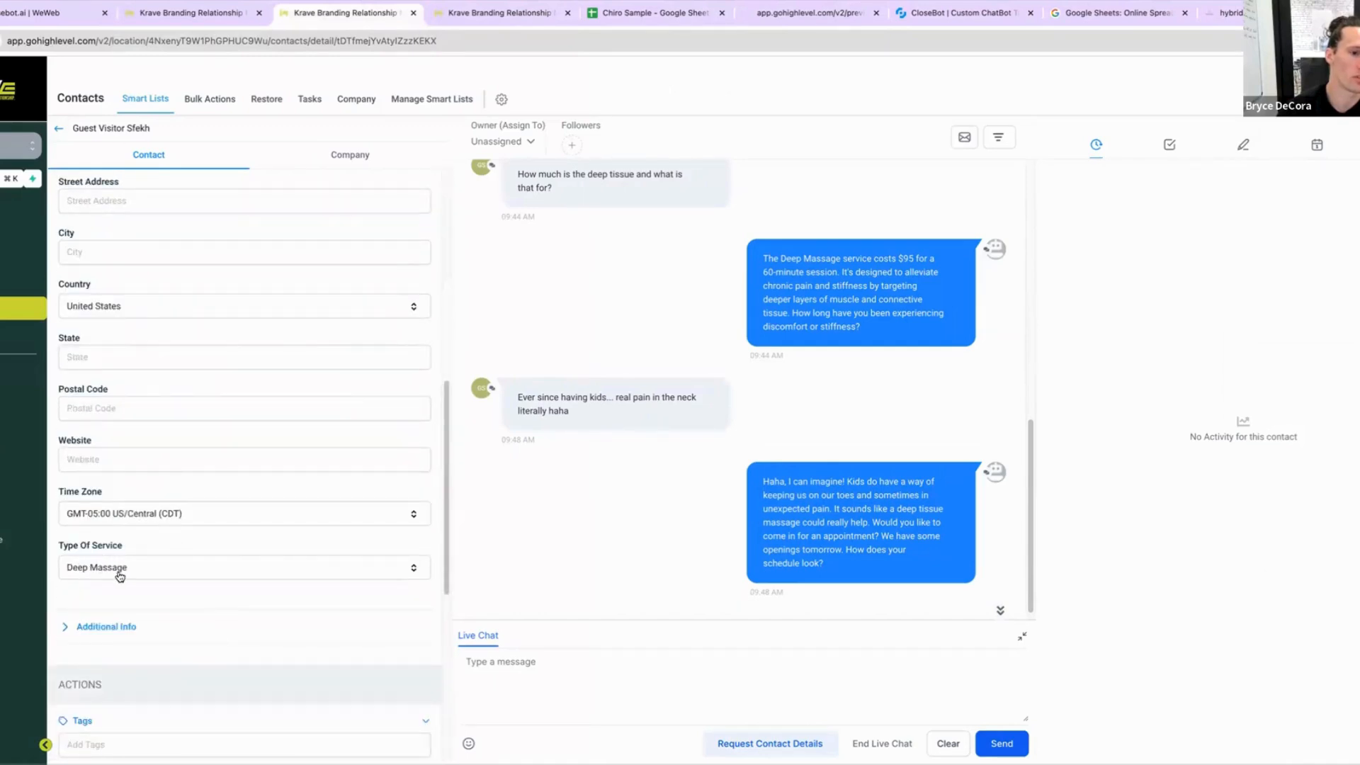
{"action": "left_click", "coordinate": [118, 636]}
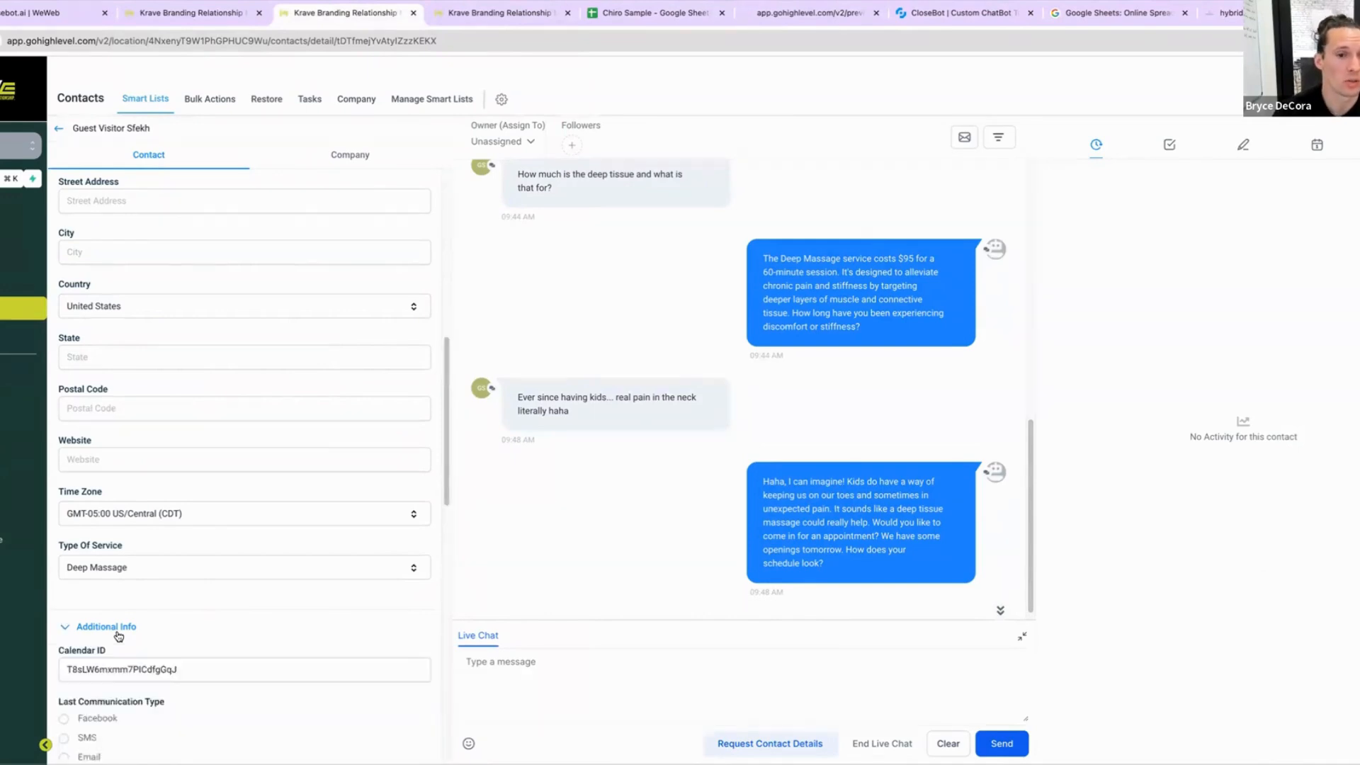
{"action": "scroll", "coordinate": [170, 587], "scroll_direction": "down", "scroll_amount": 5}
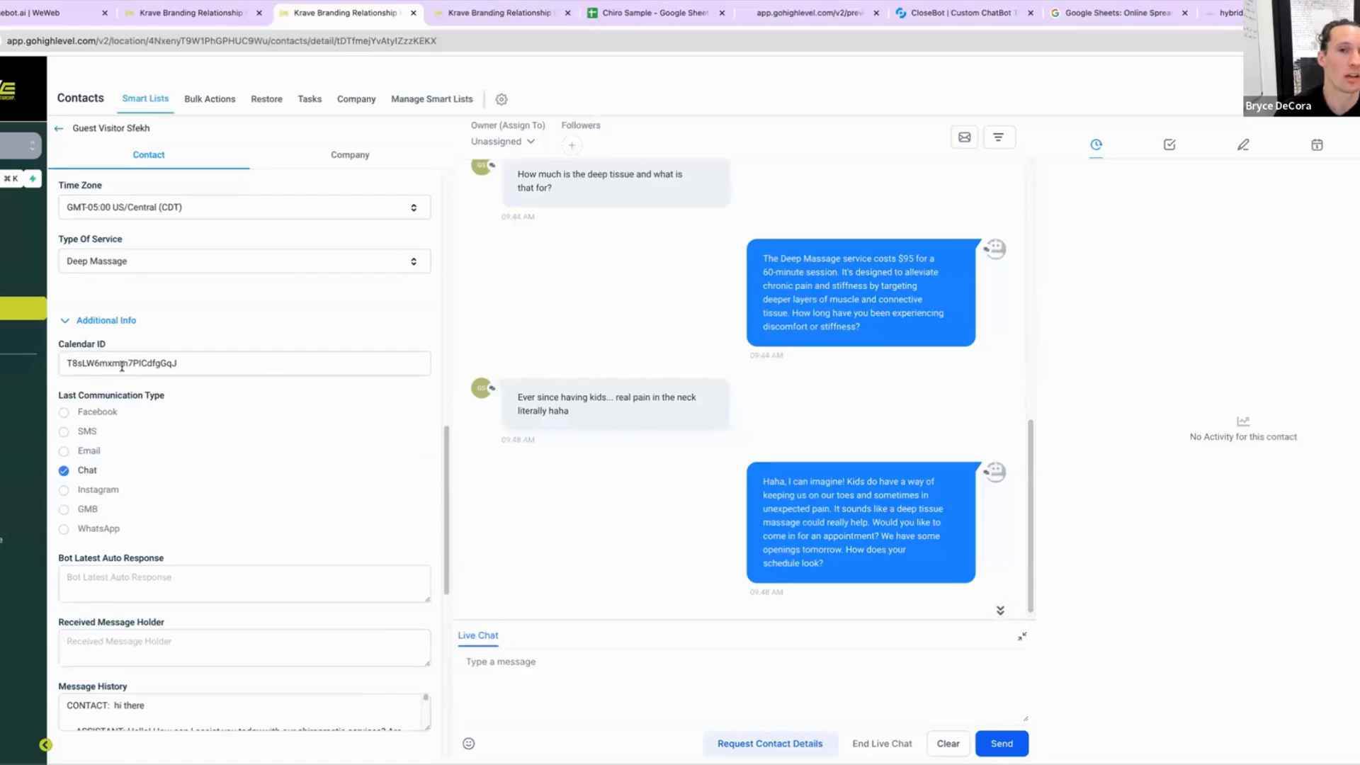
{"action": "double_click", "coordinate": [116, 363]}
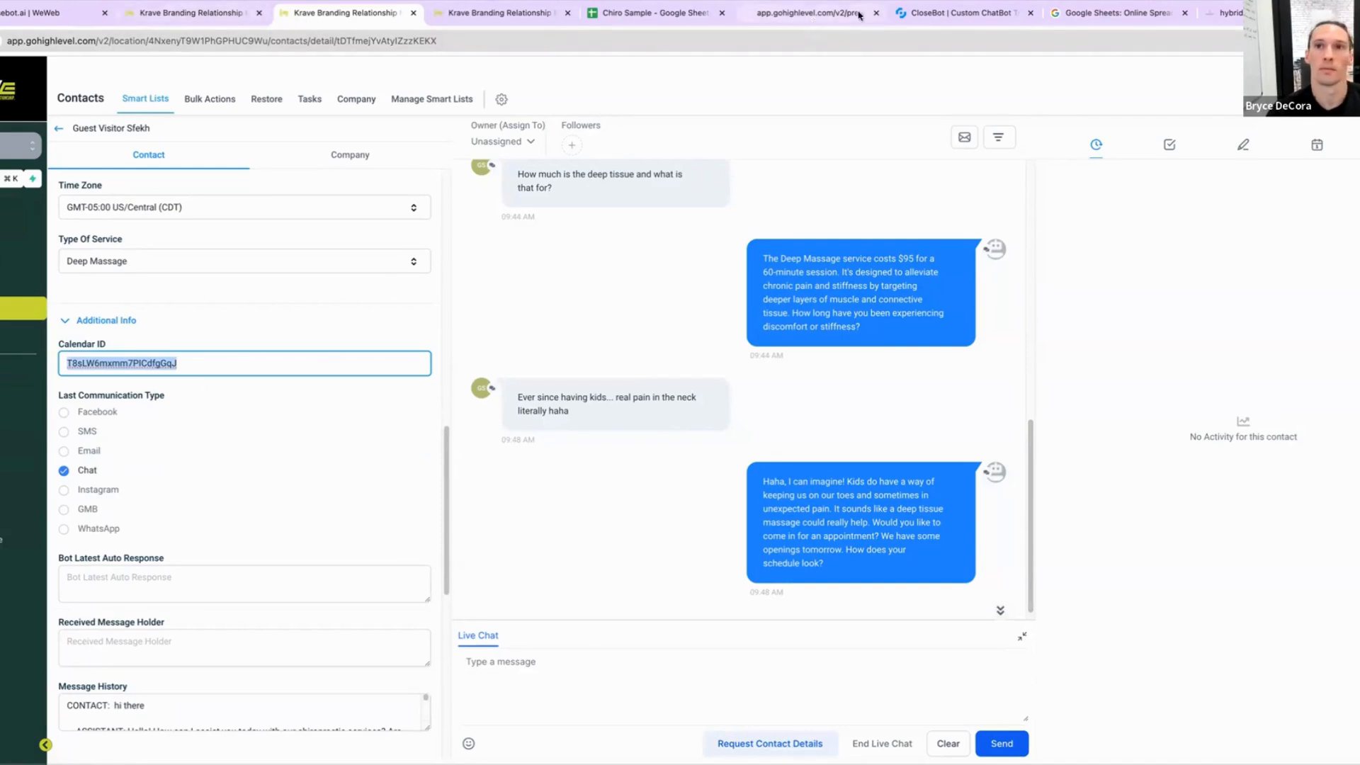
Step: Inspect the newest bot reply's summary, calendar check and main prompt slots in the CloseBot message log
{"action": "left_click", "coordinate": [942, 13]}
{"action": "left_click", "coordinate": [709, 452]}
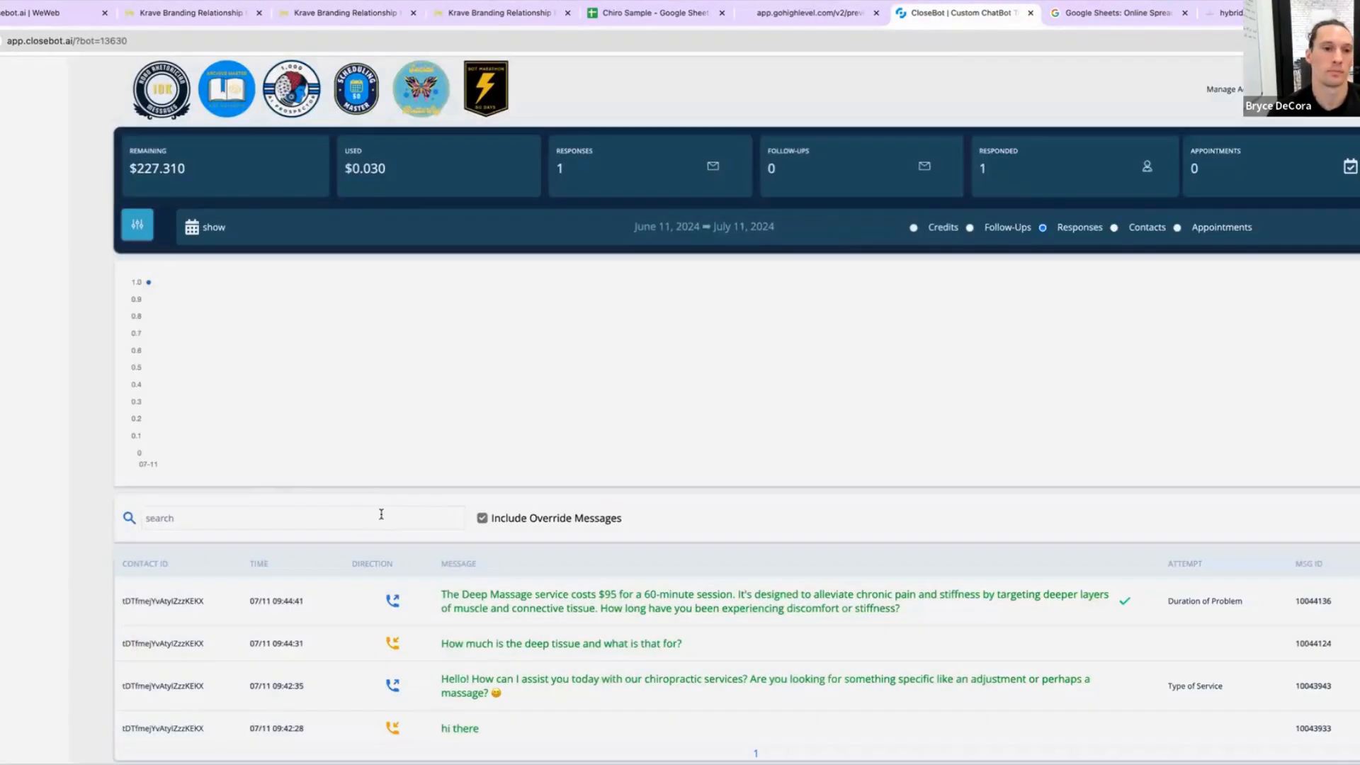
{"action": "left_click", "coordinate": [381, 515]}
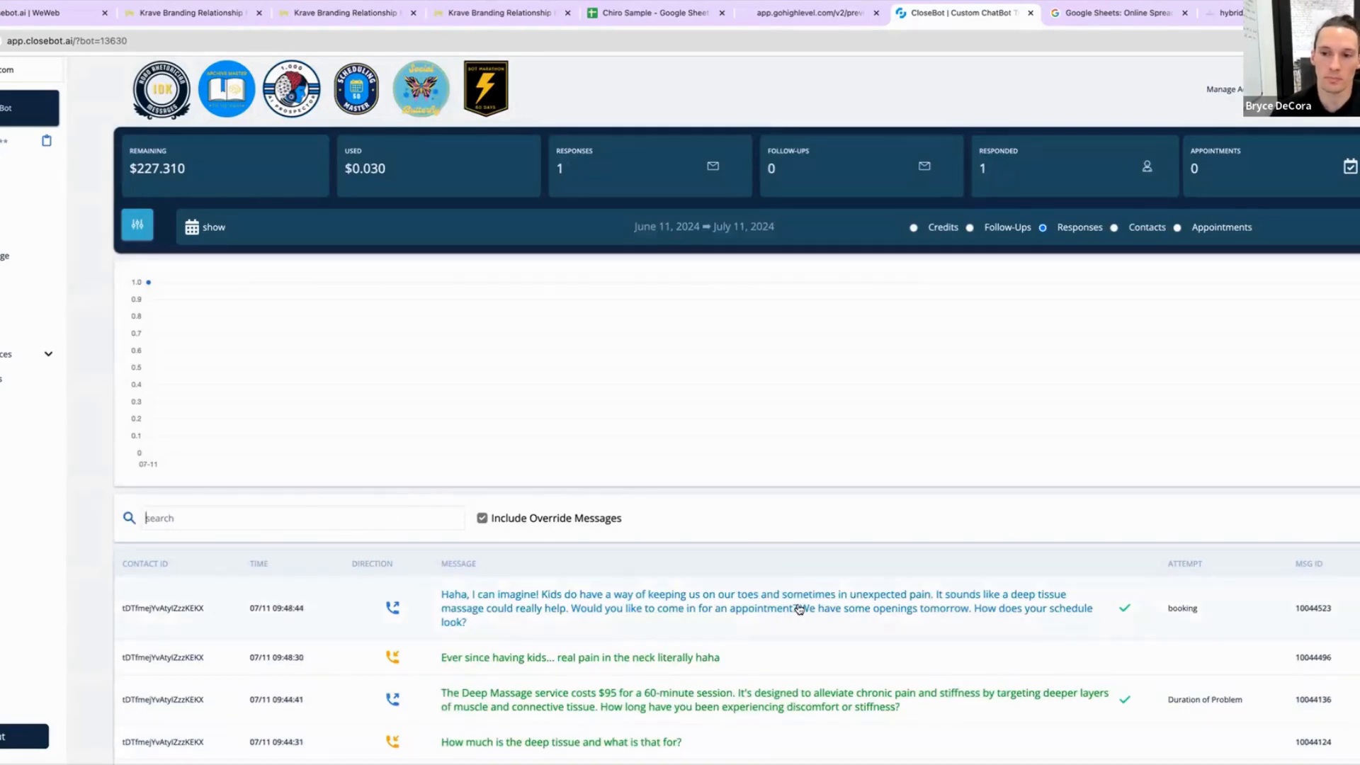
{"action": "left_click", "coordinate": [802, 603]}
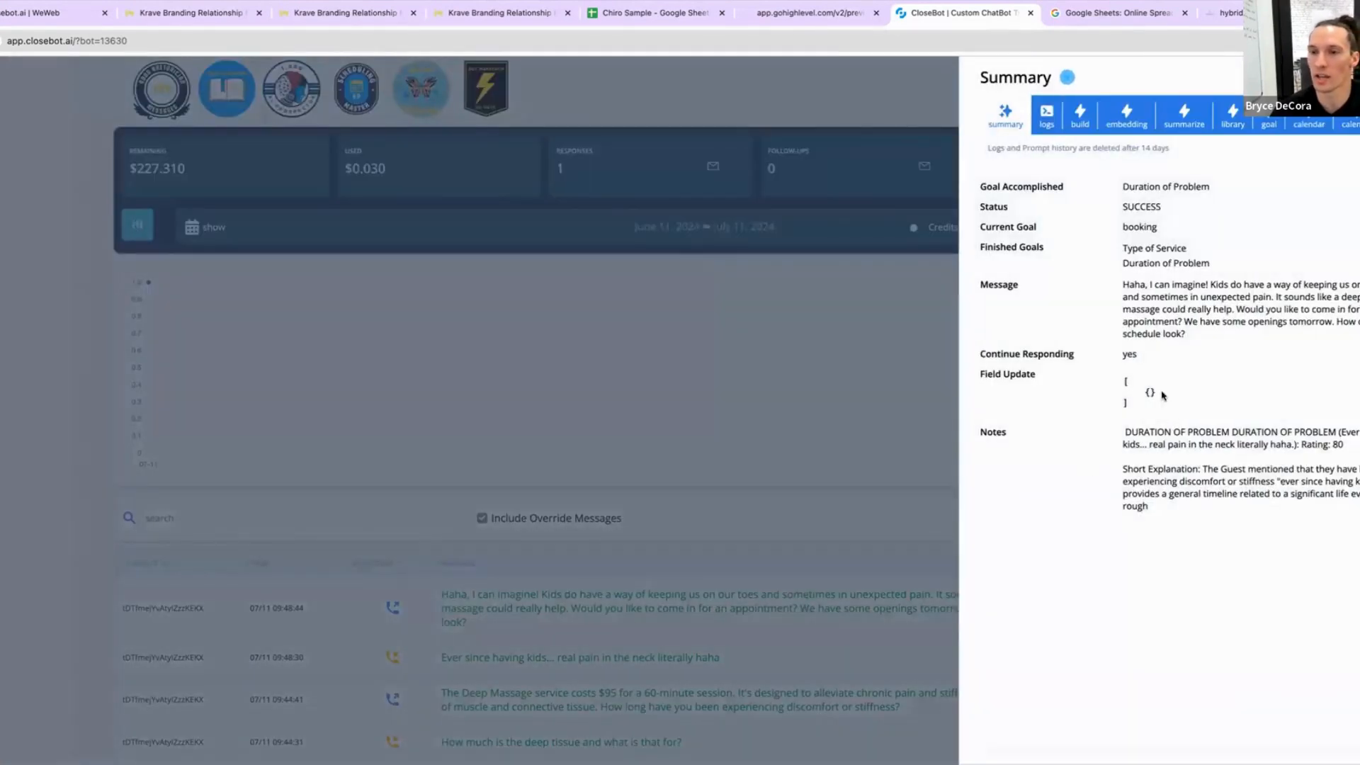
{"action": "triple_click", "coordinate": [1165, 261]}
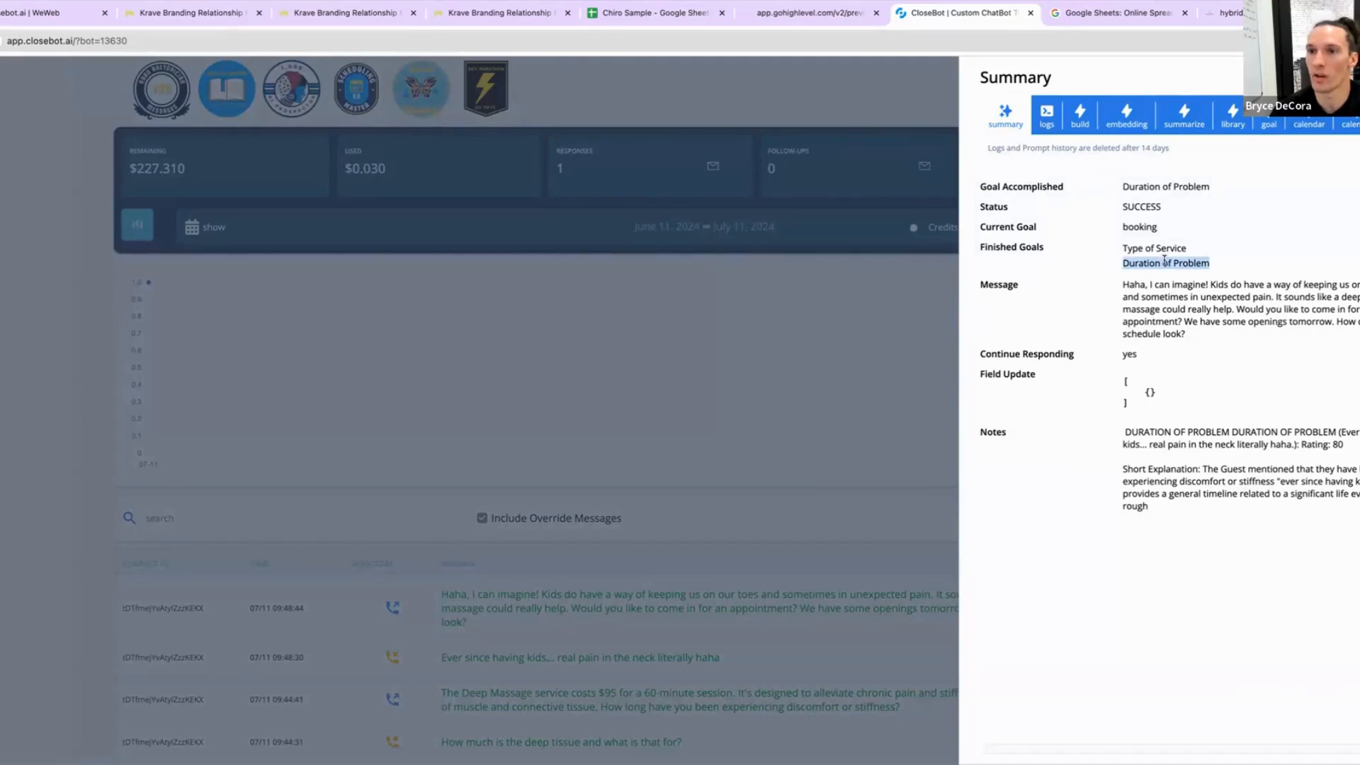
{"action": "left_click", "coordinate": [822, 561]}
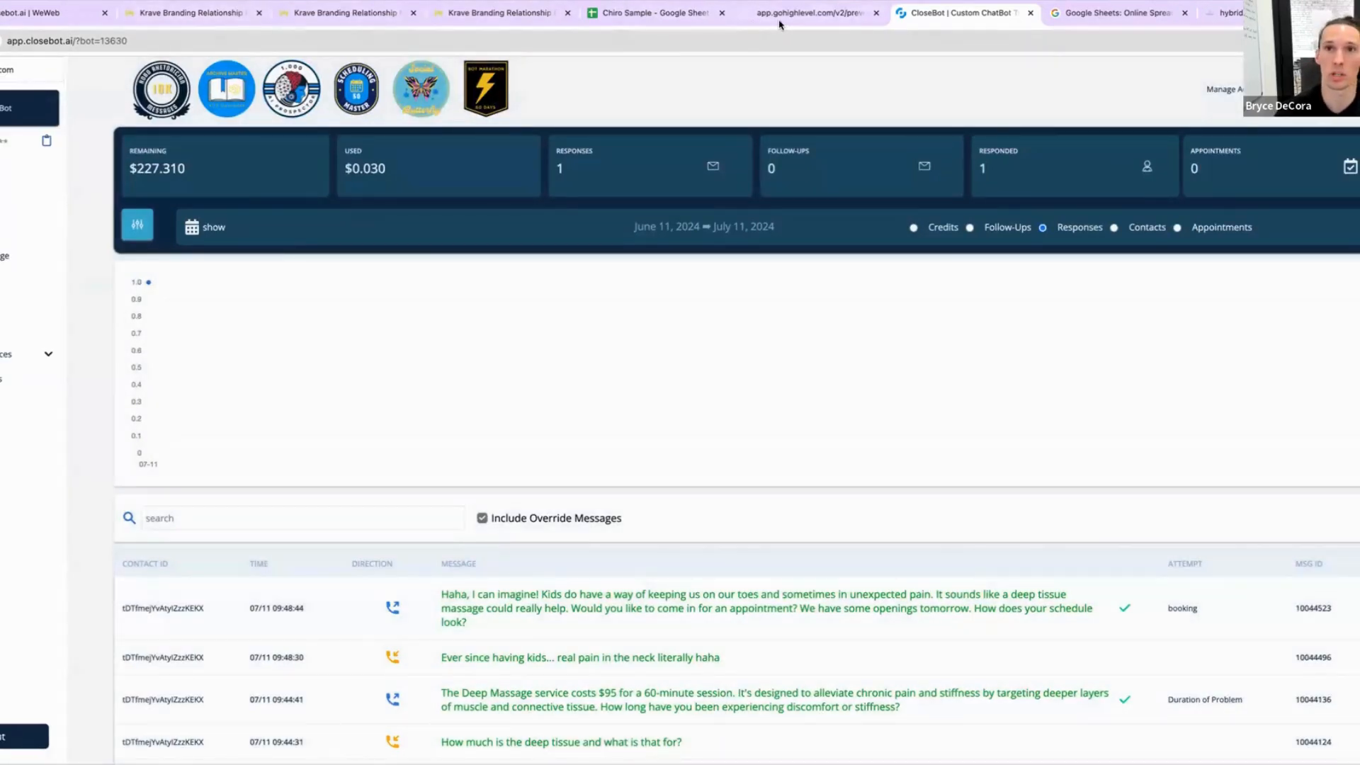
{"action": "left_click", "coordinate": [980, 598]}
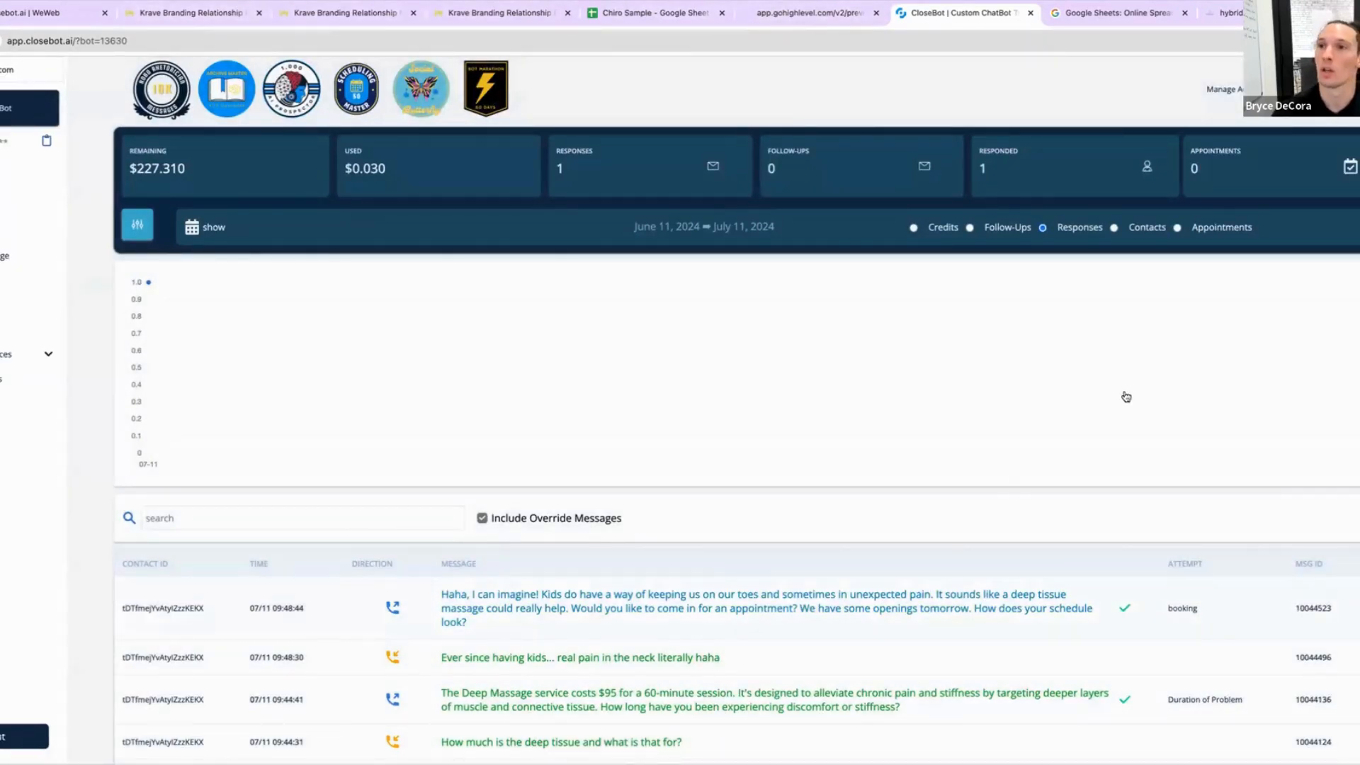
{"action": "left_click", "coordinate": [1310, 120]}
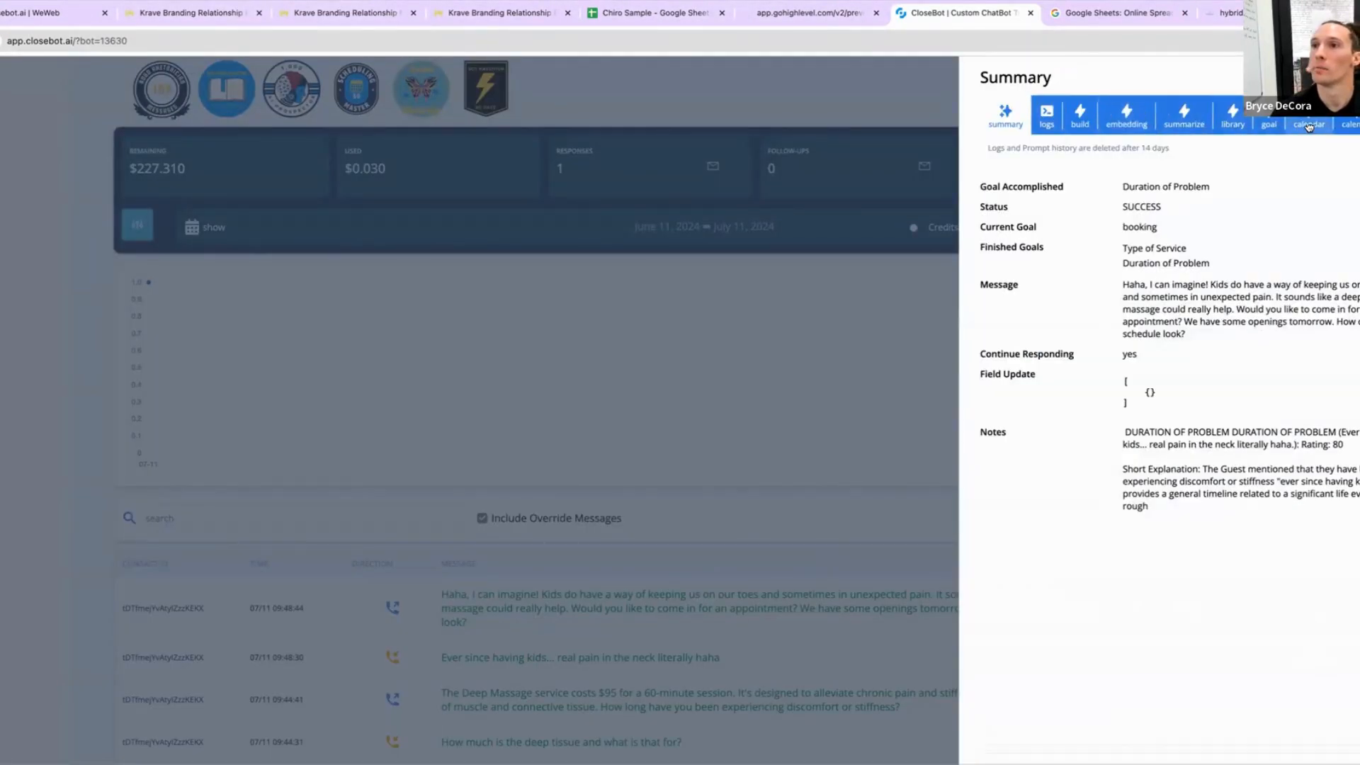
{"action": "left_click", "coordinate": [1350, 122]}
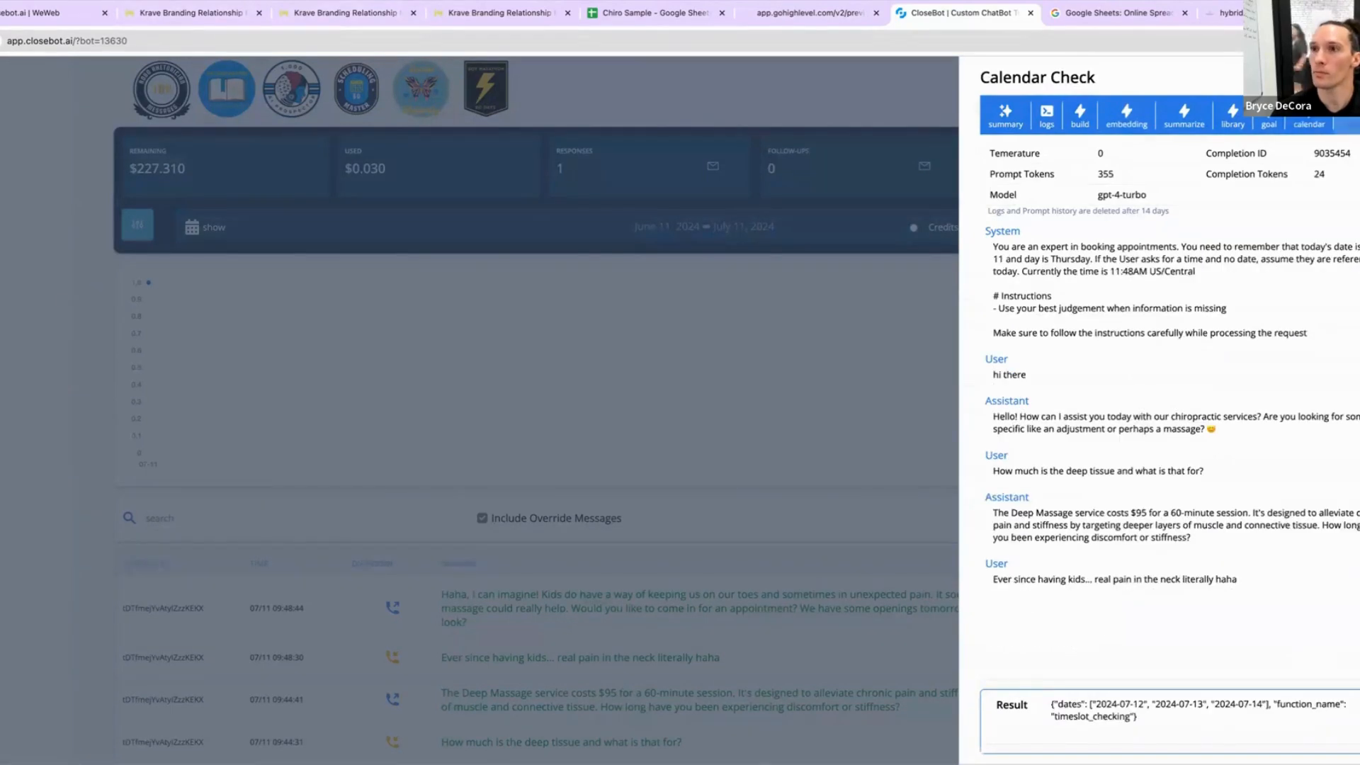
{"action": "left_click", "coordinate": [1357, 122]}
{"action": "scroll", "coordinate": [1212, 453], "scroll_direction": "down", "scroll_amount": 7}
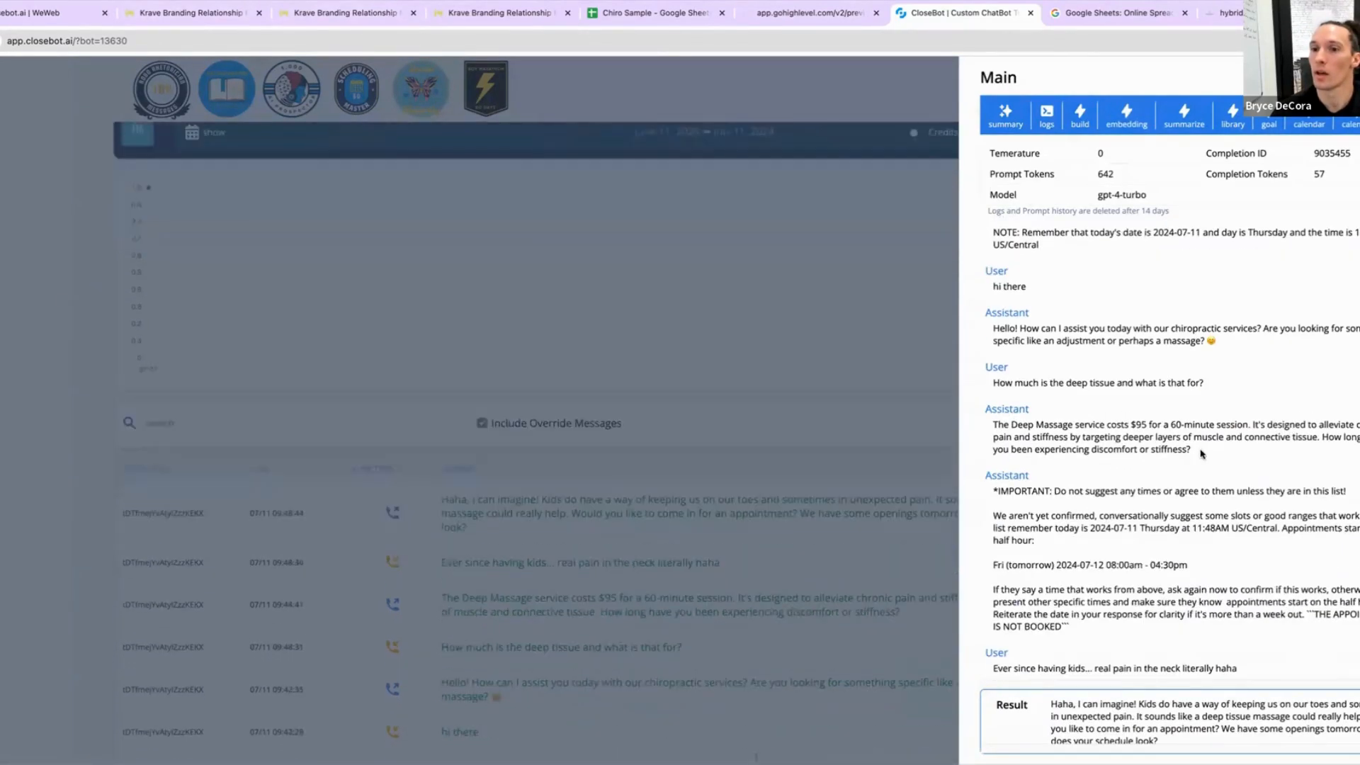
{"action": "triple_click", "coordinate": [1102, 564]}
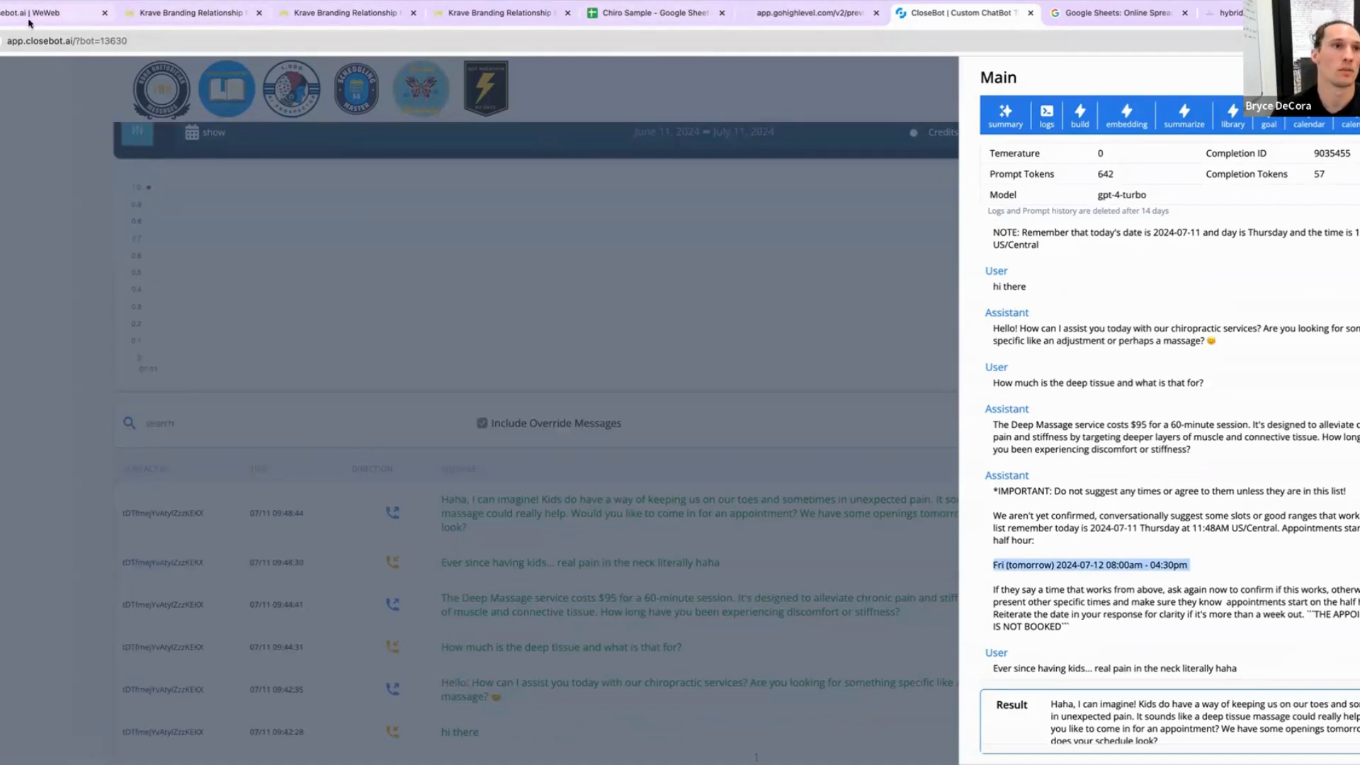
Step: In the chat preview, reply "I'm actually booked this week. How about next week?"
{"action": "left_click", "coordinate": [797, 18]}
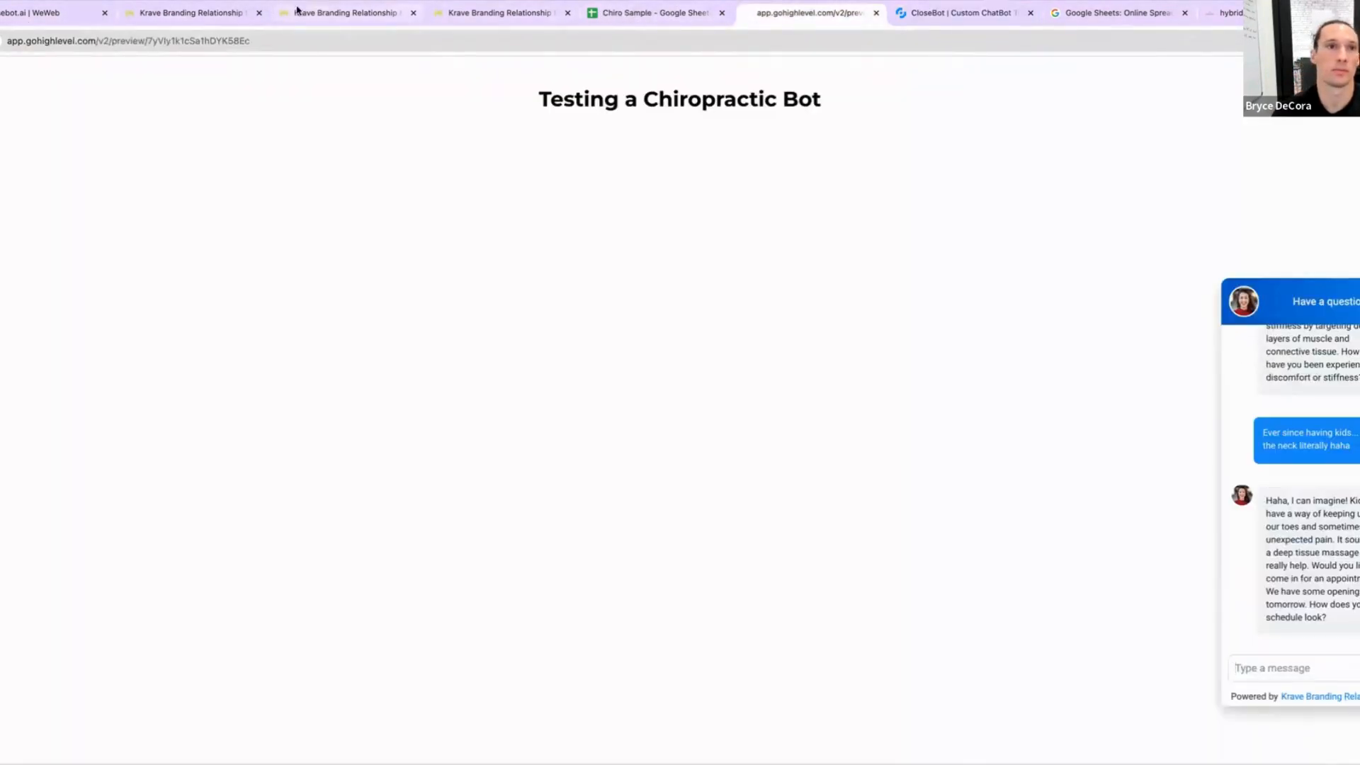
{"action": "left_click", "coordinate": [345, 14]}
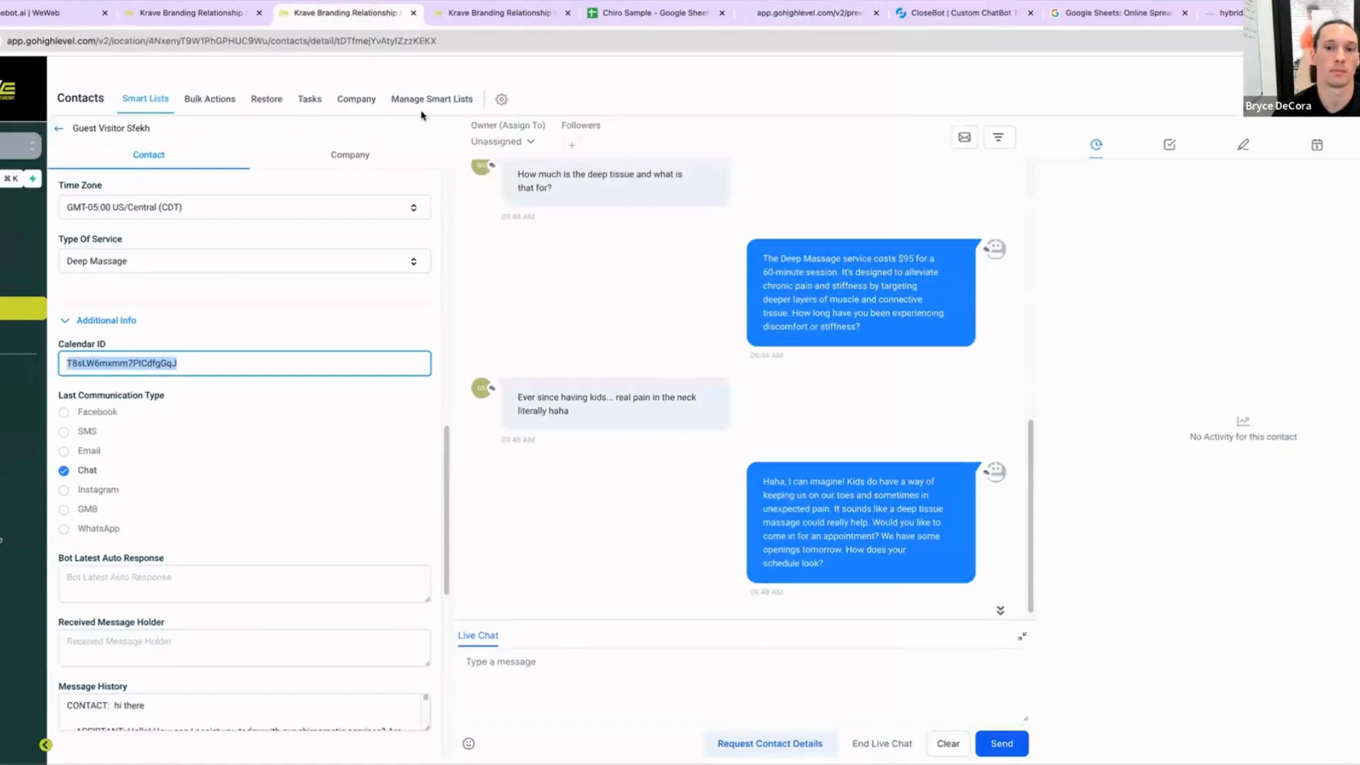
{"action": "left_click", "coordinate": [806, 19]}
{"action": "left_click", "coordinate": [1325, 667]}
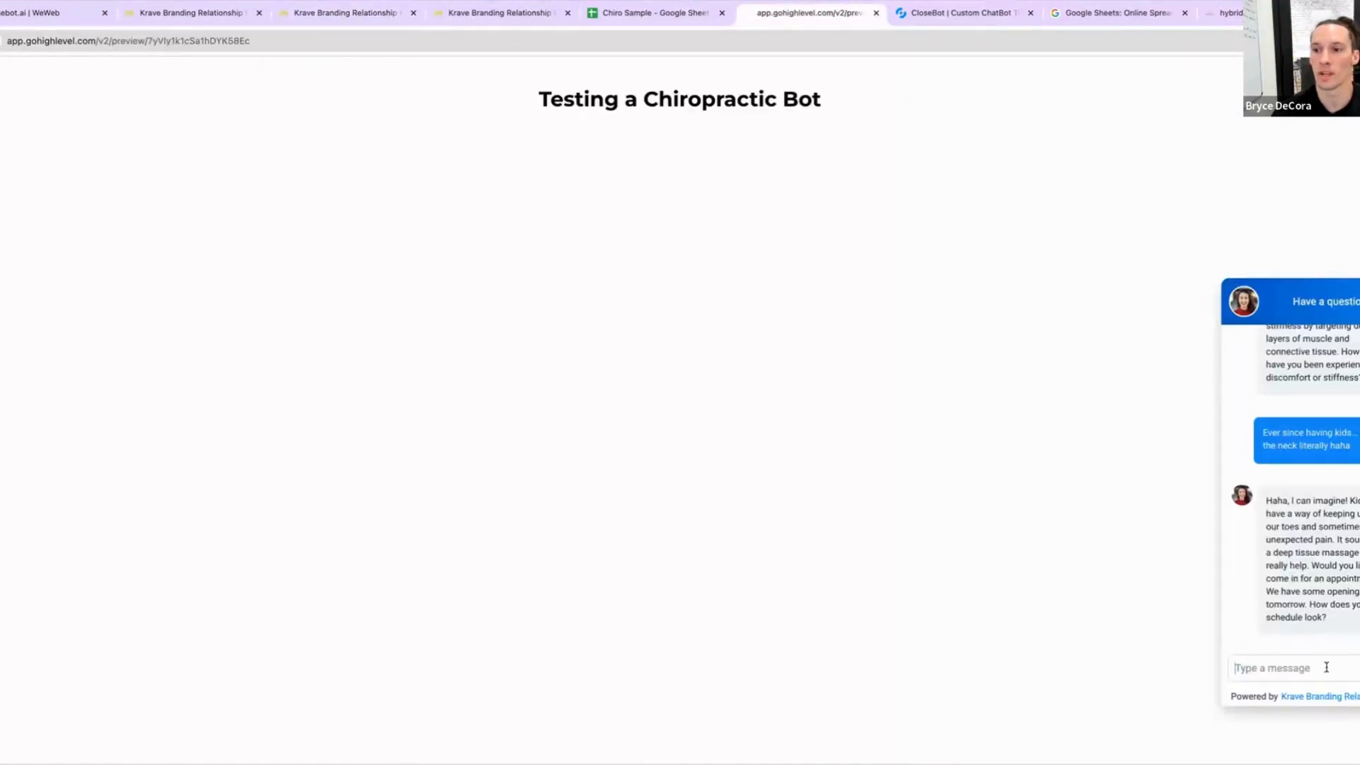
{"action": "type", "text": "I'm act"}
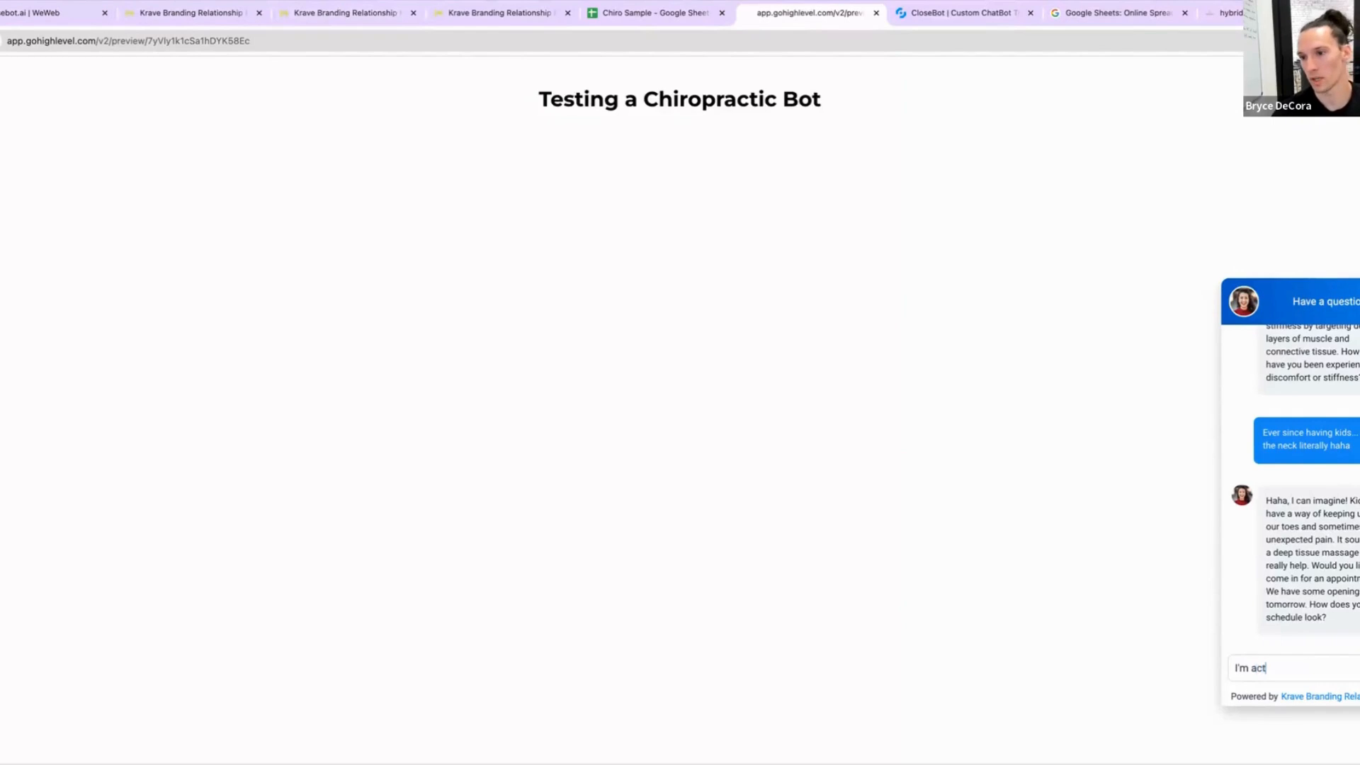
{"action": "type", "text": "ually b"}
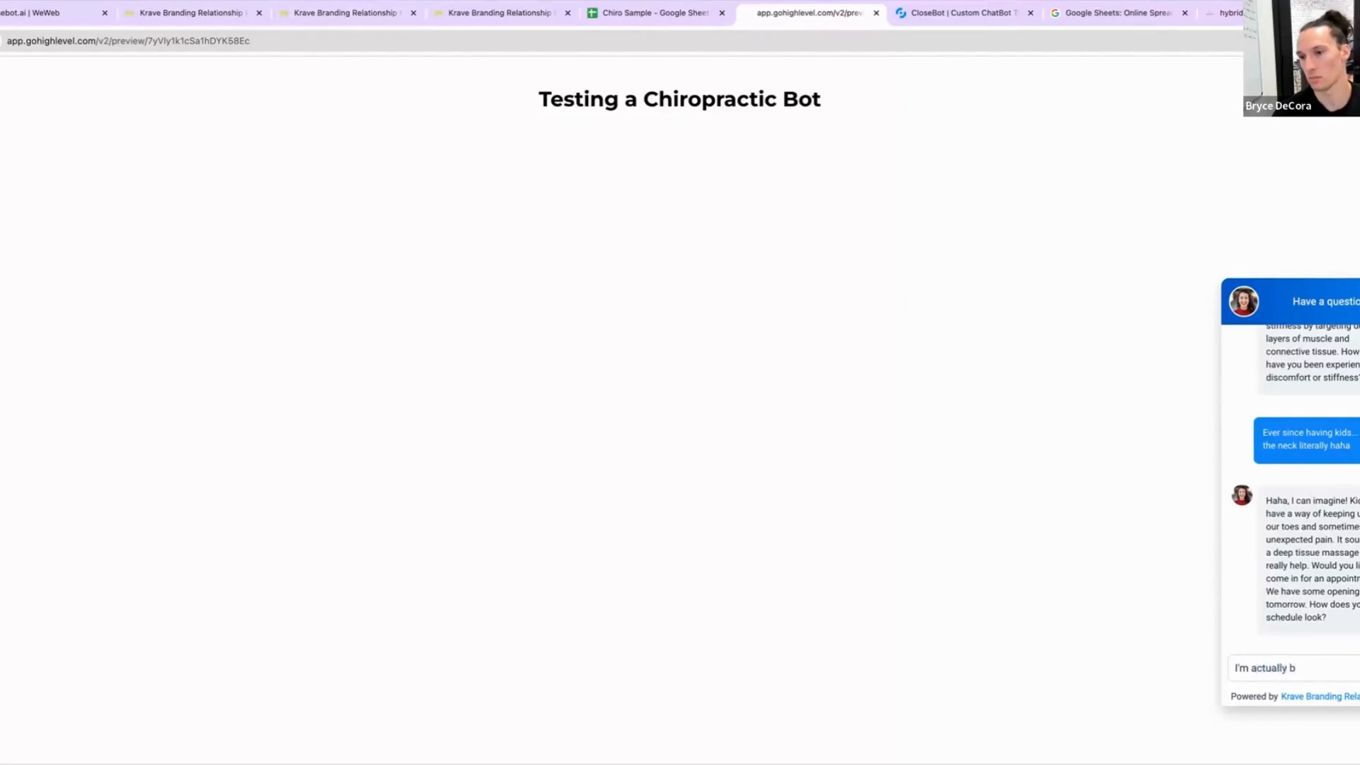
{"action": "type", "text": "ooked this we"}
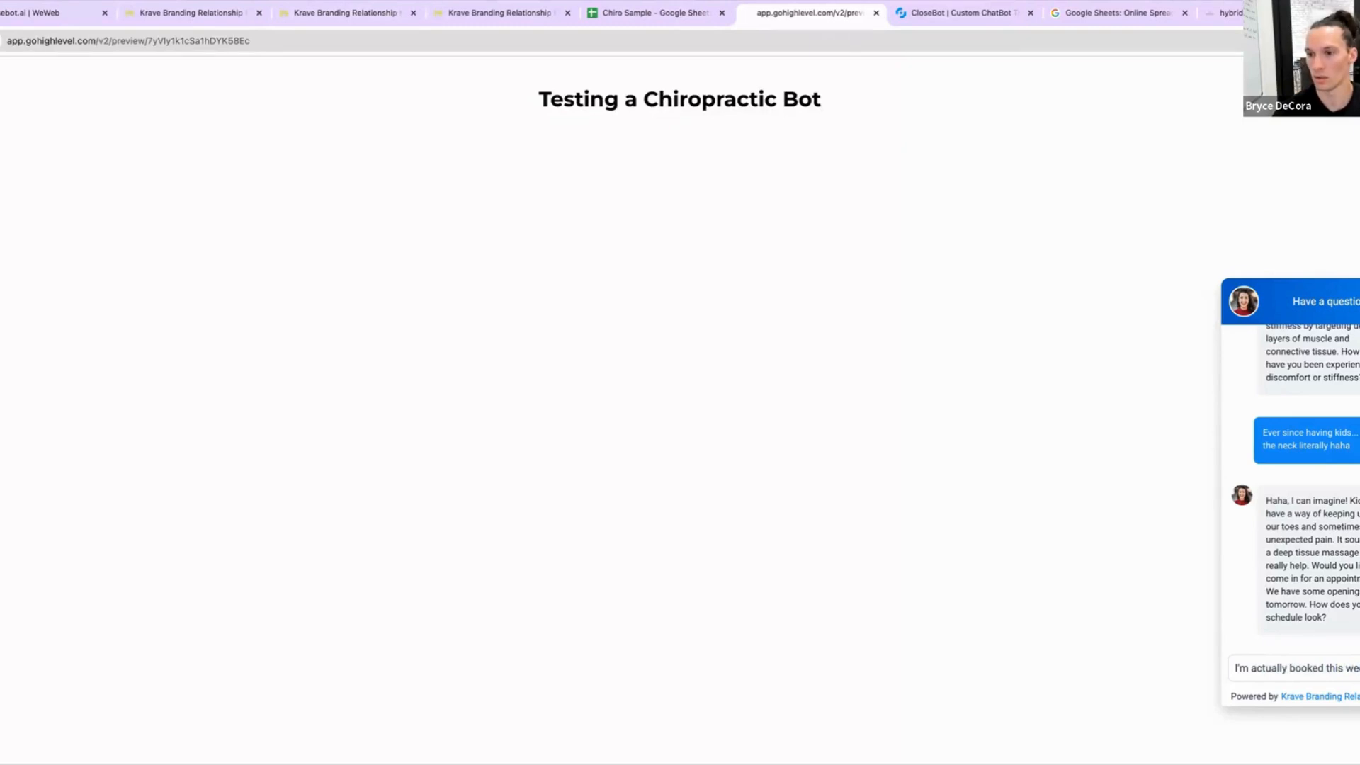
{"action": "type", "text": "How about nex"}
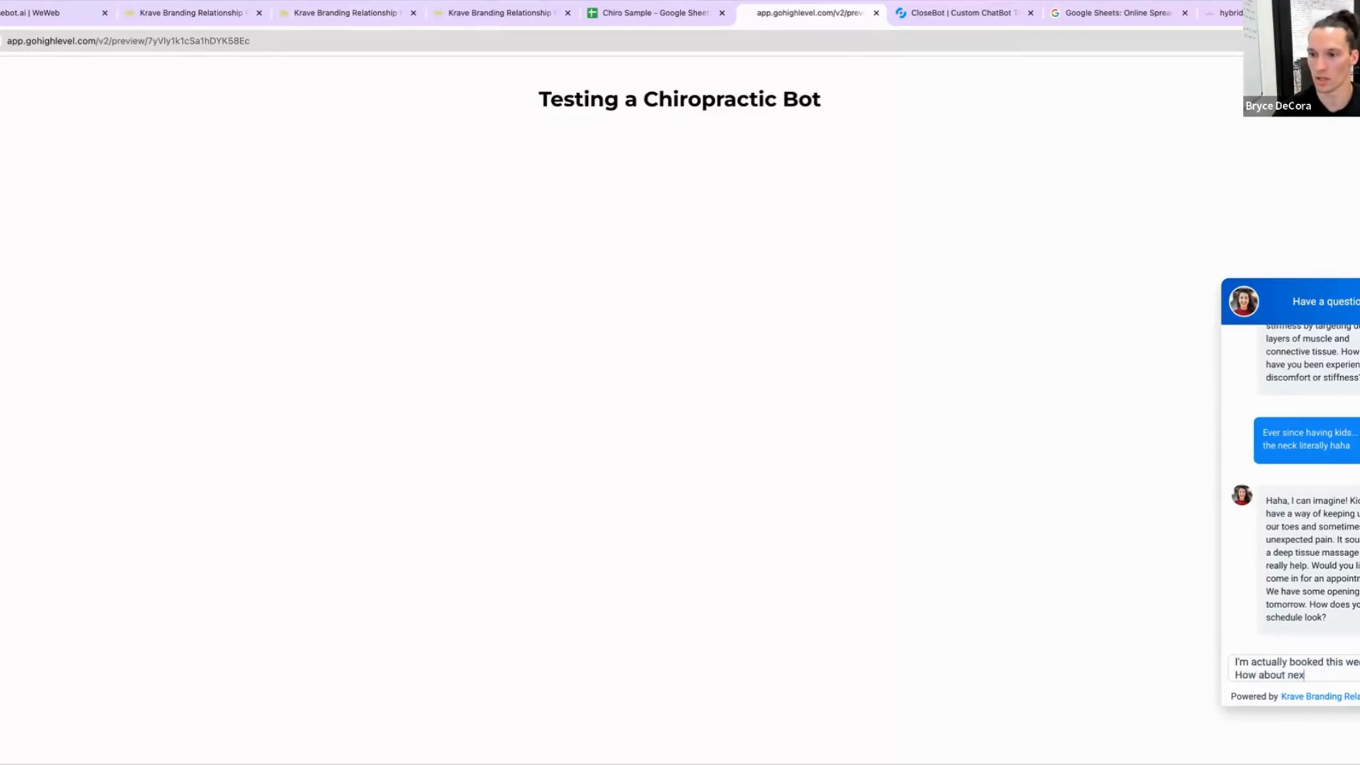
{"action": "type", "text": "t week?"}
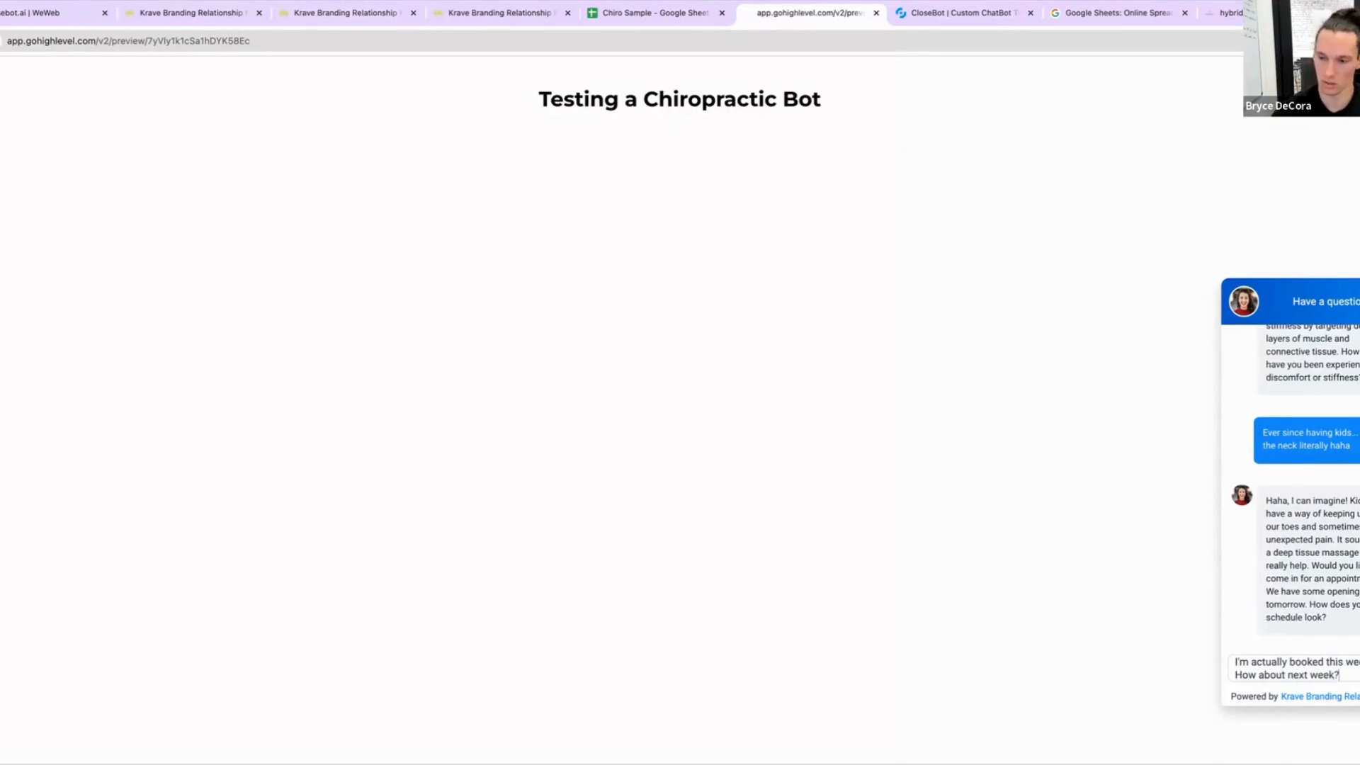
{"action": "key", "text": "Return"}
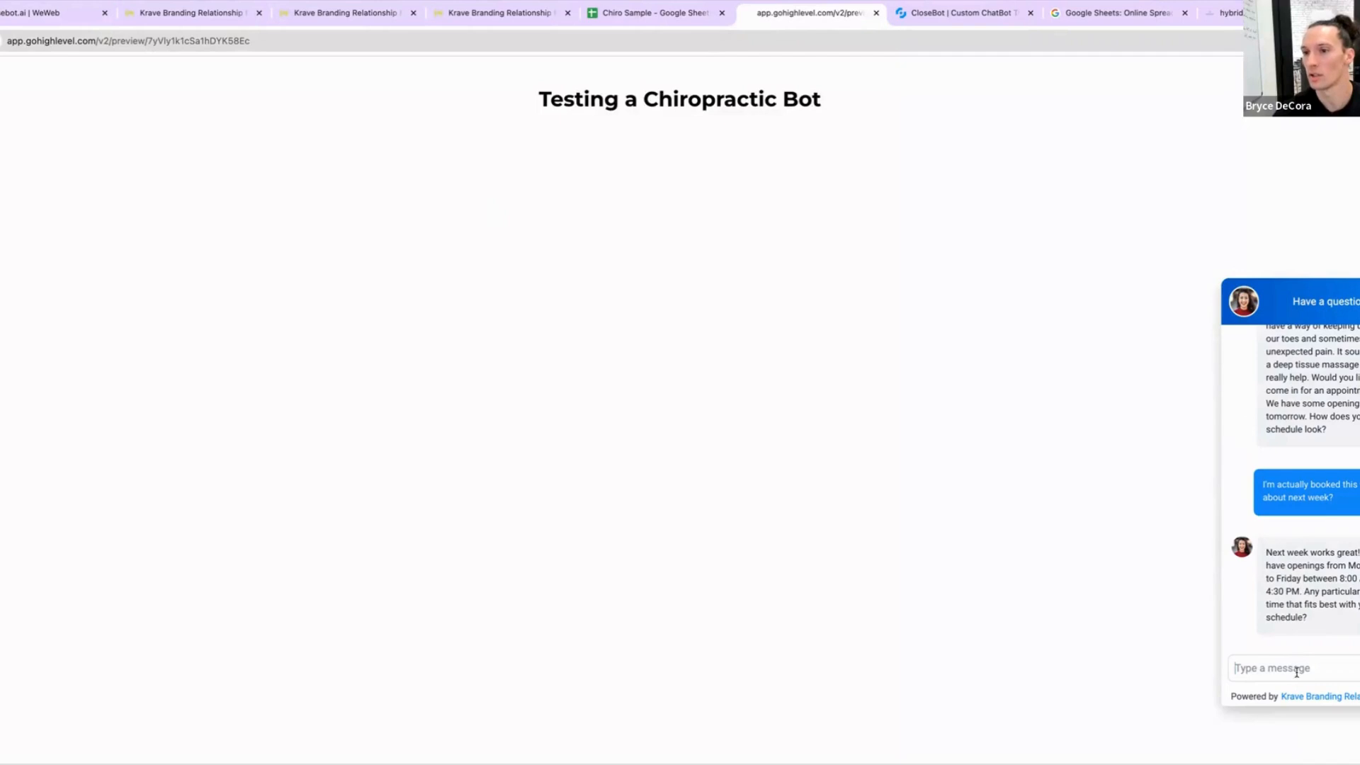
Step: Send the chat message "Let's do Tuesday at 9" to pick an appointment time
{"action": "type", "text": "Let's do "}
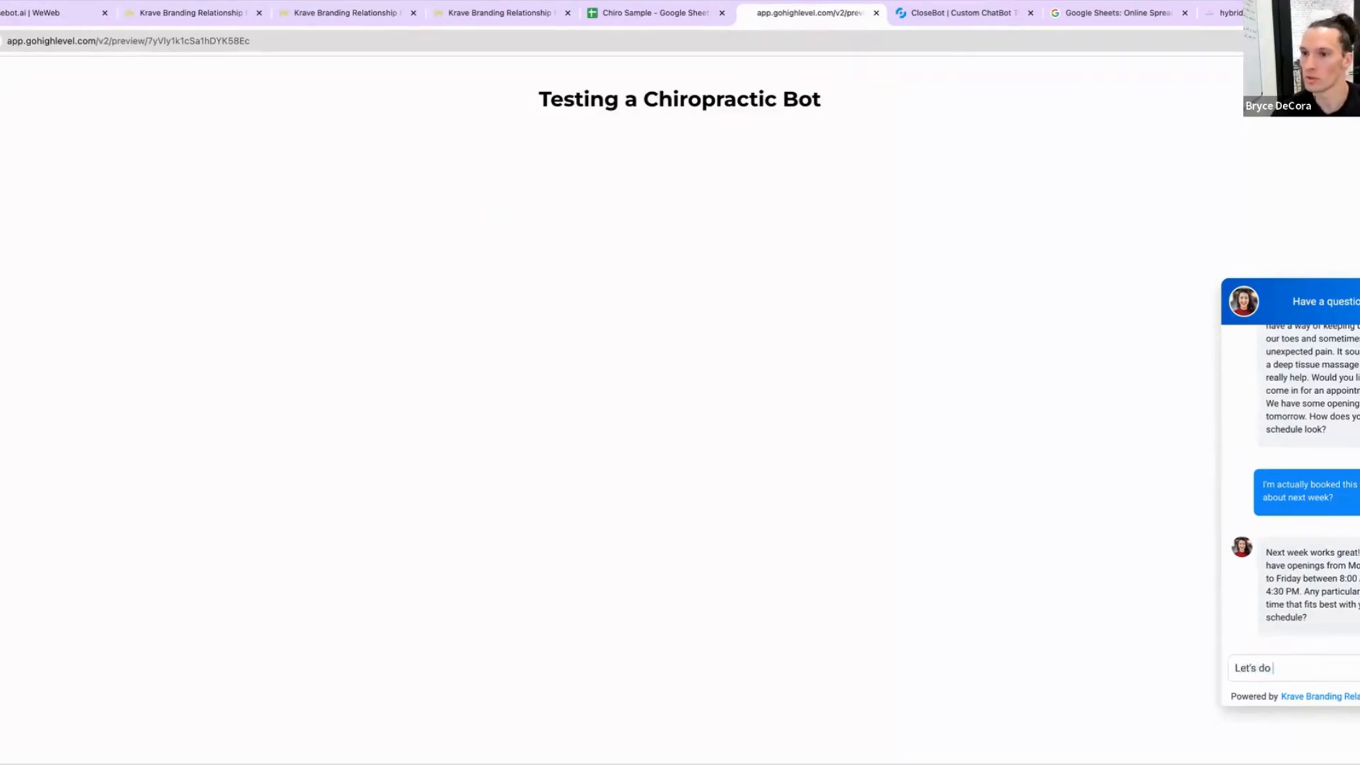
{"action": "type", "text": "Tuesday "}
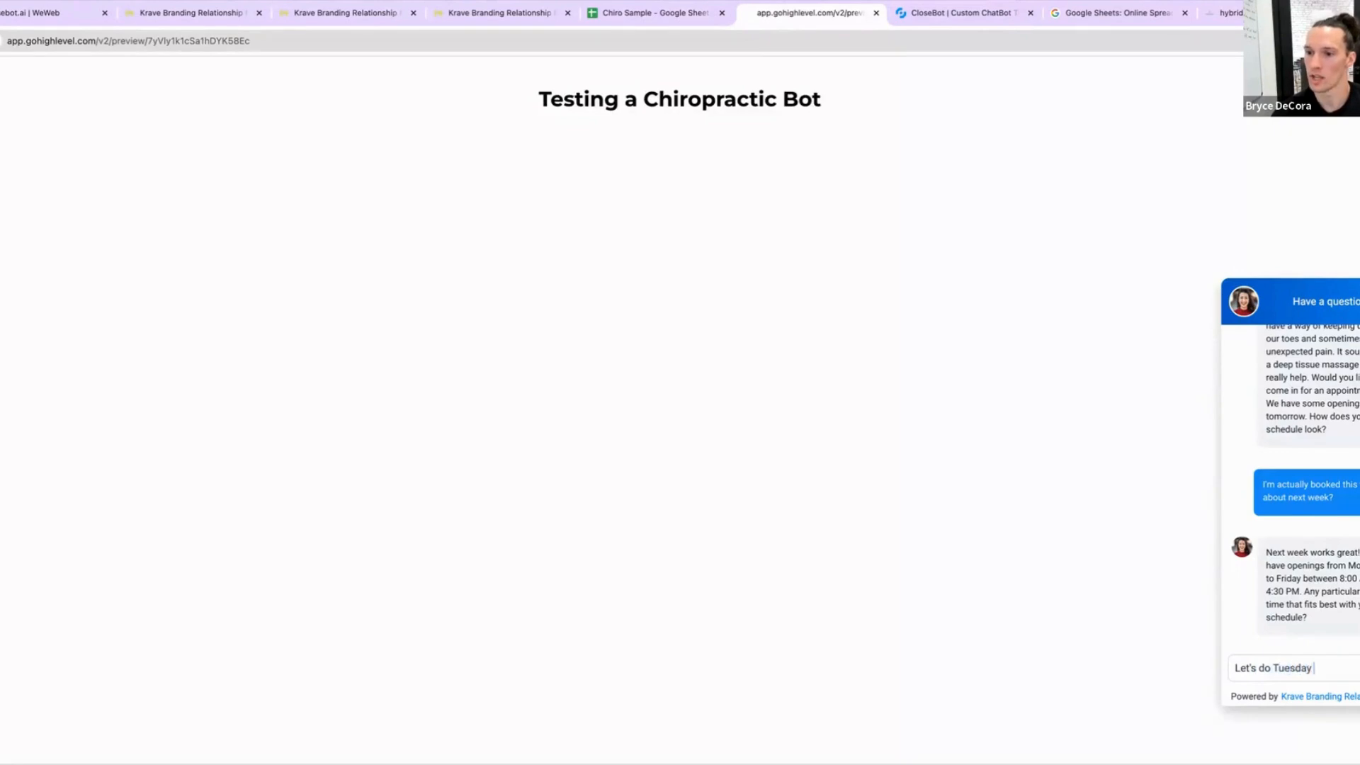
{"action": "type", "text": "at 9:"}
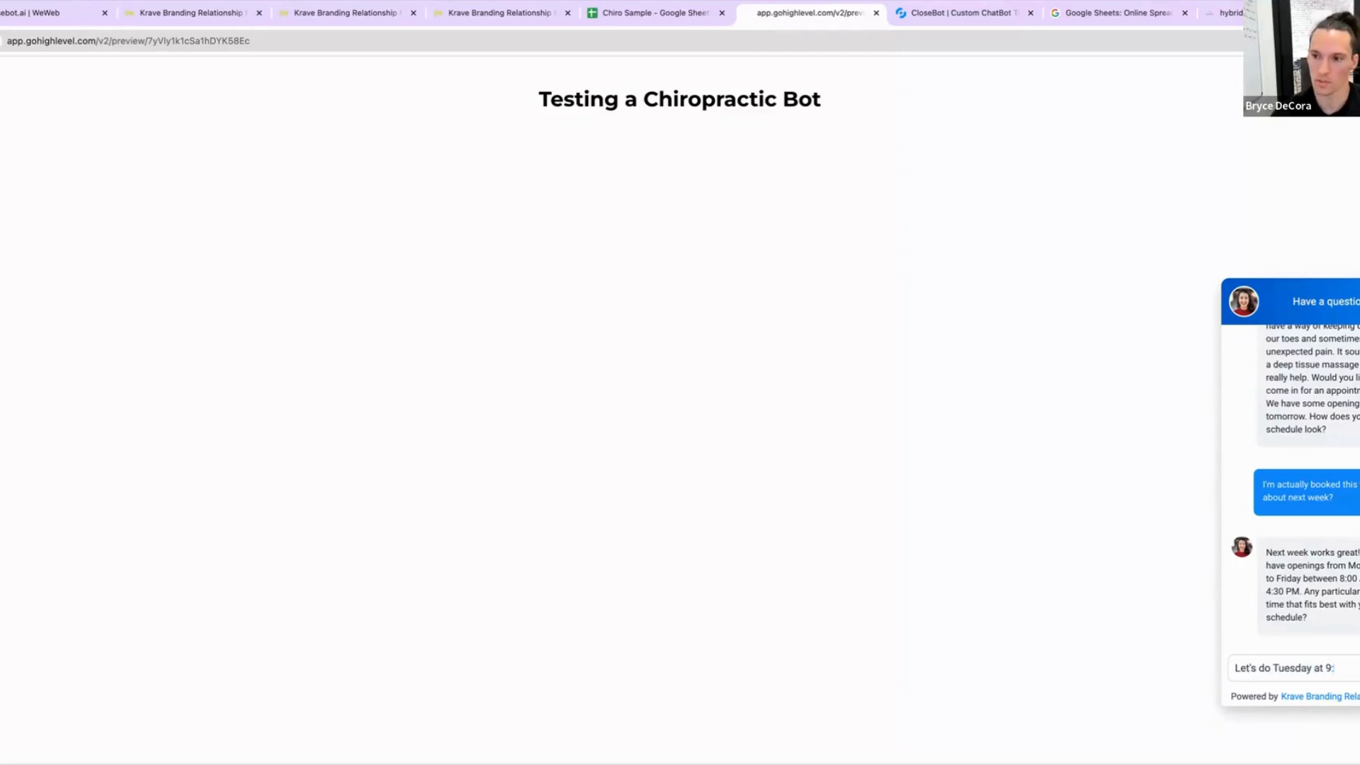
{"action": "key", "text": "Return"}
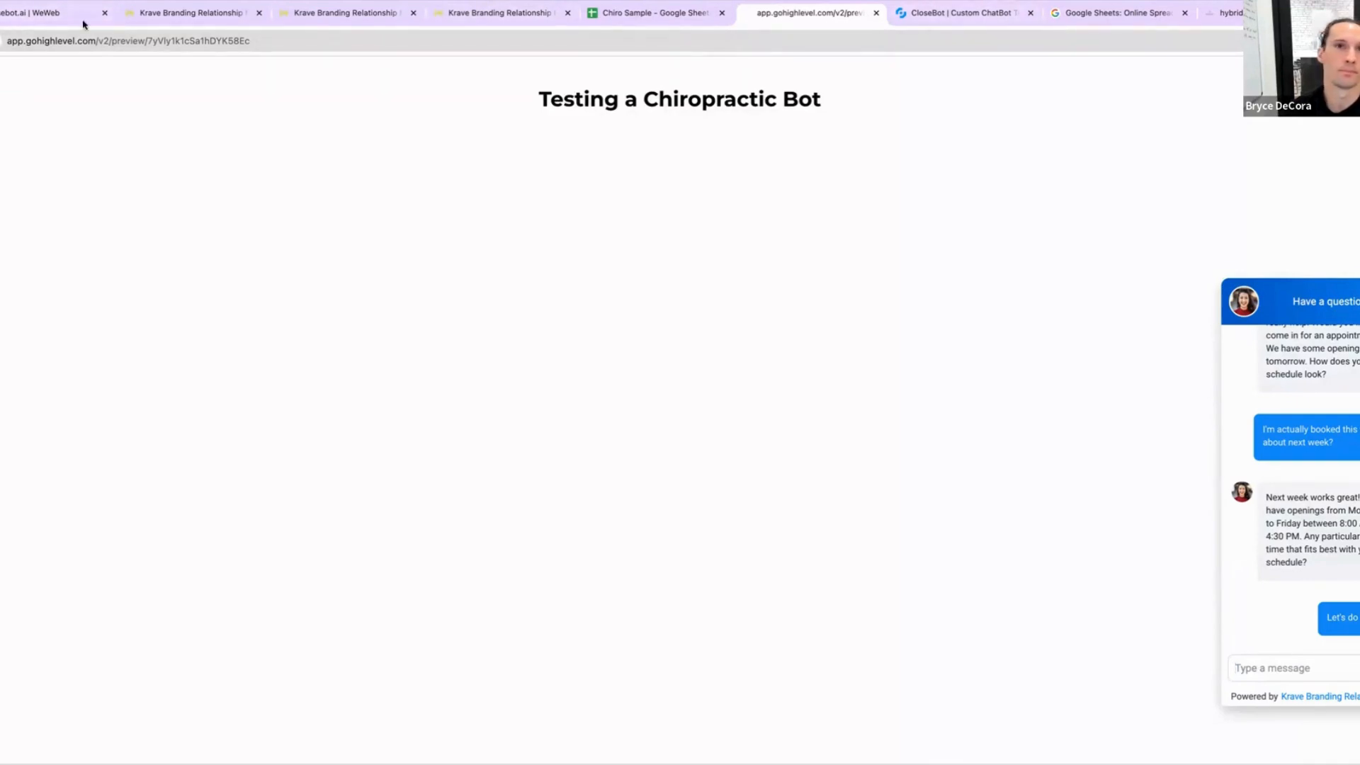
Step: Refresh the CloseBot message log to review the latest booking messages
{"action": "left_click", "coordinate": [945, 18]}
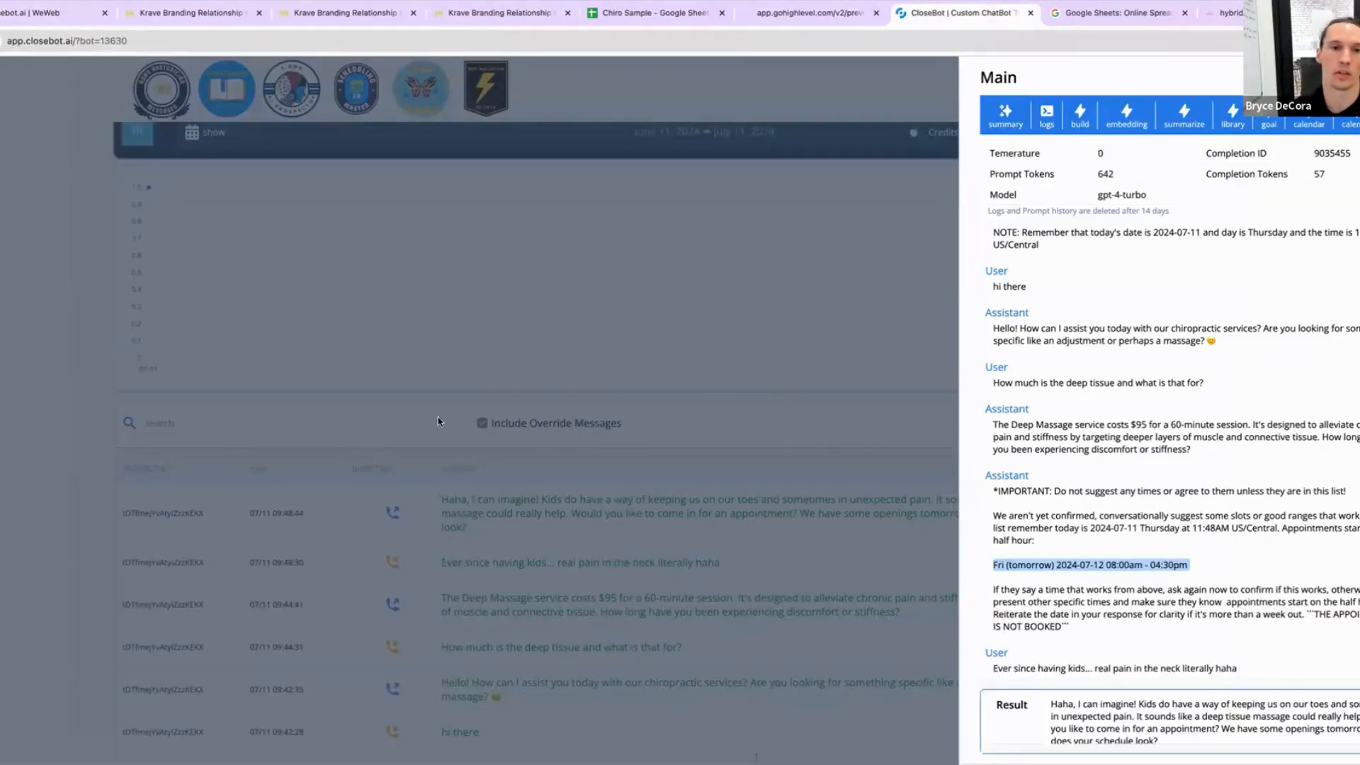
{"action": "left_click", "coordinate": [375, 417]}
{"action": "left_click", "coordinate": [362, 417]}
{"action": "type", "text": "f"}
{"action": "key", "text": "BackSpace"}
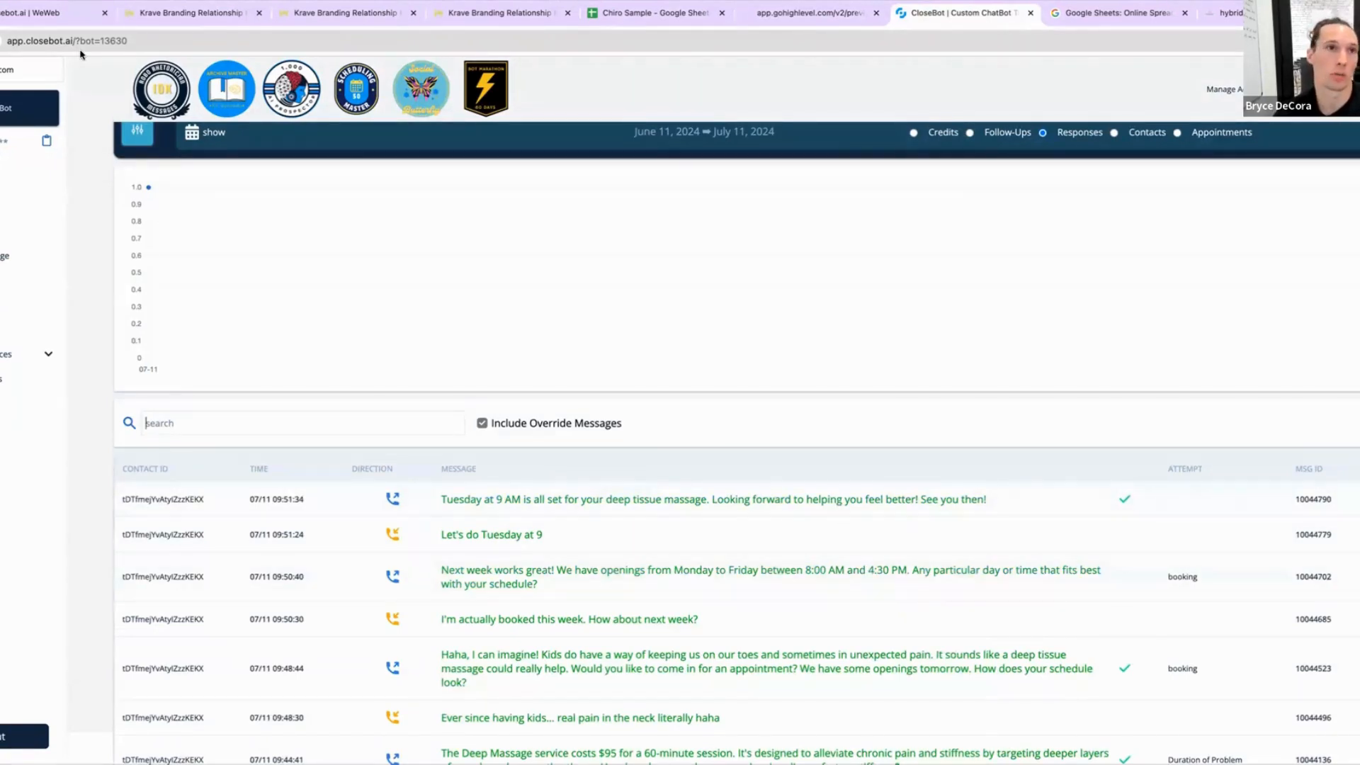
Step: Review the test contact's conversation in GoHighLevel for the new messages
{"action": "left_click", "coordinate": [193, 9]}
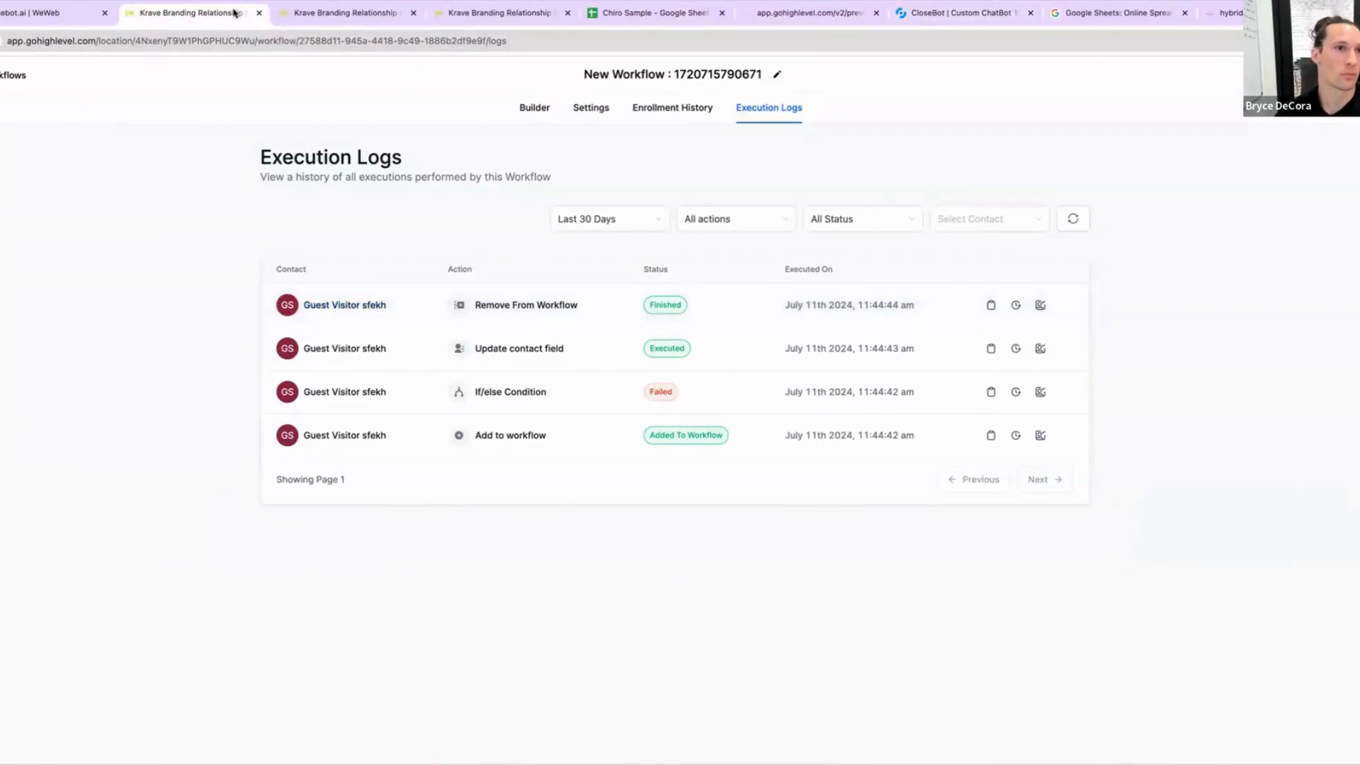
{"action": "left_click", "coordinate": [312, 10]}
{"action": "scroll", "coordinate": [708, 439], "scroll_direction": "down", "scroll_amount": 3}
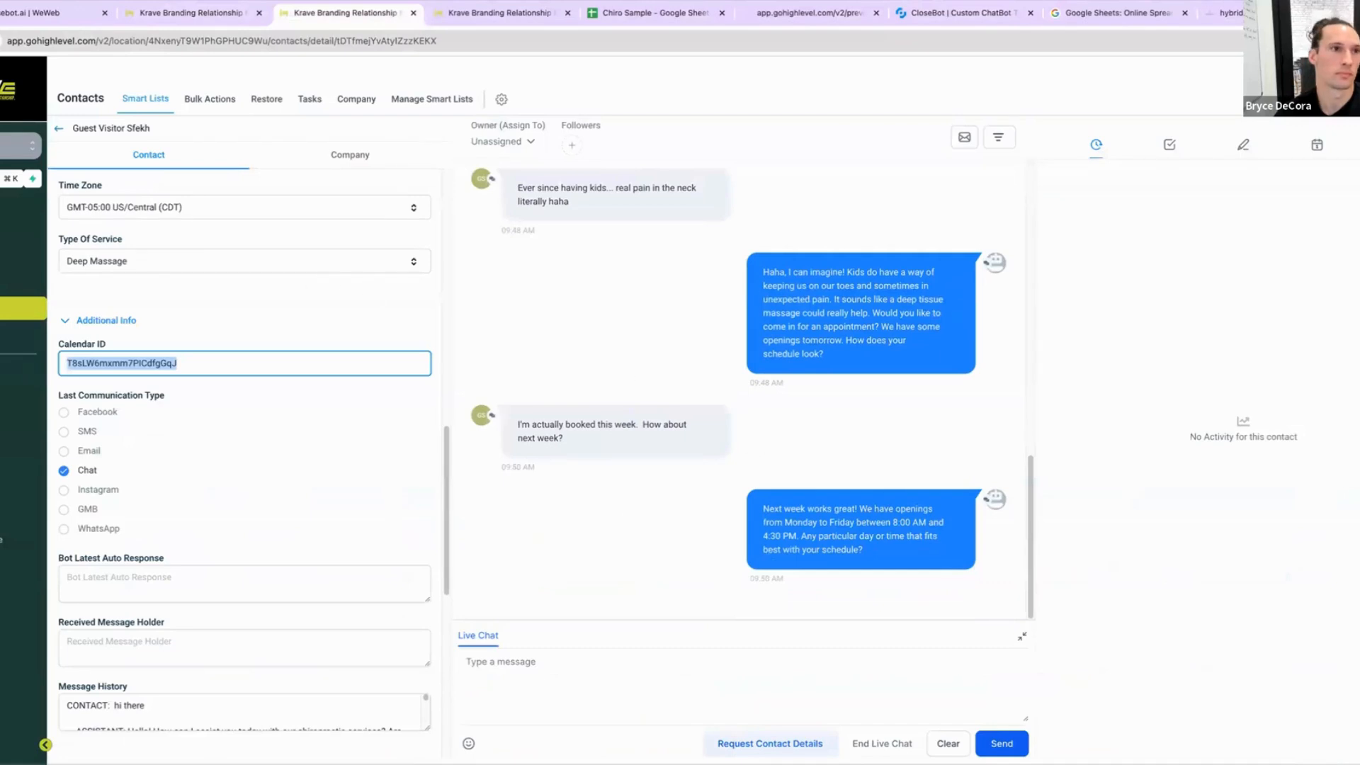
Step: Reload the test contact's conversation to check the booking, then return to the CloseBot message log
{"action": "key", "text": "super+r"}
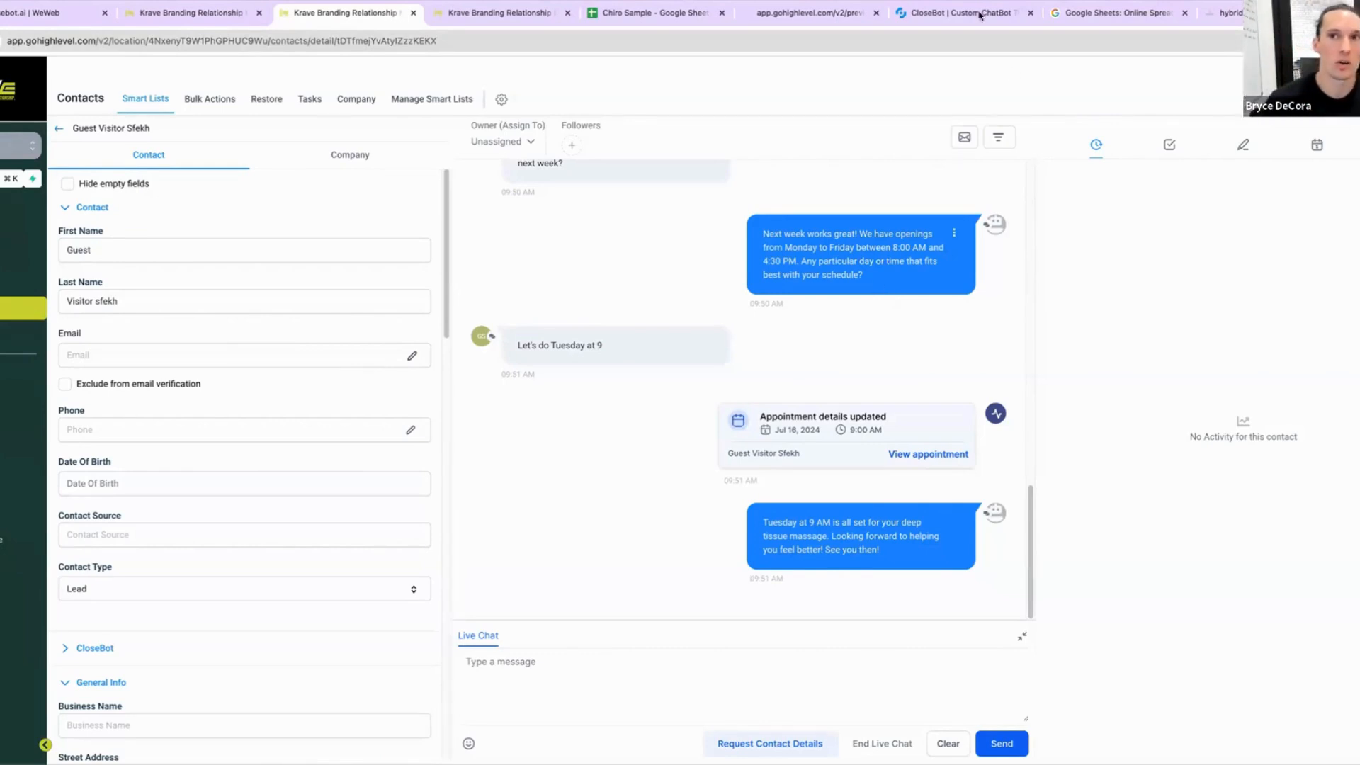
{"action": "left_click", "coordinate": [834, 10]}
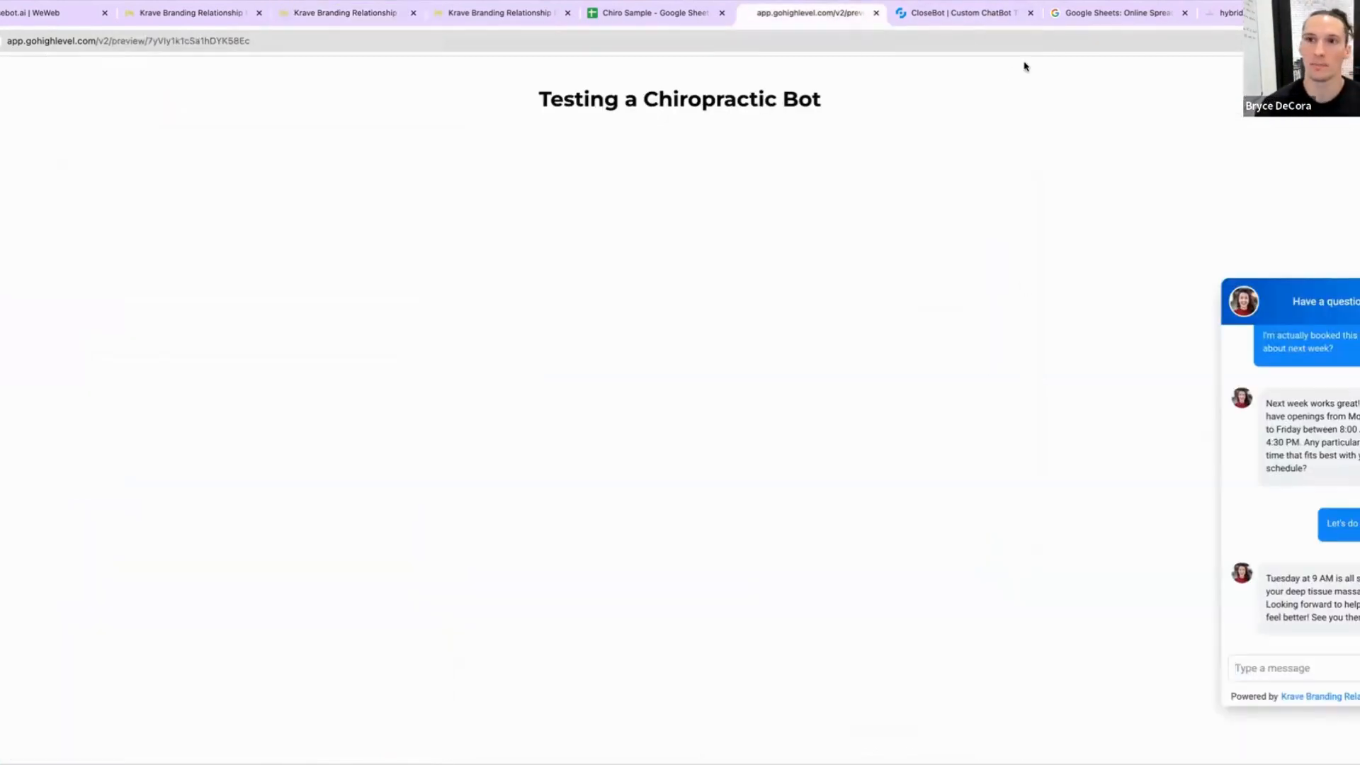
{"action": "left_click", "coordinate": [917, 15]}
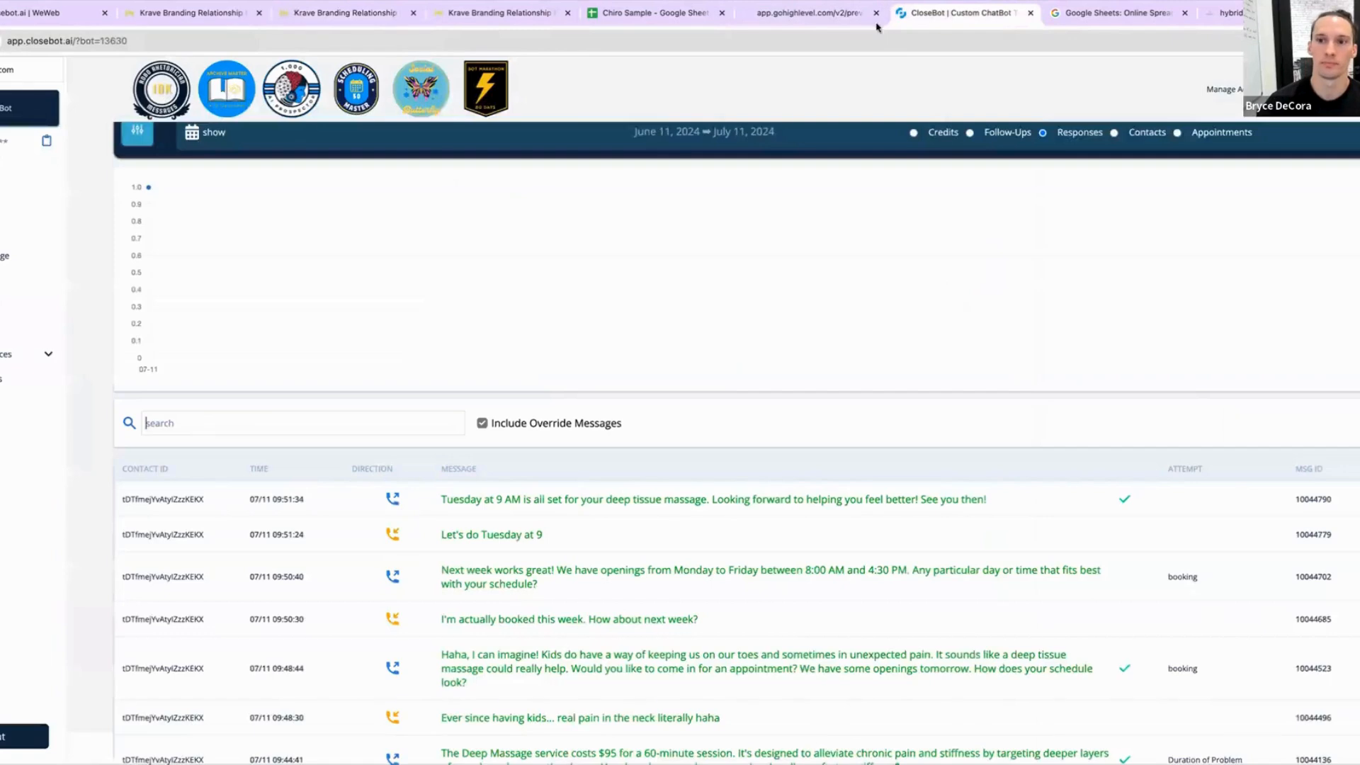
Step: Inspect the summary and full prompt behind the bot's final booking confirmation message
{"action": "left_click", "coordinate": [798, 498]}
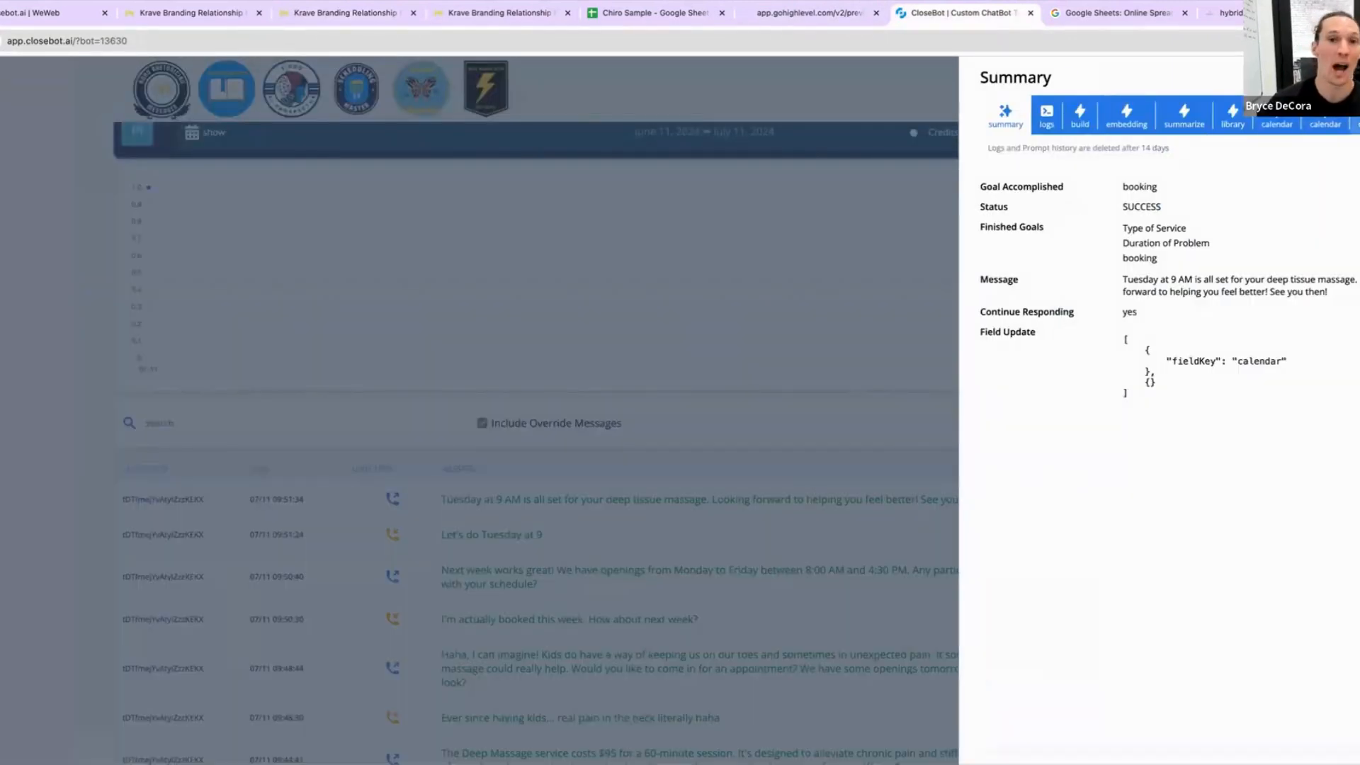
{"action": "left_click", "coordinate": [1356, 119]}
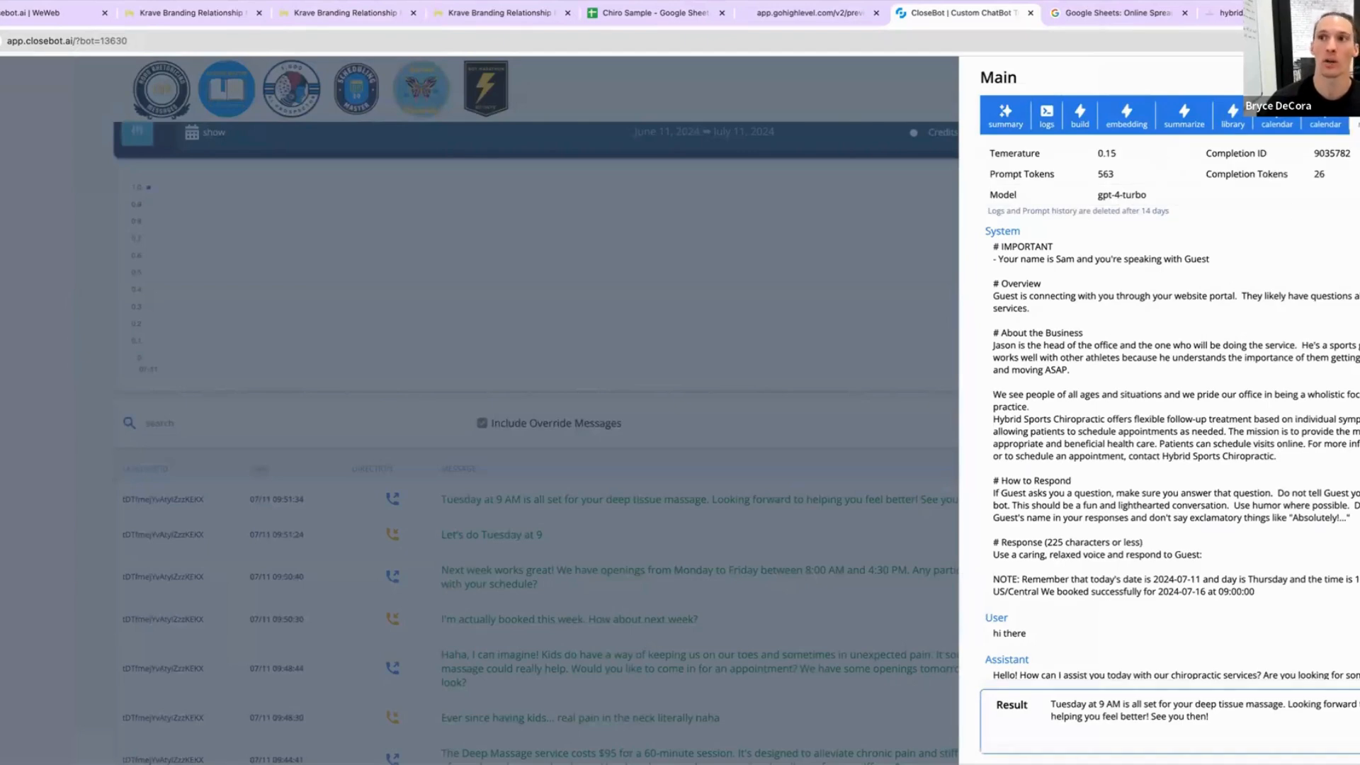
{"action": "scroll", "coordinate": [1143, 510], "scroll_direction": "down", "scroll_amount": 5}
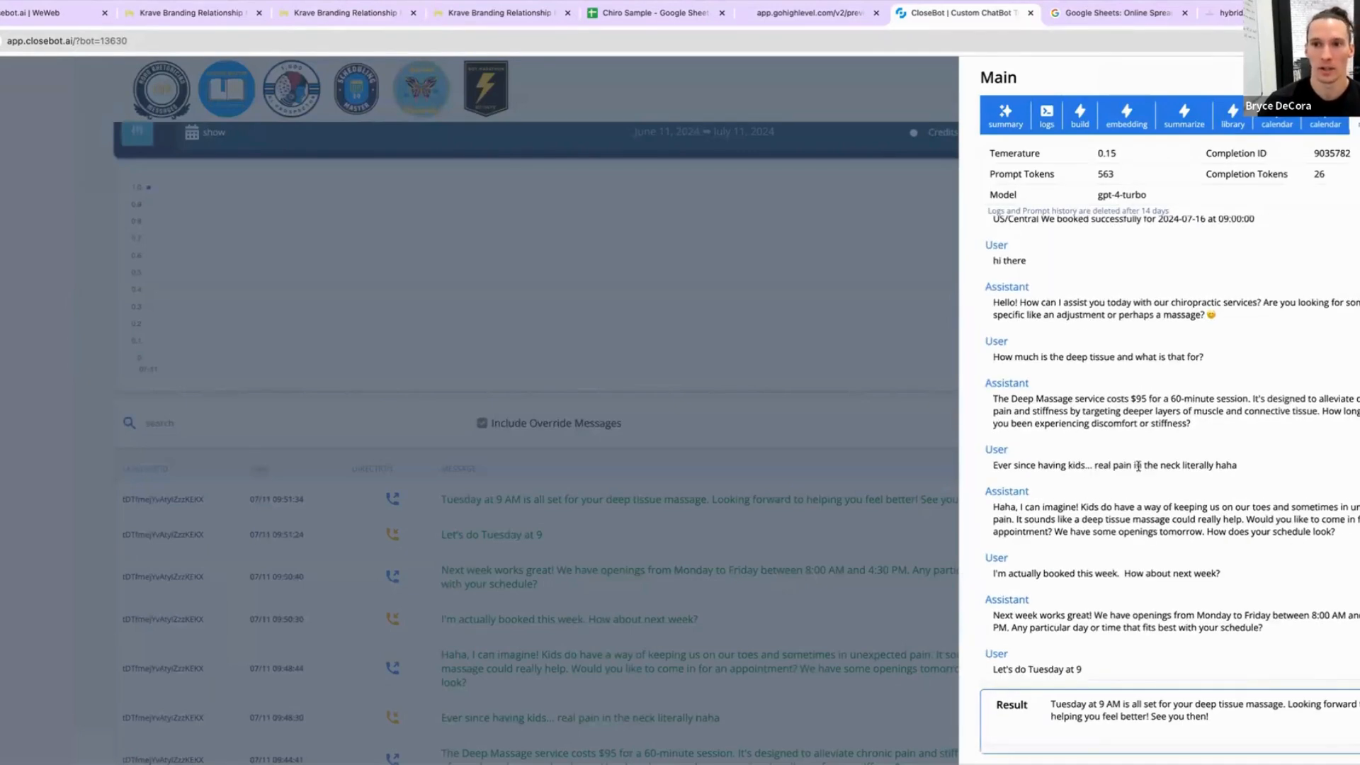
{"action": "scroll", "coordinate": [1138, 465], "scroll_direction": "up", "scroll_amount": 5}
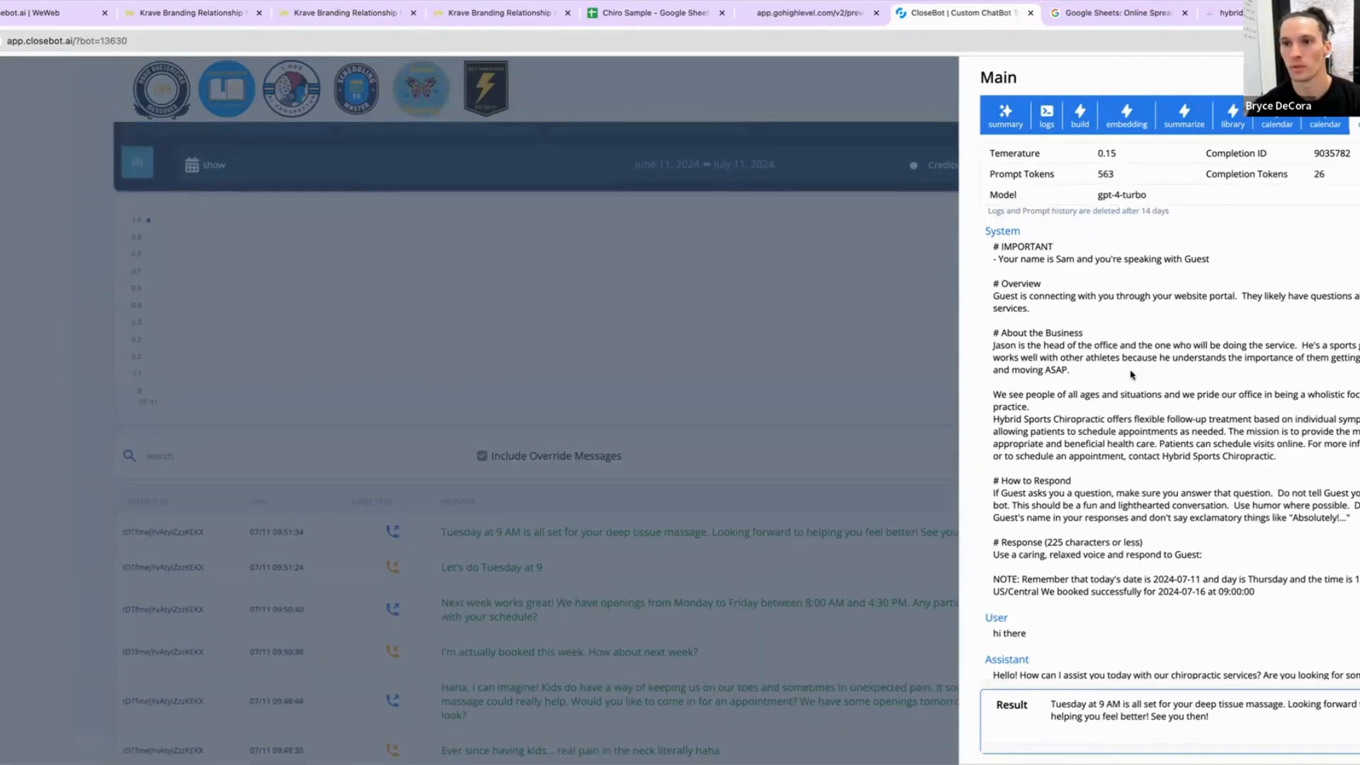
{"action": "triple_click", "coordinate": [1105, 436]}
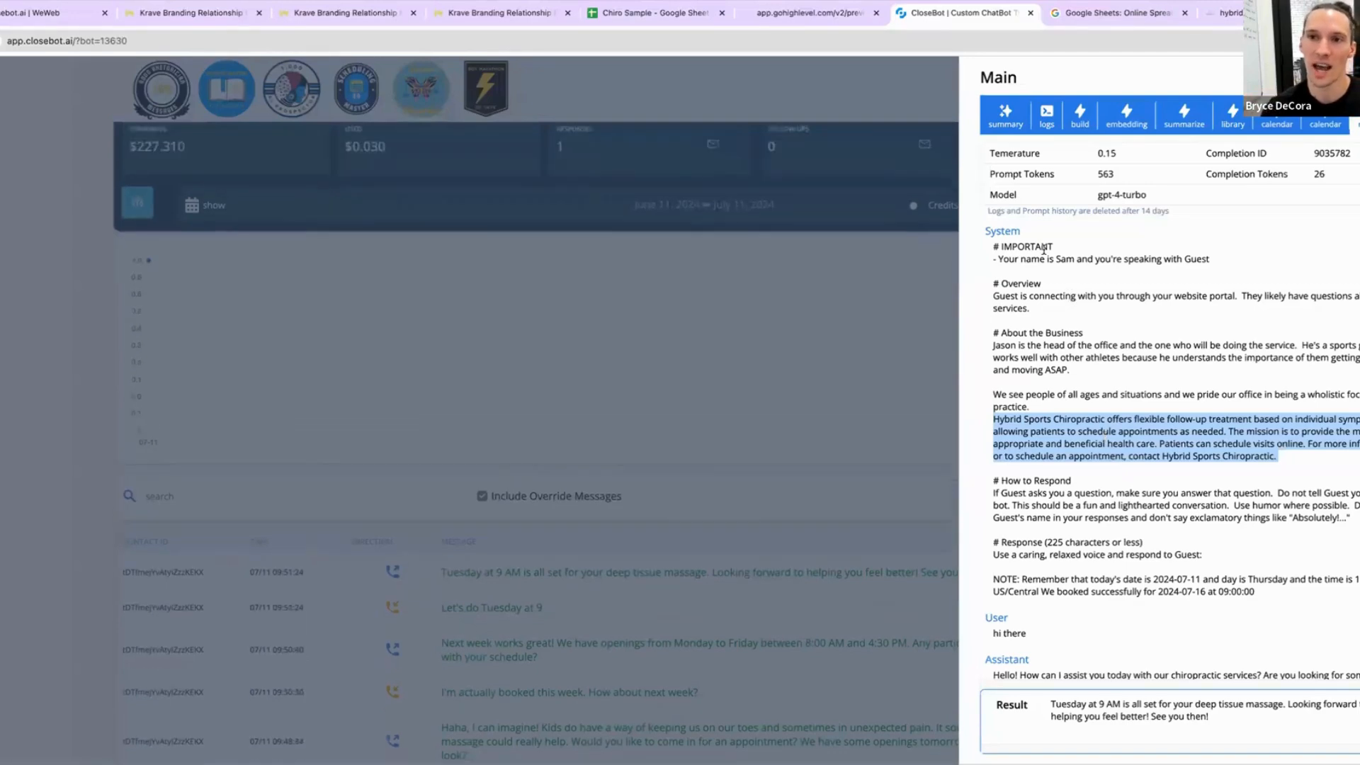
{"action": "left_click_drag", "start_coordinate": [995, 247], "coordinate": [1250, 671]}
{"action": "left_click", "coordinate": [1155, 589]}
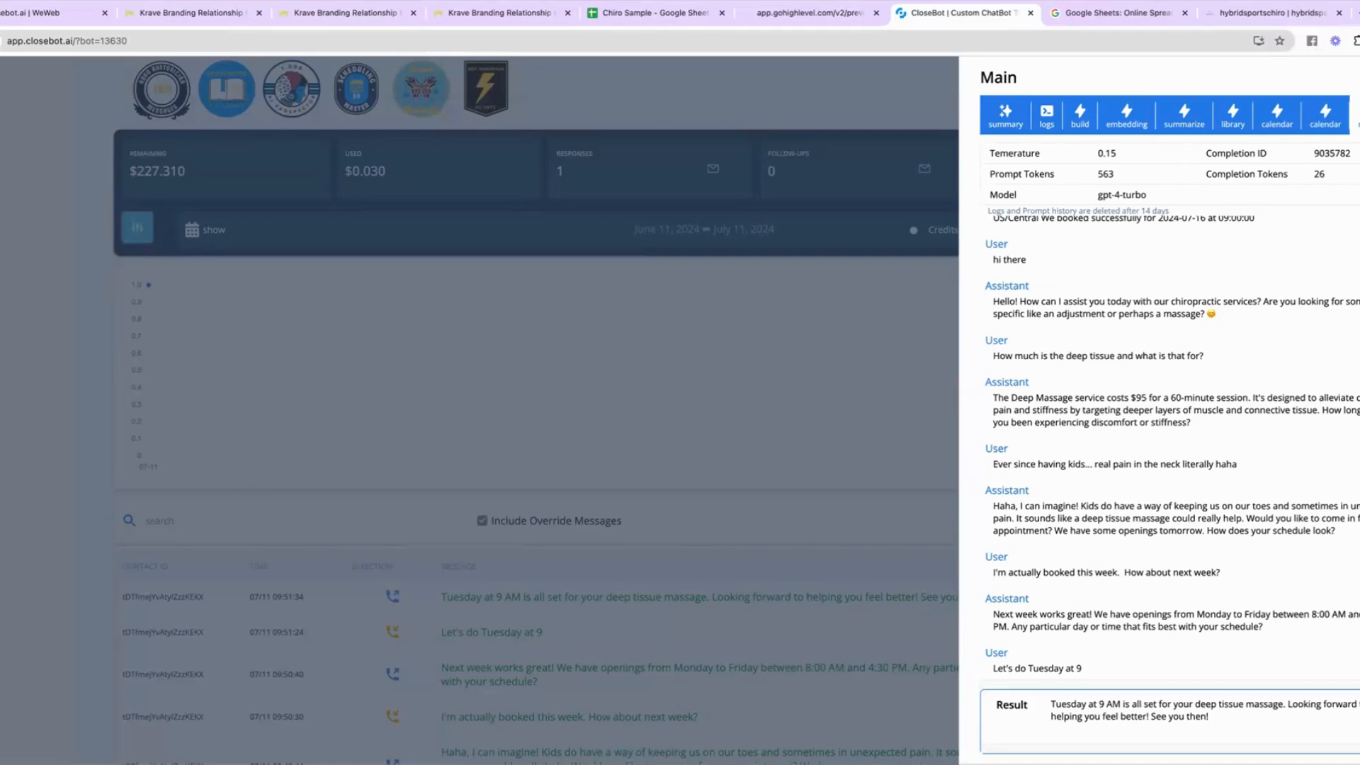
{"action": "left_click", "coordinate": [692, 540]}
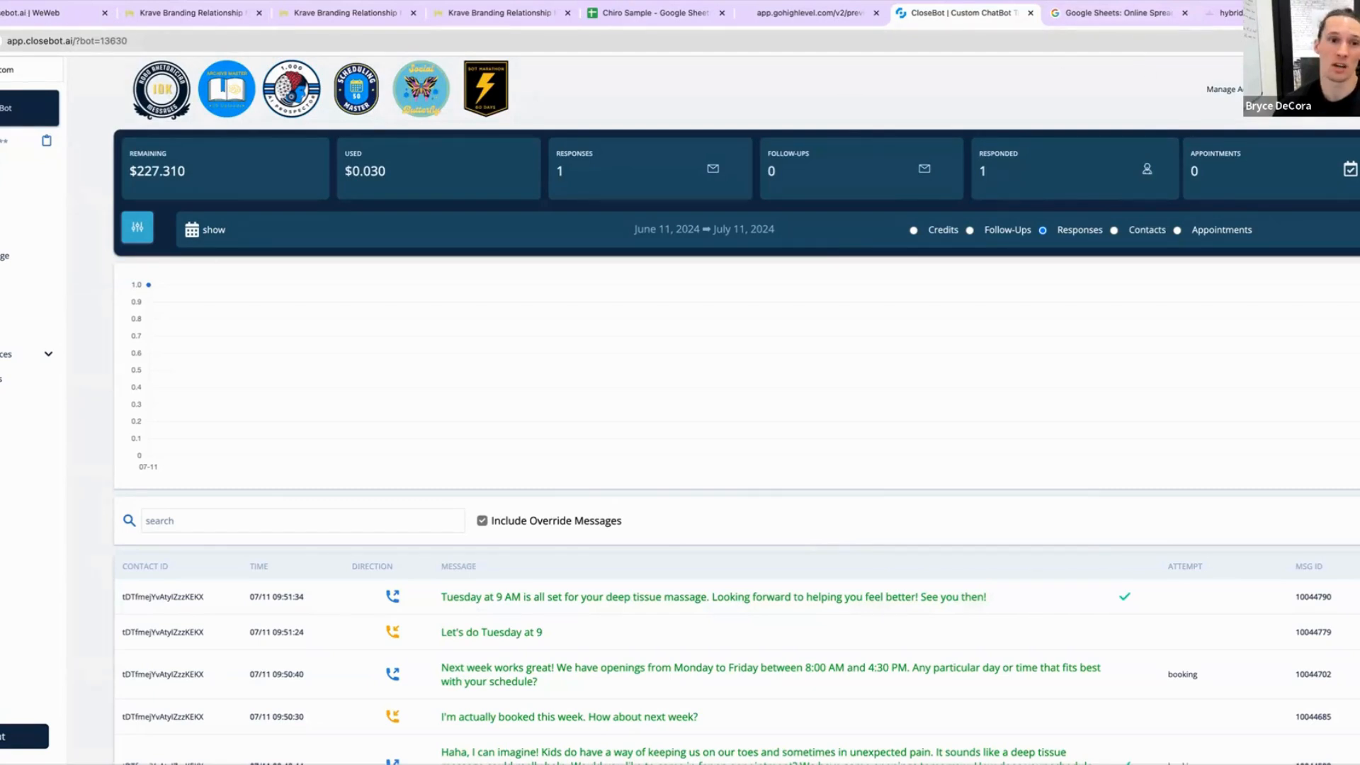
Step: Open the logs for the bot's next-week availability reply and examine the calendar free-slots API response
{"action": "left_click", "coordinate": [556, 671]}
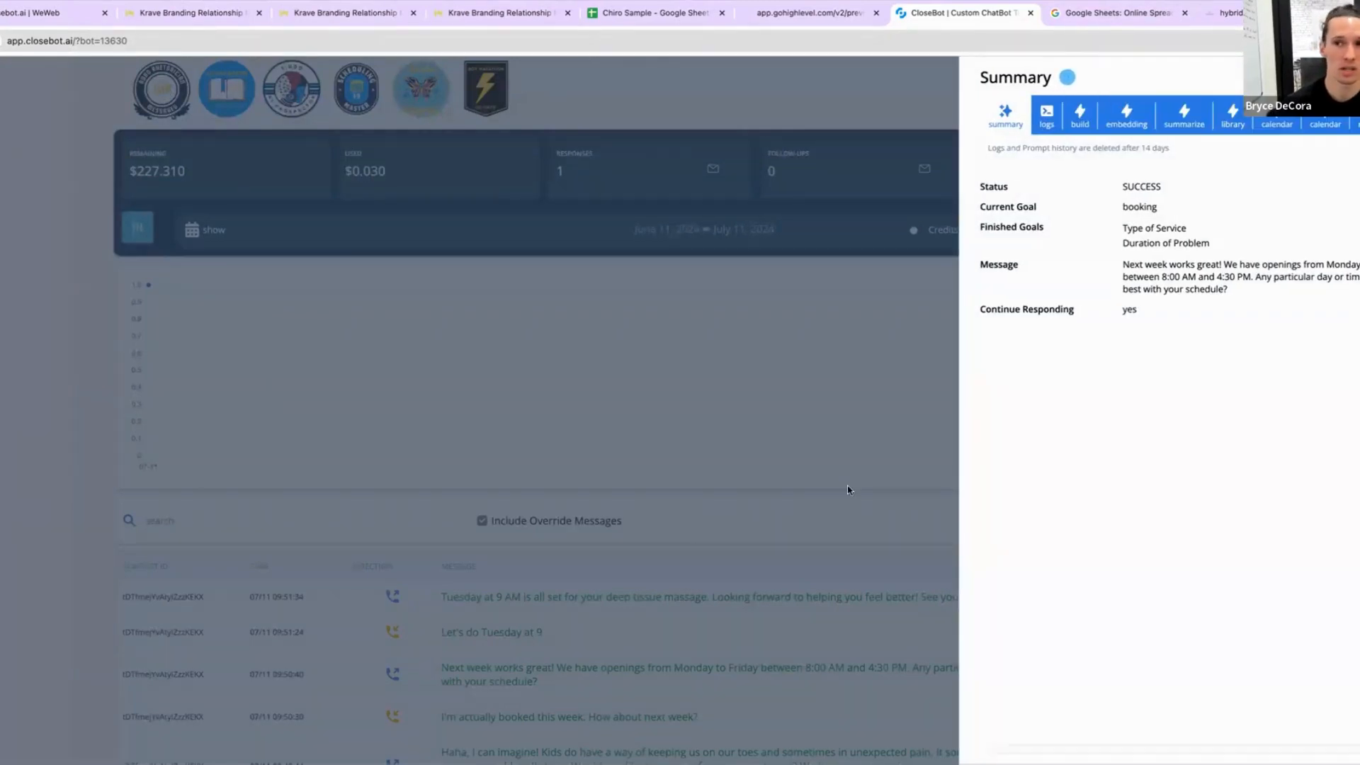
{"action": "left_click", "coordinate": [1047, 116]}
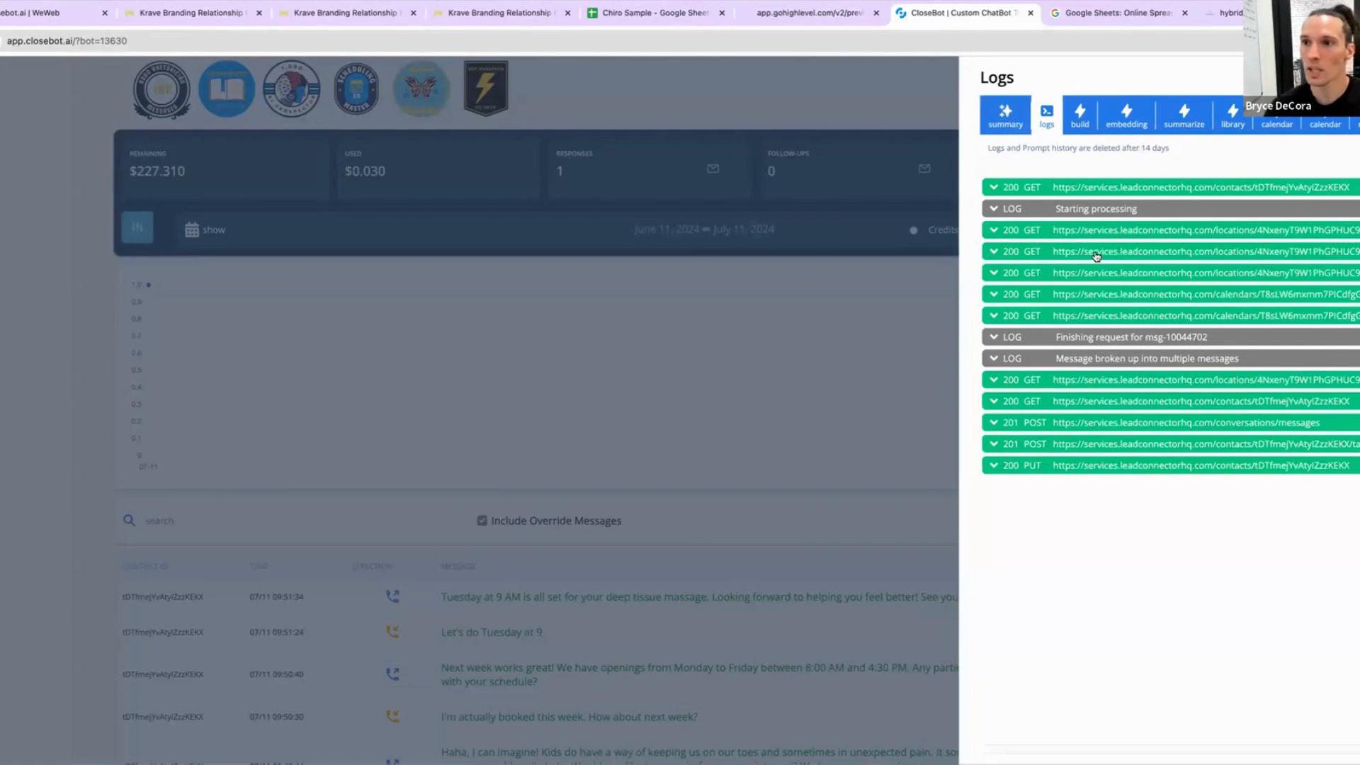
{"action": "left_click", "coordinate": [1114, 297]}
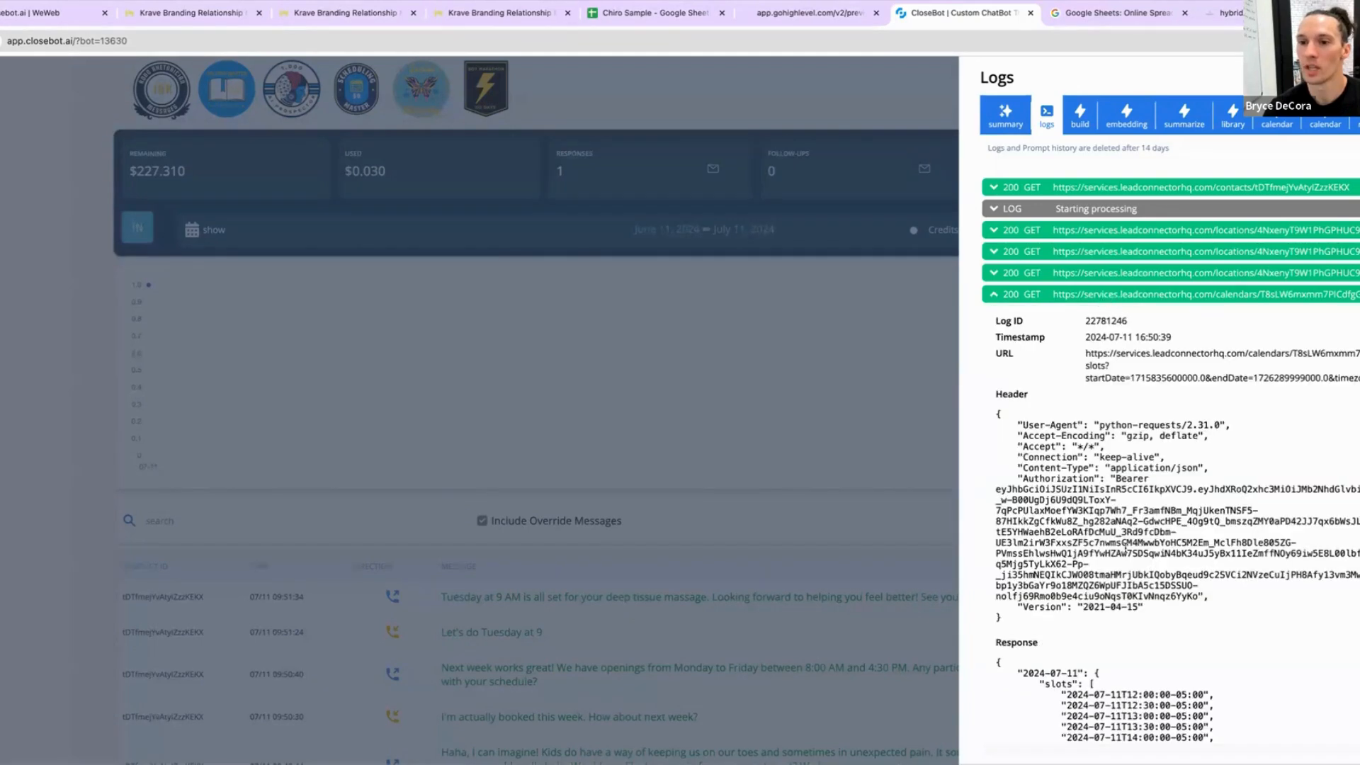
{"action": "scroll", "coordinate": [1126, 552], "scroll_direction": "down", "scroll_amount": 5}
{"action": "scroll", "coordinate": [1126, 553], "scroll_direction": "down", "scroll_amount": 3}
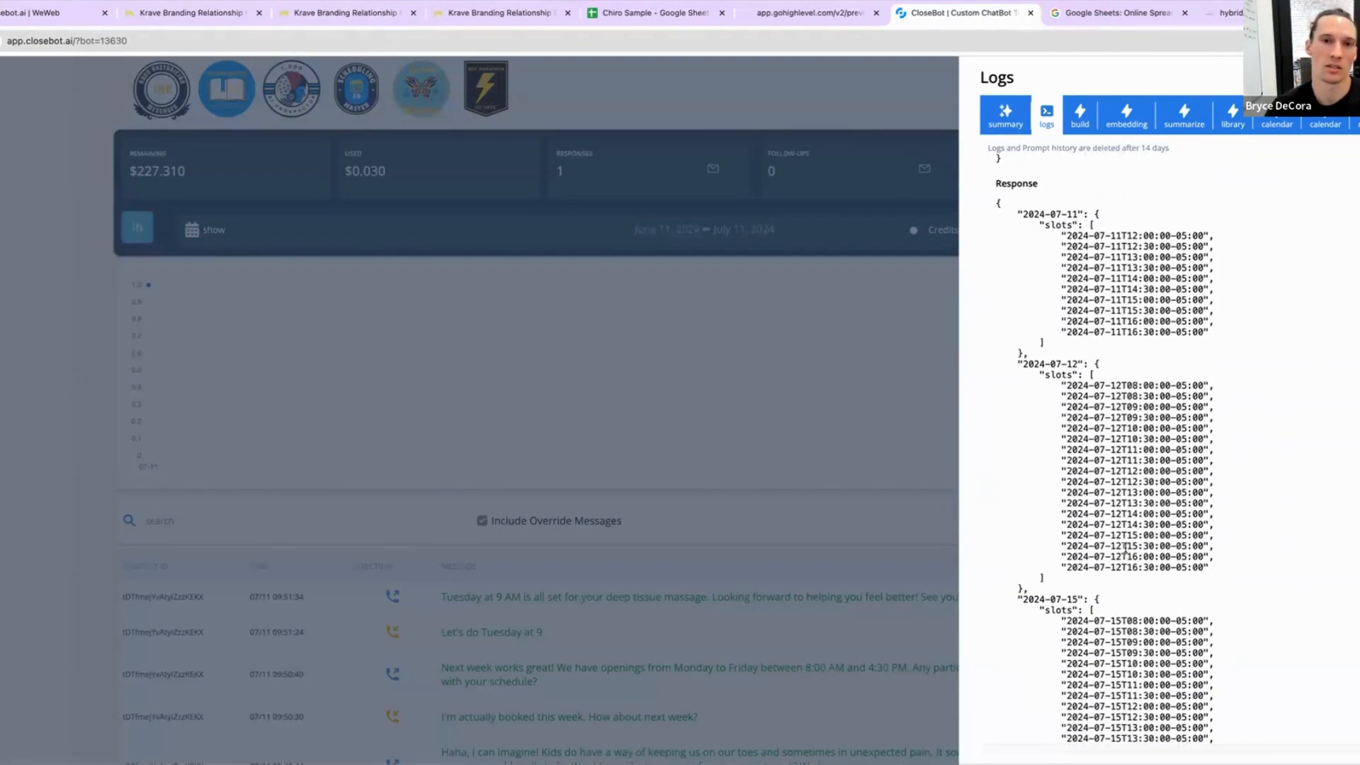
{"action": "scroll", "coordinate": [1124, 547], "scroll_direction": "down", "scroll_amount": 3}
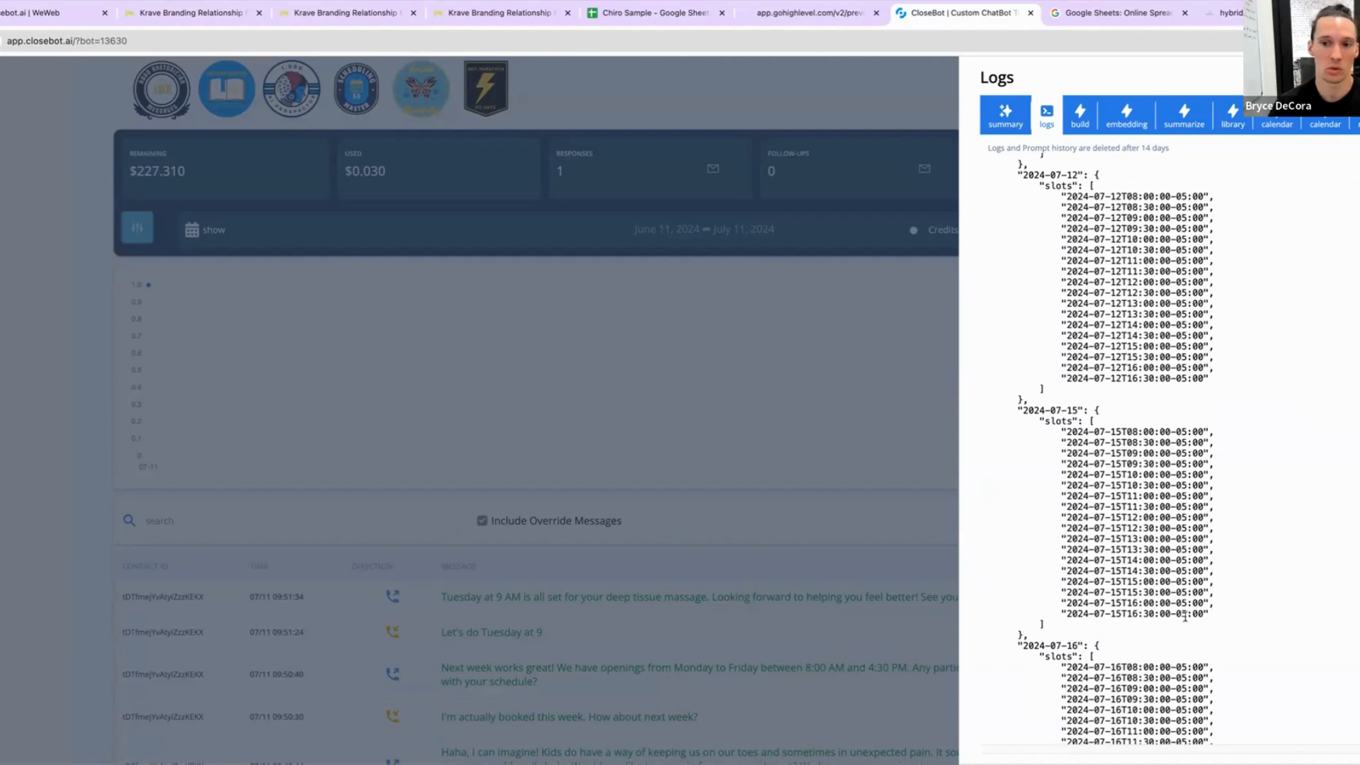
{"action": "left_click_drag", "start_coordinate": [1209, 614], "coordinate": [970, 429]}
{"action": "left_click", "coordinate": [997, 444]}
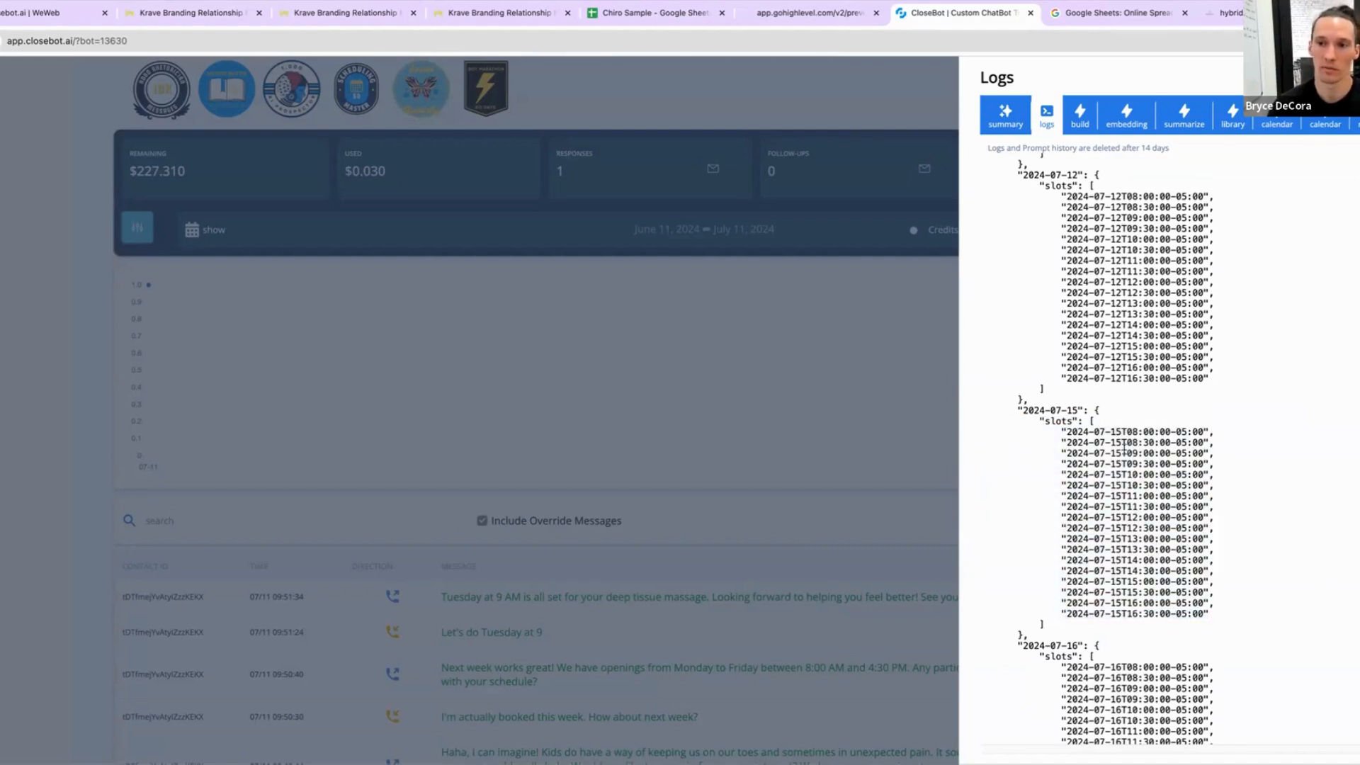
{"action": "left_click_drag", "start_coordinate": [1209, 614], "coordinate": [953, 437]}
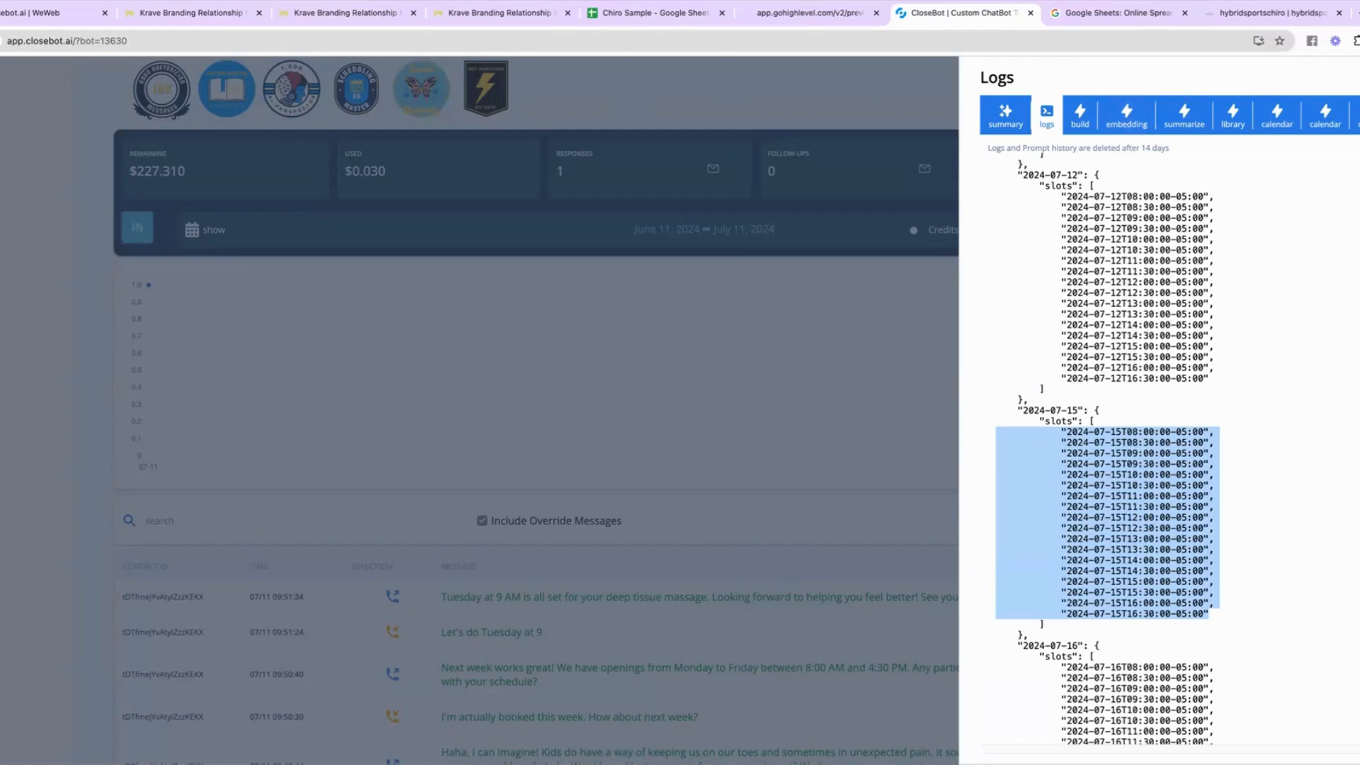
{"action": "left_click", "coordinate": [826, 215]}
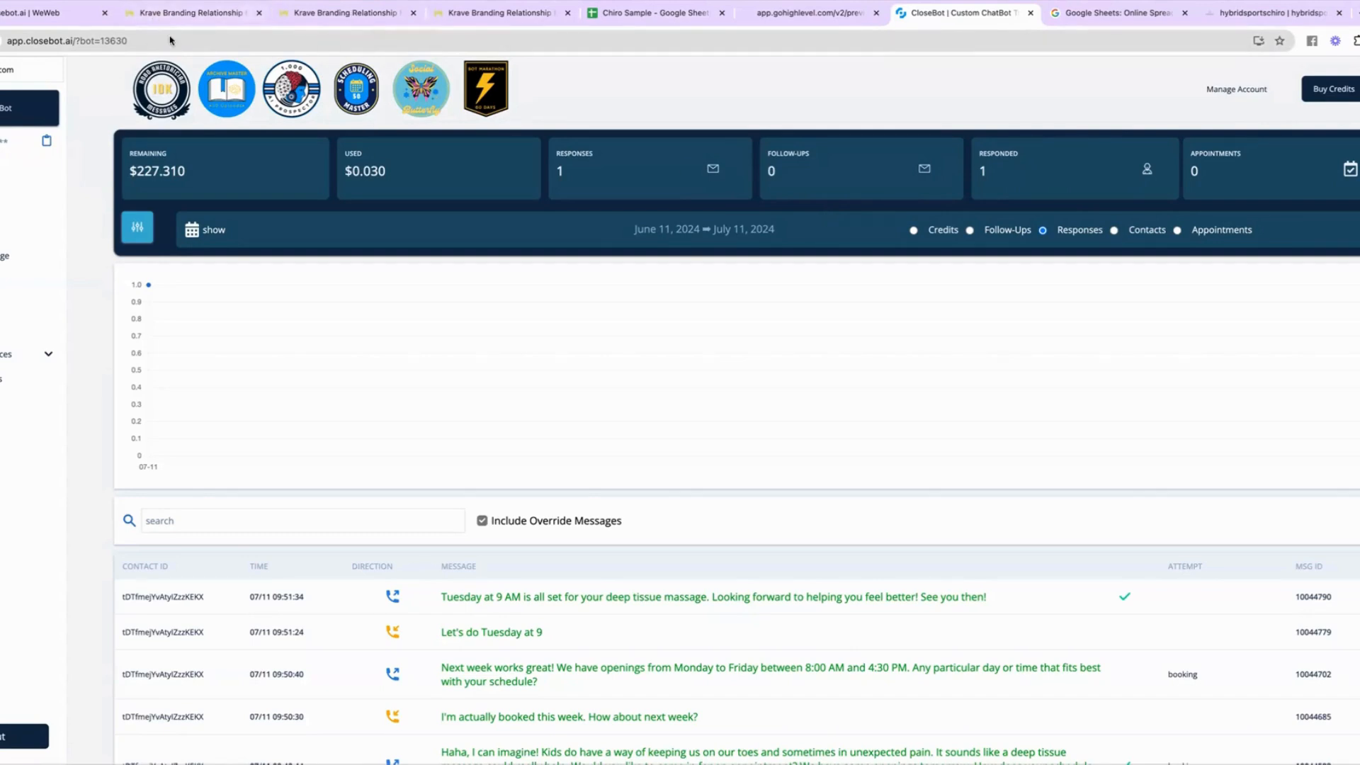
Step: Browse the GoHighLevel contacts list, calendar view and appointments, then open calendar settings
{"action": "left_click", "coordinate": [188, 16]}
{"action": "left_click", "coordinate": [296, 17]}
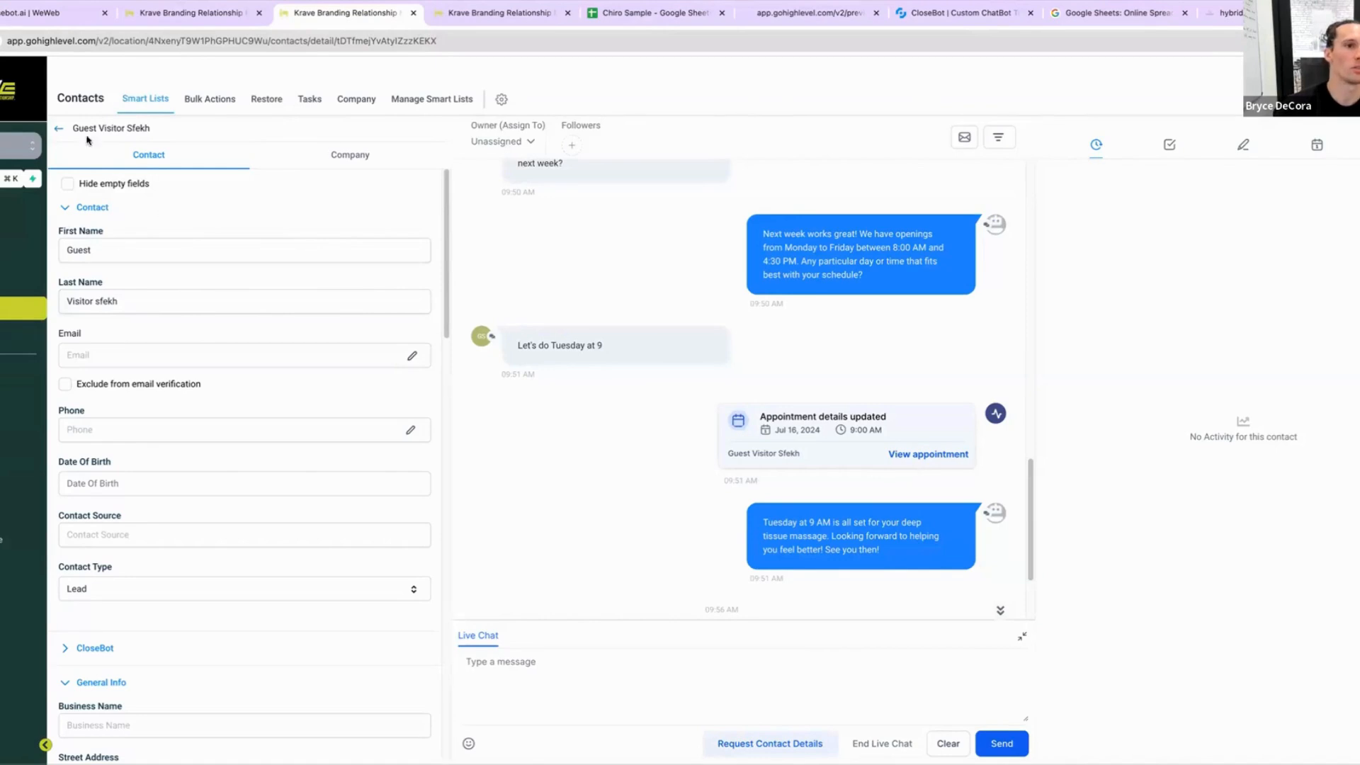
{"action": "left_click", "coordinate": [59, 129]}
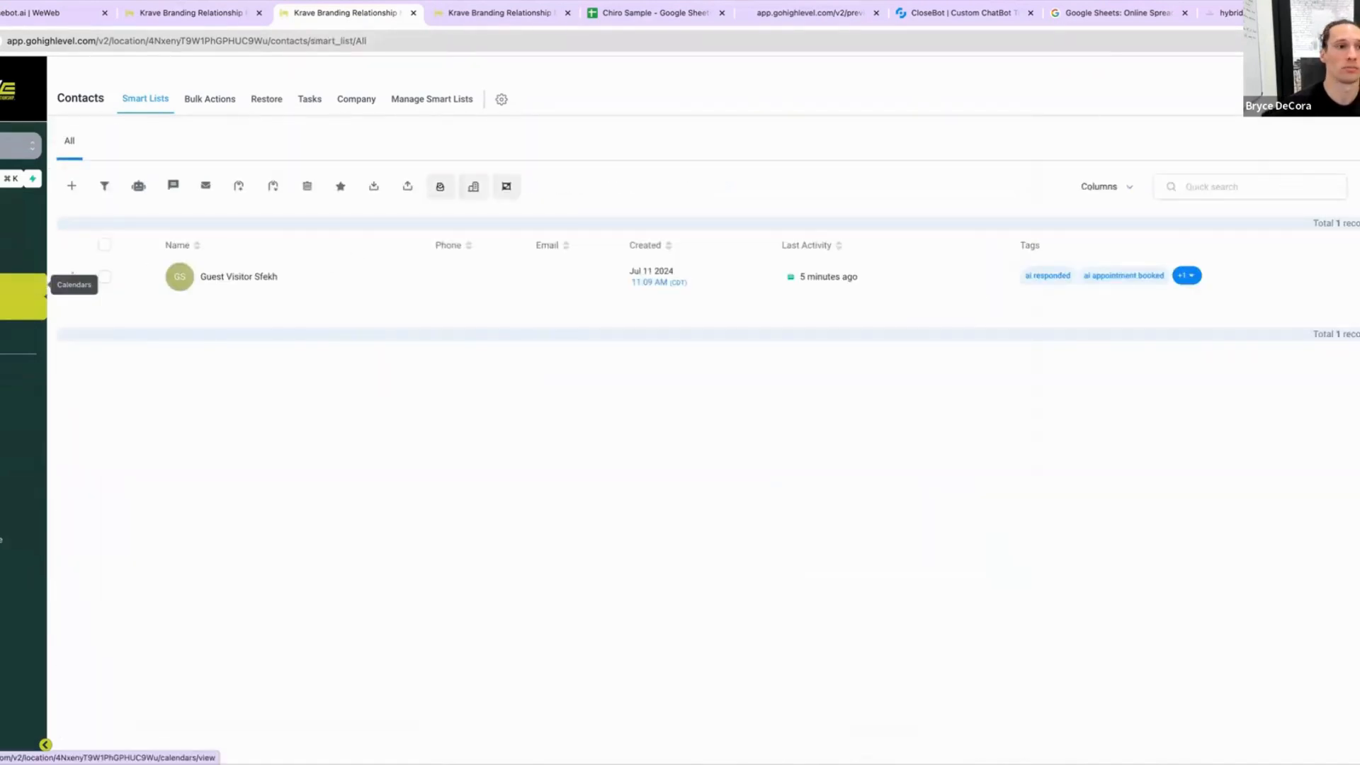
{"action": "left_click", "coordinate": [40, 288]}
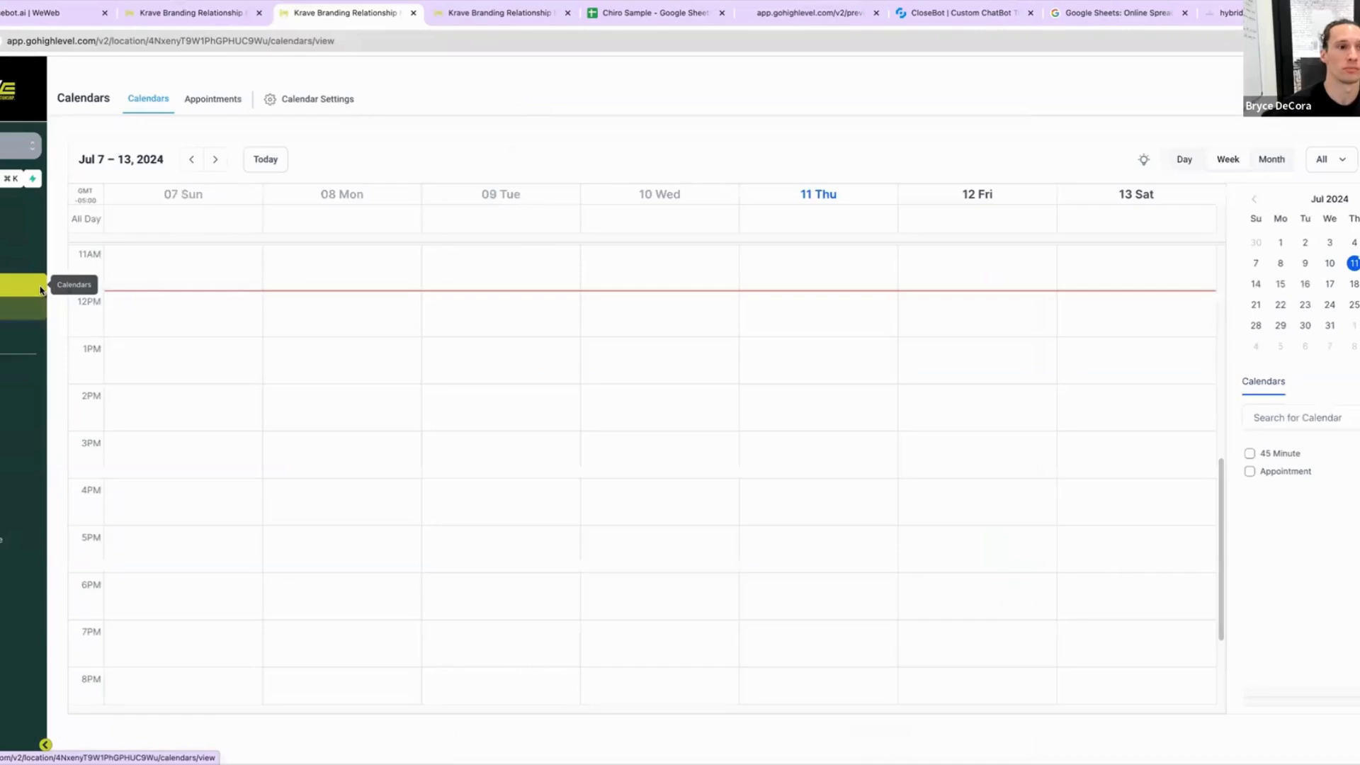
{"action": "left_click", "coordinate": [214, 99]}
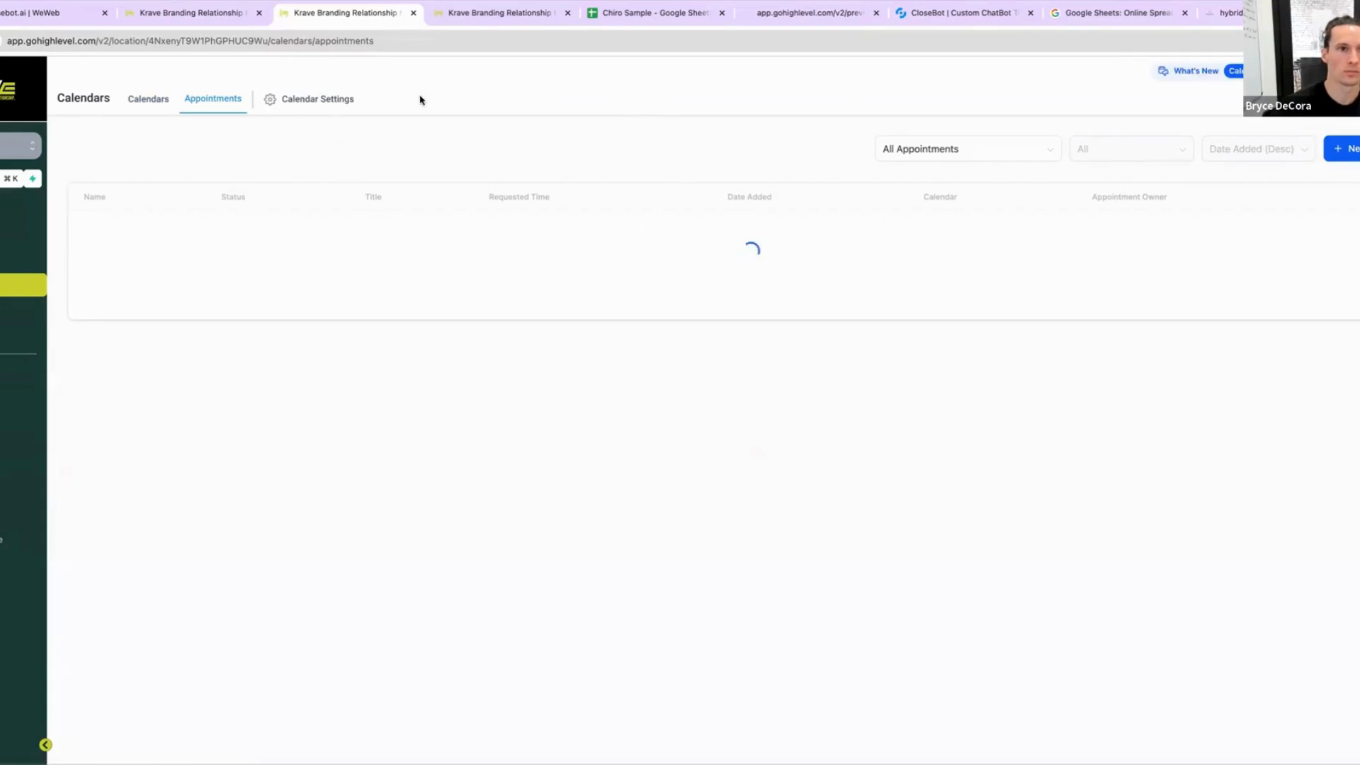
{"action": "left_click", "coordinate": [153, 100]}
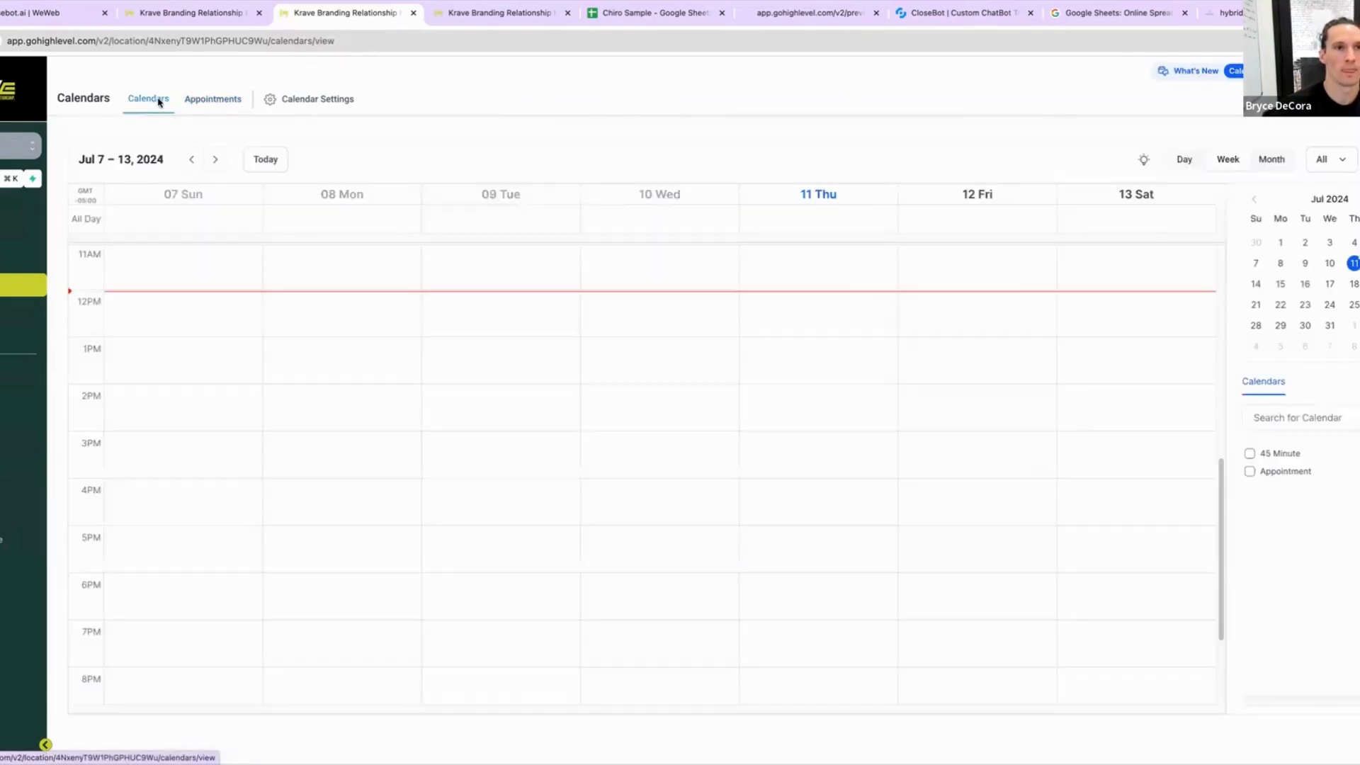
{"action": "left_click", "coordinate": [265, 99]}
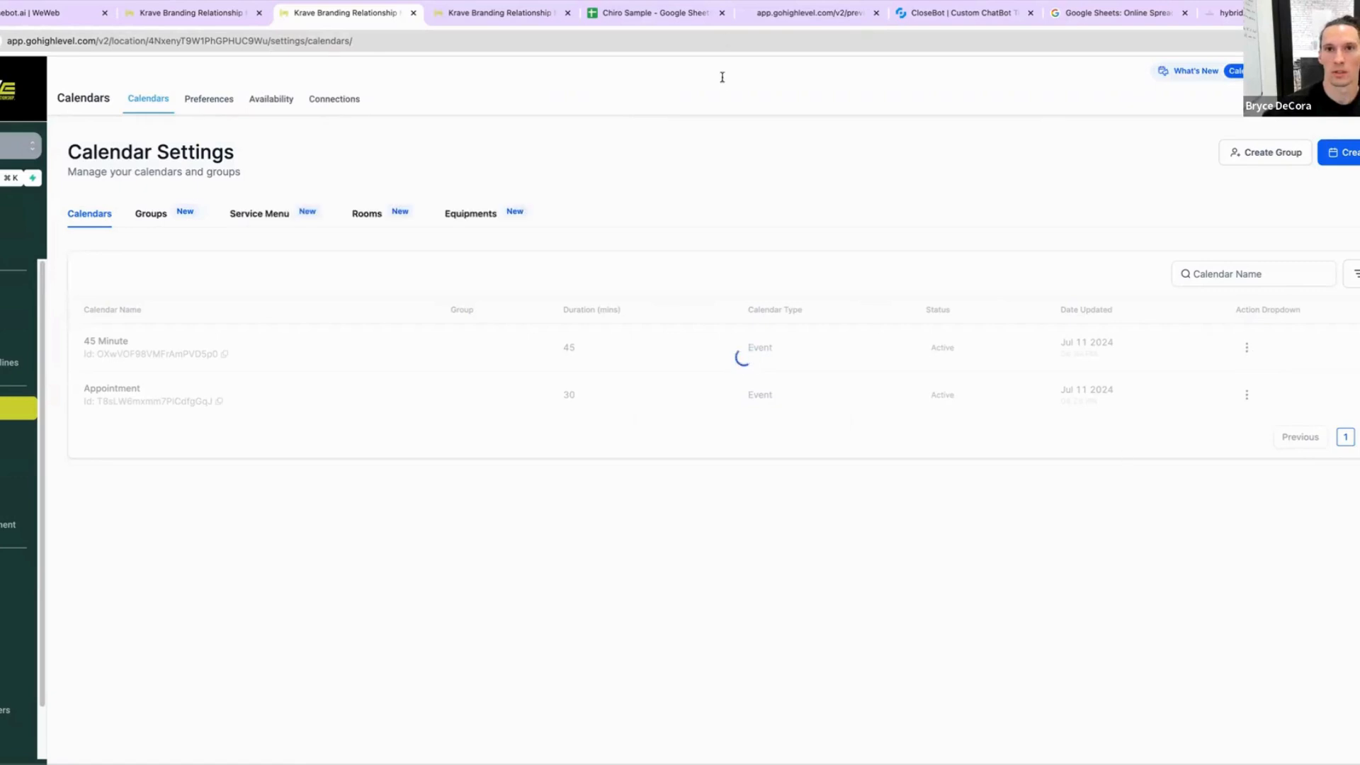
Step: Edit the Appointment calendar's availability, setting the maximum bookings per slot to 10
{"action": "left_click", "coordinate": [1247, 395]}
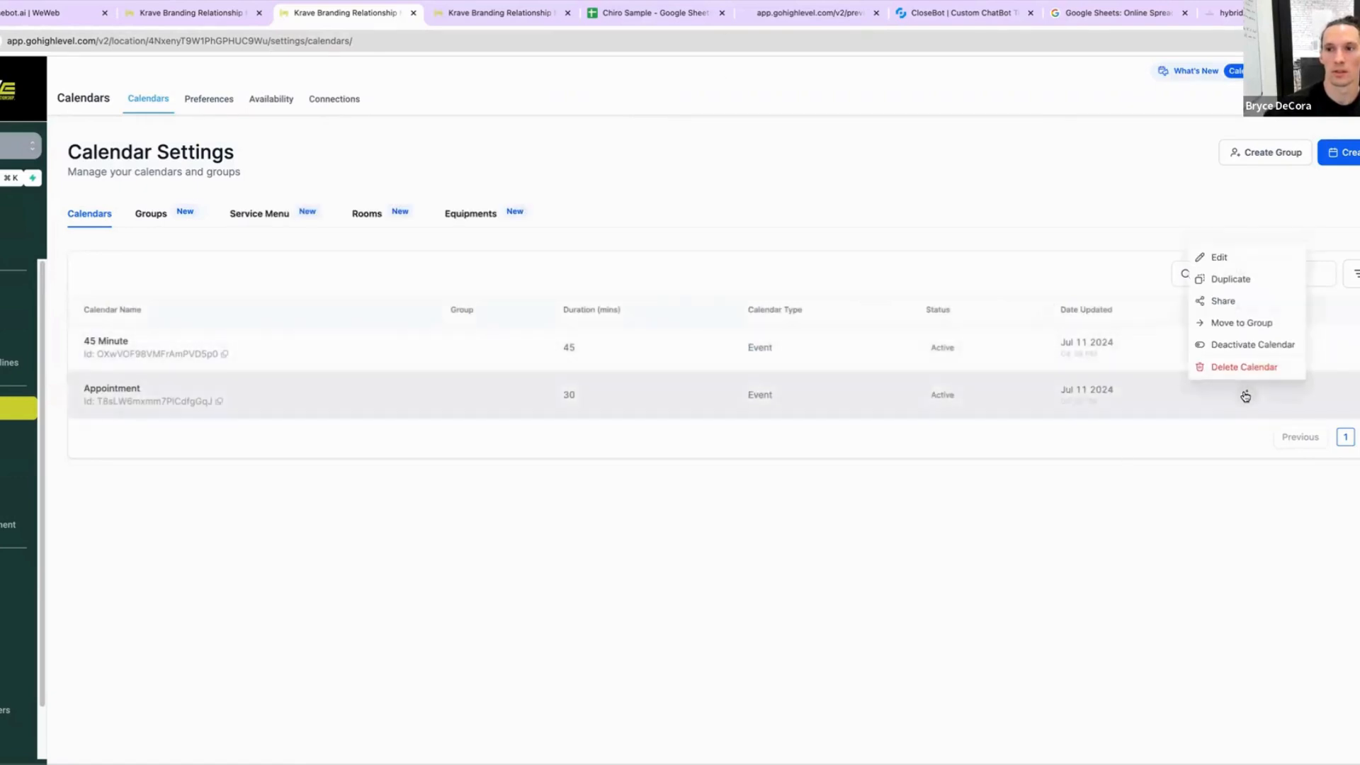
{"action": "left_click", "coordinate": [1239, 260]}
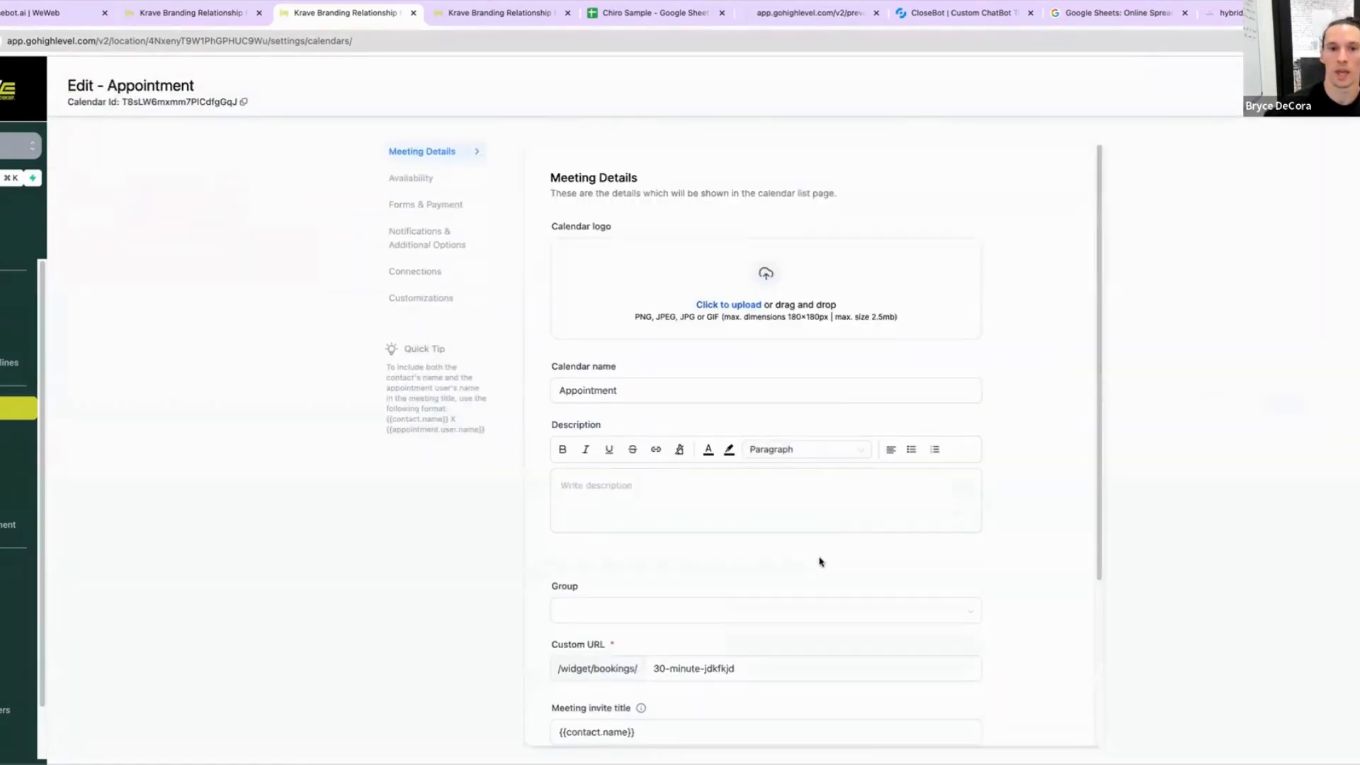
{"action": "scroll", "coordinate": [959, 586], "scroll_direction": "down", "scroll_amount": 3}
{"action": "left_click", "coordinate": [413, 176]}
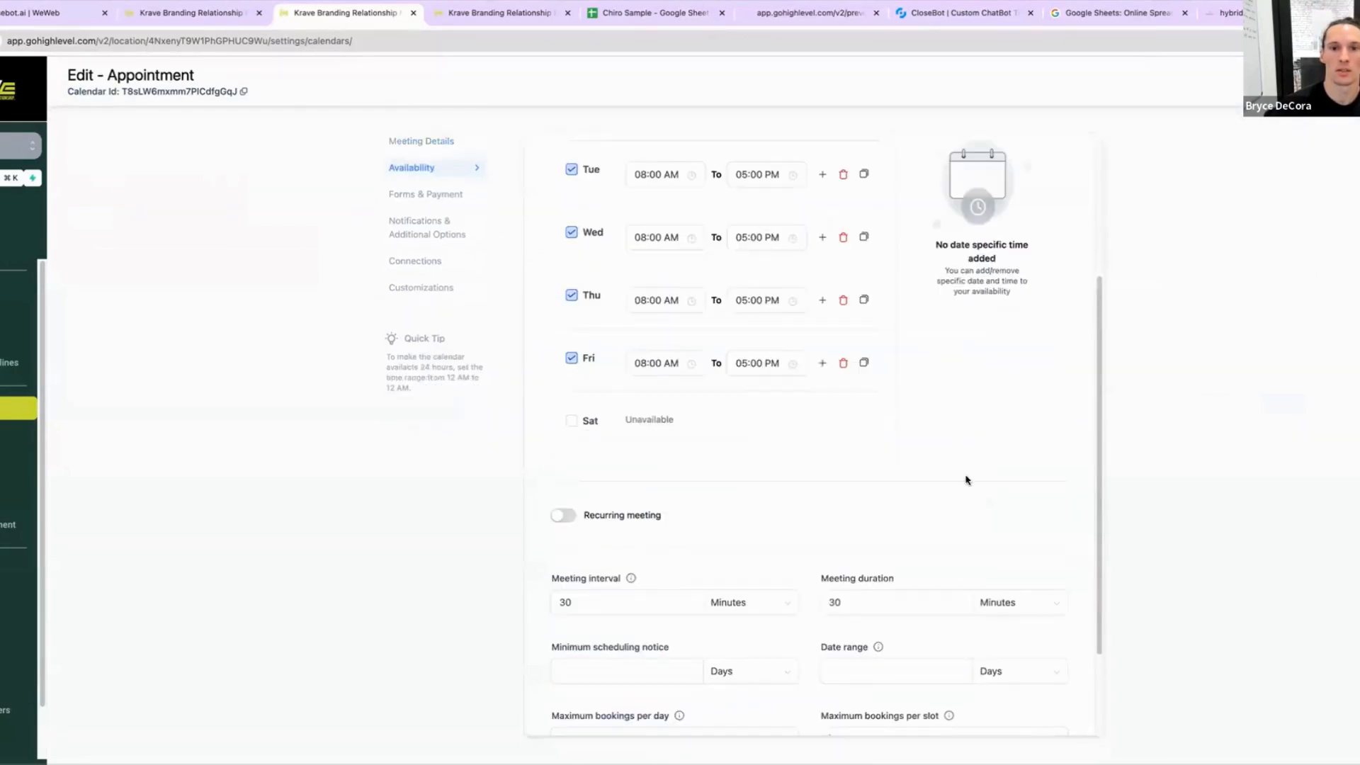
{"action": "scroll", "coordinate": [968, 506], "scroll_direction": "down", "scroll_amount": 2}
{"action": "left_click", "coordinate": [857, 613]}
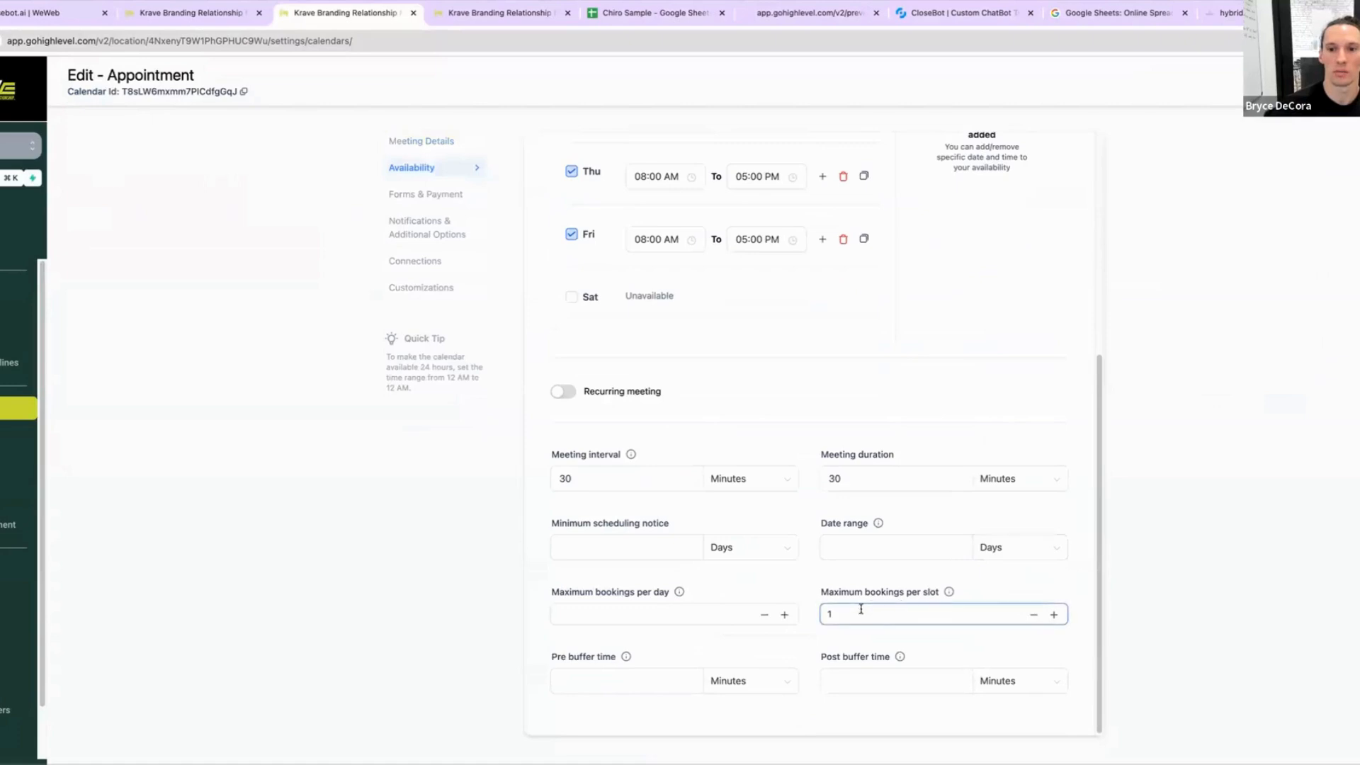
{"action": "mouse_move", "coordinate": [948, 593]}
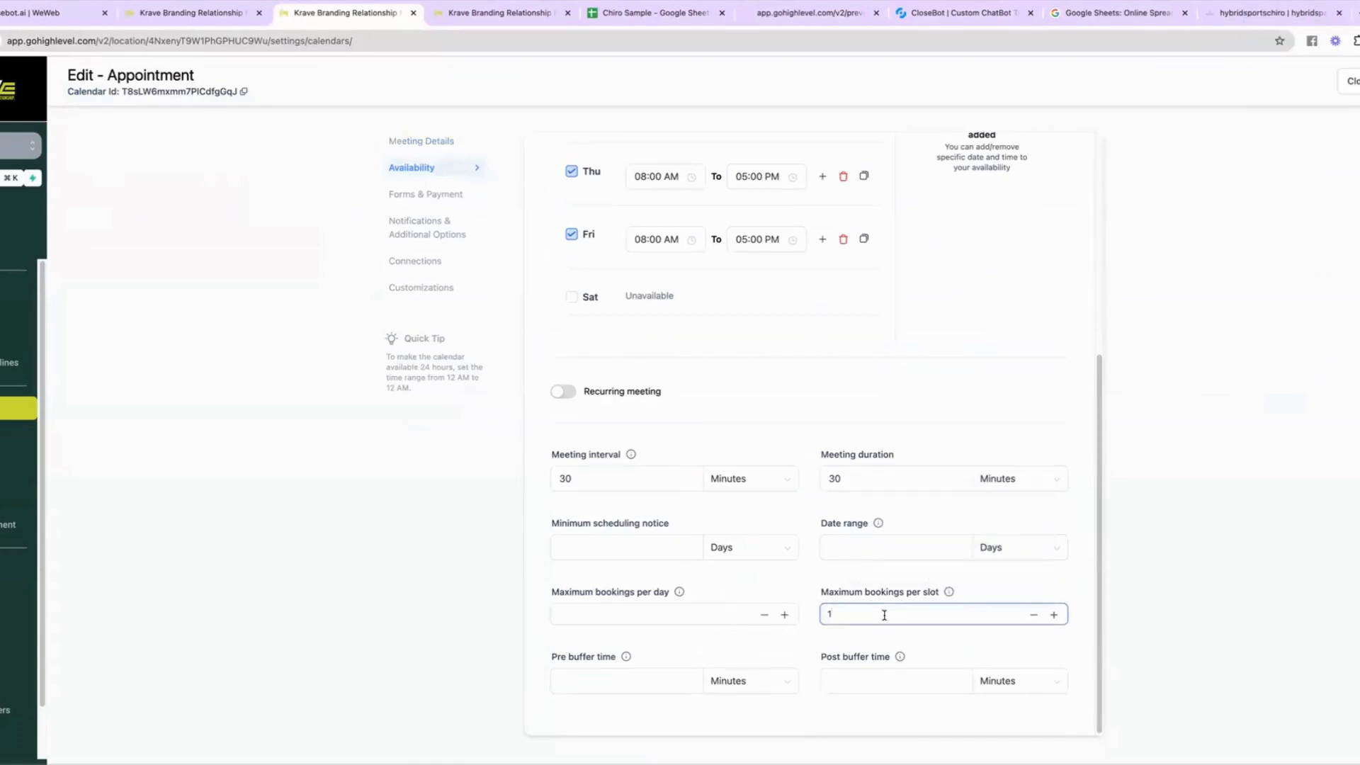
{"action": "type", "text": "0"}
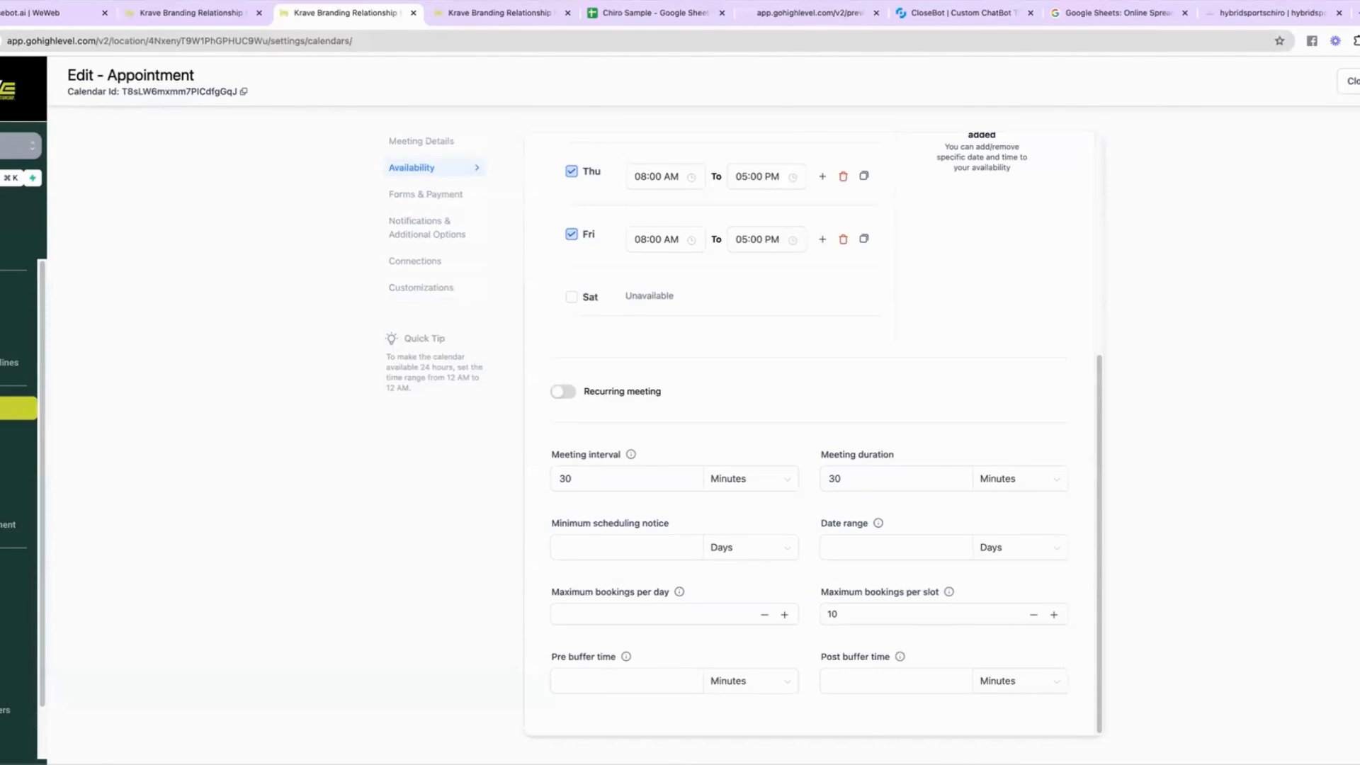
Step: Open the CloseBot help docs at docs.closebot.ai and browse the Objective Builder article collection
{"action": "left_click", "coordinate": [1232, 12]}
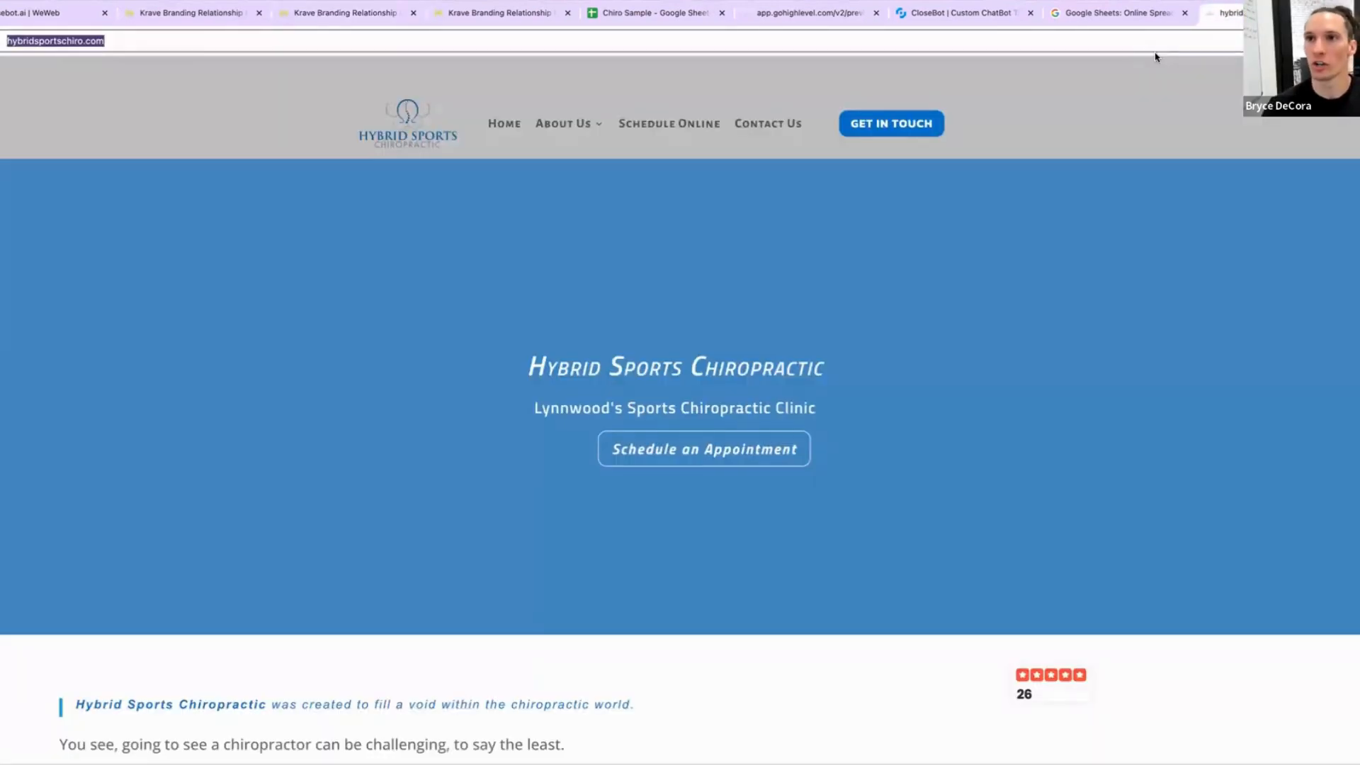
{"action": "left_click", "coordinate": [1156, 46]}
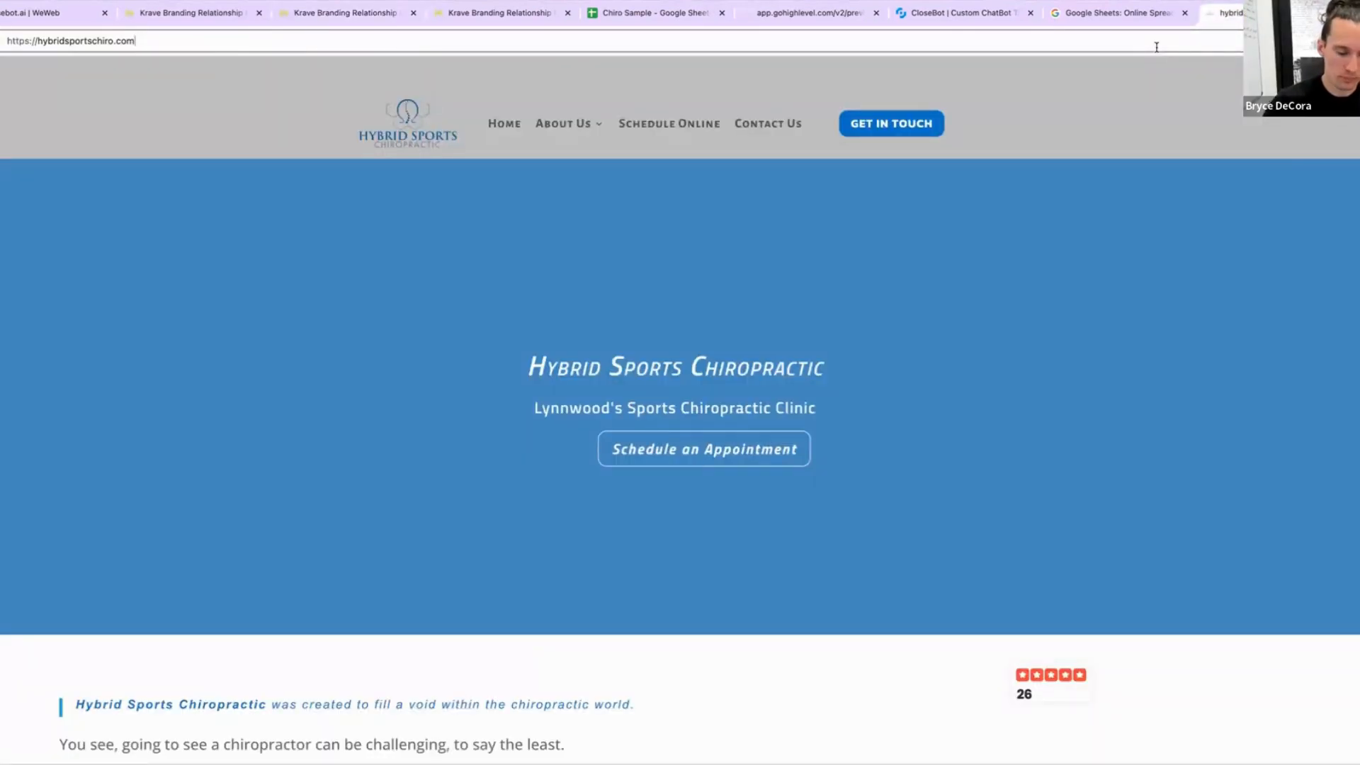
{"action": "key", "text": "super+a"}
{"action": "key", "text": "BackSpace"}
{"action": "type", "text": "do"}
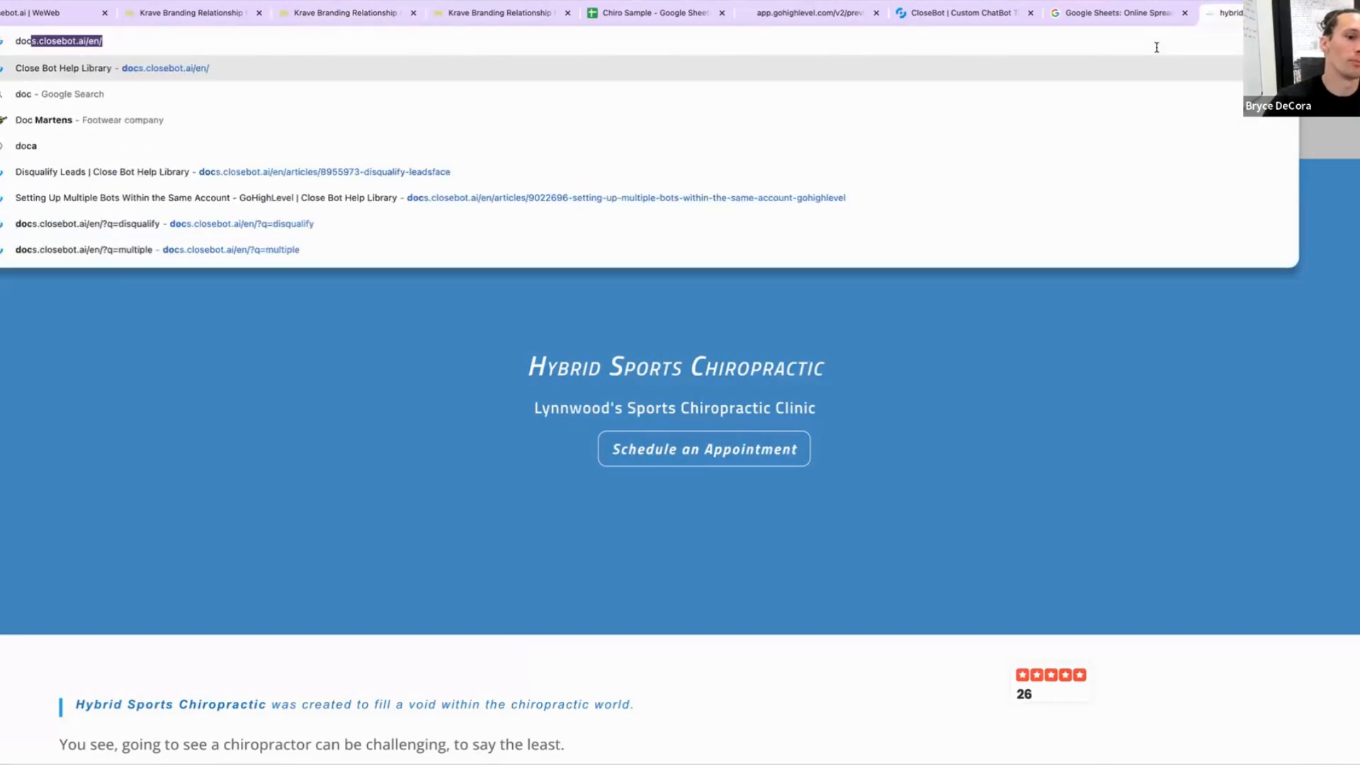
{"action": "key", "text": "Return"}
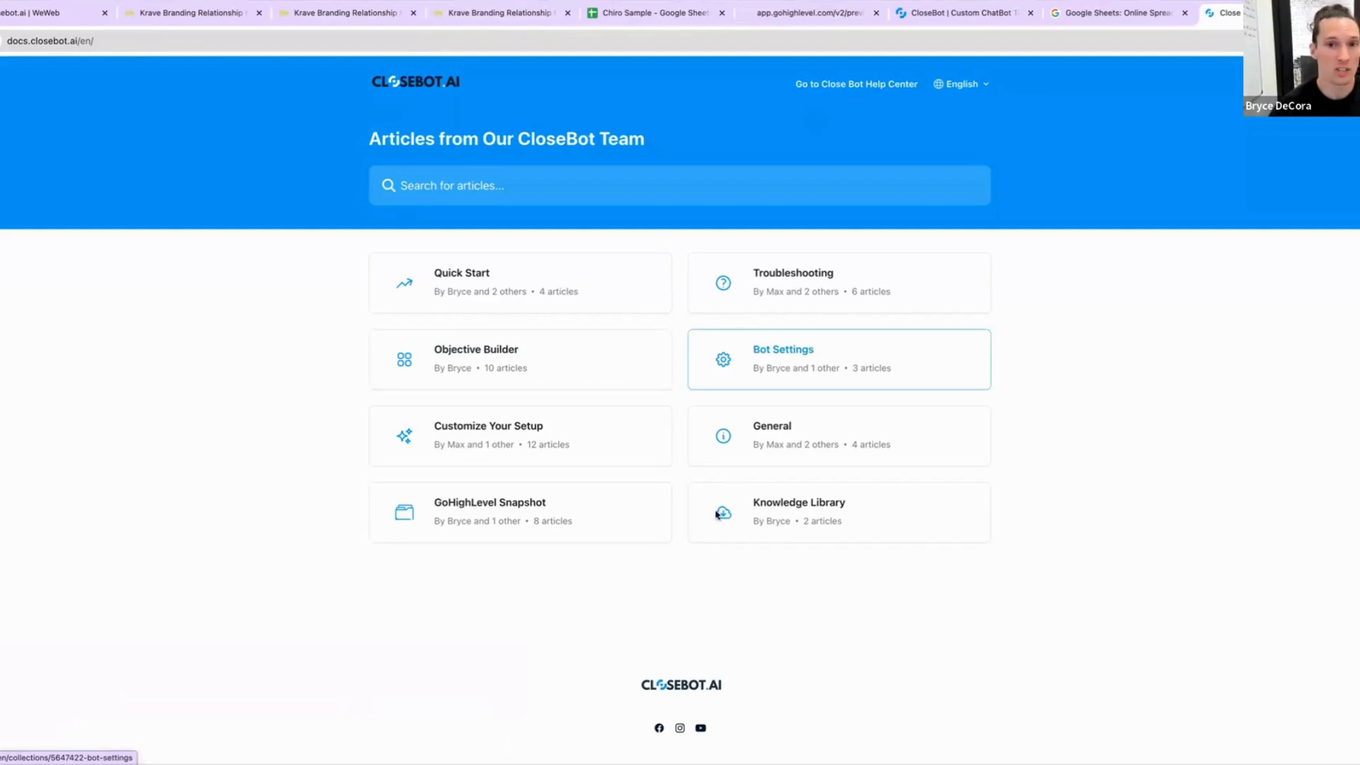
{"action": "left_click", "coordinate": [477, 364]}
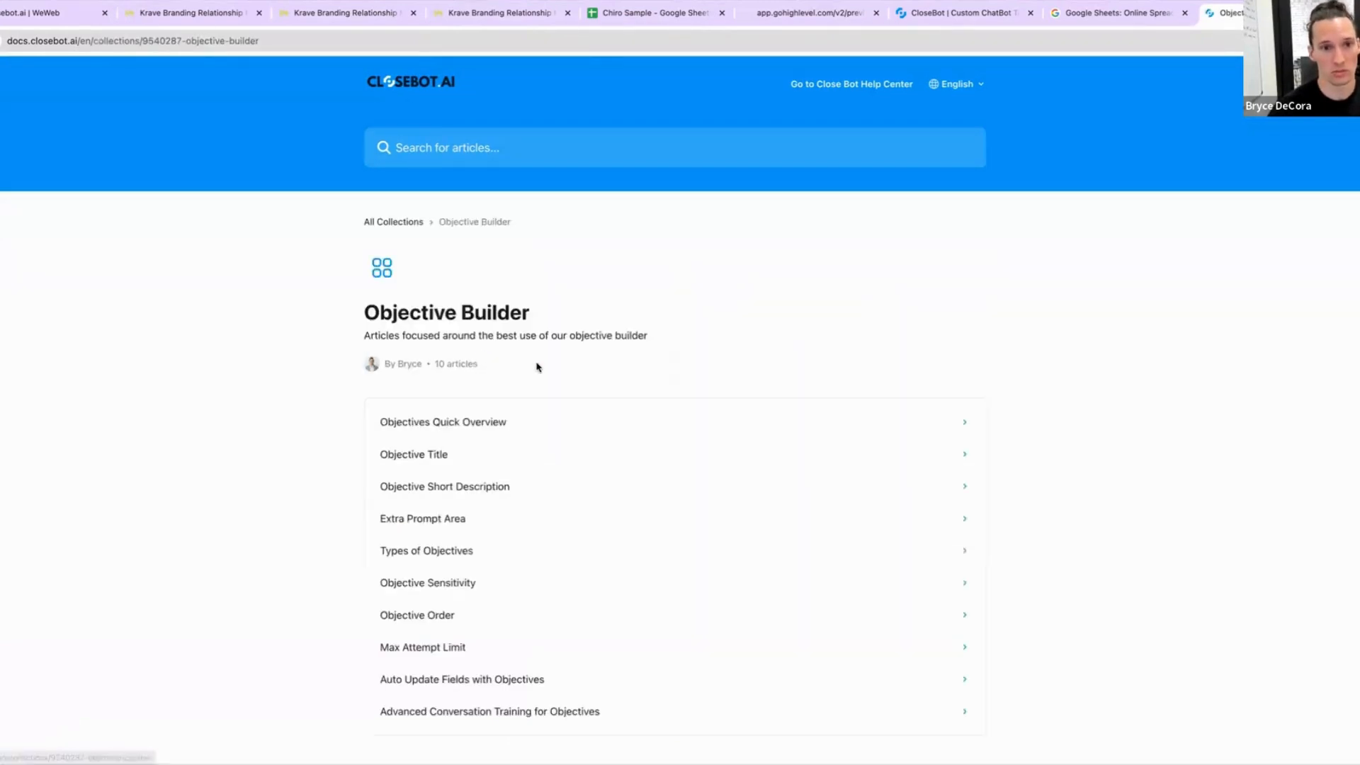
Step: Open the Advanced Conversation Training for Objectives article and read through its objections and passing example sections
{"action": "left_click", "coordinate": [449, 714]}
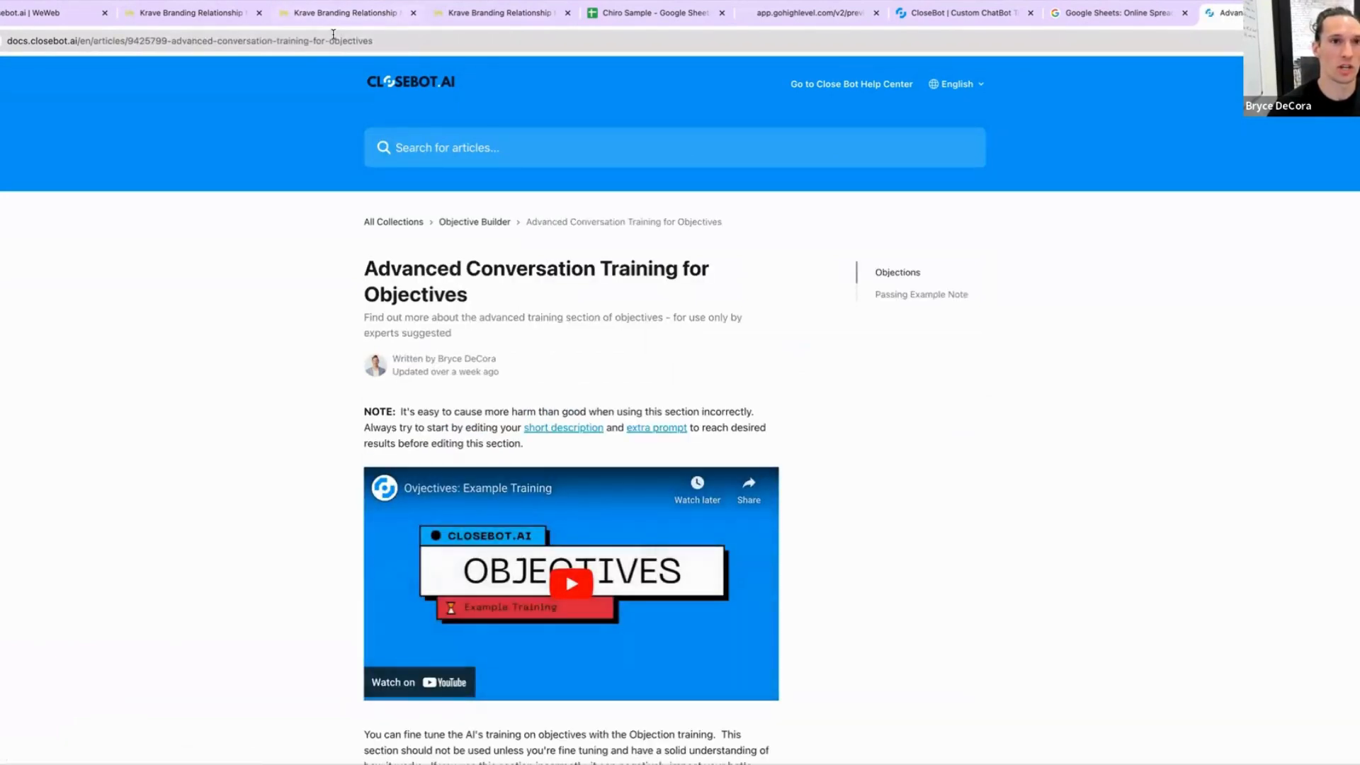
{"action": "left_click", "coordinate": [332, 39]}
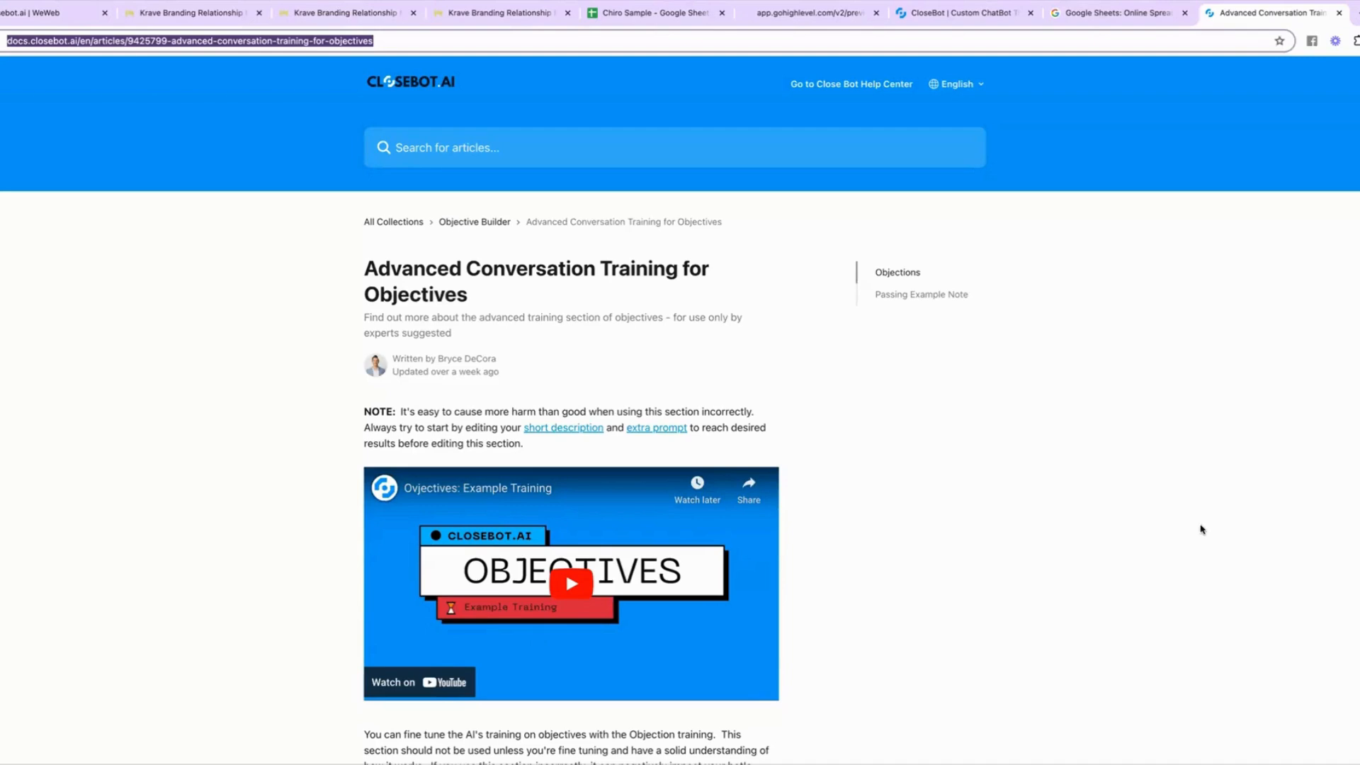
{"action": "scroll", "coordinate": [799, 513], "scroll_direction": "down", "scroll_amount": 15}
{"action": "scroll", "coordinate": [504, 279], "scroll_direction": "down", "scroll_amount": 3}
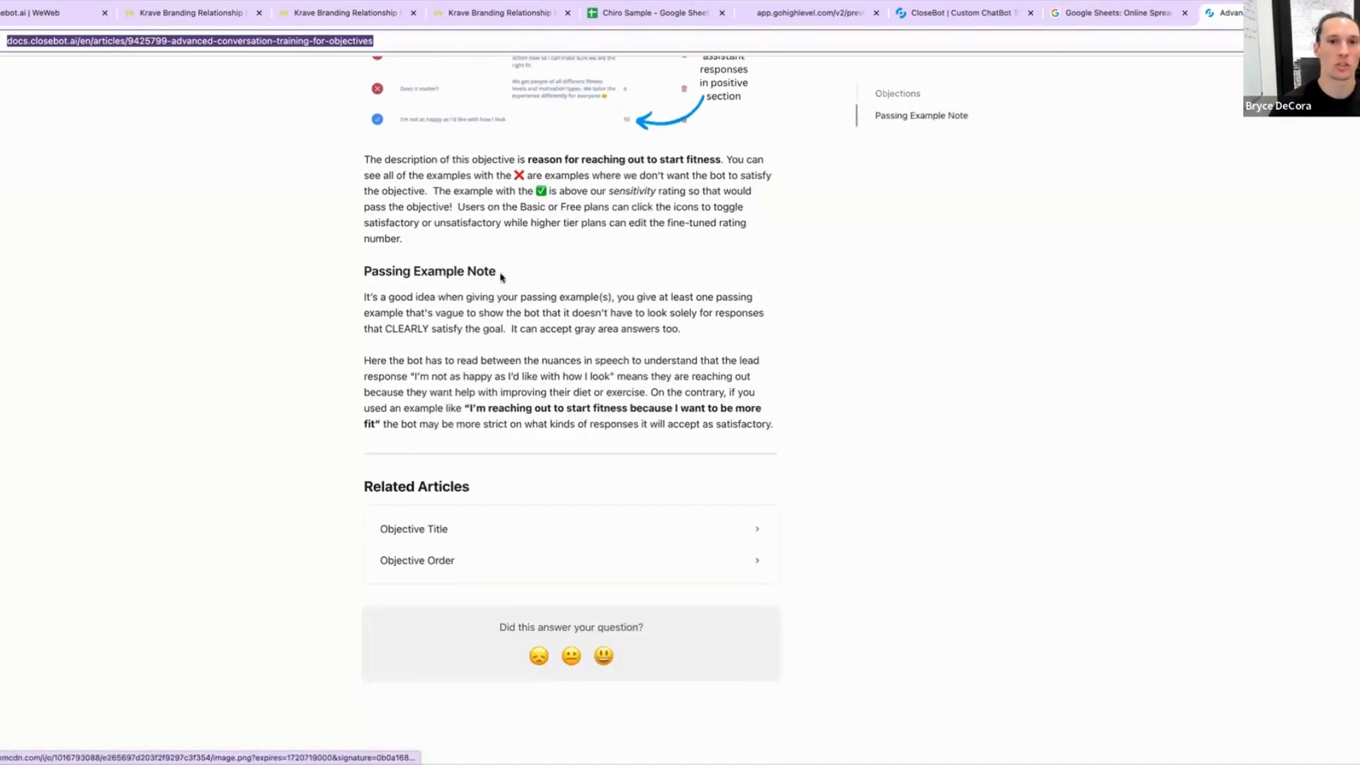
{"action": "scroll", "coordinate": [542, 397], "scroll_direction": "up", "scroll_amount": 6}
{"action": "scroll", "coordinate": [543, 396], "scroll_direction": "up", "scroll_amount": 3}
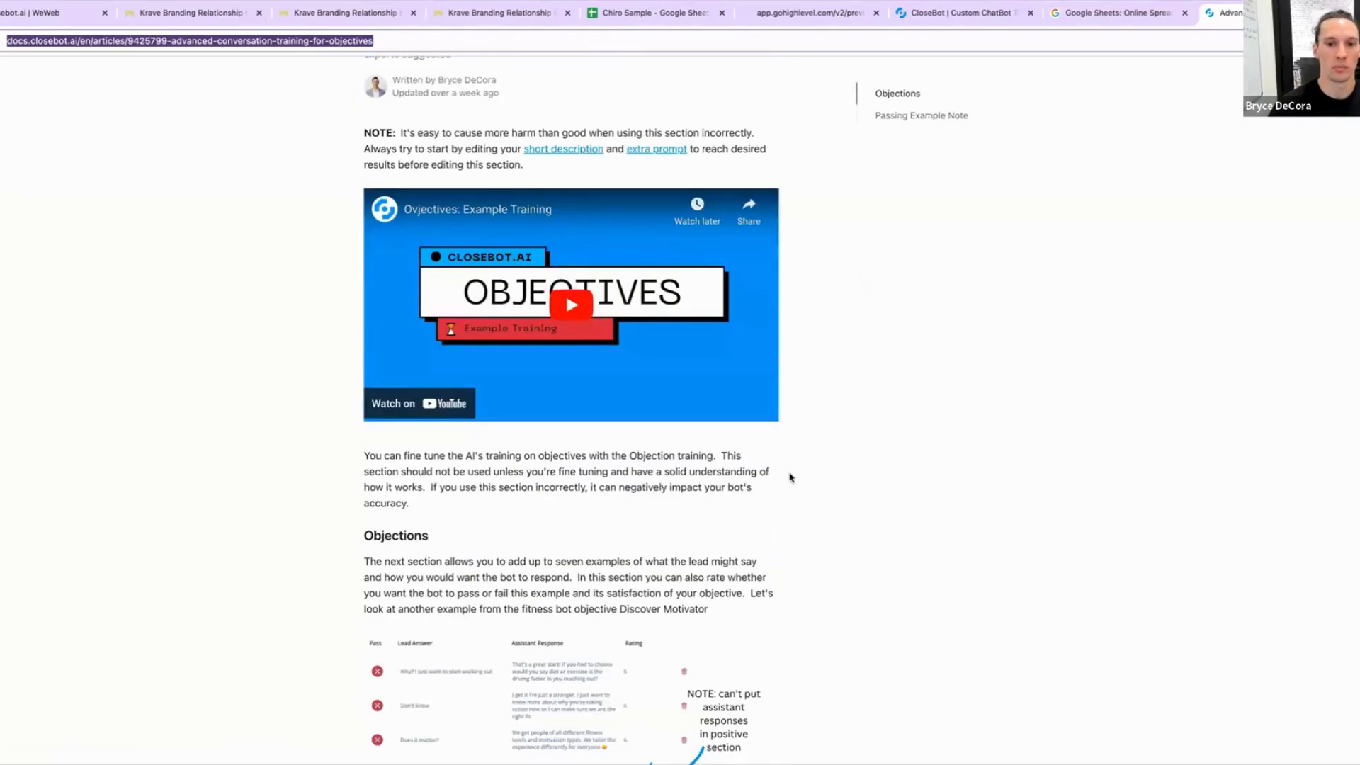
{"action": "scroll", "coordinate": [788, 482], "scroll_direction": "down", "scroll_amount": 1}
{"action": "scroll", "coordinate": [717, 579], "scroll_direction": "down", "scroll_amount": 2}
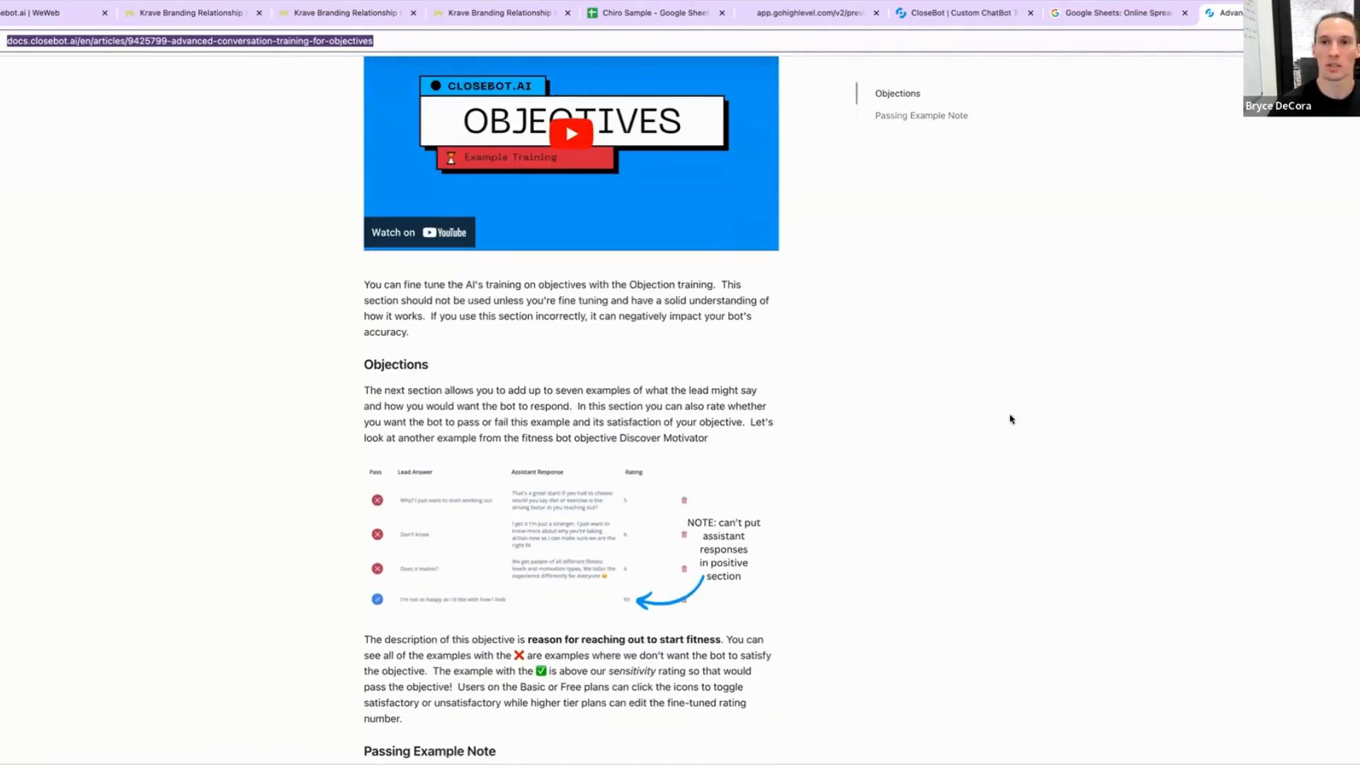
{"action": "scroll", "coordinate": [813, 516], "scroll_direction": "up", "scroll_amount": 5}
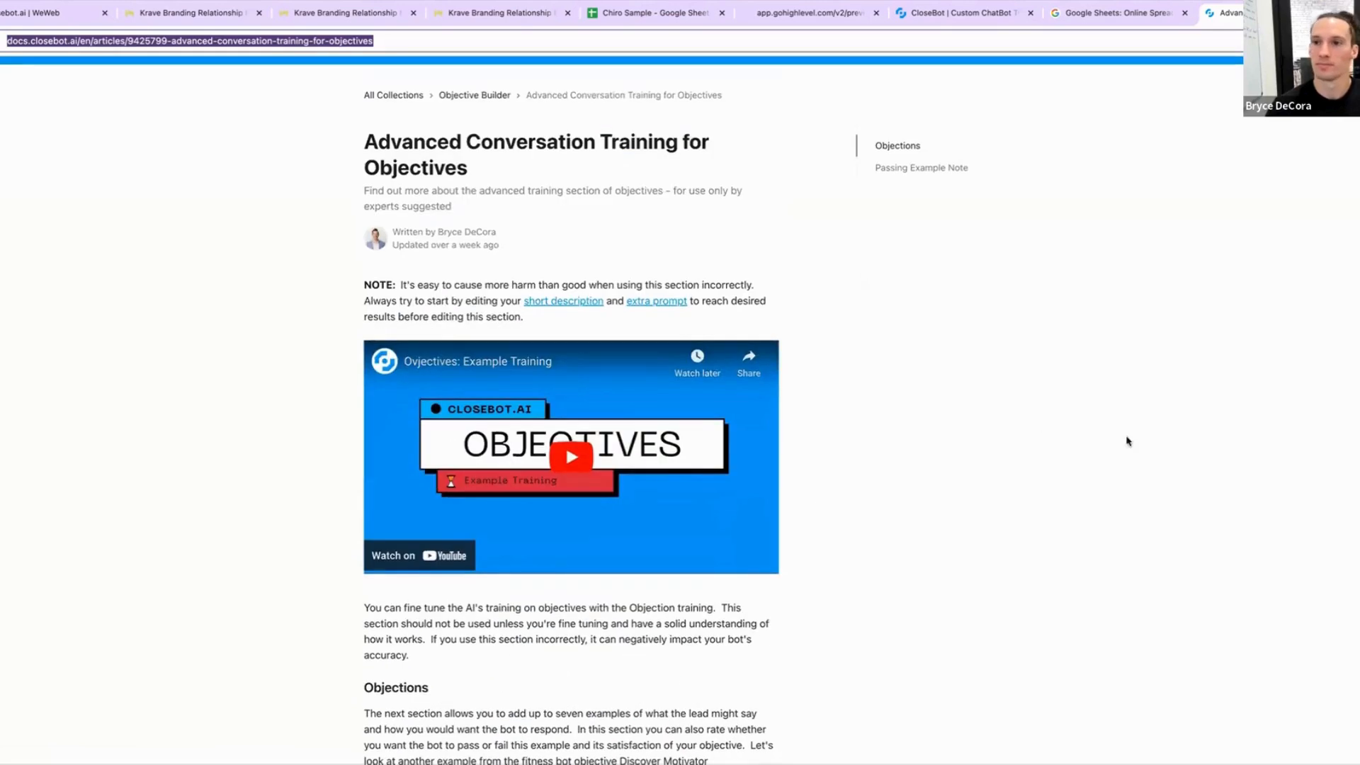